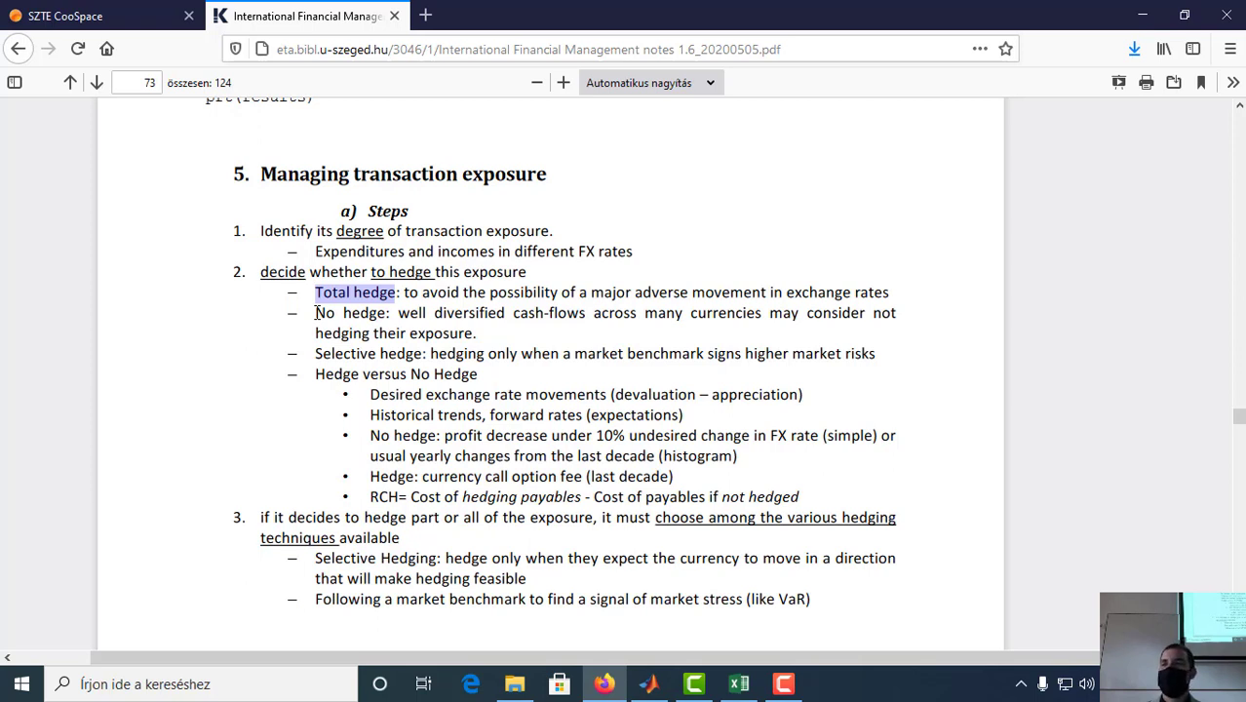
Step: Review the total hedge, no hedge and selective hedge definitions under Managing transaction exposure in the PDF notes
drag(315, 312, 387, 308)
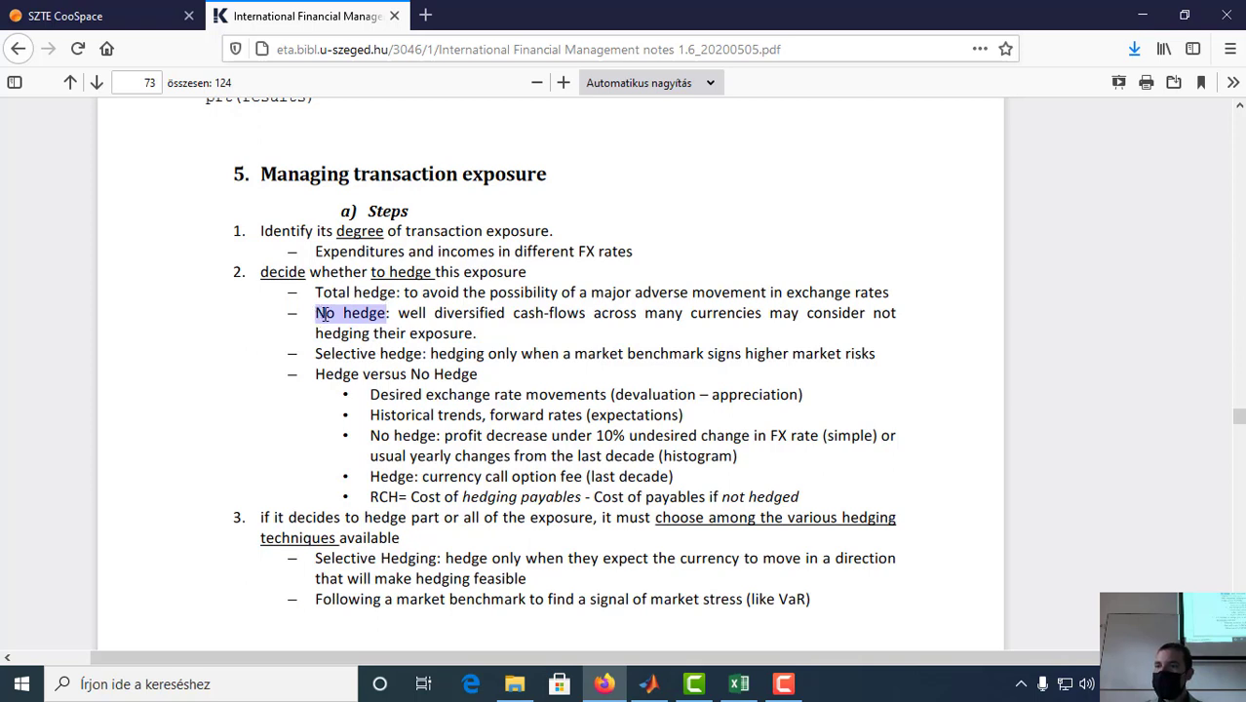
drag(318, 313, 476, 333)
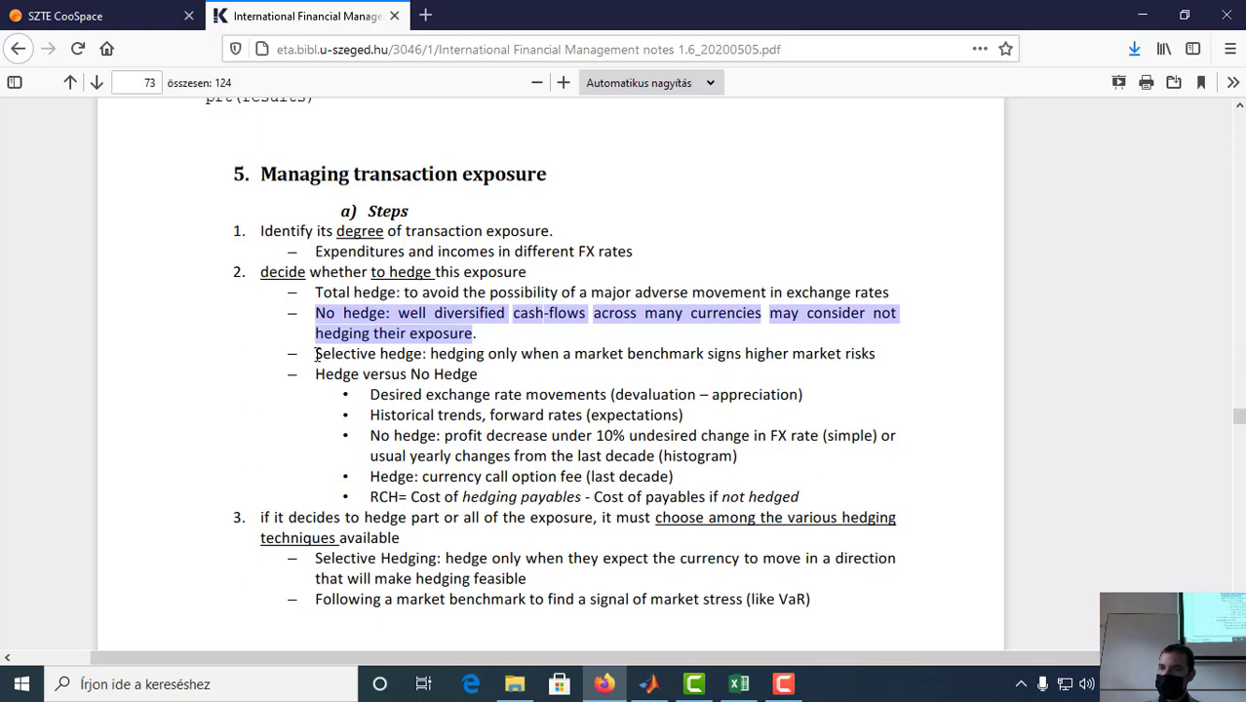
drag(317, 354, 425, 353)
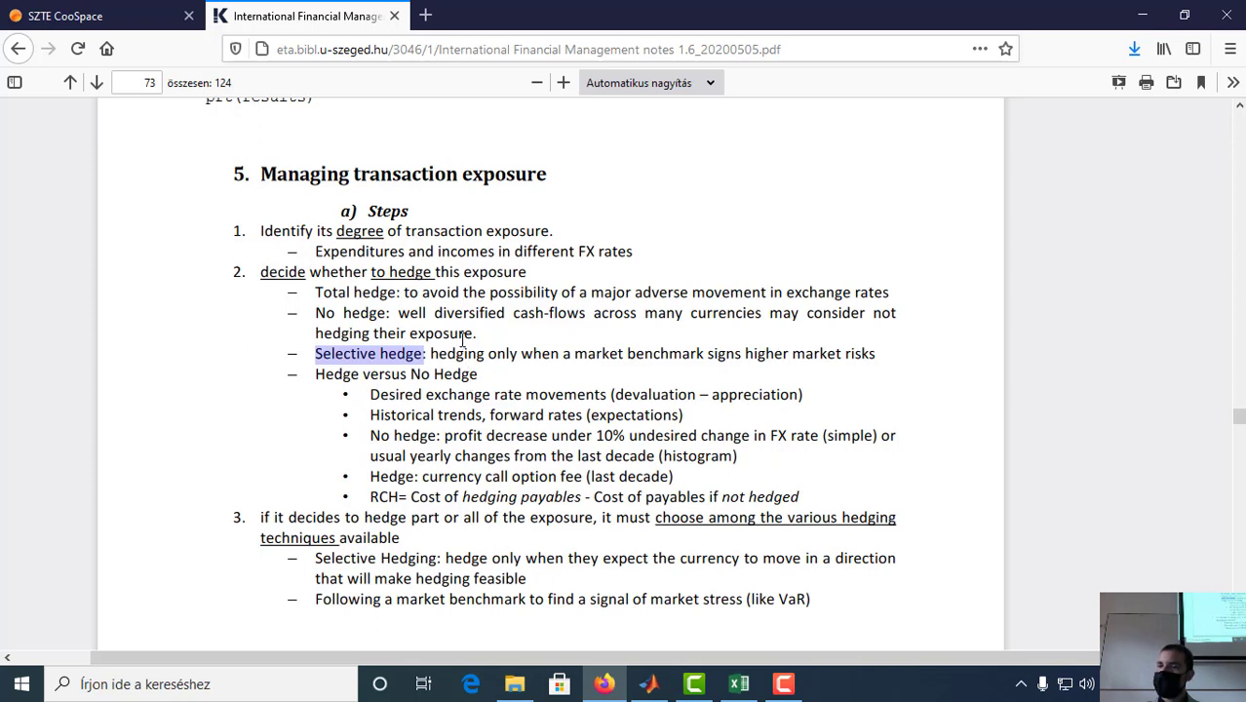
click(518, 363)
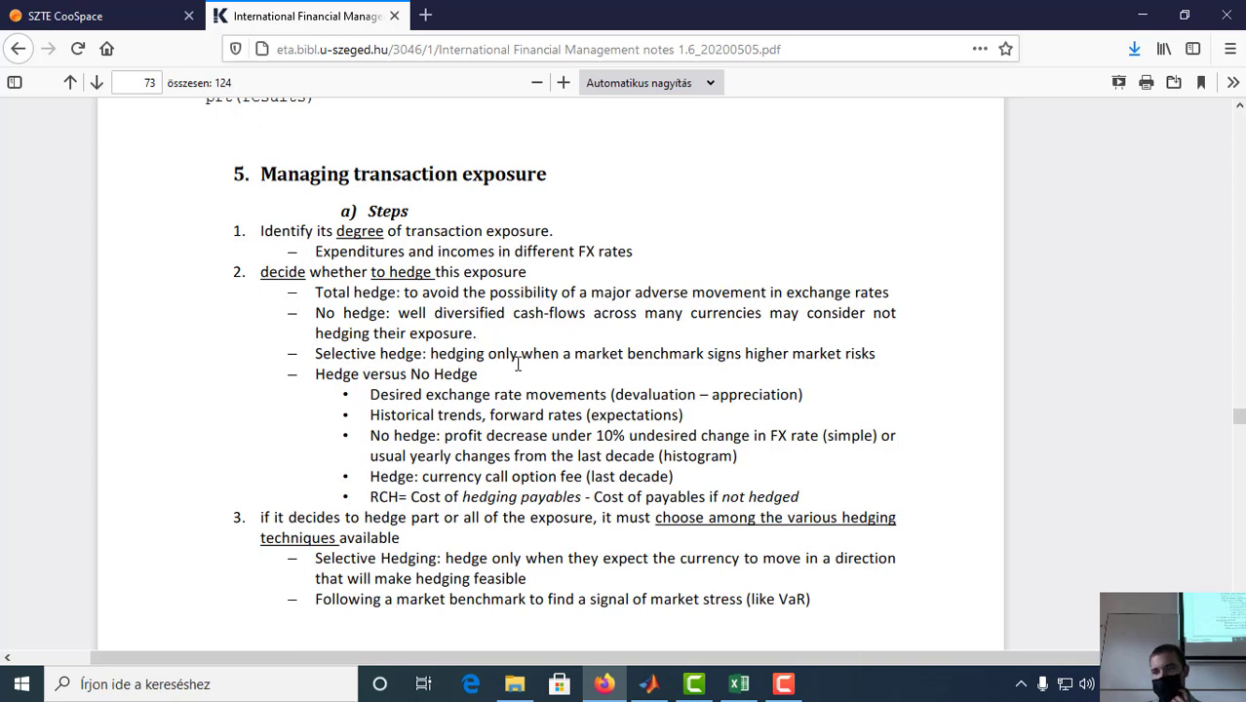
drag(332, 354, 552, 356)
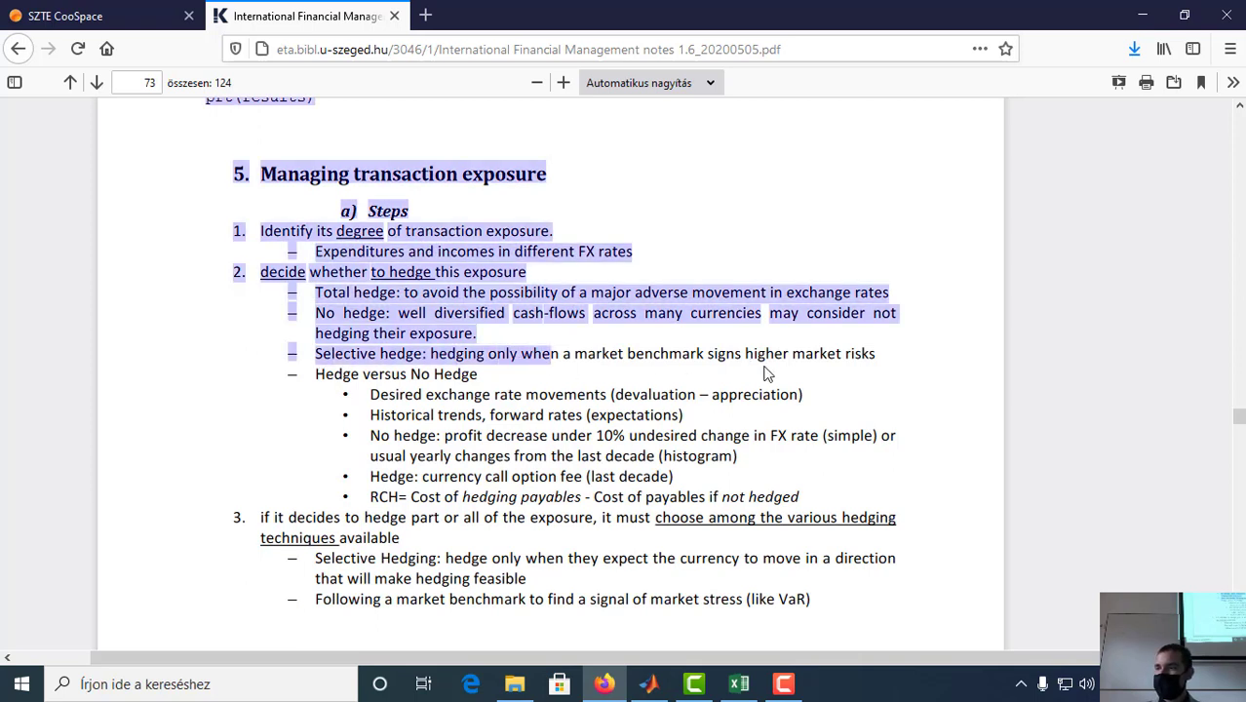
click(683, 375)
drag(420, 325, 486, 336)
click(317, 293)
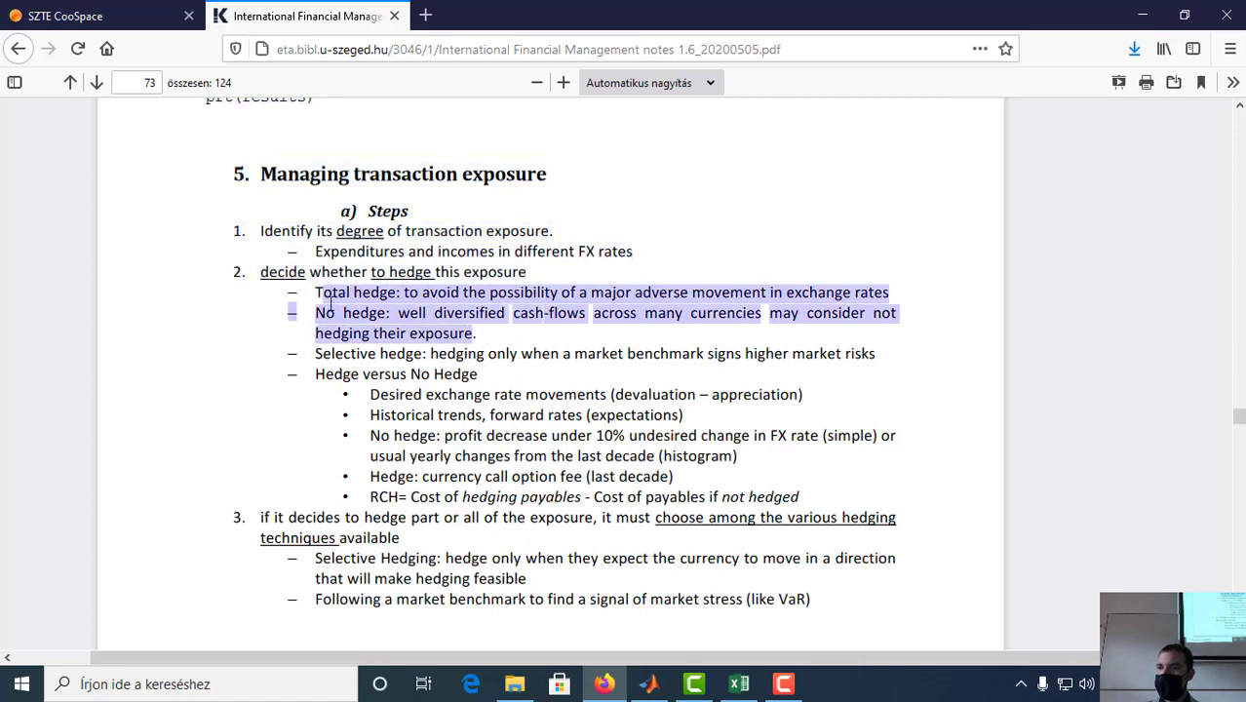
drag(316, 295, 347, 294)
click(375, 332)
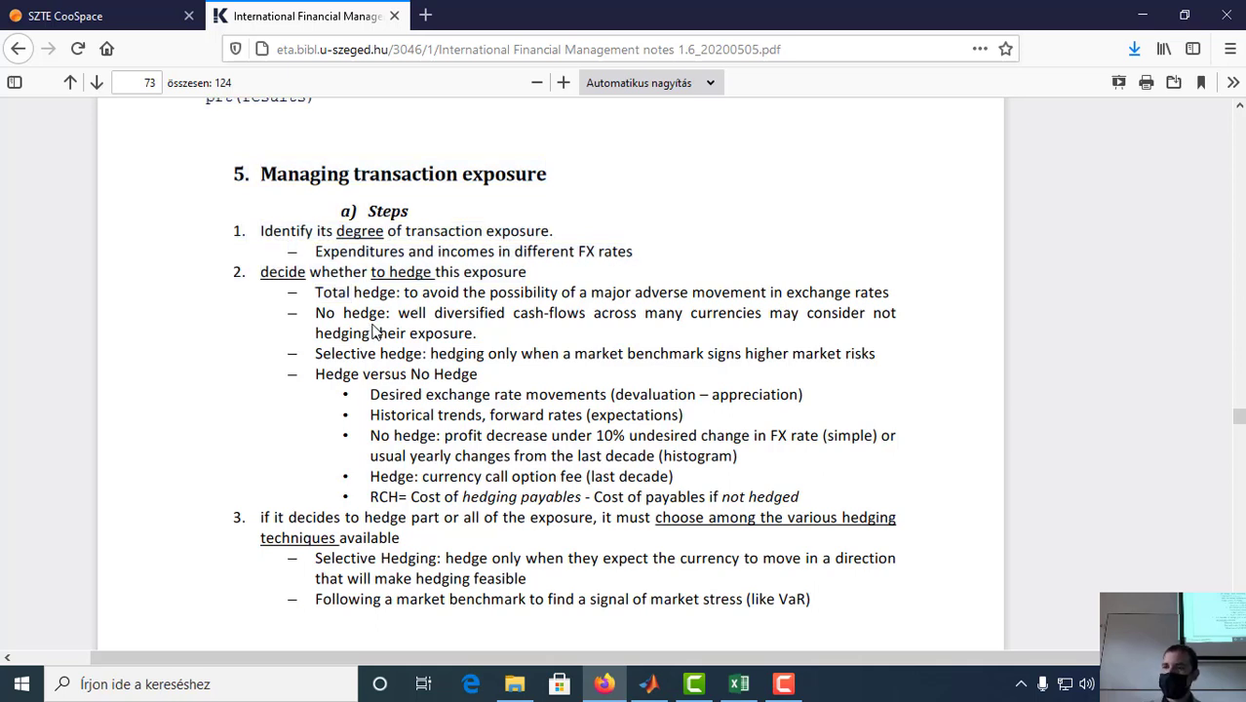
Step: Switch to the IFM_input_2020_FX_seminar_5 workbook in Excel and insert a new sheet after (5)Exposure
click(738, 683)
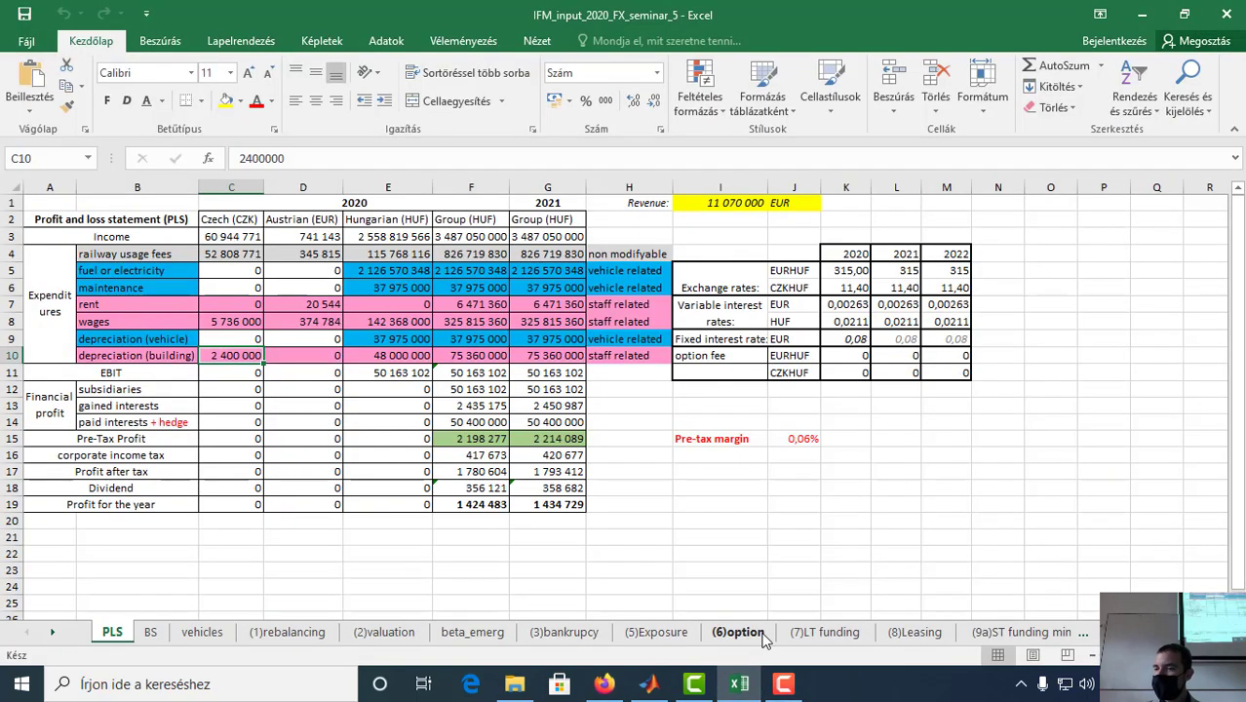
click(663, 634)
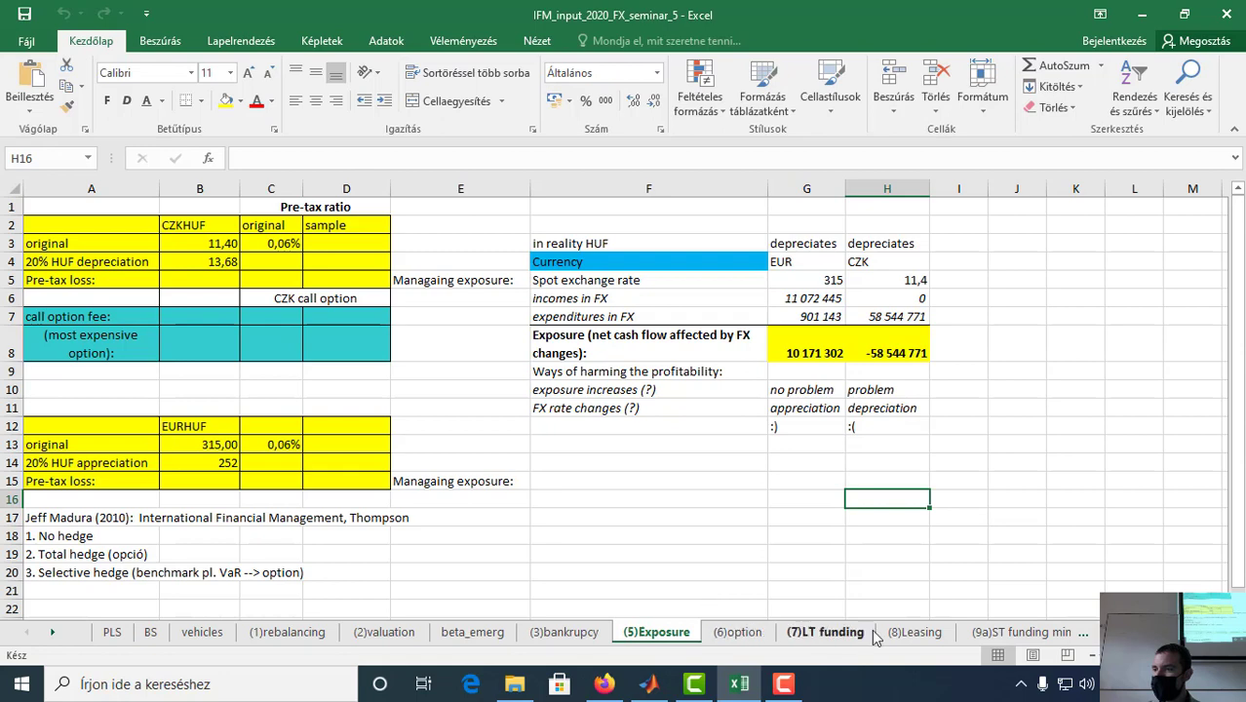
click(1107, 632)
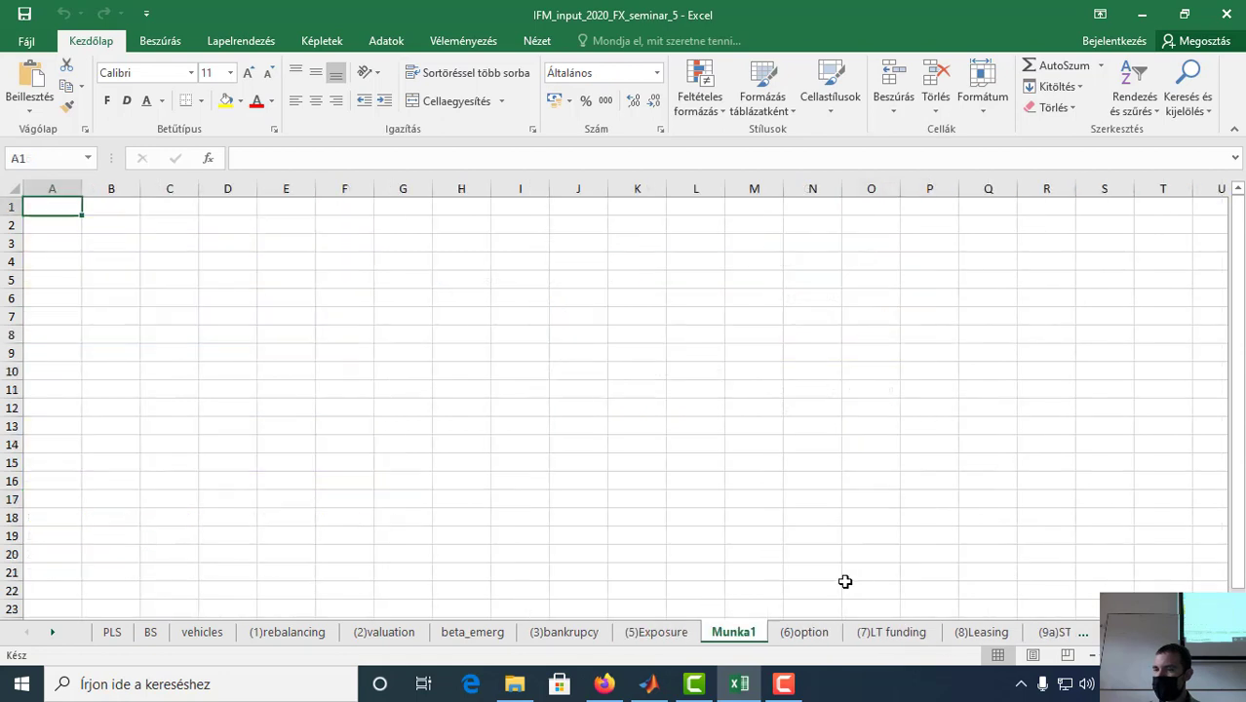
Step: Rename the new Munka1 sheet as (6a)Total_hedge
right_click(731, 632)
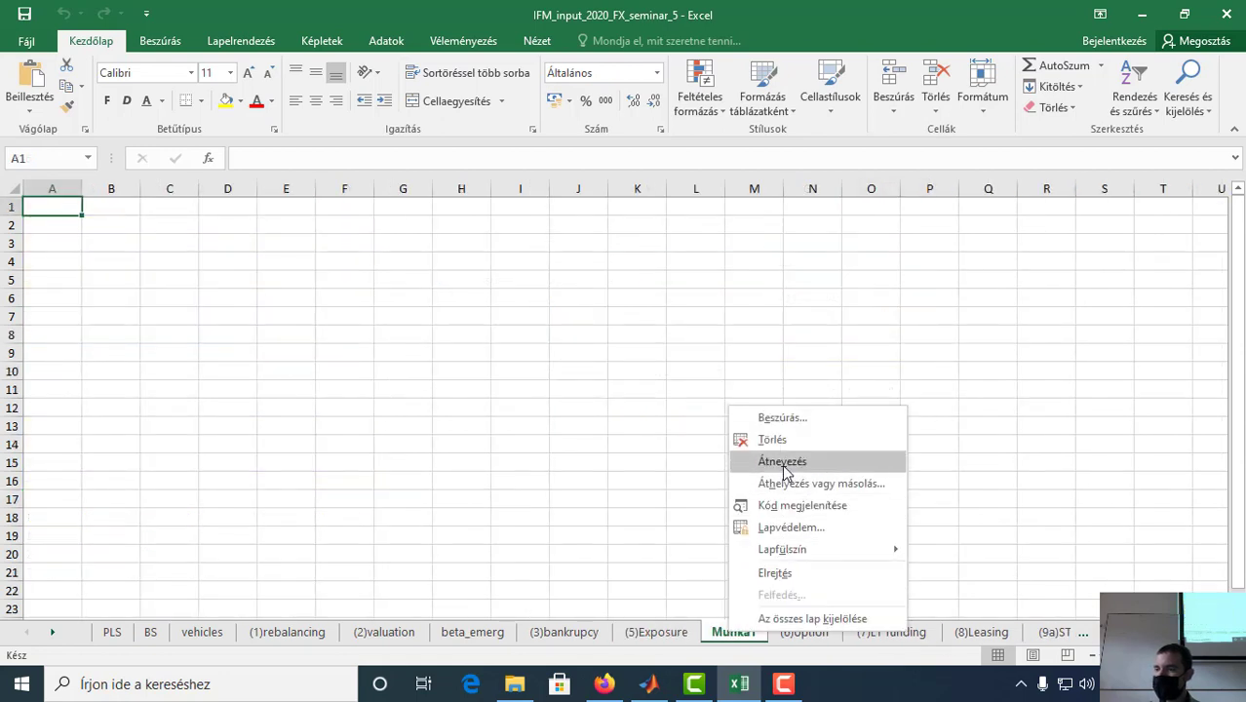
click(783, 466)
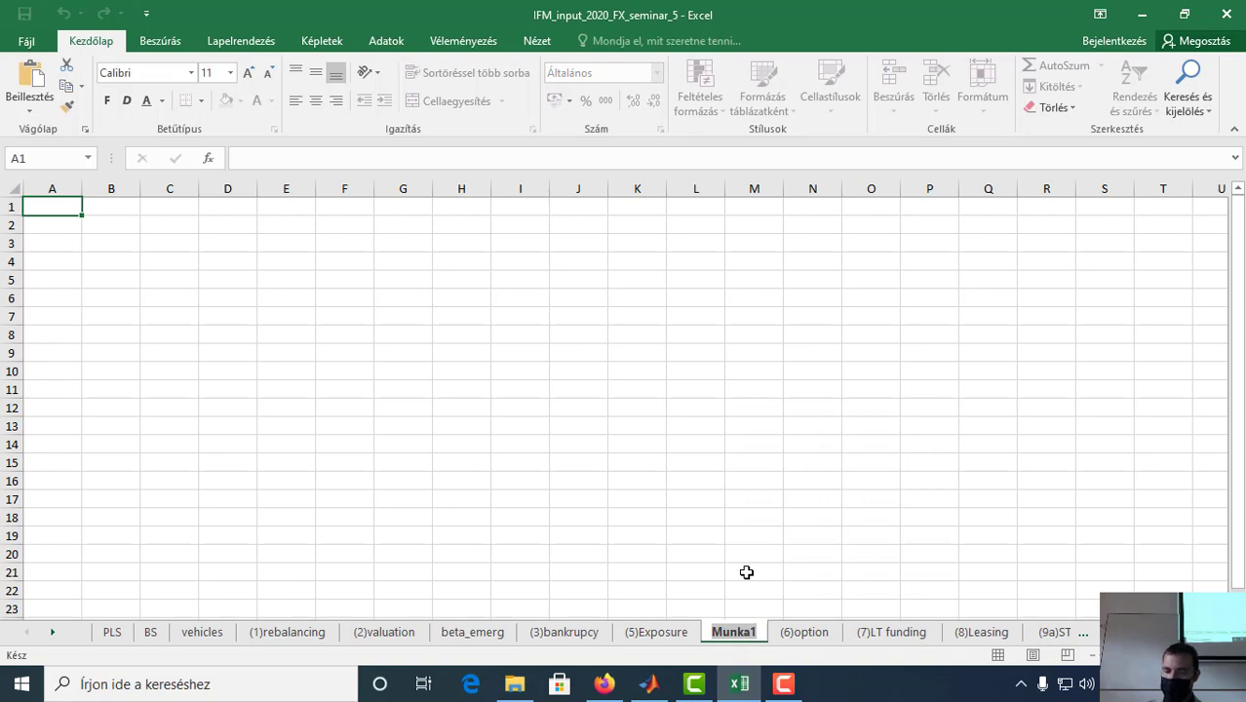
text(()
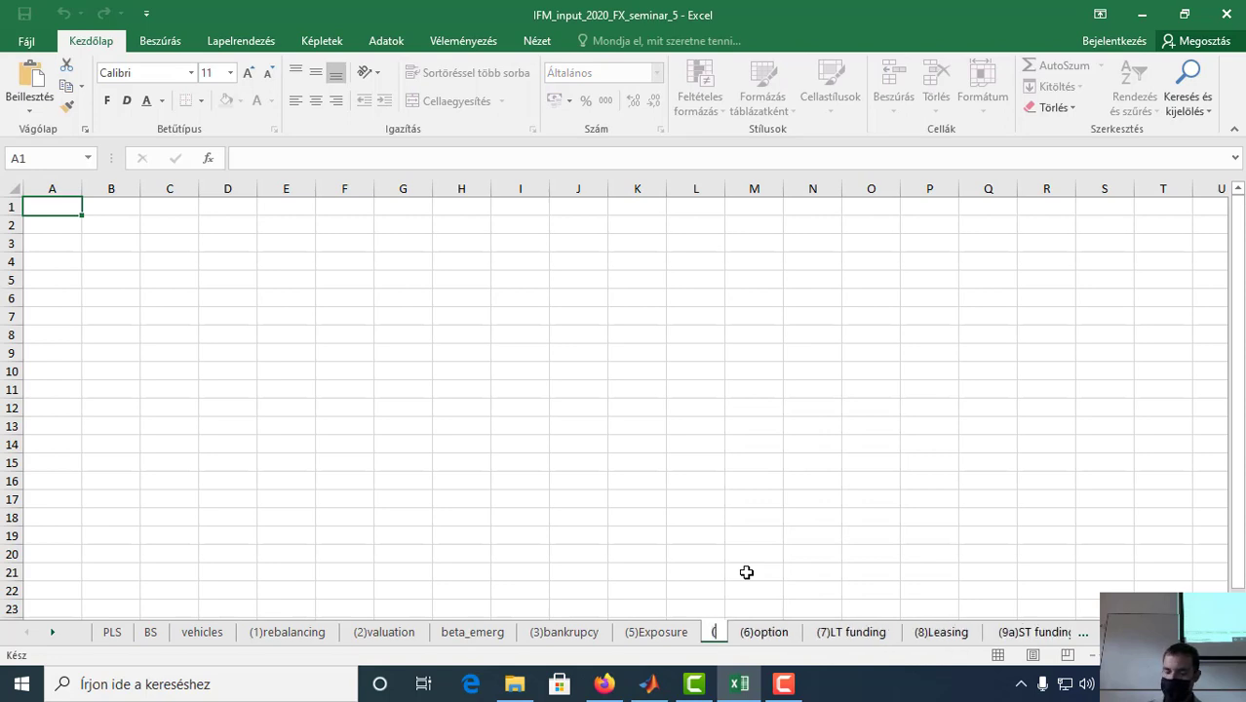
text(6)
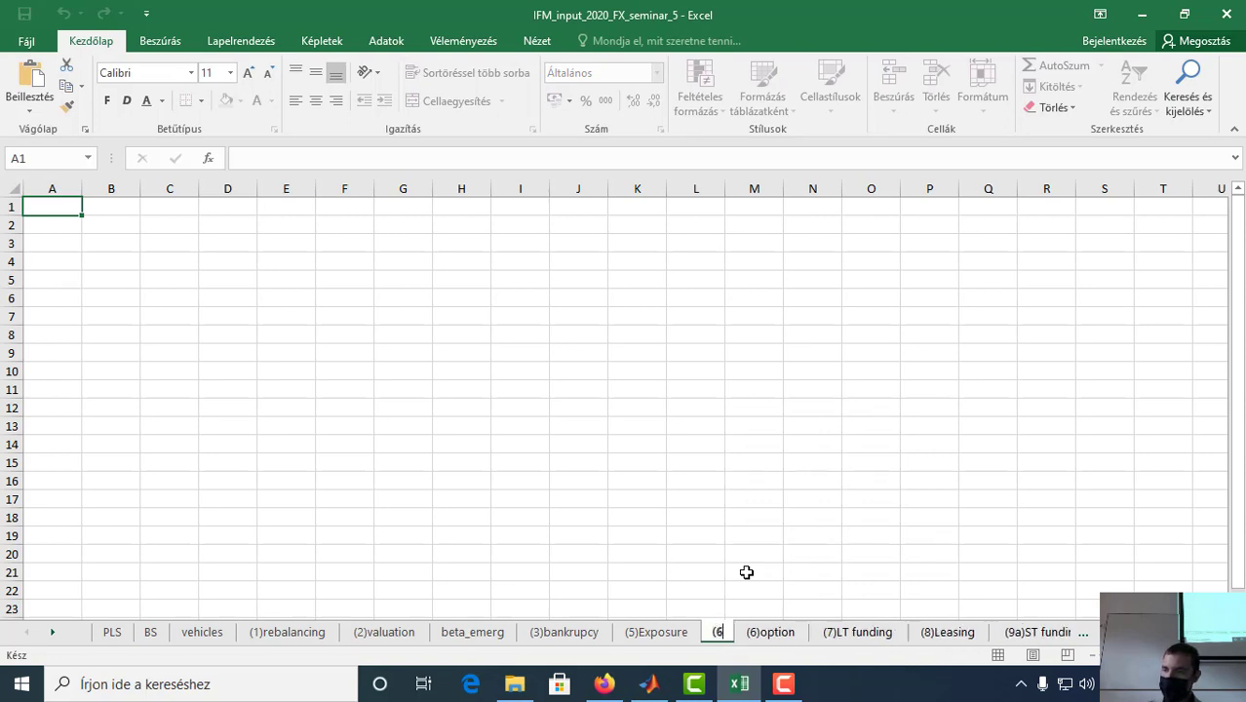
text(a))
key(Return)
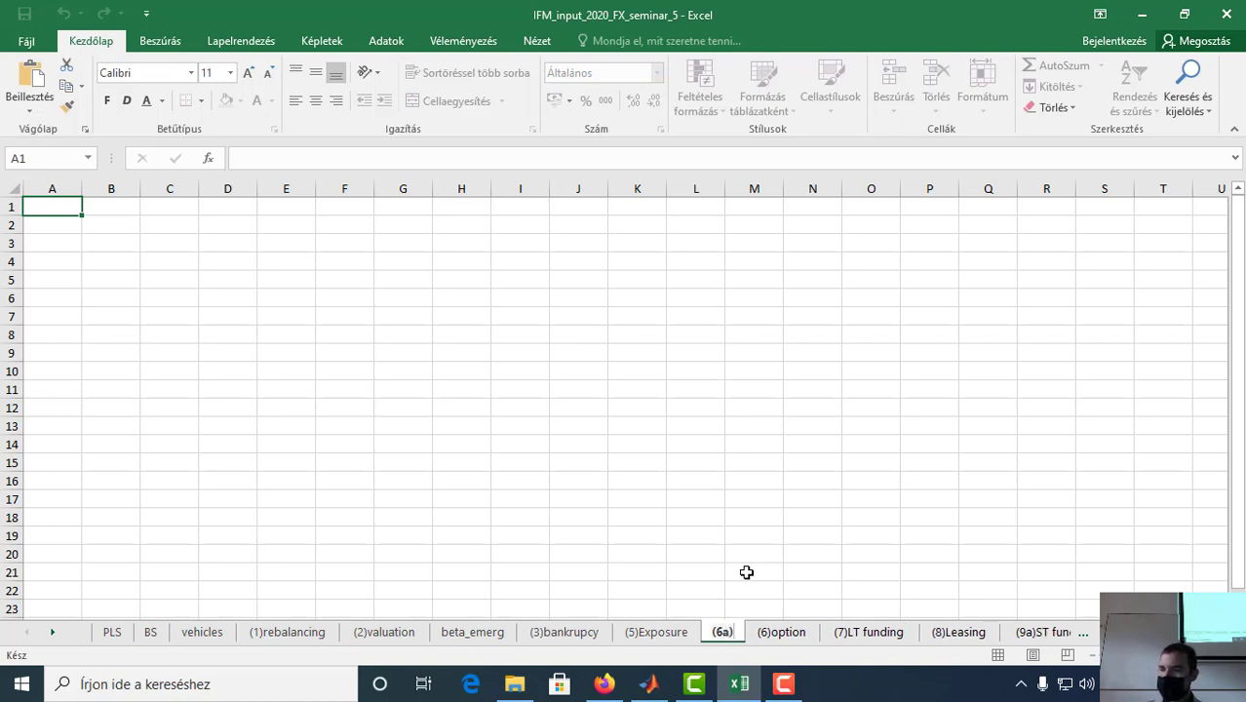
text(T)
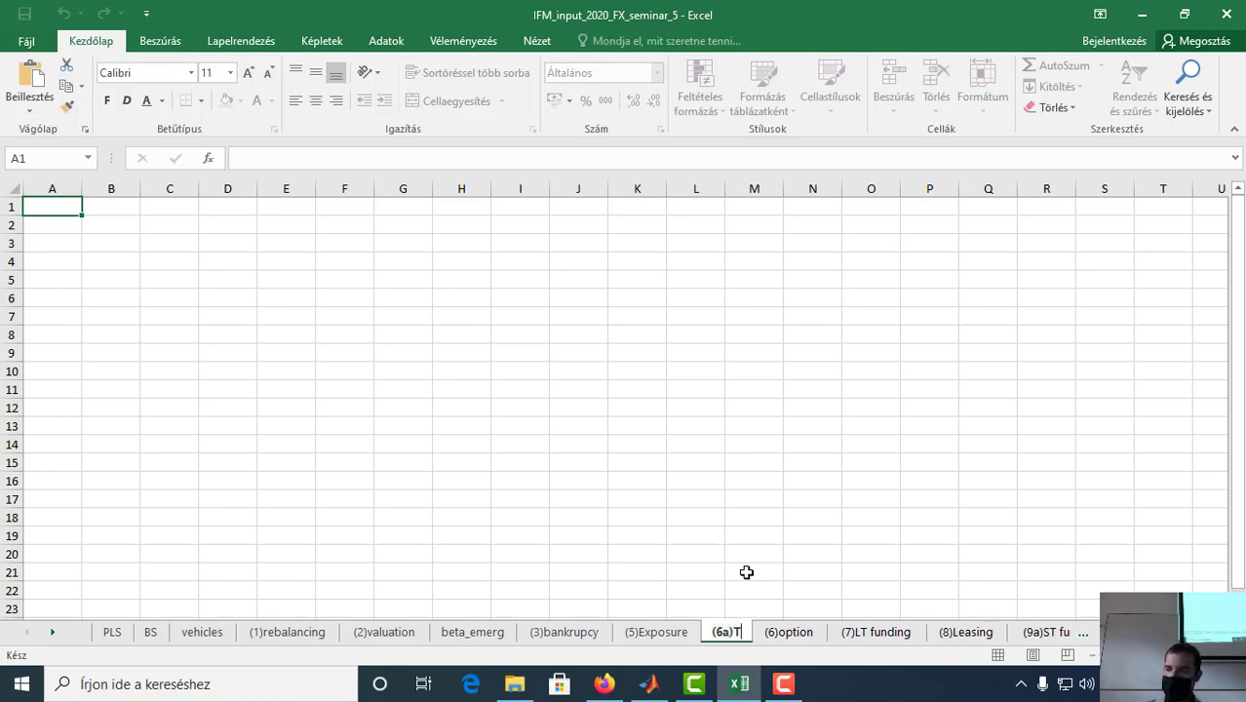
text(otal_hedge)
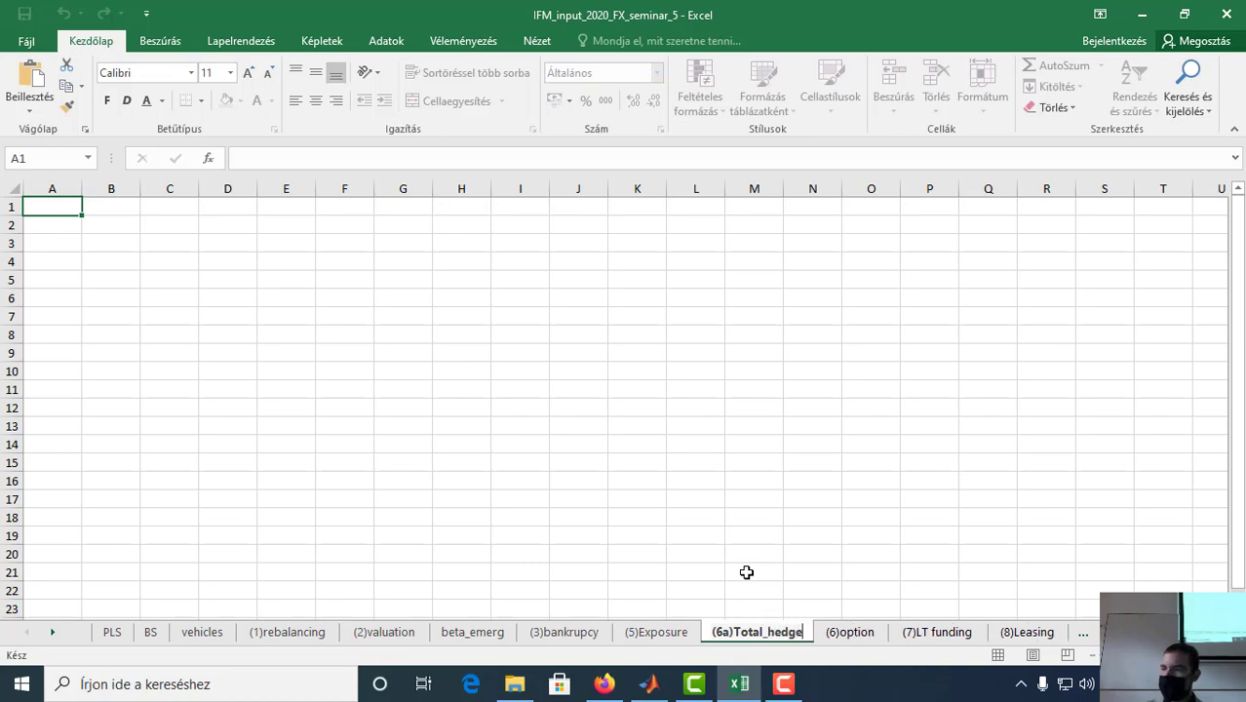
key(Return)
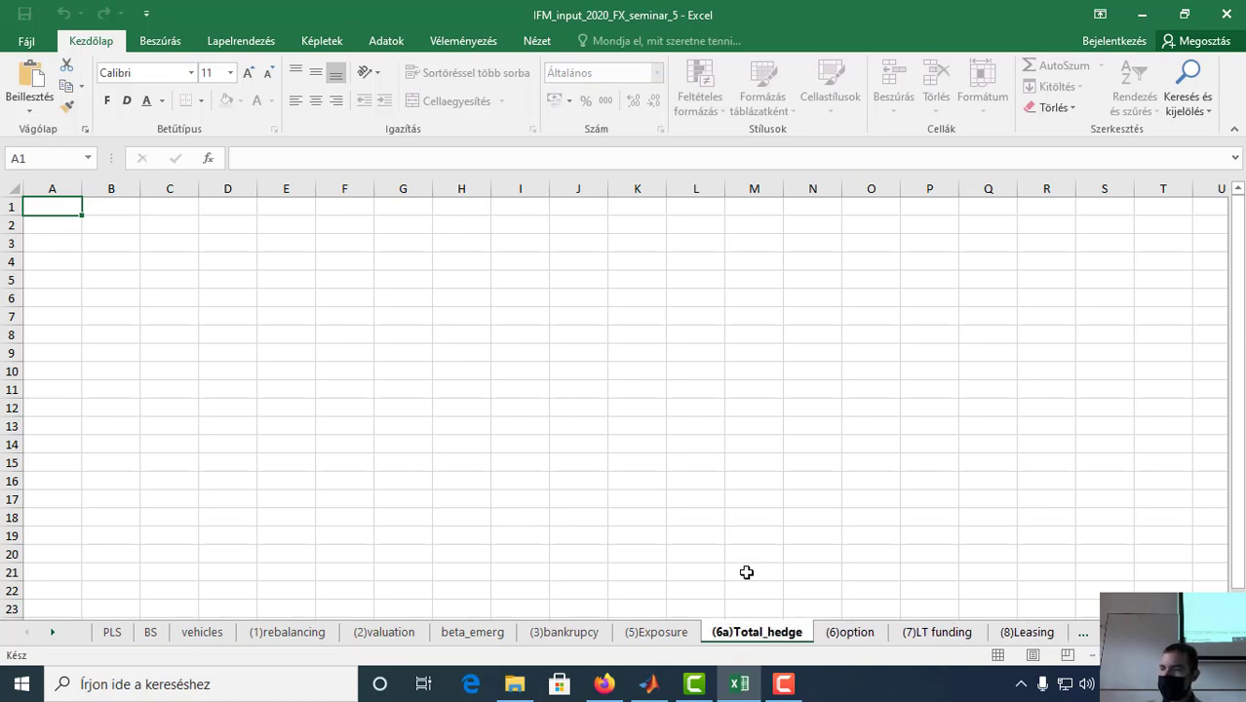
Step: Examine the option price and VaR columns and the Matlab code on the (6)option sheet
click(842, 632)
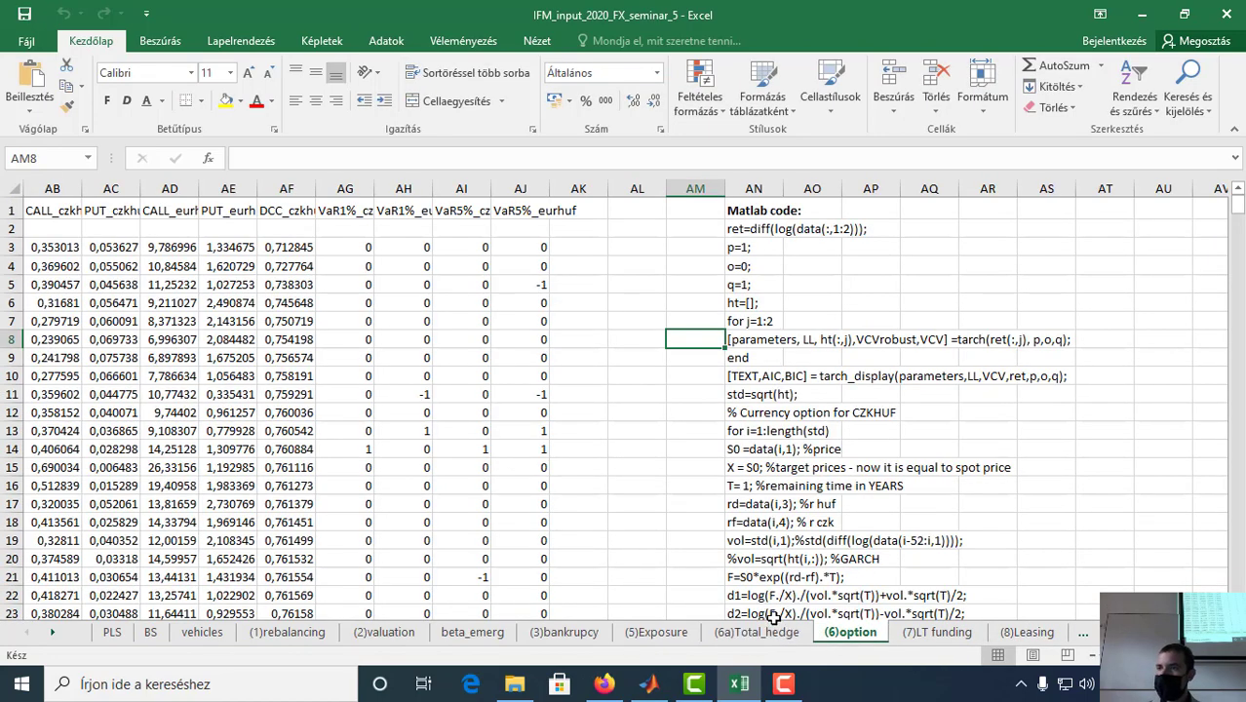
click(645, 408)
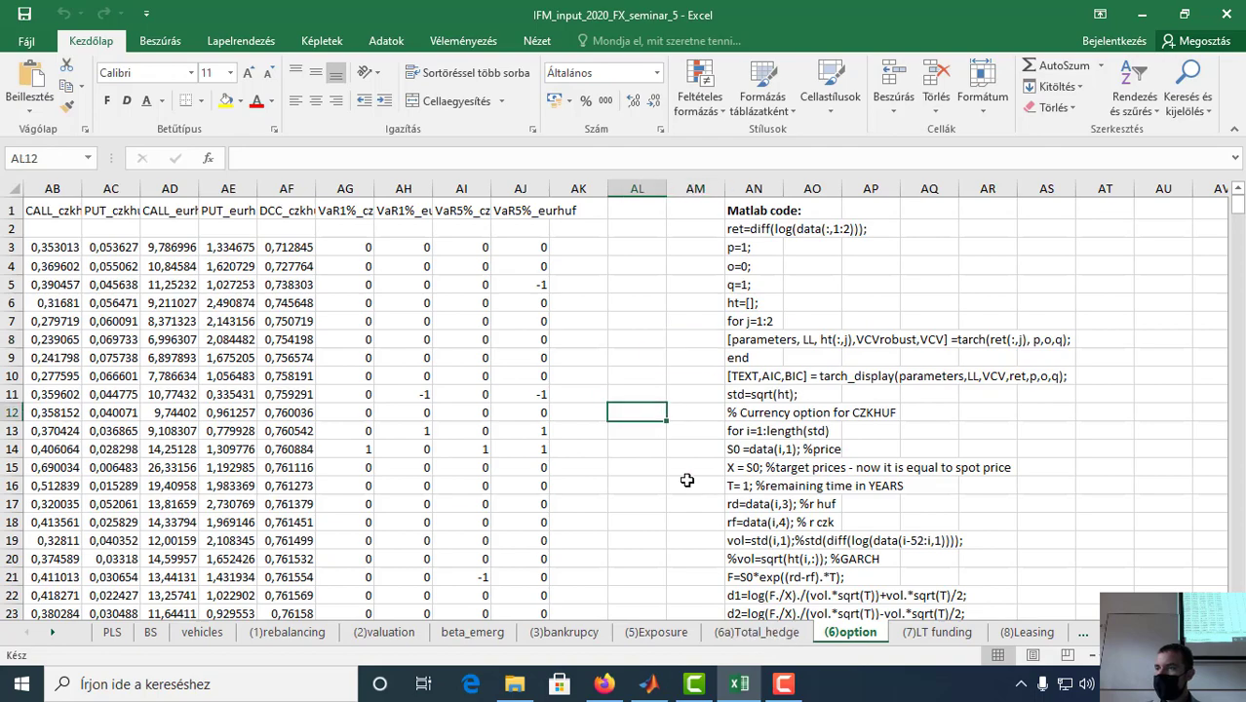
scroll(688, 477, down, 6)
scroll(688, 479, up, 6)
scroll(688, 480, down, 10)
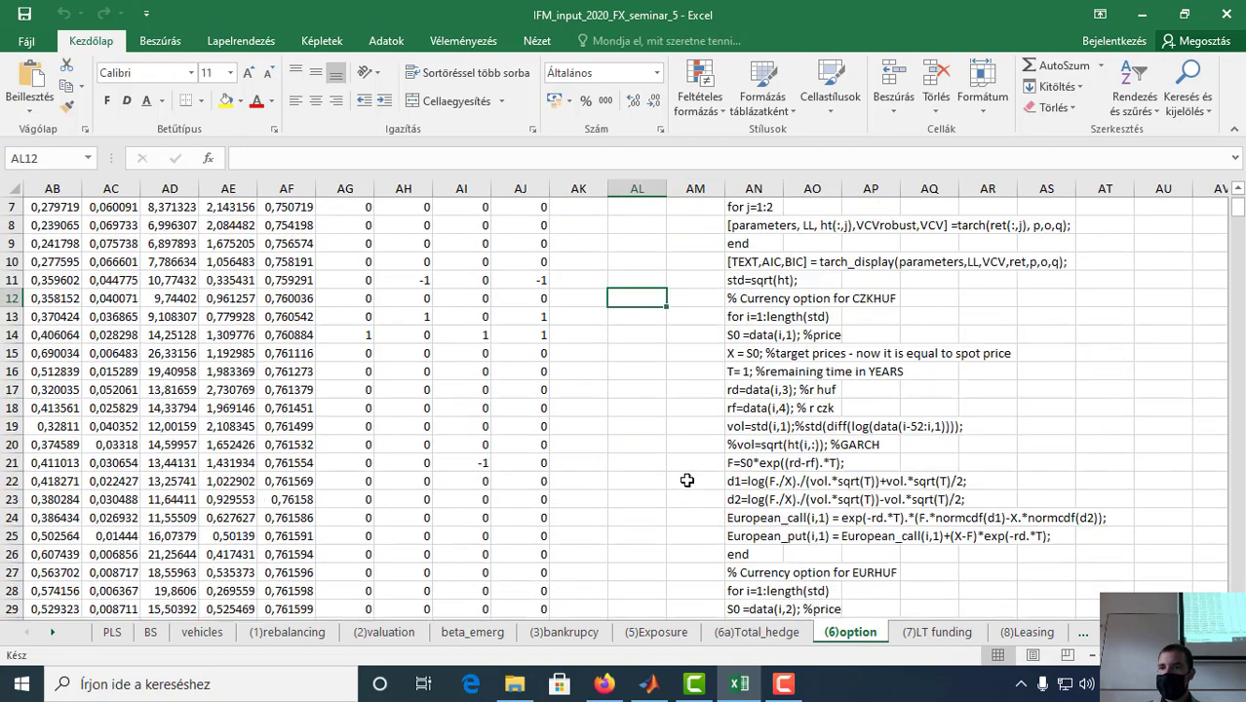
scroll(688, 480, up, 8)
scroll(687, 479, up, 2)
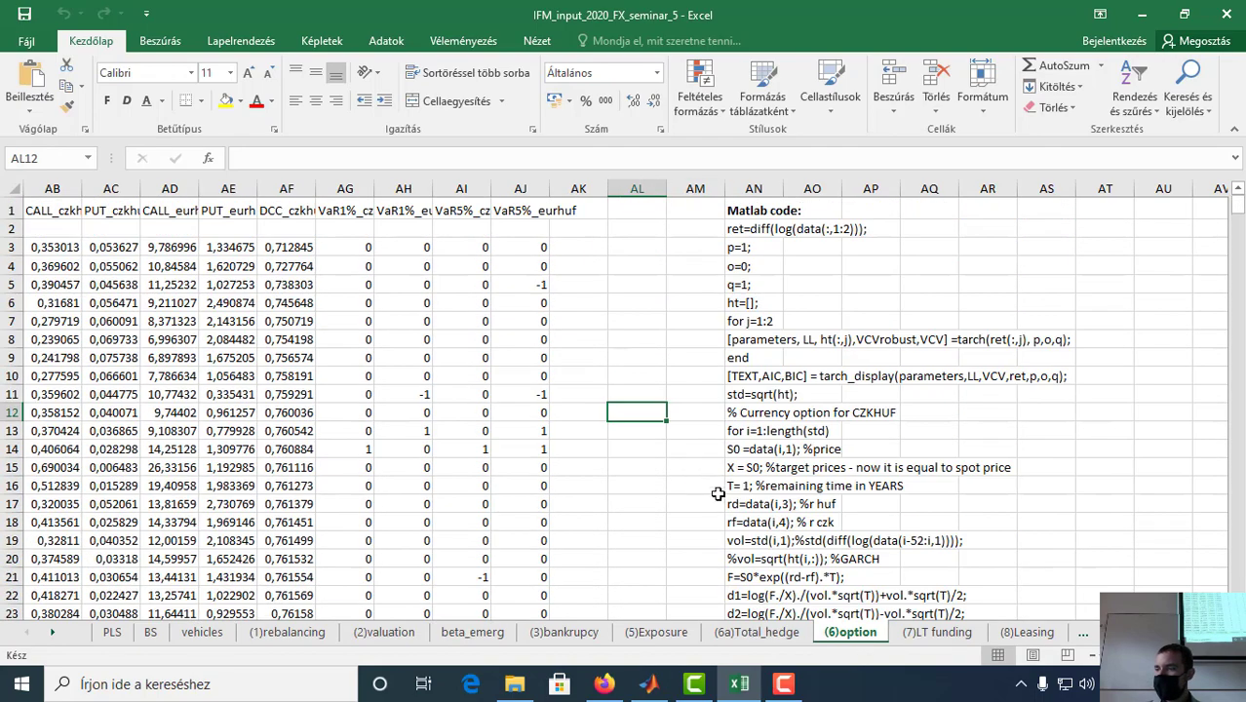
Step: Look through the two ST funding sheets, the (8)Leasing sheet and the (7)LT funding sheet
click(1081, 634)
click(1039, 632)
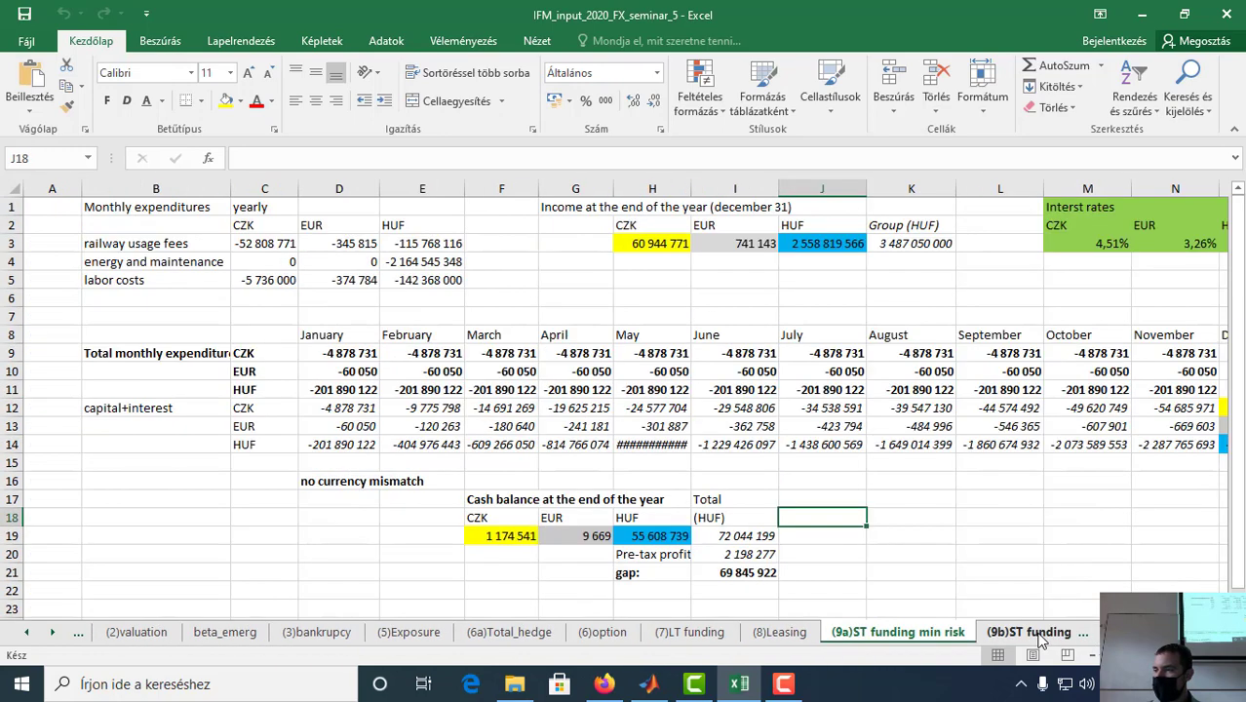
click(1042, 632)
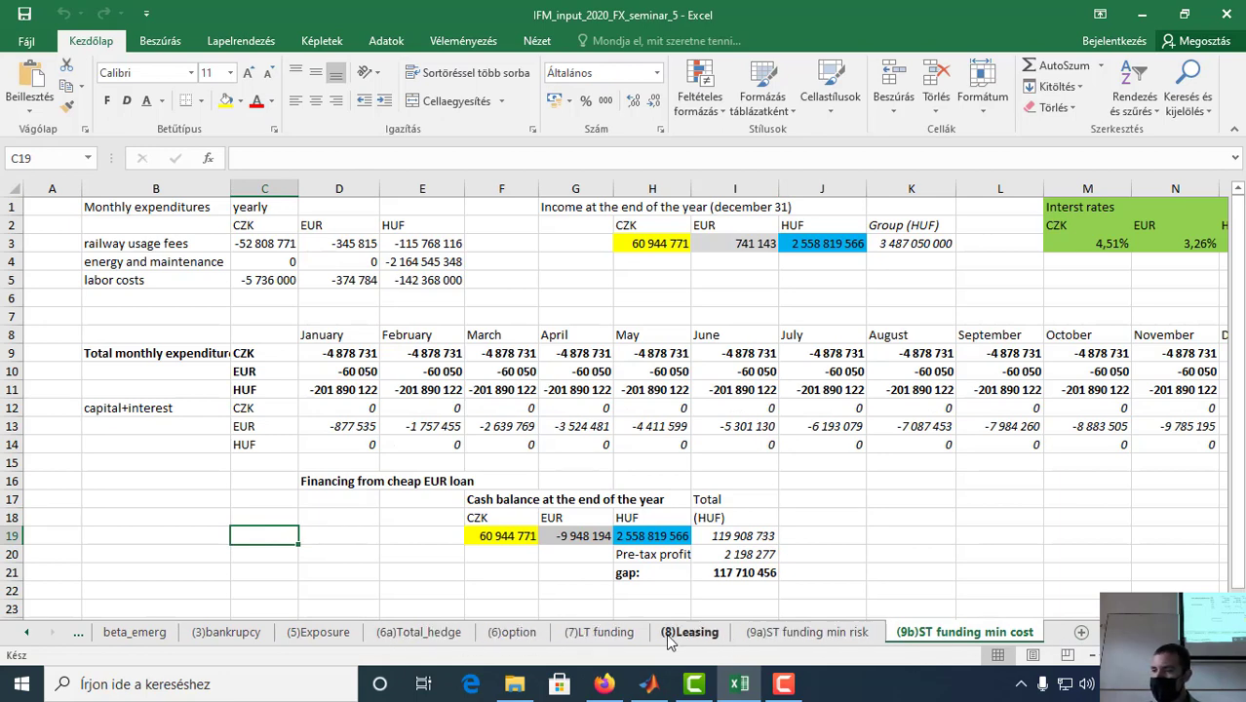
click(808, 632)
click(690, 632)
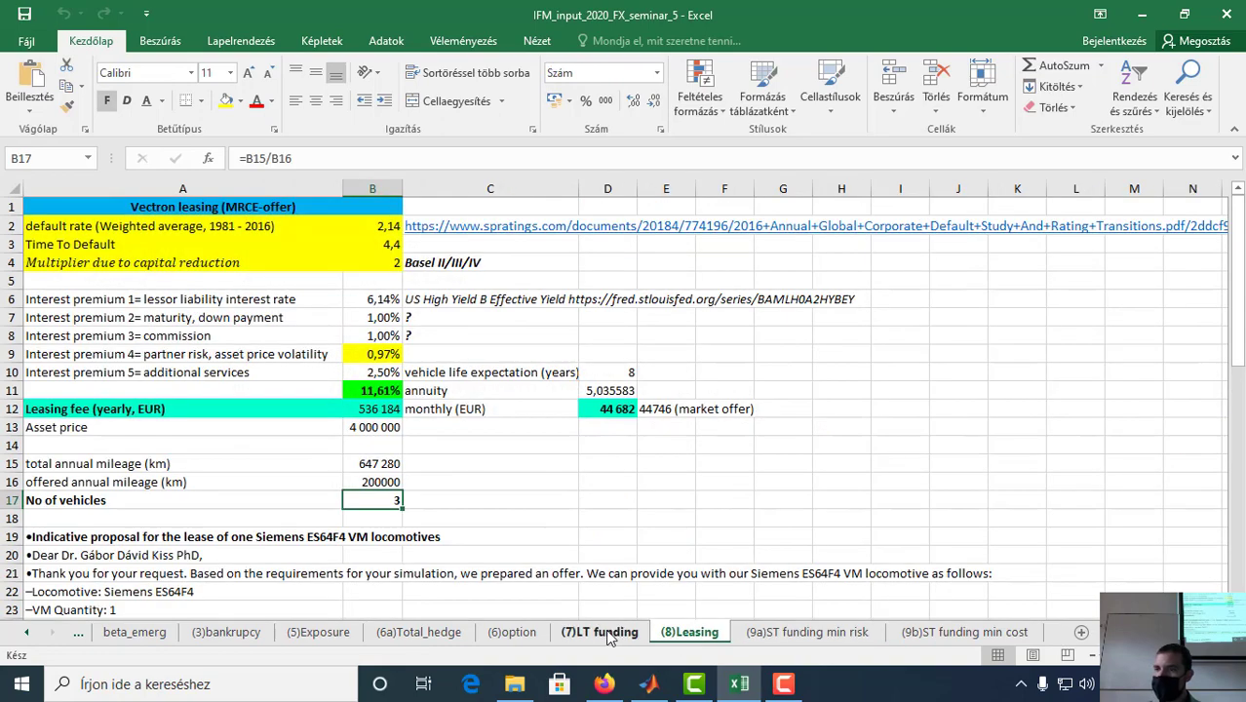
click(603, 632)
Step: Return to the (6)option sheet and examine the Black-Scholes worksheet and the neighbouring exchange rate and interest rate data
click(525, 632)
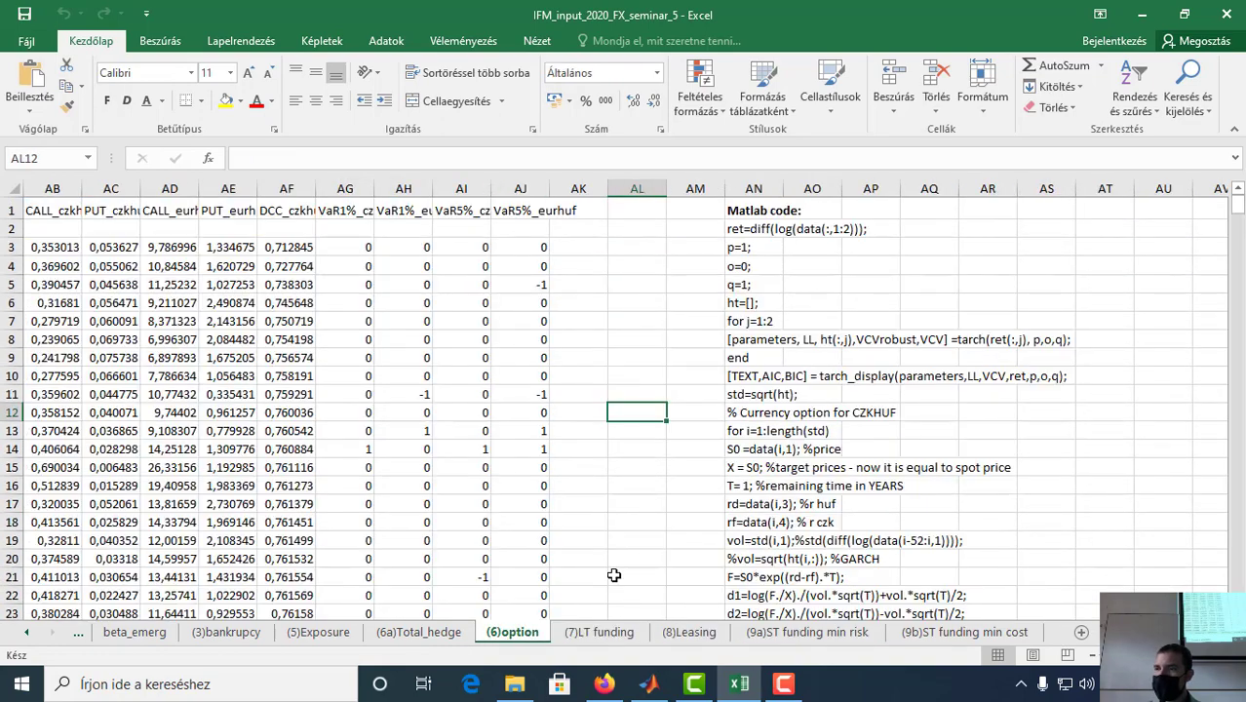
scroll(890, 613, right, 15)
scroll(891, 613, left, 20)
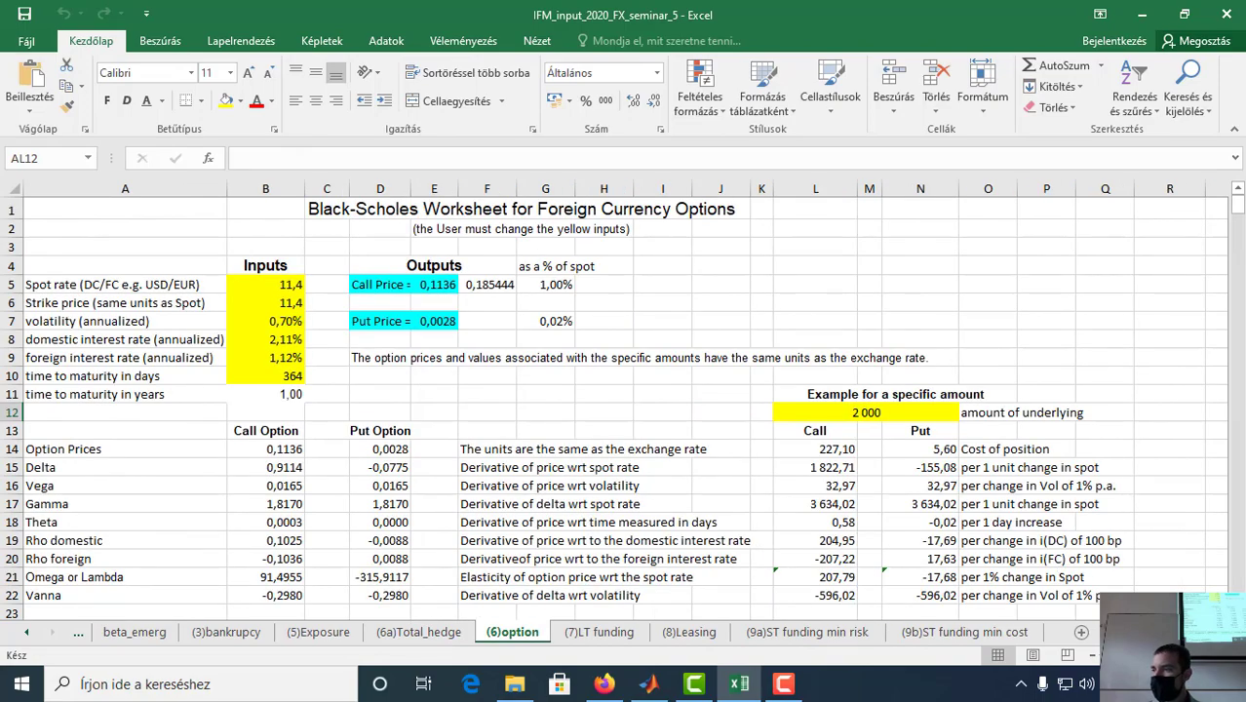
scroll(626, 410, right, 5)
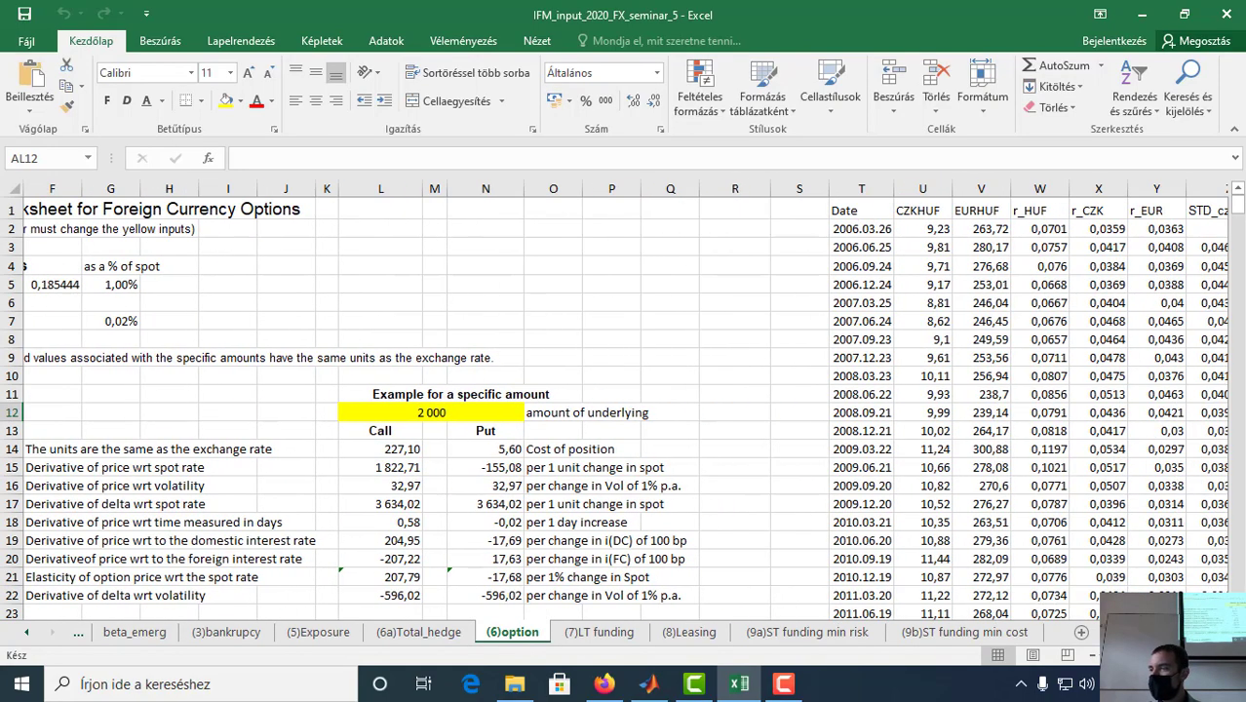
scroll(633, 404, left, 5)
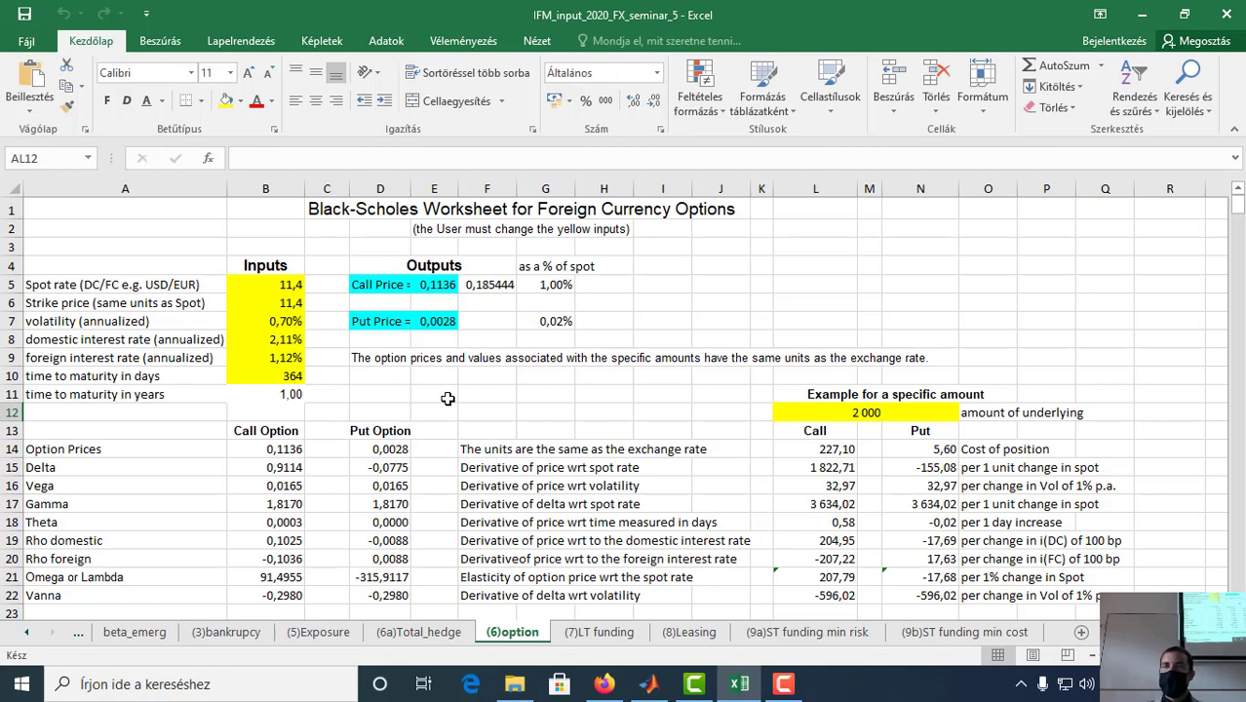
scroll(447, 397, down, 2)
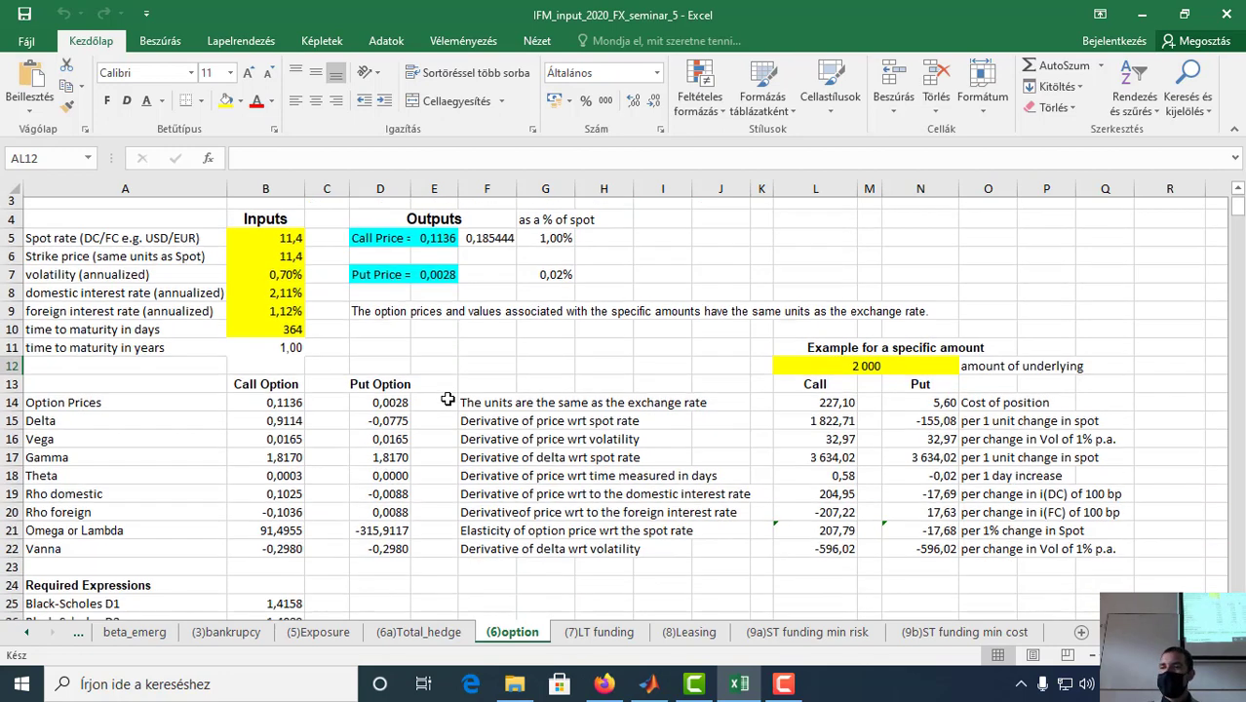
scroll(449, 395, up, 2)
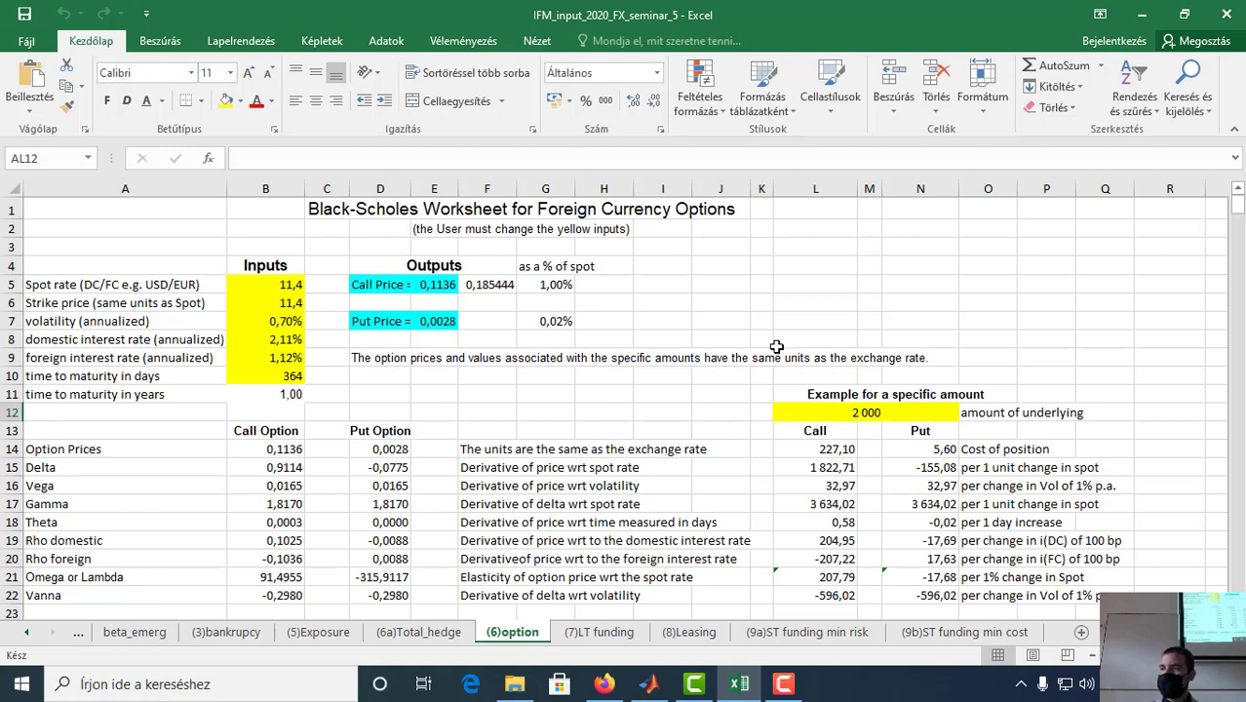
Step: Inspect the Black-Scholes inputs in B5 to B10, from spot rate and strike price to time to maturity in days
click(244, 286)
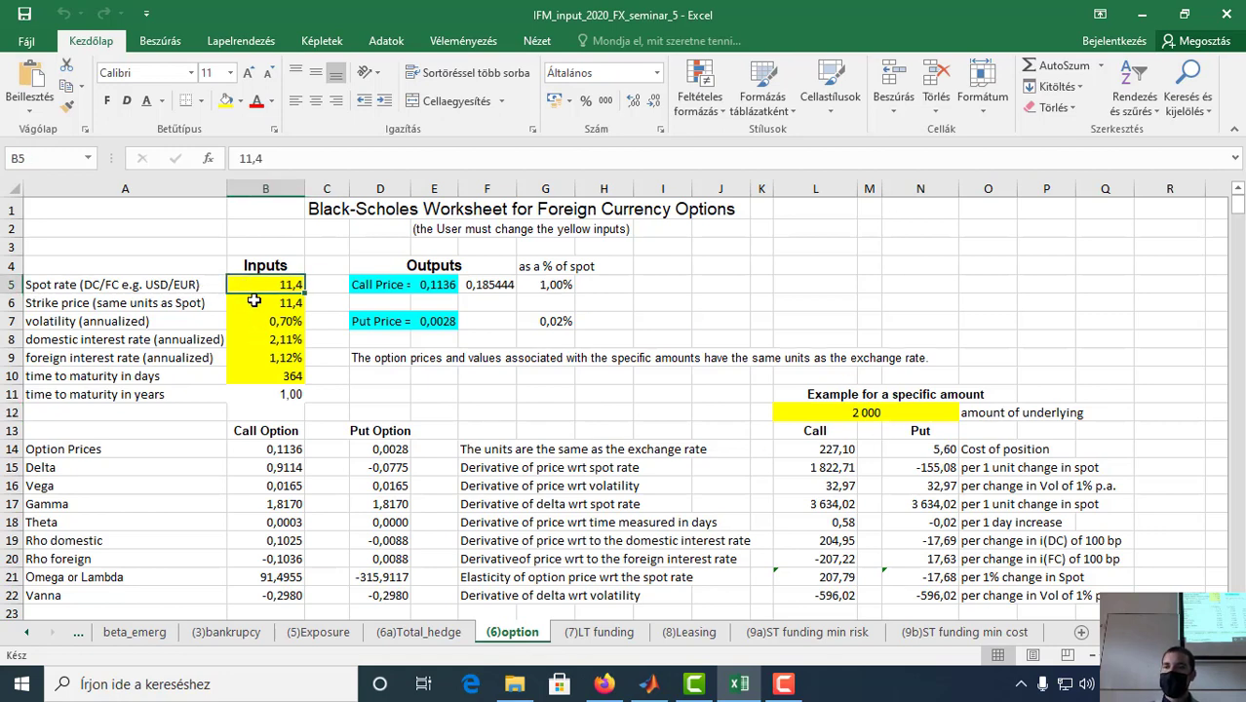
click(254, 300)
click(255, 322)
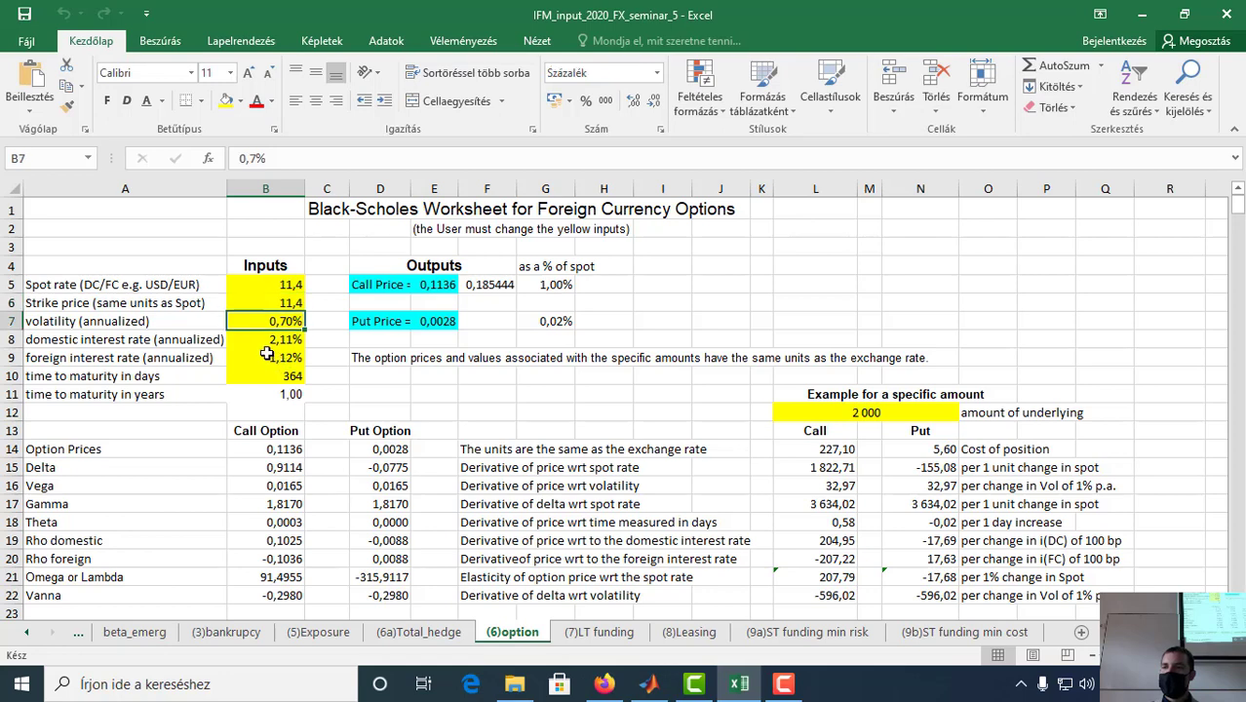
click(251, 339)
click(256, 358)
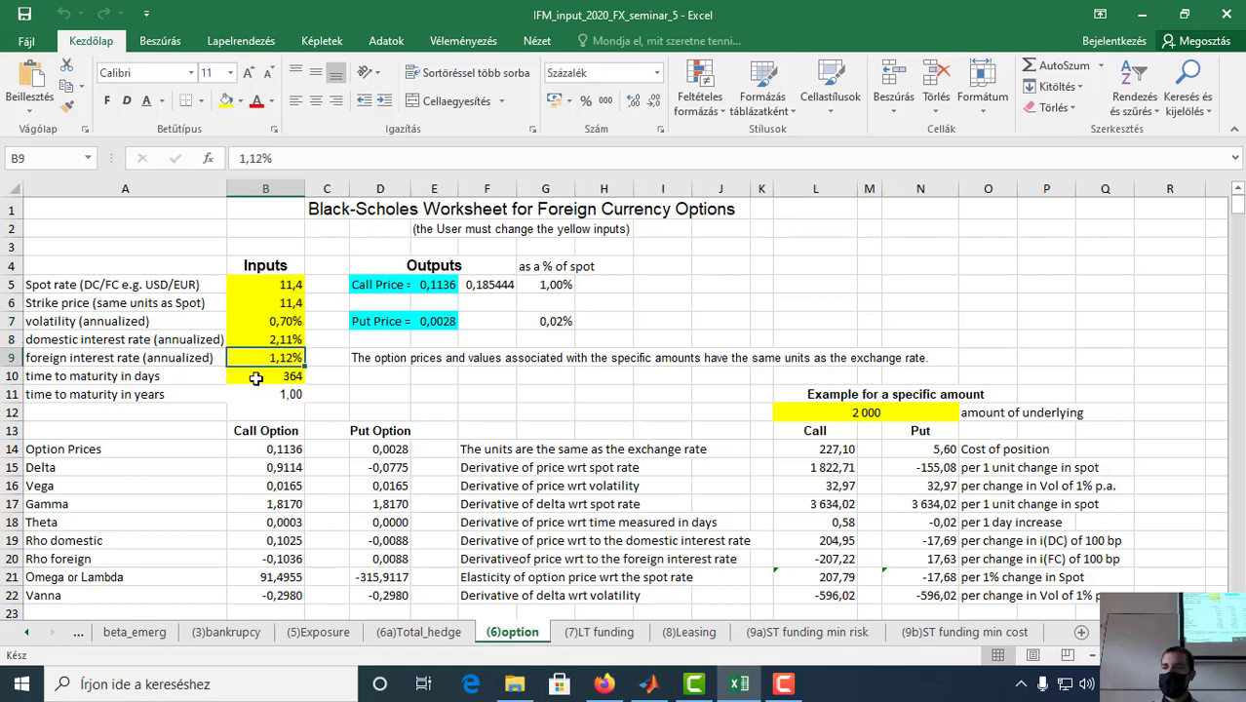
click(257, 377)
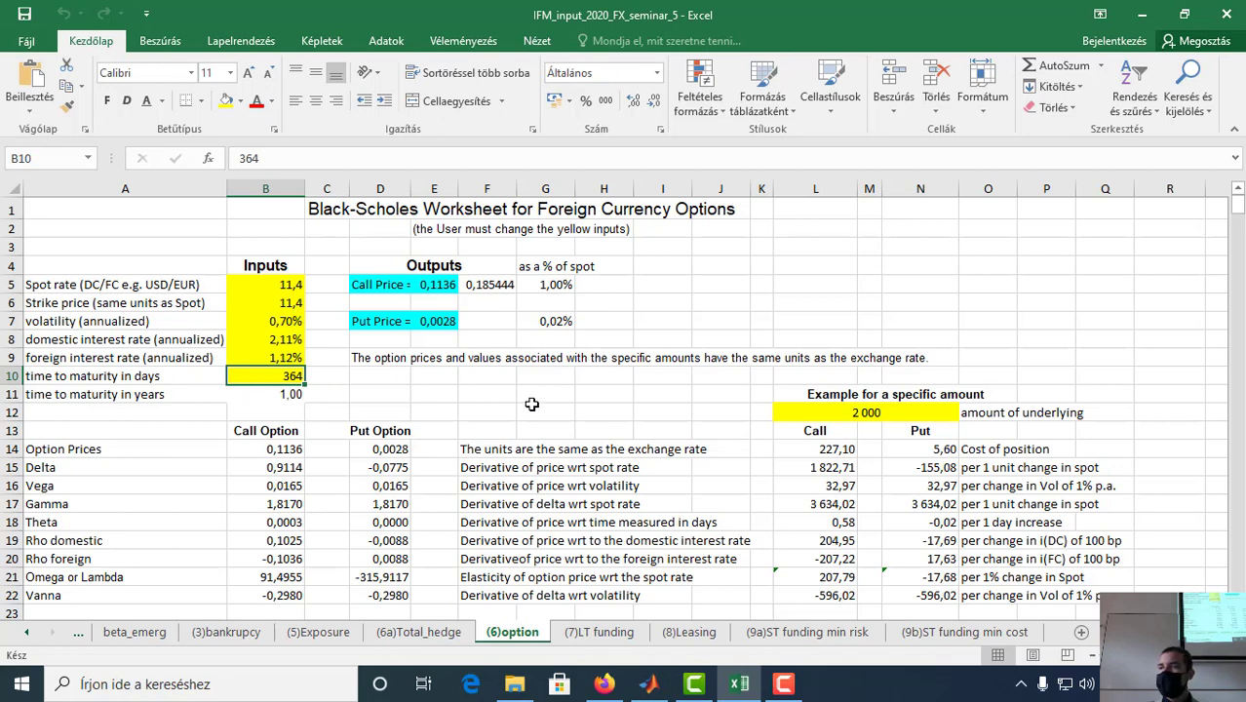
Step: Inspect the call and put price outputs, the underlying amount and the required expressions of the Black-Scholes worksheet
click(433, 289)
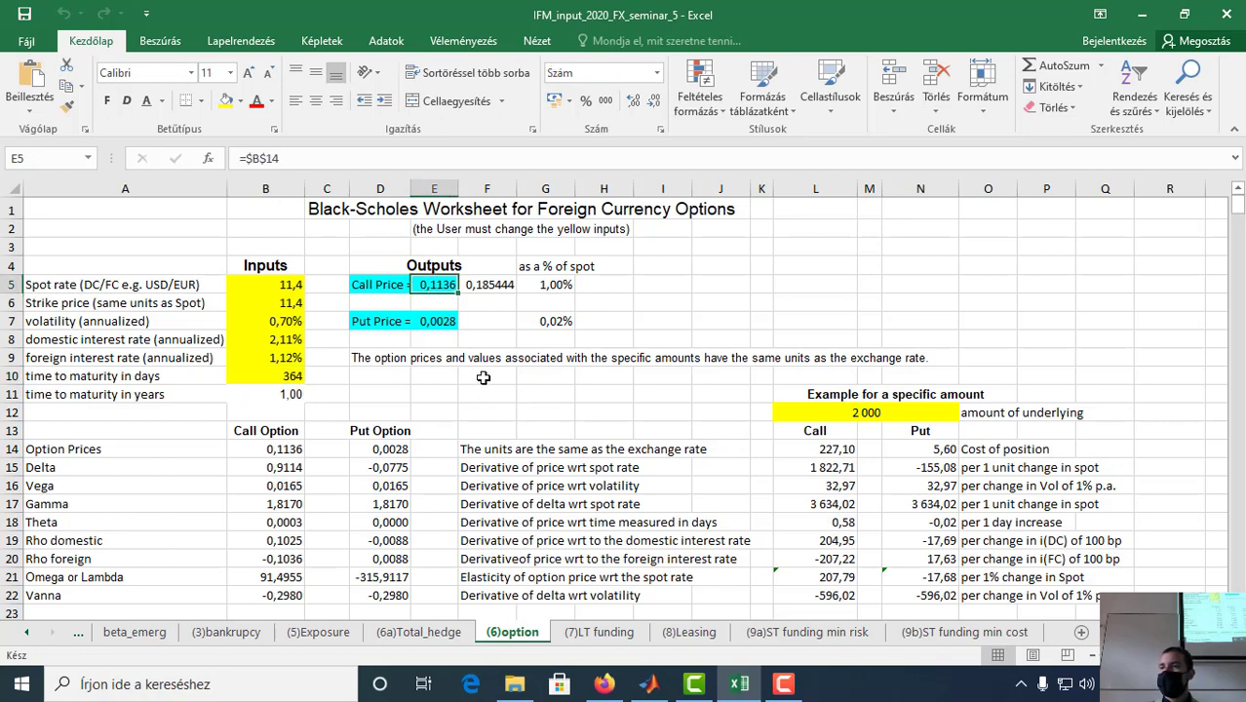
click(439, 322)
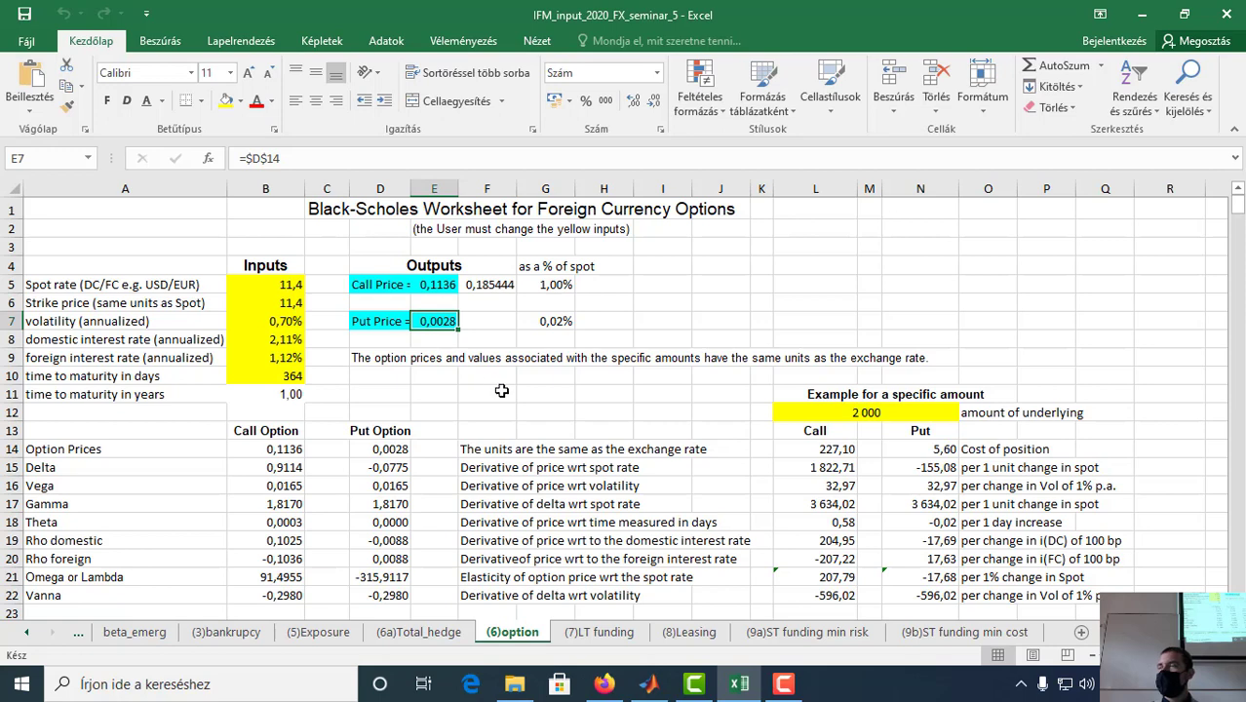
click(868, 412)
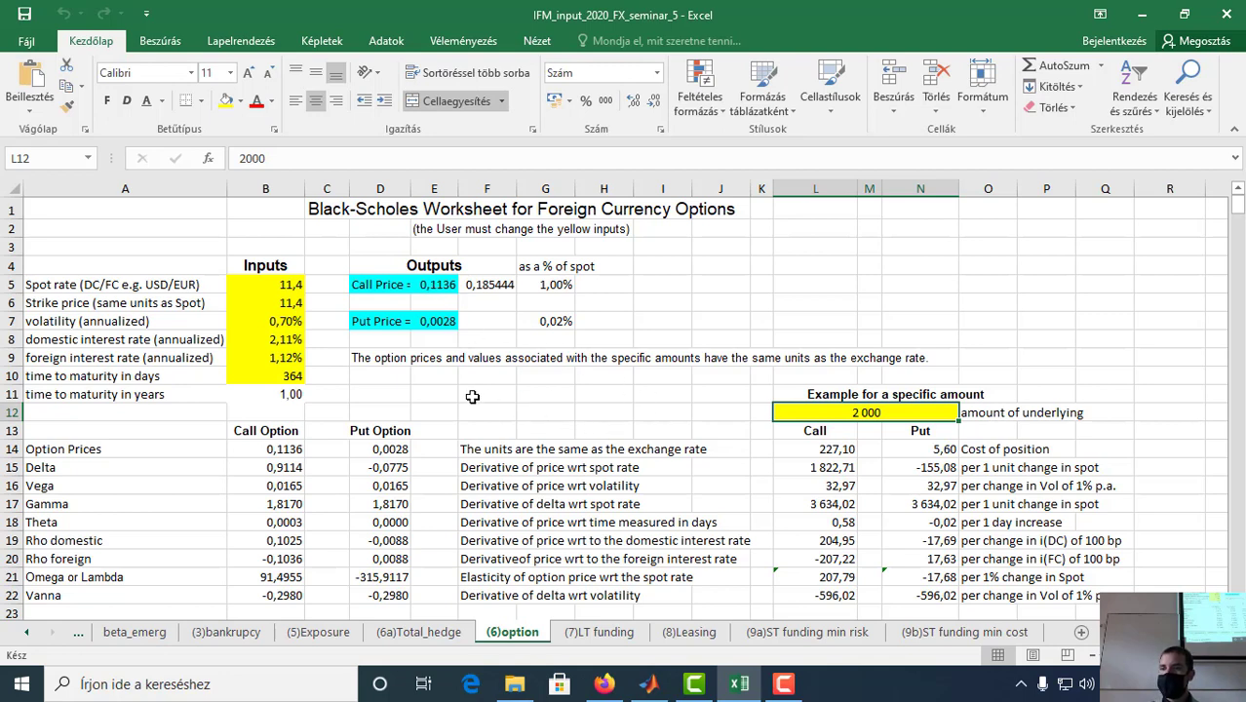
click(542, 379)
scroll(576, 410, down, 5)
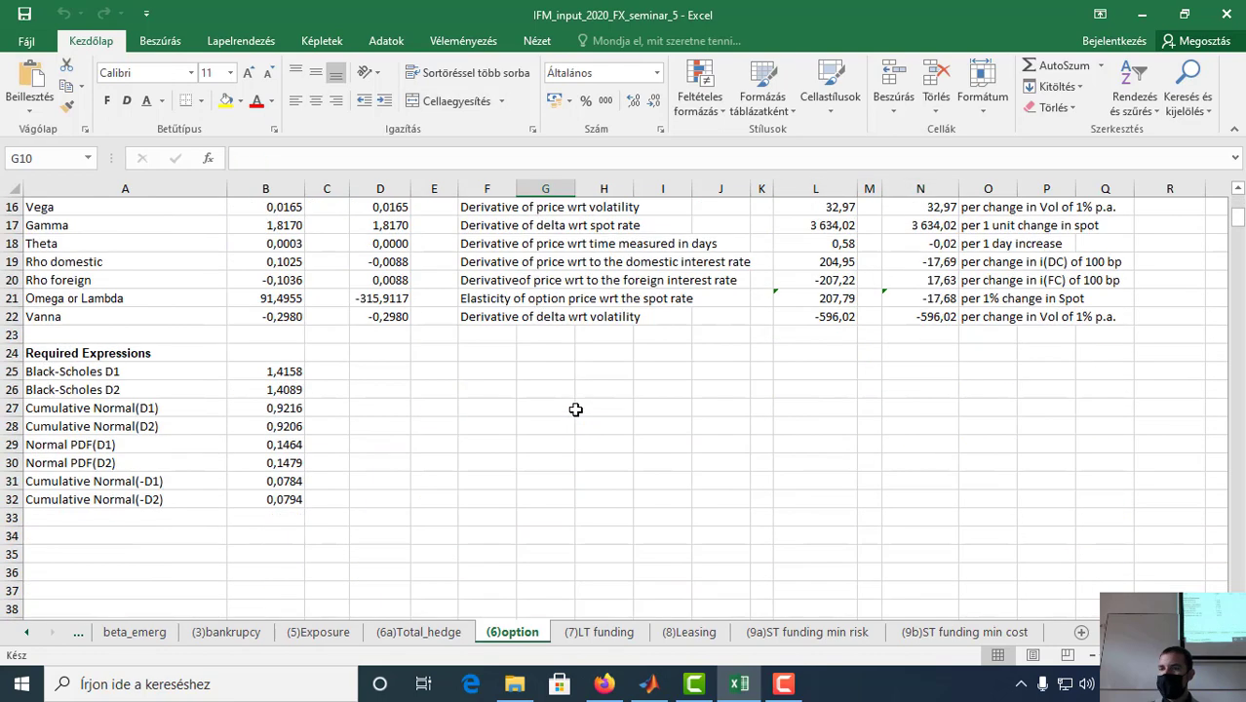
scroll(575, 410, up, 5)
Step: Set the amount of underlying in the specific-amount example to 1
click(866, 410)
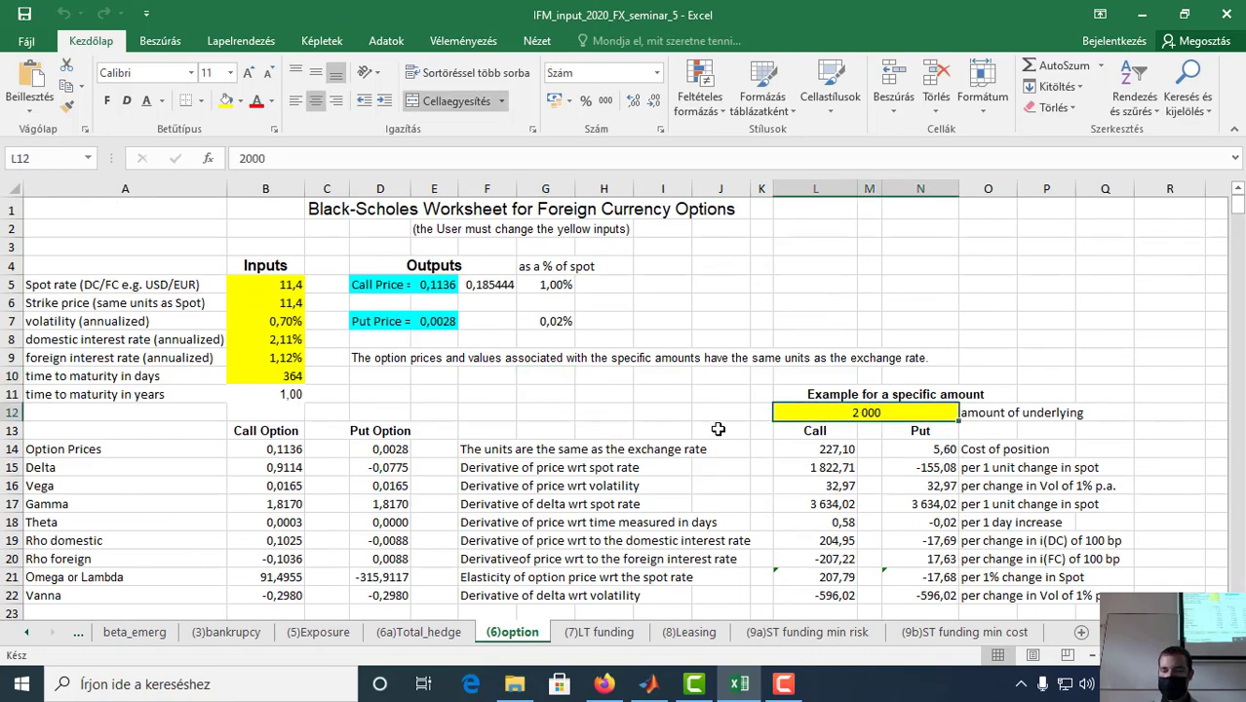
text(1)
click(655, 409)
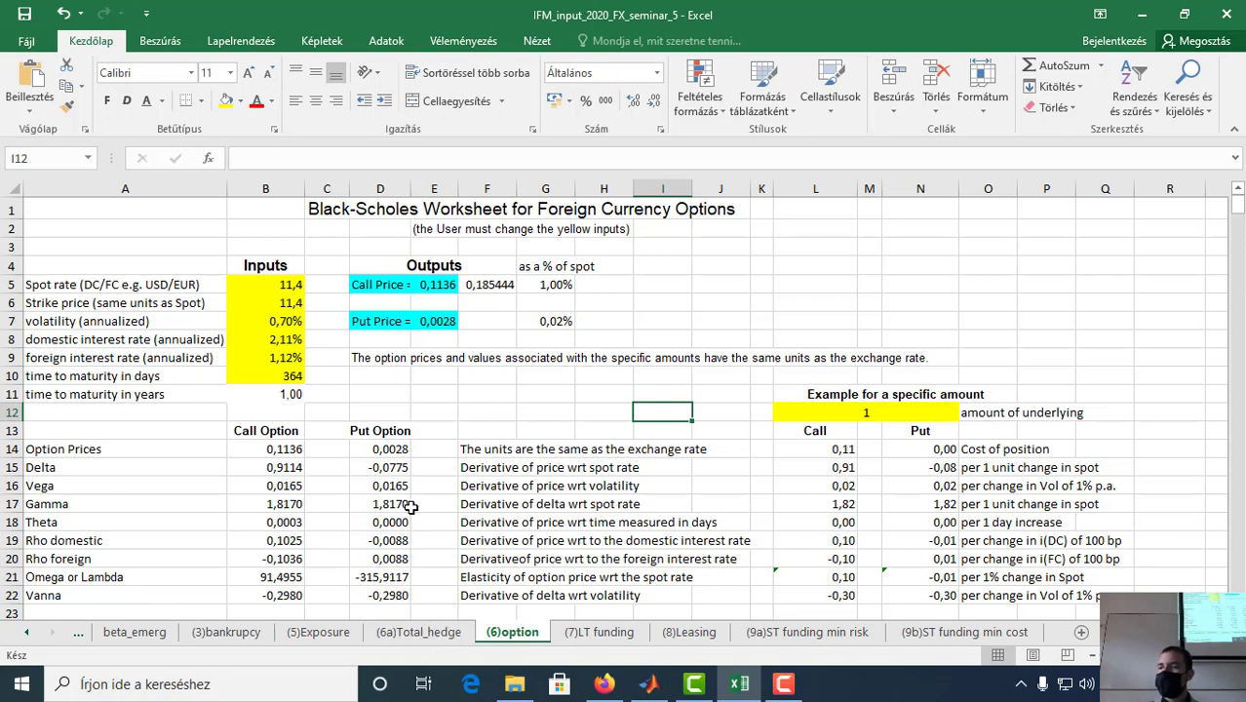
Step: Review the EUR and CZK net exposure formulas in G8 and H8 on the (5)Exposure sheet
click(421, 633)
click(321, 633)
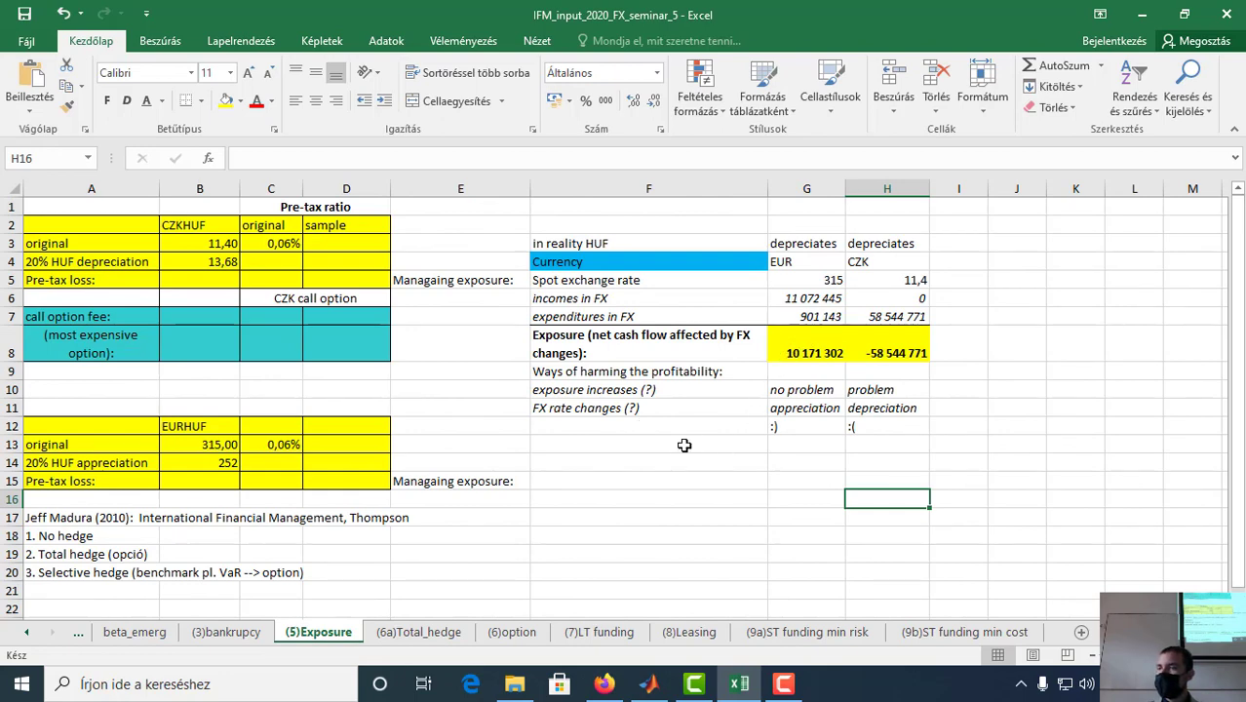
click(804, 349)
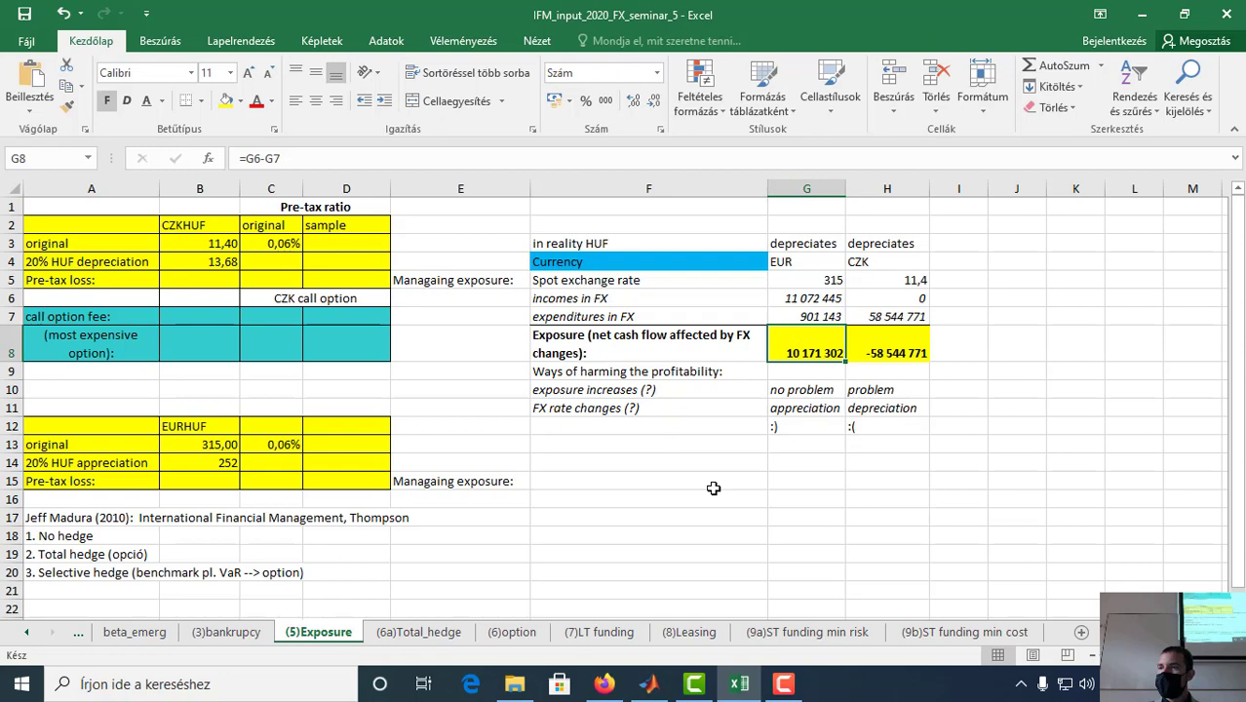
click(888, 357)
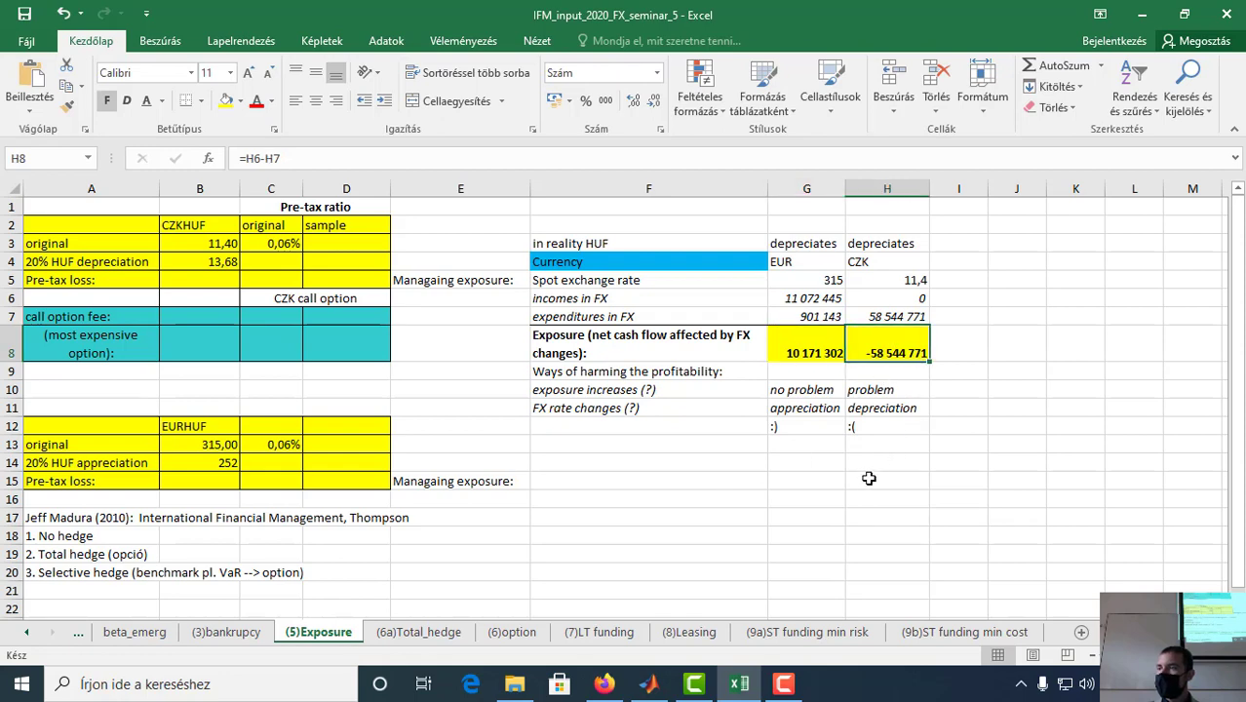
Step: Label D3 on the (6a)Total_hedge sheet "Exposure in CZK:" and widen column D to fit the label
click(418, 632)
click(203, 242)
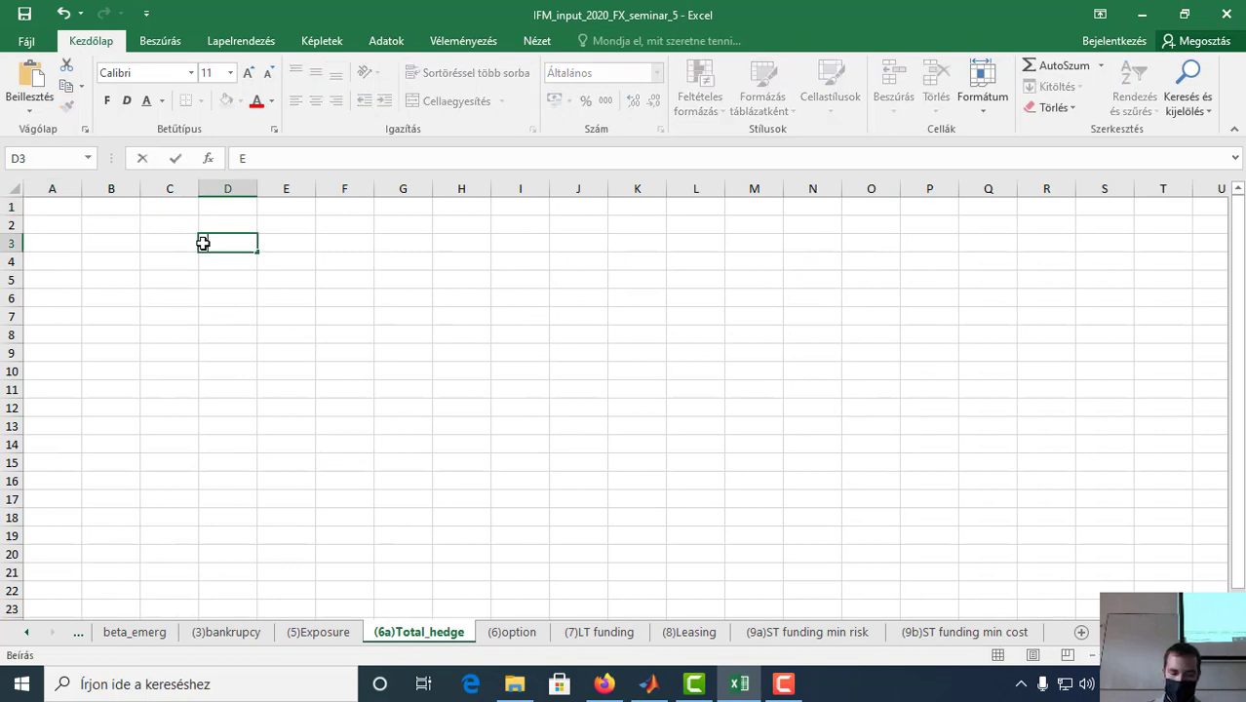
text(Exposure in )
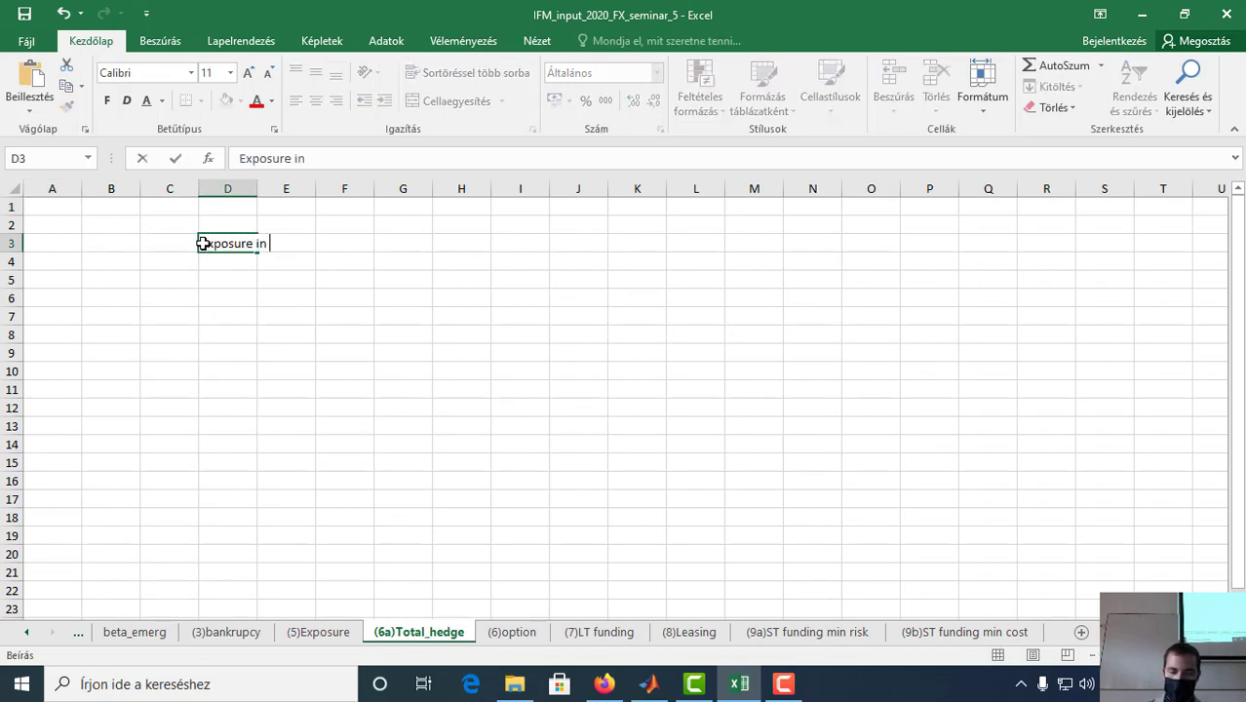
text(CZK:)
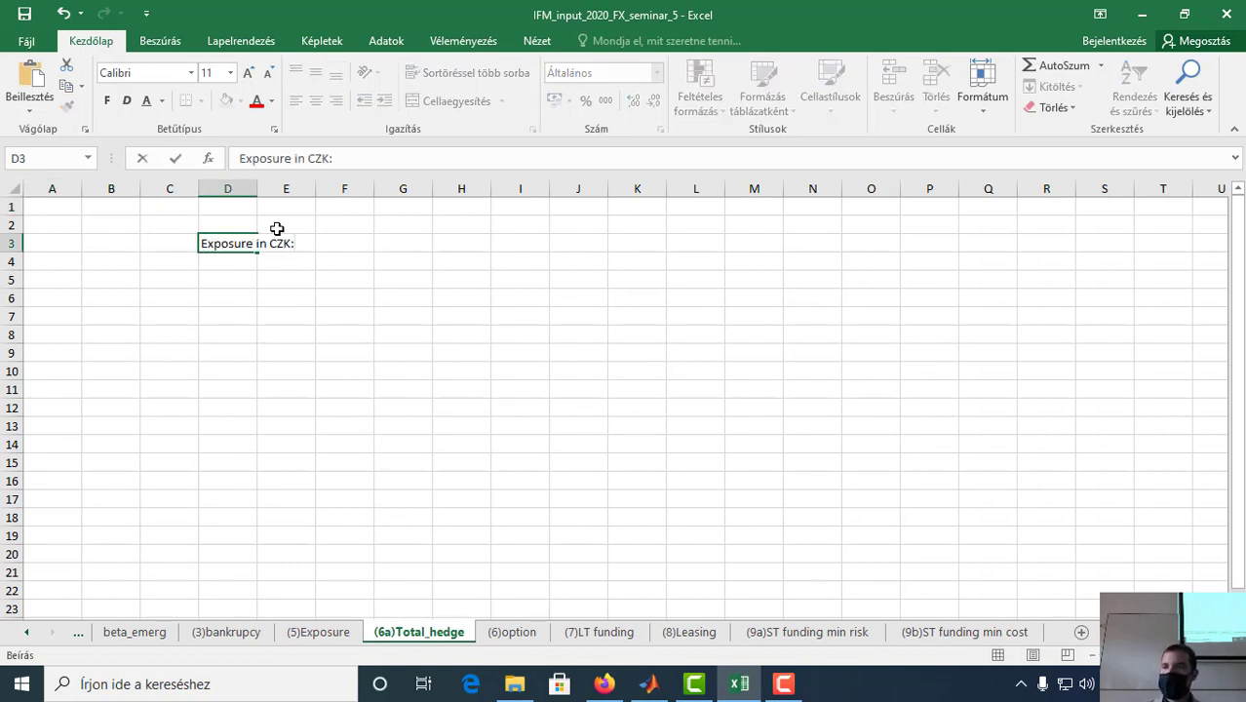
click(320, 281)
drag(258, 196, 307, 196)
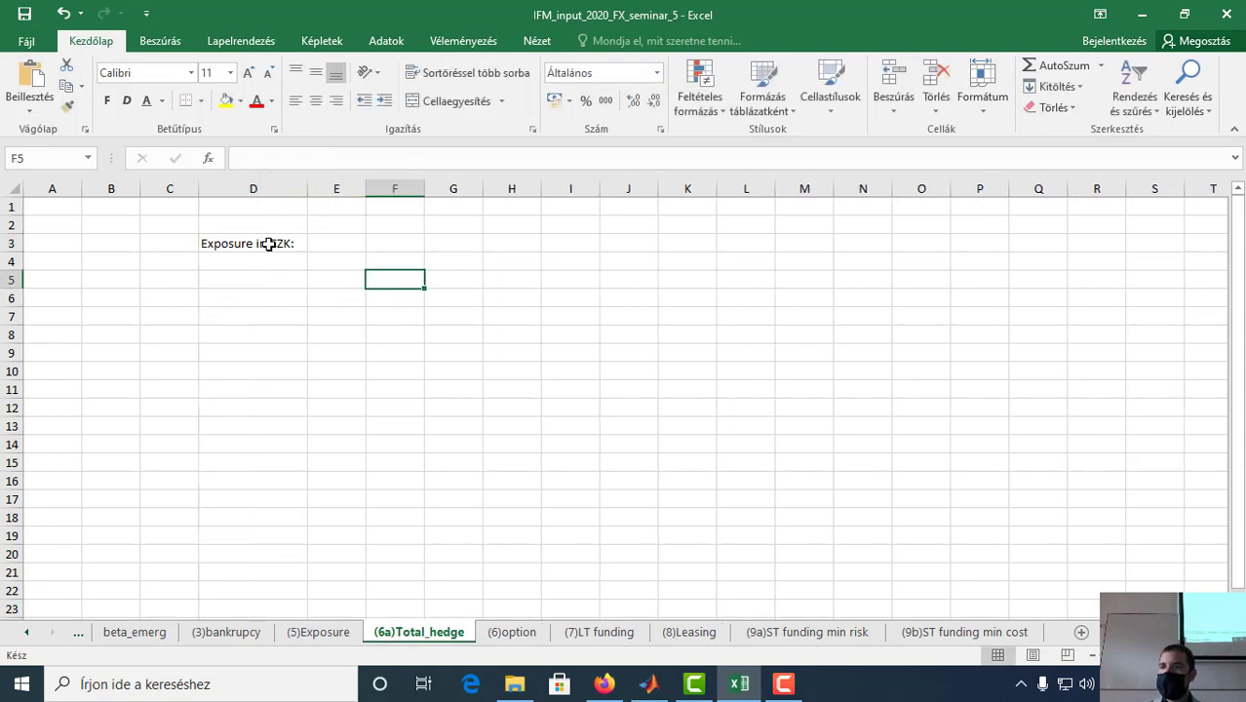
Step: Add the source note "(PLS data)" in D4 beneath the exposure label
click(234, 258)
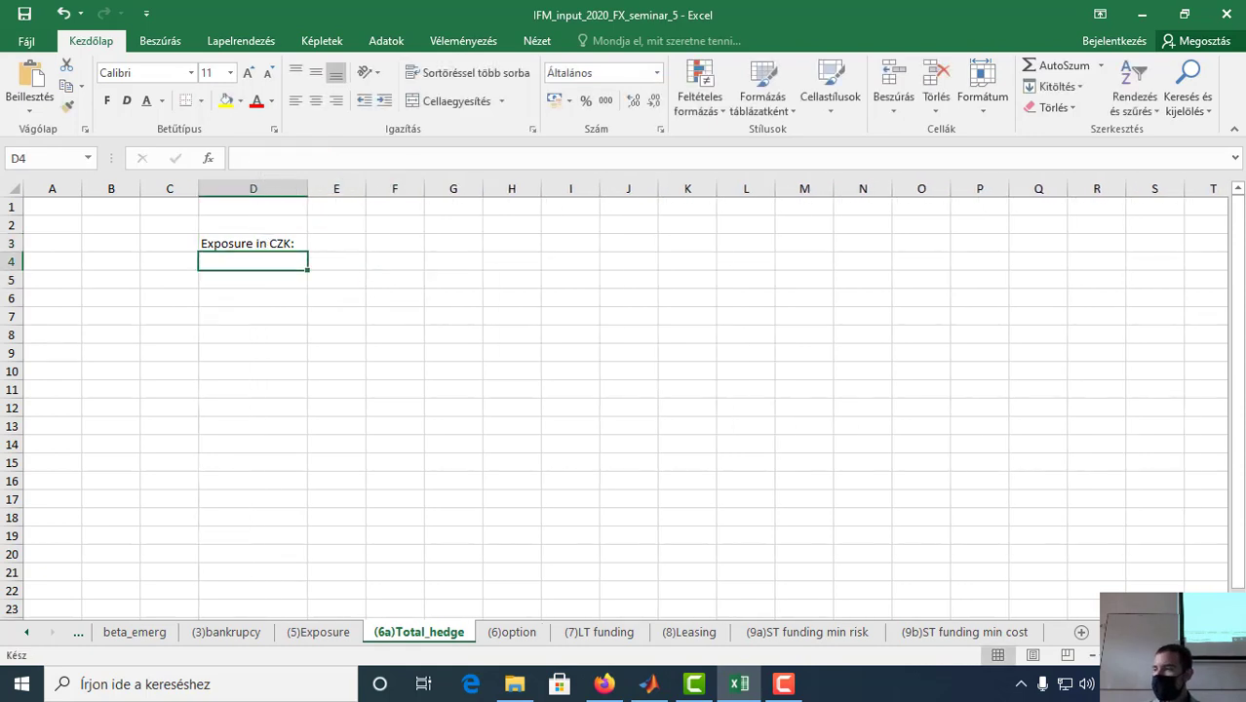
scroll(1193, 417, up, 2)
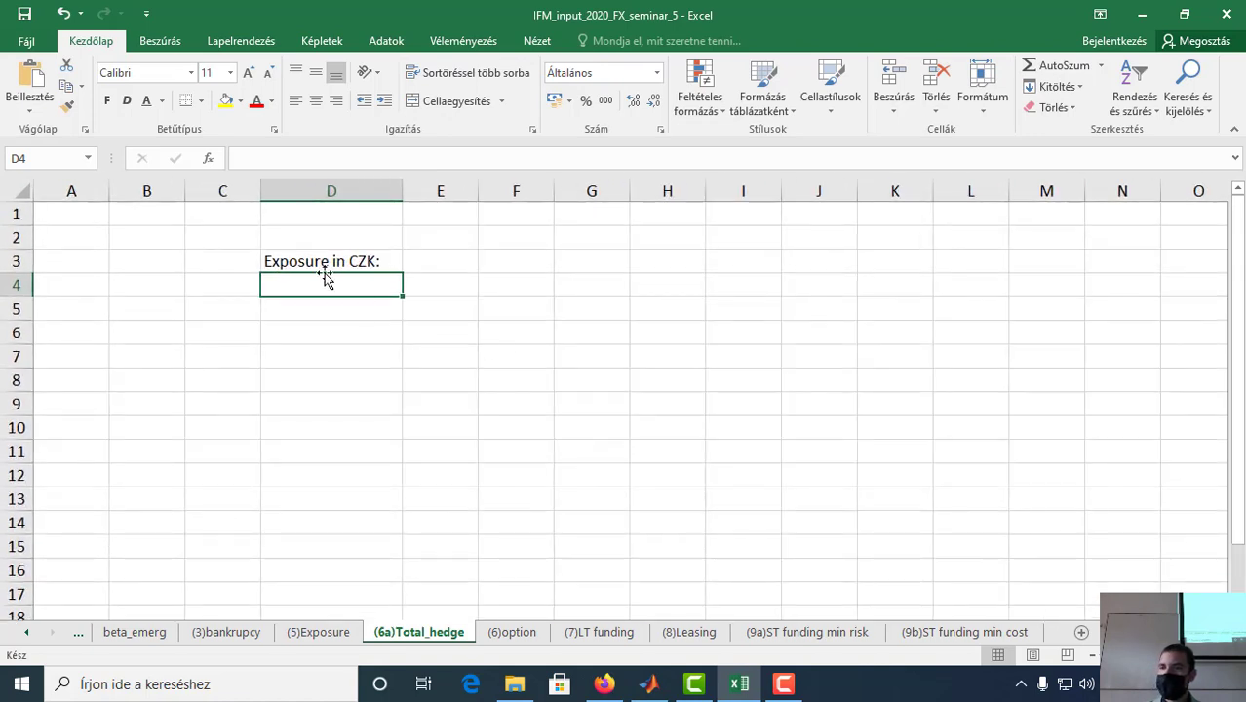
text(()
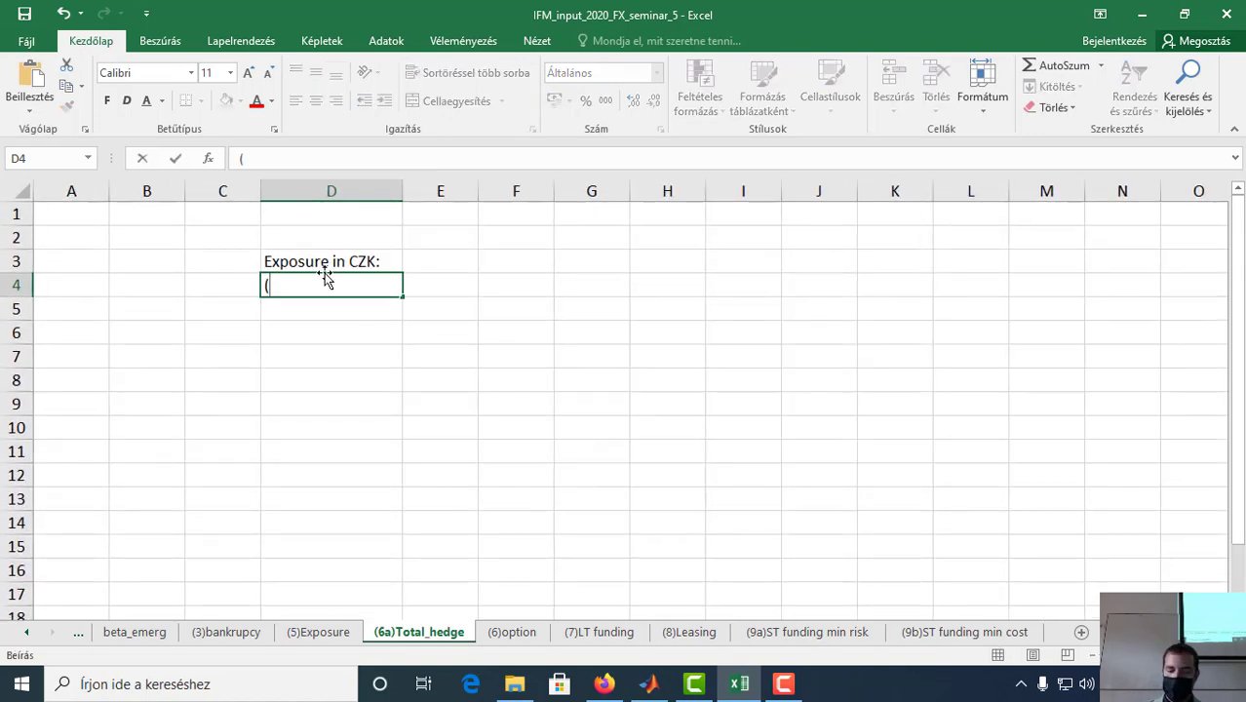
text(PLS)
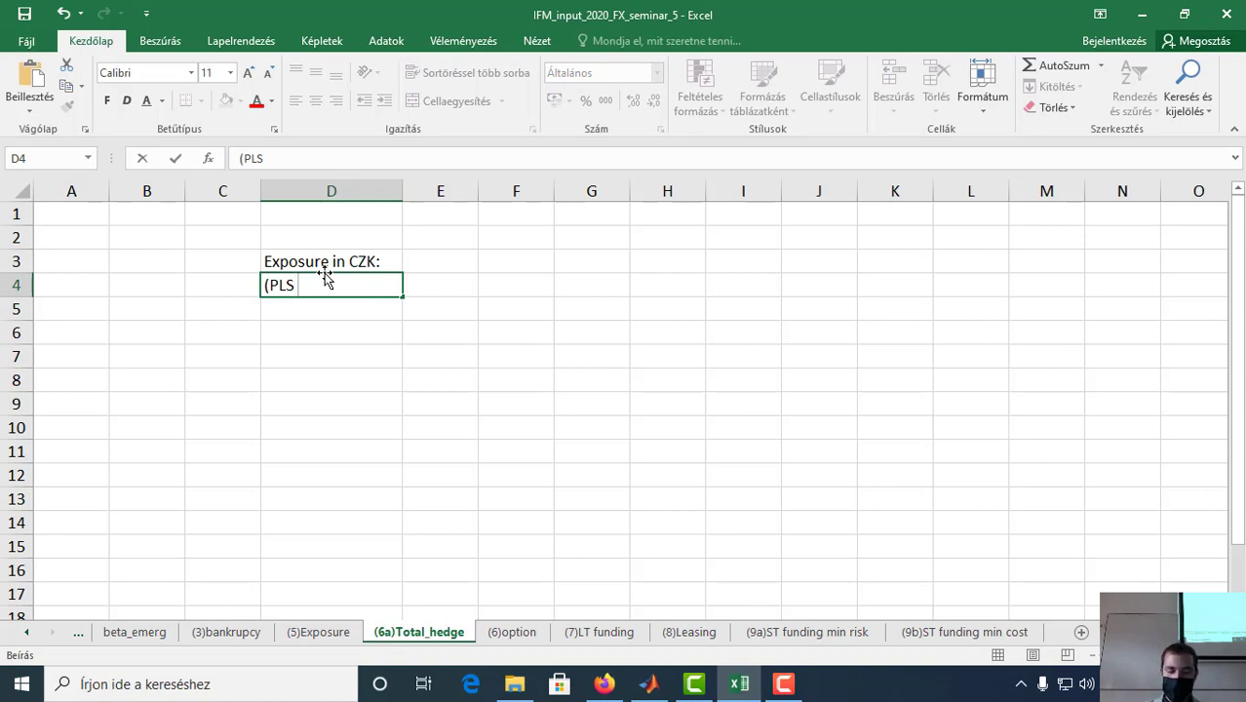
text( data)
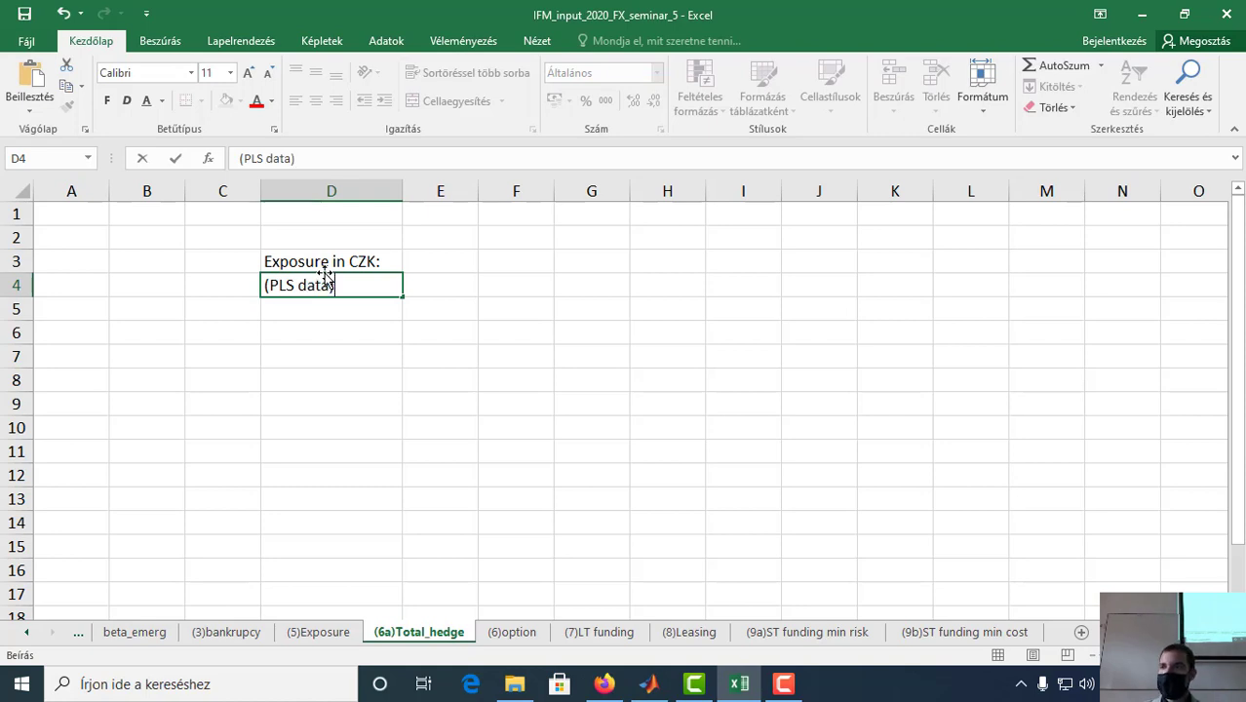
Step: Calculate the CZK exposure in E3 with =SZUM(PLS!C4:C8), summing the Czech expenditures from railway usage fees to wages
click(451, 252)
text(=)
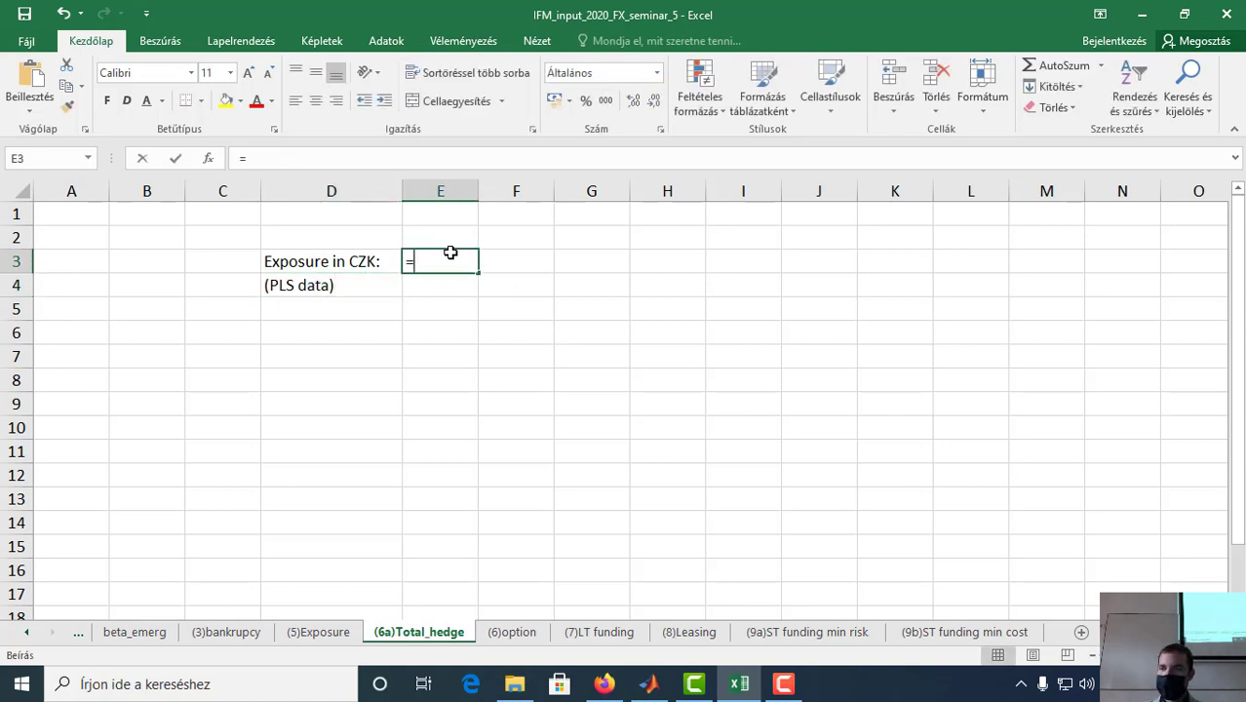
text(szum()
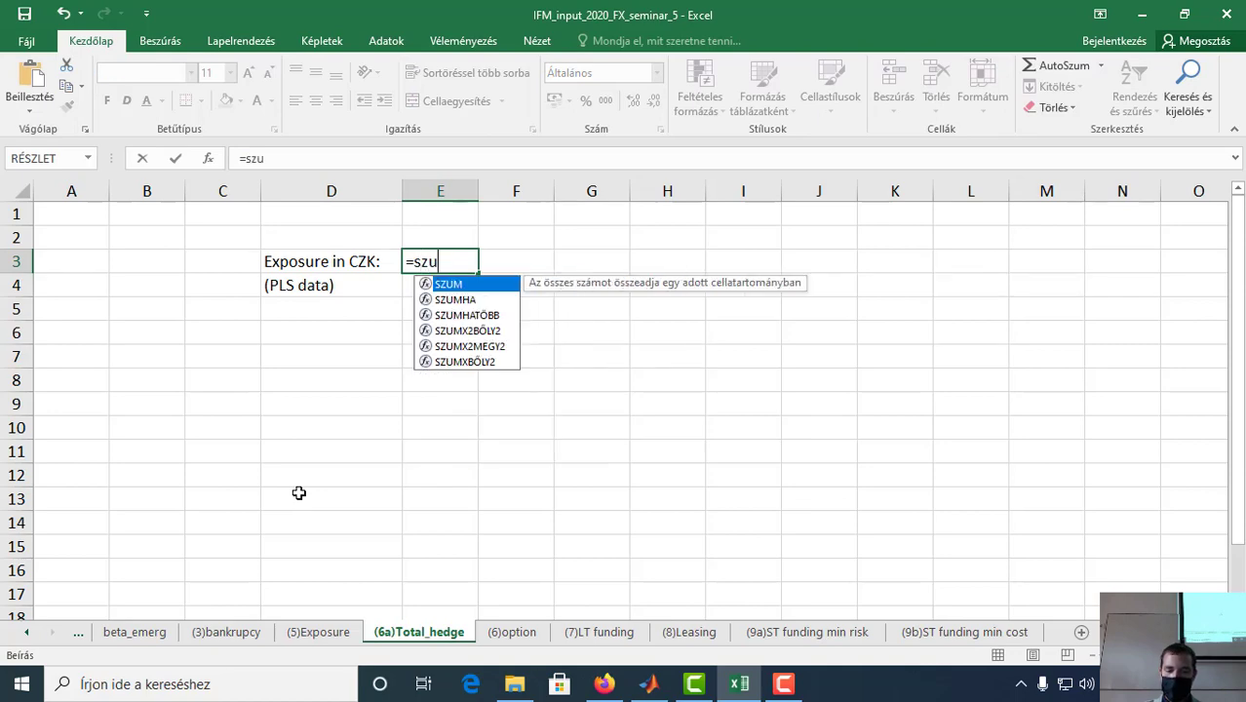
click(26, 632)
click(112, 632)
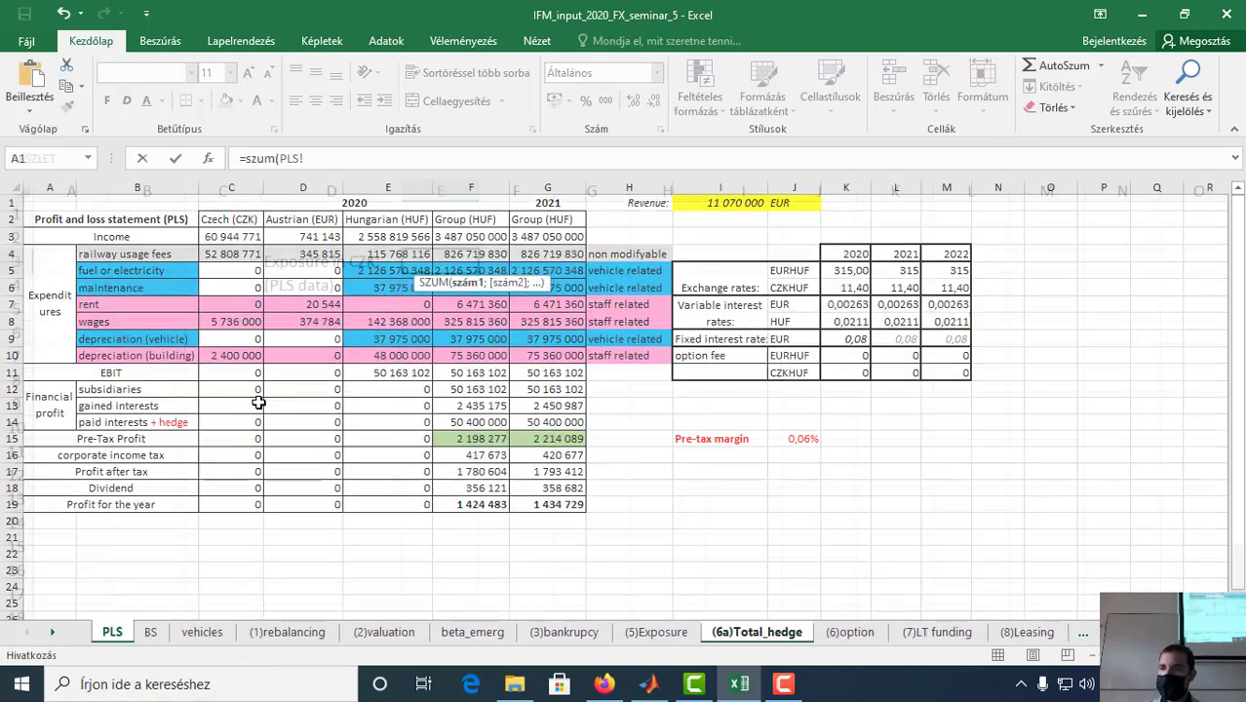
drag(237, 249, 226, 355)
drag(227, 355, 227, 325)
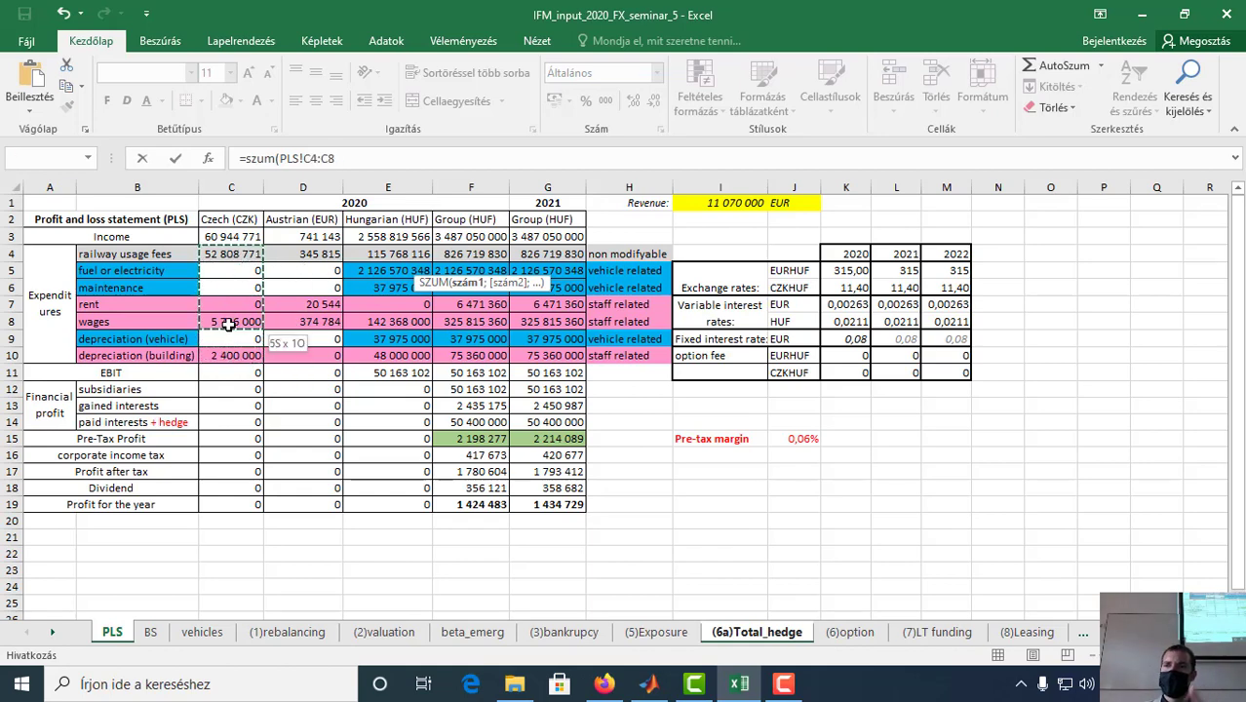
click(348, 157)
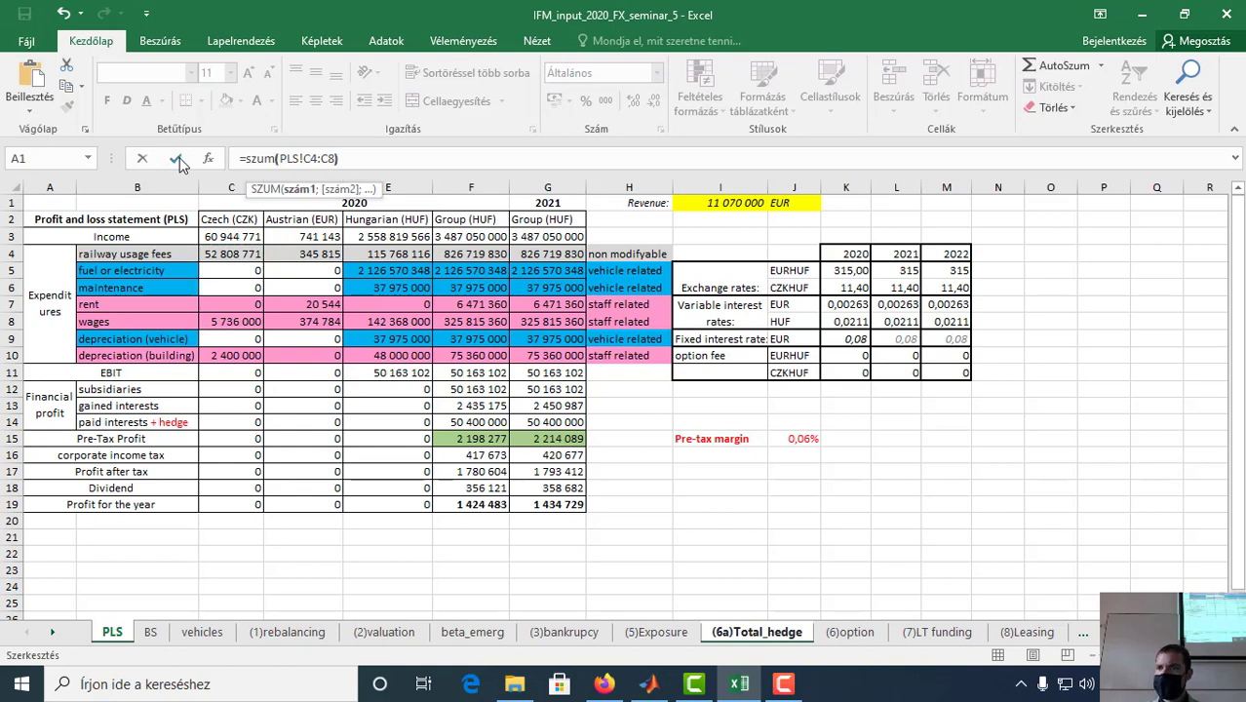
click(178, 159)
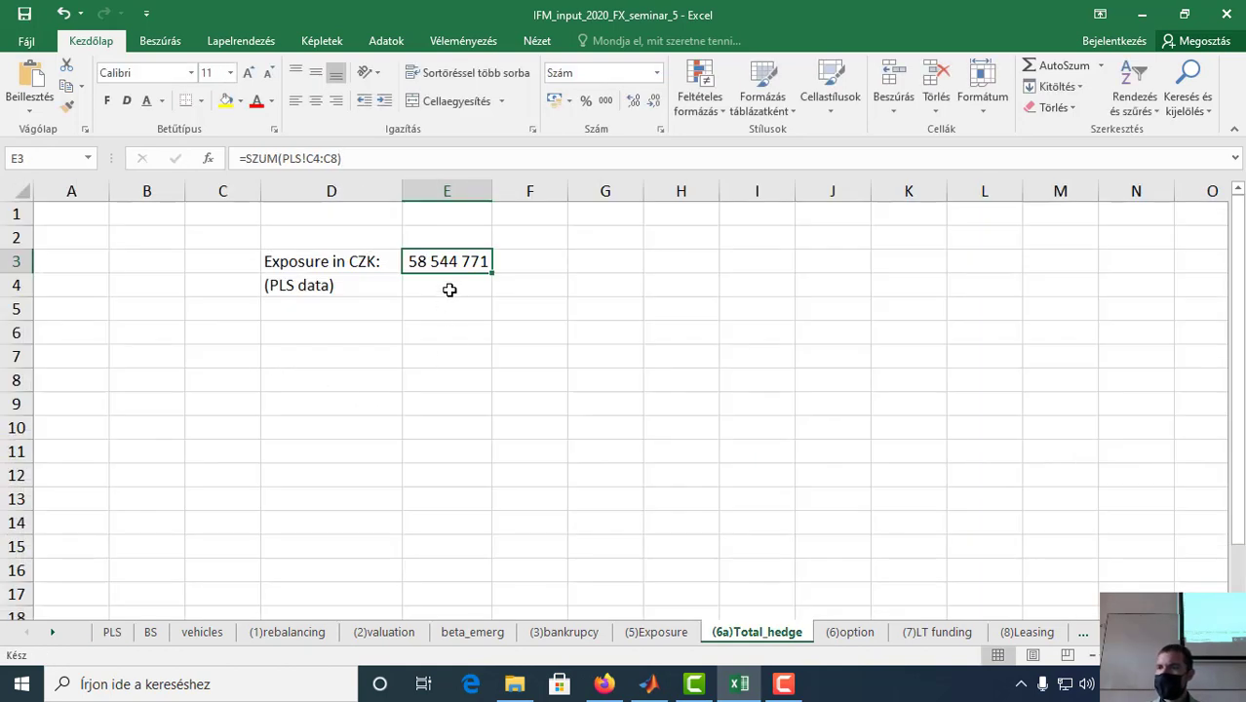
Step: Add the label "prefered CZKHUF:" in D5 and enter the rate 10 in E5
click(480, 284)
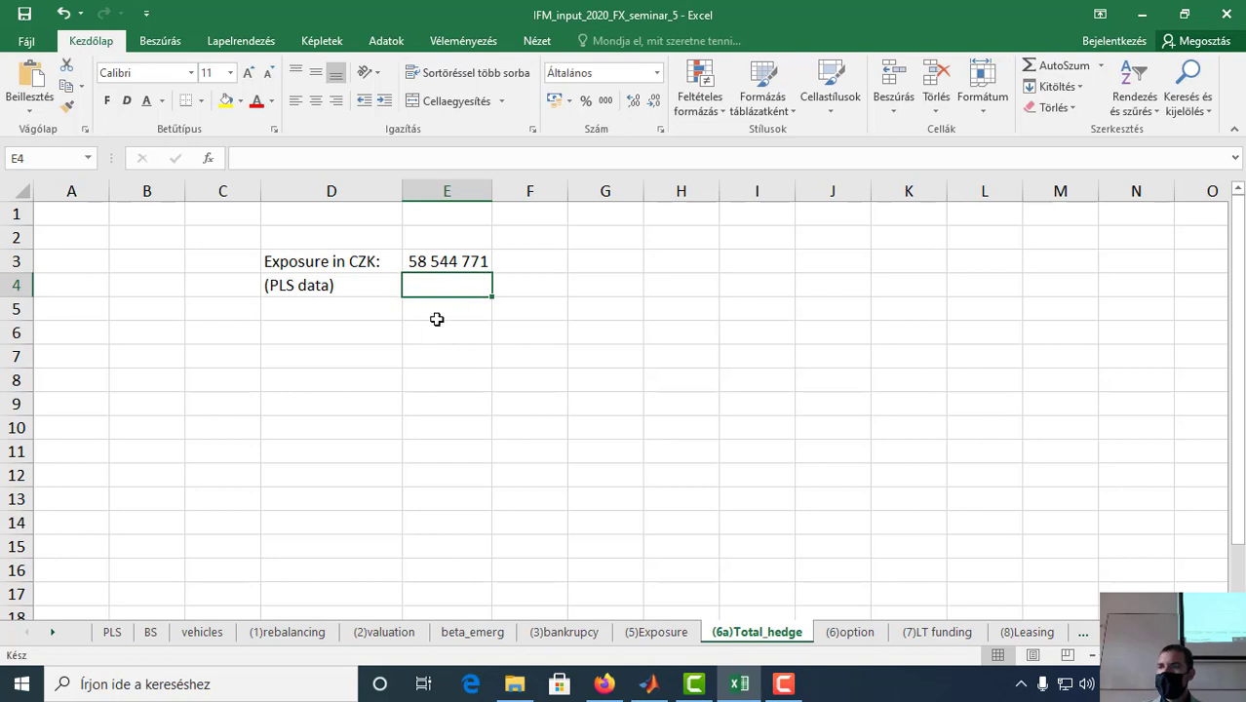
click(309, 309)
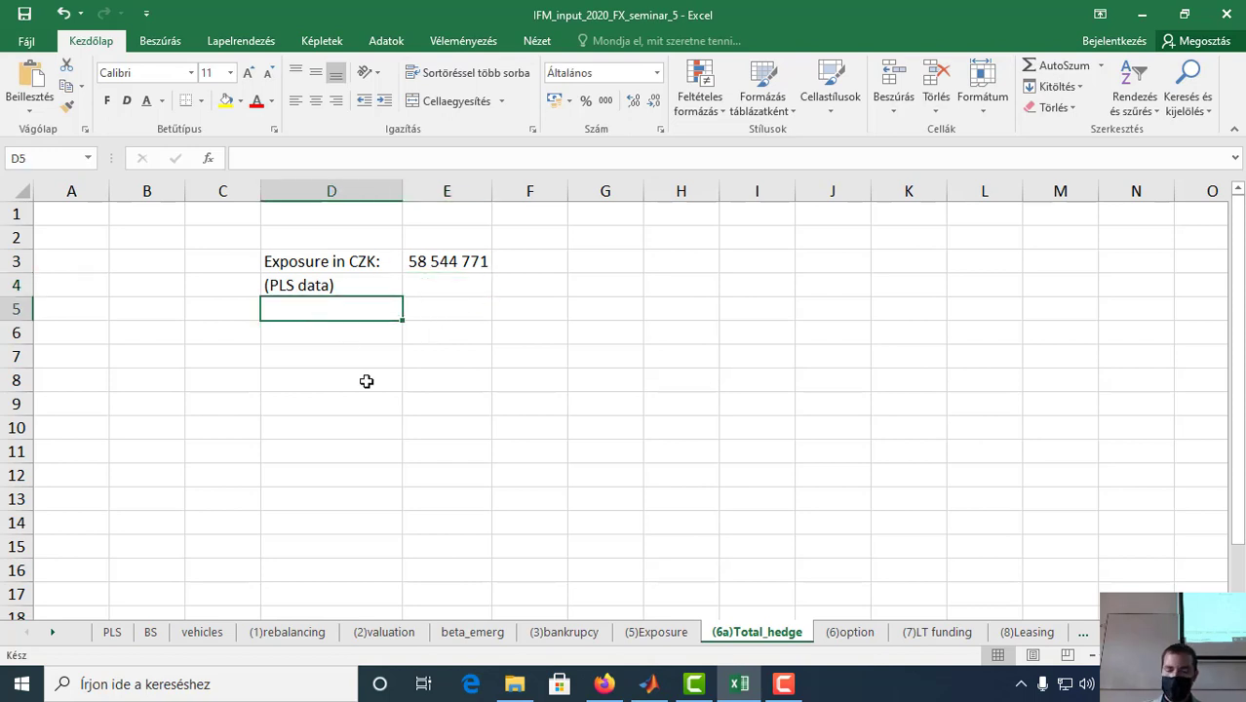
text(preference)
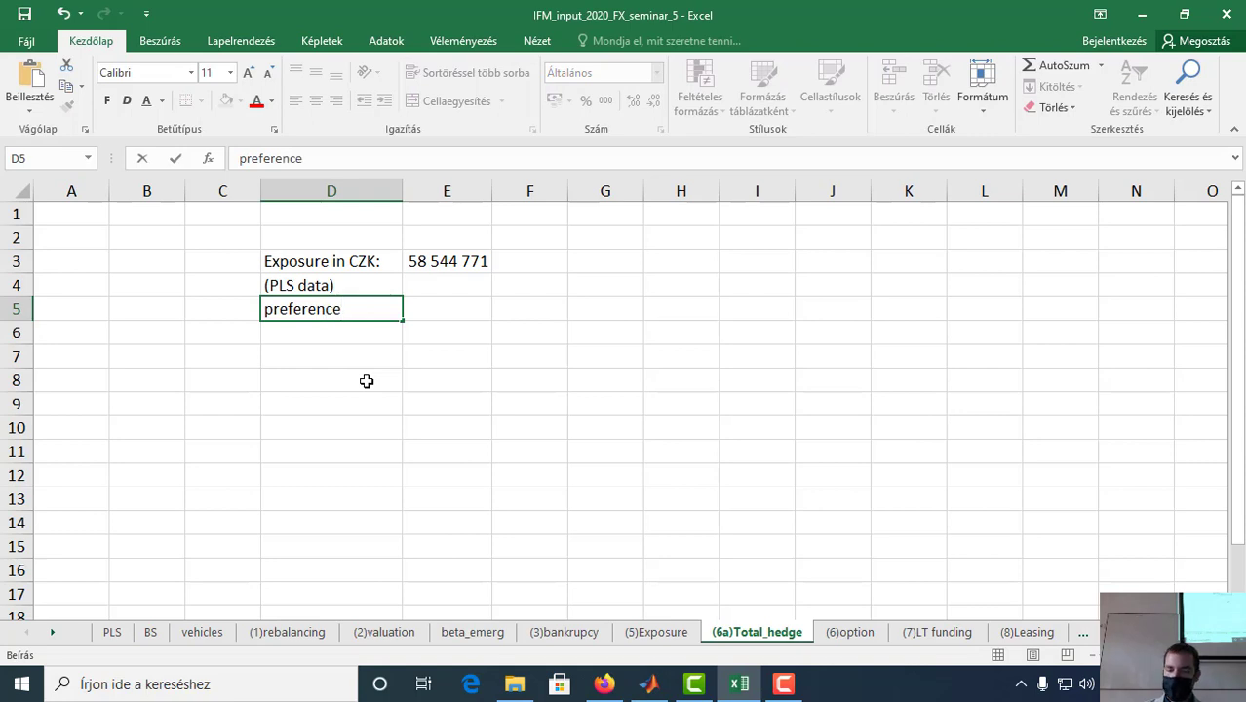
key(BackSpace)
key(BackSpace)
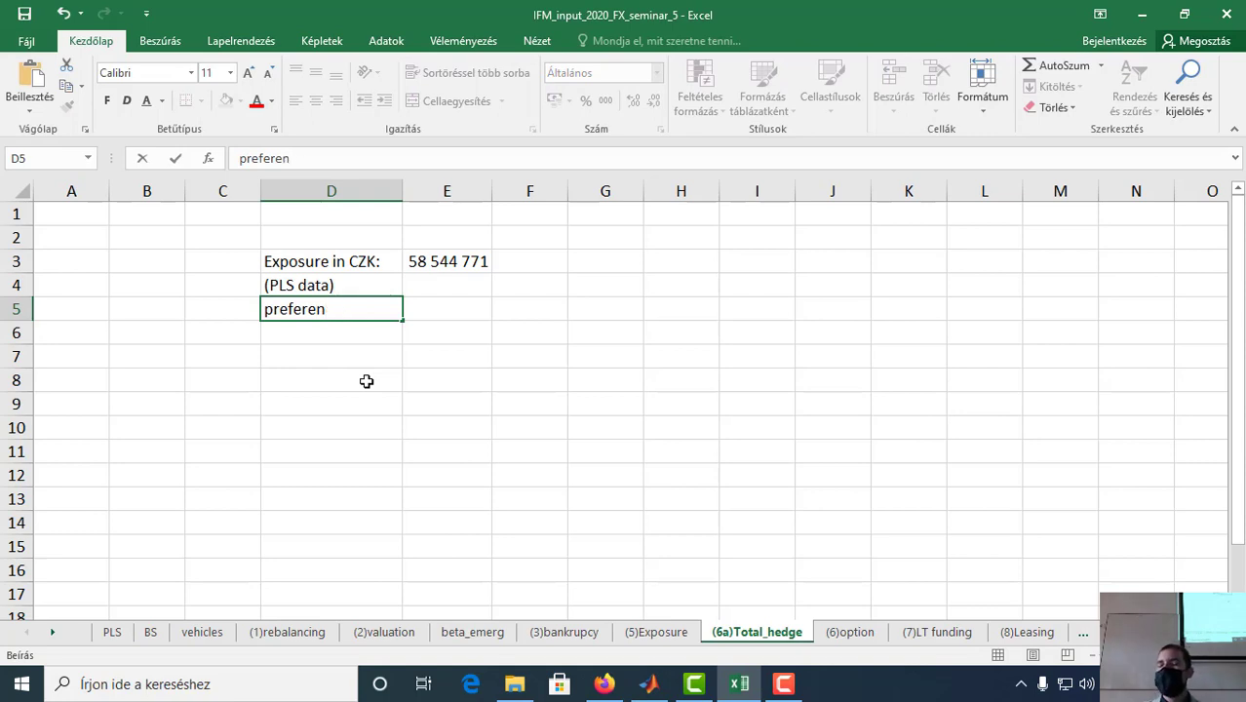
key(BackSpace)
key(BackSpace)
text(ed CZKHUF:)
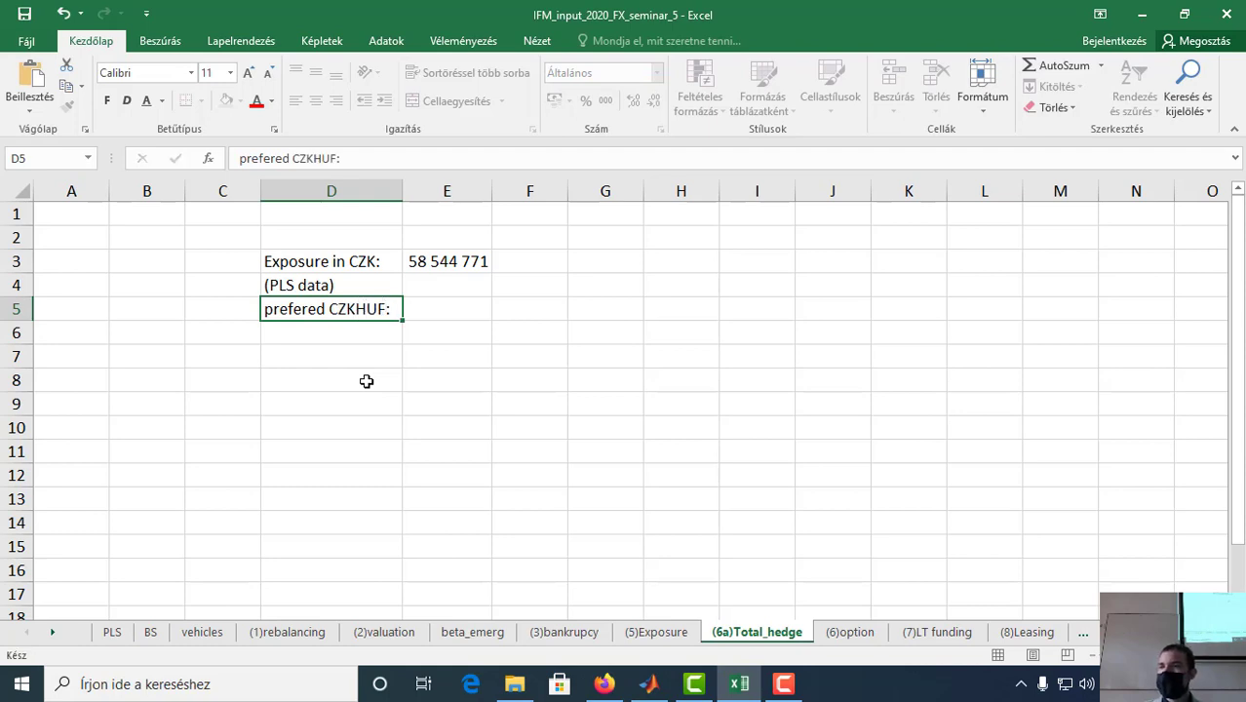
key(Tab)
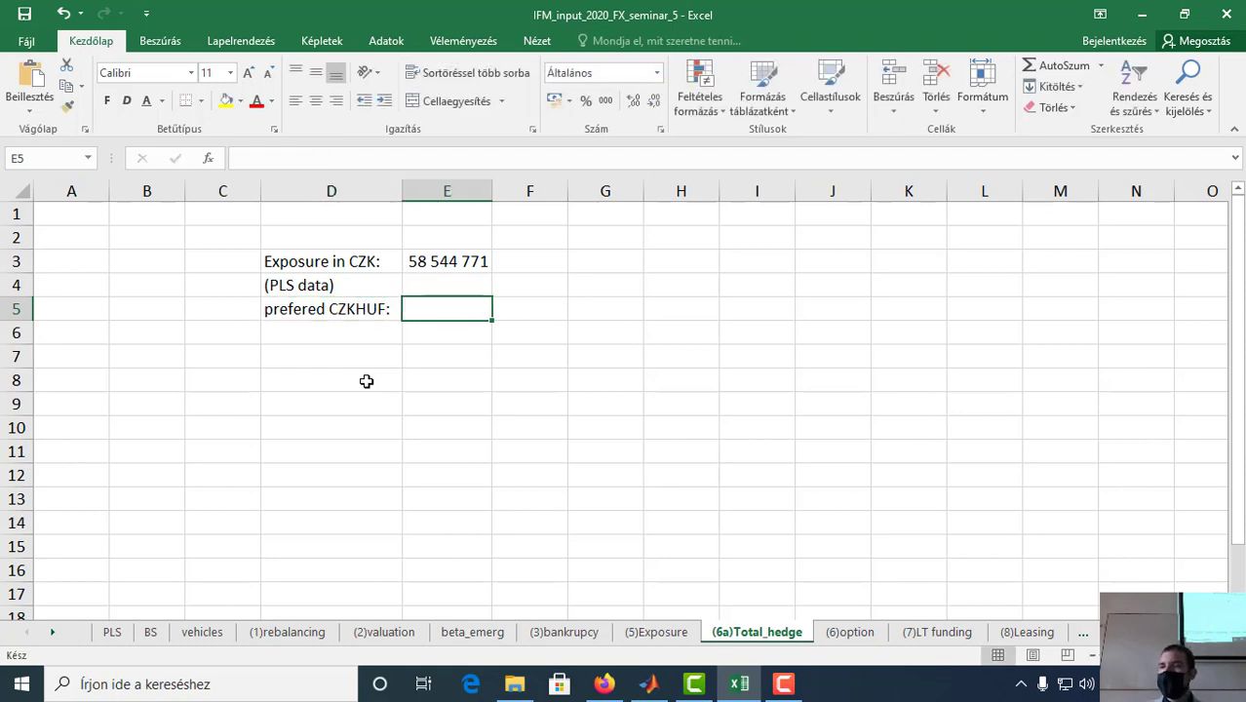
text(10)
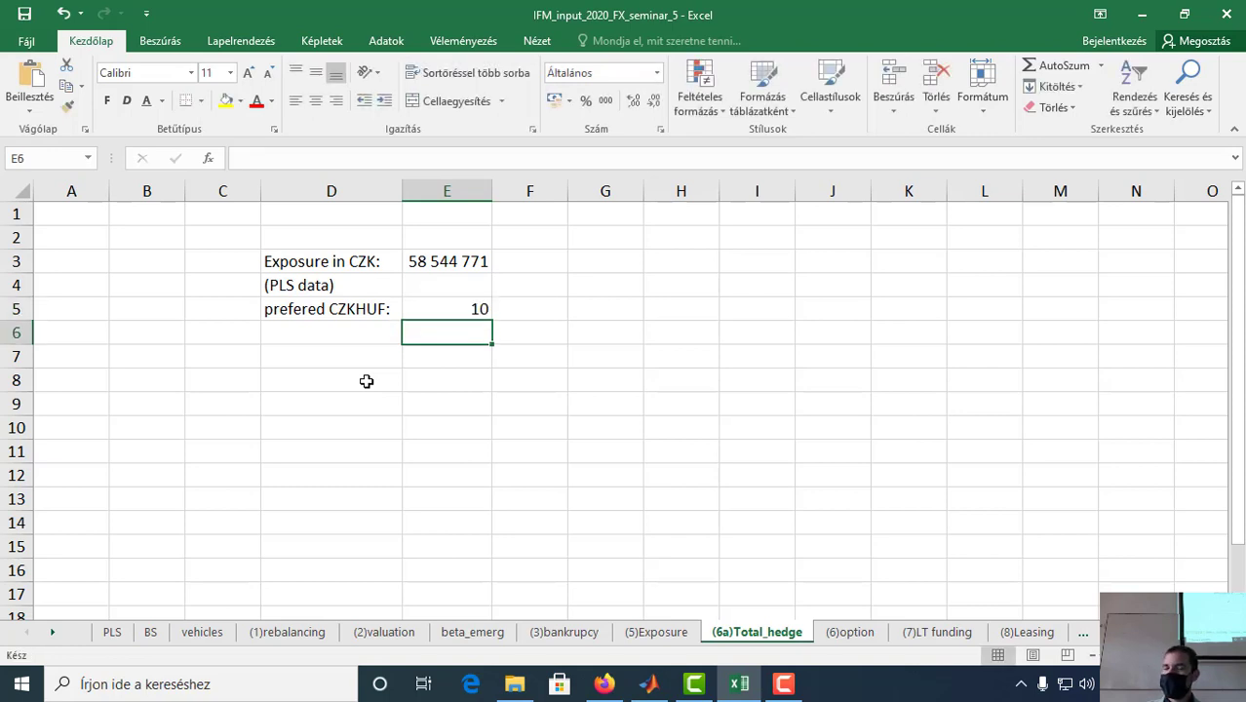
key(Return)
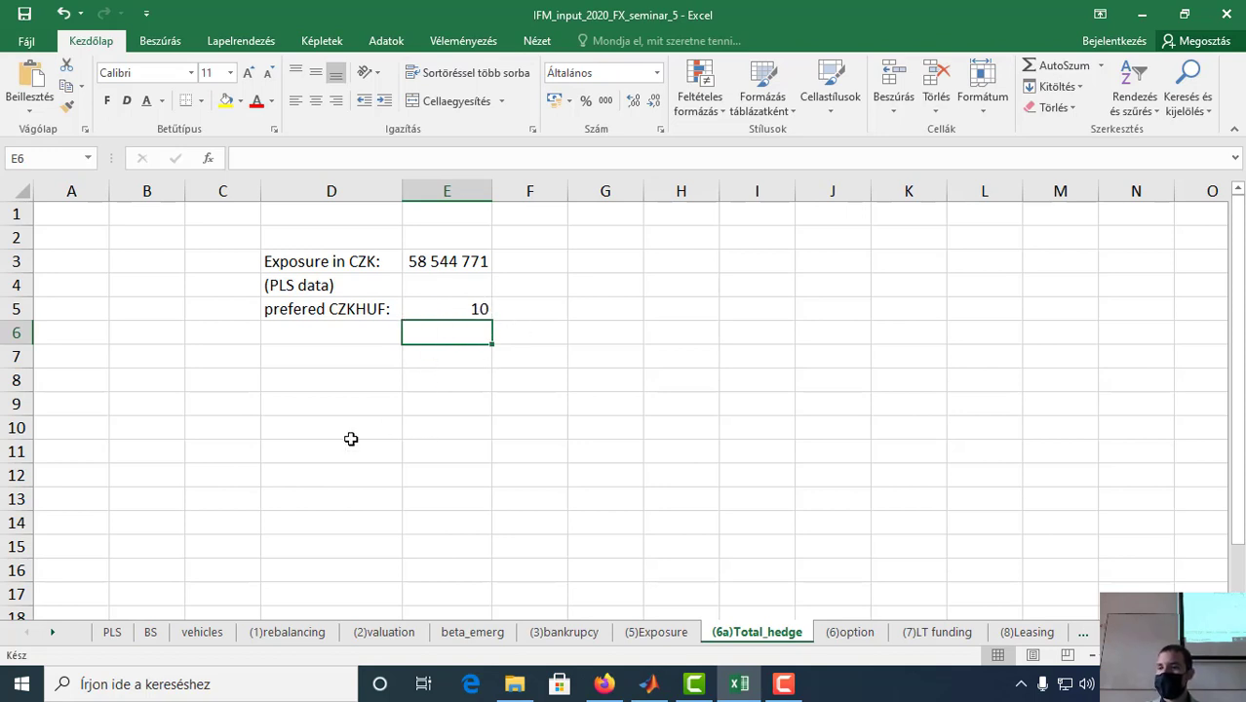
Step: Set the 2020 CZKHUF exchange rate in K6 on the PLS sheet to 10
click(113, 632)
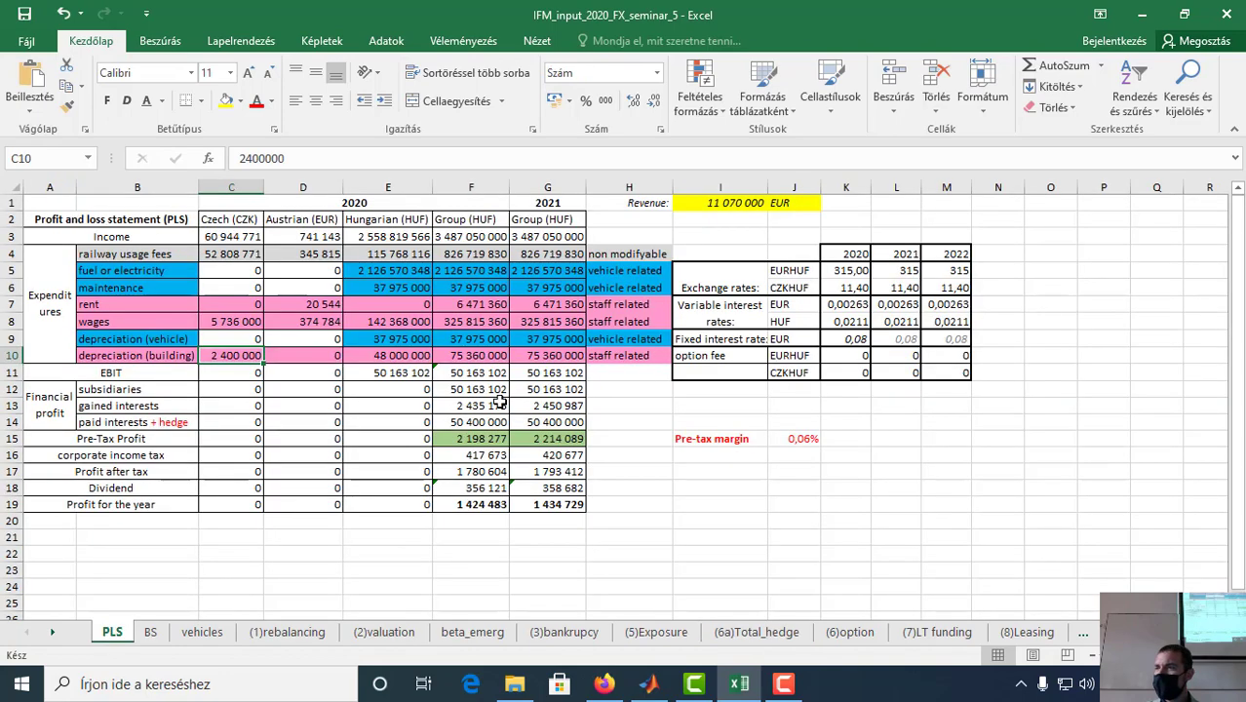
click(854, 288)
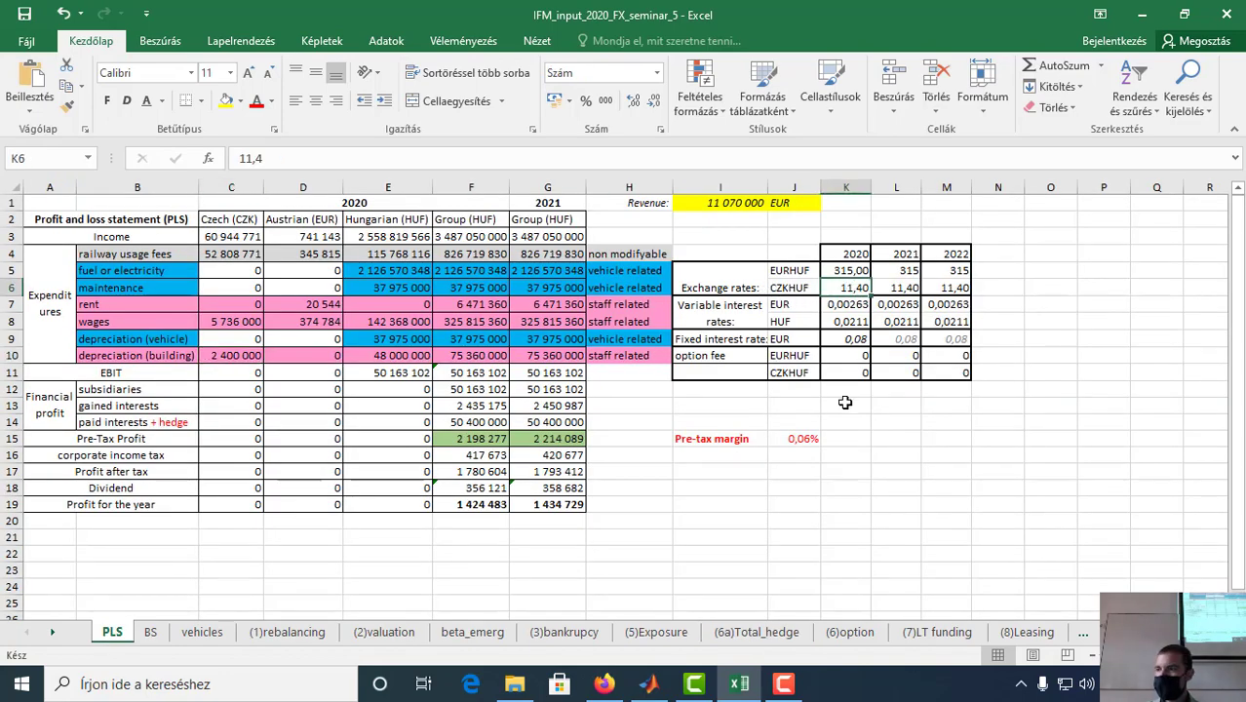
text(10)
click(882, 421)
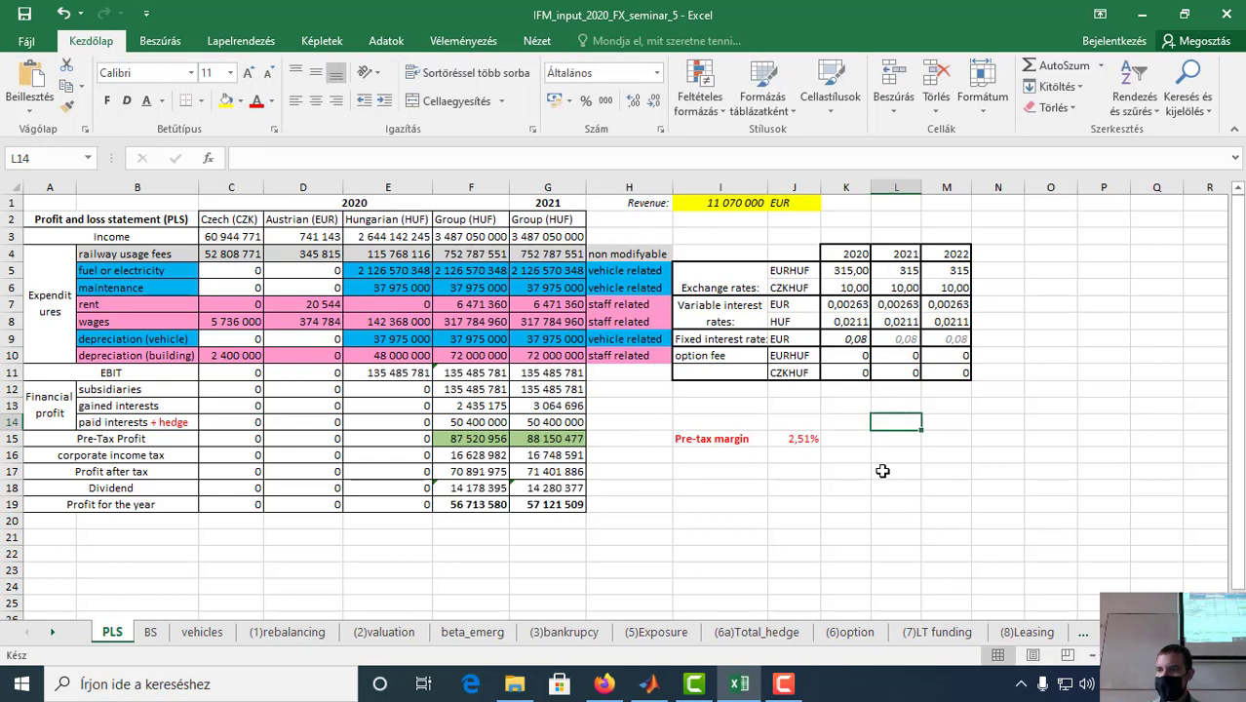
Step: Undo the 2020 CZKHUF rate change on the PLS sheet and redo it to compare the pre-tax profit
click(62, 13)
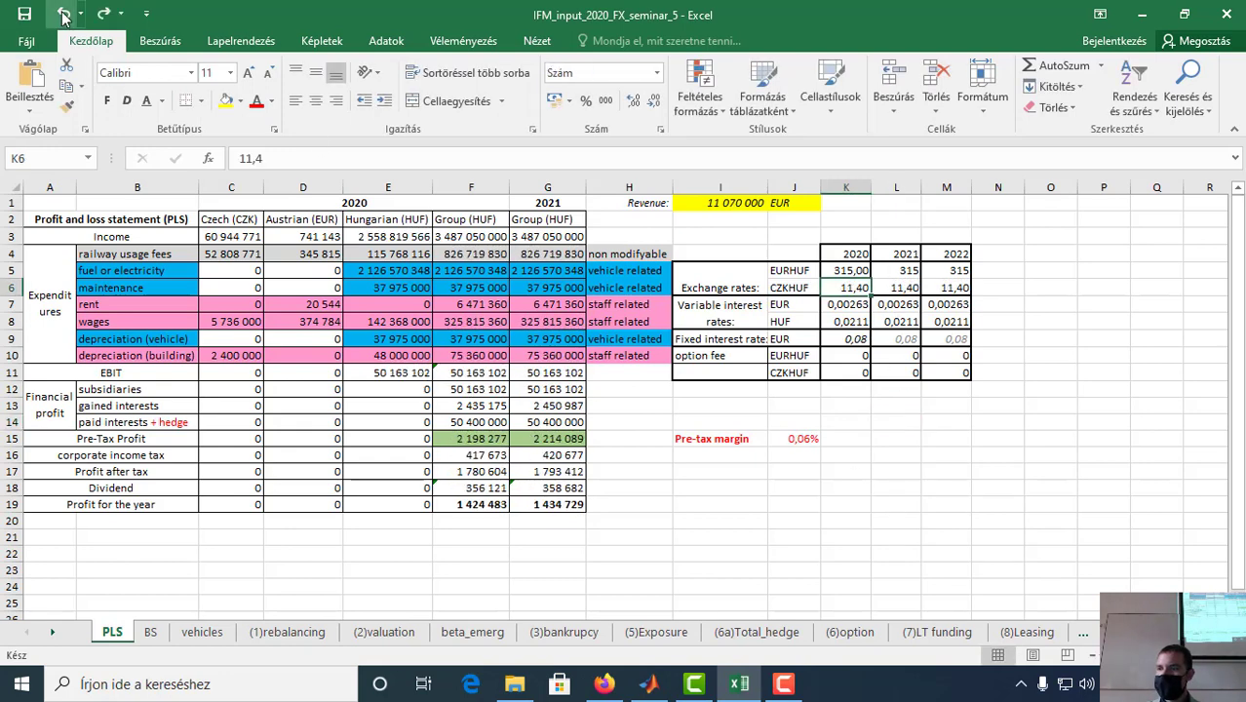
click(103, 13)
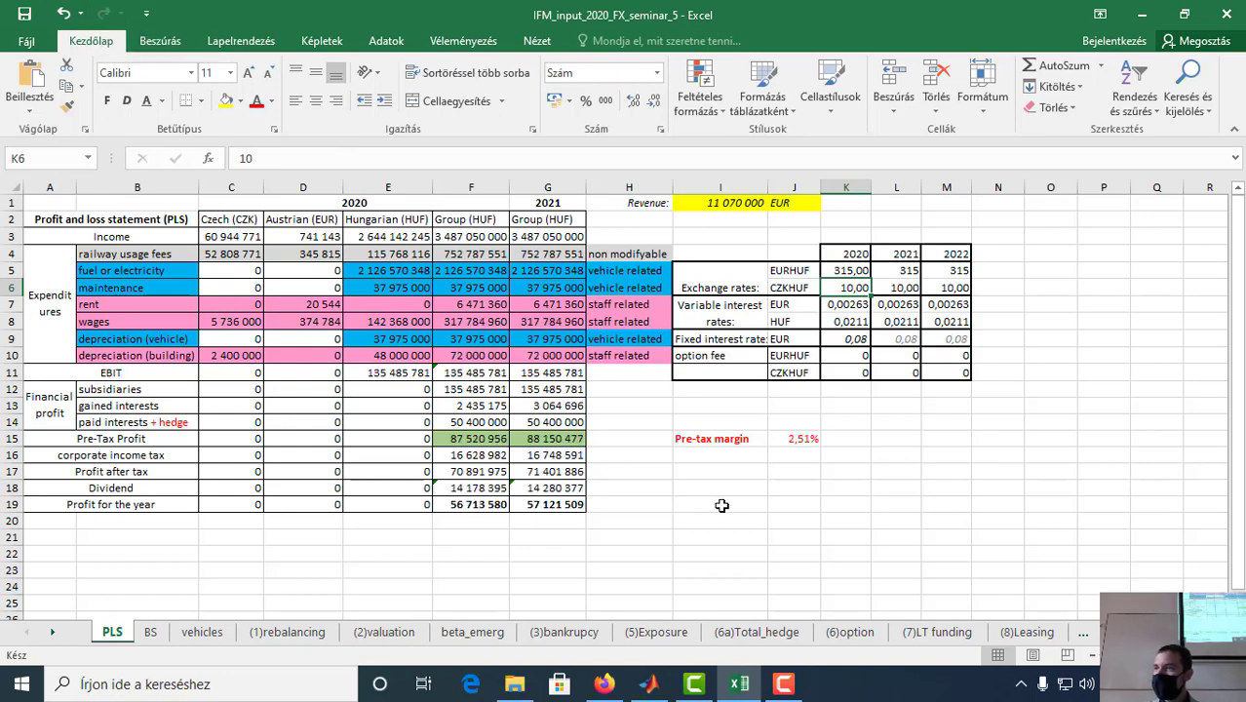
Step: Add the label "Option fee" in D6 of the (6a)Total_hedge sheet, beneath the preferred CZKHUF rate
click(760, 636)
click(328, 329)
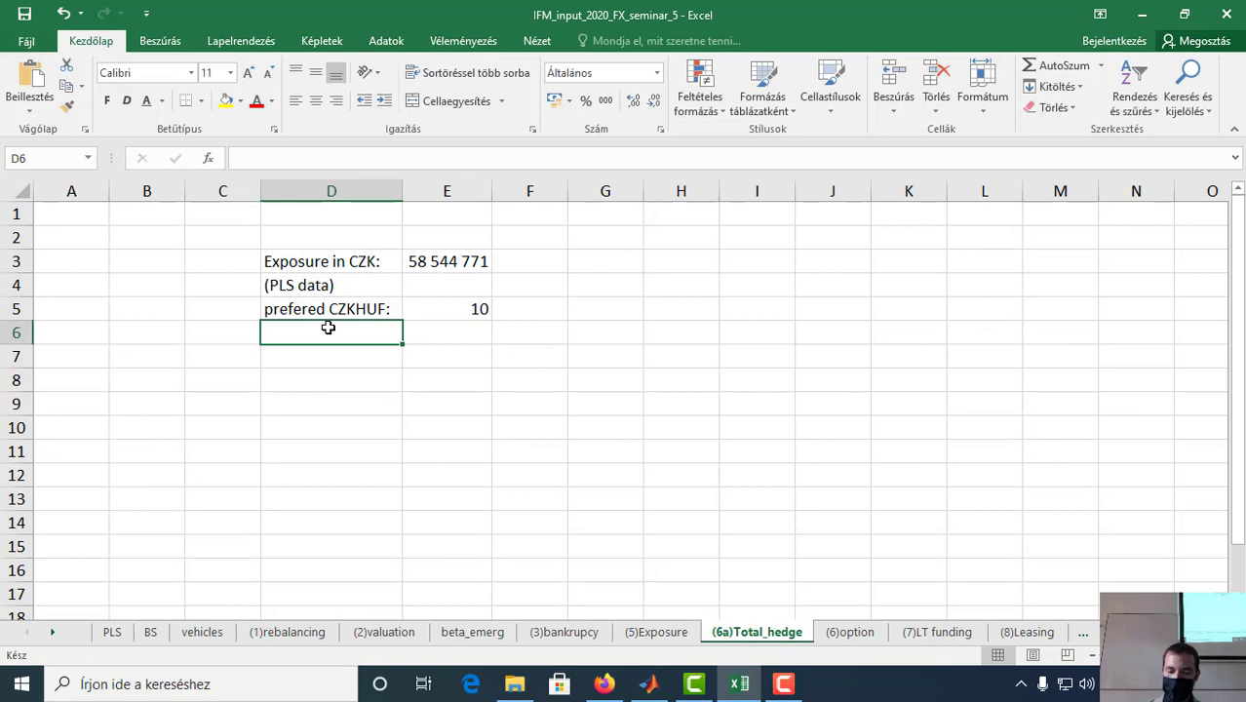
text(Option fee)
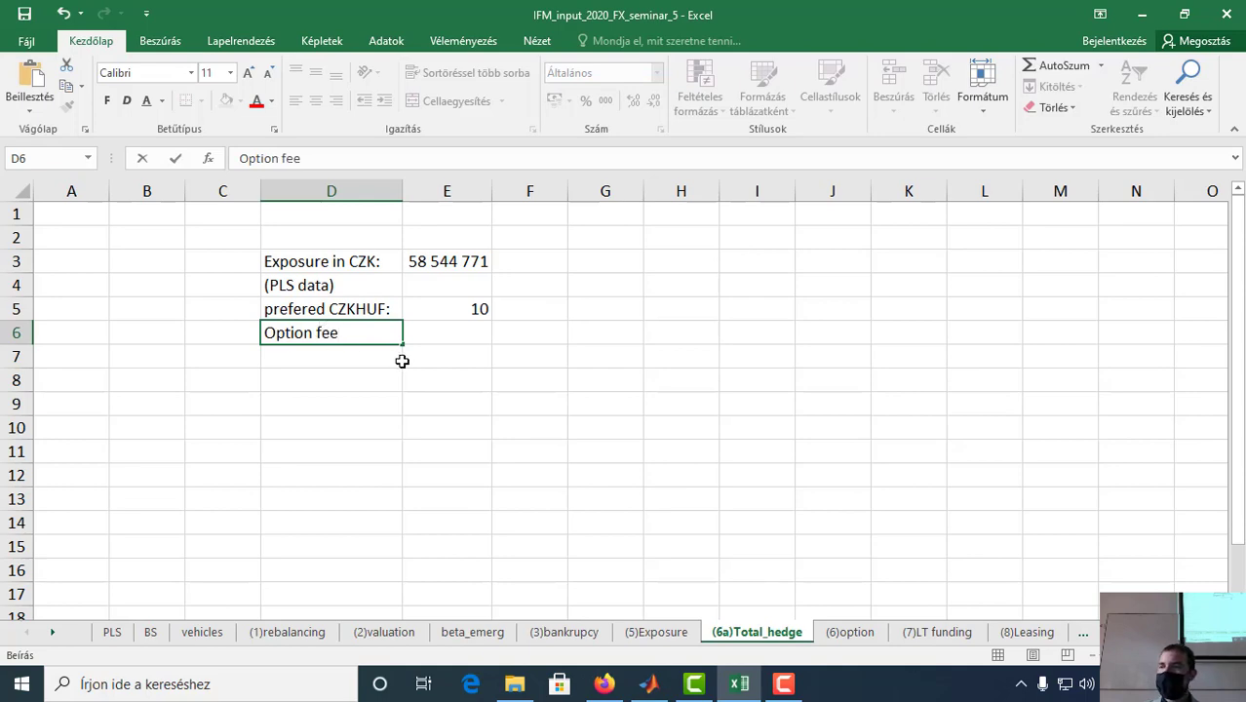
click(417, 356)
click(445, 337)
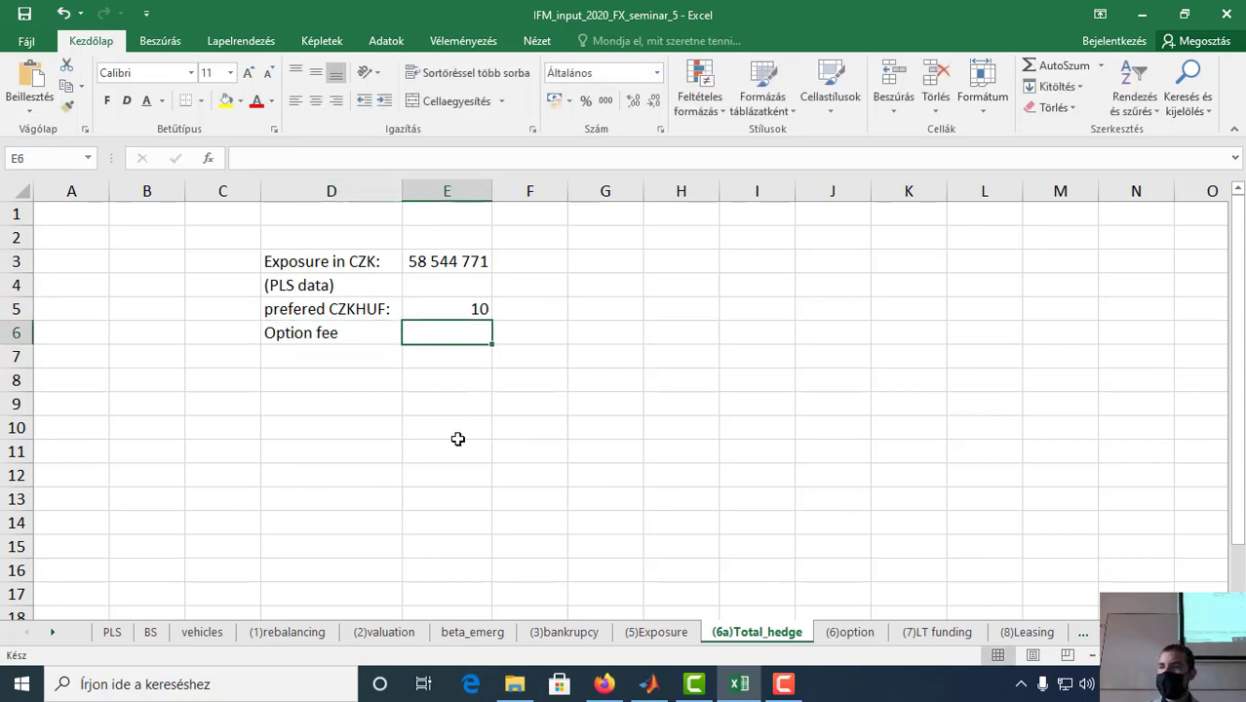
Step: Set the strike price in B6 of the Black-Scholes worksheet on the (6)option sheet to 10
click(848, 632)
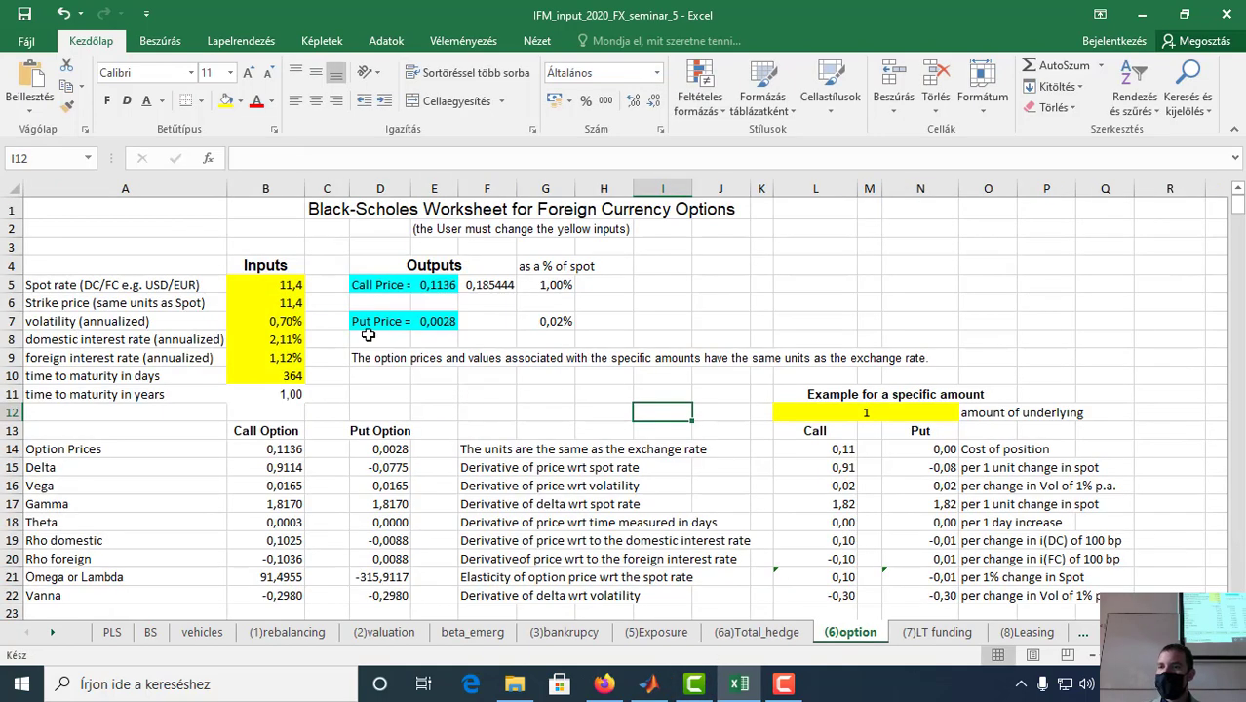
click(246, 287)
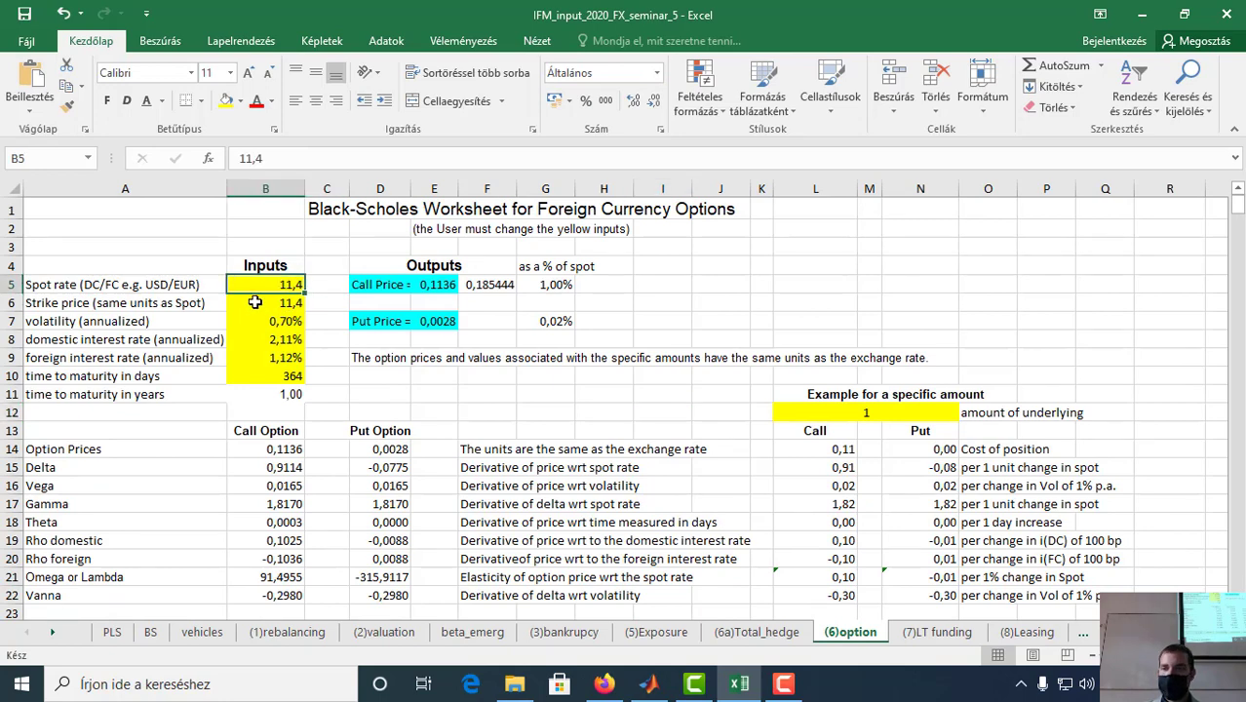
click(259, 303)
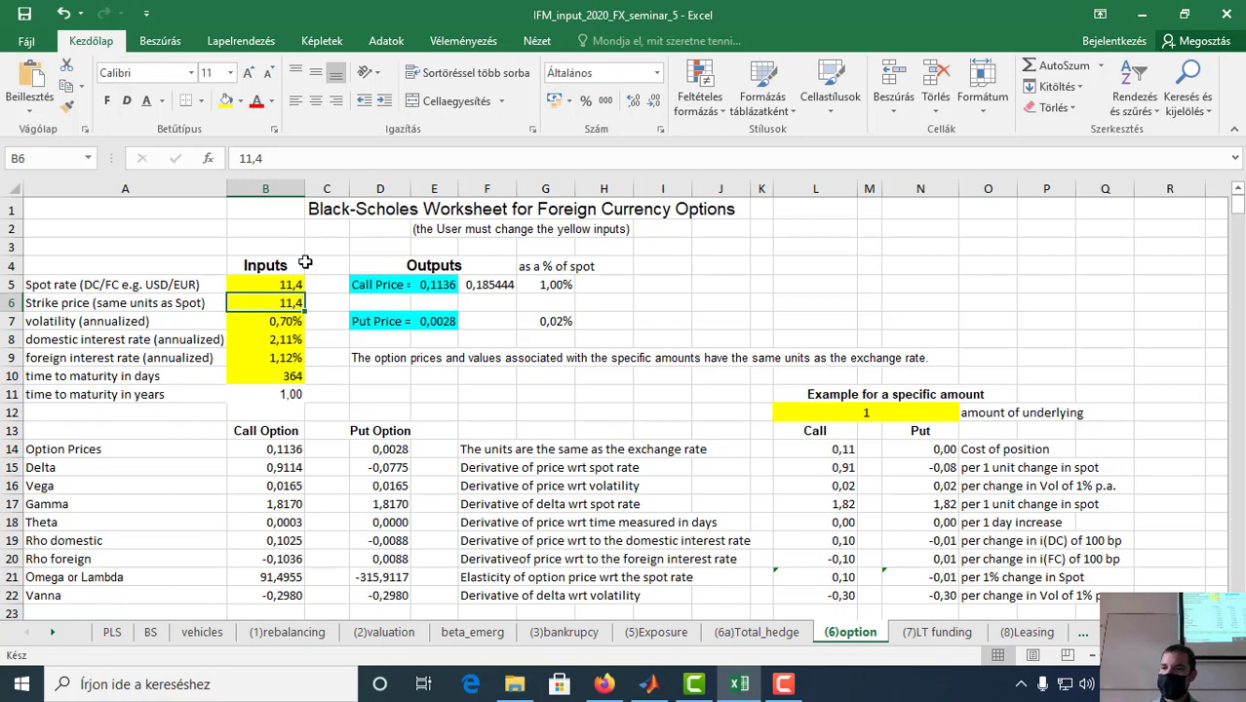
text(10)
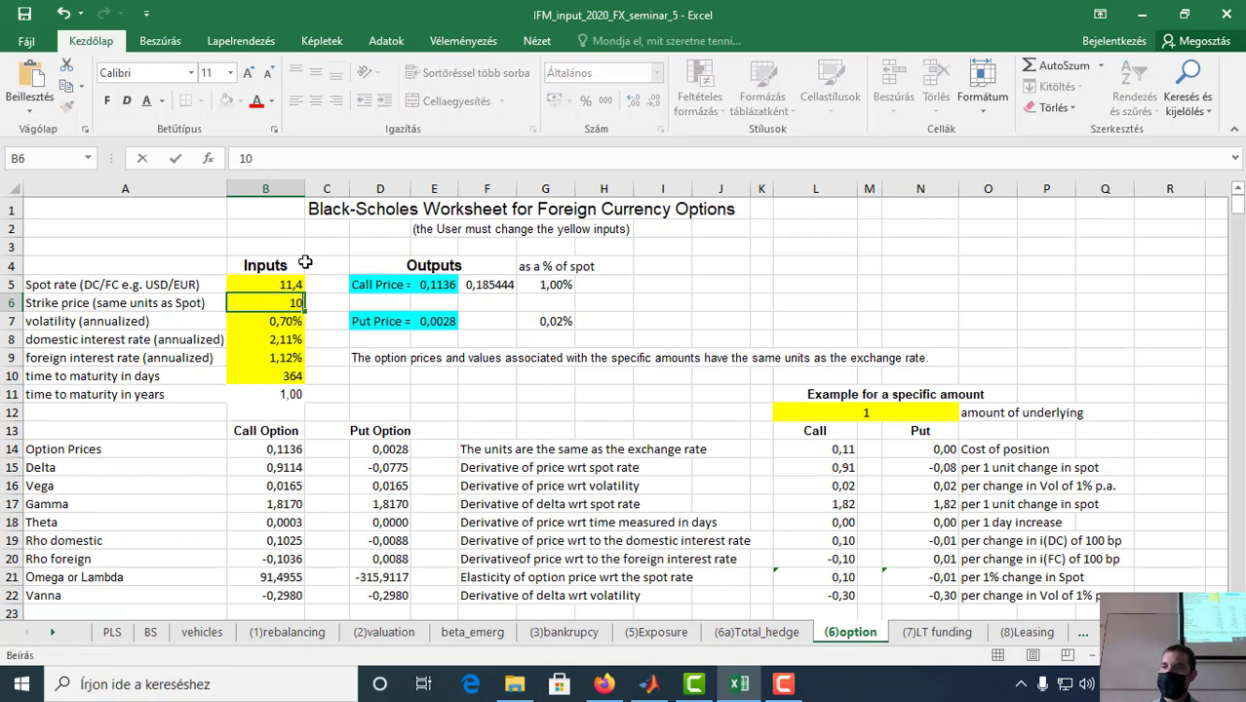
click(216, 241)
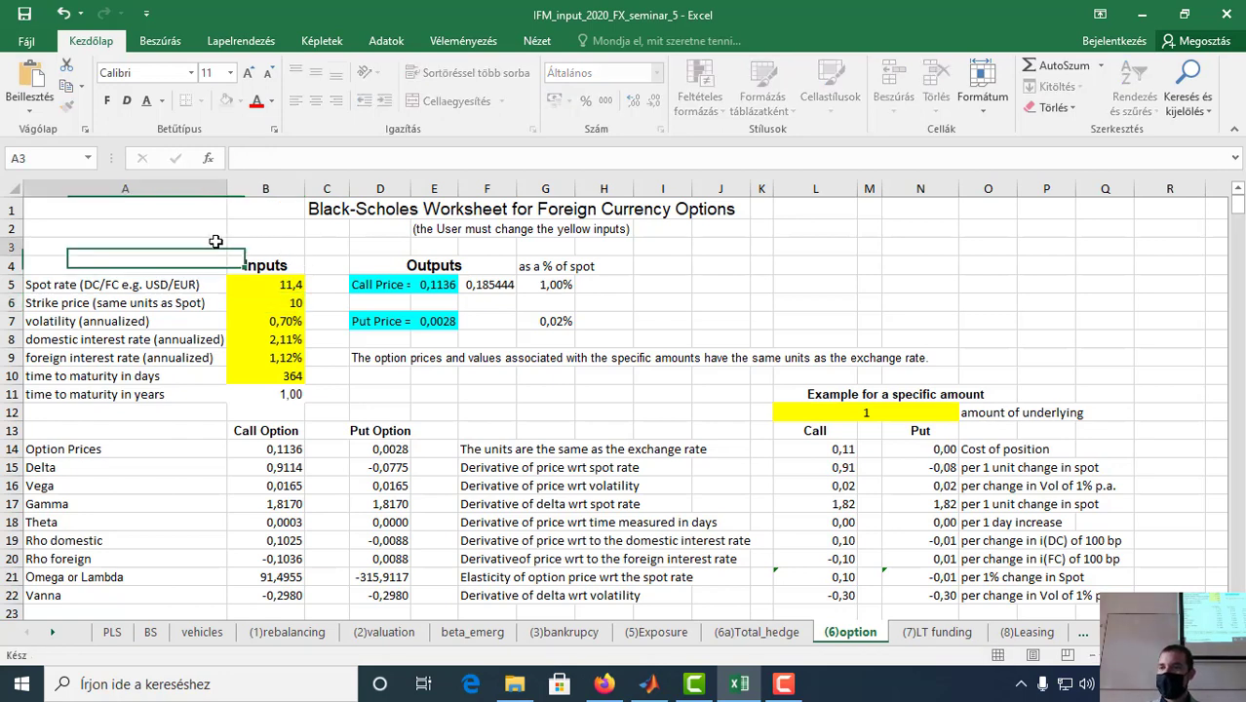
click(273, 304)
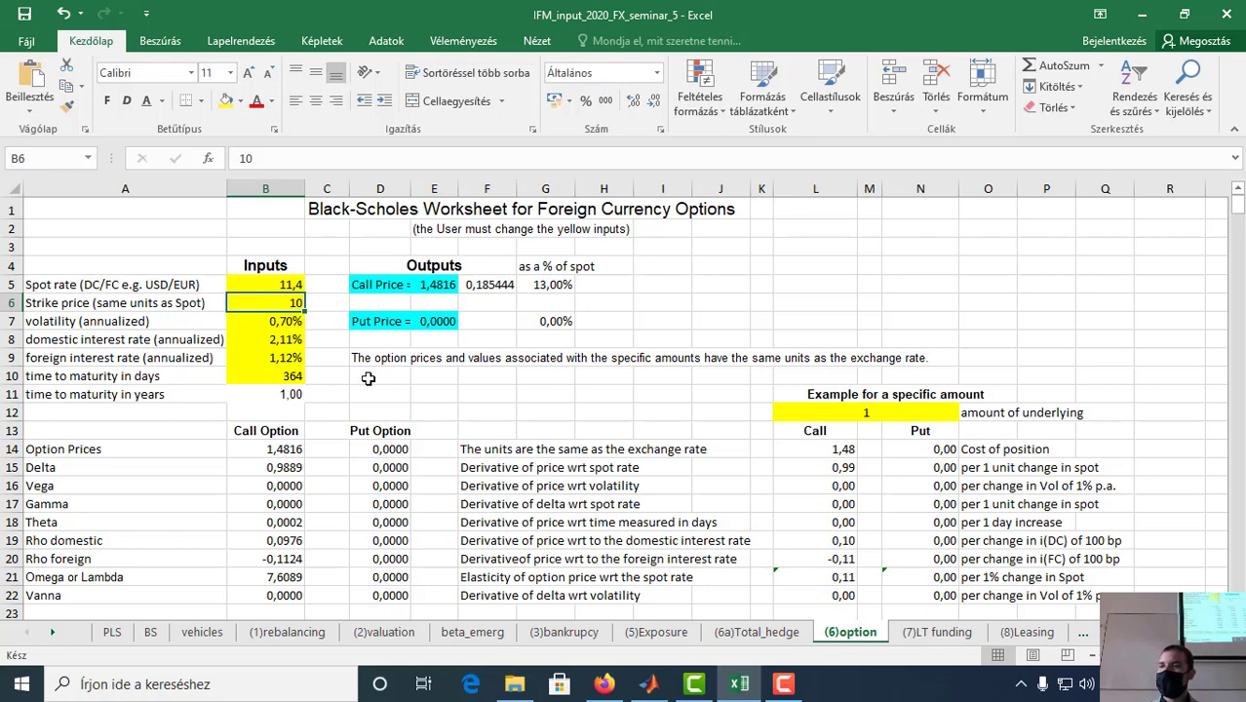
Step: Link the domestic interest rate in B8 to the 2020 HUF variable interest rate with =PLS!K8
click(250, 325)
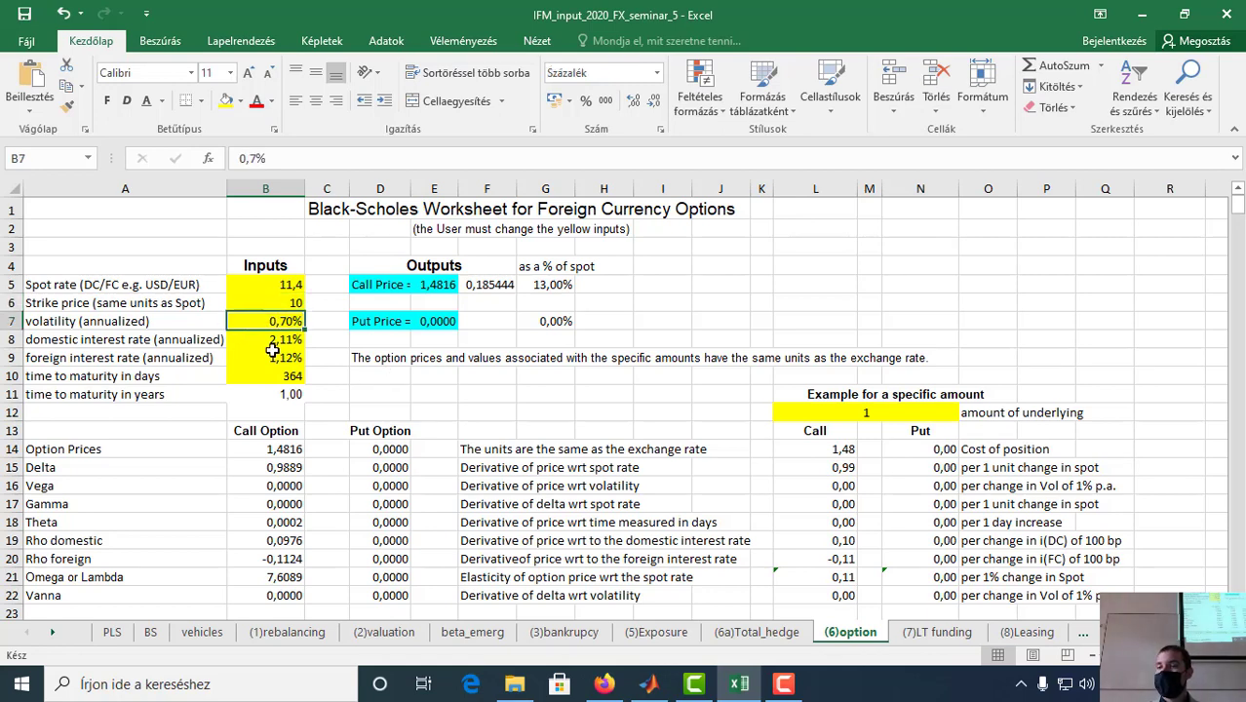
click(252, 341)
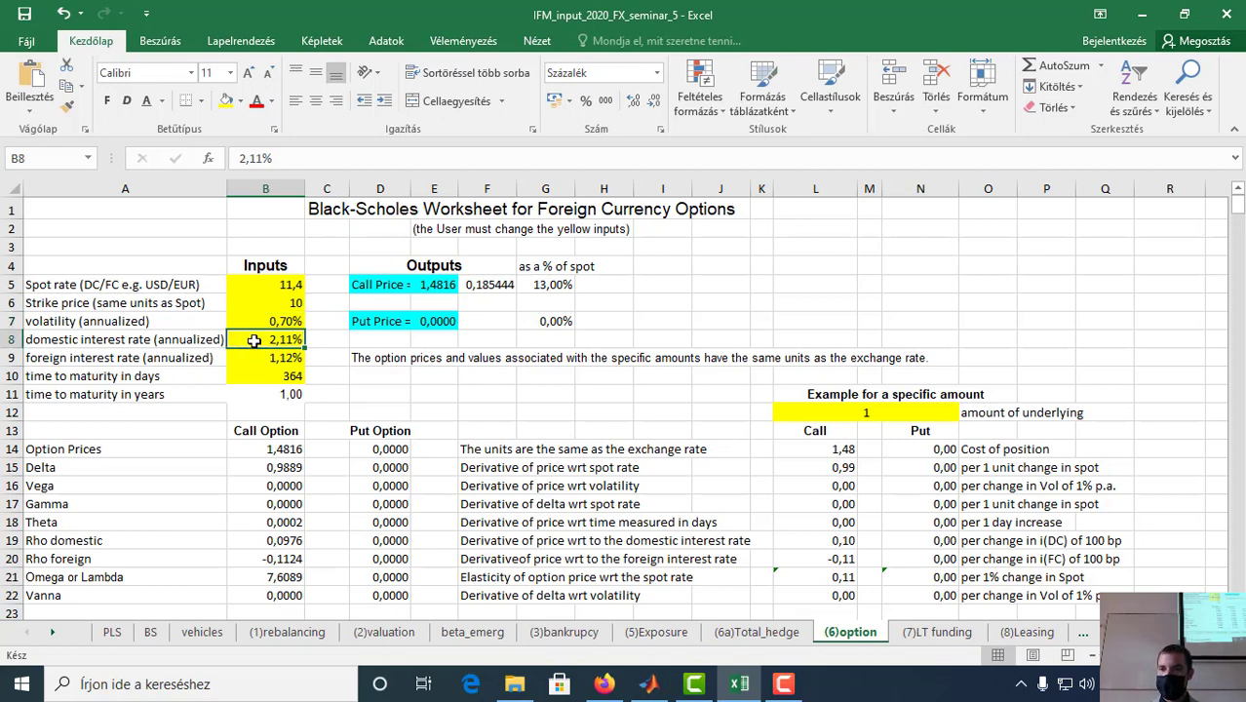
text(=)
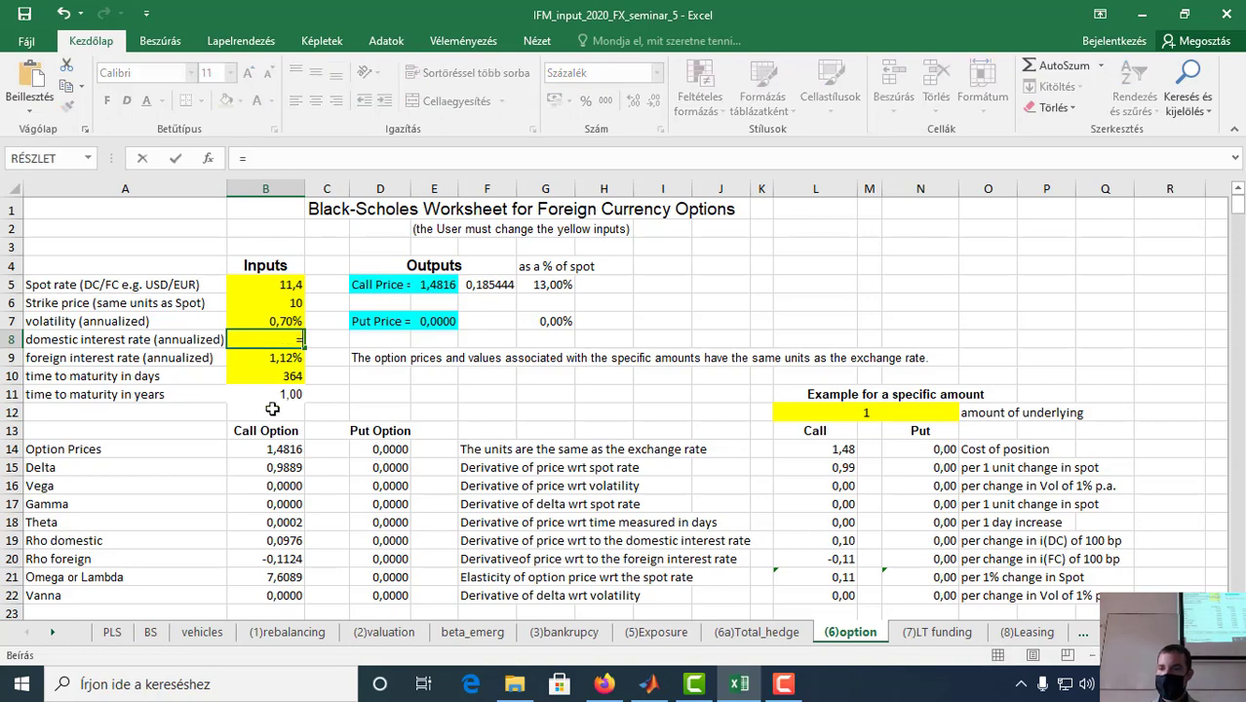
click(112, 631)
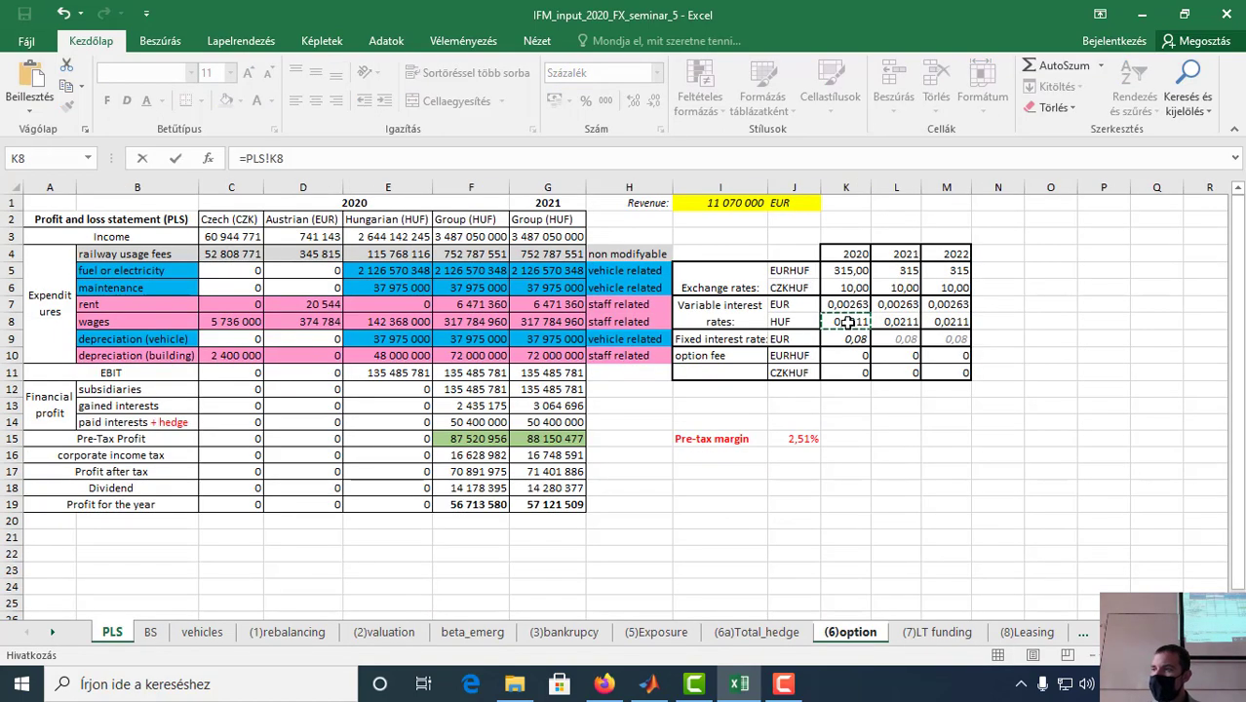
key(Escape)
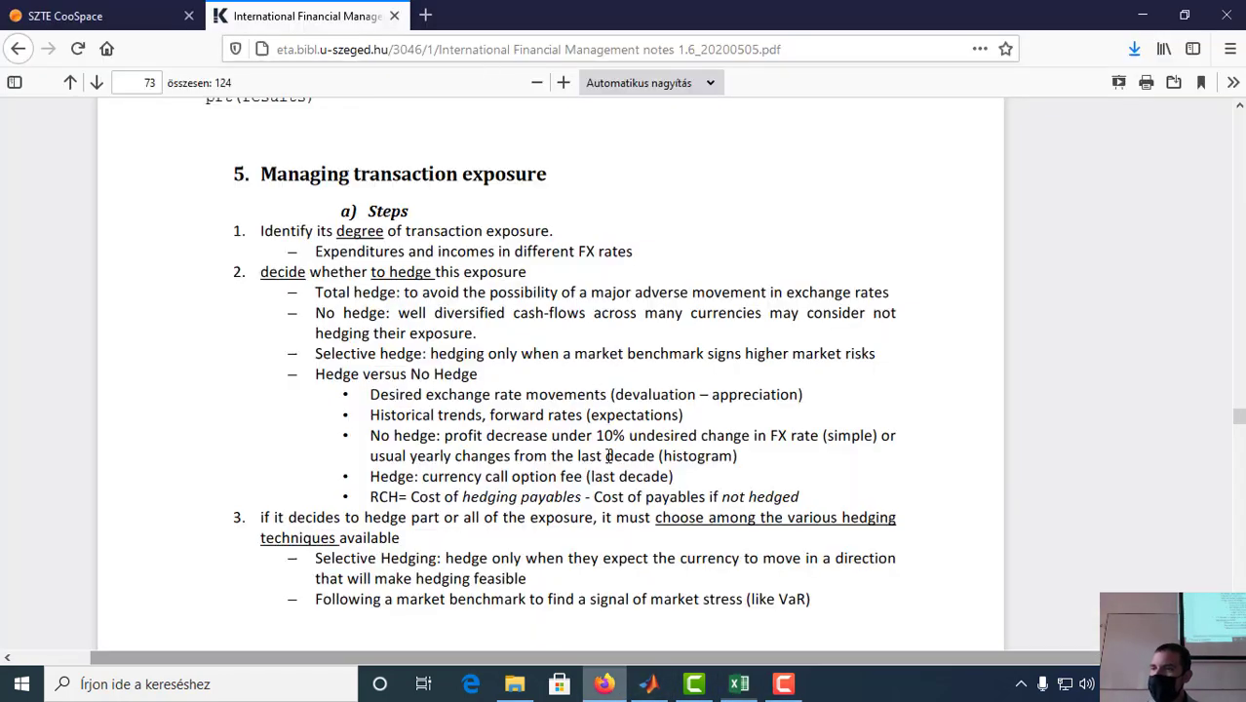
Step: Switch to Firefox and check the benchmark interest rates under Prices and fees in the International Financial Management notes
click(604, 684)
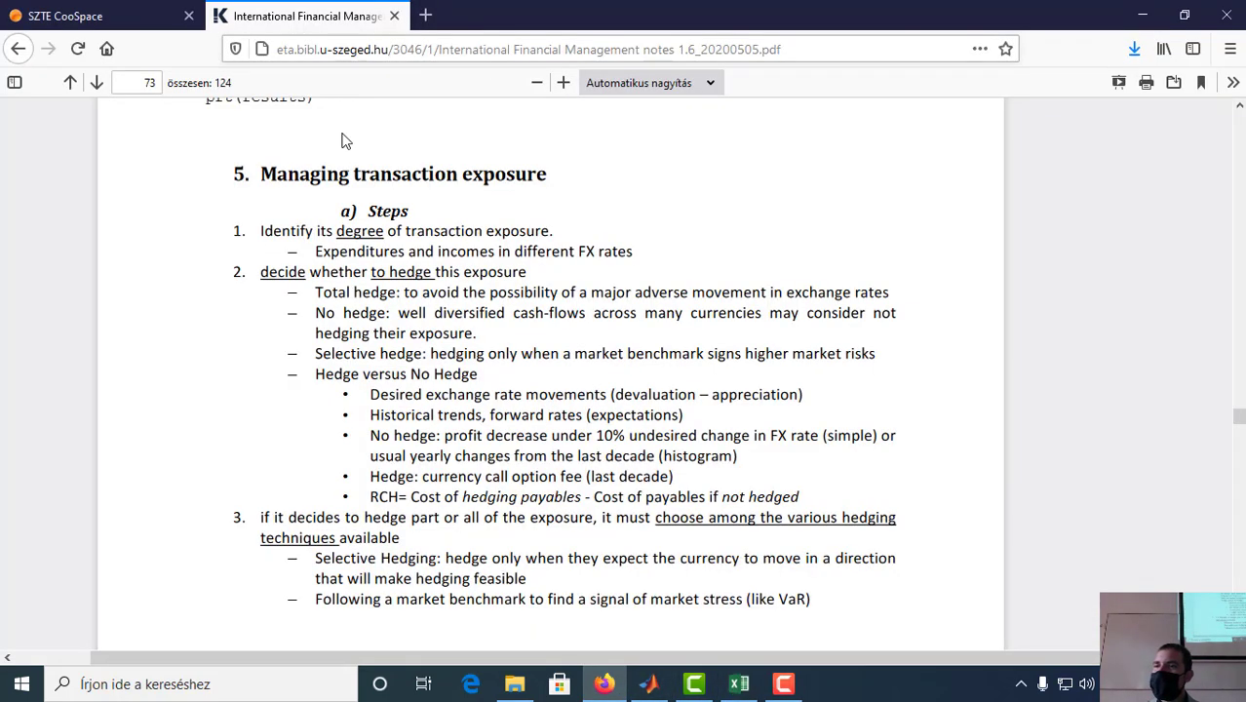
drag(1238, 414, 1239, 112)
scroll(717, 293, down, 15)
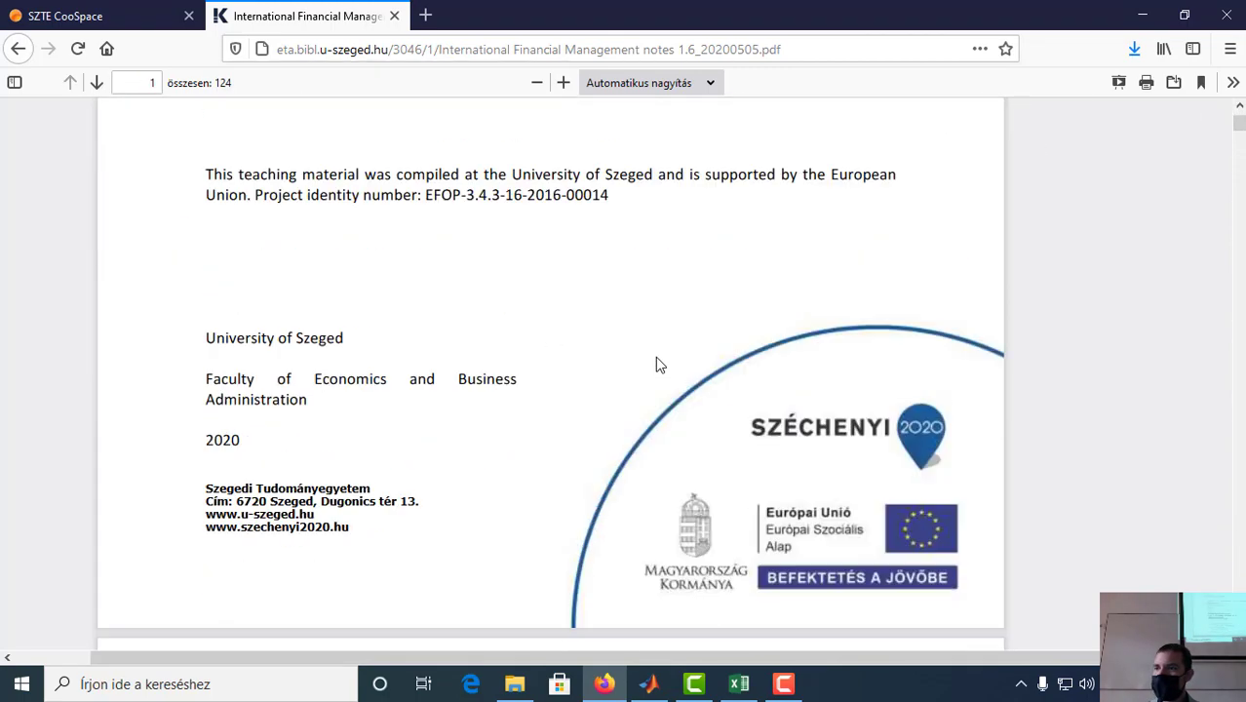
scroll(489, 349, up, 5)
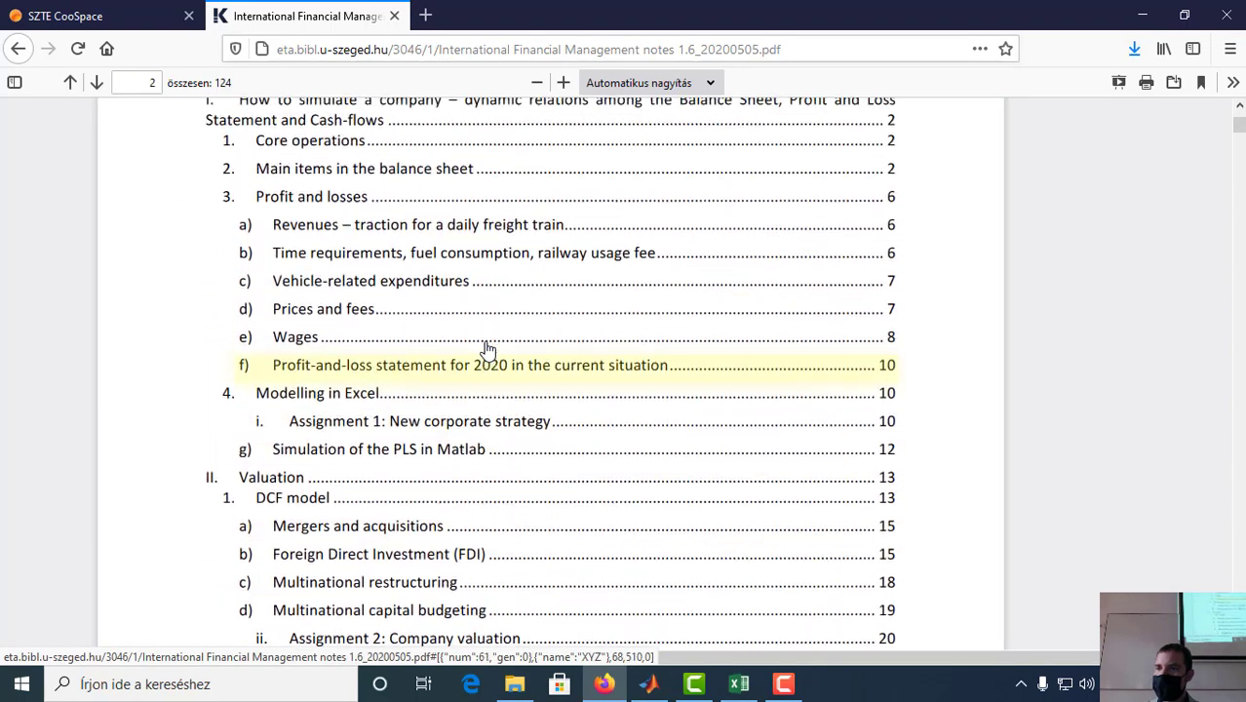
click(349, 395)
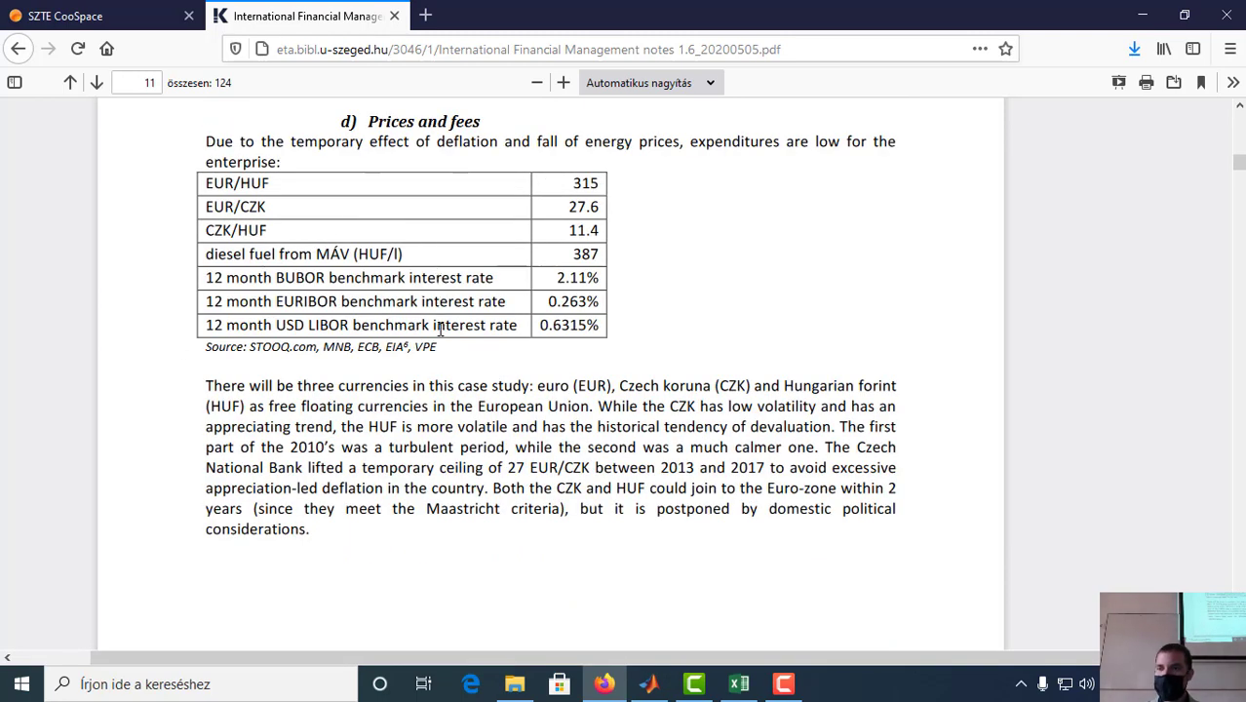
Step: Search the web in a new tab for "pribor 12m", accept the Google consent and open the Czech National Bank's PRIBOR fixing page
click(425, 15)
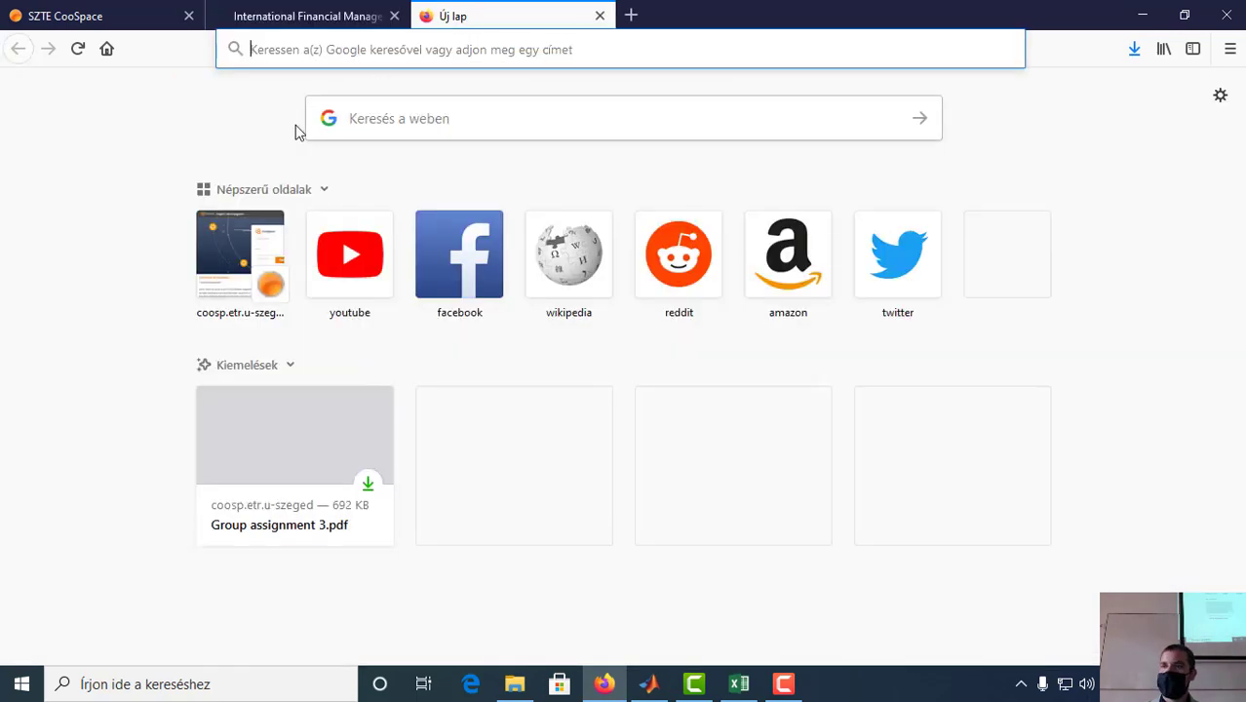
text(pribor)
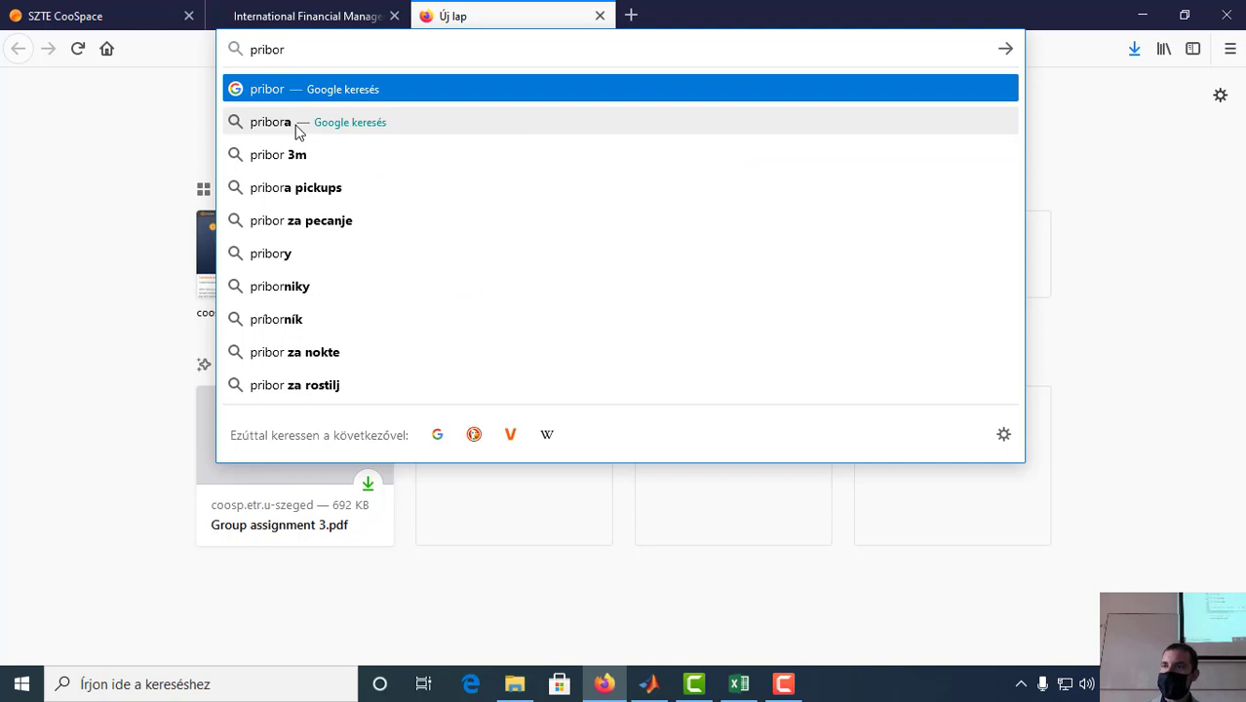
text( 12)
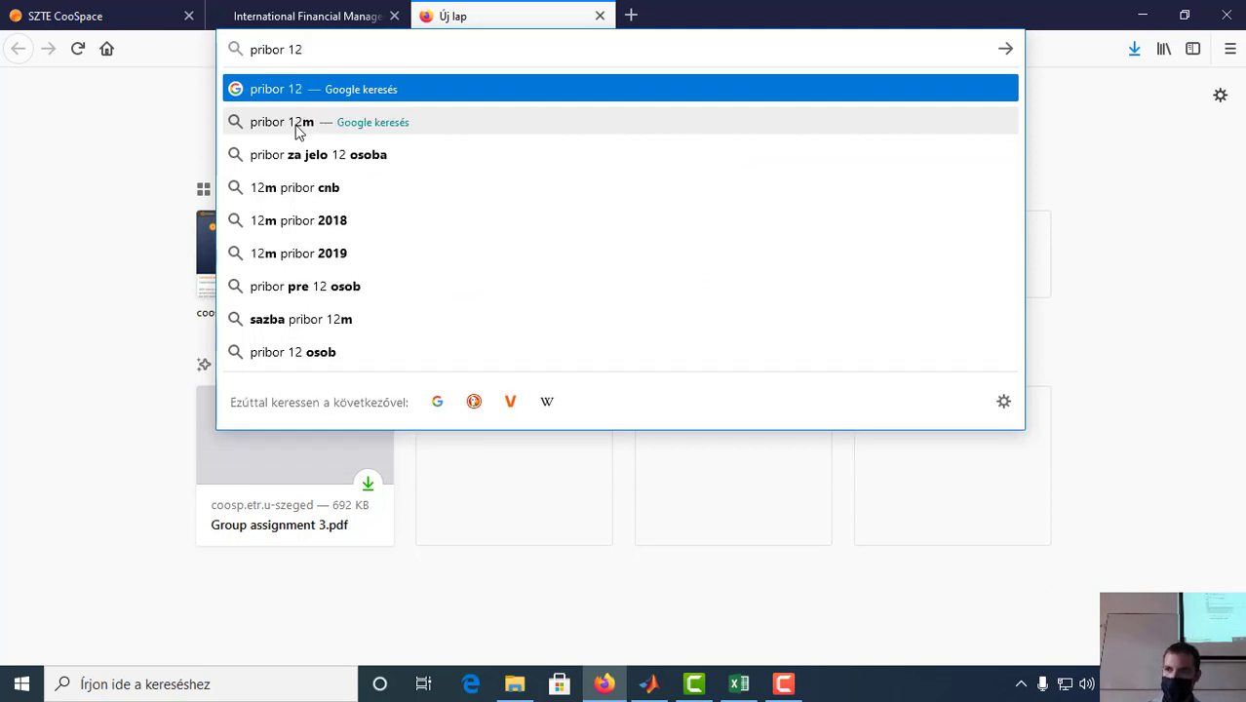
text(m)
key(Return)
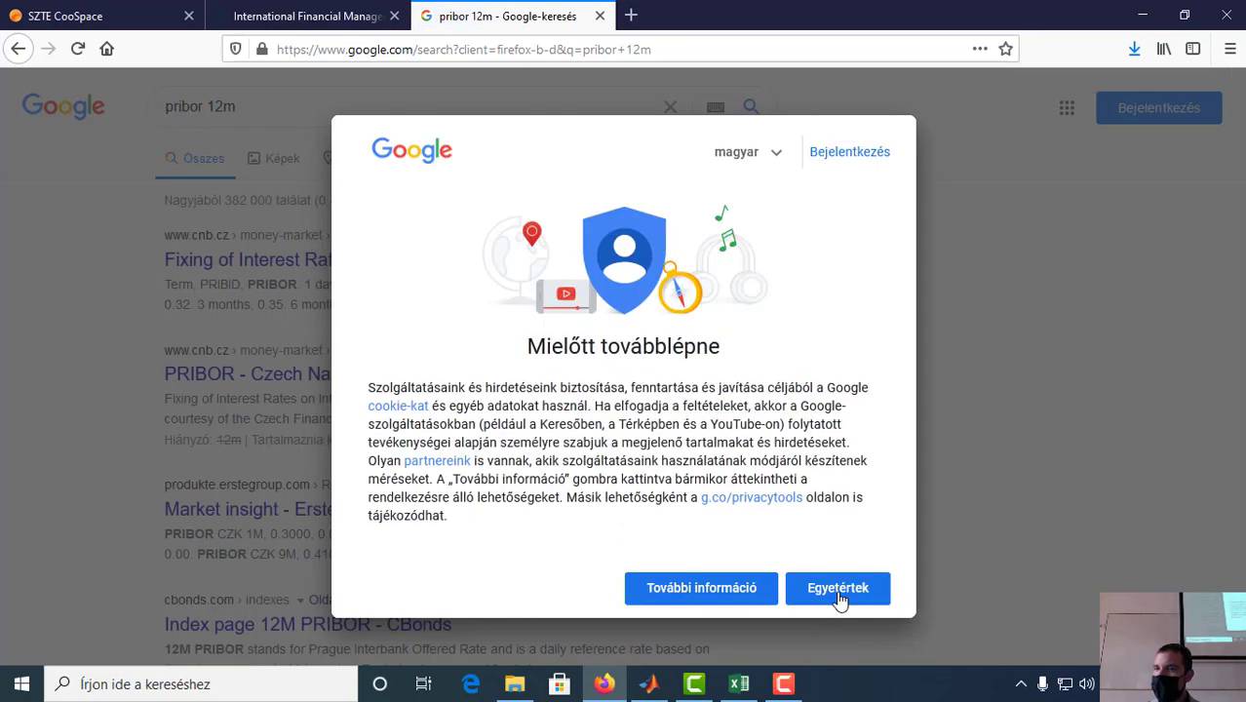
click(838, 592)
click(208, 276)
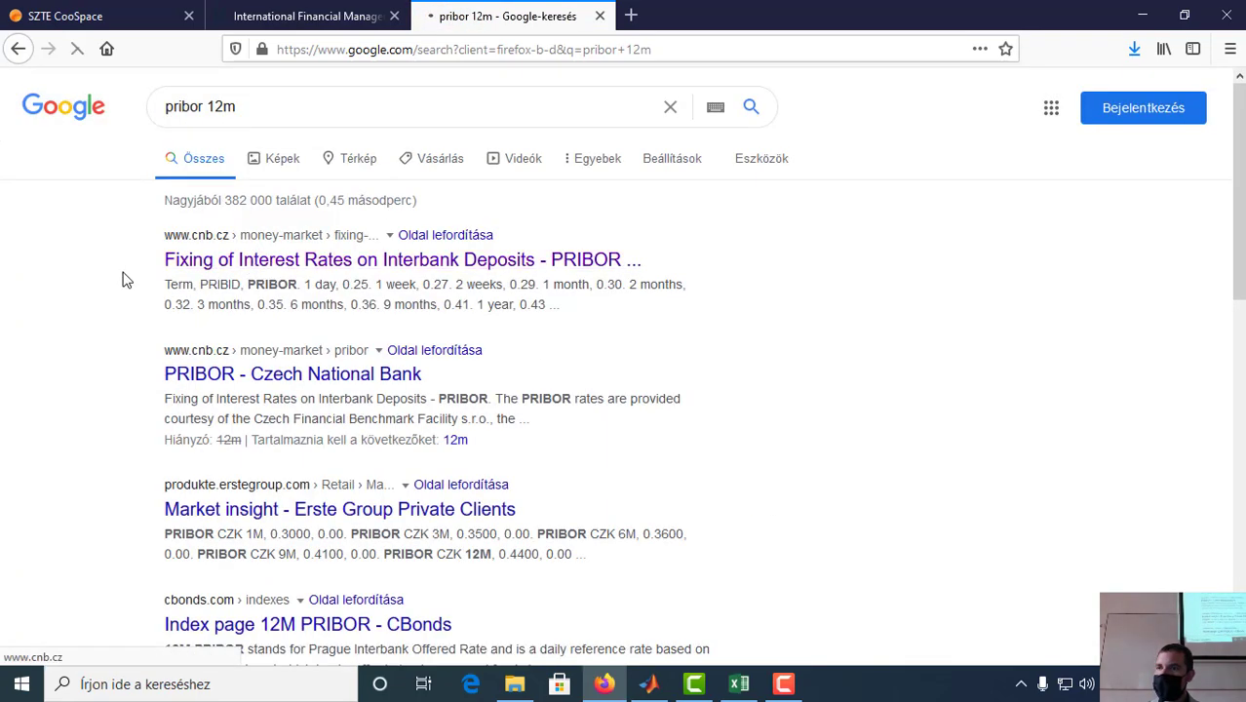
Step: Accept the site's cookies and copy the 1 year PRIBOR rate from the fixing table
scroll(161, 336, down, 3)
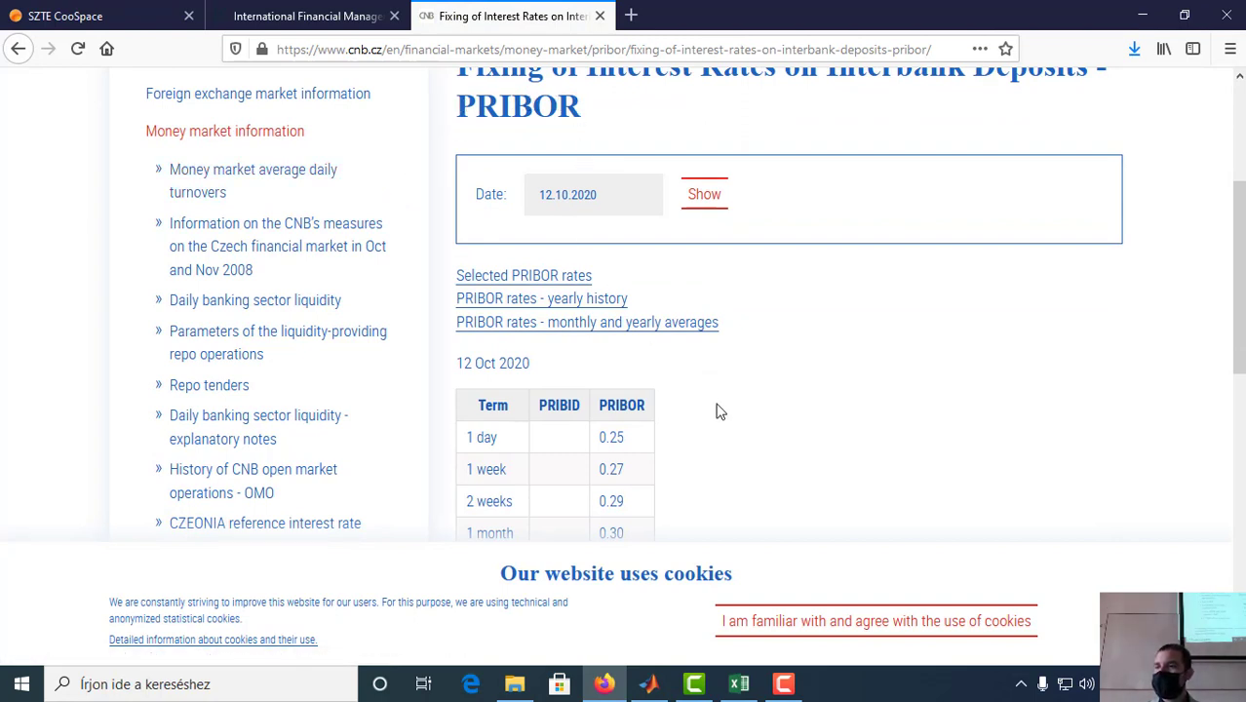
scroll(713, 435, down, 1)
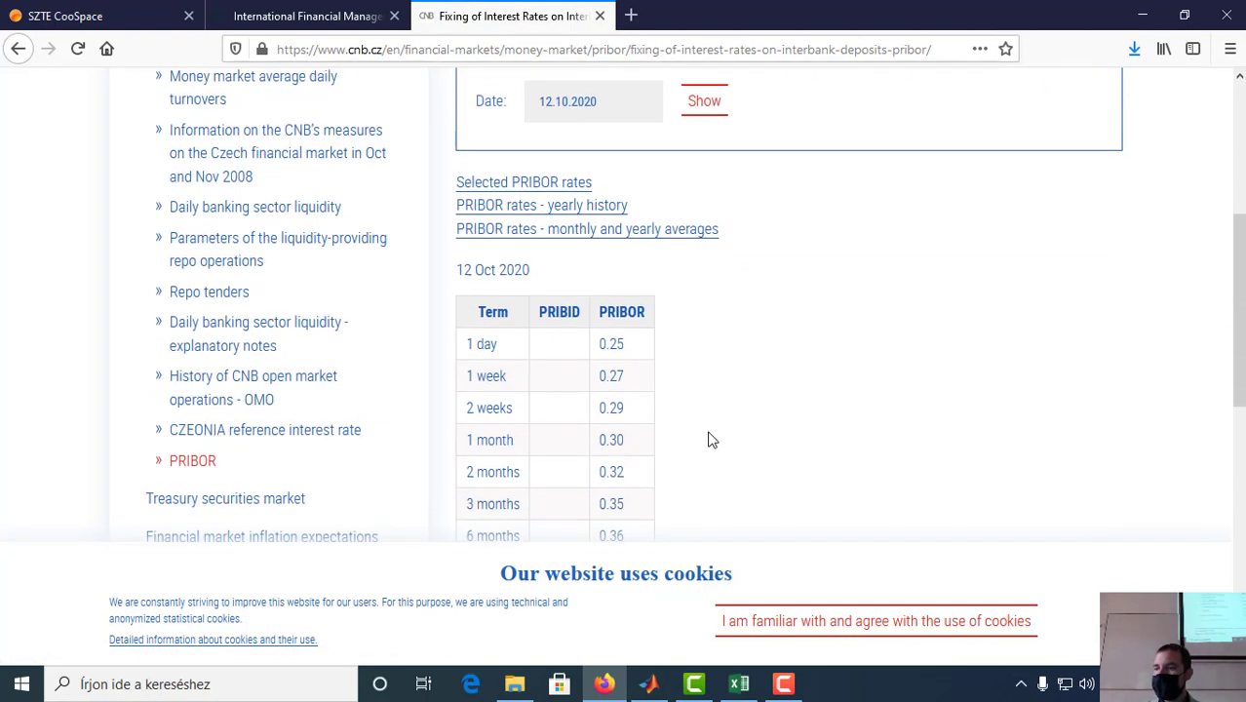
click(894, 627)
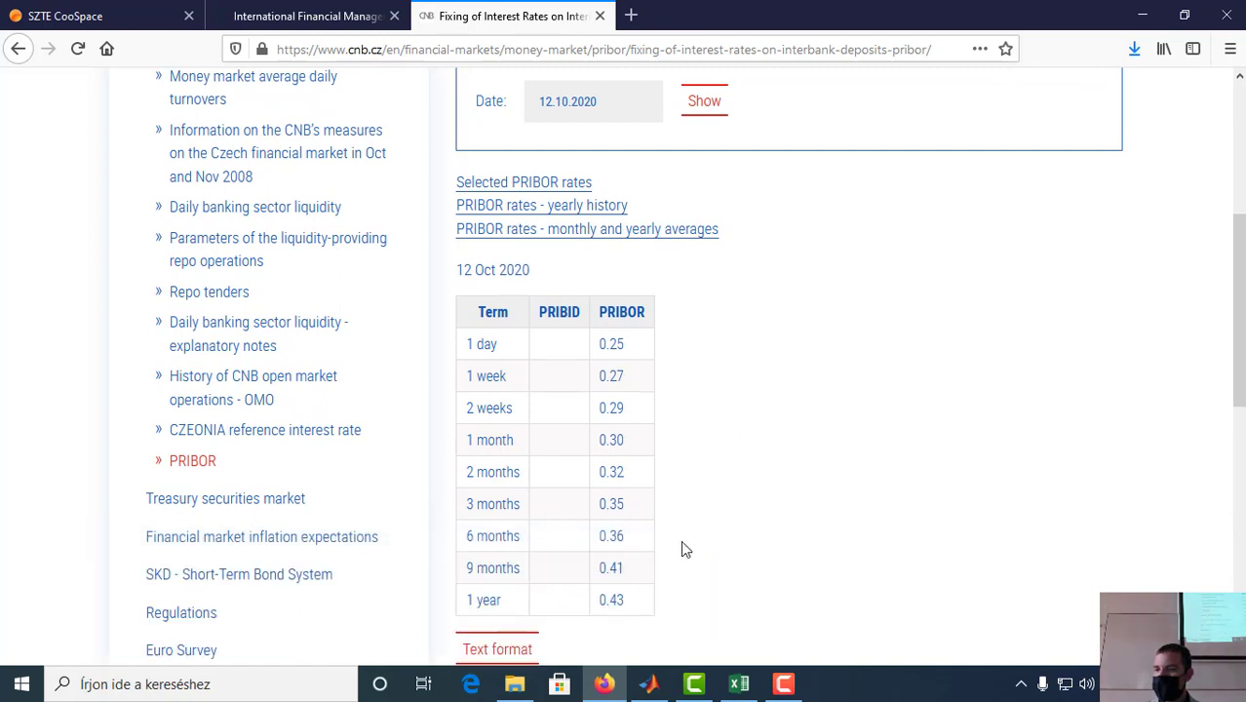
double_click(609, 600)
key(ctrl+c)
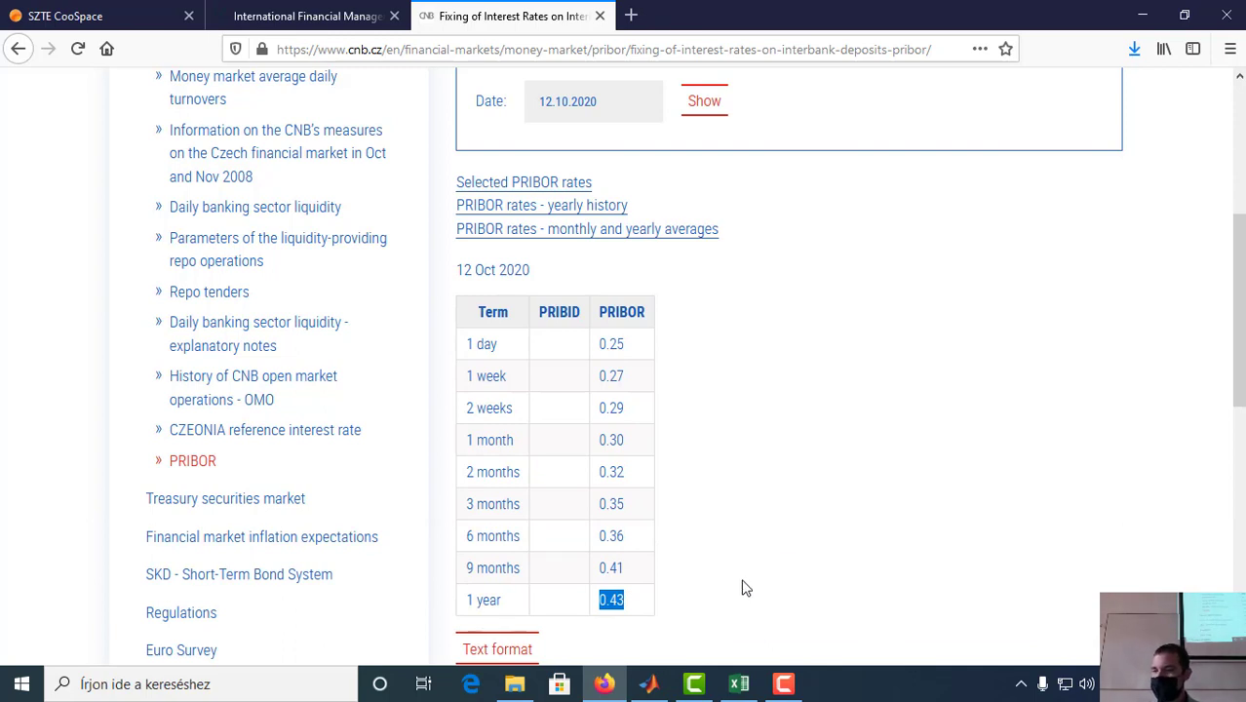
Step: Switch back to Excel and replace the foreign interest rate in B9 with the copied PRIBOR rate, 0,43%
click(738, 683)
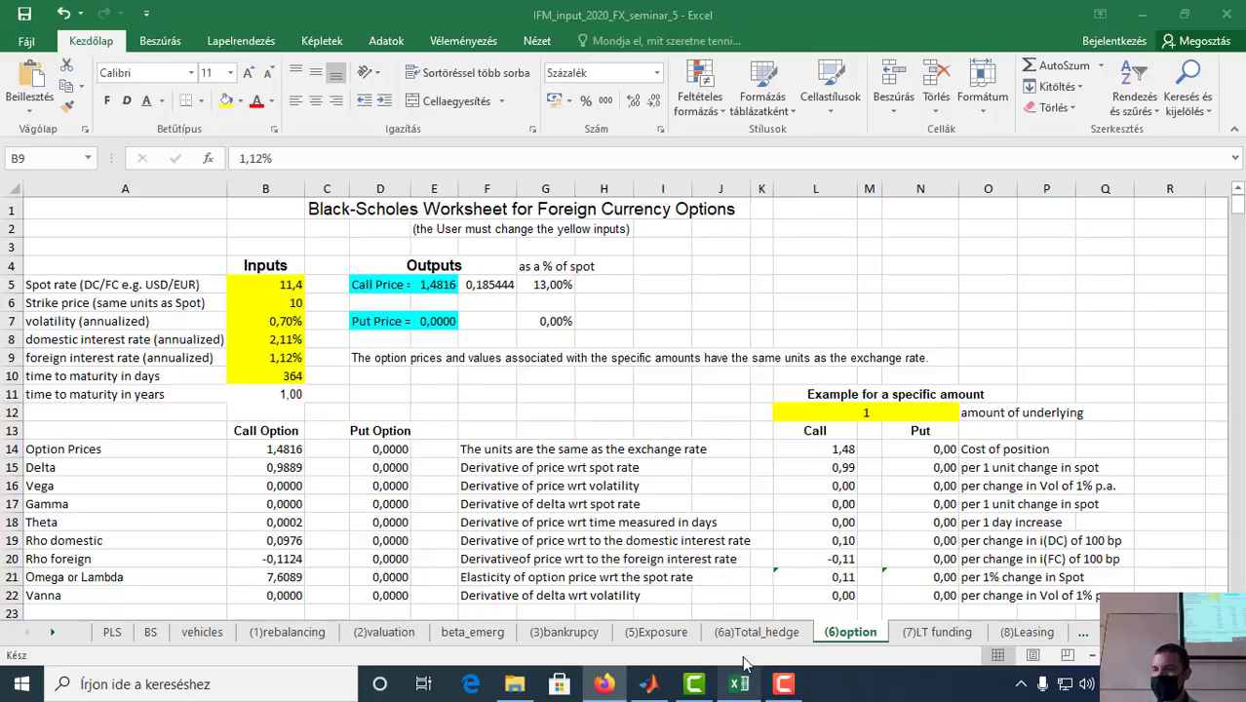
double_click(256, 158)
key(ctrl+v)
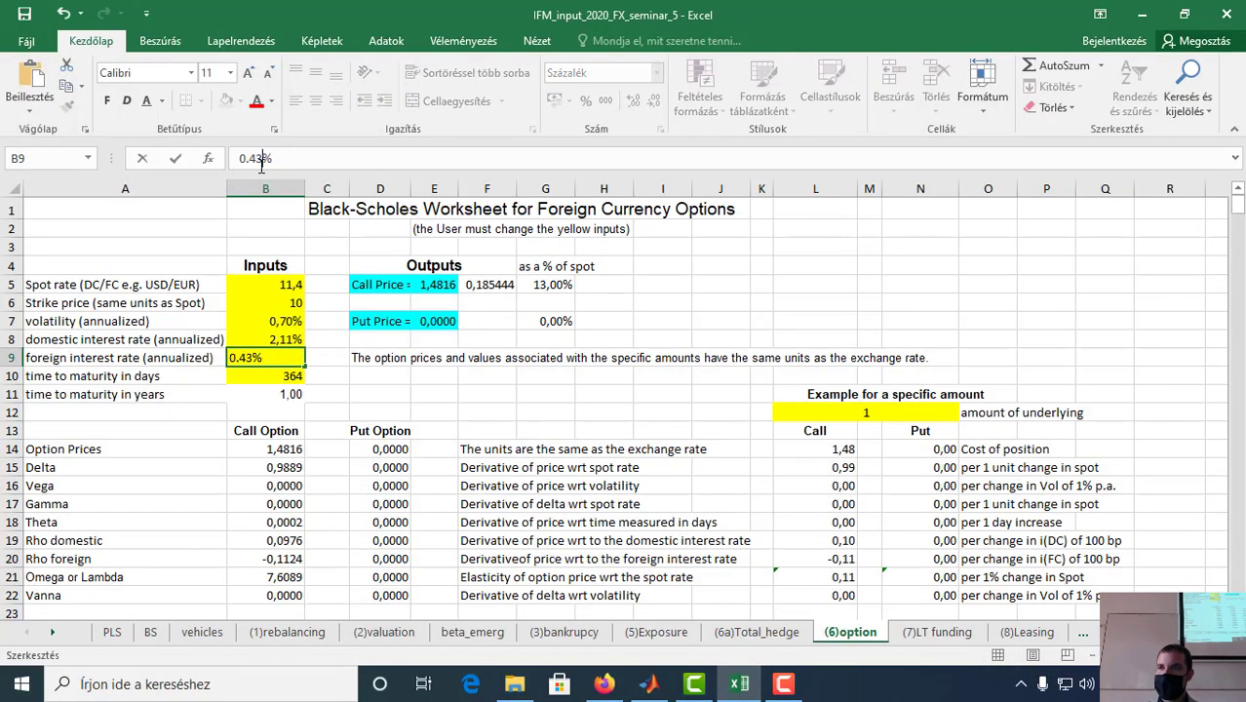
key(Return)
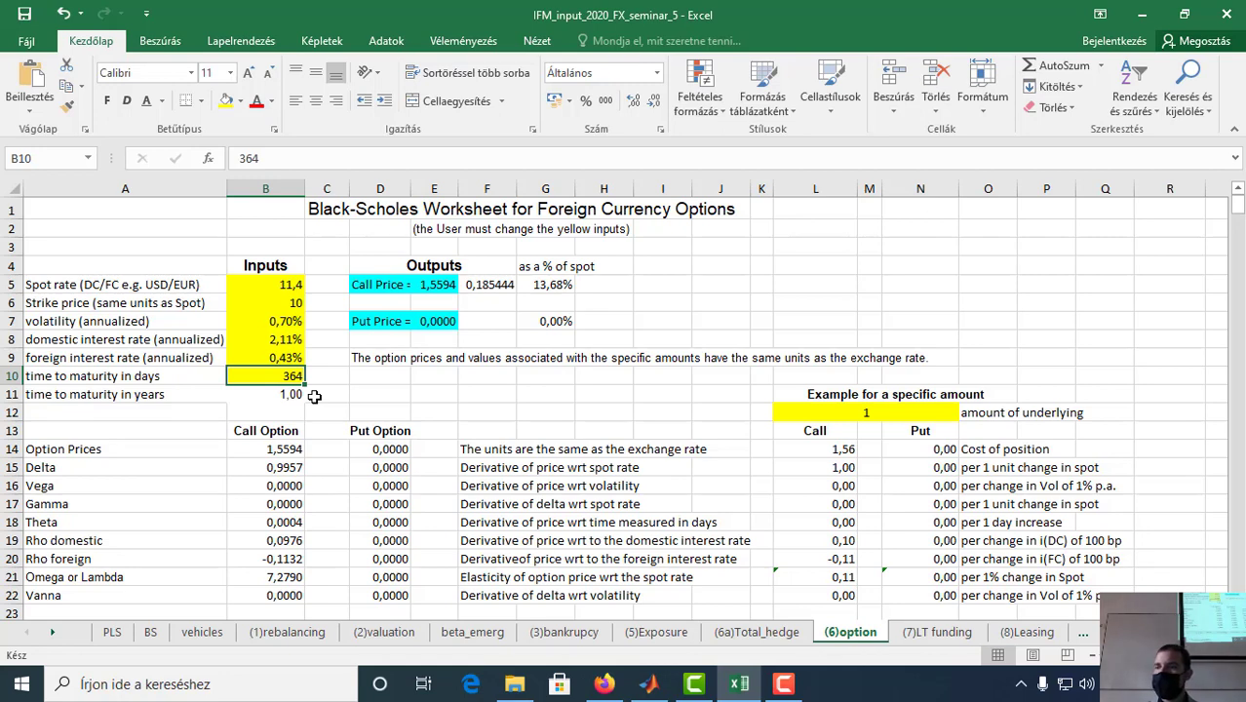
Step: Check the call price in E5 against its inputs and the PRIBOR source, and return to the (6a)Total_hedge sheet
click(438, 285)
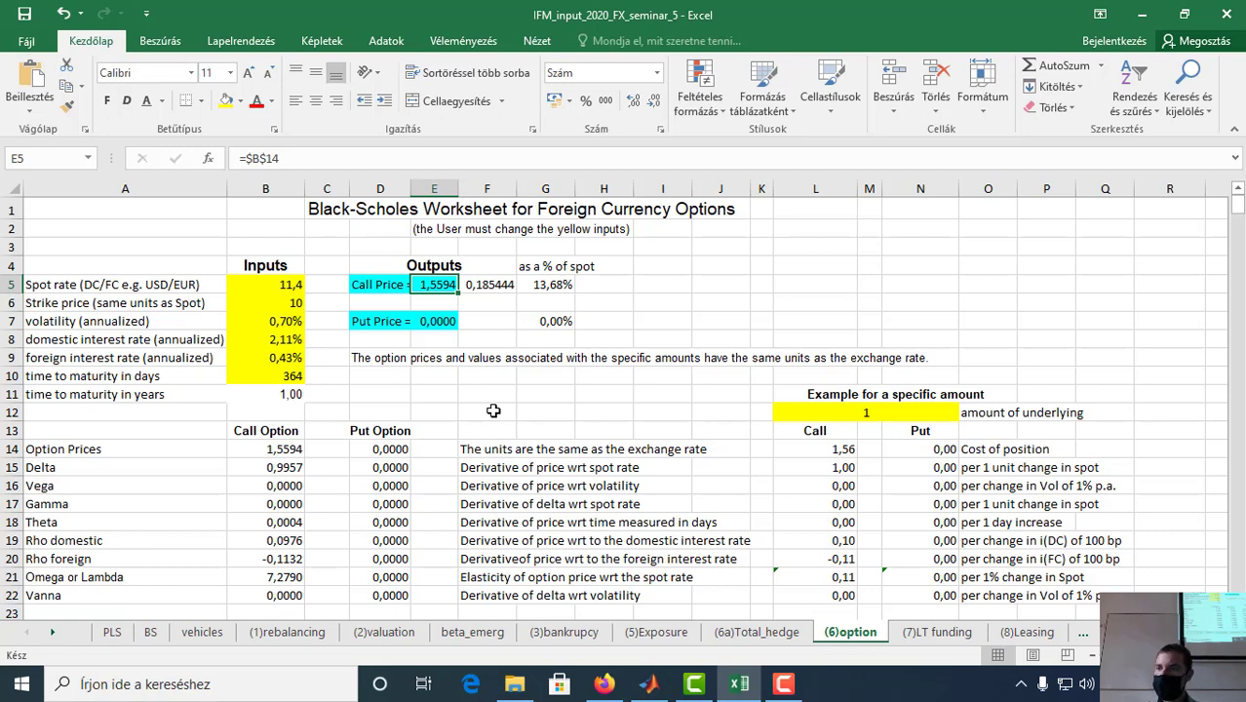
key(alt+Tab)
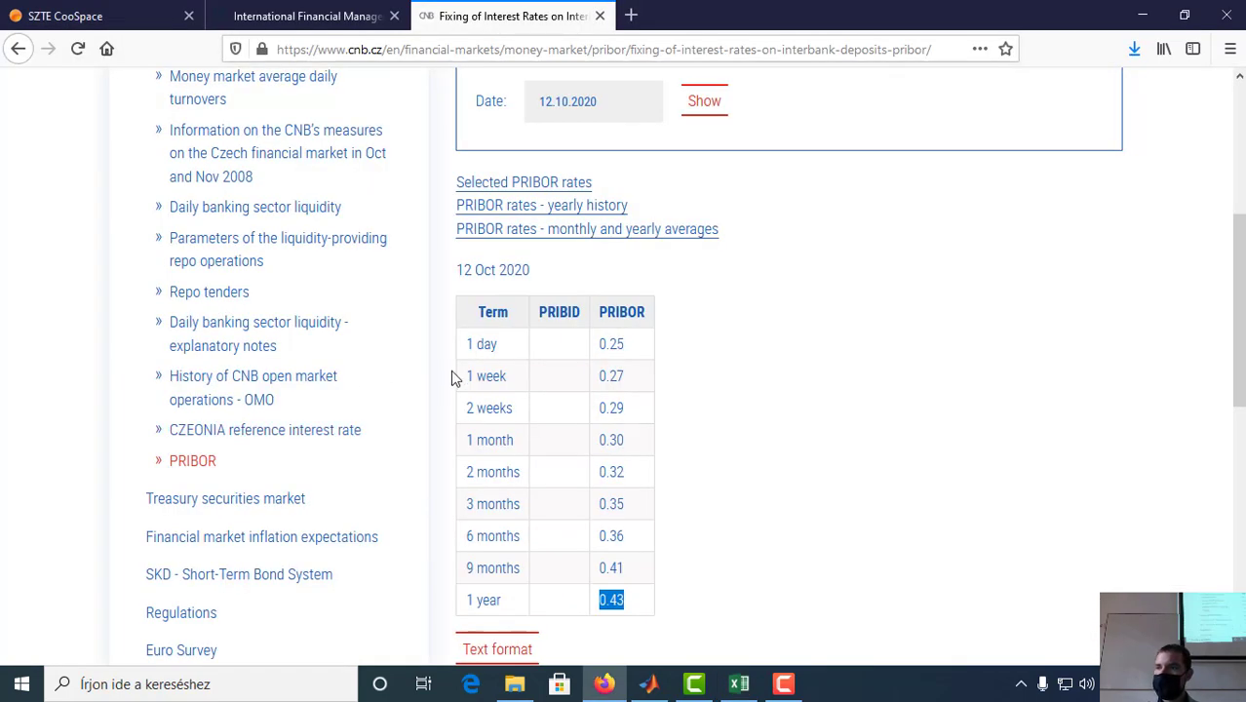
key(alt+Tab)
click(734, 636)
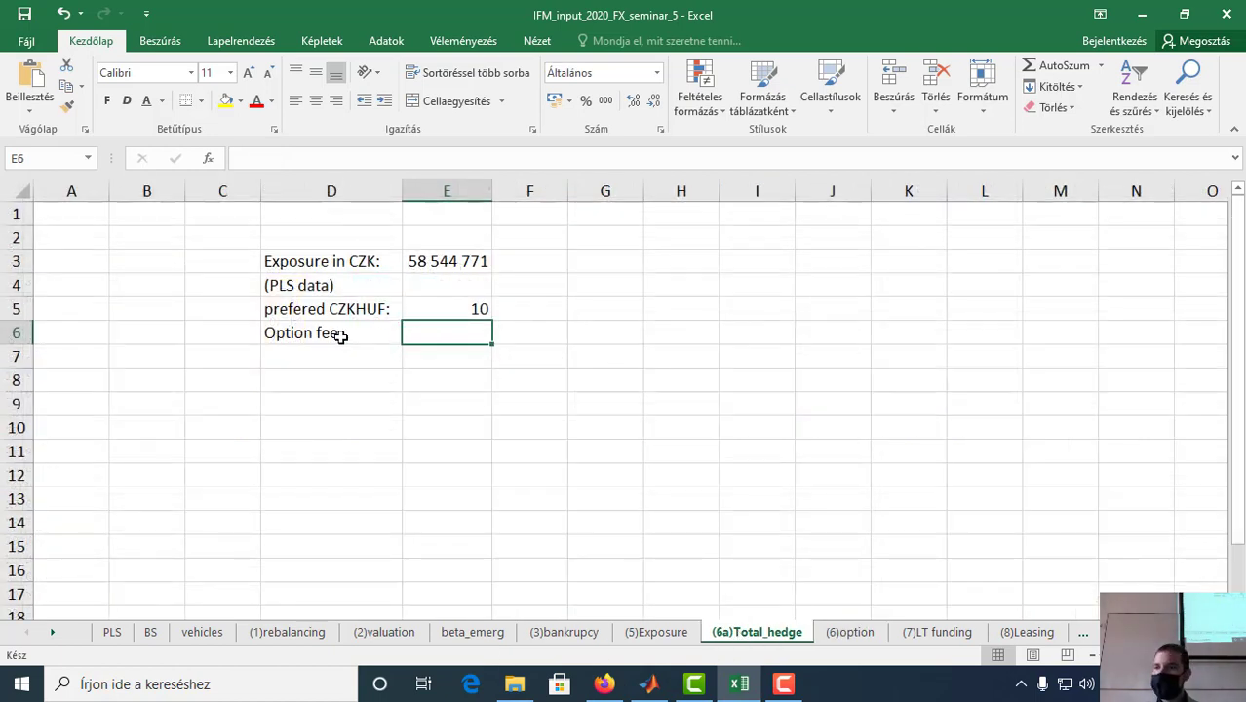
Step: Change the label in D6 to "call option fee for 1 CZK" and widen column D so the text fits
click(285, 330)
click(241, 157)
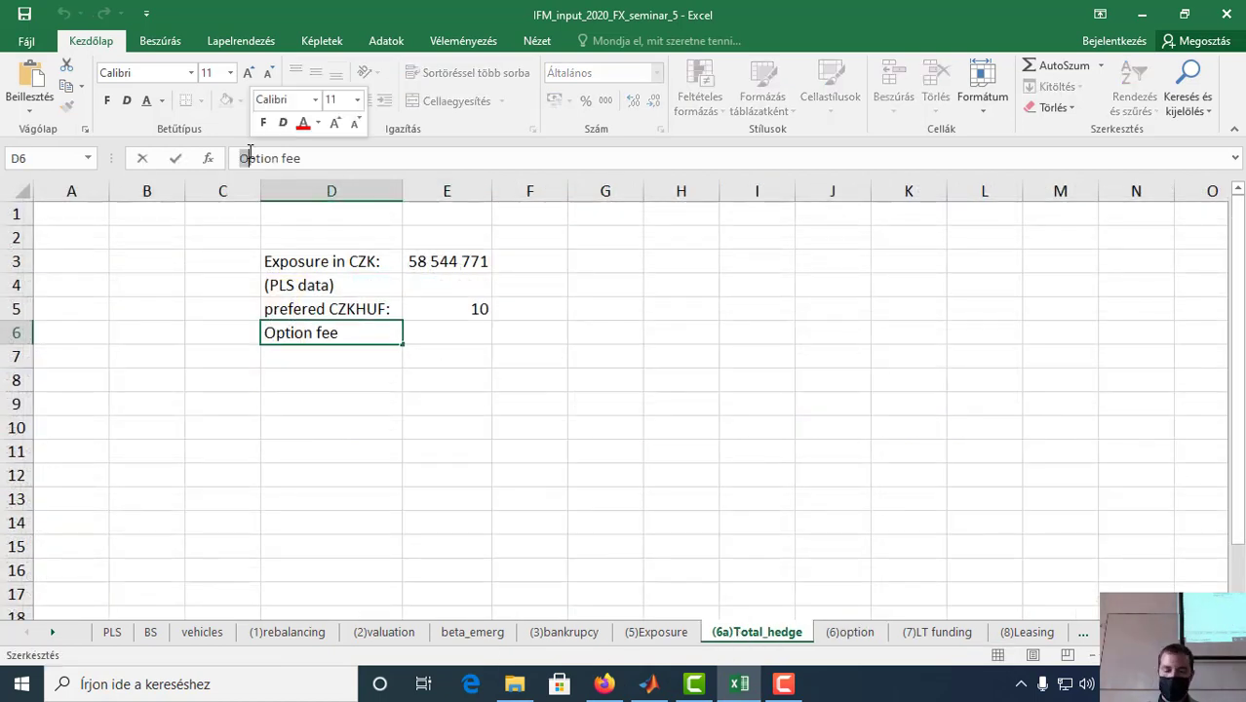
key(Delete)
text(call)
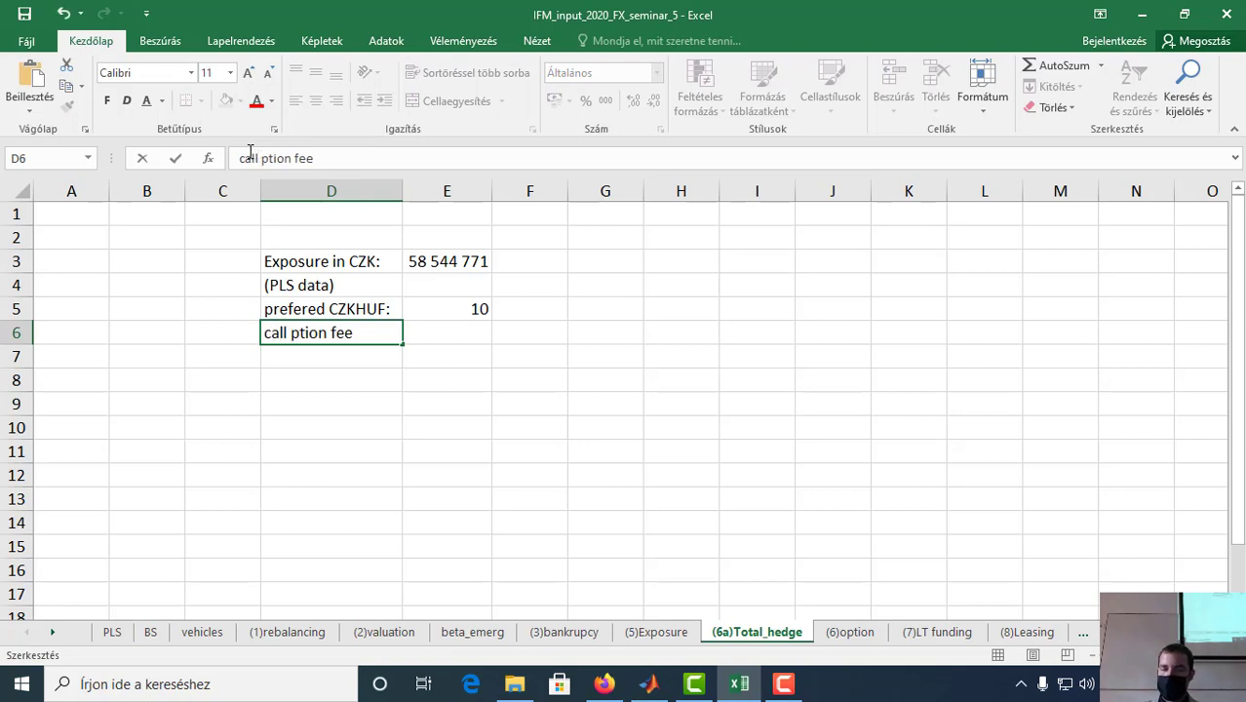
text( option fee for)
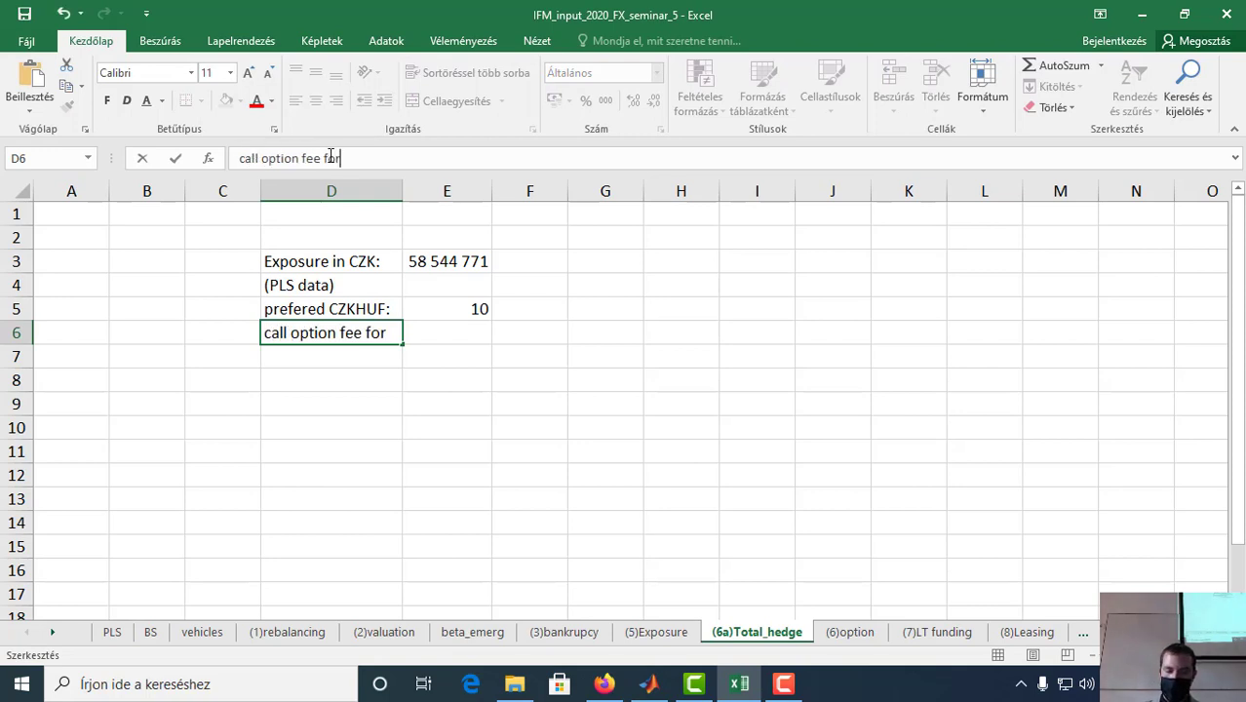
text( 1 CZK)
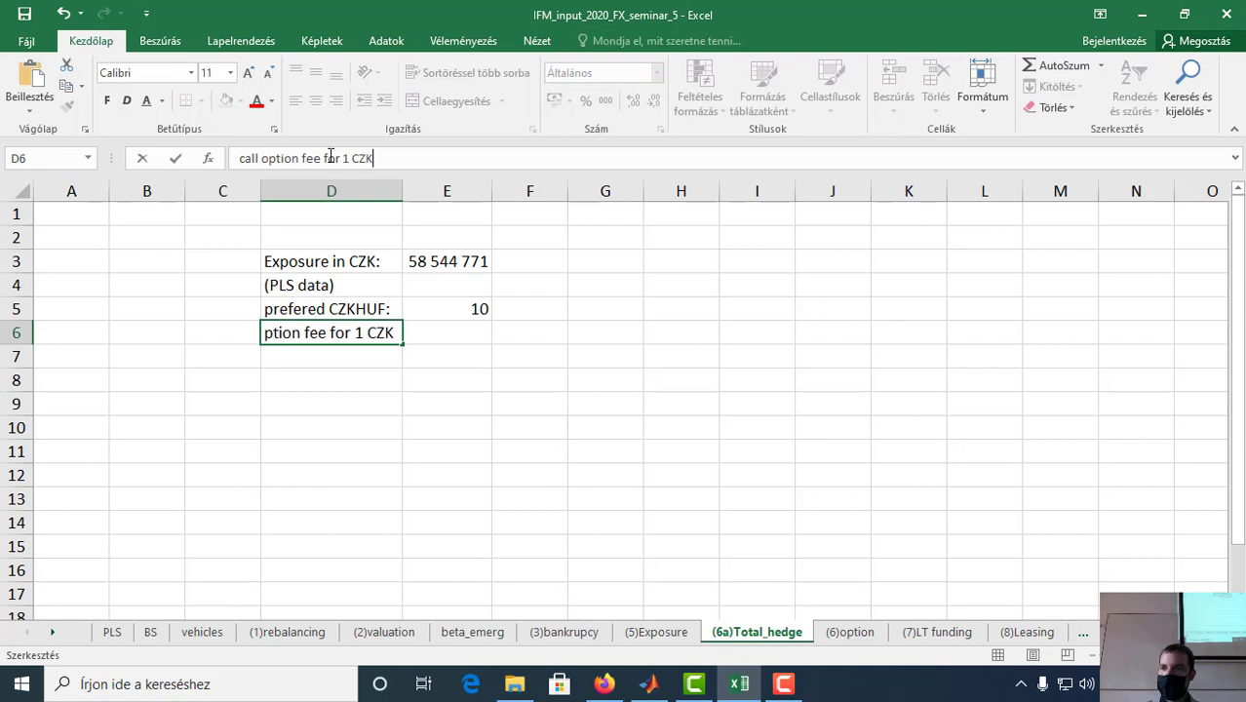
key(Return)
click(459, 334)
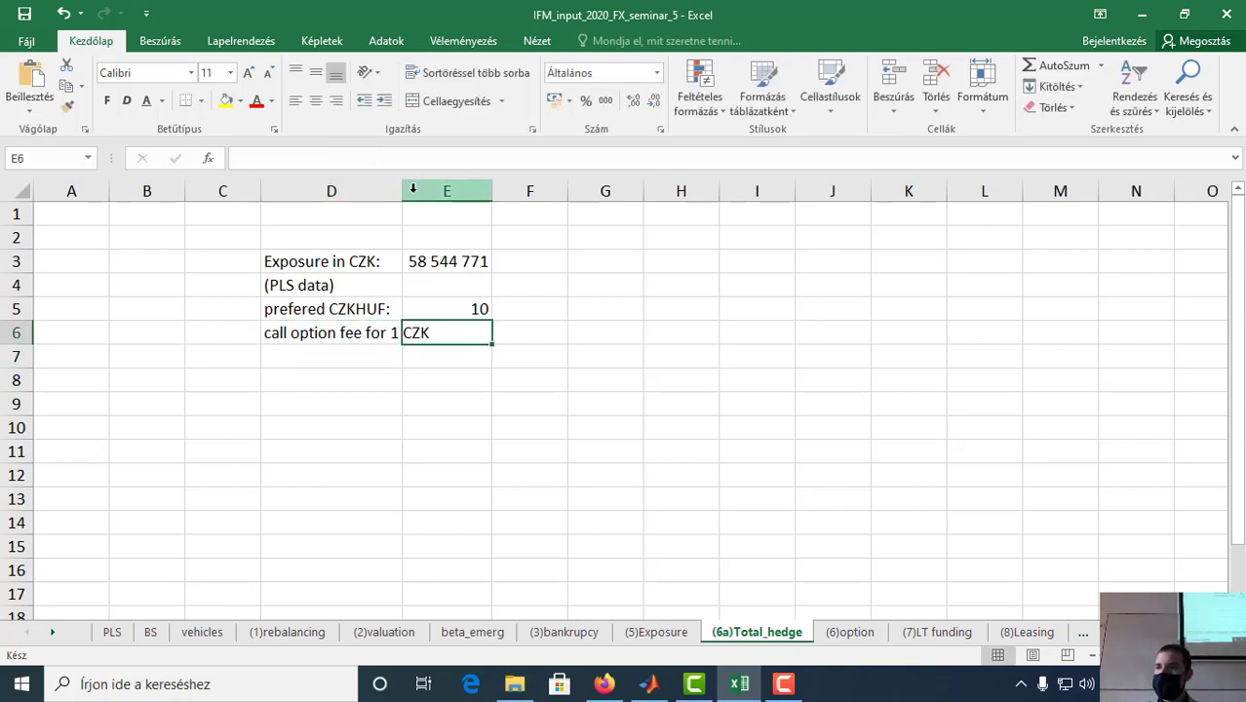
drag(401, 191, 441, 185)
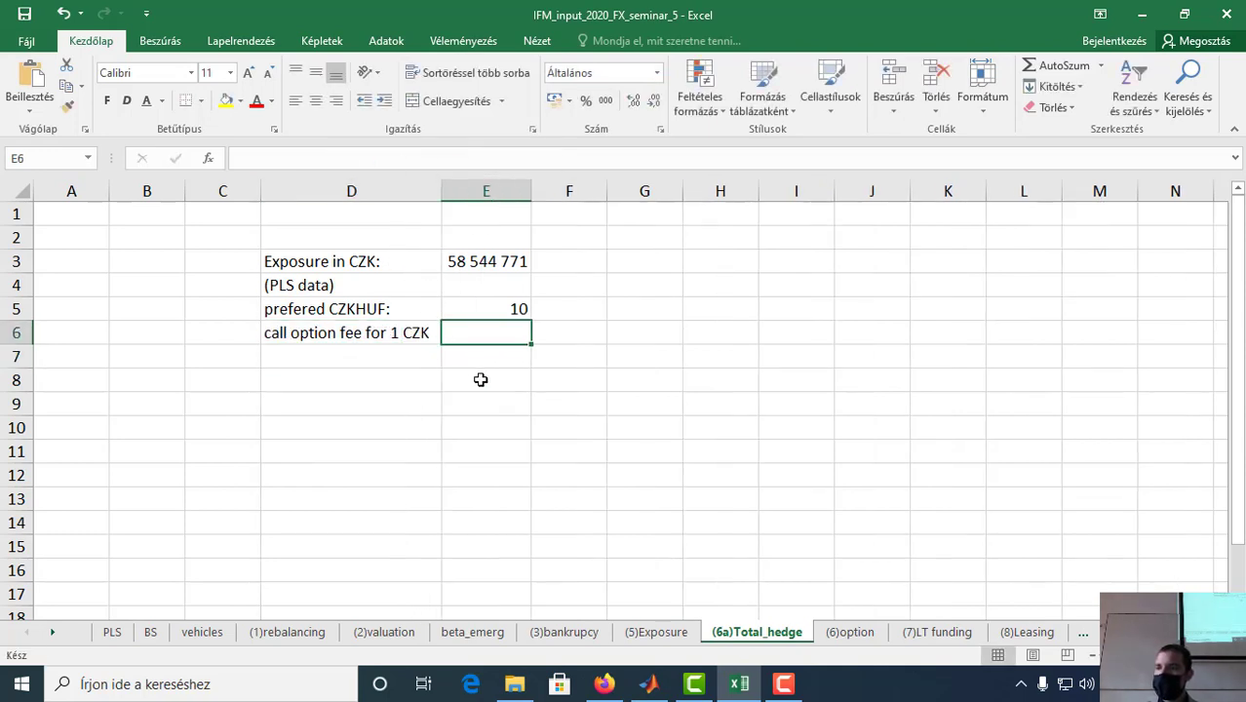
click(849, 636)
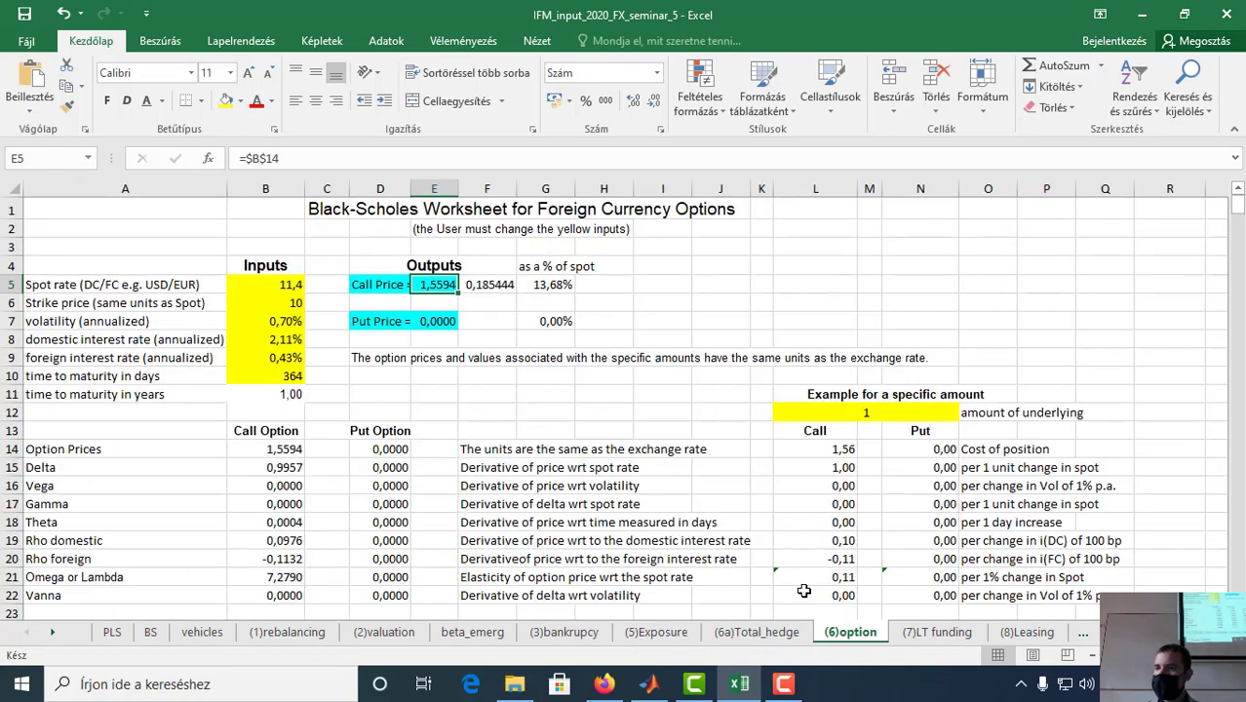
key(ctrl+c)
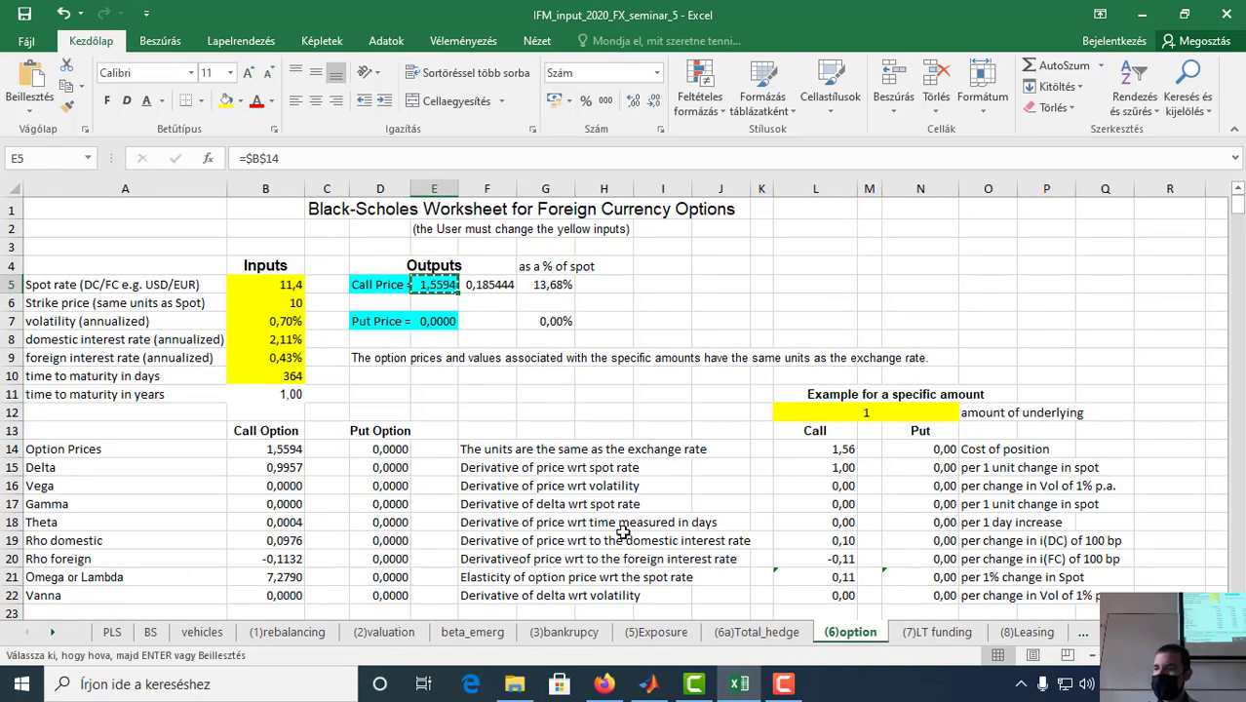
click(757, 632)
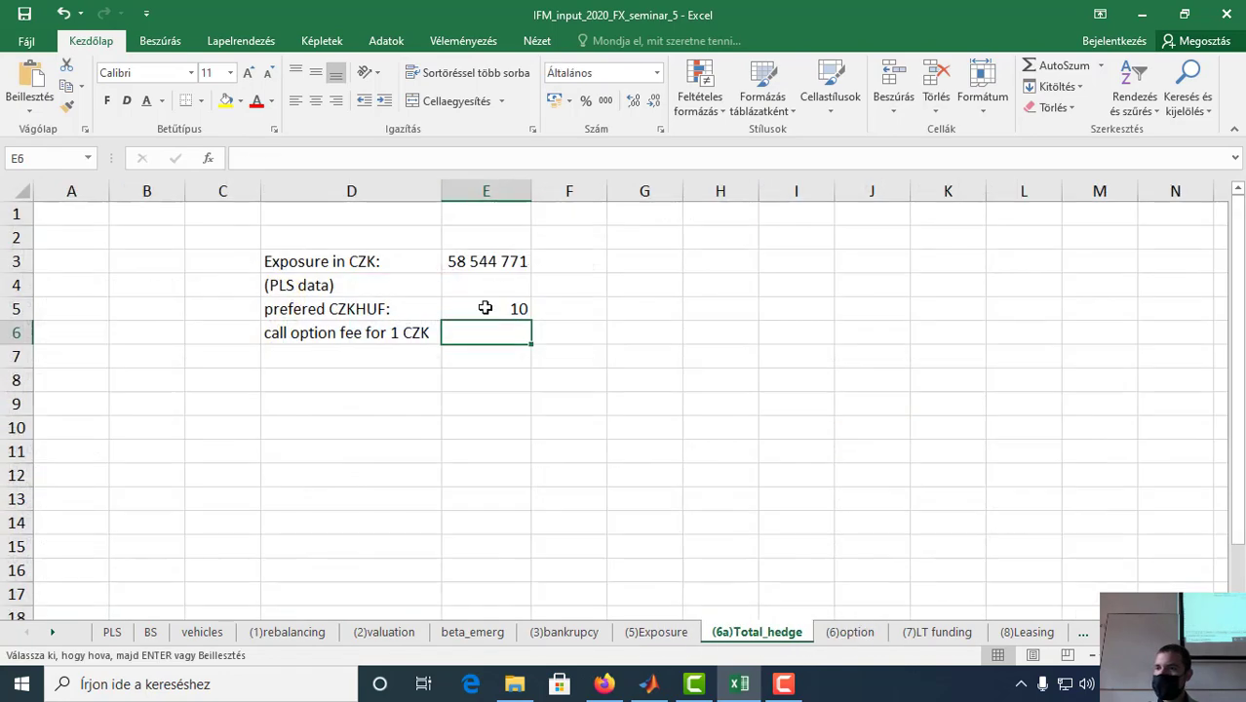
click(258, 154)
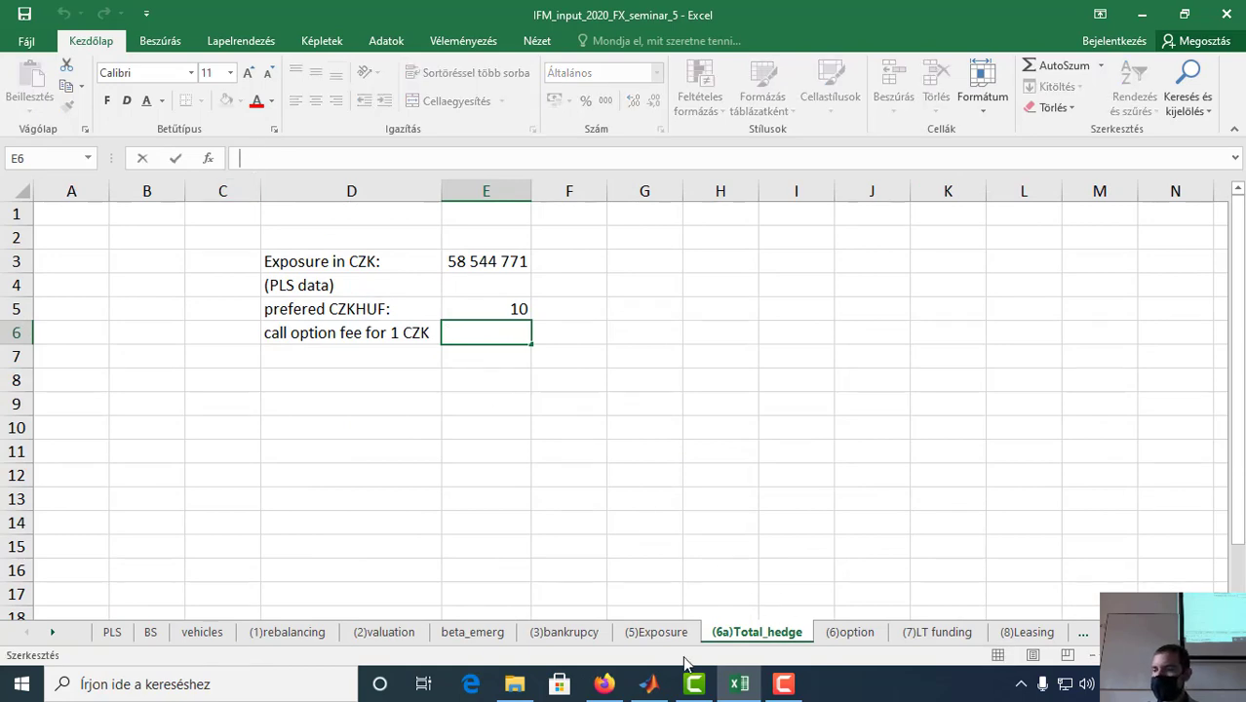
Step: Copy the call price from E5 of the (6)option sheet into E6 of (6a)Total_hedge as a value only
click(849, 632)
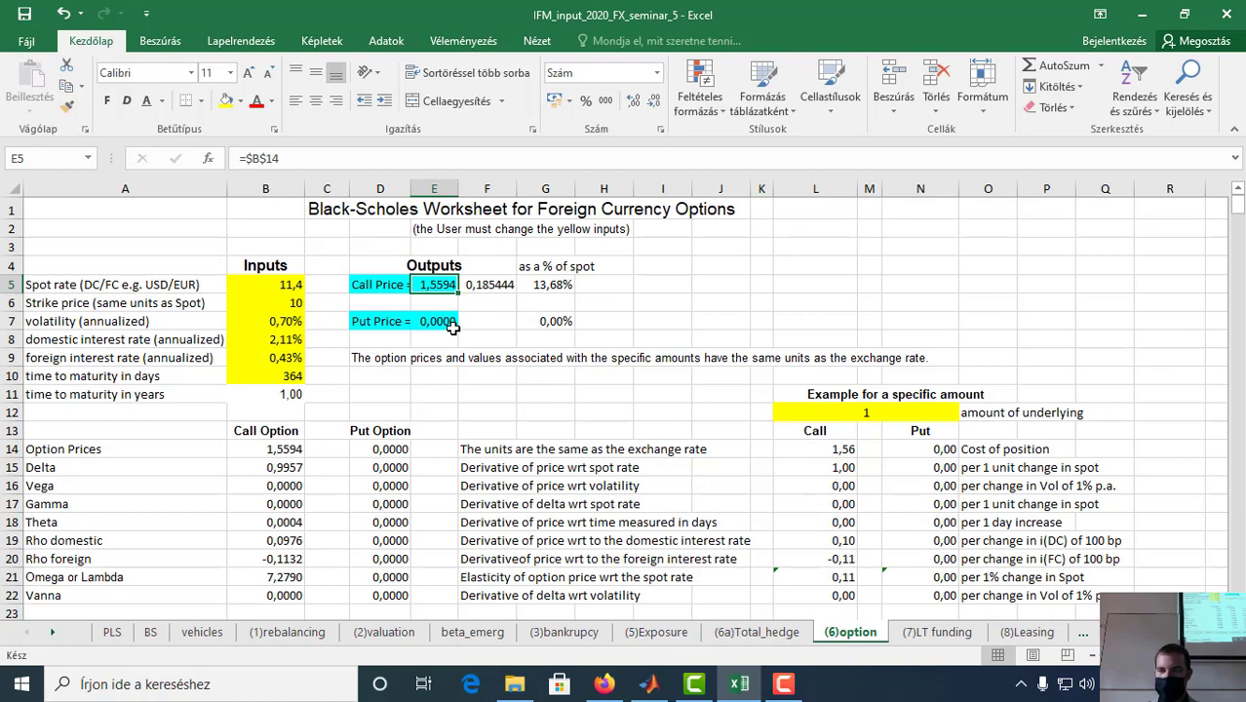
key(ctrl+c)
click(756, 632)
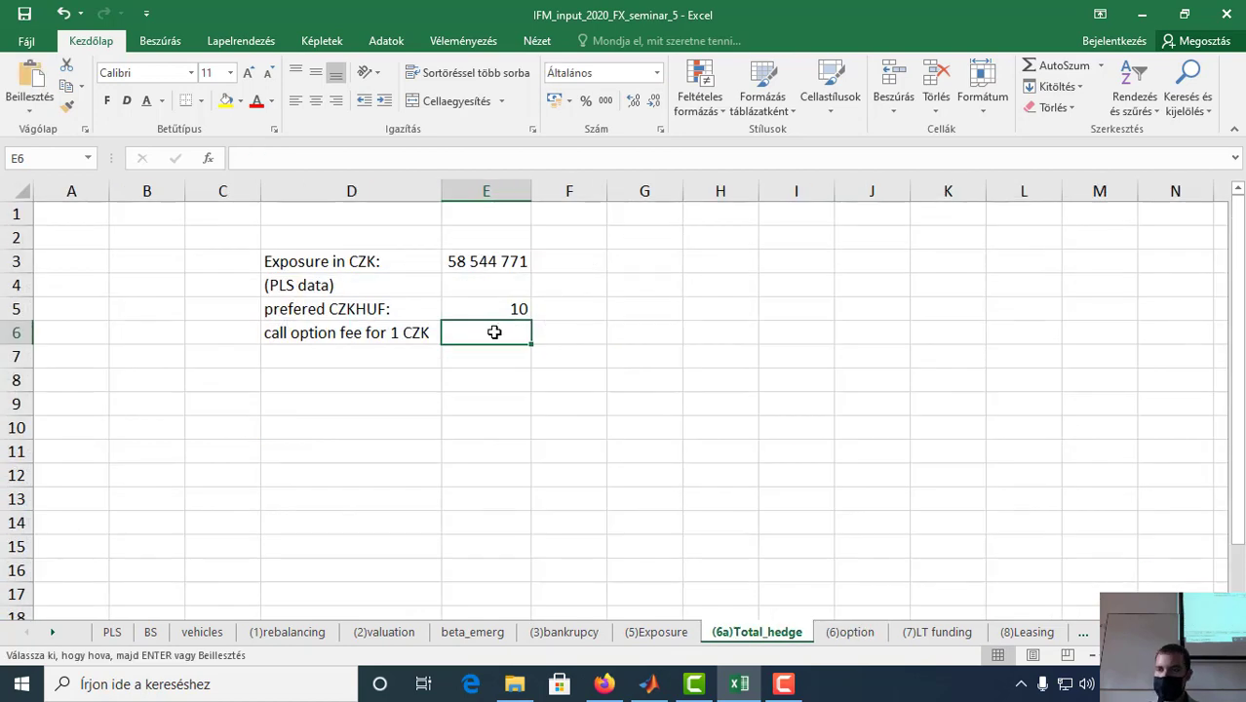
key(ctrl+v)
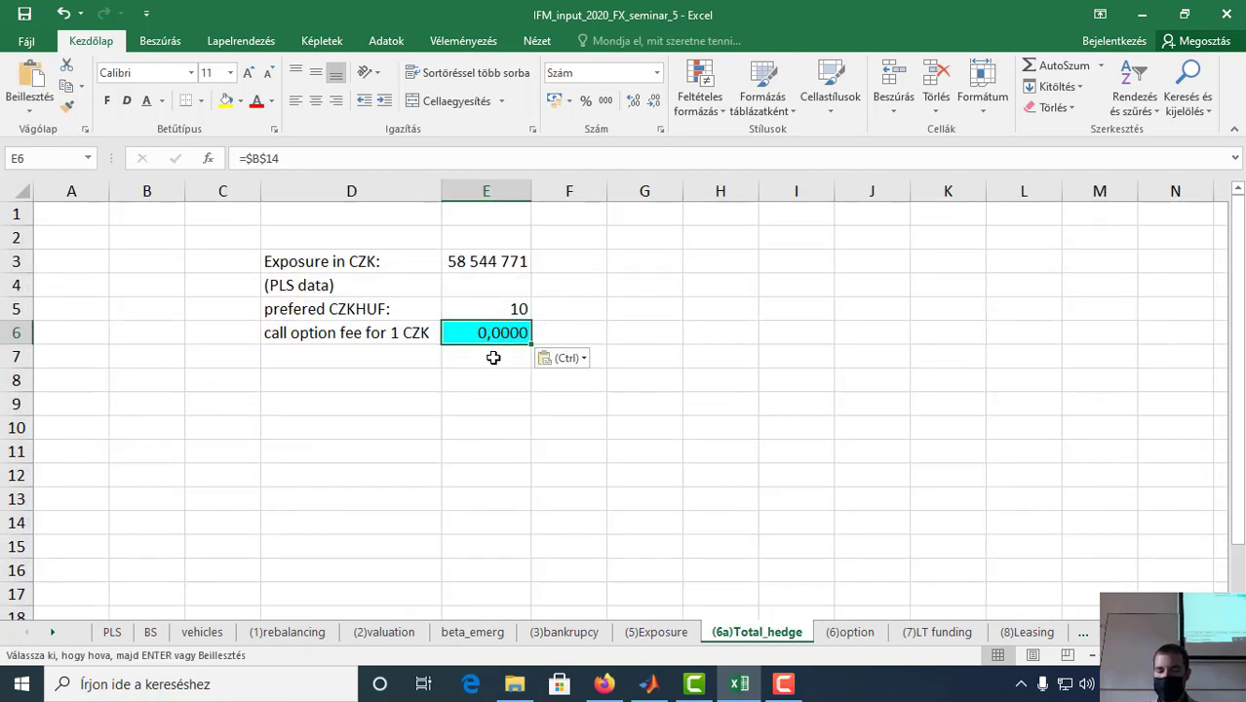
key(ctrl+z)
right_click(486, 330)
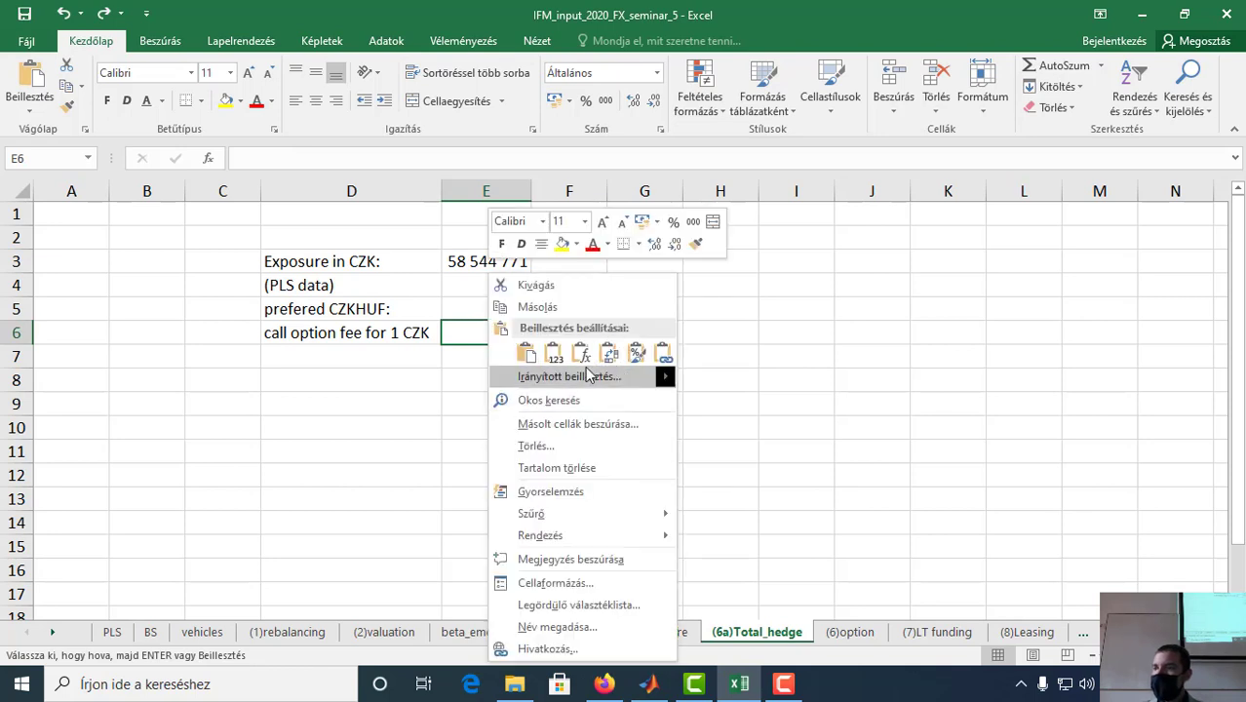
click(552, 354)
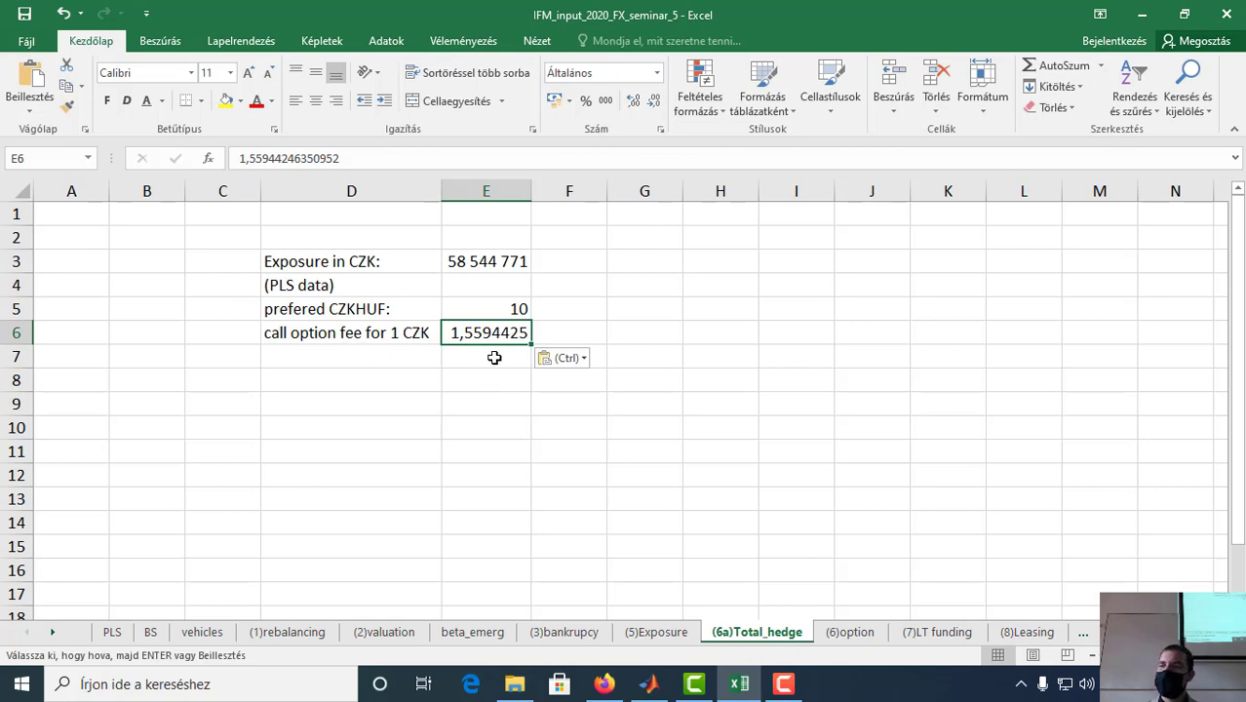
Step: Enter the label "Expenditure due to hedge" in D7 and fit column D to its contents
click(327, 353)
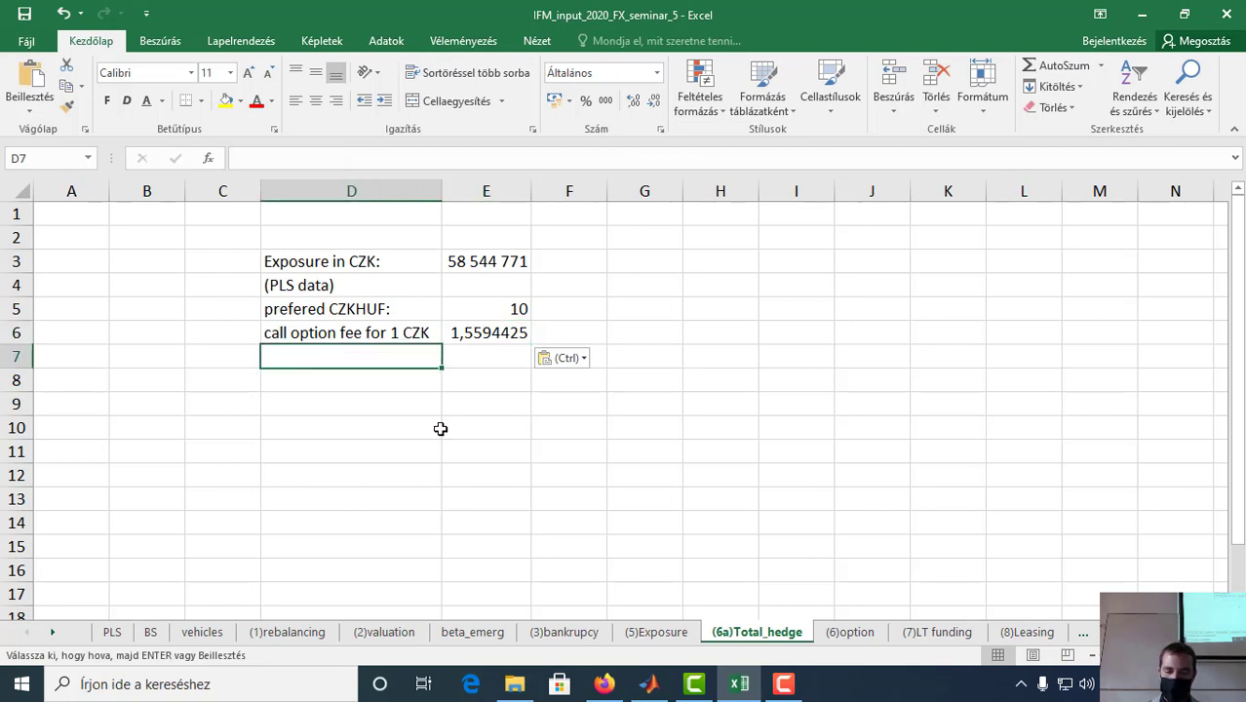
text(Price)
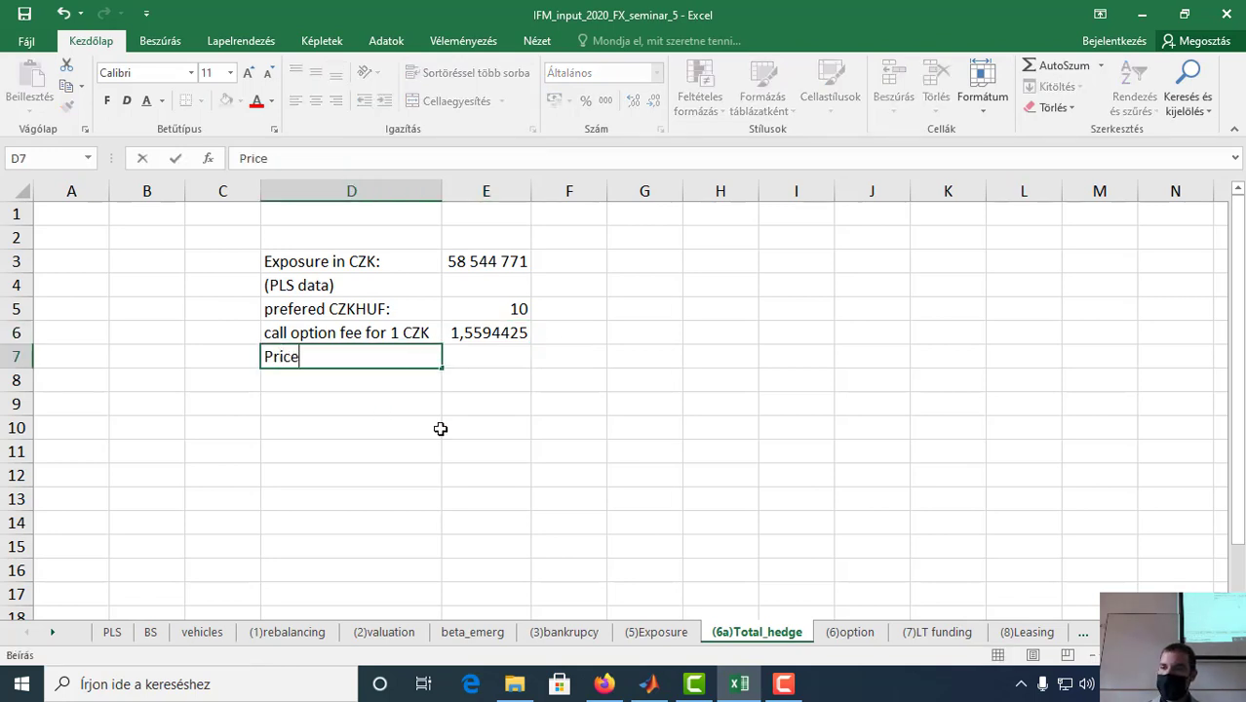
key(BackSpace)
key(BackSpace)
key(BackSpace)
key(BackSpace)
key(BackSpace)
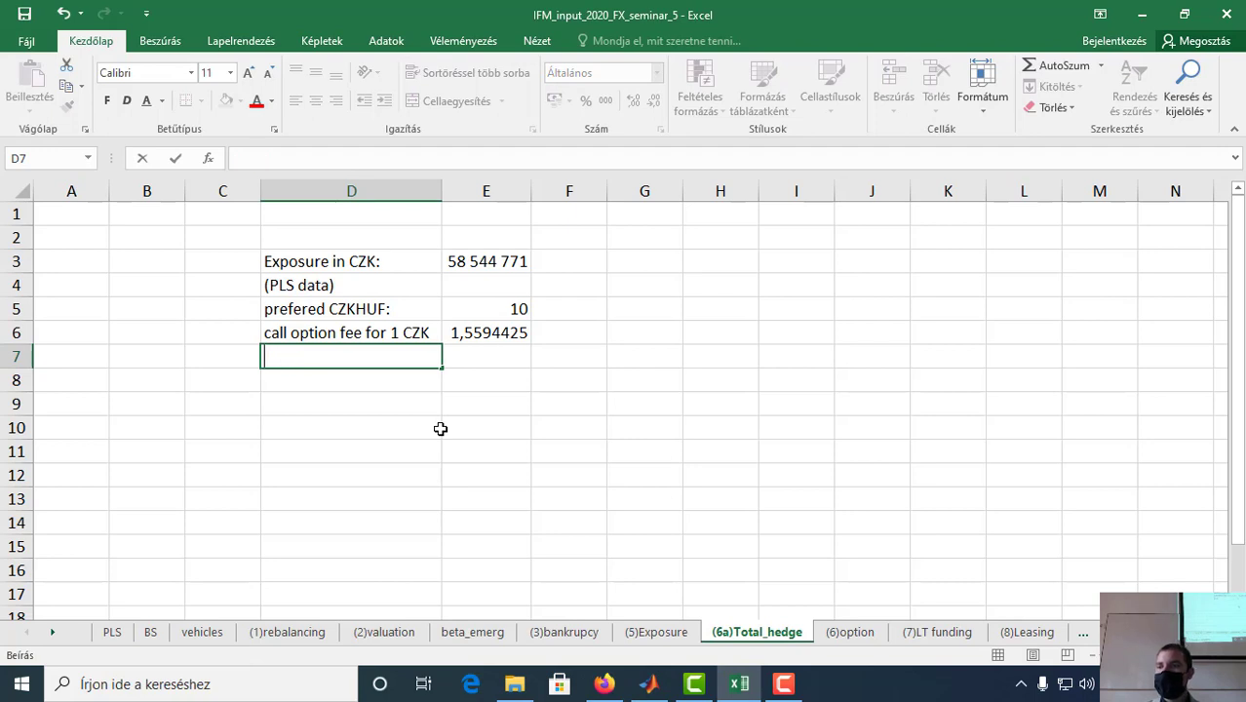
text(Expe)
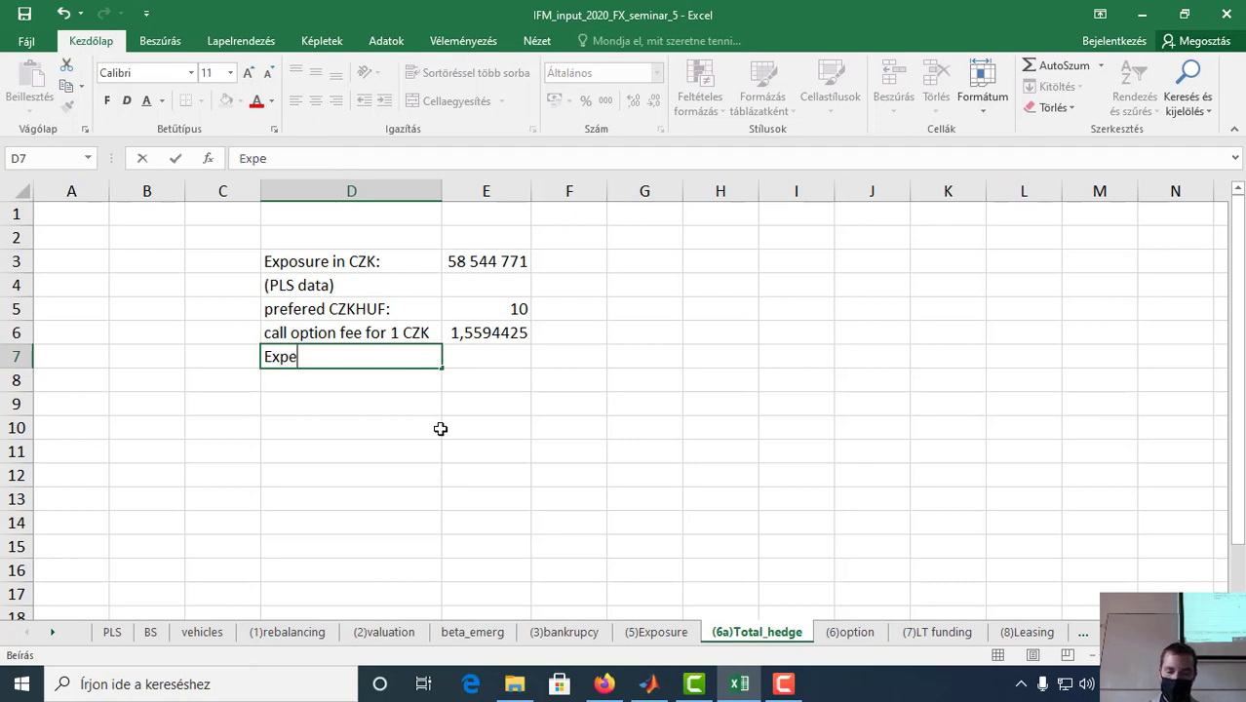
text(nditure d)
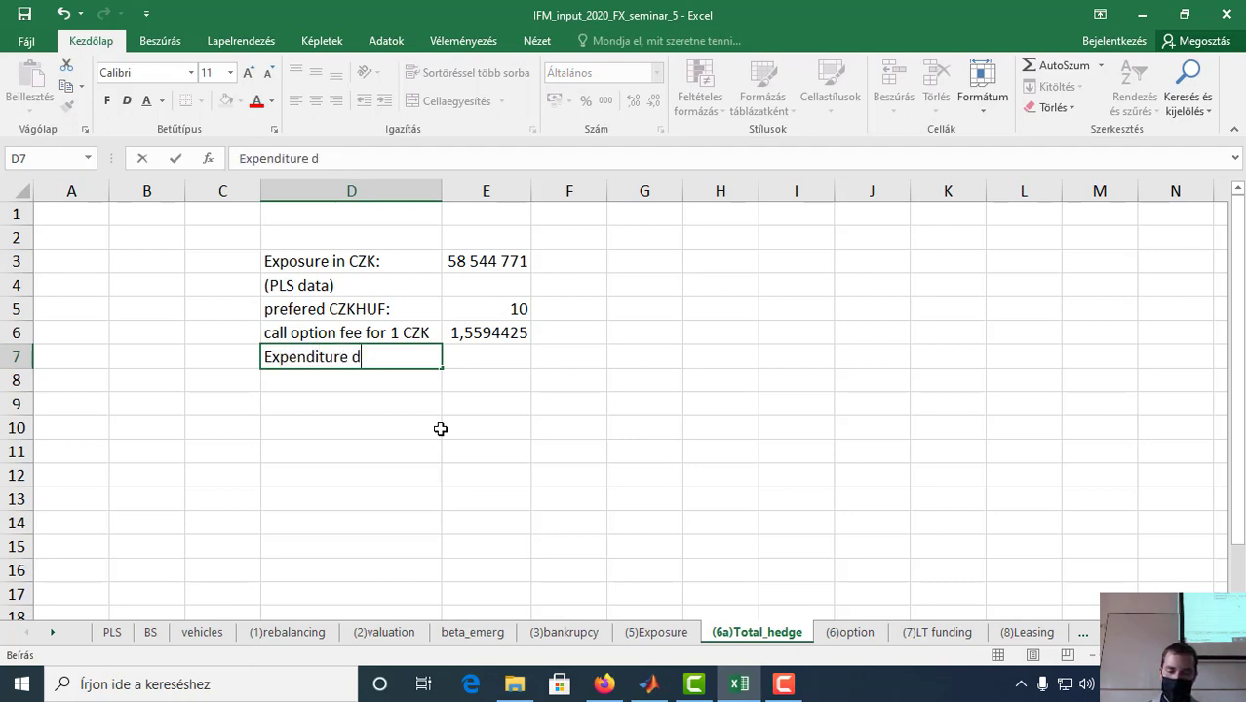
text(ue to hedge)
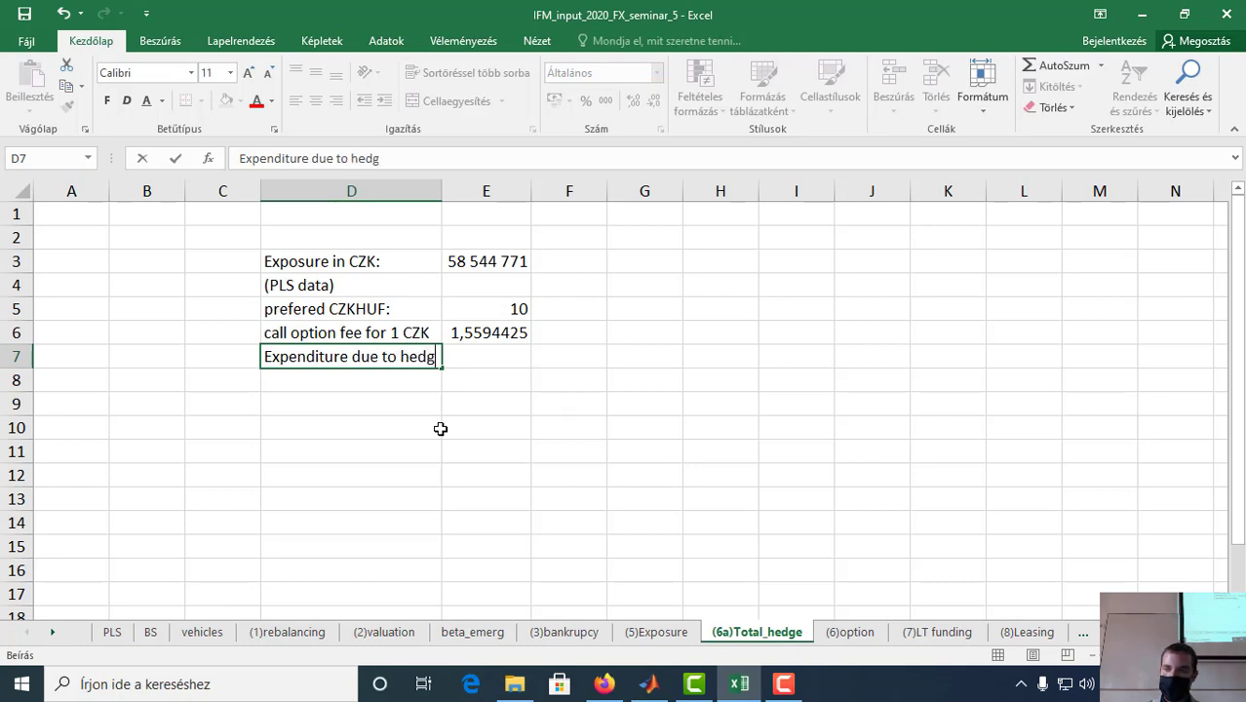
click(431, 411)
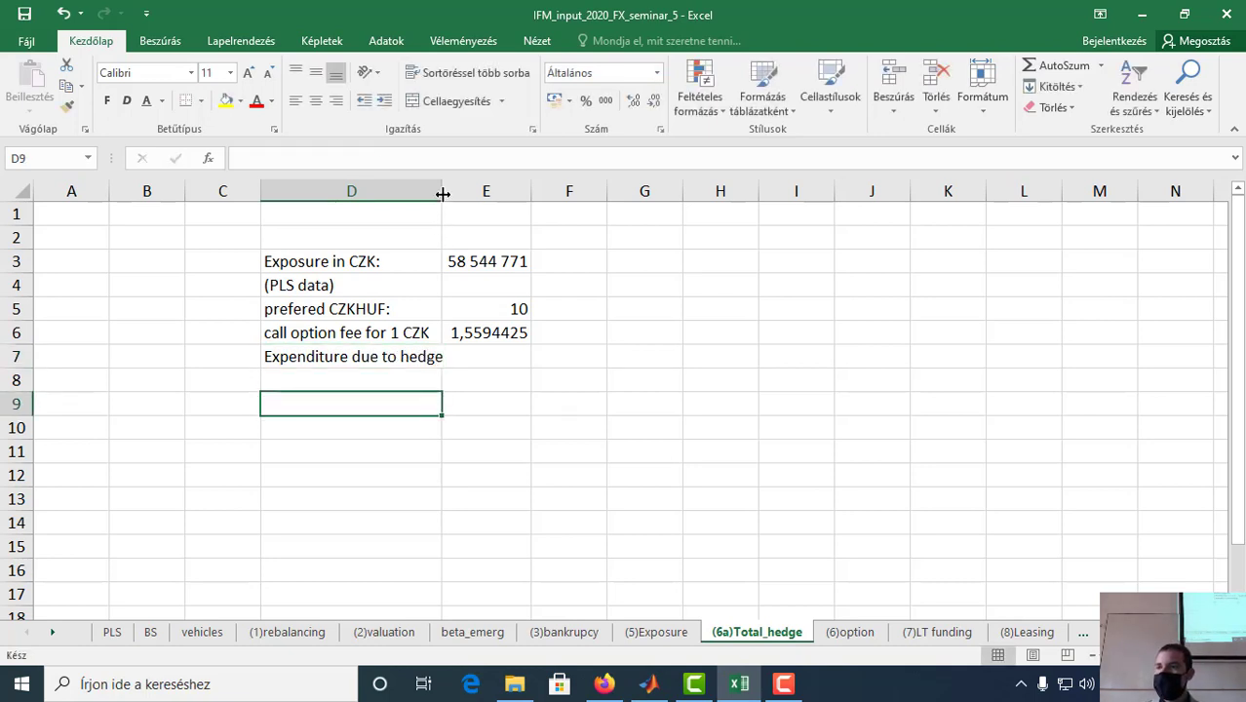
double_click(441, 192)
Step: Make the "Expenditure due to hedge" label in D7 bold
click(484, 355)
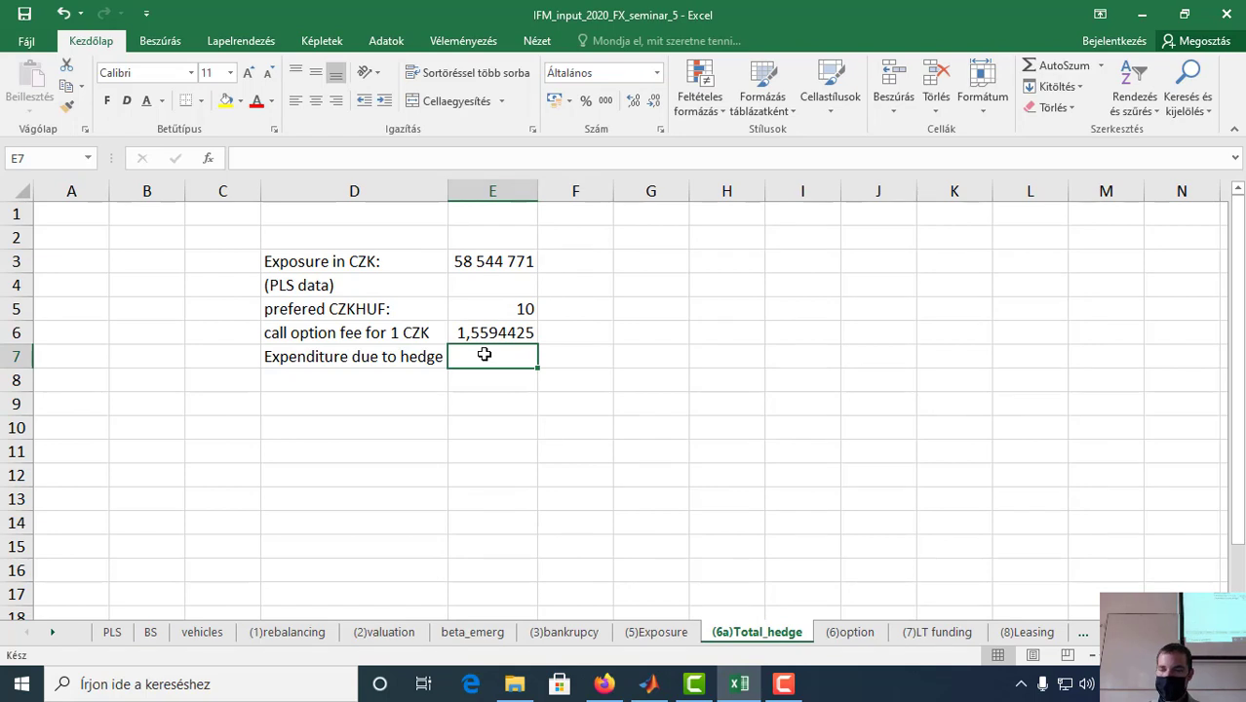
click(386, 362)
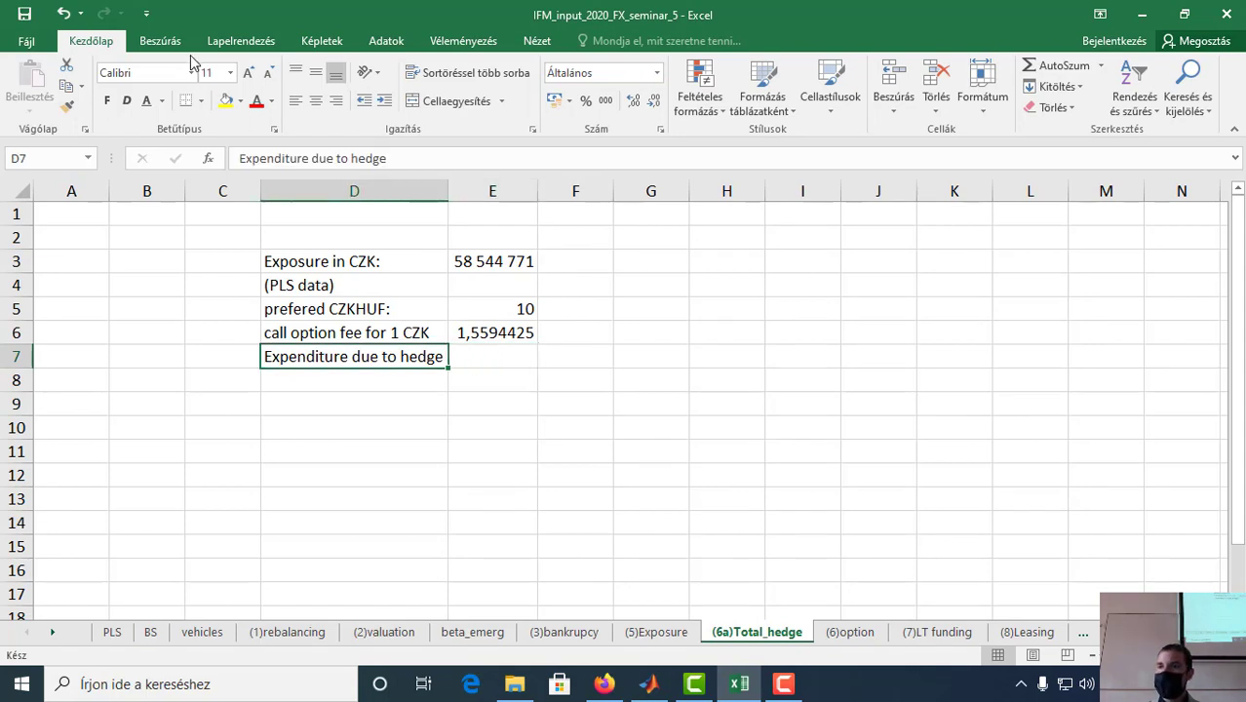
click(110, 102)
Step: Calculate the hedge expenditure in E7 with =E6*E3 and enter the unit HUF beside it in F7
click(473, 357)
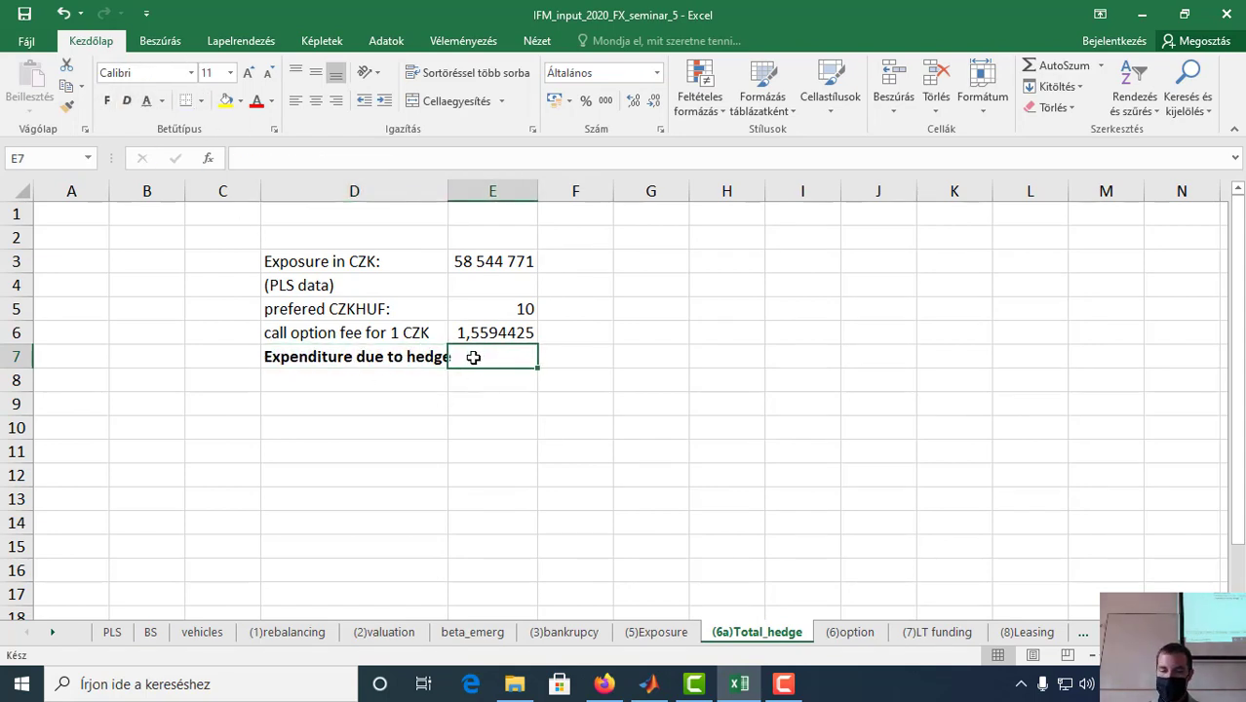
text(=)
click(478, 333)
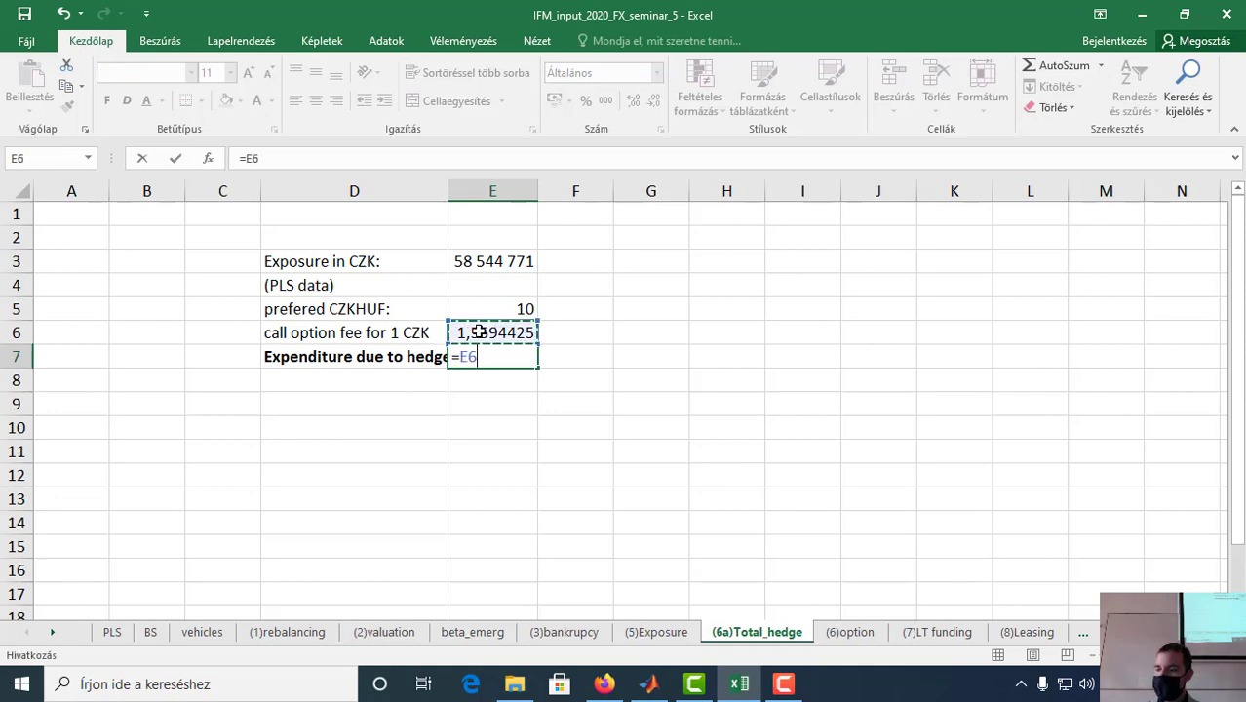
text(*)
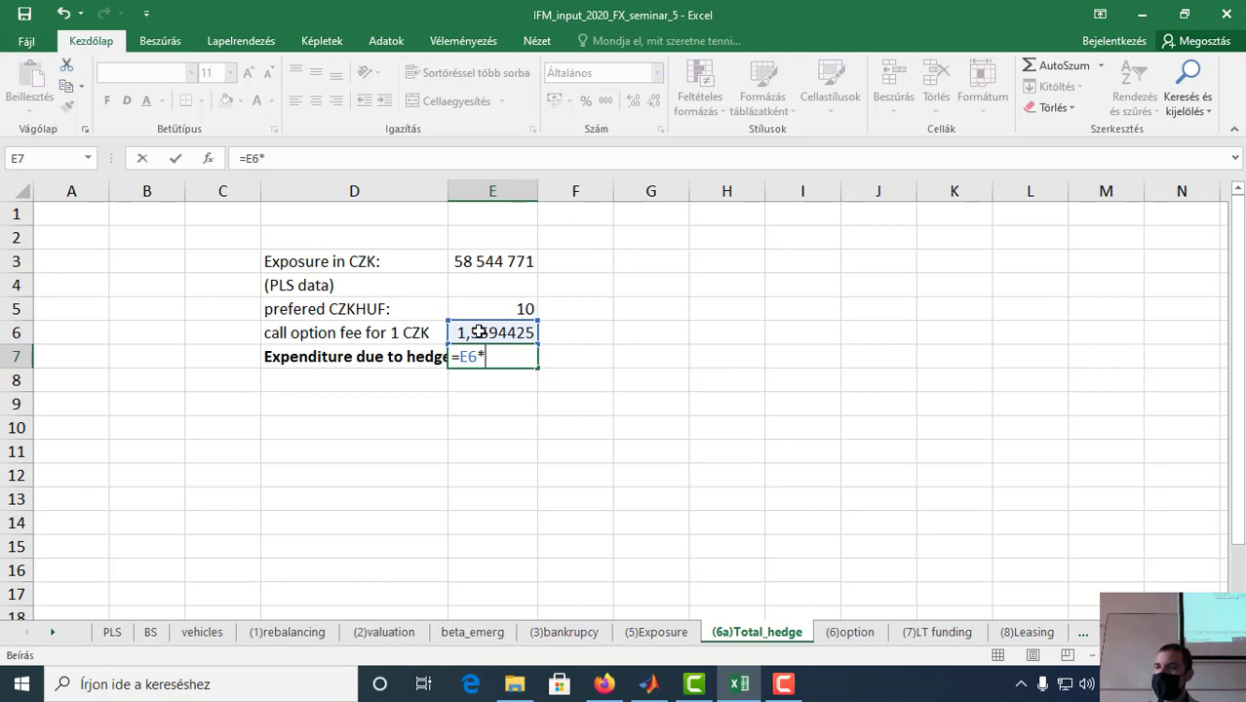
click(501, 261)
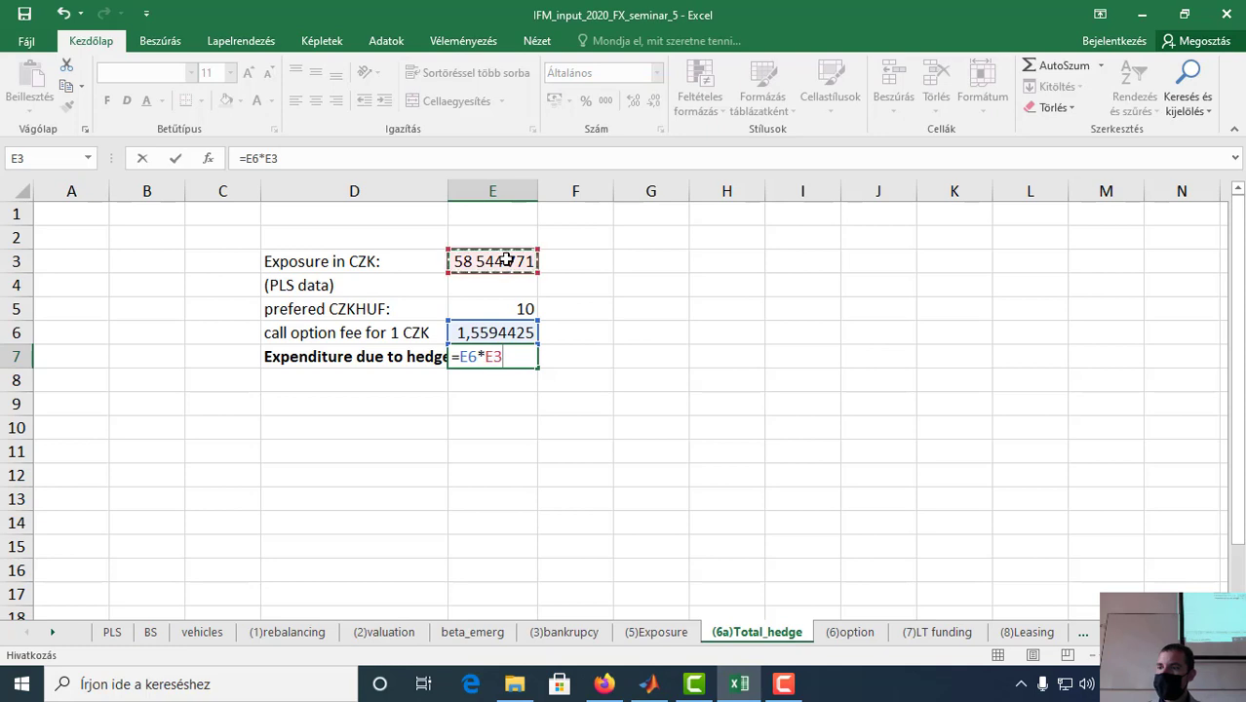
key(Return)
click(566, 360)
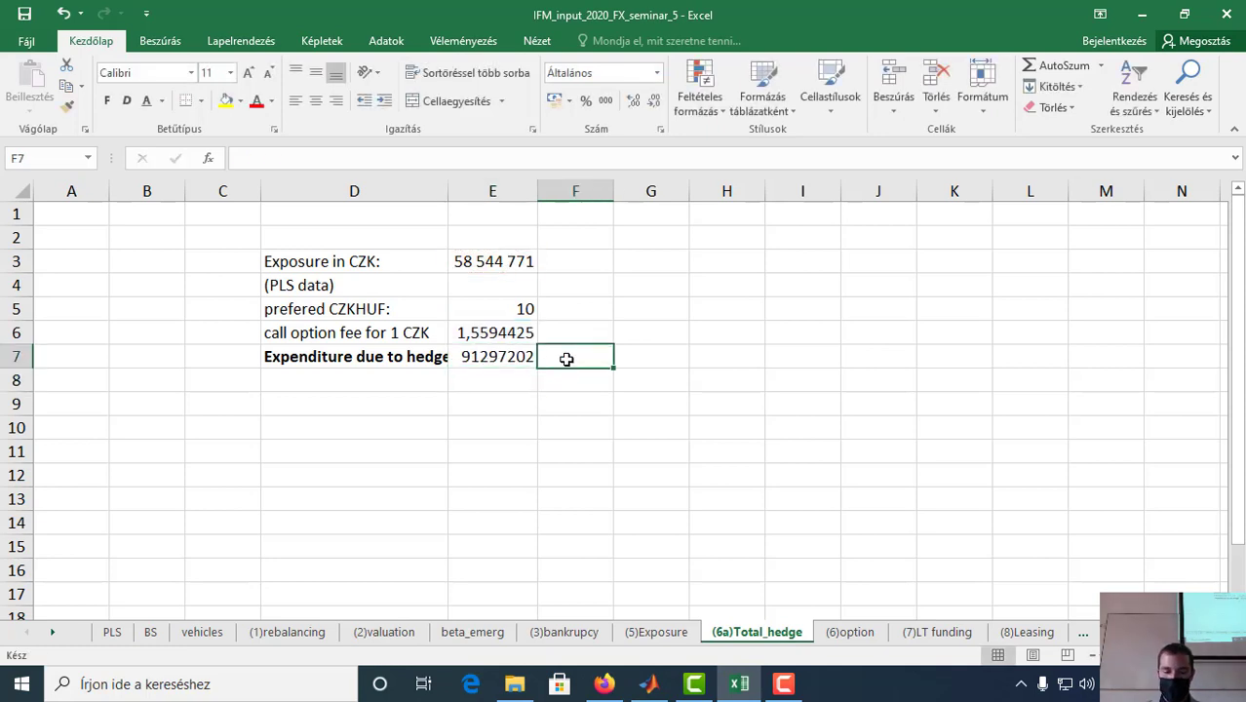
text(HUF)
Step: Format E7 with thousands separators and no decimals, and fit column D to the bold label
click(499, 358)
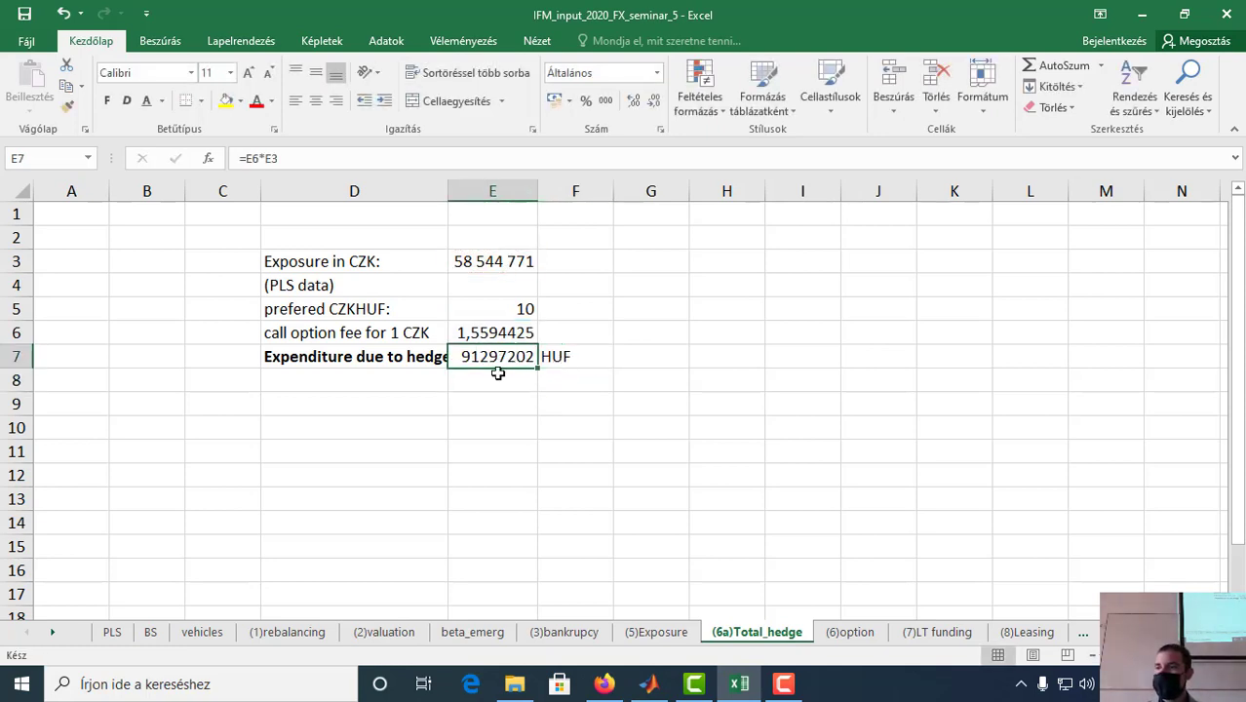
click(606, 102)
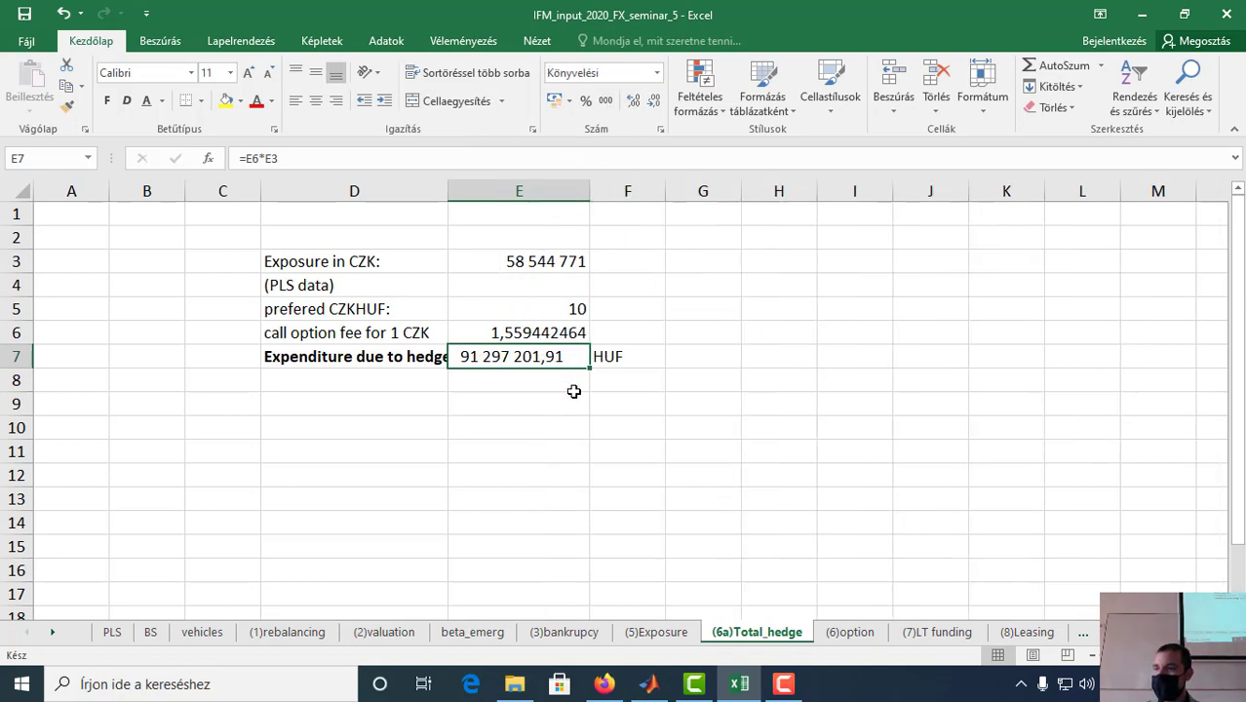
click(656, 101)
click(656, 102)
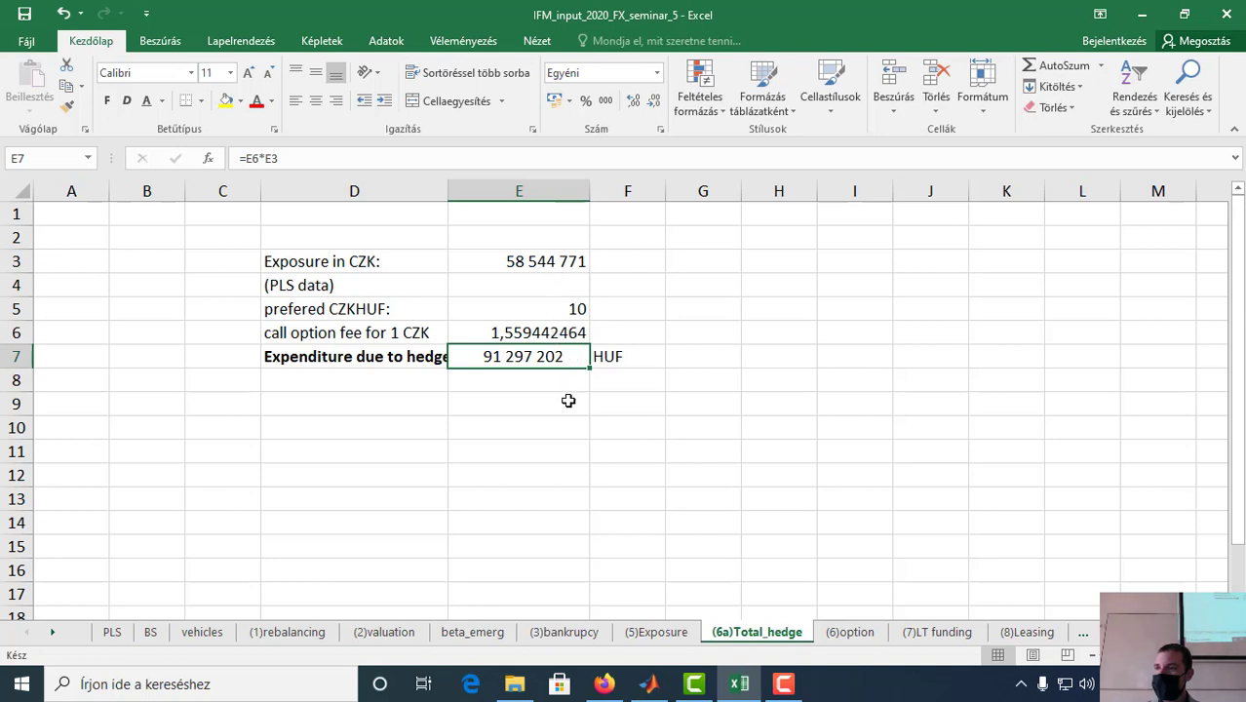
click(607, 261)
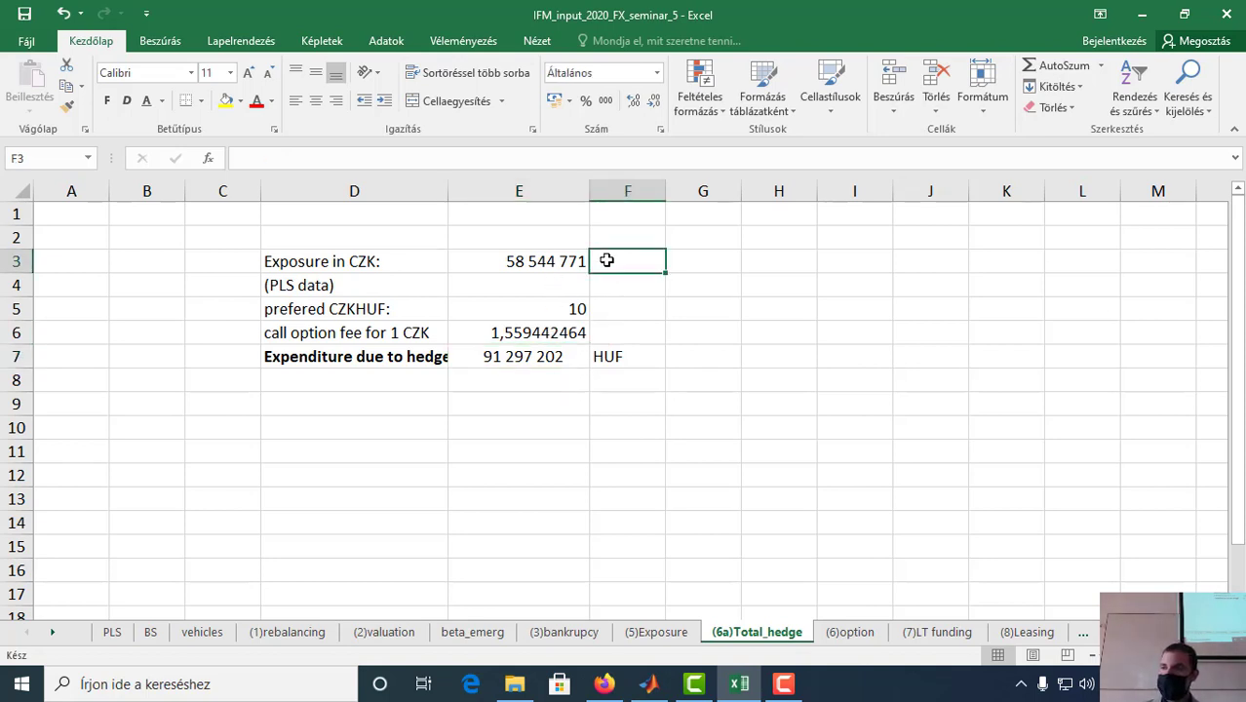
double_click(448, 190)
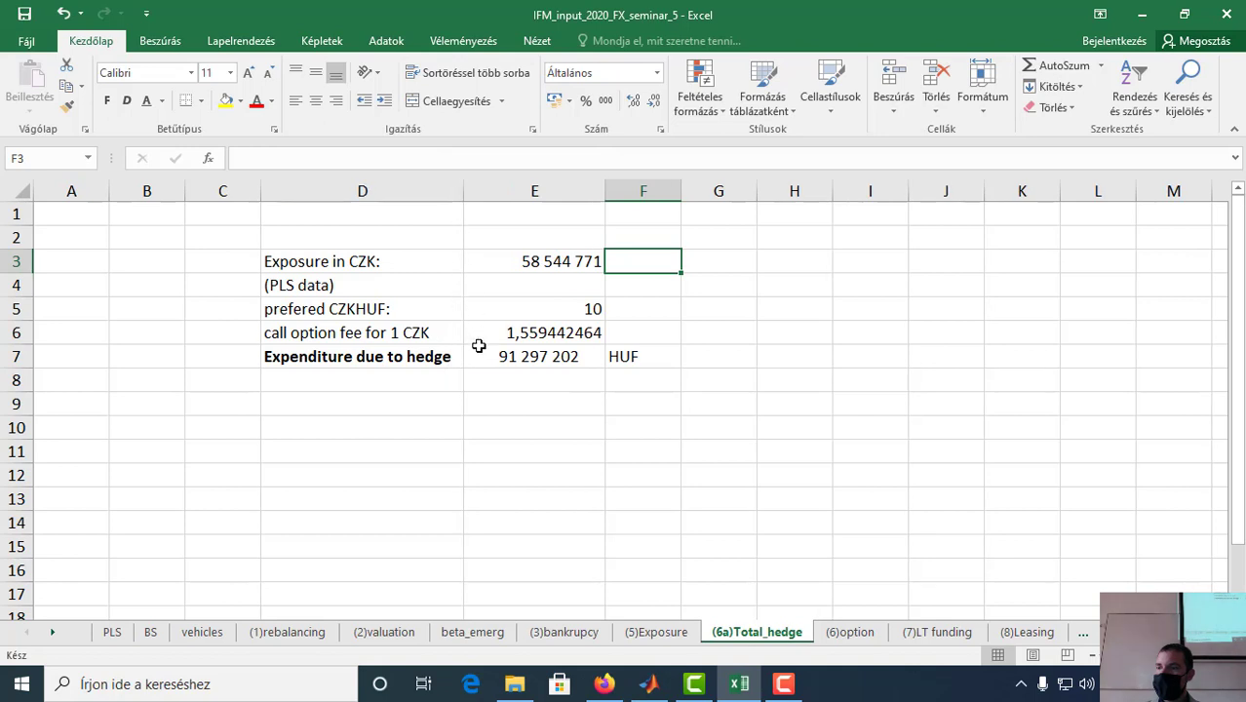
Step: Add a colon to the end of the "Expenditure due to hedge" label in D7
click(437, 357)
click(390, 158)
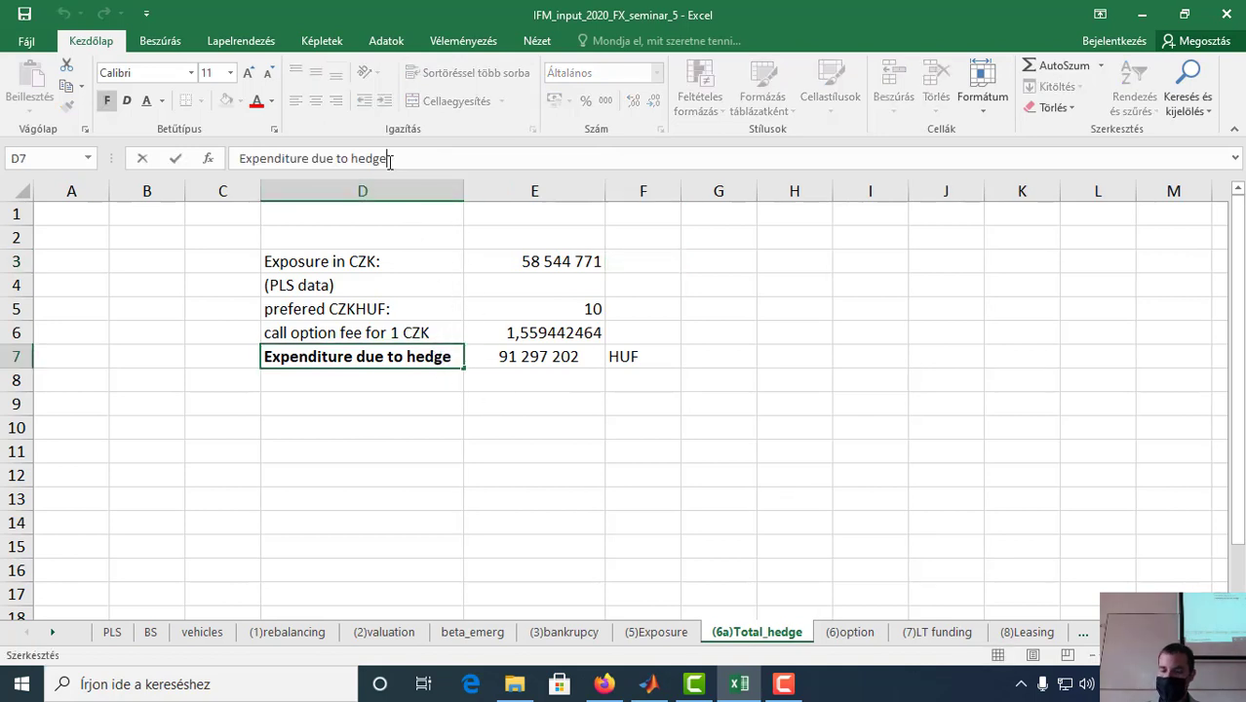
key(Return)
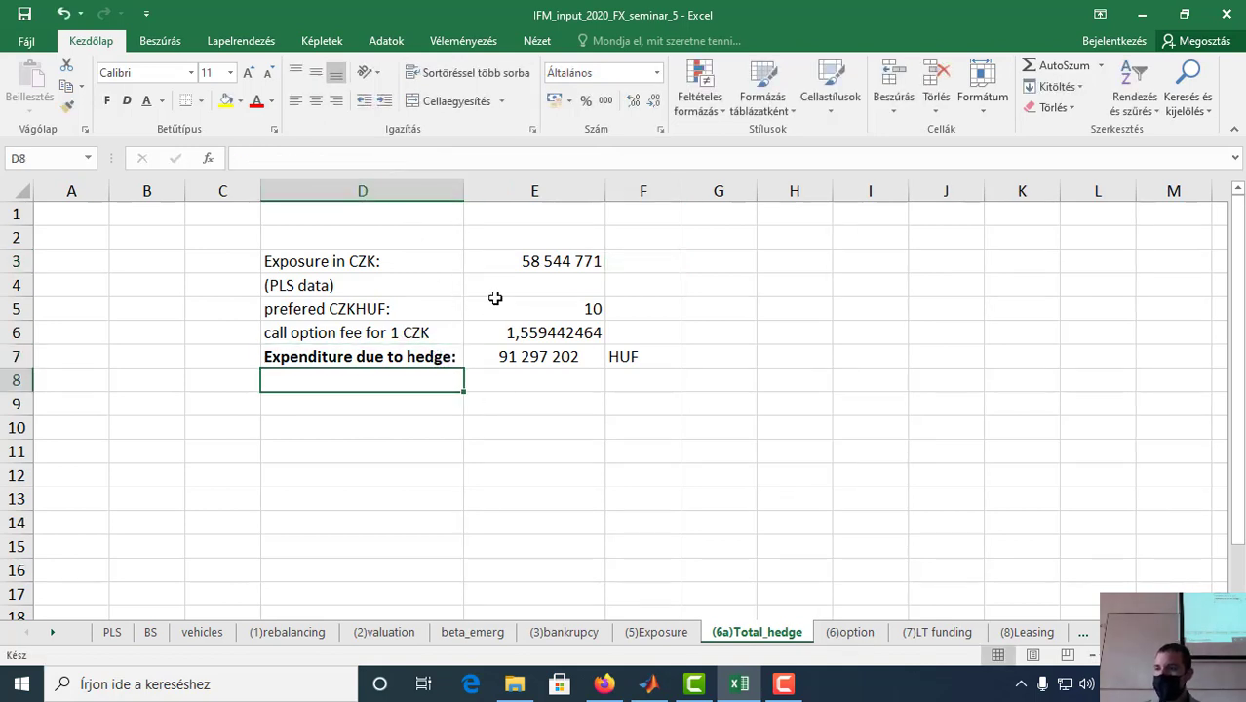
click(509, 358)
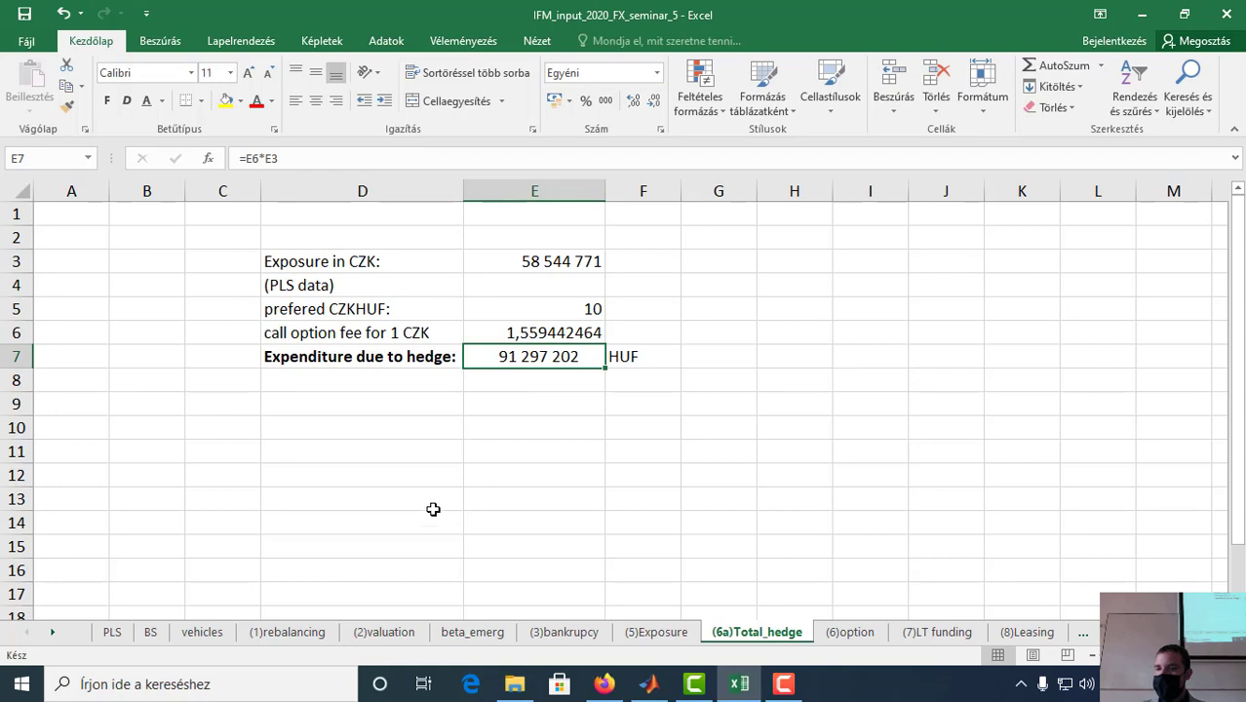
Step: Set the 2020 CZKHUF exchange rate in K6 of the PLS sheet to 11,4
click(112, 632)
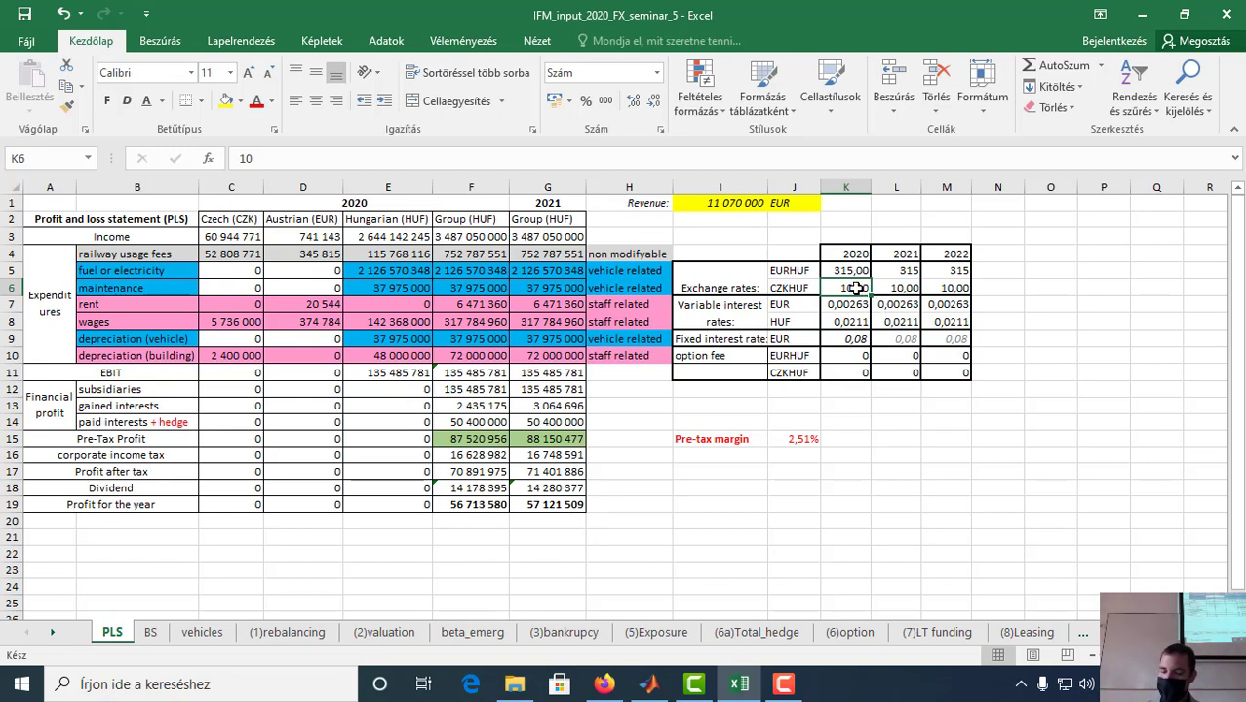
text(11,4)
key(Return)
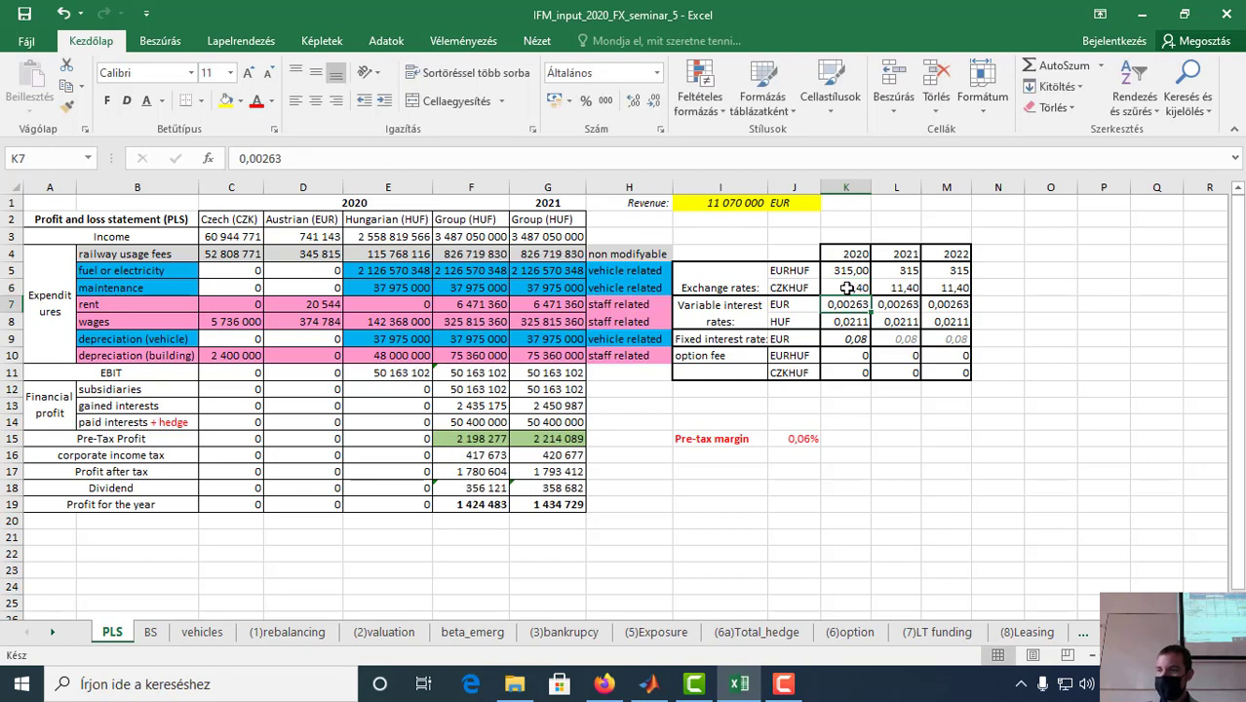
Step: Restore the 2020 CZKHUF exchange rate in K6 to 10
click(847, 287)
text(1)
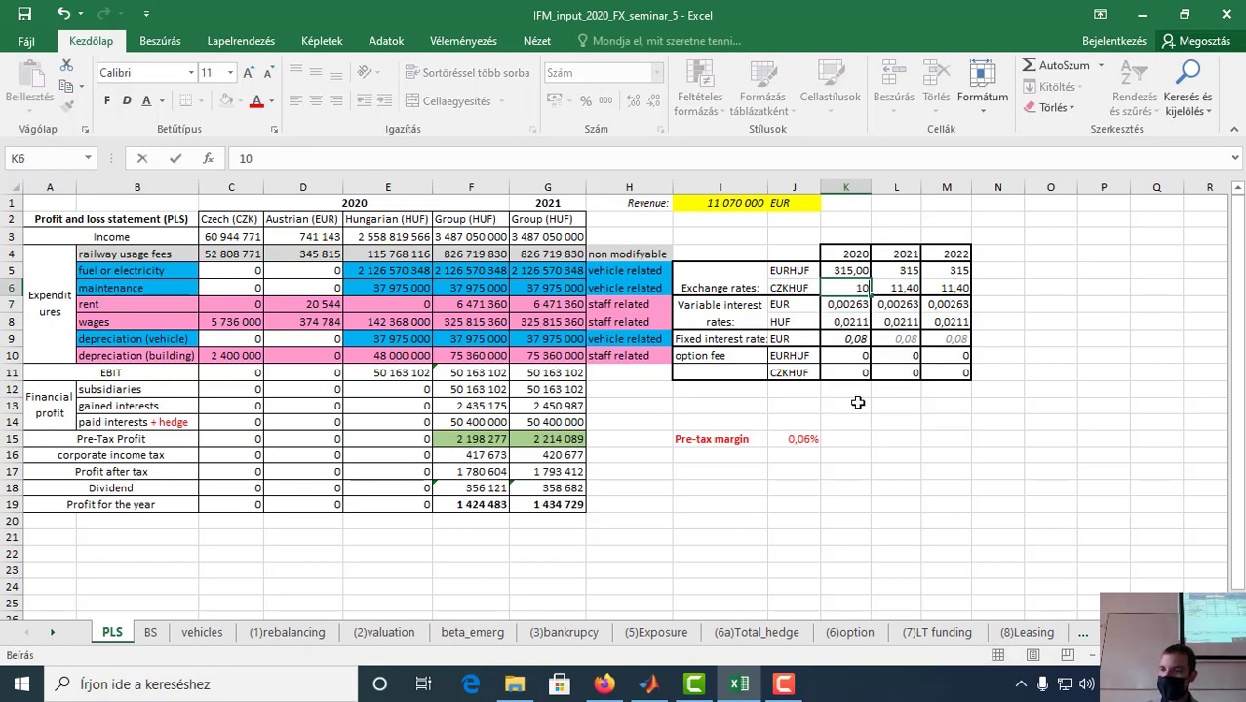
text(0)
key(Return)
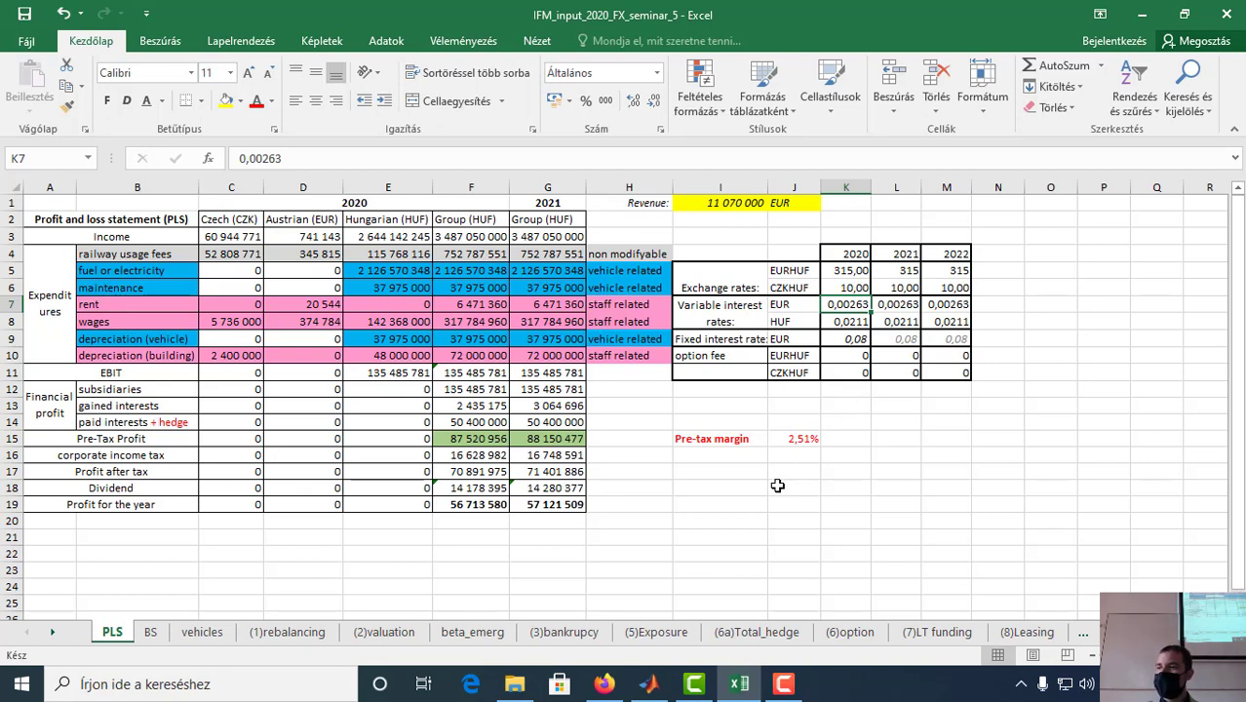
Step: Link the 2020 CZKHUF option fee in K11 to the hedge expenditure with ='(6a)Total_hedge'!E7
click(847, 357)
click(848, 375)
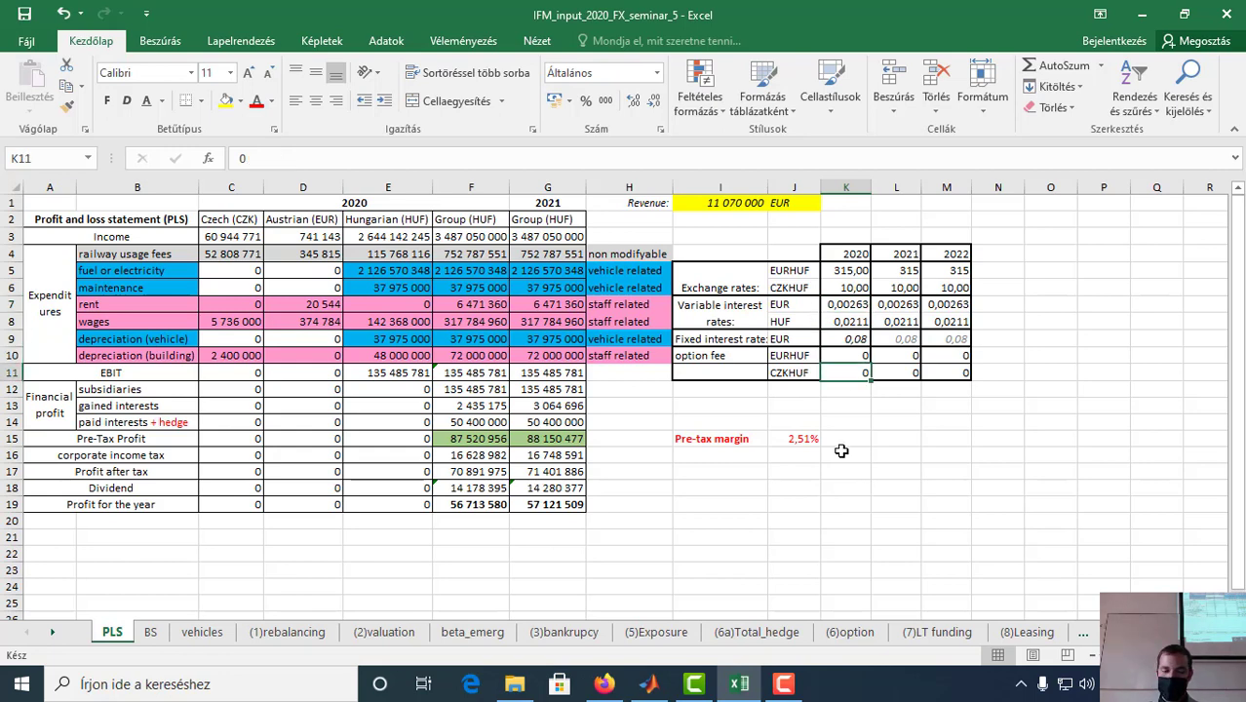
text(=)
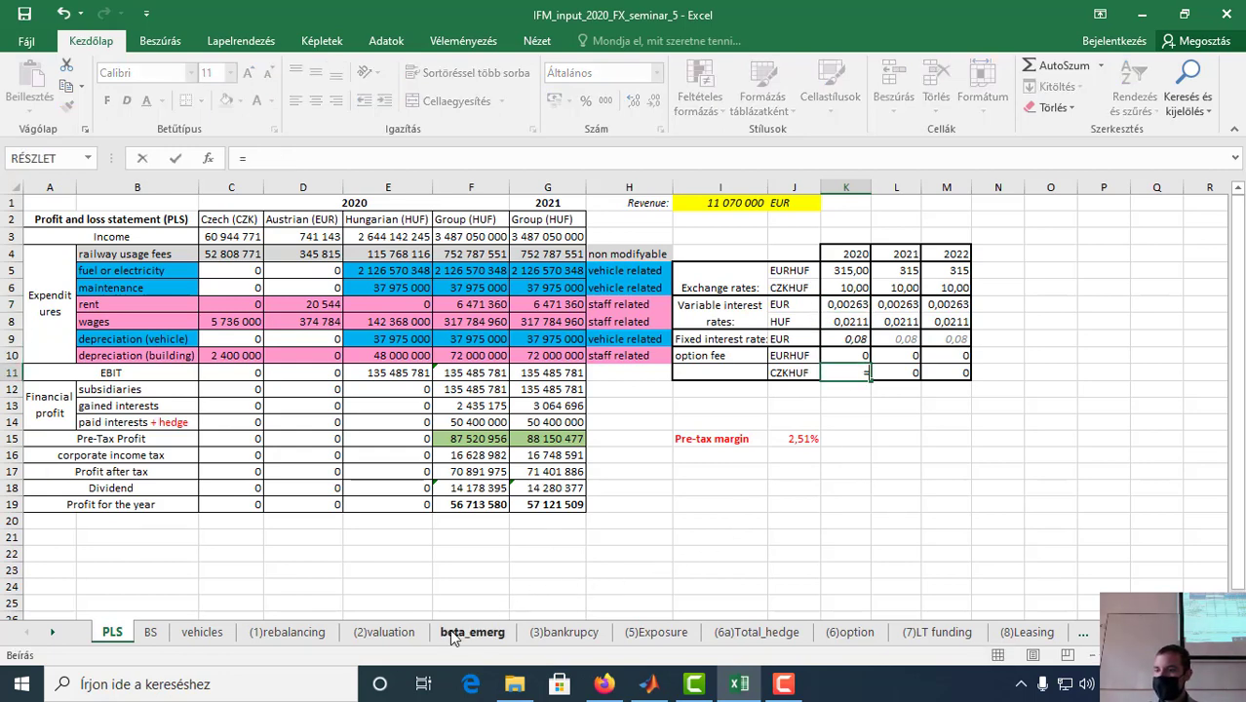
click(756, 632)
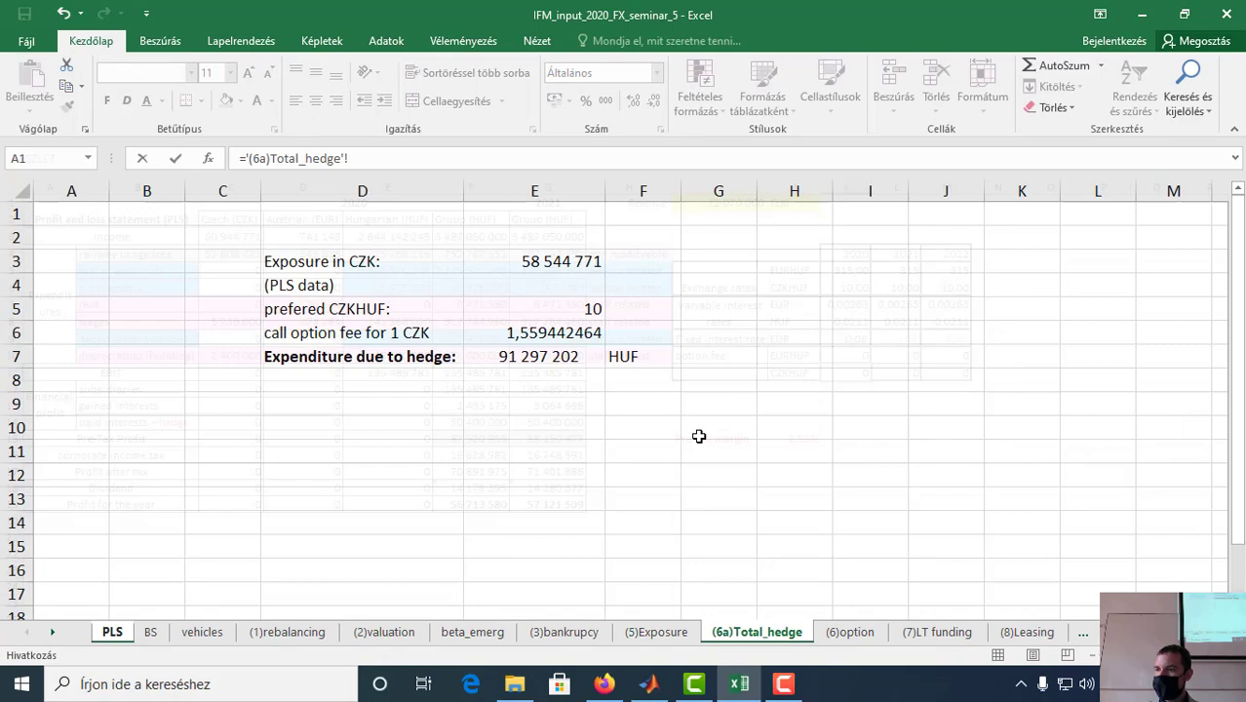
click(538, 357)
key(Return)
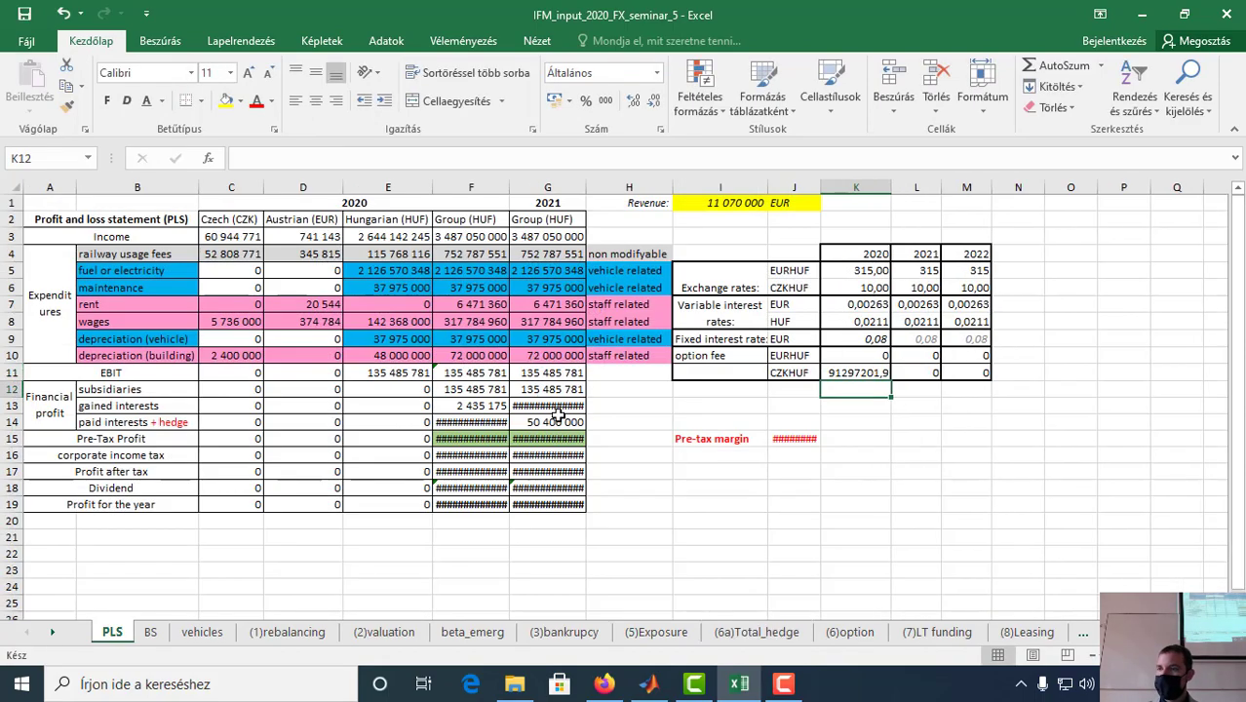
Step: Try fitting column G to its contents, and undo both that fit and the hedge link in K11
double_click(587, 187)
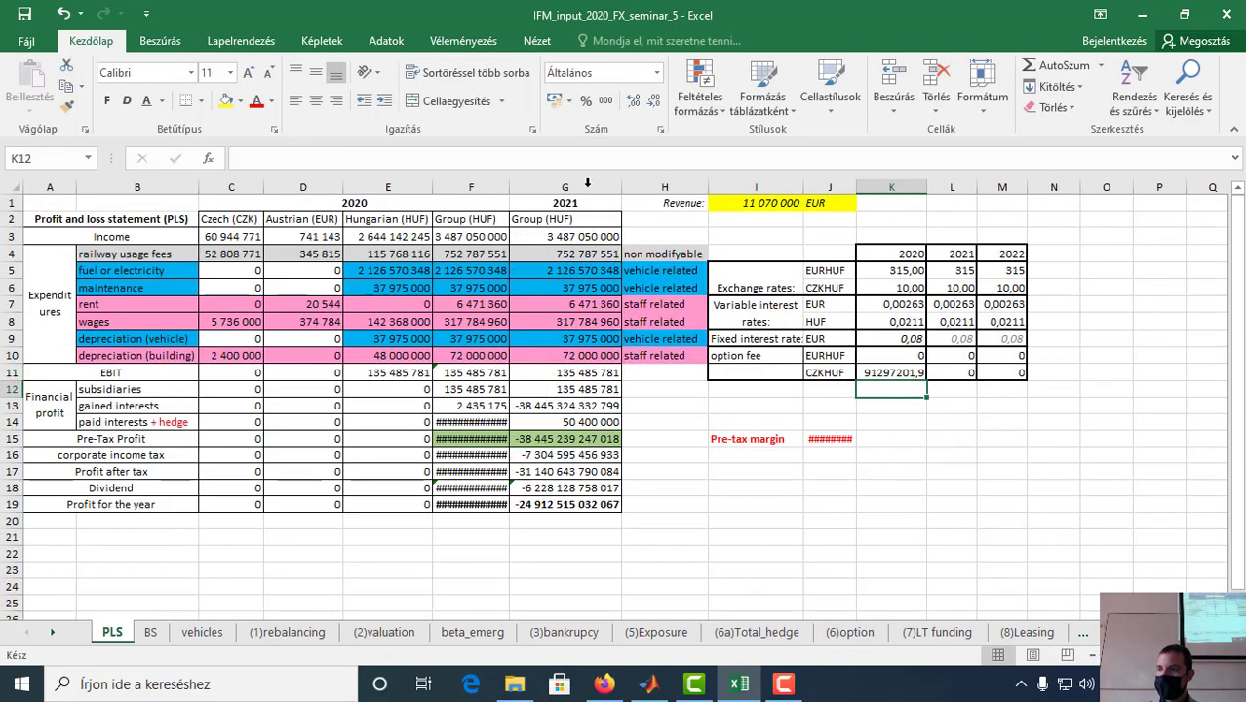
key(ctrl+z)
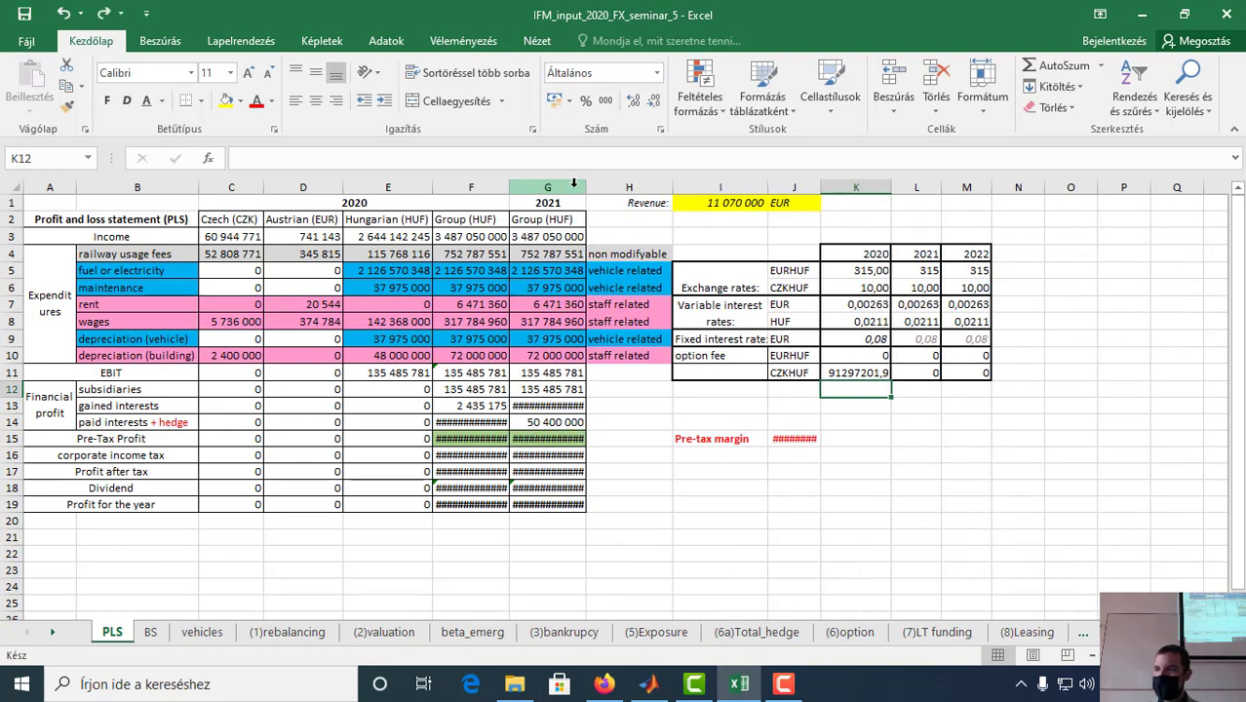
click(840, 378)
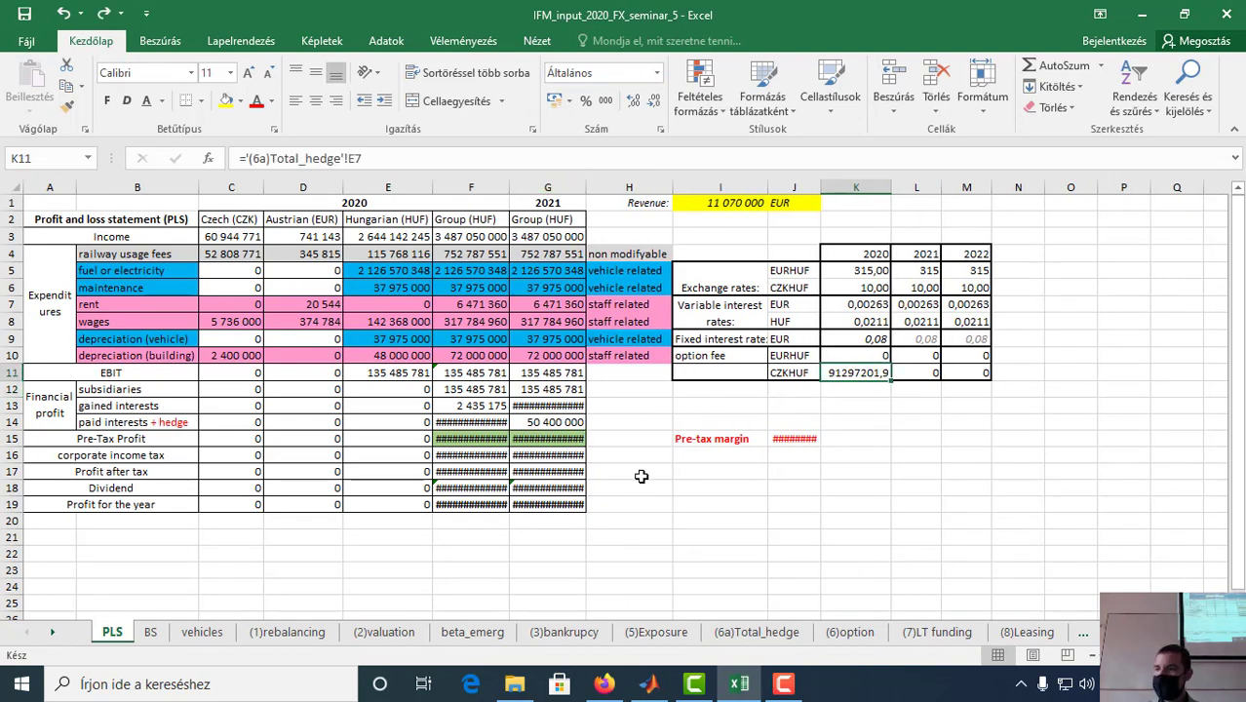
click(62, 13)
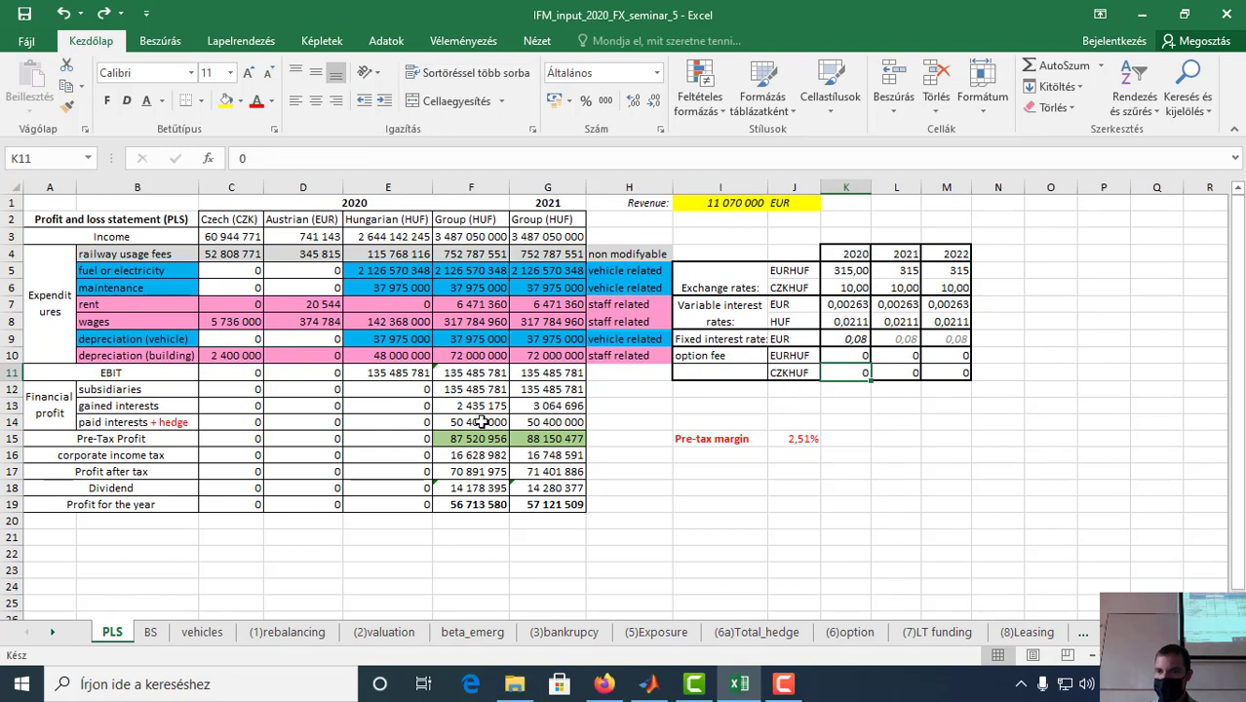
Step: Append +'(6a)Total_hedge'!E7 to the 2020 group paid interests and hedge formula in F14 of the PLS sheet
click(478, 421)
click(729, 157)
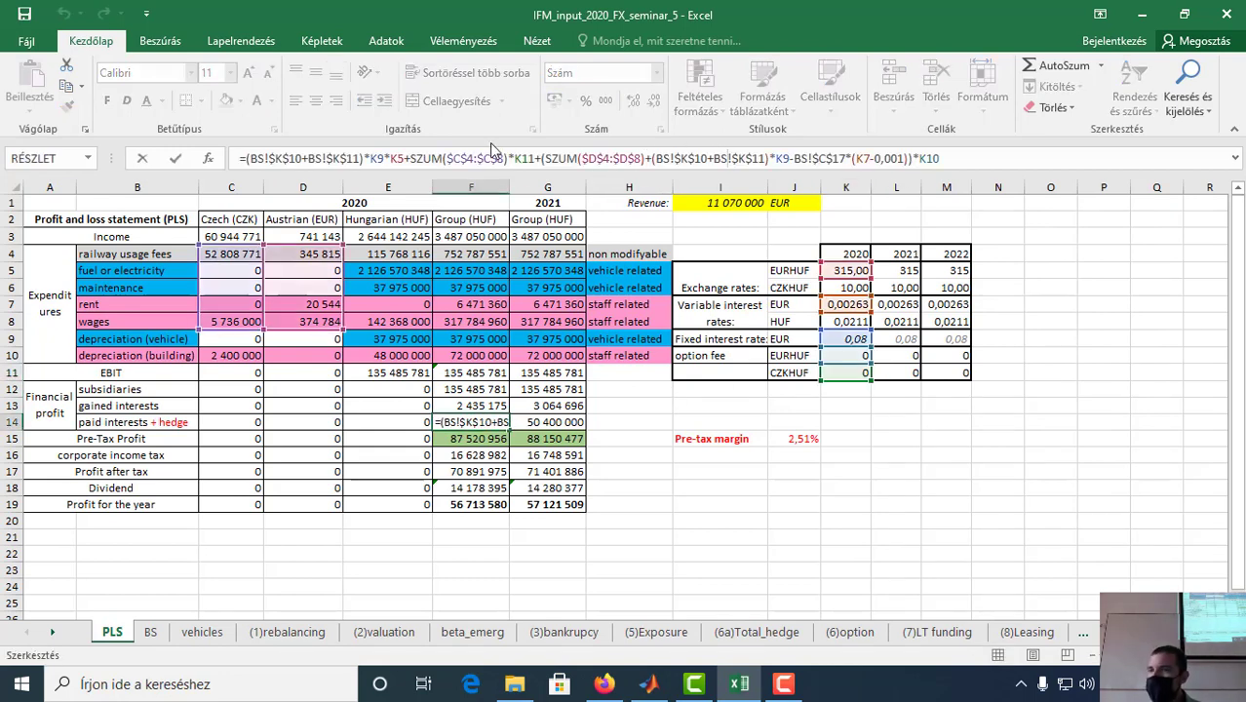
click(948, 161)
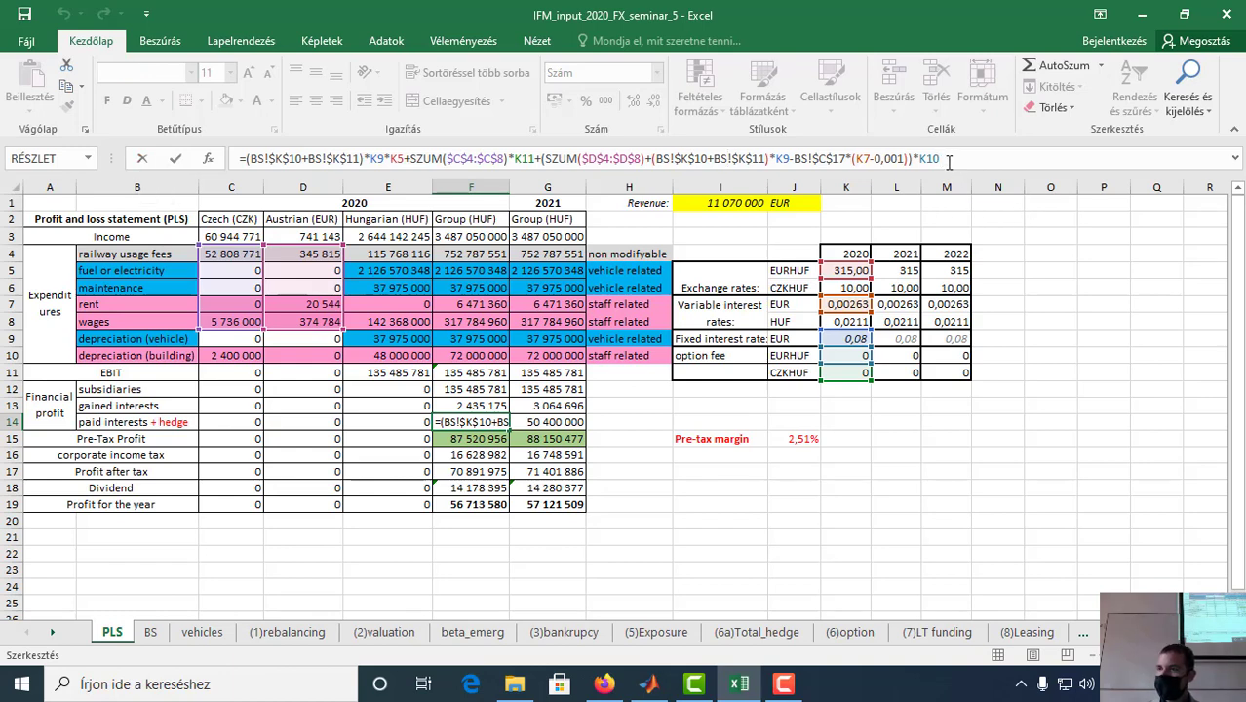
text(+)
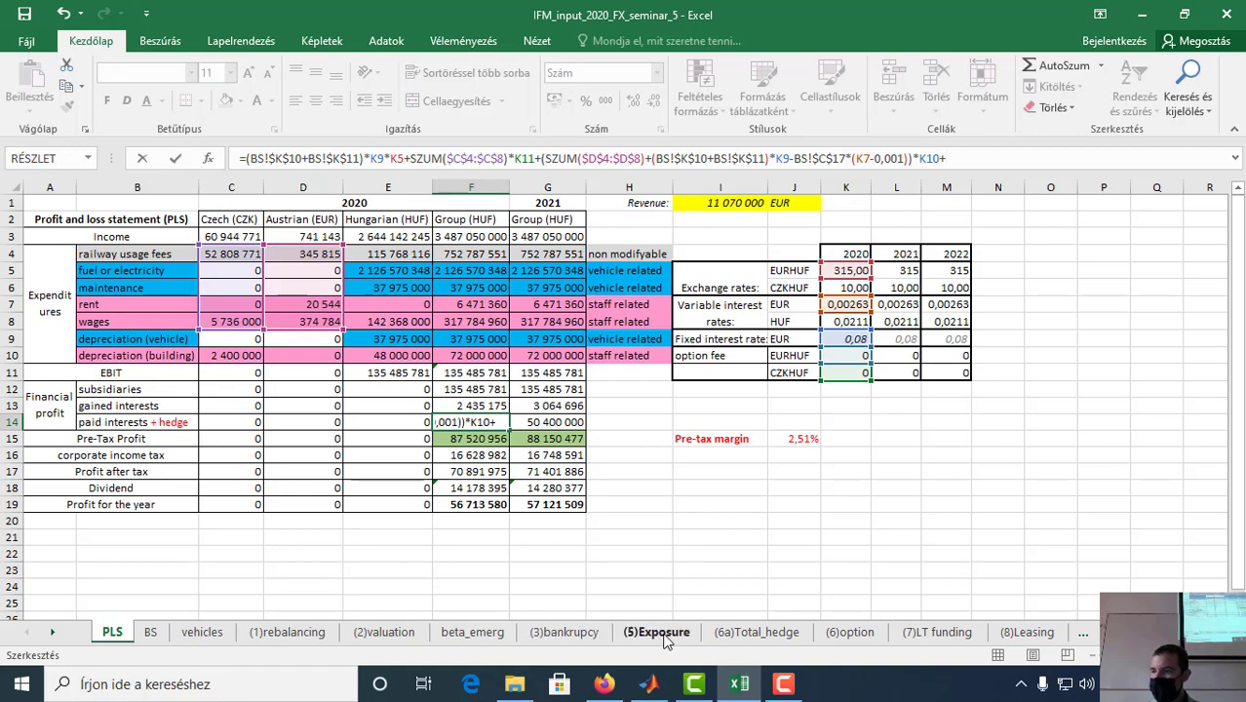
click(780, 632)
click(534, 356)
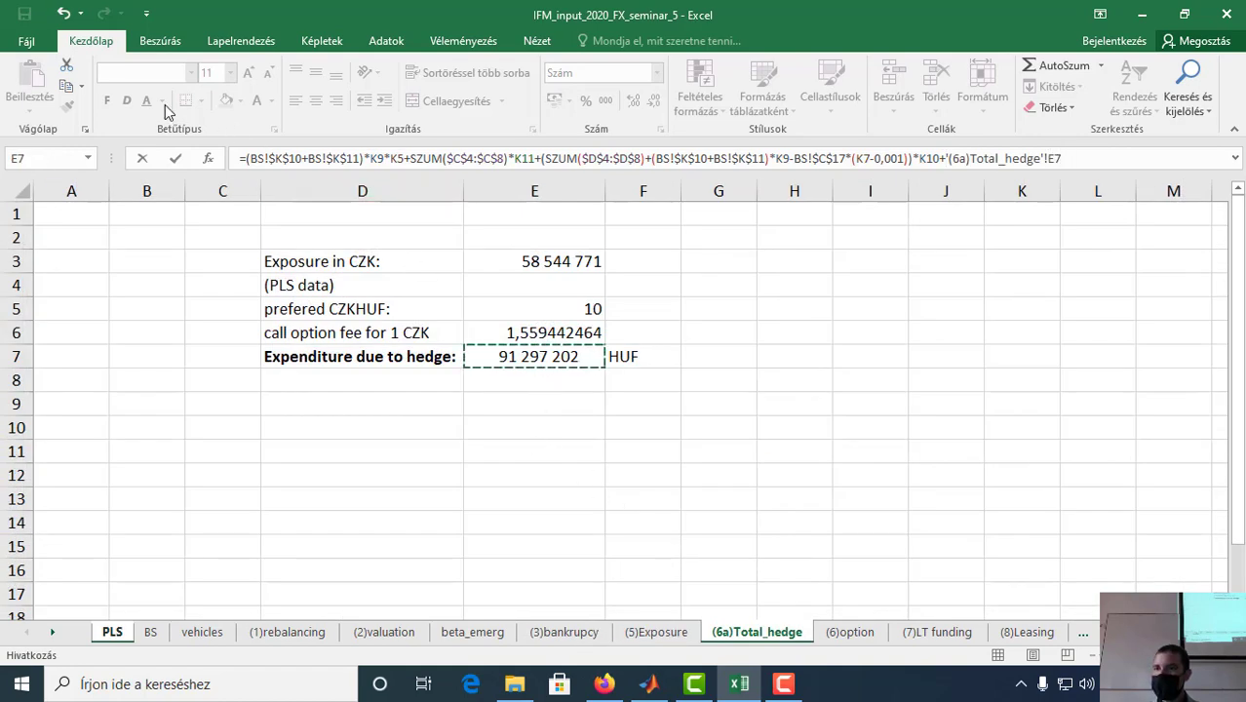
click(175, 158)
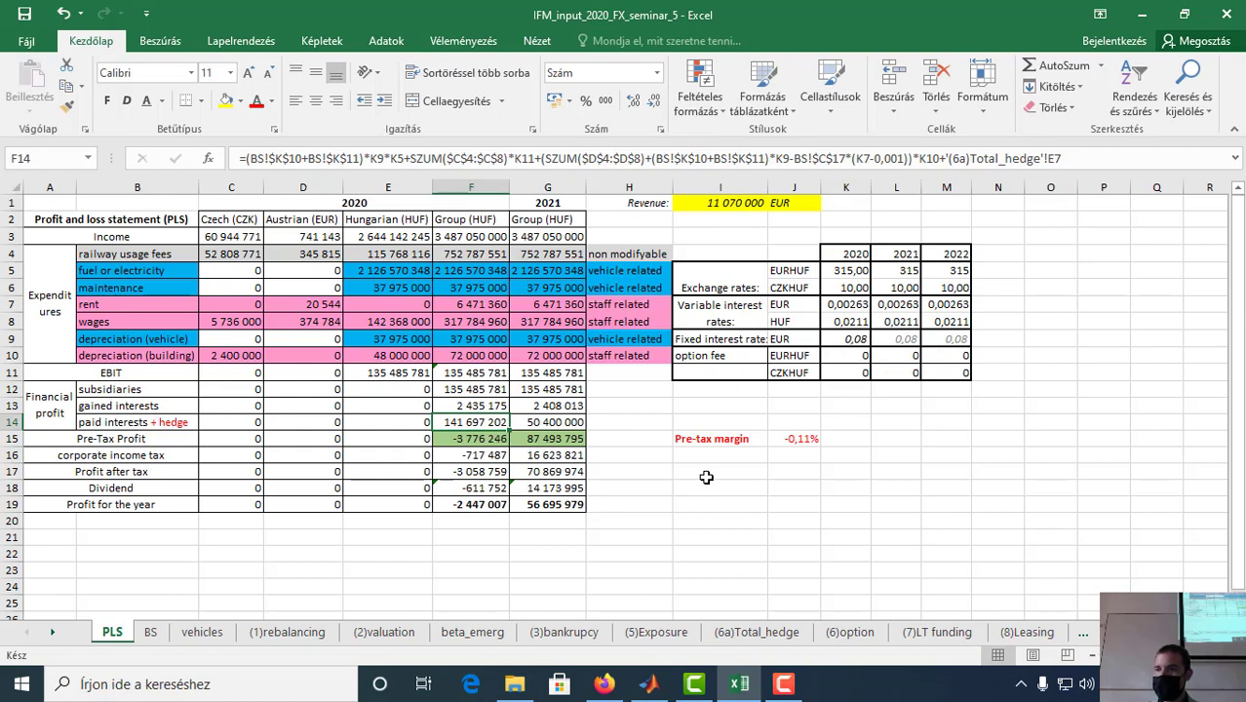
click(476, 507)
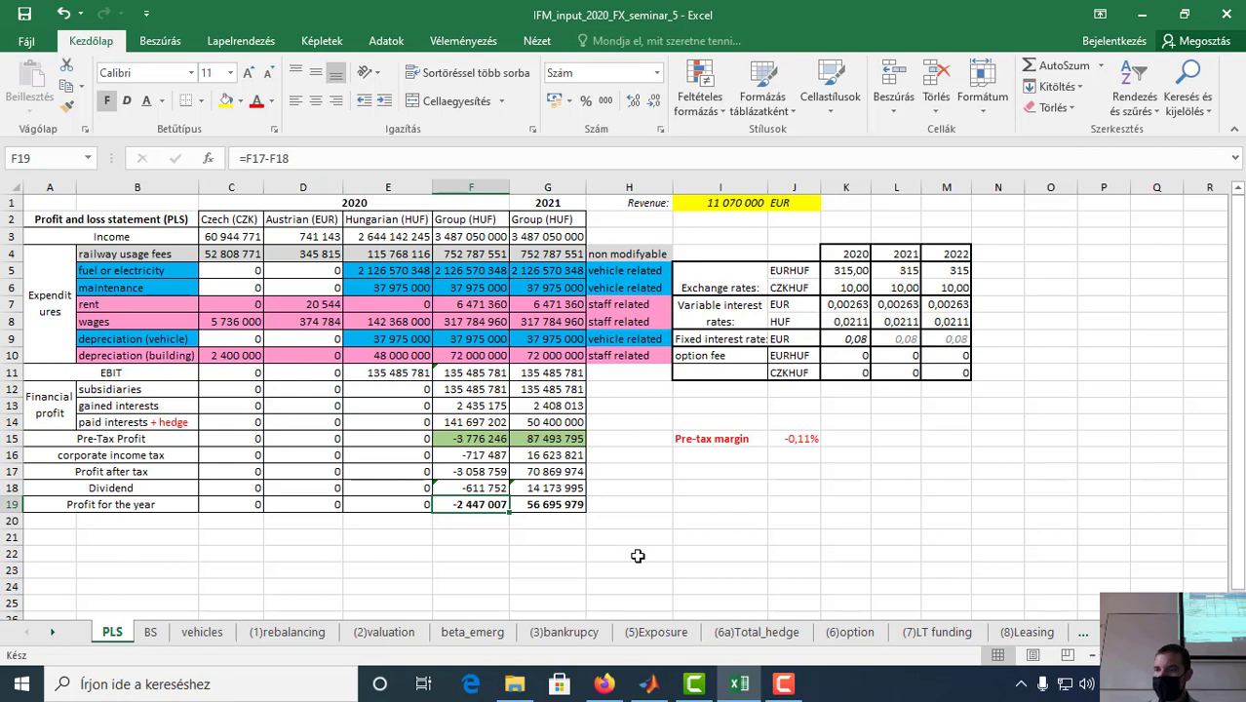
Step: Set the Czech wages in C8 to 0 and check the 2020 group profit for the year in F19
click(469, 422)
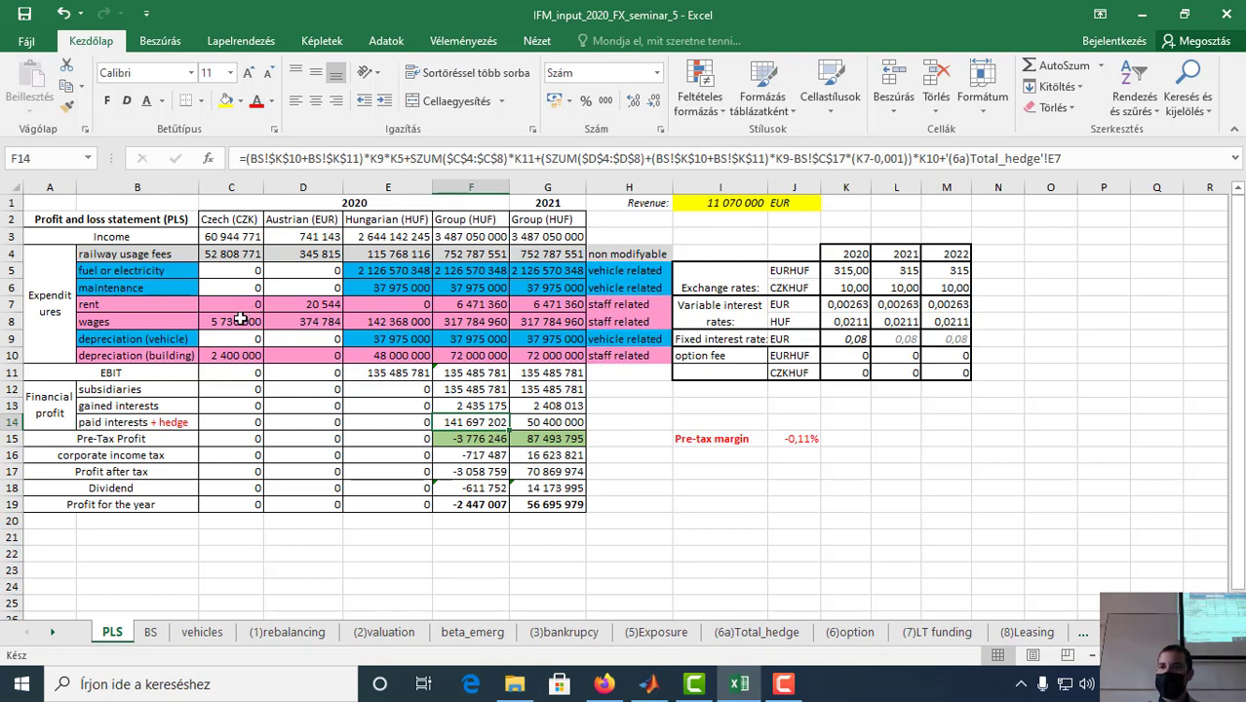
click(240, 323)
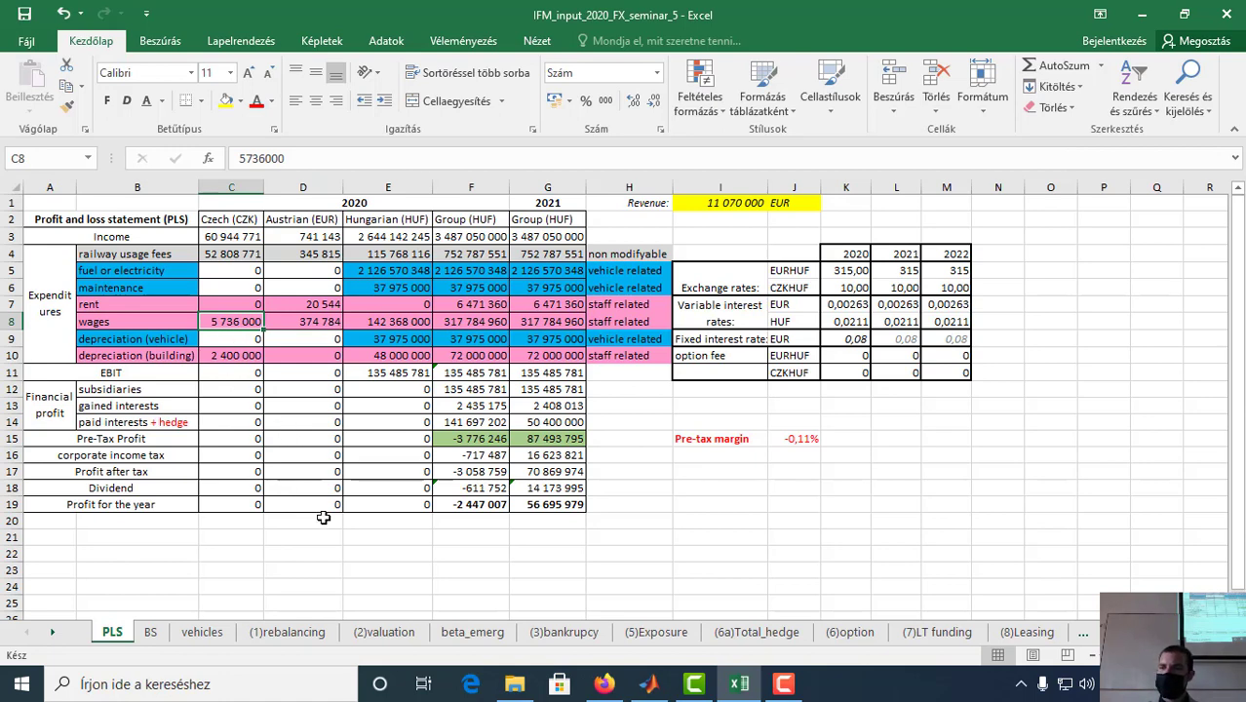
text(0)
click(344, 566)
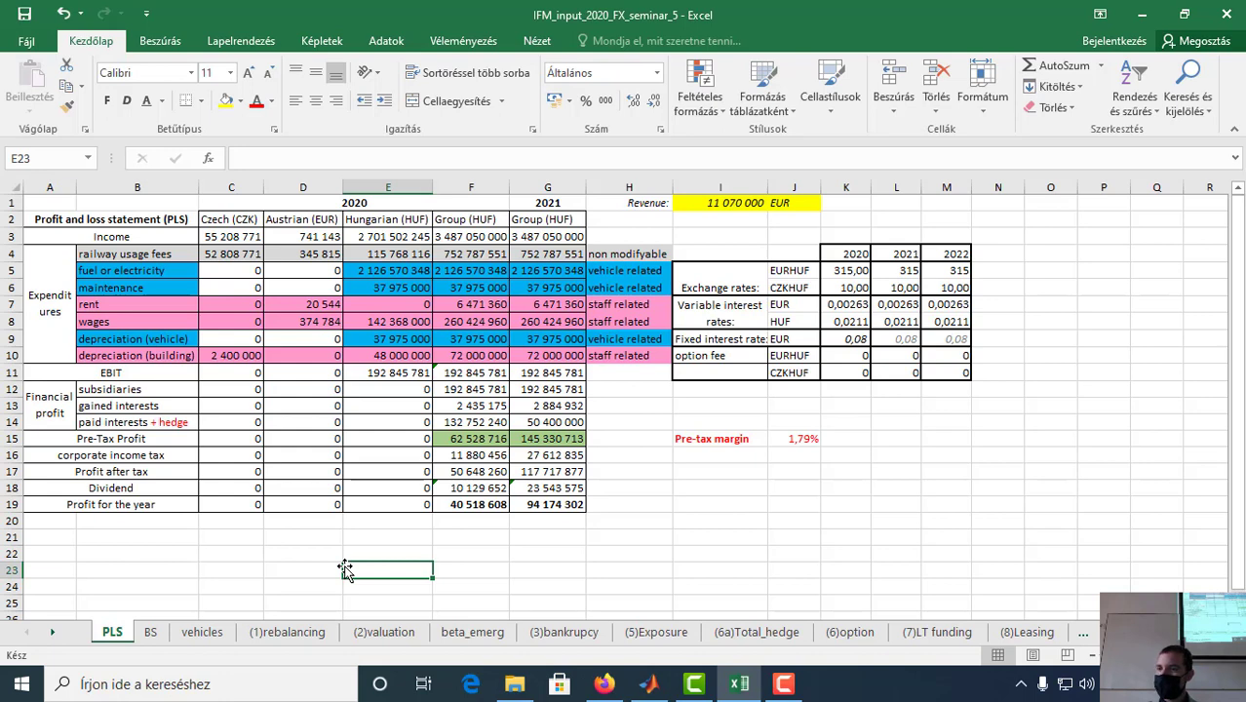
click(462, 504)
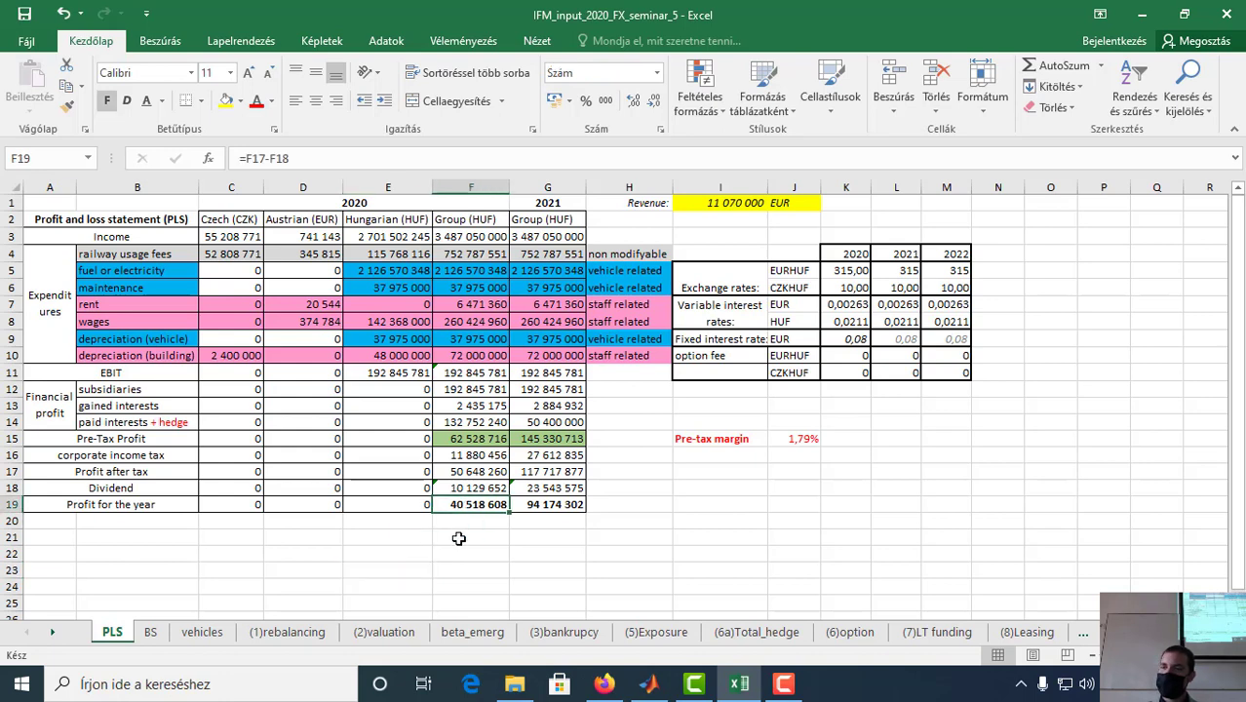
Step: Undo the change to the Czech wages in C8
click(62, 13)
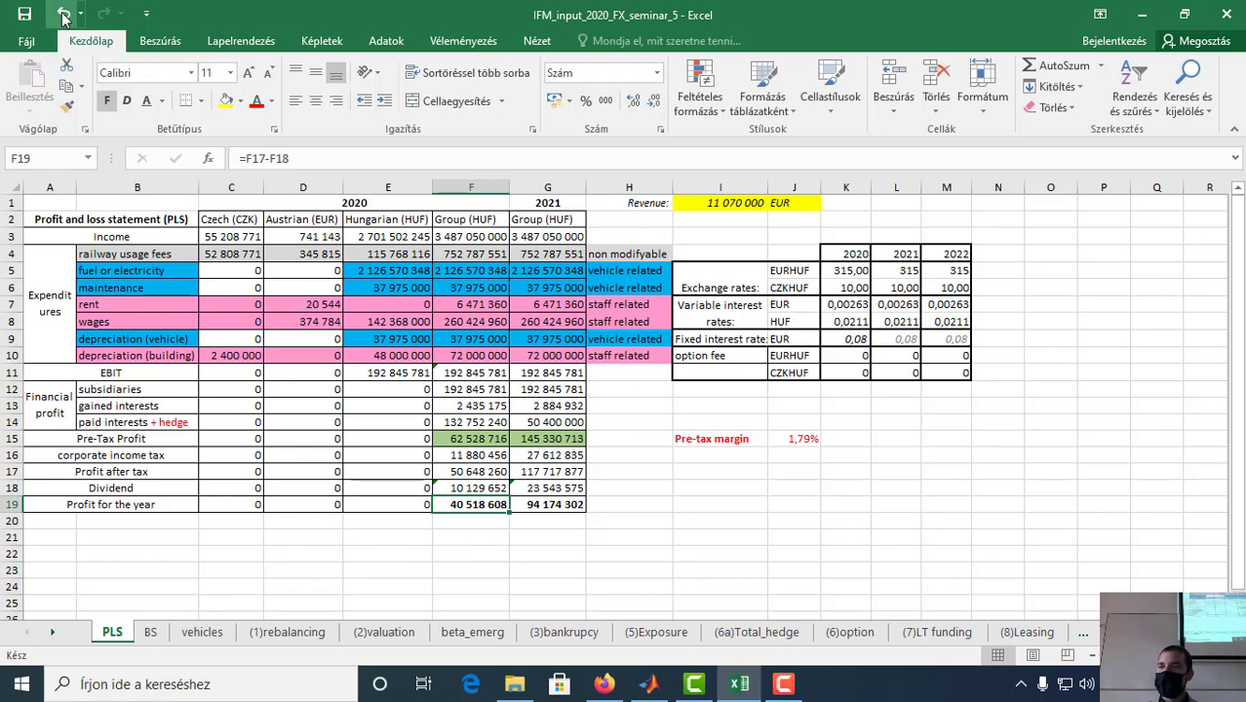
click(460, 524)
click(473, 551)
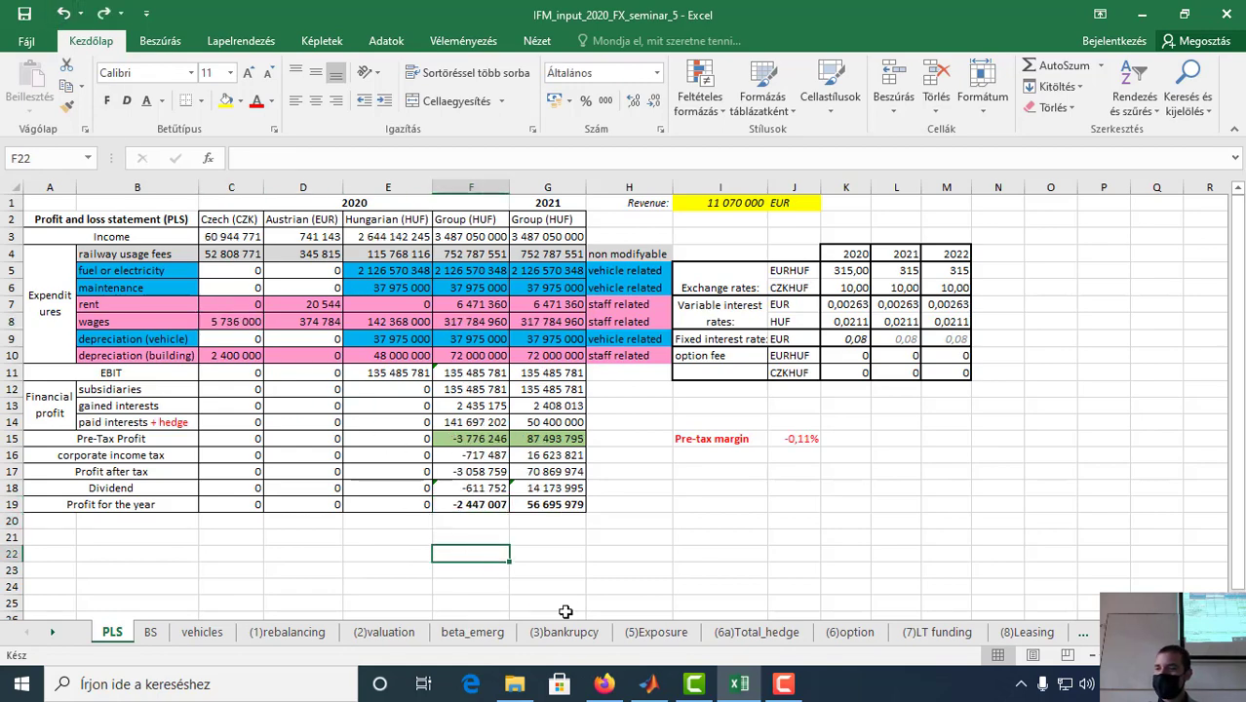
Step: Enter the heading "Annual:" in D2 of the (6a)Total_hedge sheet, above the exposure label
click(756, 632)
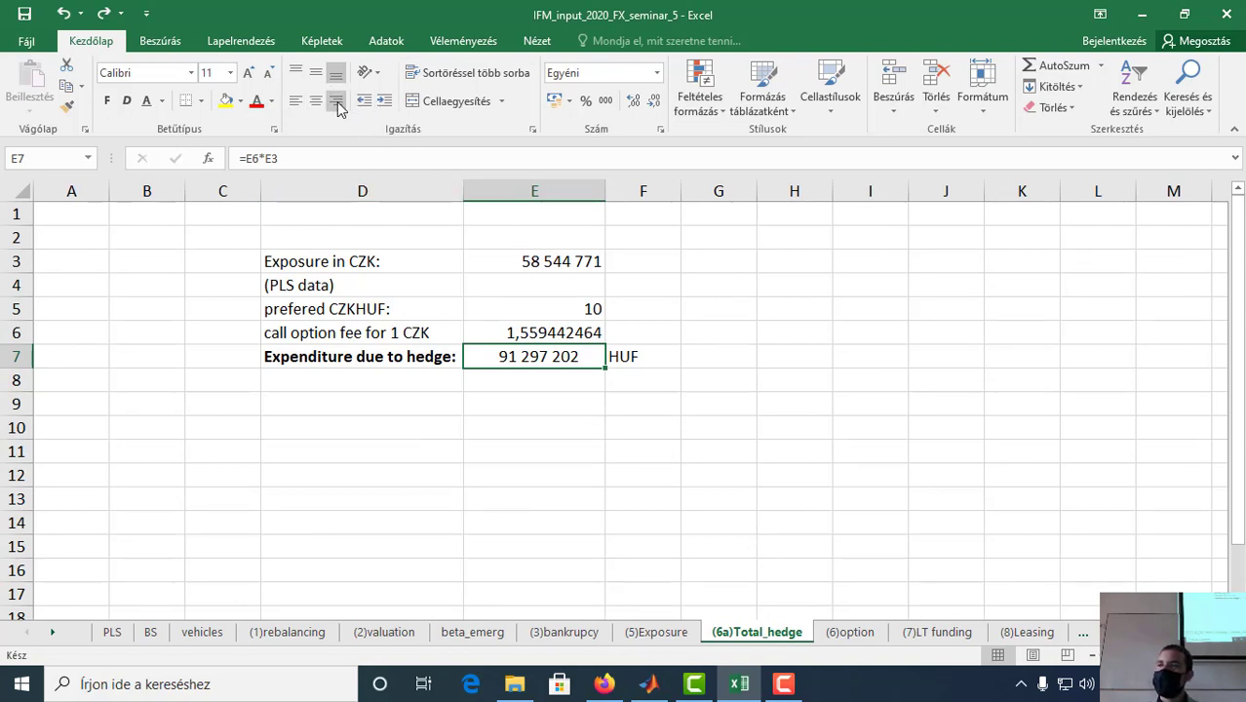
click(553, 415)
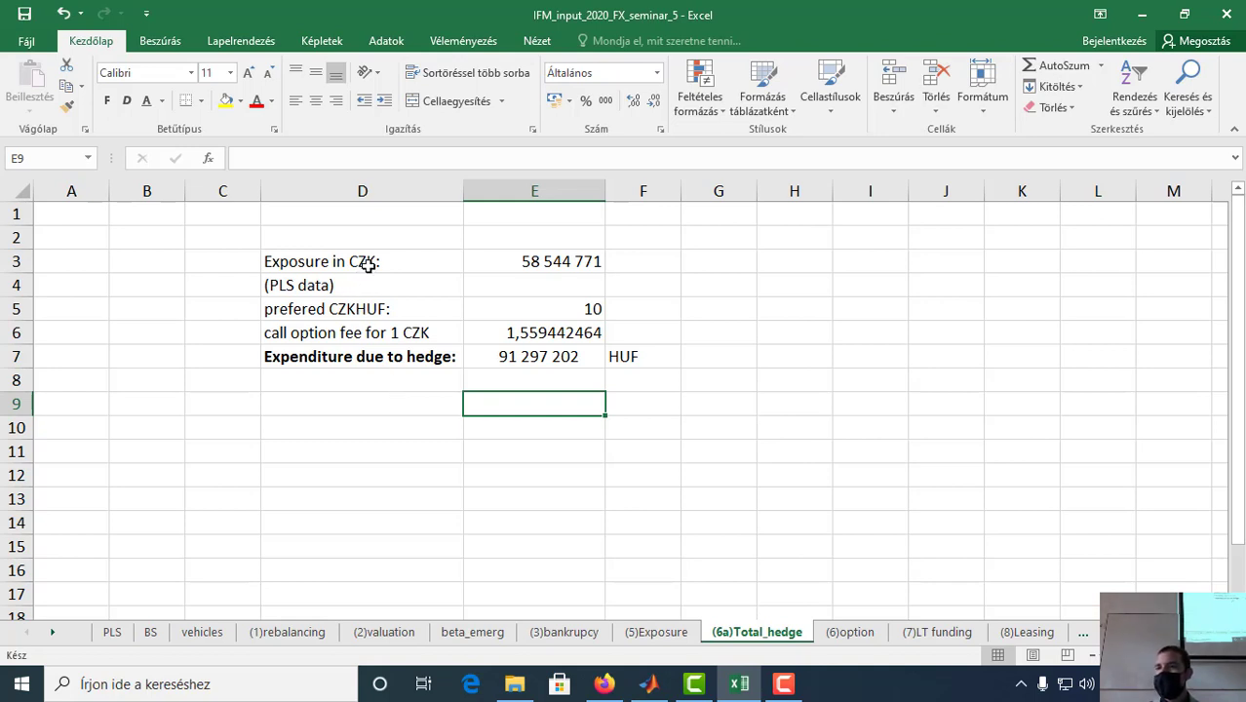
click(353, 237)
text(A)
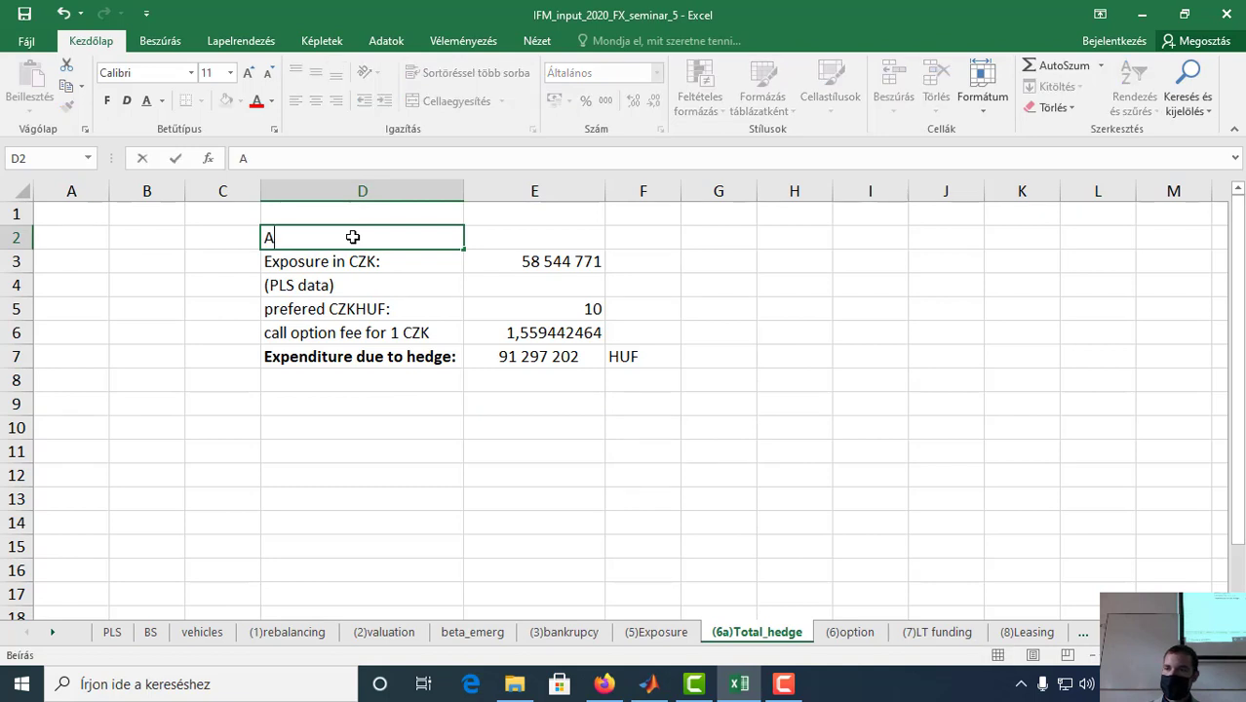
text(nnual)
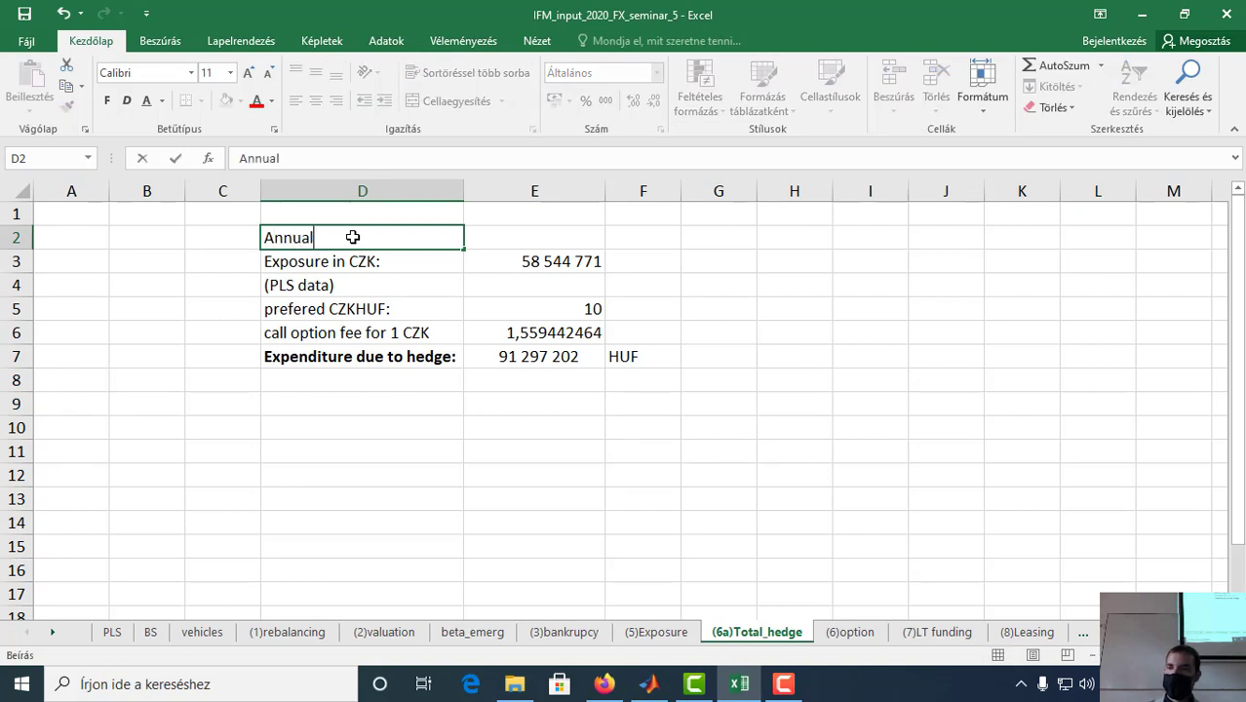
text(:)
click(222, 237)
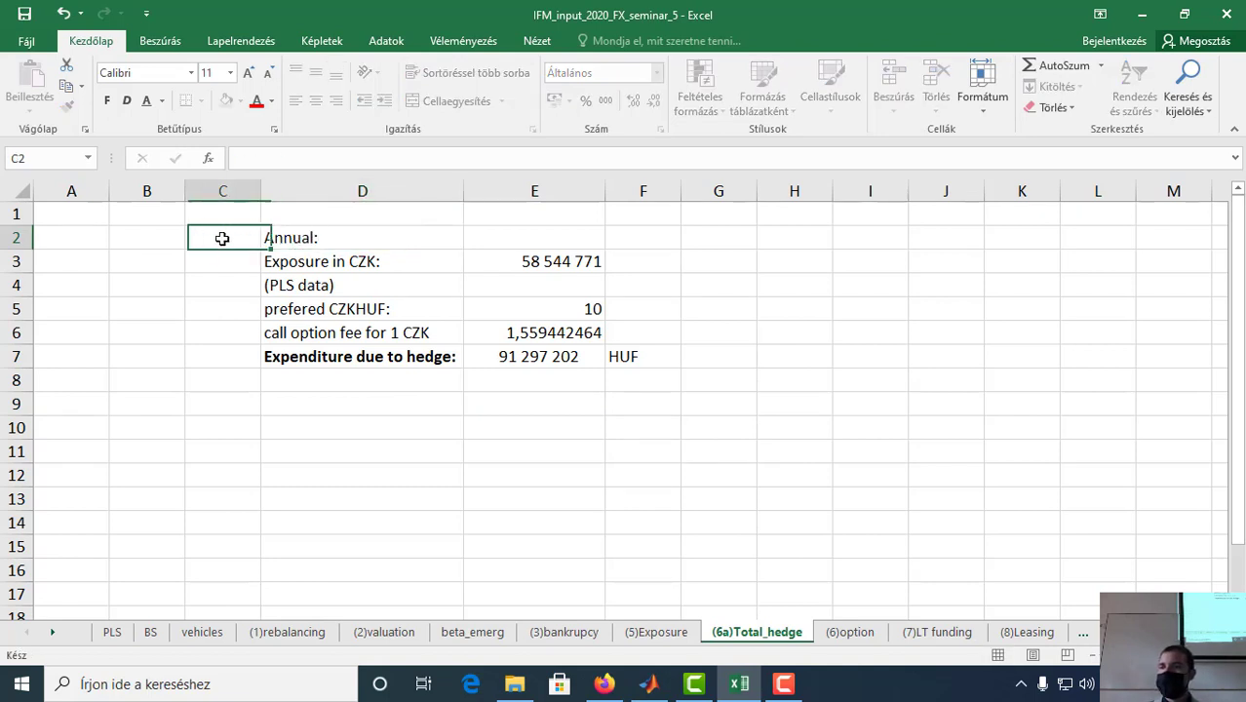
Step: Make the "Annual:" heading in D2 bold and fill its cell with yellow
click(363, 239)
click(107, 101)
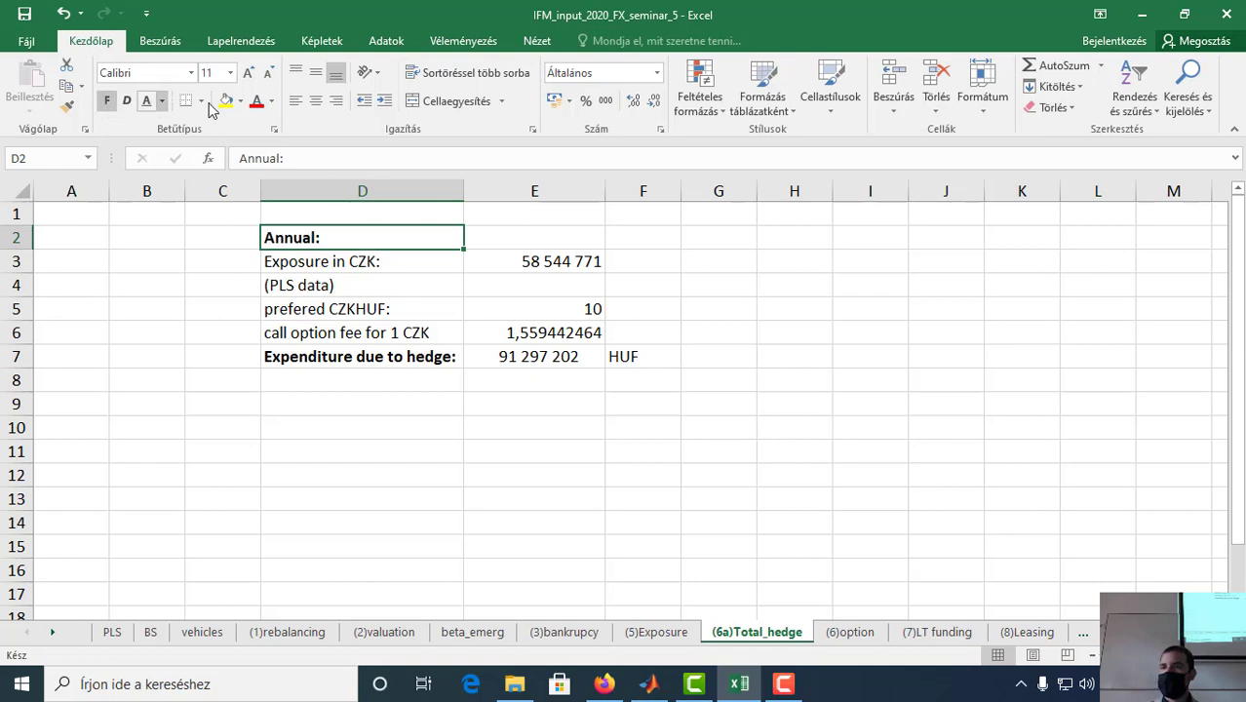
click(226, 101)
click(358, 407)
Step: Fill the hedge expenditure in E7 and its HUF unit in F7 with yellow
click(538, 357)
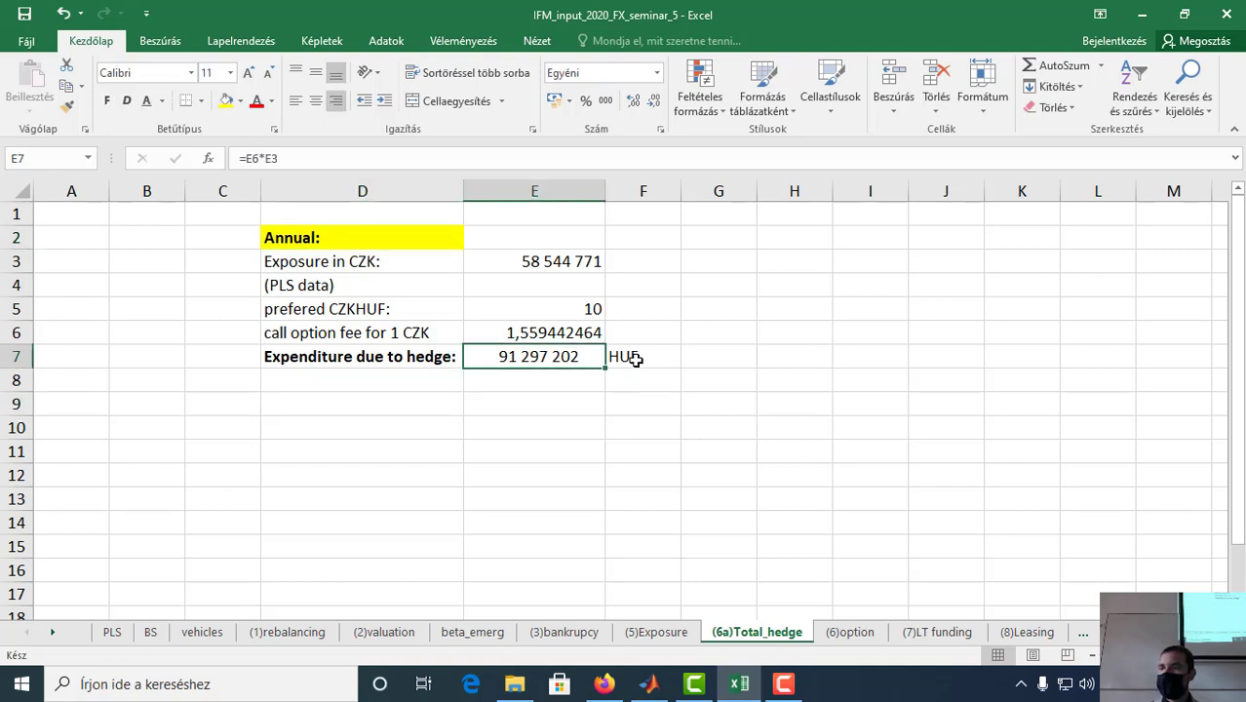
ctrl+click(635, 353)
click(226, 100)
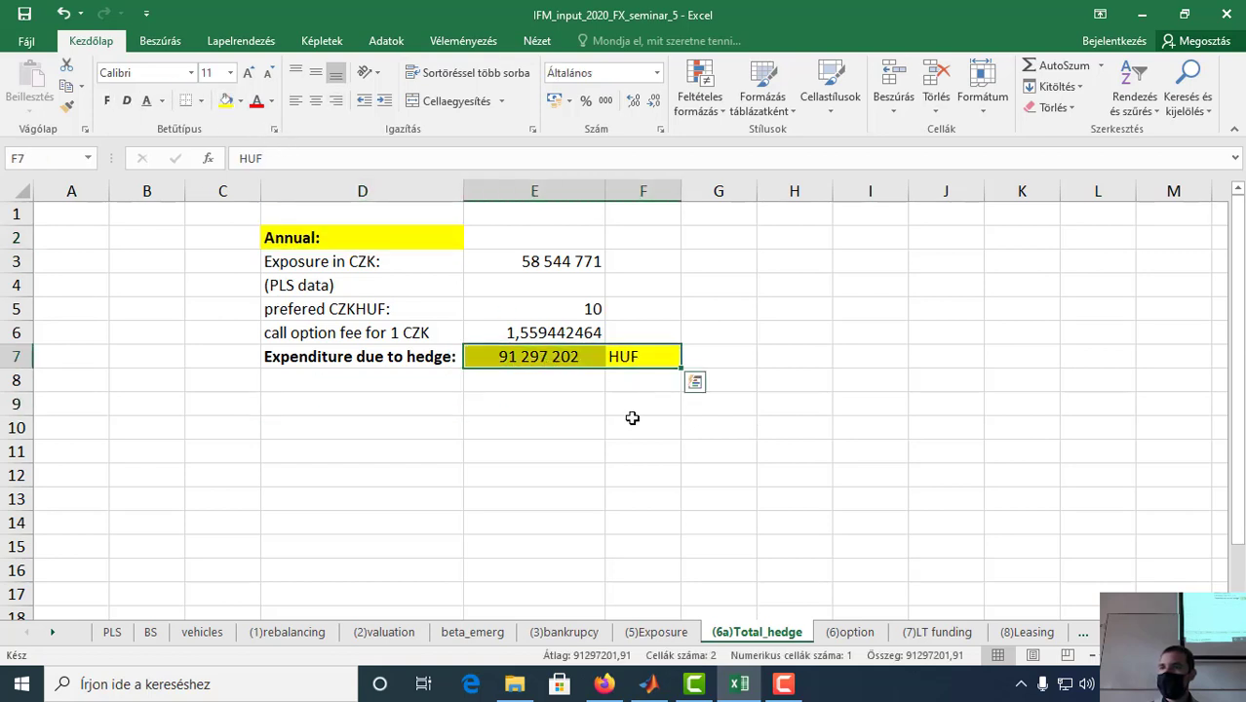
Step: Enter the heading "Monthly basis:" in G2 of the (6a)Total_hedge sheet and widen column G
click(734, 282)
click(717, 235)
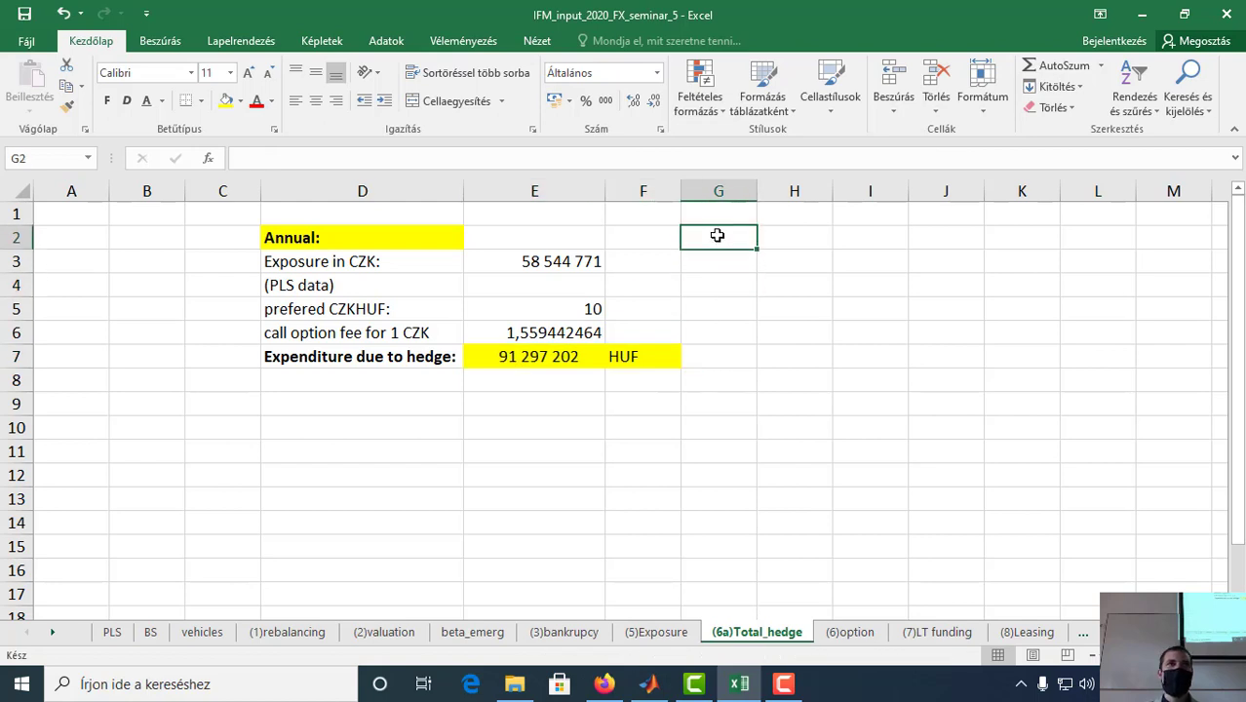
drag(757, 193, 859, 193)
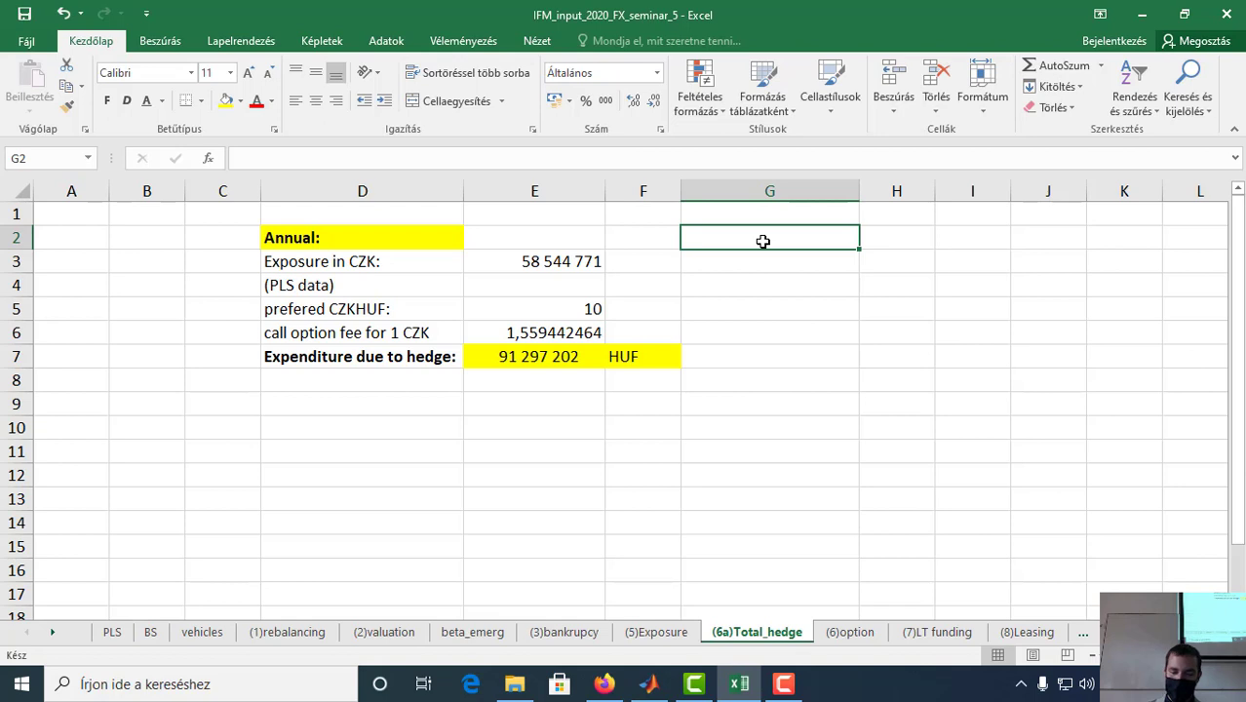
text(Monthly)
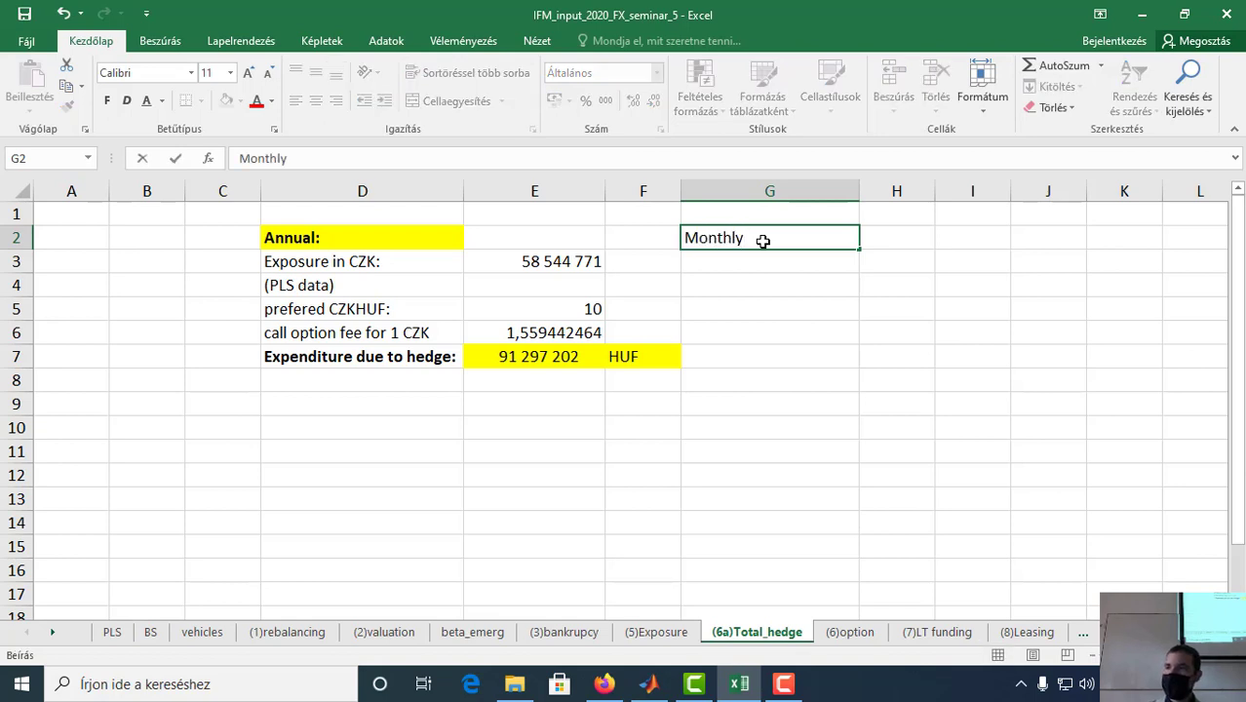
text( basis:)
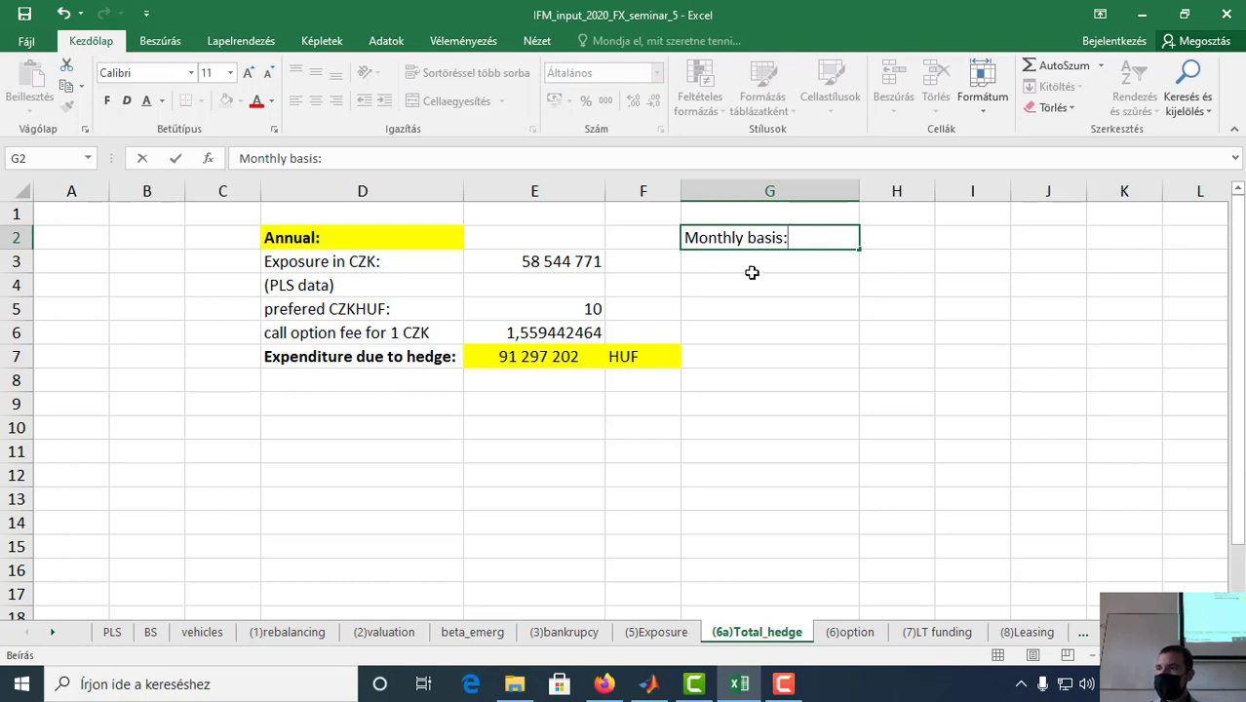
Step: Label G3 "monthly expenditure in CZK:" and widen column G to fit the text
click(749, 270)
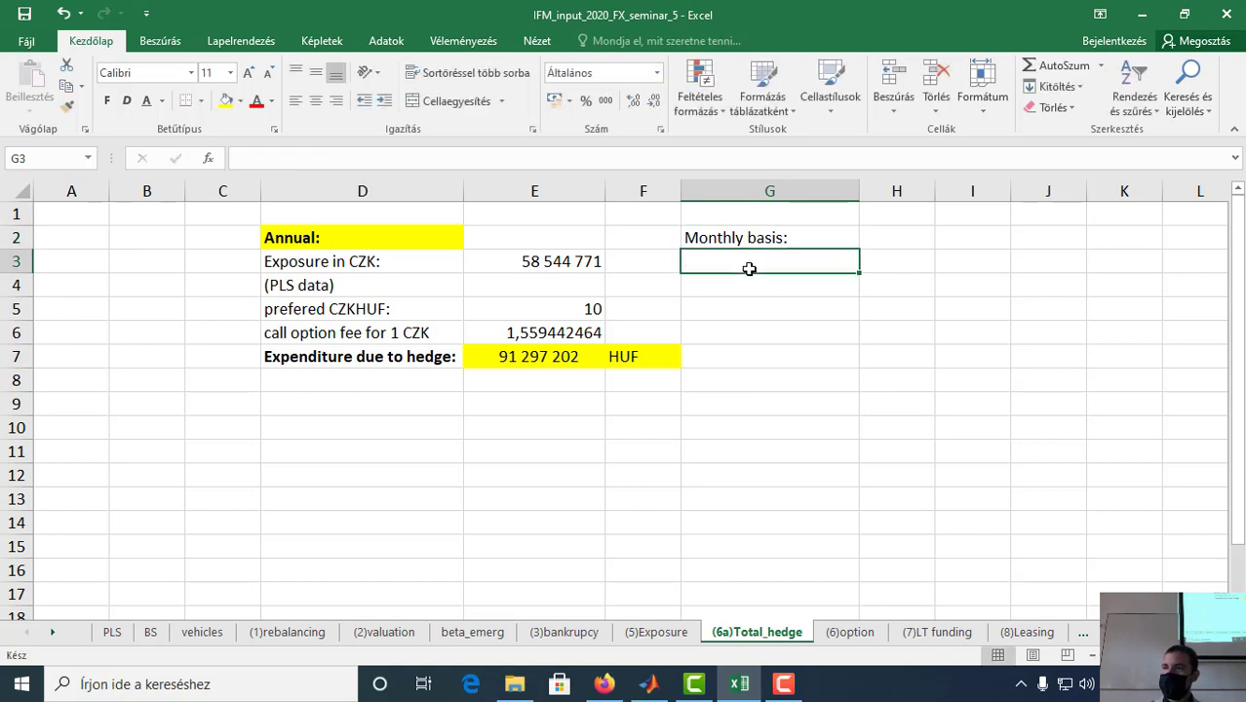
text(monthly)
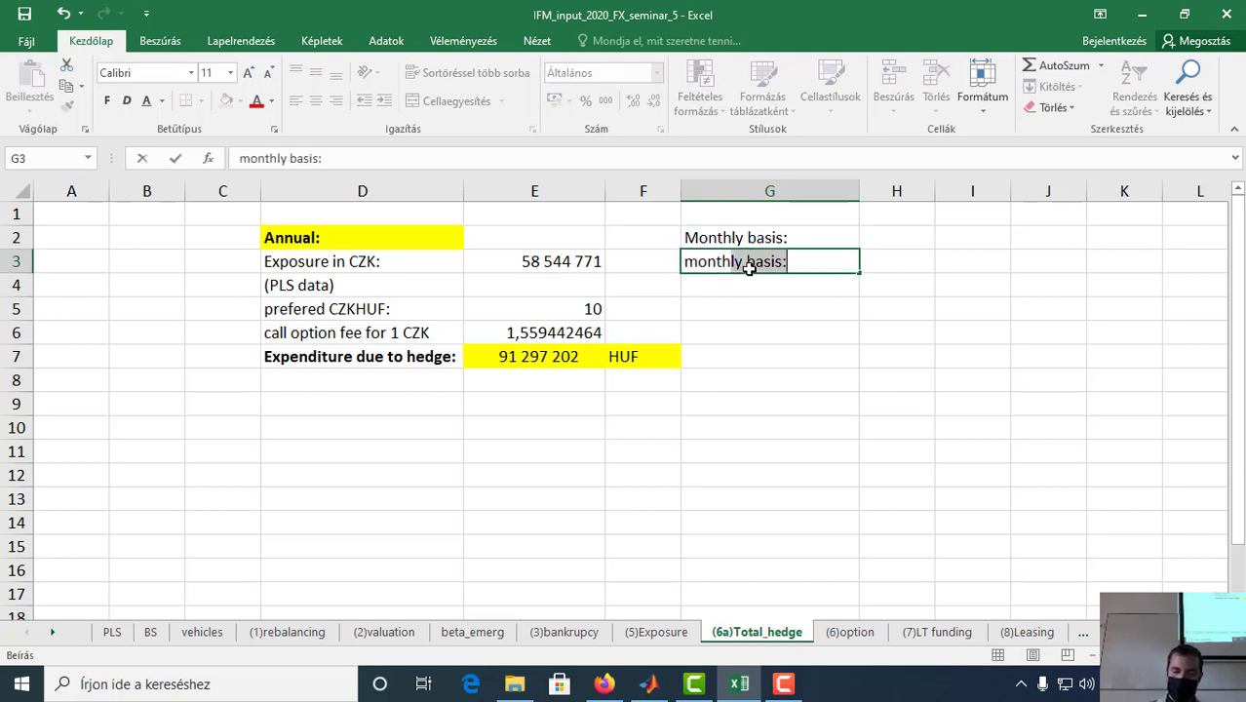
text( expen)
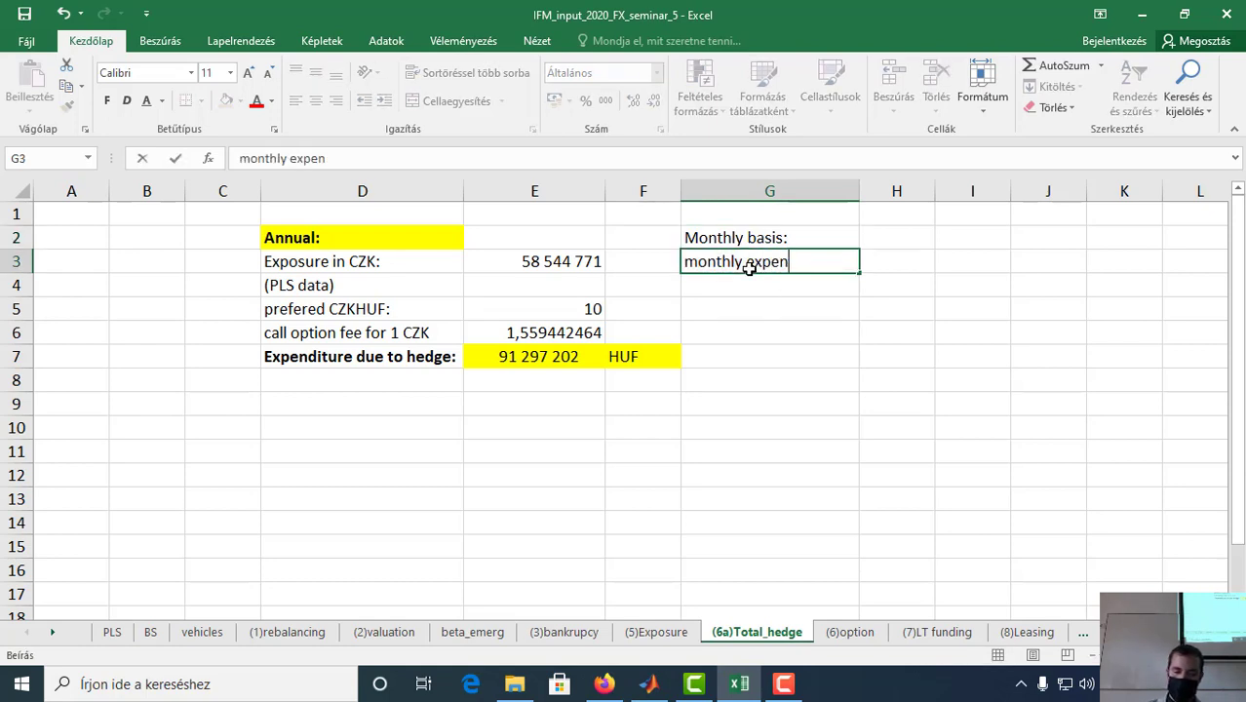
text(diture in CZK)
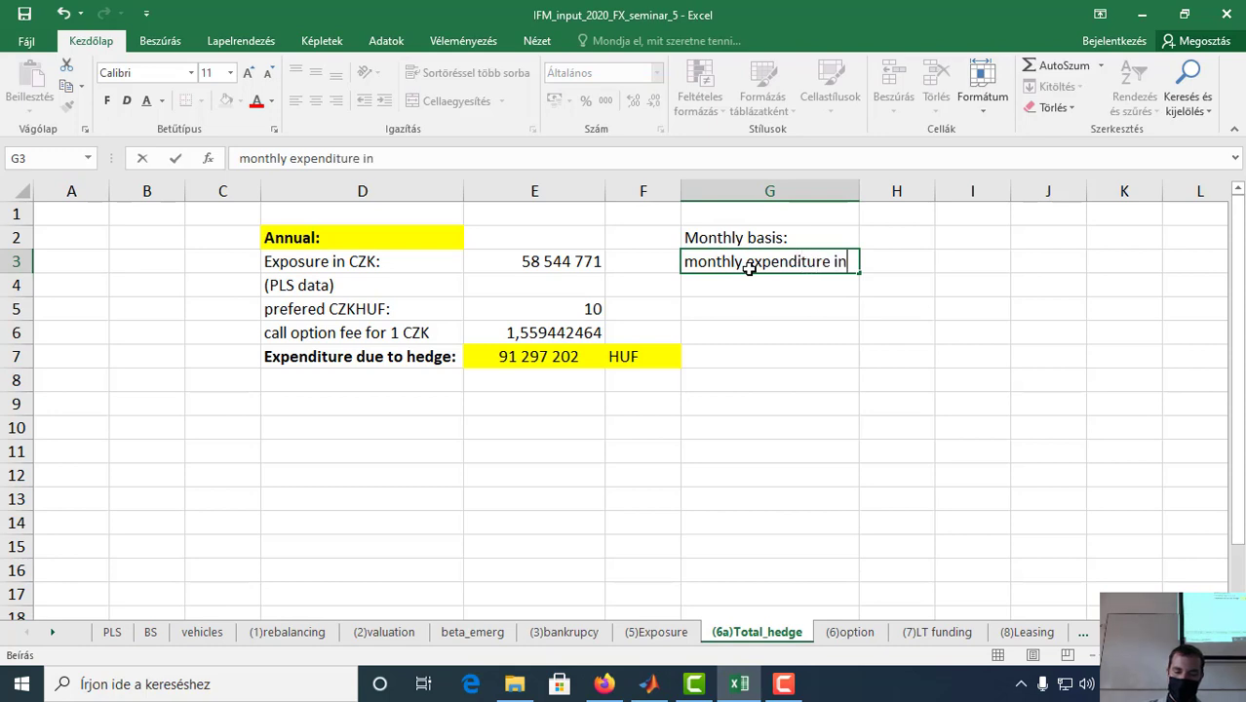
click(803, 305)
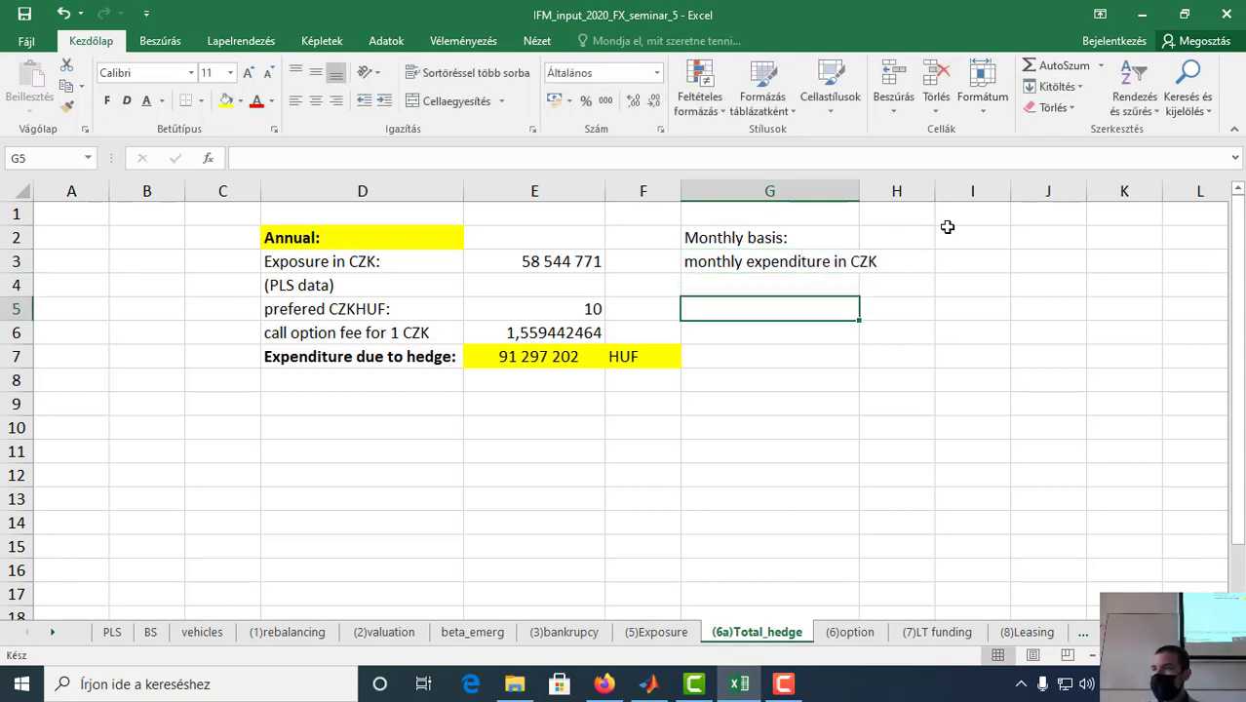
drag(860, 192, 885, 191)
click(875, 260)
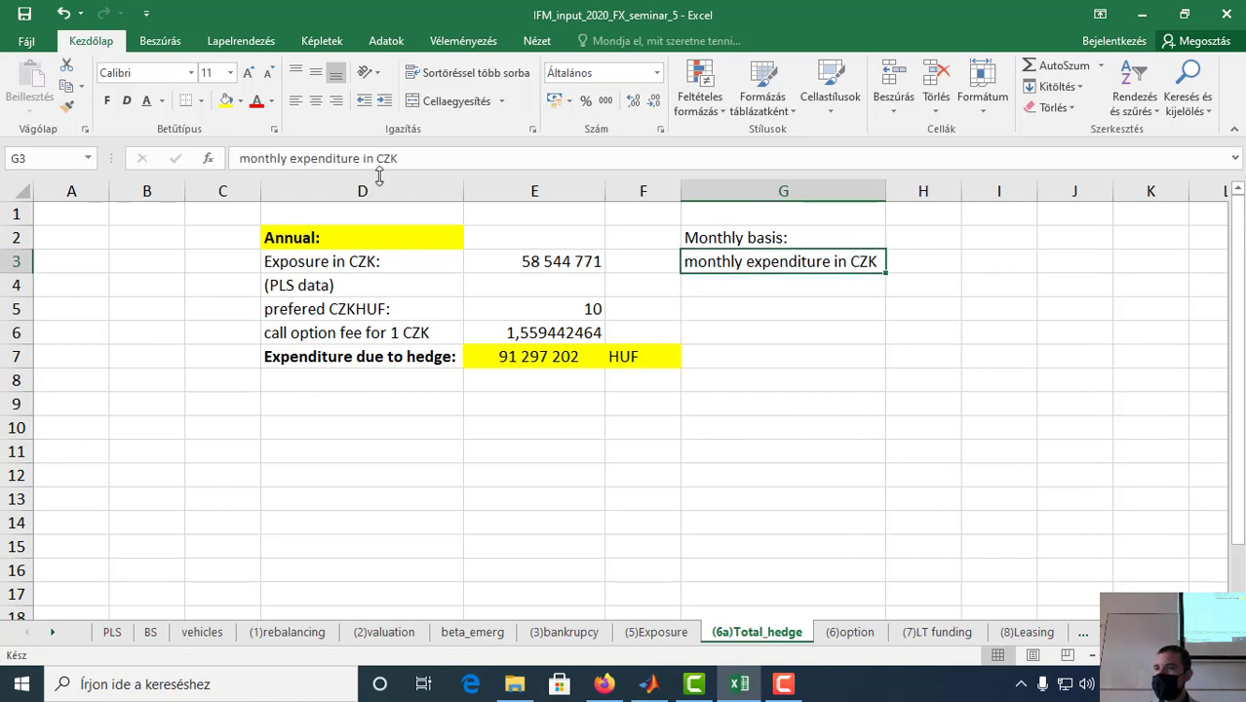
click(407, 159)
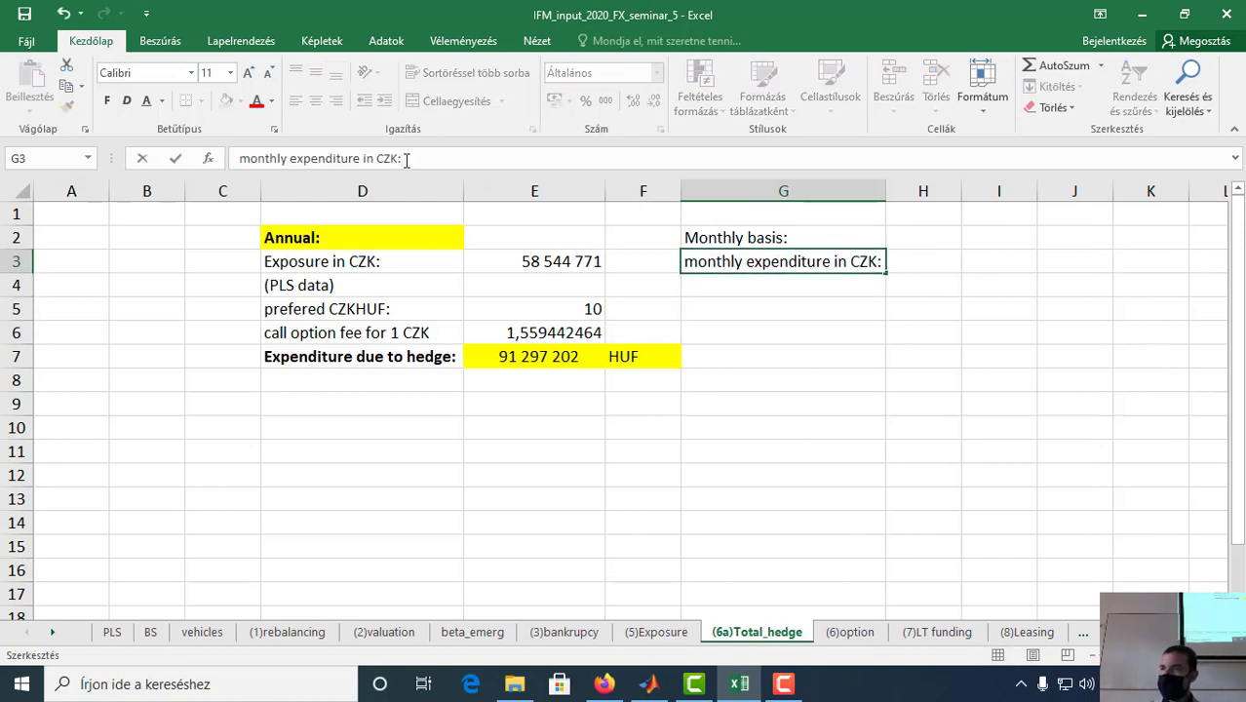
key(Return)
Step: Calculate the monthly CZK expenditure in H3 by dividing the annual exposure by twelve with =E3/12
click(548, 262)
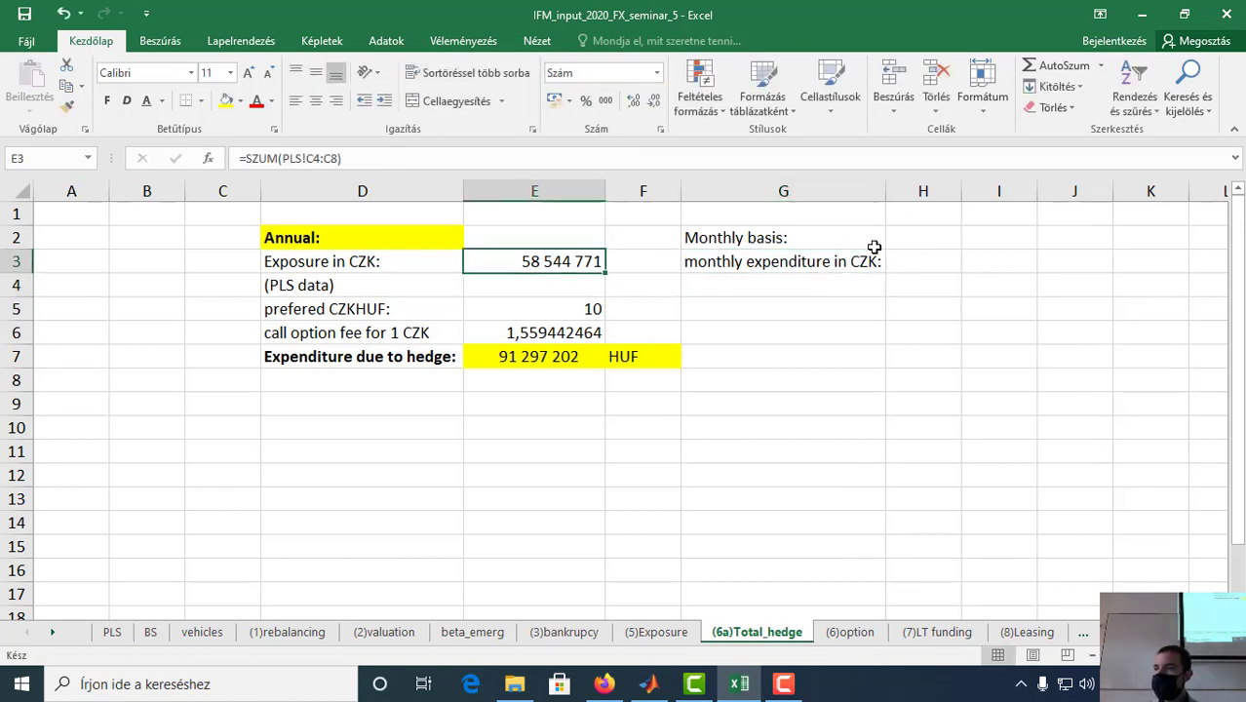
click(904, 257)
text(=)
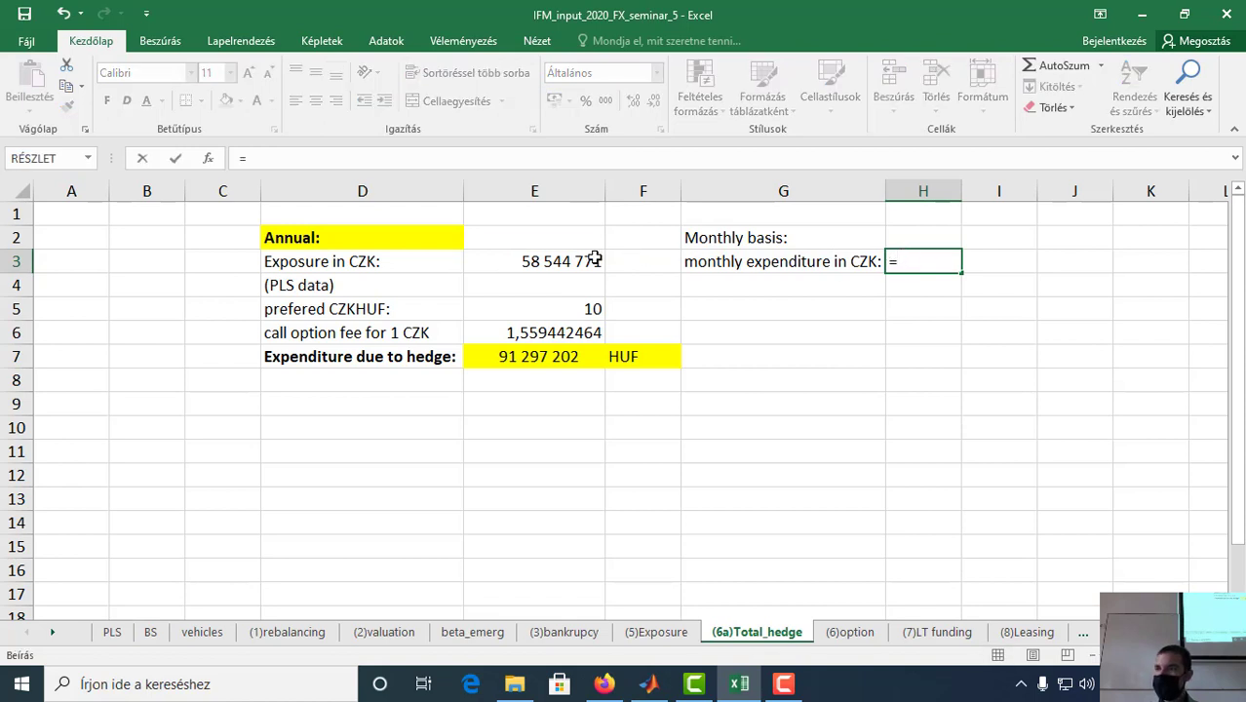
click(591, 259)
text(/12)
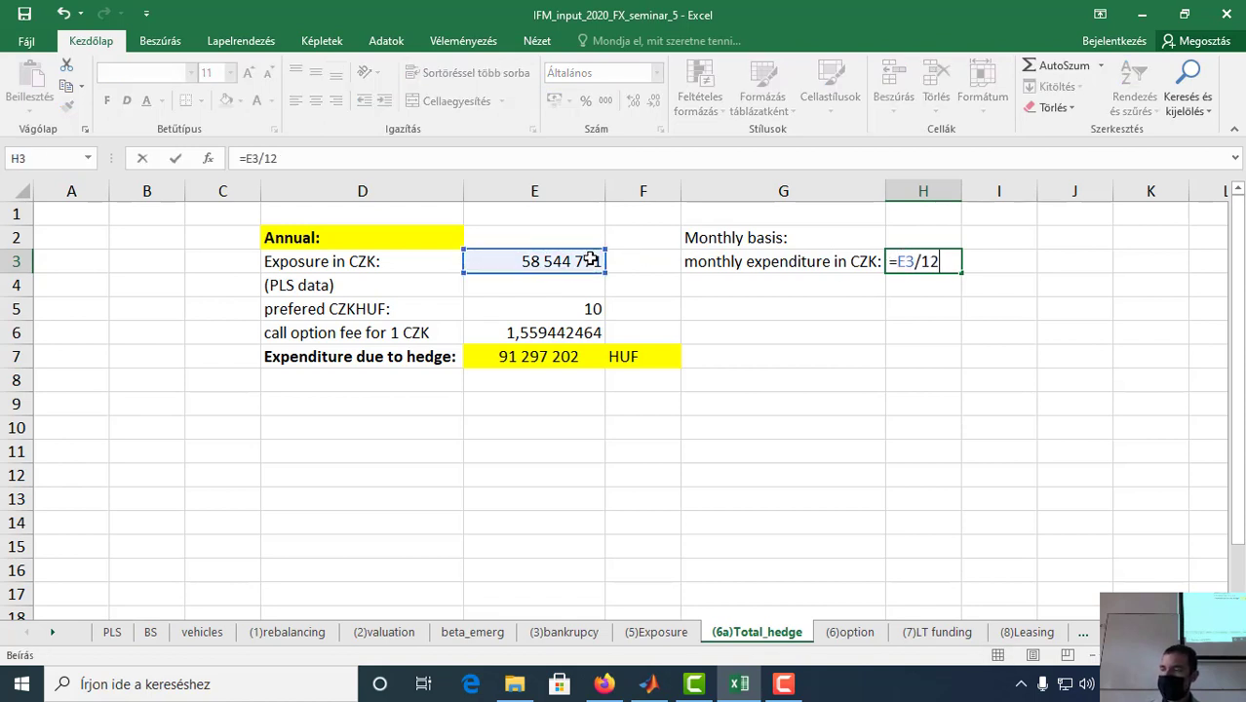
key(Return)
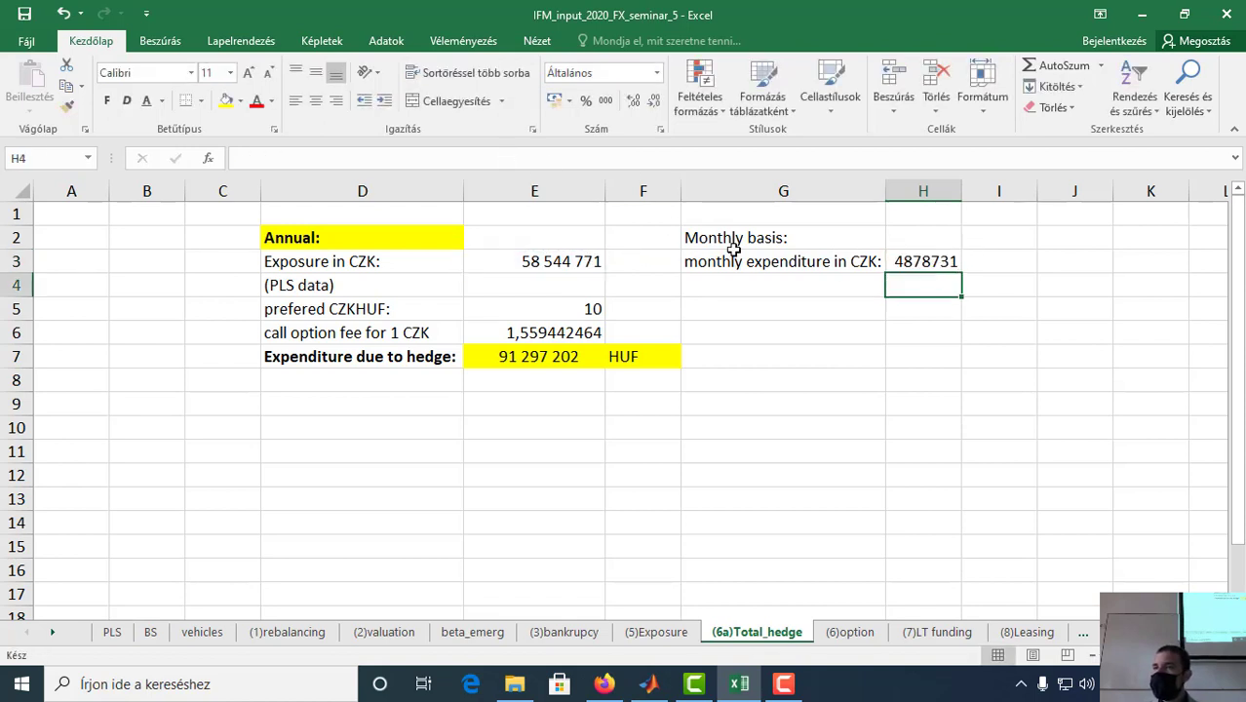
Step: Copy the number format of the annual exposure in E3 to H3 and fit column H to its contents
click(921, 262)
click(543, 258)
click(68, 105)
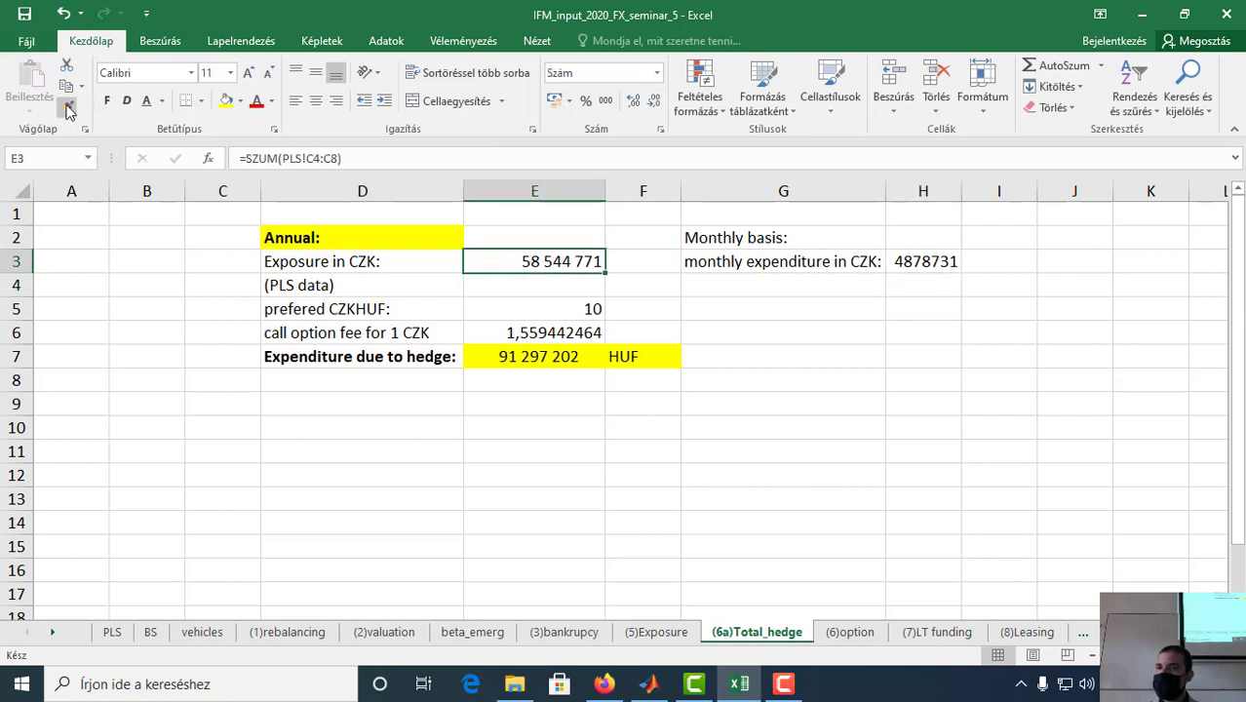
click(922, 262)
click(897, 307)
double_click(961, 178)
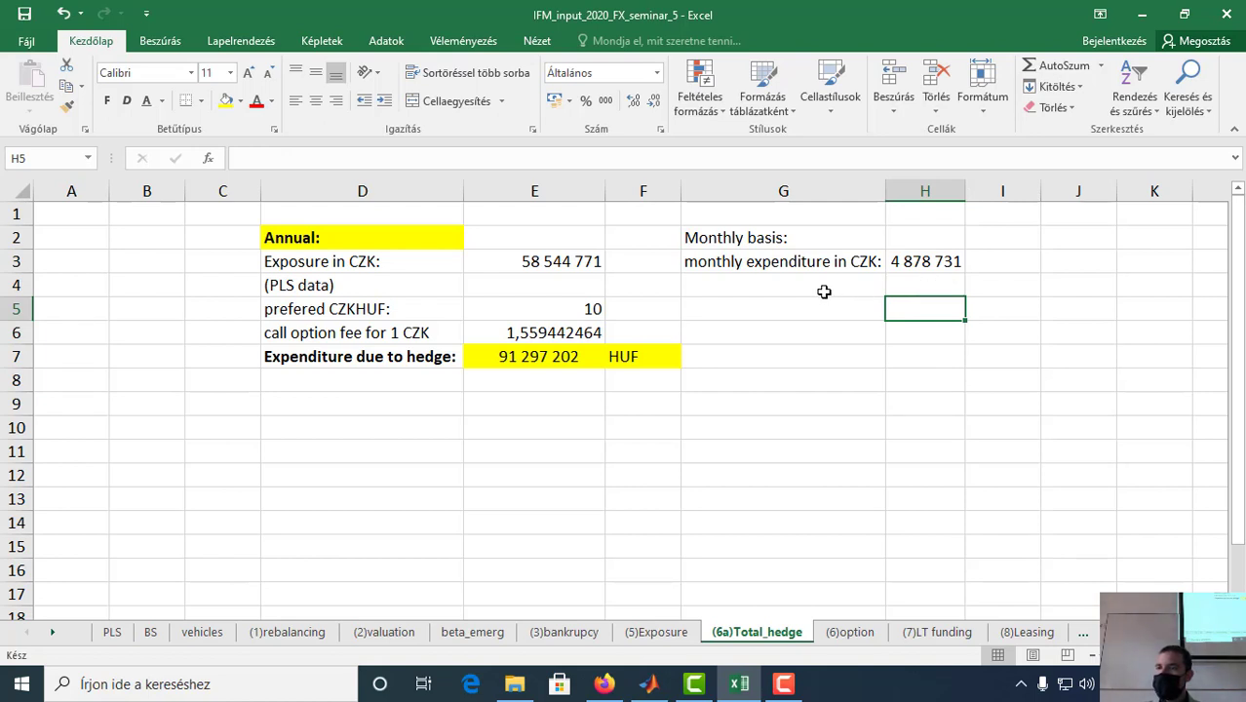
Step: Enter the label "option:" in G5 below the monthly expenditure
click(572, 310)
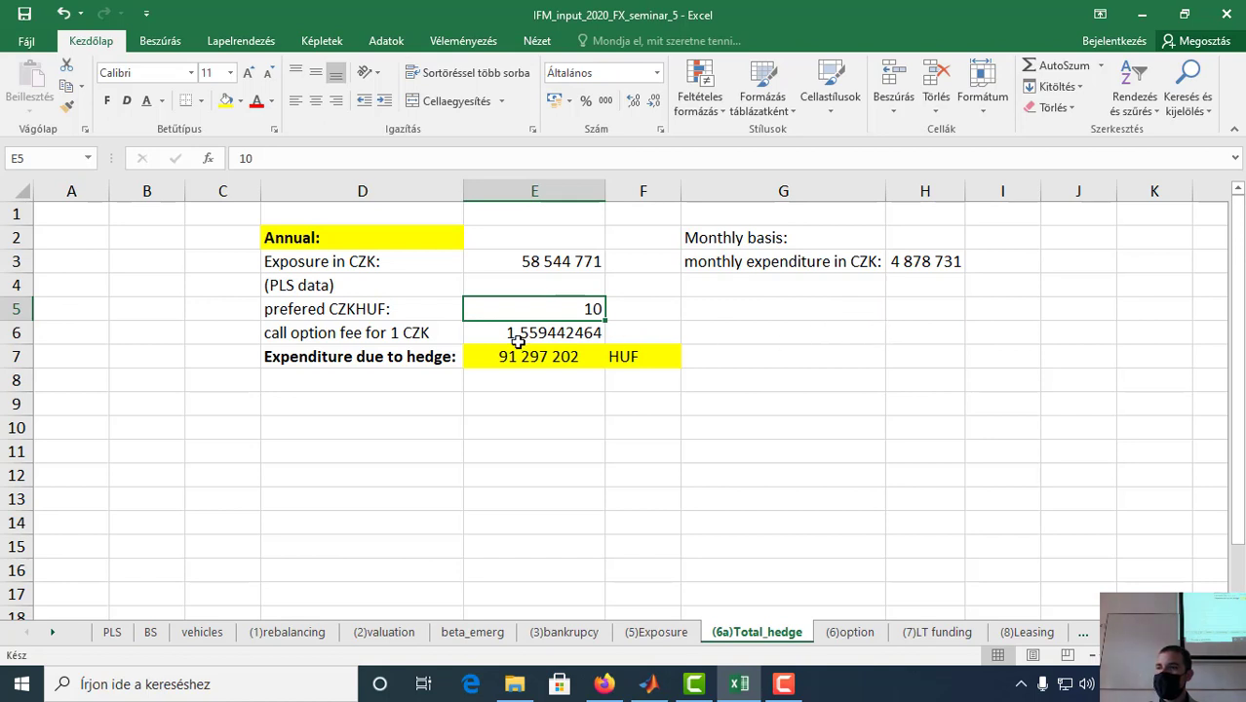
click(558, 333)
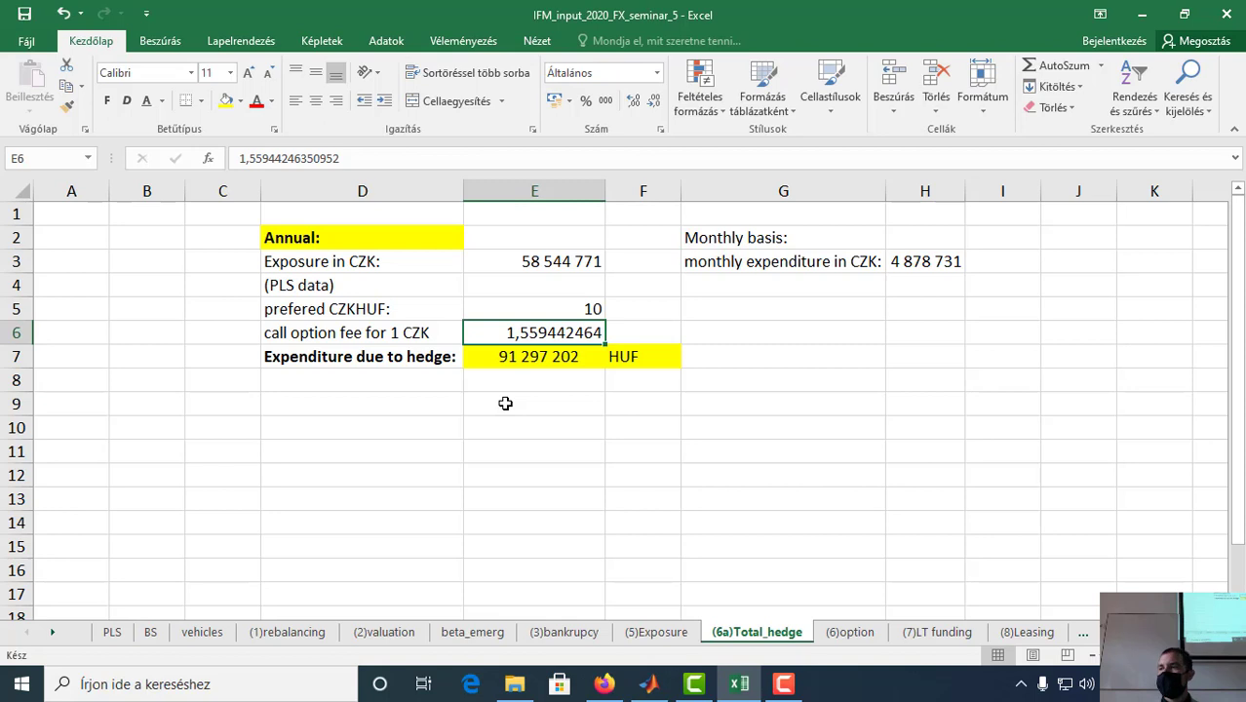
click(781, 310)
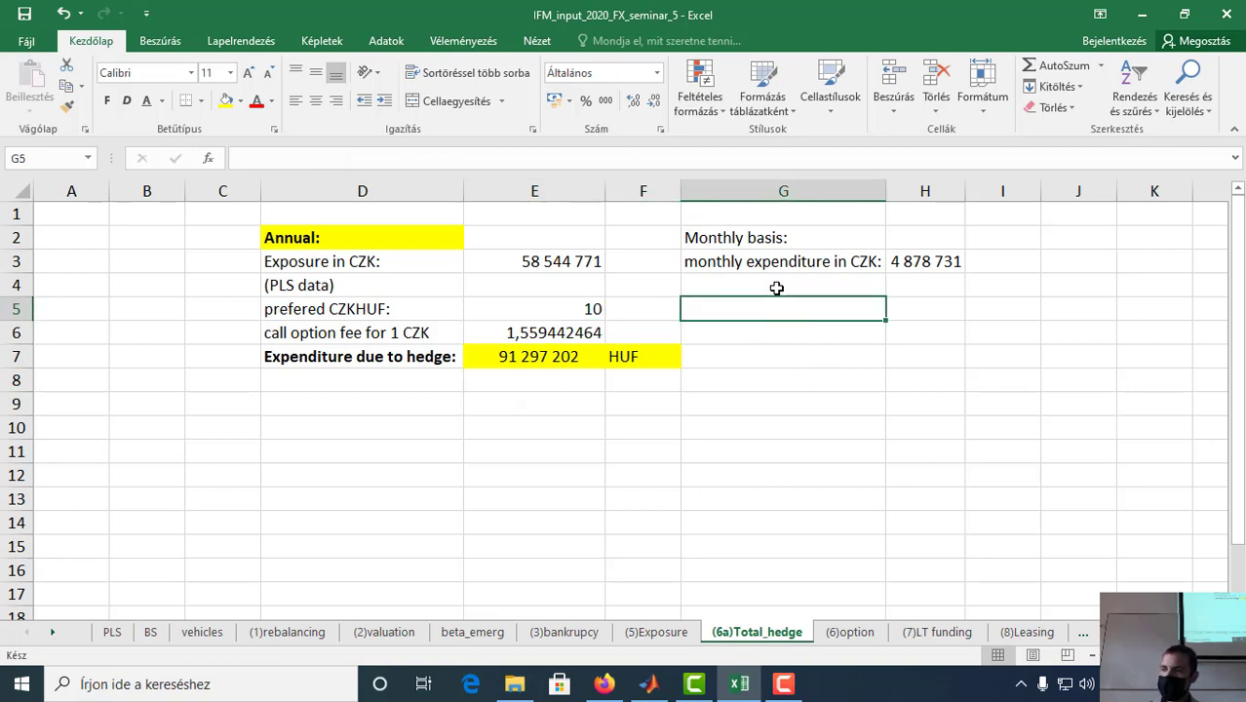
text(optio)
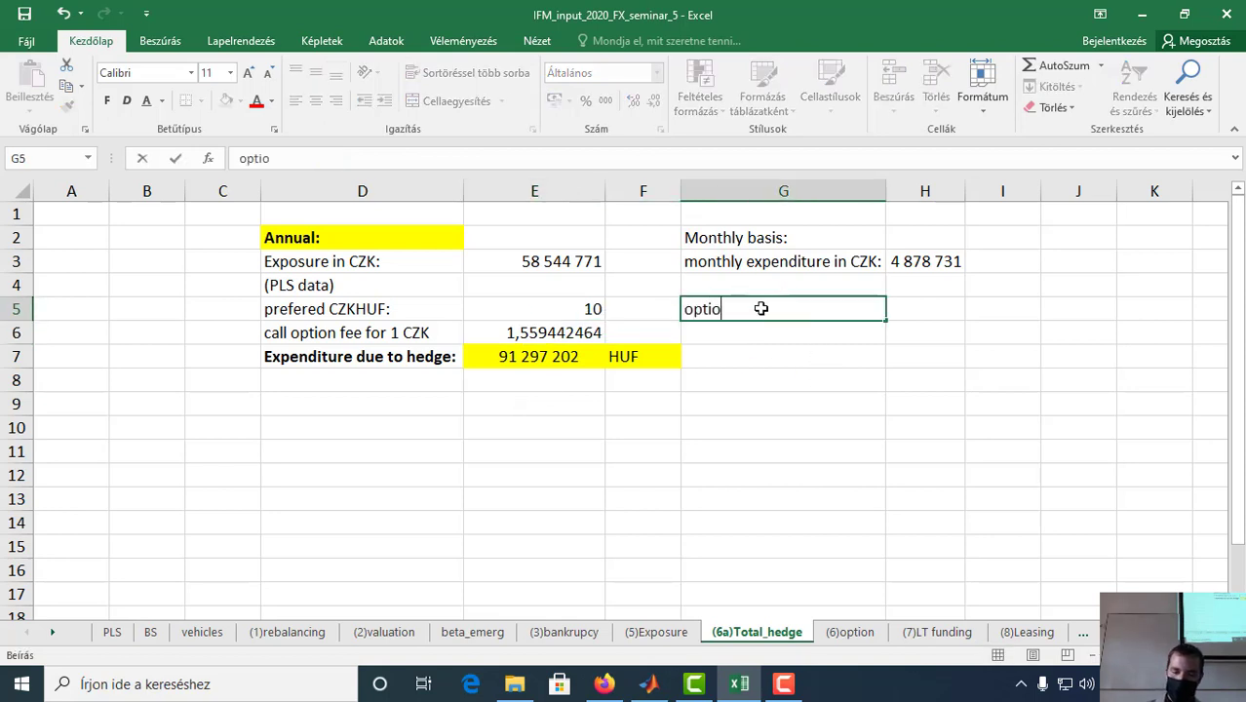
text(n:)
key(Return)
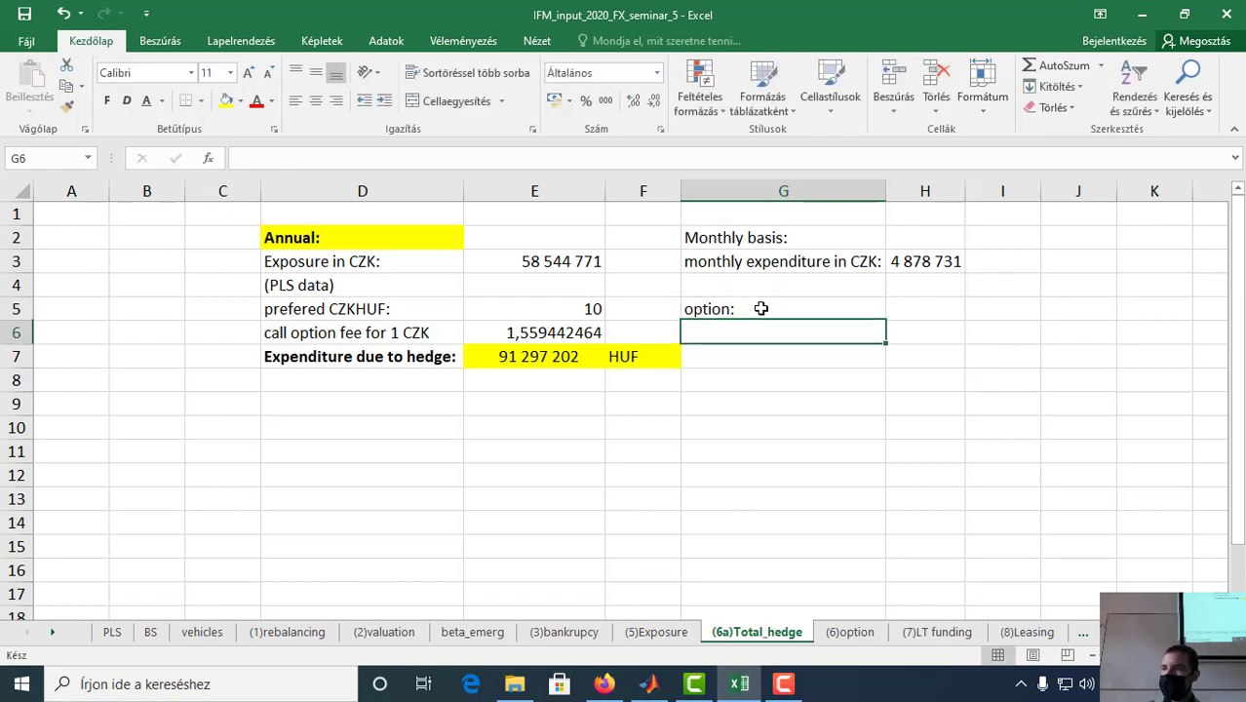
Step: List the whole numbers from 11 down to 1 in G6 to G16 under the option label
text(11)
key(Return)
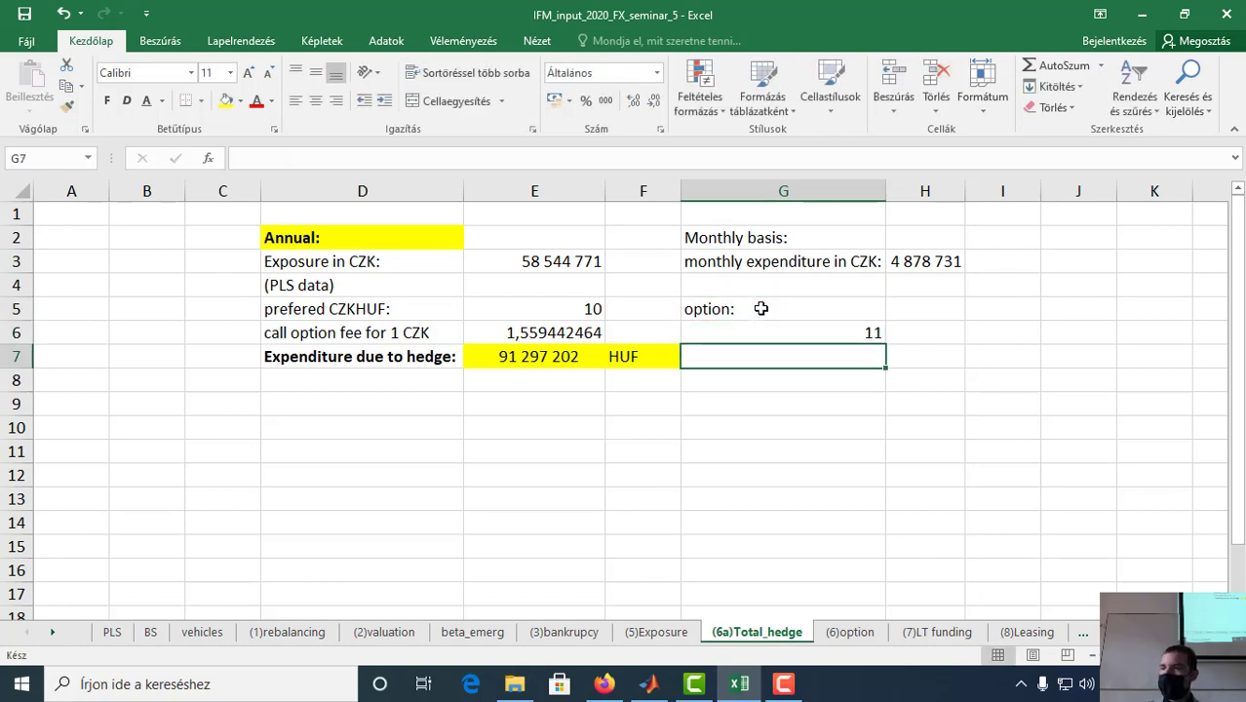
text(10)
key(Return)
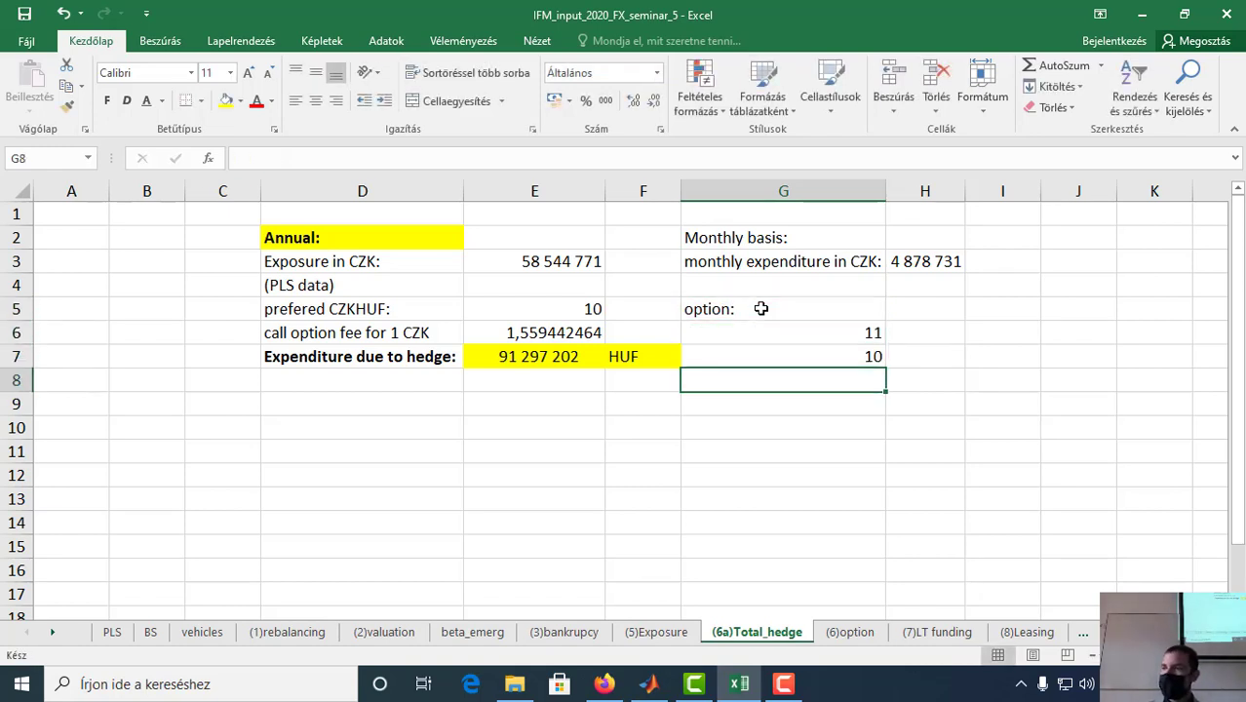
text(9)
key(Return)
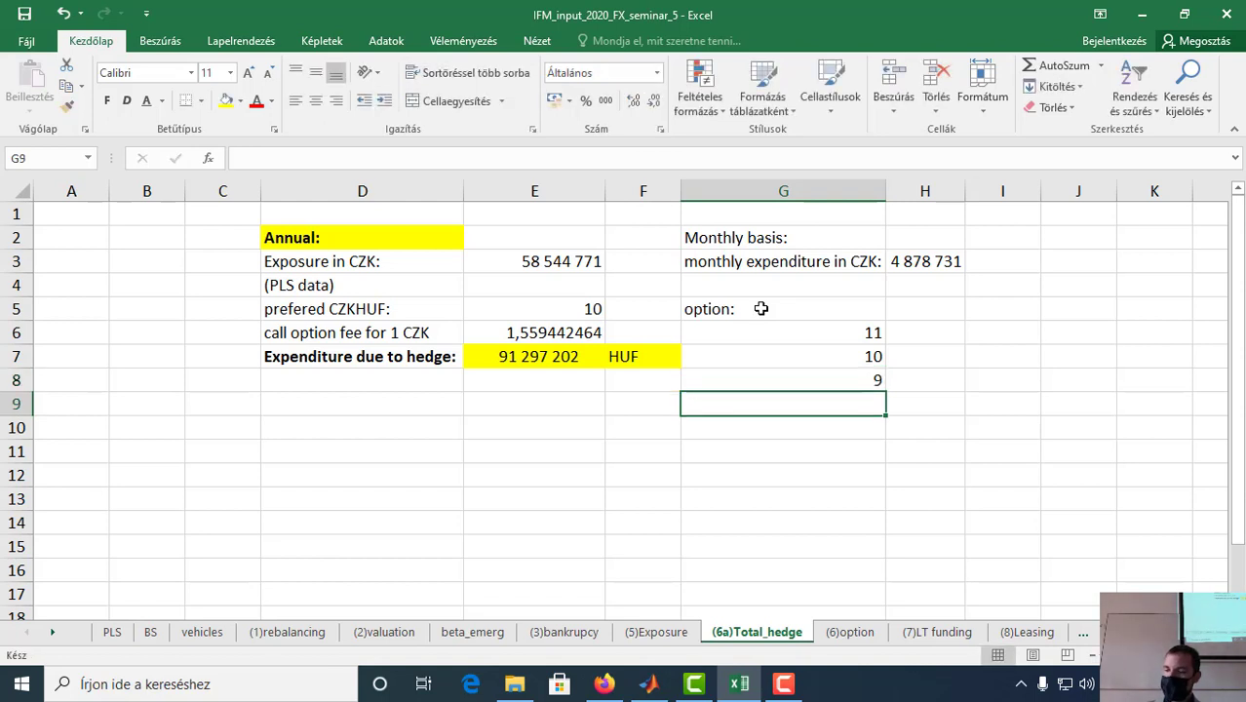
text(8)
key(Return)
text(7)
key(Return)
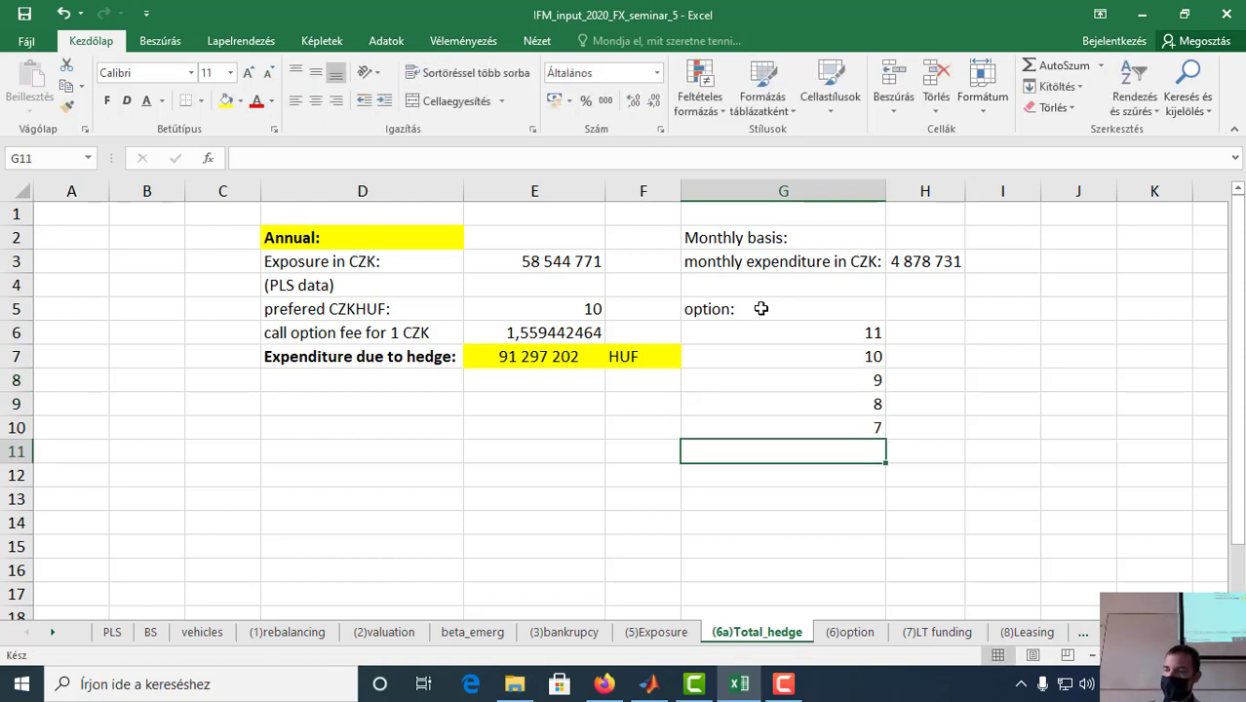
text(6)
key(Return)
text(5)
key(Return)
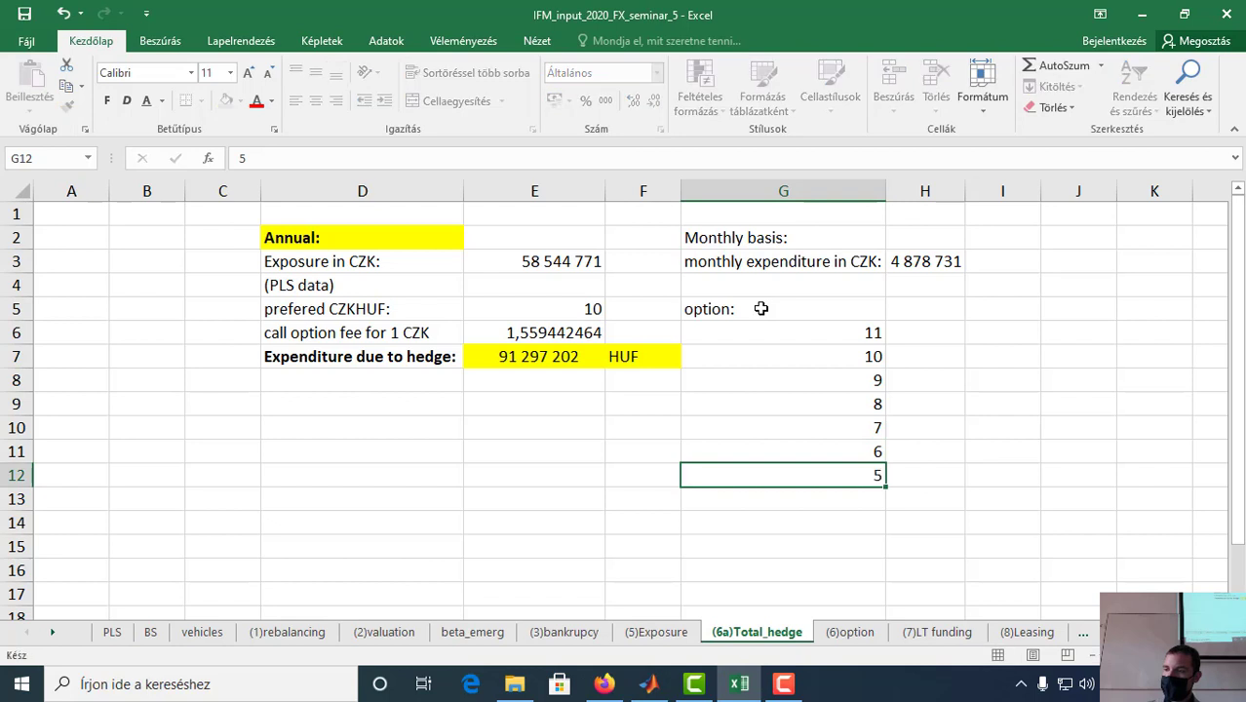
text(4)
key(Return)
text(3)
key(Return)
text(2)
key(Return)
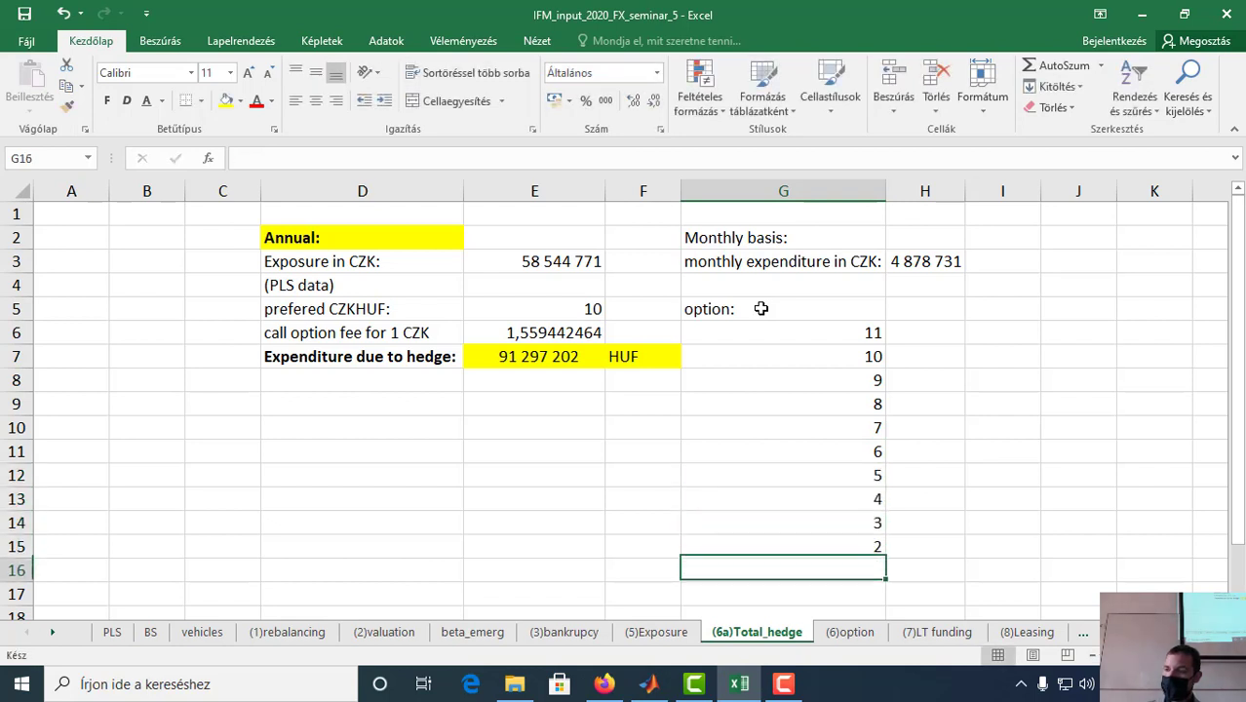
text(1)
click(593, 517)
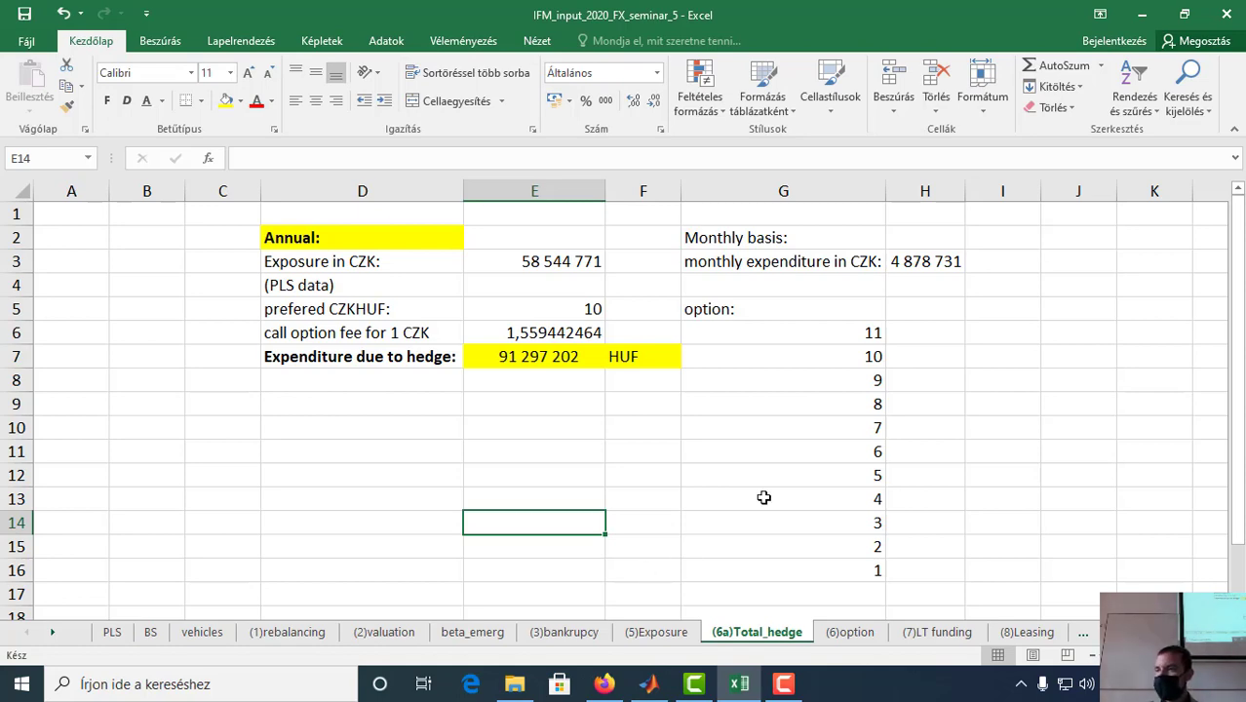
Step: Check the time to maturity in days among the (6)option sheet's inputs, then return to the (6a)Total_hedge sheet
click(924, 332)
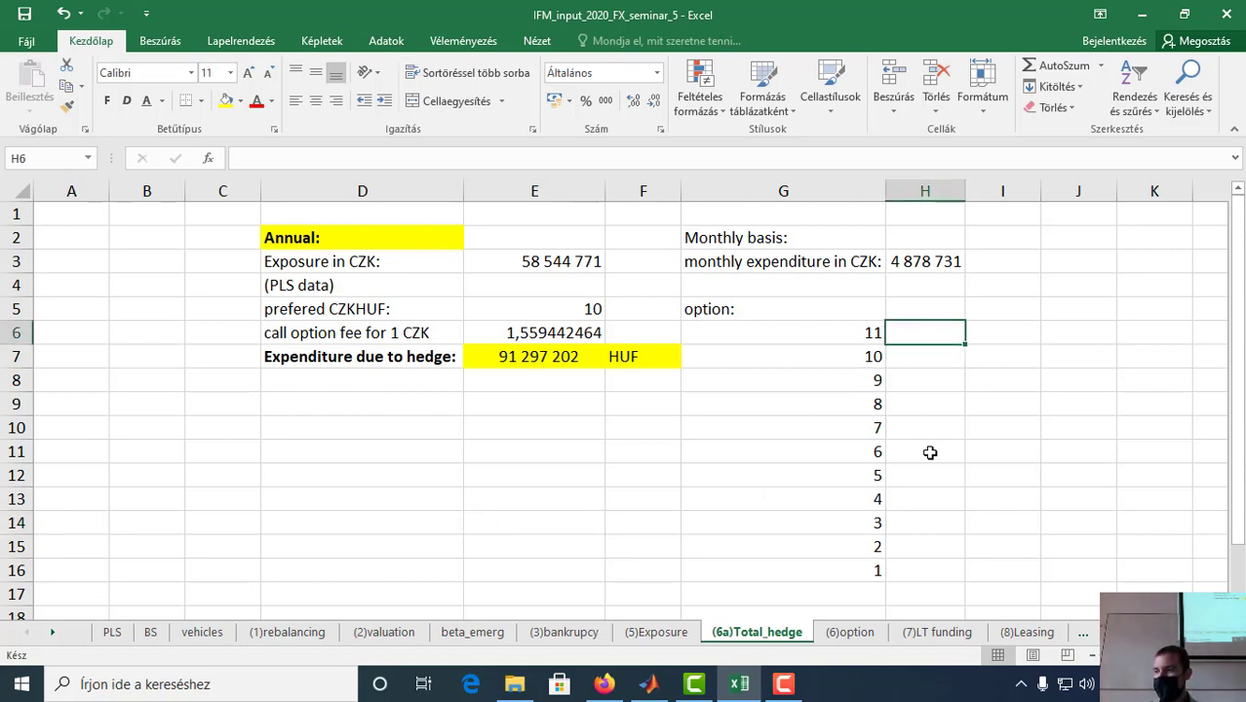
click(850, 632)
click(278, 376)
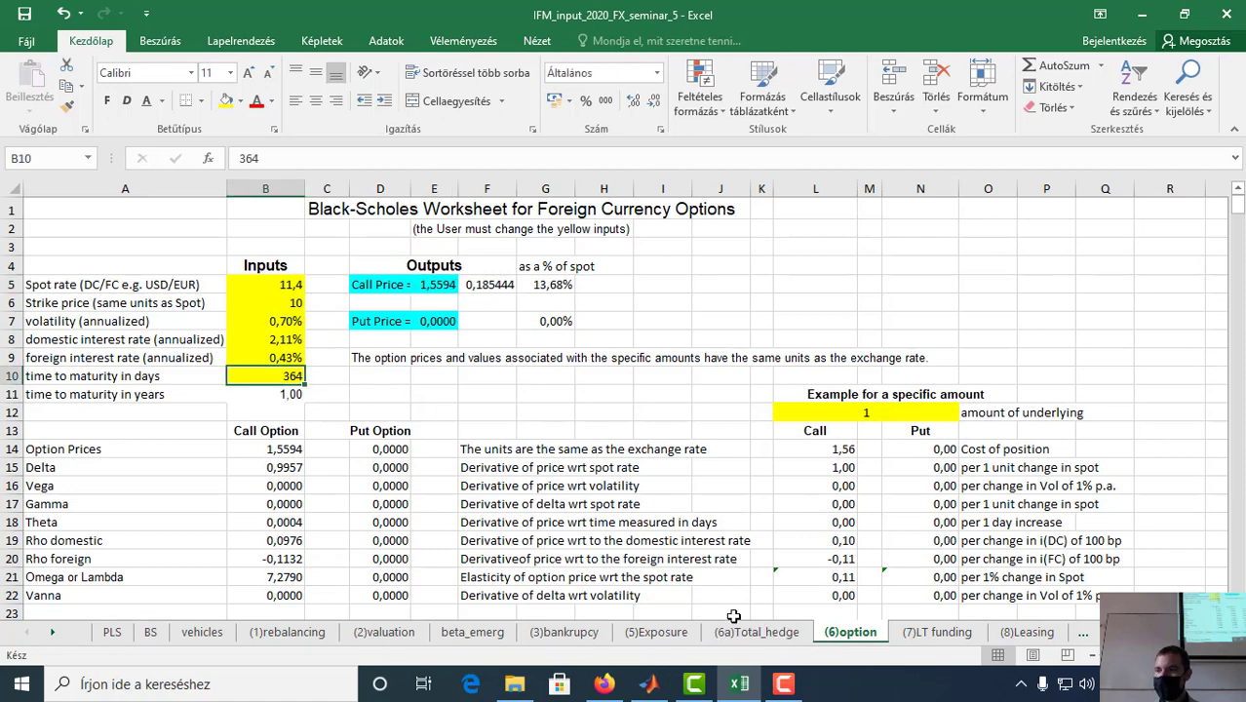
click(757, 632)
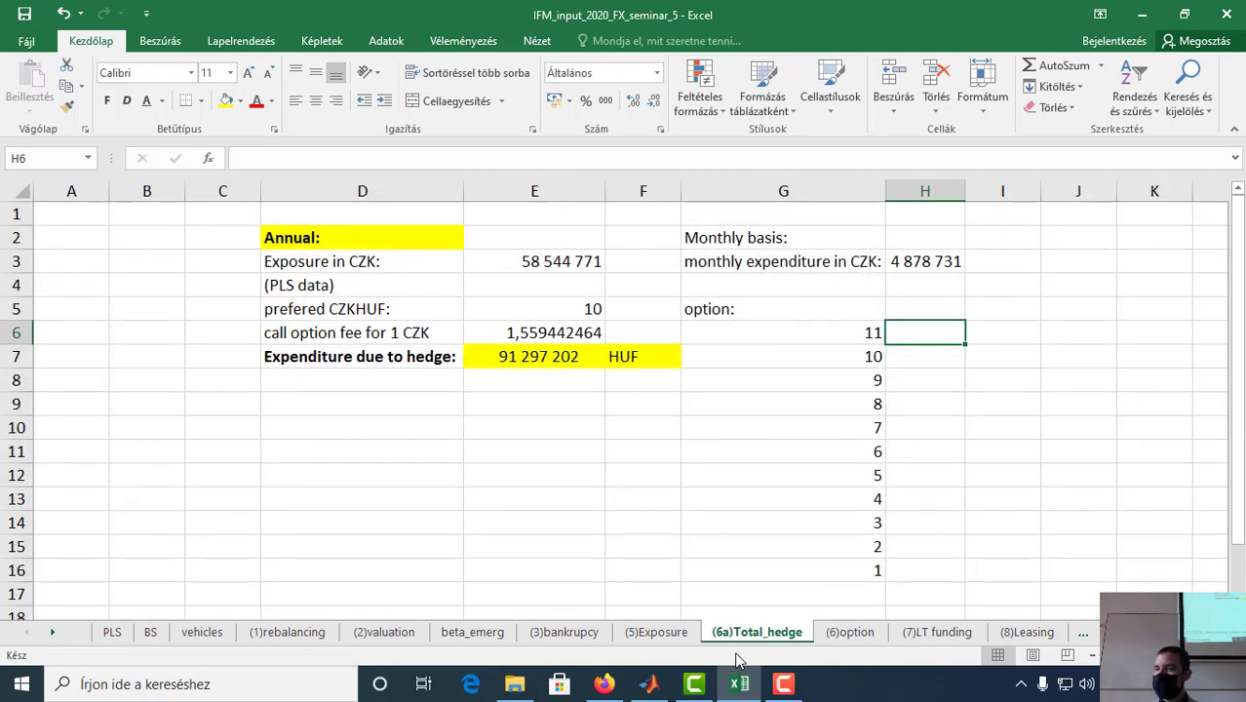
Step: Switch to CooSpace in Firefox and open the Documents folder of the International Financial Management (23B111/EA) scene
click(604, 684)
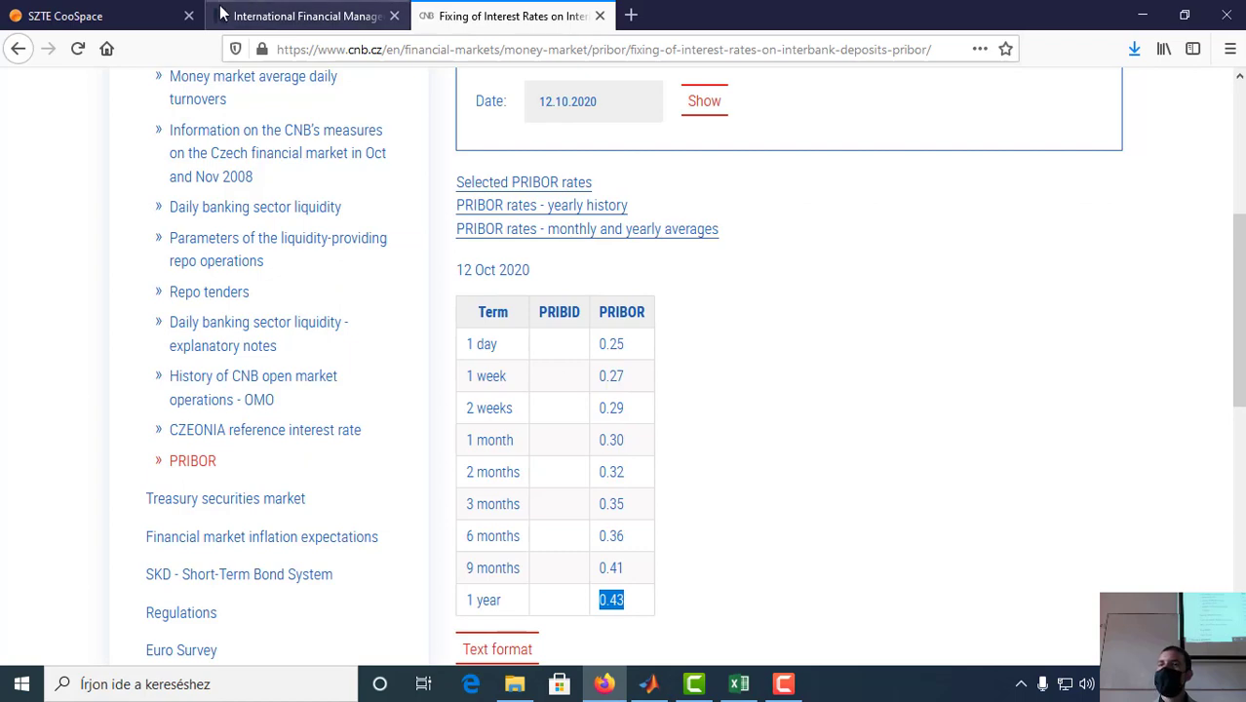
click(102, 16)
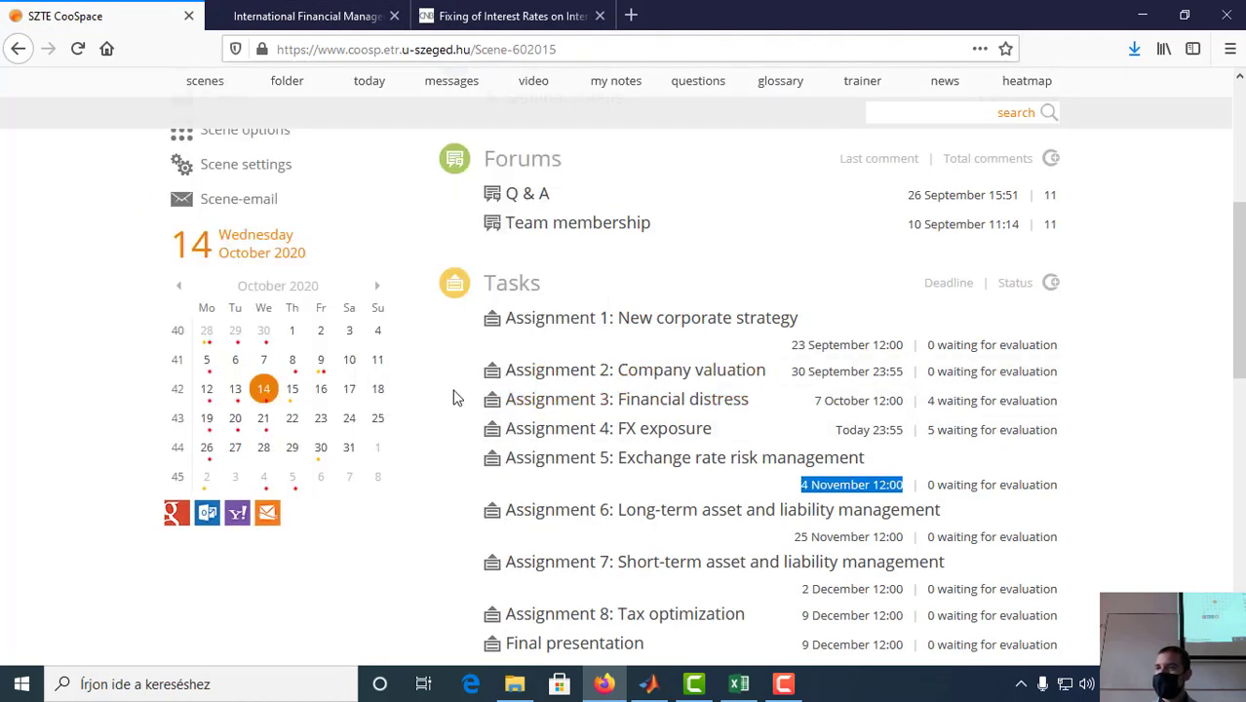
scroll(420, 360, up, 5)
mouse_move(205, 146)
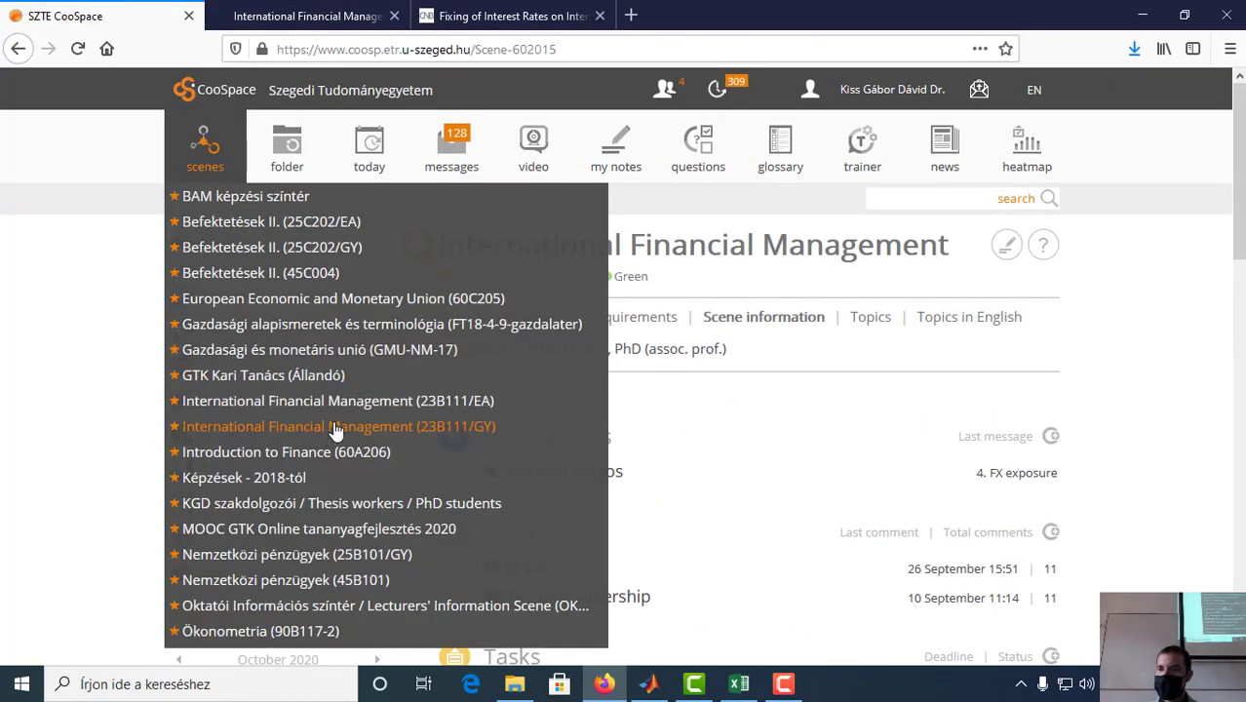
click(351, 403)
scroll(117, 409, down, 10)
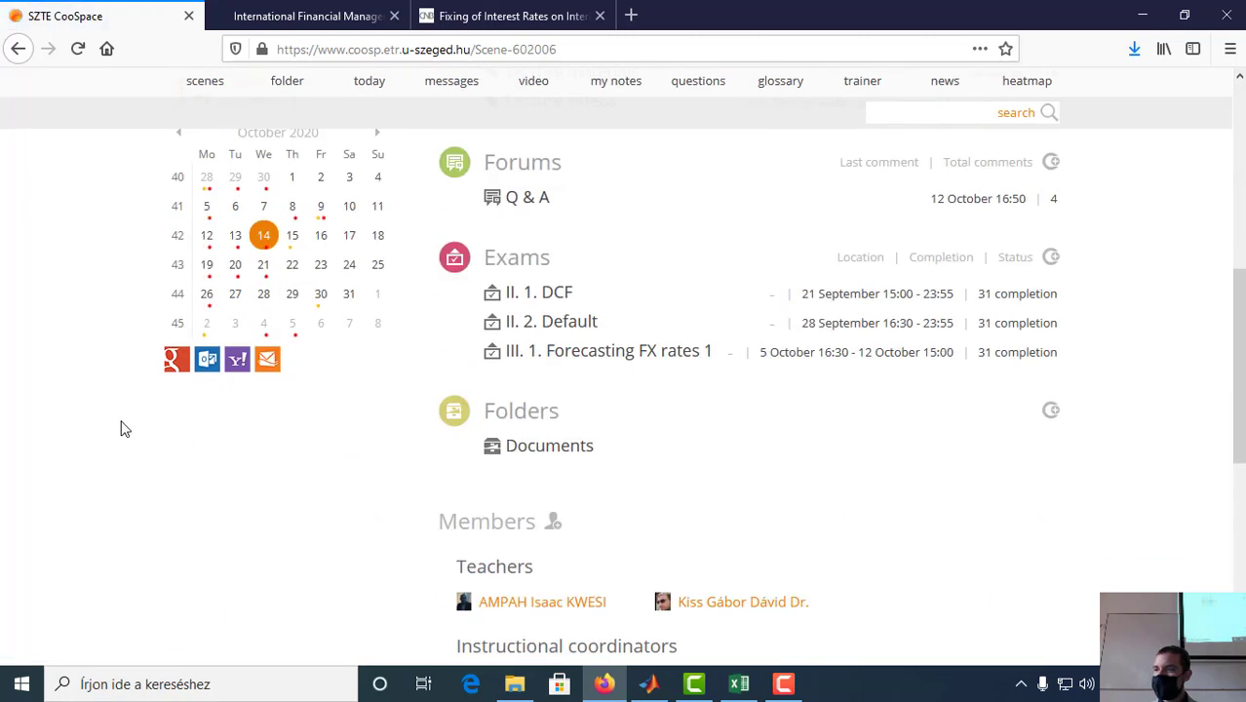
click(551, 436)
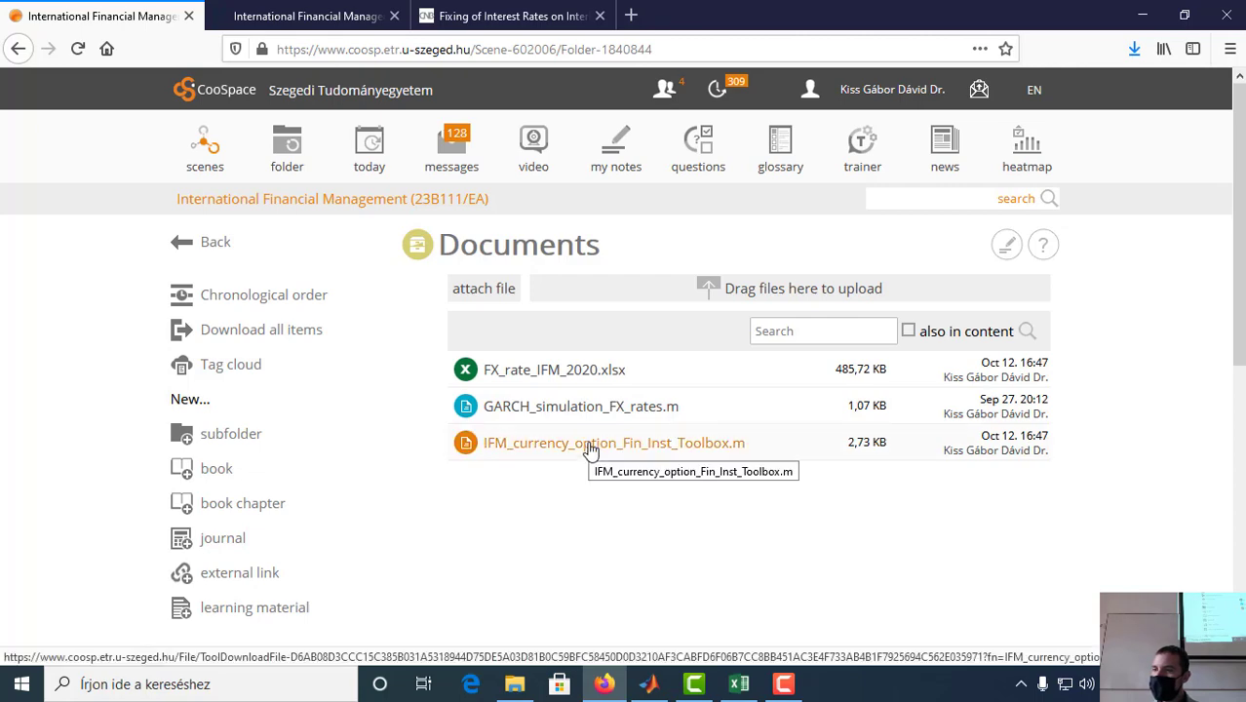
Step: Open IFM_currency_option_Fin_Inst_Toolbox.m from the Documents folder with MATLAB R2020a
click(592, 448)
click(696, 432)
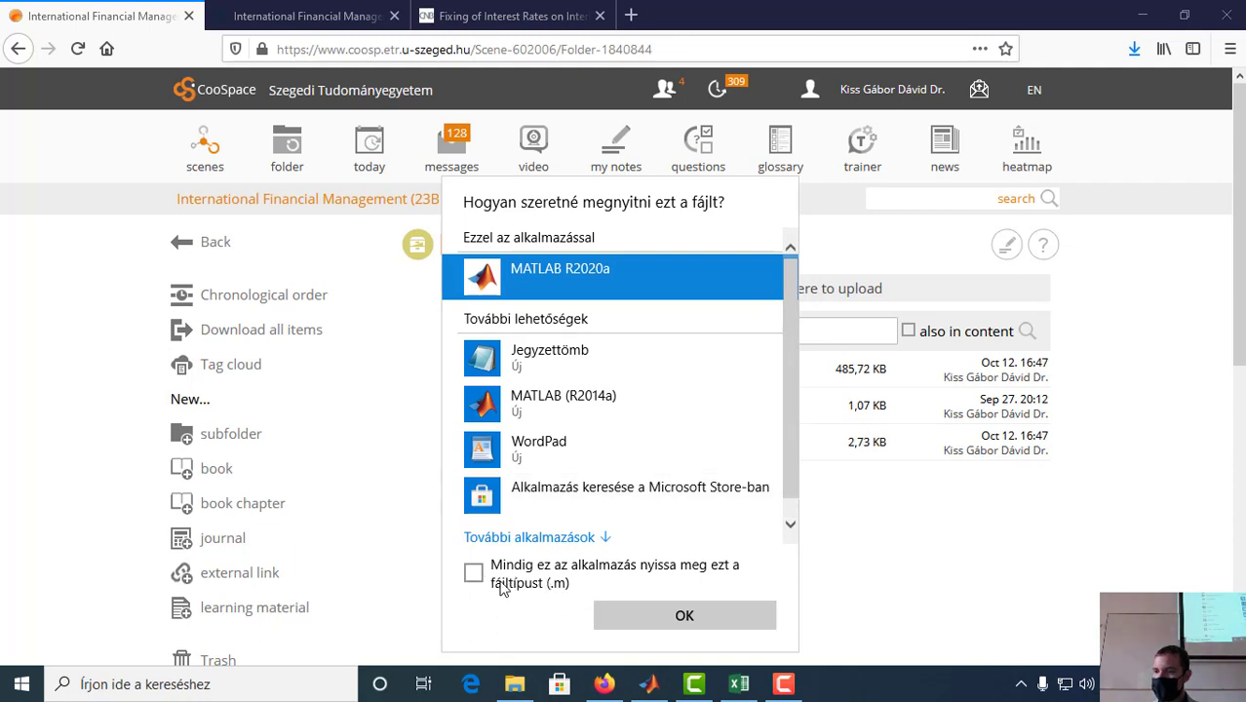
click(685, 616)
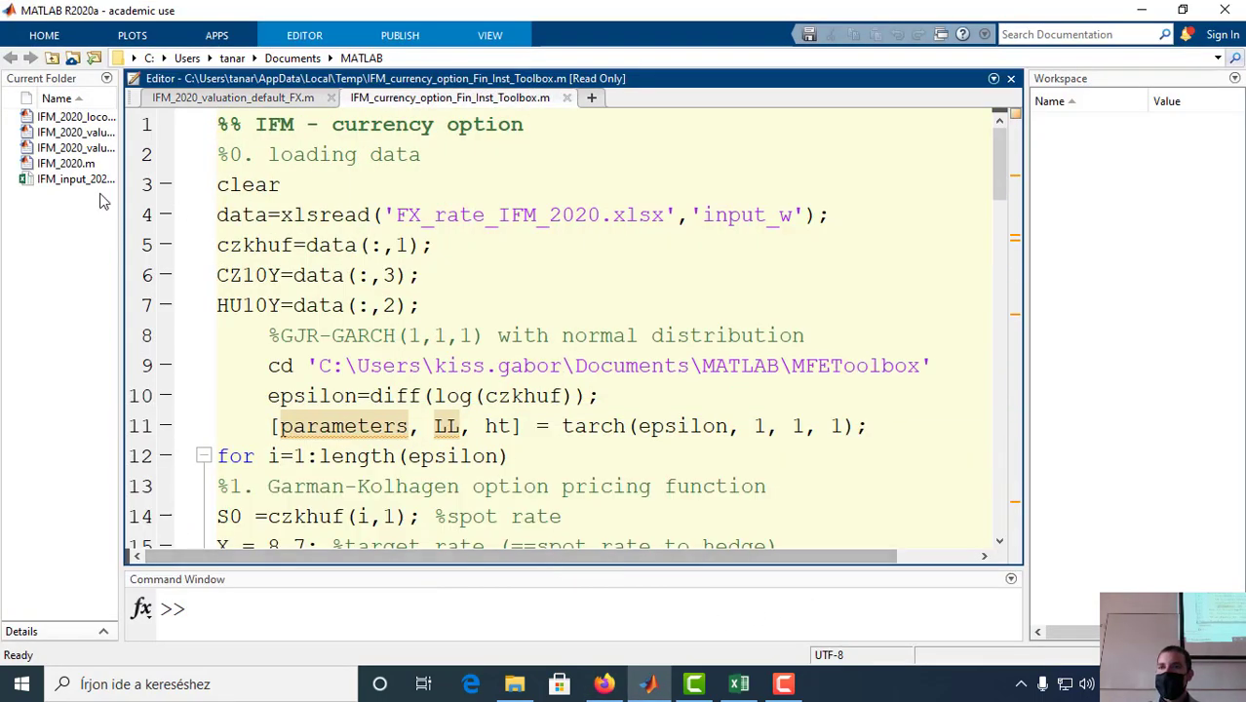
Step: Return to the Documents page in Firefox and download FX_rate_IFM_2020.xlsx as a saved file
click(605, 683)
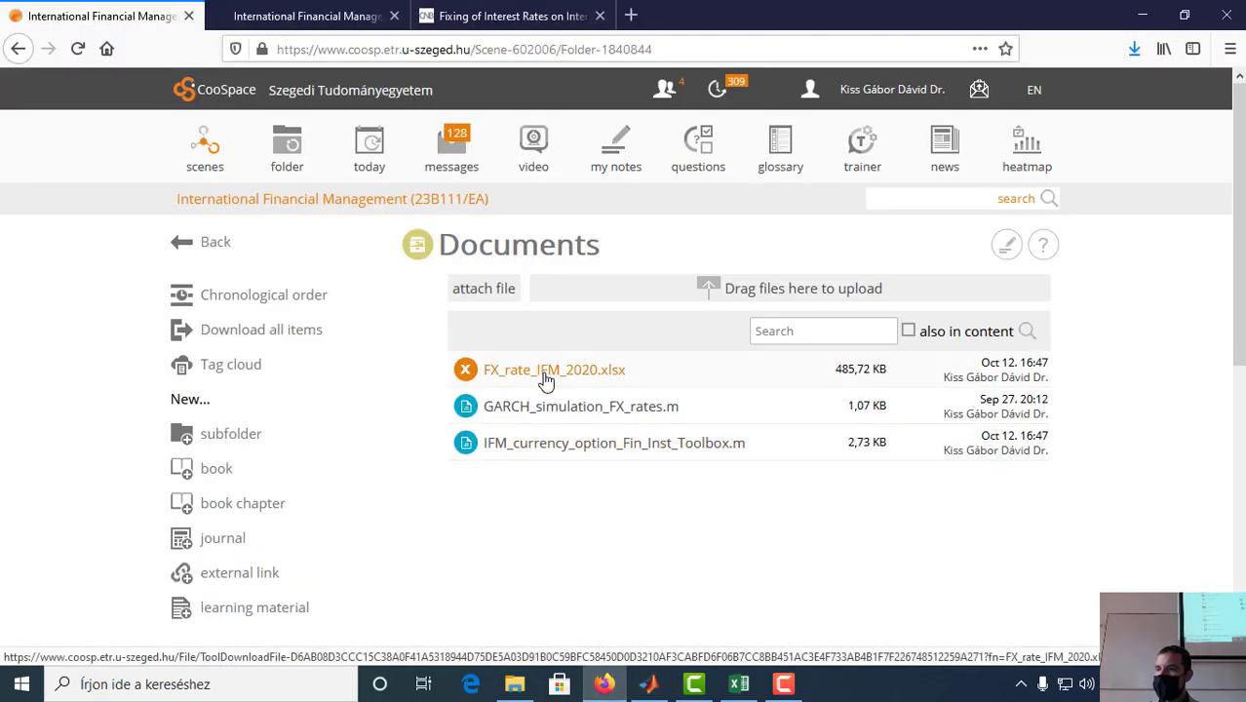
click(541, 370)
click(486, 379)
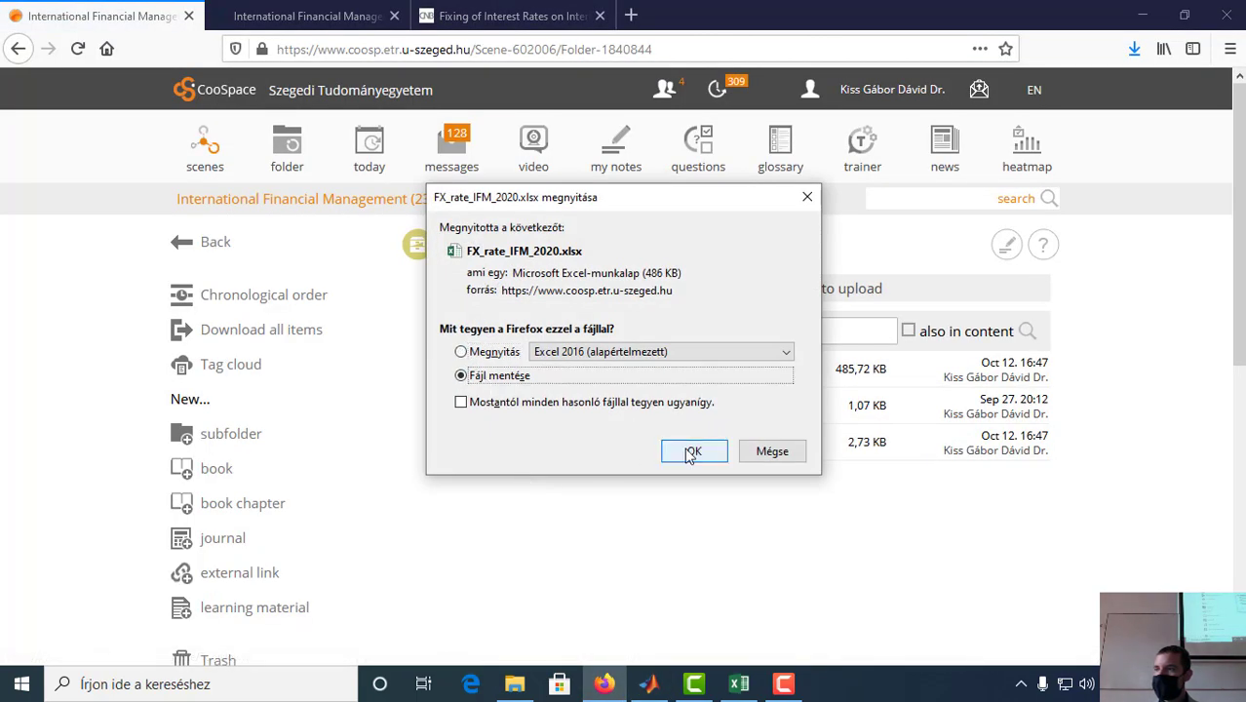
click(695, 450)
Step: Copy the downloaded FX_rate_IFM_2020 workbook from the downloads folder into the MATLAB documents folder
click(1134, 47)
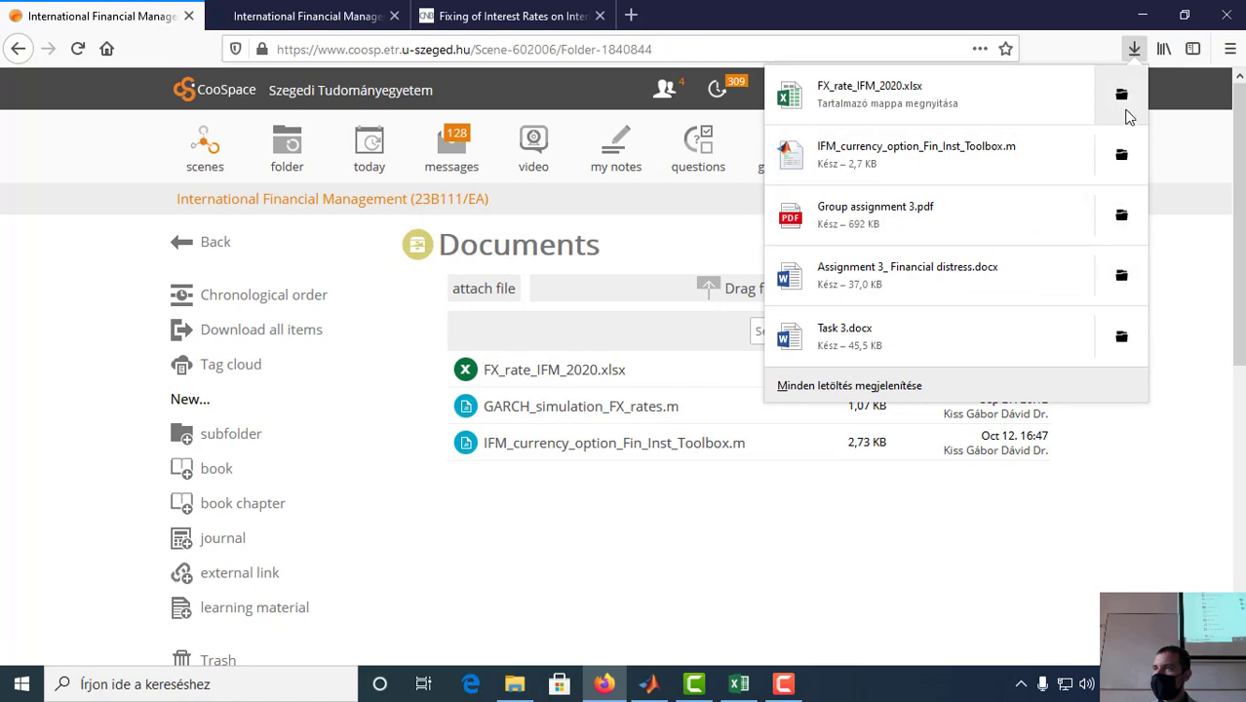
click(1121, 93)
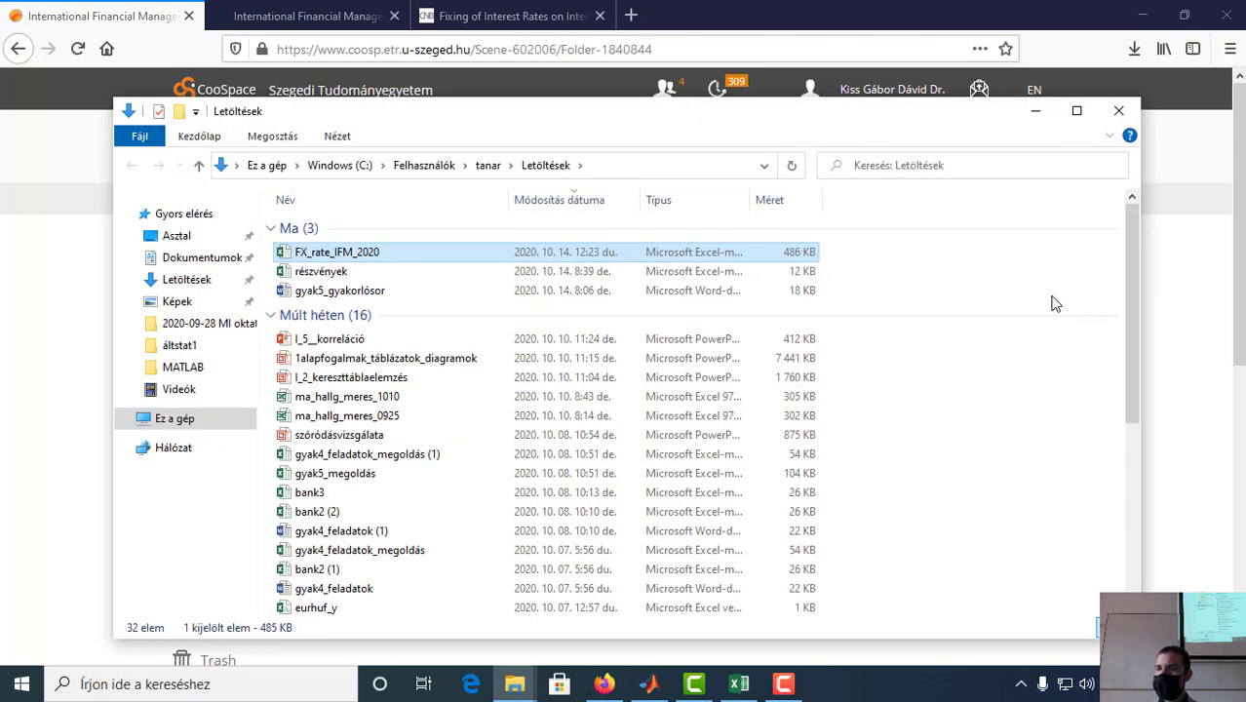
click(181, 367)
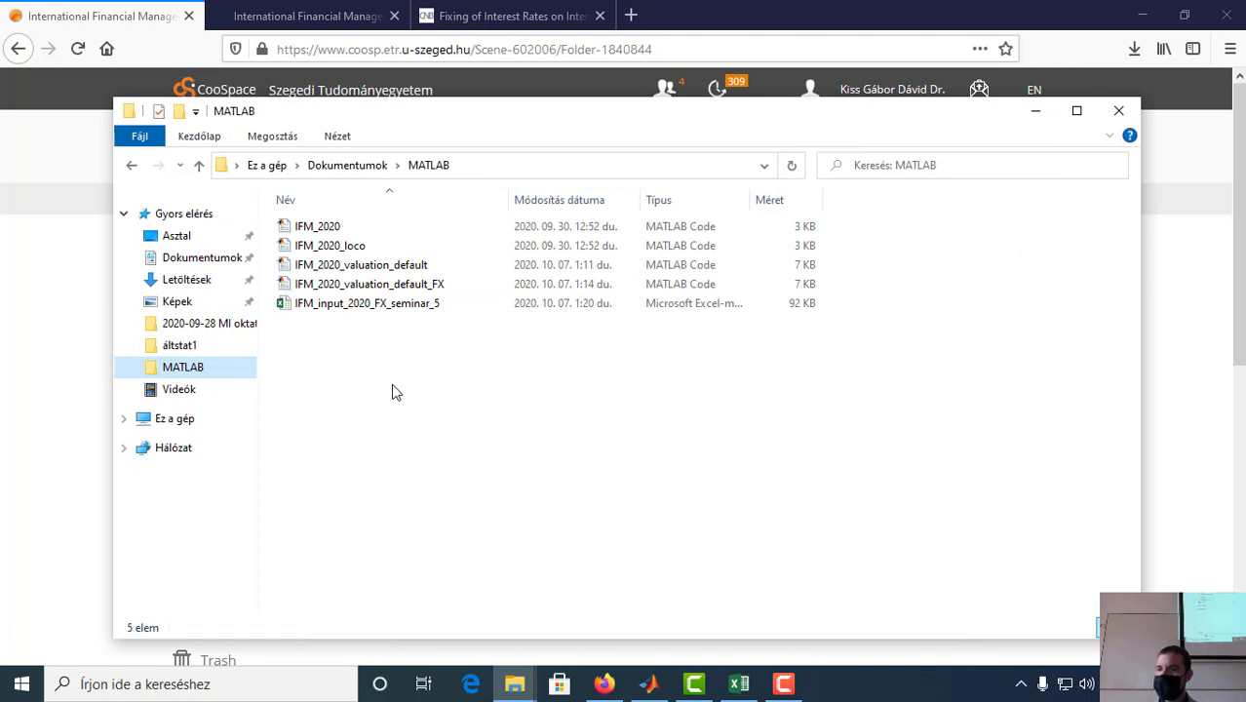
click(190, 279)
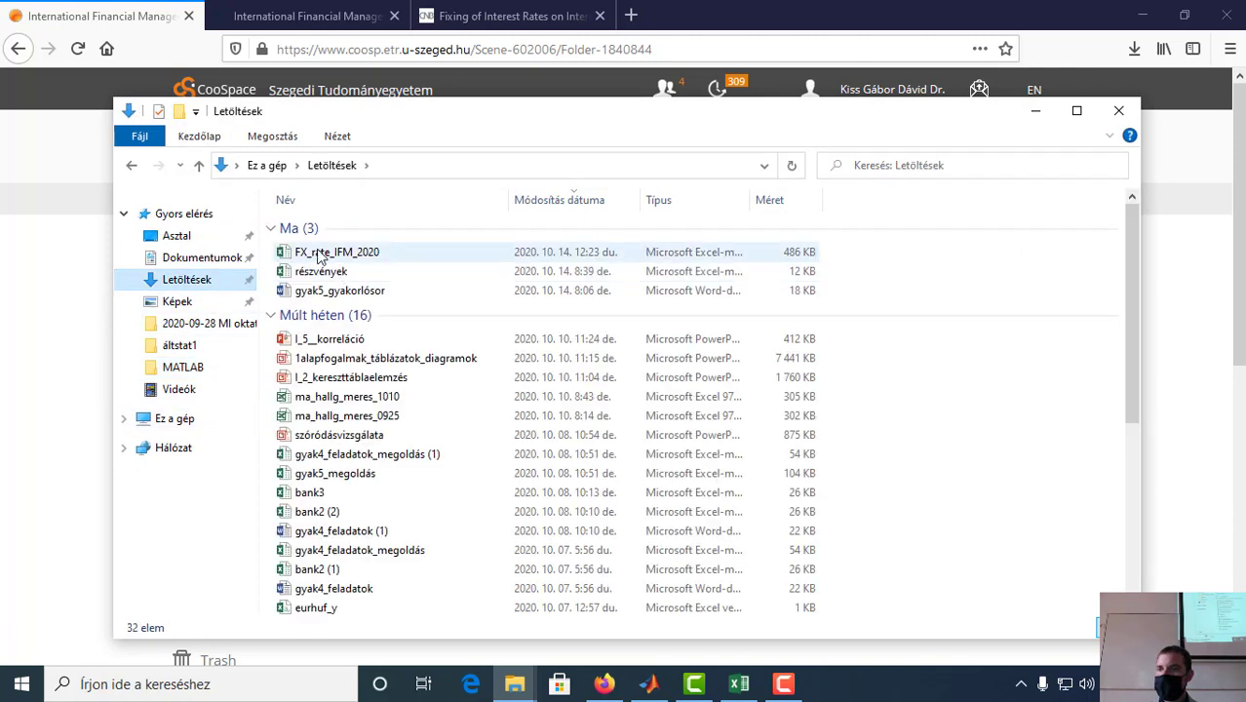
click(321, 254)
click(243, 366)
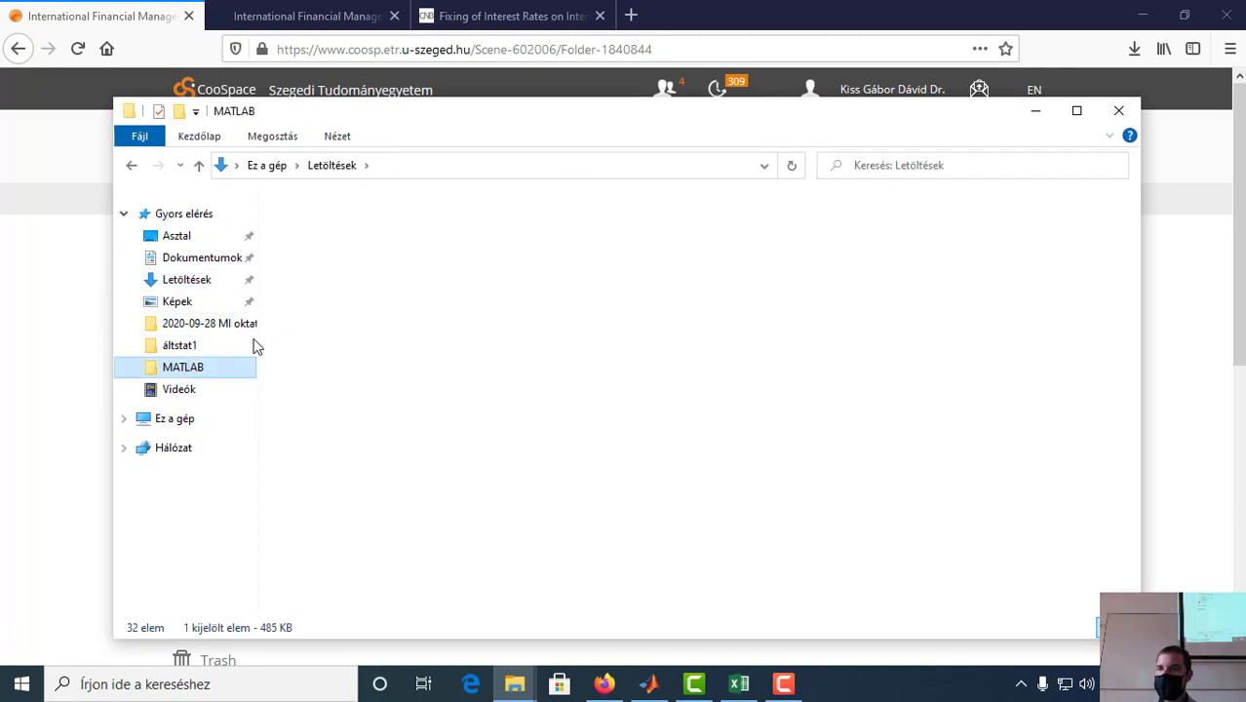
key(ctrl+v)
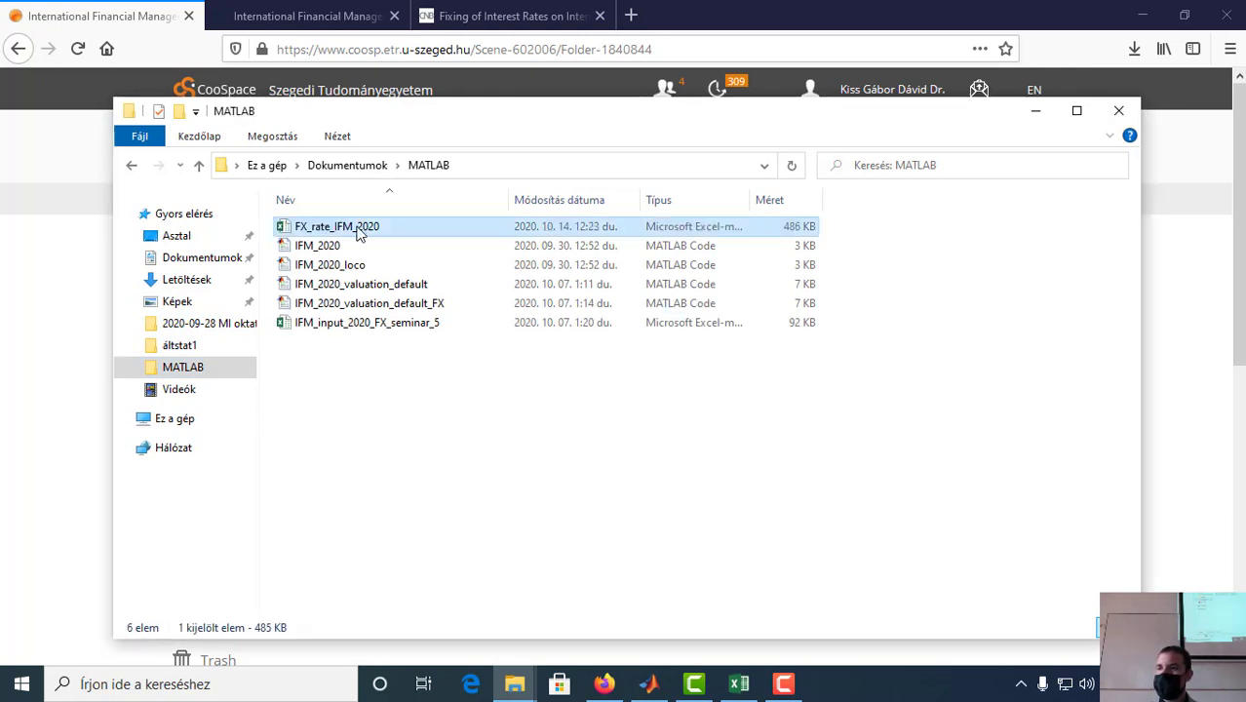
click(1182, 287)
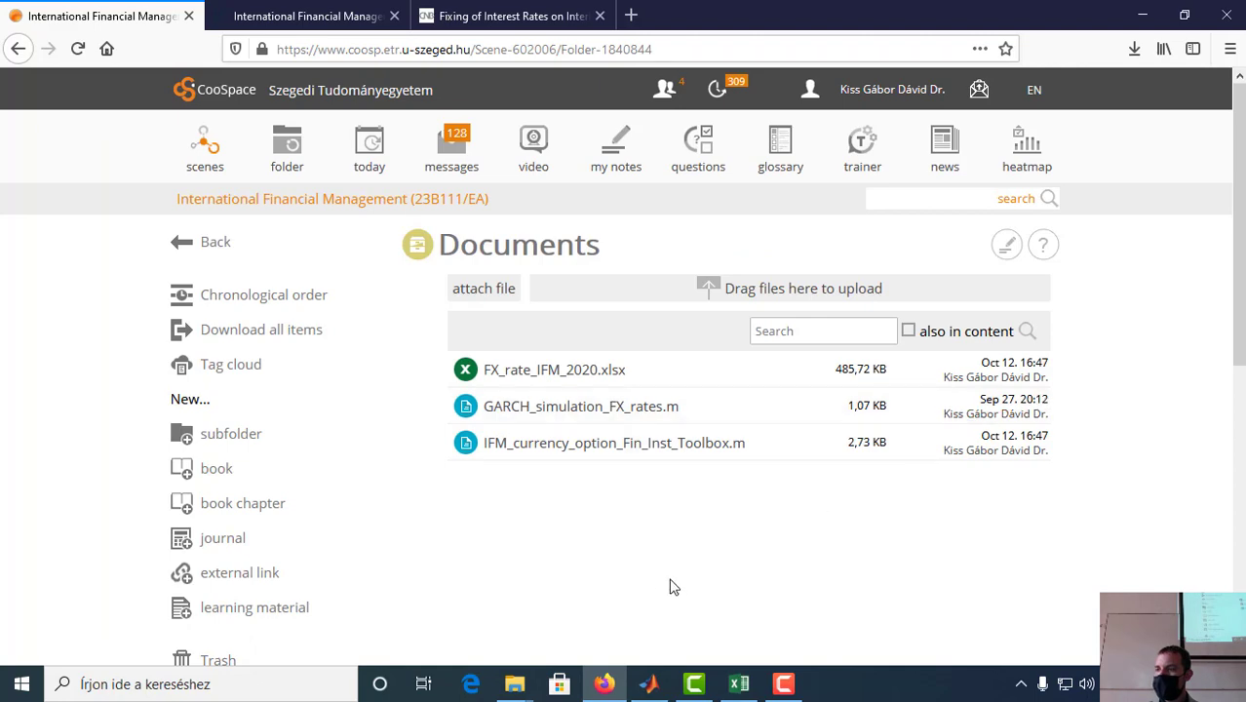
Step: Switch to MATLAB and review the currency option script, from data loading and Garman-Kolhagen pricing to the Vanilla instrument section
click(648, 686)
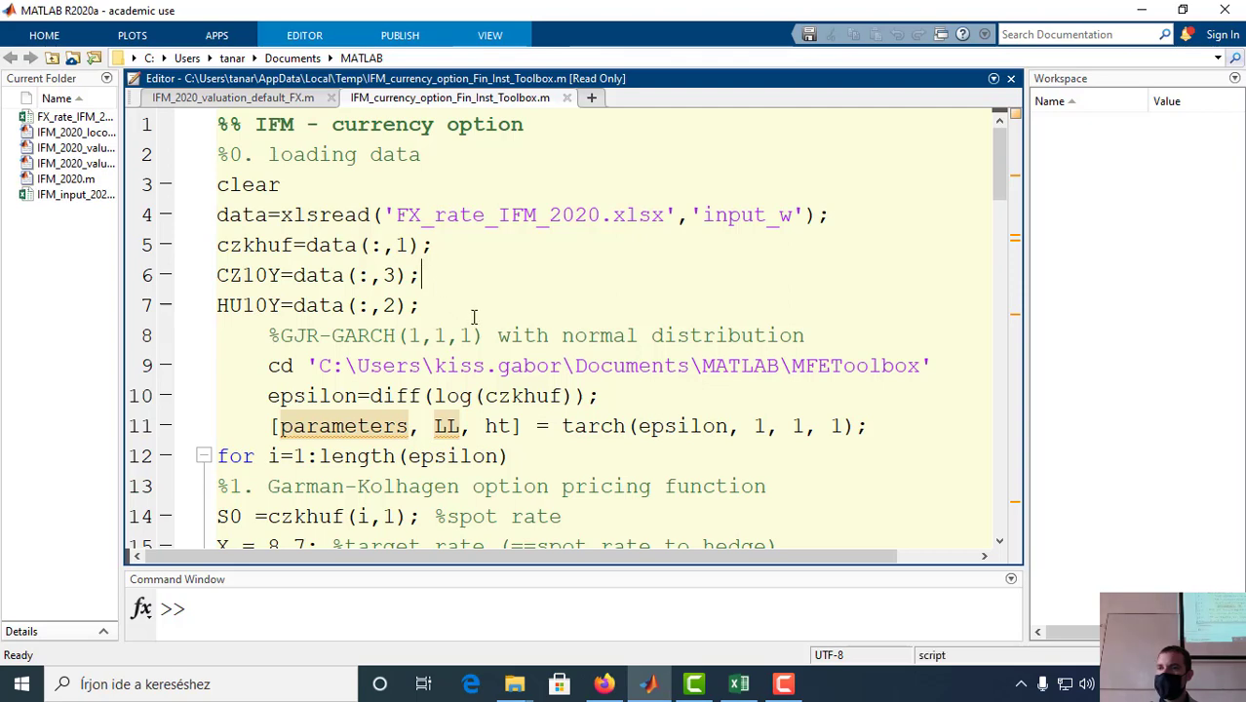
scroll(474, 317, down, 1)
scroll(474, 317, up, 1)
scroll(474, 316, down, 3)
scroll(474, 317, up, 3)
scroll(436, 299, down, 6)
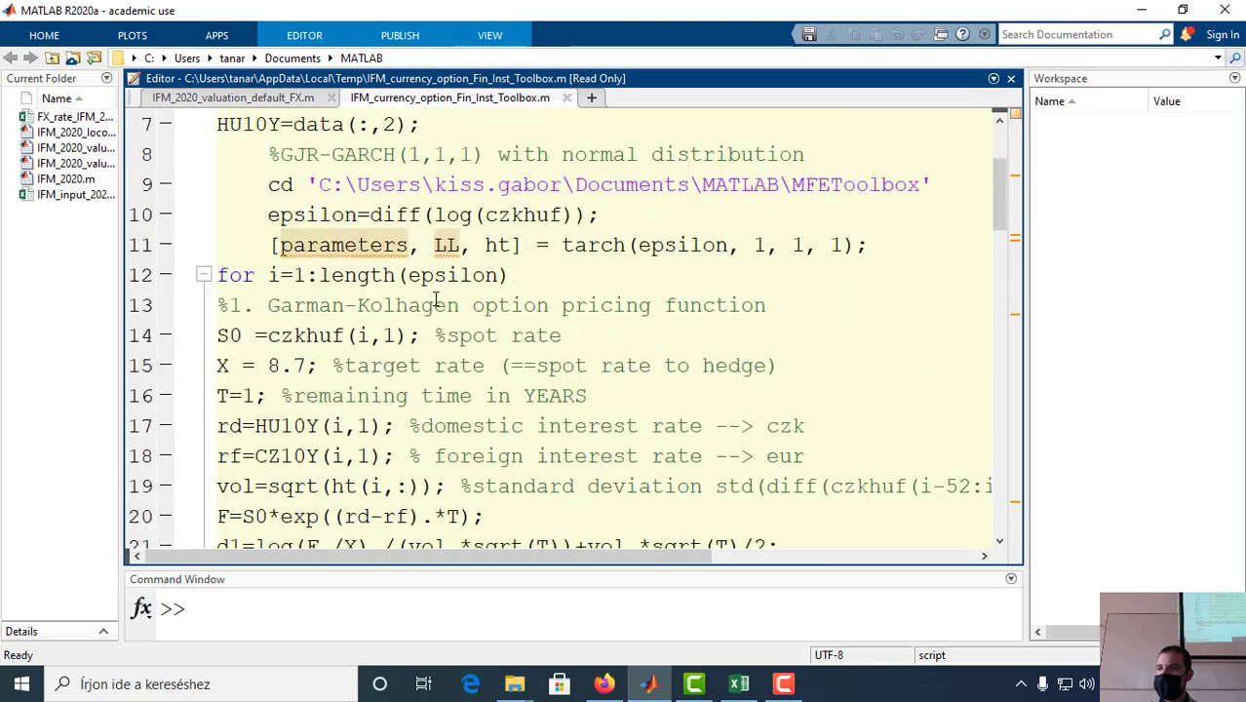
scroll(436, 299, down, 1)
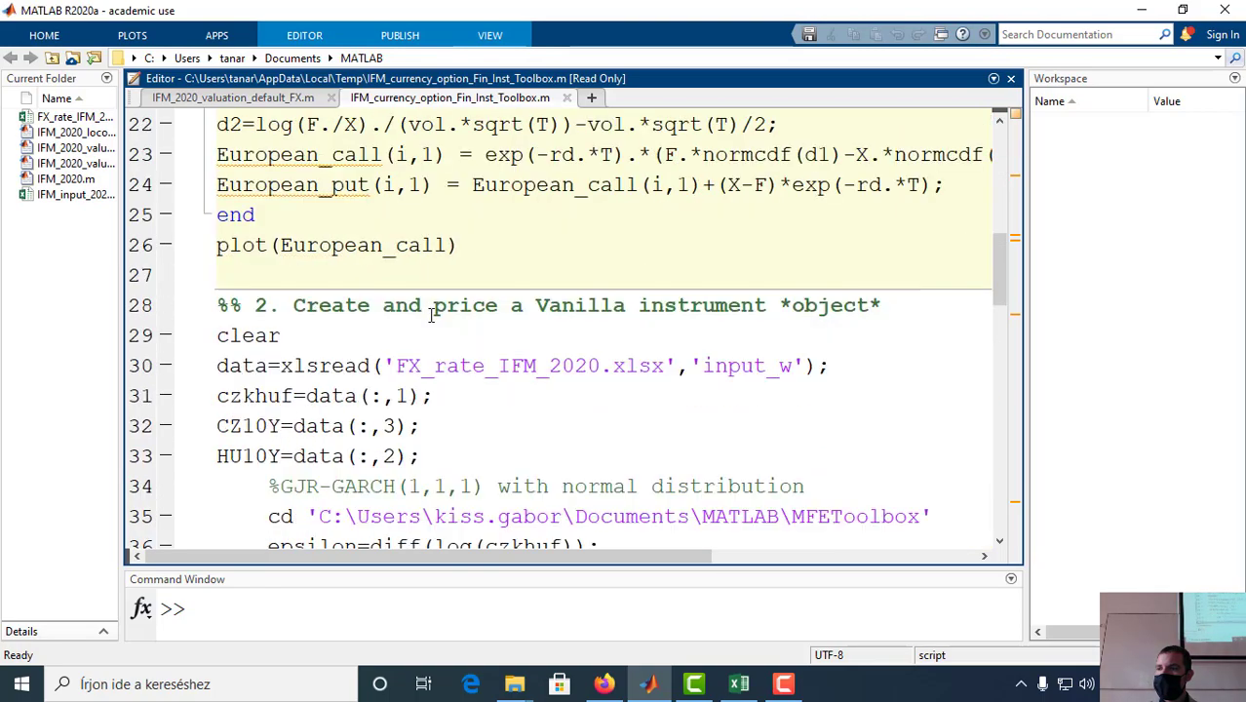
scroll(431, 314, down, 2)
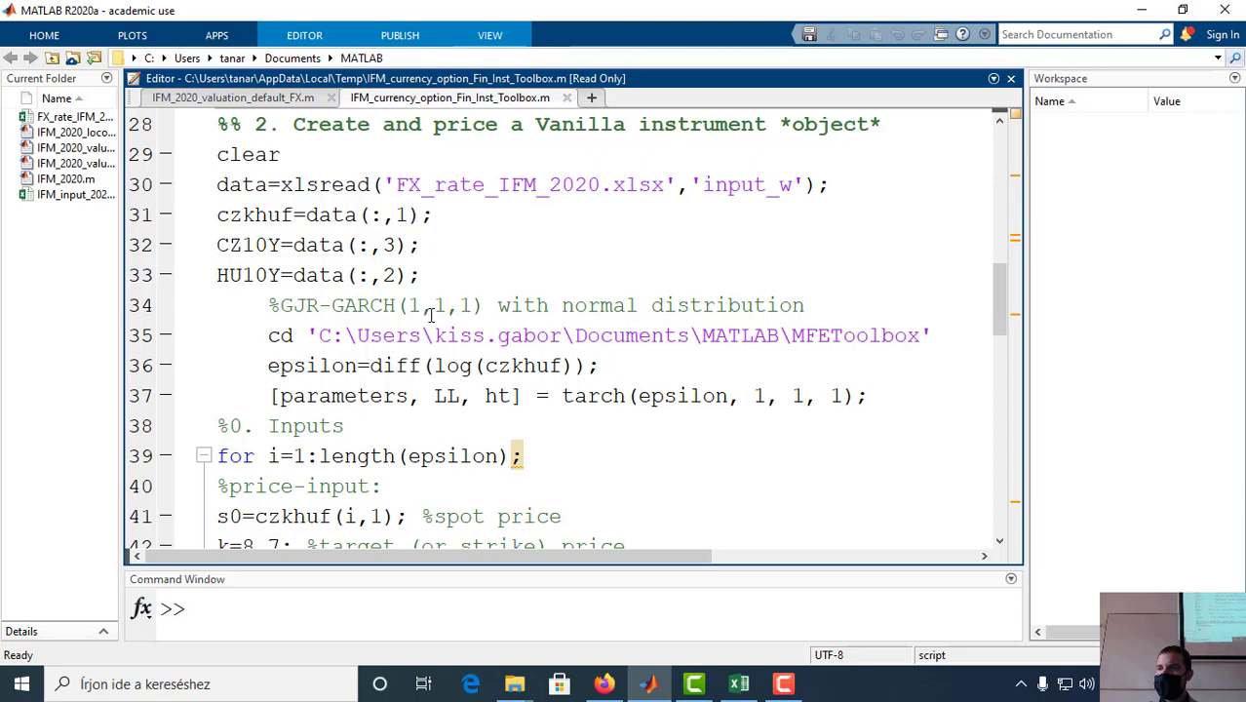
scroll(430, 314, up, 1)
scroll(430, 314, up, 4)
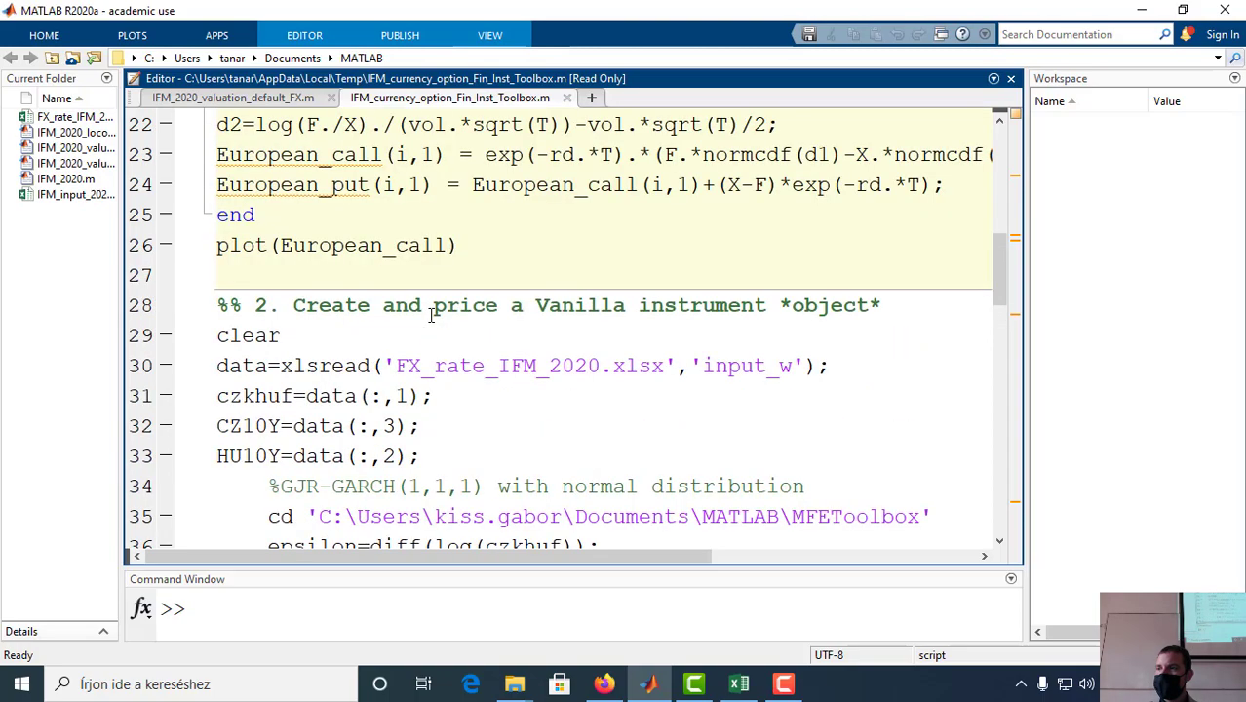
scroll(432, 314, down, 9)
scroll(431, 313, down, 9)
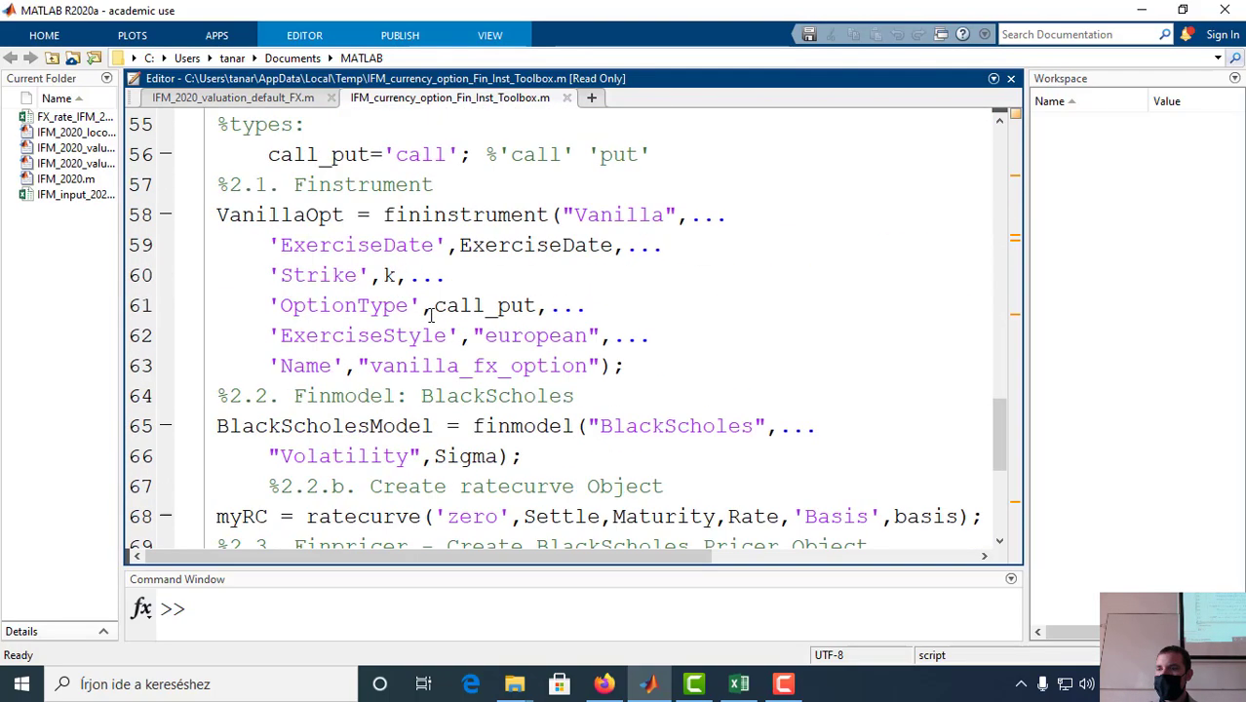
scroll(430, 314, up, 15)
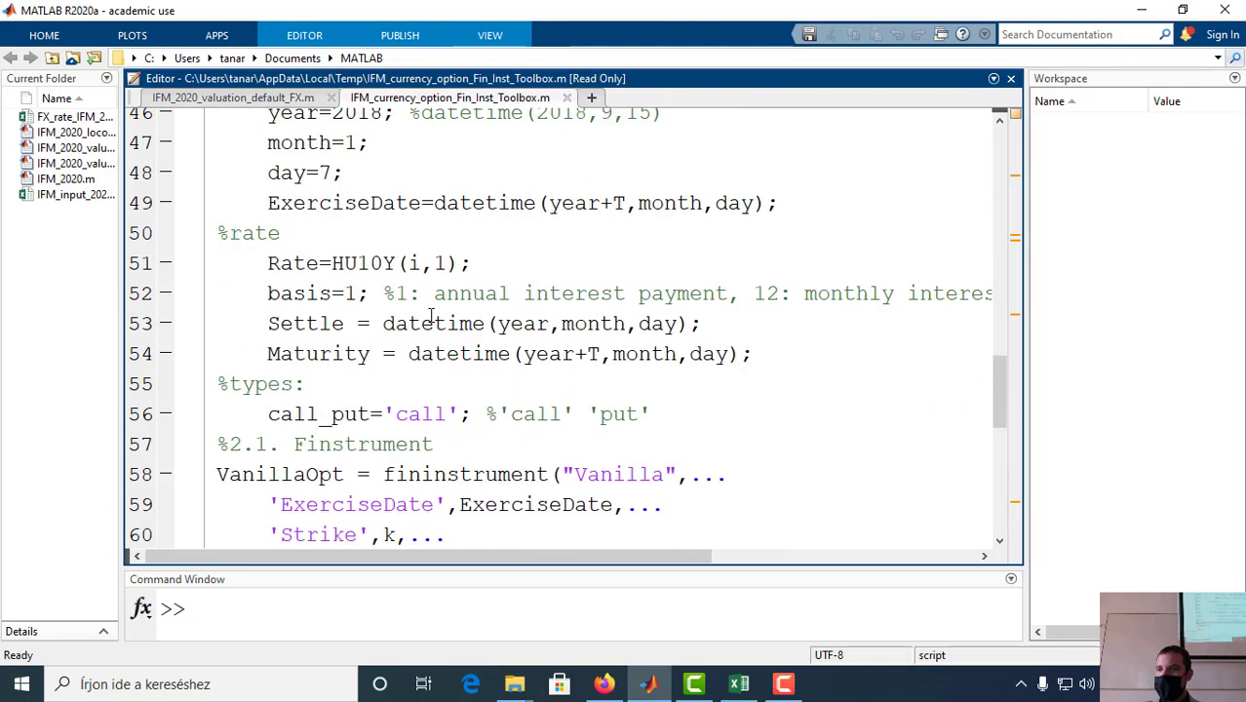
scroll(430, 314, down, 3)
scroll(430, 315, up, 2)
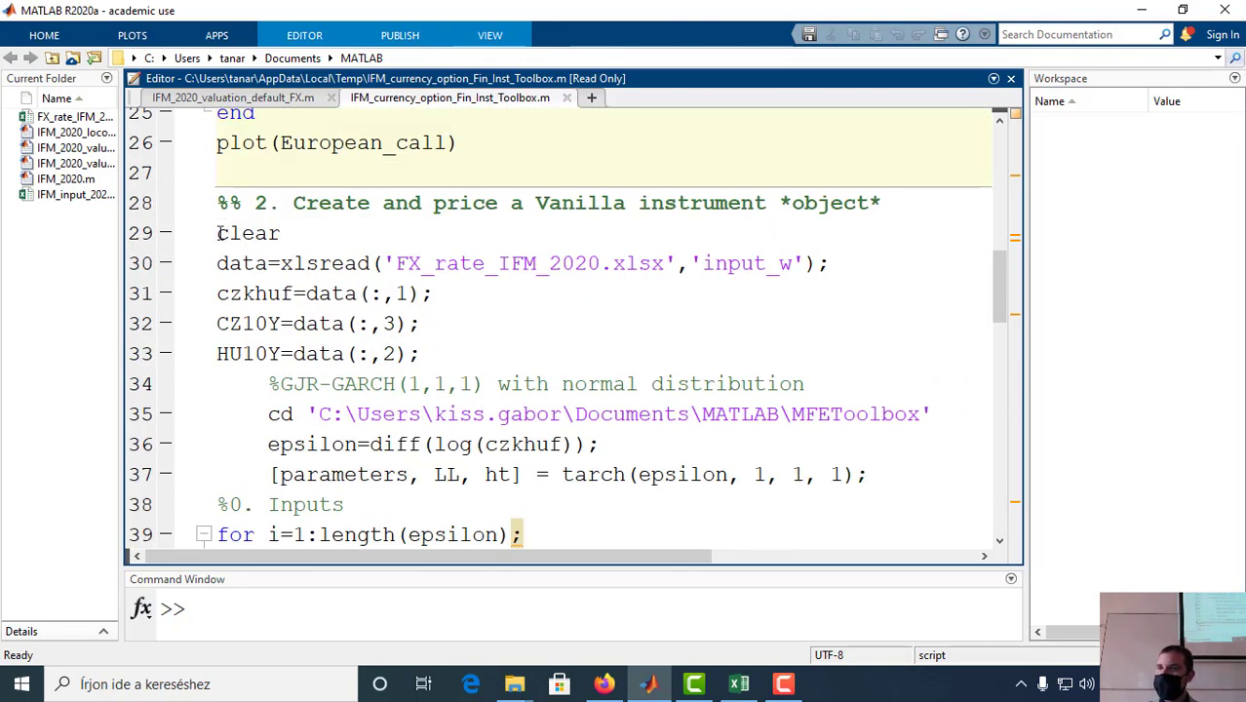
Step: Copy the script's section "2. Create and price a Vanilla instrument *object*" into a new untitled script
drag(220, 233, 442, 360)
scroll(427, 336, down, 5)
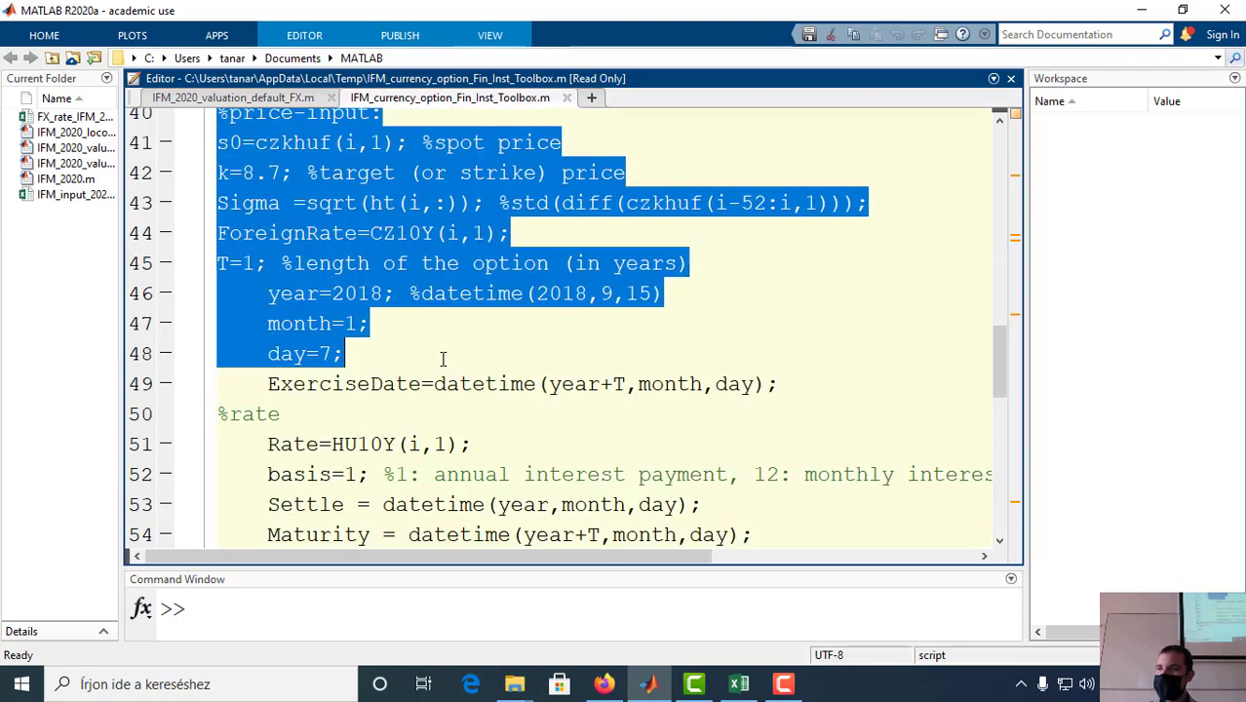
scroll(442, 359, up, 6)
scroll(314, 353, down, 15)
drag(220, 293, 431, 465)
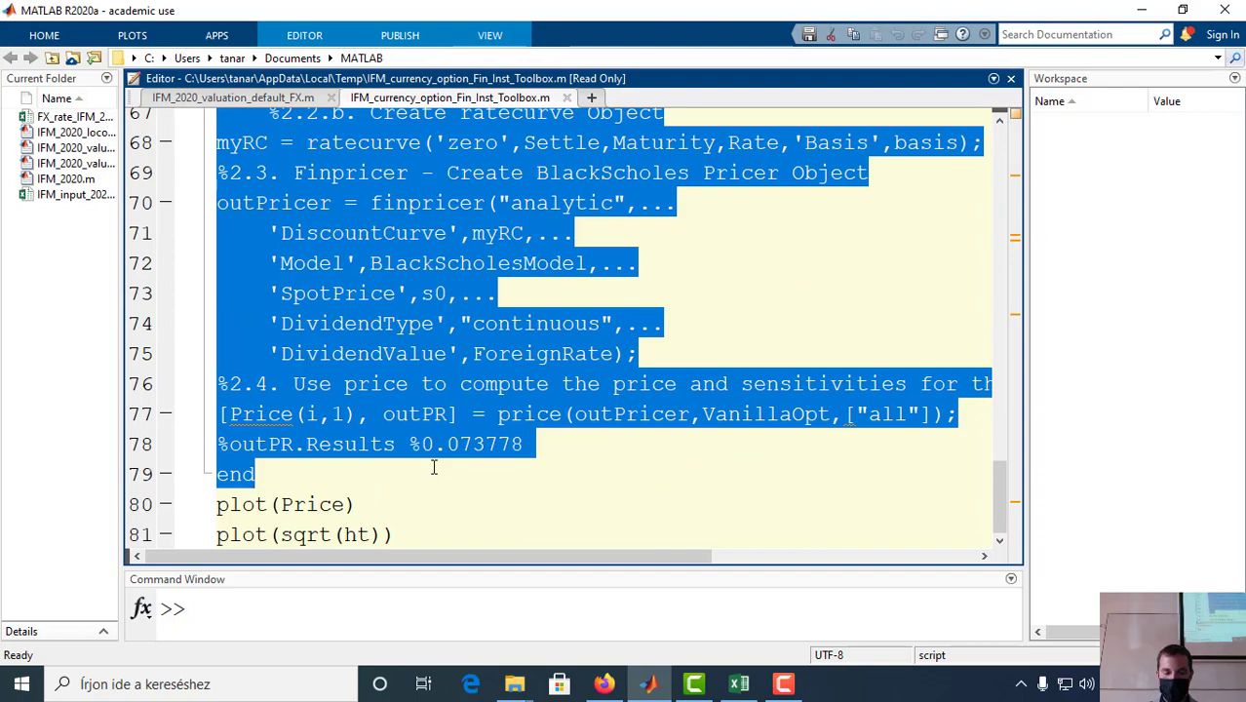
click(593, 98)
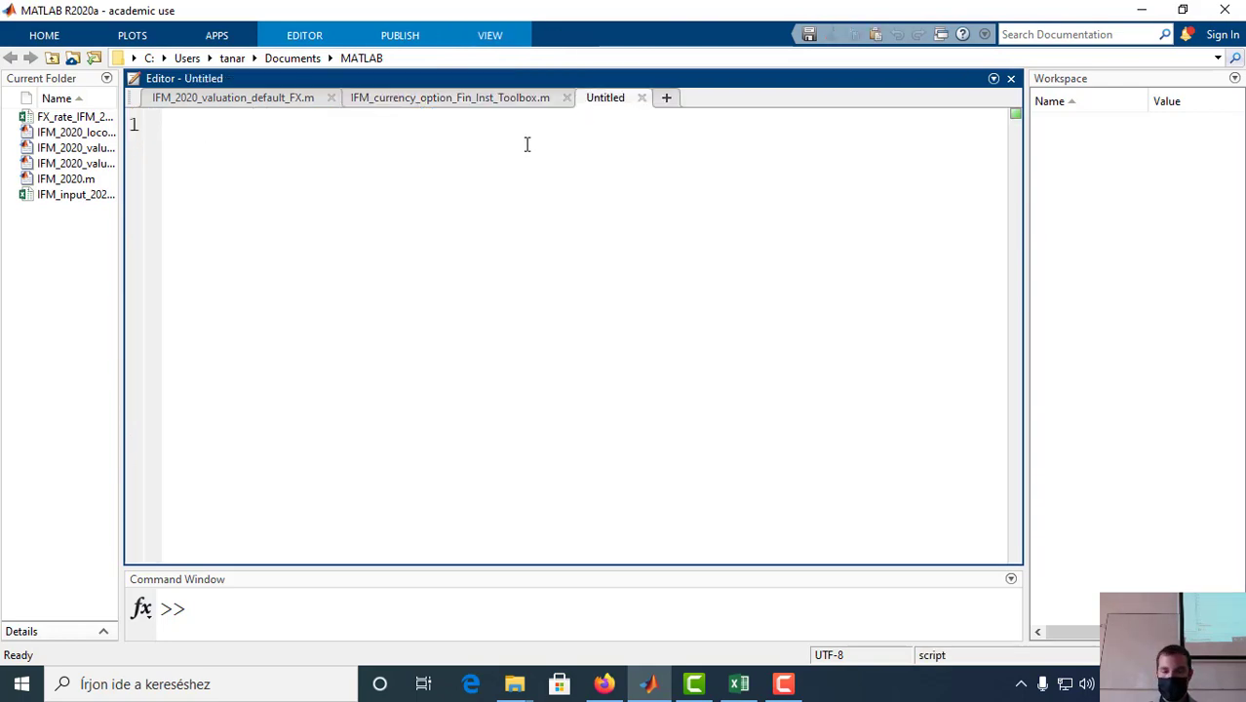
key(ctrl+v)
scroll(452, 233, up, 7)
scroll(452, 233, up, 5)
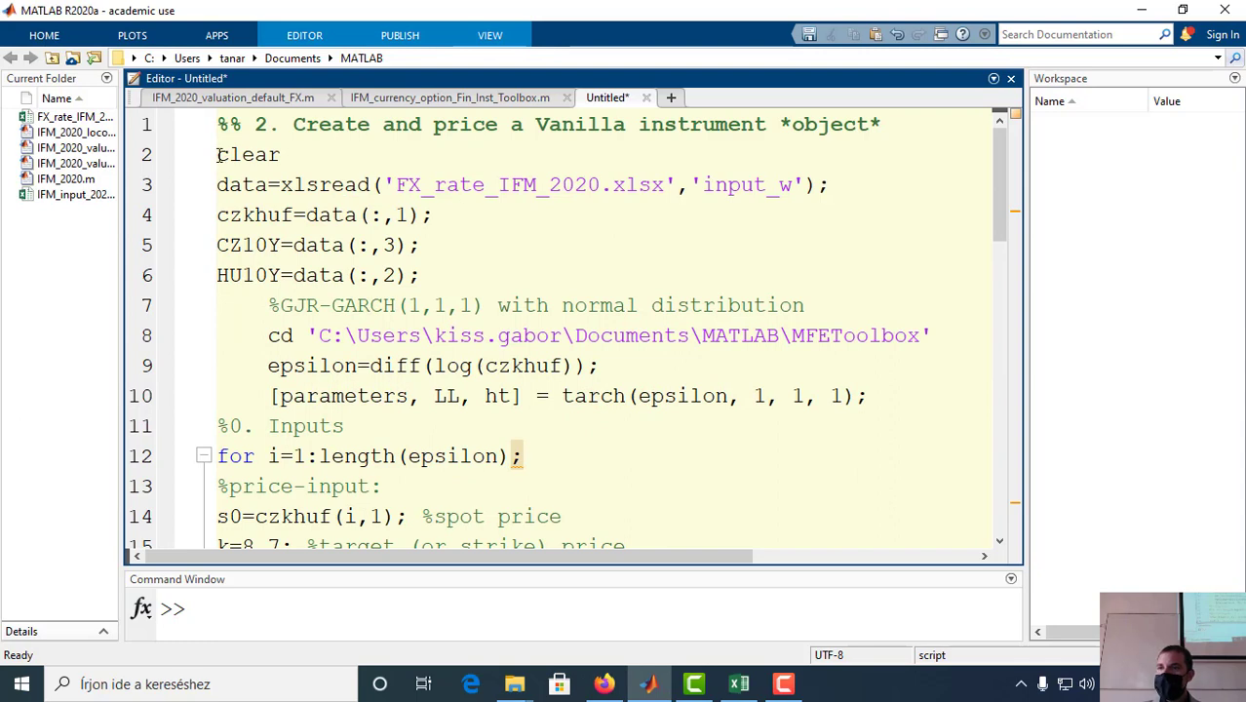
Step: Evaluate only the clear and xlsread lines to load the input_w sheet of FX_rate_IFM_2020.xlsx into data
drag(220, 154, 829, 184)
right_click(306, 179)
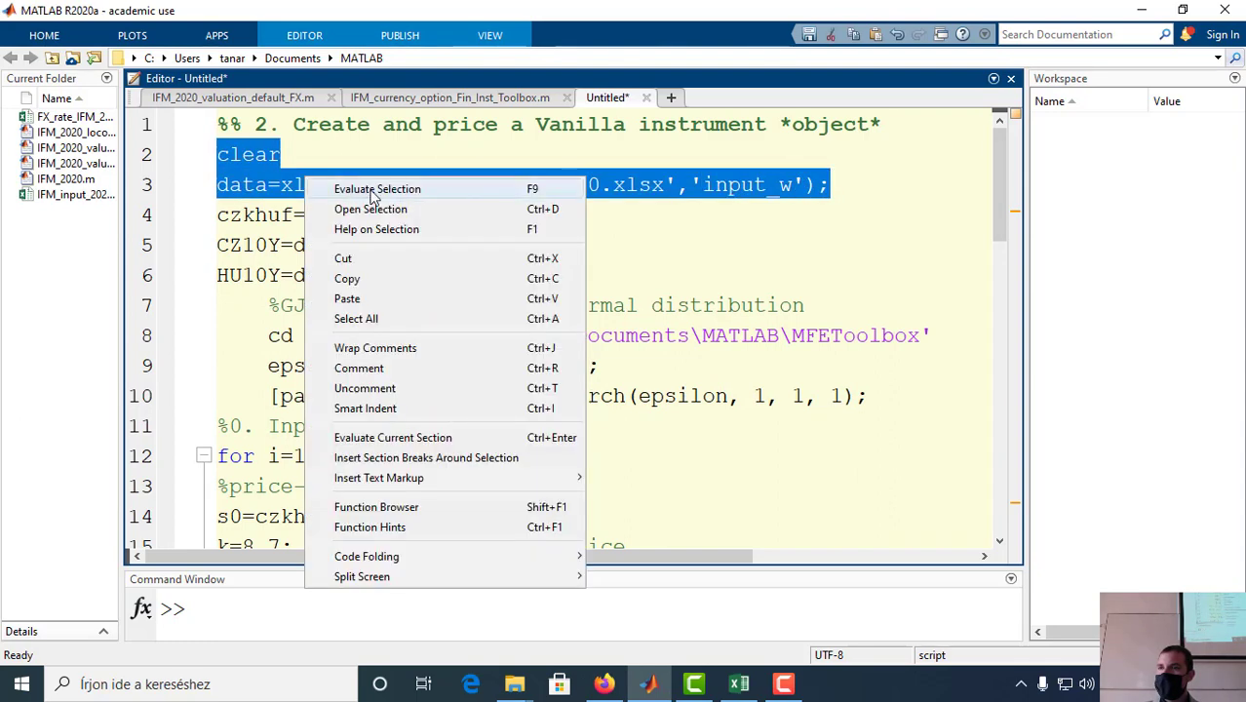
click(377, 190)
click(441, 216)
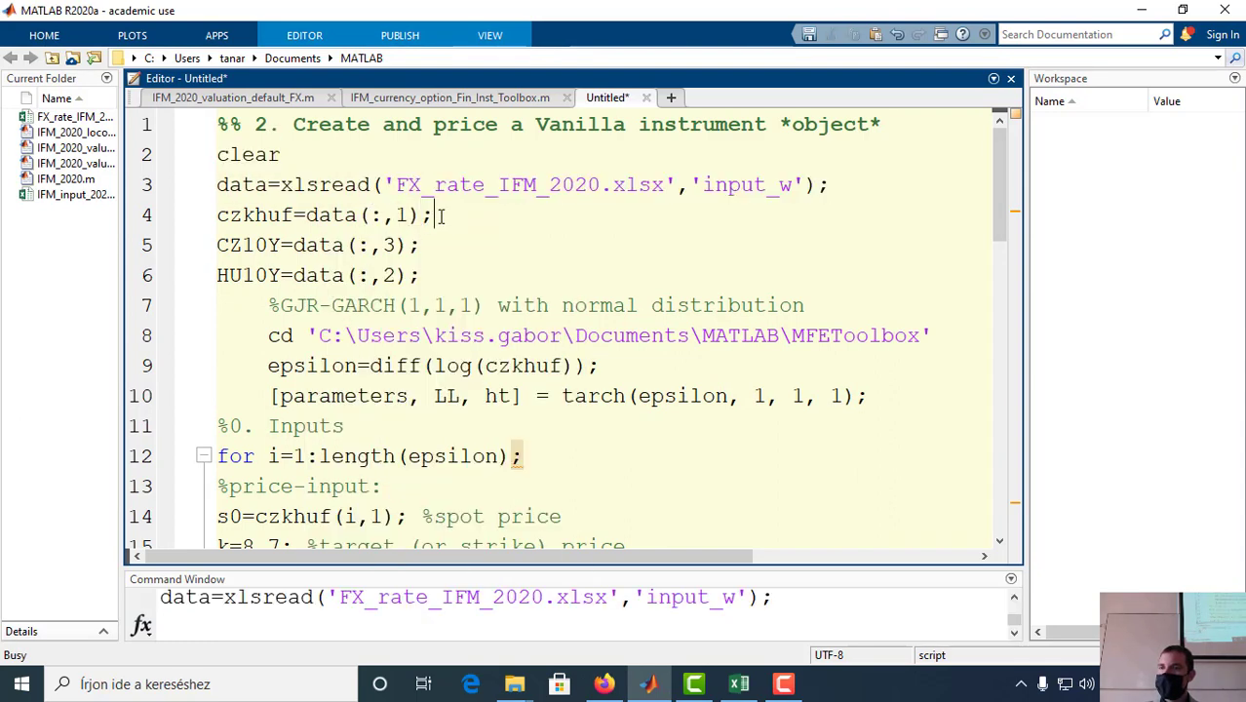
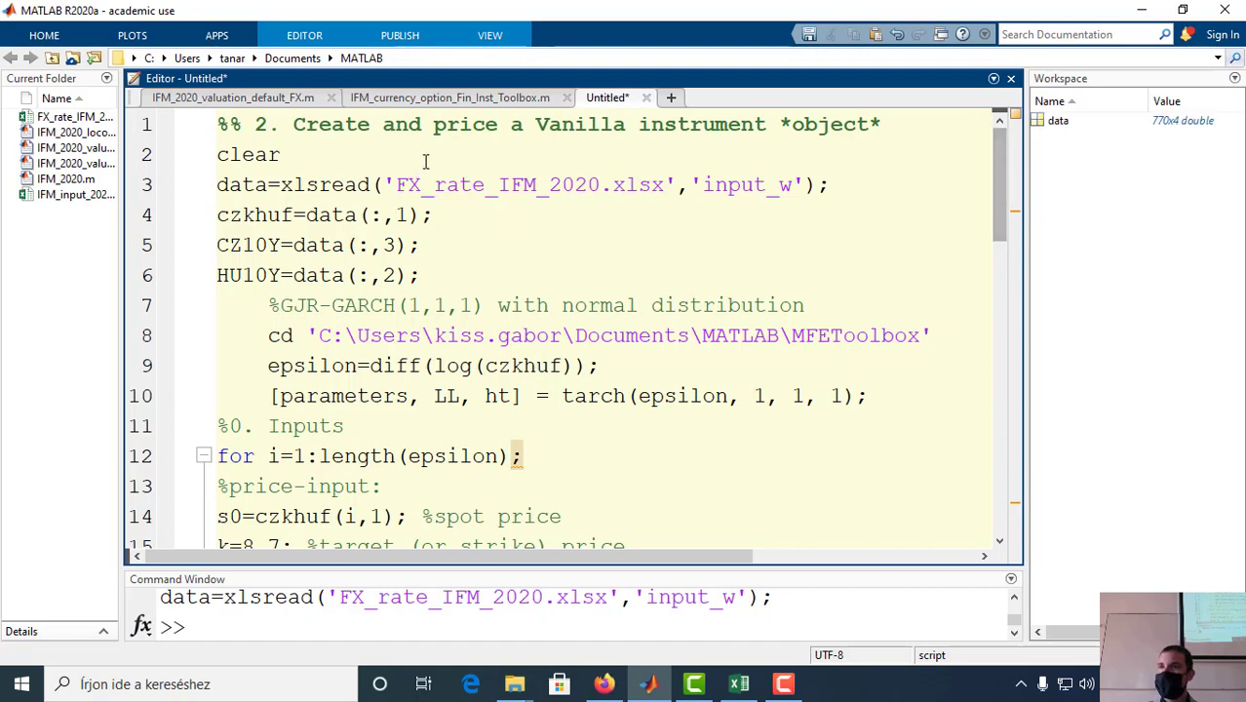
Step: Widen the Current Folder file list, check the MATLAB folder's files in File Explorer, and return to the Documents page in Firefox
mouse_move(124, 182)
mouse_down()
mouse_move(253, 171)
mouse_move(138, 170)
mouse_up()
mouse_move(515, 683)
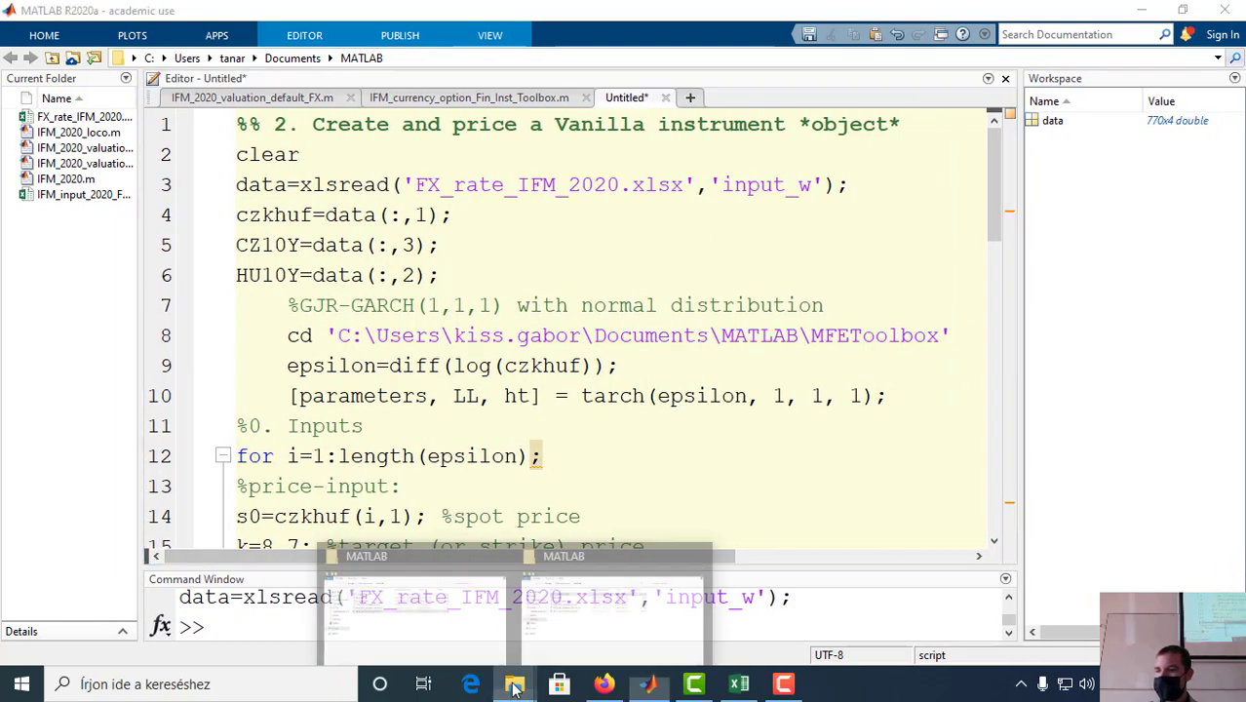
click(559, 622)
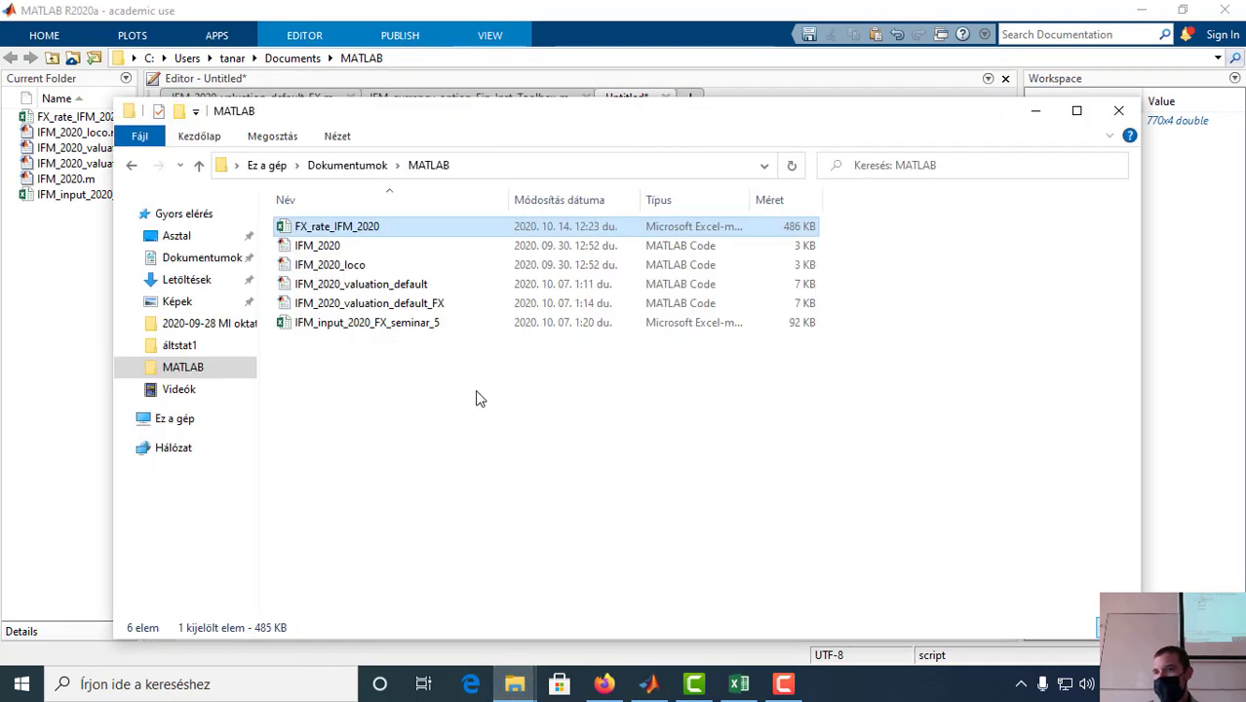
click(451, 391)
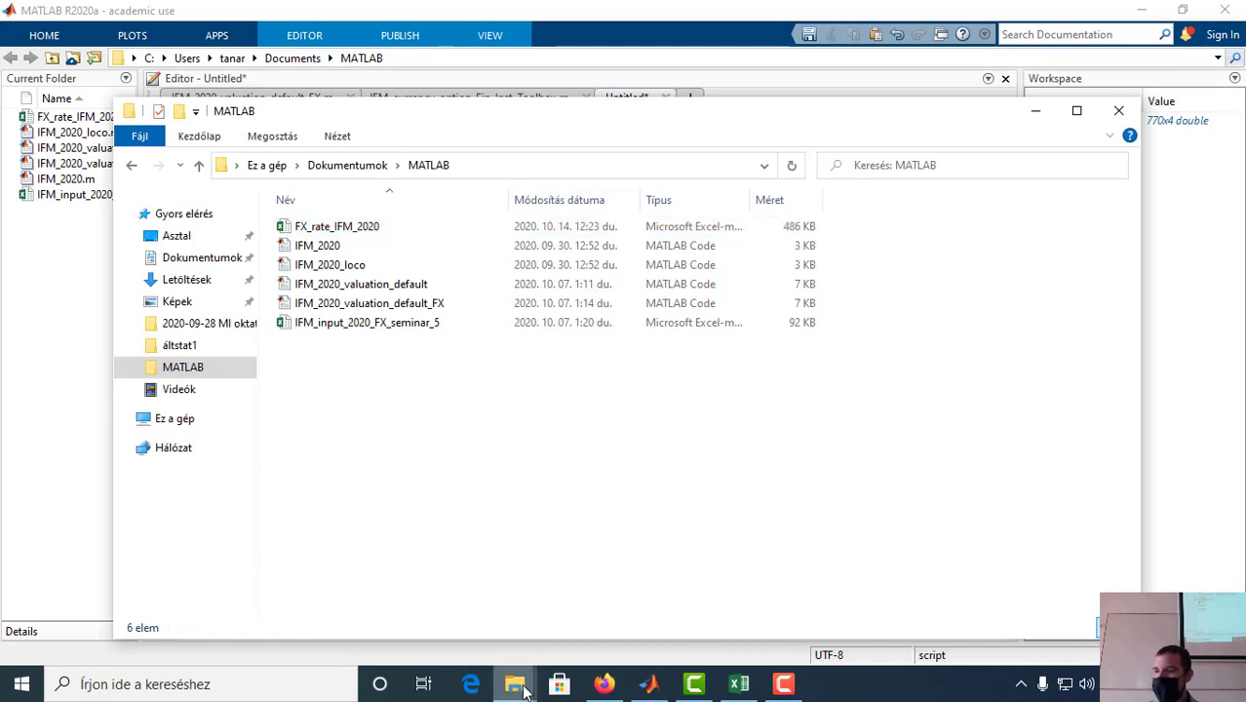
click(604, 683)
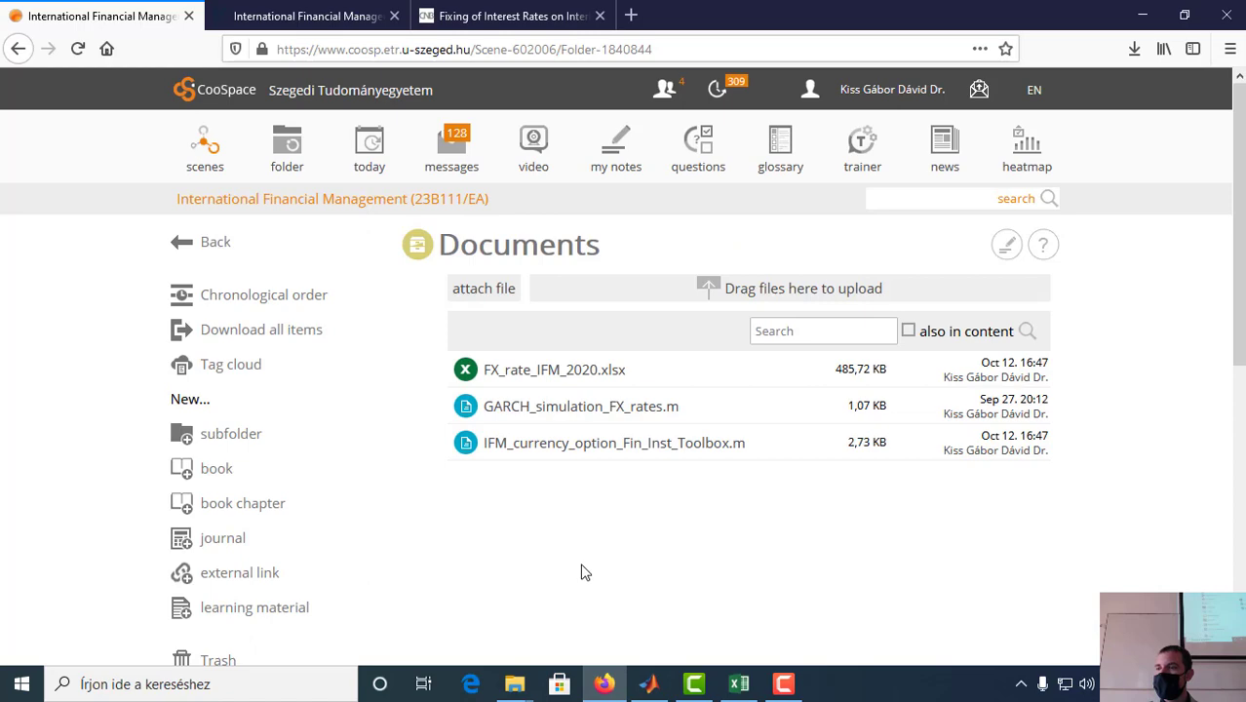
Step: Download MATLAB.exe from the Dokumentumok folder of the Befektetések II. (25C202/EA) scene
click(213, 164)
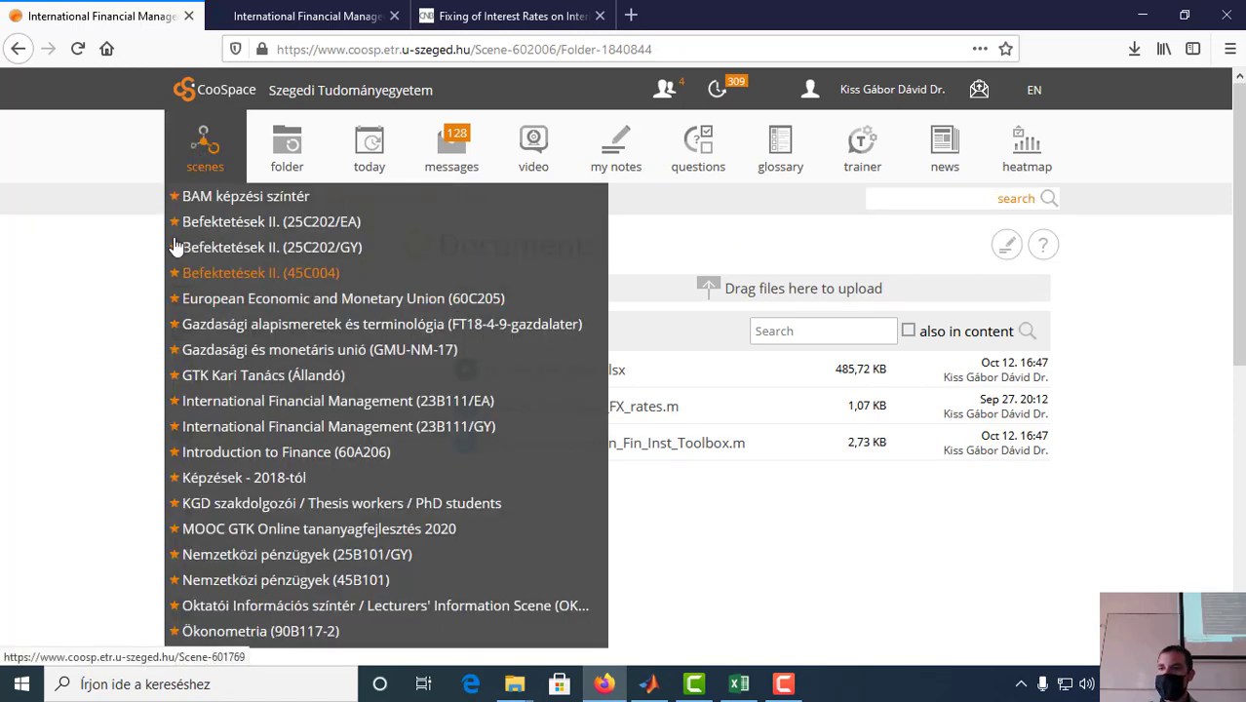
click(274, 226)
scroll(147, 384, down, 4)
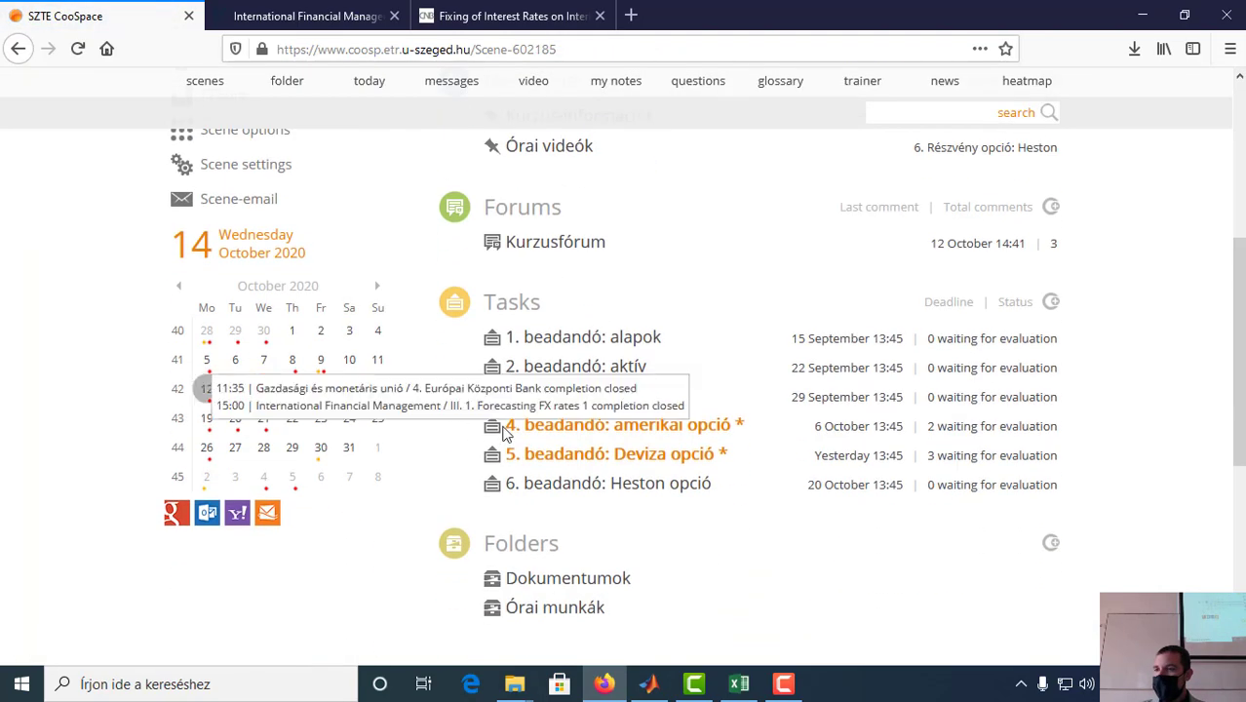
scroll(434, 445, down, 5)
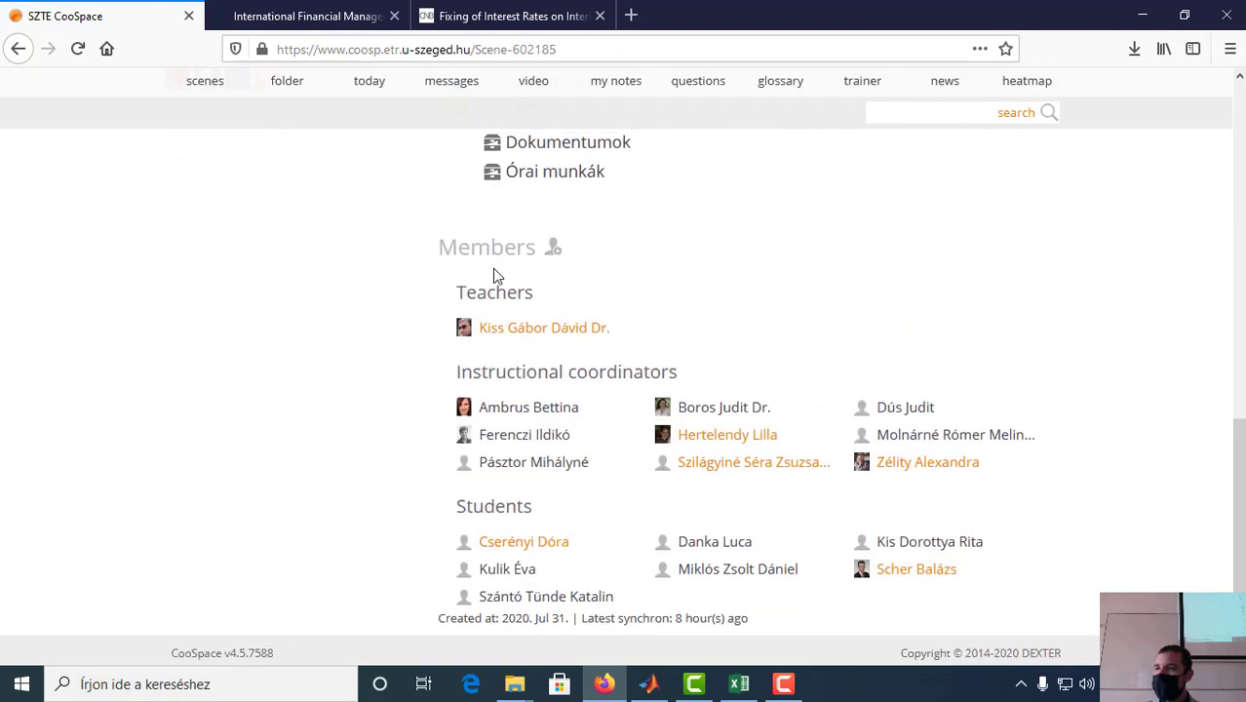
scroll(572, 530, up, 4)
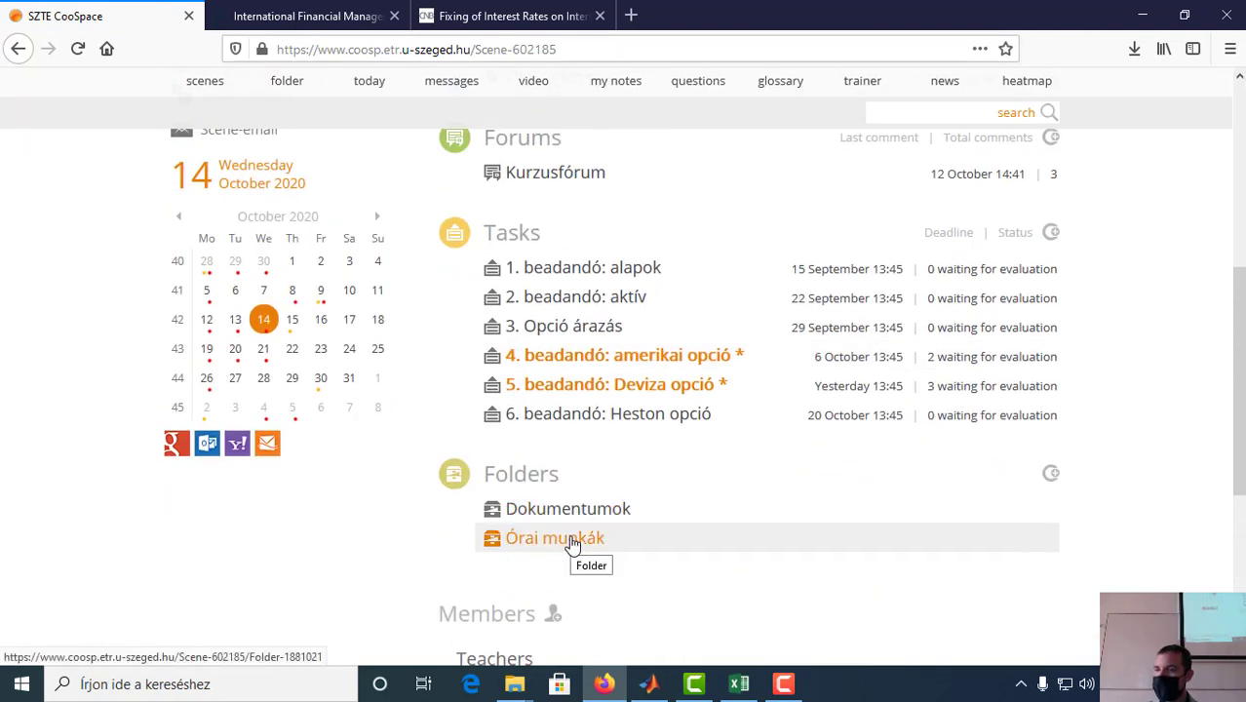
click(566, 509)
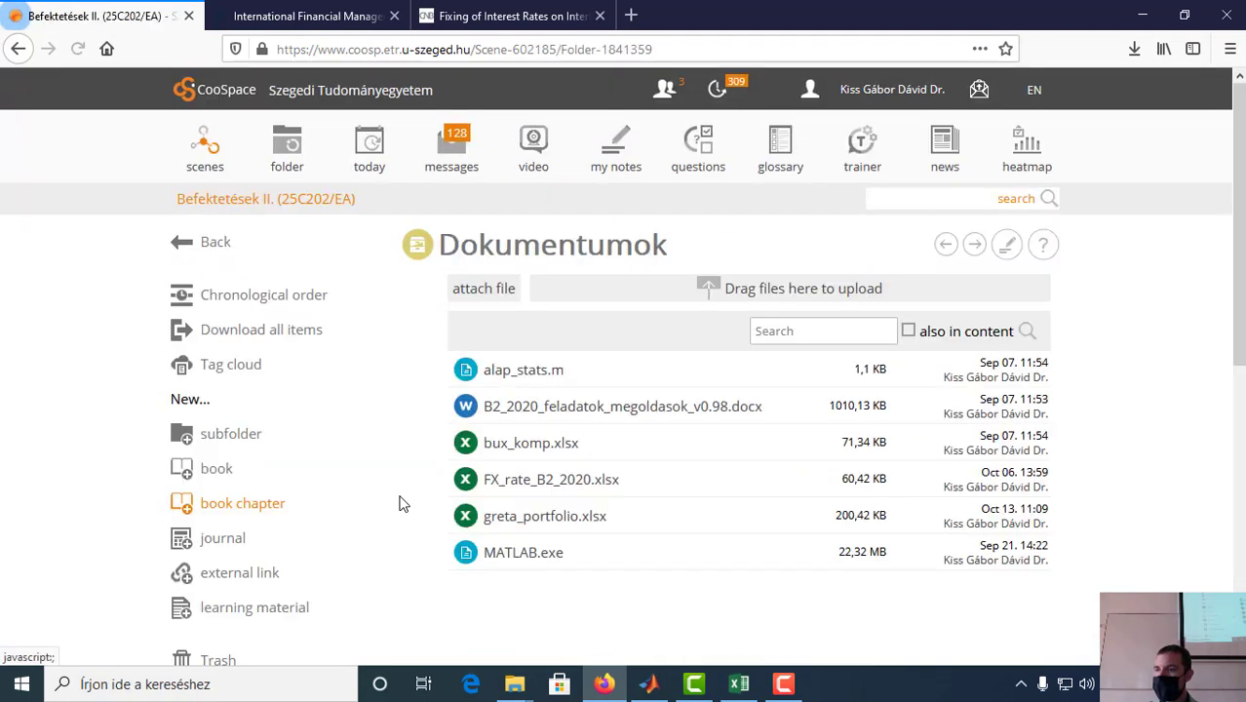
click(516, 553)
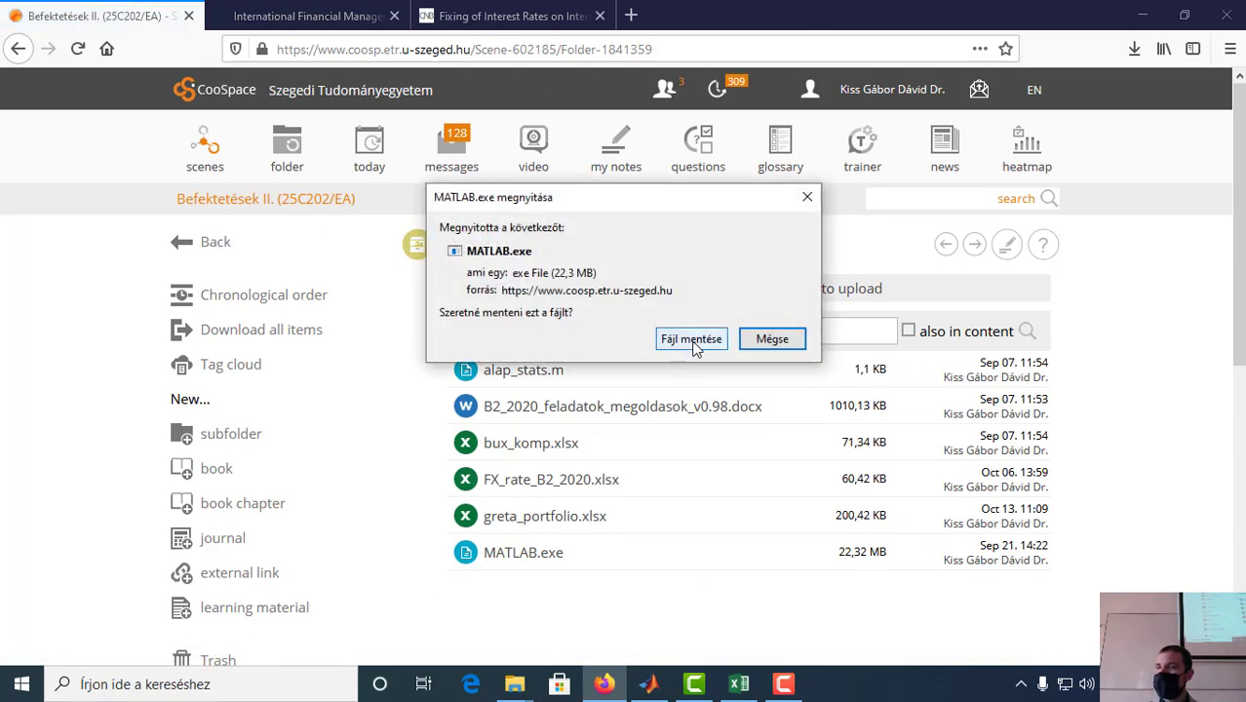
click(690, 339)
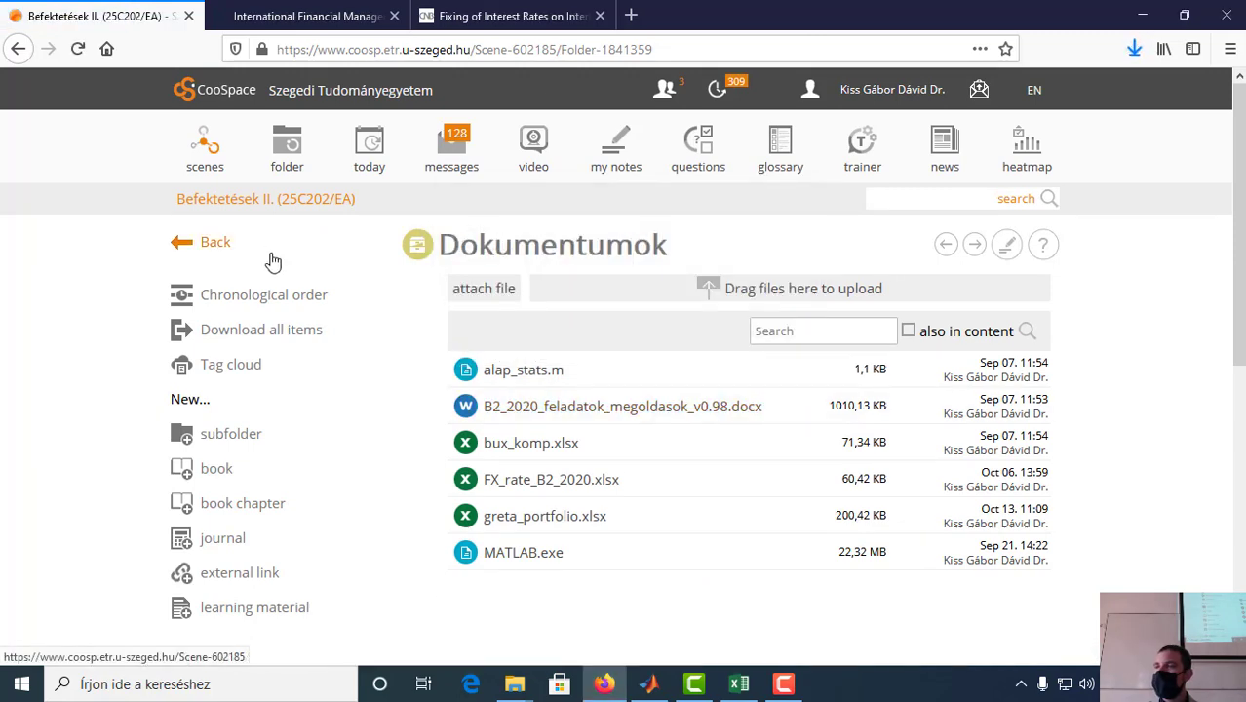
Step: Upload the downloaded MATLAB.exe to the Seminar codes folder of the International Financial Management (23B111/GY) scene
click(205, 146)
click(258, 400)
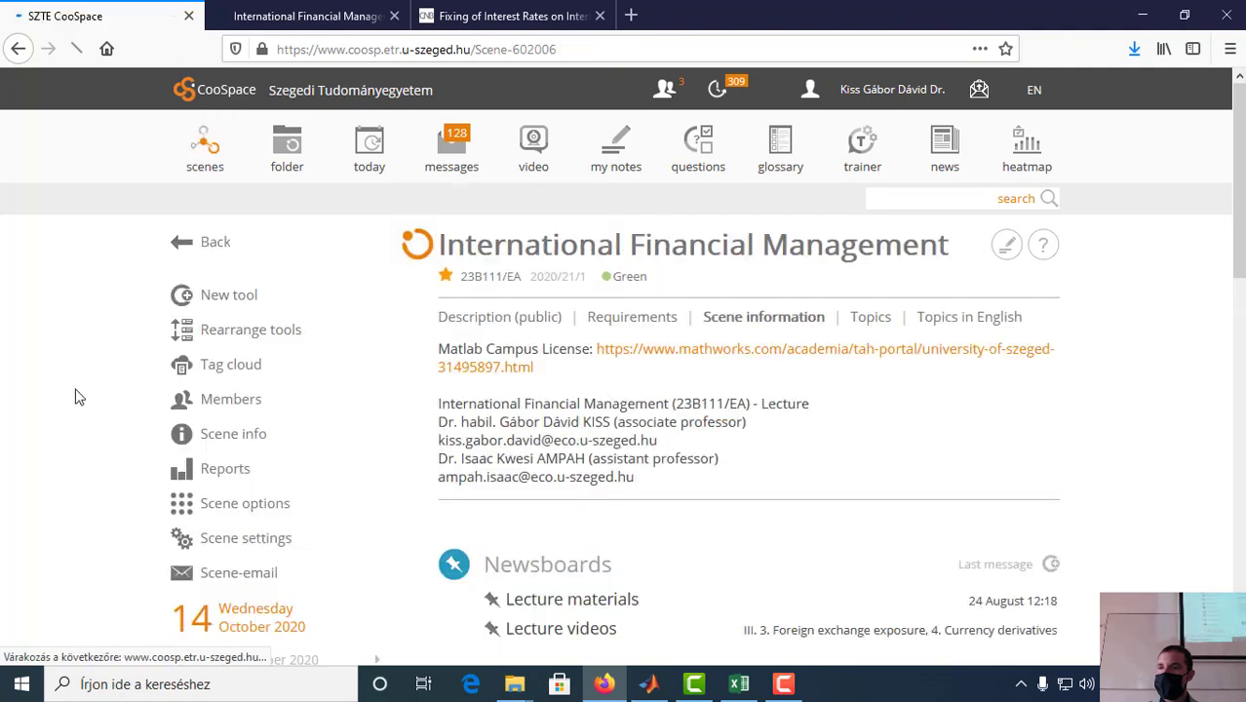
scroll(380, 463, down, 5)
scroll(234, 273, up, 5)
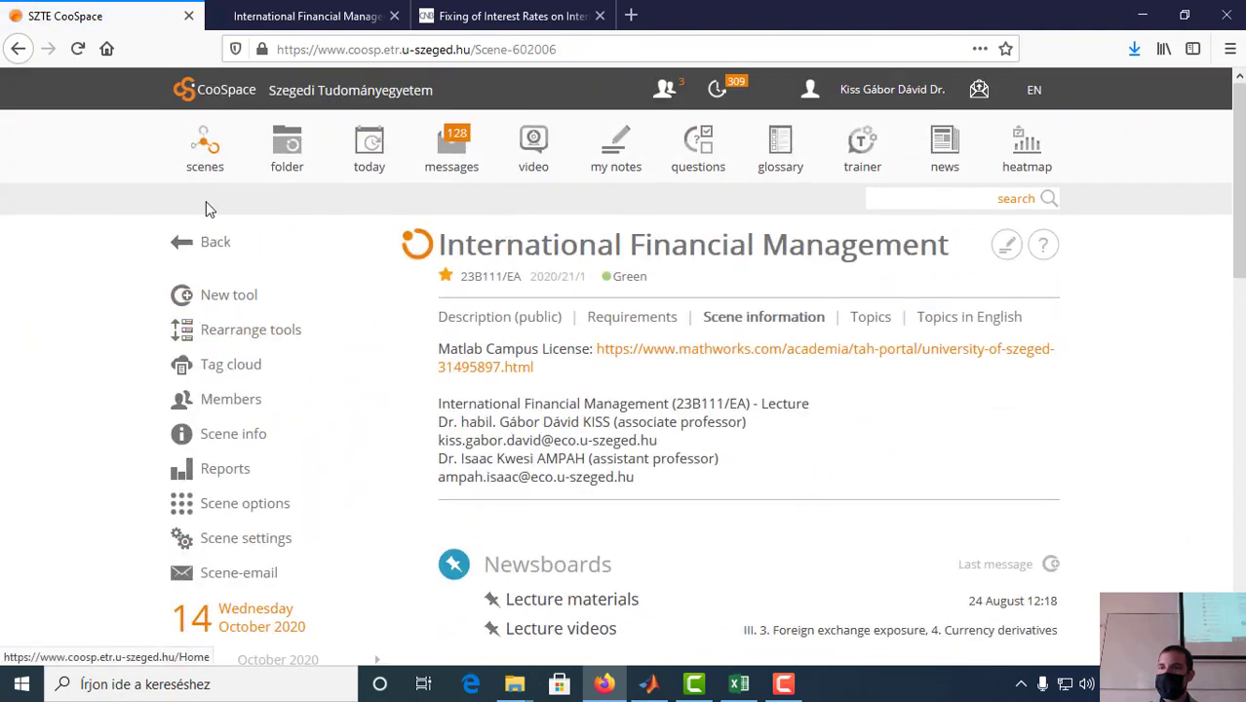
click(205, 151)
click(190, 427)
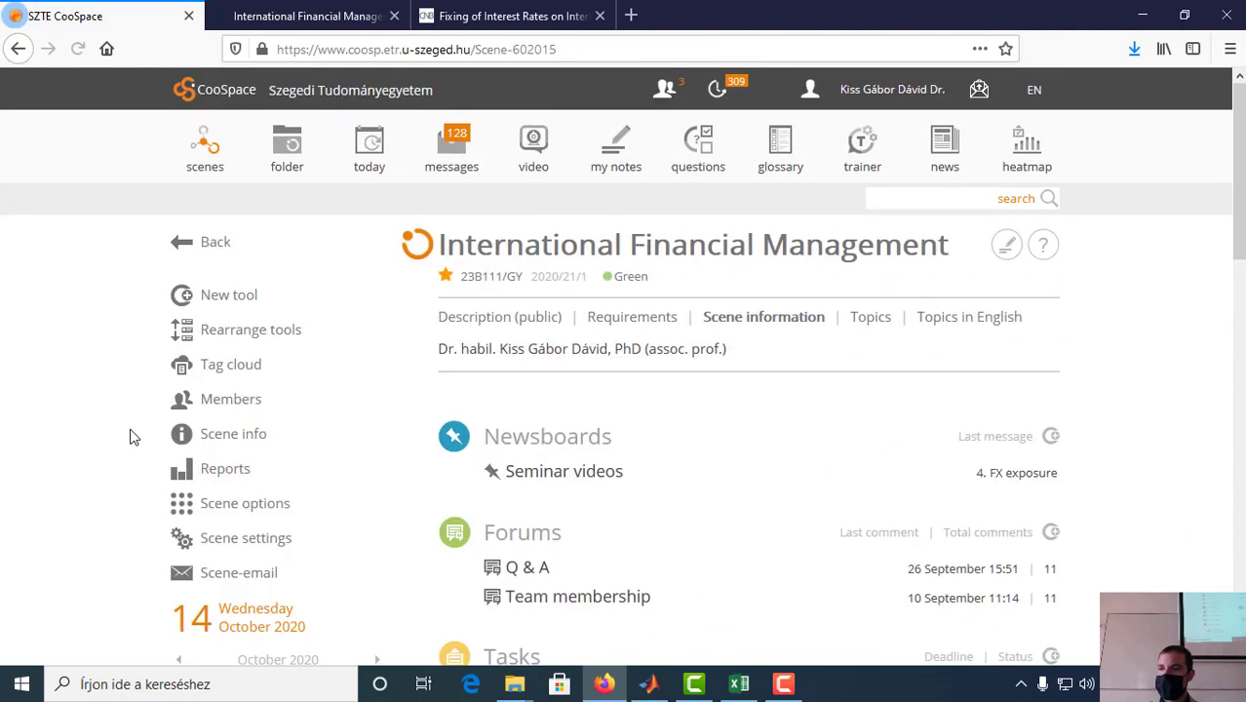
scroll(127, 436, down, 5)
scroll(478, 599, down, 3)
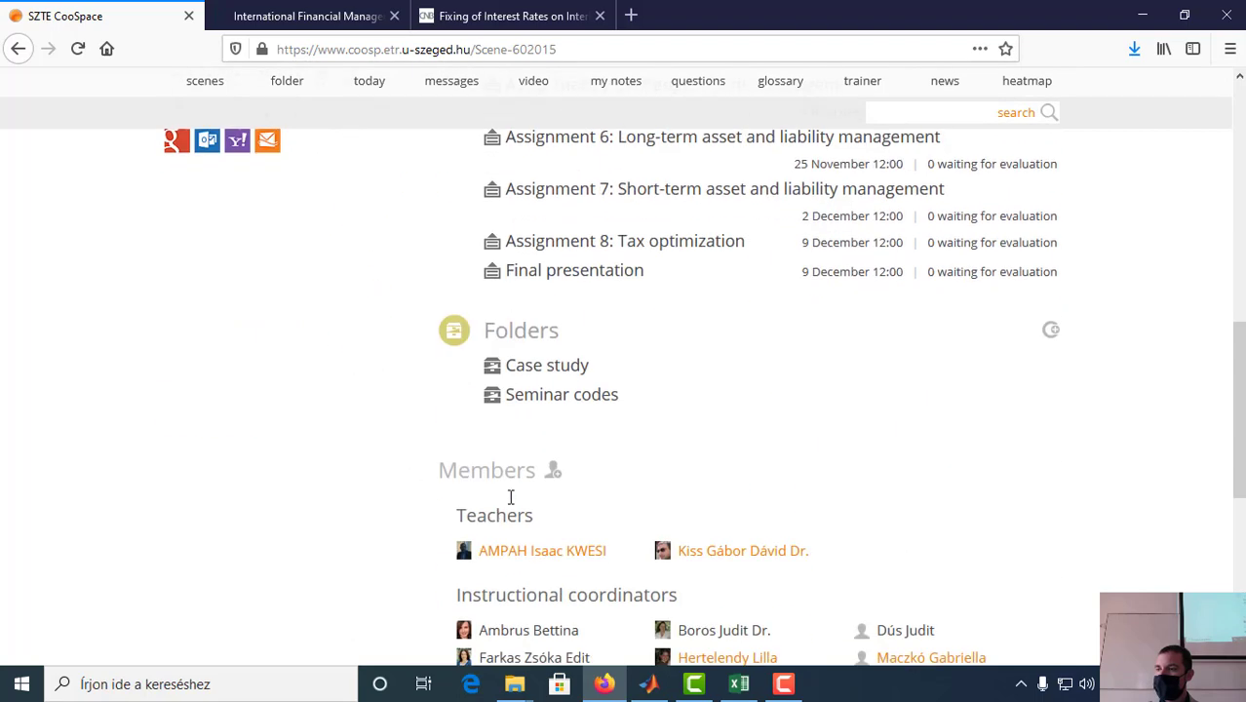
click(545, 407)
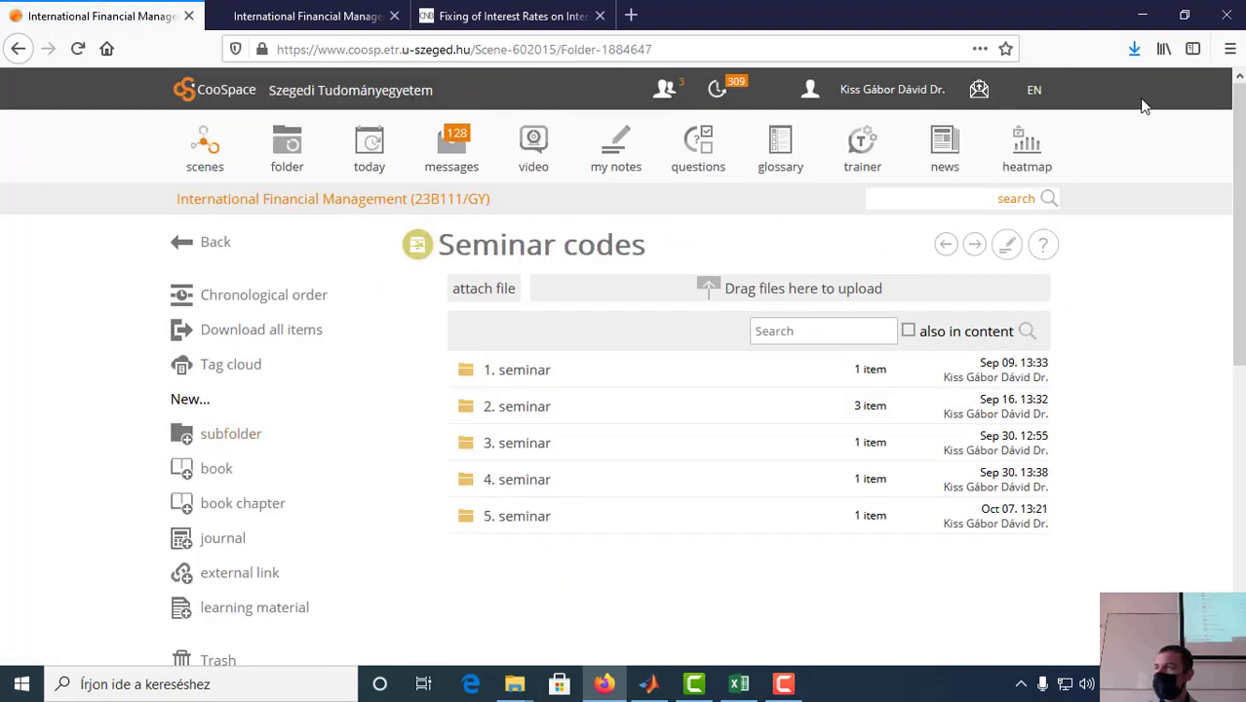
click(1134, 49)
drag(935, 104, 660, 308)
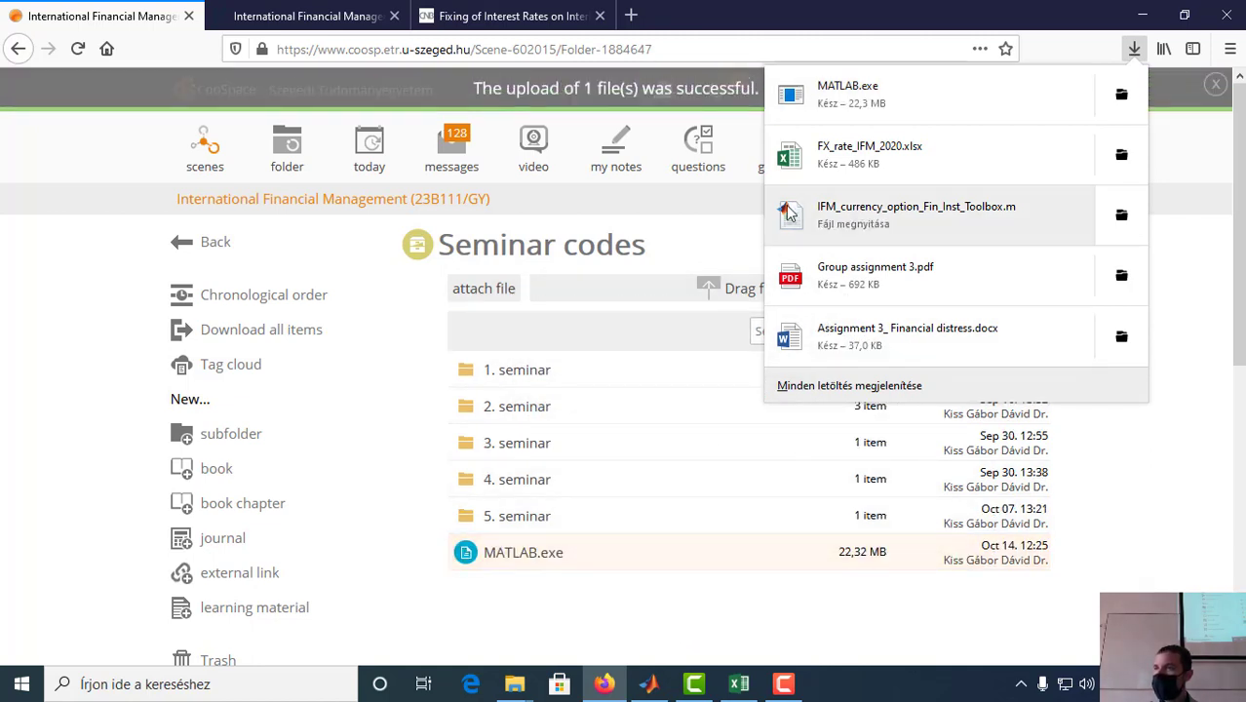
Step: In File Explorer, extract the self-extracting MATLAB archive stored in Dokumentumok to the Documents folder and open the MATLAB folder
click(1121, 94)
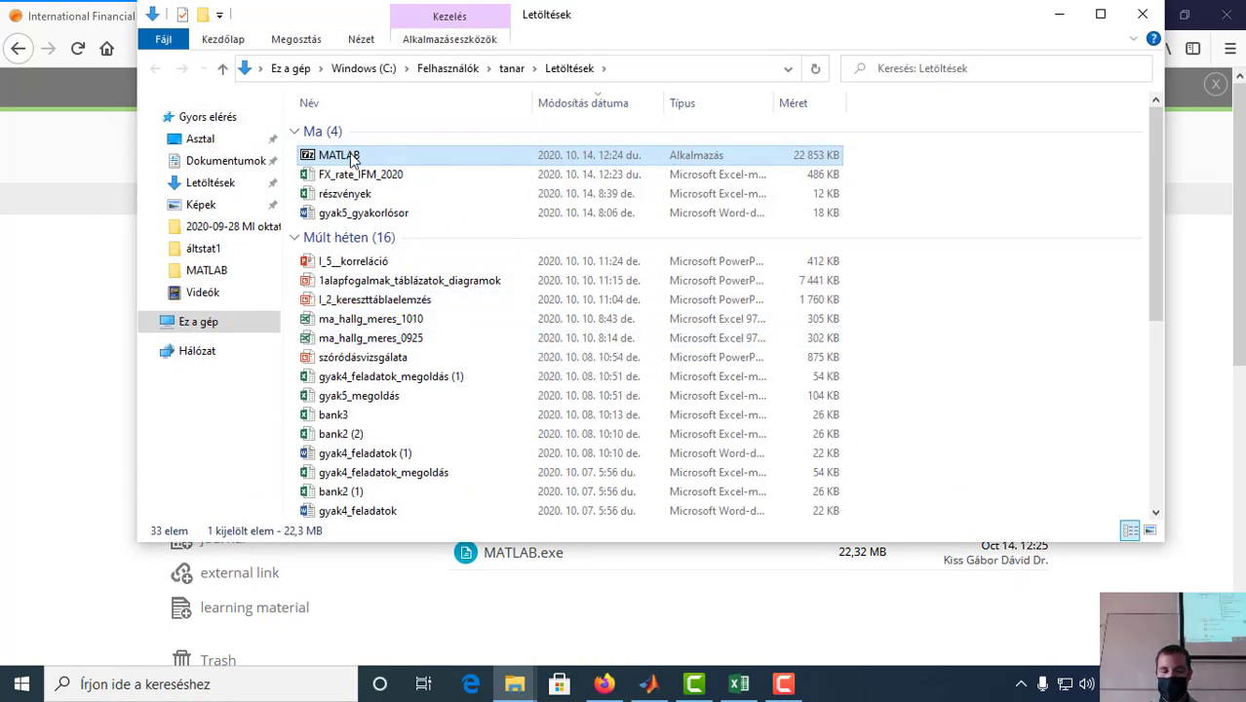
click(220, 270)
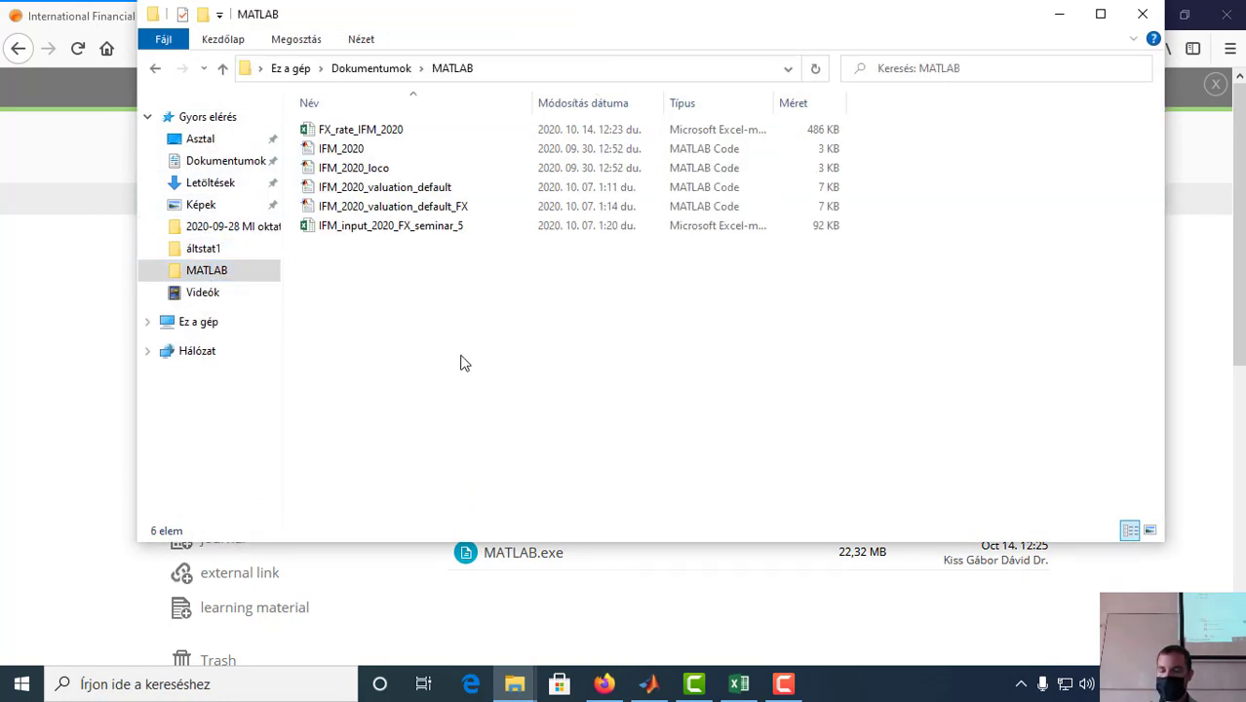
click(399, 67)
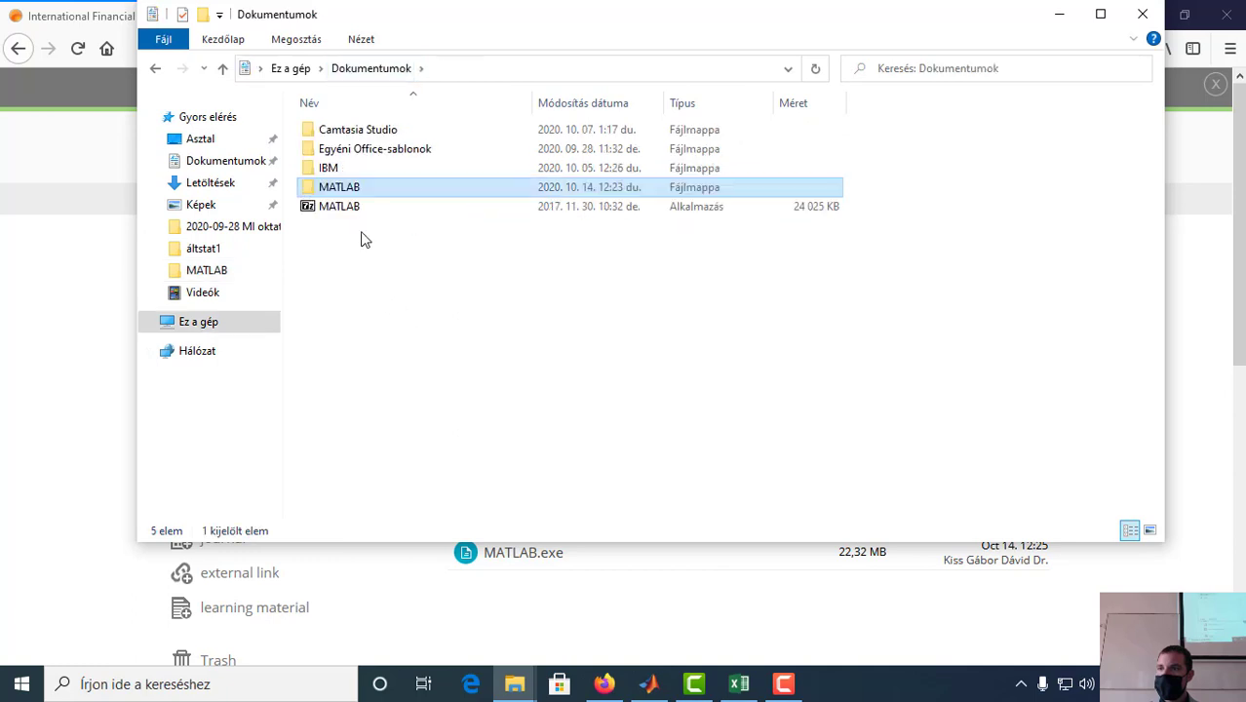
click(351, 208)
double_click(351, 209)
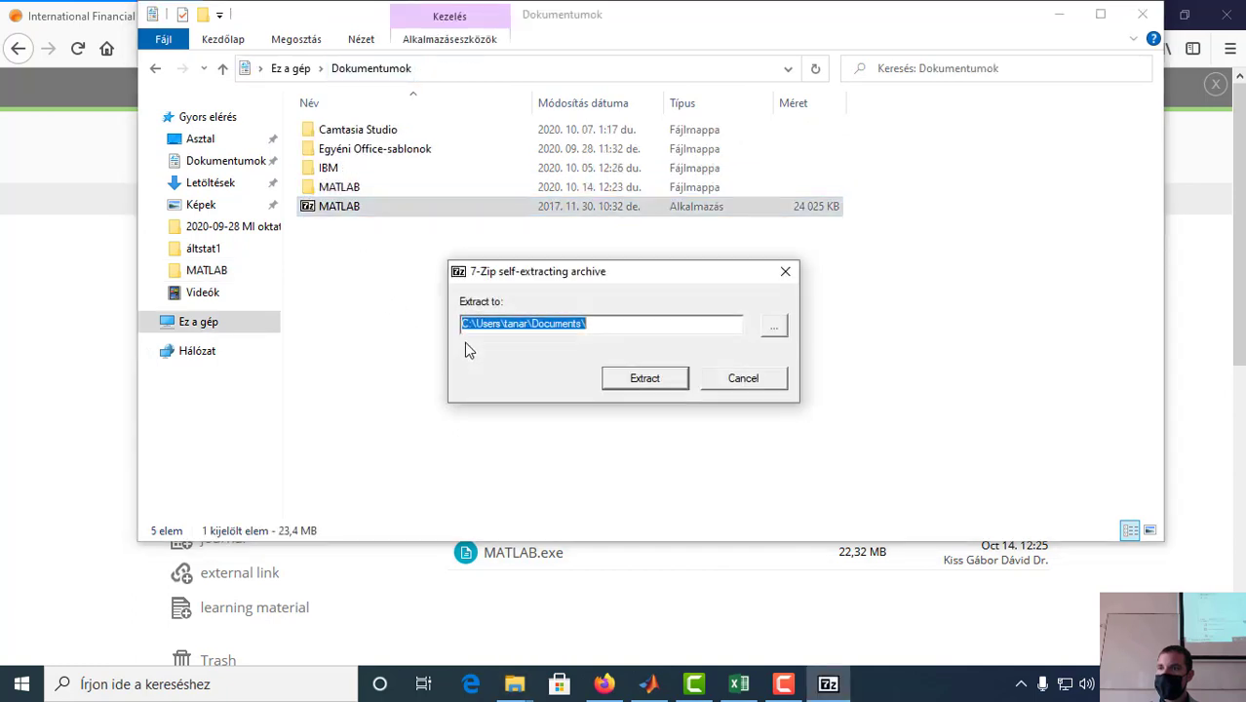
click(649, 380)
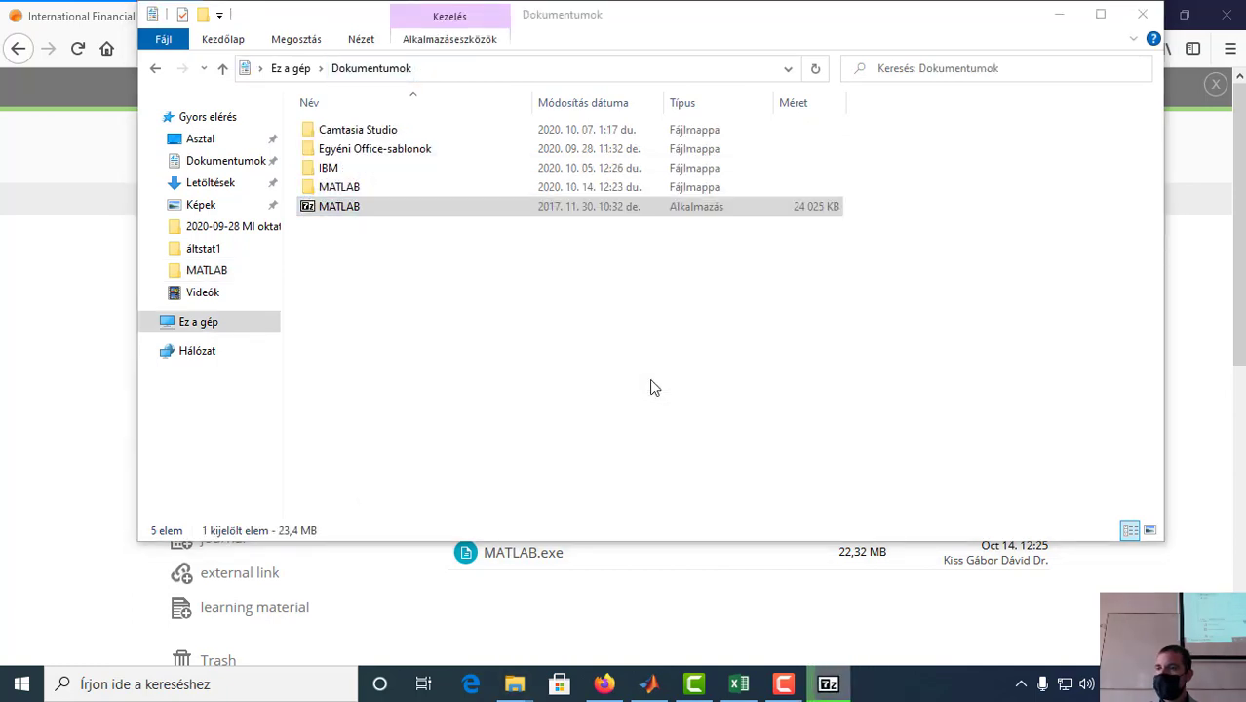
double_click(349, 188)
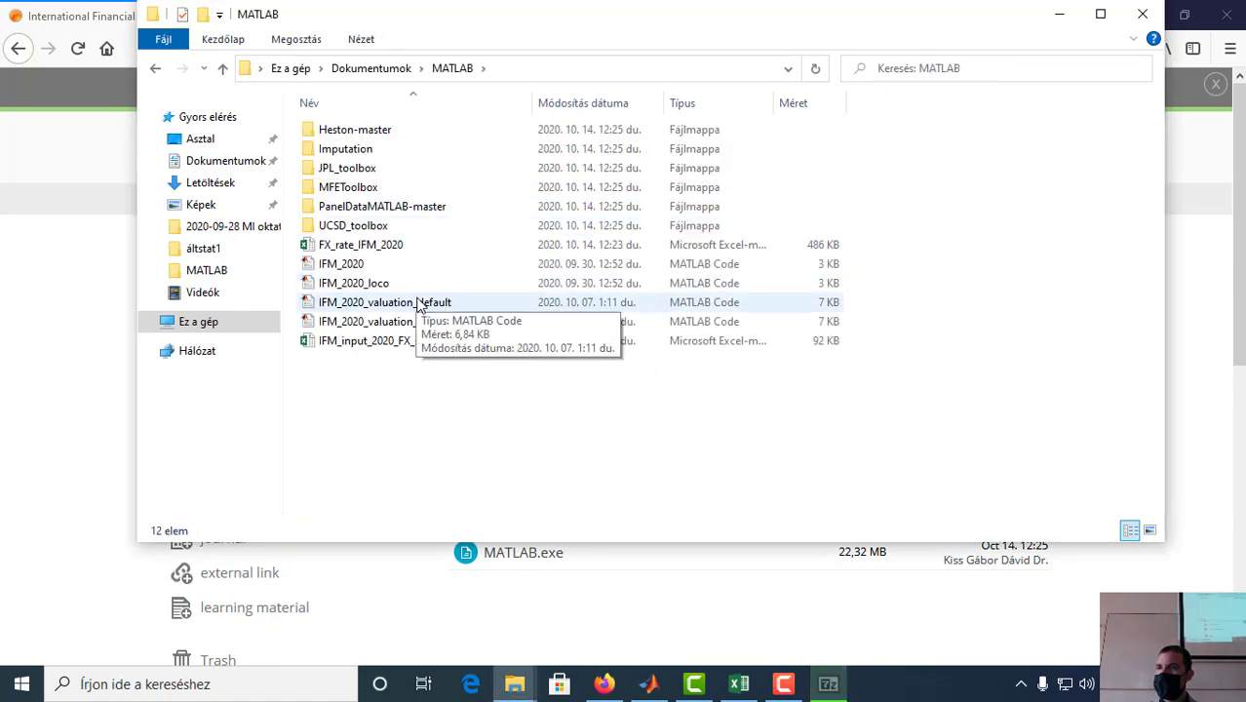
Step: Put away the Firefox and File Explorer windows and return to the untitled script in MATLAB
click(55, 264)
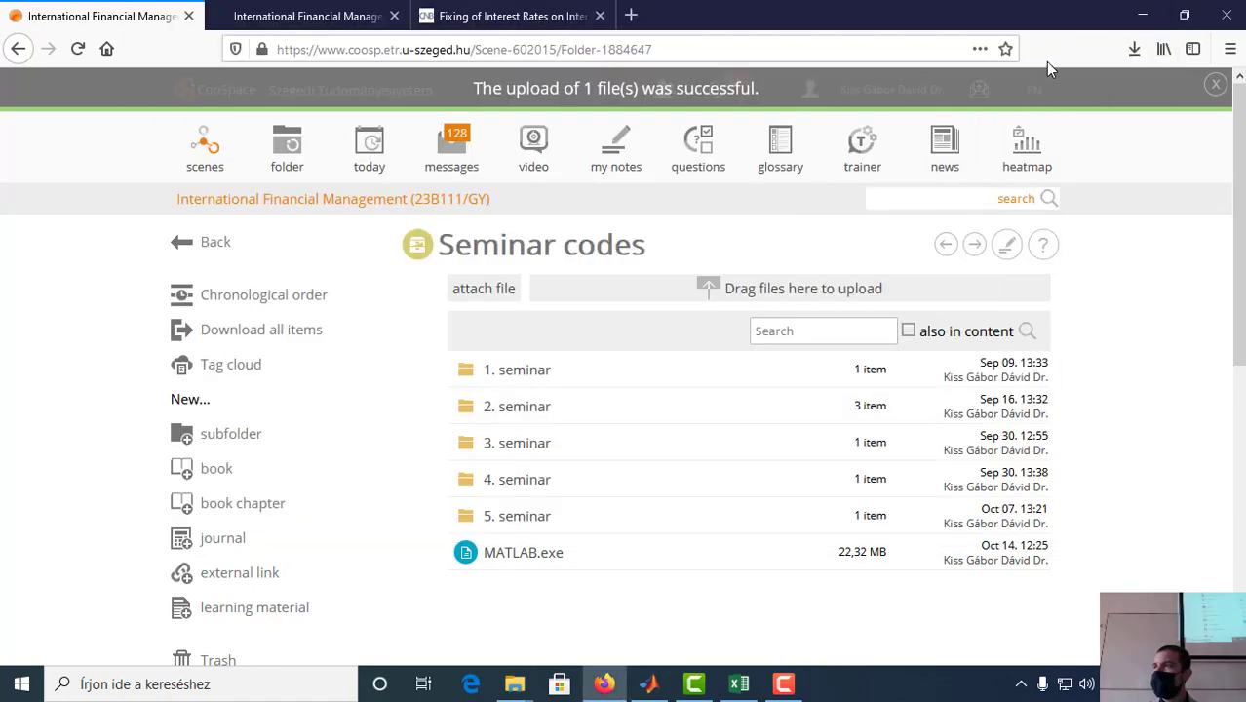
click(1145, 12)
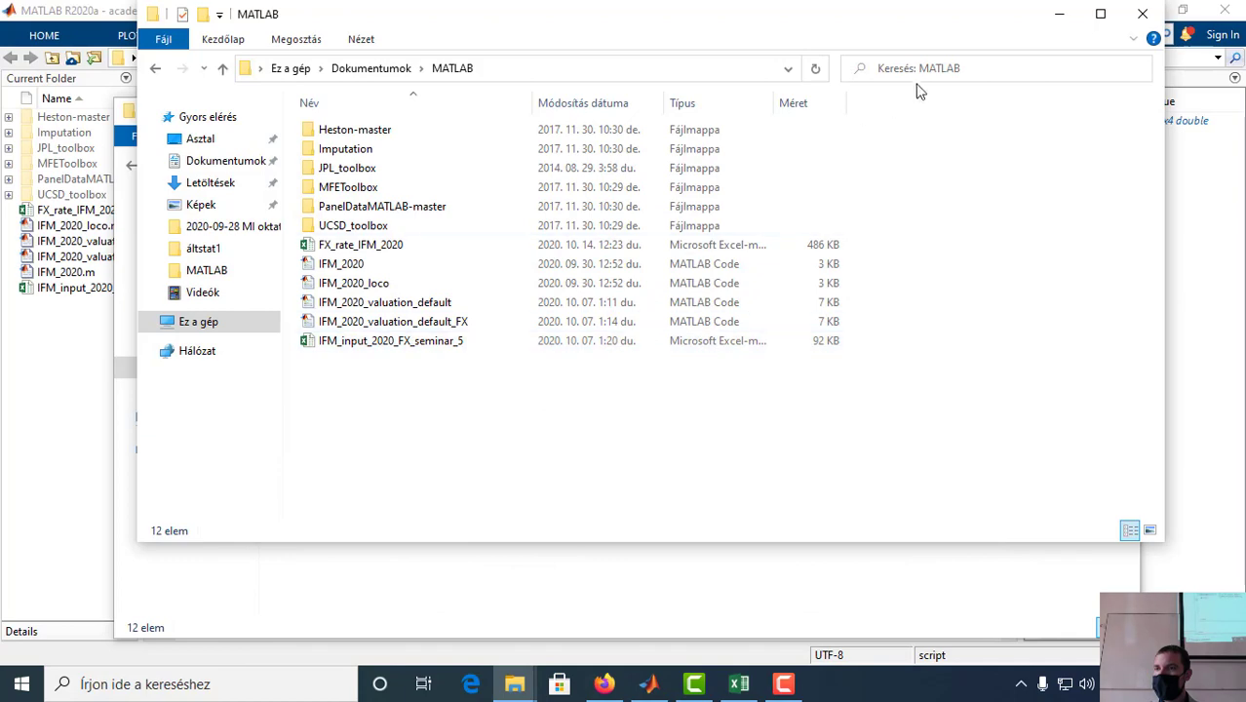
click(1060, 14)
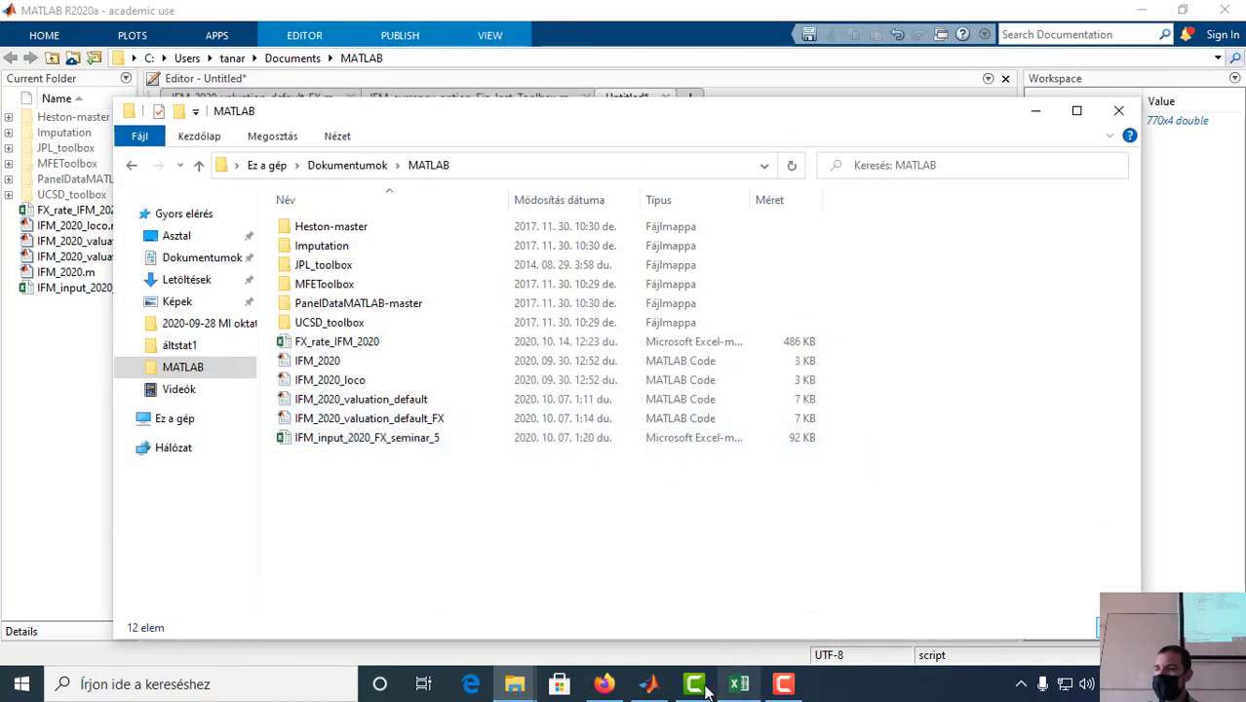
click(1118, 110)
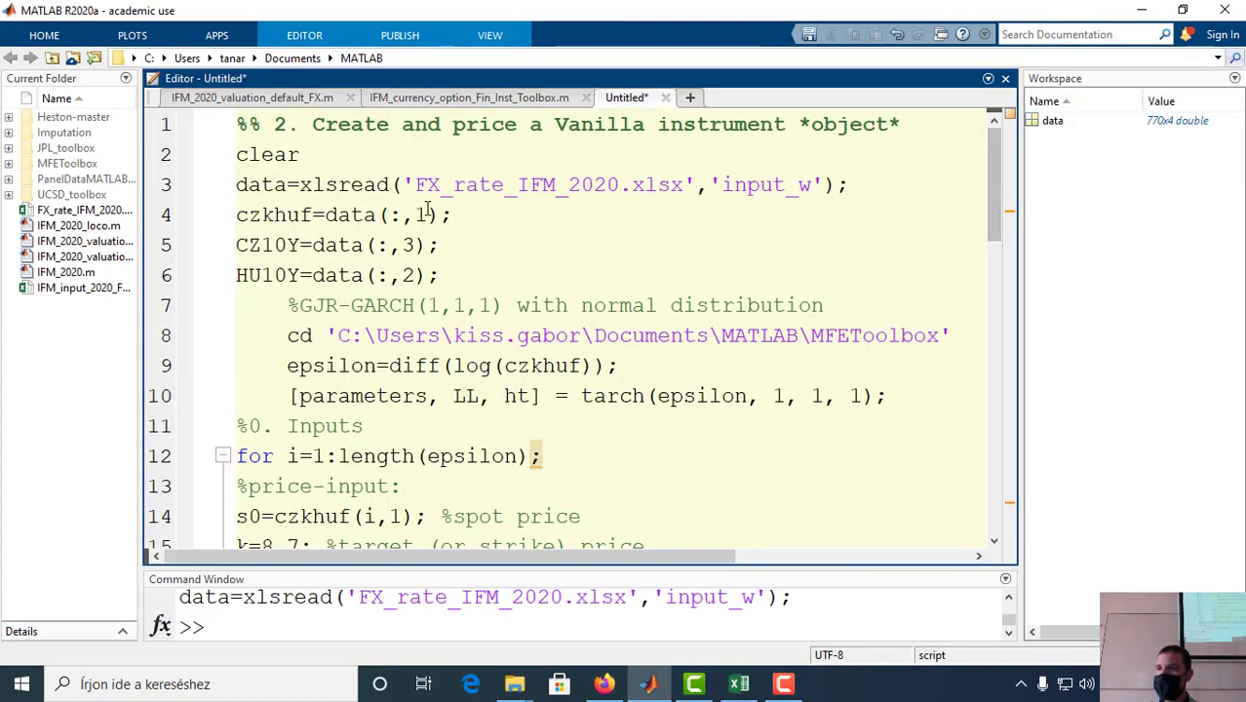
Step: Open the data variable and examine its four columns, from the last rows back to around row 550 and forward again
double_click(1051, 120)
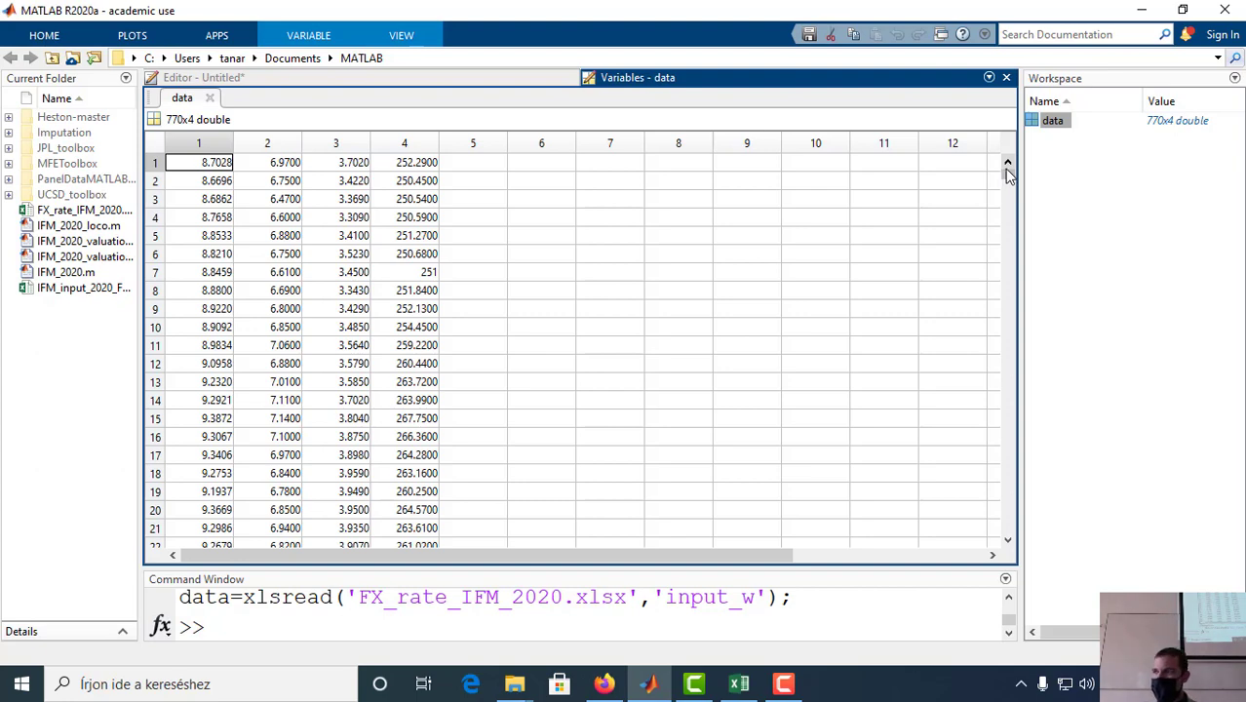
drag(1007, 174, 994, 582)
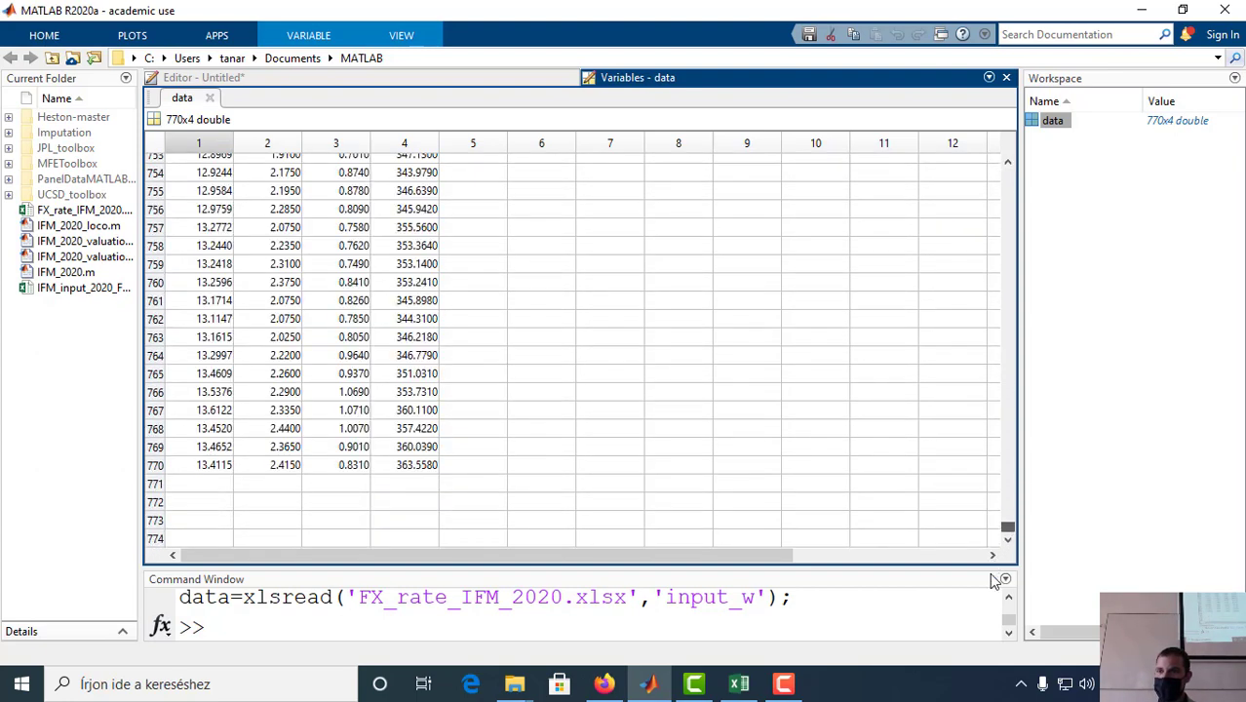
scroll(243, 288, up, 18)
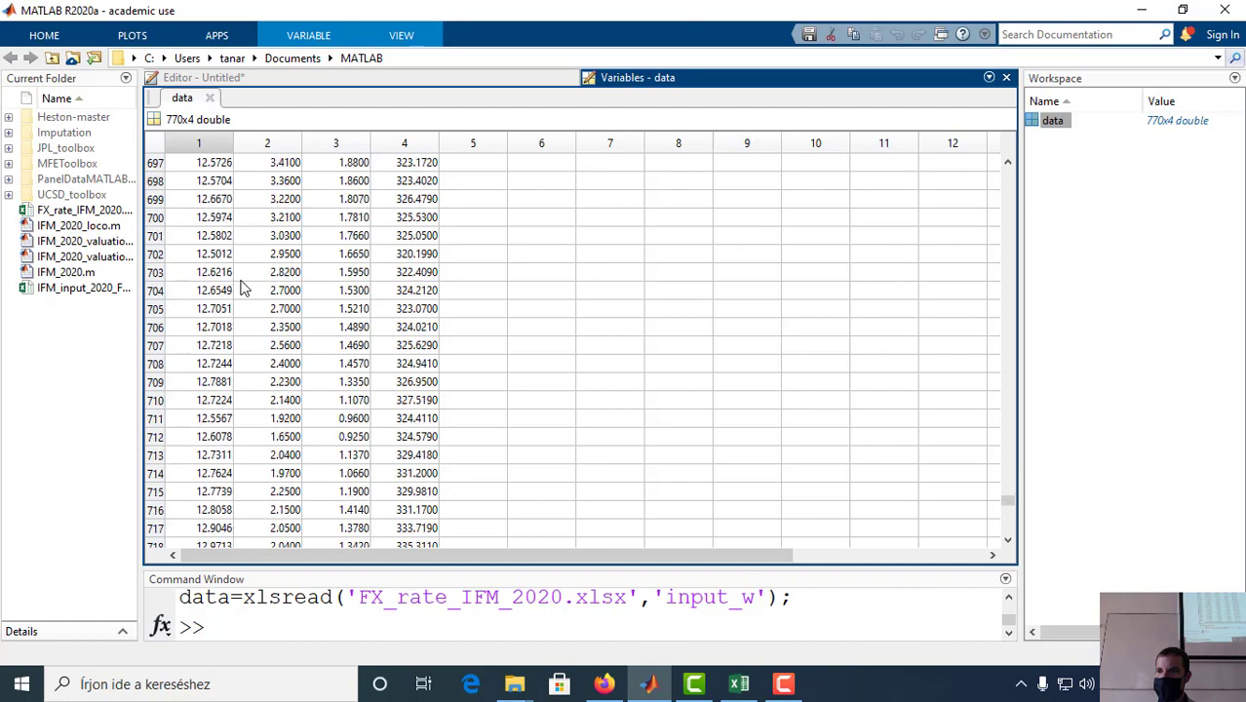
scroll(244, 289, up, 20)
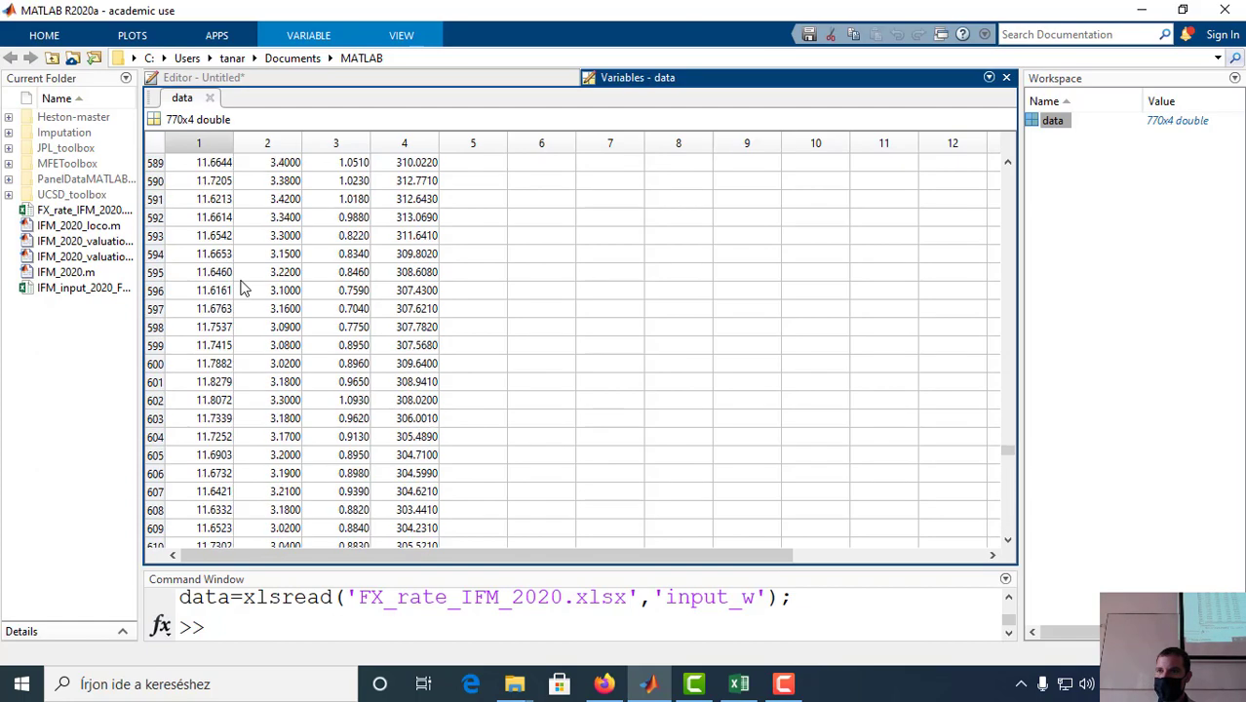
scroll(244, 289, up, 7)
scroll(243, 288, up, 1)
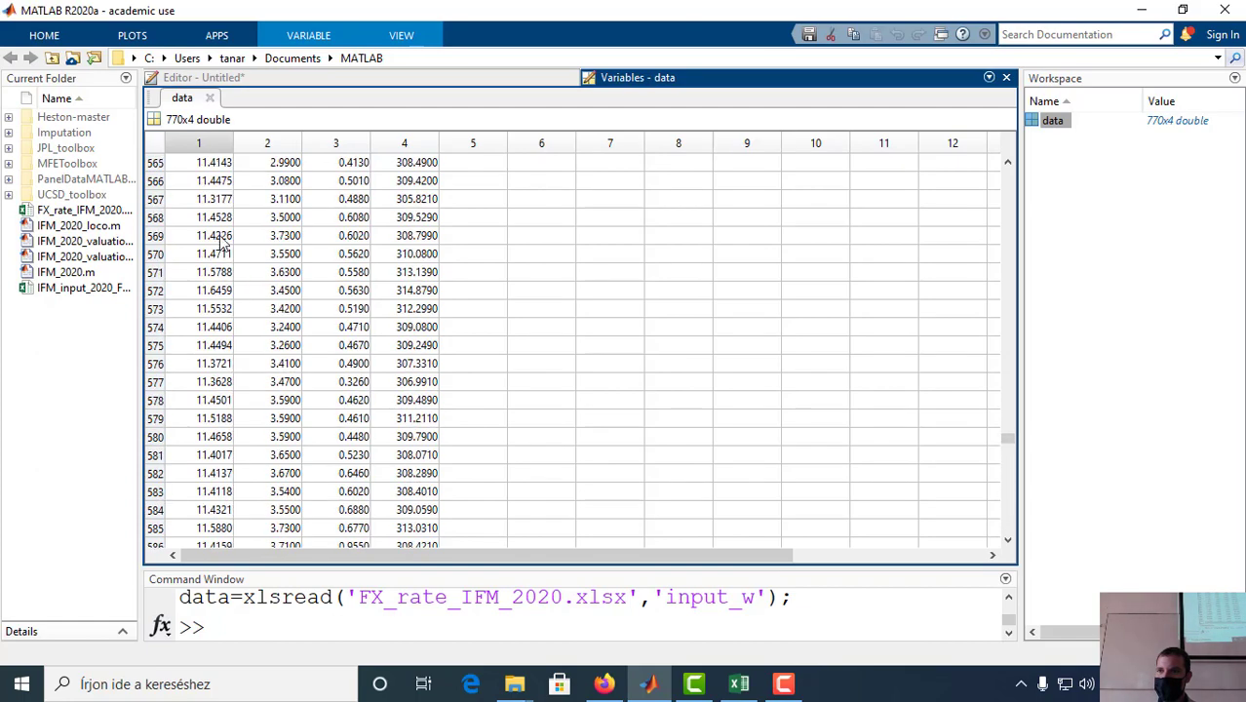
scroll(223, 243, up, 4)
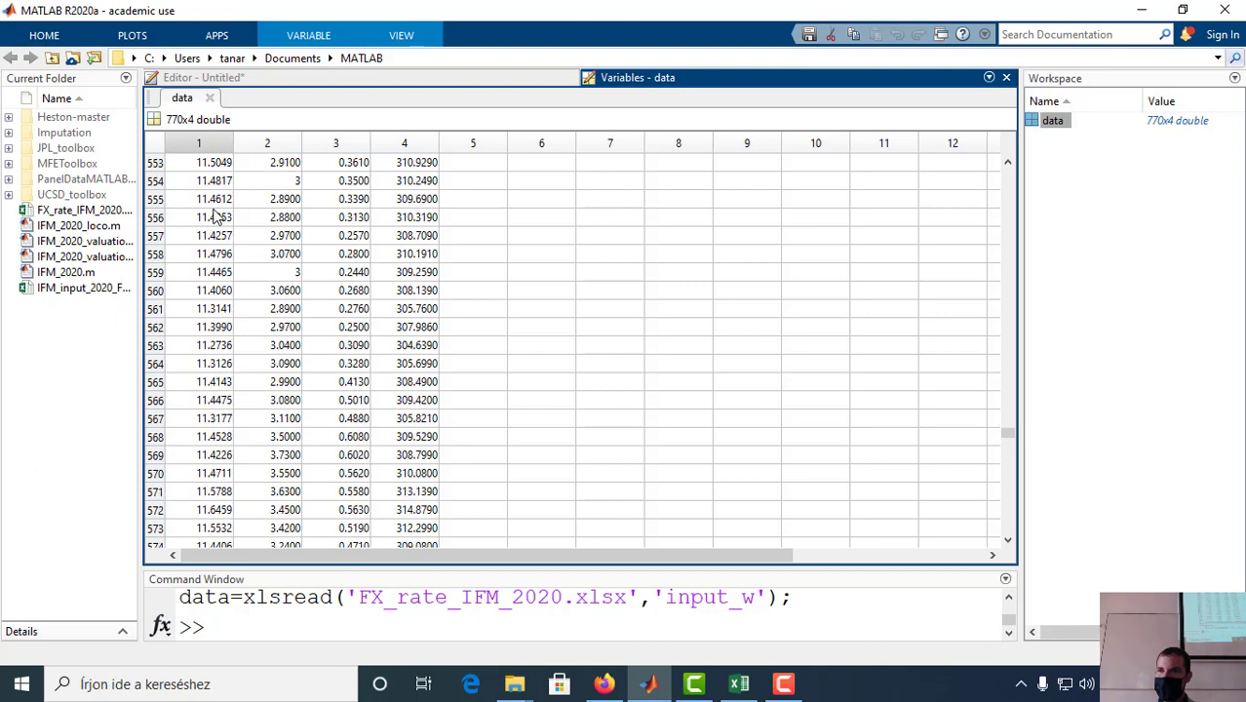
scroll(216, 217, up, 1)
scroll(217, 217, down, 4)
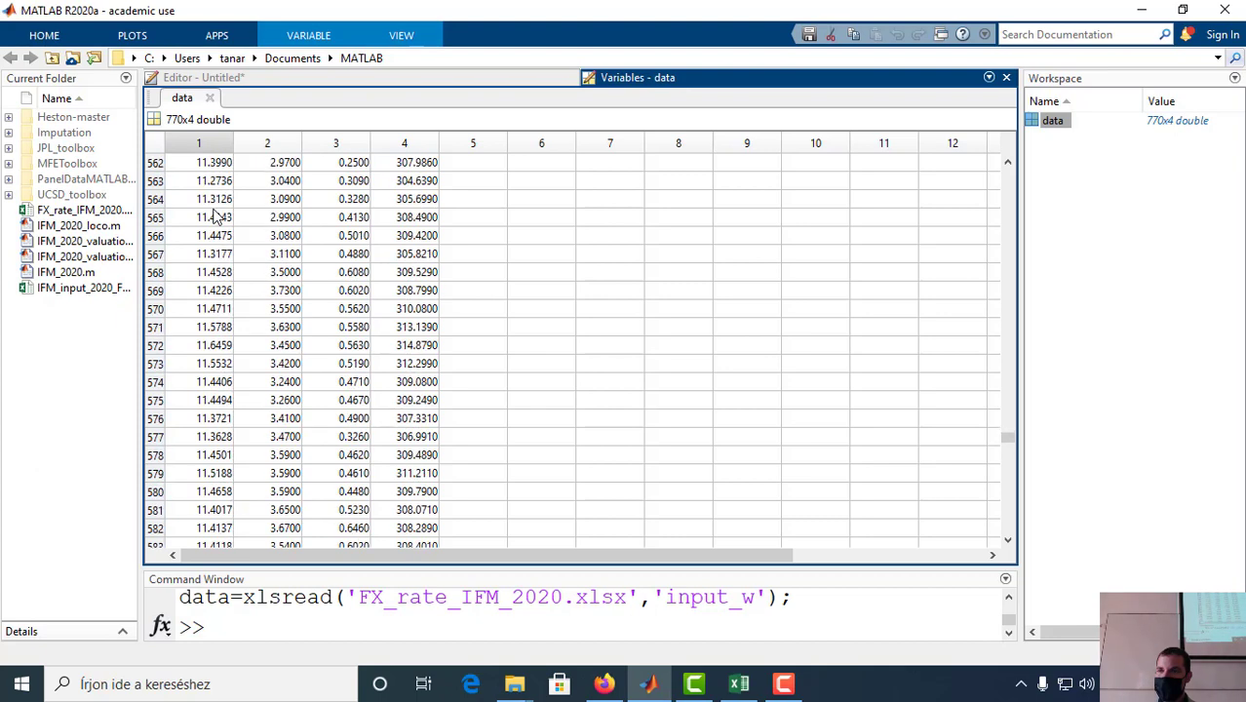
scroll(217, 217, down, 5)
scroll(231, 287, down, 20)
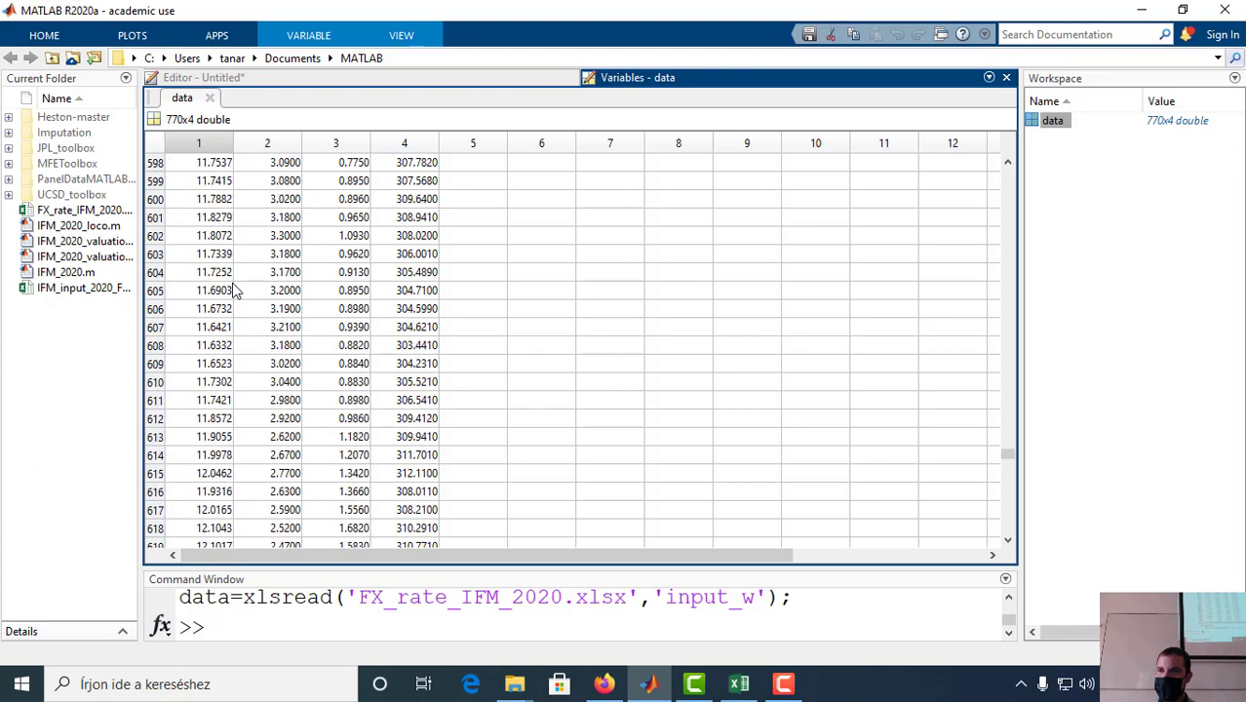
Step: Look through the last rows of the data variable and bring up the FX_rate_IFM_2020 workbook in Excel
scroll(234, 295, down, 20)
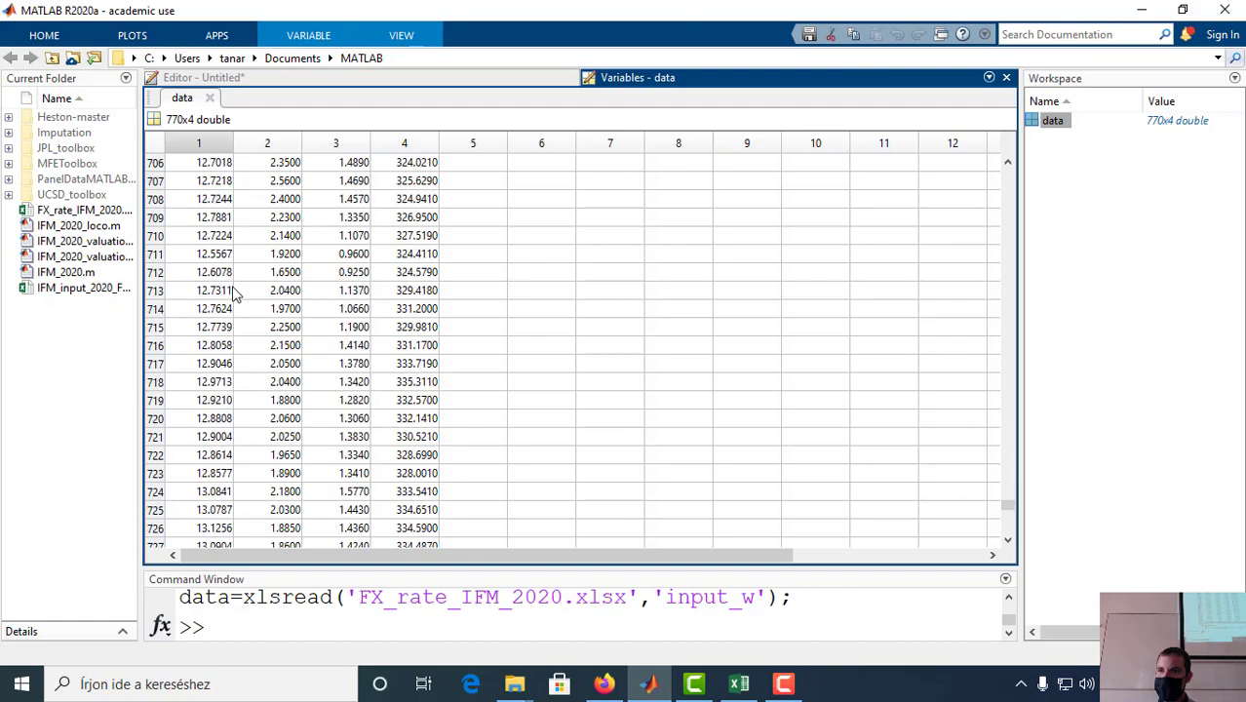
scroll(233, 293, down, 7)
scroll(231, 289, up, 7)
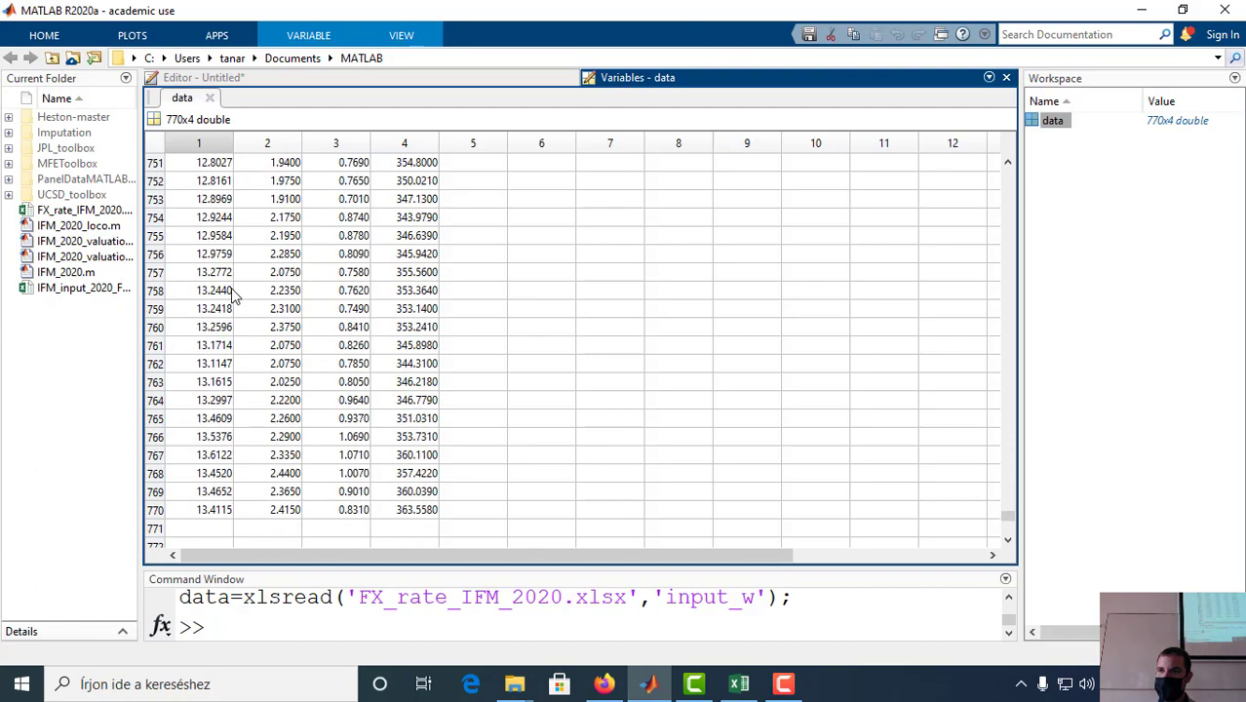
scroll(231, 287, up, 6)
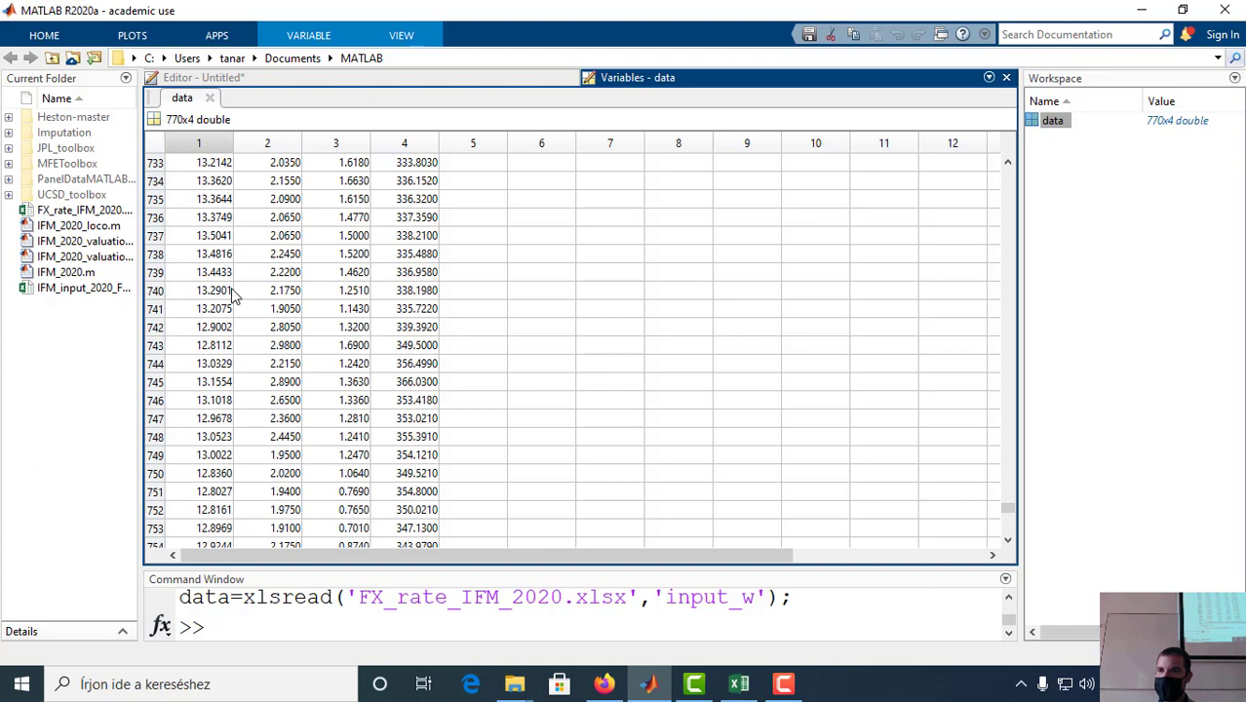
click(514, 683)
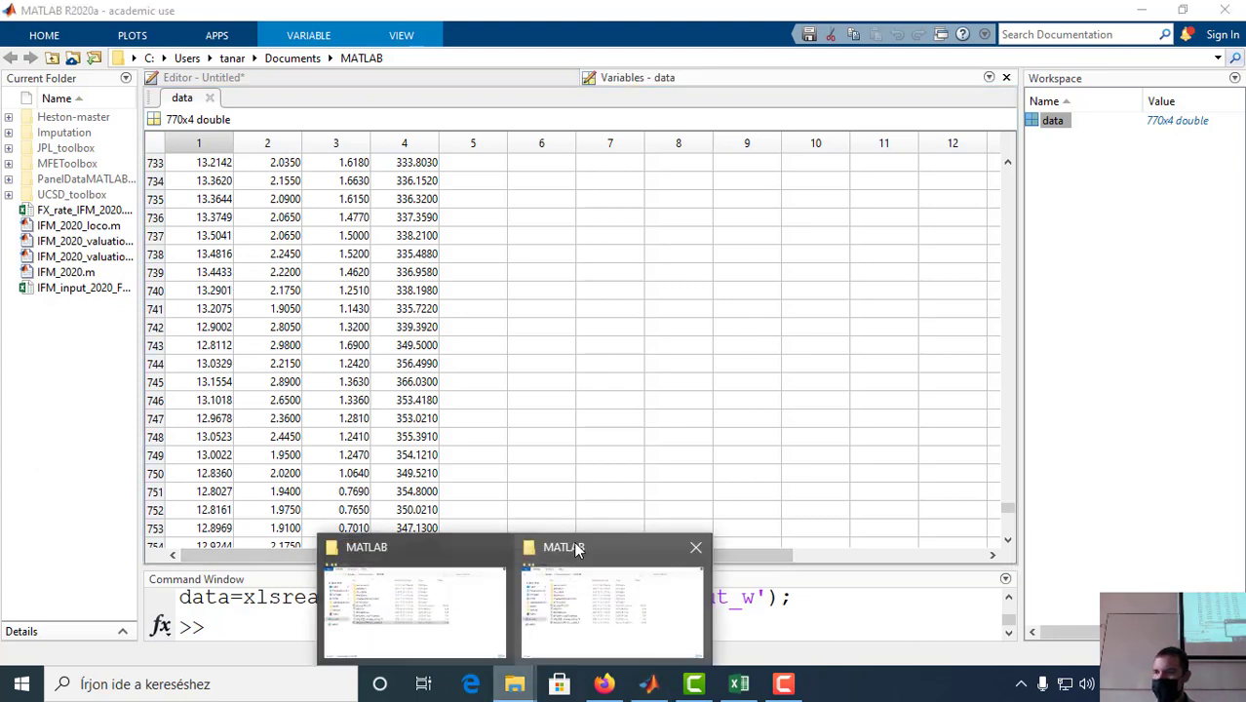
click(576, 551)
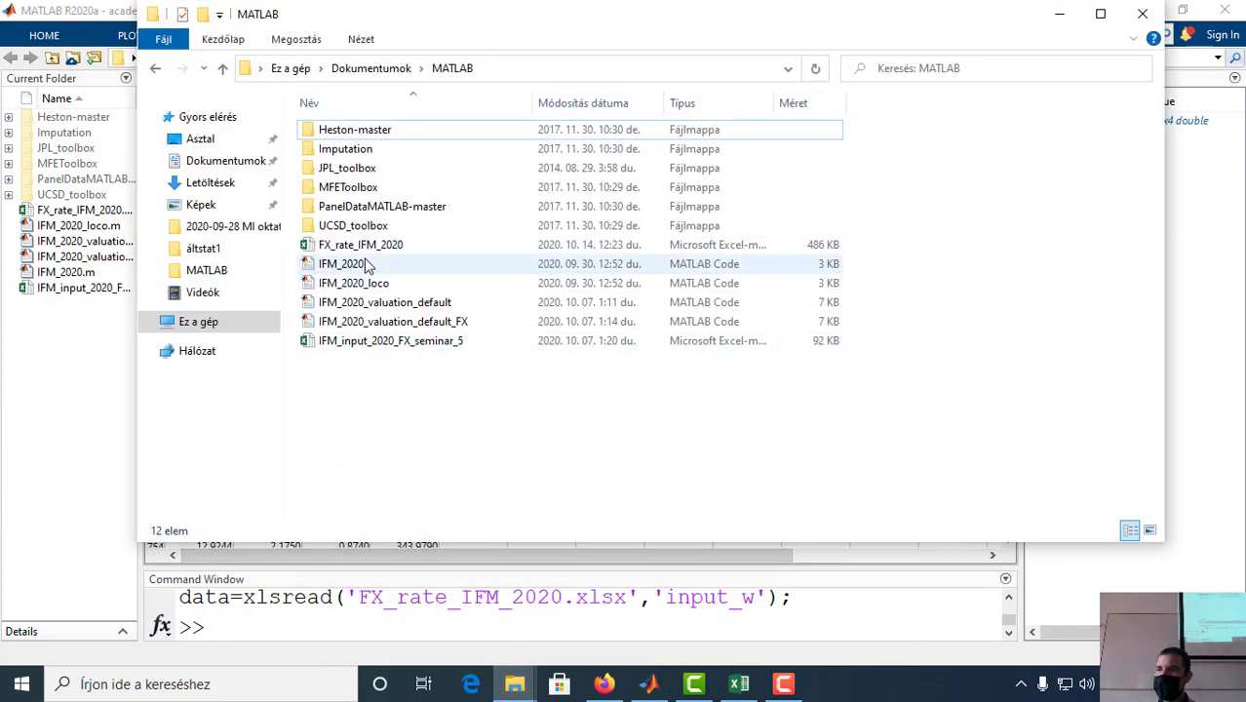
double_click(487, 340)
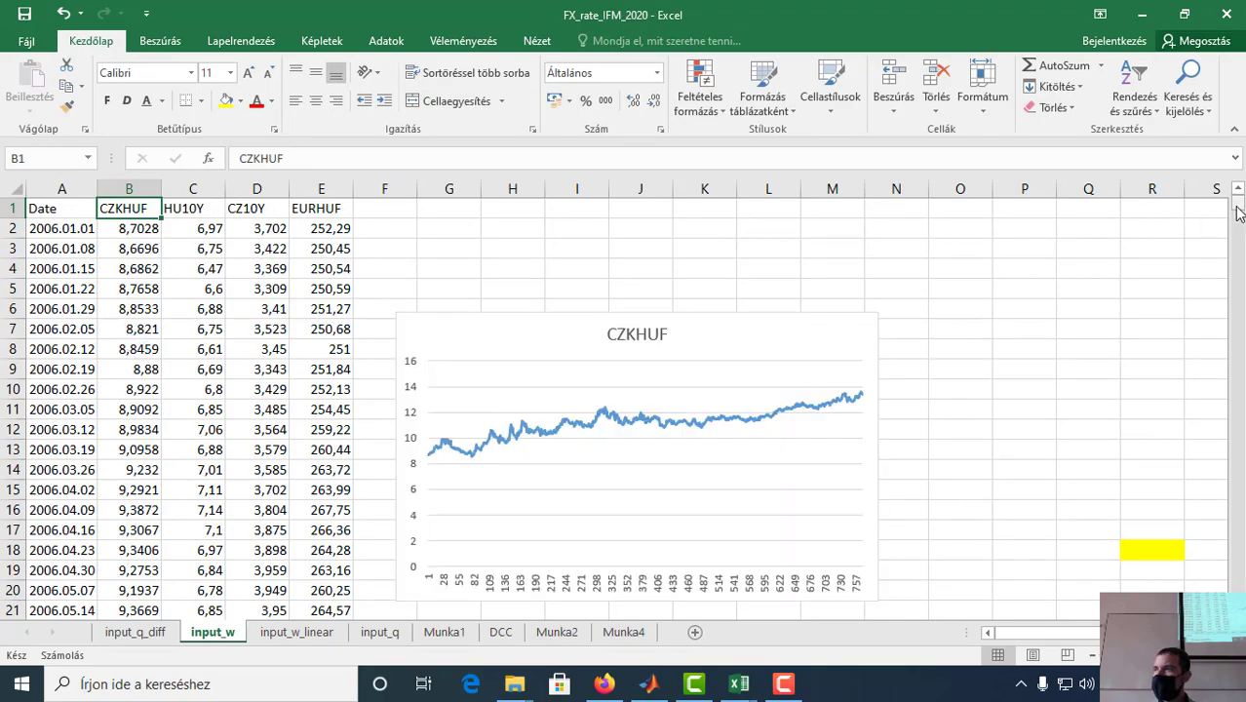
Step: Find the first January 2020 row of the CZKHUF series on the input_w sheet
drag(1239, 213, 1177, 592)
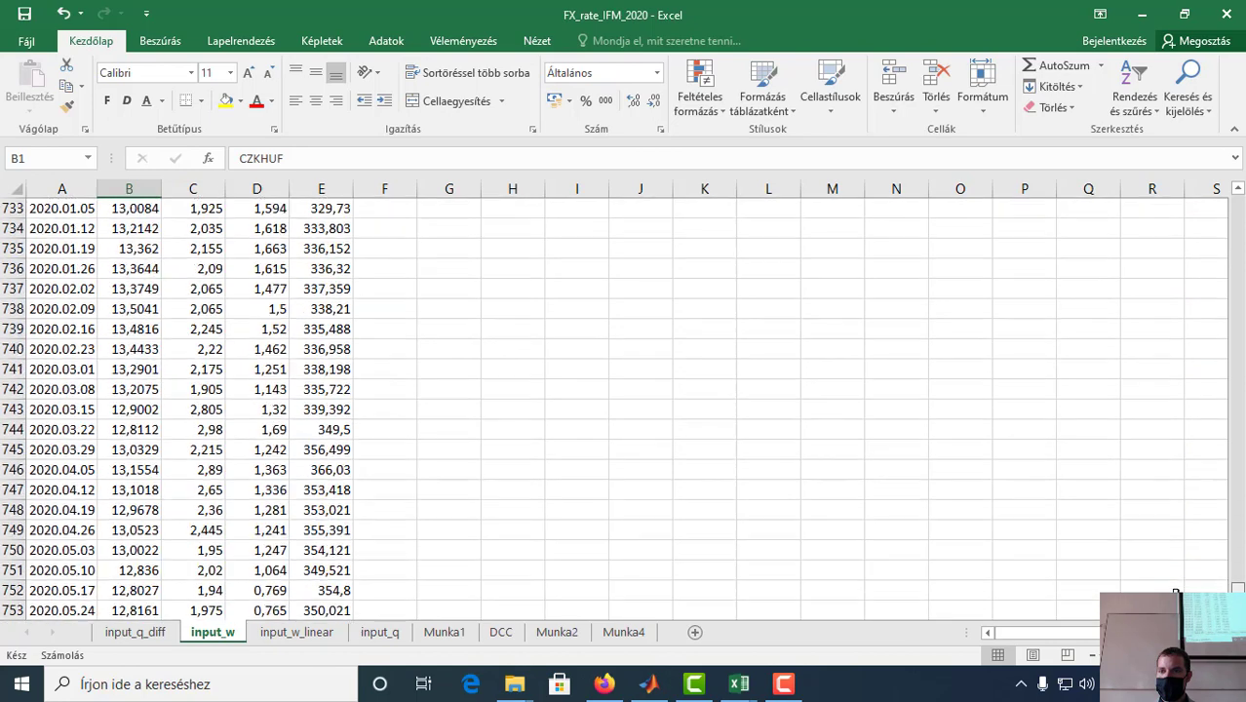
click(93, 329)
click(117, 286)
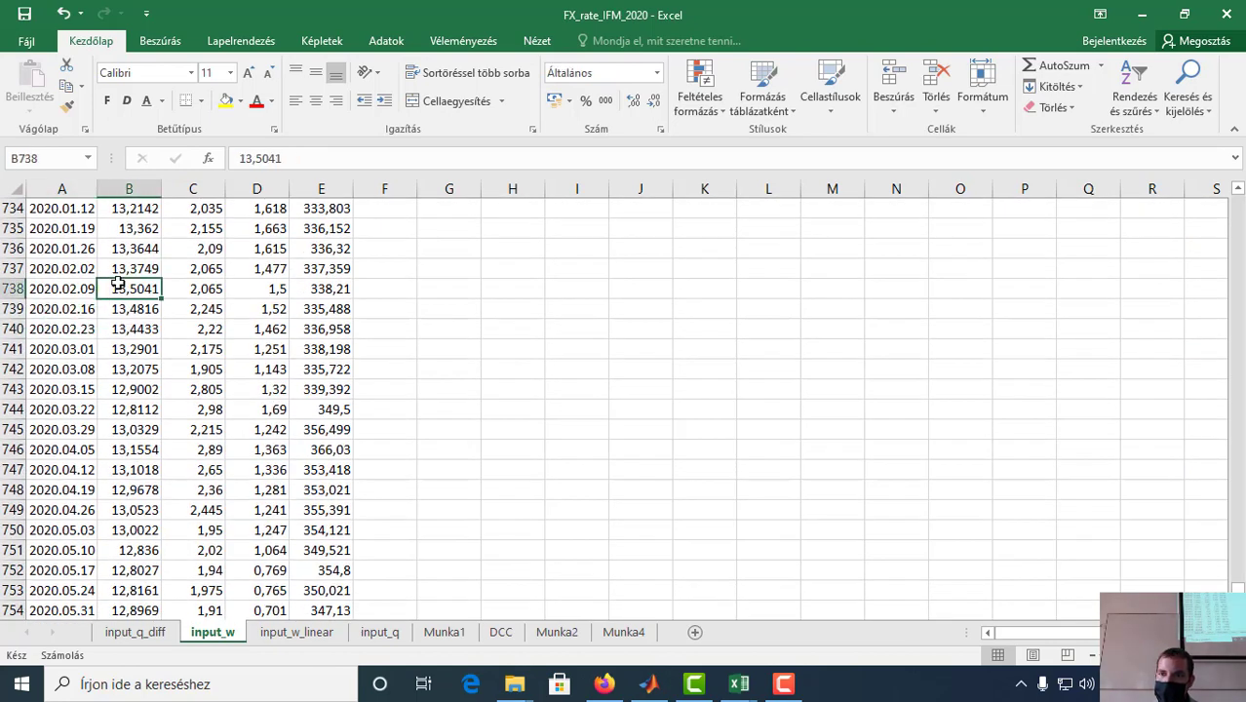
click(124, 246)
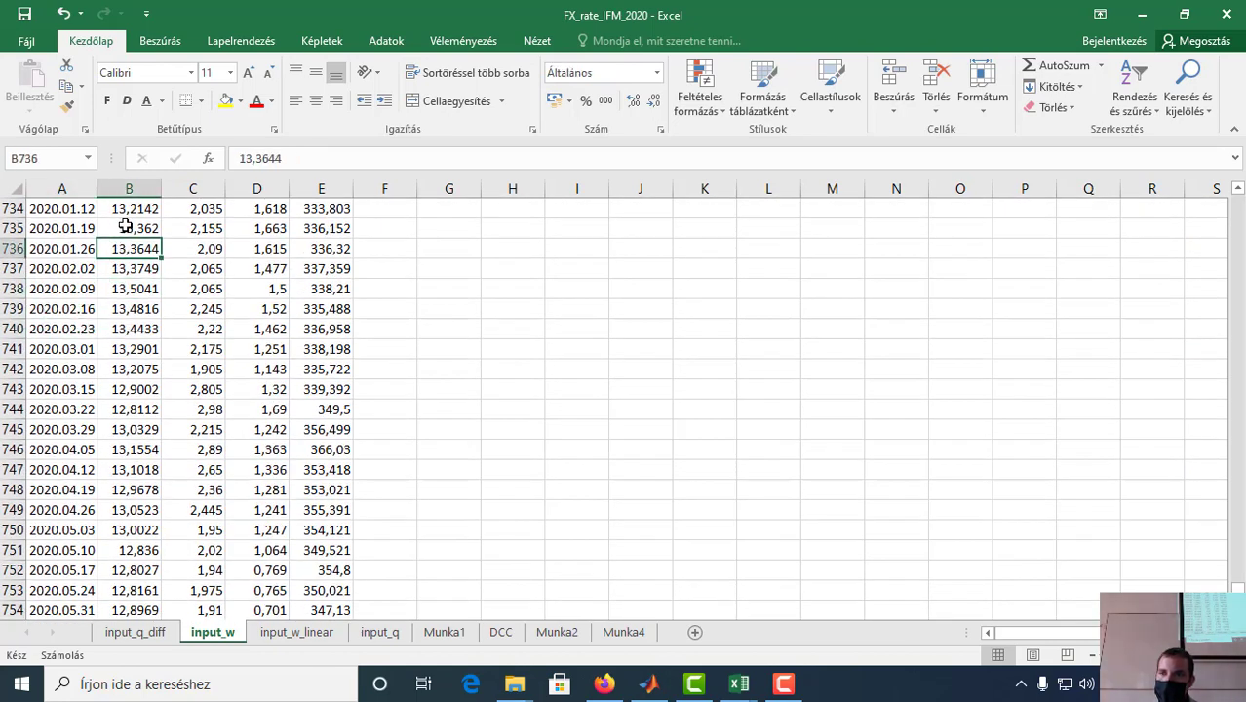
key(Up)
key(Up)
key(Up)
key(Up)
key(Up)
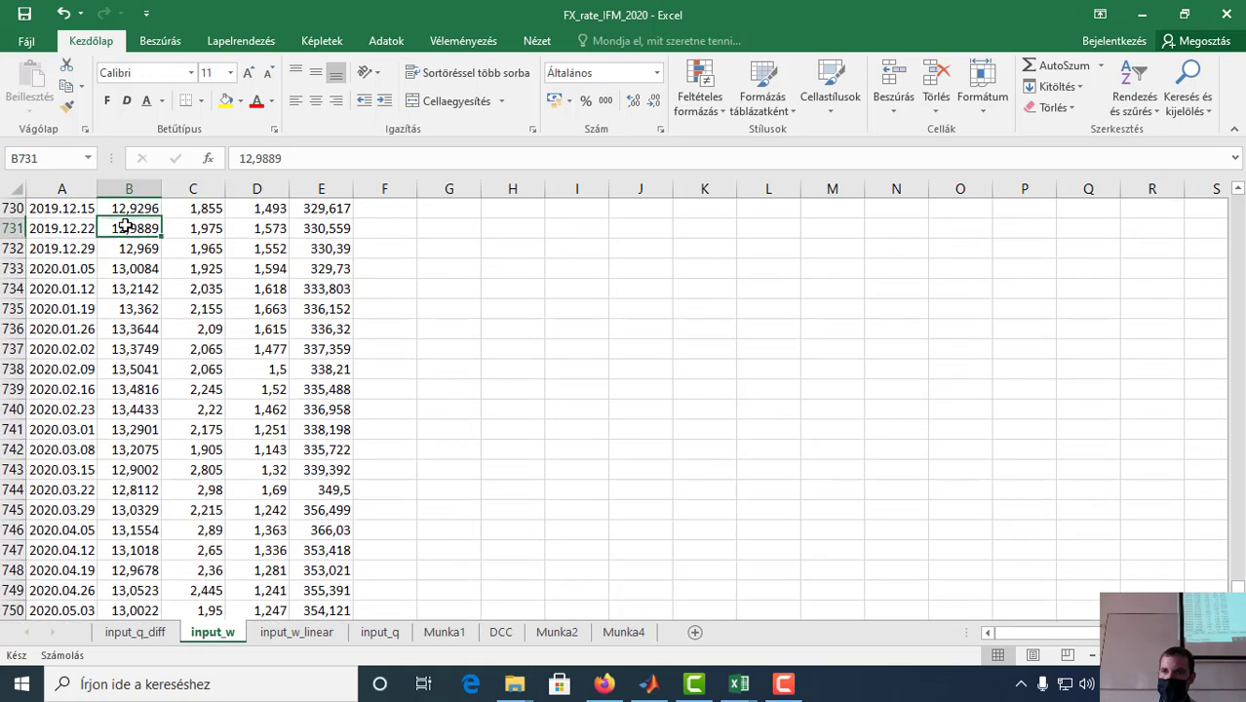
key(Down)
key(Down)
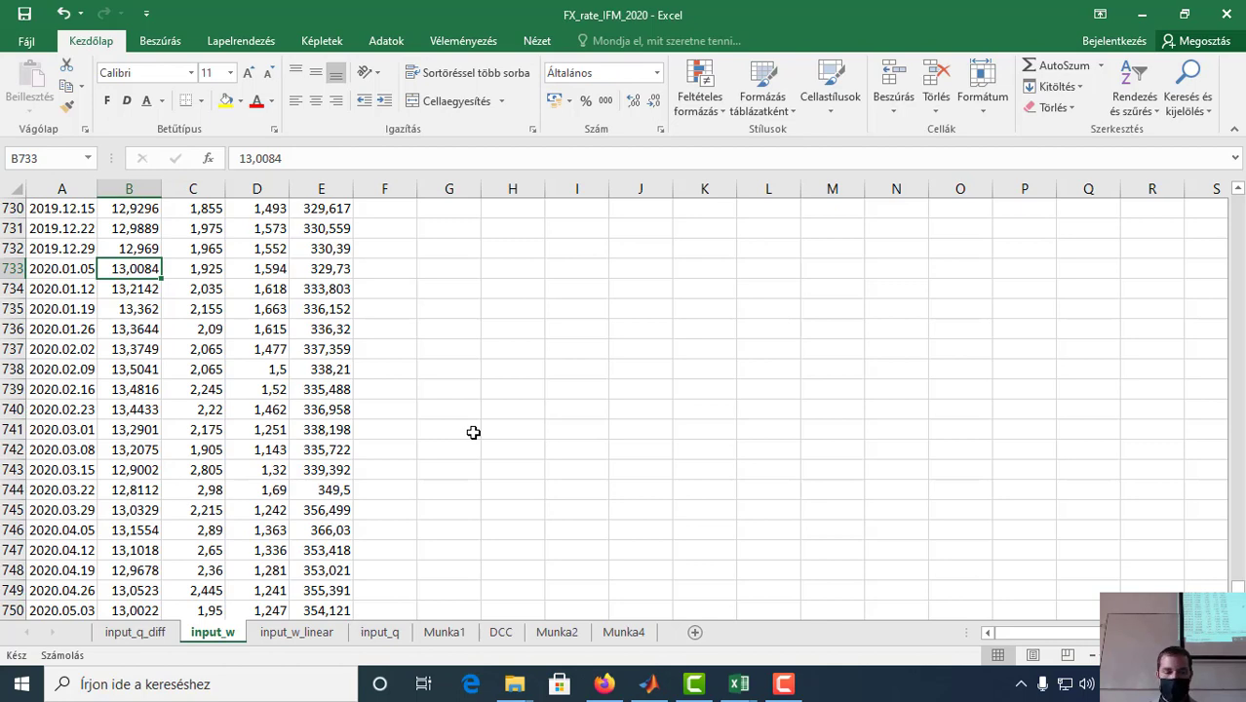
Step: Switch back to the untitled MATLAB script and add the line time=732 directly below clear
key(alt+Tab)
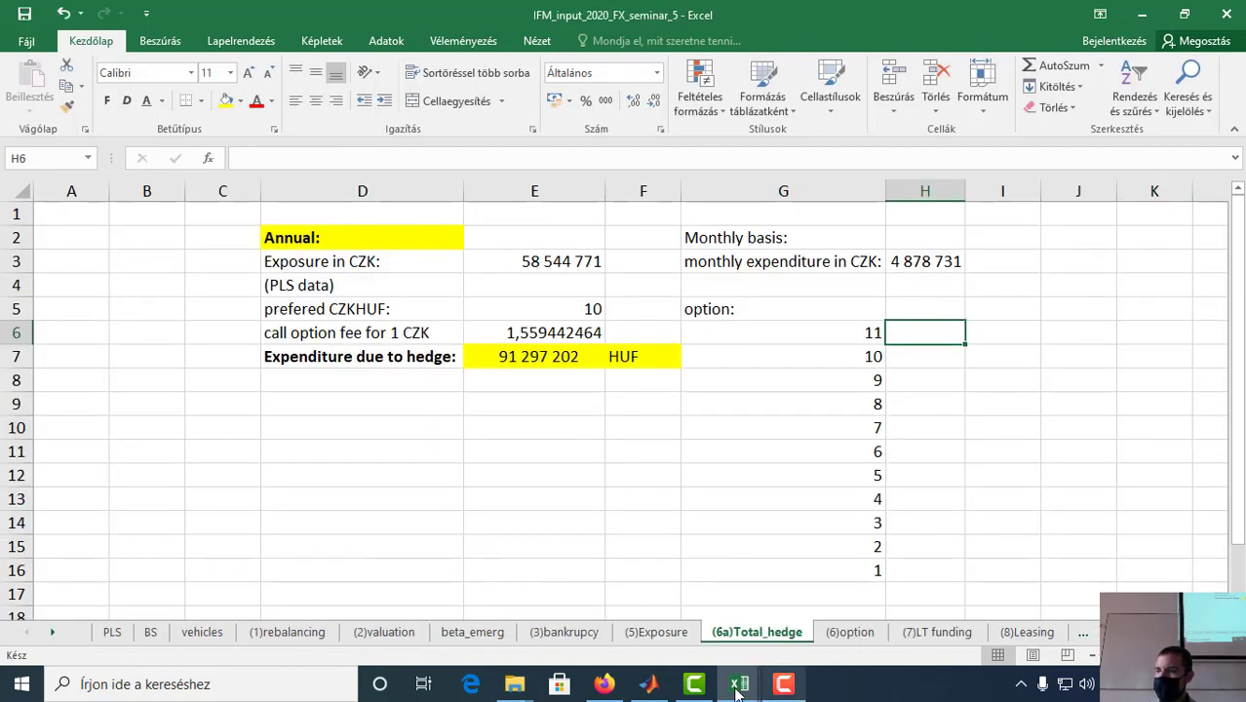
click(648, 683)
click(410, 78)
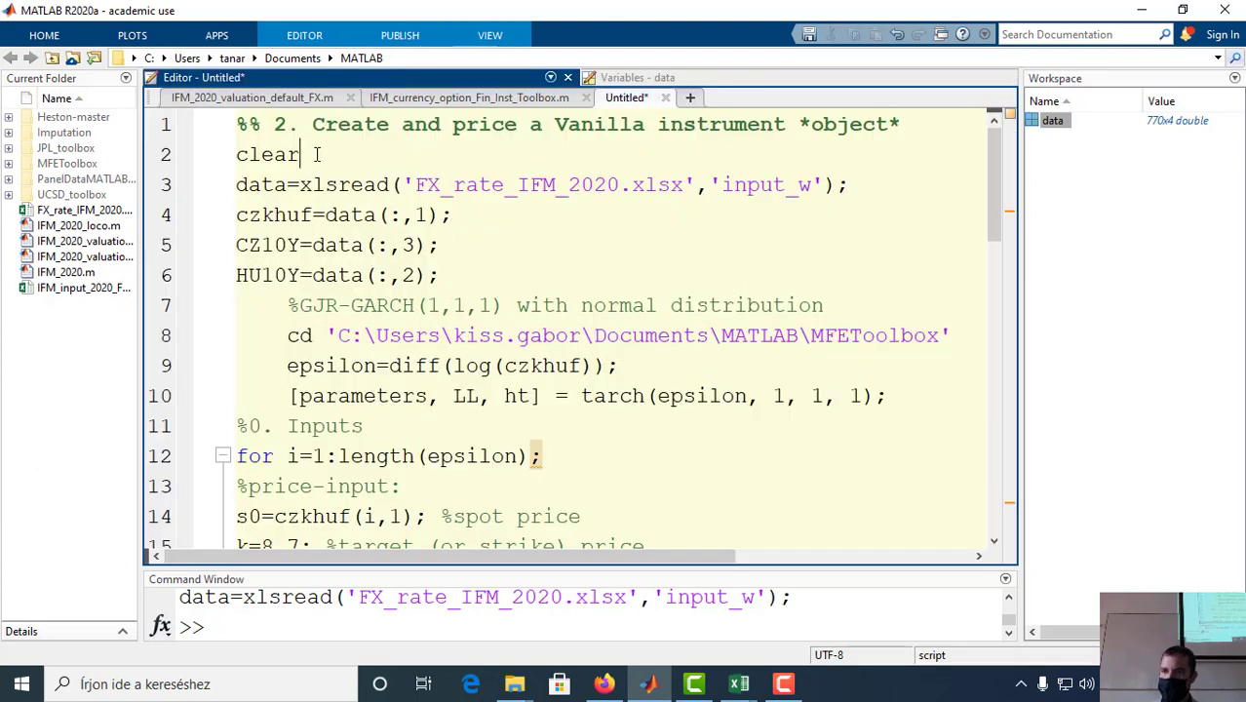
key(Return)
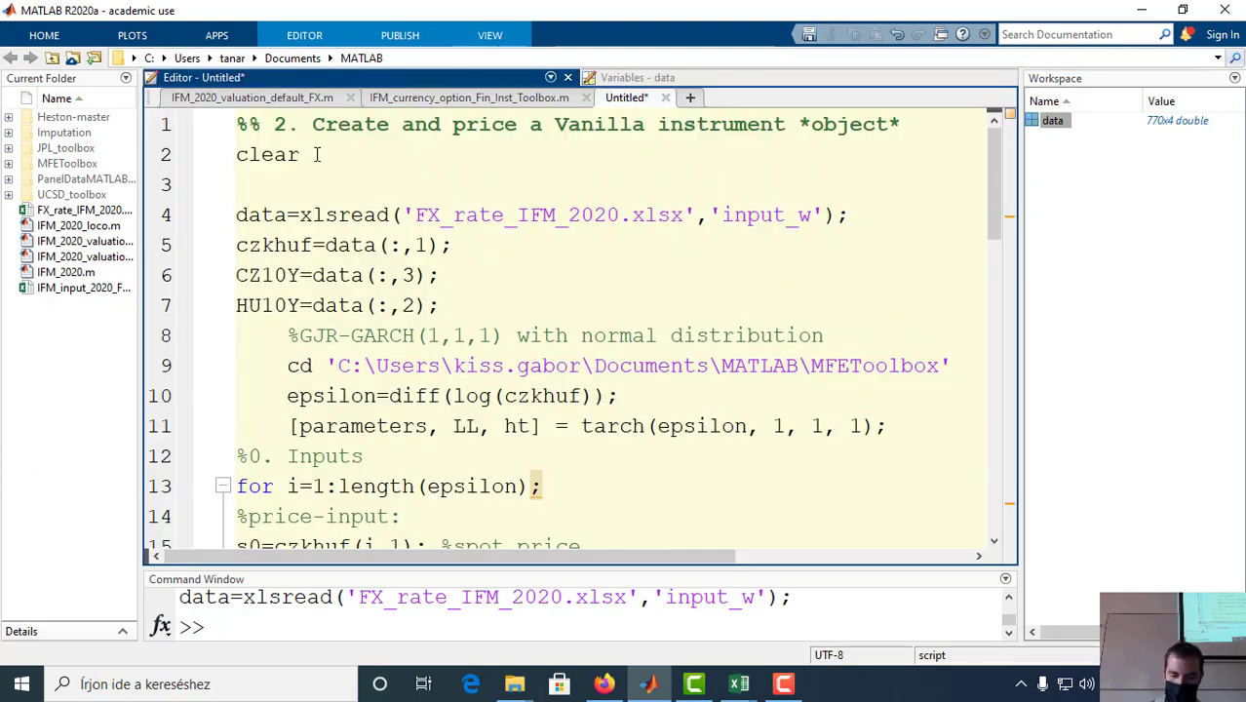
text(date)
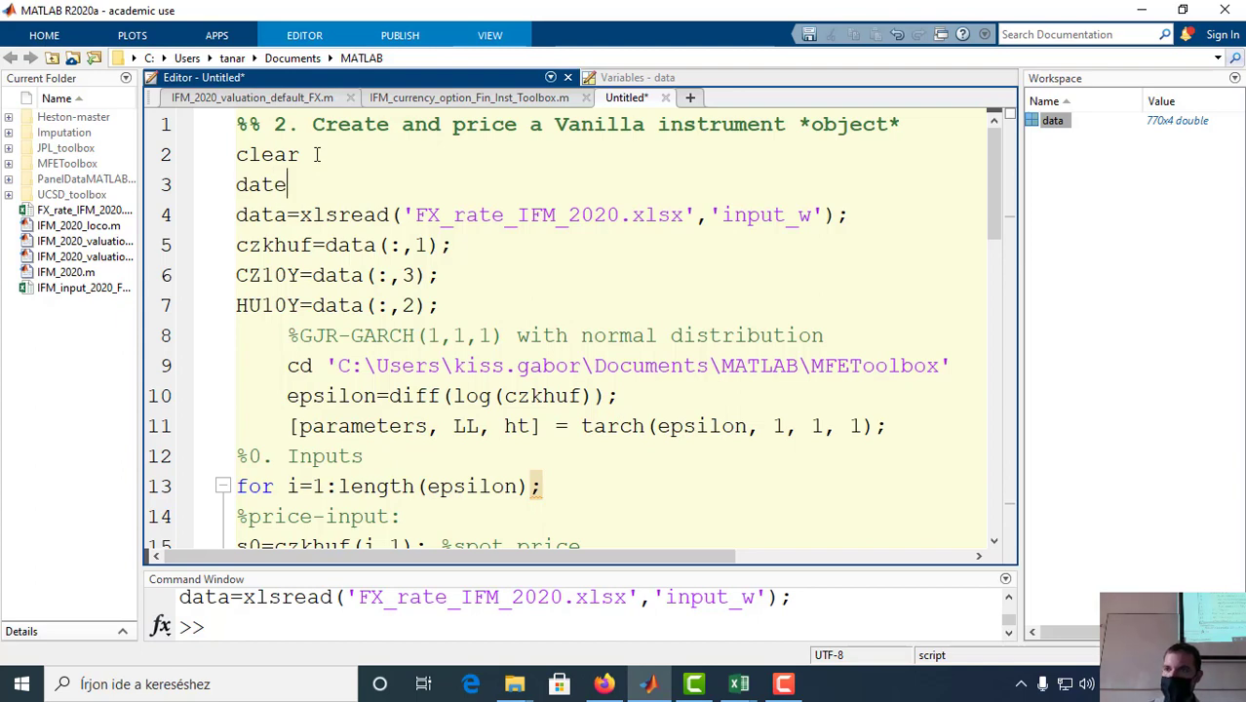
key(BackSpace)
key(BackSpace)
key(BackSpace)
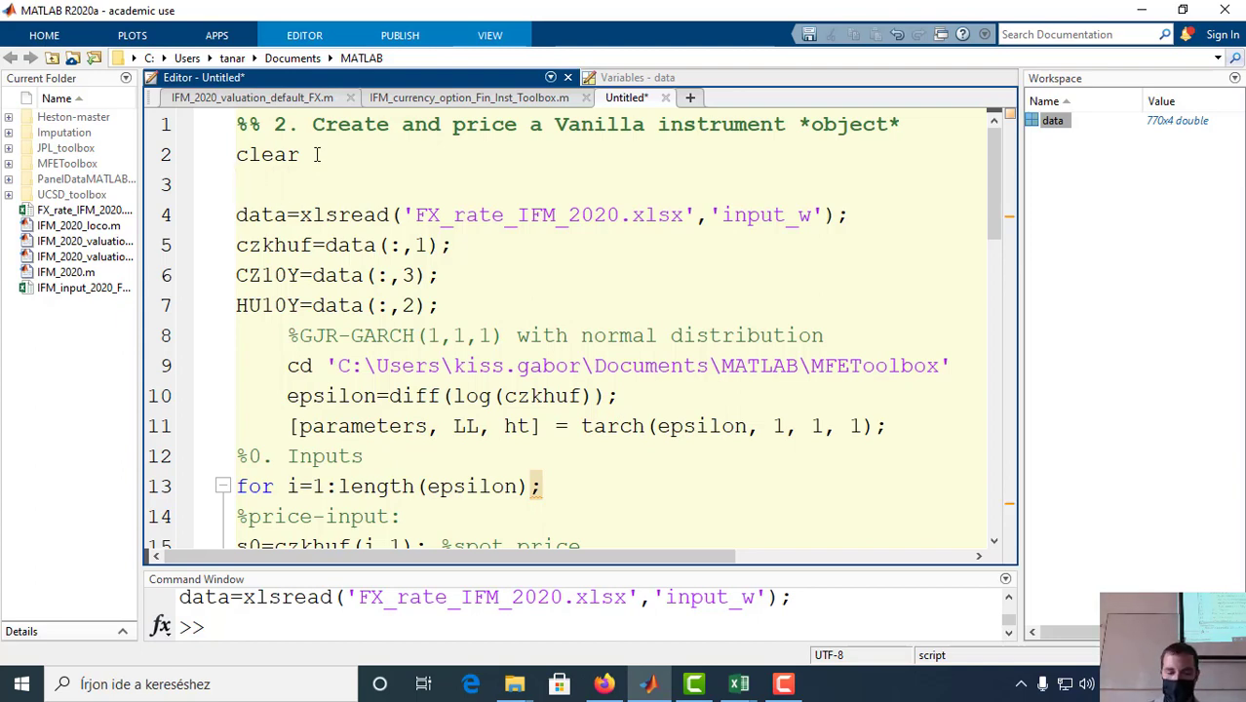
text(time=732)
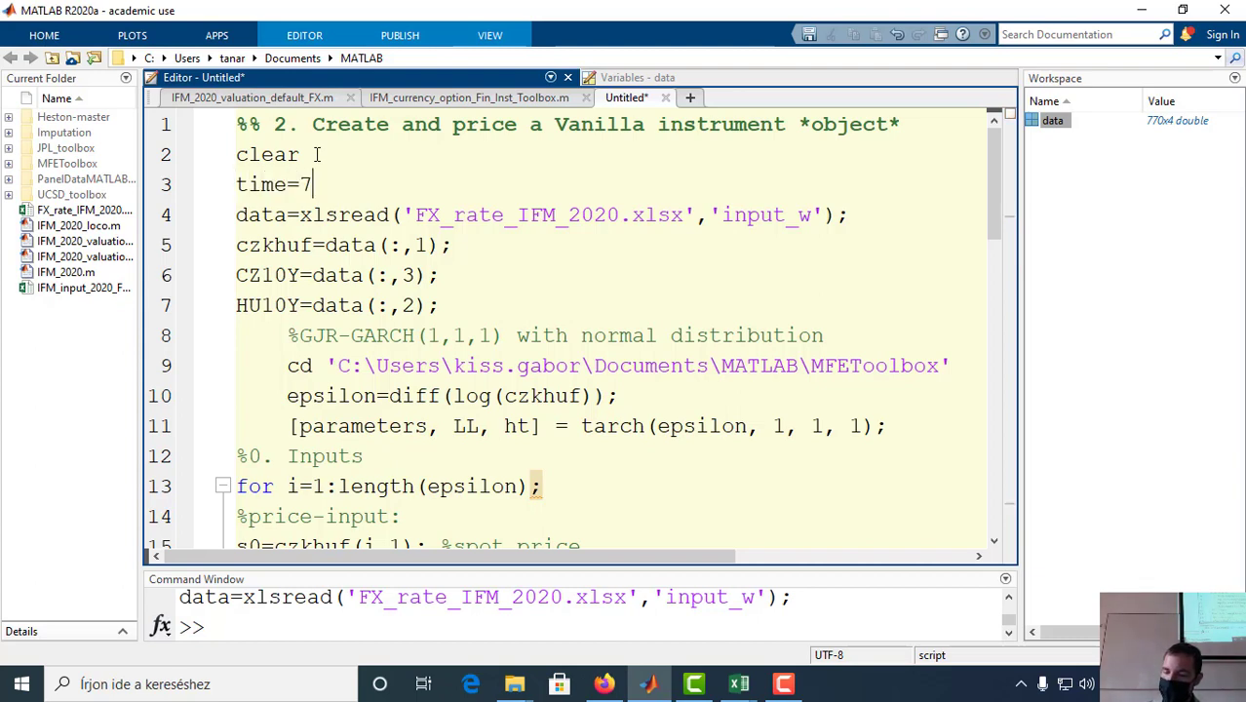
Step: Recheck the January 2020 row number in Excel and complete the MATLAB time line with a semicolon and the comment %January 1 2020
click(738, 684)
click(753, 624)
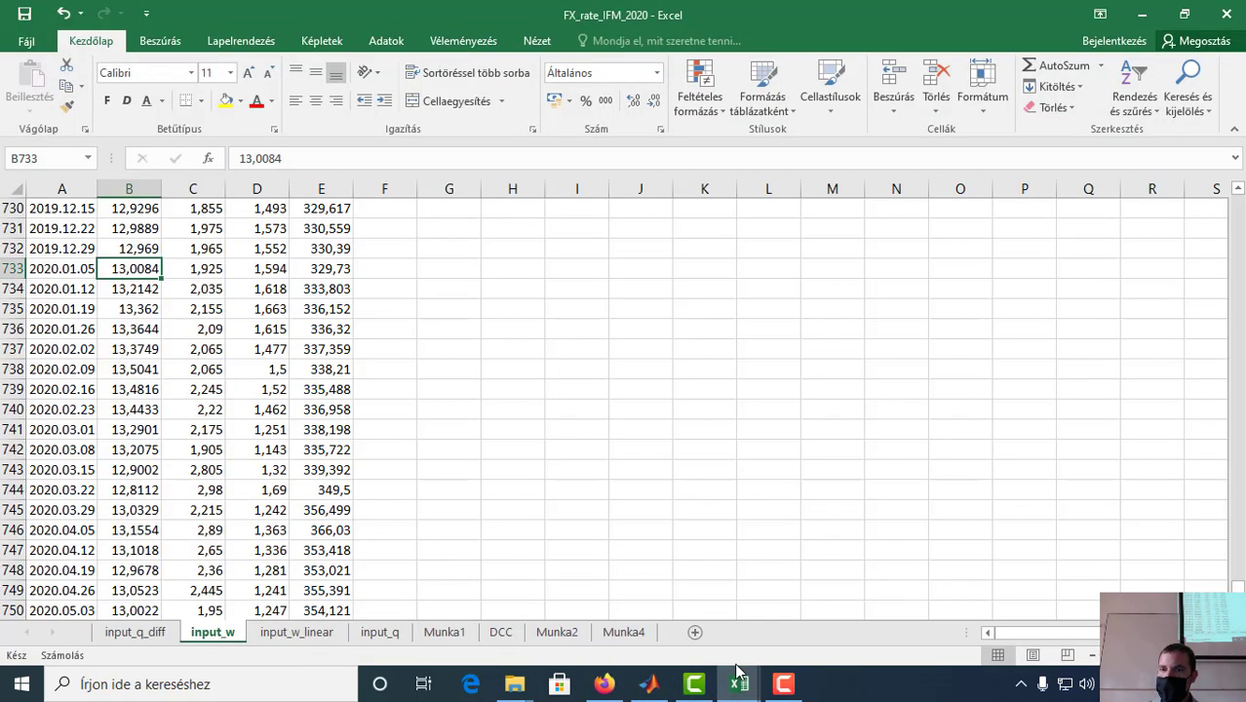
click(738, 677)
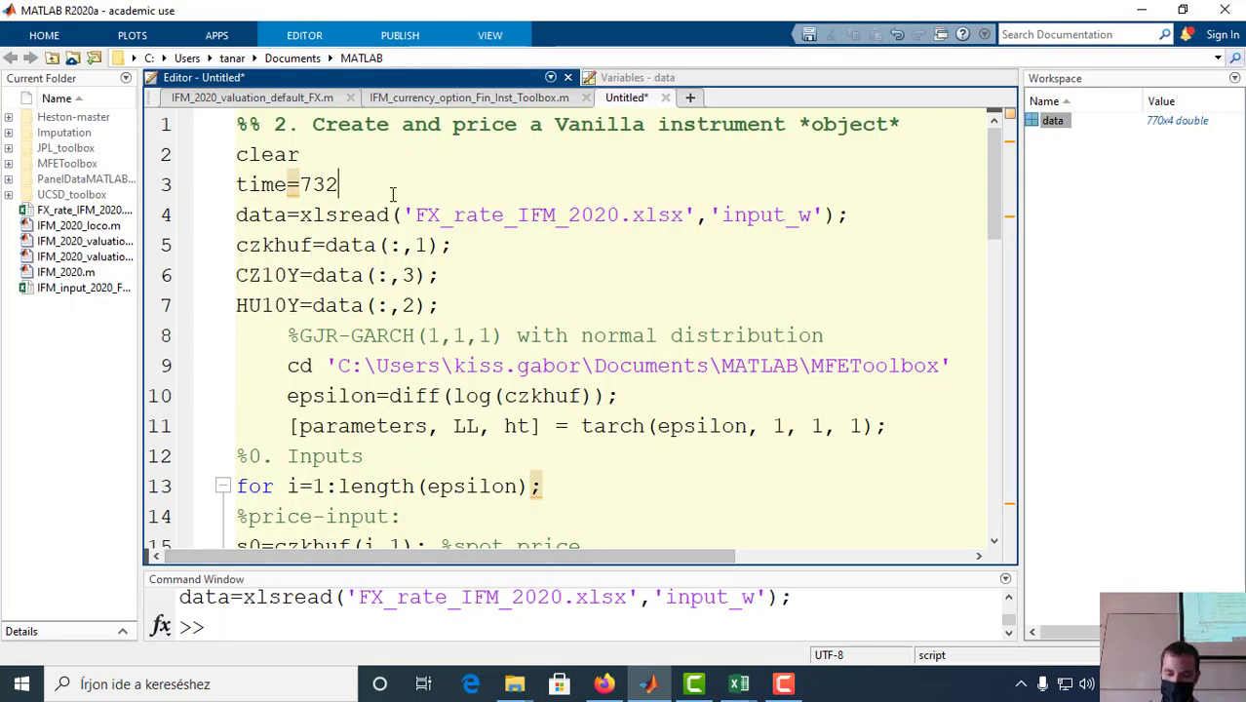
text(;)
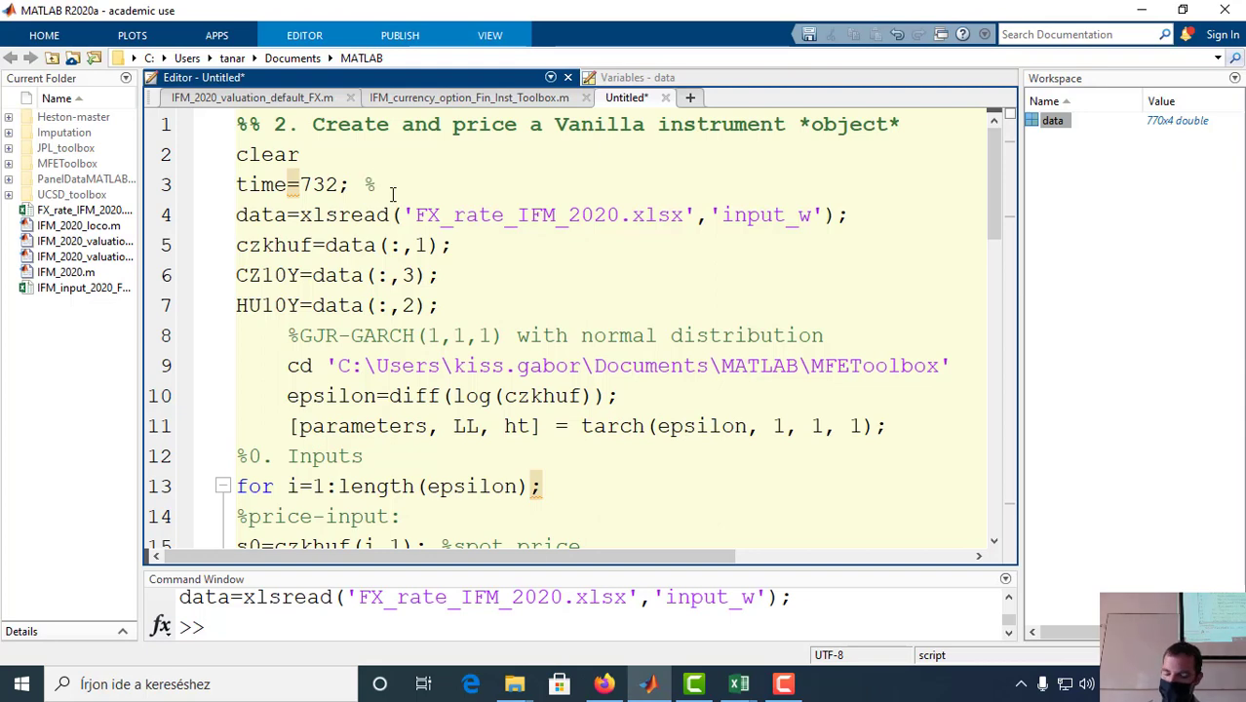
text( %2020)
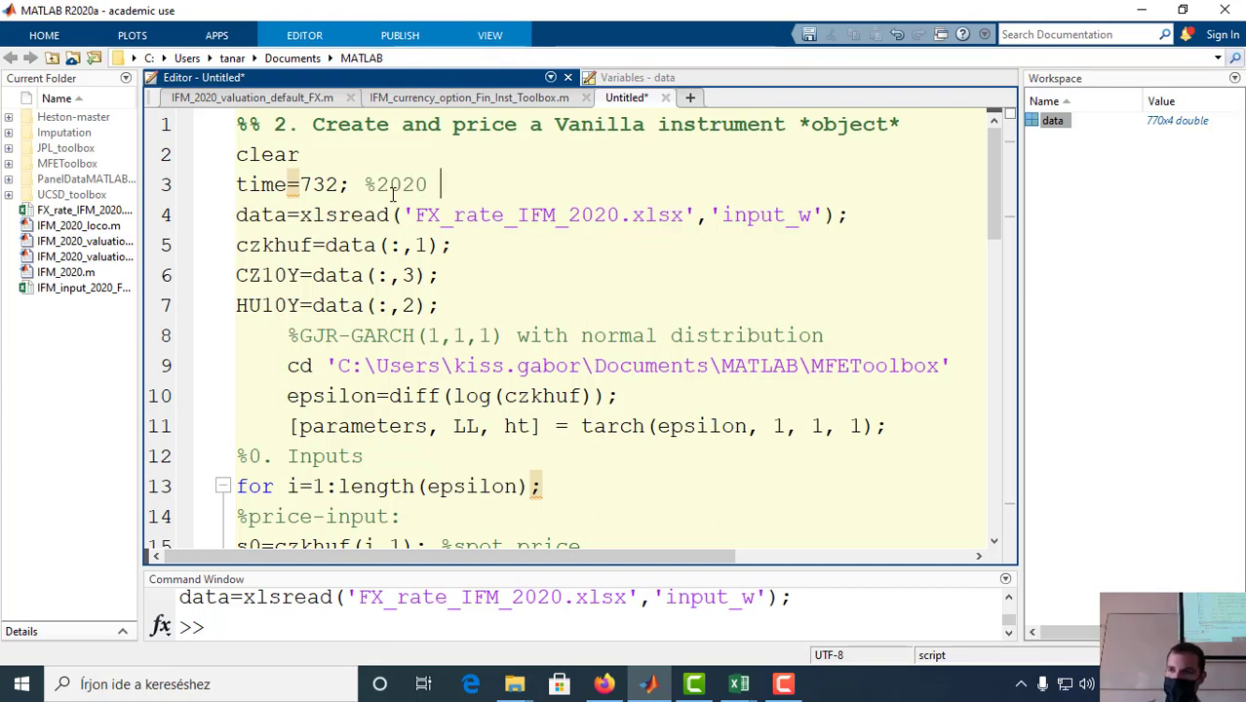
click(378, 185)
text(January)
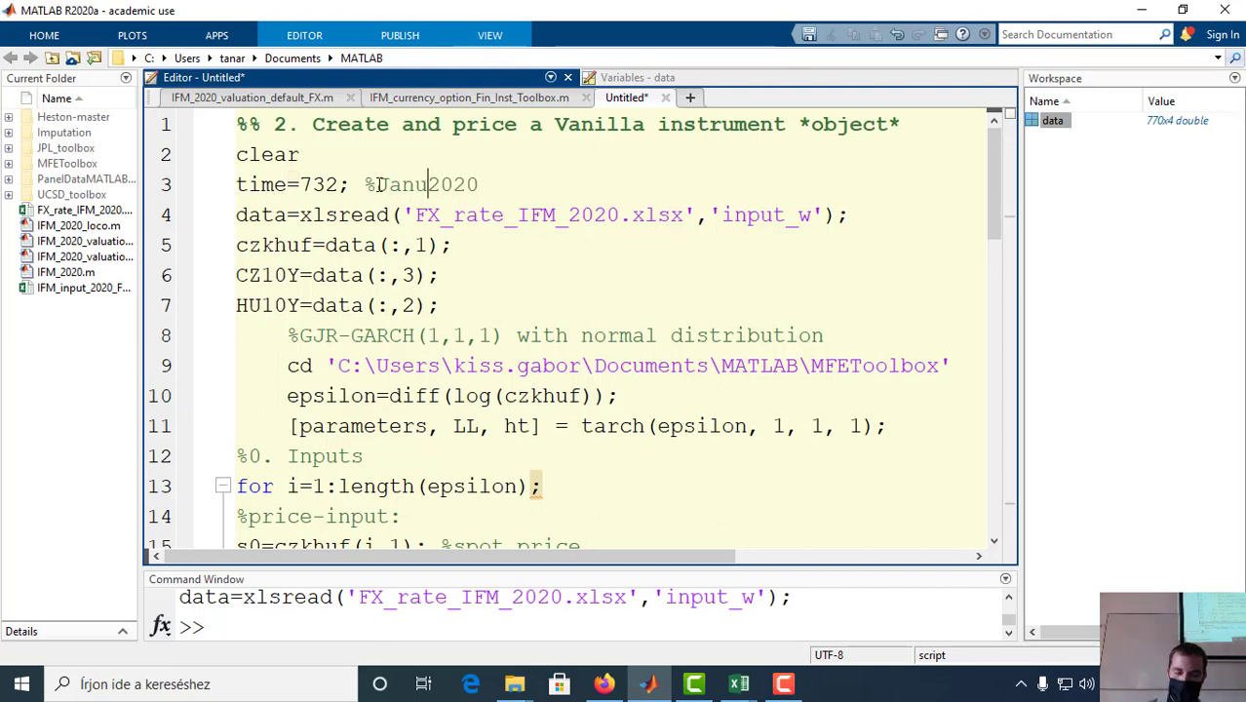
text( 1)
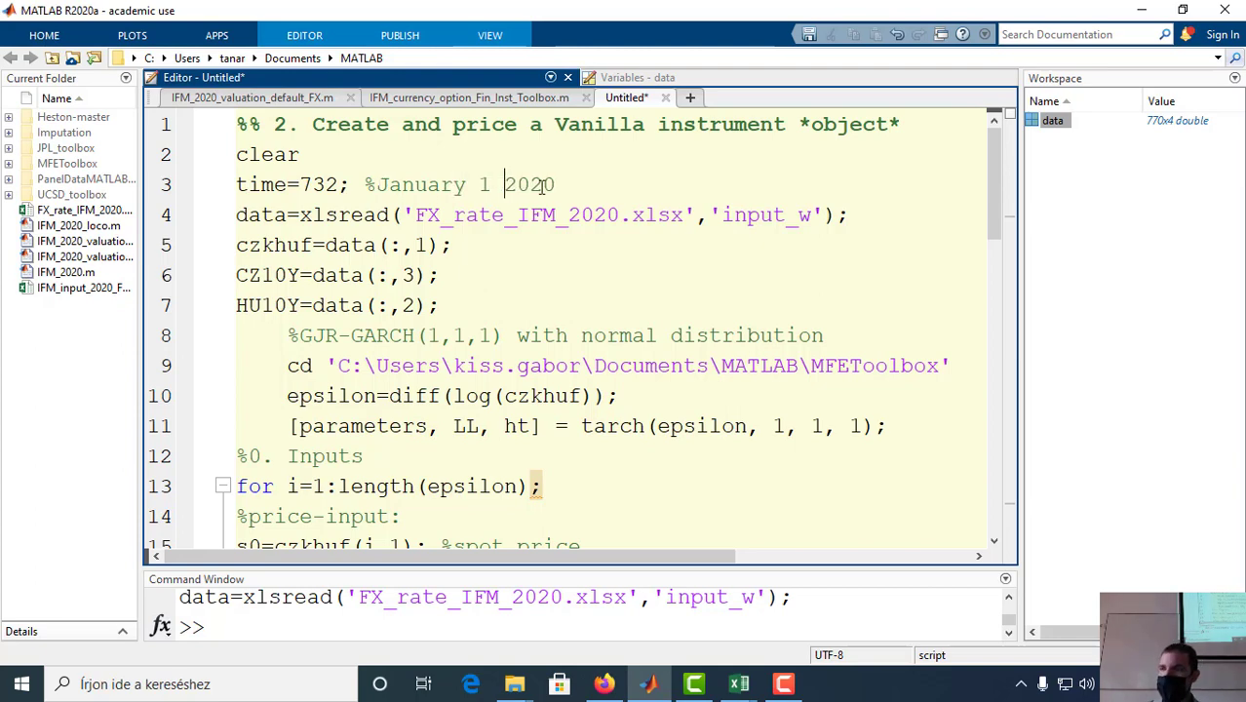
click(328, 185)
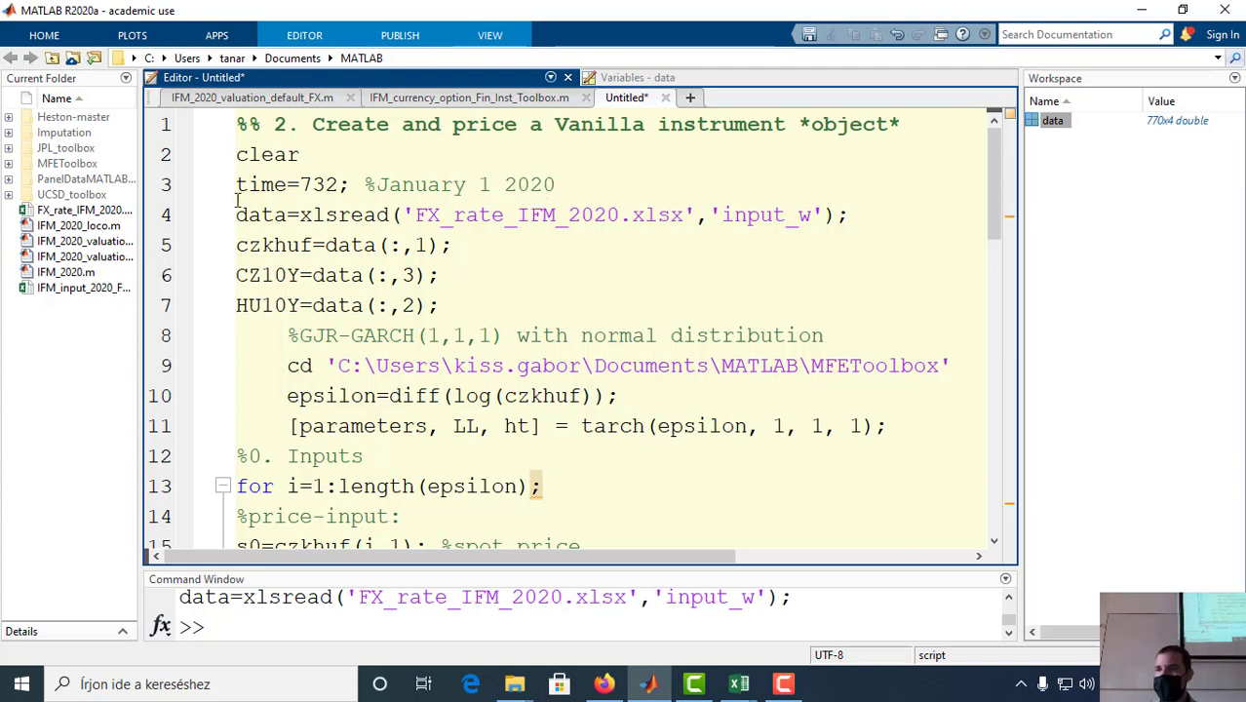
drag(237, 185, 288, 186)
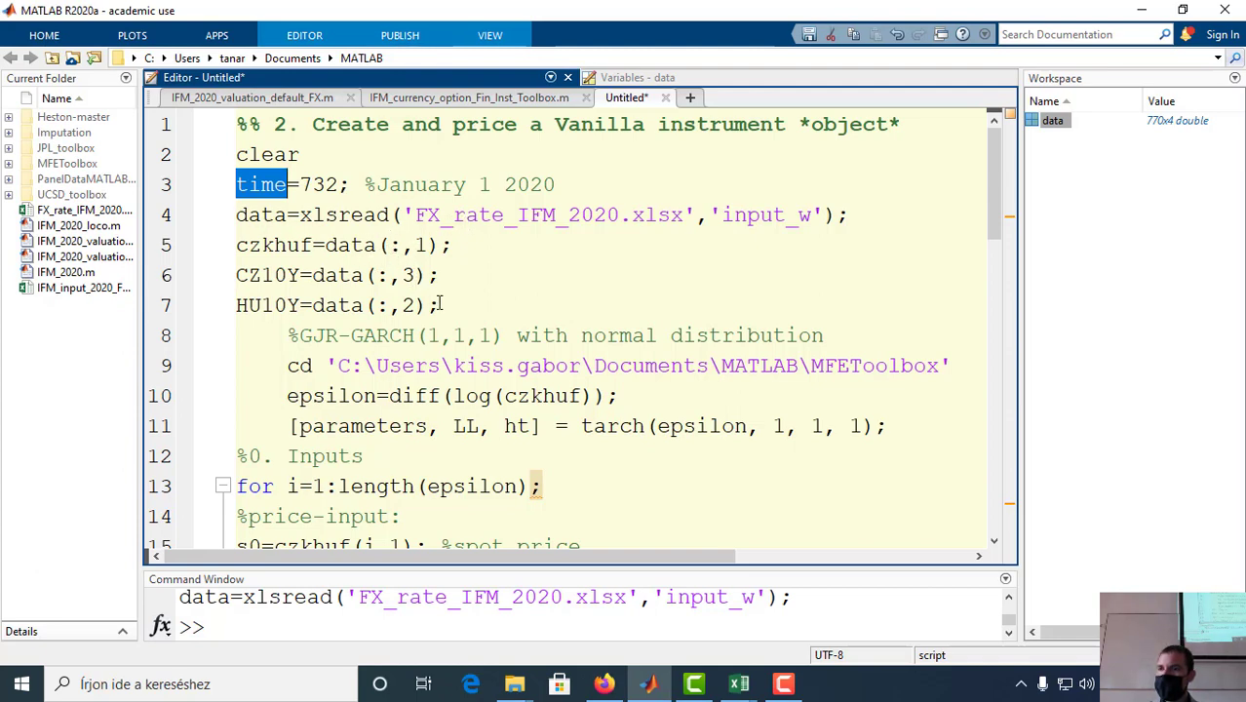
Step: Evaluate the three script lines that define czkhuf, CZ10Y and HU10Y from the data matrix
drag(446, 306, 214, 251)
right_click(297, 252)
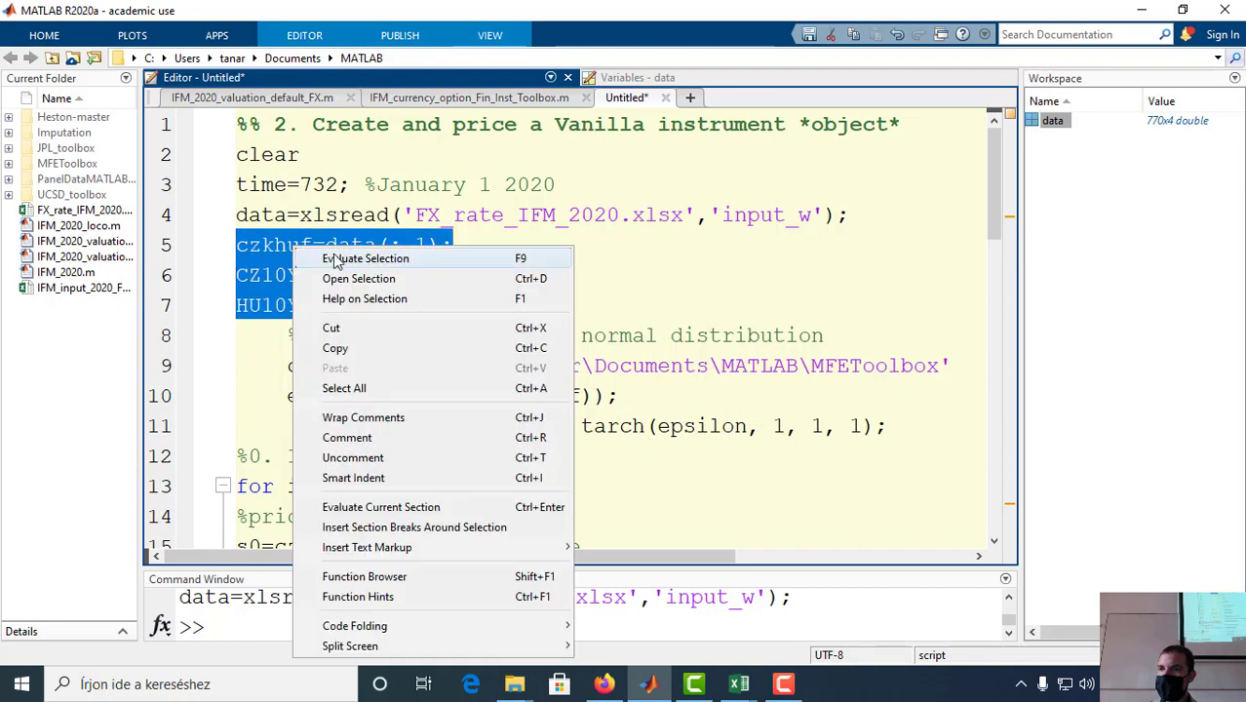
click(336, 257)
Step: Try to evaluate the GJR-GARCH lines from the cd command through the tarch call
scroll(336, 278, down, 2)
scroll(331, 255, up, 1)
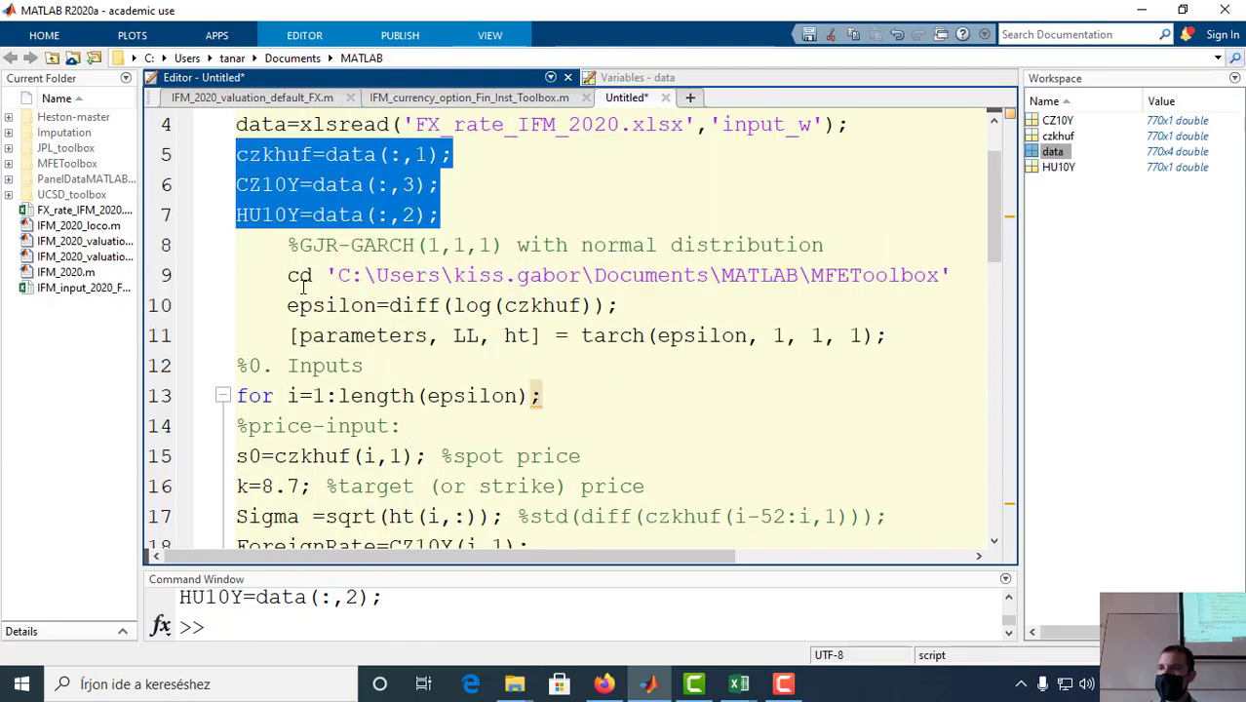
drag(290, 275, 913, 340)
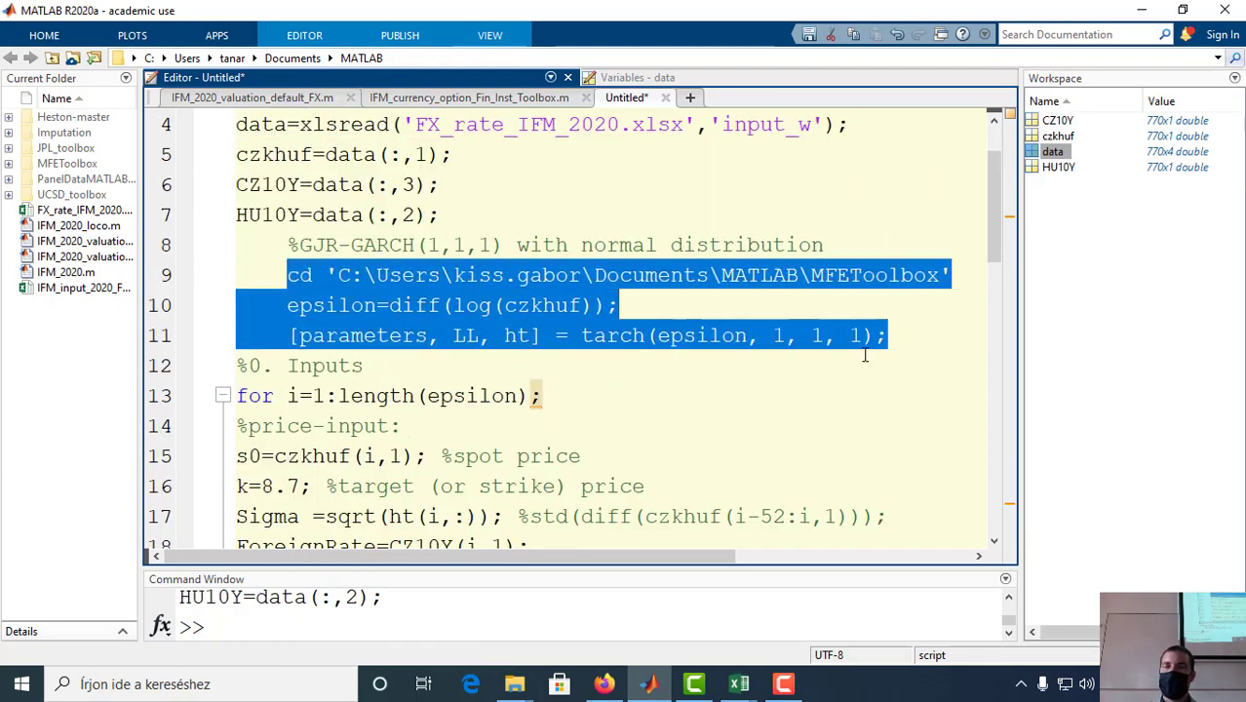
right_click(388, 308)
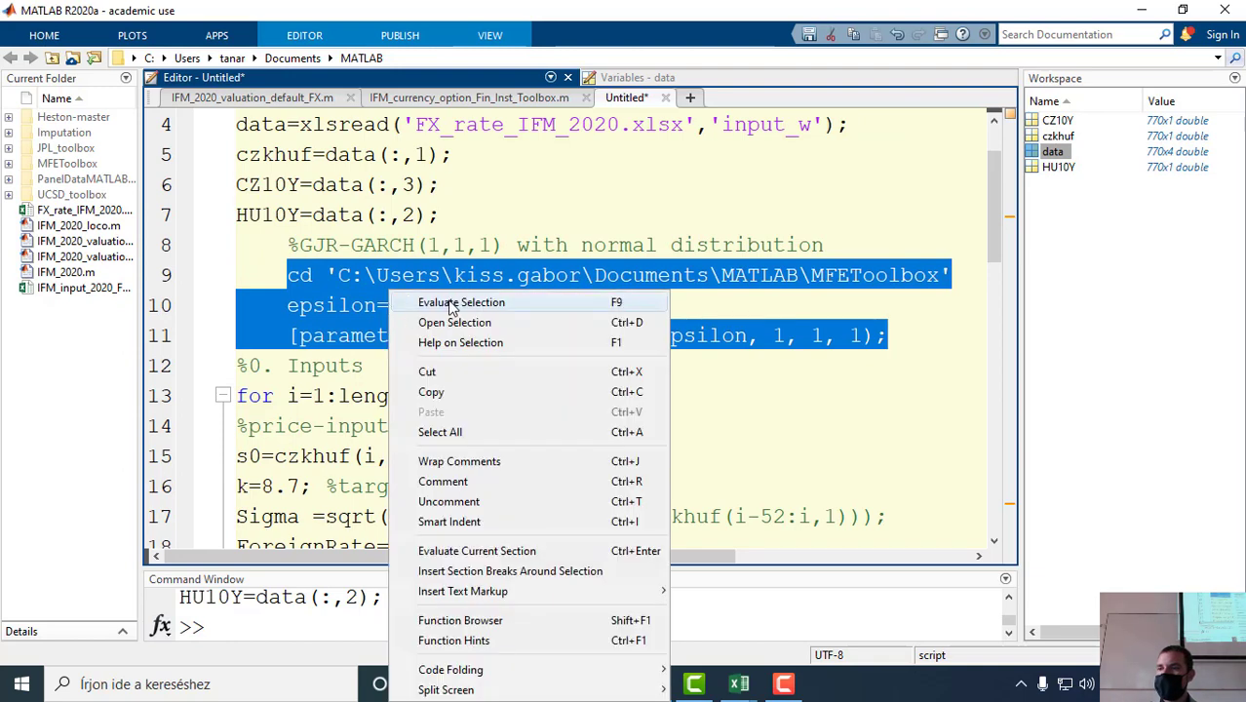
click(449, 305)
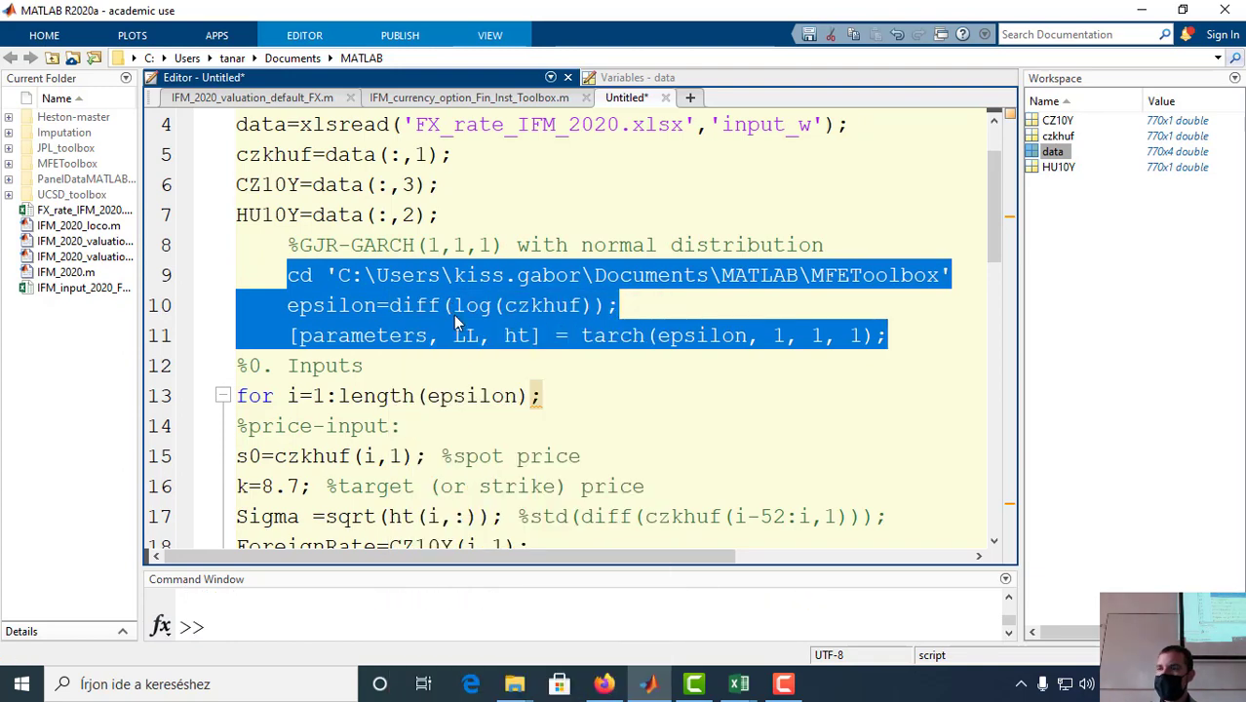
Step: Replace the user folder in the cd path to MFEToolbox with tanar
click(454, 310)
drag(454, 275, 582, 276)
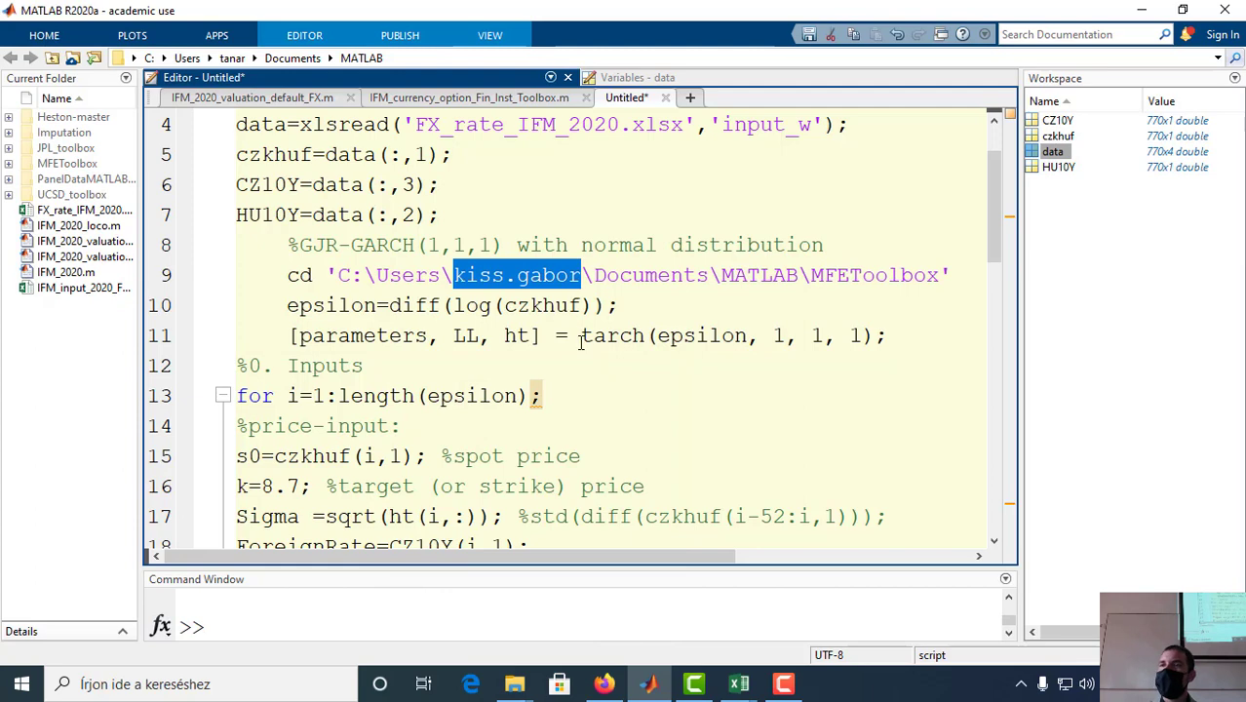
text(tanar)
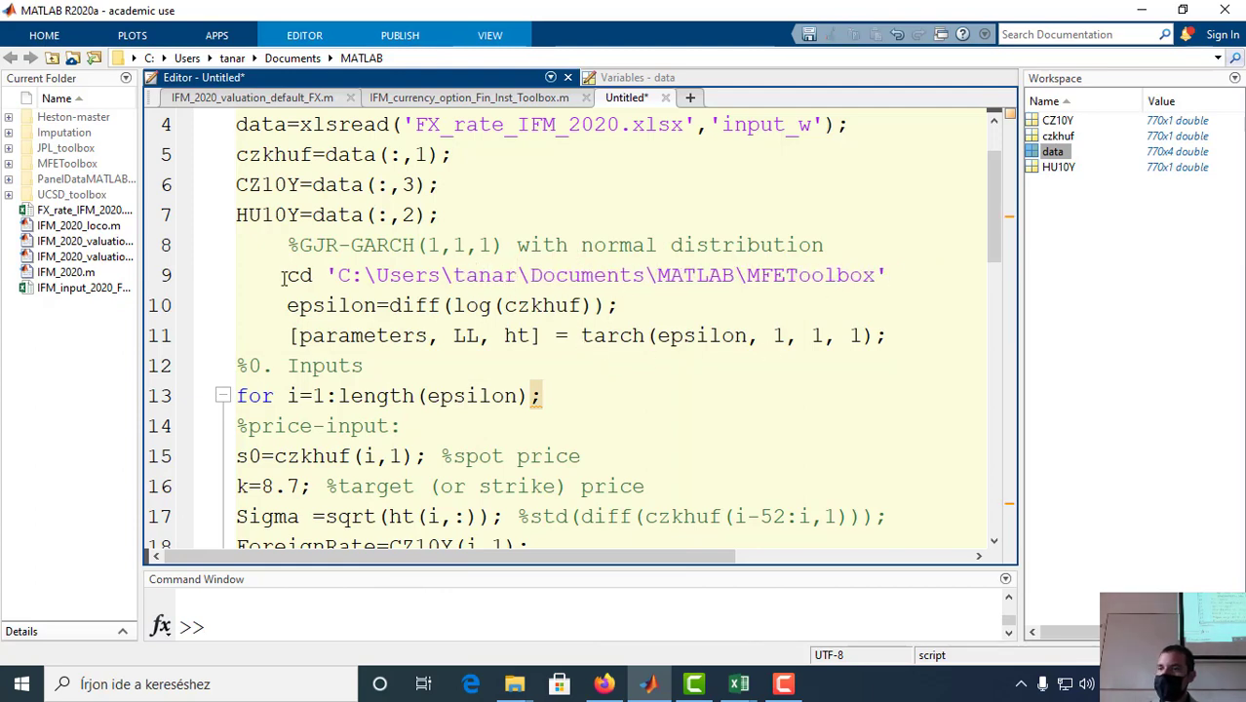
Step: Evaluate the GJR-GARCH lines with the corrected path, covering the cd command, the epsilon calculation and the tarch estimation
drag(283, 278, 899, 339)
right_click(458, 281)
click(511, 295)
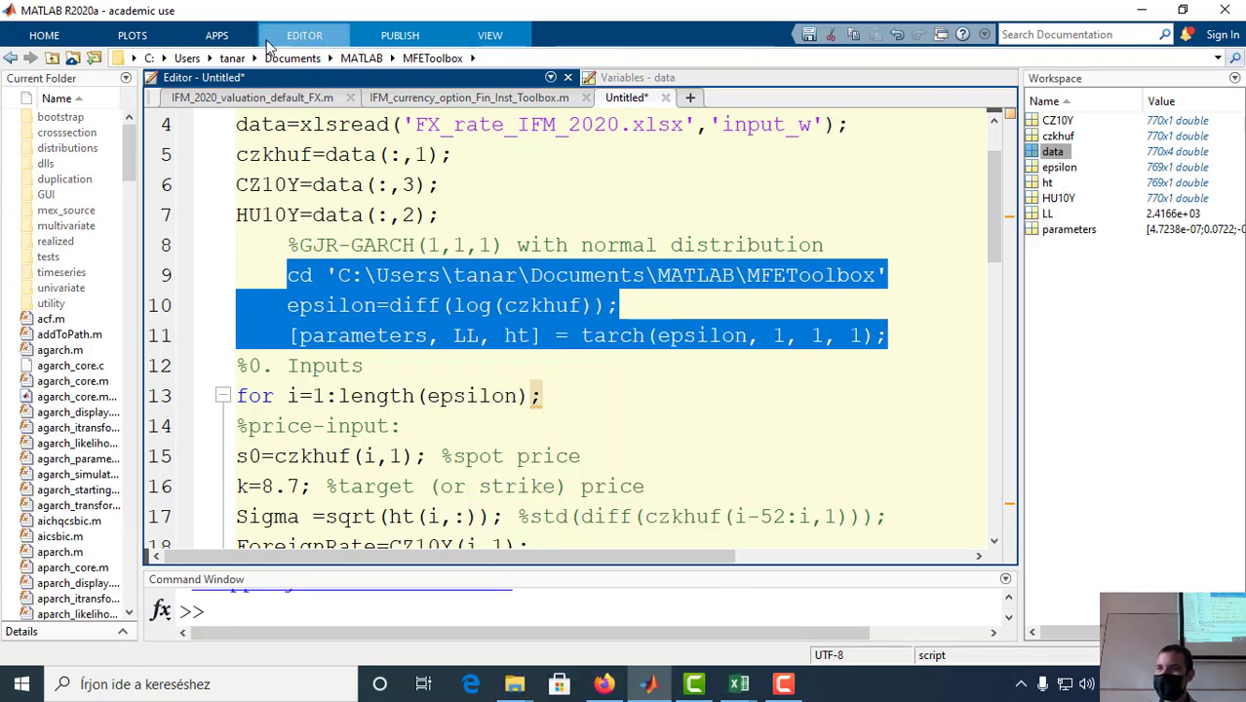
click(588, 344)
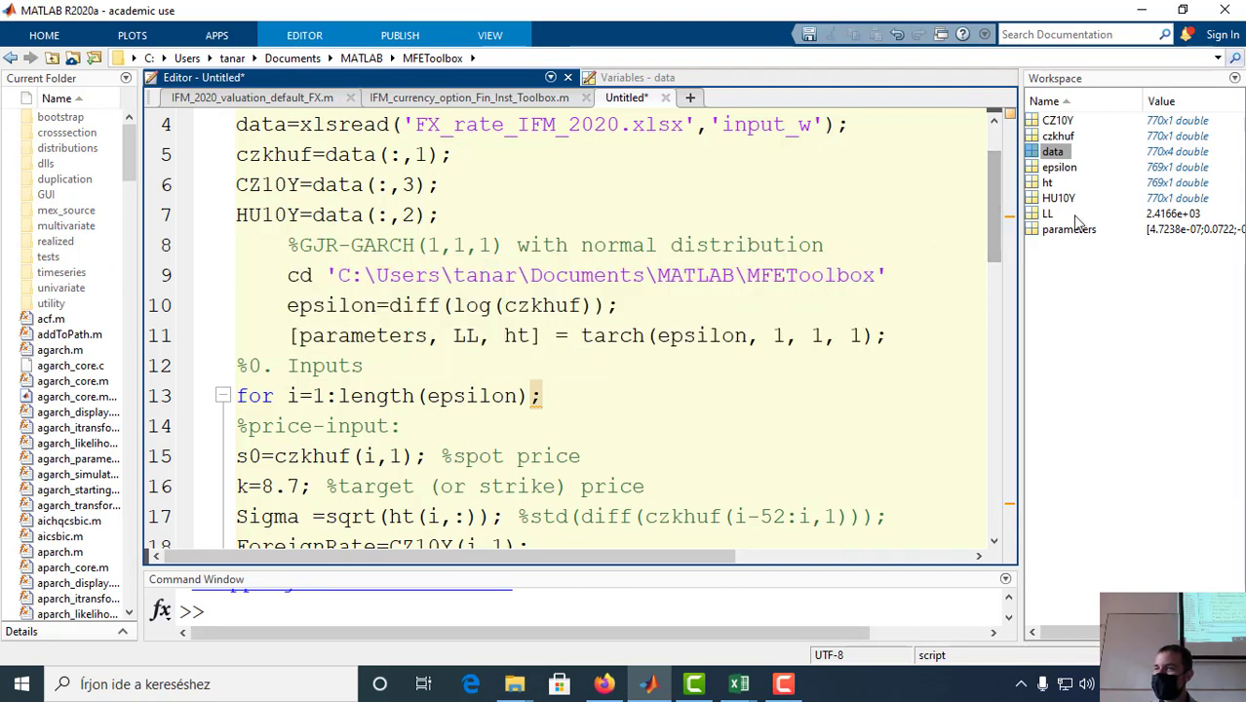
scroll(720, 356, down, 1)
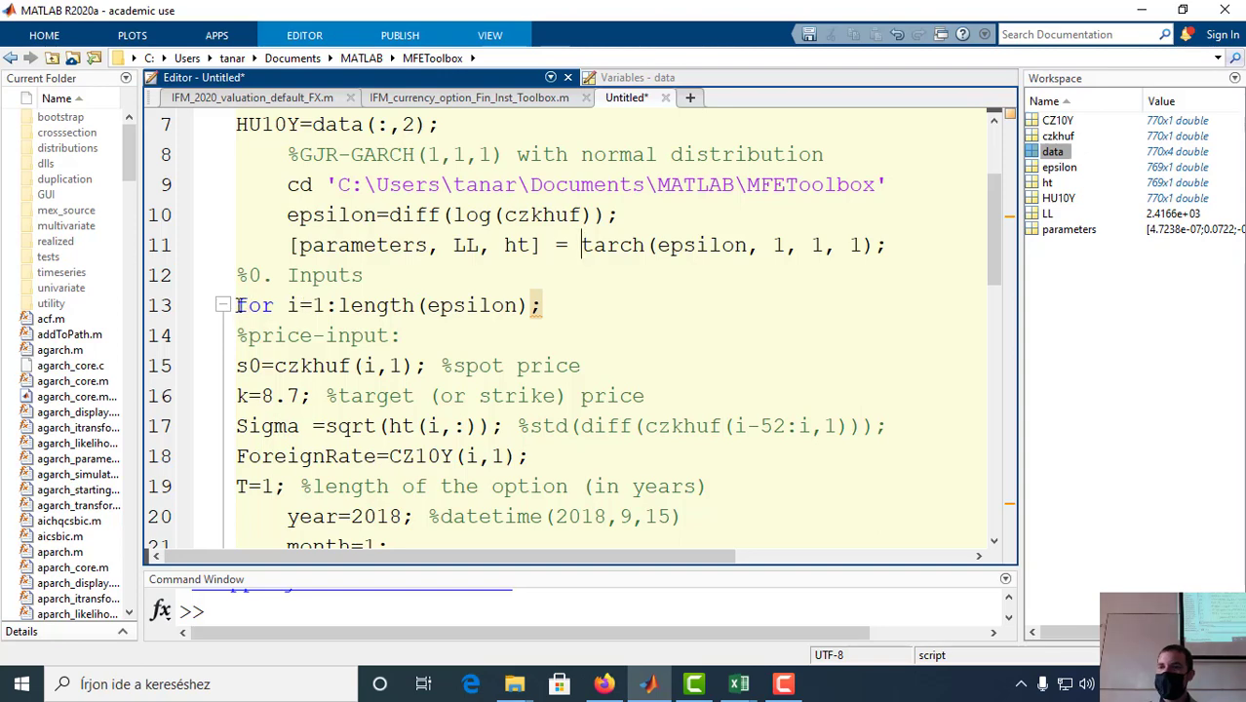
Step: Examine the for loop header that runs i from 1 to the length of epsilon
drag(239, 305, 287, 305)
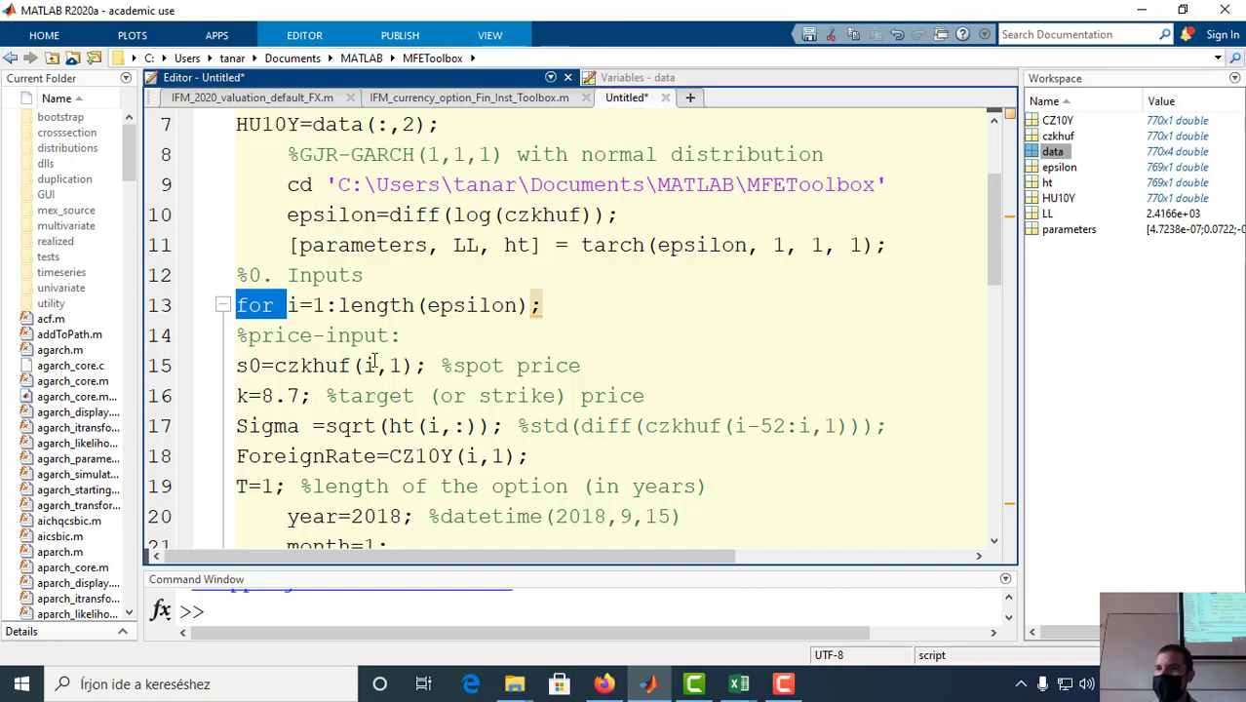
scroll(373, 362, up, 2)
scroll(340, 367, down, 1)
click(290, 395)
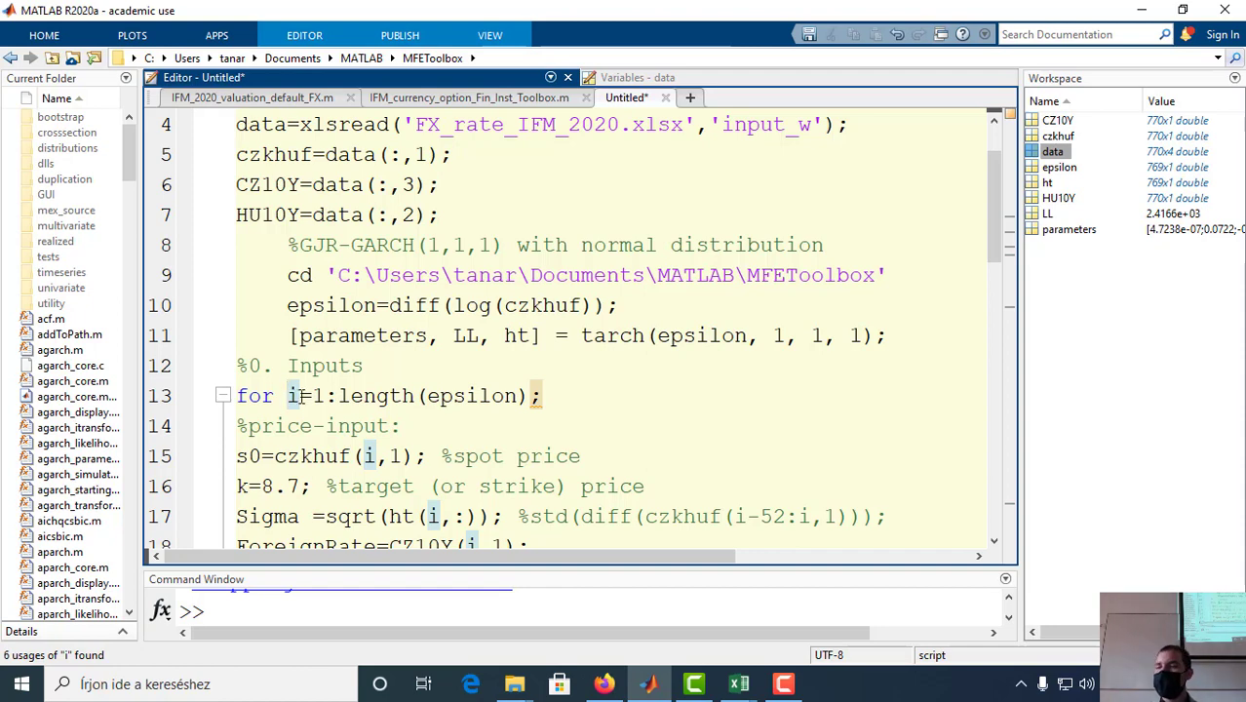
Step: Switch to Excel, check the option maturities from 11 down to 1 on the (6a)Total_hedge sheet, and return to MATLAB
click(739, 683)
click(792, 635)
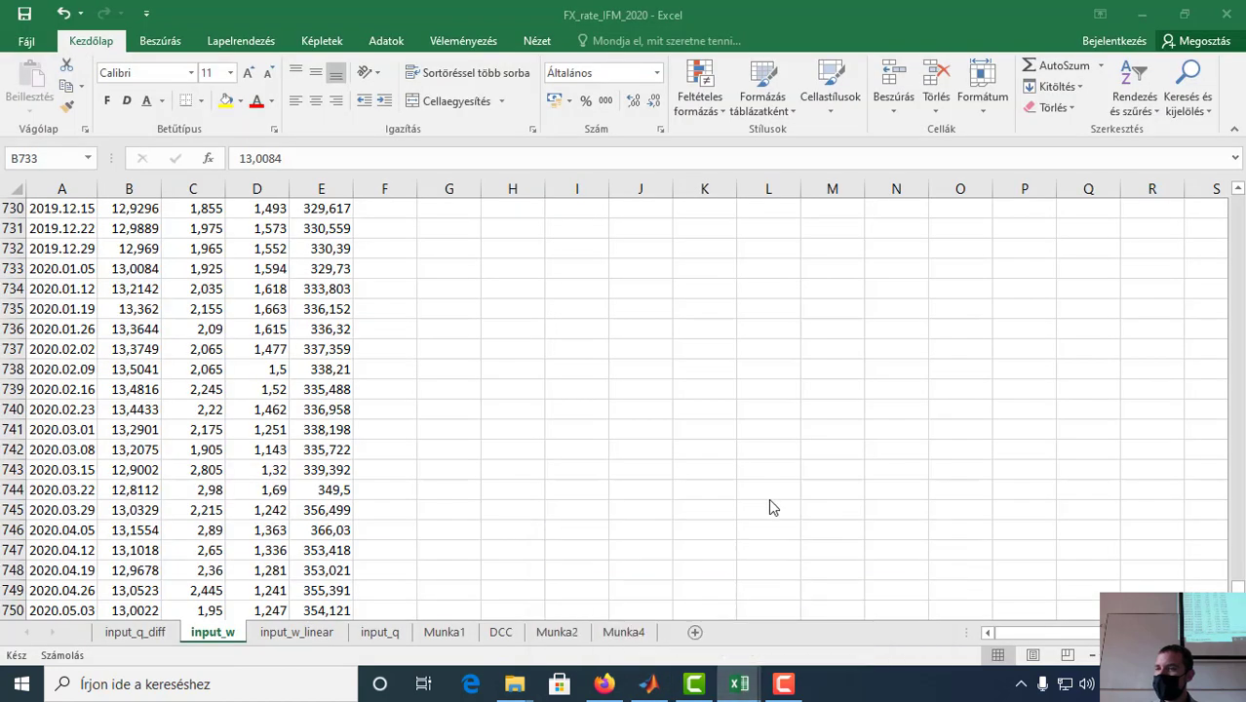
click(1238, 13)
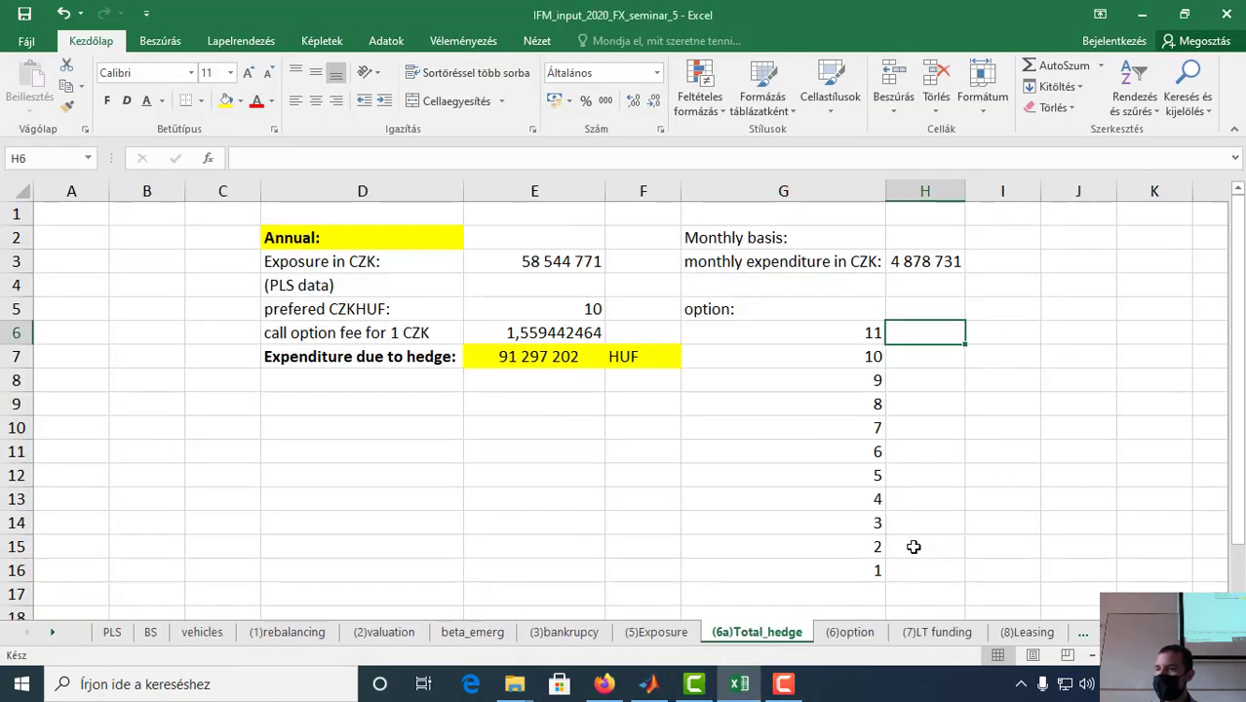
click(848, 331)
drag(850, 566, 833, 324)
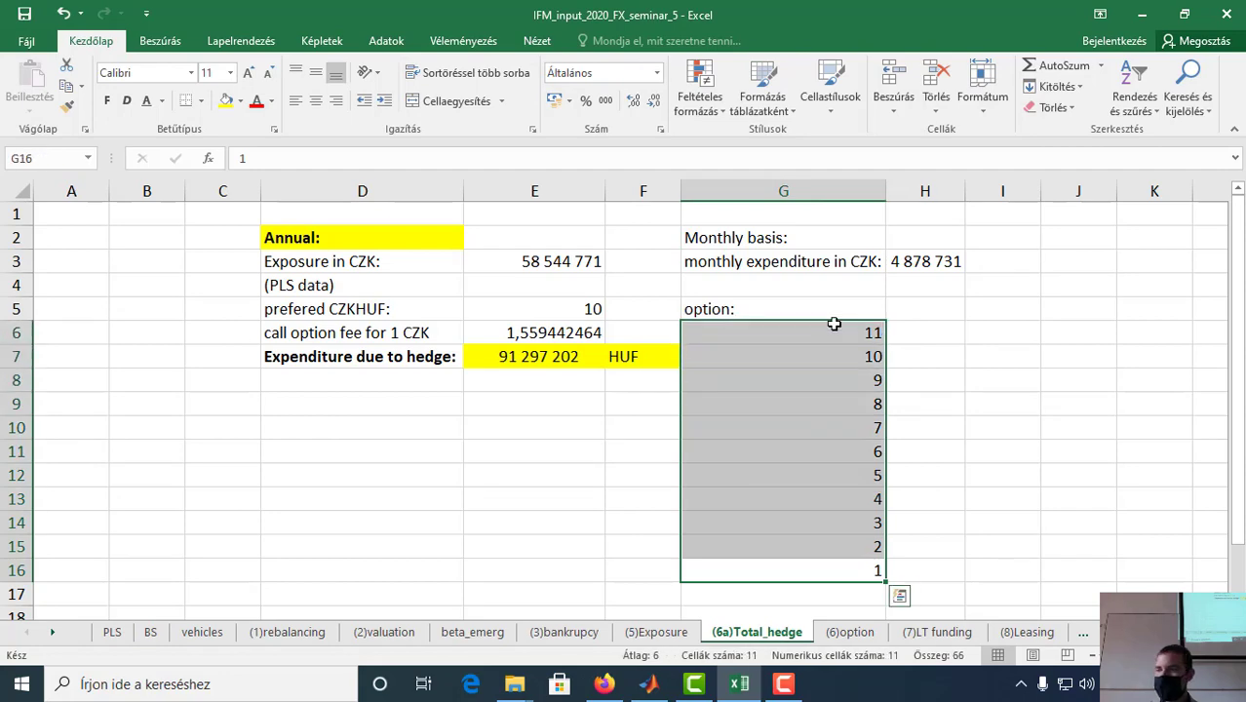
key(alt+Tab)
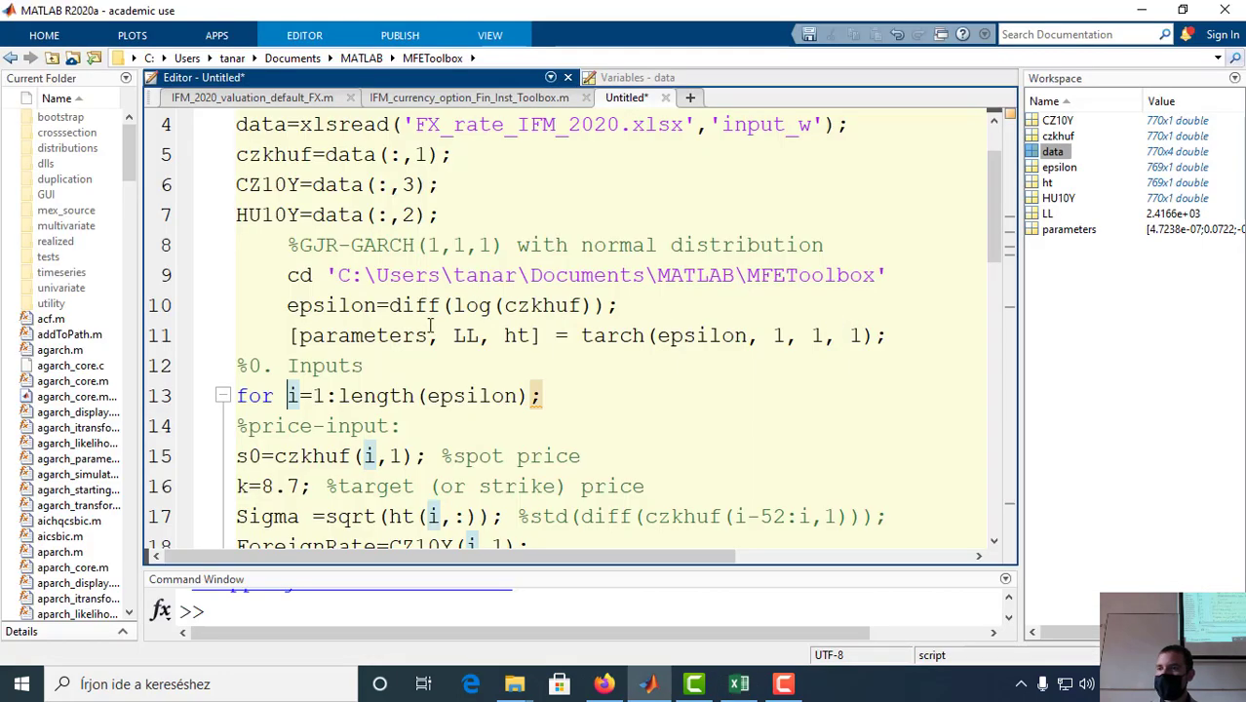
Step: Examine how the loop index i selects the row of czkhuf in the s0 spot-price line
click(315, 396)
click(351, 395)
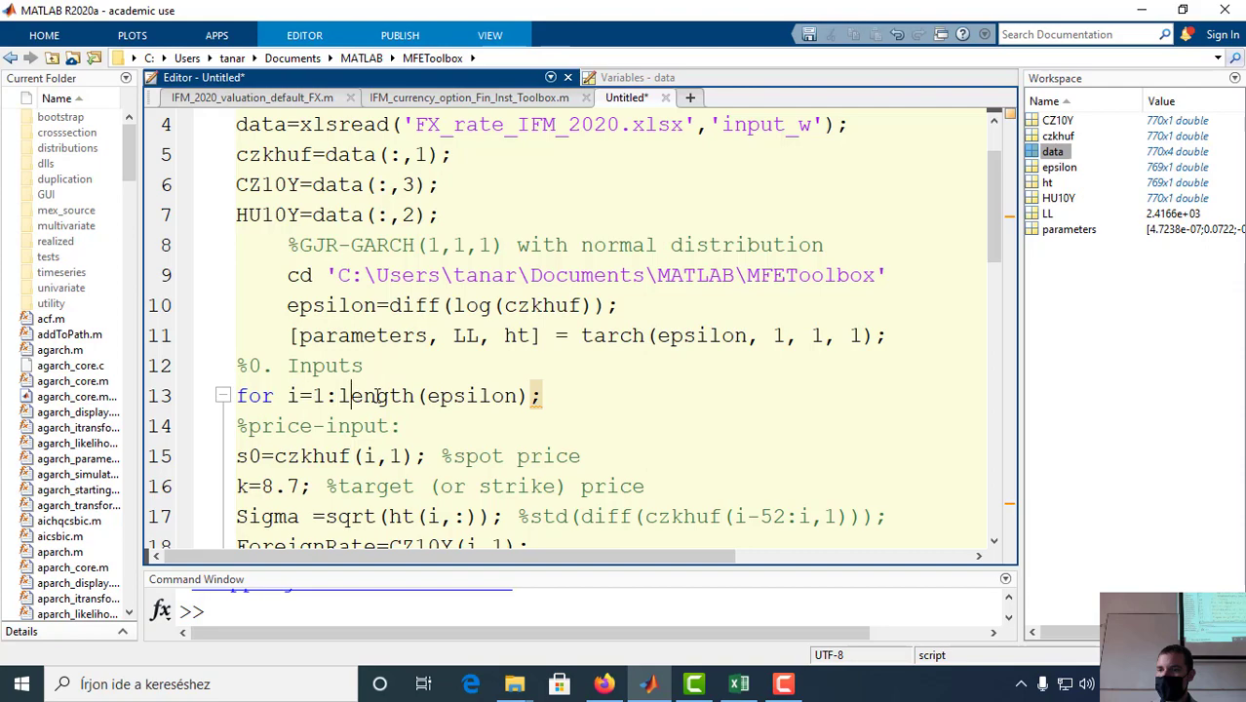
scroll(465, 390, down, 2)
scroll(463, 388, up, 3)
scroll(459, 382, down, 2)
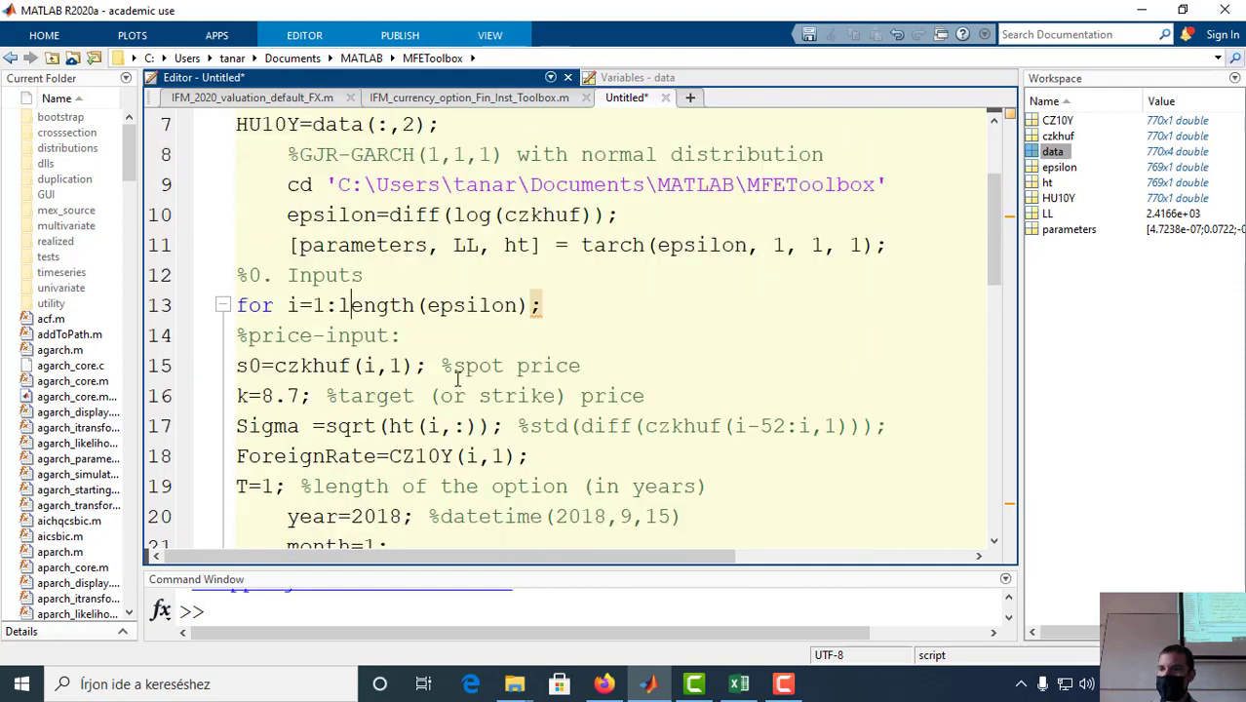
double_click(368, 366)
scroll(410, 359, up, 2)
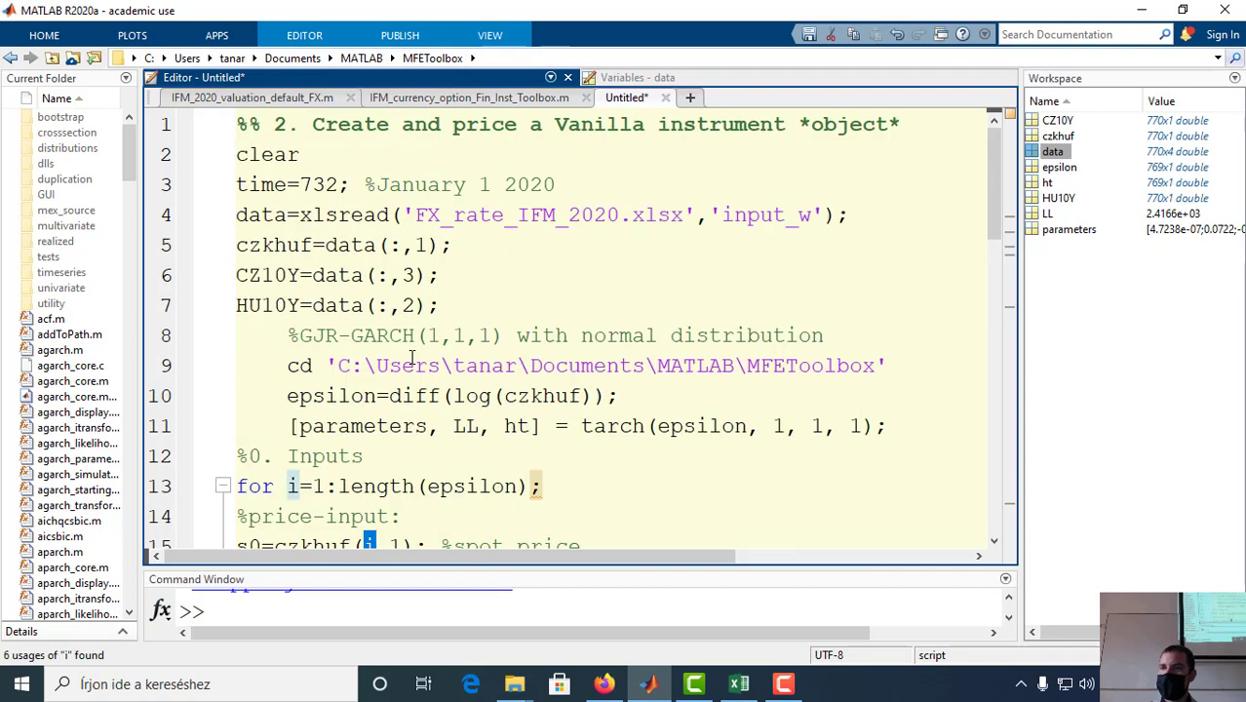
Step: Evaluate only the time=732 assignment from the script
drag(236, 184, 337, 188)
right_click(307, 185)
click(351, 195)
Step: Replace the index i with time in the s0 spot-price line and evaluate it, enlarging the Command Window to show the output
drag(237, 184, 289, 185)
scroll(306, 281, down, 3)
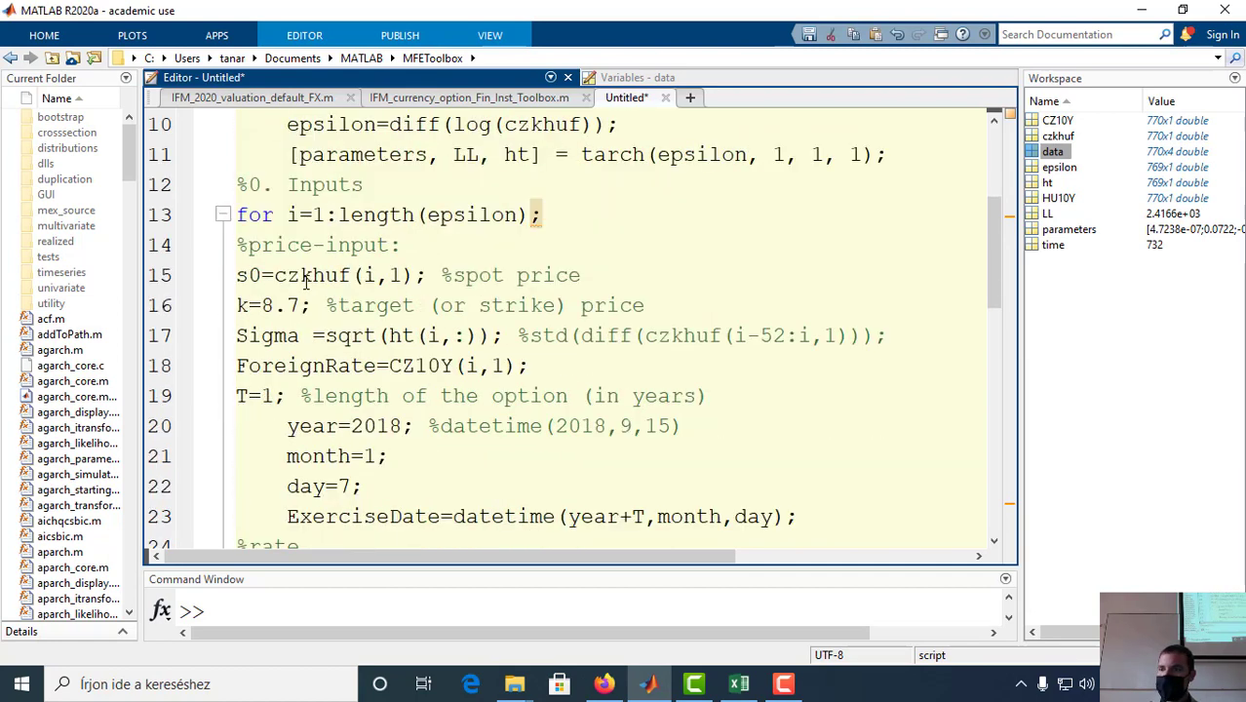
double_click(368, 277)
key(ctrl+v)
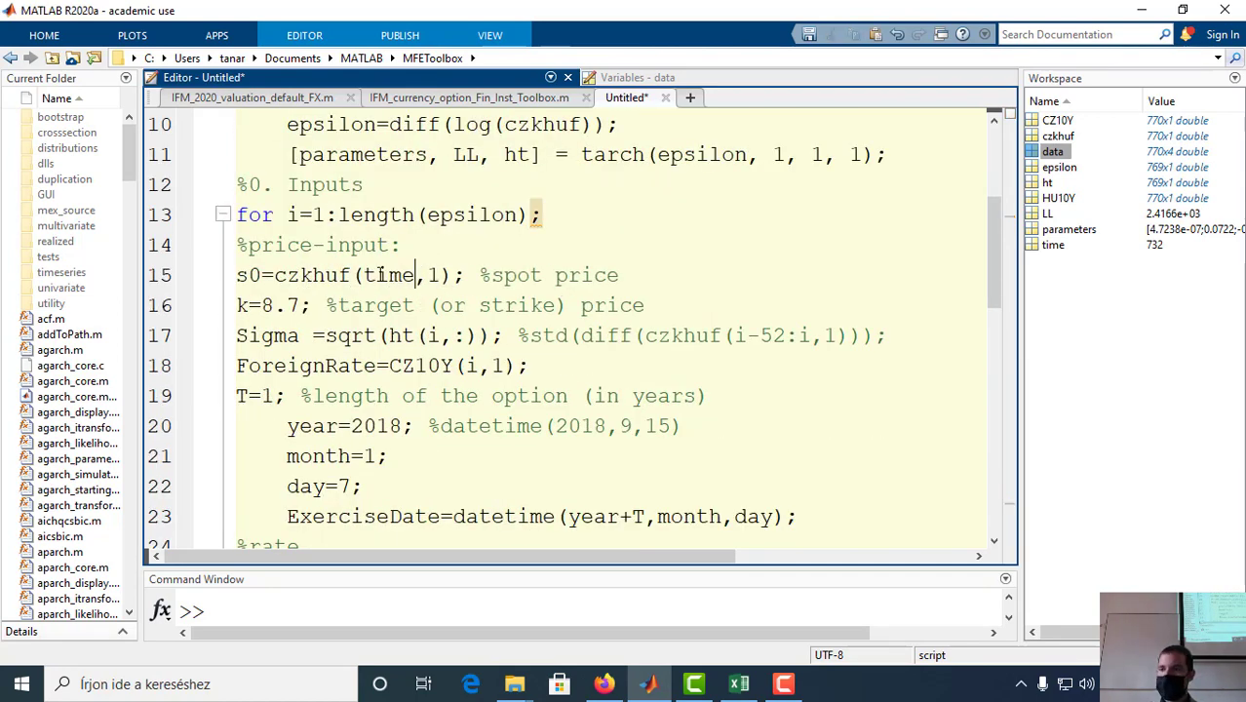
drag(454, 275, 237, 276)
right_click(265, 277)
click(322, 286)
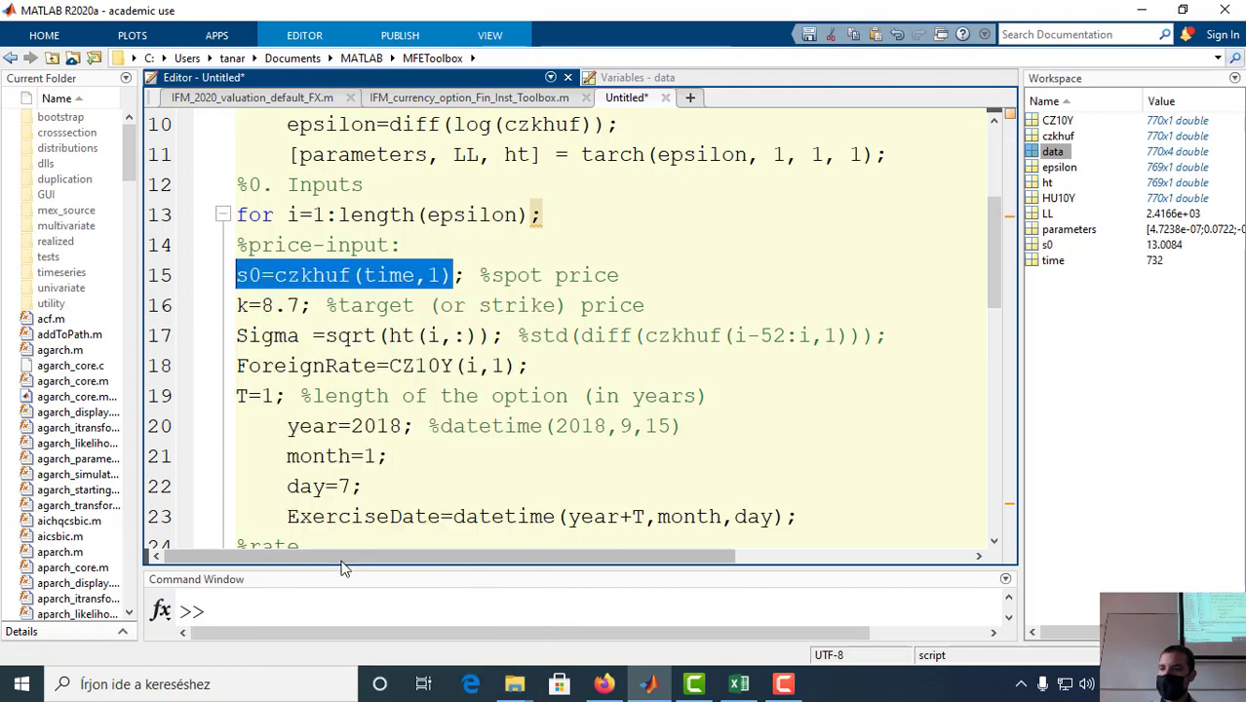
drag(383, 570, 443, 501)
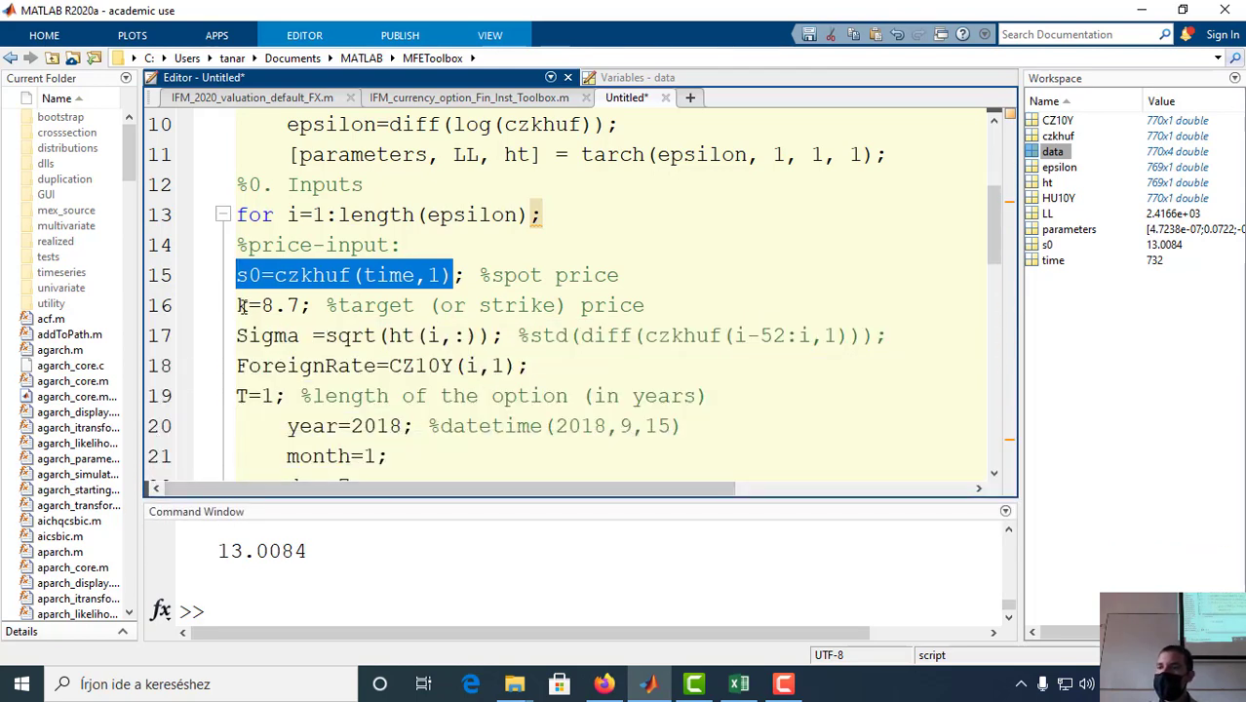
Step: Set the strike price k to 10 and evaluate the assignment
drag(263, 305, 303, 305)
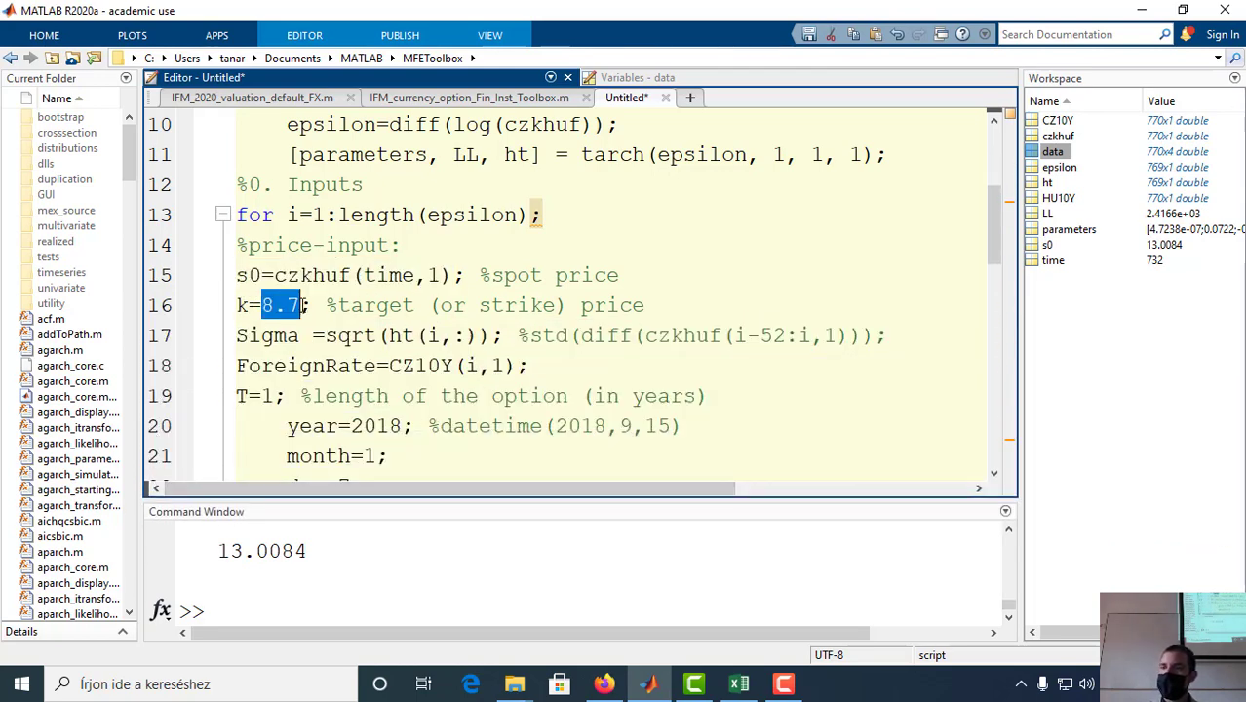
text(01)
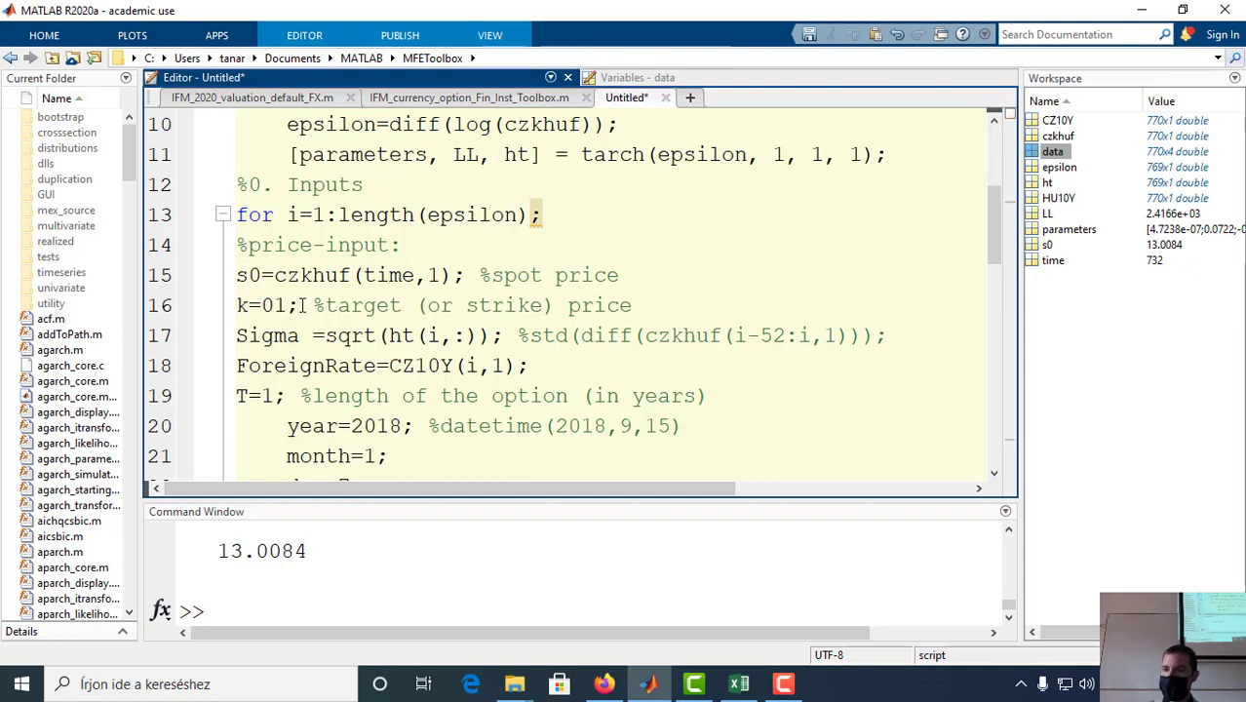
key(BackSpace)
key(BackSpace)
text(10)
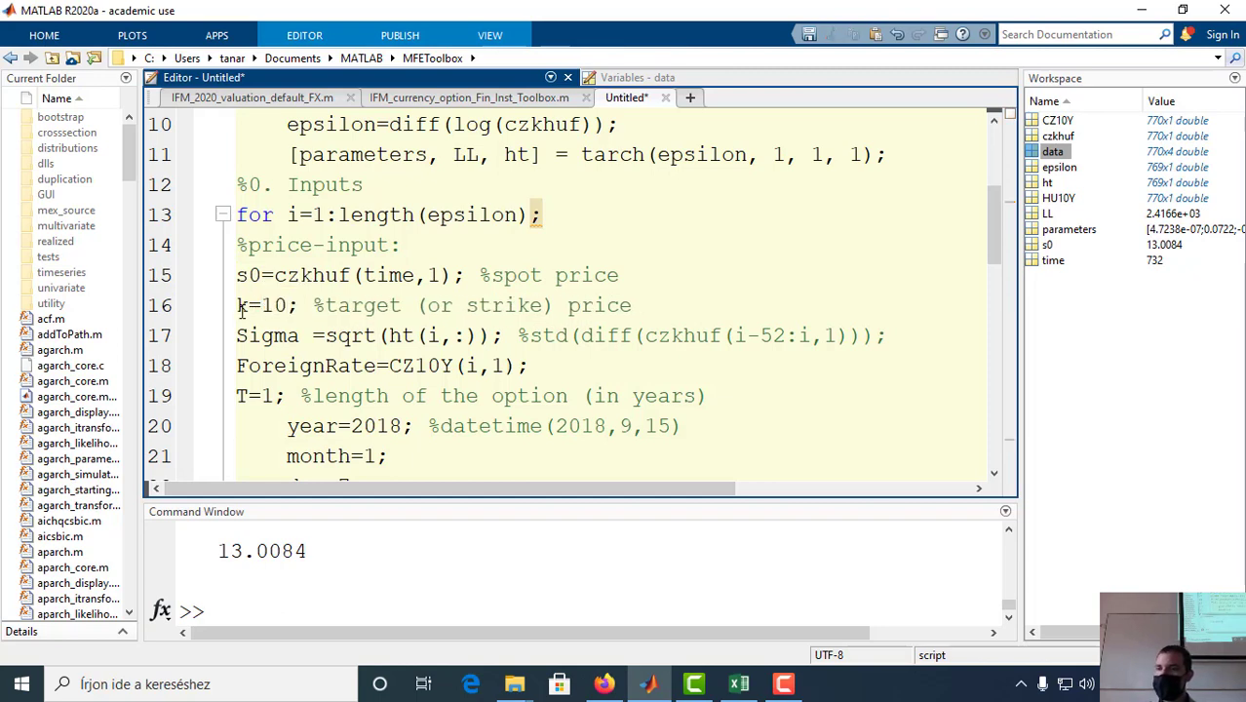
drag(237, 305, 286, 305)
right_click(281, 308)
click(324, 316)
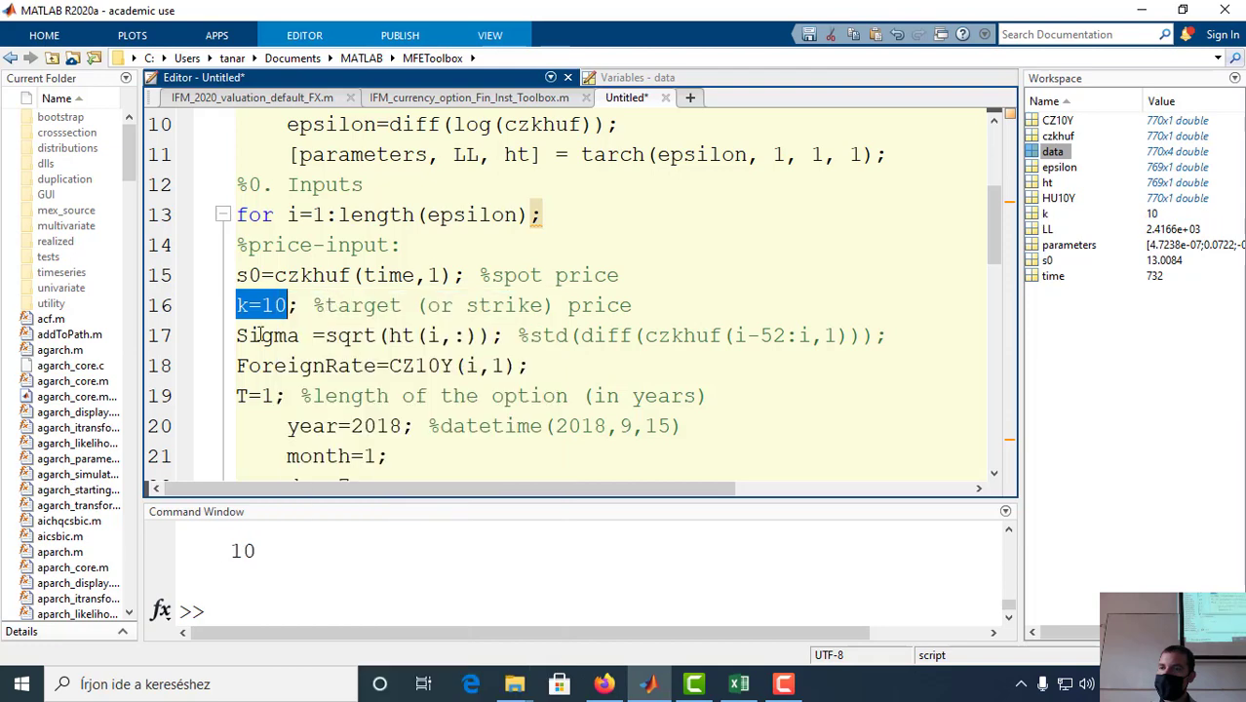
Step: Replace the index i with time in the ht term of the Sigma line and evaluate the expression
double_click(433, 335)
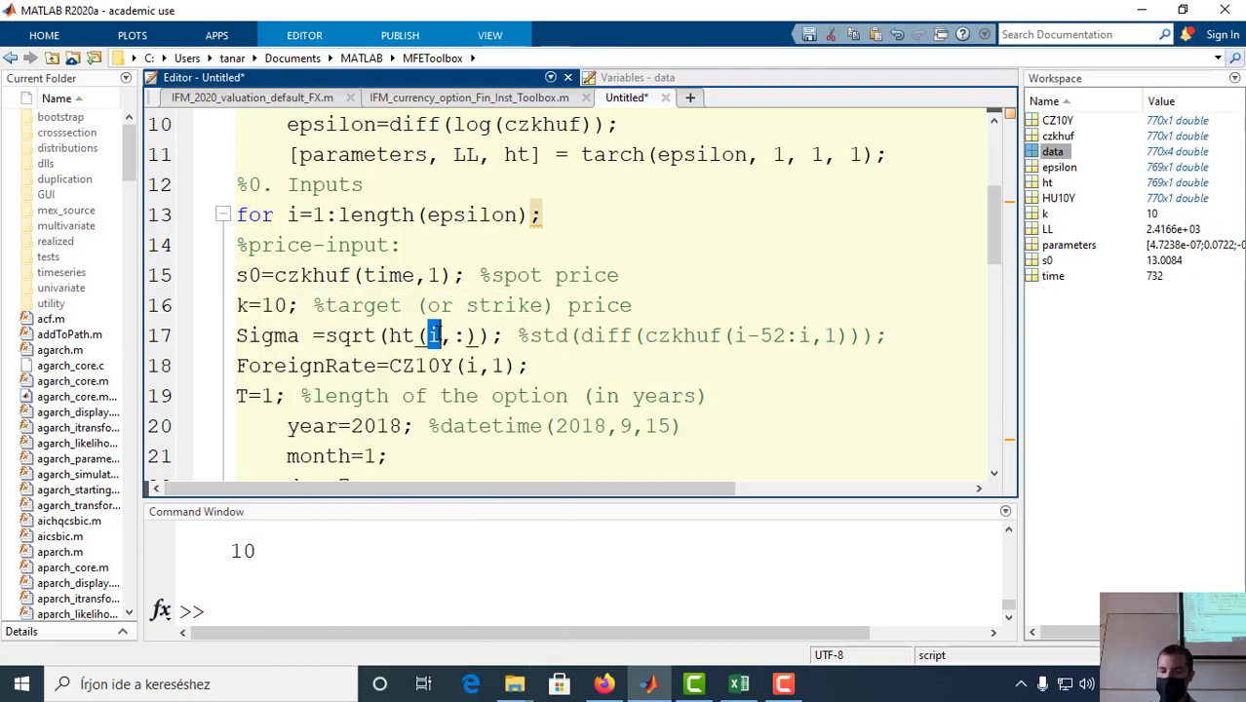
text(time)
drag(237, 336, 529, 335)
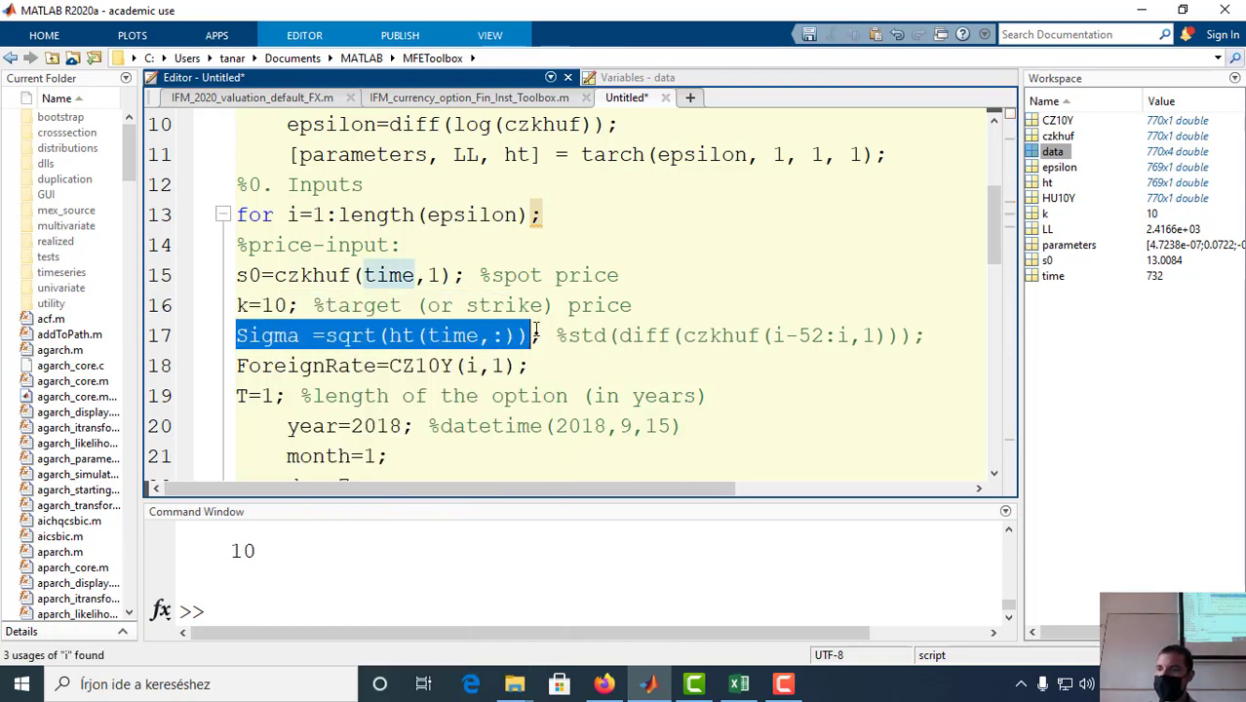
right_click(388, 337)
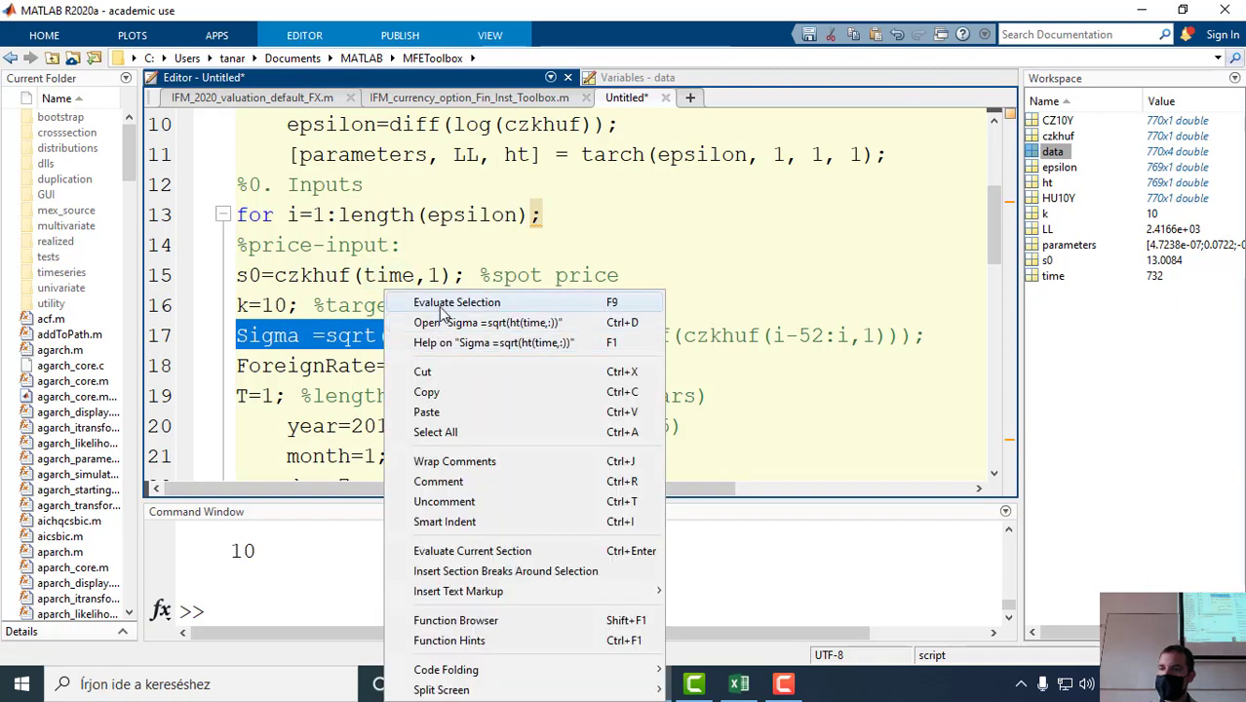
click(444, 312)
drag(237, 550, 314, 550)
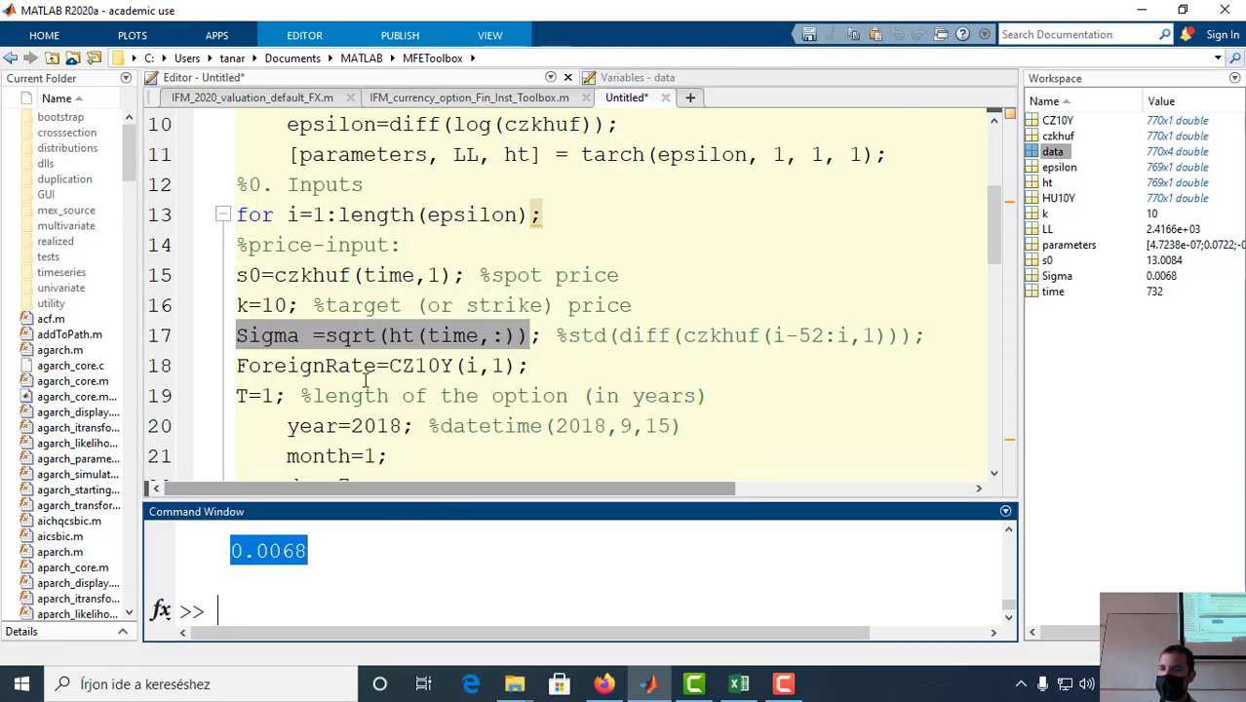
Step: Replace the index i with time in the ForeignRate line and evaluate it
click(337, 366)
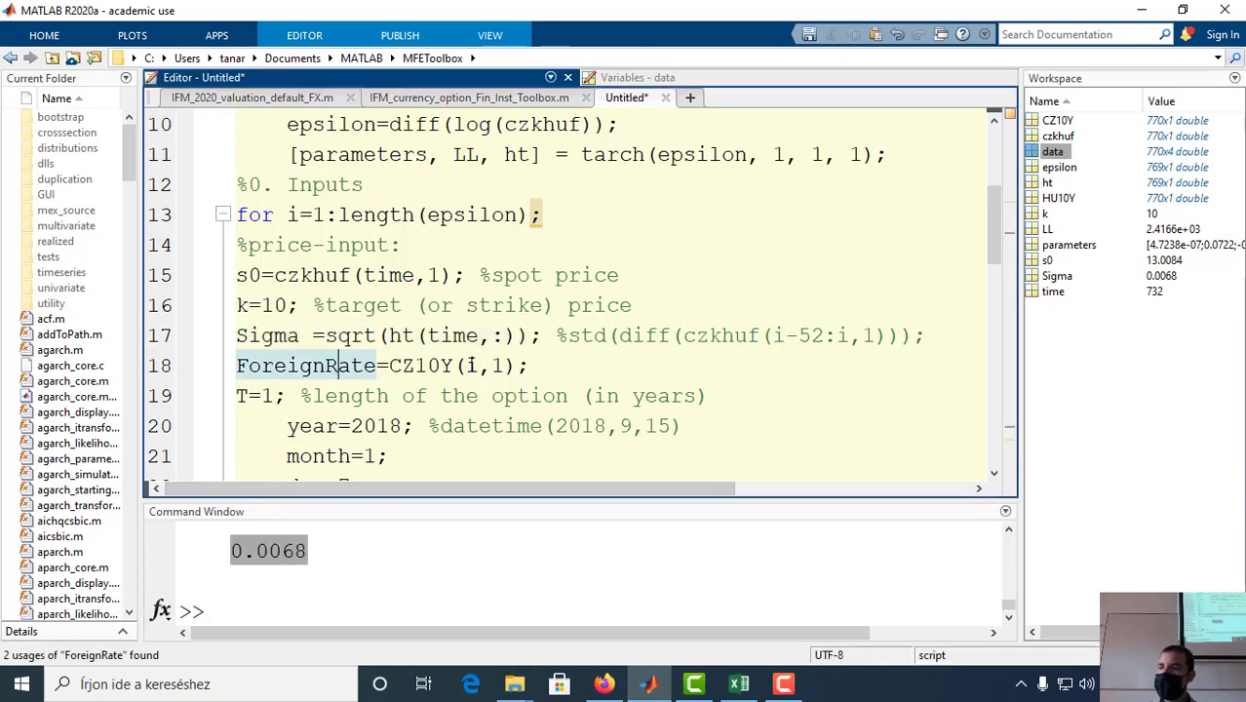
double_click(471, 365)
text(time)
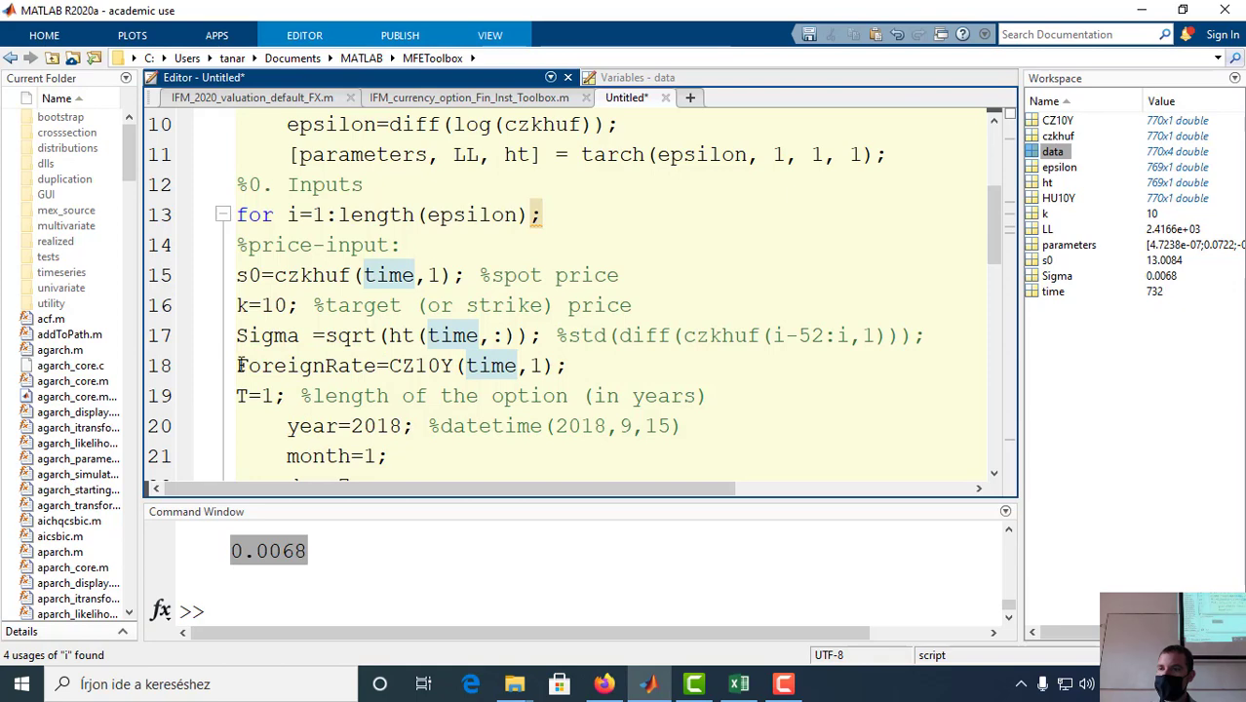
drag(238, 365, 568, 366)
right_click(468, 367)
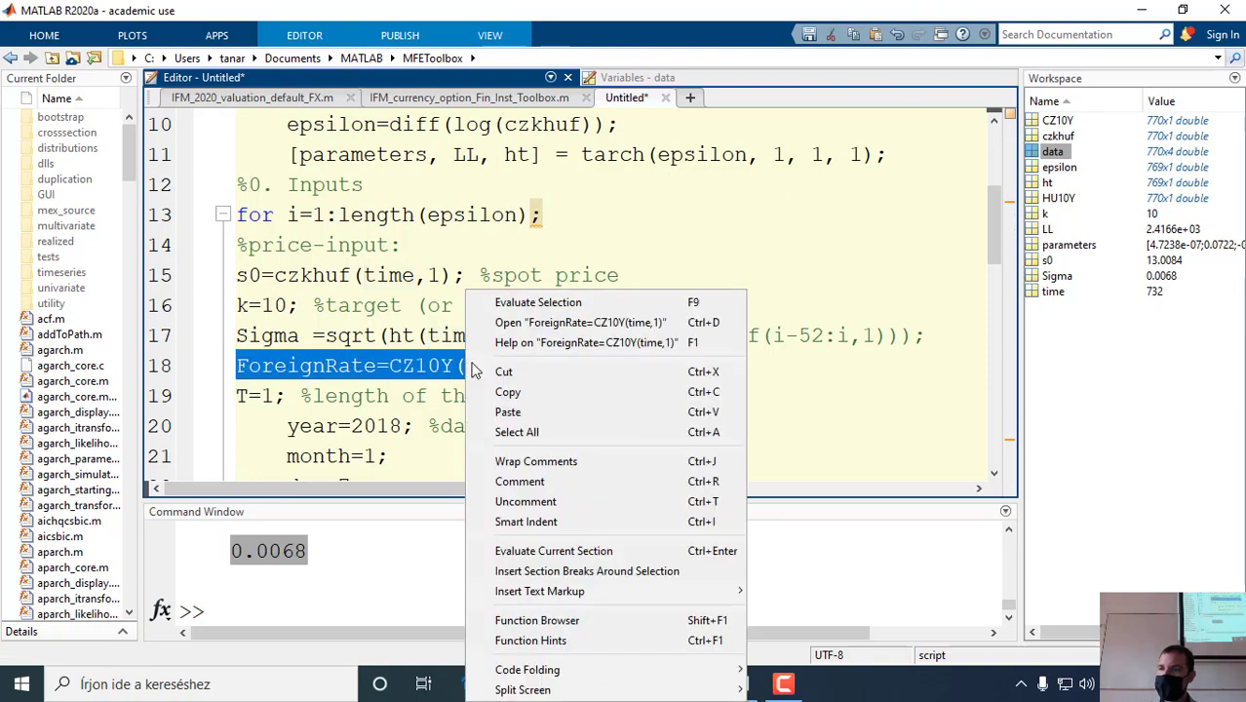
click(537, 302)
Step: Review the year, month and day settings of the option's start date, shrinking the Command Window to see more of the script
click(381, 386)
scroll(381, 385, down, 1)
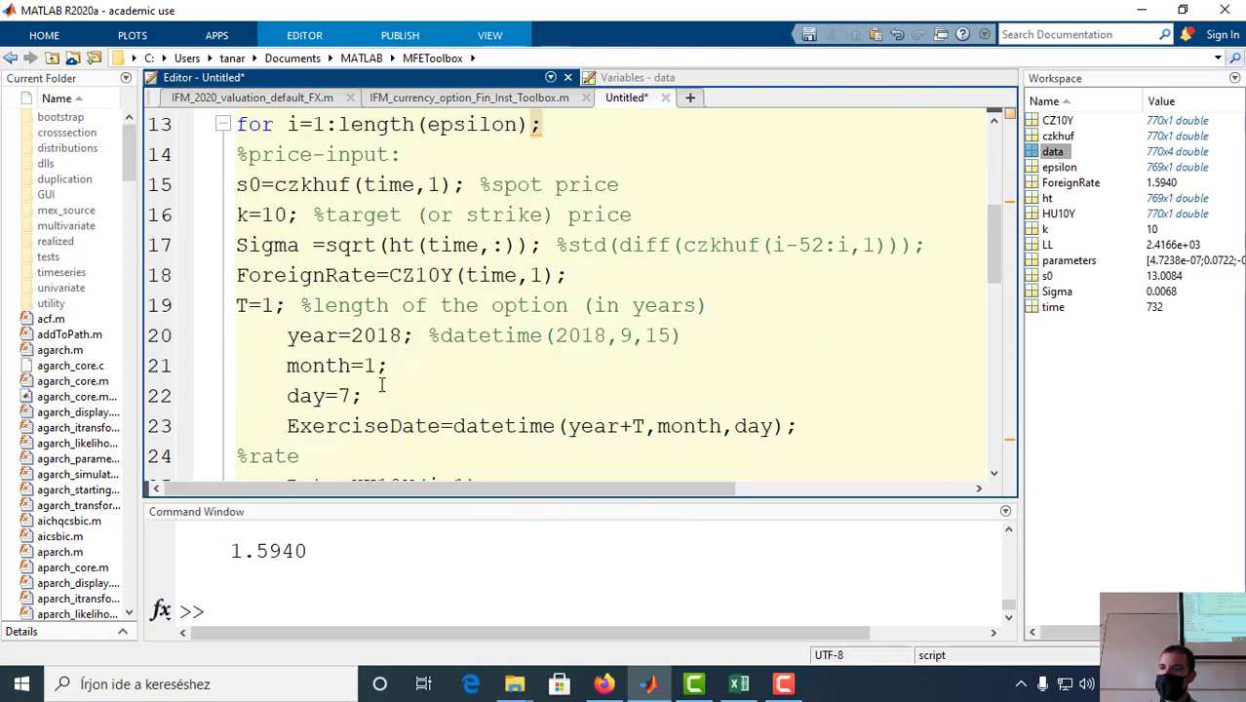
drag(351, 336, 400, 336)
click(371, 364)
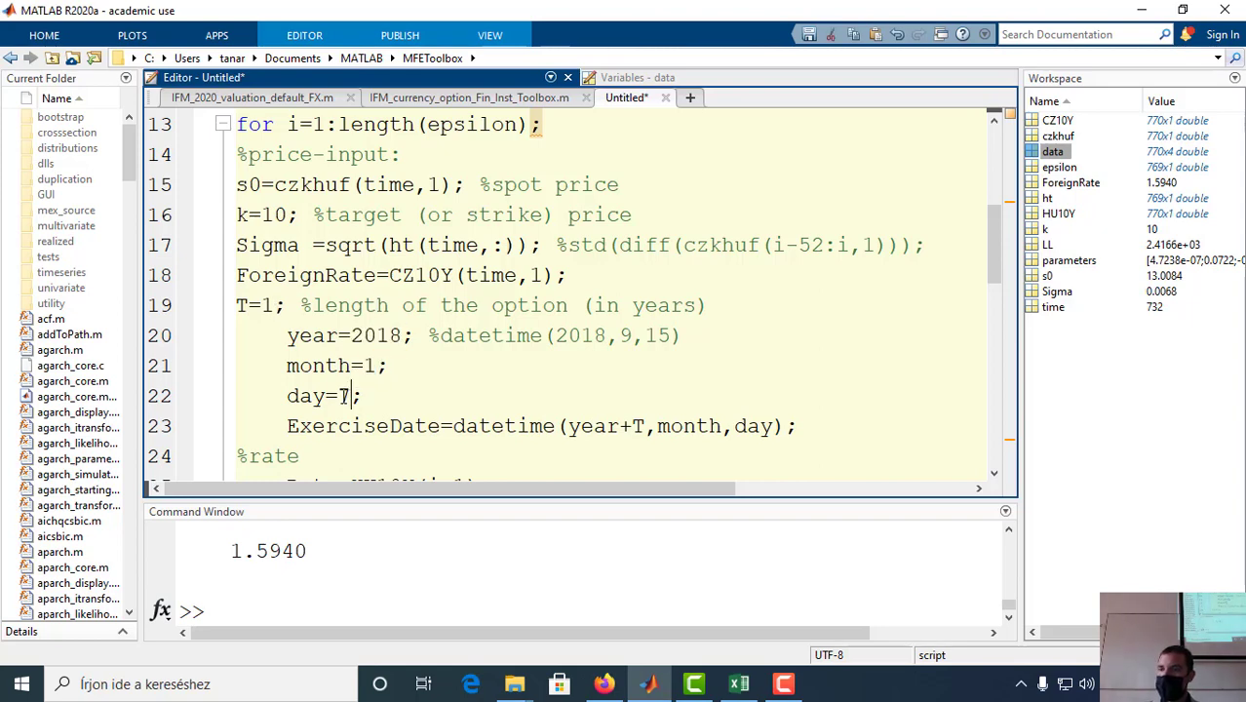
double_click(343, 396)
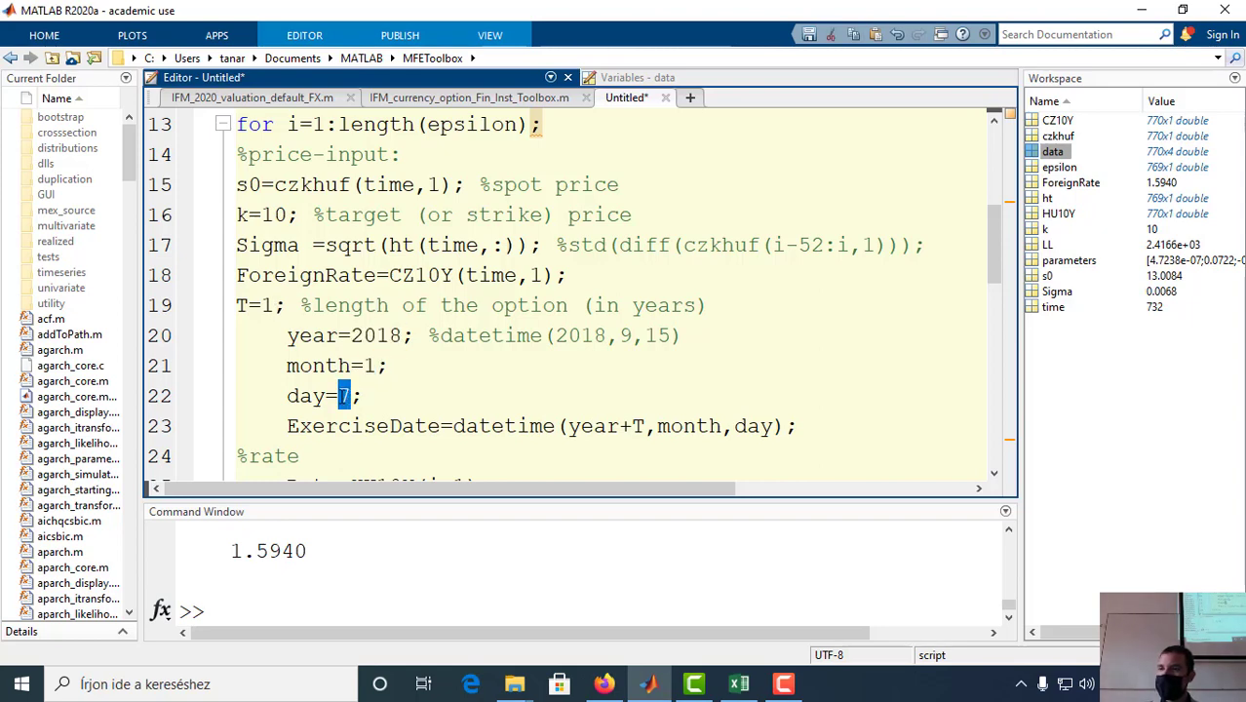
scroll(400, 382, down, 2)
scroll(399, 382, up, 1)
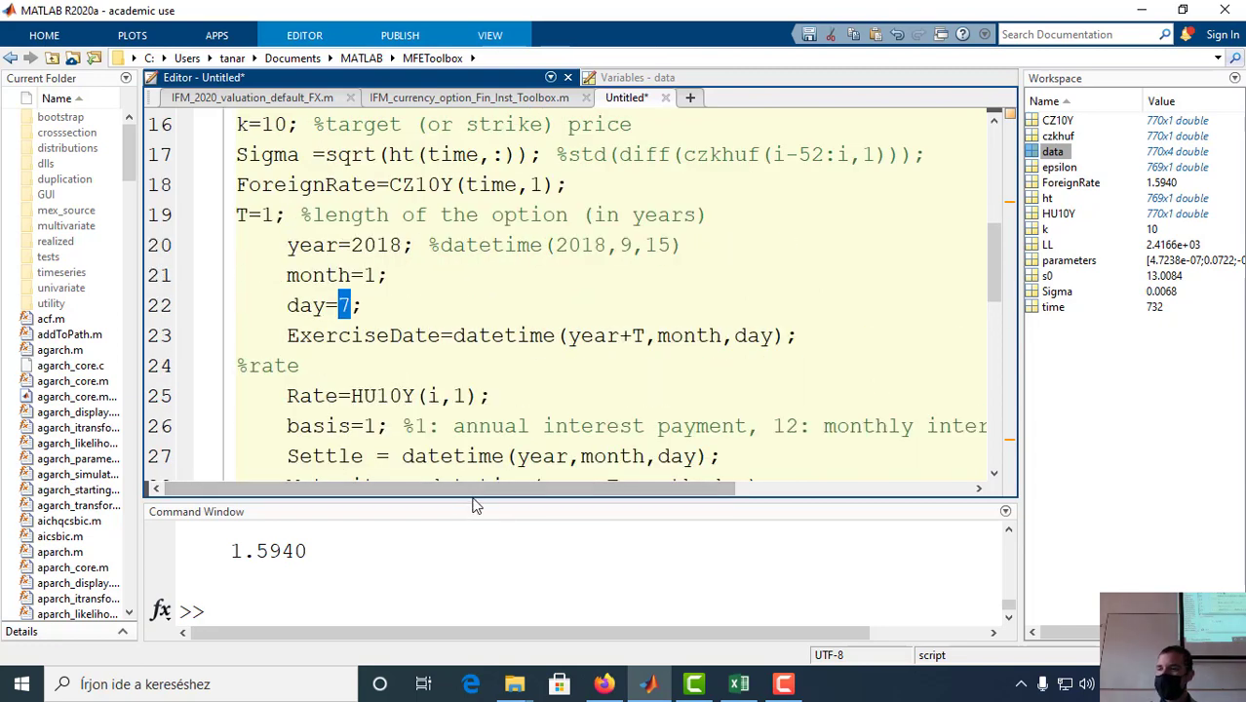
drag(469, 499, 469, 560)
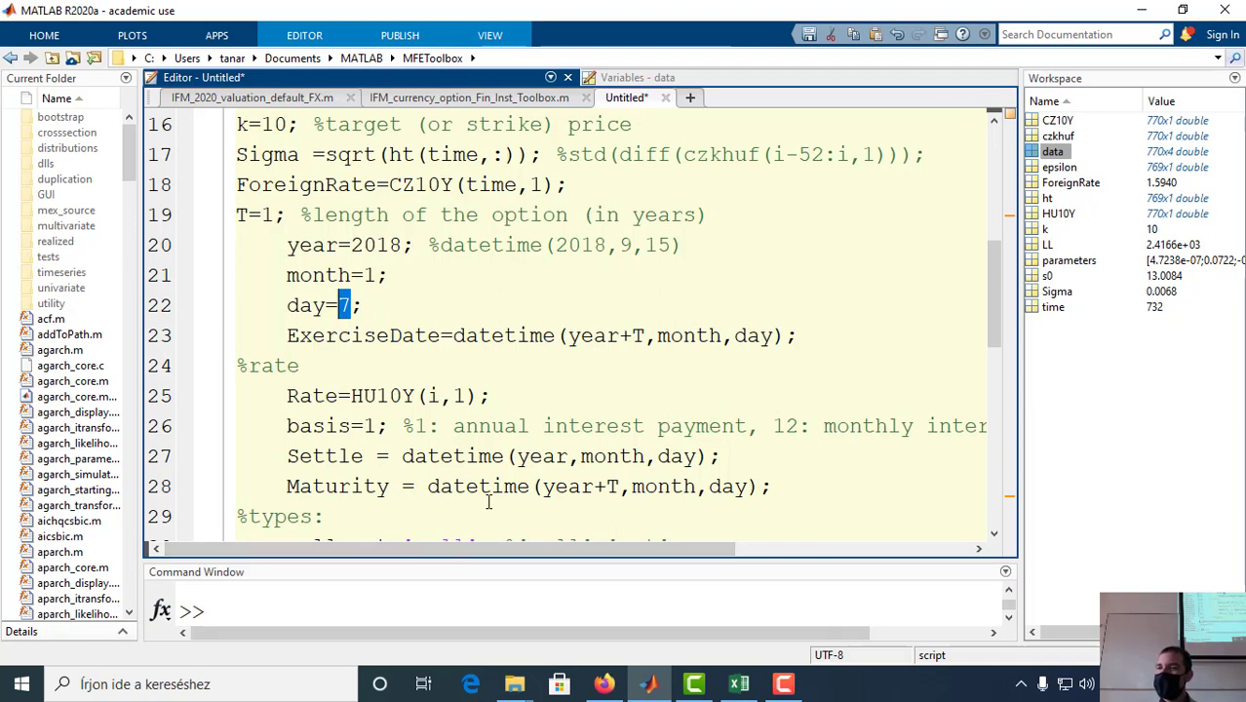
click(386, 245)
click(366, 275)
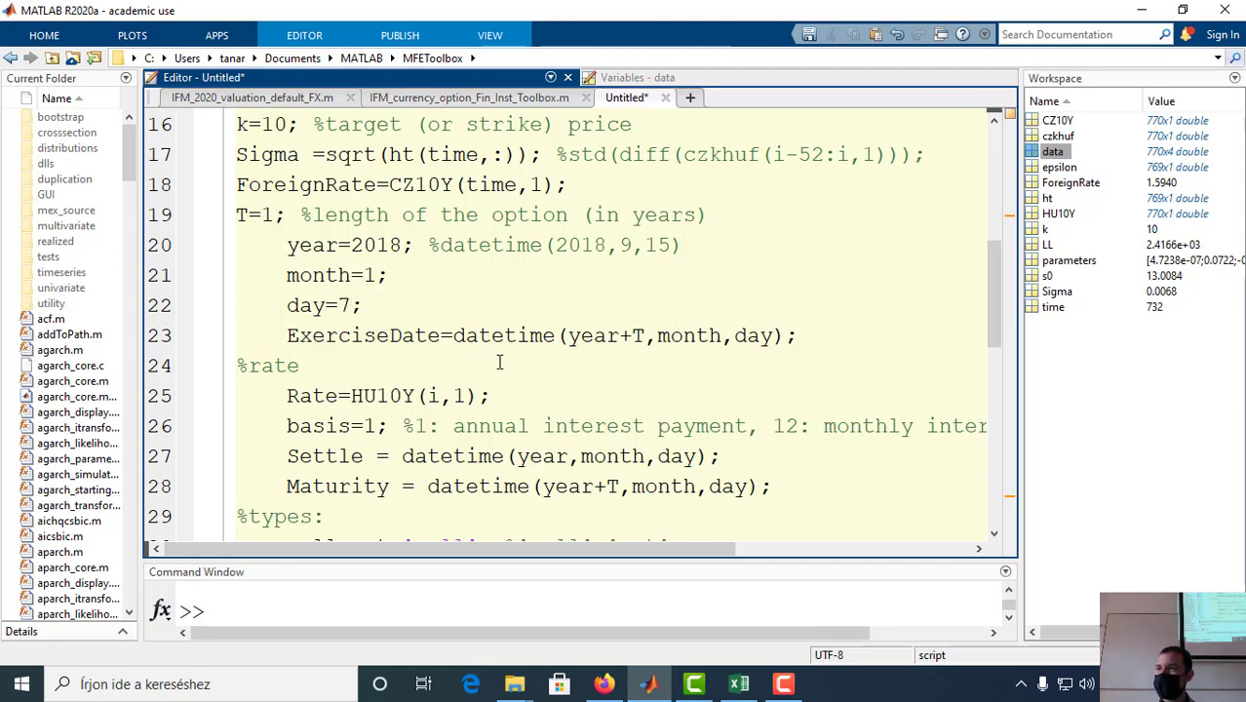
Step: Examine how the option length T and the year, month and day variables feed the ExerciseDate, Settle and Maturity lines
double_click(638, 334)
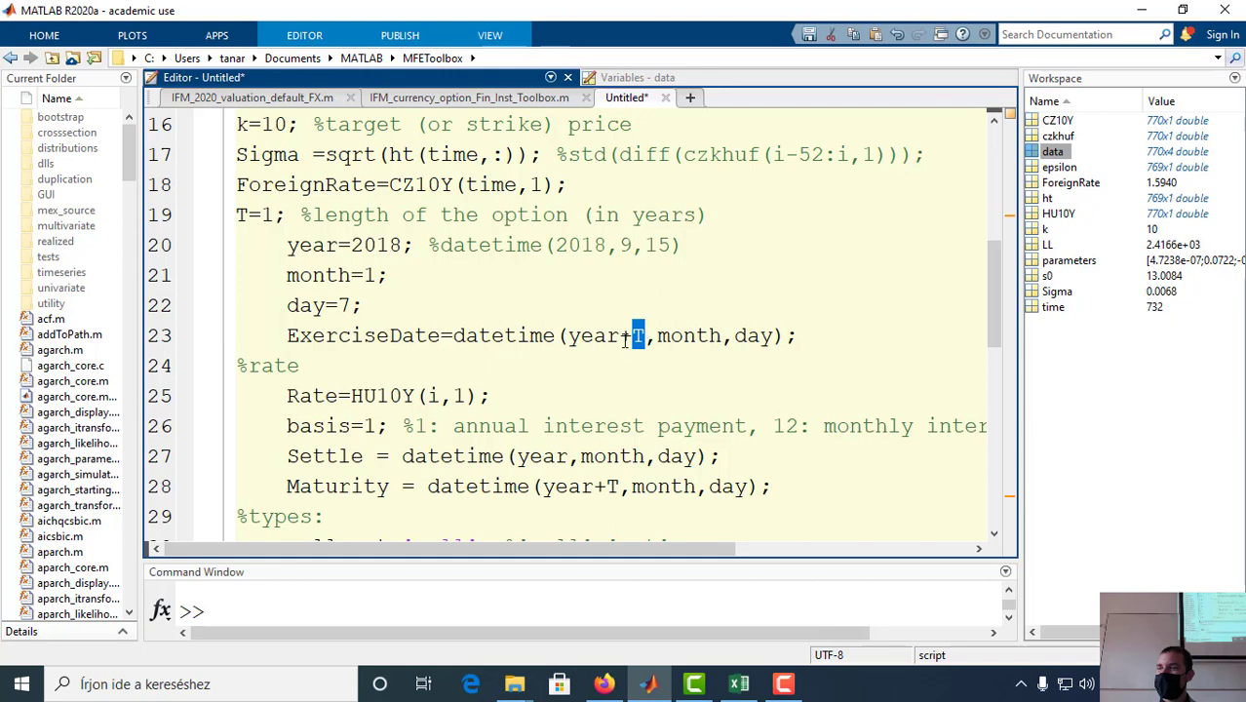
drag(625, 339, 651, 334)
double_click(266, 214)
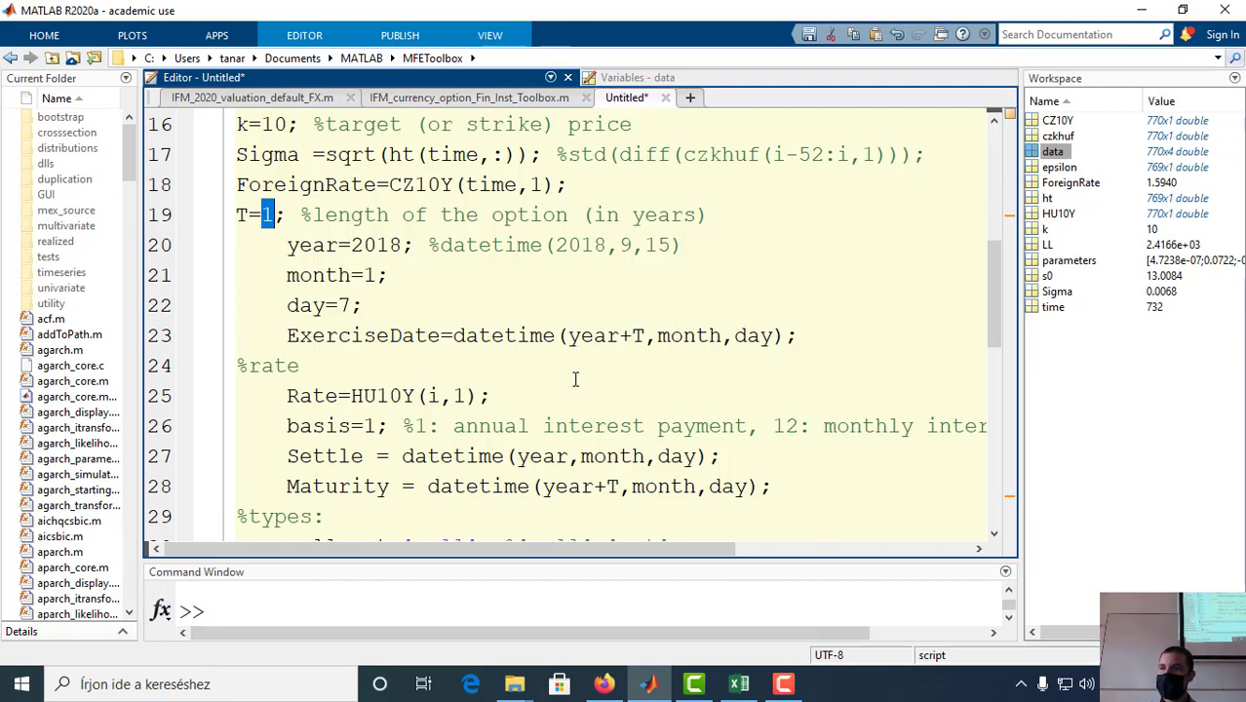
scroll(575, 379, down, 1)
scroll(575, 379, down, 1)
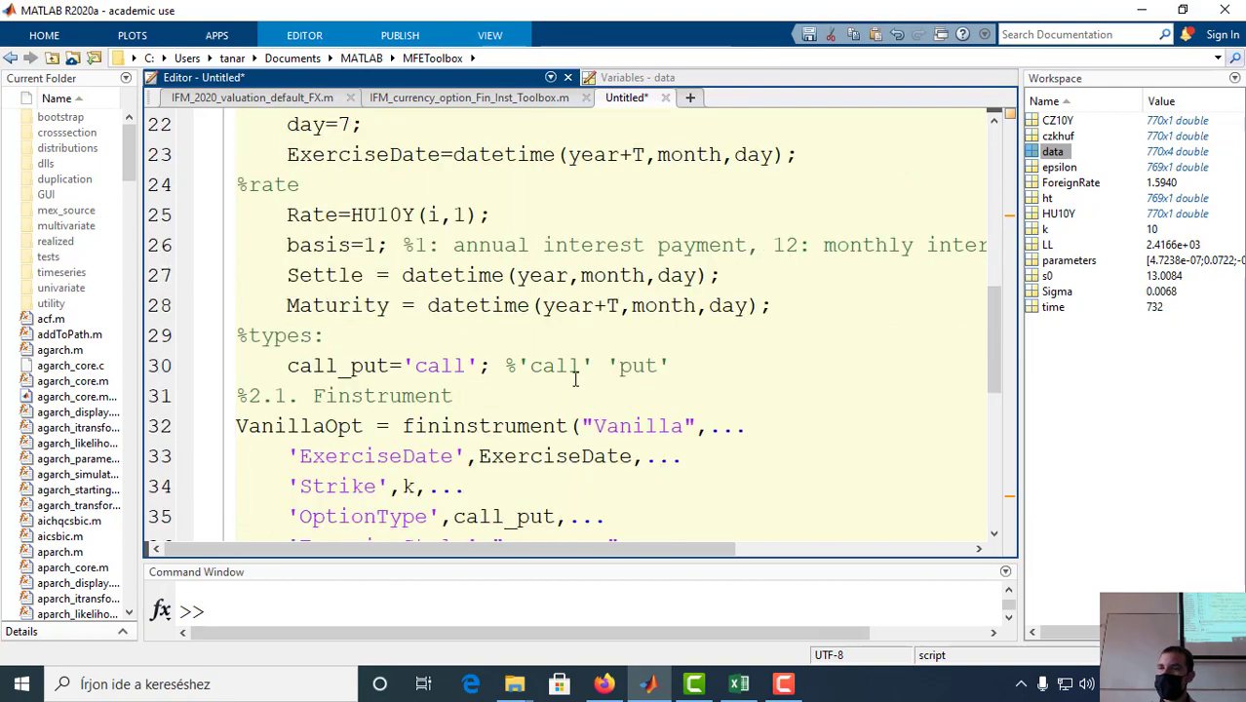
scroll(576, 379, up, 2)
scroll(575, 379, down, 2)
scroll(575, 379, up, 3)
scroll(575, 380, down, 1)
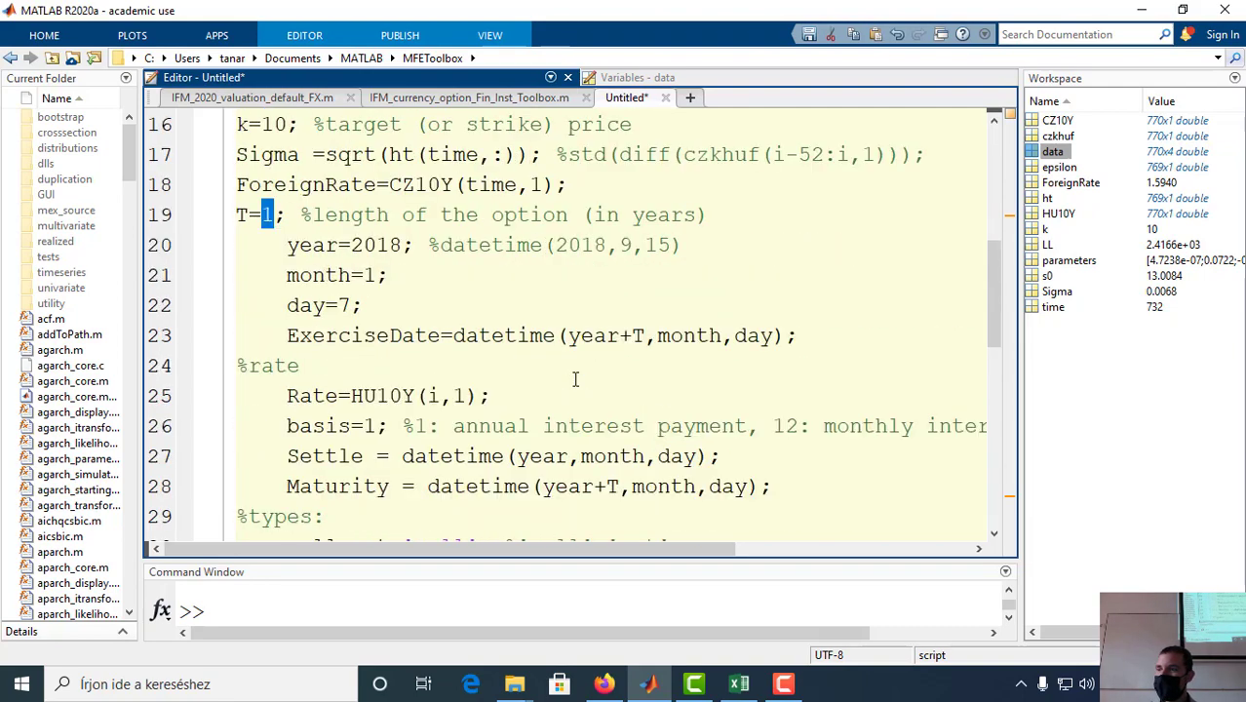
drag(581, 335, 747, 335)
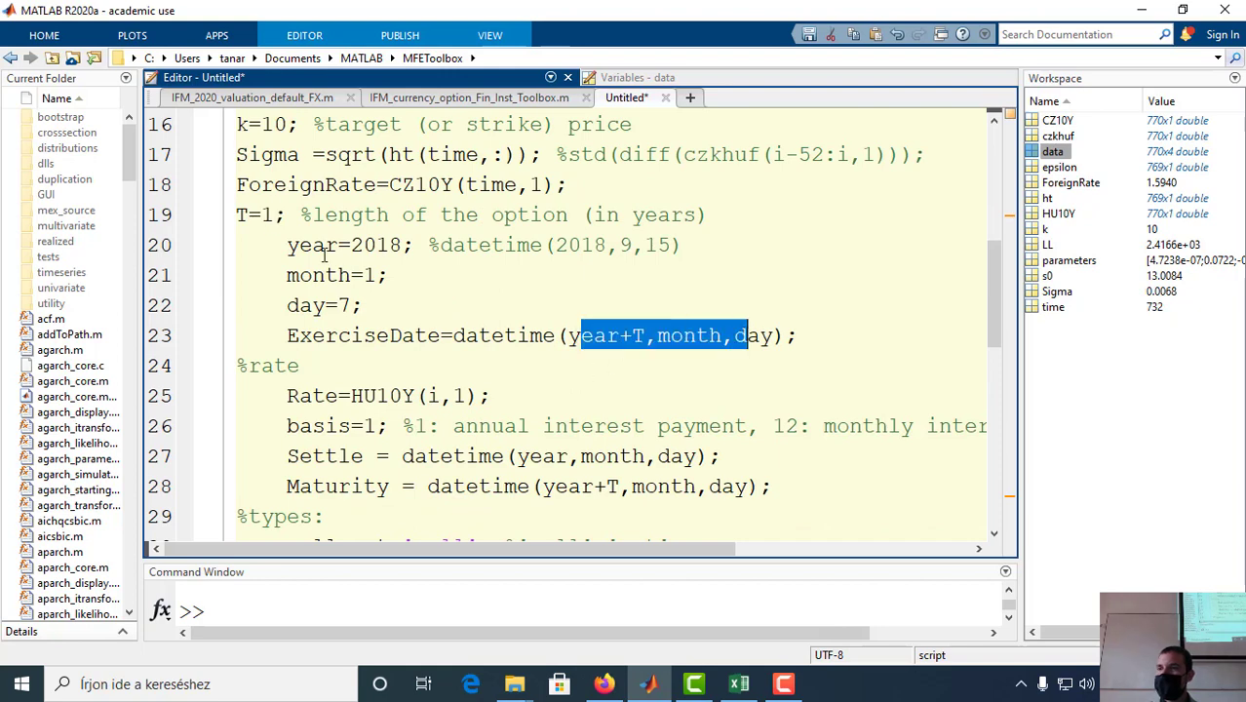
Step: Set the option's start date in the script to year 2020 and day 1
drag(402, 245, 376, 245)
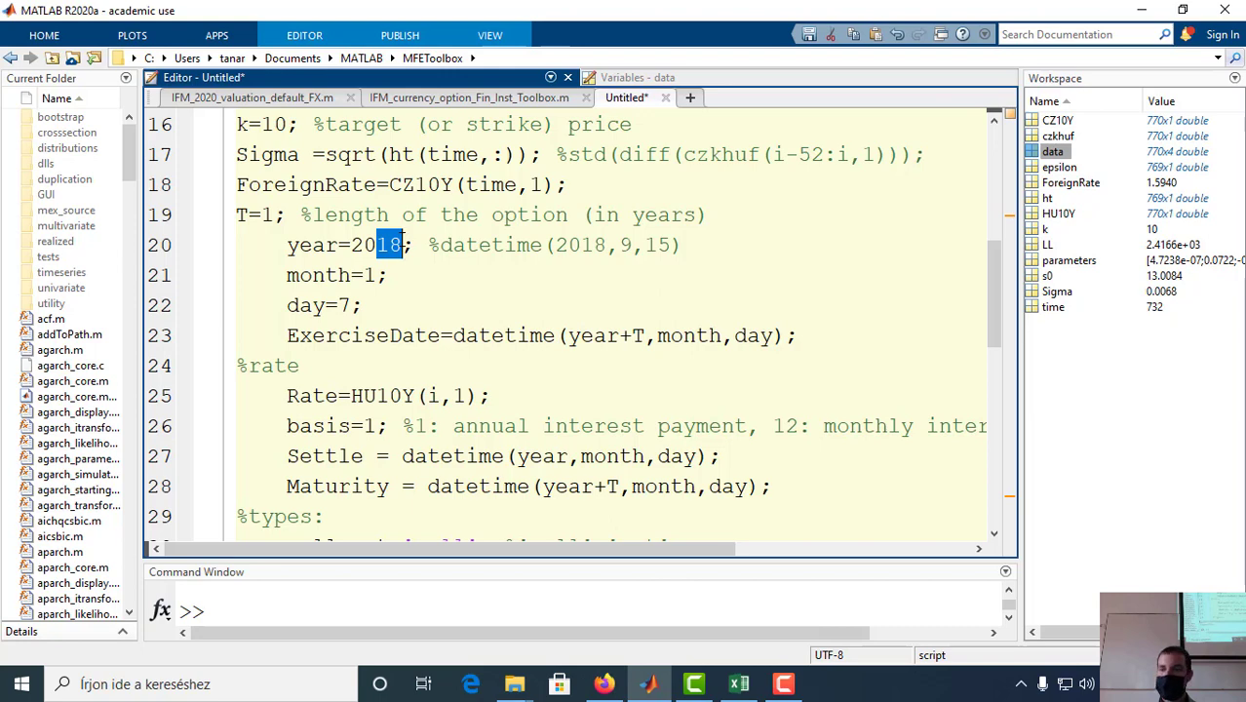
text(20)
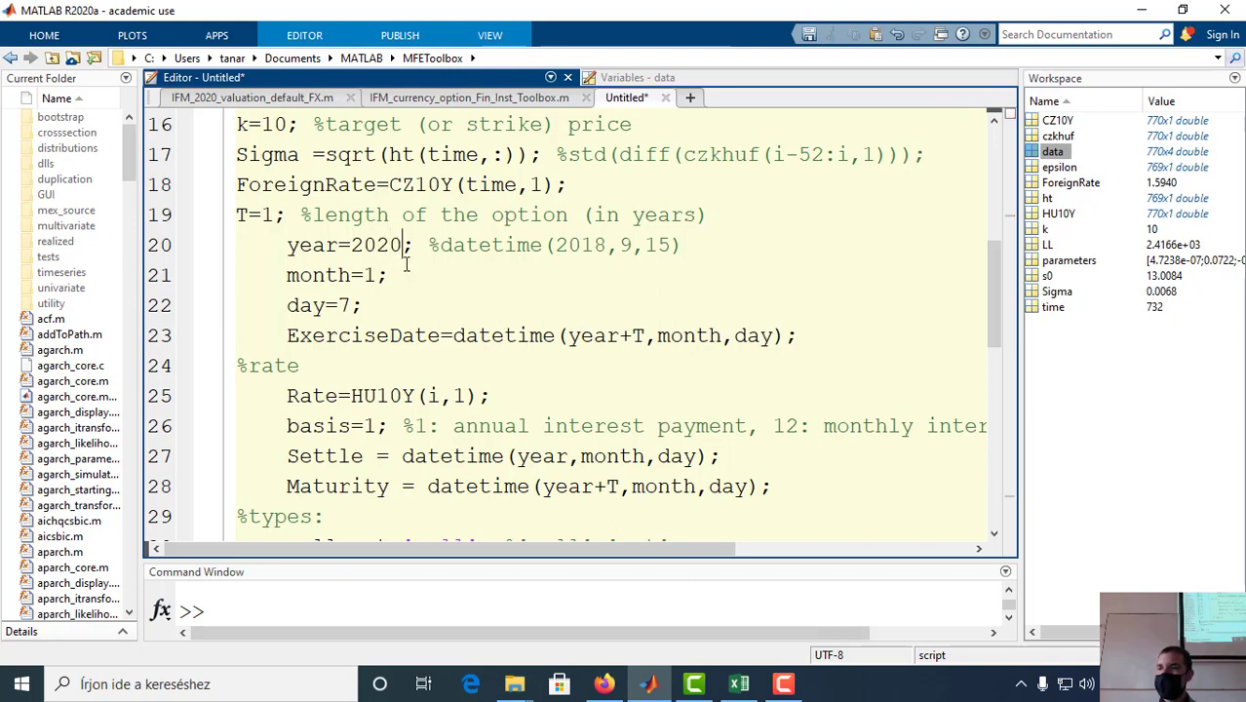
drag(354, 298, 338, 298)
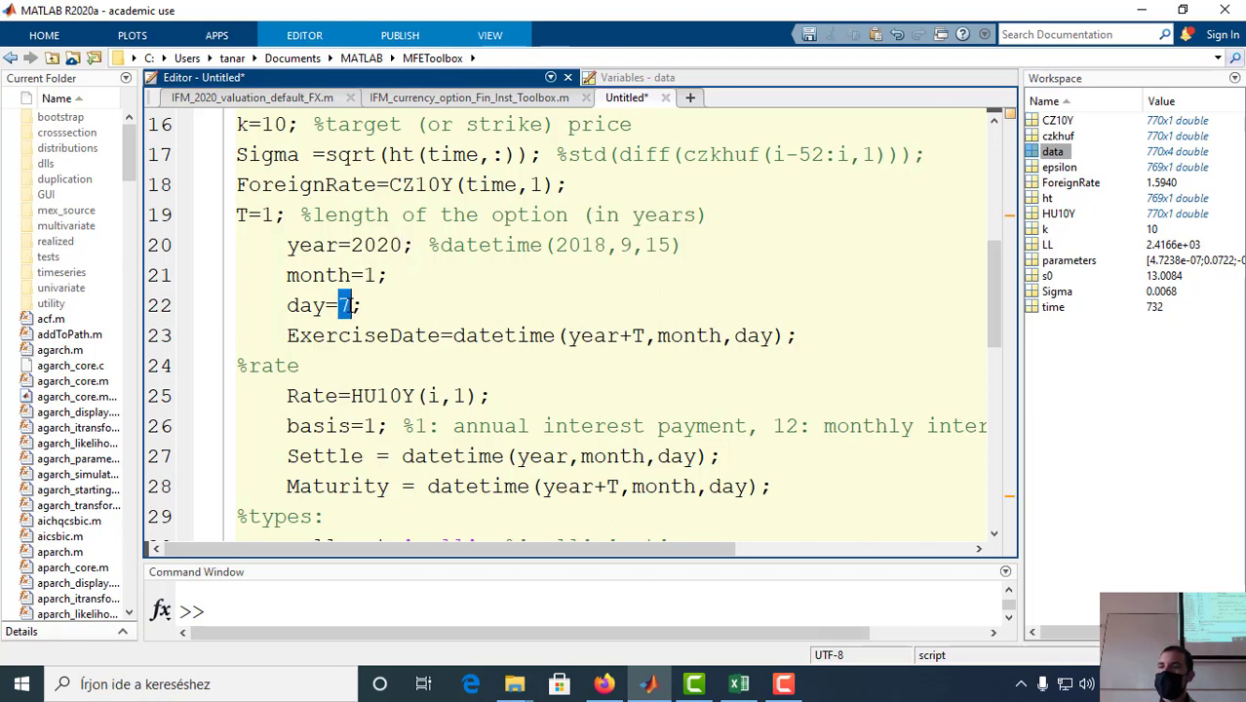
text(1)
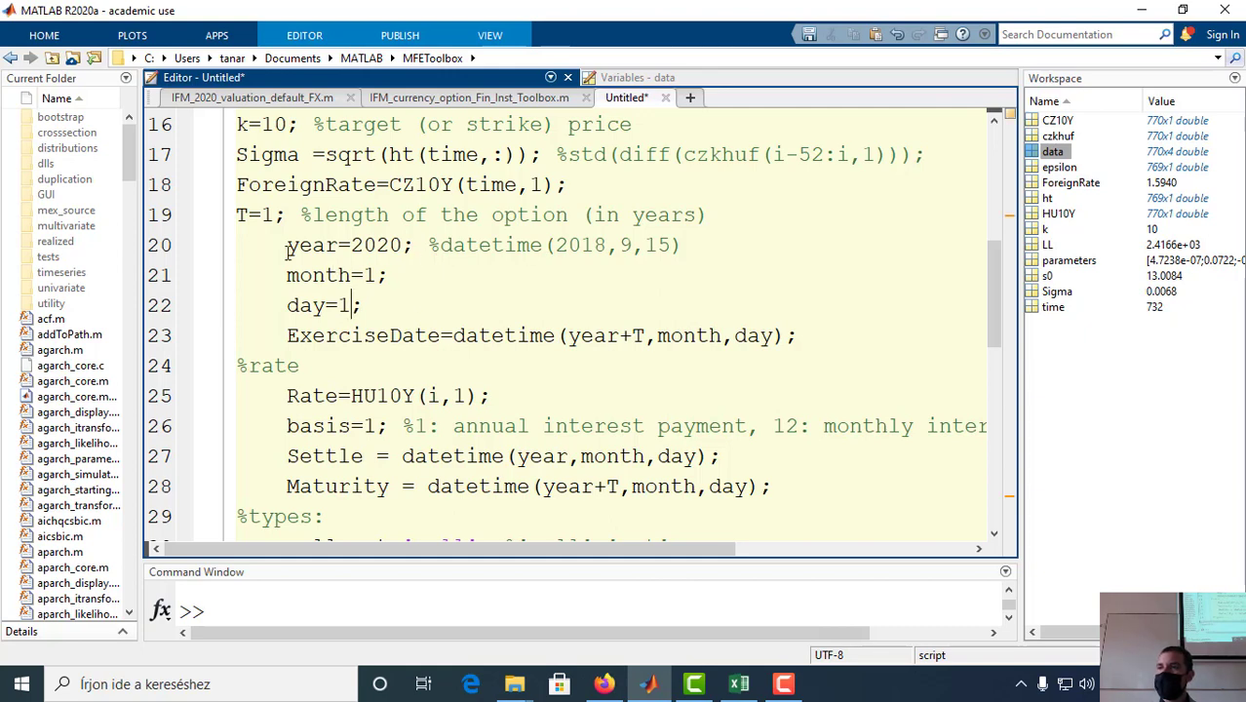
Step: Replace the index i with time in the HU10Y term of the Rate line
scroll(444, 335, down, 2)
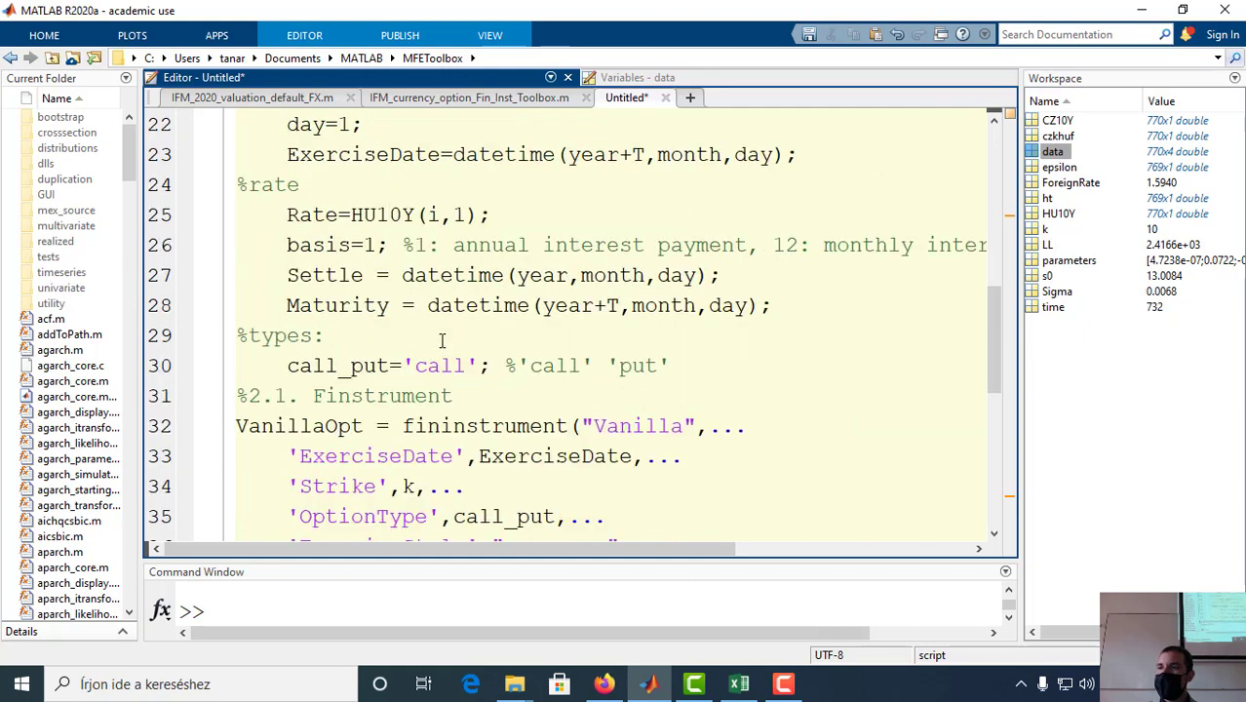
double_click(432, 214)
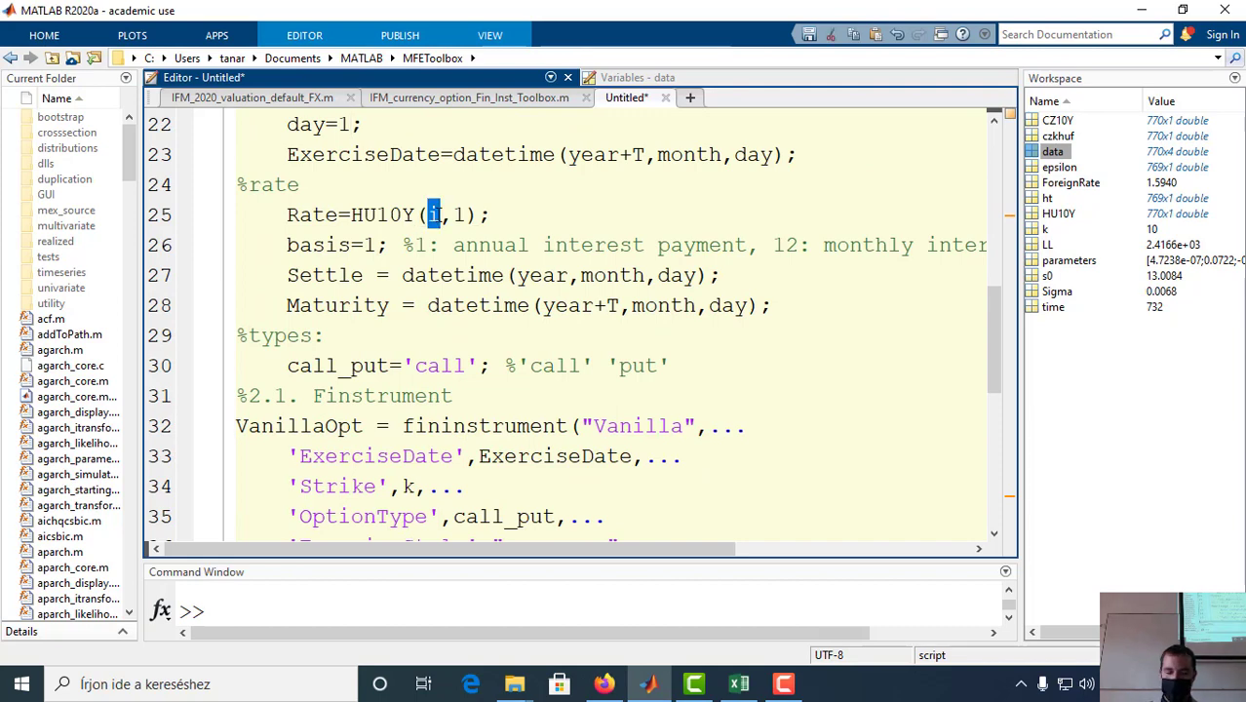
text(time)
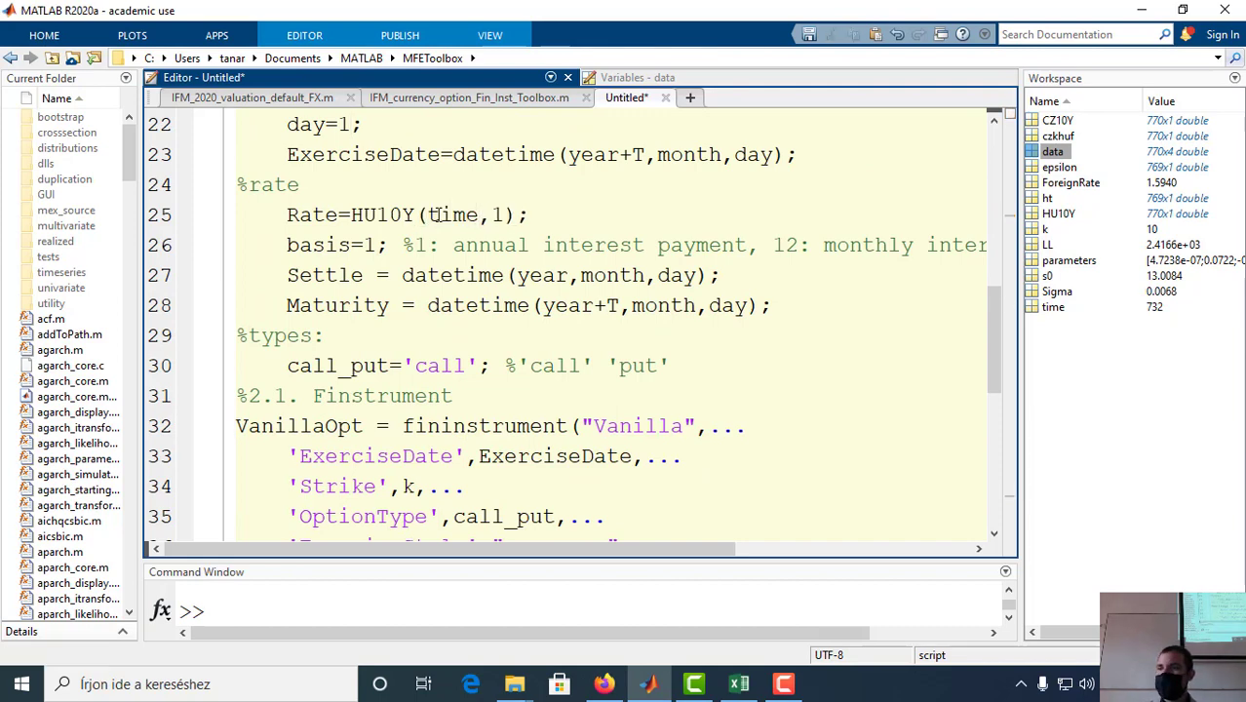
click(380, 245)
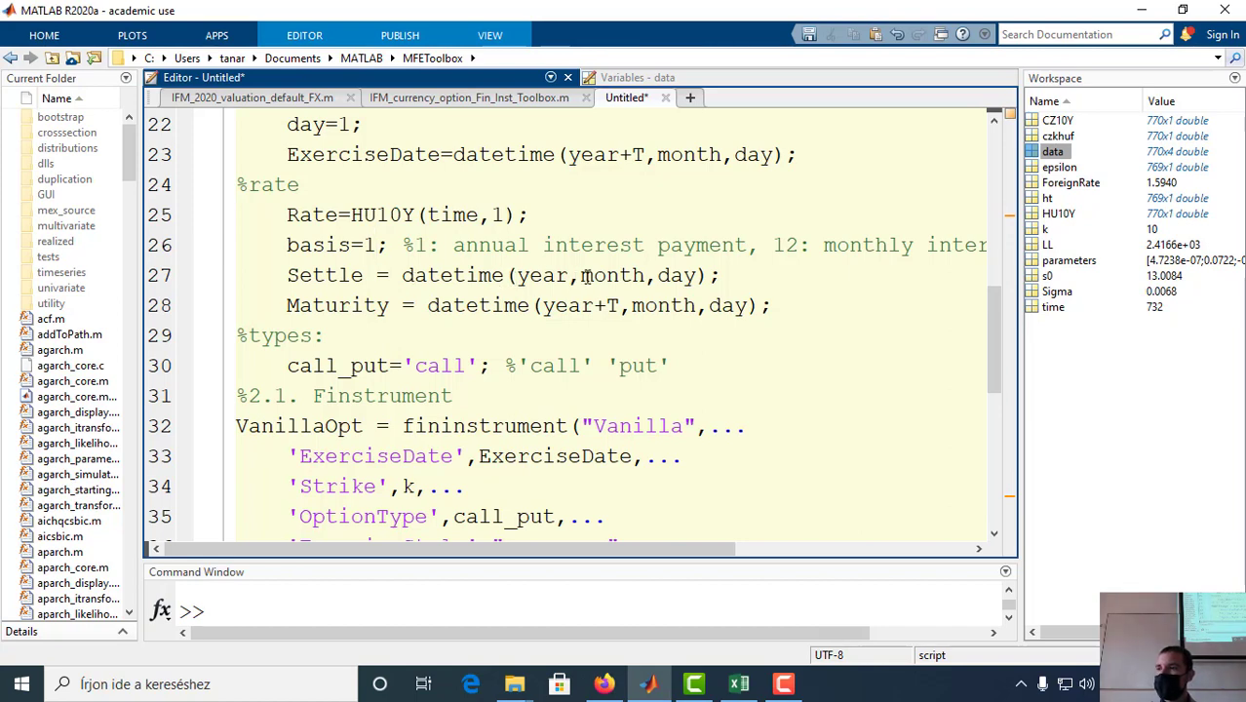
Step: Review the rest of the script, from call_put through the fininstrument, finmodel and finpricer blocks to the Price(i,1) output, and recheck the inputs
scroll(452, 338, down, 1)
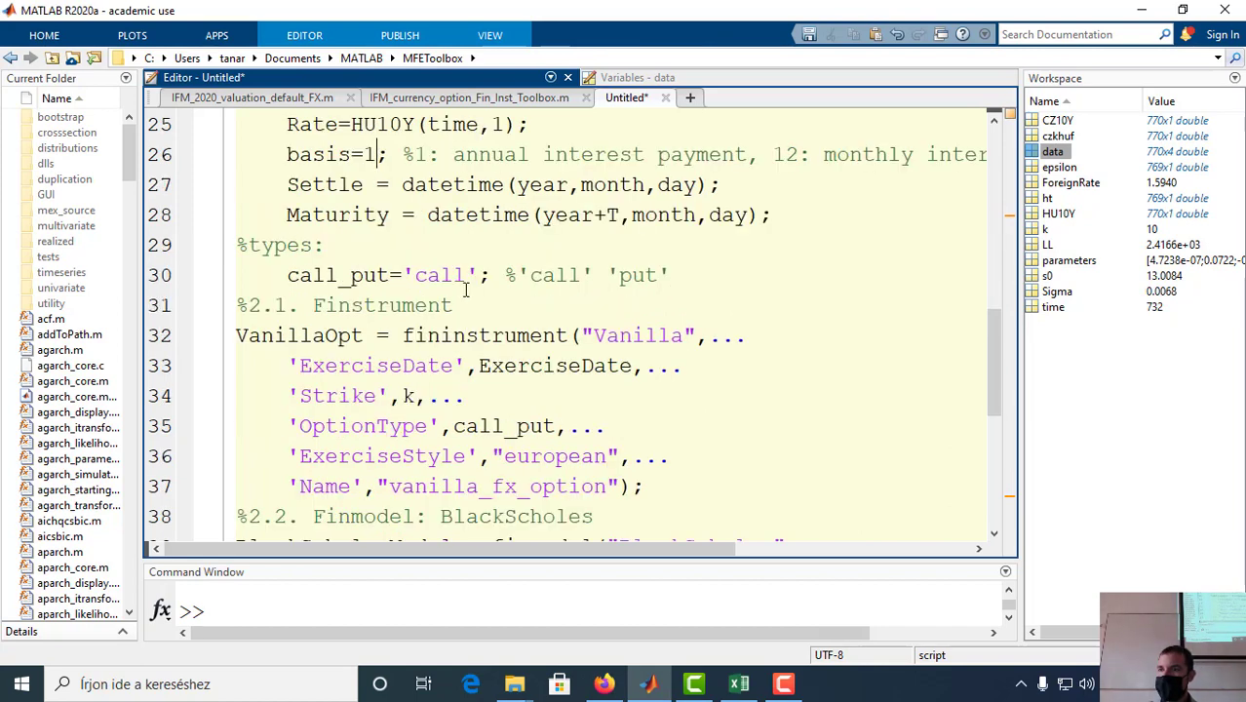
click(455, 275)
scroll(502, 329, down, 2)
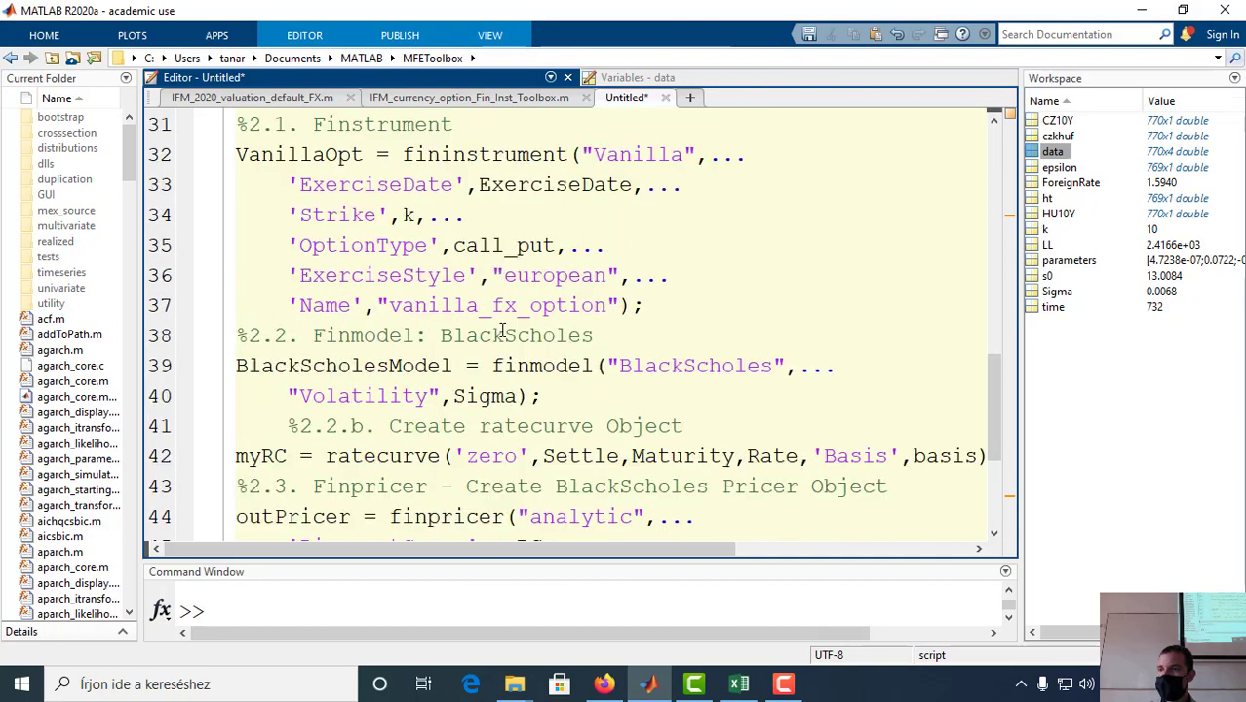
scroll(502, 329, down, 3)
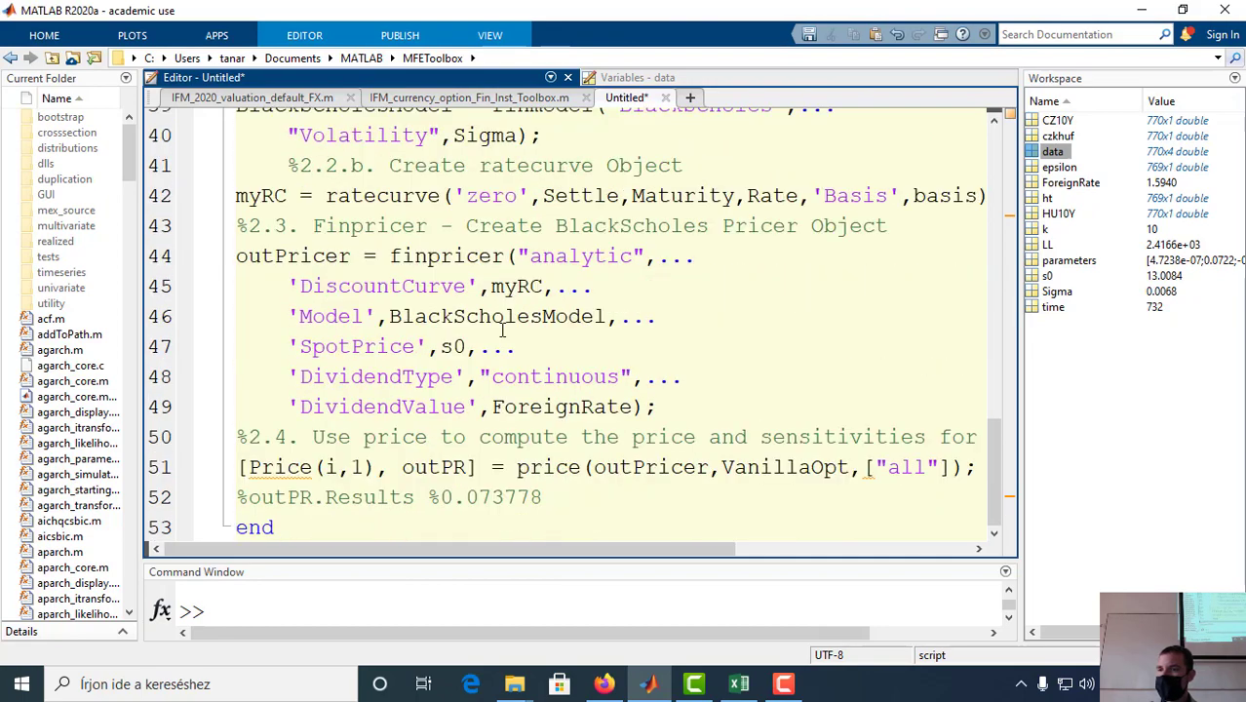
double_click(329, 466)
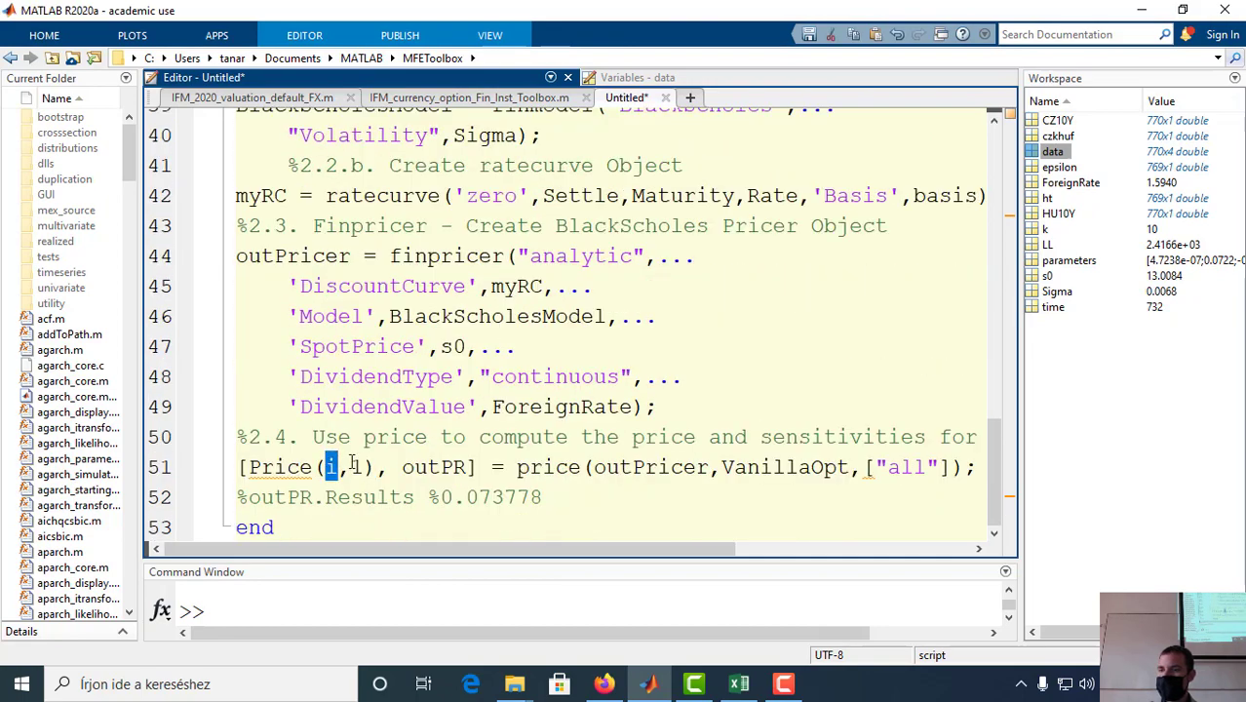
text(i)
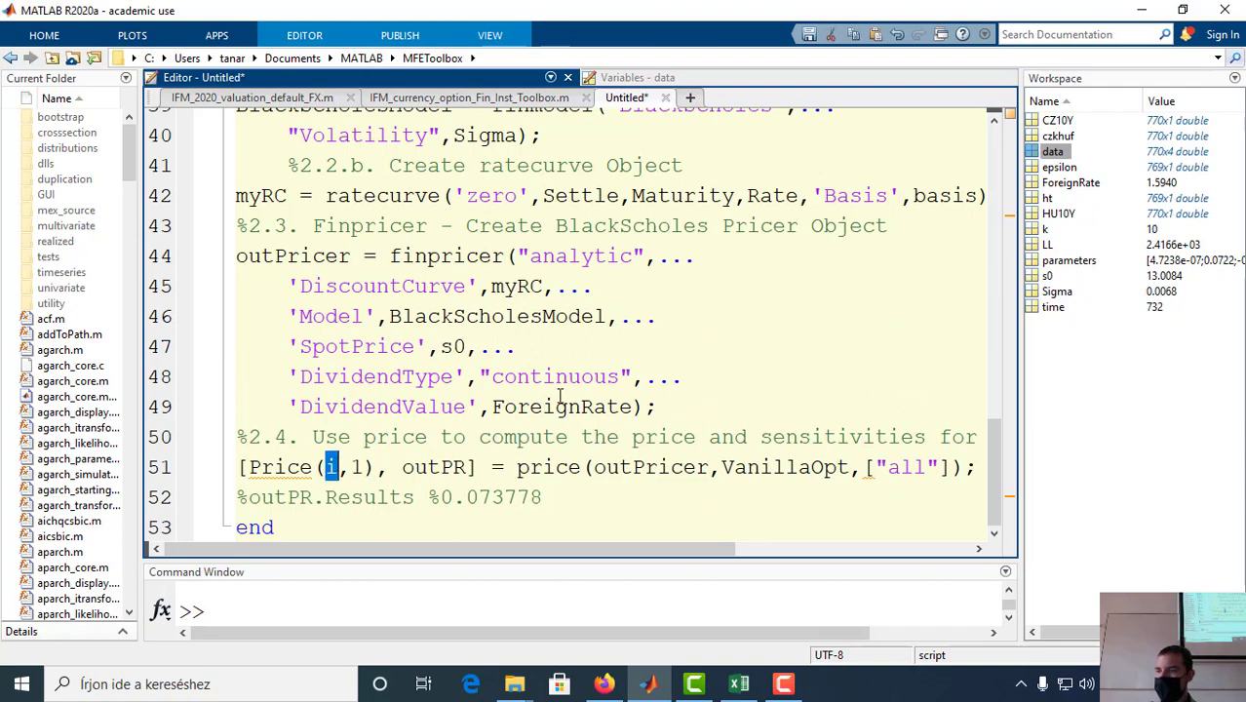
scroll(590, 379, up, 7)
scroll(590, 378, up, 3)
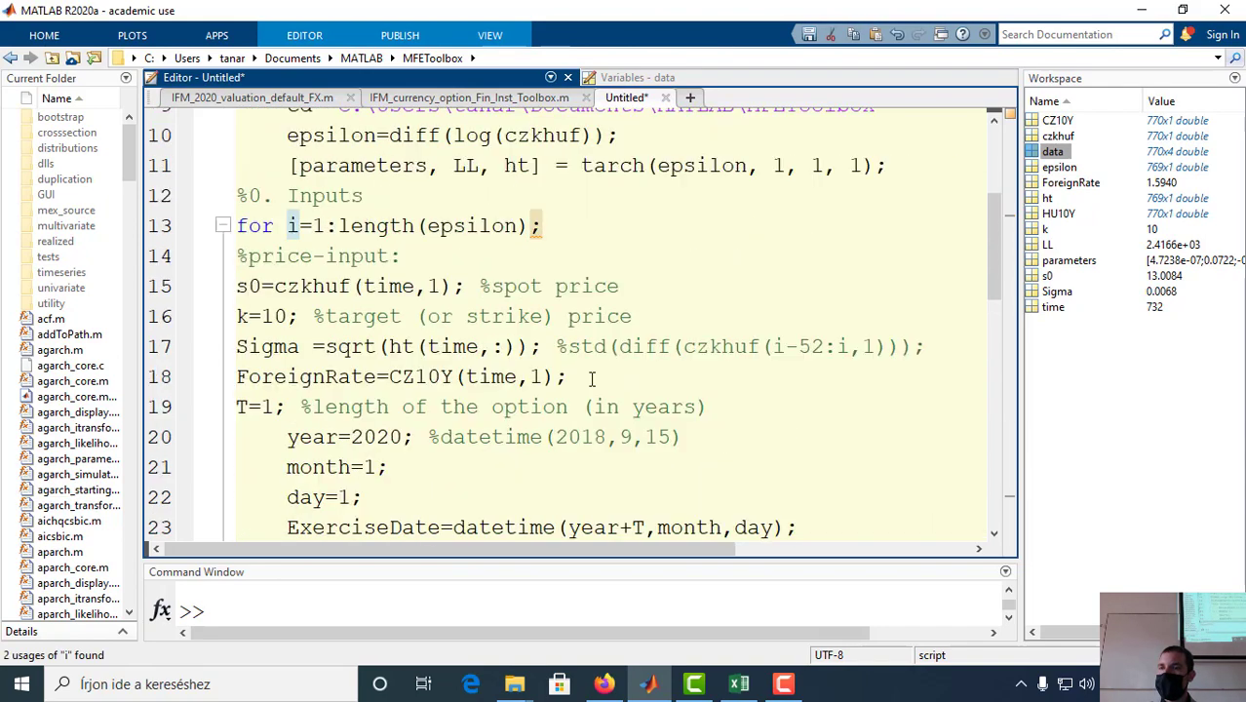
scroll(591, 379, up, 1)
scroll(591, 380, down, 1)
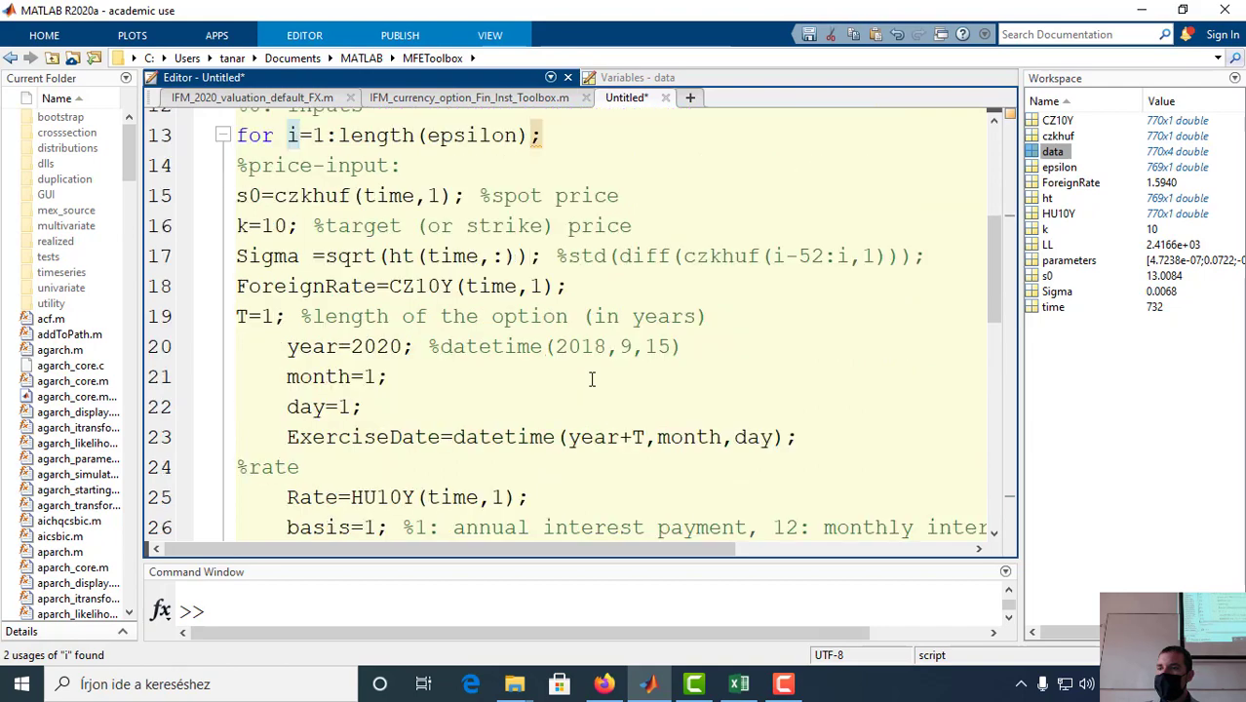
scroll(405, 336, up, 4)
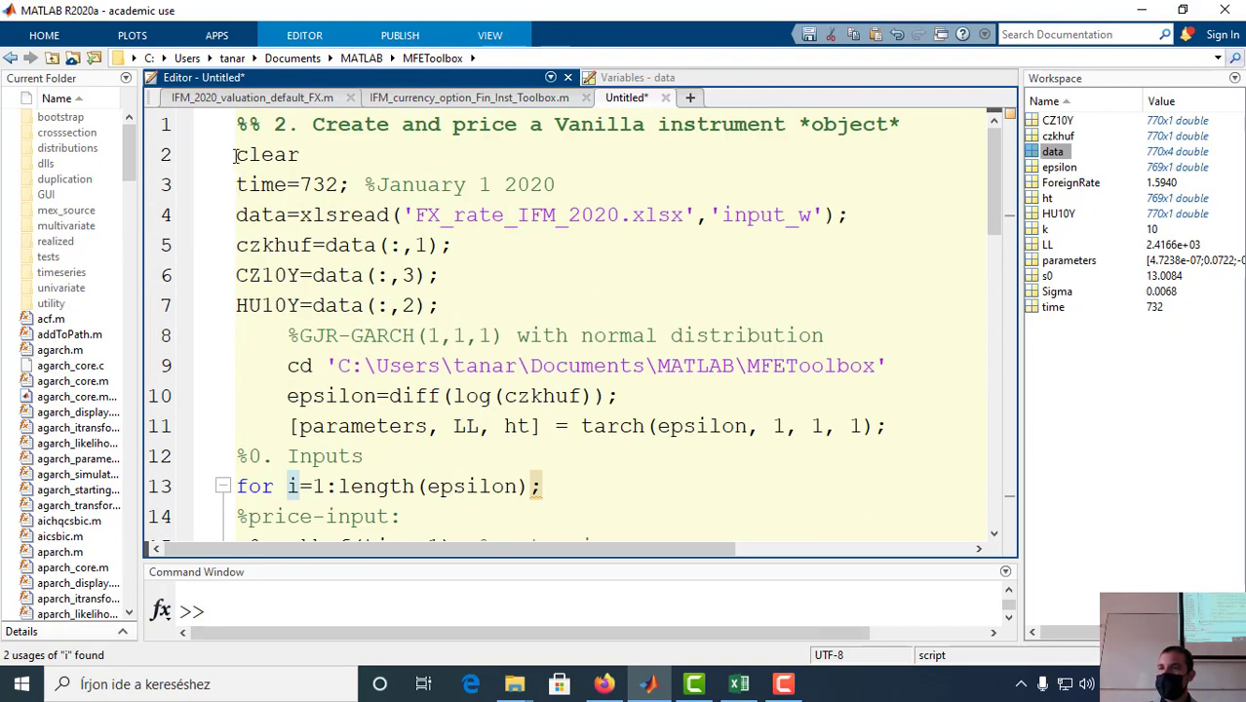
Step: Evaluate the script from the clear line through the loop's closing end, enlarging the Command Window temporarily to check the output
drag(235, 155, 314, 534)
scroll(359, 409, up, 6)
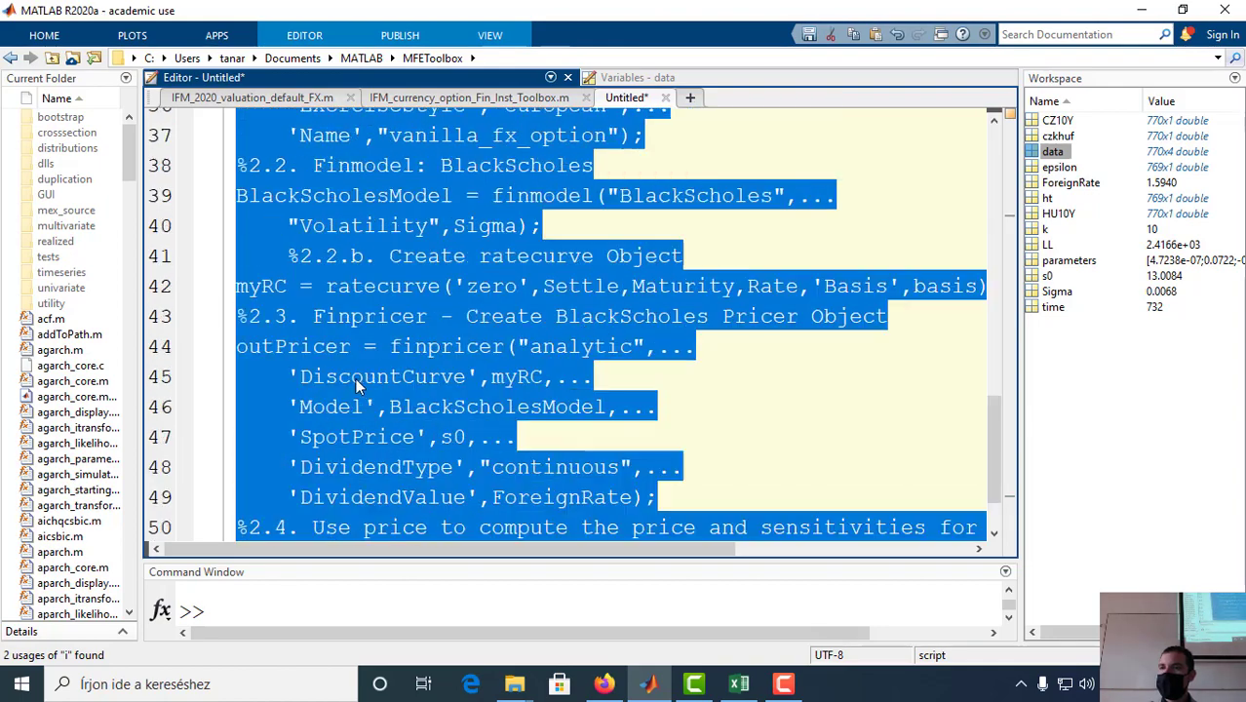
right_click(331, 378)
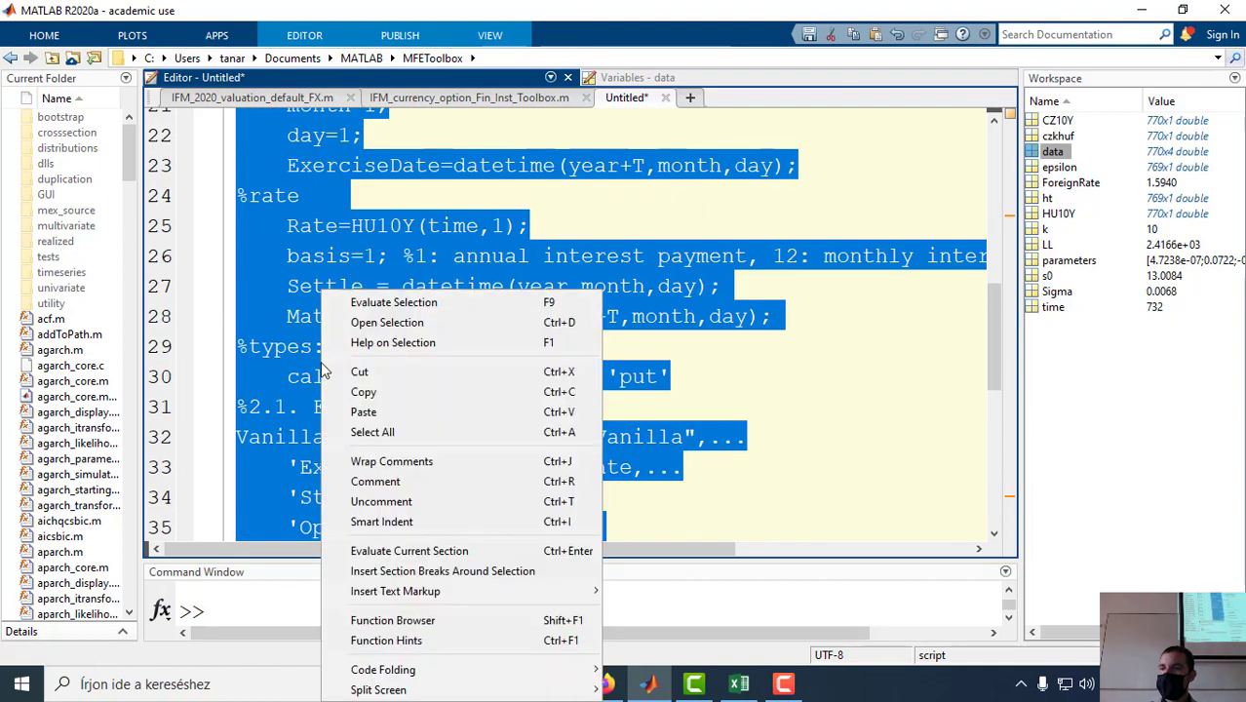
click(395, 310)
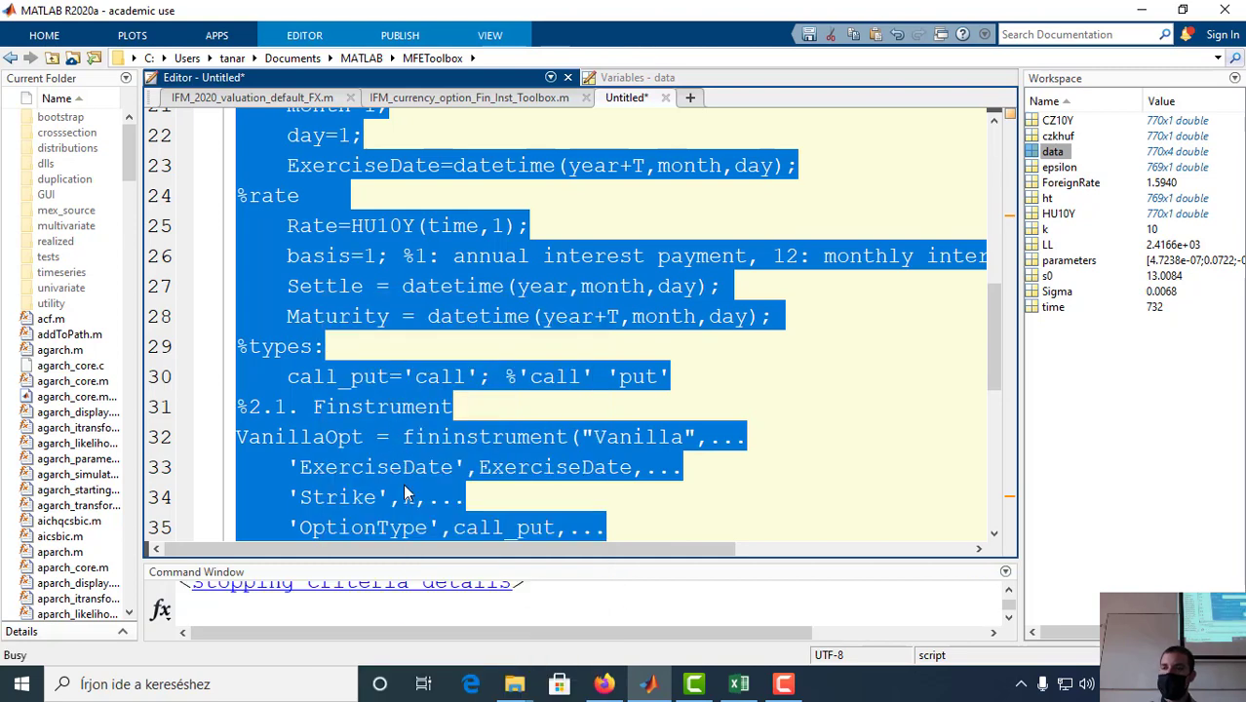
drag(365, 561, 441, 409)
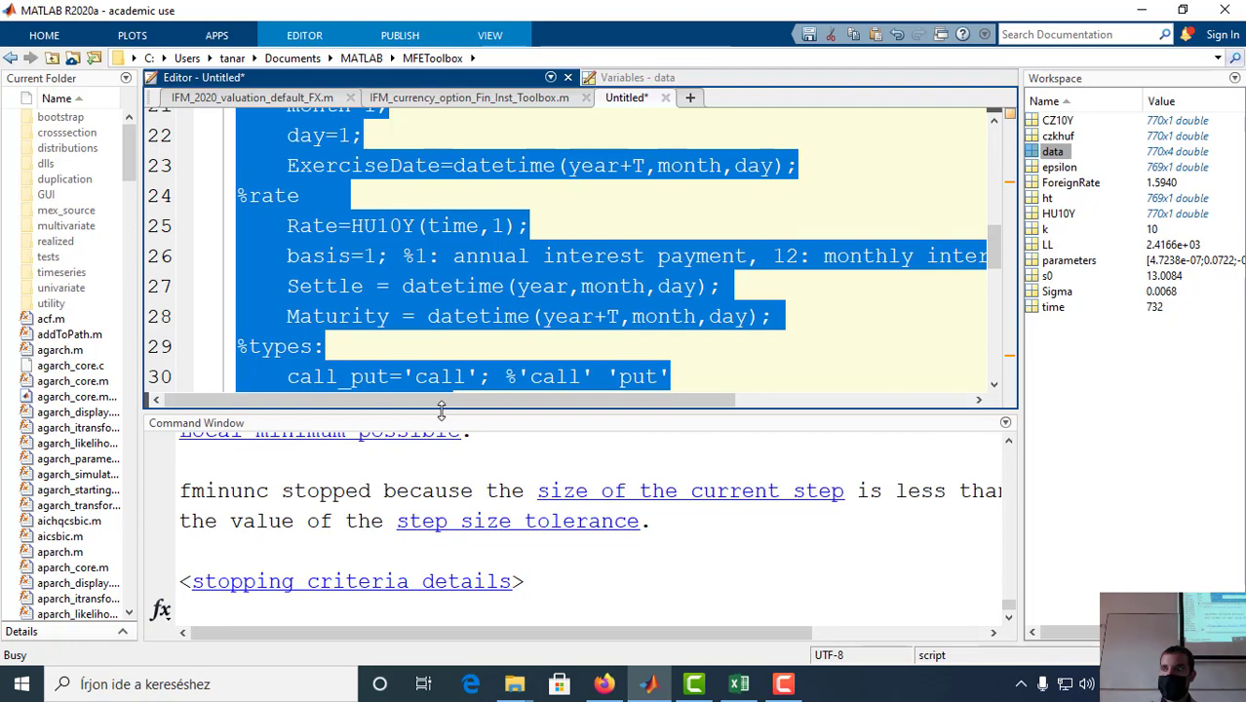
drag(441, 410, 453, 511)
click(425, 429)
scroll(952, 429, down, 7)
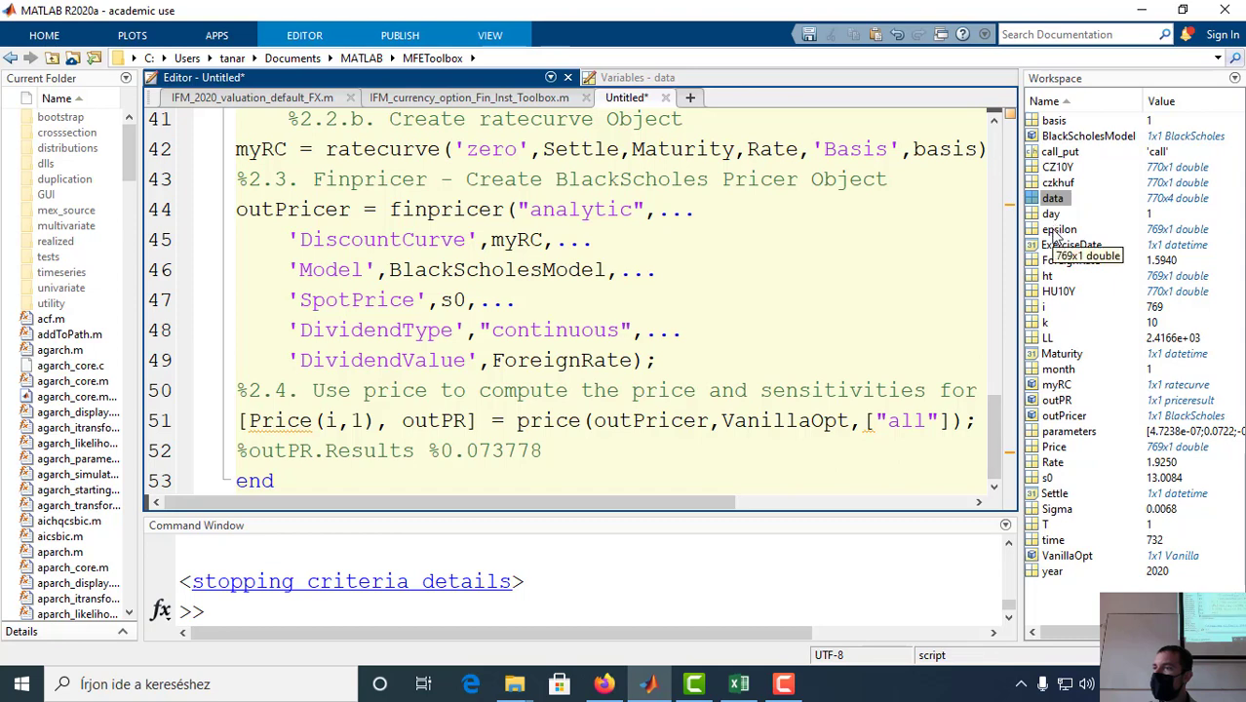
Step: Open the Price variable, plot its first column, and close the figure after viewing it
double_click(1051, 449)
click(200, 144)
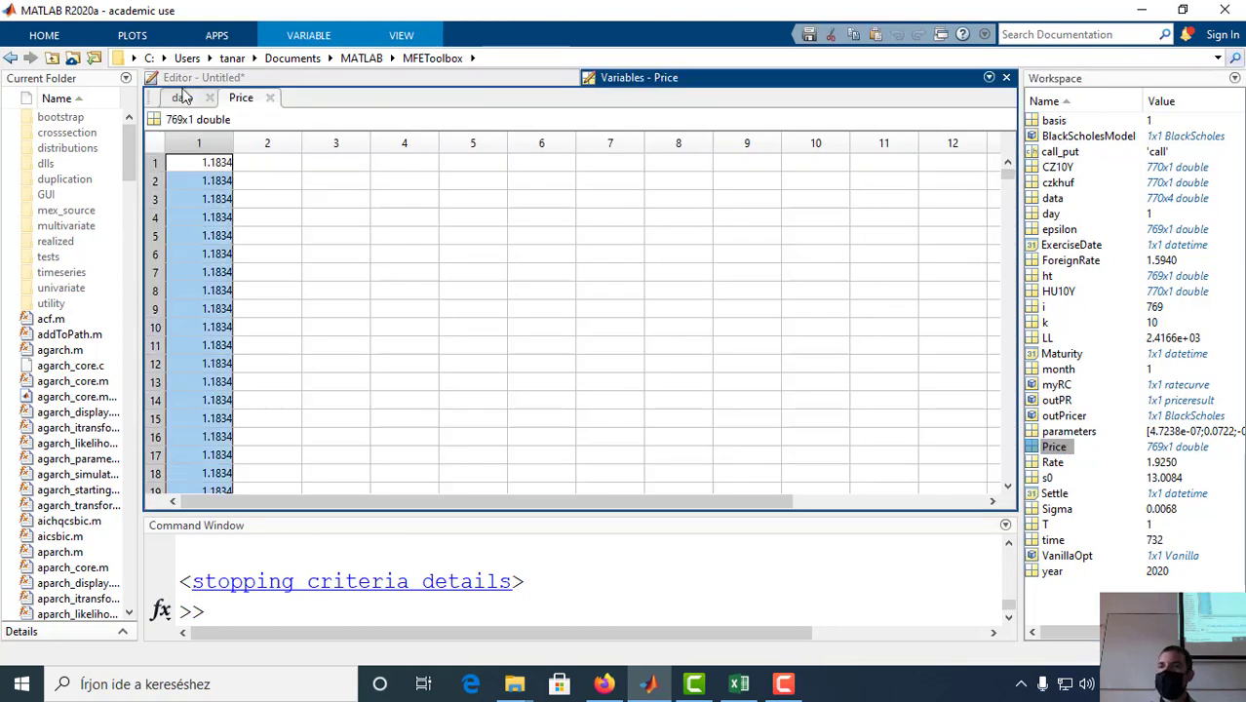
click(132, 35)
click(197, 78)
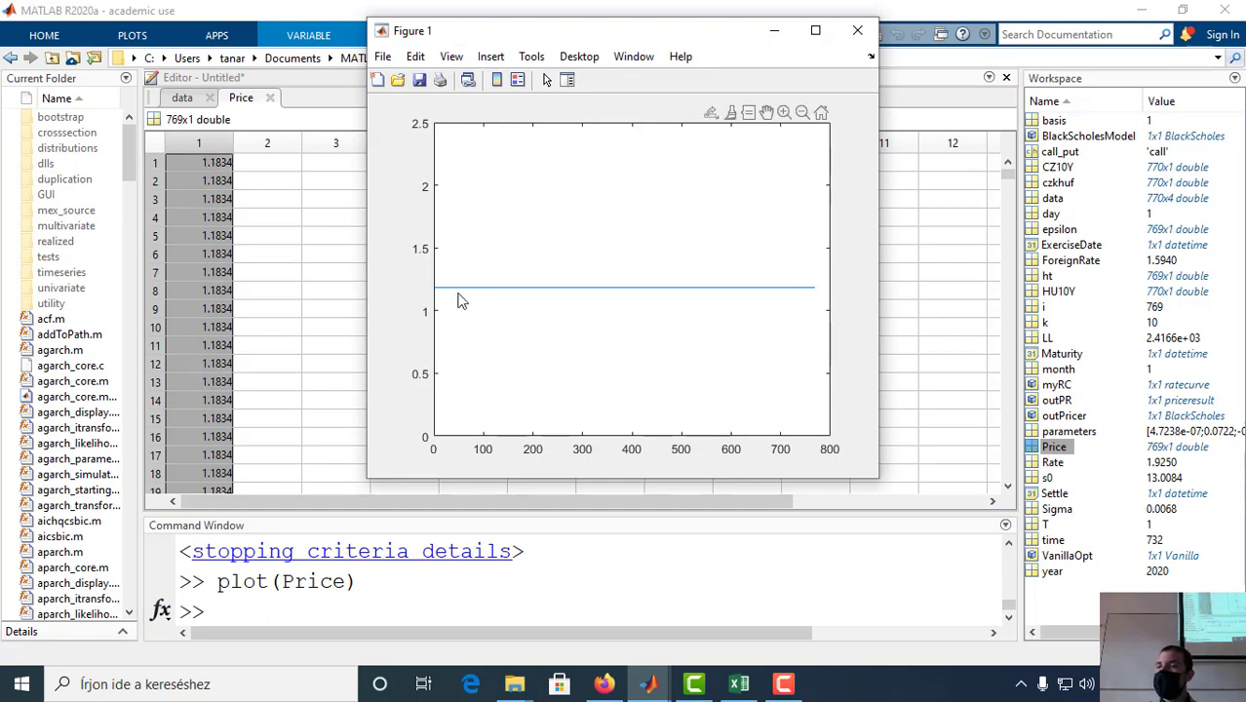
click(857, 30)
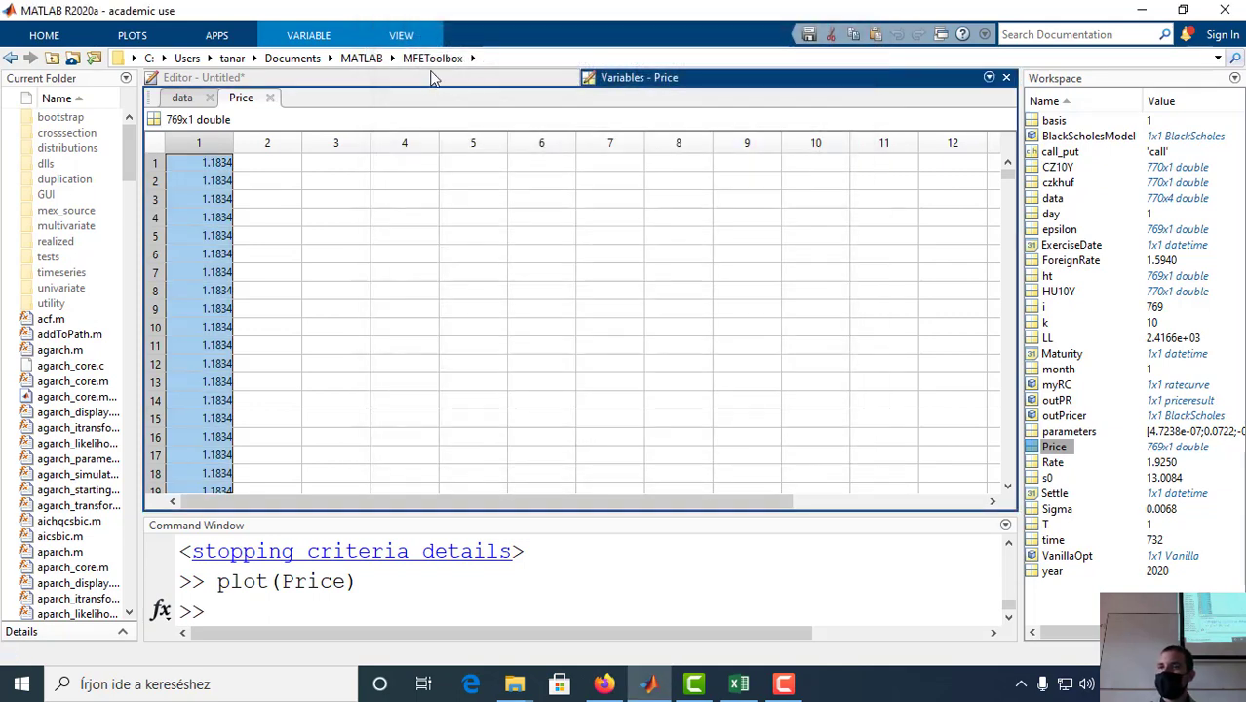
Step: Recheck the spot, strike, Sigma and ForeignRate inputs in the script and reopen the Price variable
click(434, 78)
scroll(410, 359, up, 11)
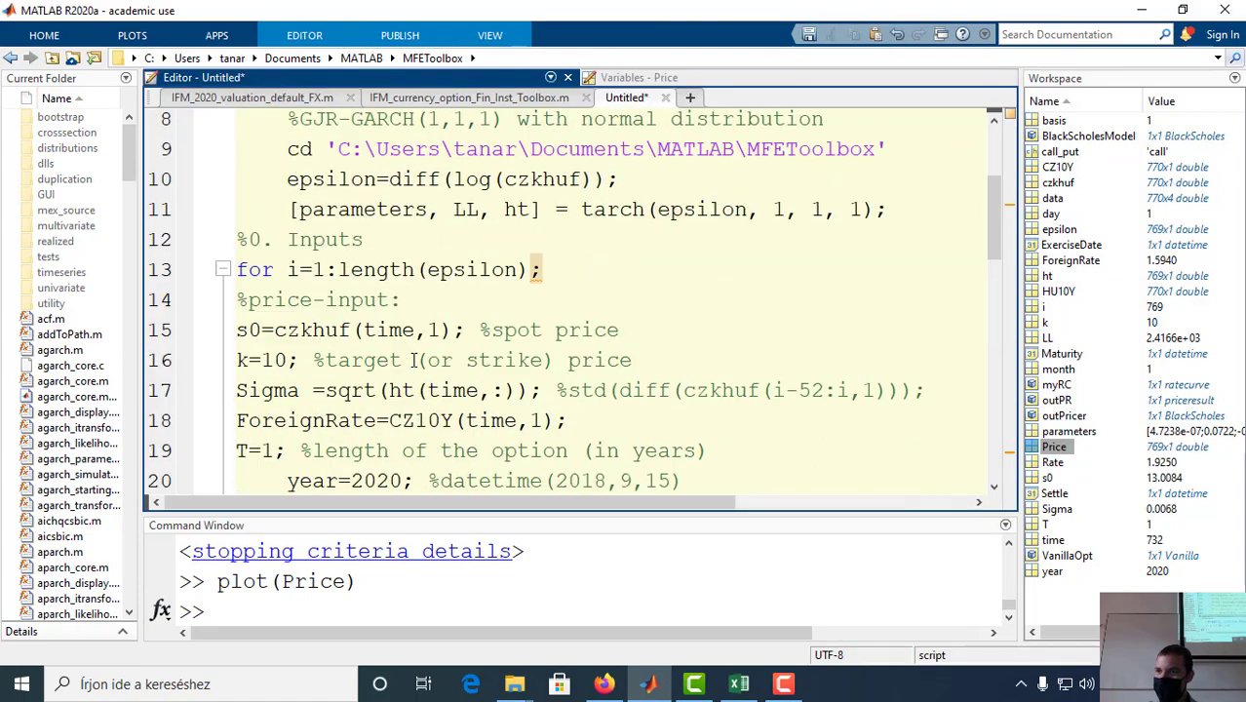
scroll(411, 357, down, 2)
scroll(312, 219, up, 1)
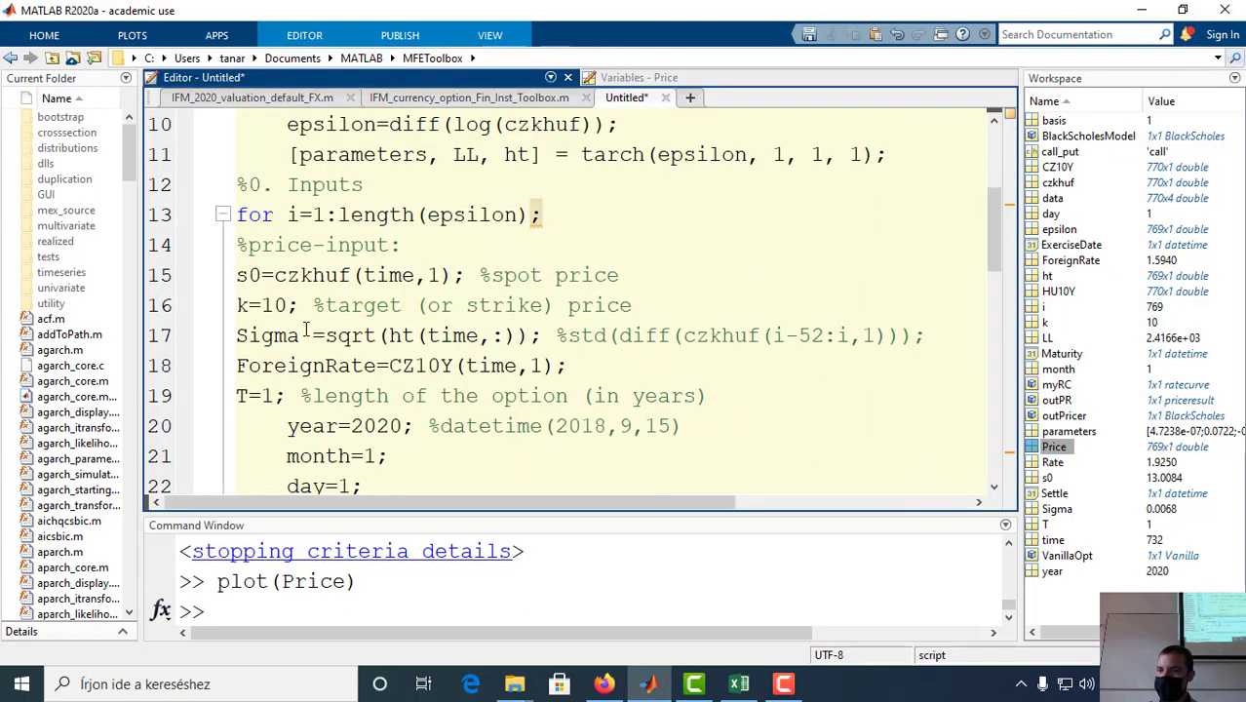
double_click(1054, 448)
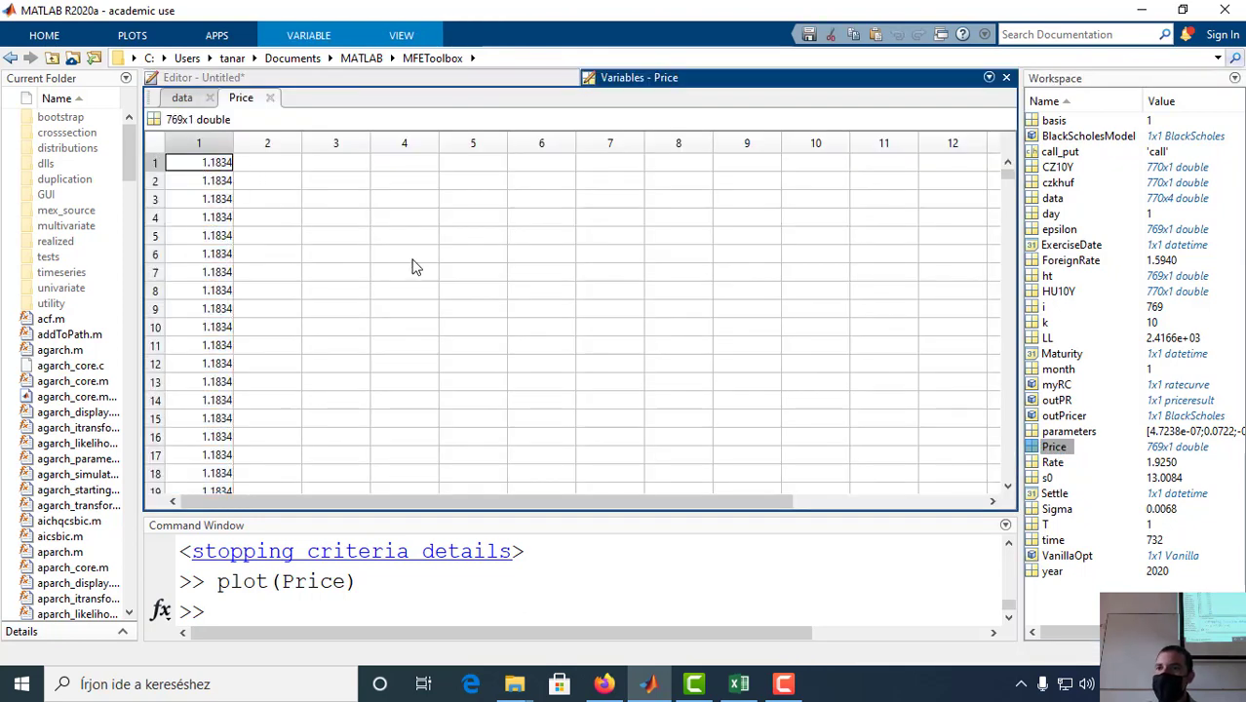
Step: Switch to Excel and compare the call option fee in E6 of (6a)Total_hedge and the inputs on the (6)option sheet with MATLAB's Price
click(736, 687)
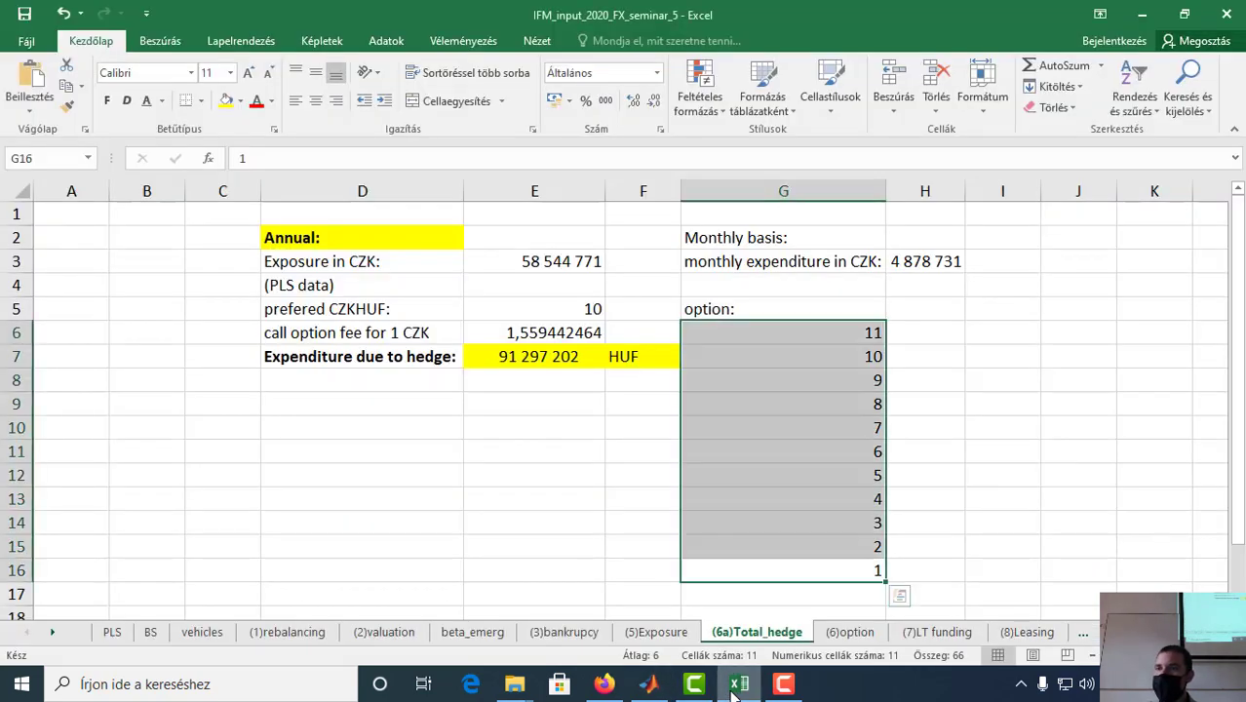
click(542, 337)
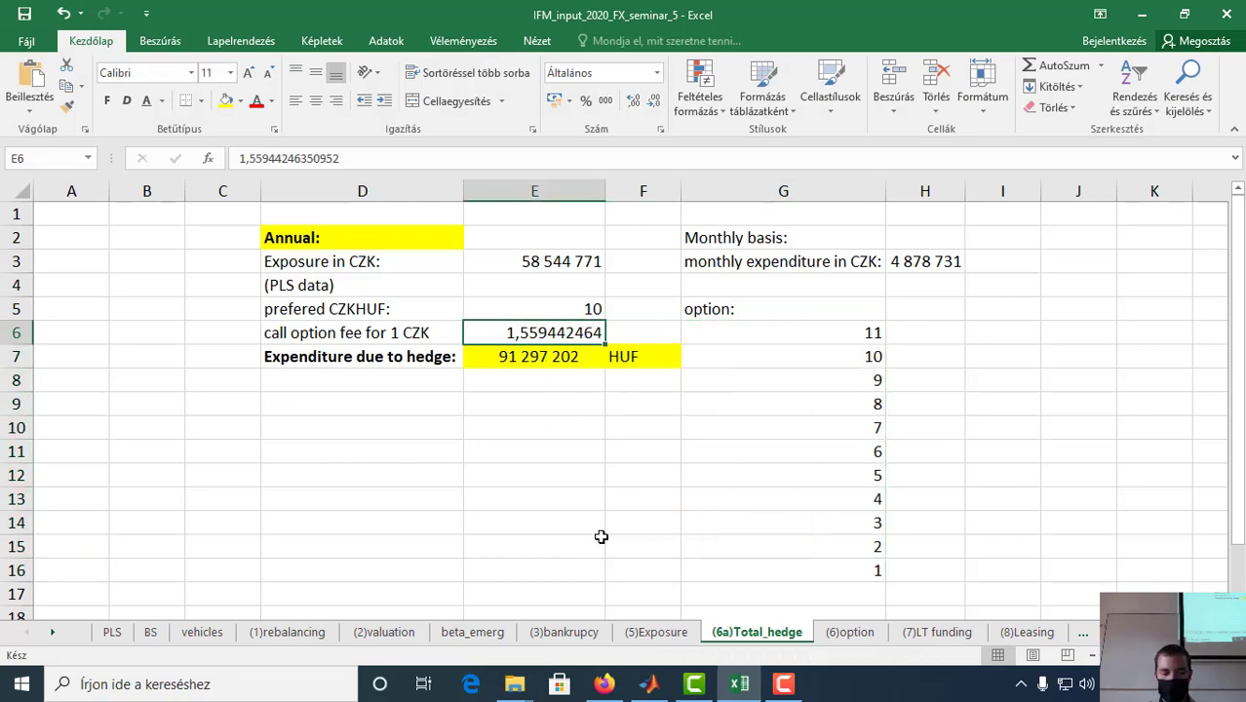
key(alt+Tab)
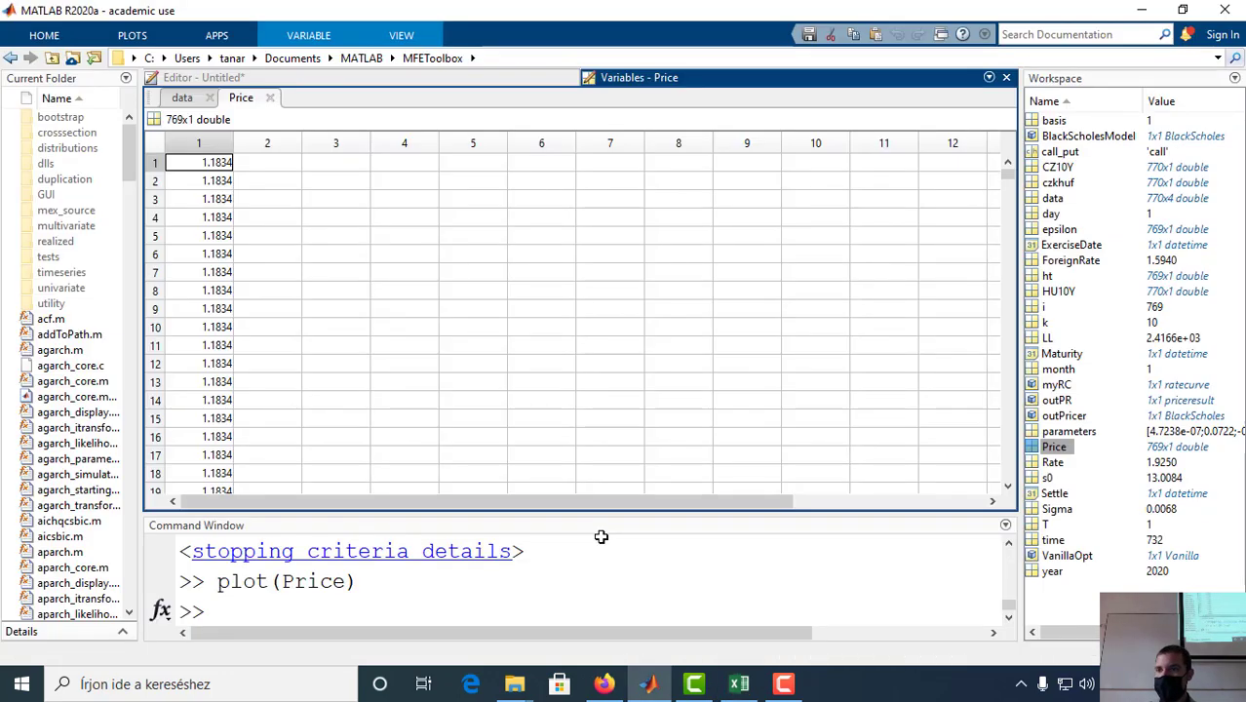
key(alt+Tab)
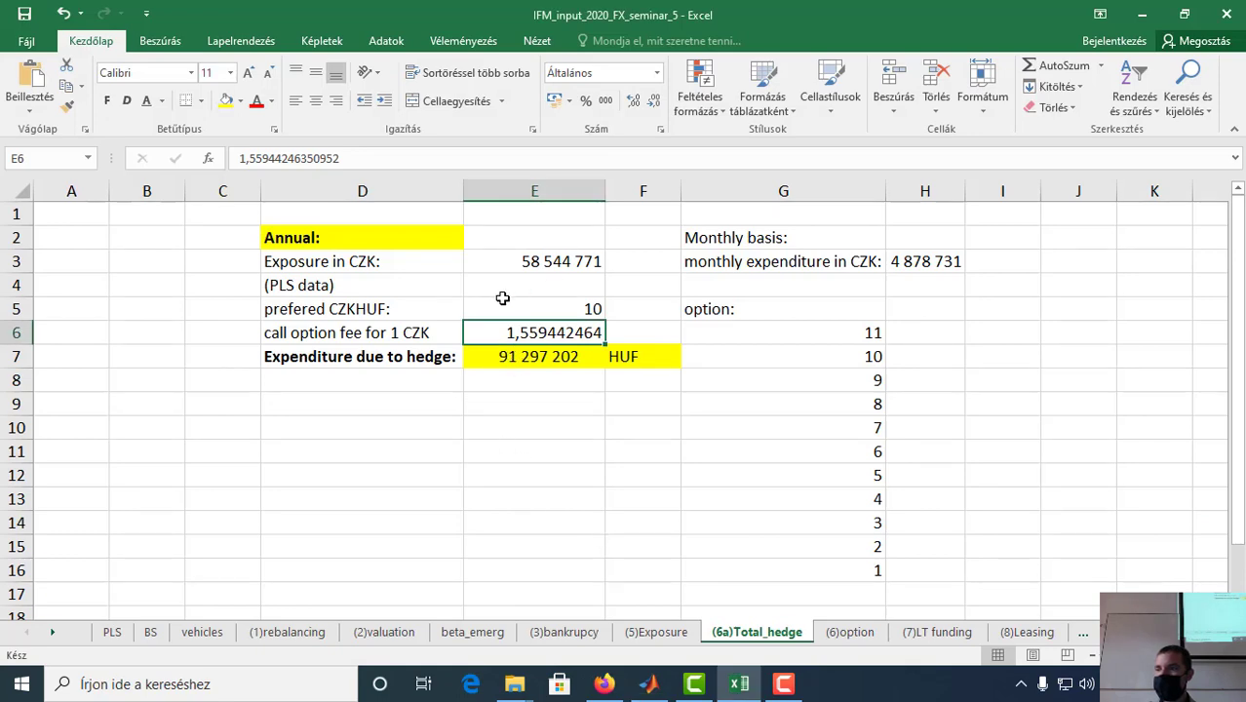
click(849, 632)
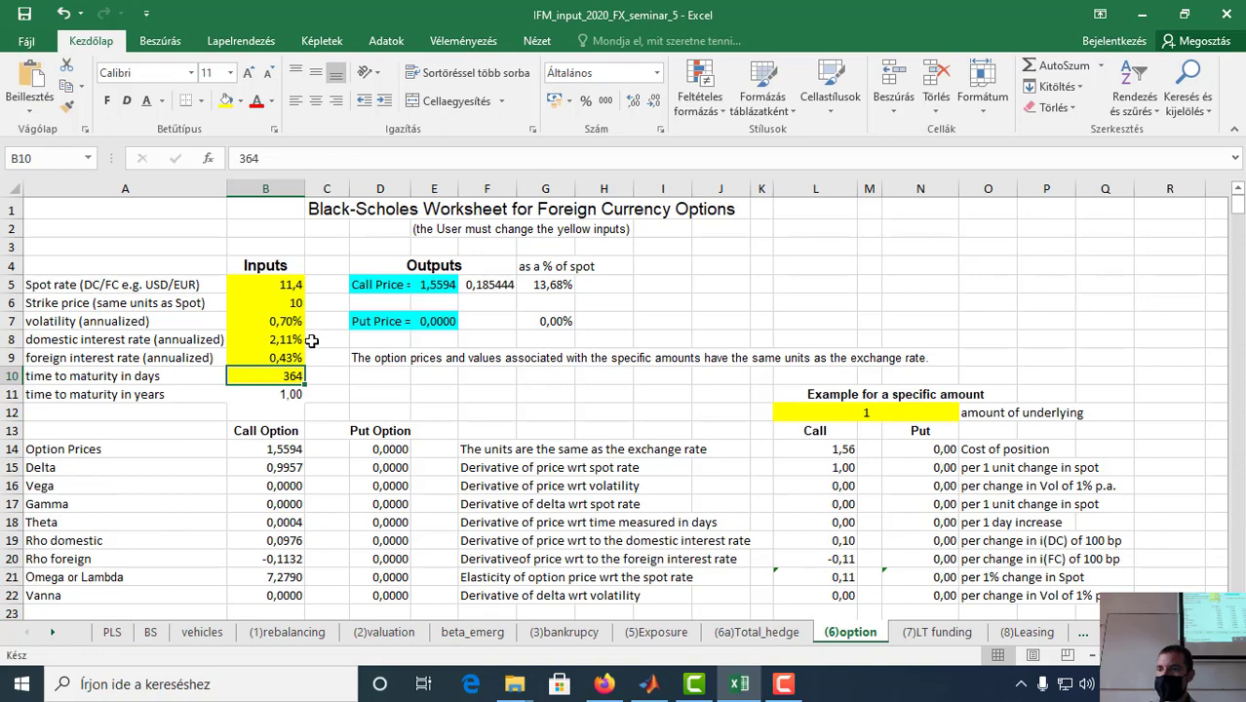
Step: Switch to MATLAB and review the untitled script's data loading, GJR-GARCH and option input lines to identify the values for the Excel worksheet
key(alt+Tab)
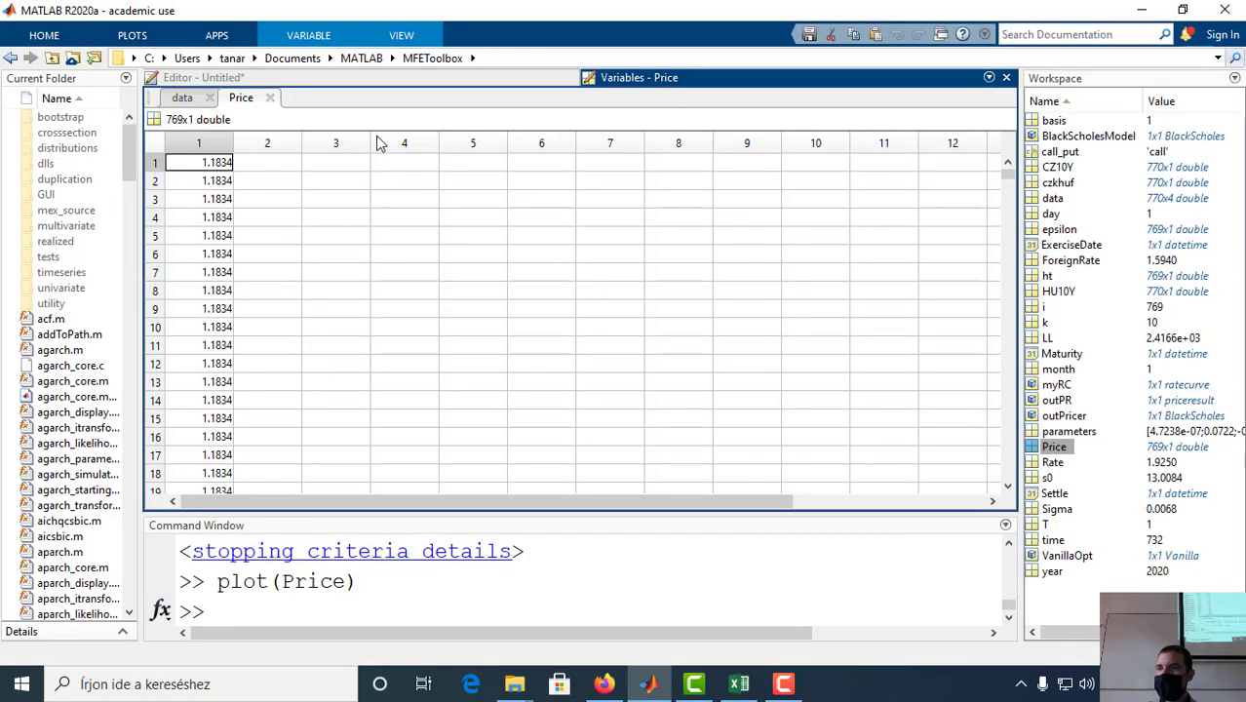
click(376, 80)
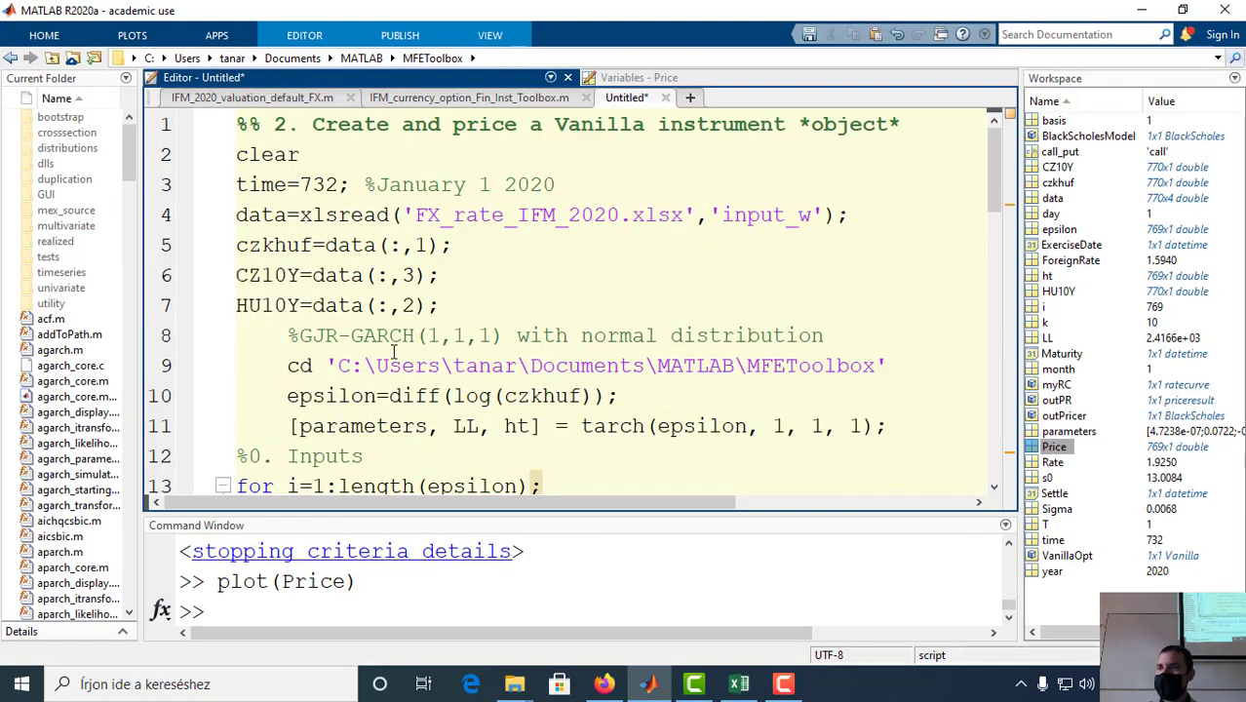
scroll(393, 355, down, 1)
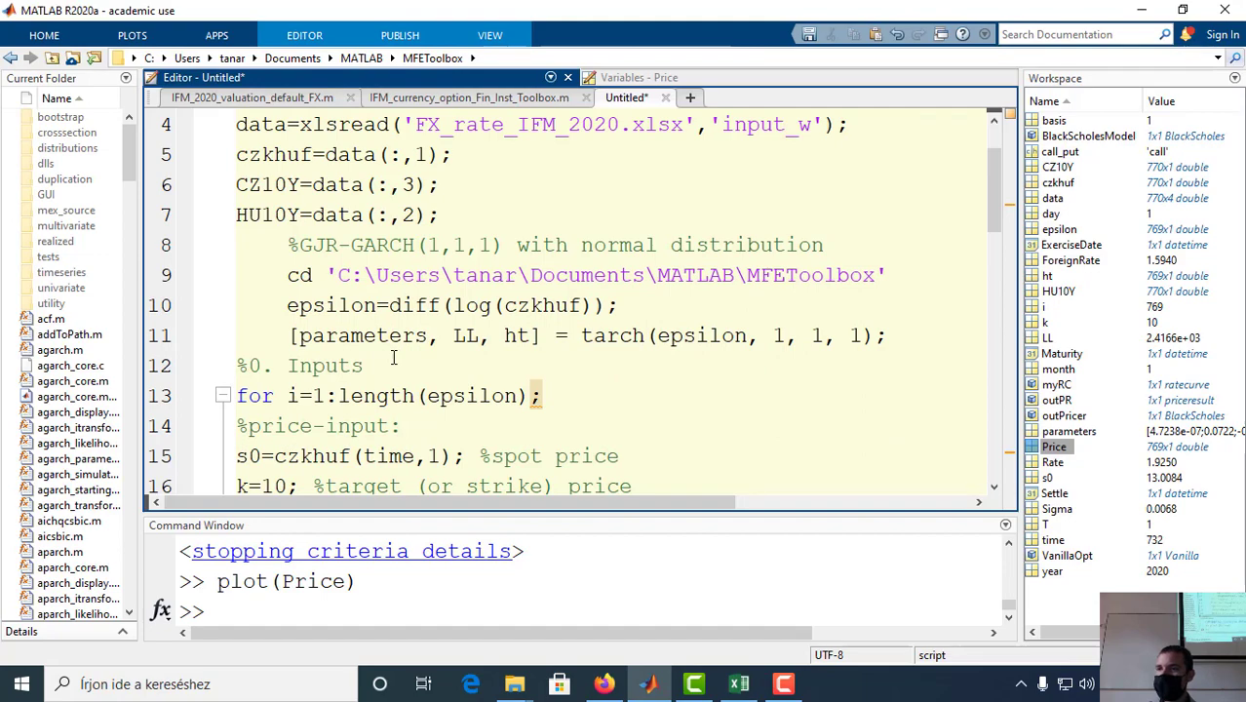
scroll(394, 358, up, 1)
scroll(394, 358, down, 3)
scroll(394, 357, down, 1)
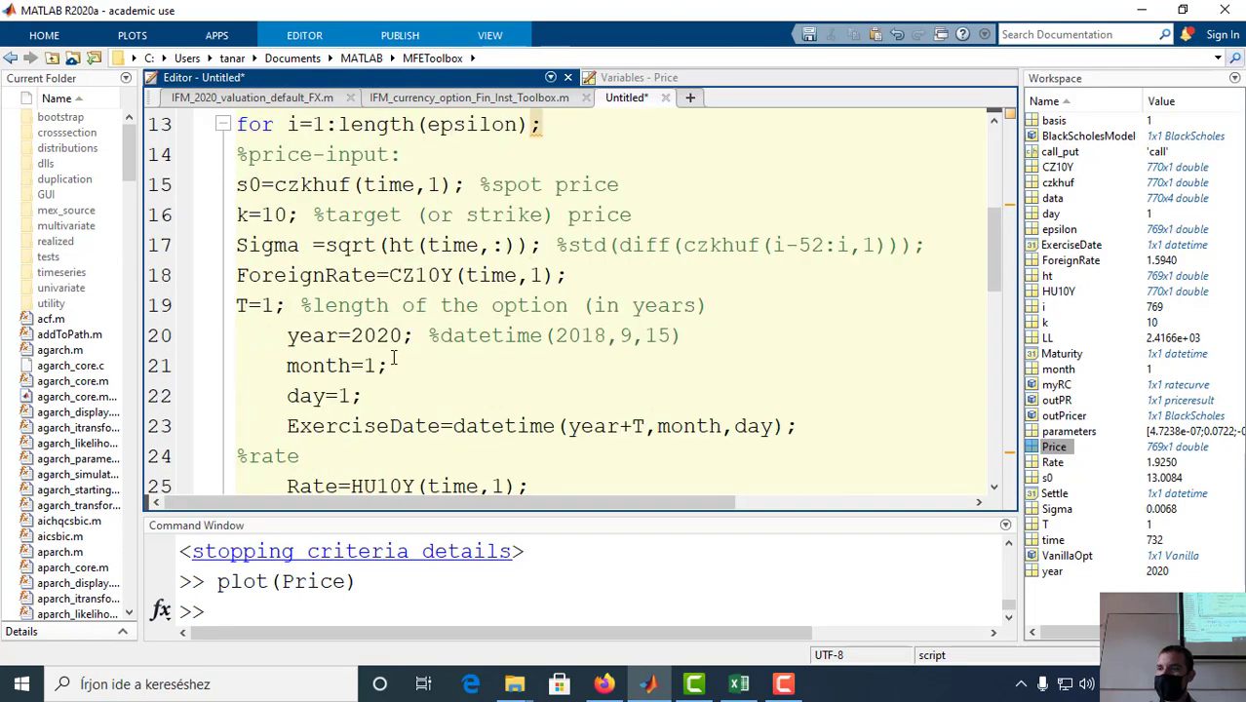
scroll(394, 357, up, 4)
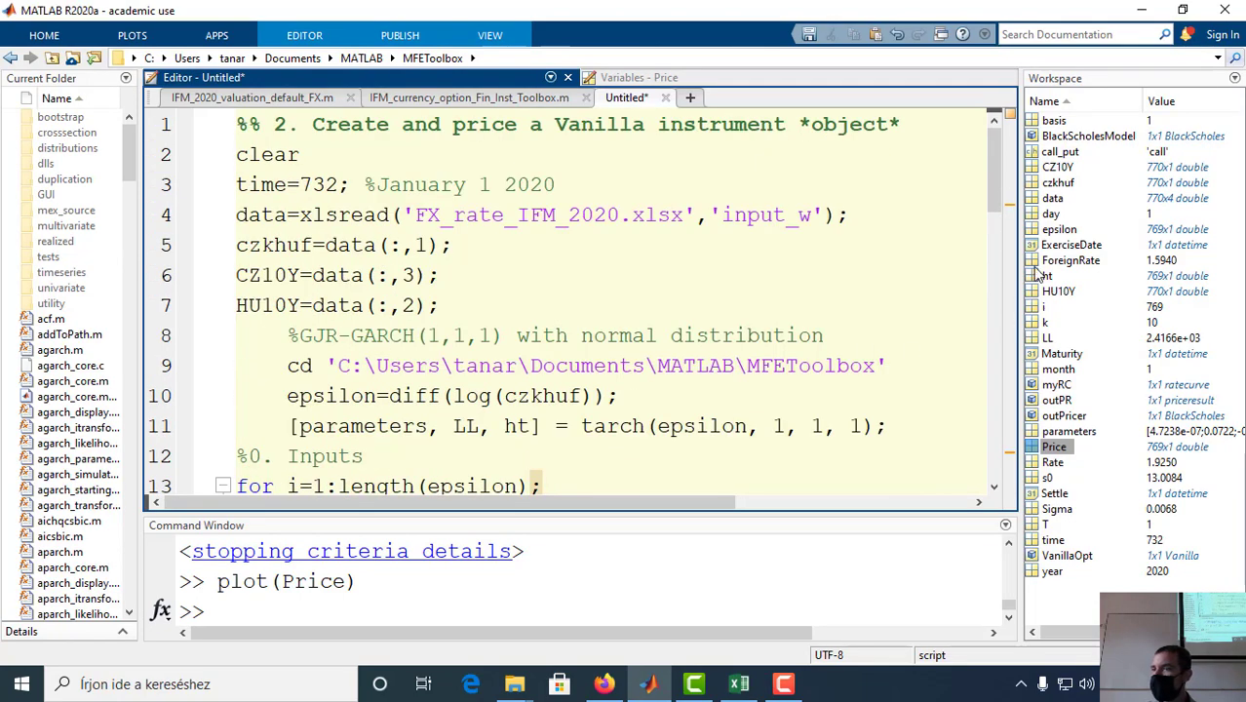
scroll(718, 345, down, 4)
scroll(717, 345, up, 1)
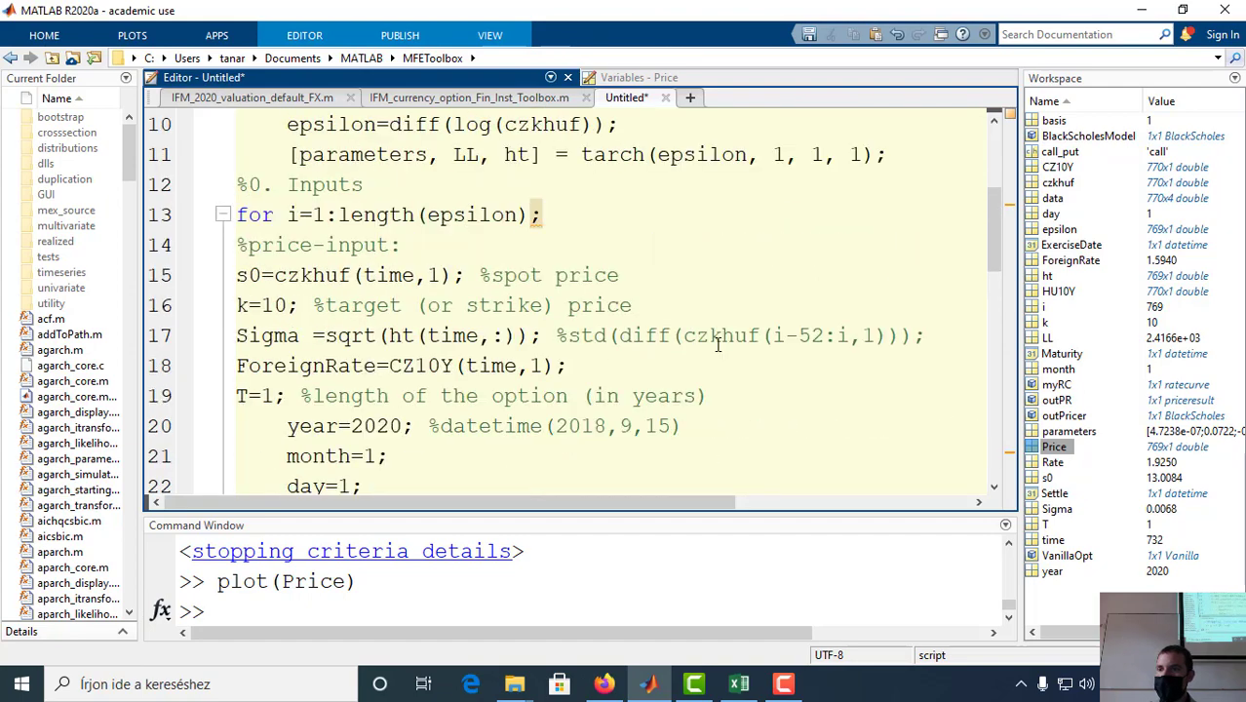
Step: Look up s0 in the MATLAB workspace and set the spot rate in B5 of Excel's (6)option sheet to 13,0084
click(1049, 478)
key(alt+Tab)
click(249, 287)
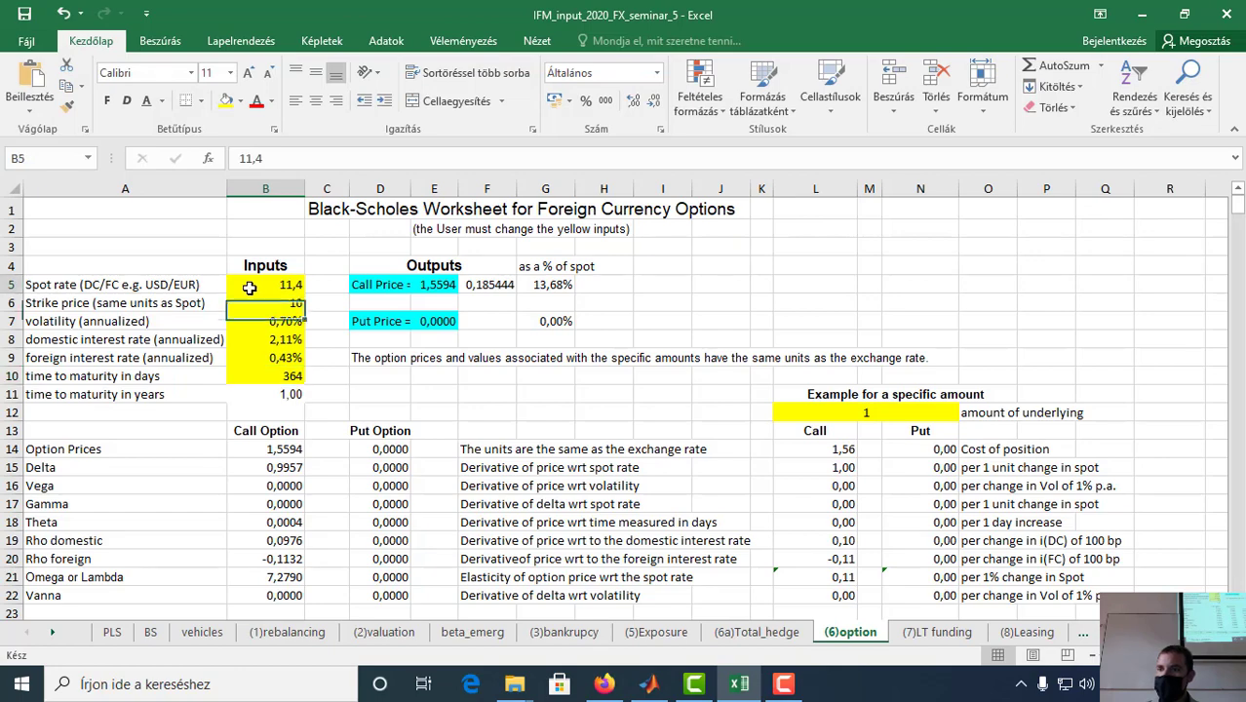
text(13)
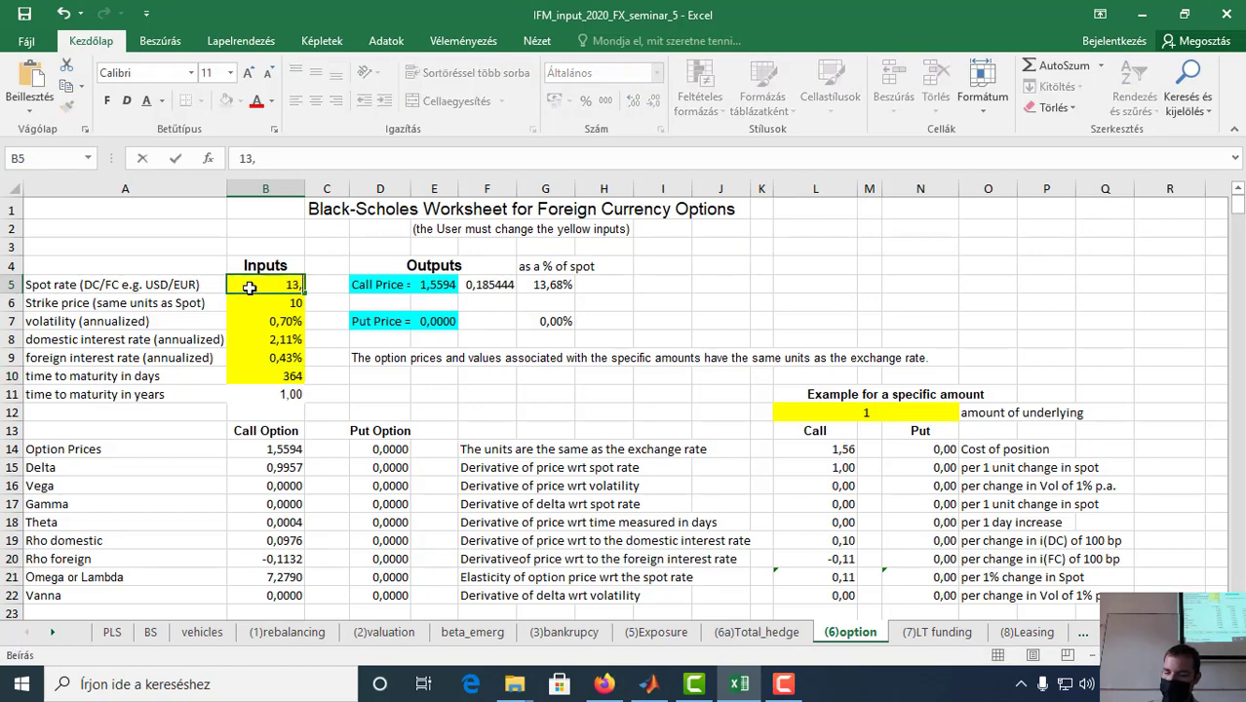
key(alt+Tab)
key(alt+Tab)
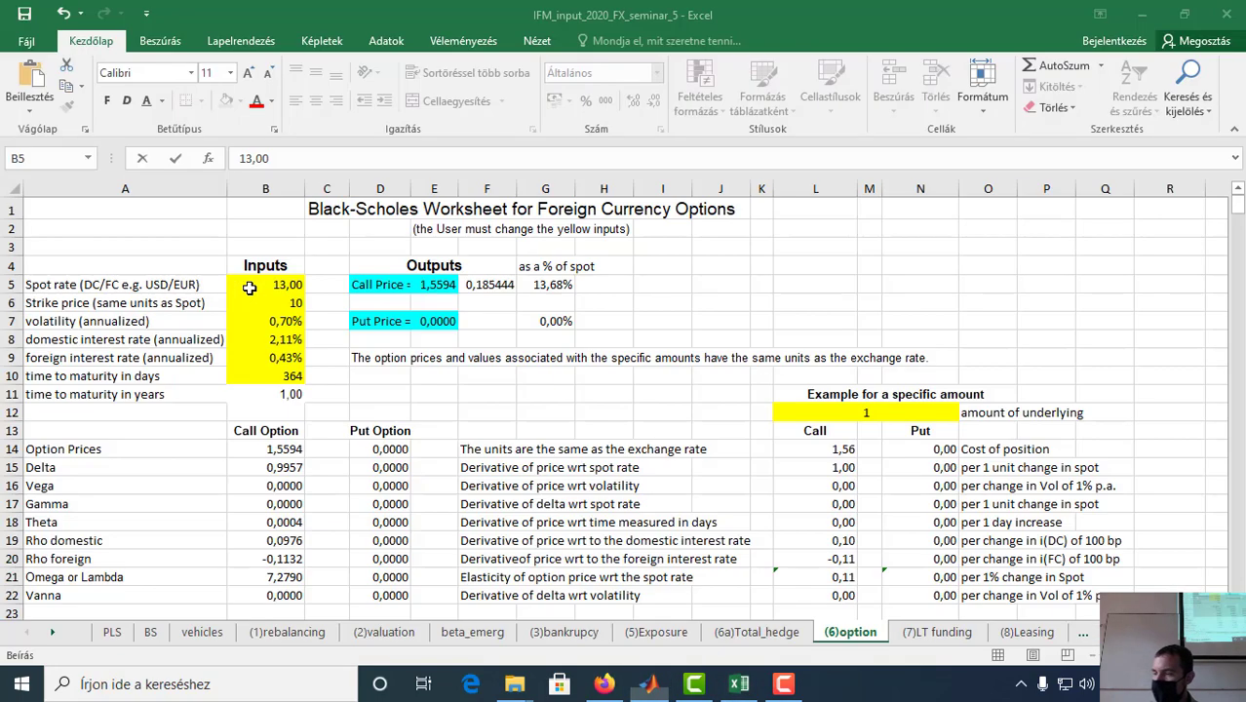
text(,0084)
key(Return)
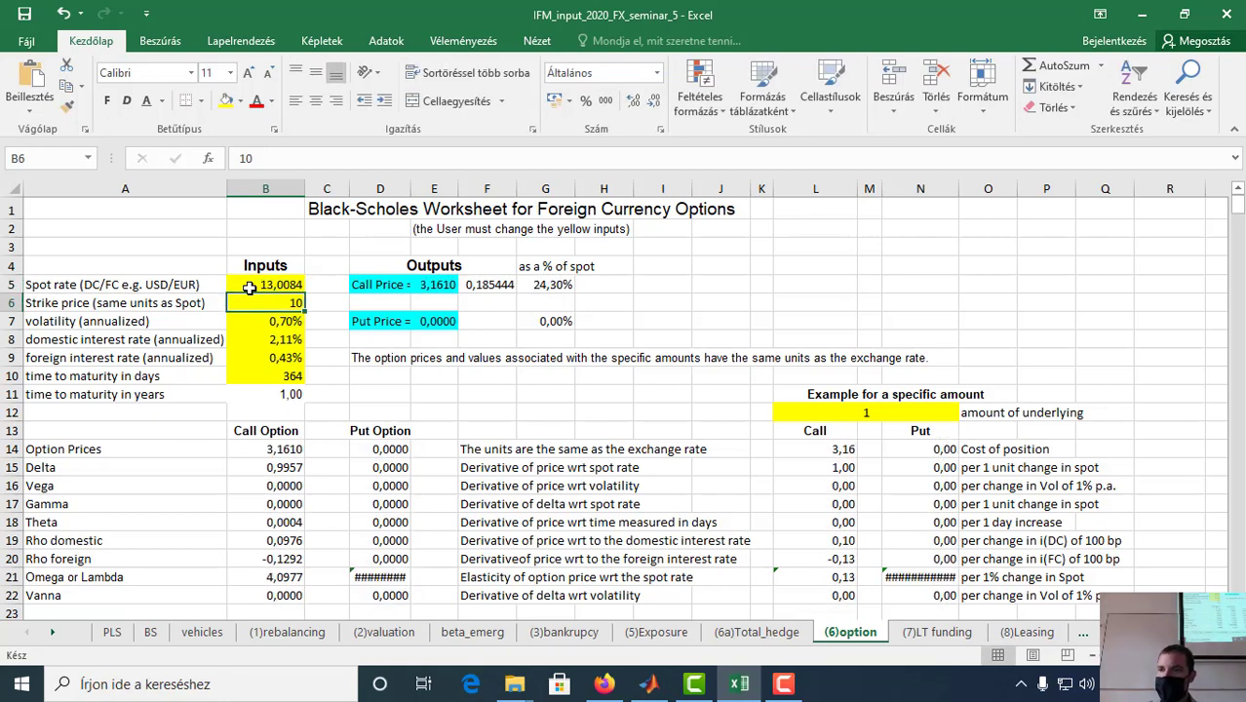
click(264, 321)
key(alt+Tab)
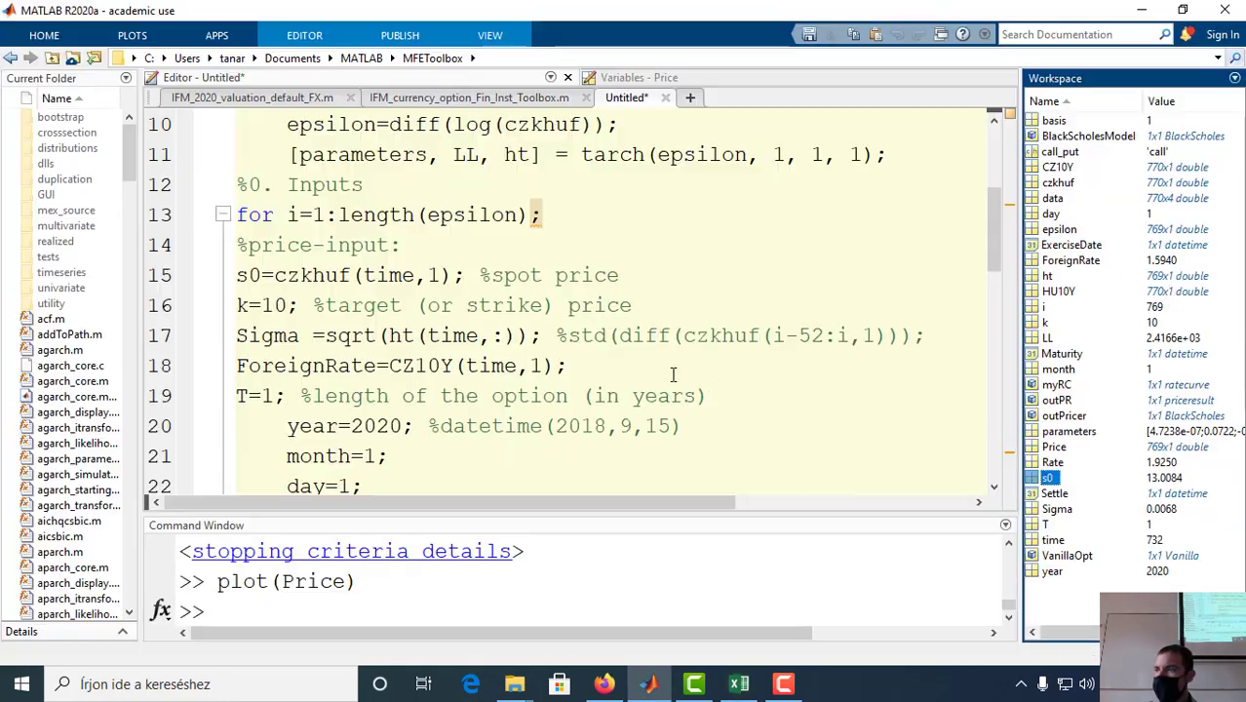
double_click(1057, 510)
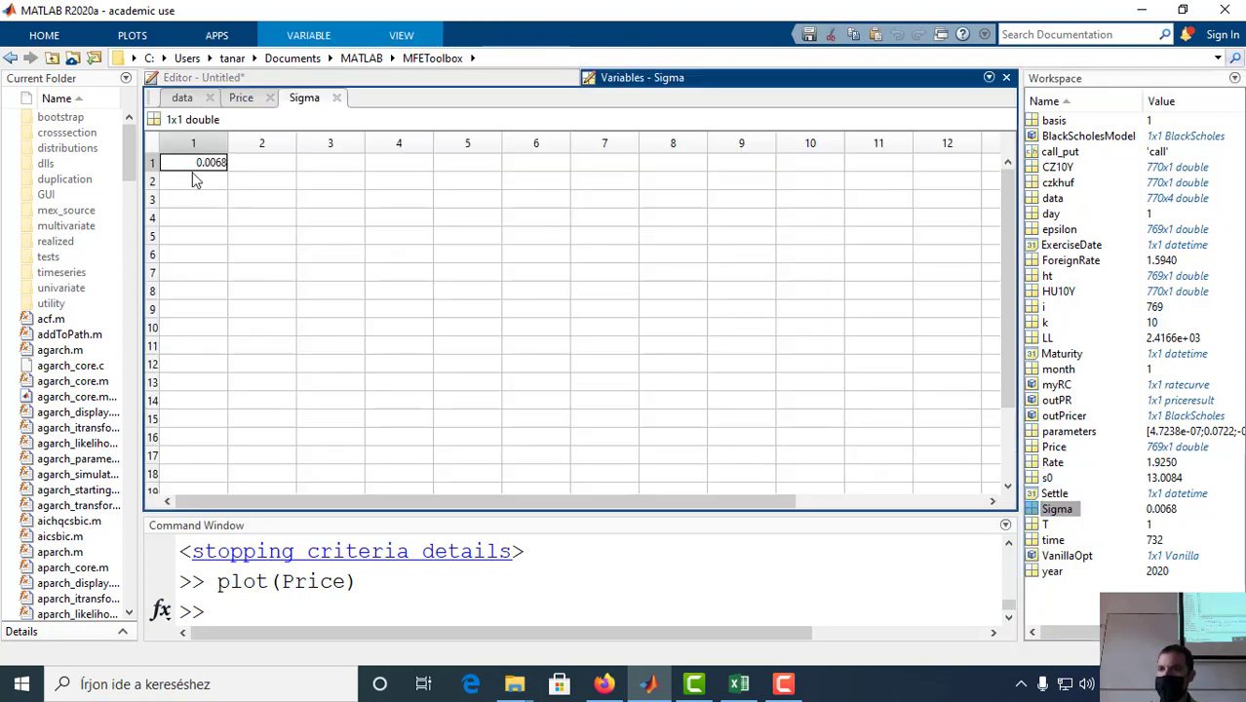
key(alt+Tab)
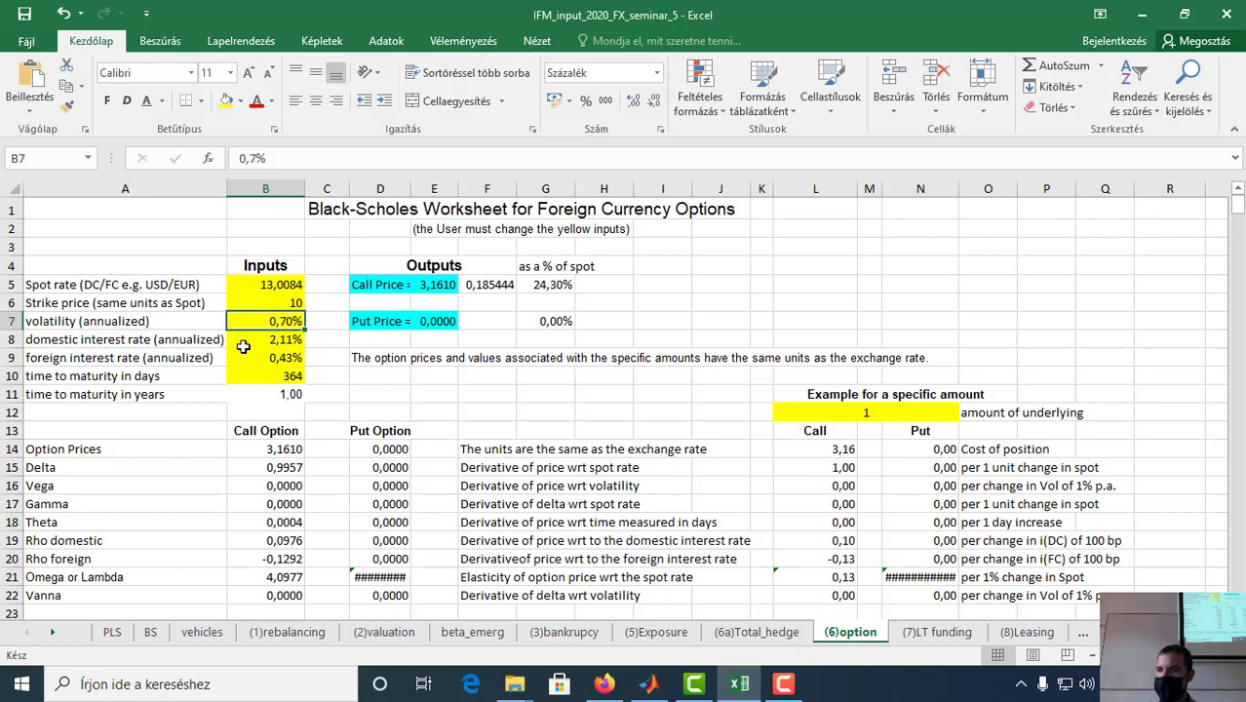
text(0.00676279350139074)
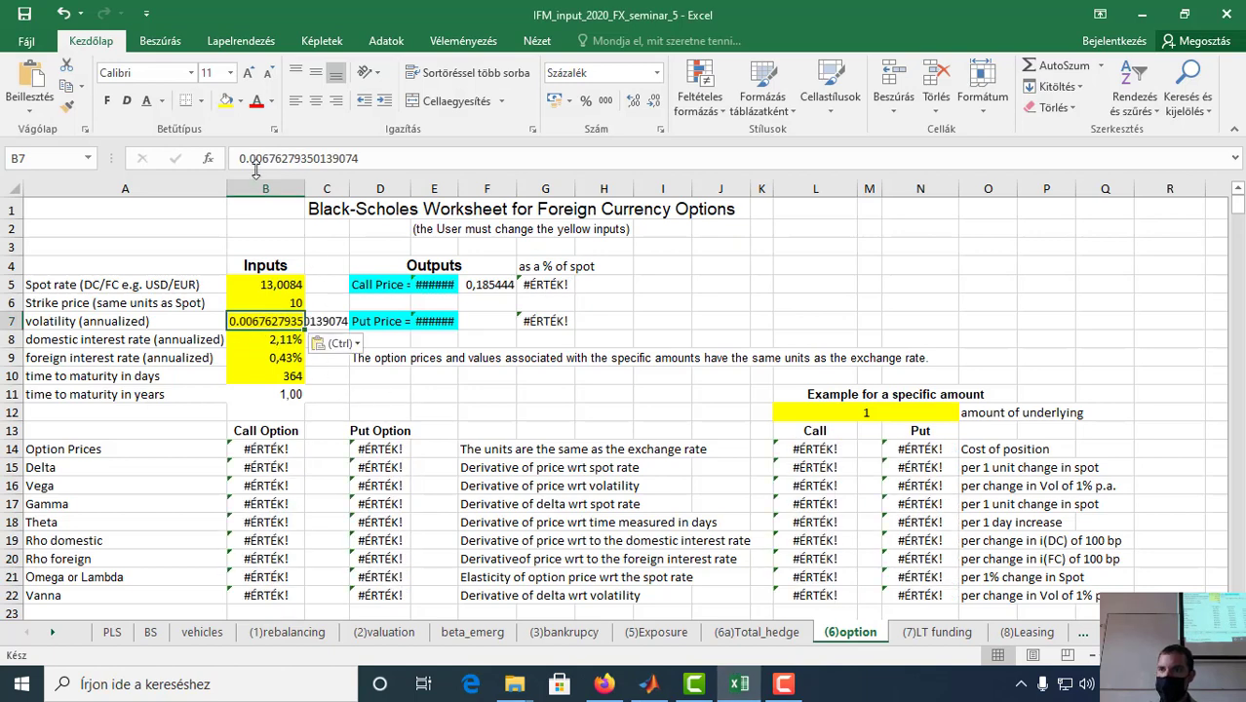
click(247, 158)
key(Delete)
text(,)
key(Return)
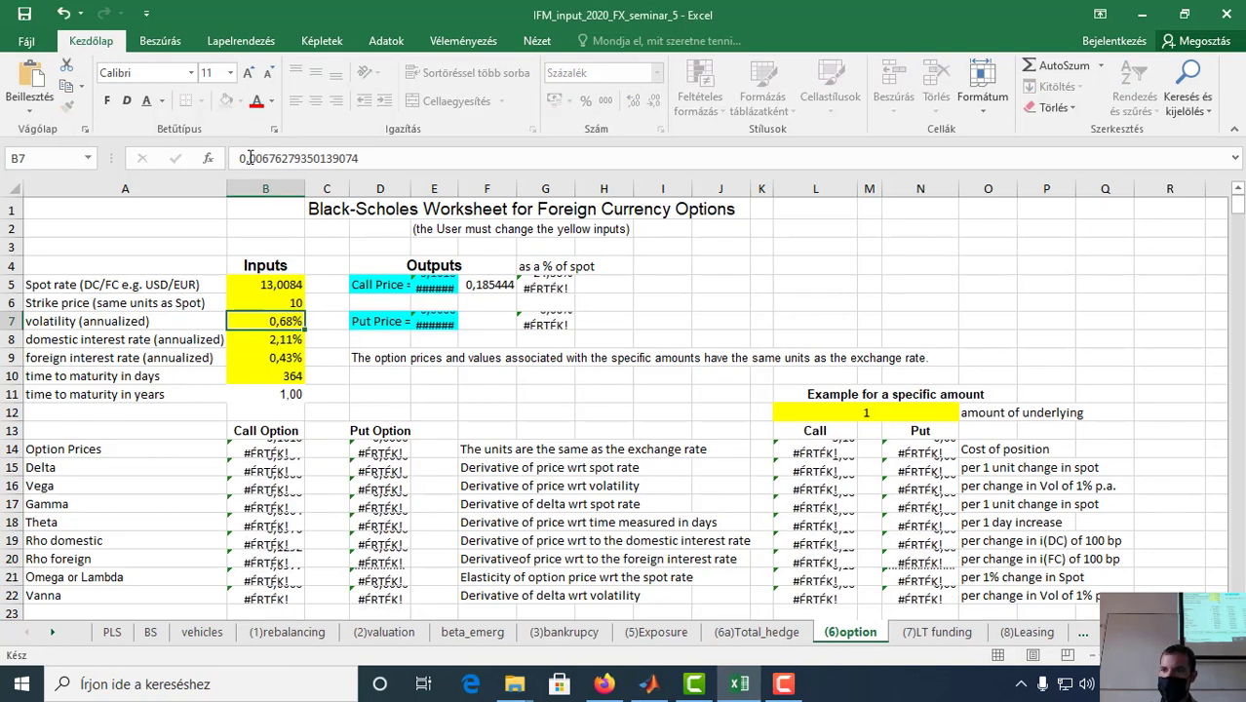
key(alt+Tab)
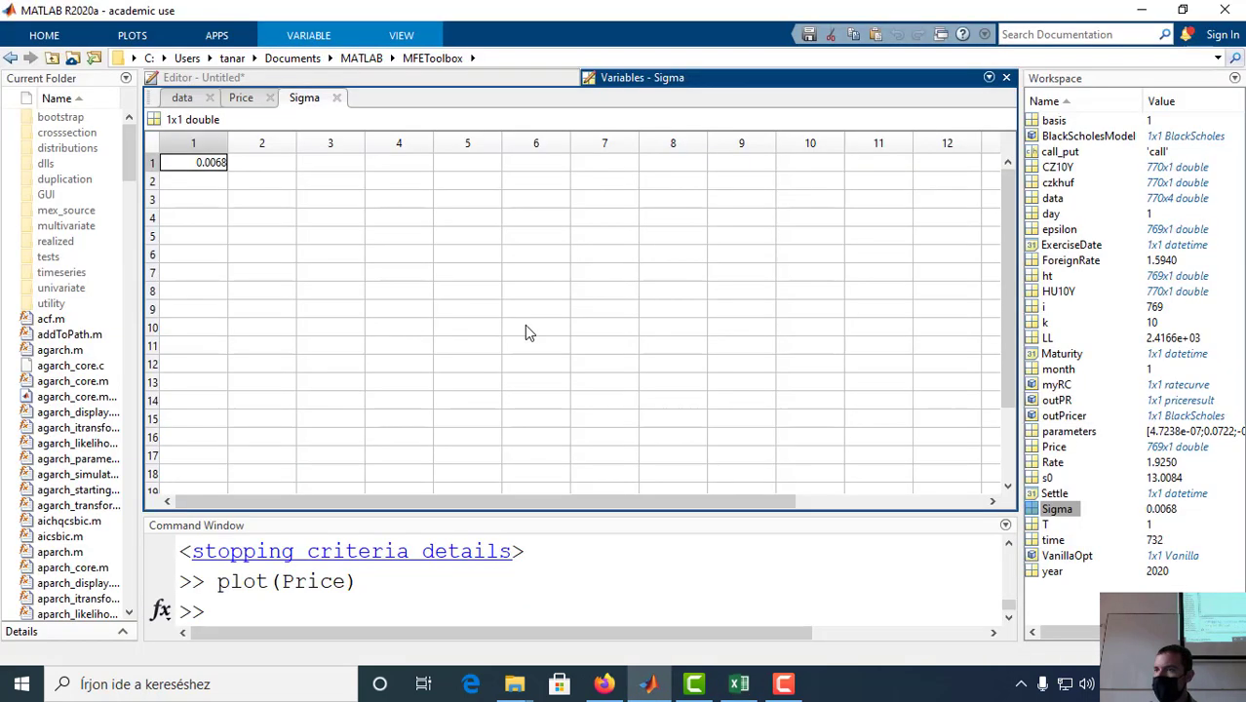
click(377, 78)
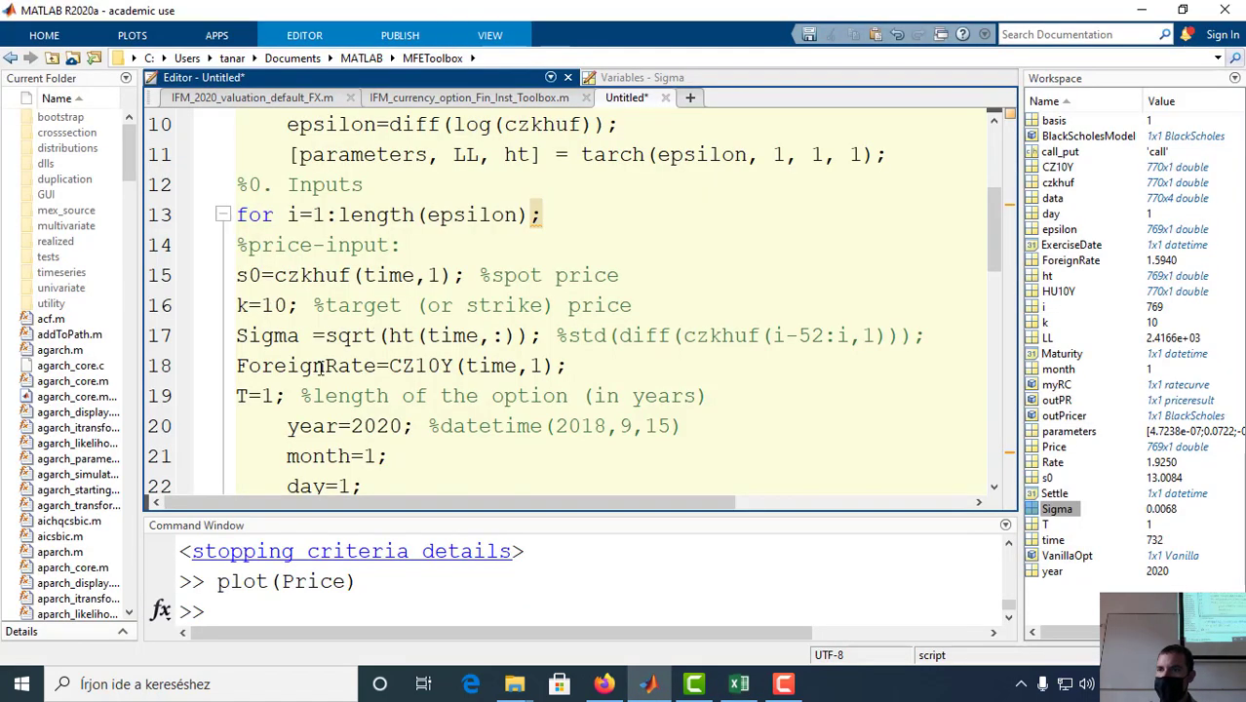
scroll(332, 363, down, 2)
scroll(336, 362, down, 1)
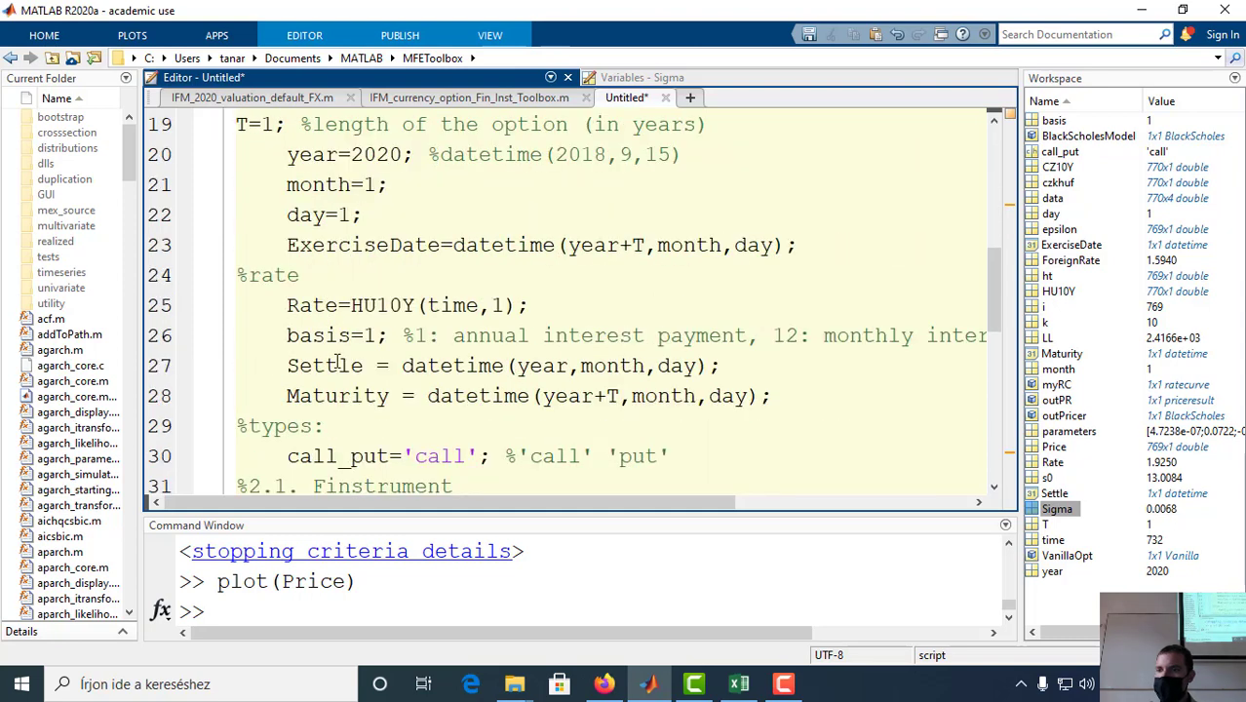
drag(286, 305, 339, 305)
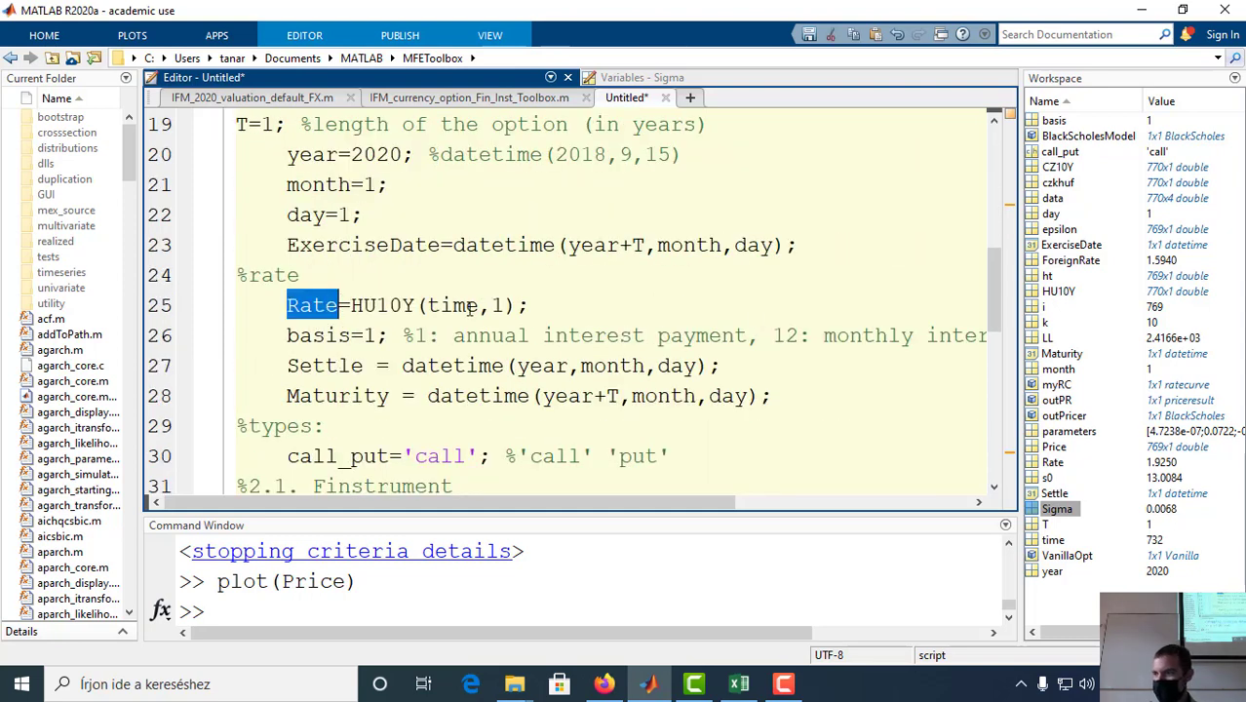
double_click(1061, 464)
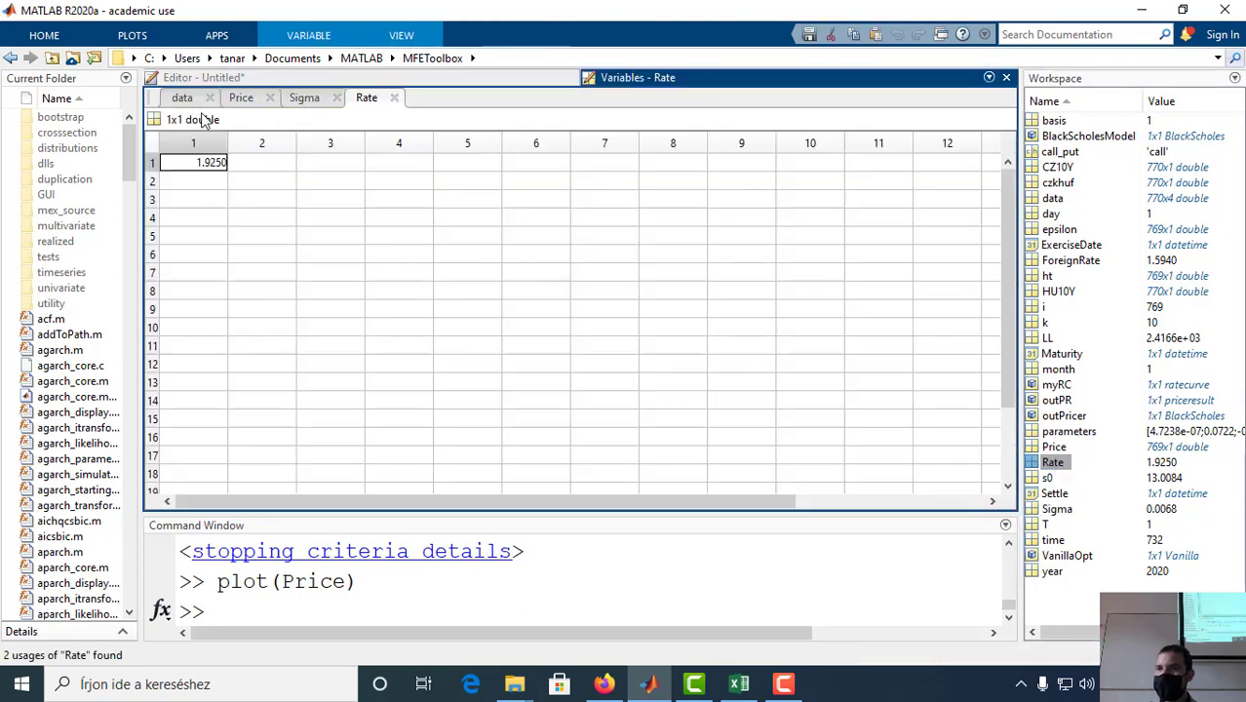
key(alt+Tab)
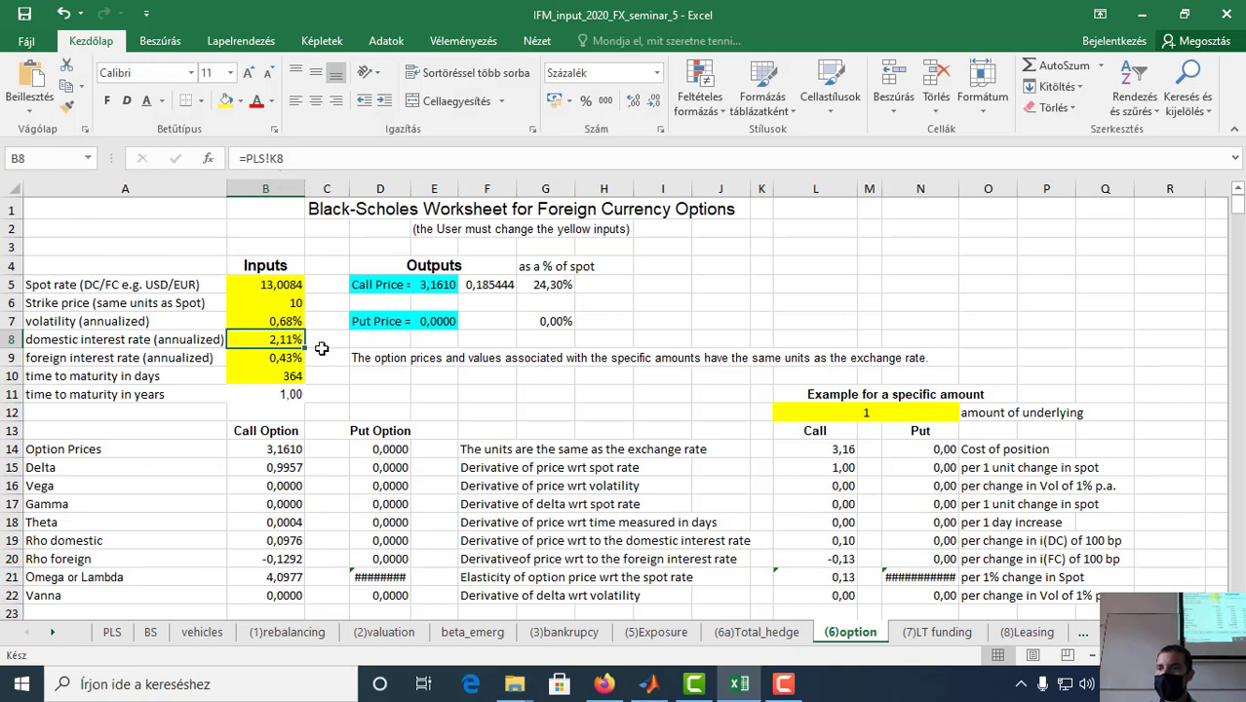
text(1.92500000000000)
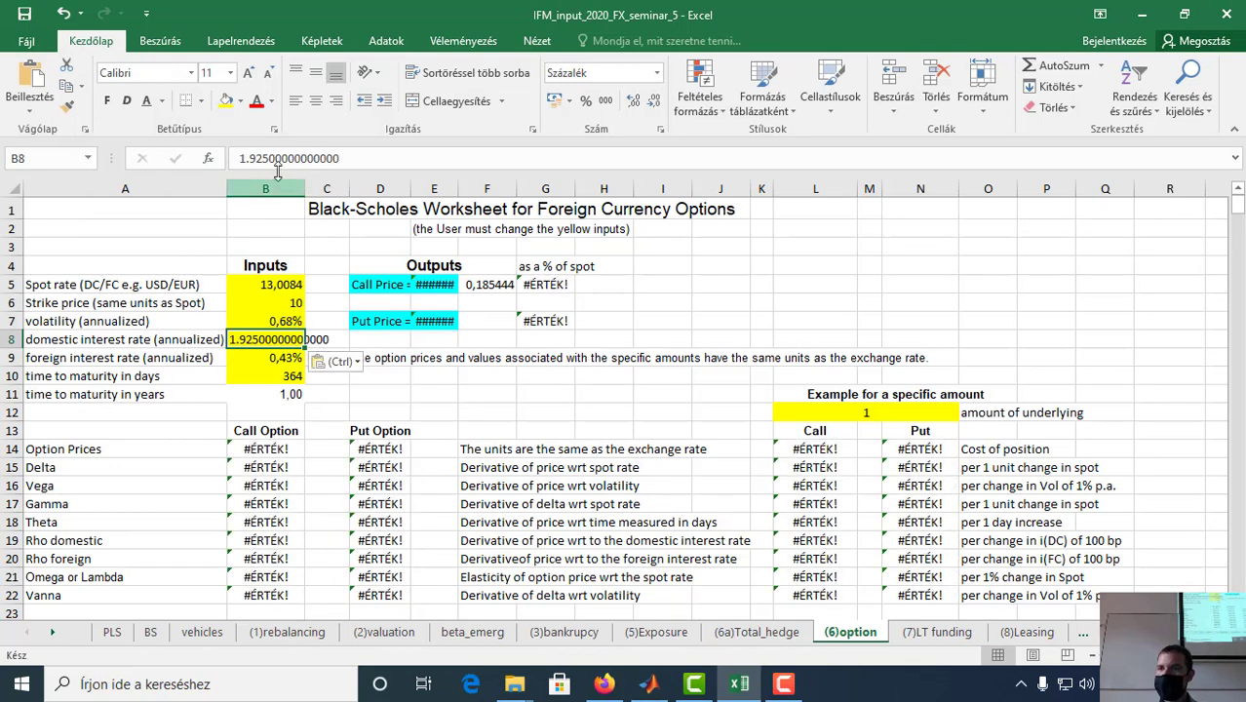
click(249, 158)
key(Delete)
text(,)
key(Return)
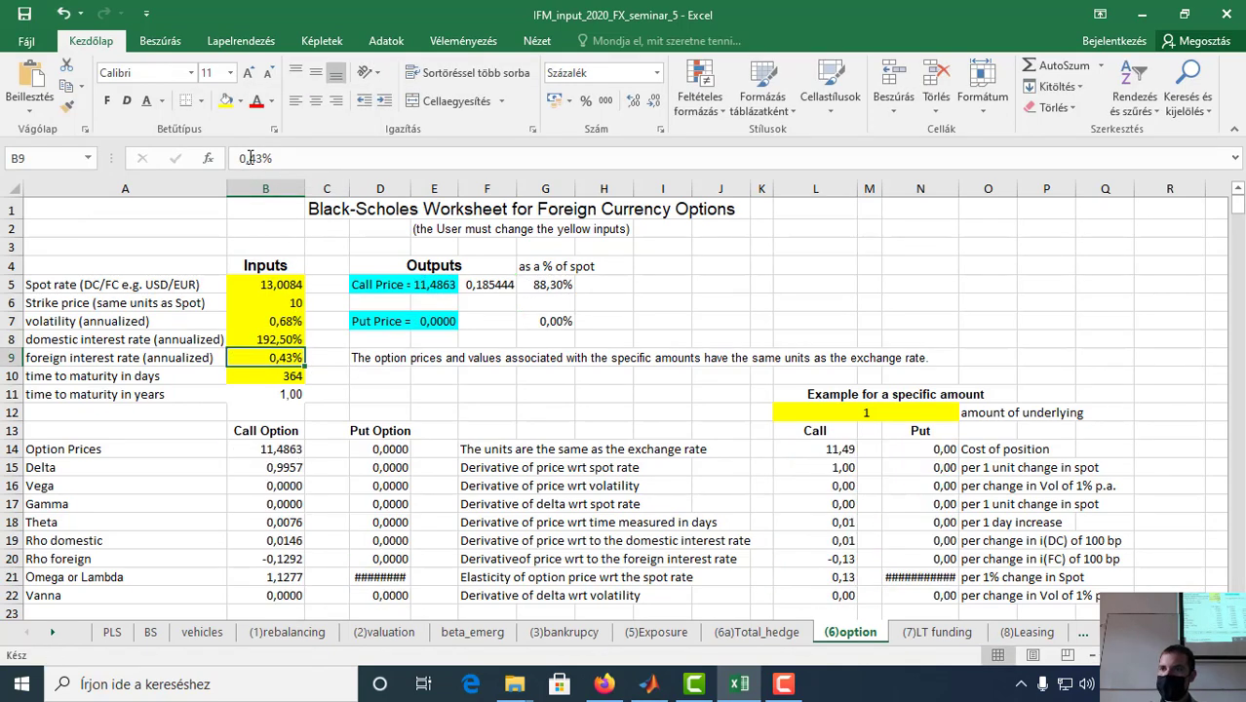
key(alt+Tab)
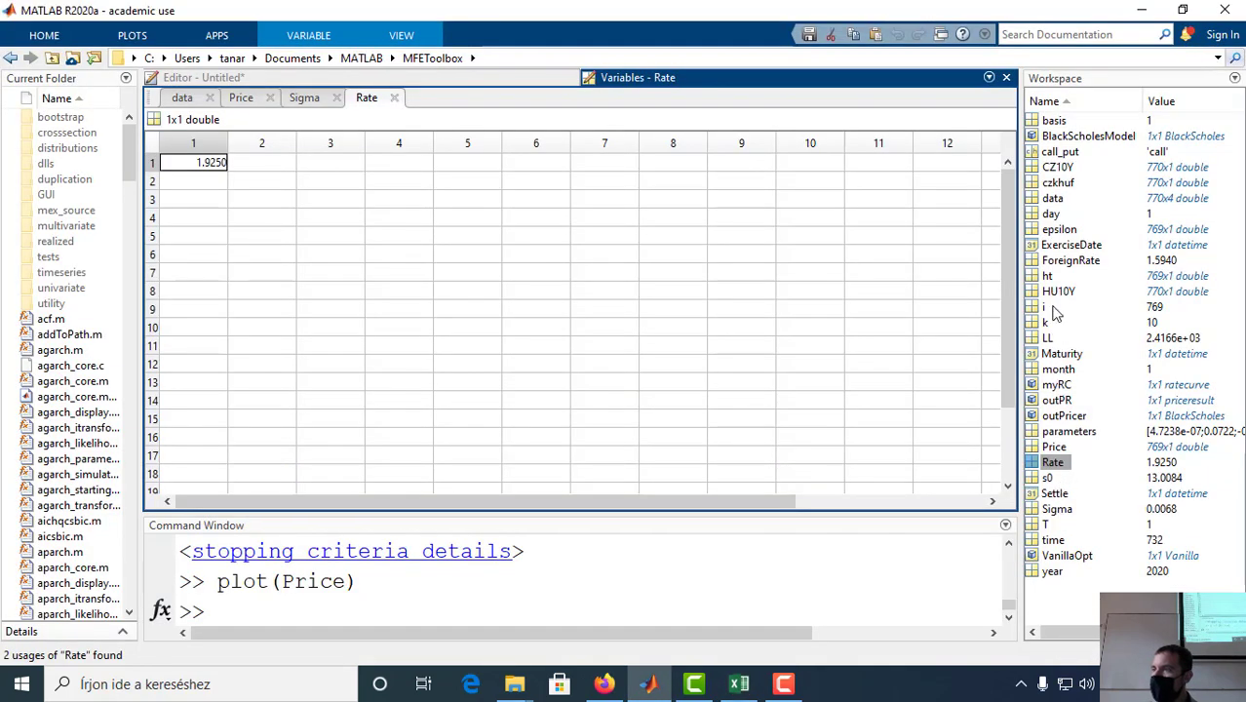
double_click(1063, 260)
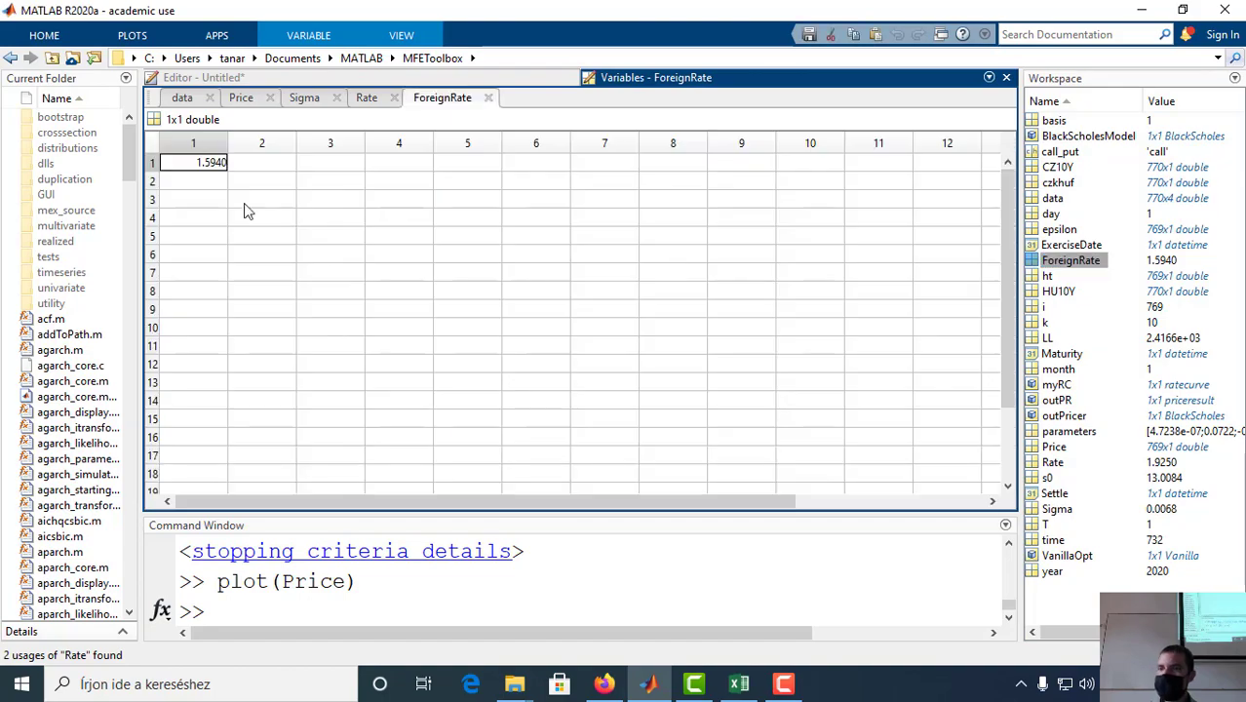
key(ctrl+c)
key(alt+Tab)
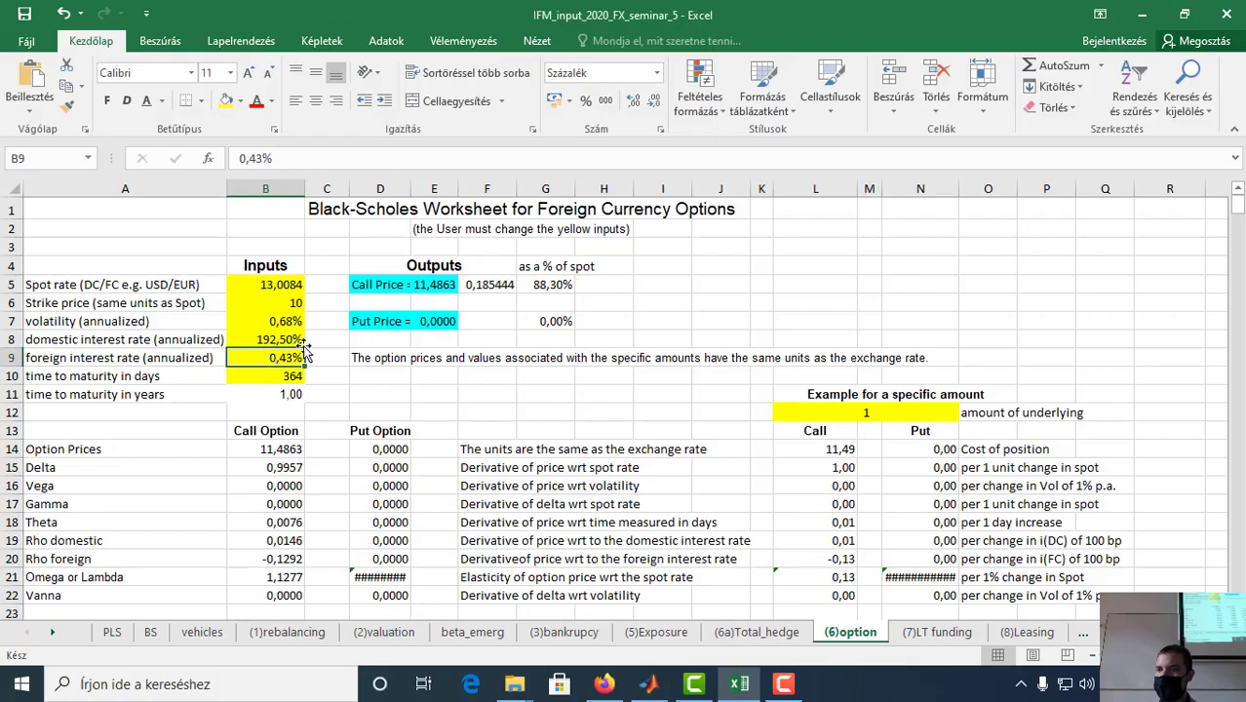
key(ctrl+v)
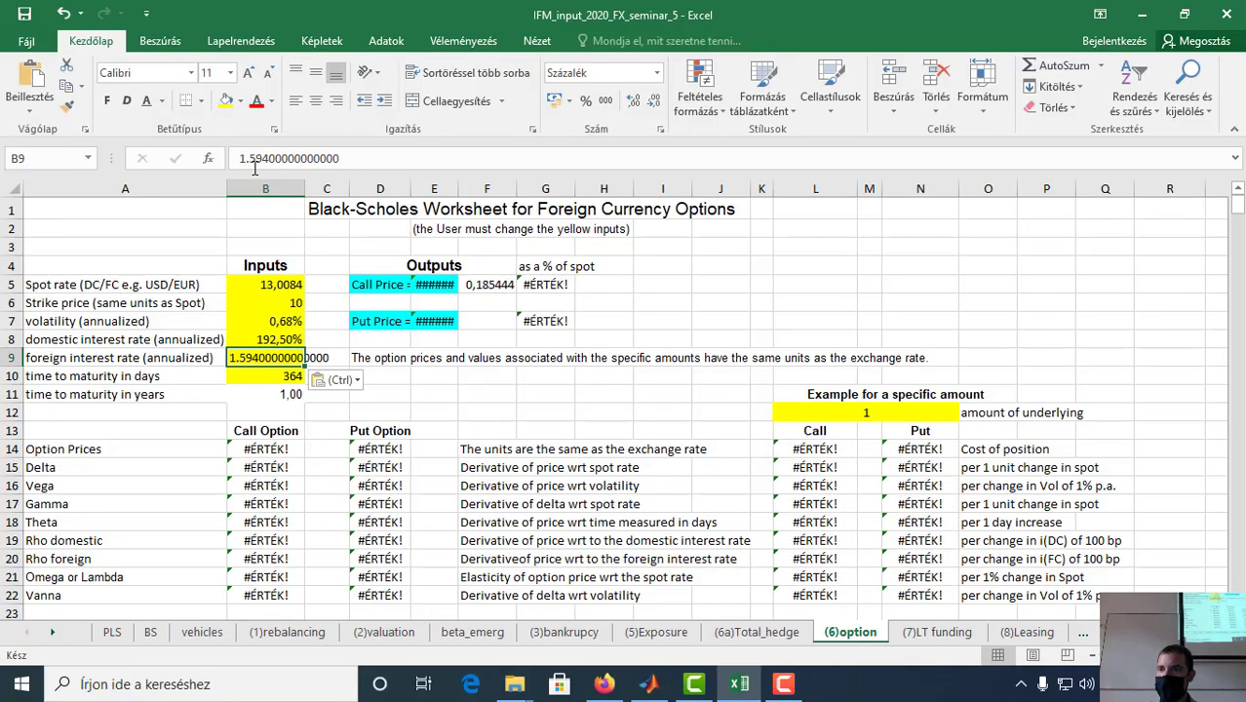
click(248, 159)
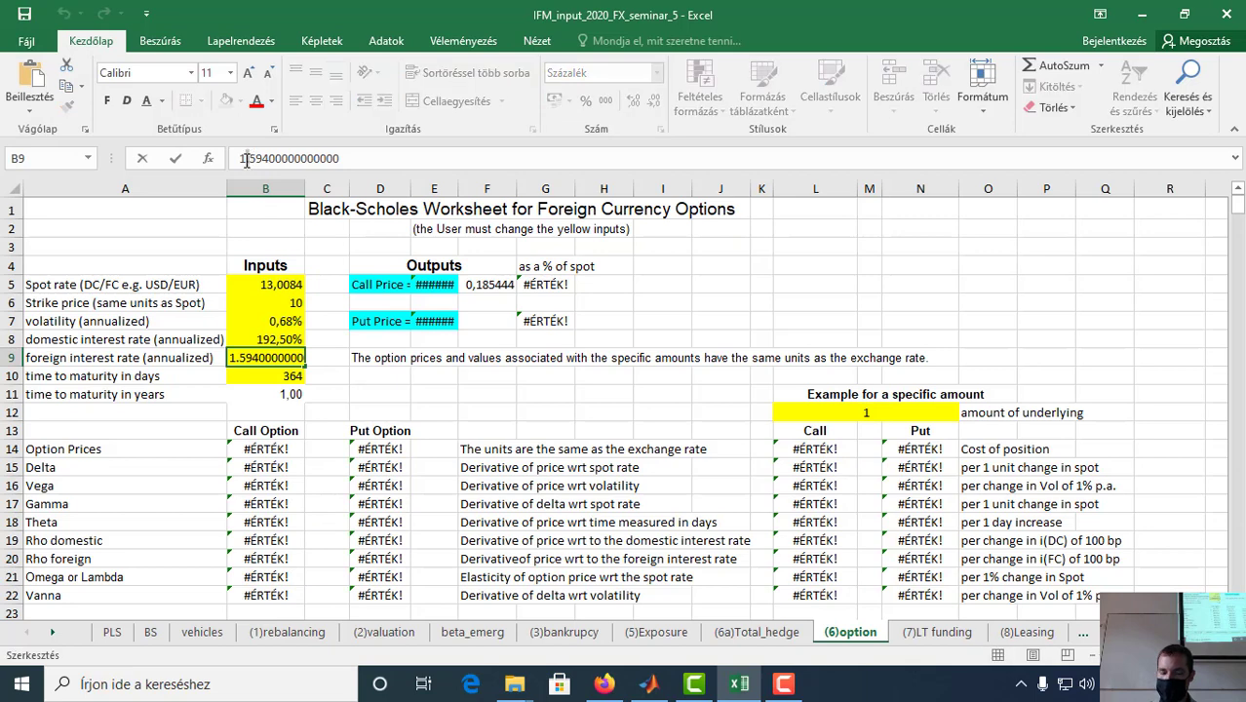
key(Delete)
text(,)
key(Return)
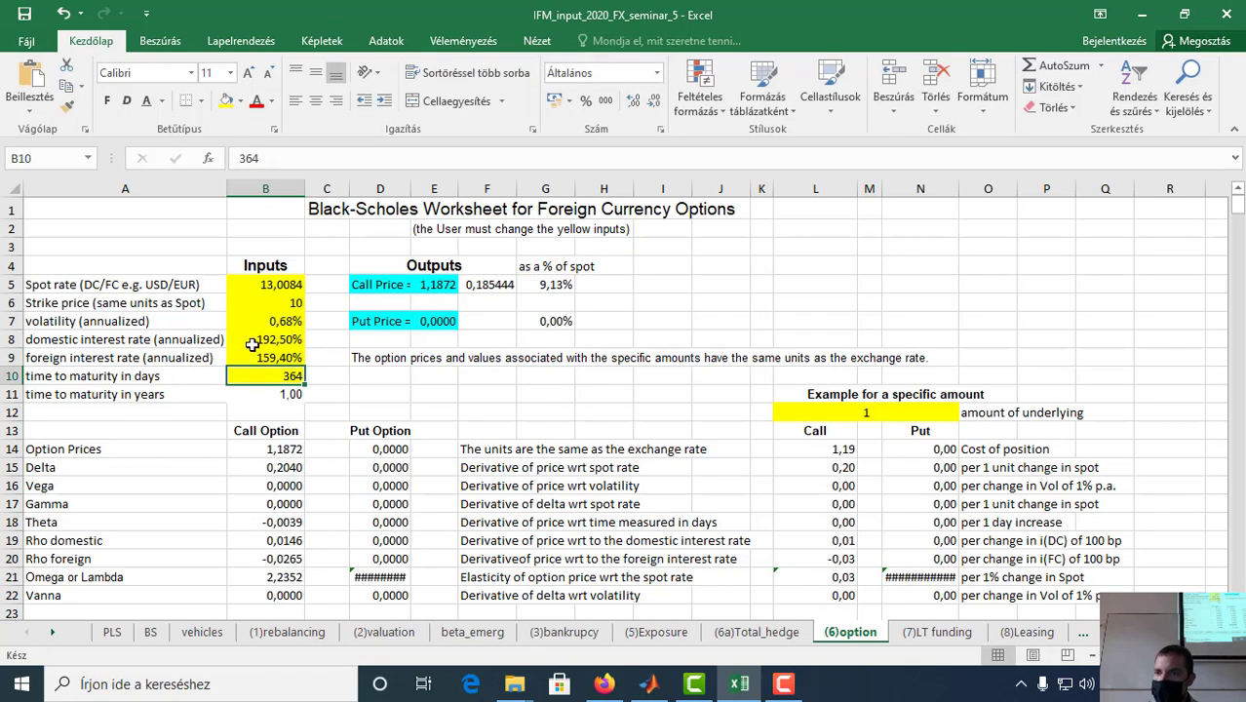
Step: Rewrite the domestic interest rate in B8 as the formula =192,5/100%
click(251, 344)
click(269, 158)
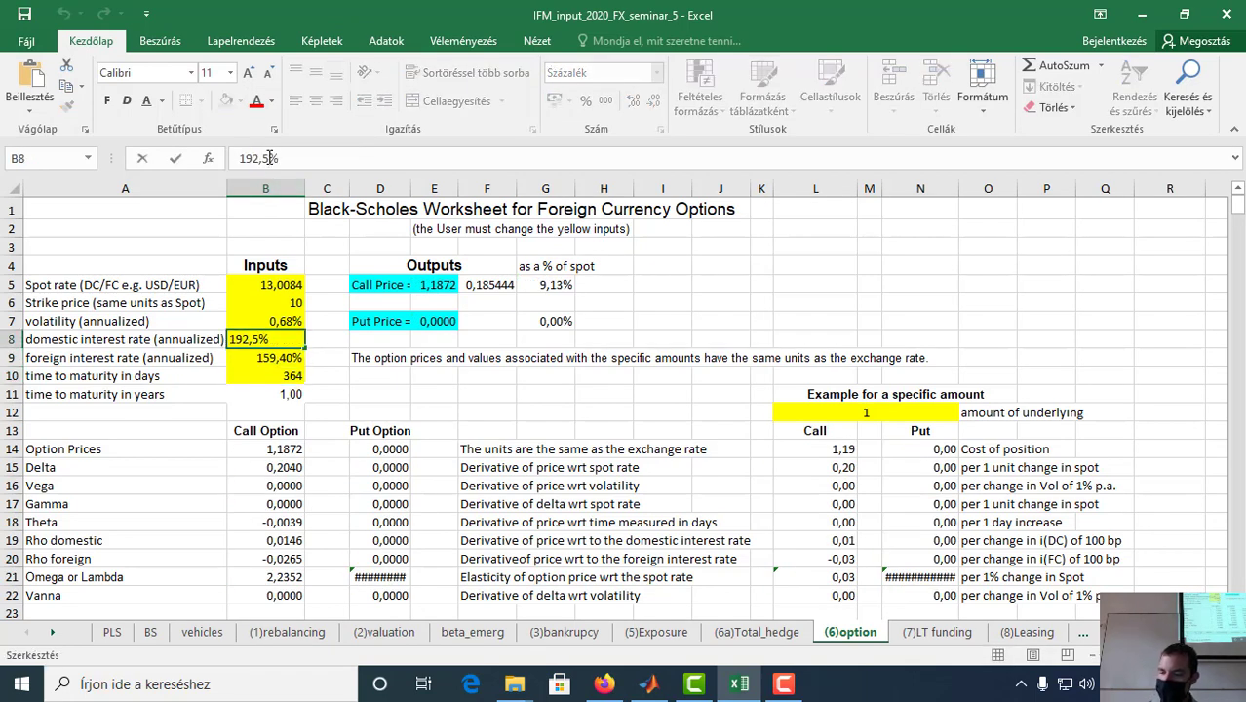
text(/1000)
key(ctrl+Return)
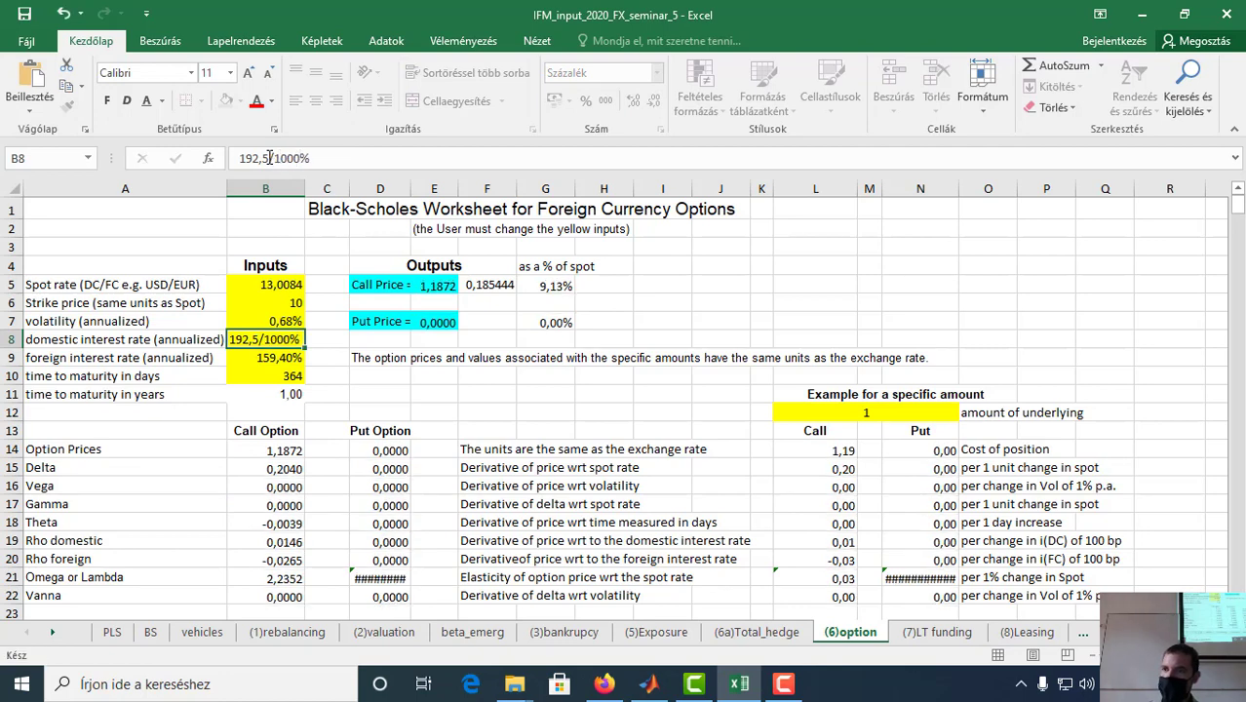
click(265, 339)
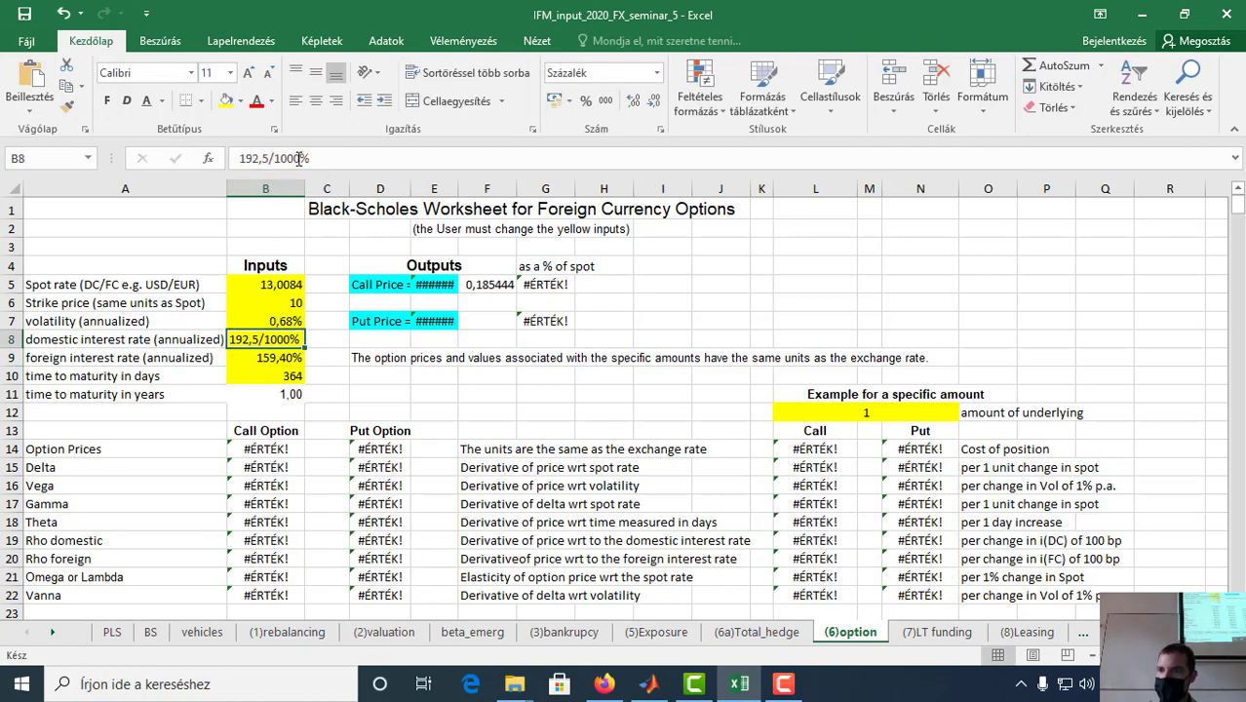
click(300, 158)
key(BackSpace)
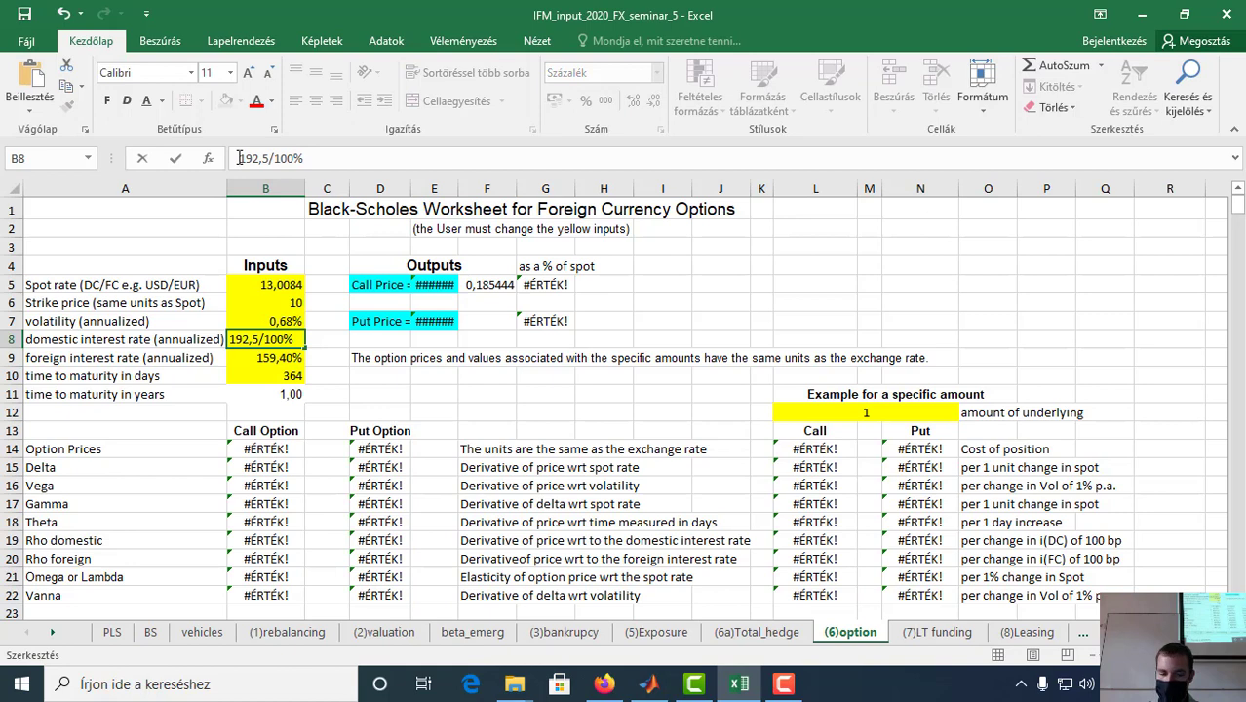
click(239, 157)
text(=)
key(Return)
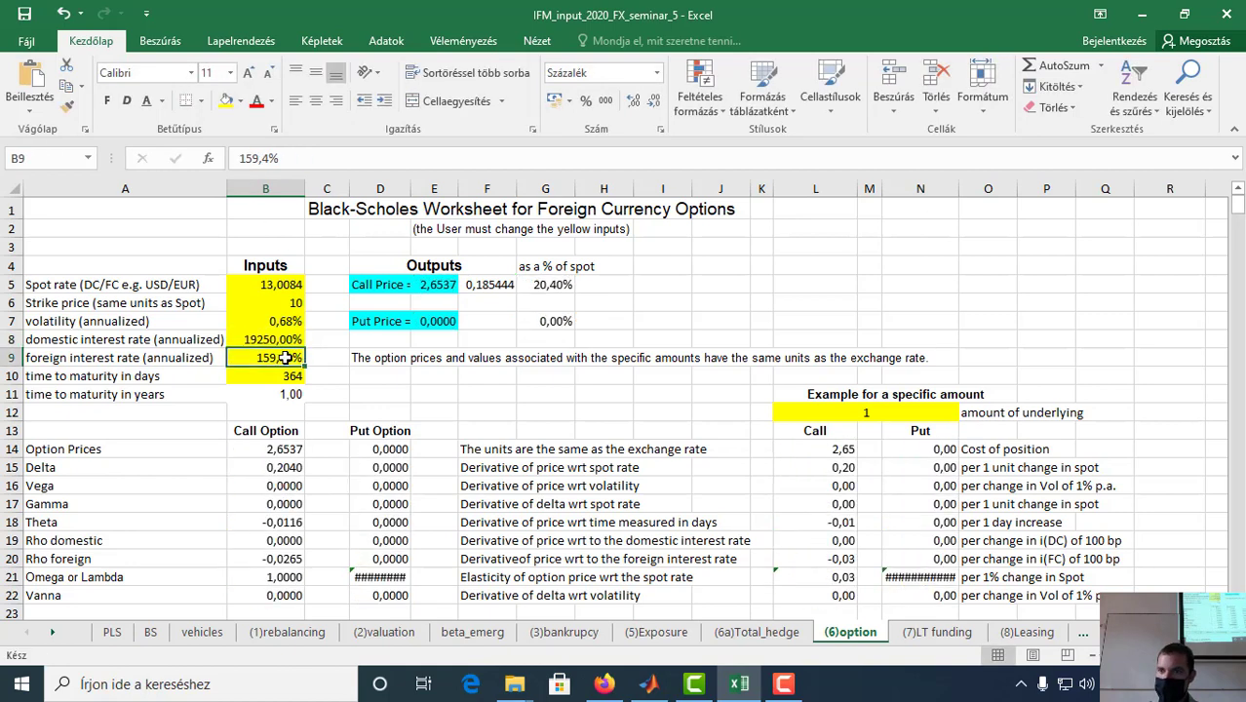
Step: Enclose the division in B8 in parentheses so the domestic rate formula reads =(192,5/100)%
click(278, 341)
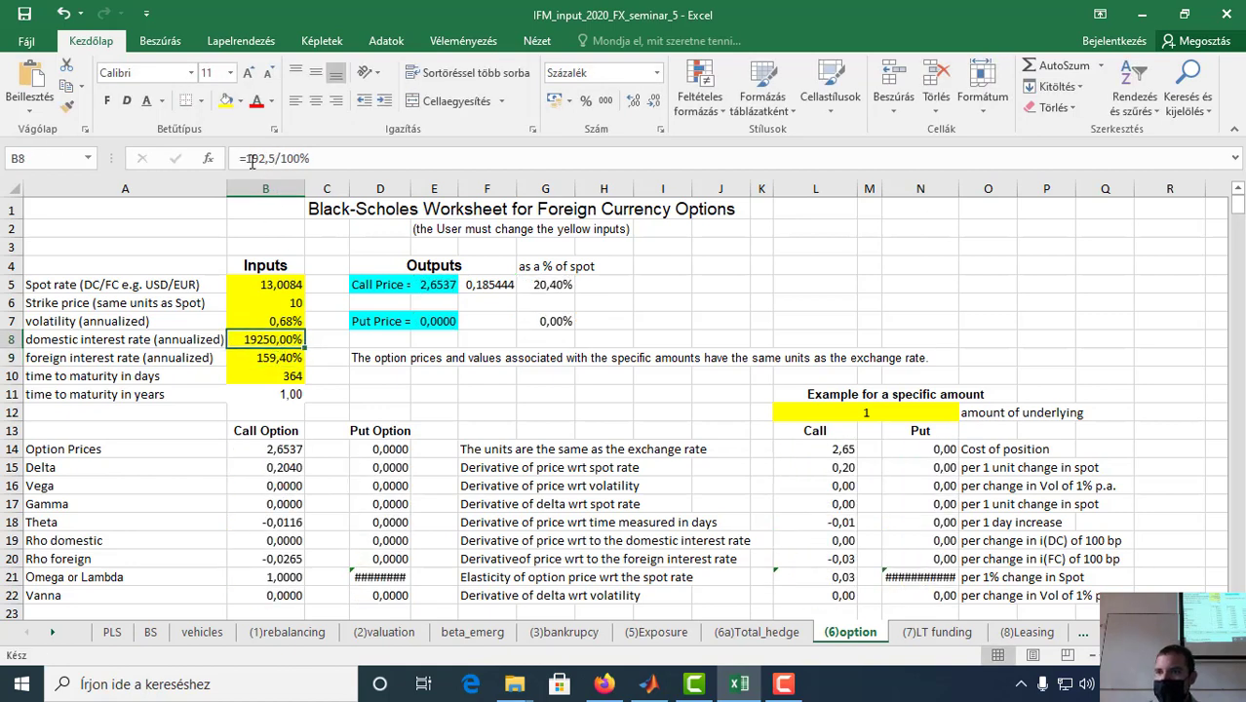
click(249, 158)
click(247, 159)
text(()
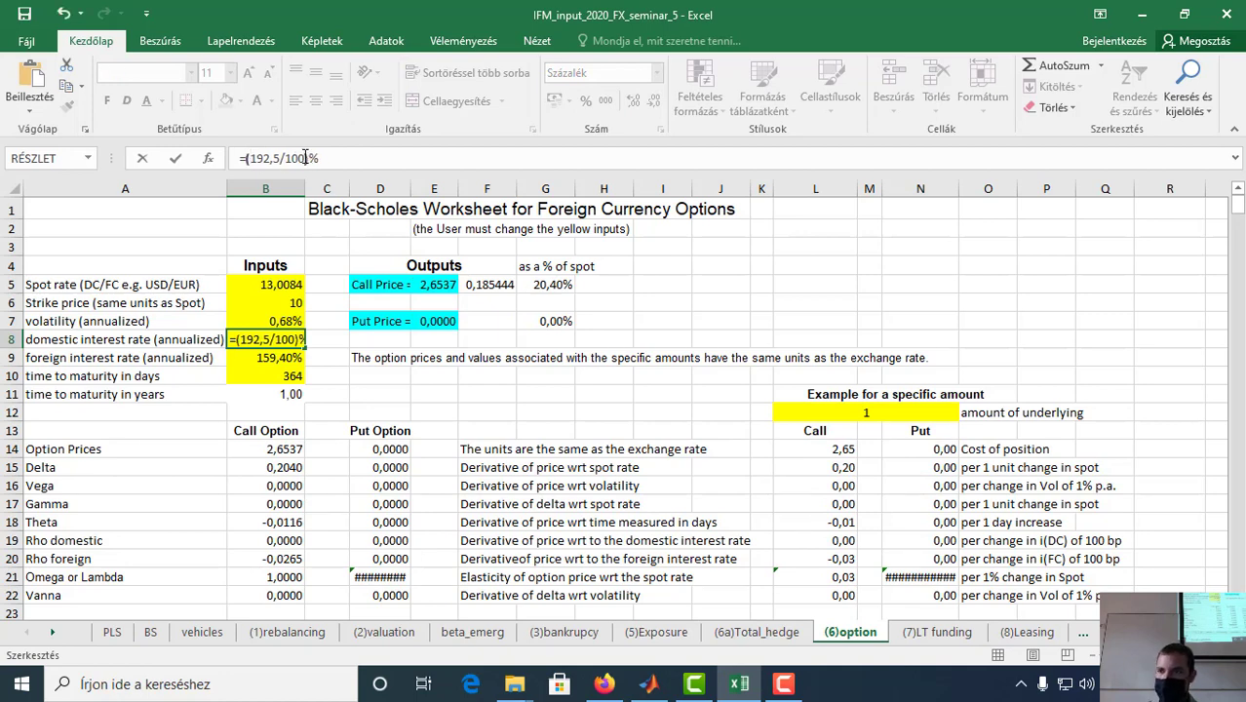
key(Return)
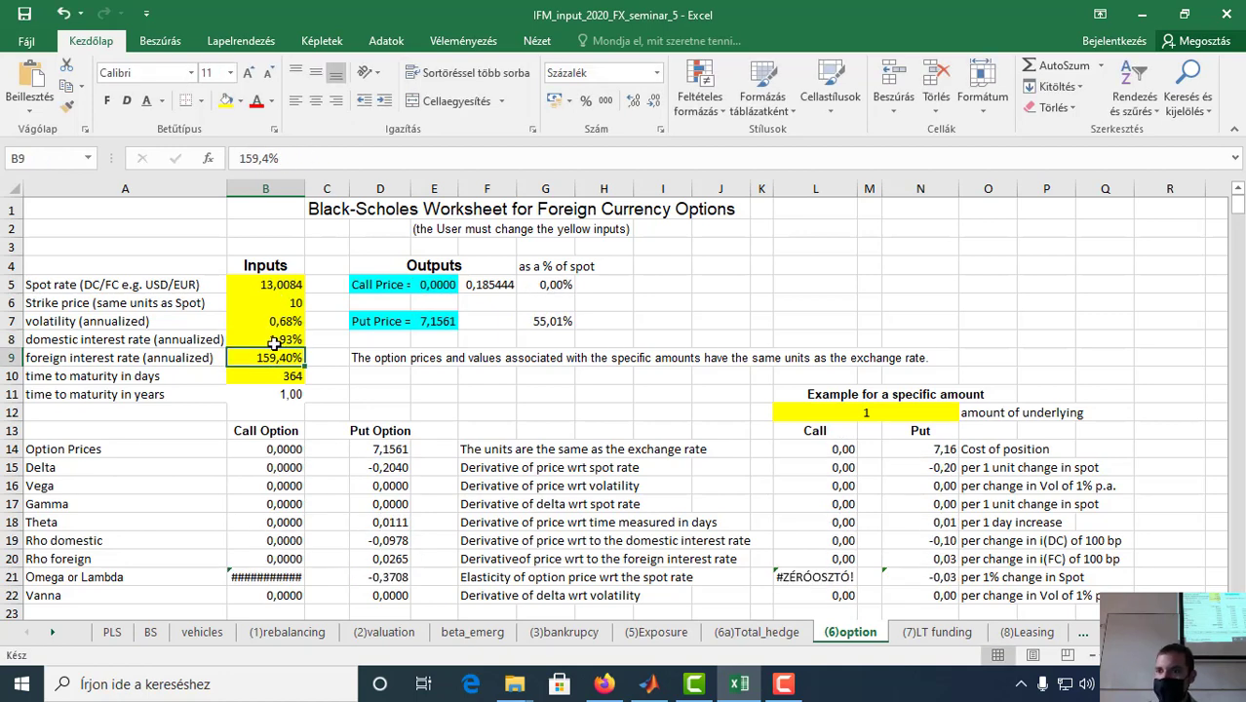
Step: Rewrite the foreign interest rate in B9 as the formula =(159,4/100)%
click(240, 159)
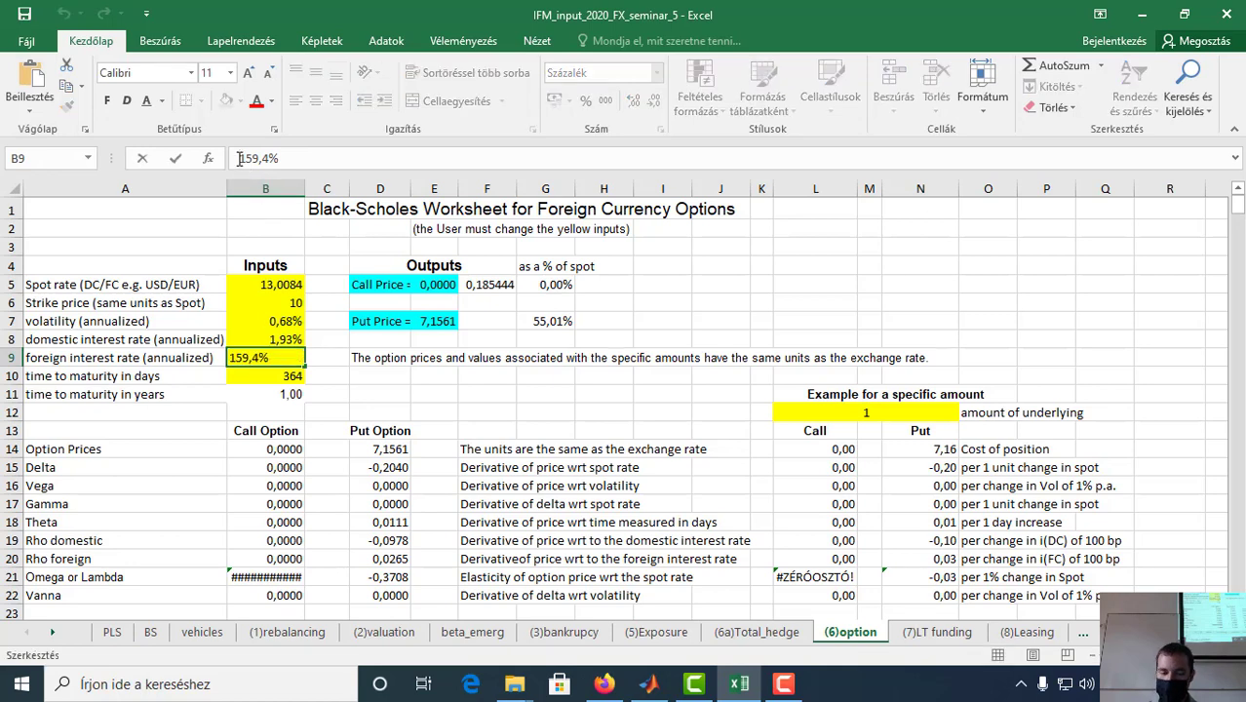
text(()
key(BackSpace)
text(=()
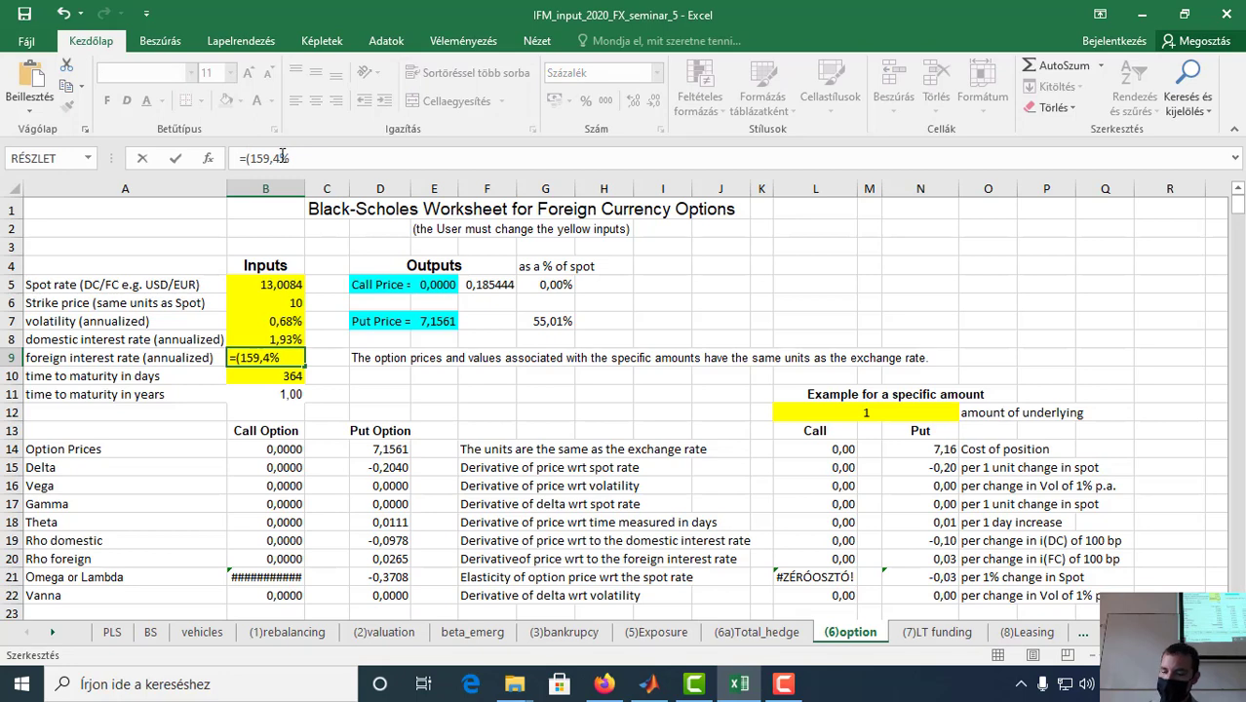
click(282, 157)
text(/100)
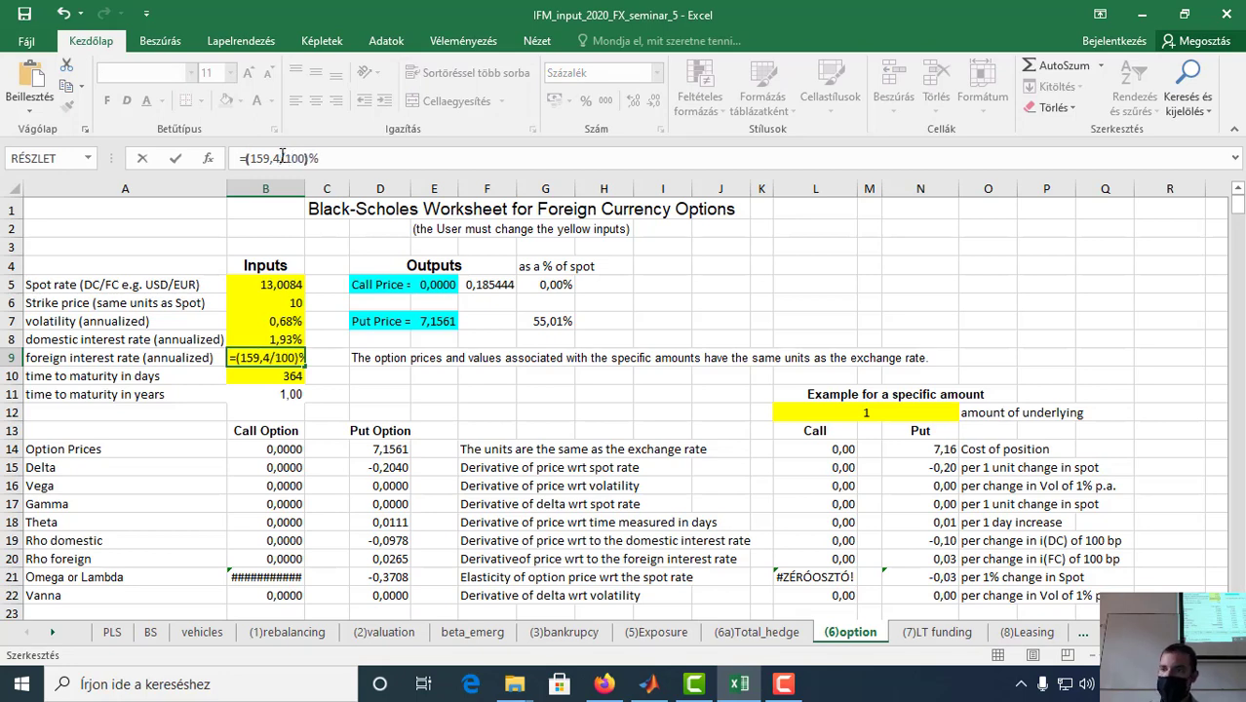
key(Return)
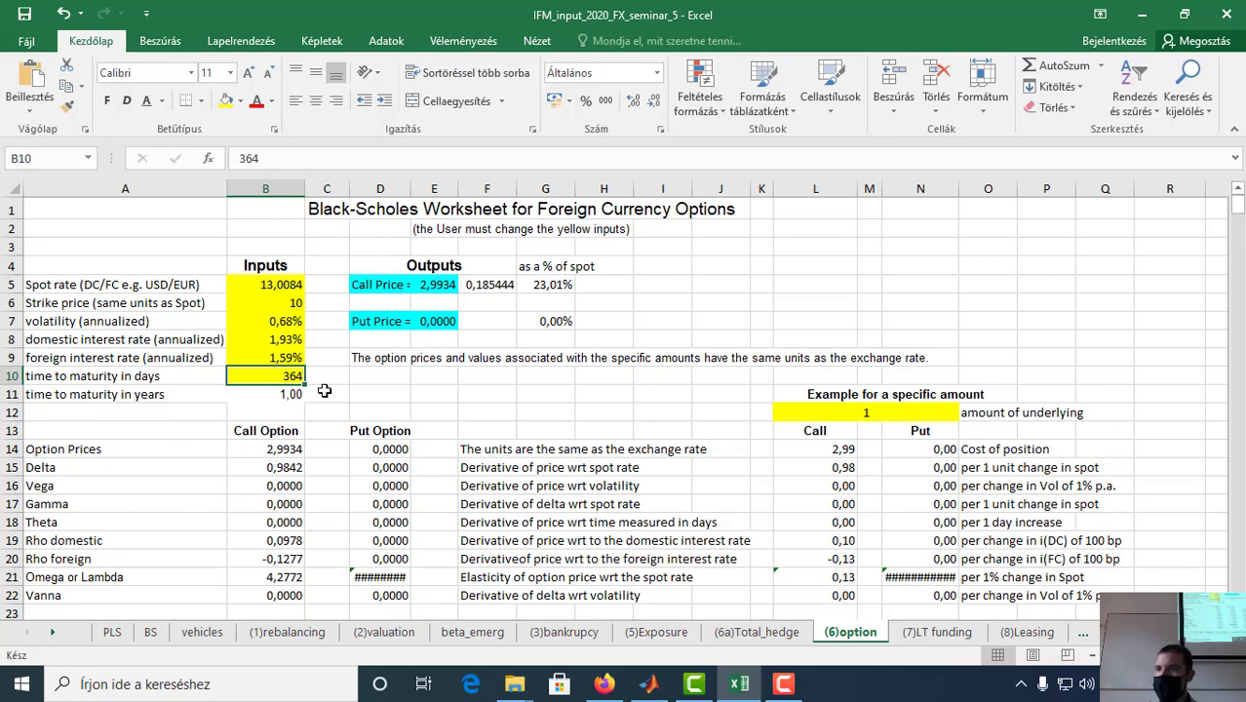
Step: Compare the worksheet's call price in E5 with the values of the Price variable in MATLAB
click(424, 285)
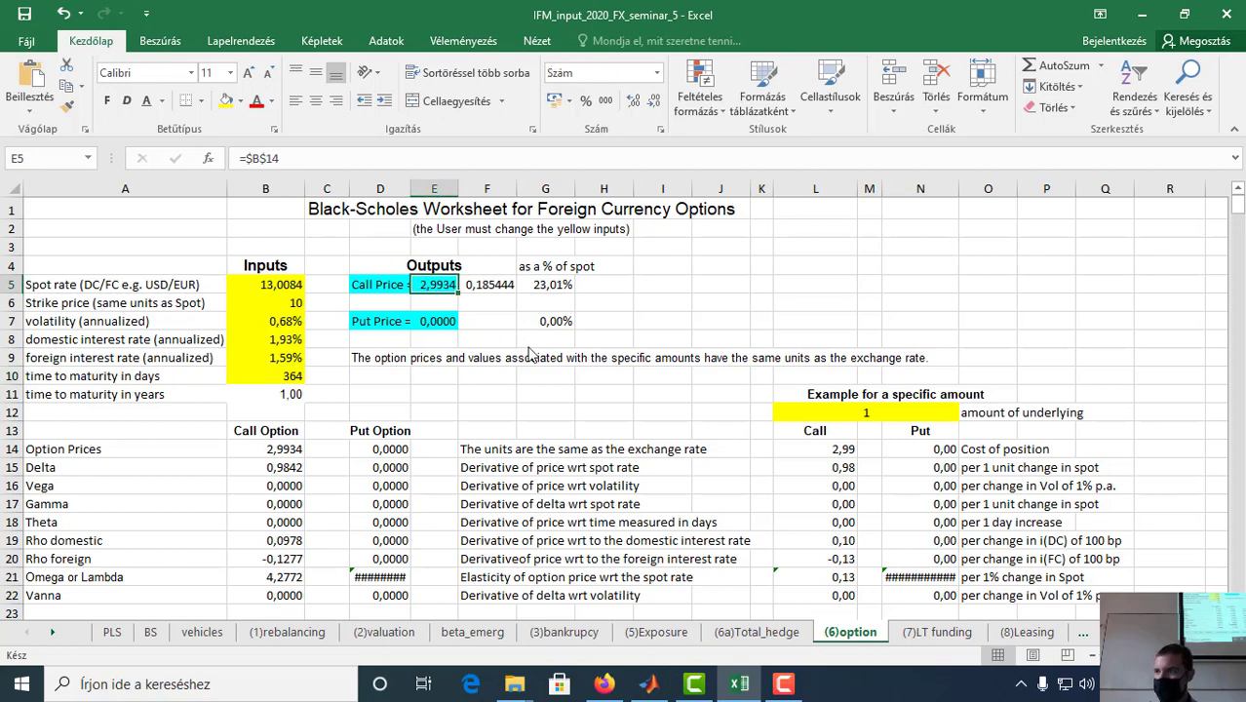
key(alt+Tab)
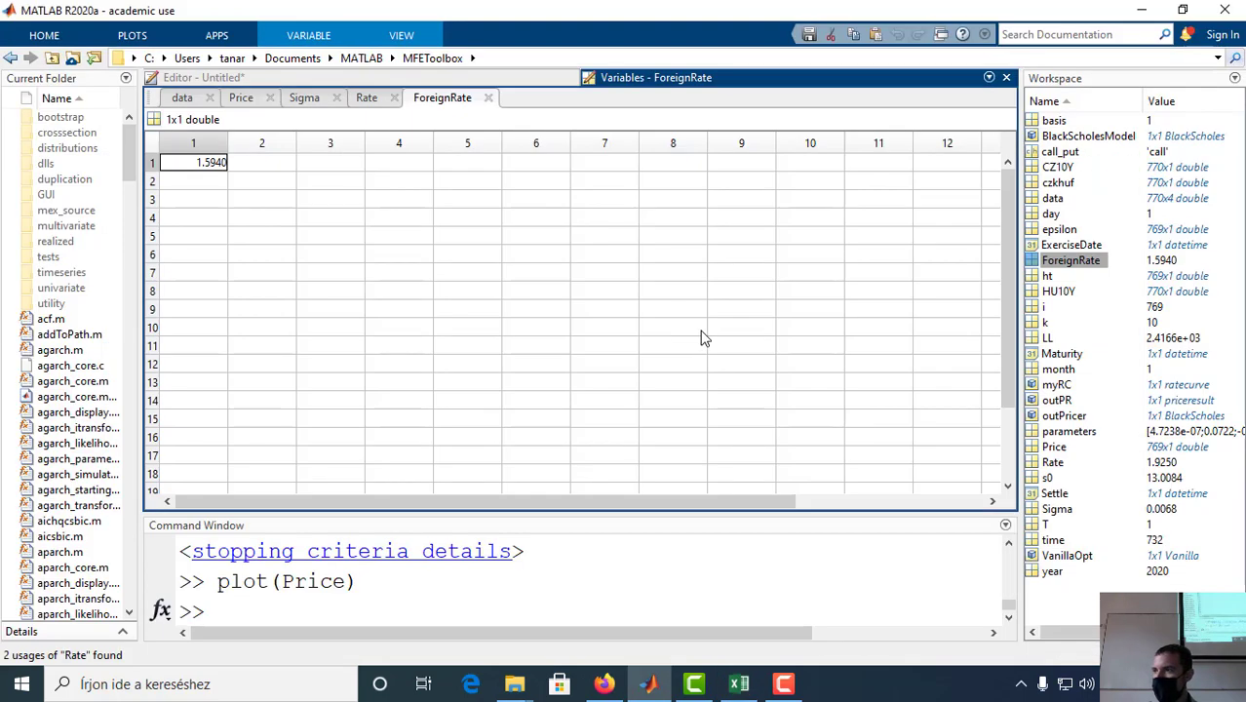
double_click(1057, 449)
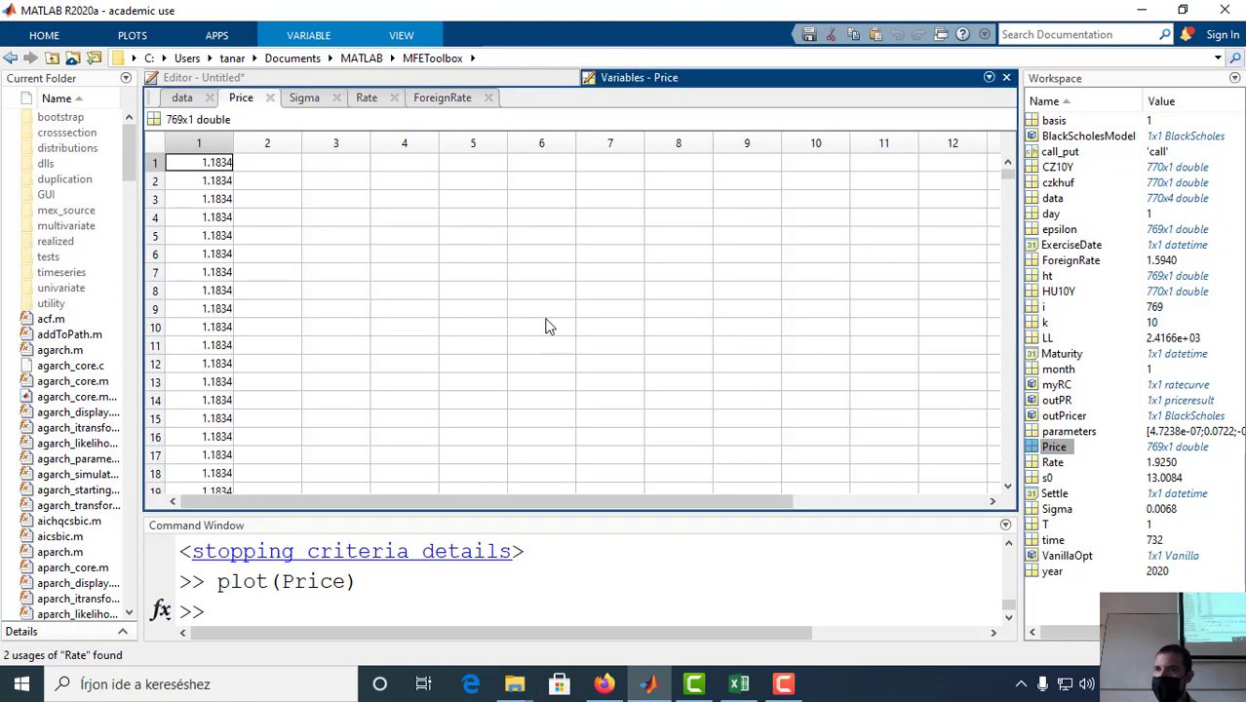
key(alt+Tab)
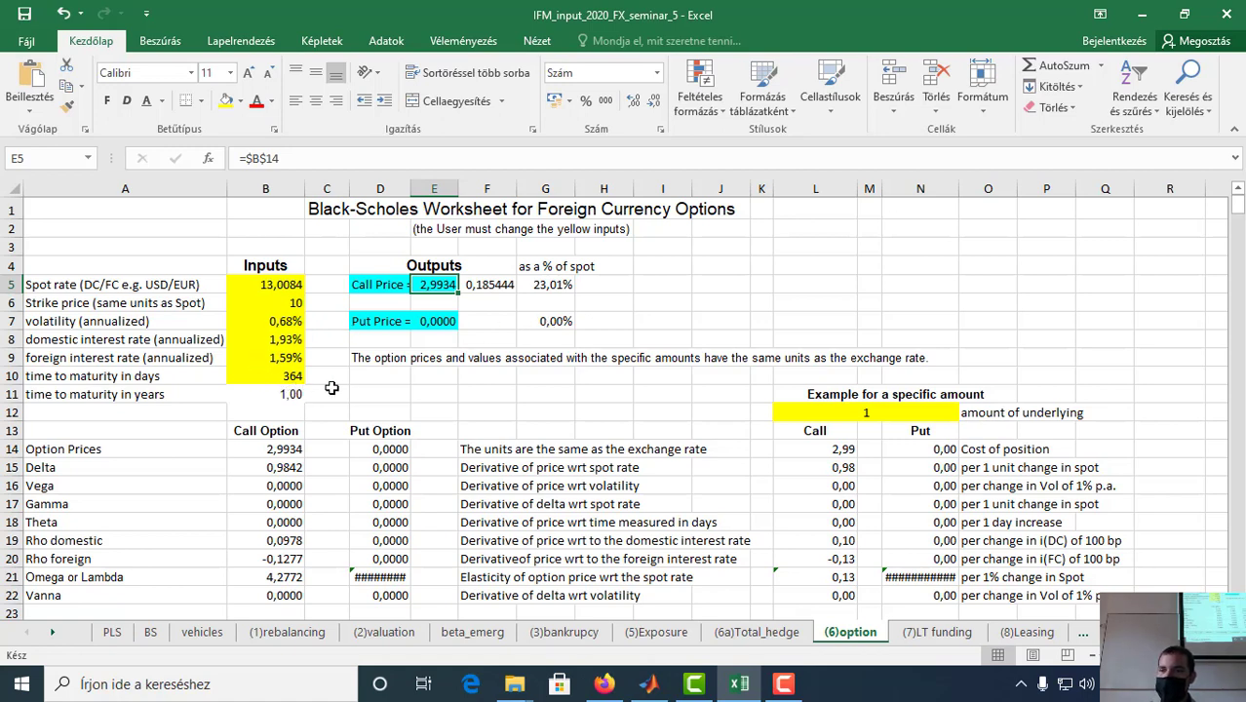
Step: Switch to MATLAB and copy the Garman-Kolhagen code, from clear to plot(European_call), out of IFM_currency_option_Fin_Inst_Toolbox.m
key(alt+Tab)
click(394, 82)
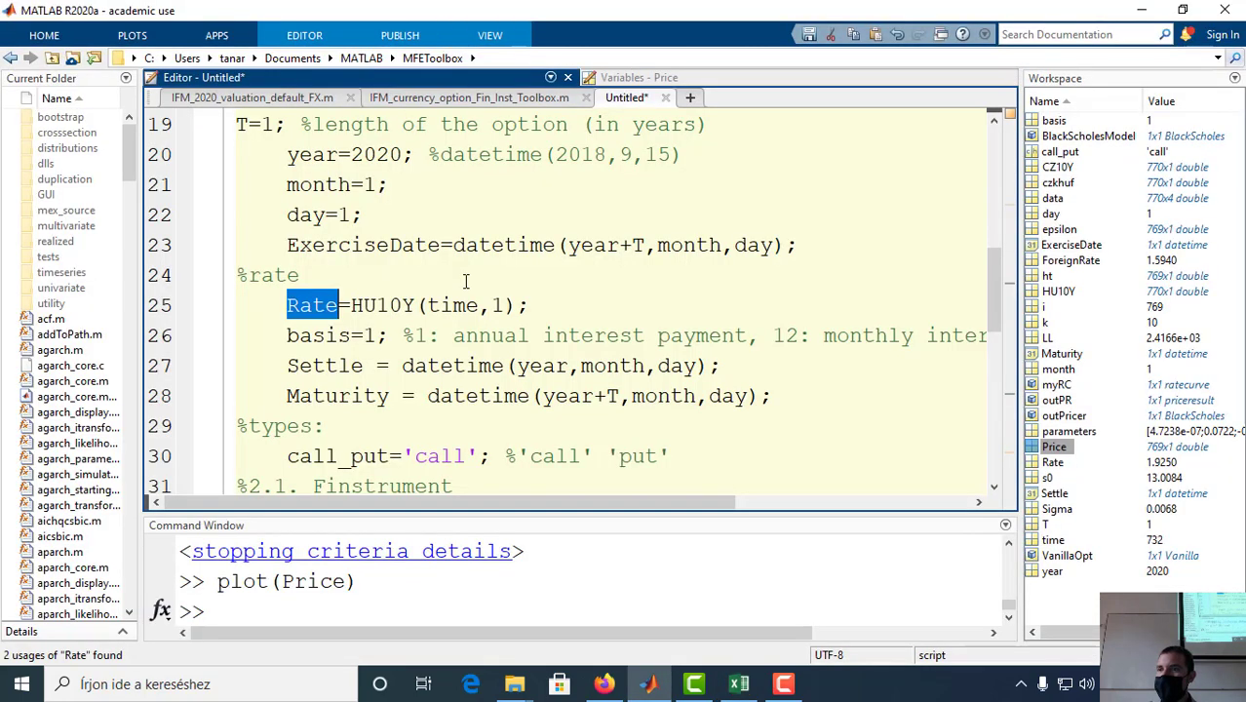
scroll(465, 281, up, 6)
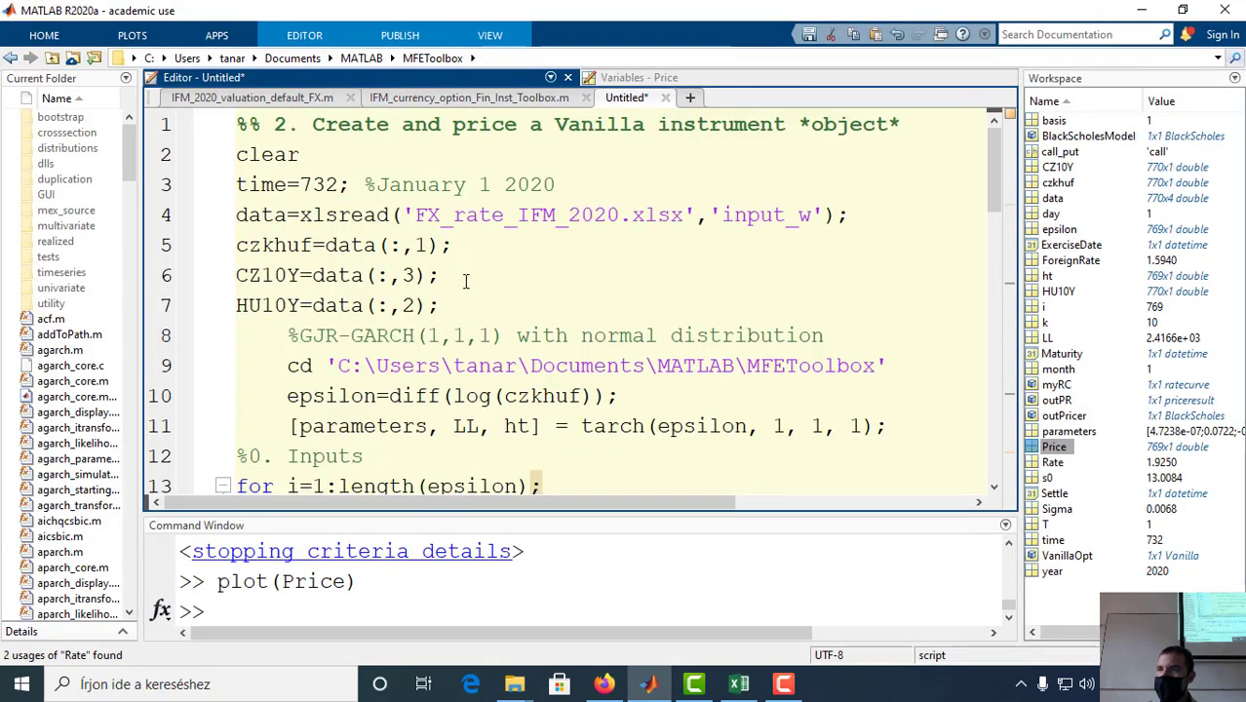
click(469, 97)
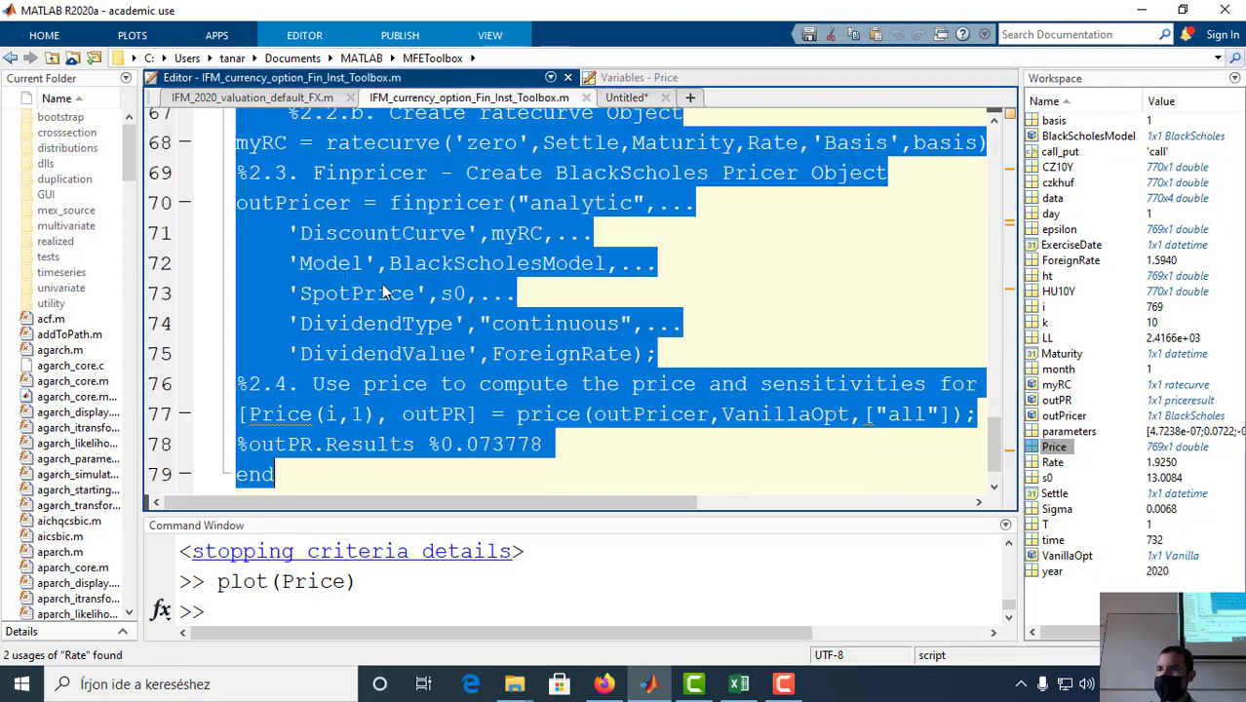
scroll(381, 284, up, 16)
scroll(338, 341, up, 7)
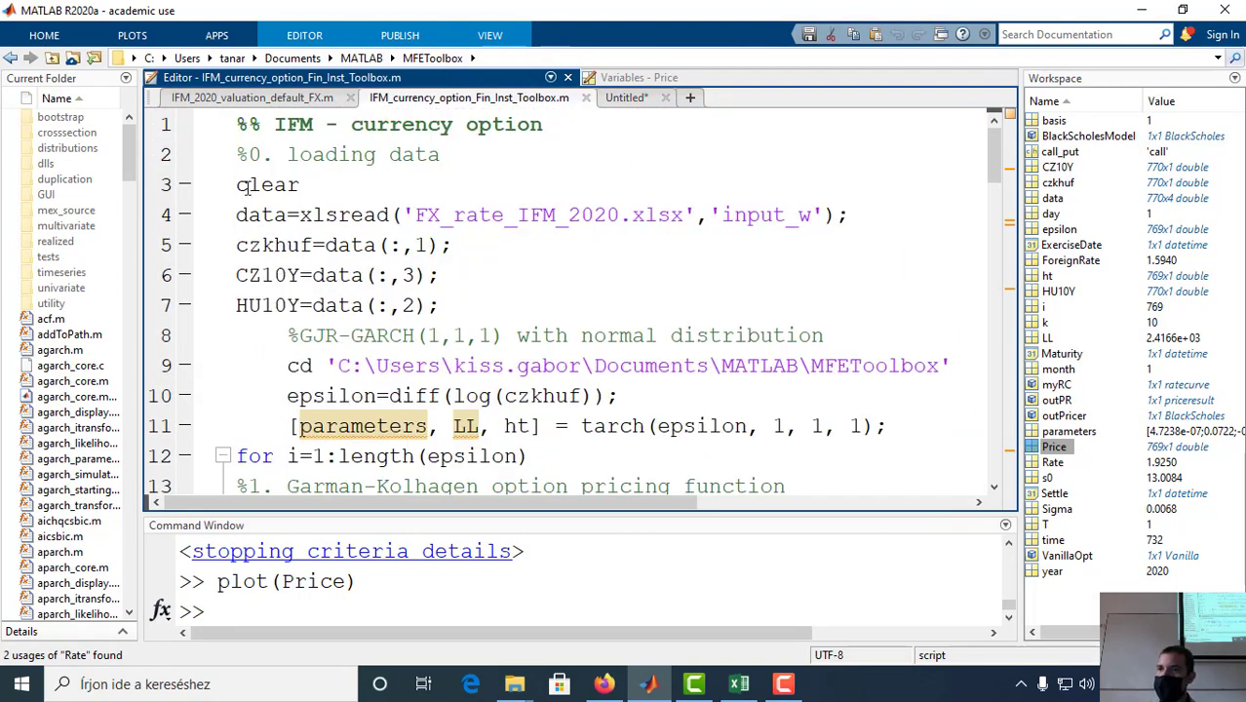
drag(237, 185, 495, 332)
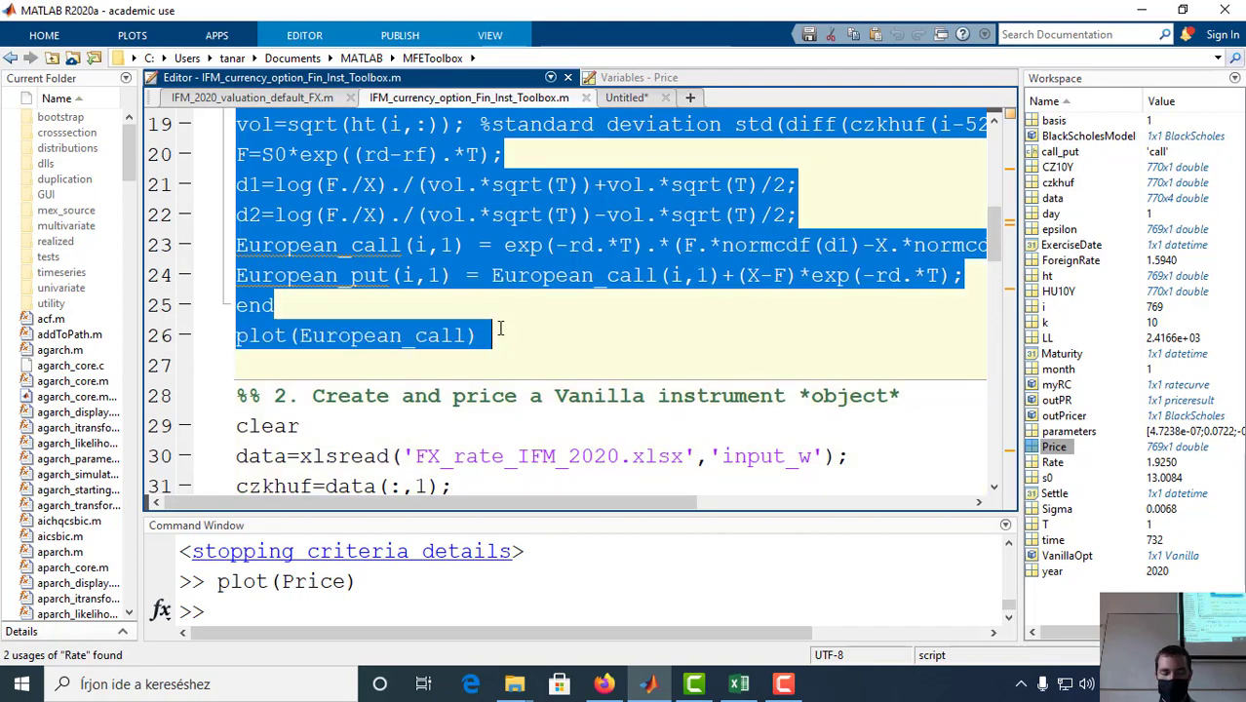
Step: Replace the entire contents of the Untitled script with the copied Garman-Kolhagen code
click(624, 99)
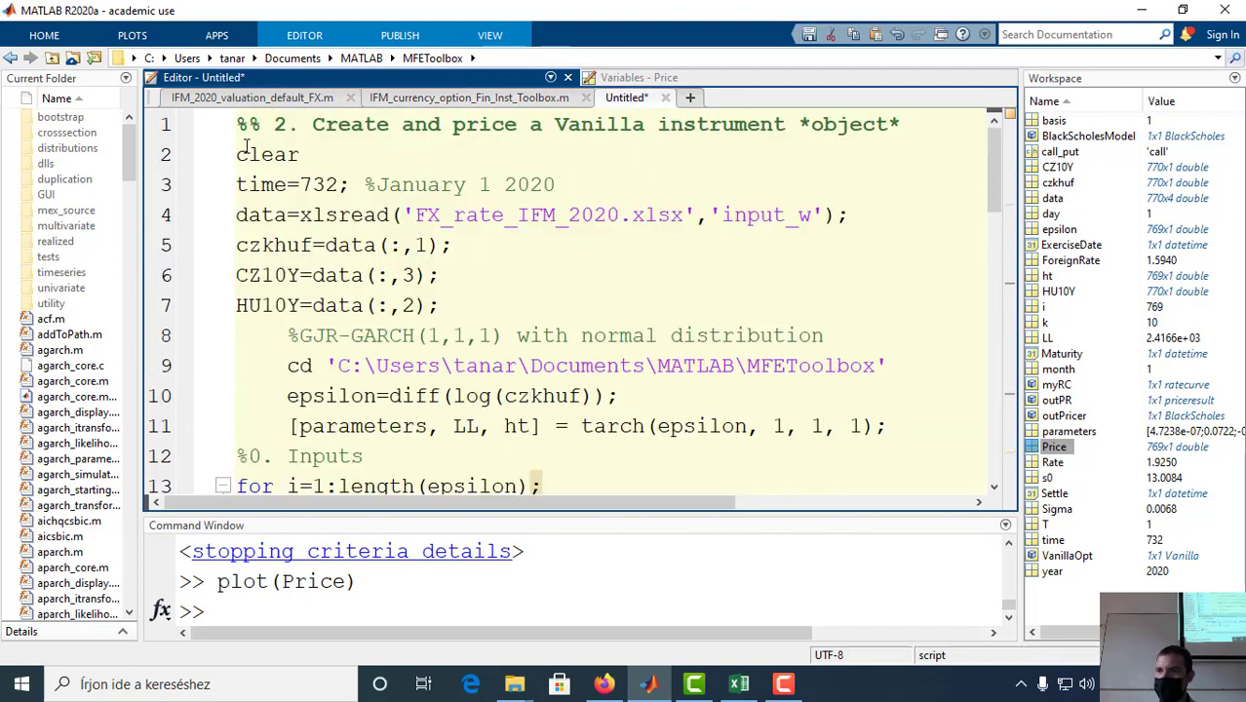
drag(239, 124, 354, 502)
key(Delete)
key(ctrl+v)
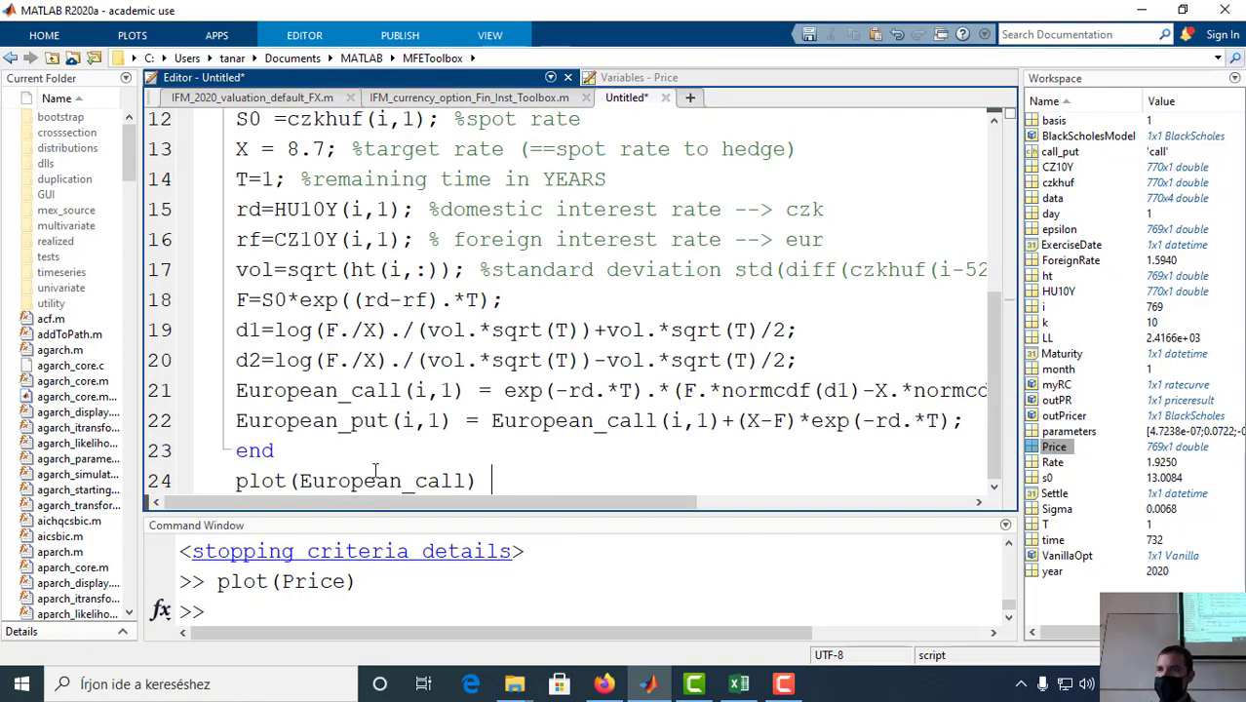
Step: Add the line time=732; with the comment %January 1, 2020 below clear in the Untitled script
scroll(398, 334, up, 4)
click(305, 124)
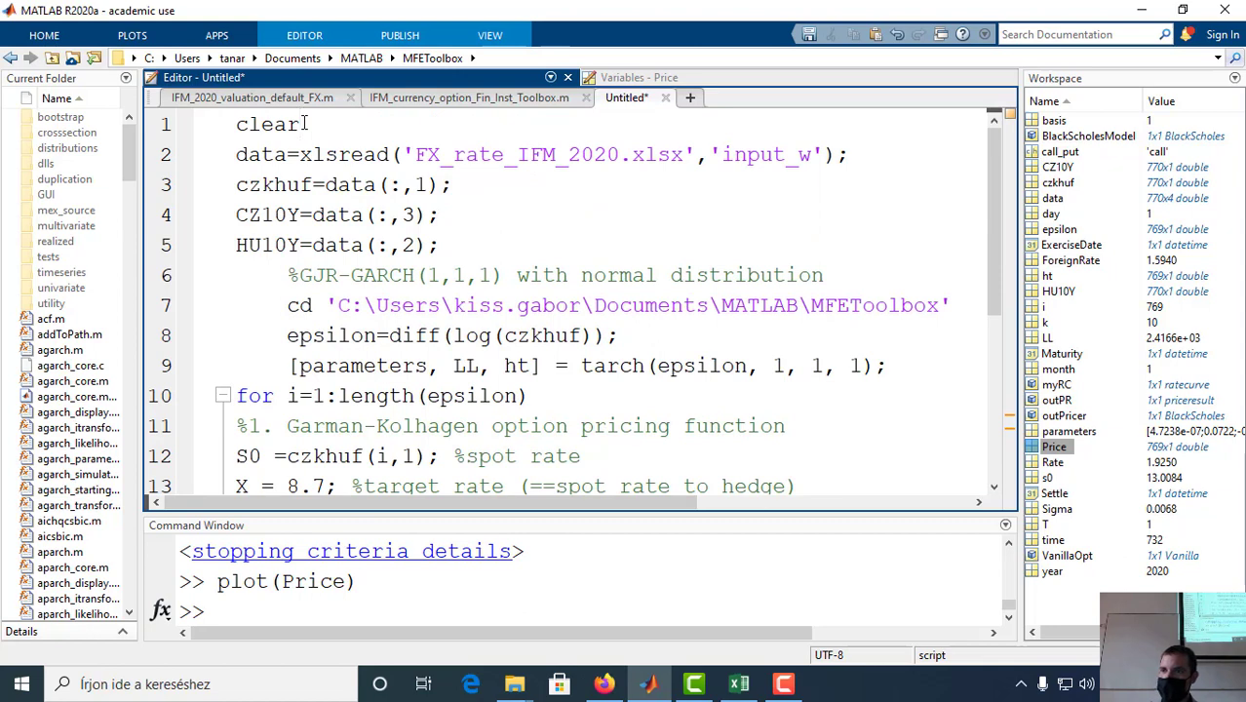
key(Return)
text(time=)
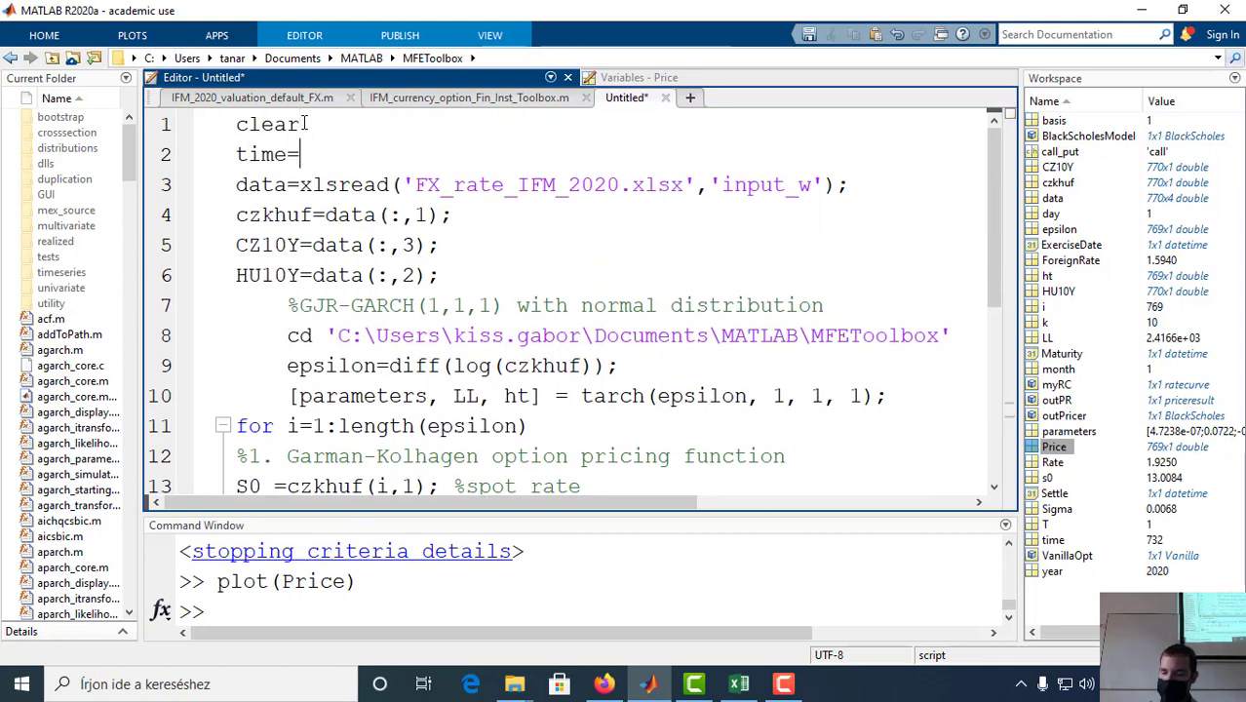
text(73)
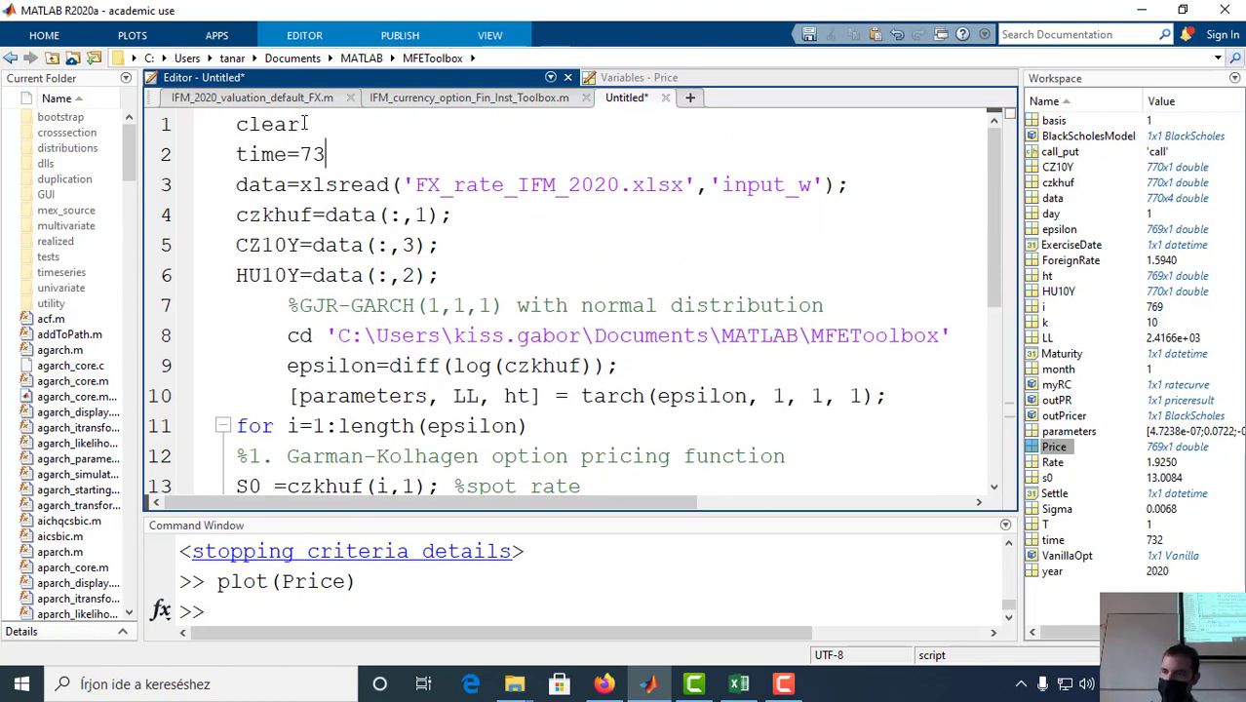
text(732; )
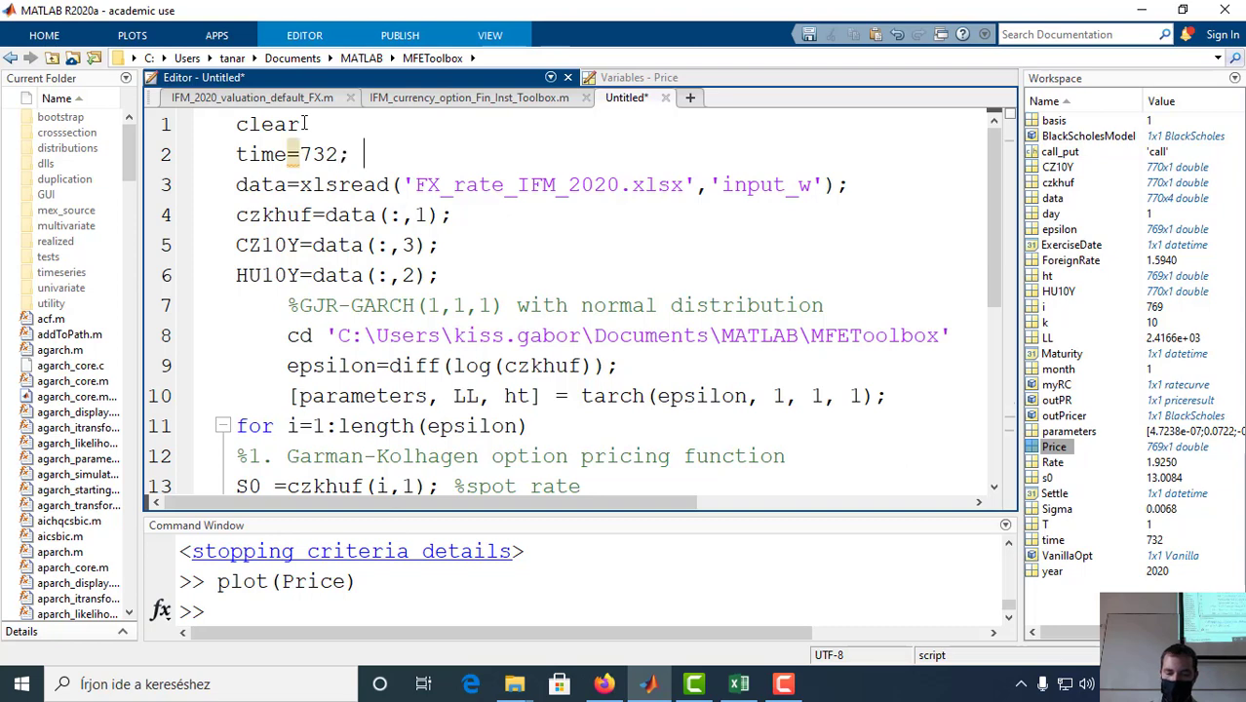
text(%)
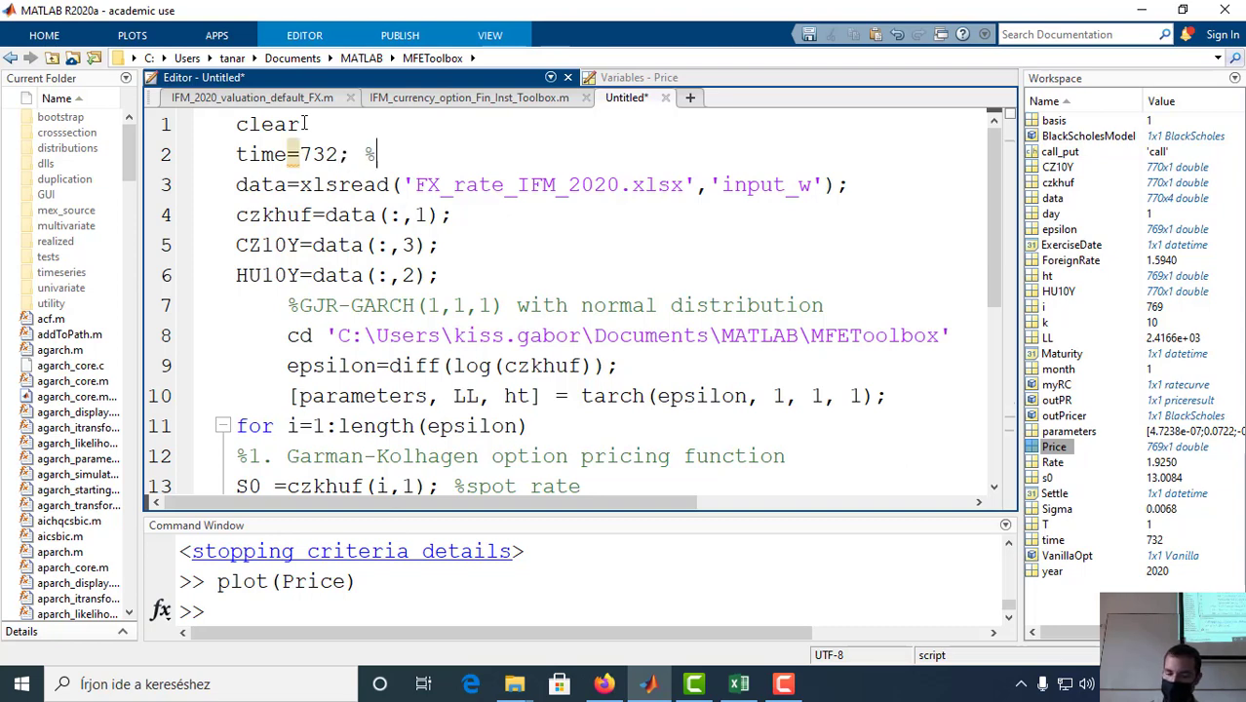
text(January )
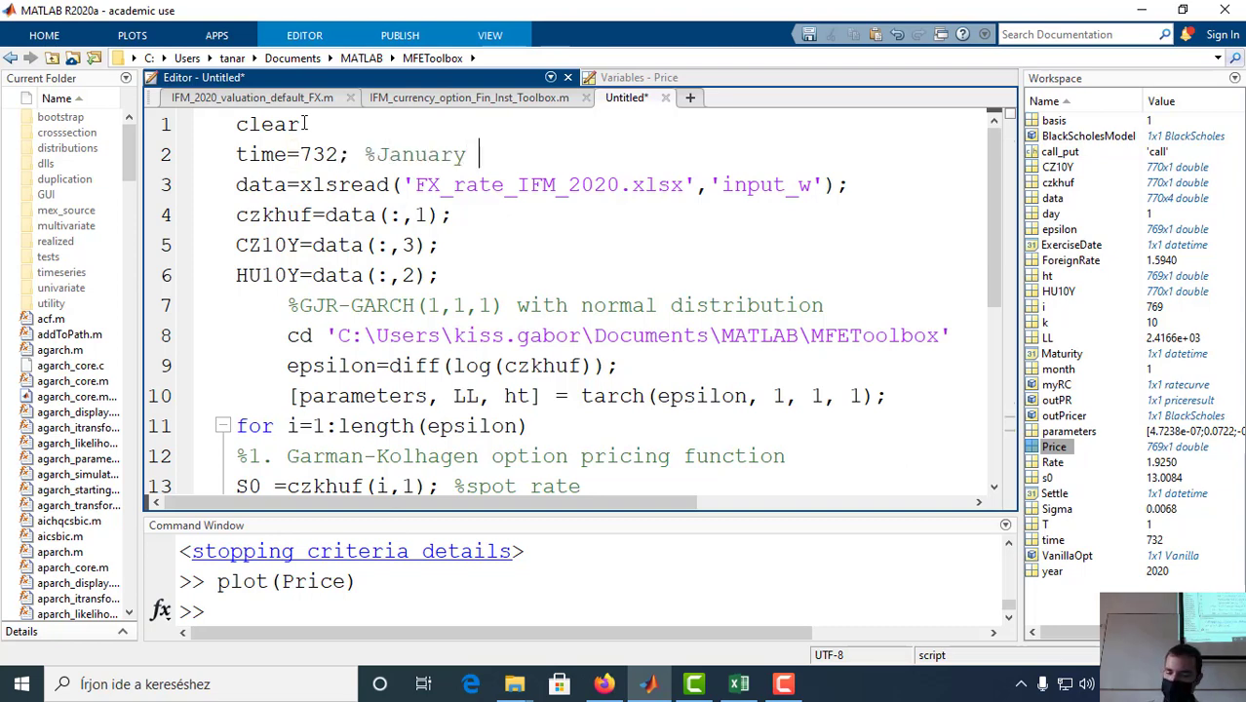
text(1, 2020)
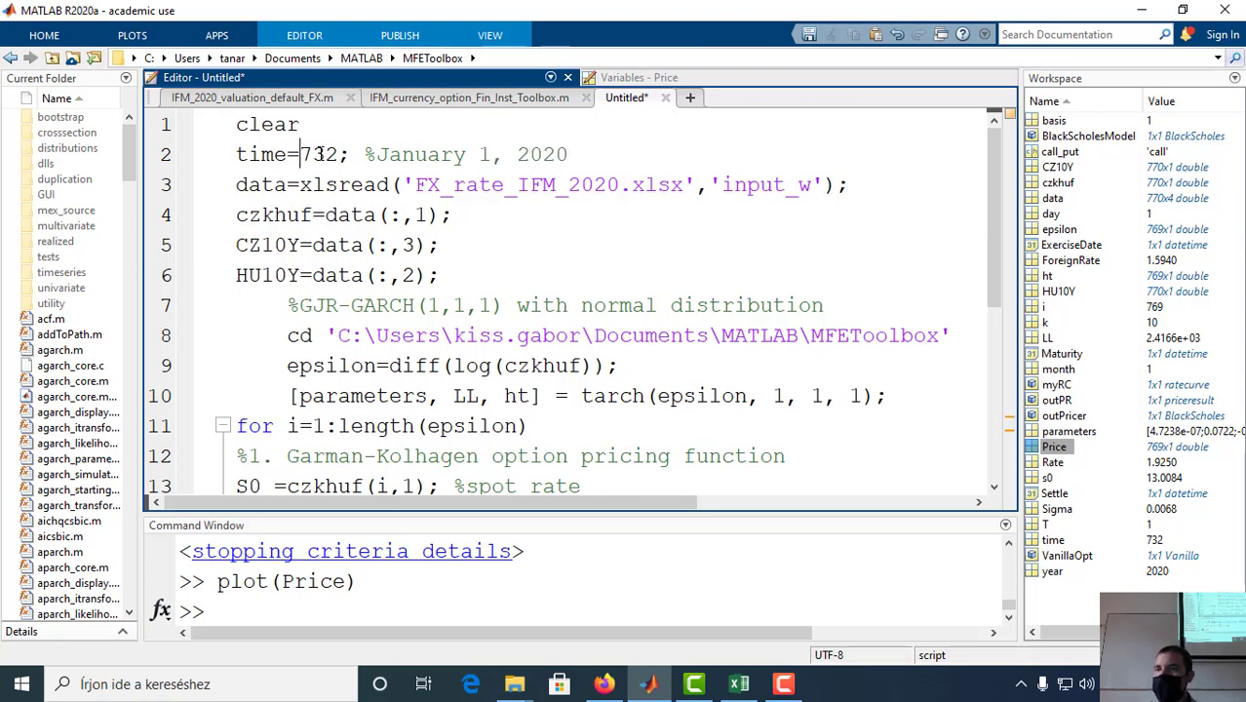
Step: Replace the index i with time in the S0 spot rate line so it reads czkhuf(time,1)
drag(236, 154, 290, 154)
key(ctrl+c)
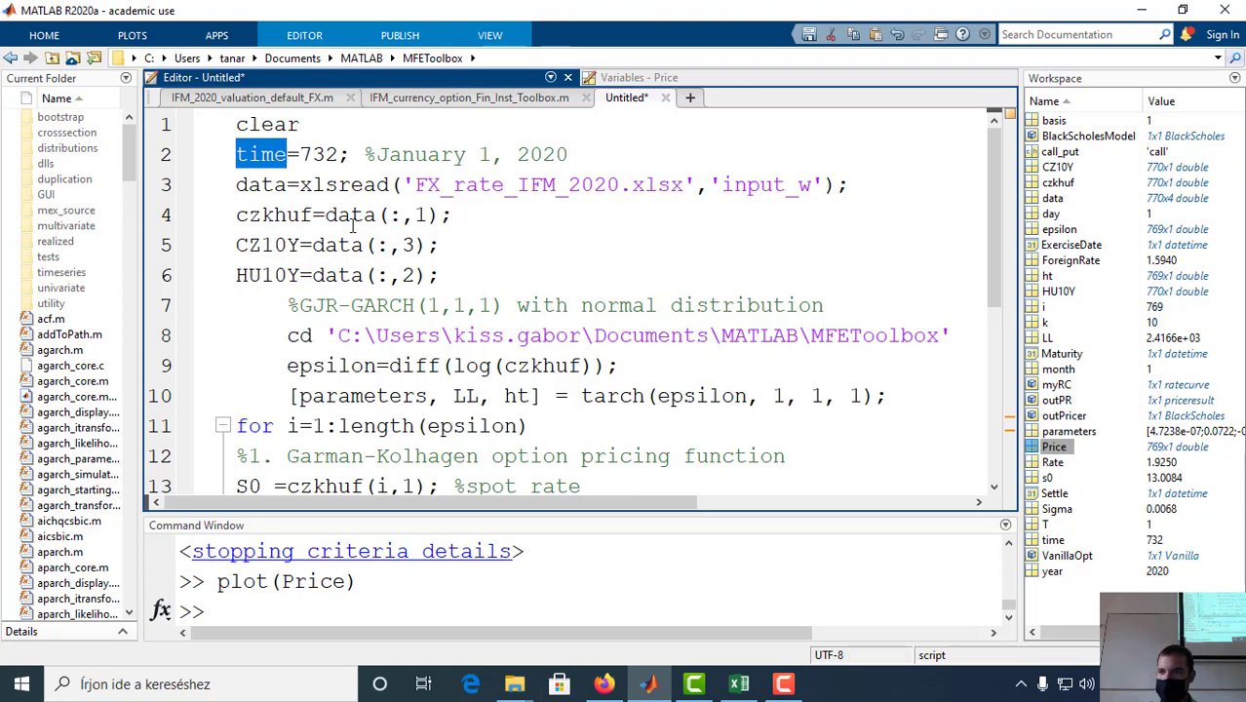
scroll(390, 256, down, 1)
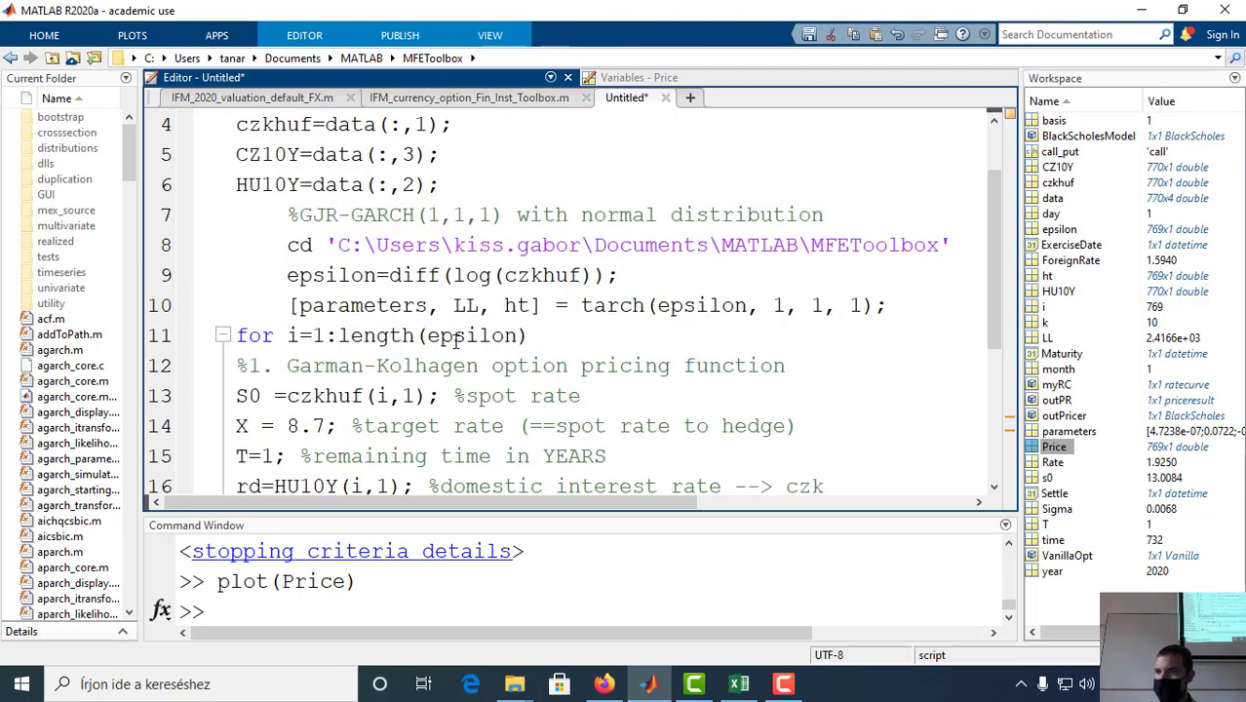
scroll(355, 351, down, 1)
double_click(381, 305)
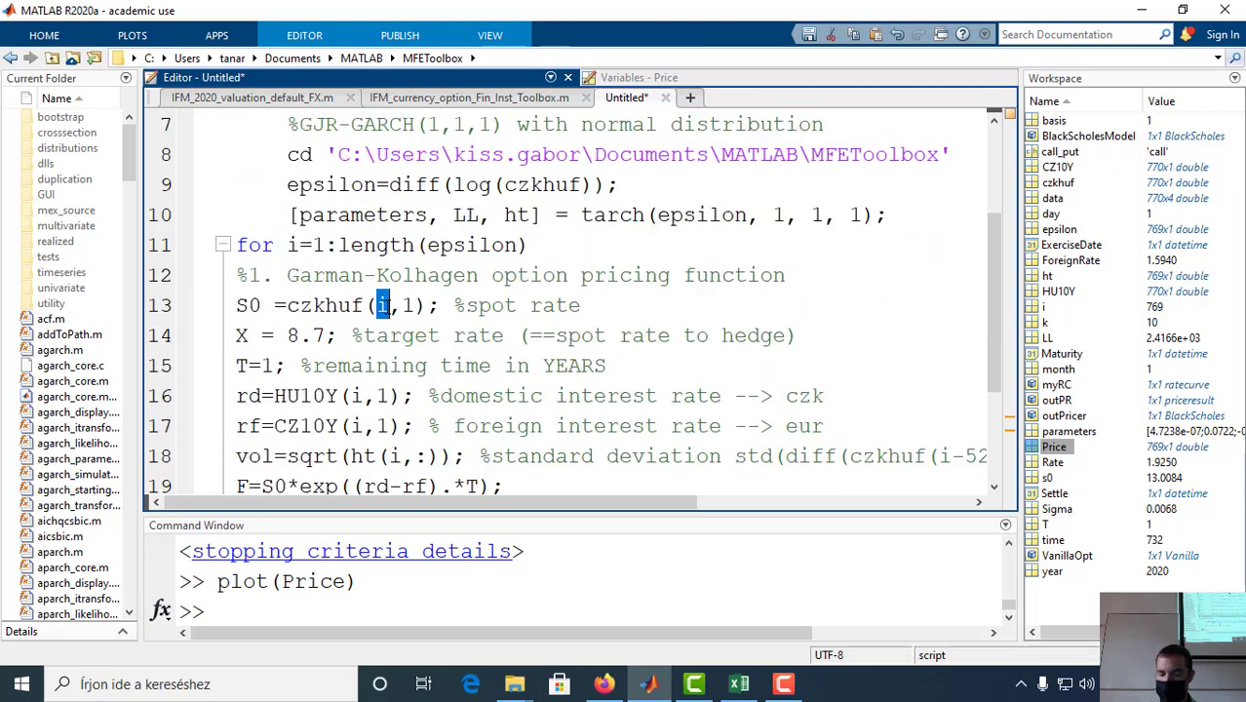
key(ctrl+v)
Step: Set the target rate X to 10 in the Garman-Kolhagen code
scroll(378, 366, down, 1)
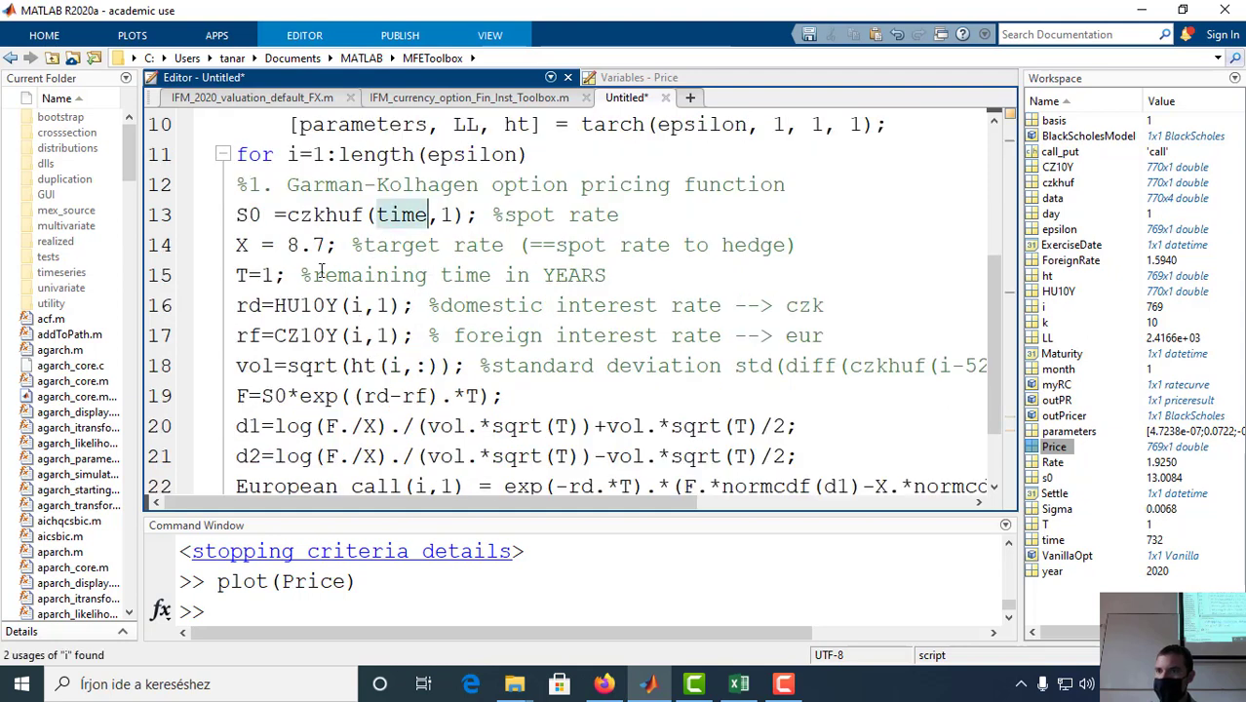
double_click(292, 245)
key(shift+Right)
key(shift+Right)
text(10)
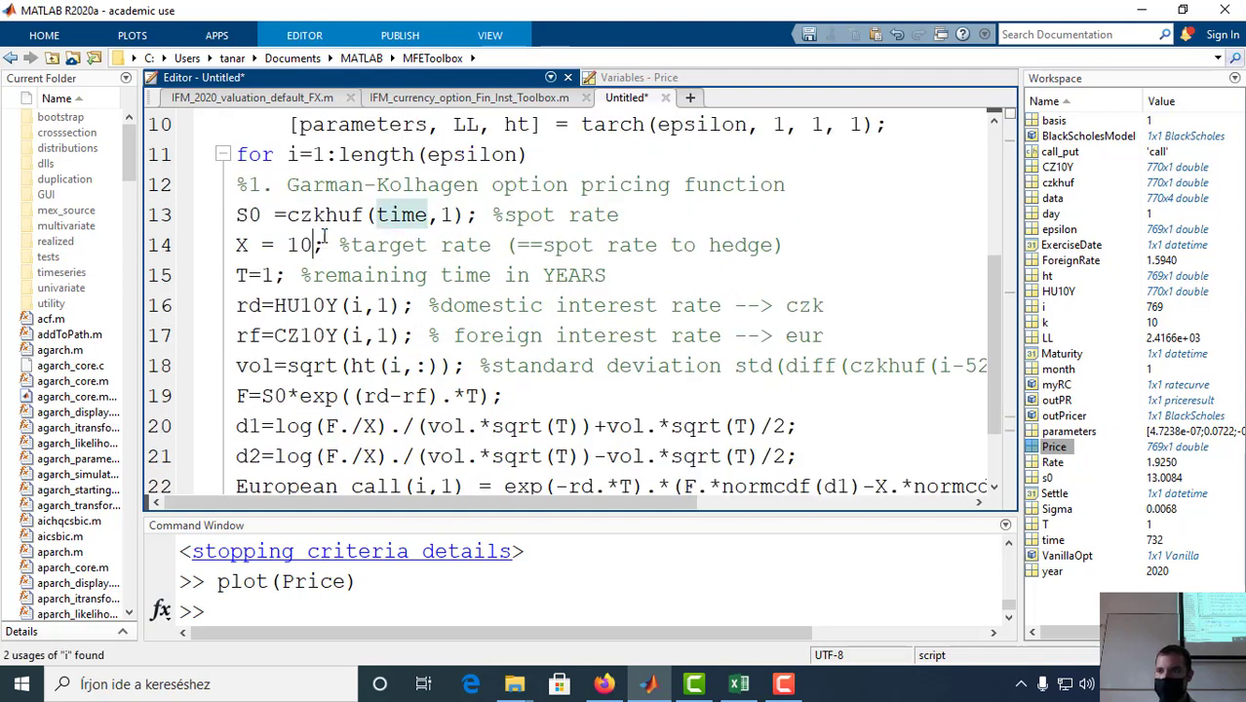
Step: Replace the index i with time in the rd, rf and vol lines of the Garman-Kolhagen code
double_click(357, 305)
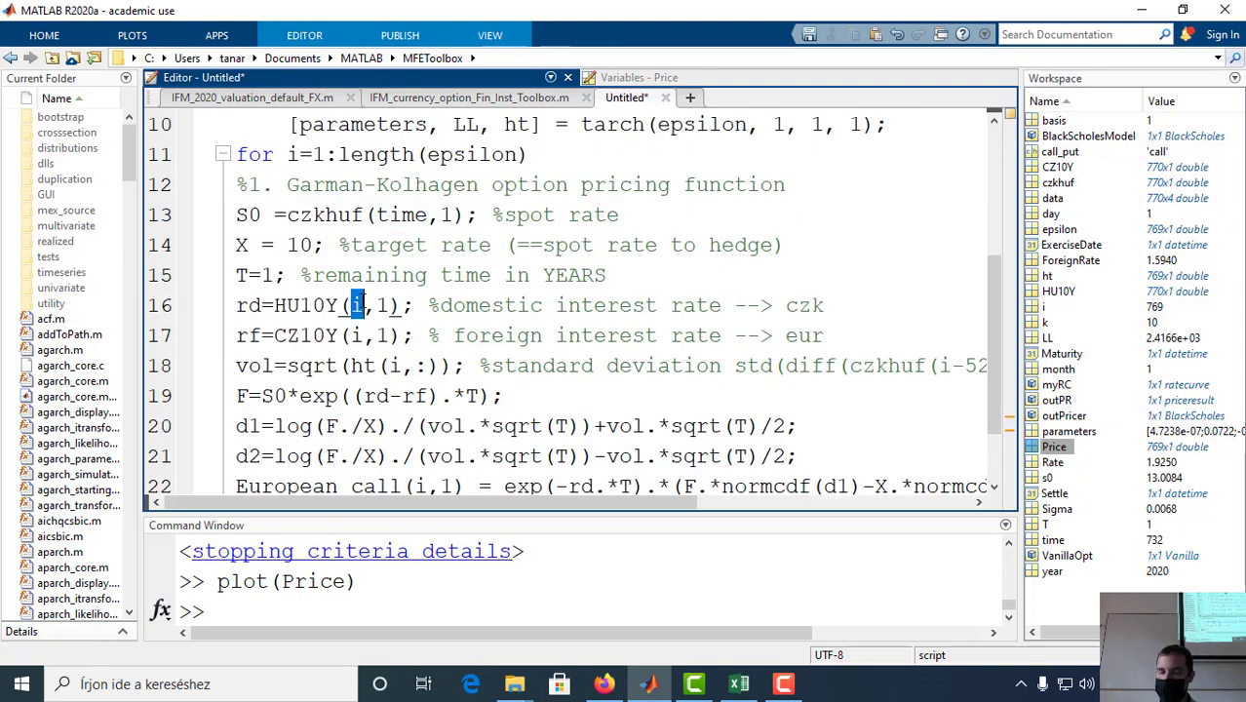
text(time)
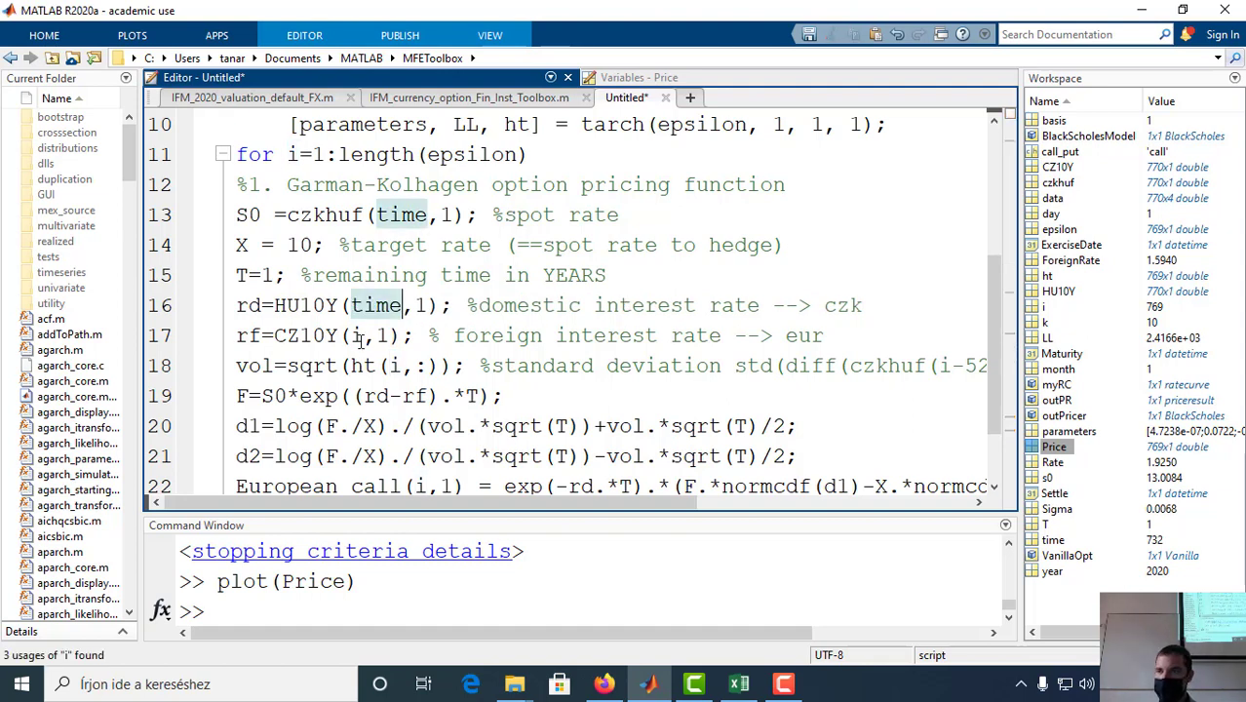
double_click(357, 335)
text(time)
double_click(395, 366)
text(time)
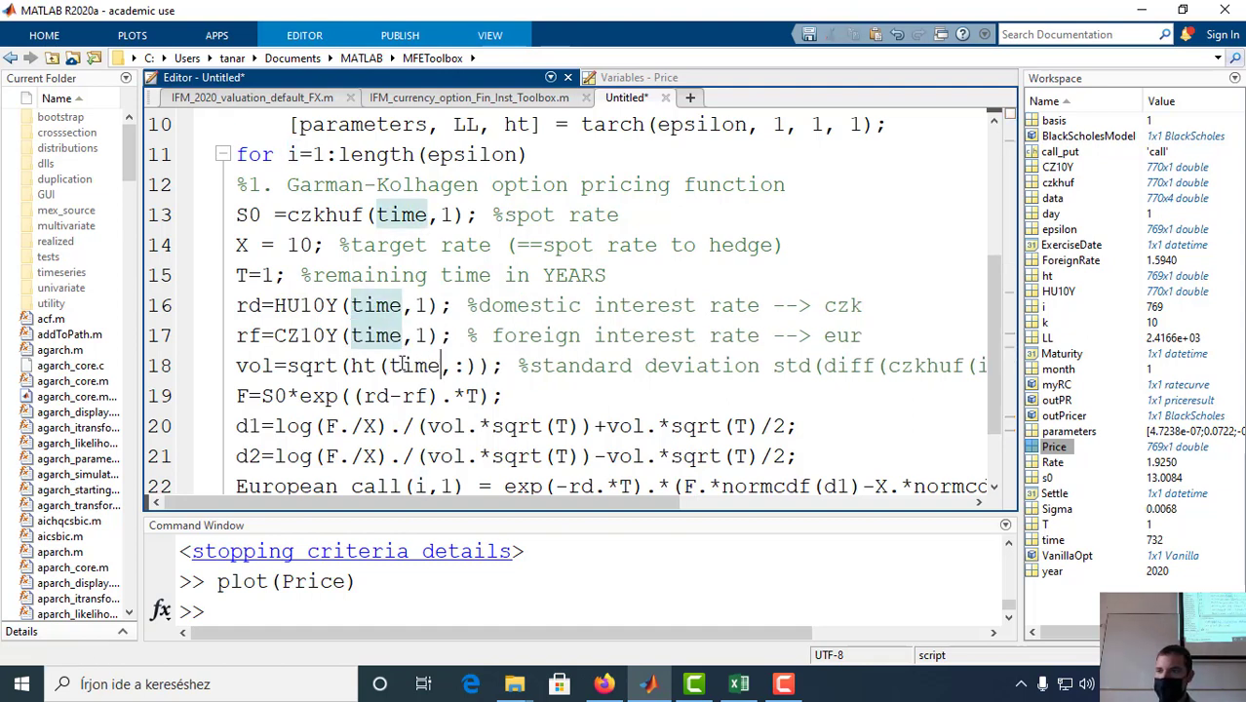
Step: Try to evaluate the whole edited Garman-Kolhagen script
scroll(444, 390, down, 1)
scroll(443, 390, up, 2)
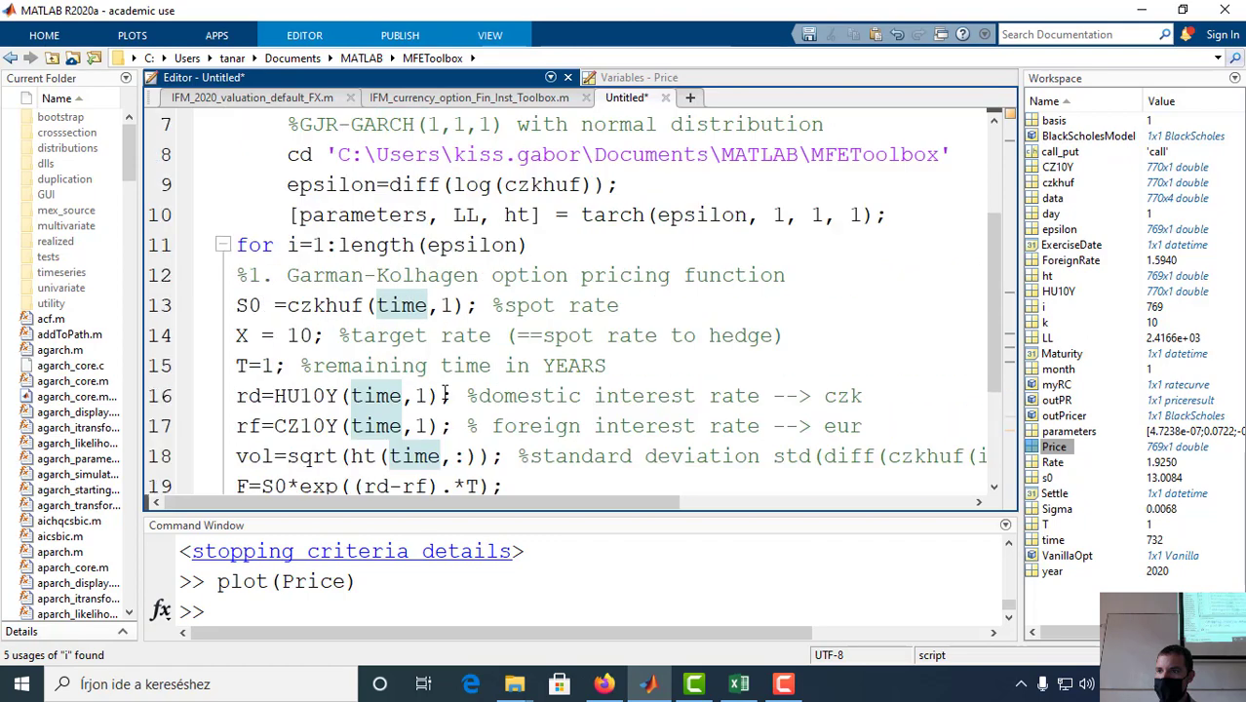
scroll(444, 390, down, 2)
scroll(441, 390, up, 3)
scroll(444, 390, up, 1)
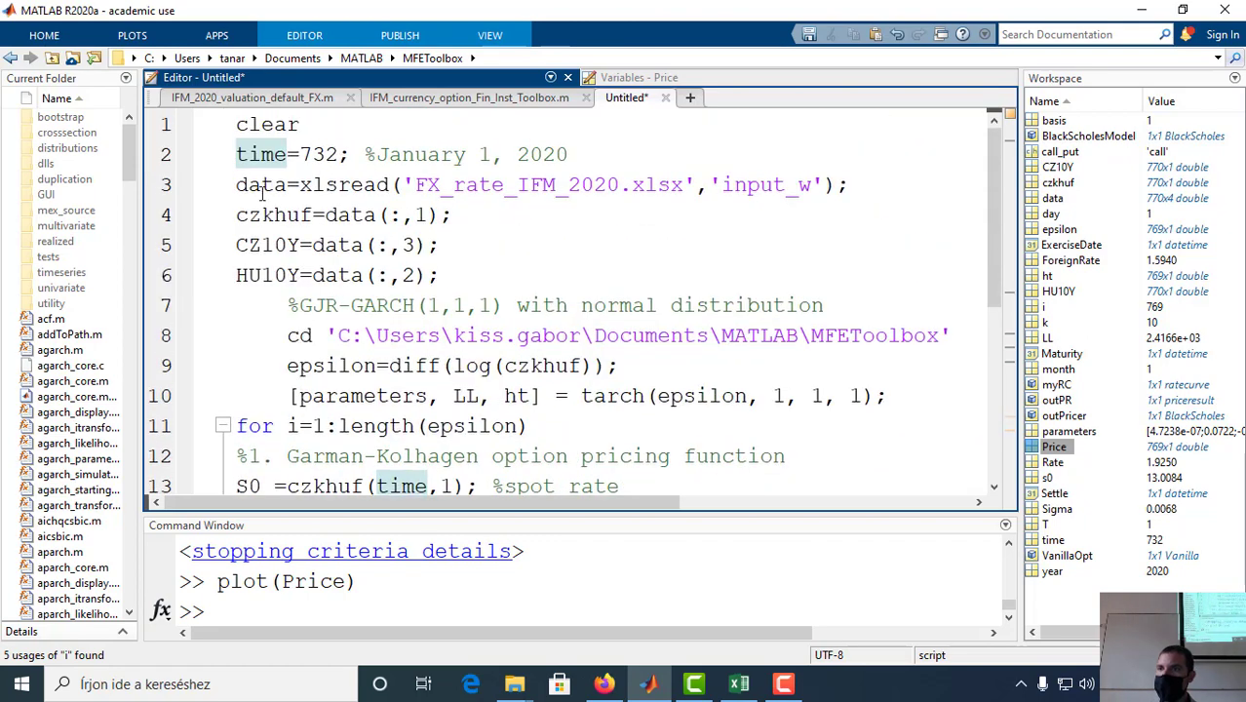
drag(234, 134, 409, 488)
right_click(304, 286)
click(386, 295)
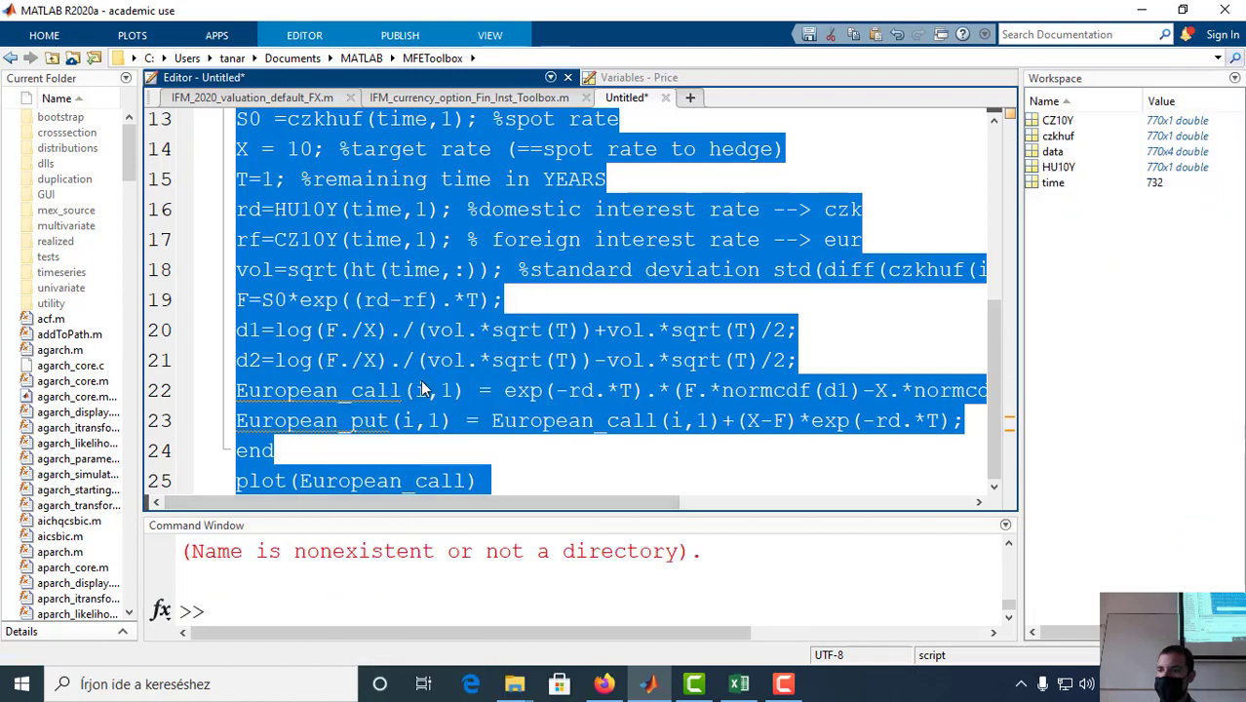
Step: Change the user folder in the script's cd path to tanar so it reads C:\Users\tanar\Documents\MATLAB\MFEToolbox
scroll(421, 379, up, 4)
click(436, 210)
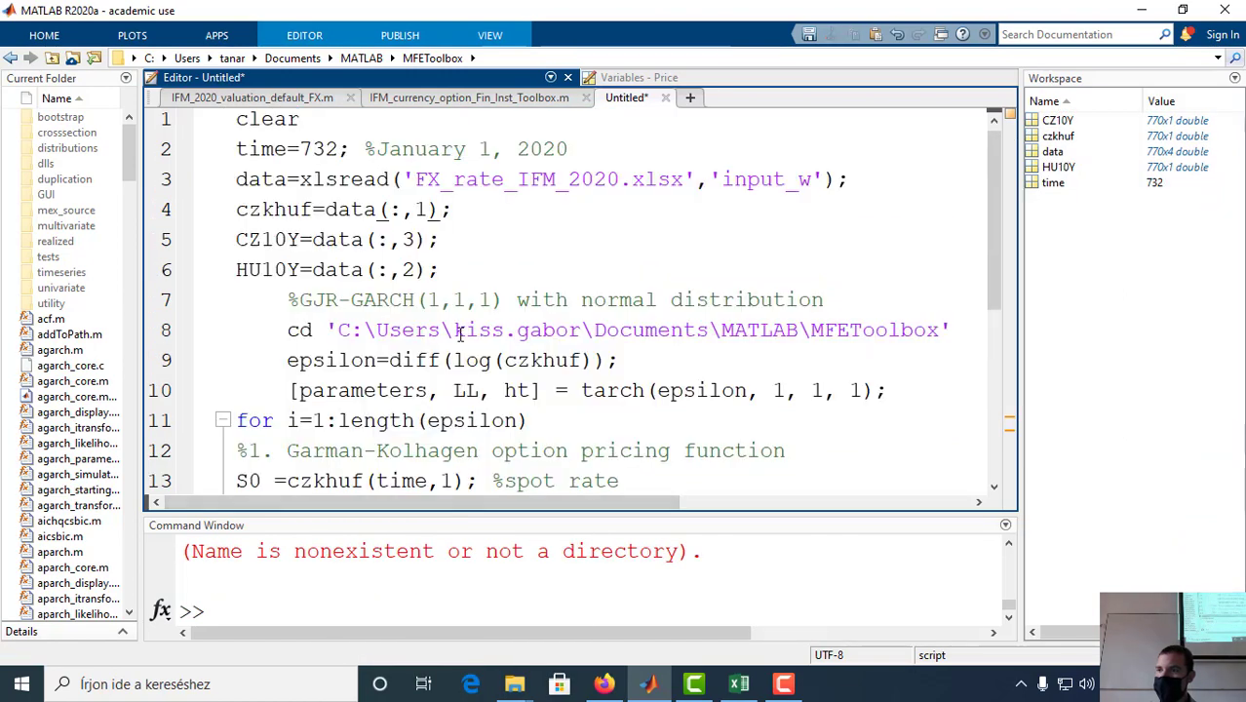
drag(453, 330, 582, 329)
text(tanar)
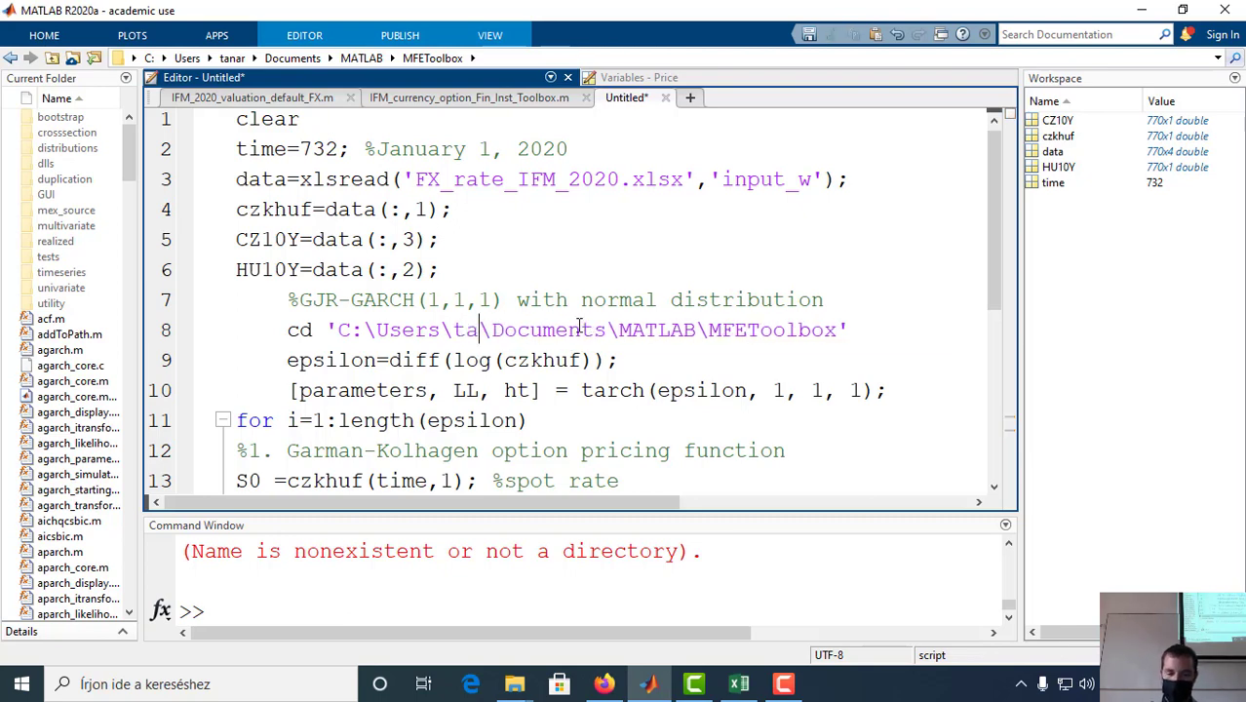
Step: Evaluate the entire script with the corrected path and close the resulting European_call plot
key(ctrl+a)
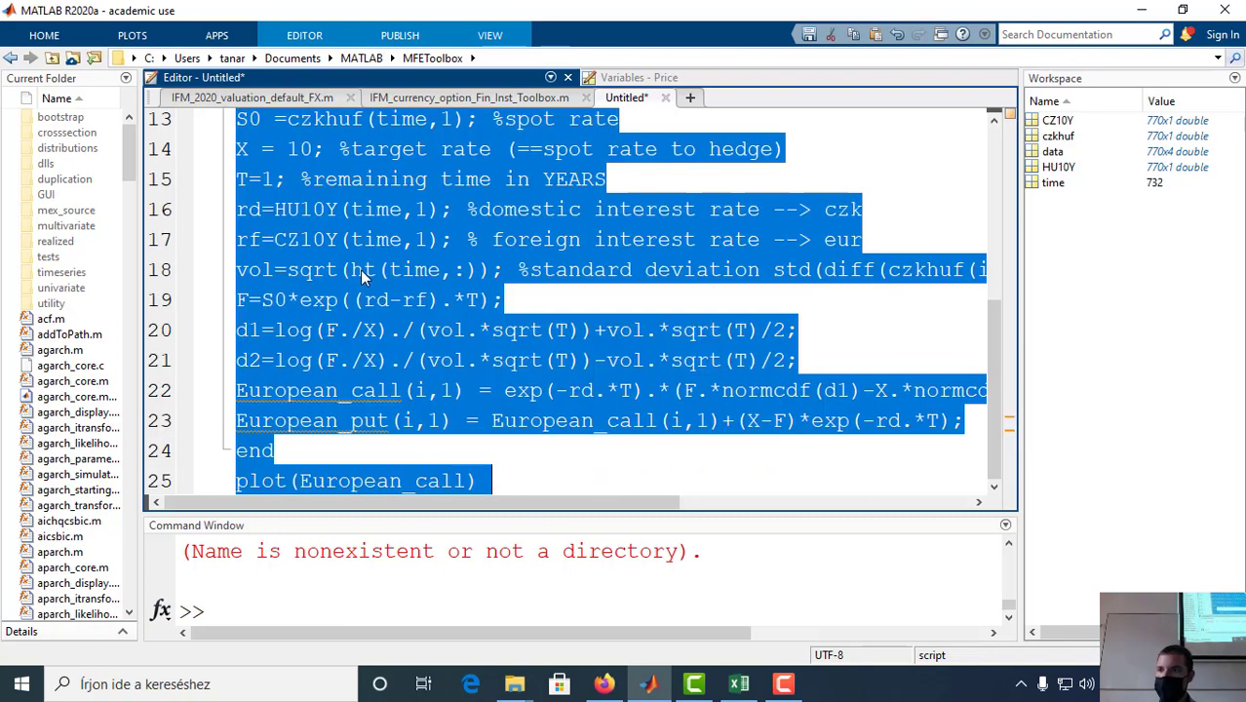
right_click(361, 271)
click(404, 283)
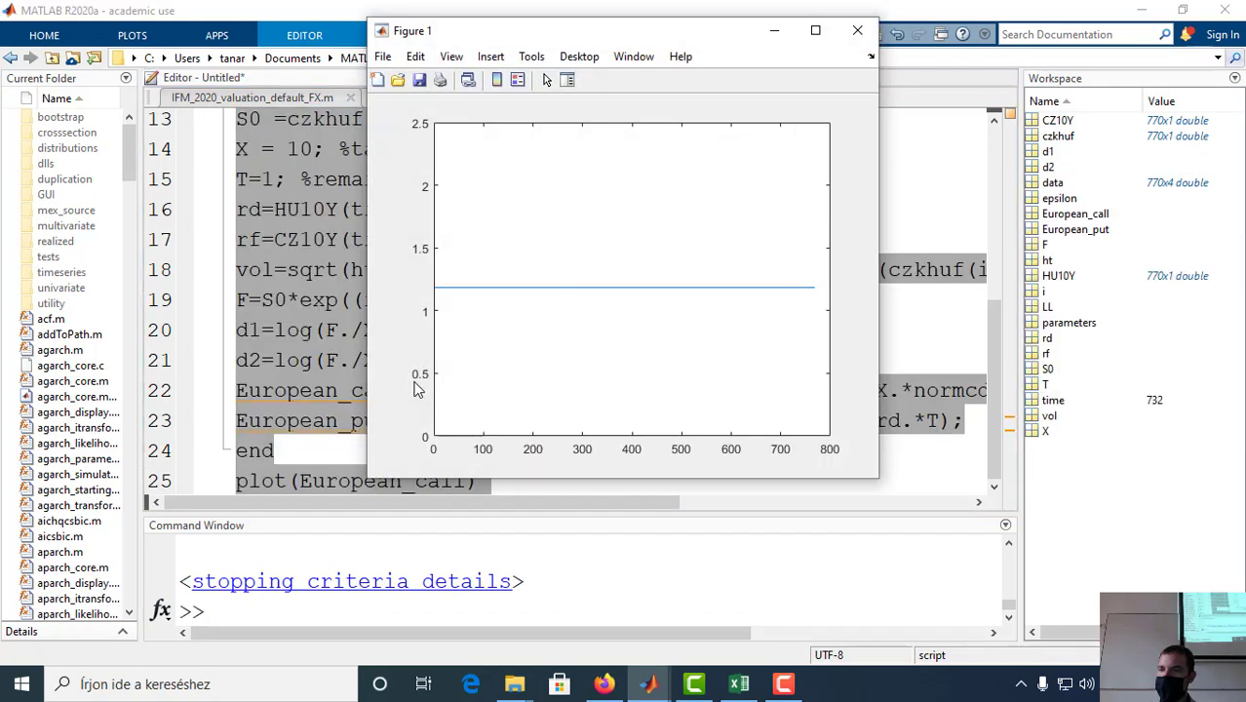
click(854, 29)
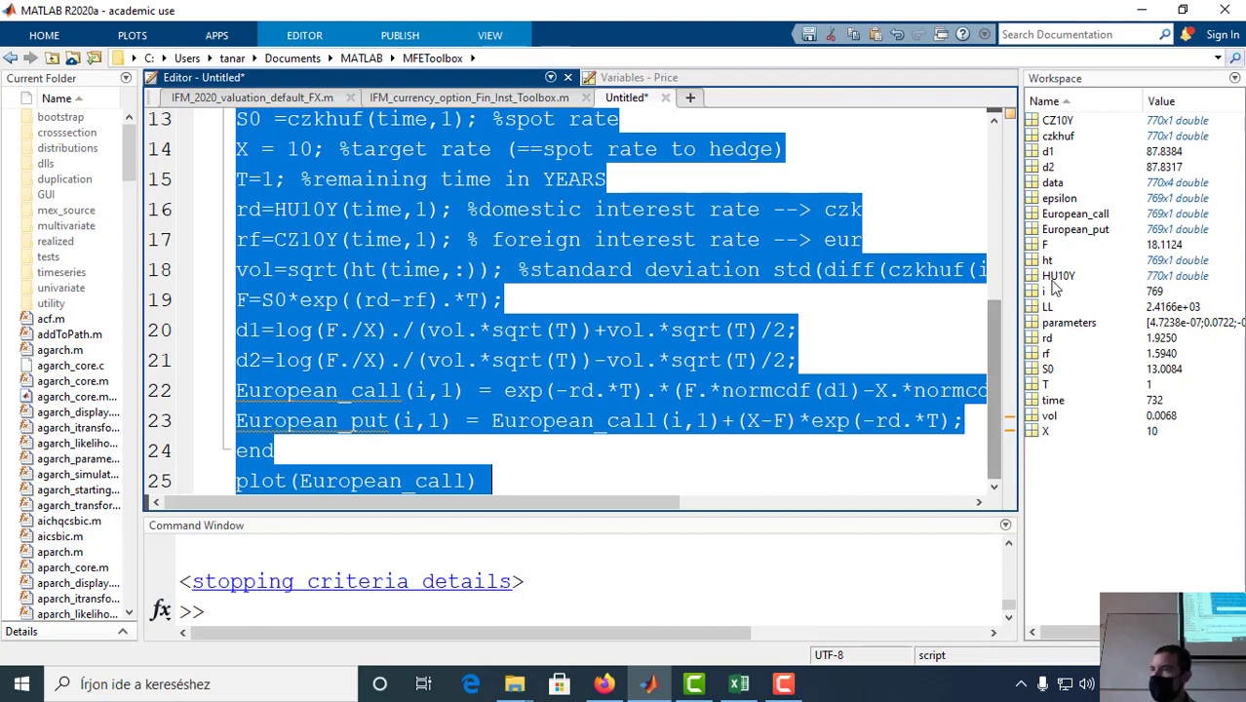
Step: Open the European_call variable and compare it with the call price, interest rates and volatility in the Excel option worksheet
double_click(1048, 215)
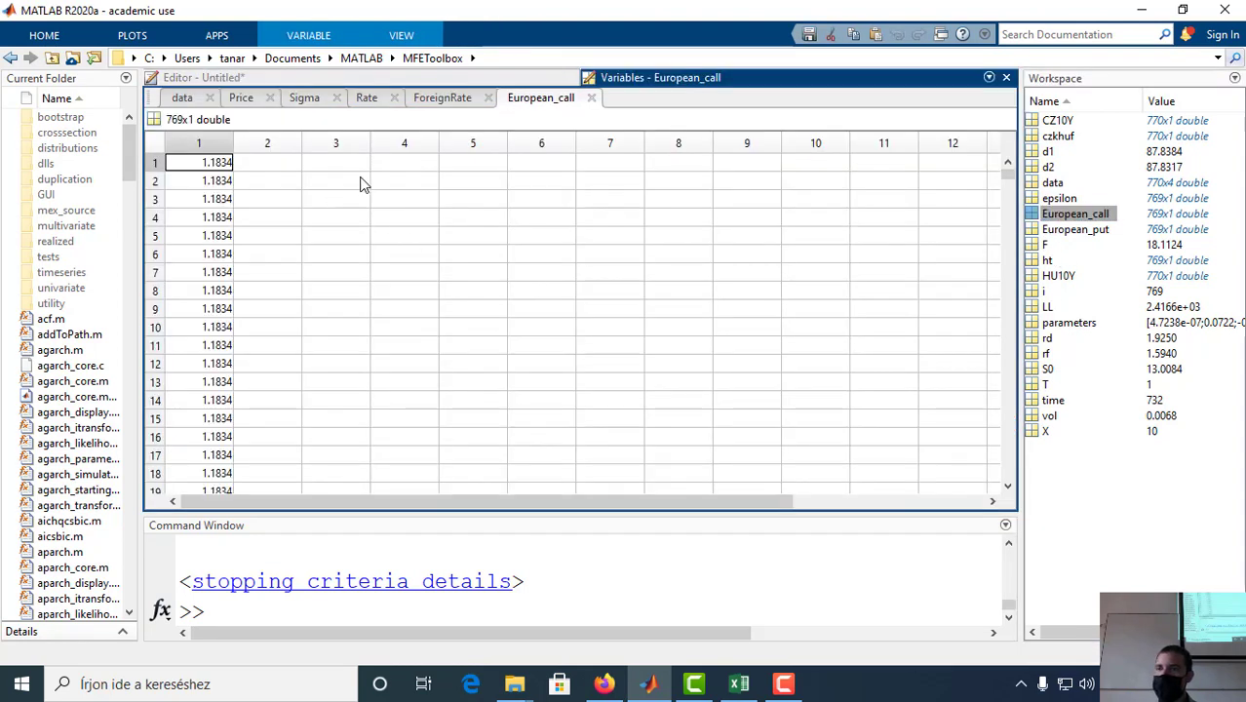
click(738, 683)
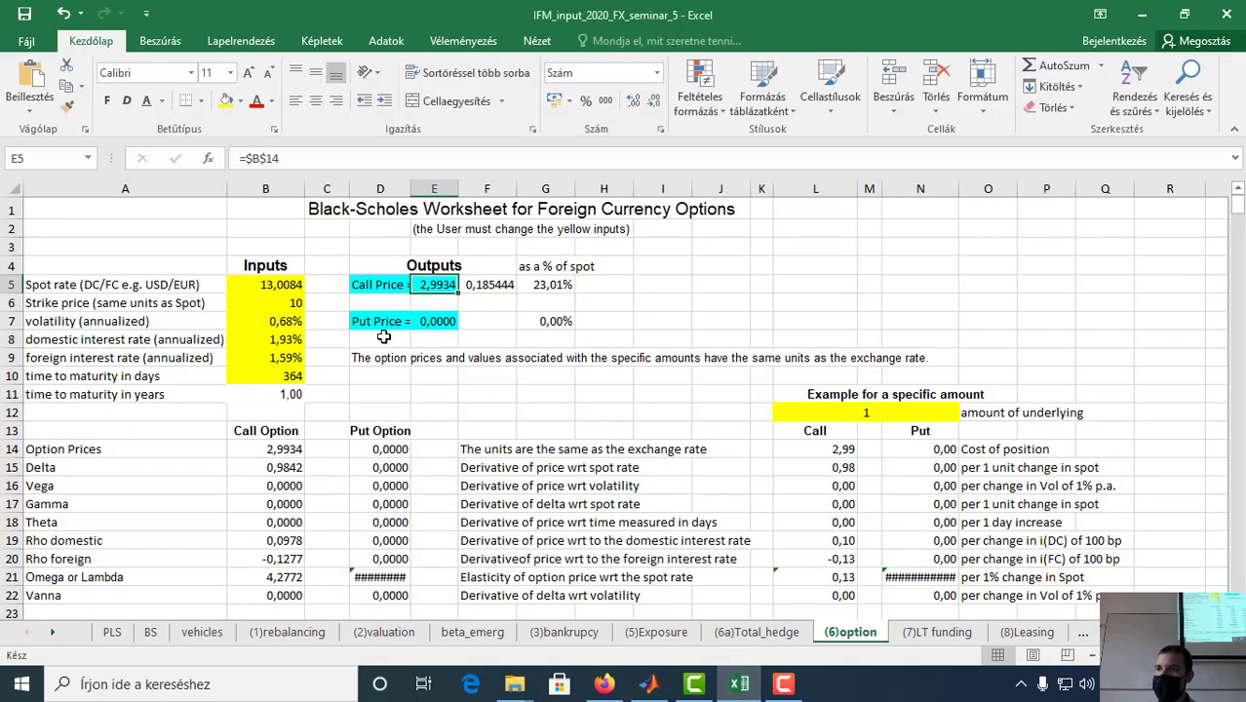
click(256, 342)
click(256, 357)
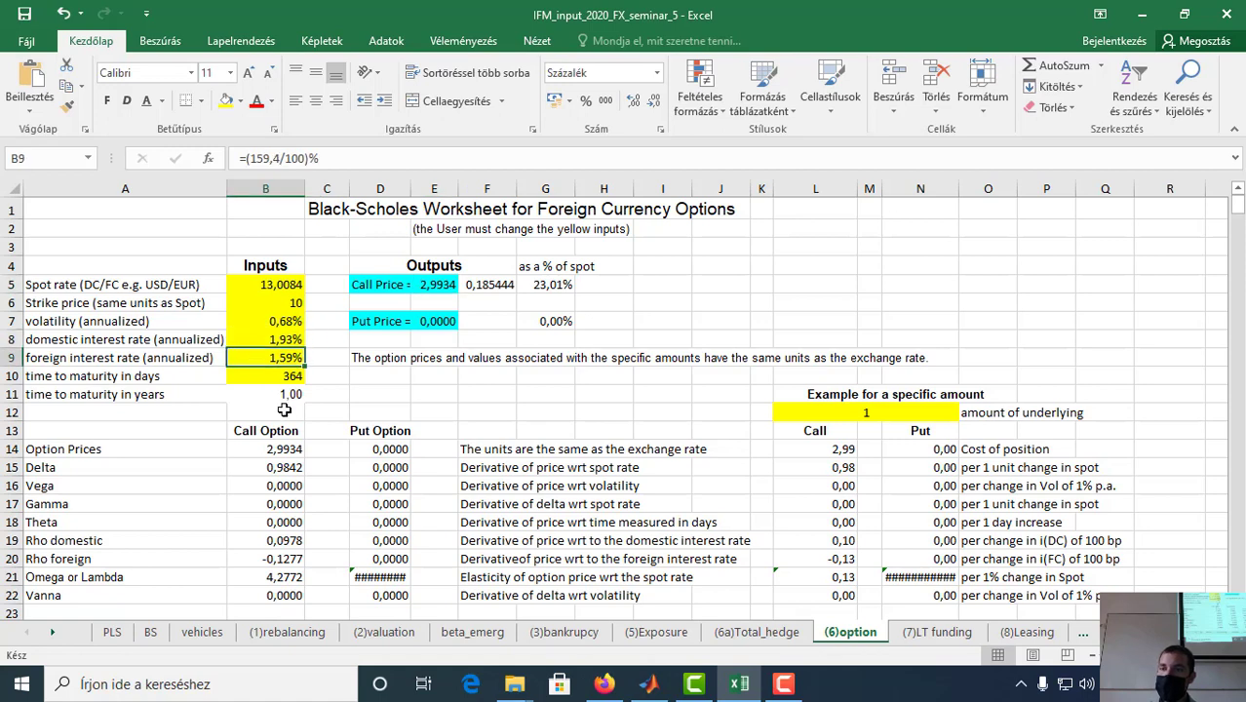
click(257, 321)
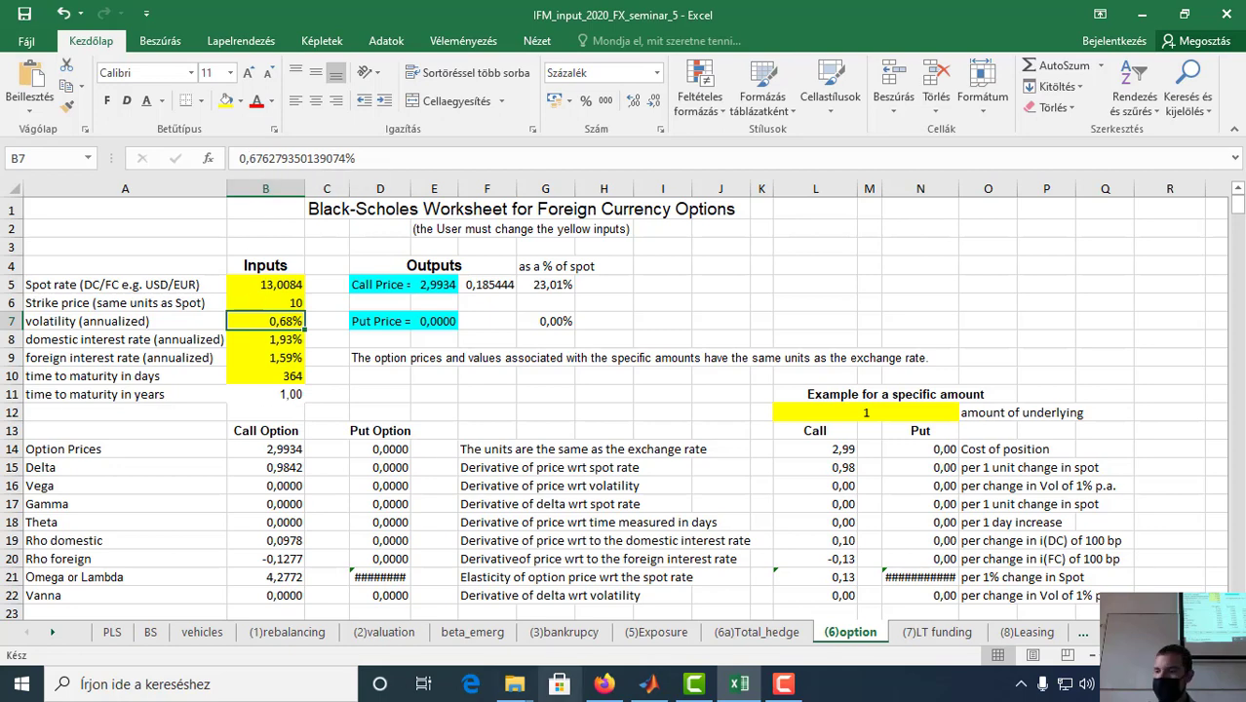
Step: Return to MATLAB, review the pricing inputs in the script, and compare the vol variable with the volatility in Excel
click(646, 685)
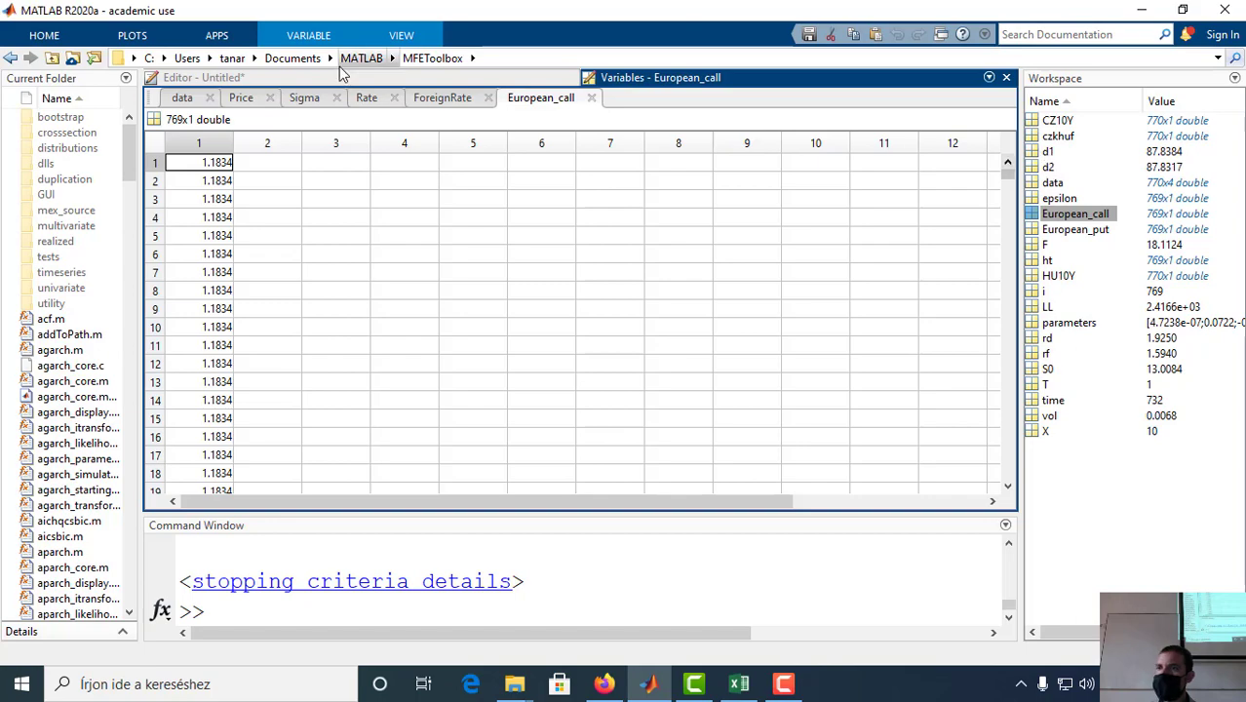
click(366, 78)
scroll(365, 359, up, 3)
scroll(292, 358, down, 1)
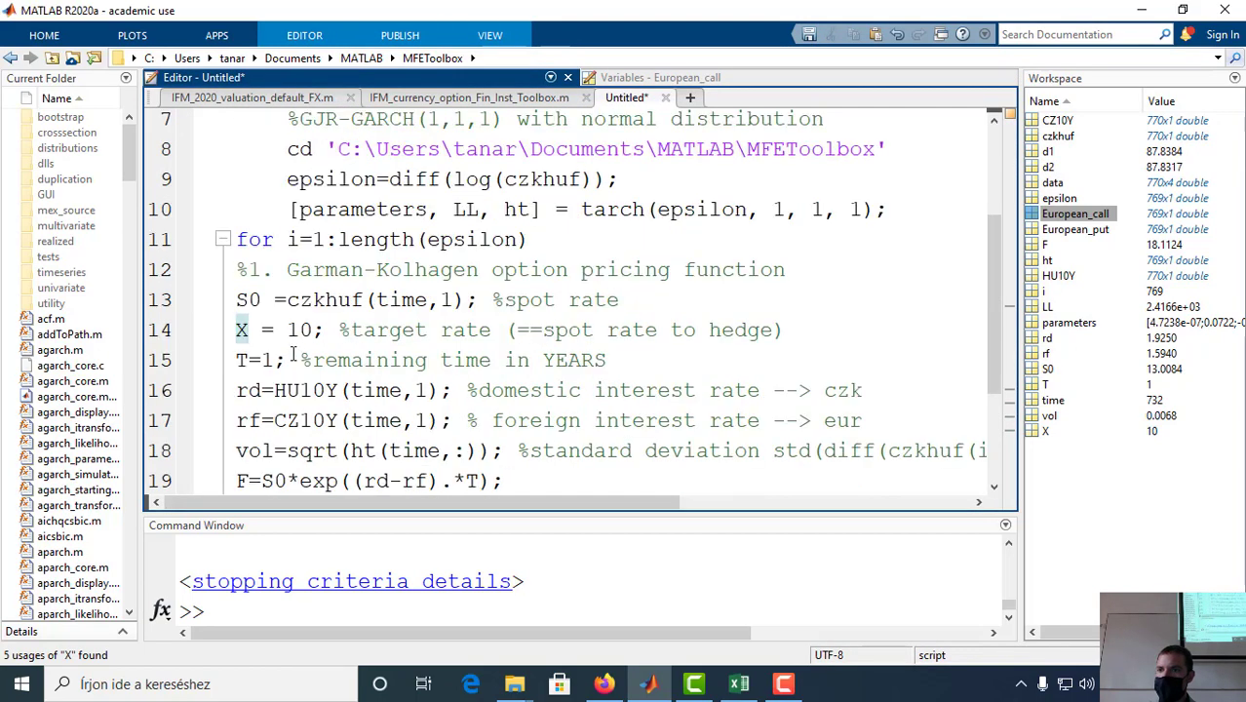
scroll(319, 405, down, 1)
click(262, 361)
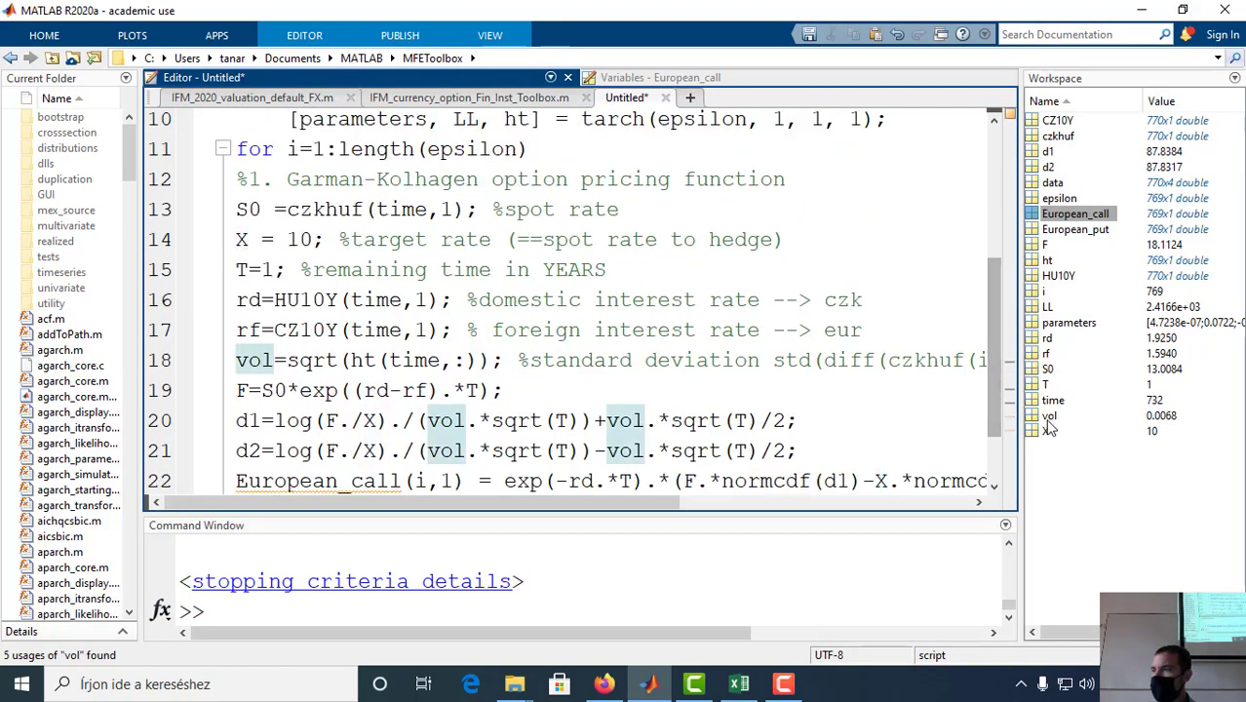
double_click(1049, 415)
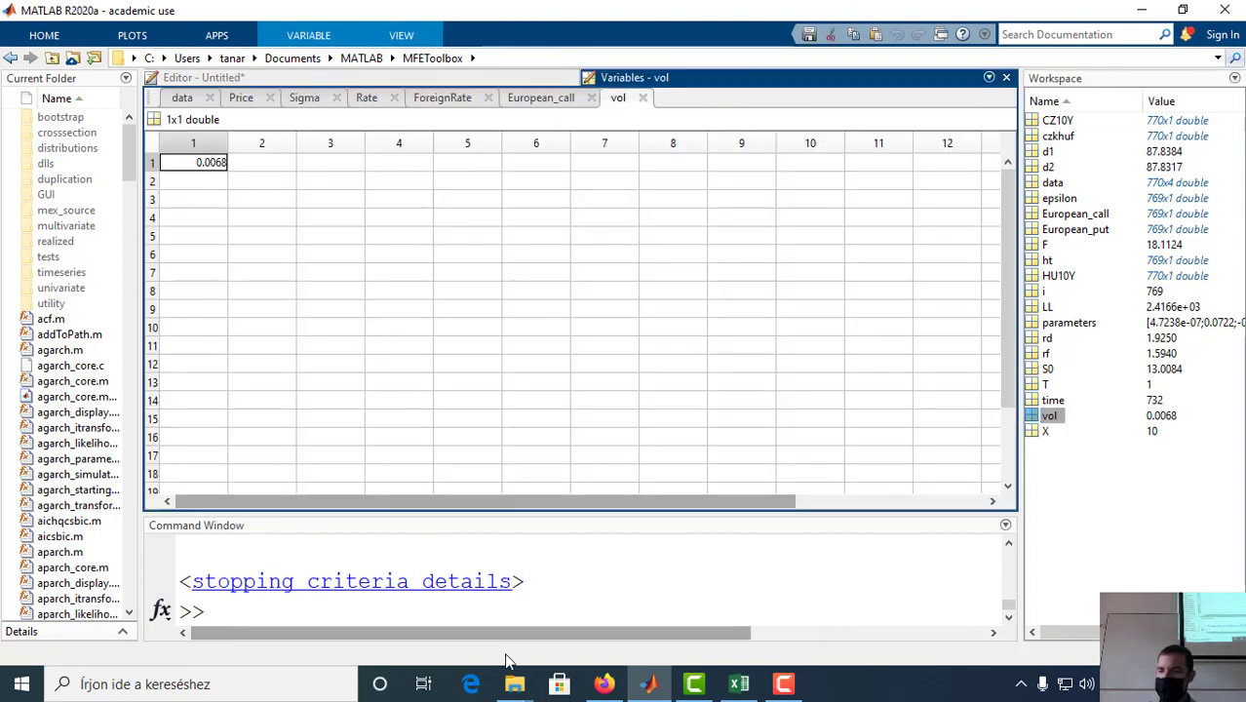
click(749, 687)
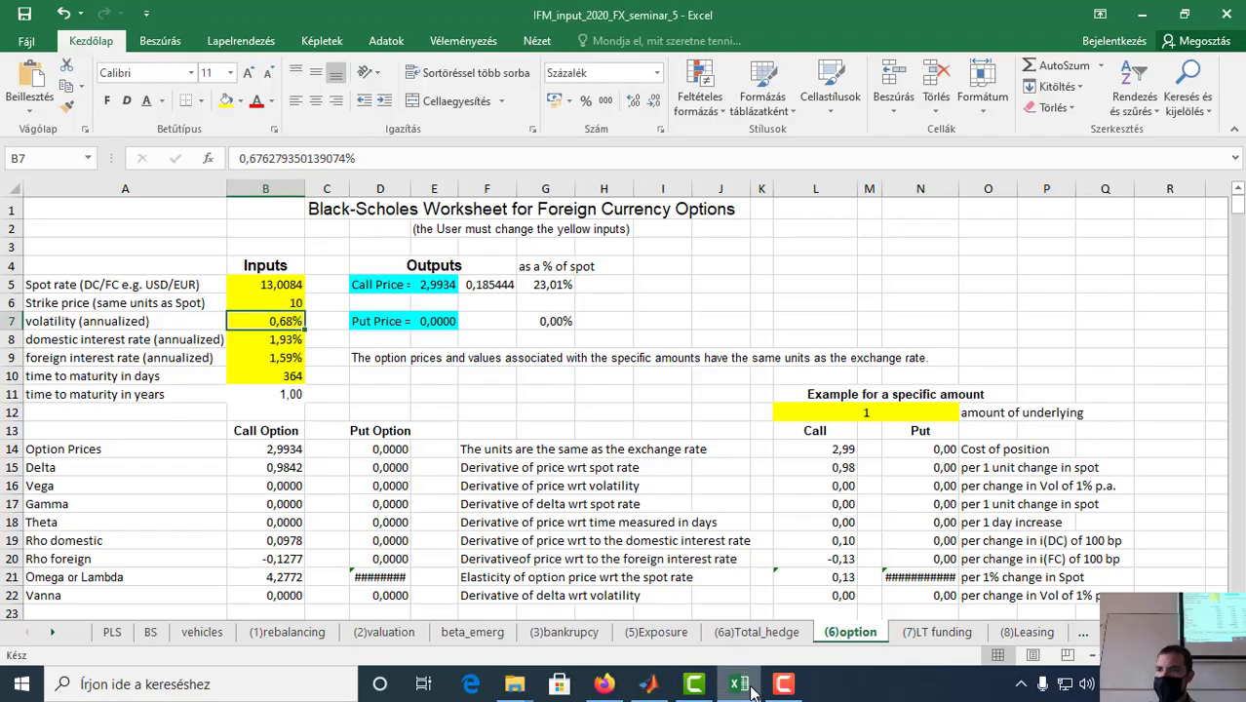
click(749, 688)
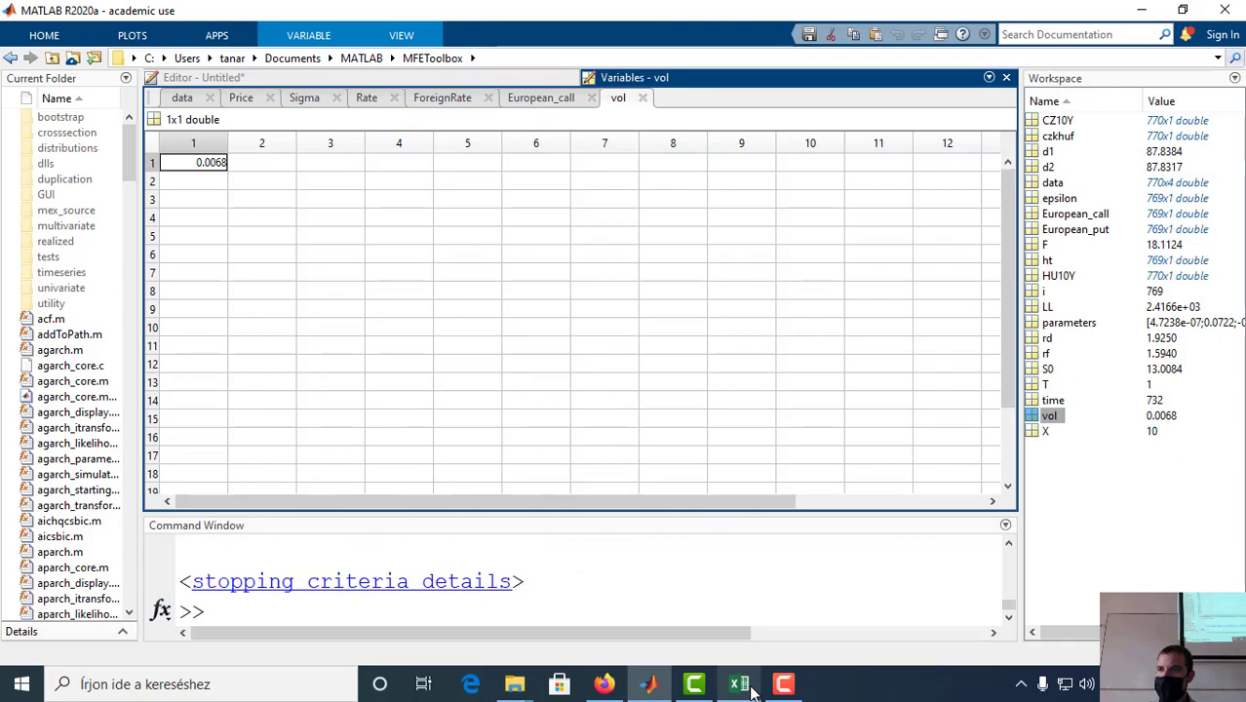
click(741, 686)
click(749, 688)
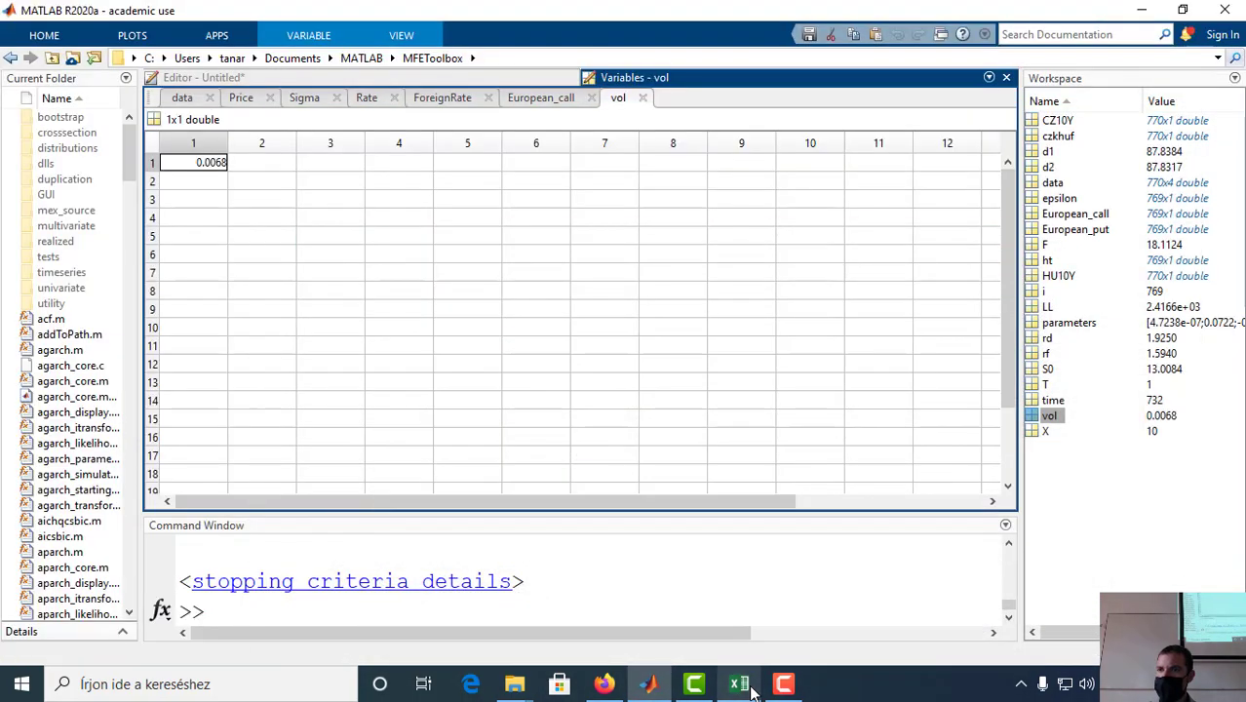
Step: Open the HU10Y variable and compare the scale of its rates with the Excel worksheet's interest rates
double_click(1049, 277)
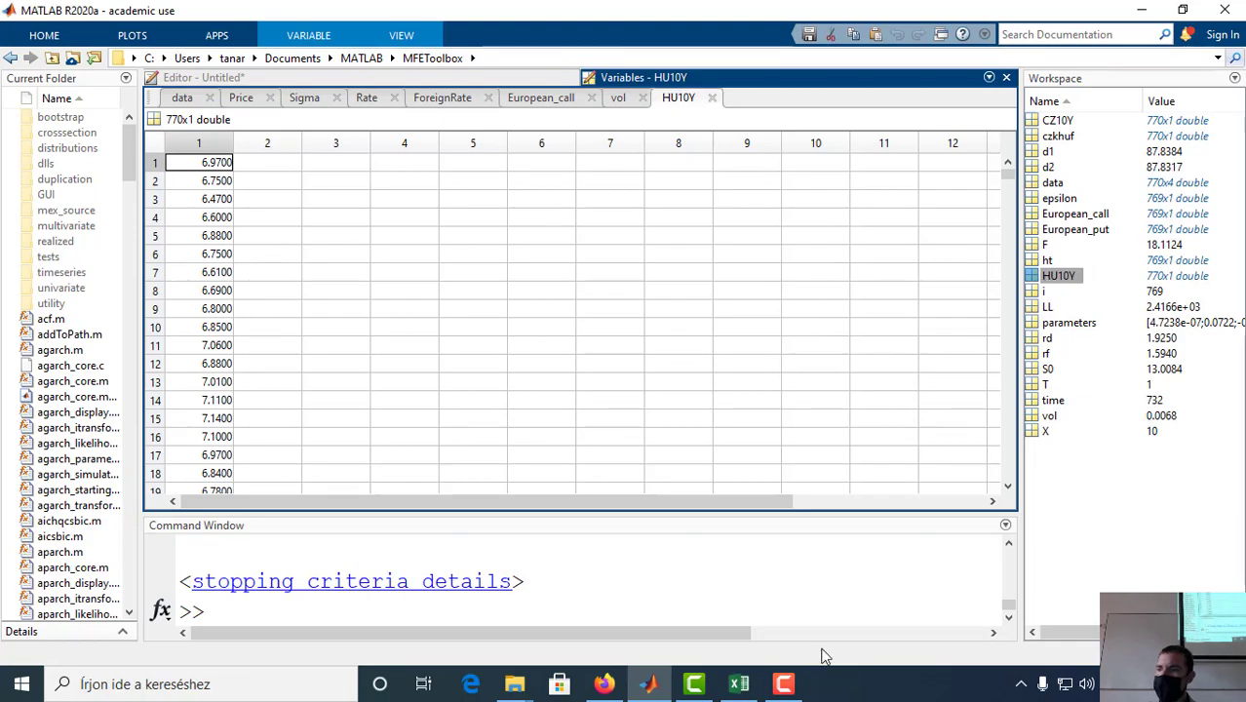
click(740, 686)
click(739, 686)
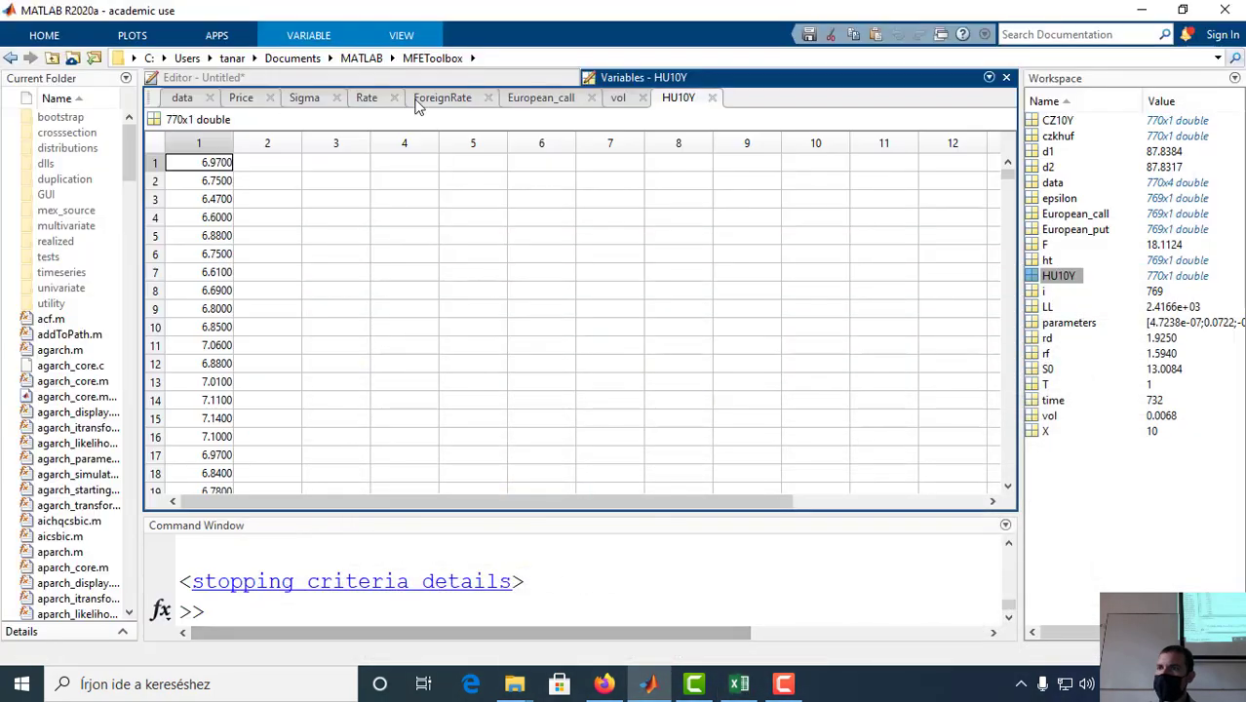
Step: Divide the domestic rate rd and the foreign rate rf by 100 in the script
click(416, 78)
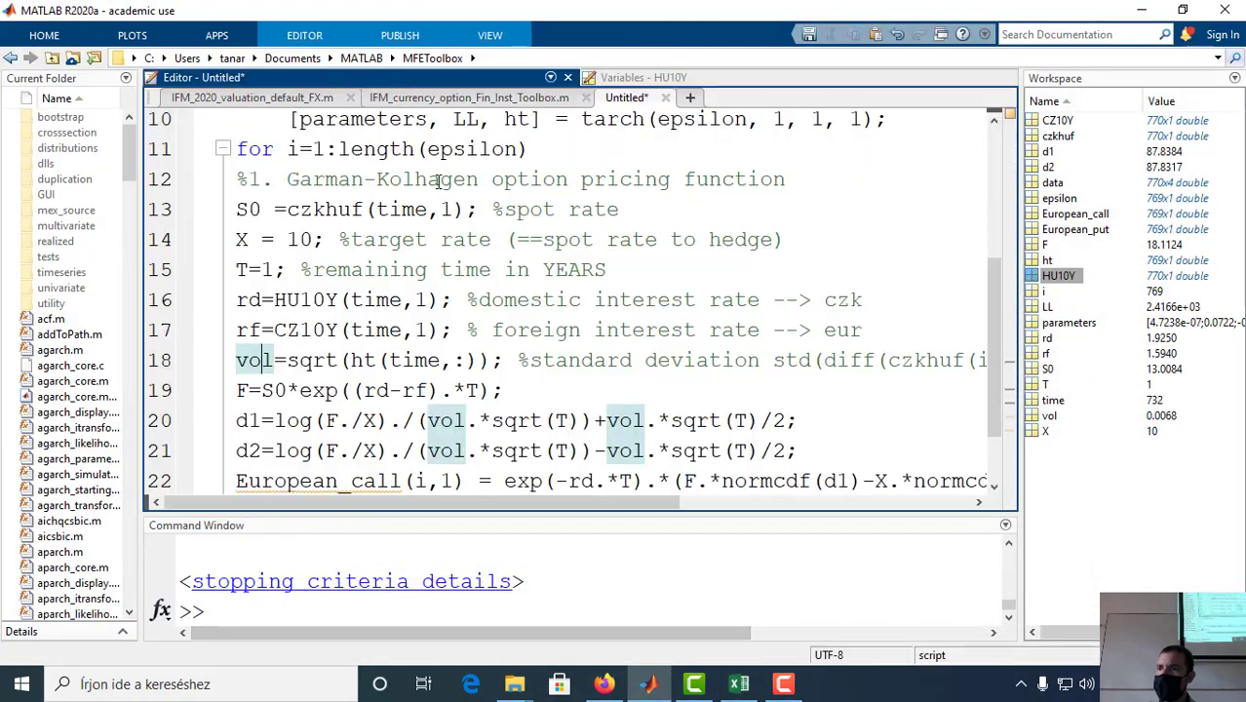
click(440, 299)
text(/100)
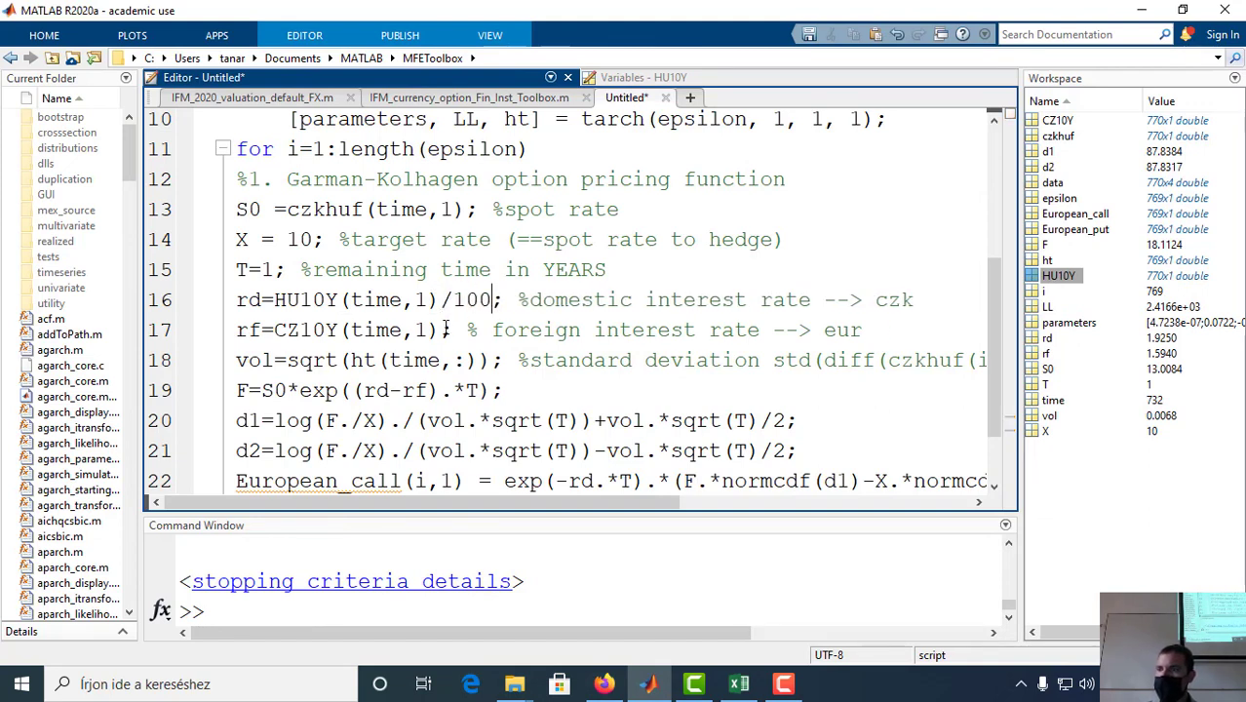
click(444, 329)
text(/1000)
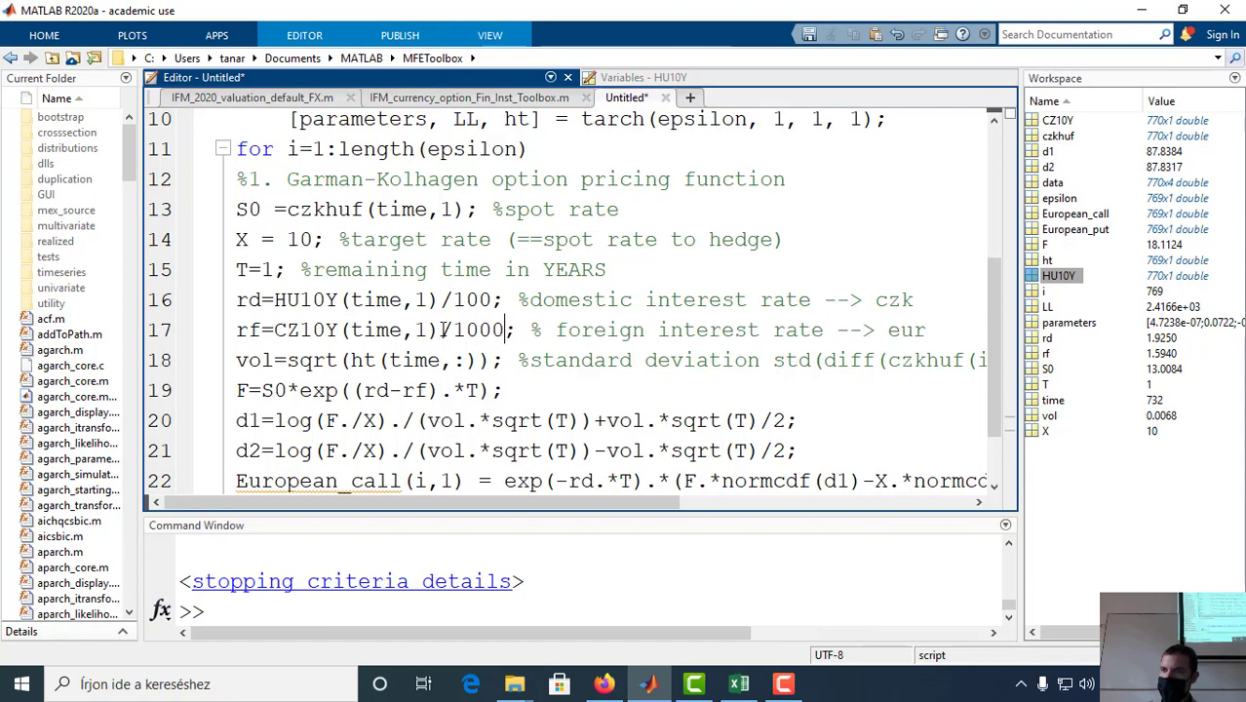
key(BackSpace)
Step: Evaluate the entire script with the rescaled interest rates and close the resulting plot
key(ctrl+a)
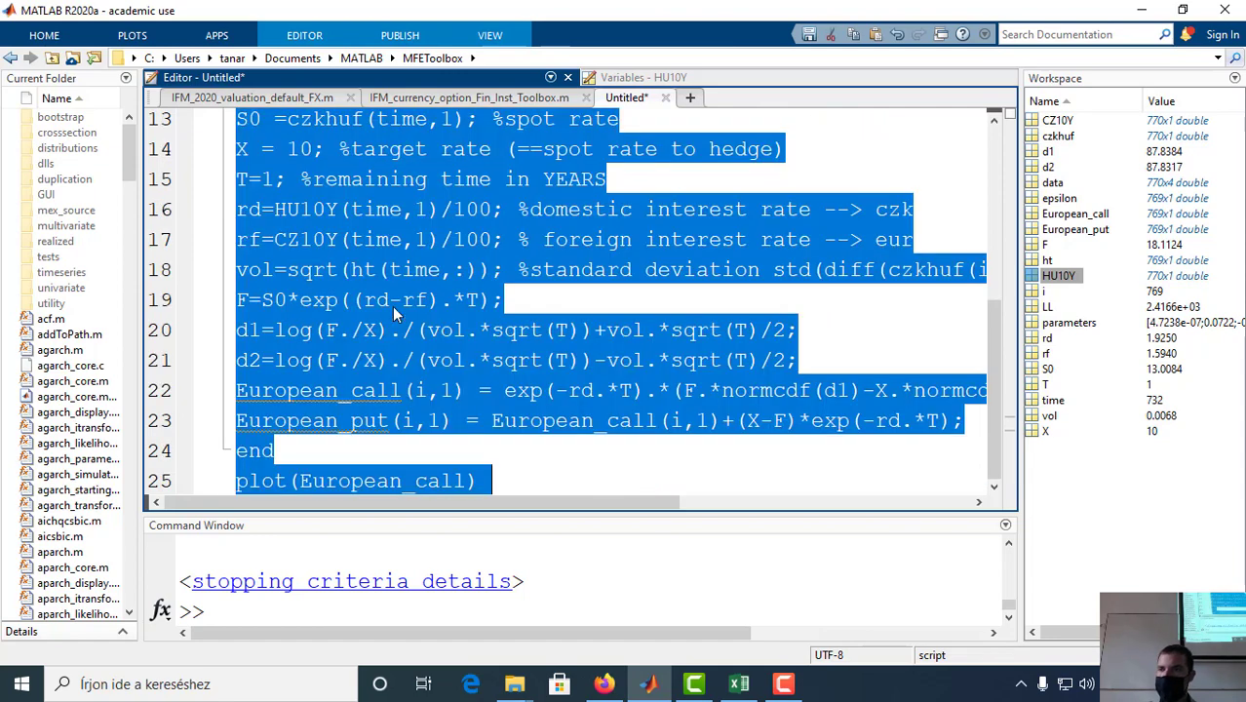
right_click(367, 245)
click(425, 255)
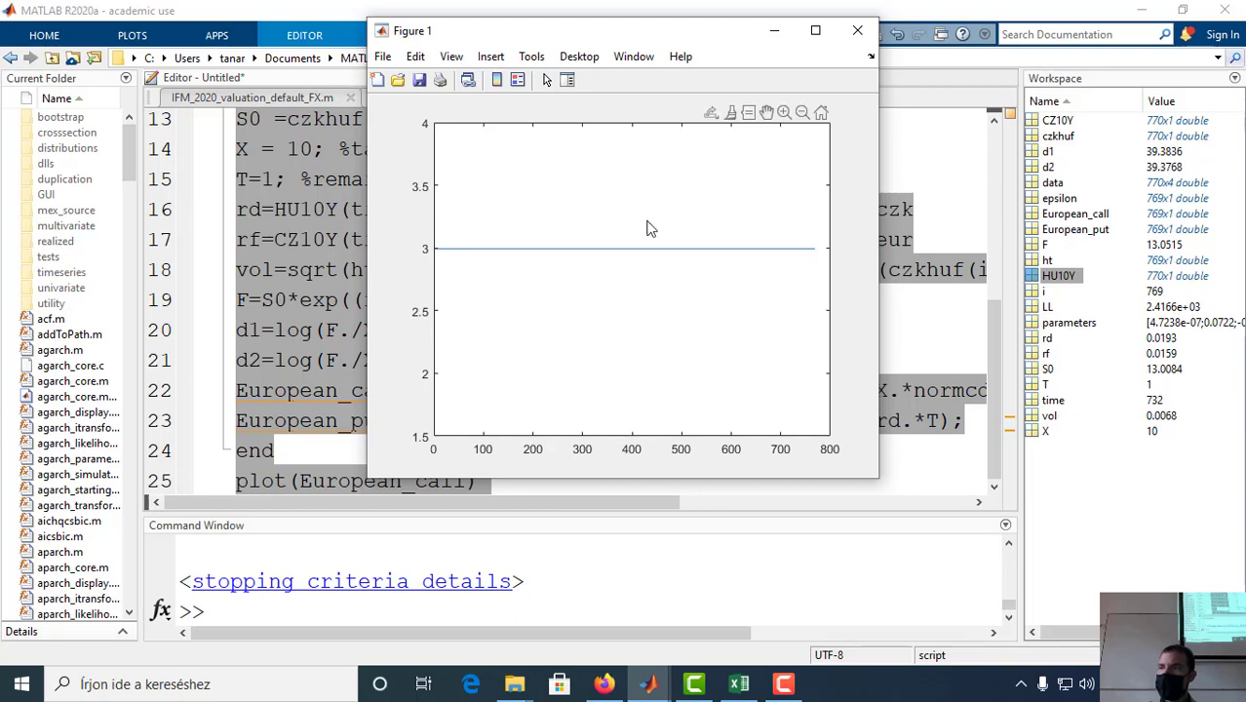
click(857, 31)
Step: Check the /100 scaling in the rd and rf lines against the interest rate inputs in the Excel option worksheet
click(429, 239)
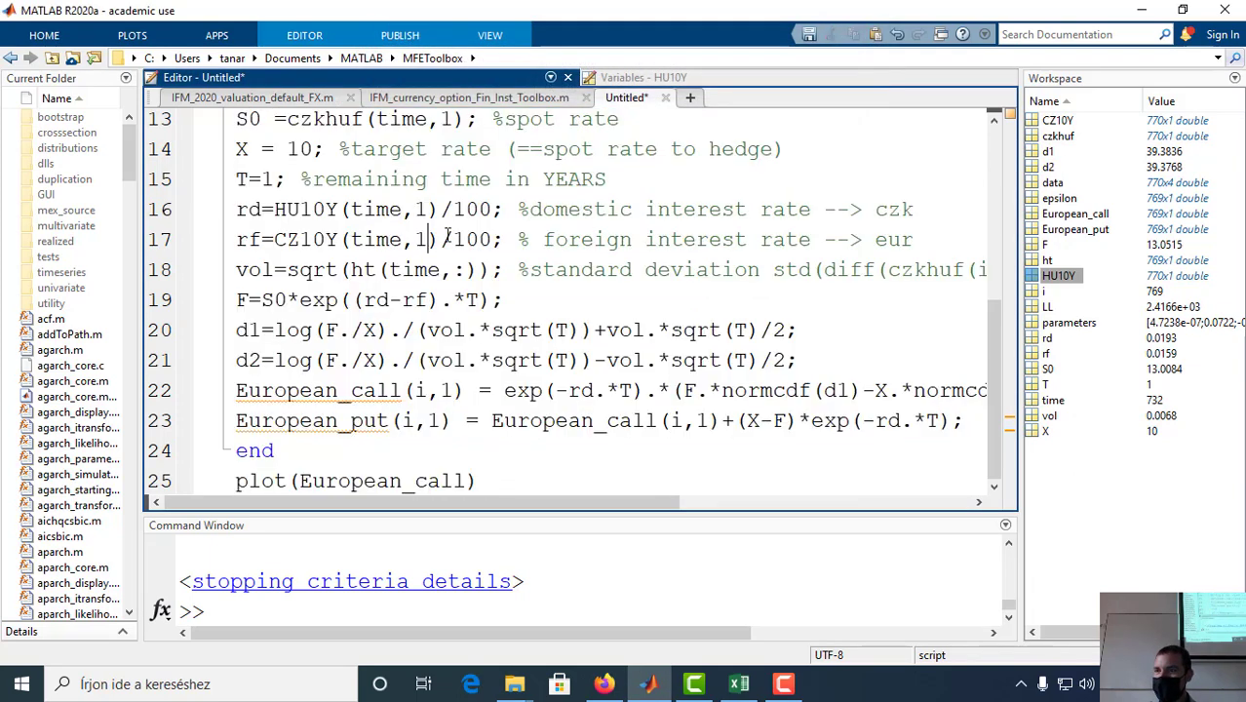
drag(442, 207, 492, 192)
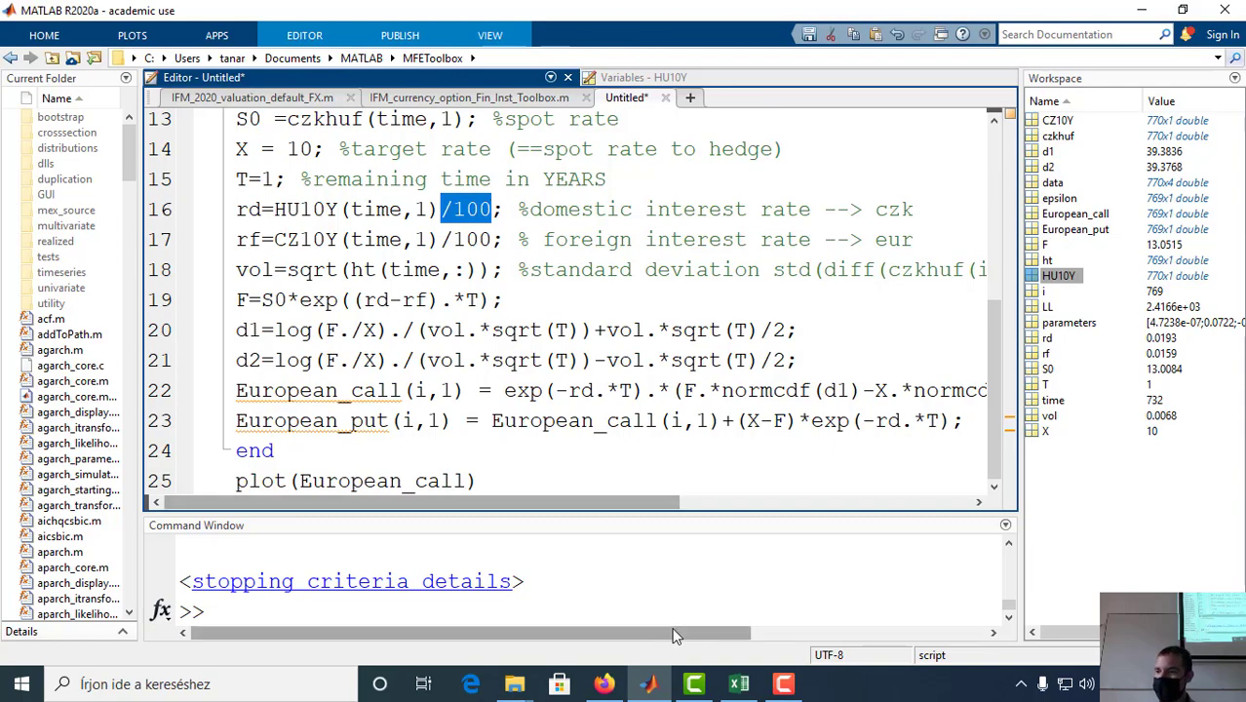
click(738, 684)
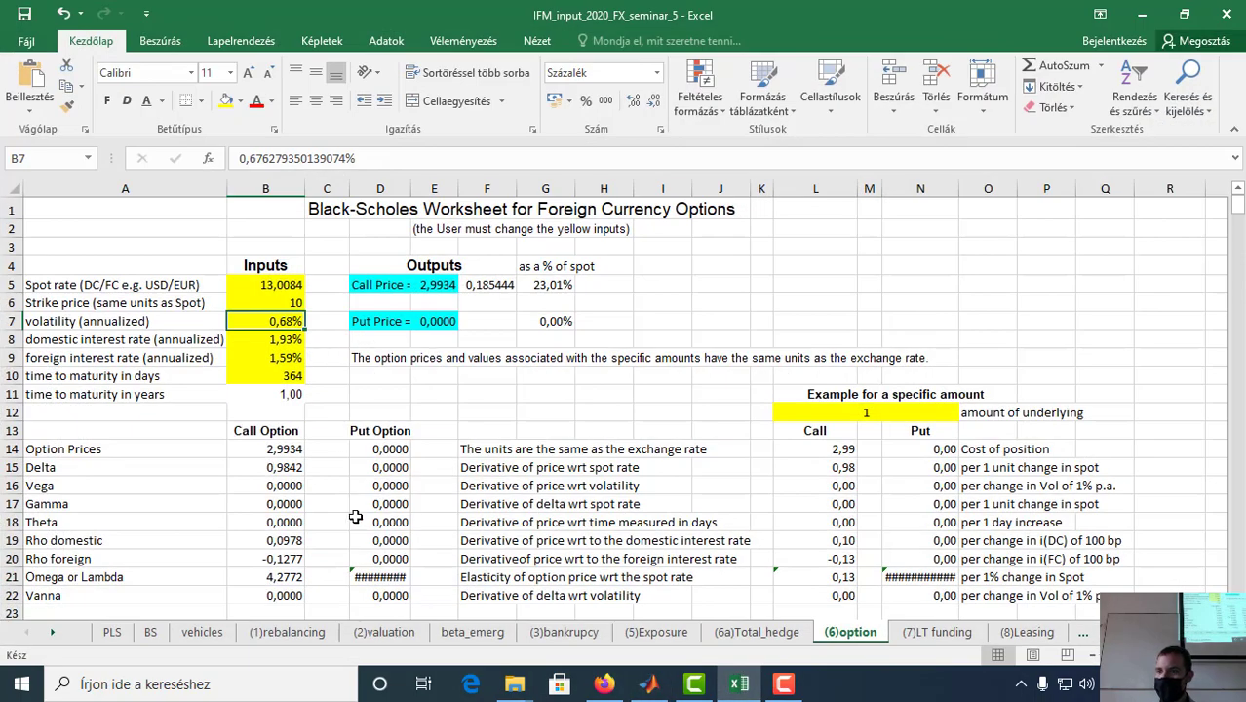
click(648, 683)
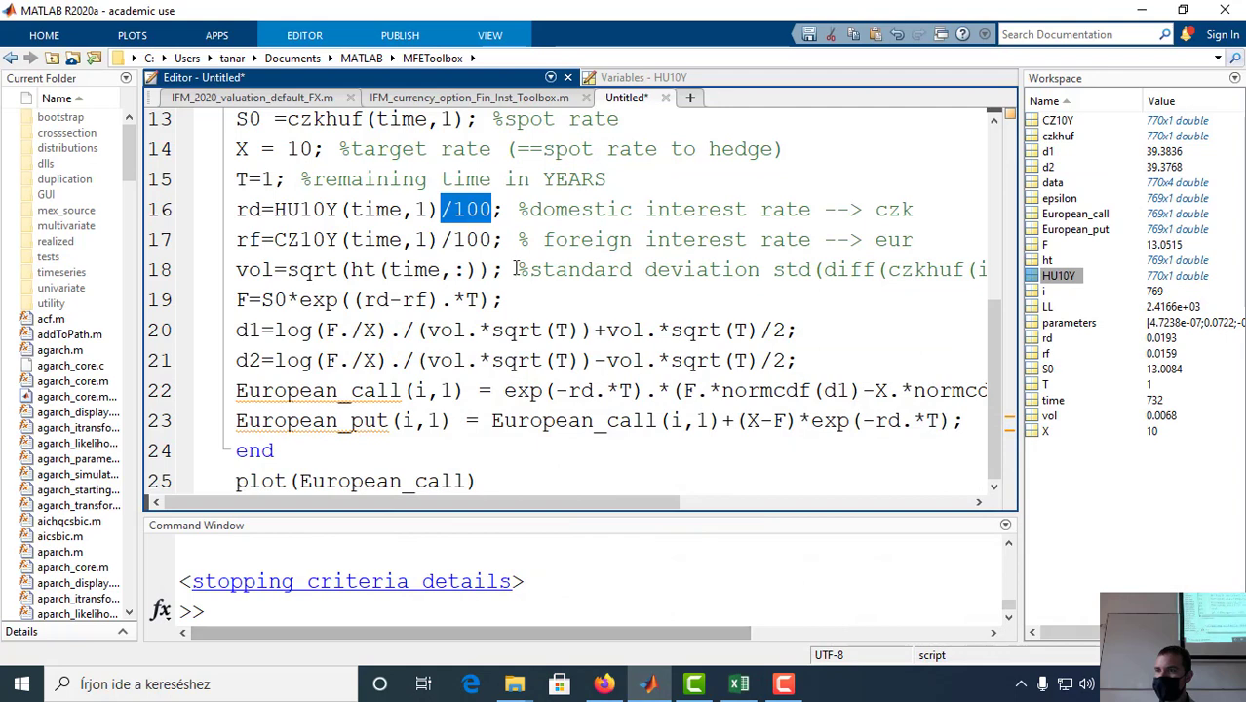
click(430, 208)
drag(265, 209, 499, 208)
click(459, 209)
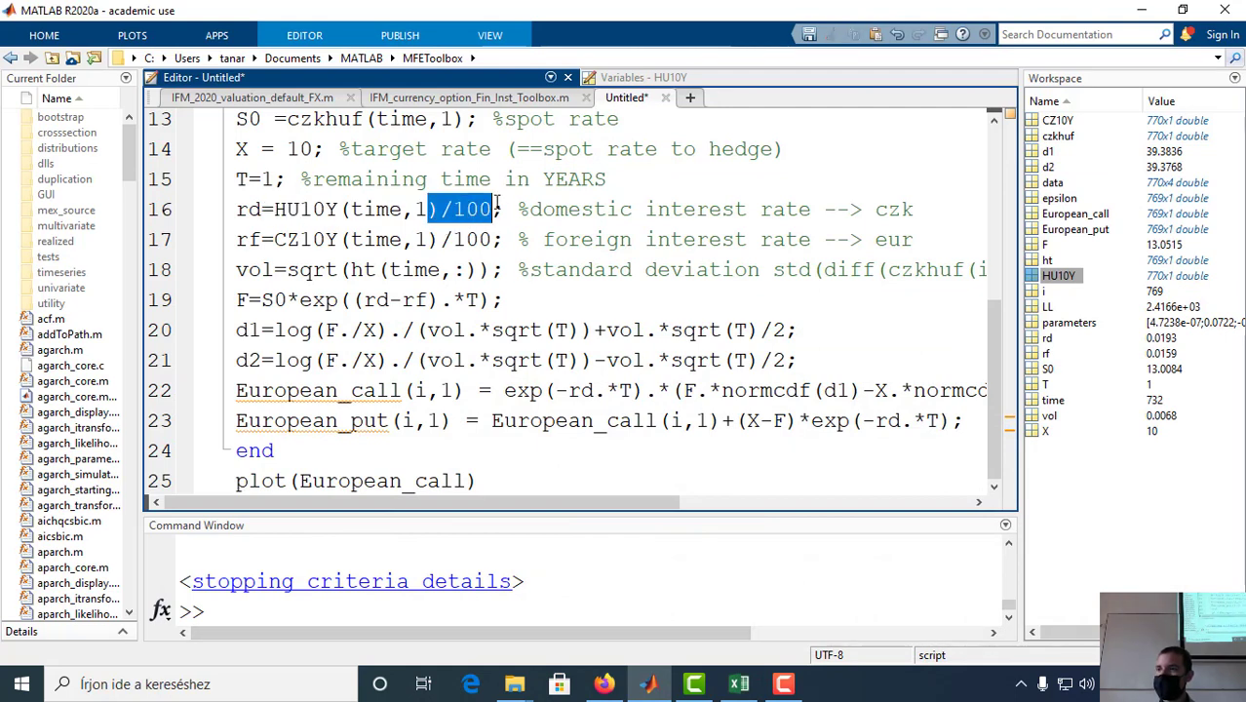
click(464, 240)
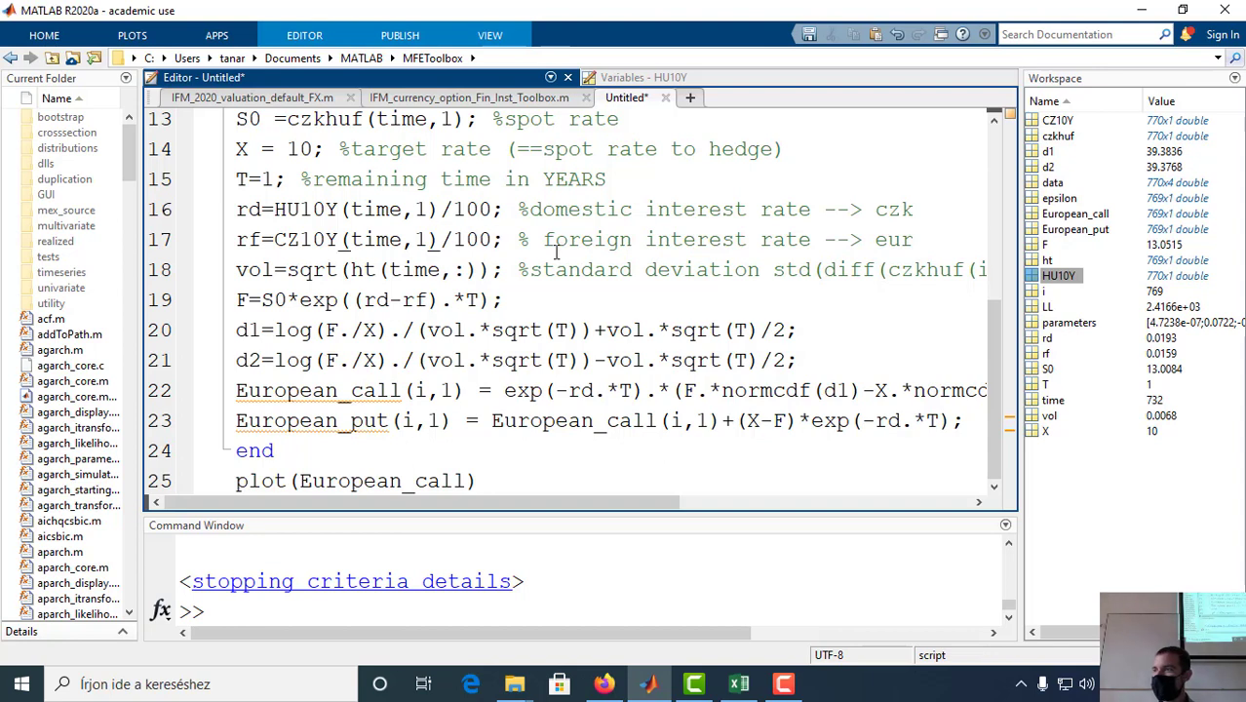
Step: Compare the European_call values in MATLAB with the call price in the Excel option worksheet
click(663, 80)
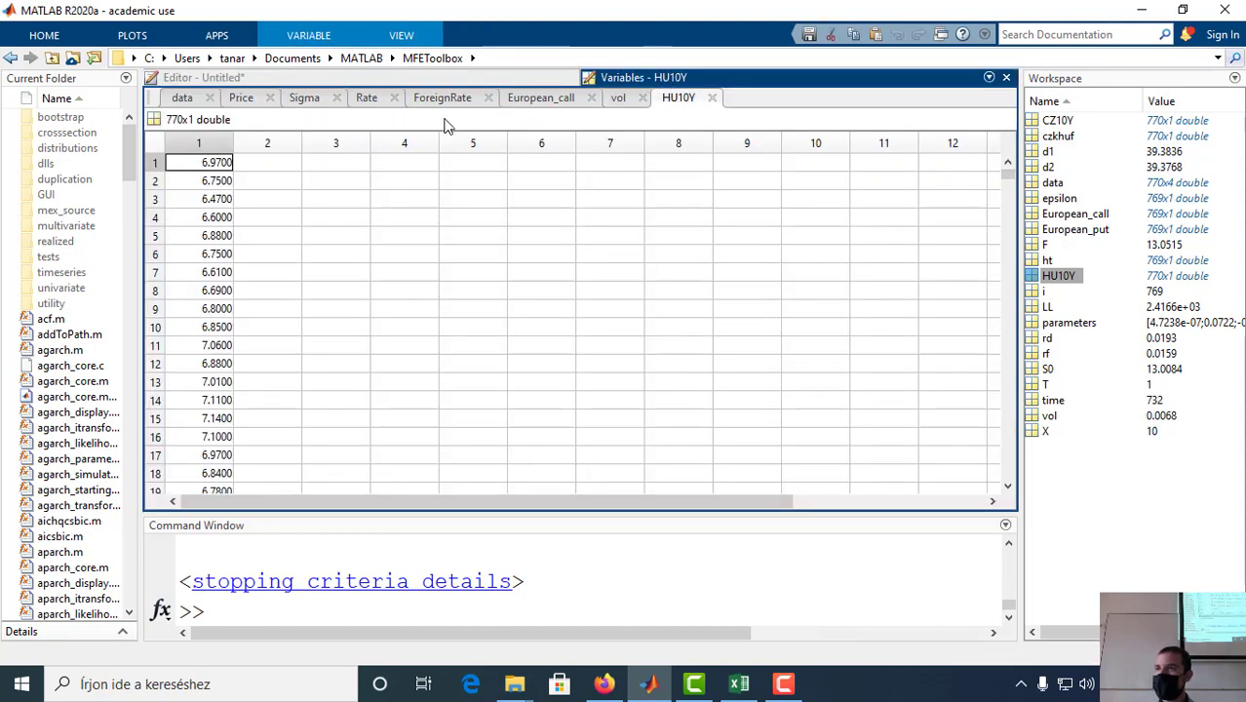
click(557, 106)
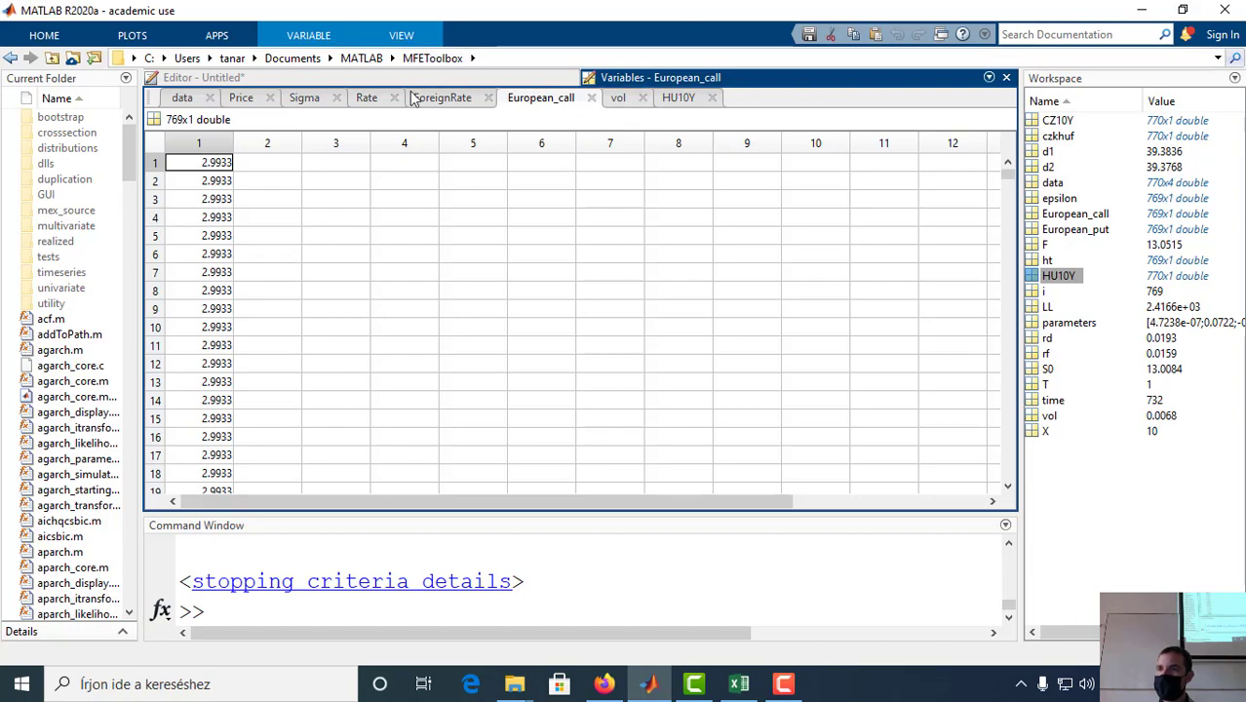
click(743, 684)
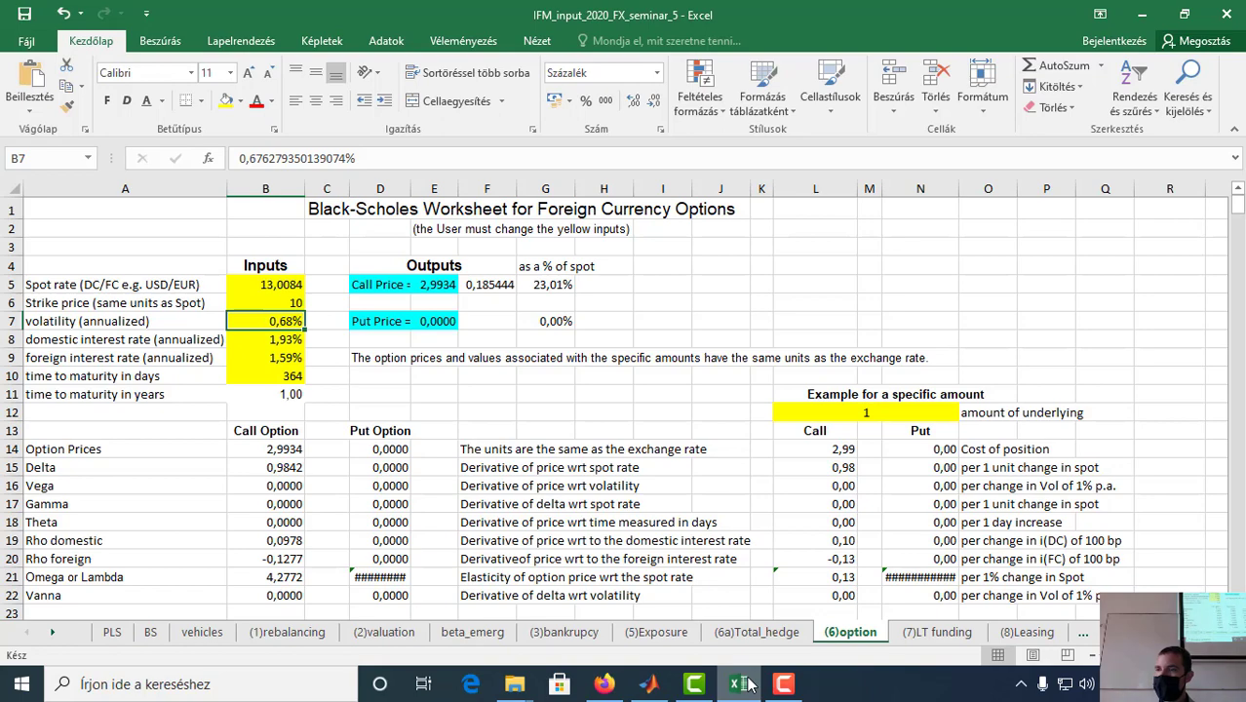
click(648, 685)
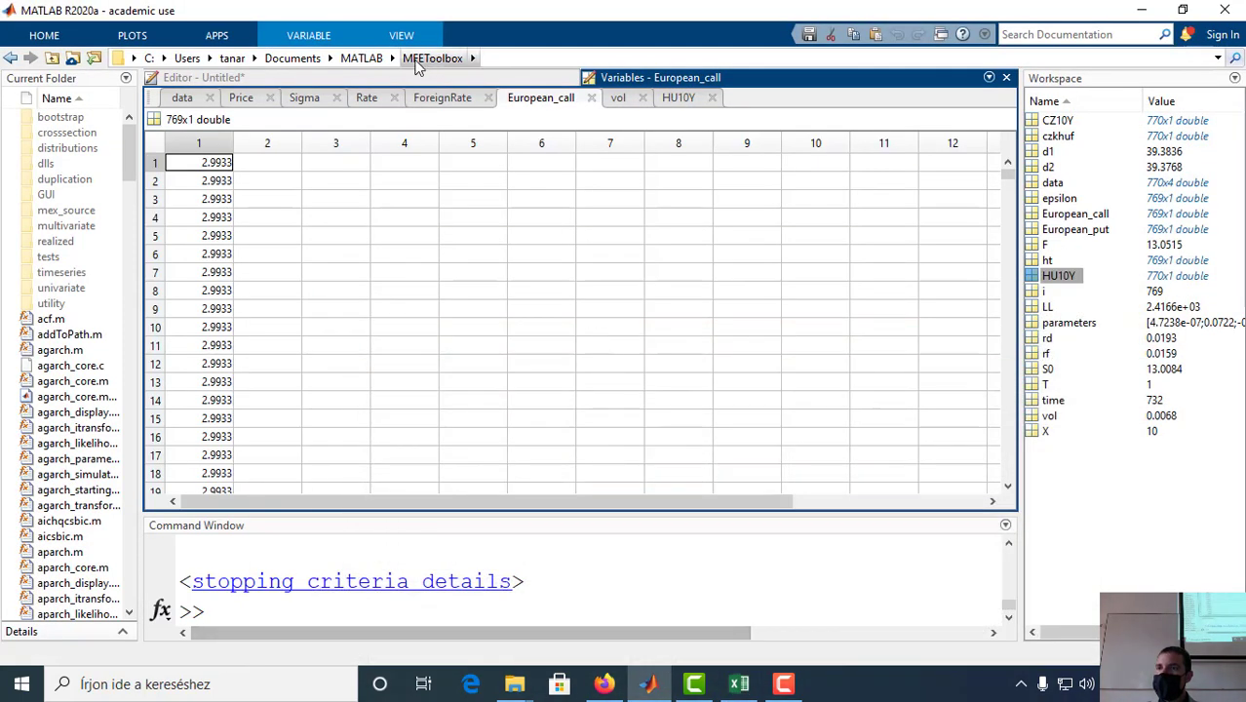
Step: Change the remaining time T in the untitled pricing script to 1/12
click(357, 84)
scroll(453, 304, up, 4)
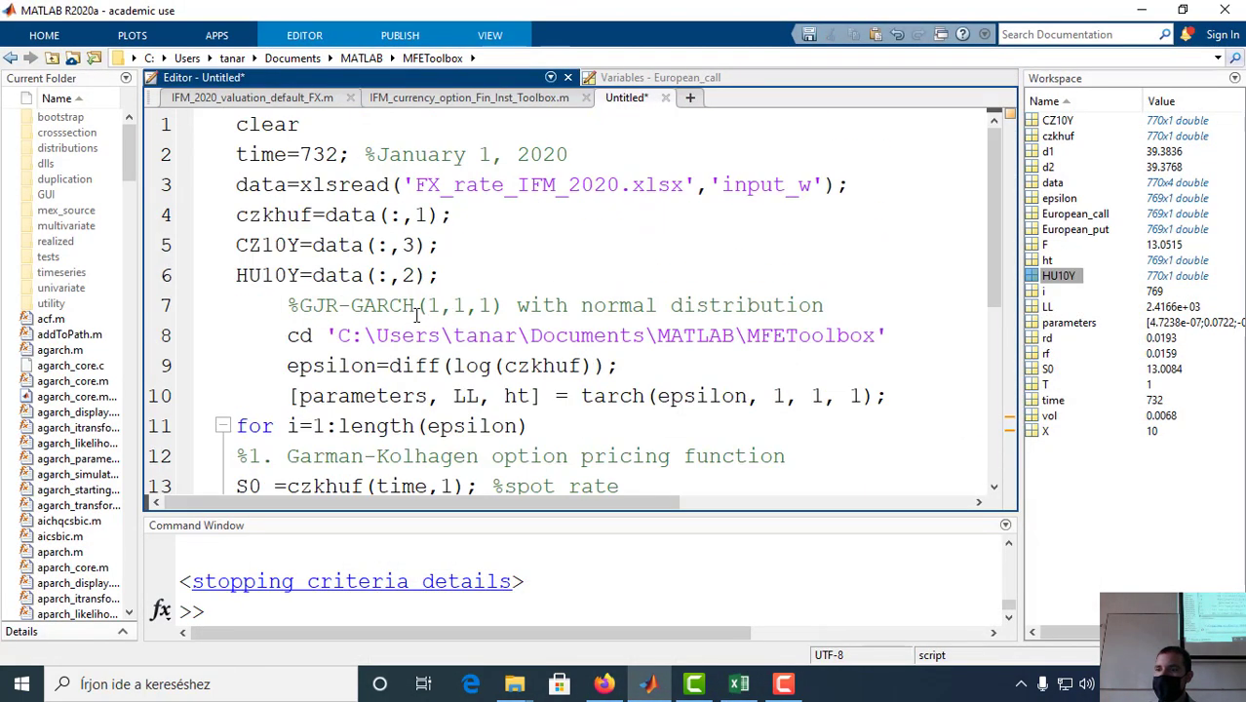
scroll(417, 314, down, 1)
scroll(417, 314, up, 1)
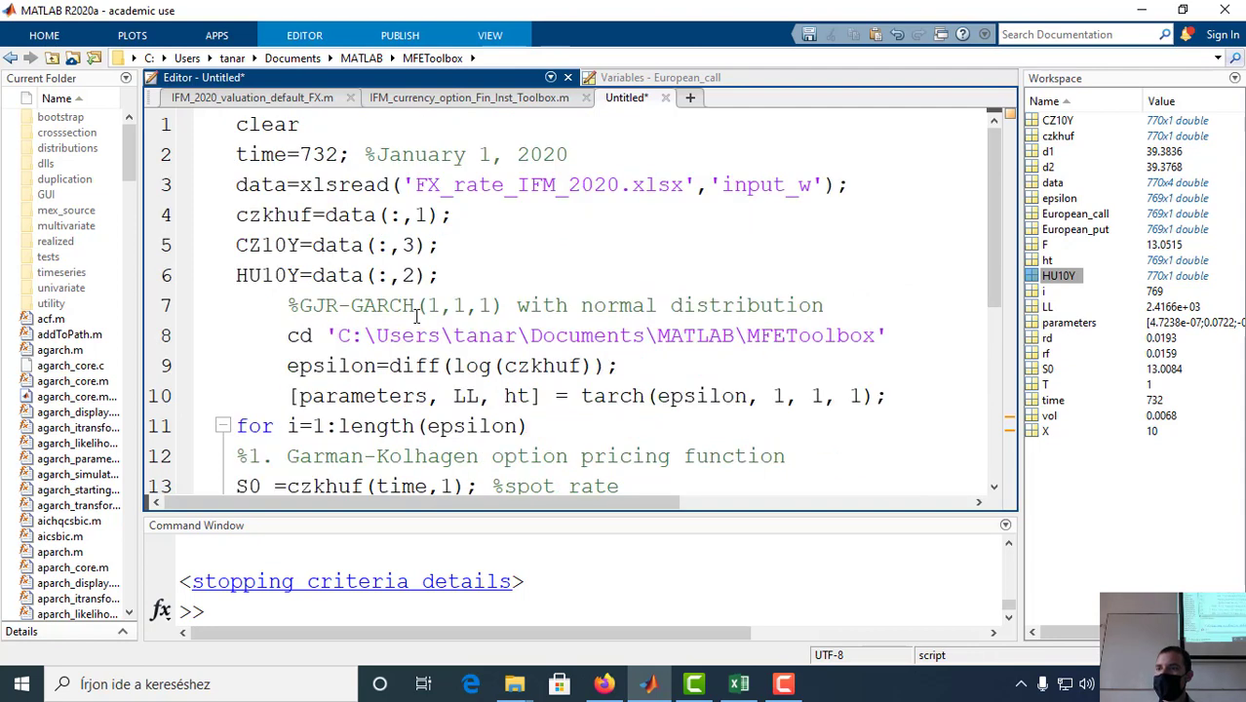
scroll(417, 314, down, 2)
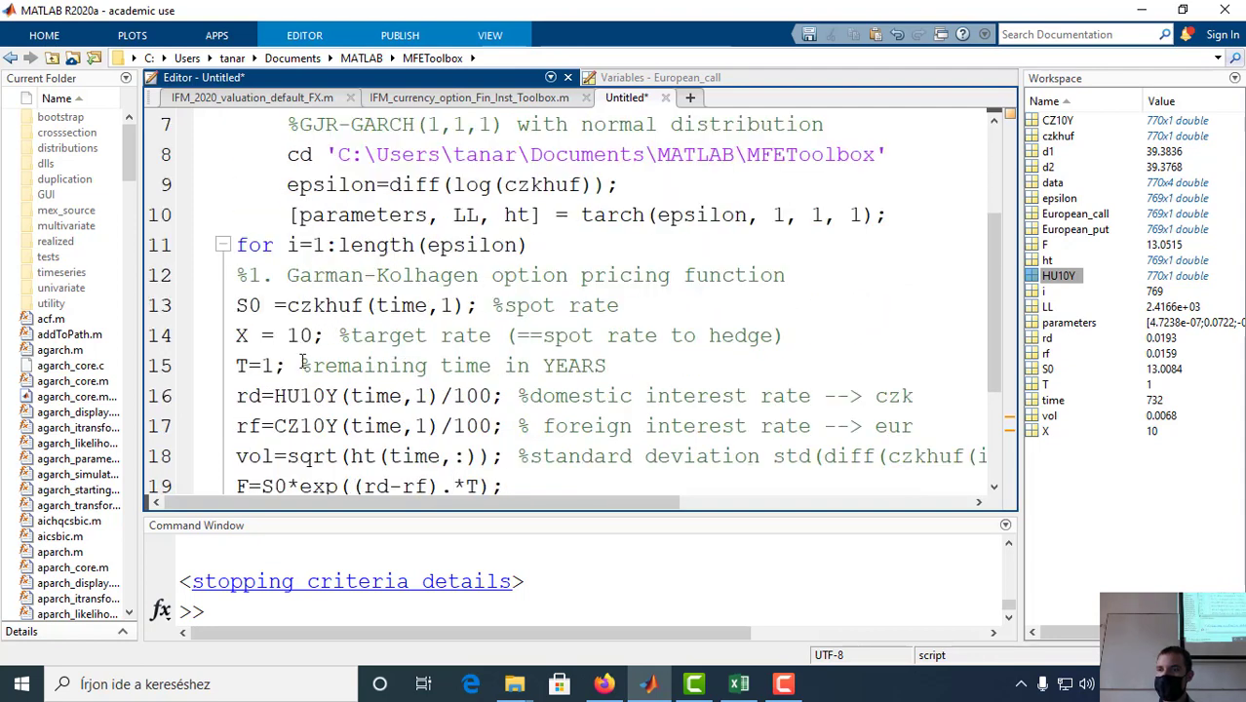
double_click(267, 366)
scroll(391, 363, down, 1)
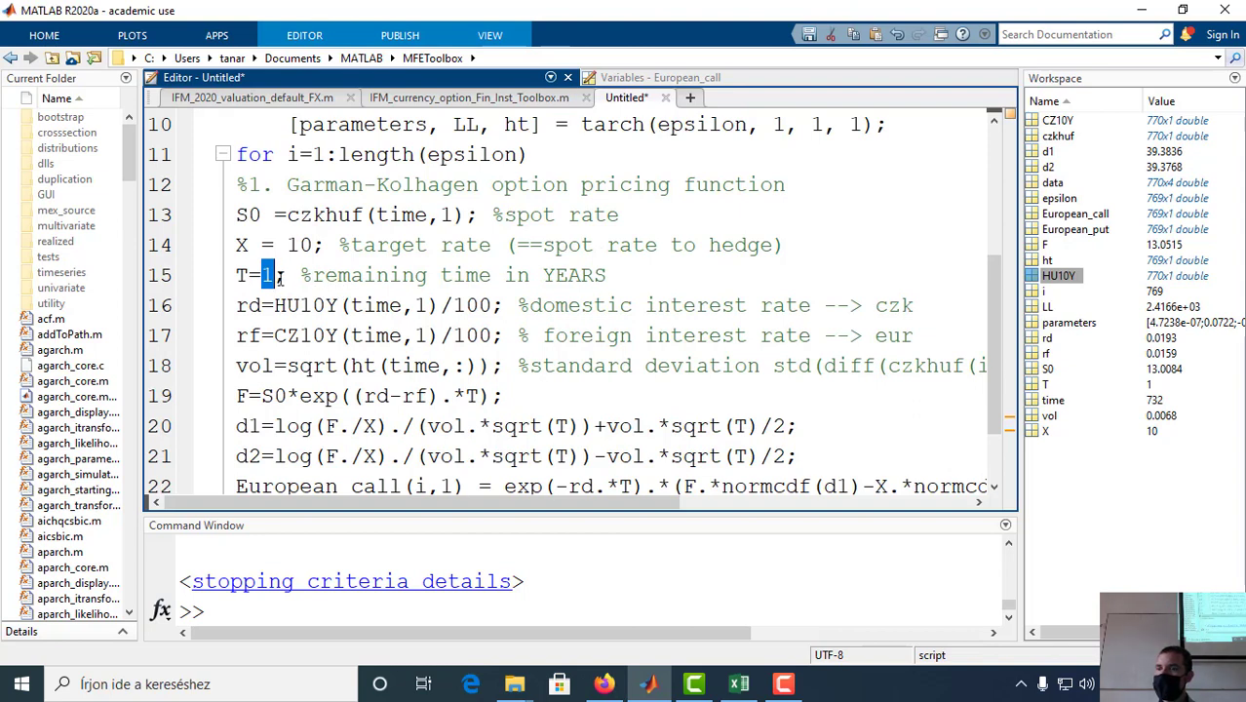
click(276, 276)
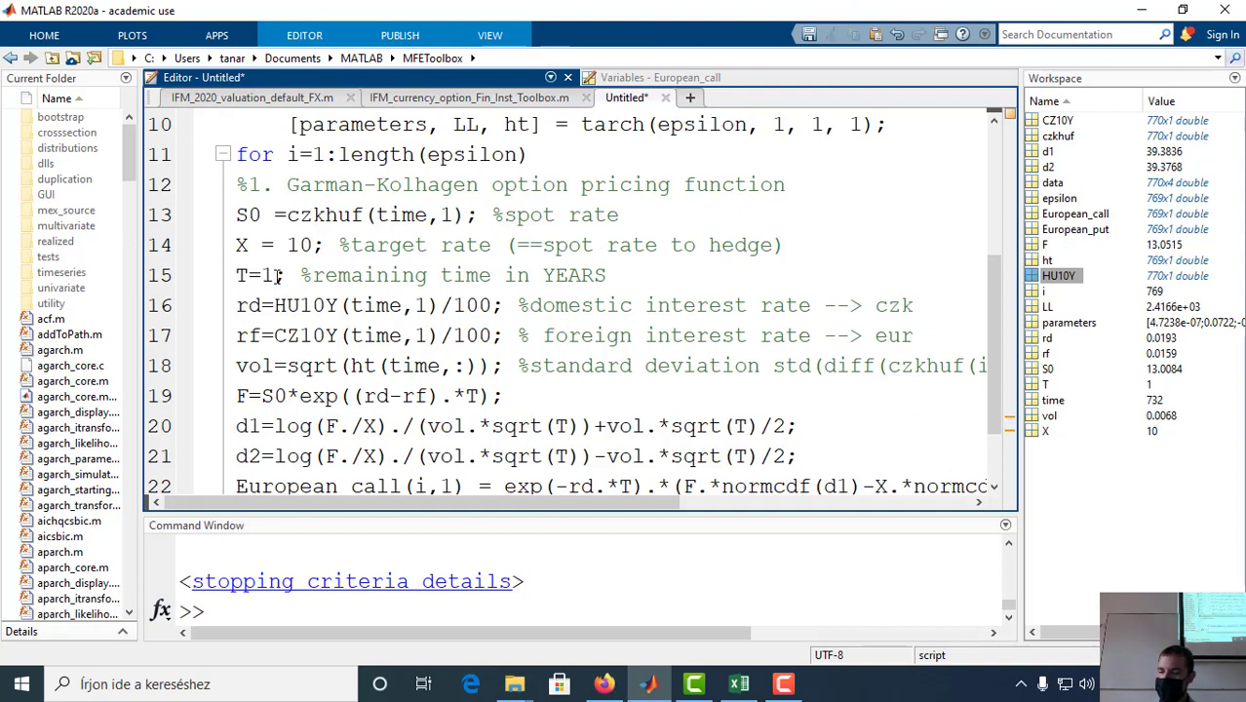
text(/)
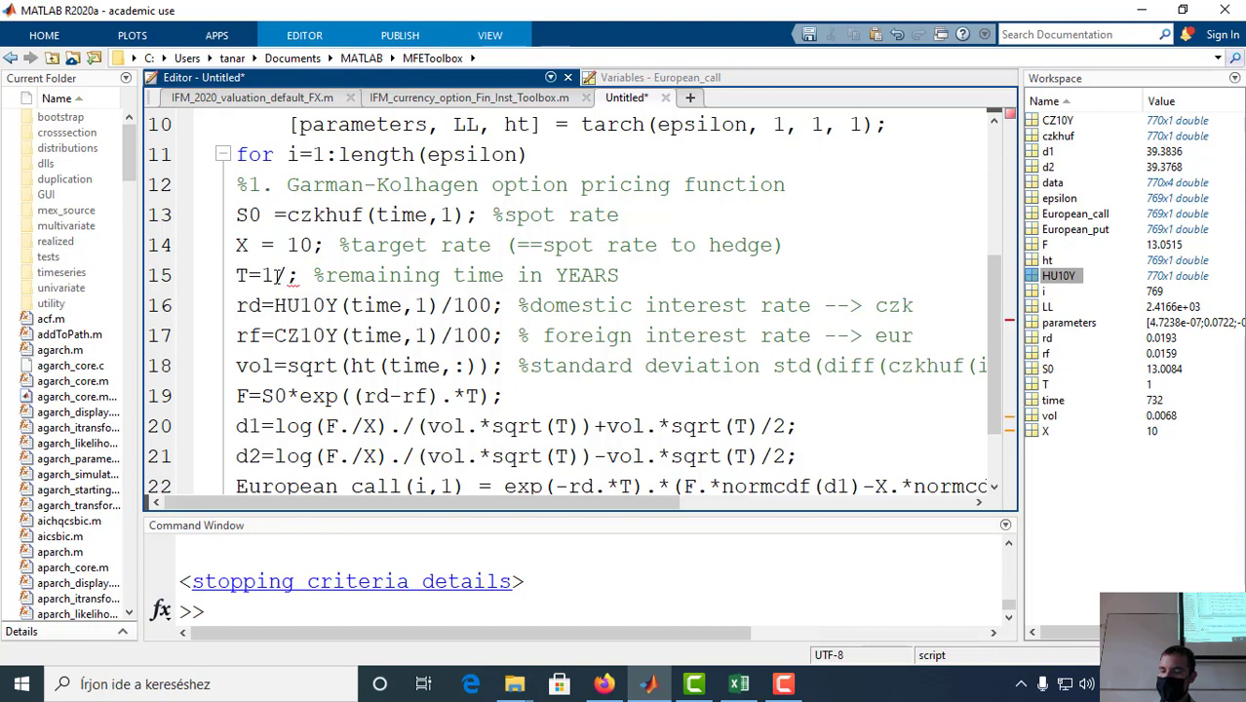
text(12)
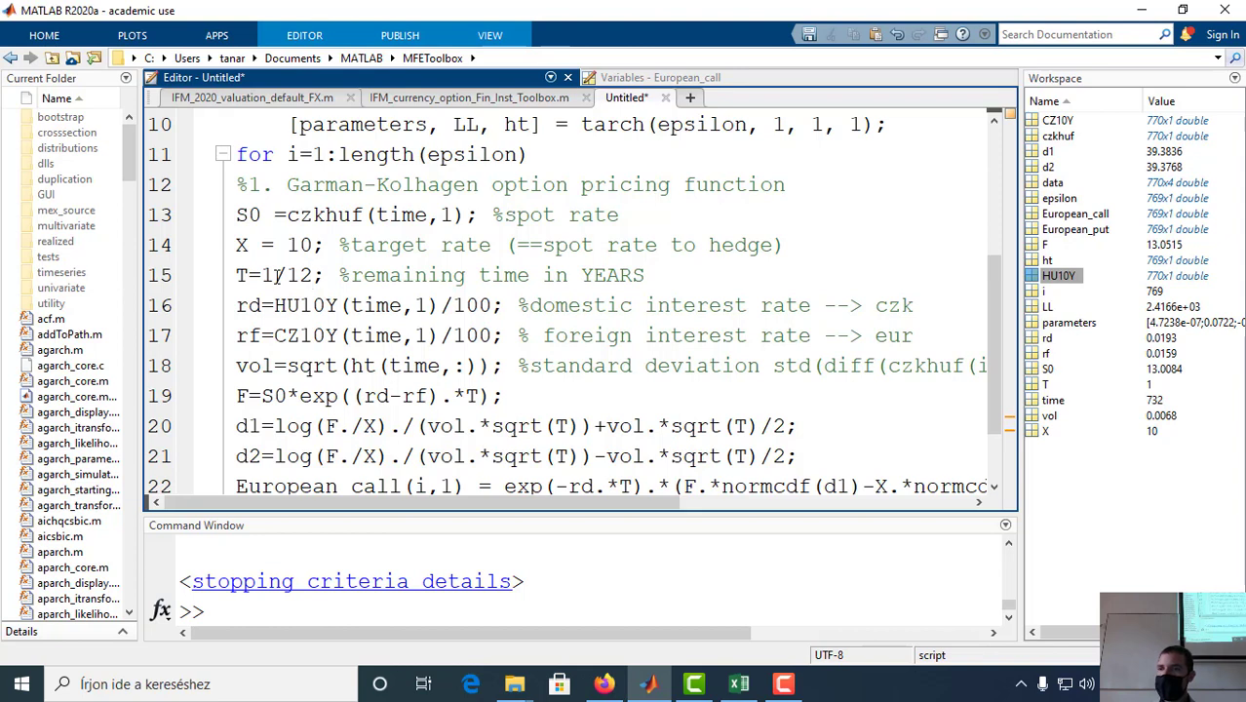
Step: Enclose 1/12 in parentheses and multiply it by the loop index, so the line reads T=(1/12)*i
drag(261, 276, 312, 276)
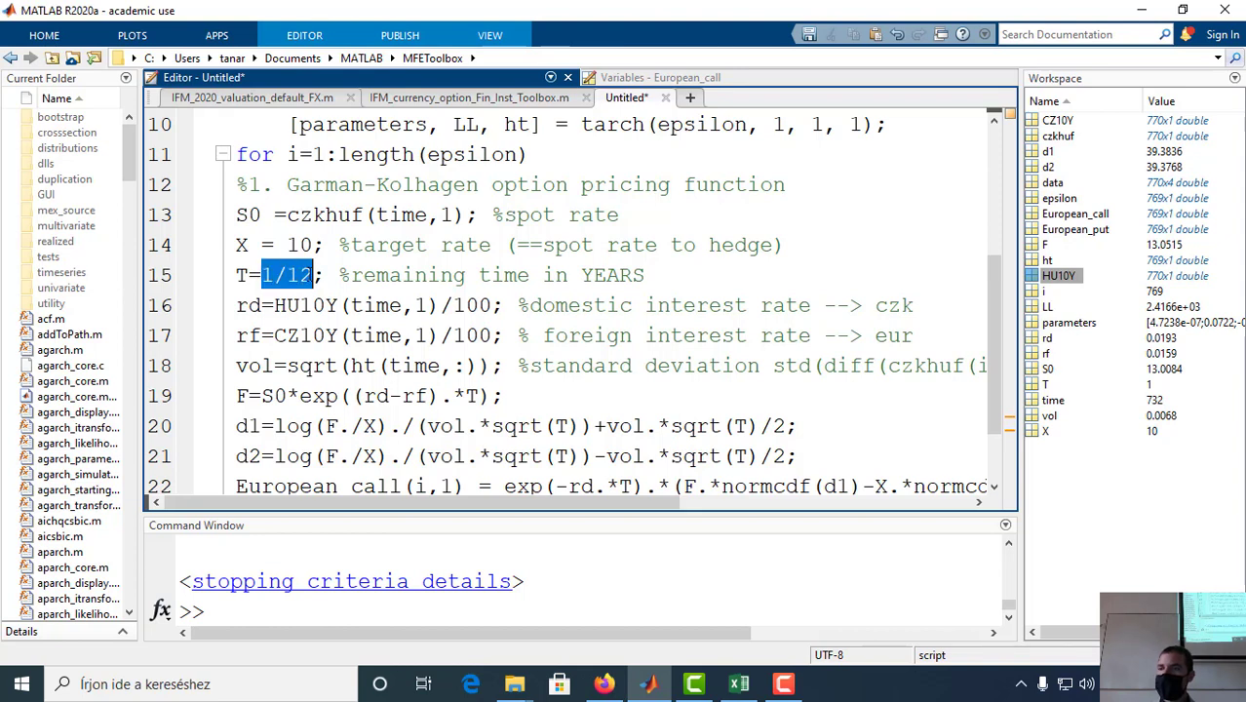
click(318, 277)
text())
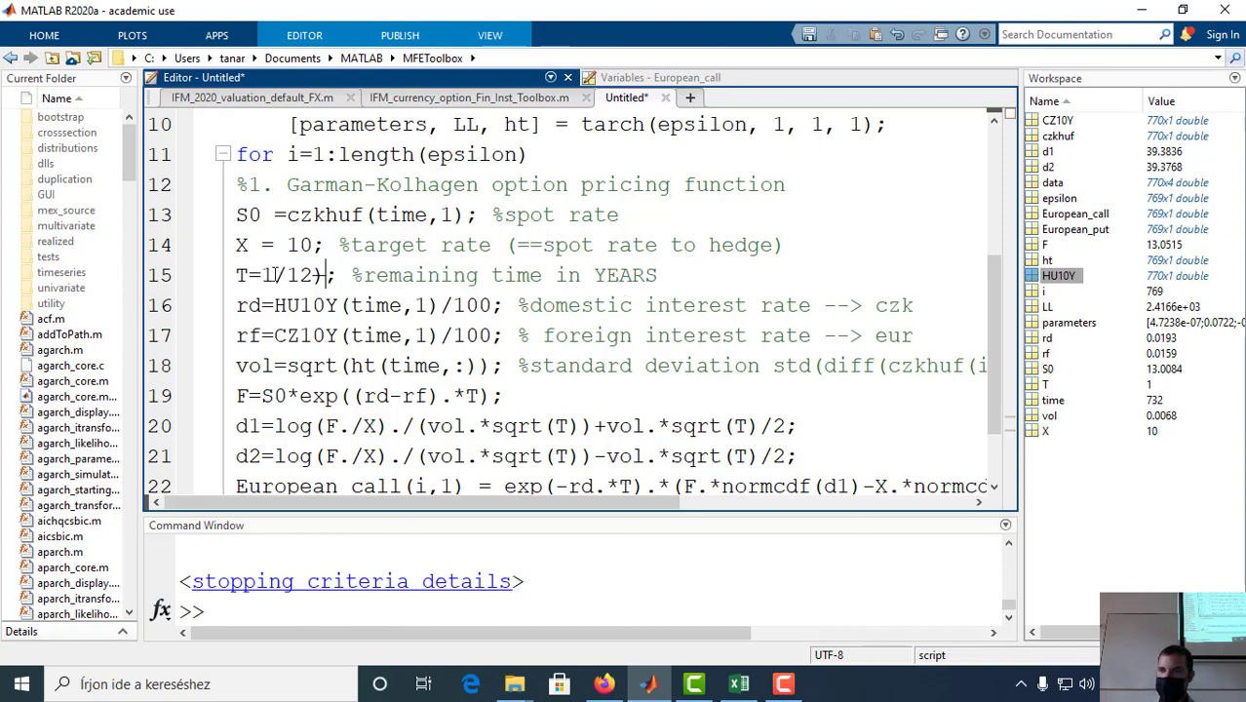
click(263, 275)
text(()
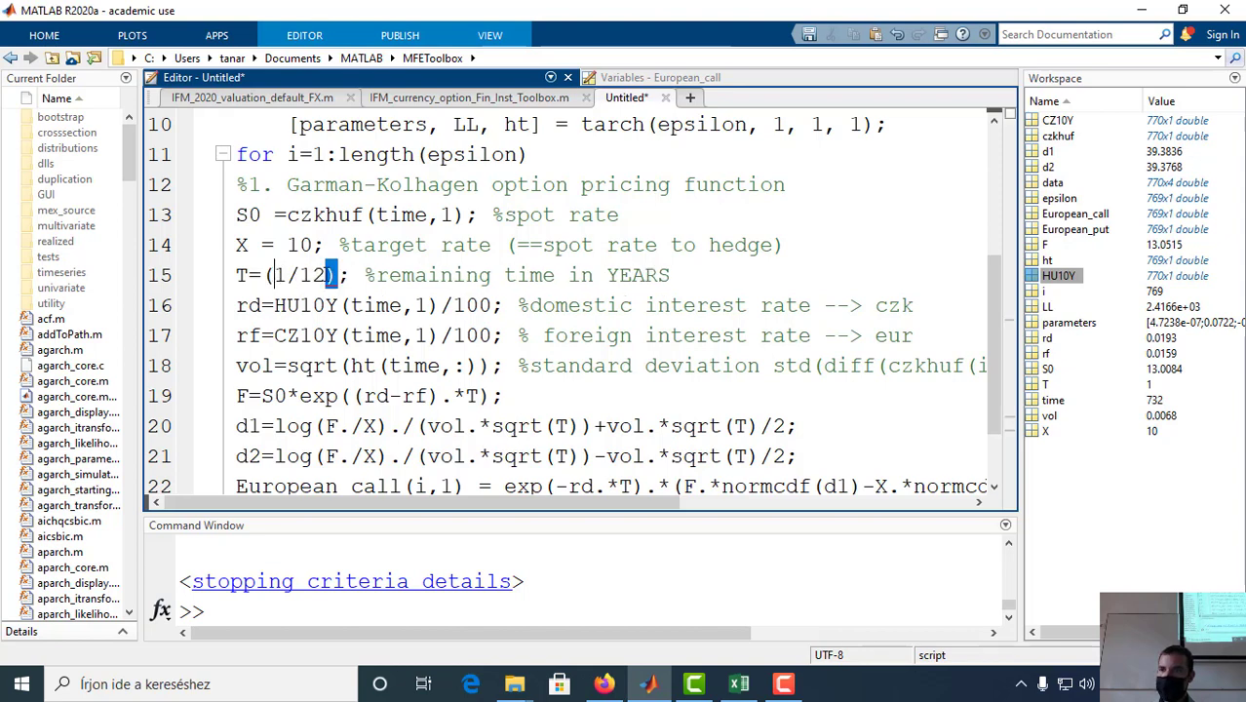
click(334, 274)
text(*)
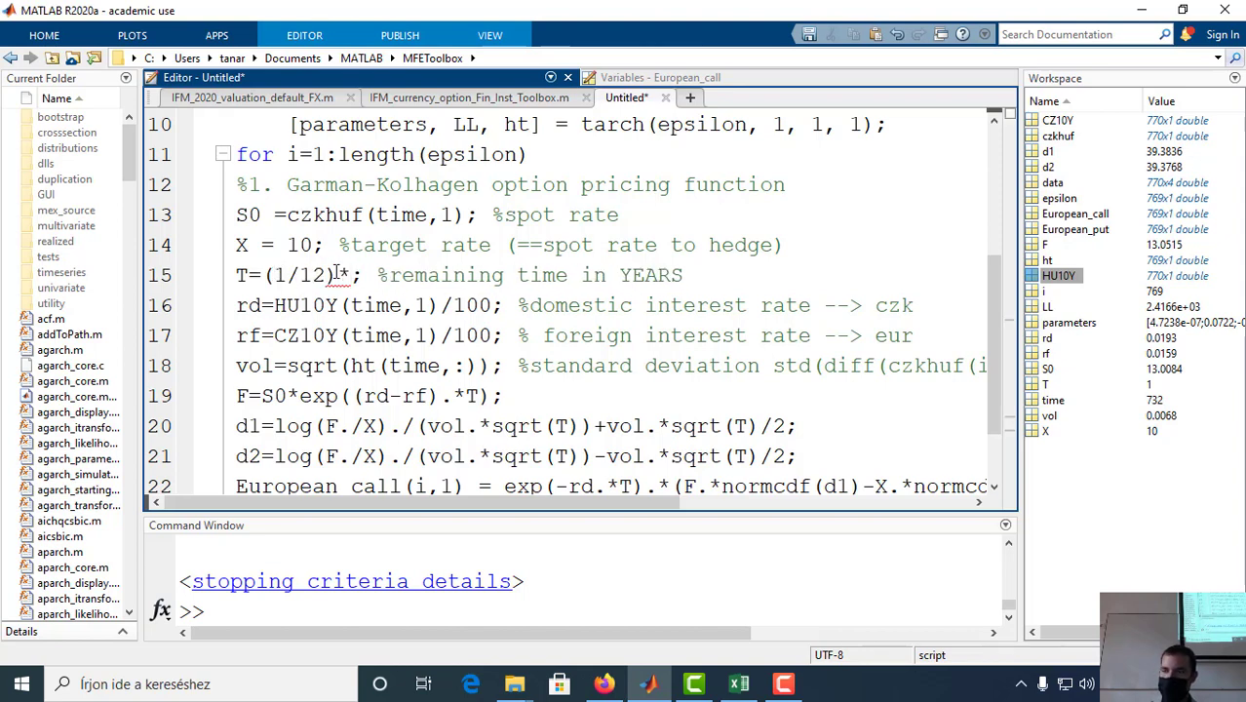
text(i)
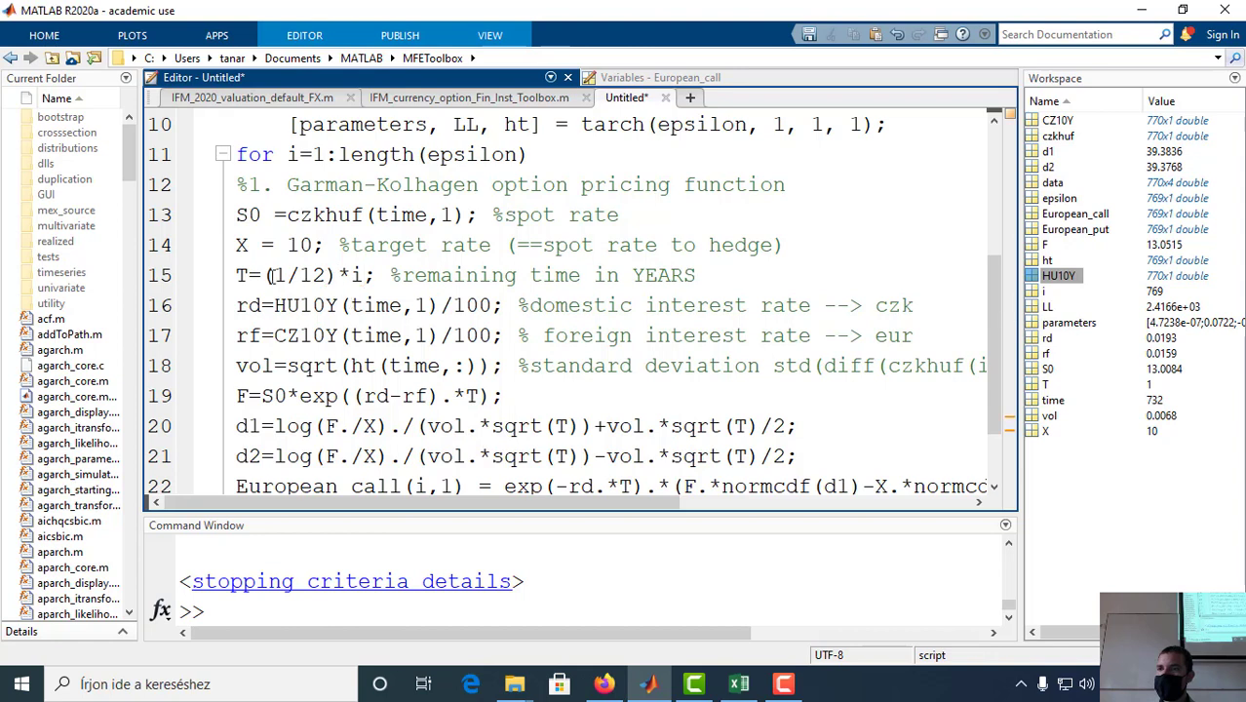
Step: Replace length(epsilon) in the for loop with 12, so the index i runs over 1:12
drag(276, 275, 330, 269)
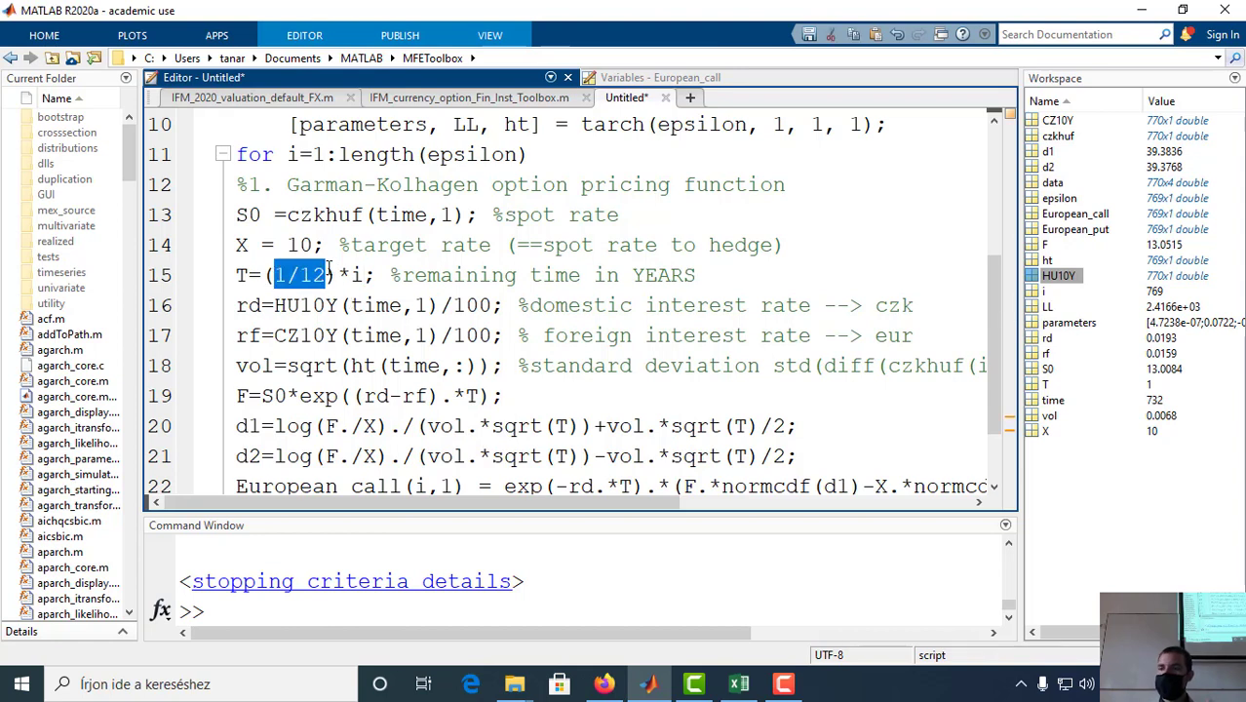
scroll(358, 322, up, 1)
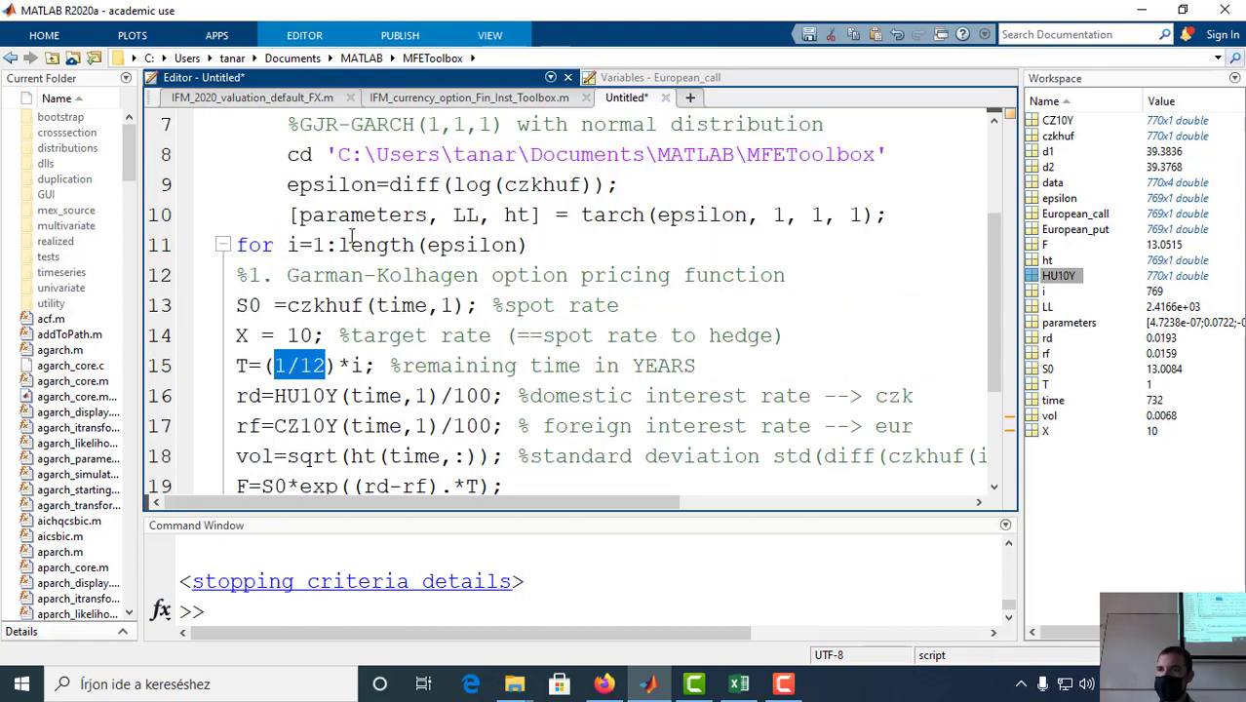
drag(338, 245, 549, 237)
text(12)
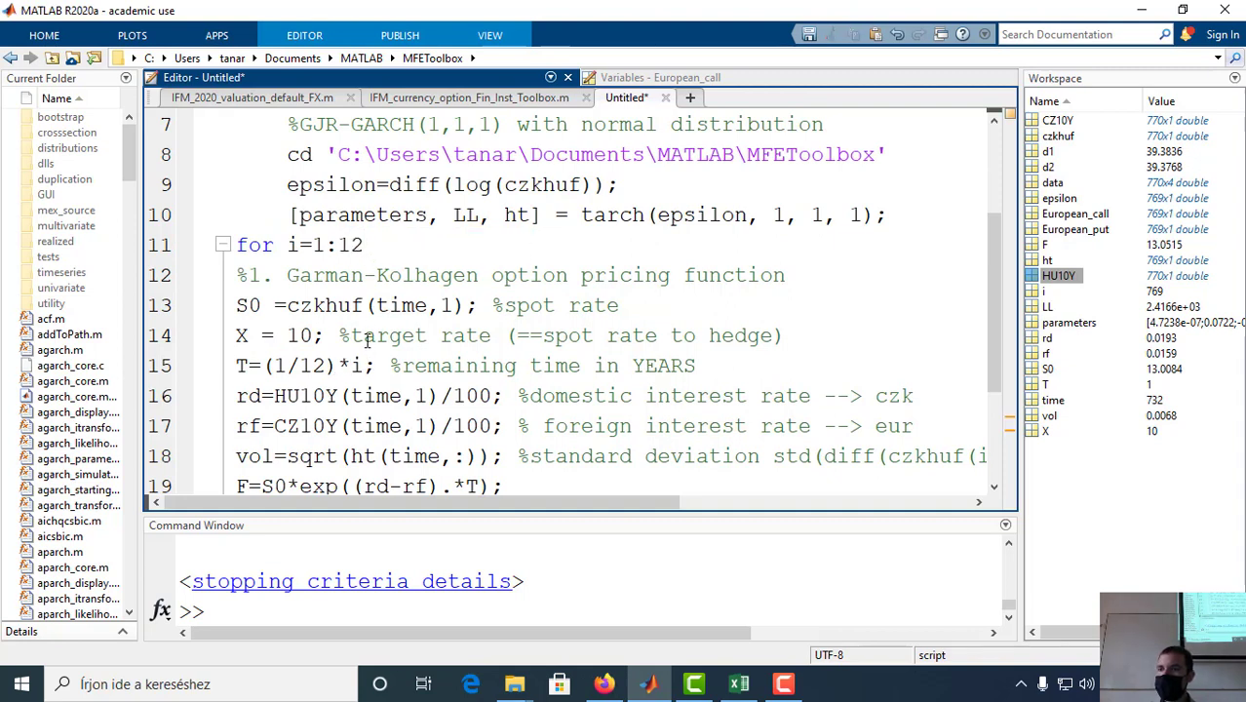
Step: Review the edited loop and T line, and evaluate the entire script to plot European_call over the twelve monthly maturities
scroll(366, 338, down, 2)
scroll(368, 336, up, 4)
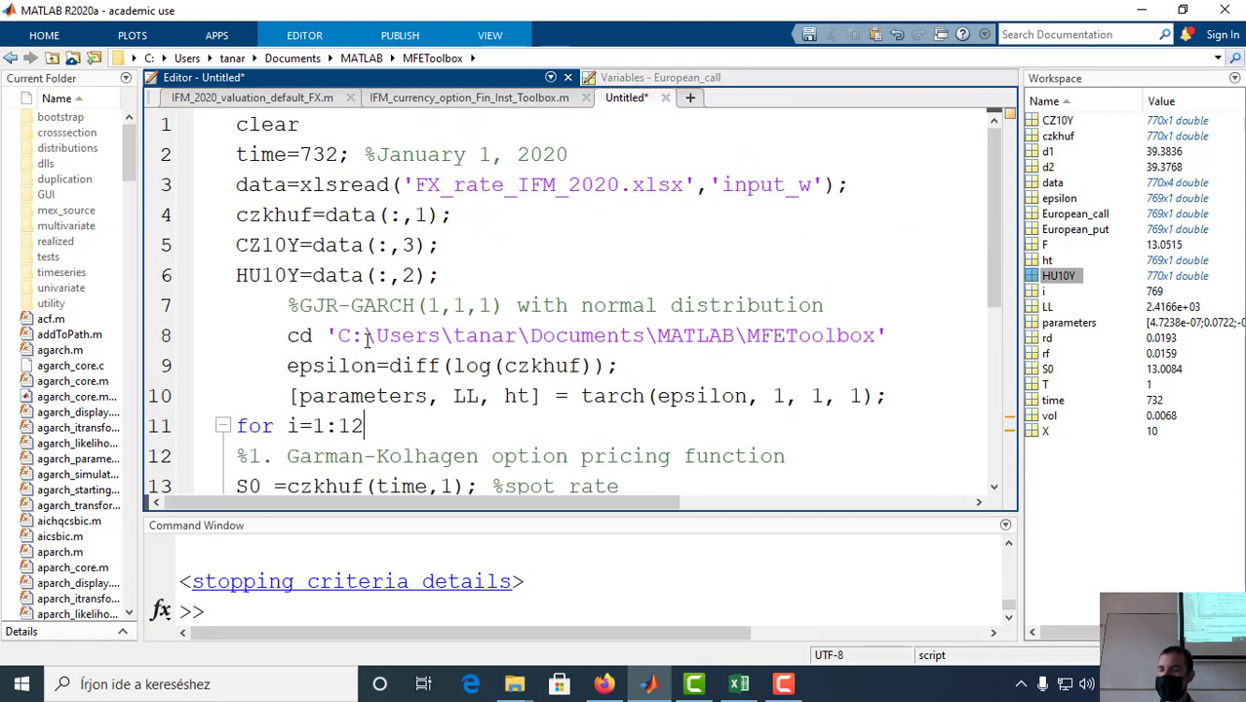
scroll(368, 337, down, 3)
scroll(351, 360, up, 1)
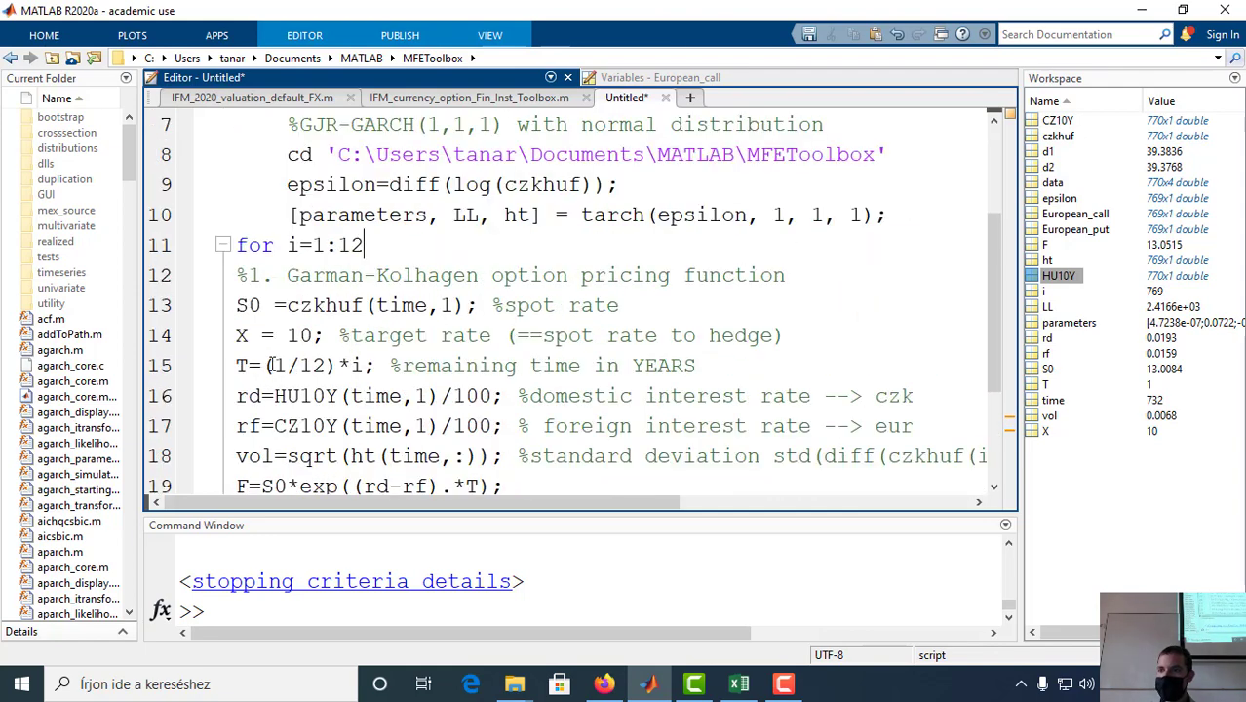
drag(270, 365, 362, 365)
key(ctrl+a)
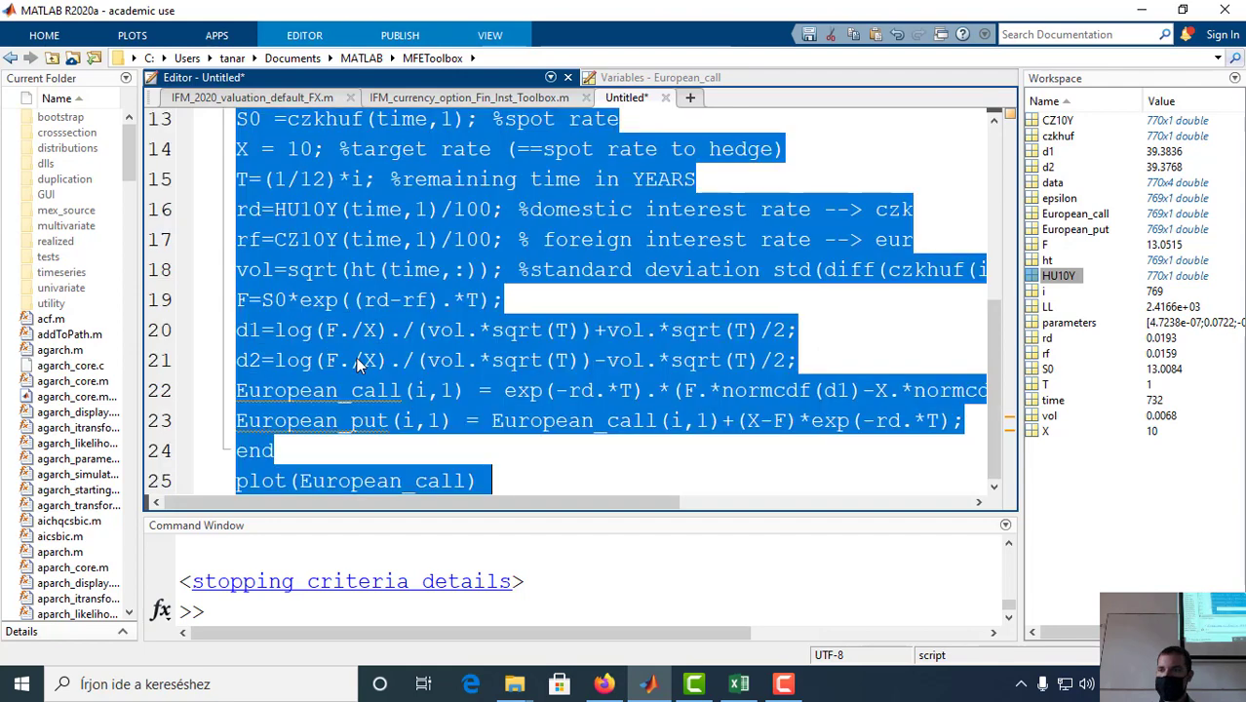
right_click(324, 274)
click(355, 285)
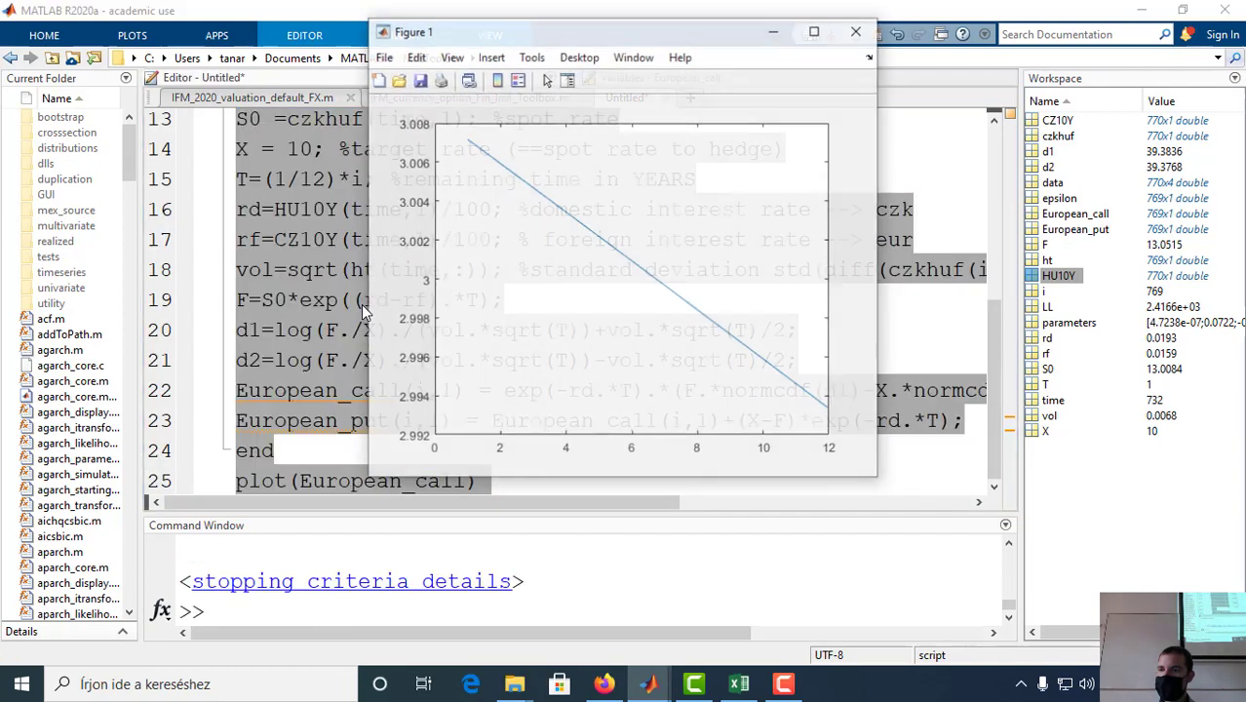
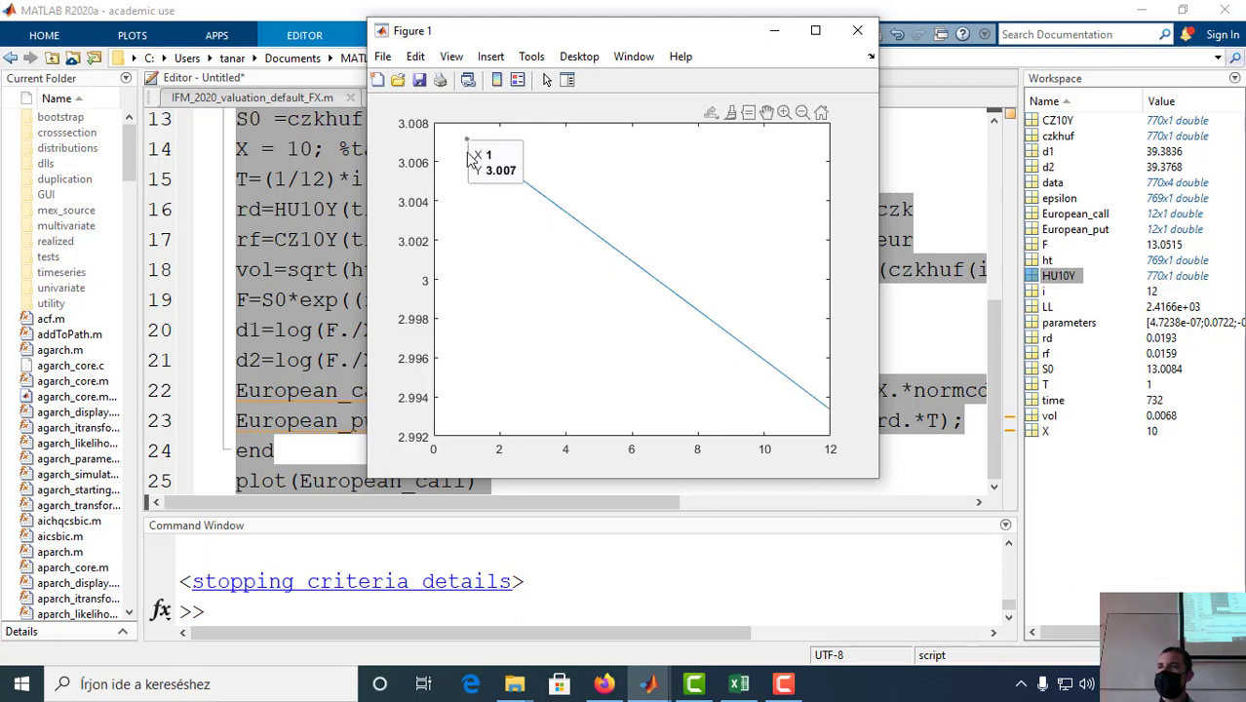
Step: Read the first and last points of the European_call plot and close the figure
mouse_move(469, 144)
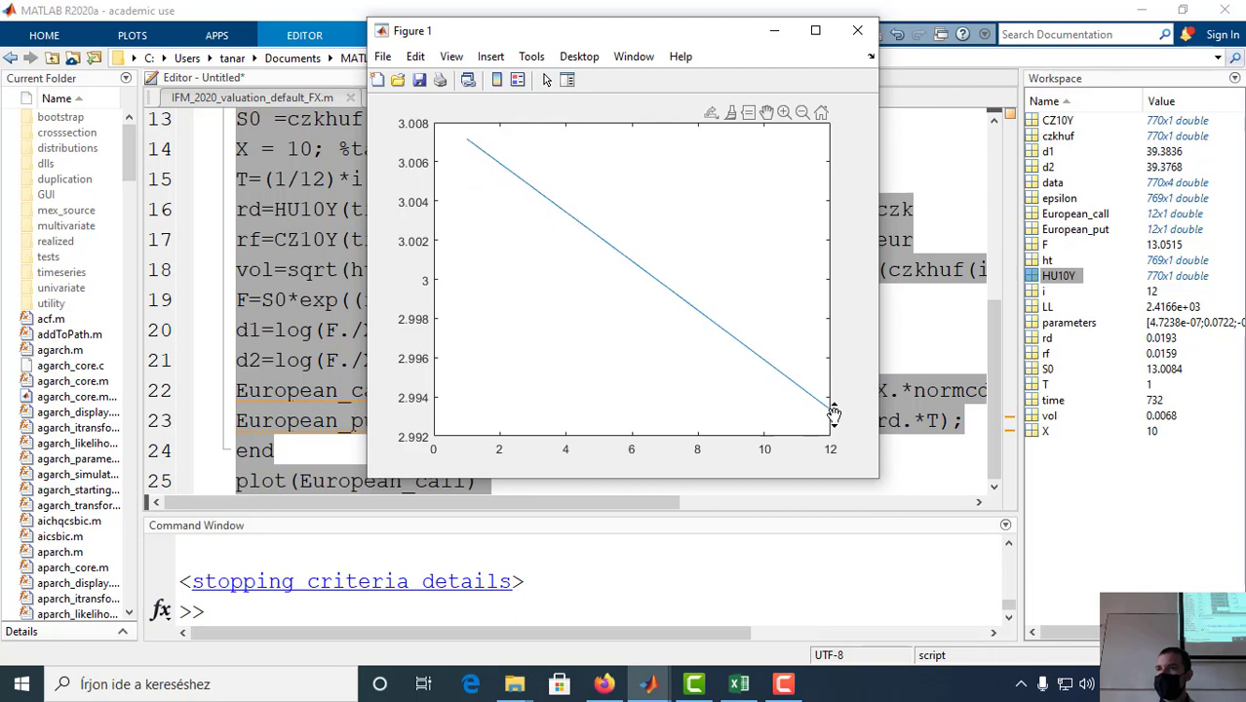
mouse_move(828, 410)
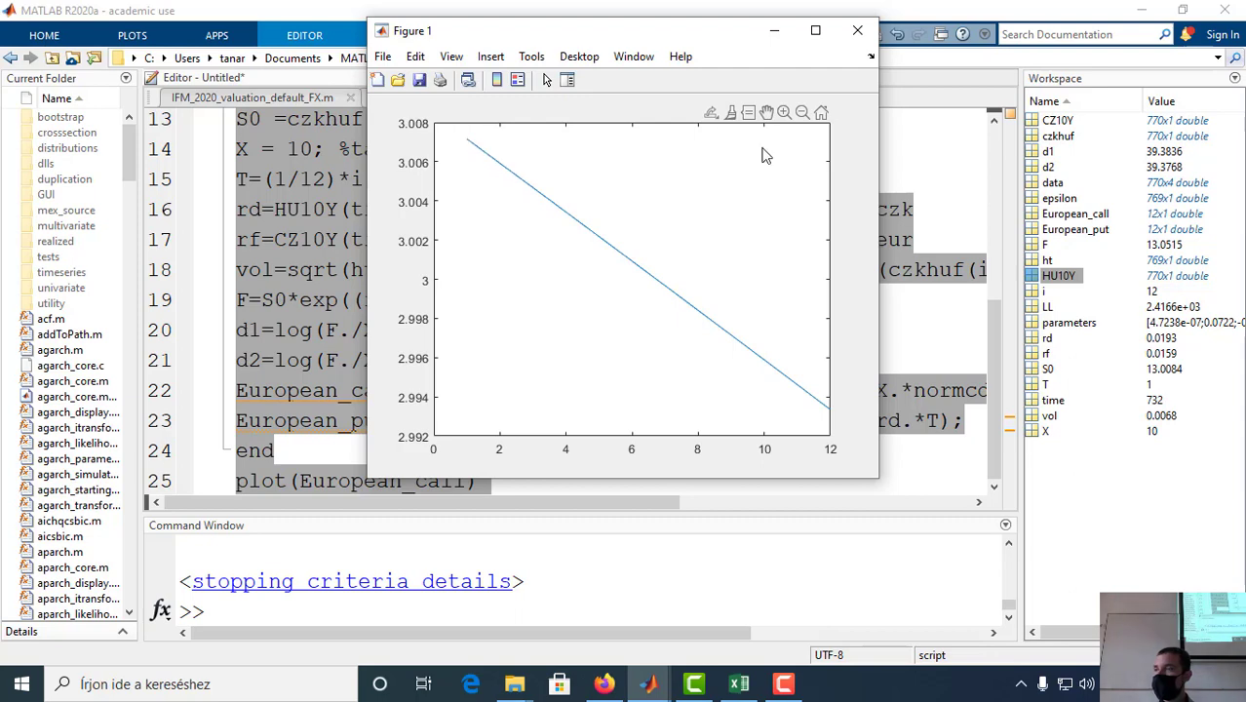
click(857, 30)
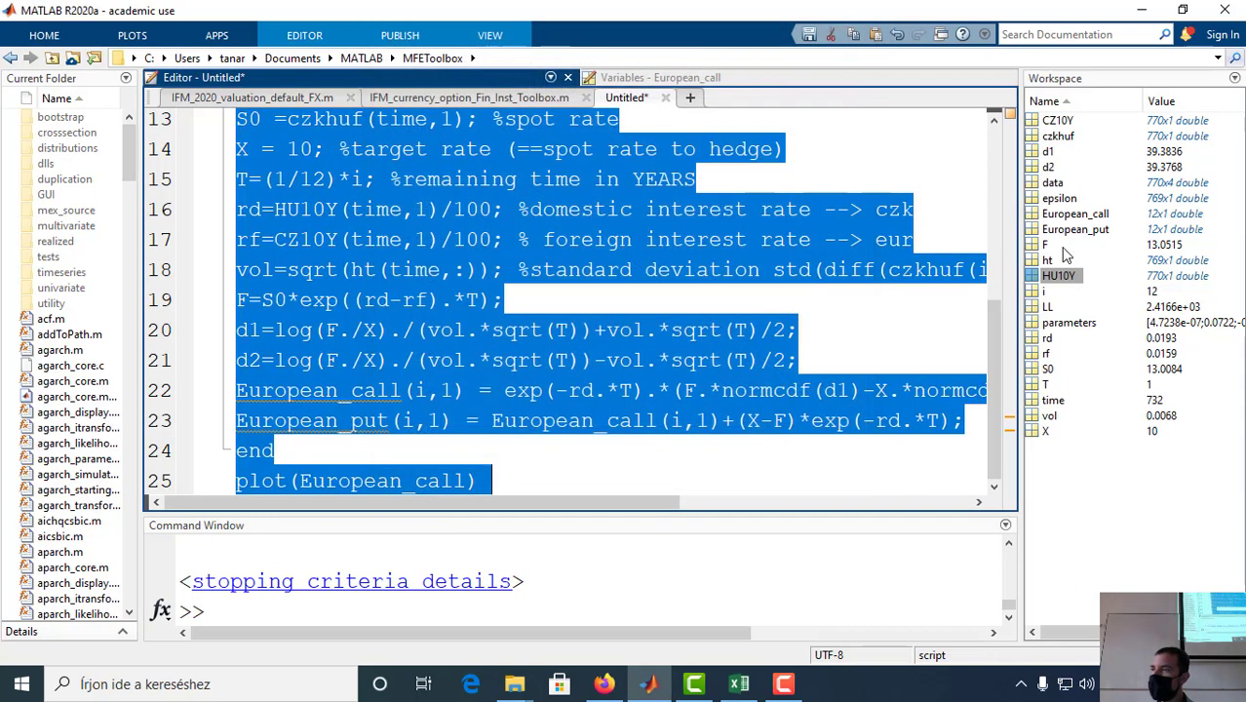
Step: Open the European_call variable and examine its option prices from the first to the twelfth month
double_click(1063, 217)
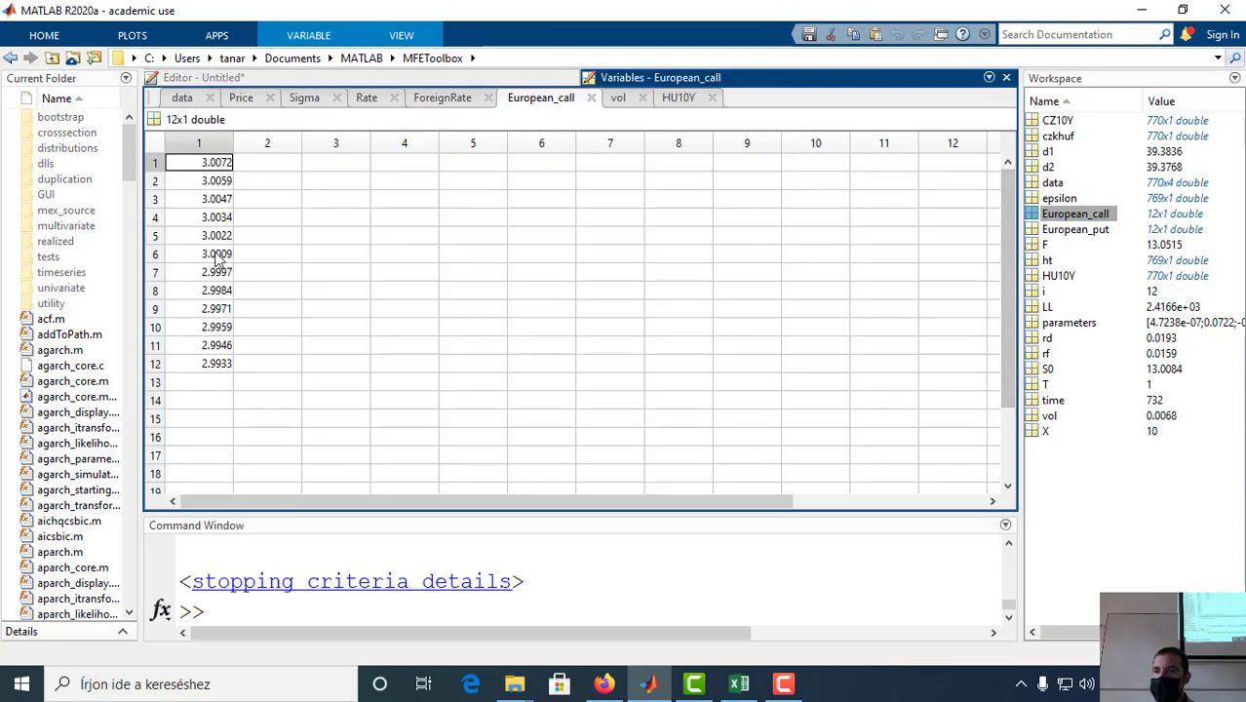
click(185, 366)
drag(185, 367, 186, 163)
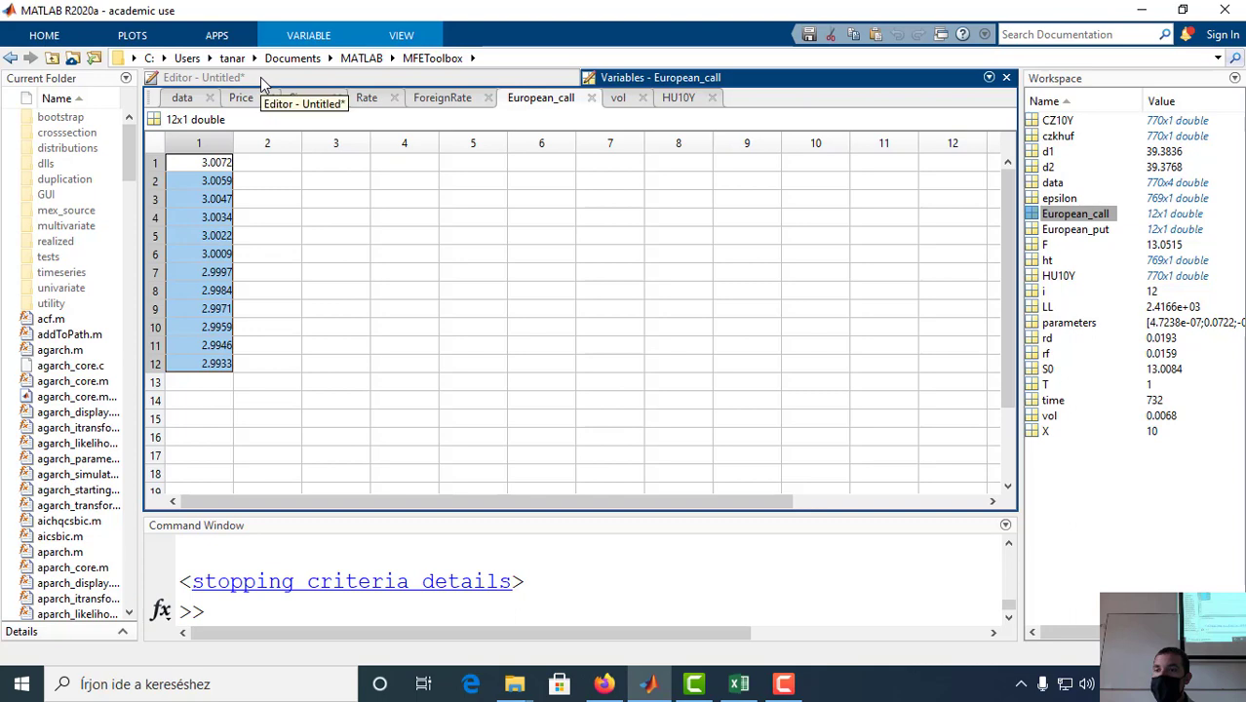
click(196, 170)
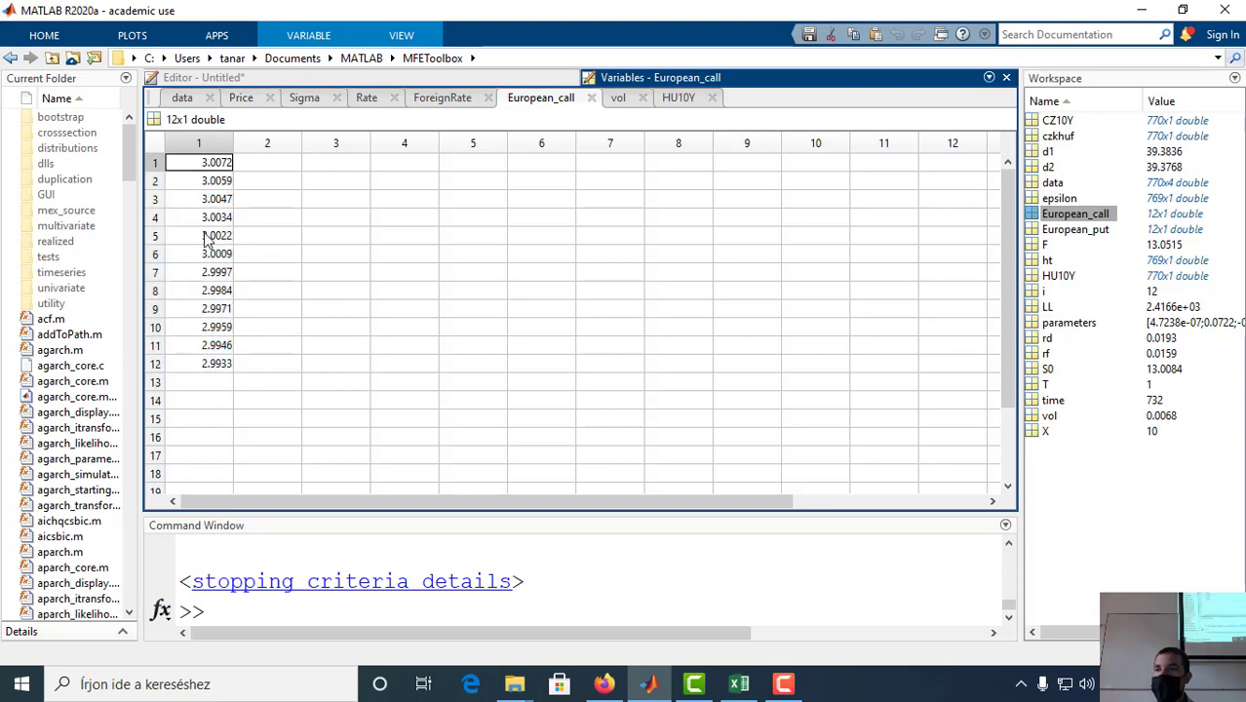
click(205, 366)
Step: Return to the script and check how the loop index i is used in the T line
click(317, 74)
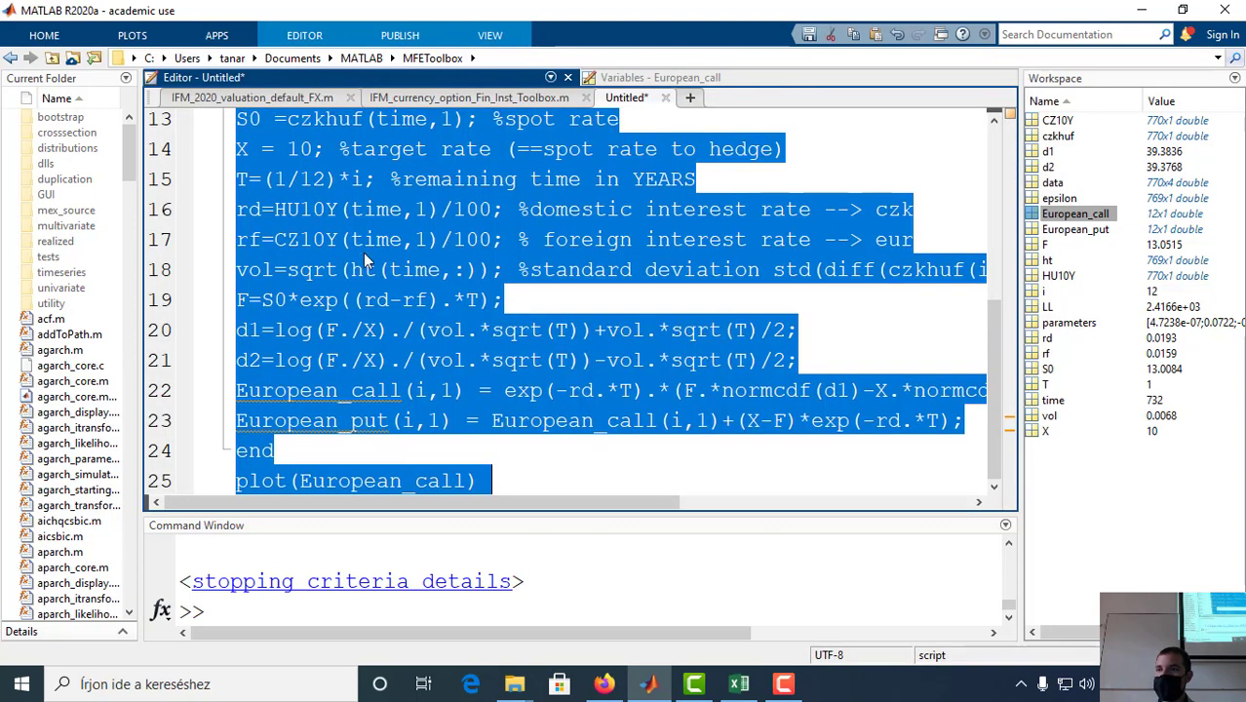
click(359, 246)
scroll(365, 255, up, 1)
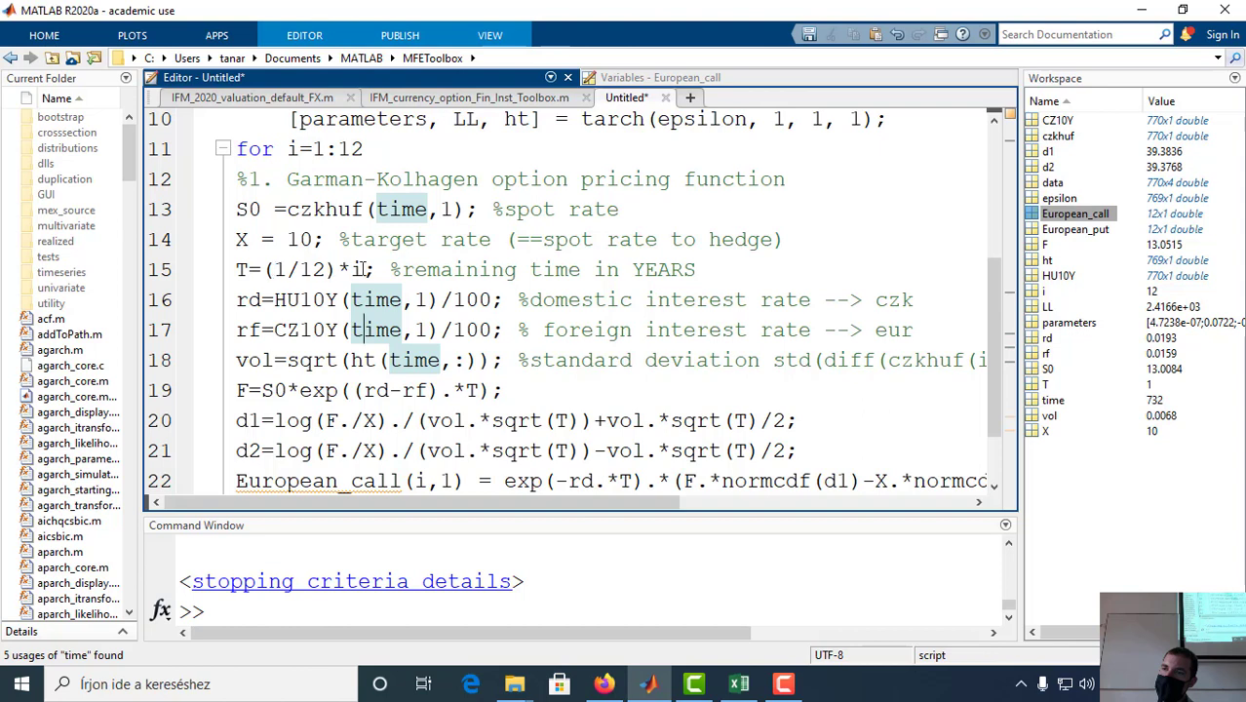
double_click(357, 269)
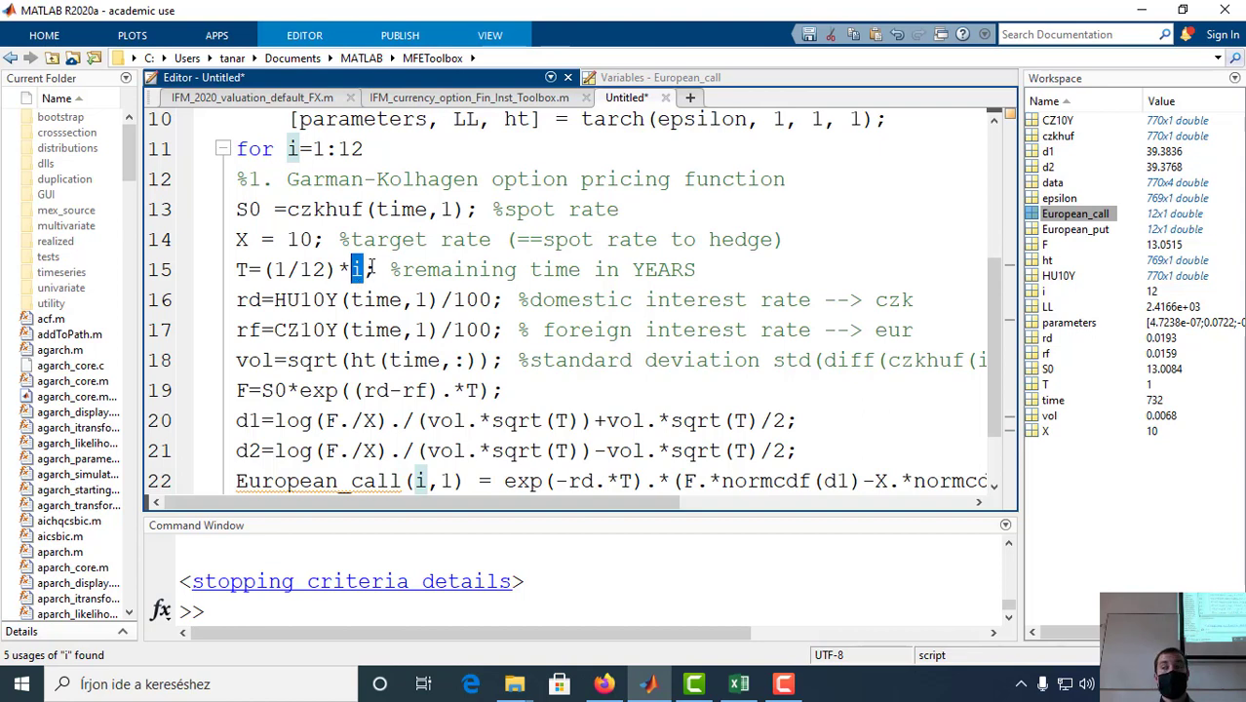
Step: Switch to the Excel option worksheet and set the time to maturity in days (B10) to =364/12
click(739, 684)
click(265, 381)
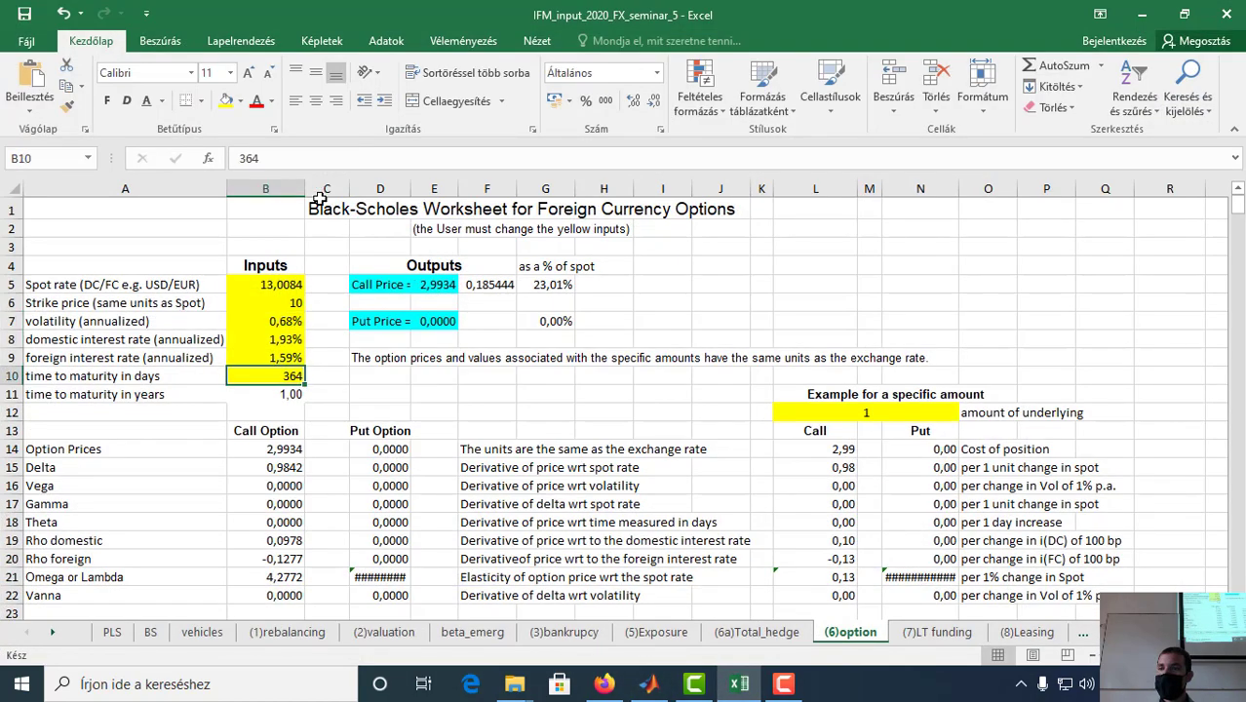
click(241, 158)
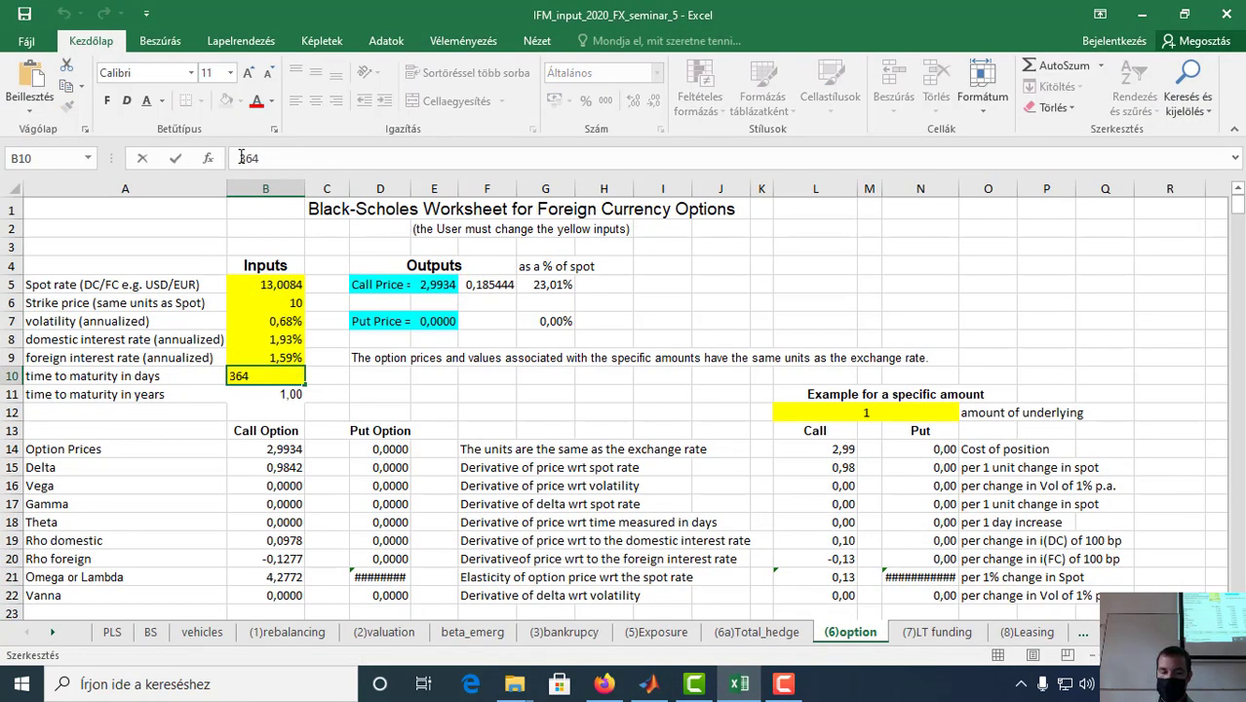
text(=)
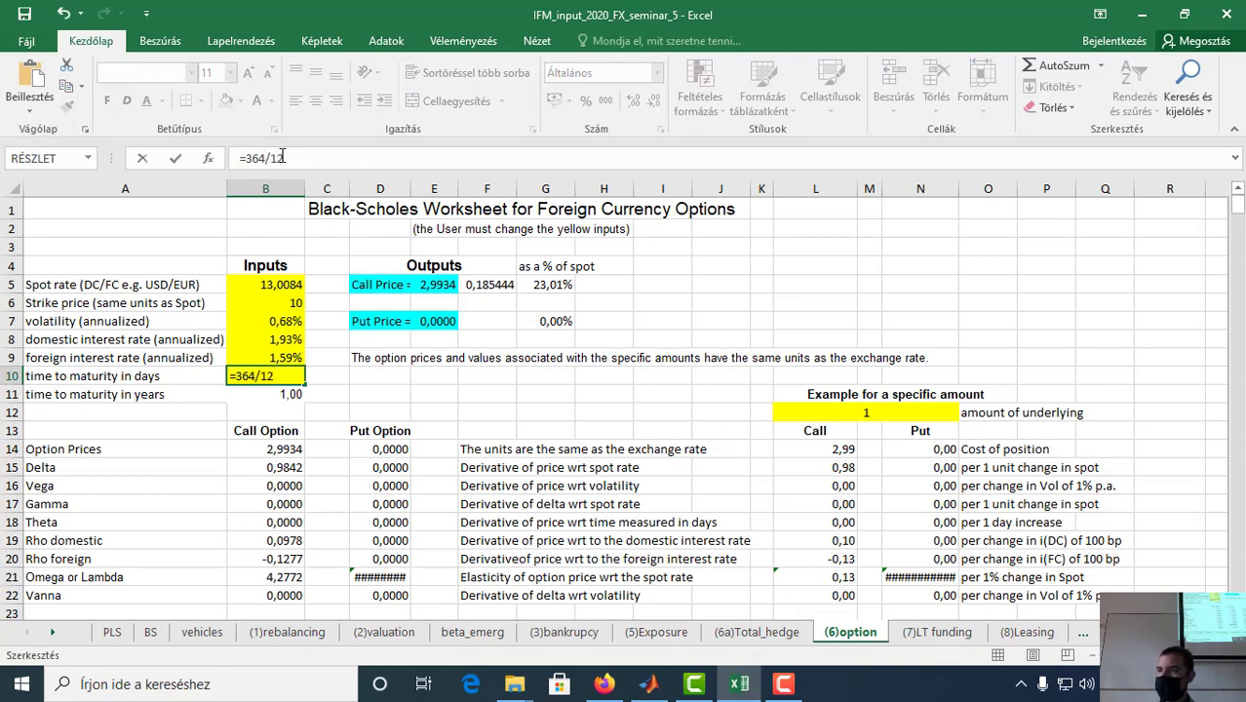
key(Return)
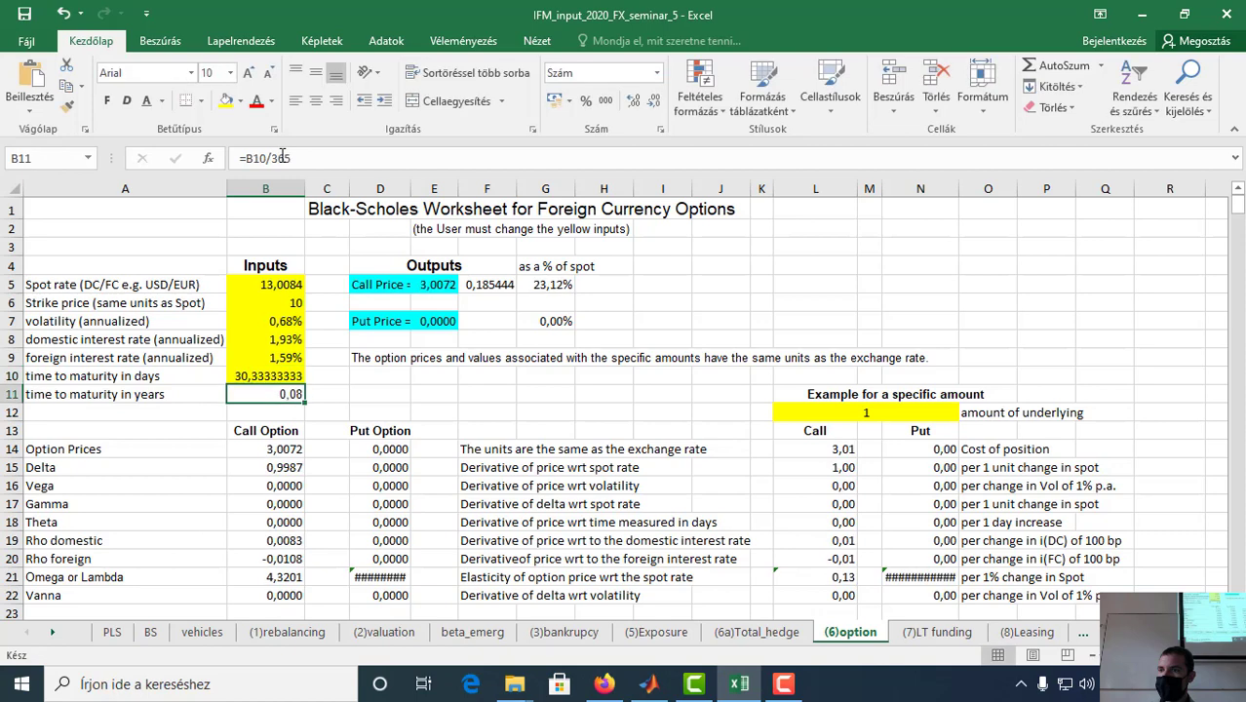
Step: Bracket the monthly fraction in B10 and scale it to two months with =(364/12)*2
click(266, 377)
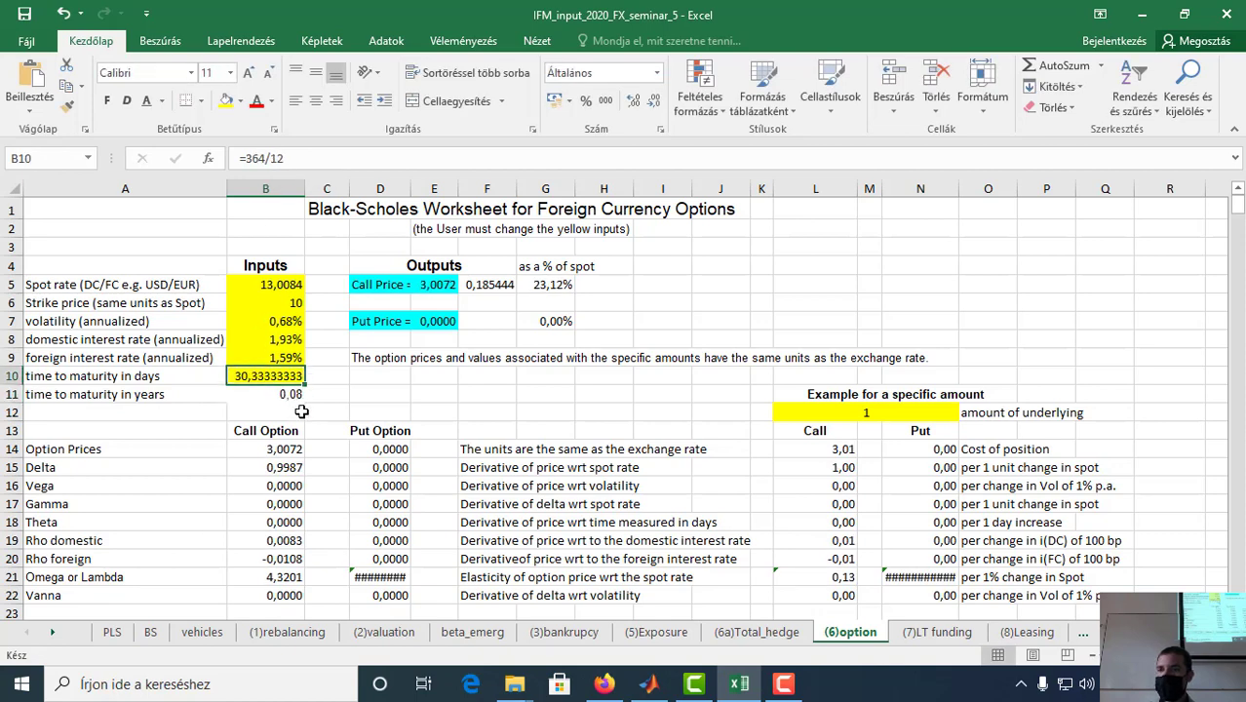
click(287, 158)
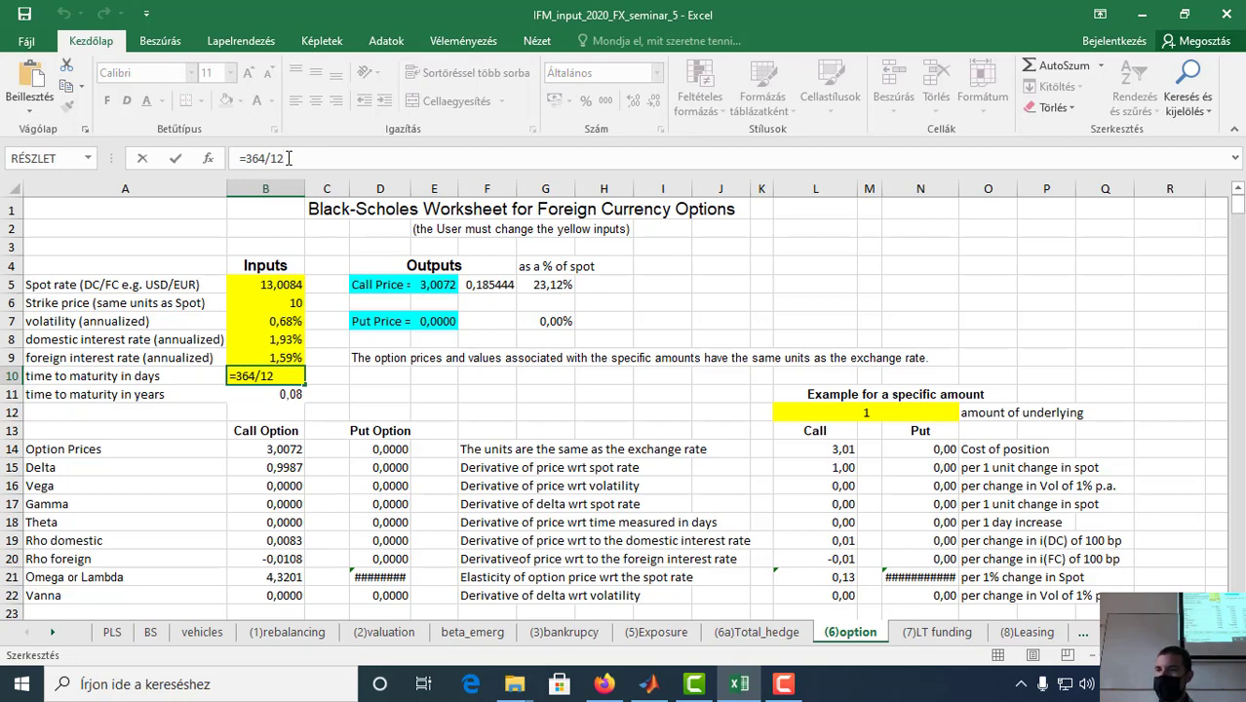
text())
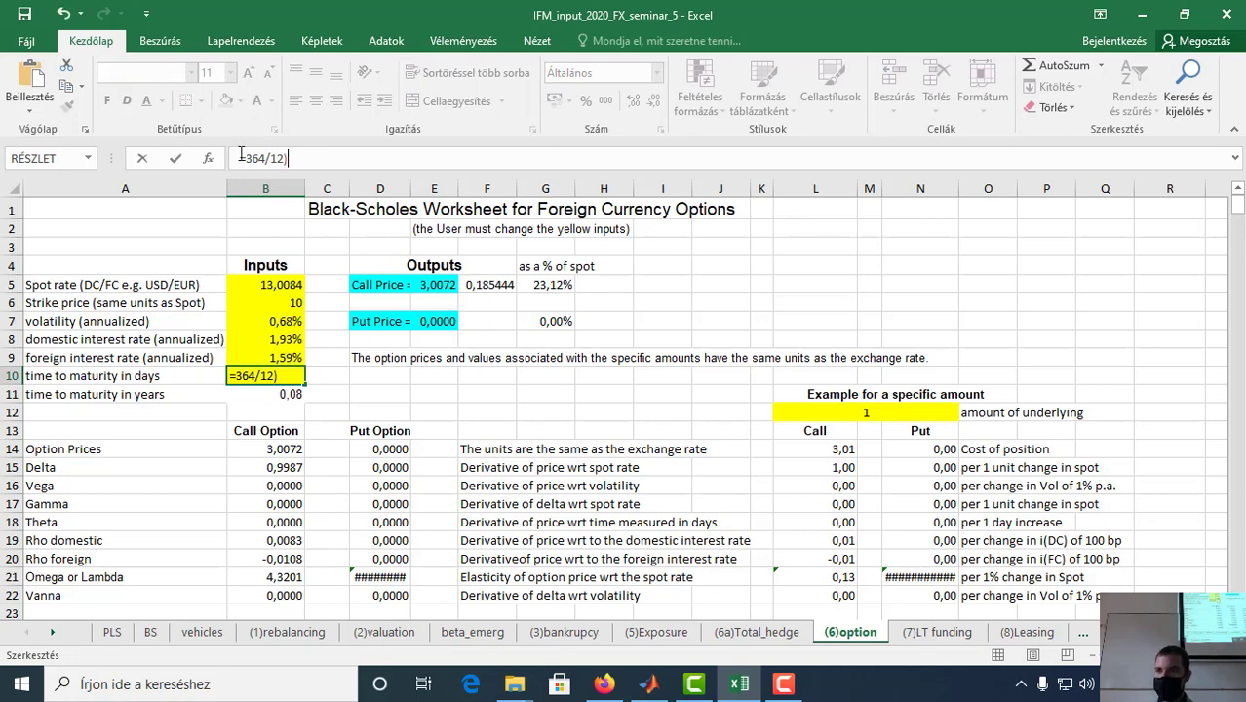
click(247, 158)
text(()
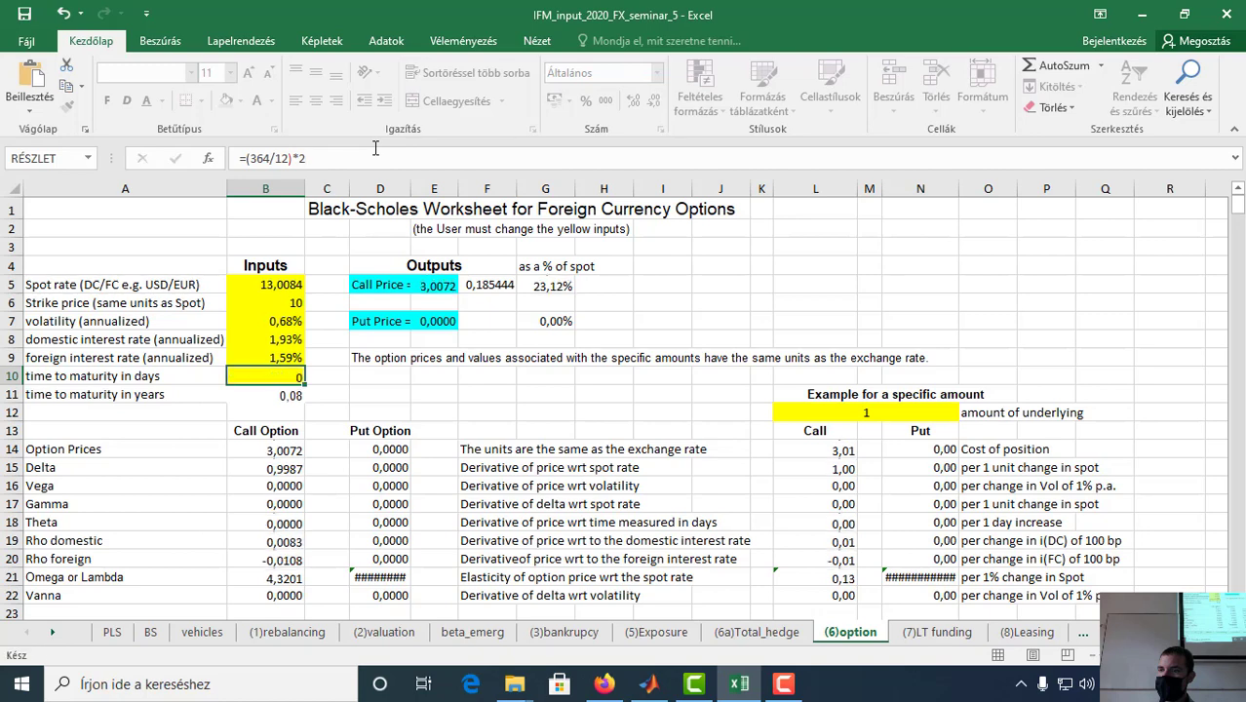
key(Return)
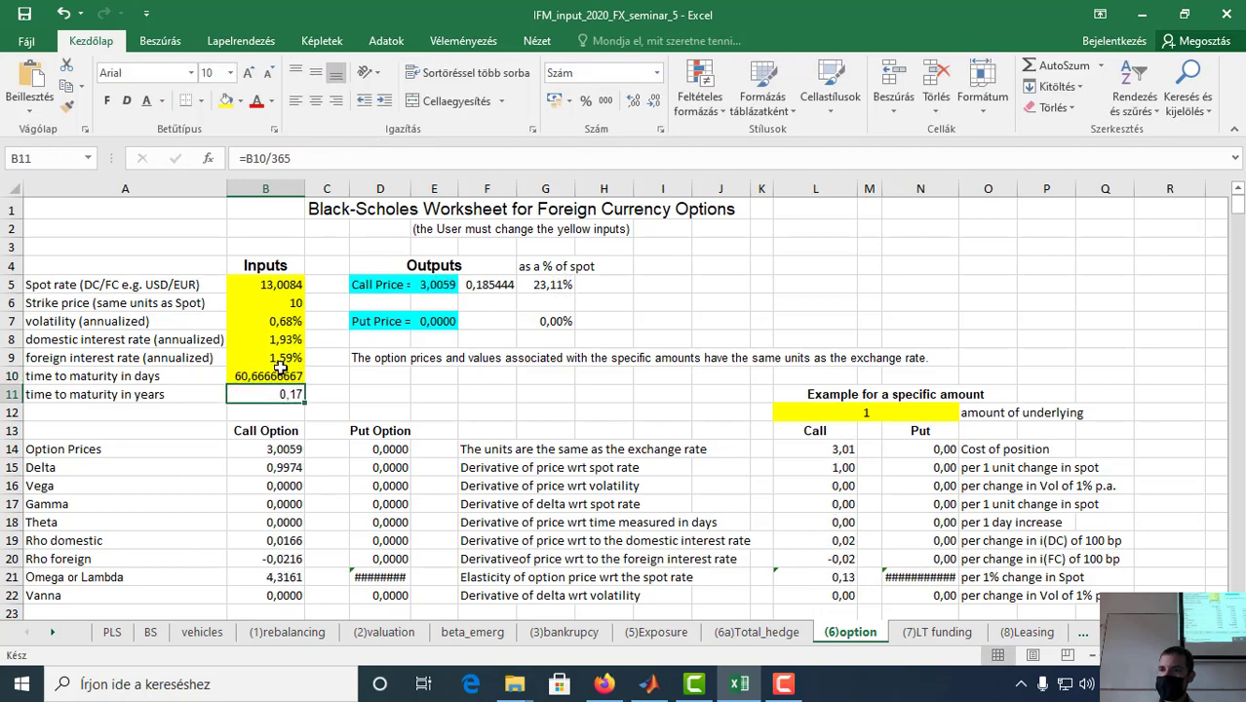
Step: Set the time to maturity in B10 to three months with =(364/12)*3
key(Up)
click(303, 158)
key(BackSpace)
text(364/12)*3)
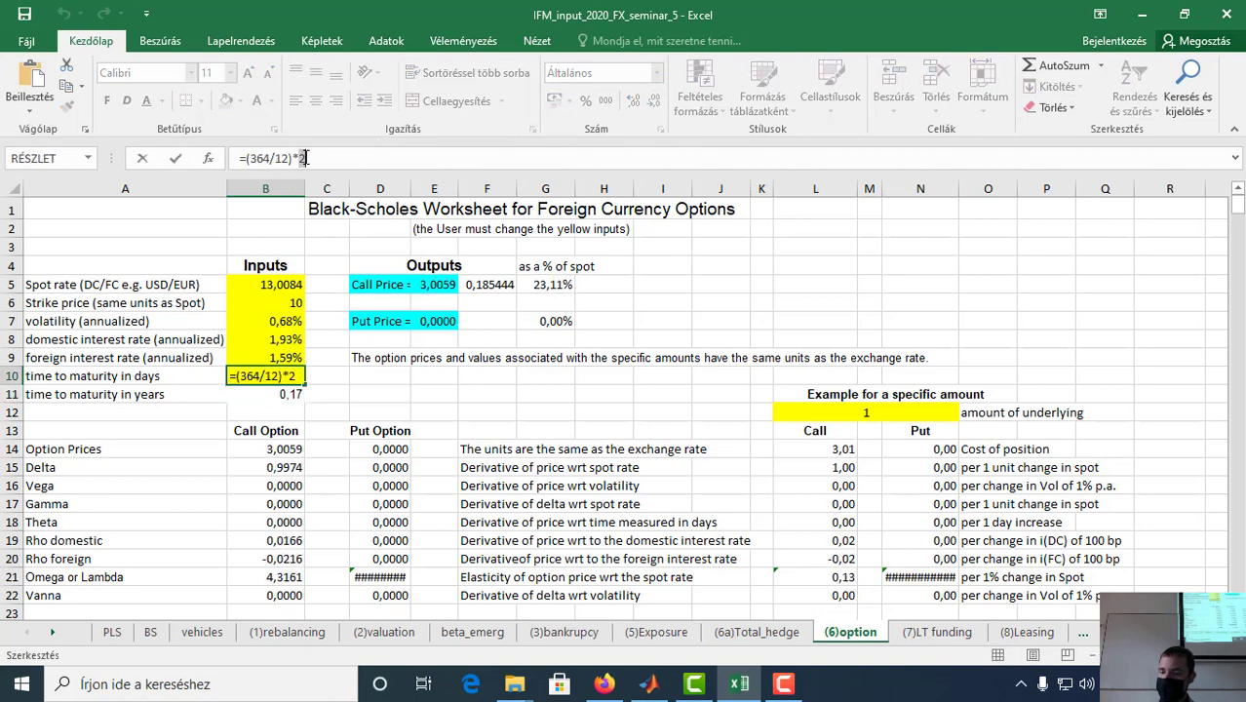
key(Return)
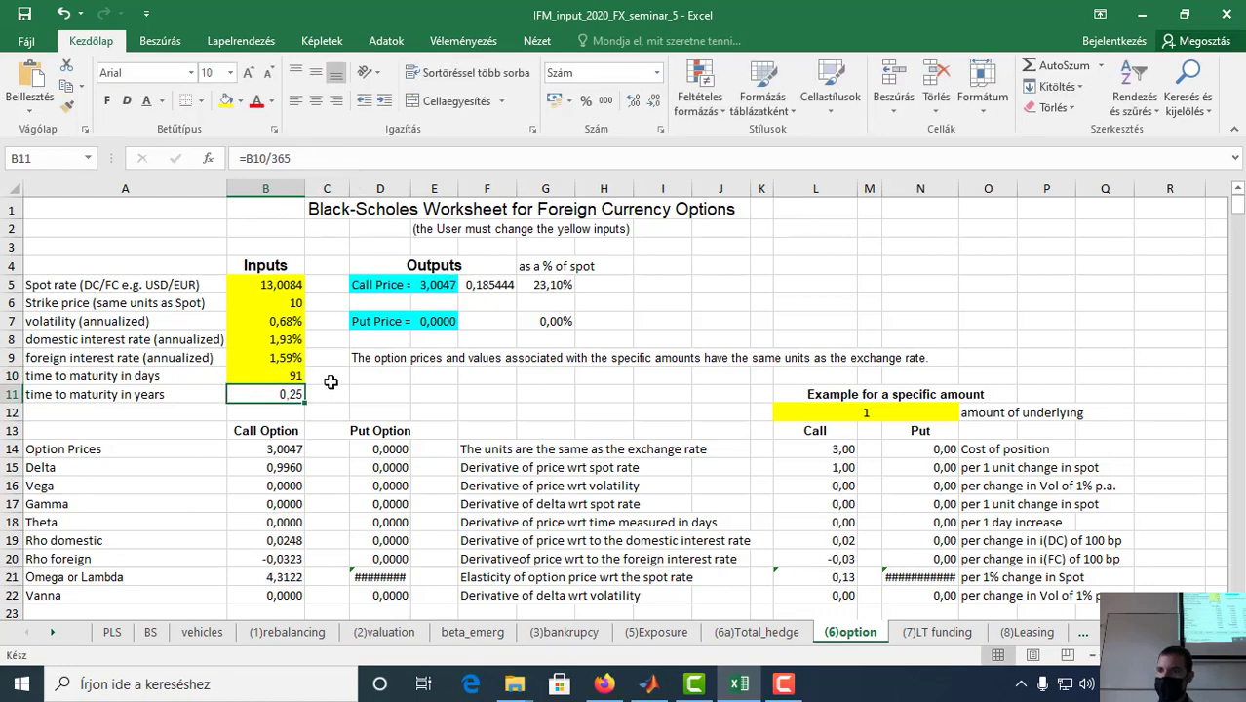
Step: Set the time to maturity in B10 to four months with =(364/12)*4
key(Up)
click(303, 158)
key(BackSpace)
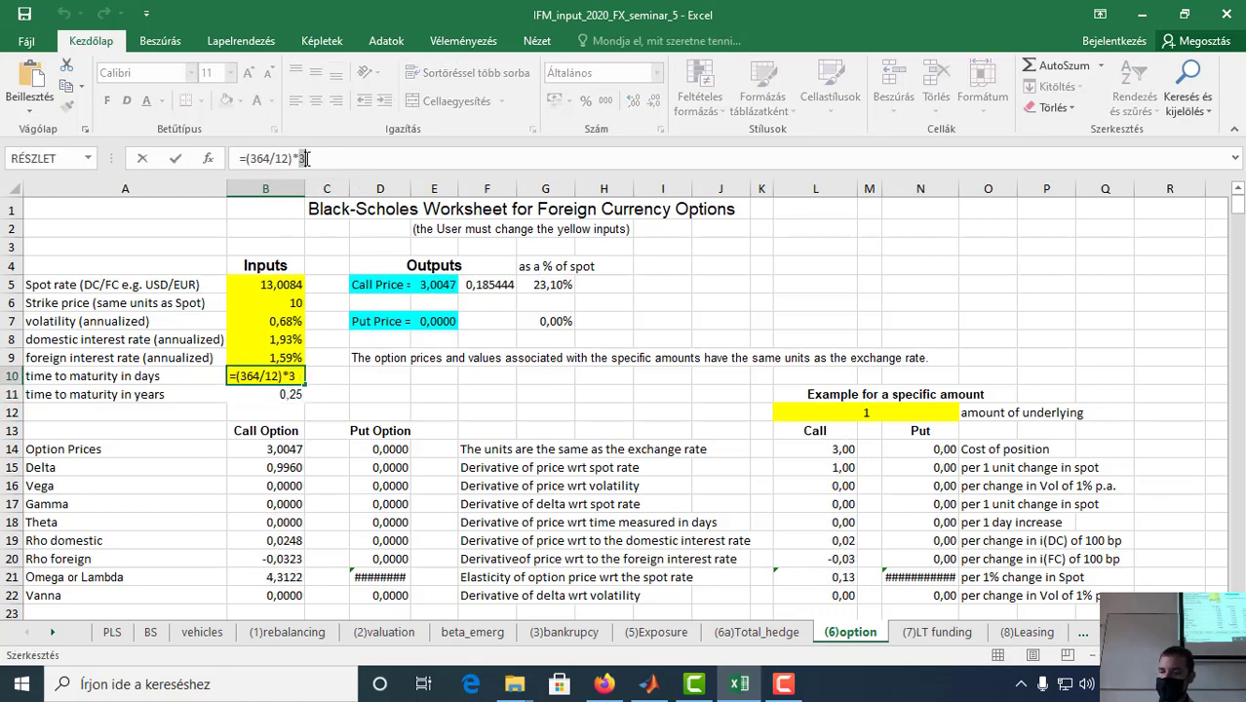
text(4)
key(Return)
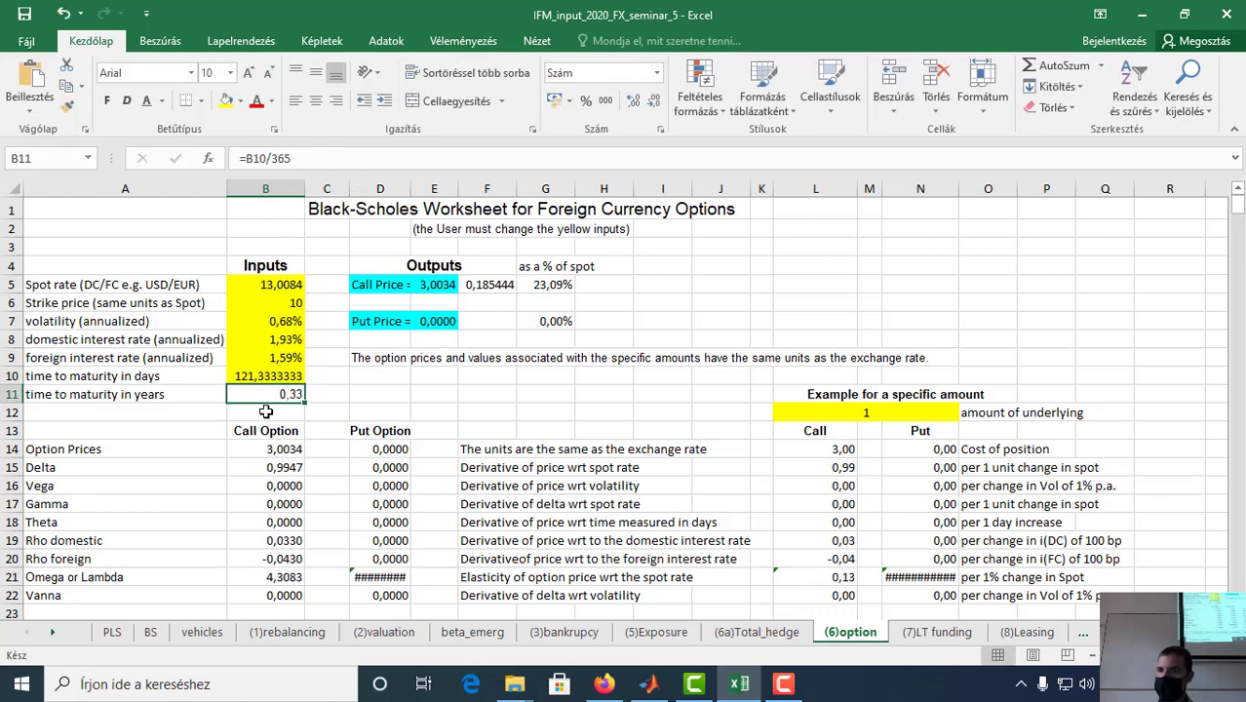
Step: Set the time to maturity in B10 to five months with =(364/12)*5
click(250, 376)
click(305, 158)
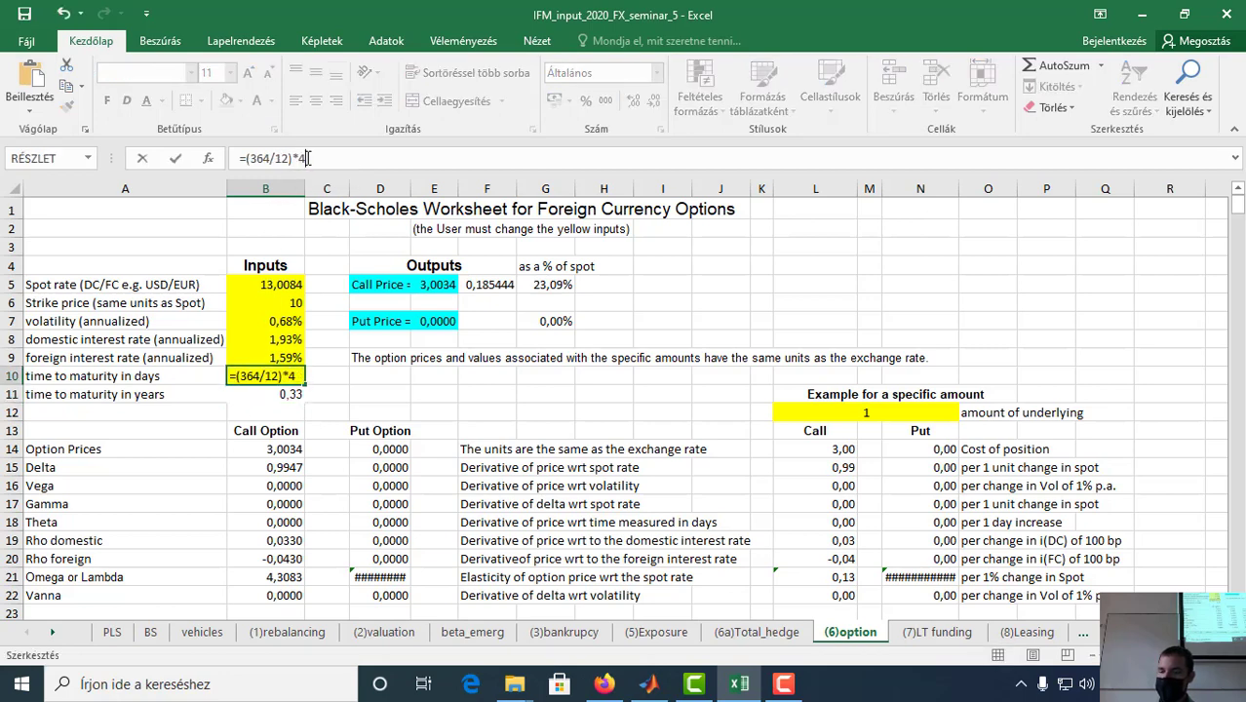
text(5)
key(Return)
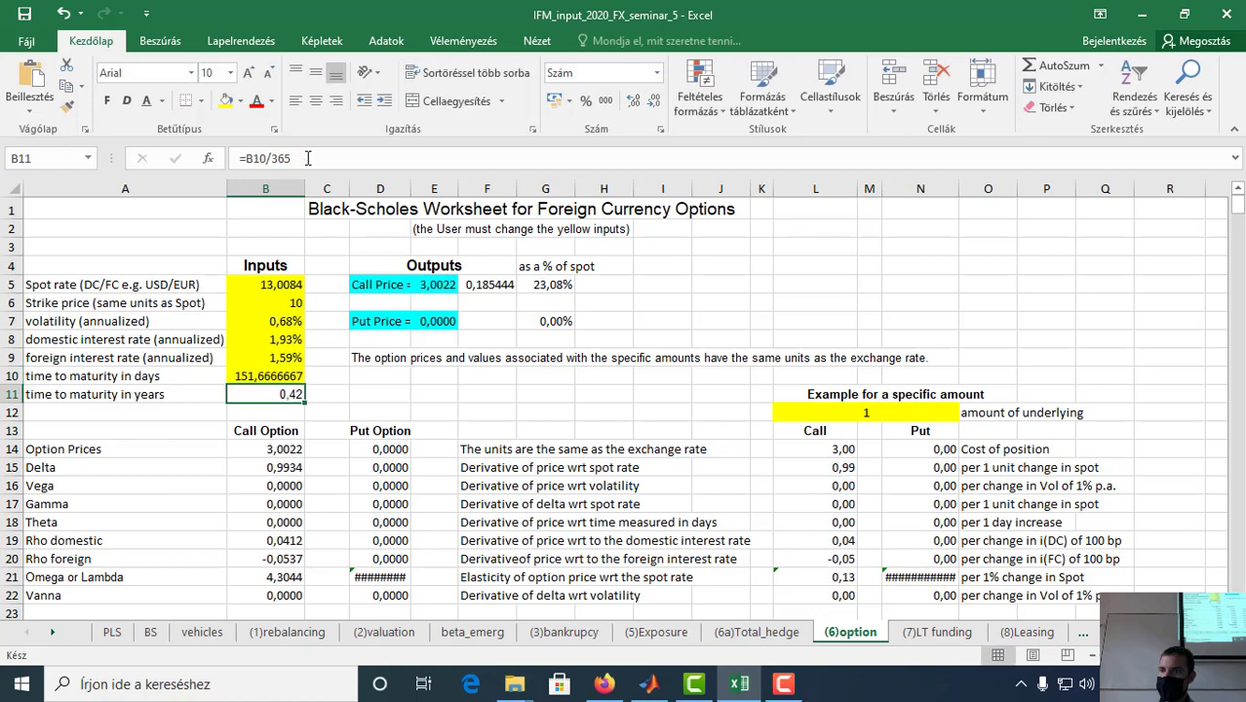
Step: Set the time to maturity in B10 to twelve months with =(364/12)*12
click(276, 379)
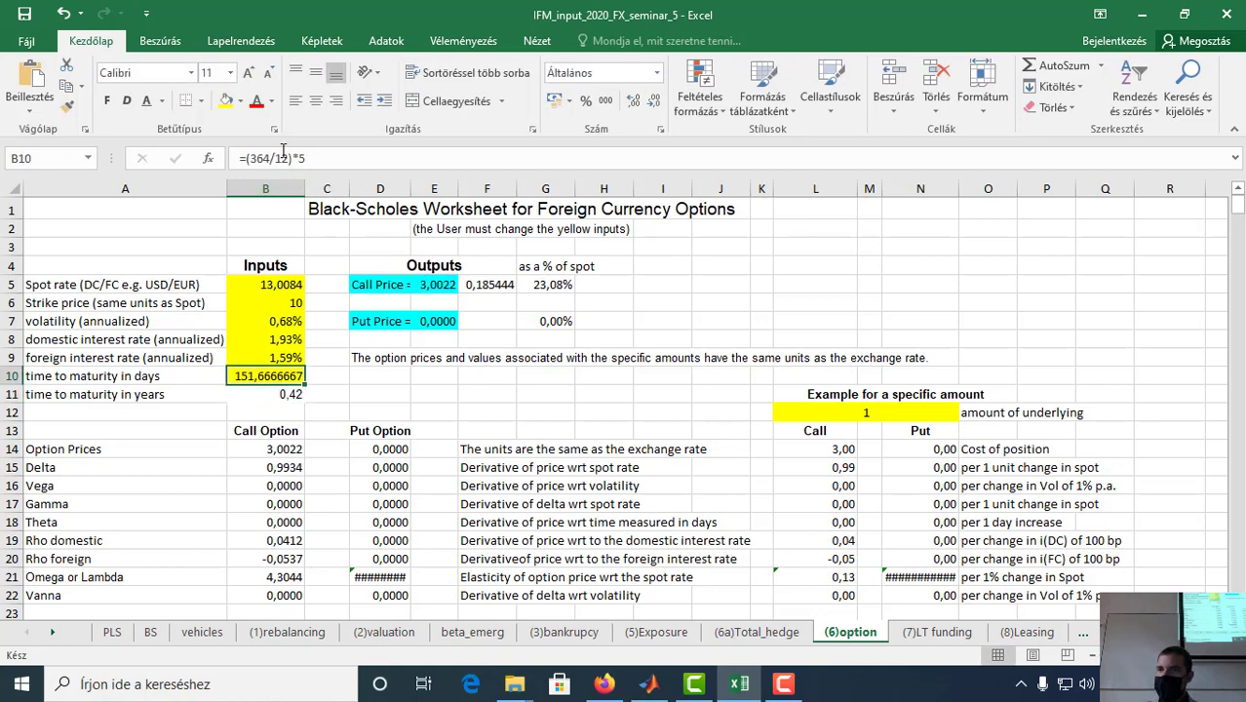
click(293, 157)
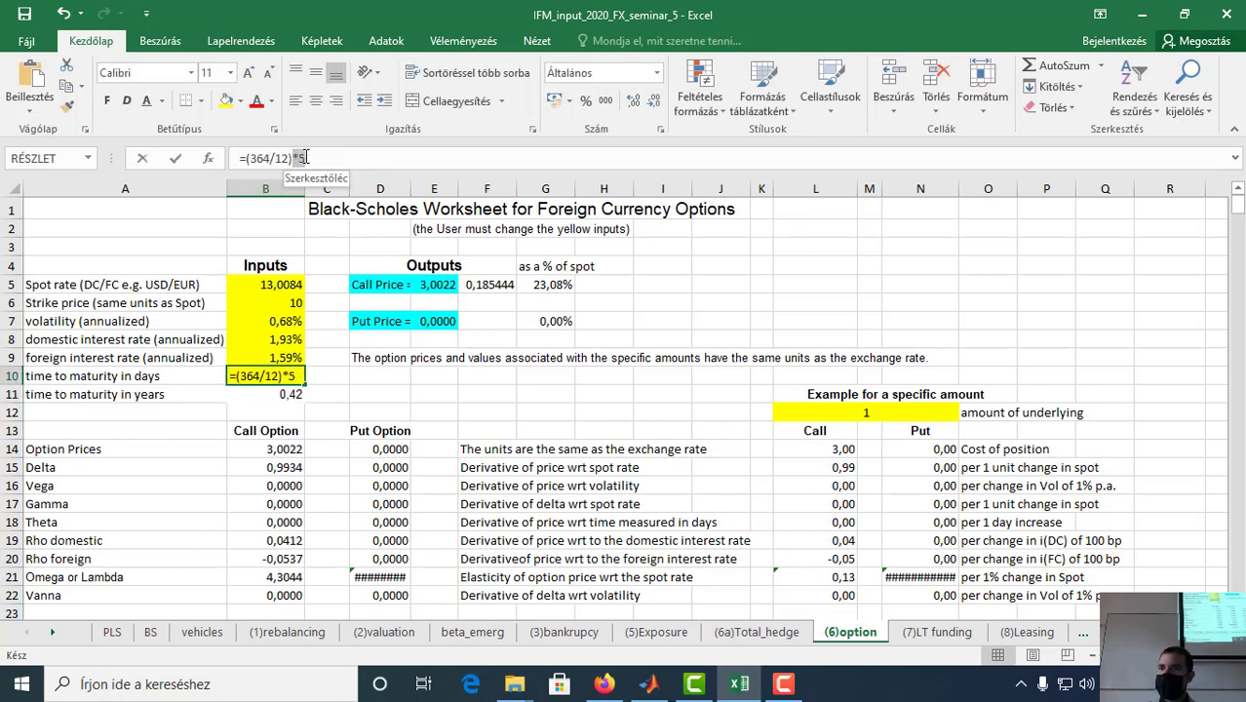
click(303, 158)
text(12)
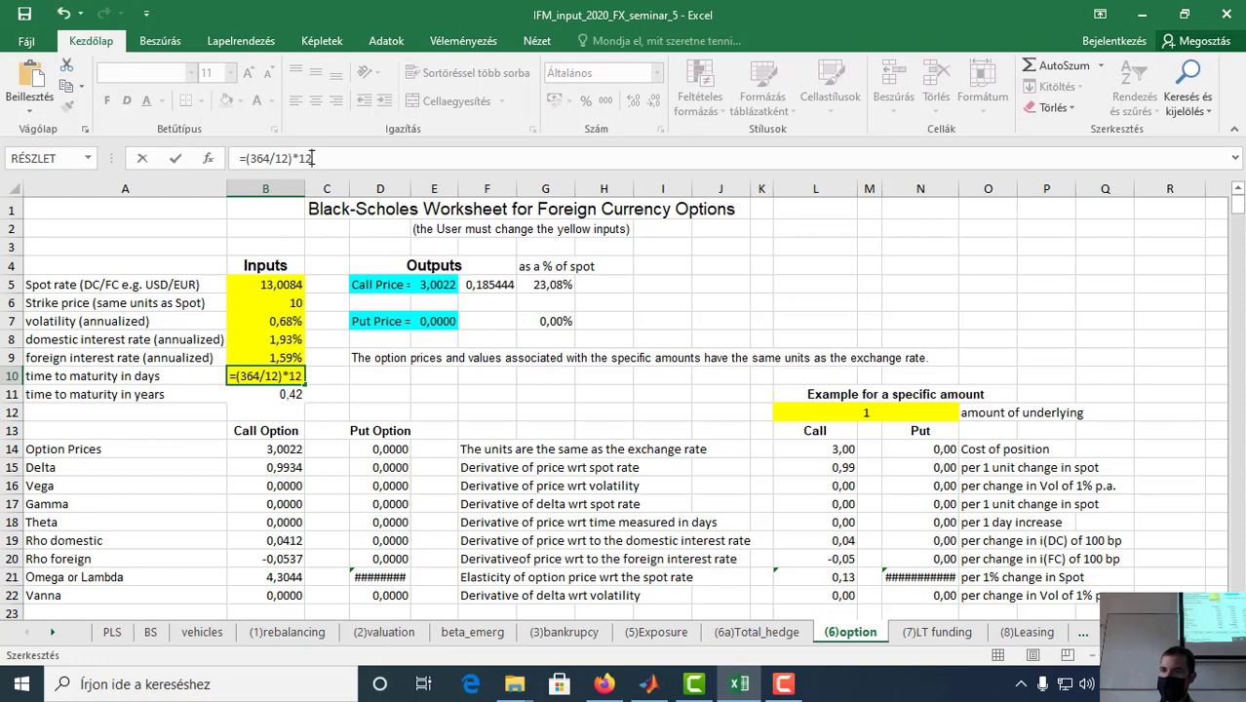
key(Return)
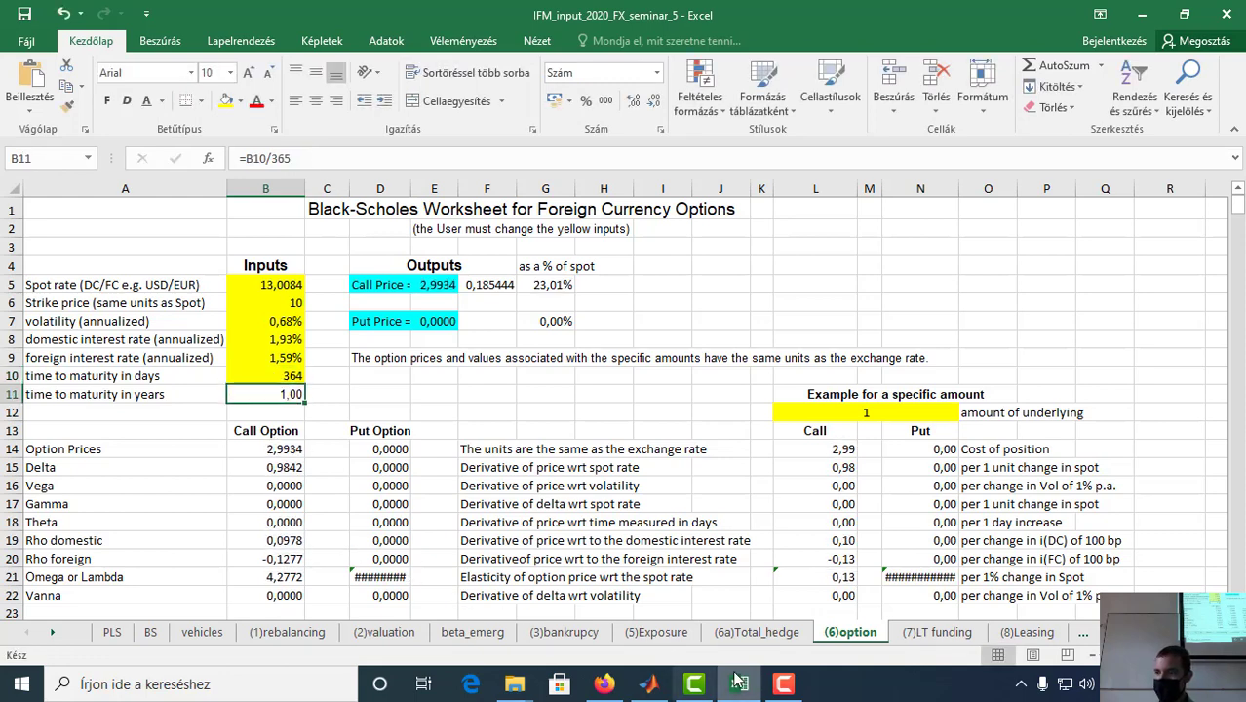
Step: Switch to MATLAB and select the twelve monthly prices in the European_call variable
mouse_move(733, 687)
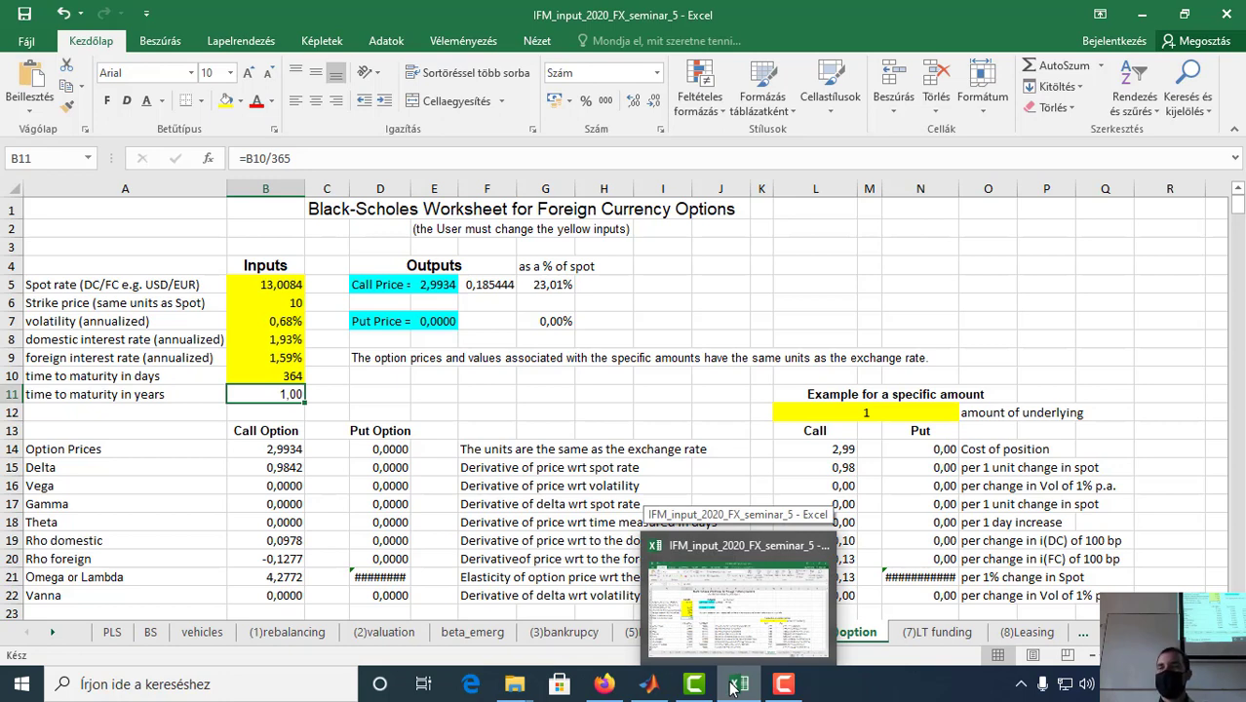
click(648, 684)
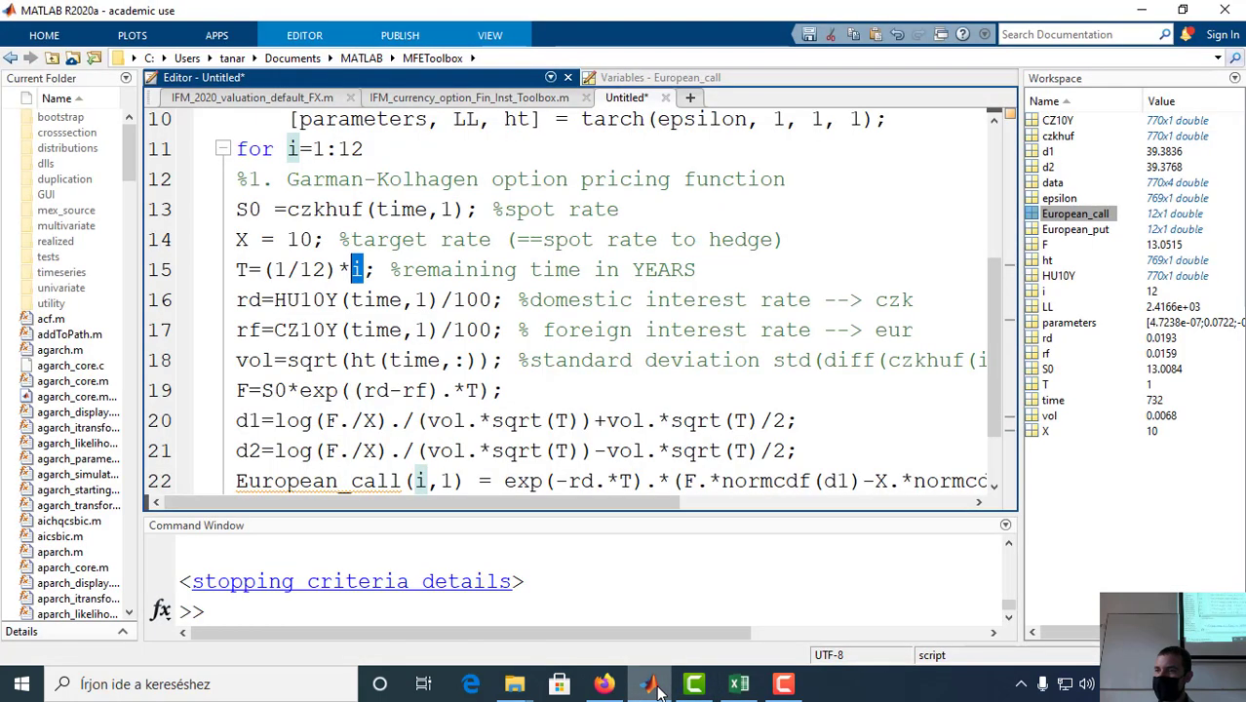
click(680, 78)
drag(205, 164, 200, 368)
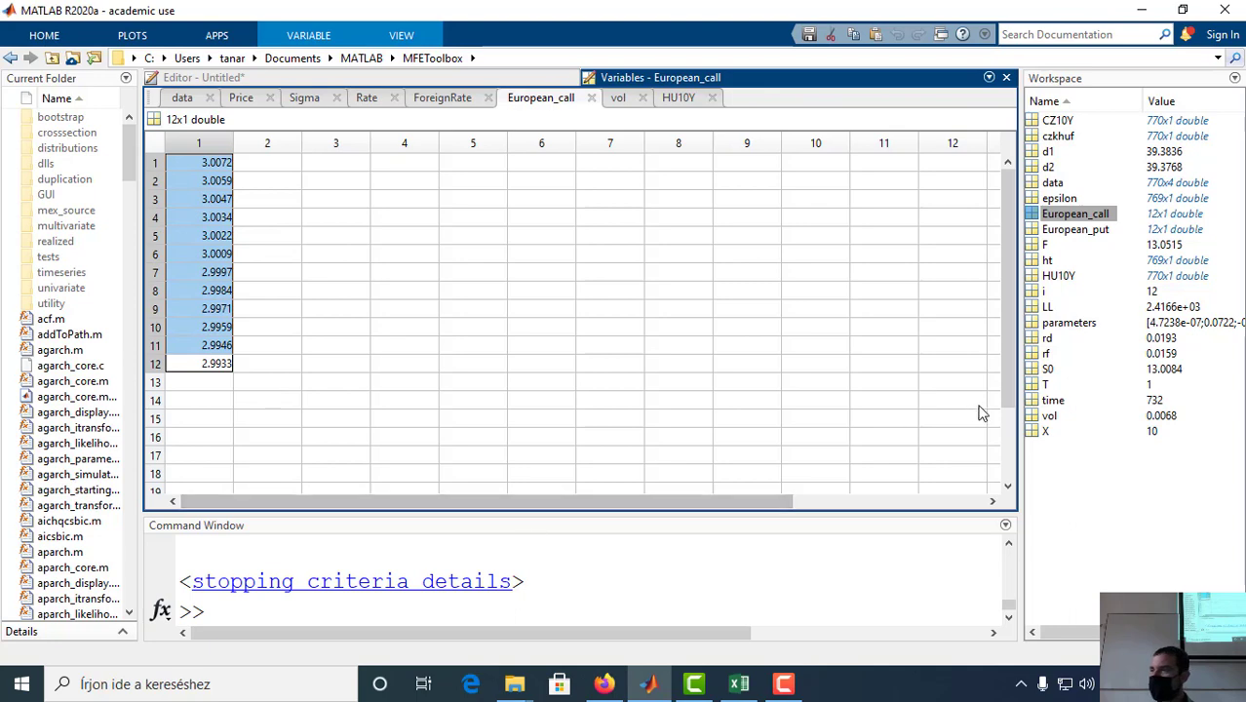
Step: Open the European_put variable and examine its twelve monthly put prices
double_click(1075, 231)
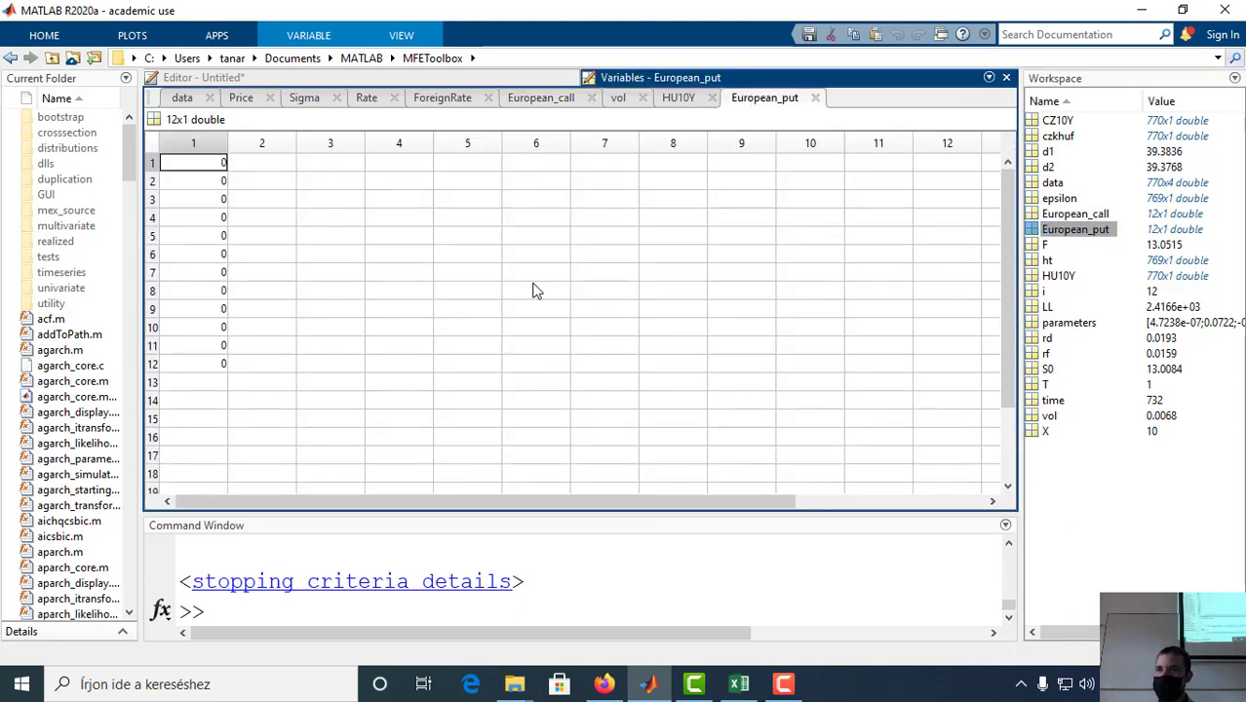
click(456, 80)
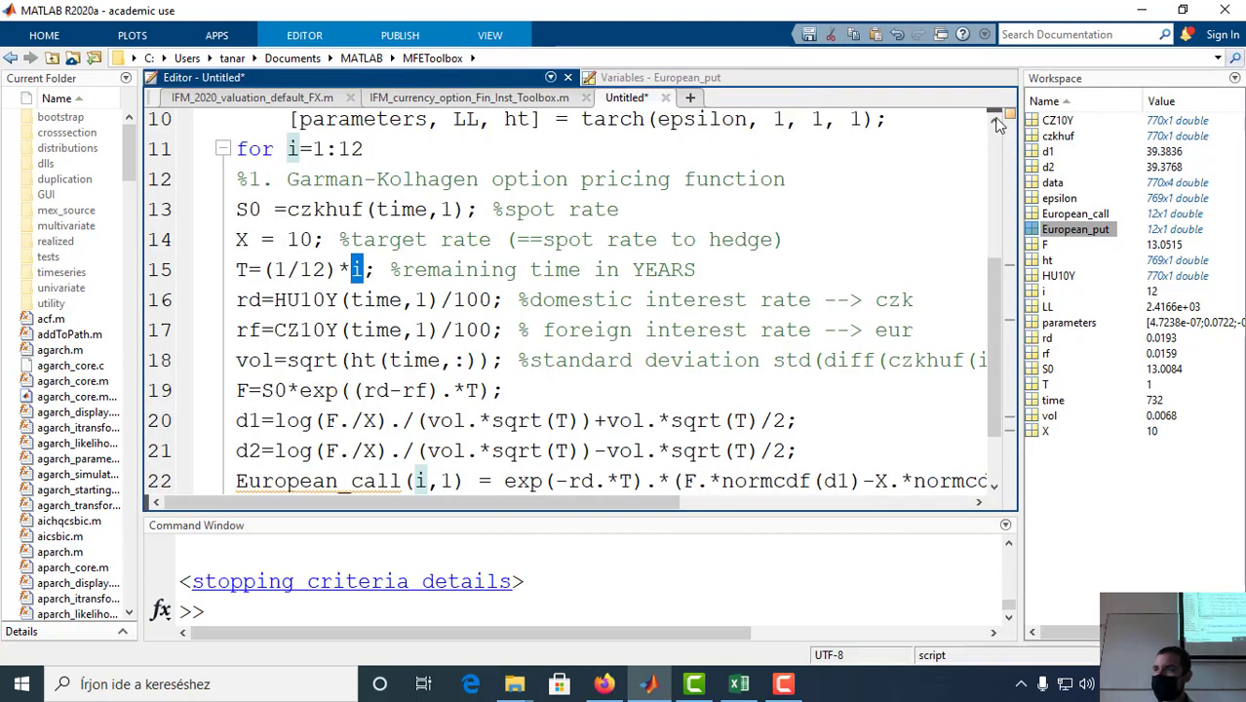
click(673, 77)
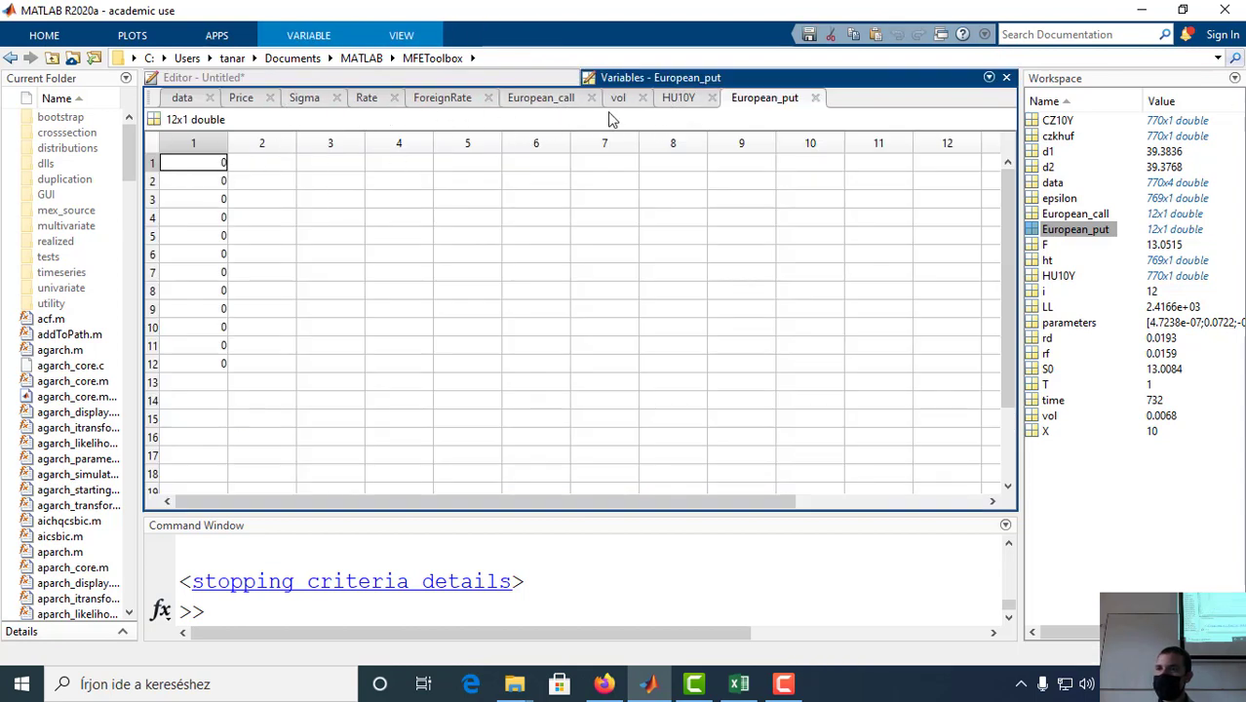
Step: Copy the European_call prices from MATLAB into H6:H17 of the (6a)Total_hedge sheet in Excel
click(557, 104)
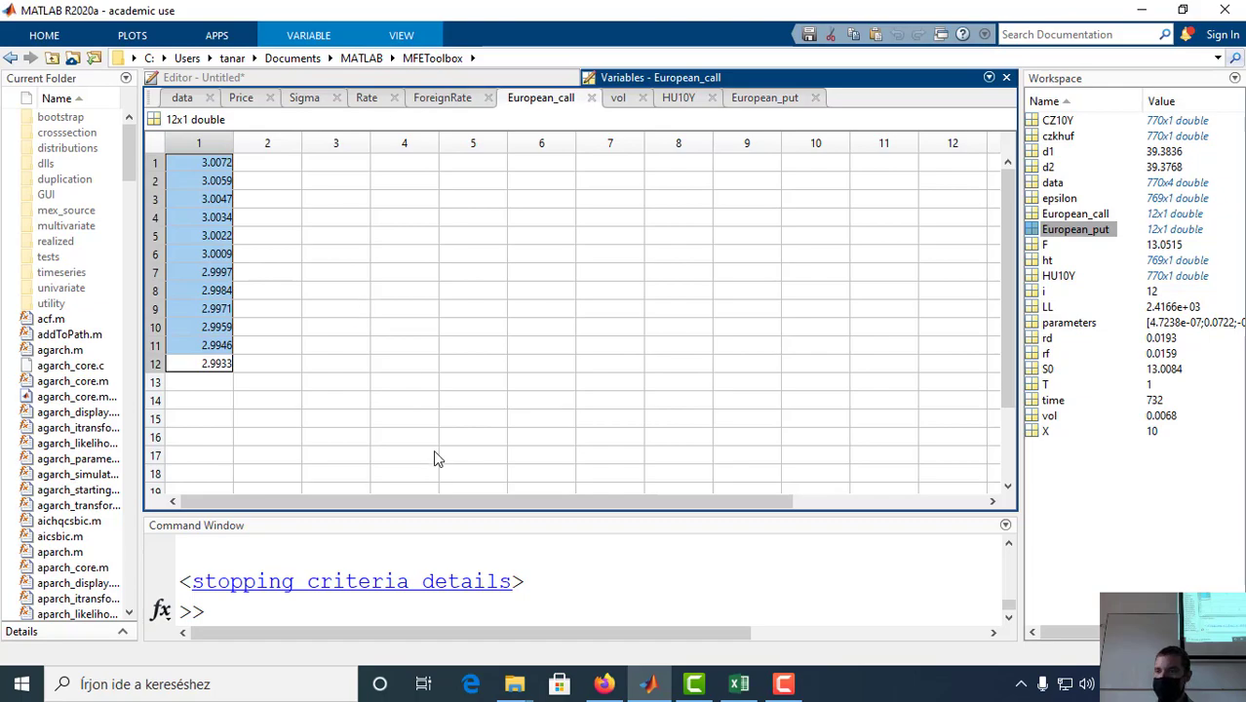
click(738, 684)
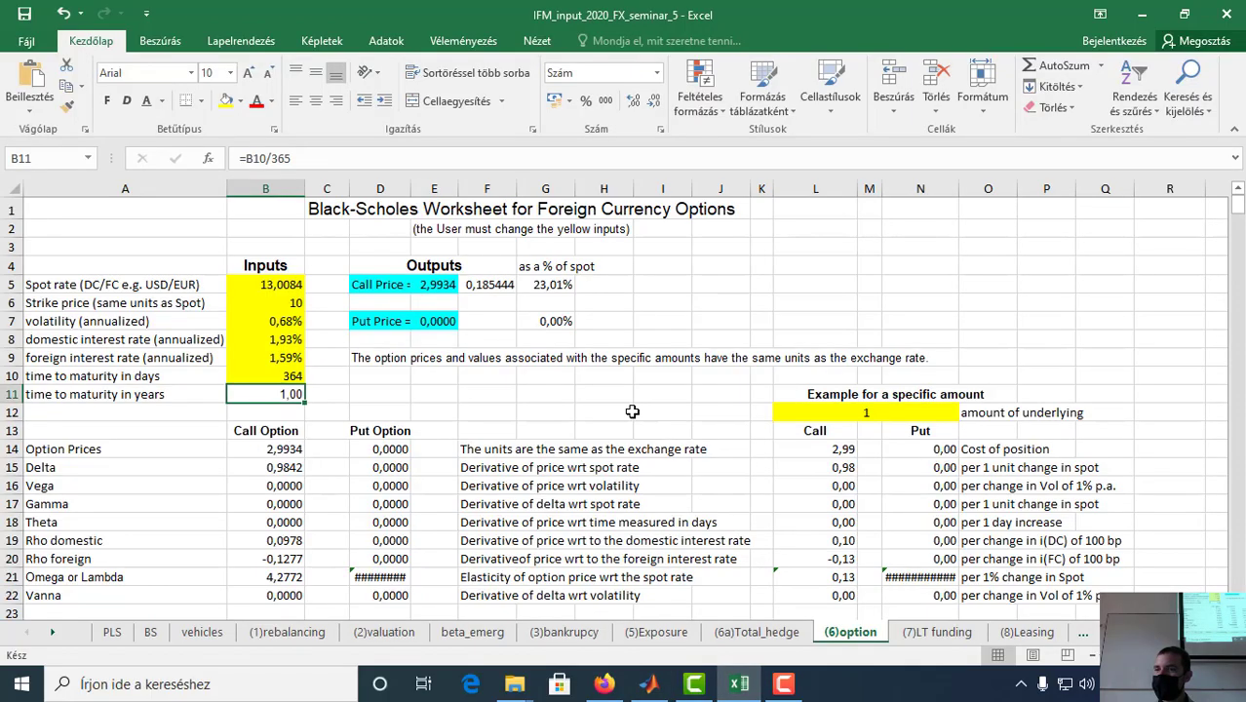
click(756, 631)
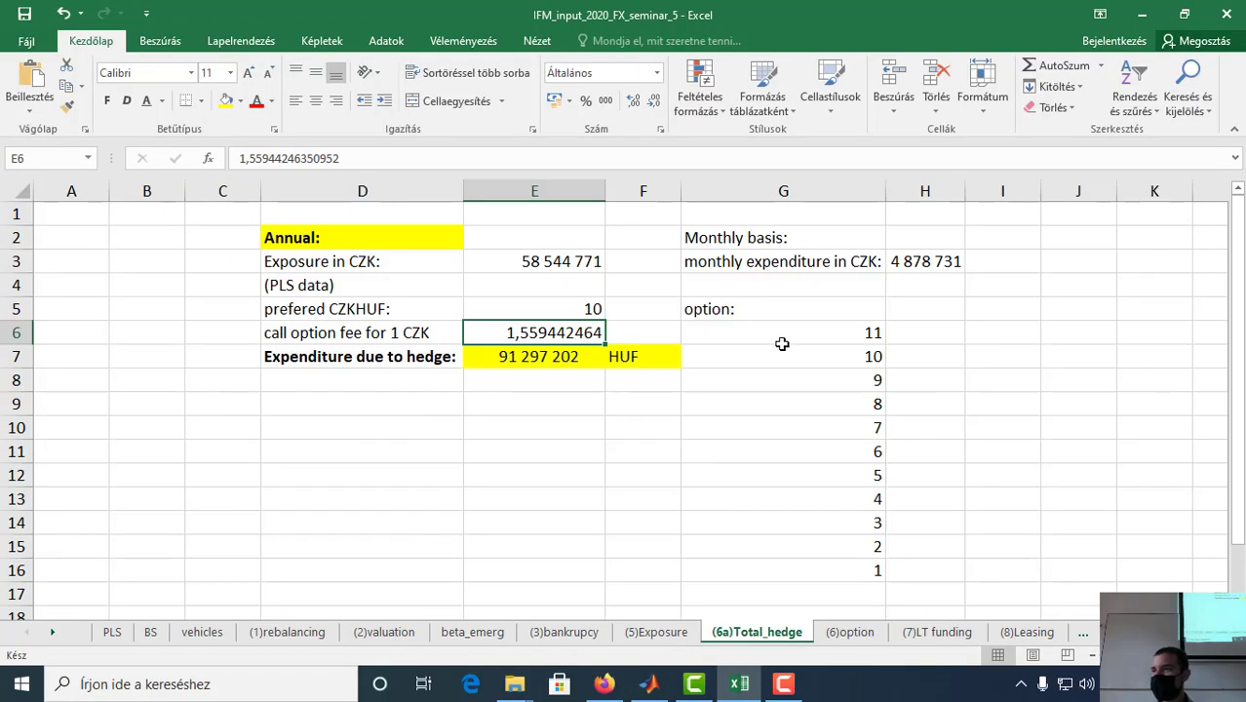
click(910, 334)
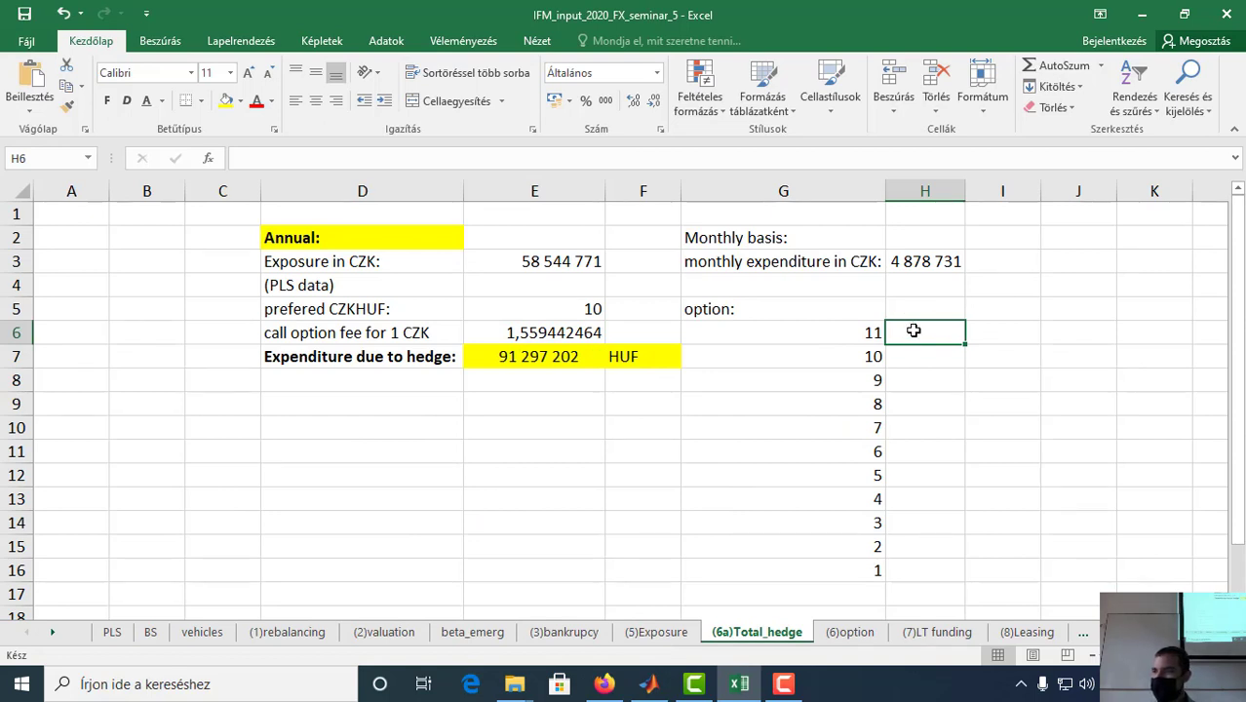
key(ctrl+v)
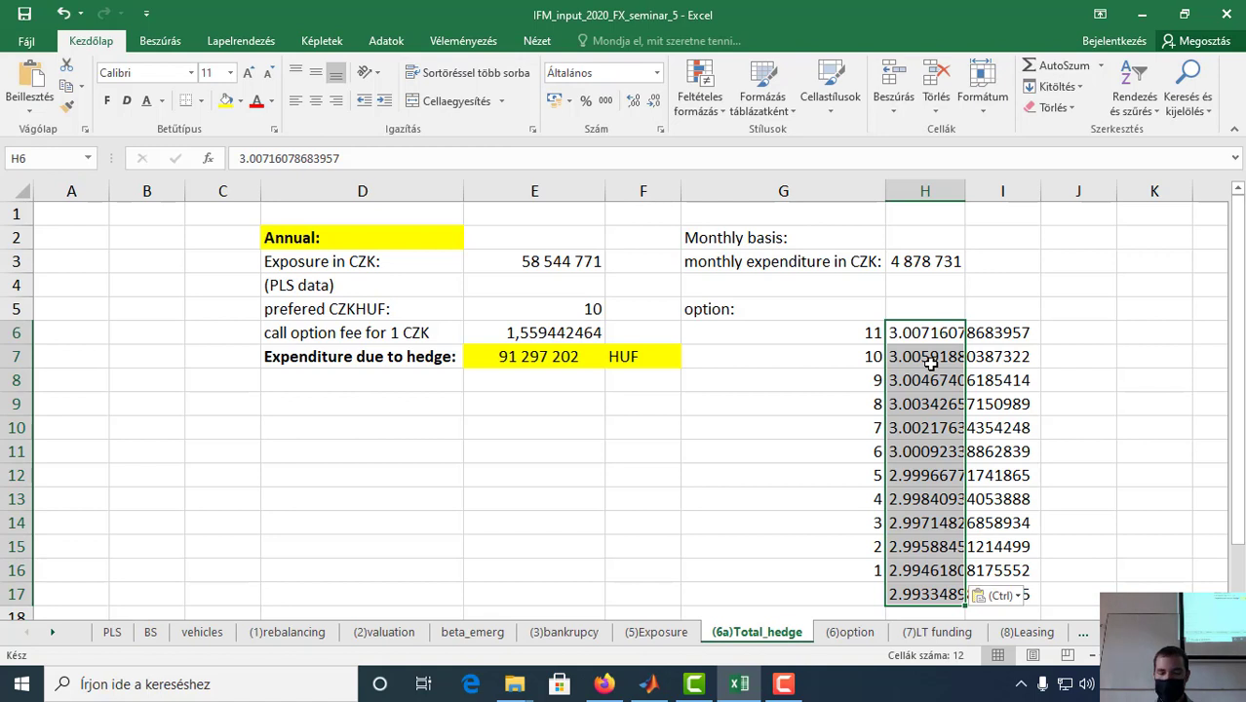
Step: Replace every decimal point with a comma in the pasted option prices in H6:H17
key(ctrl+h)
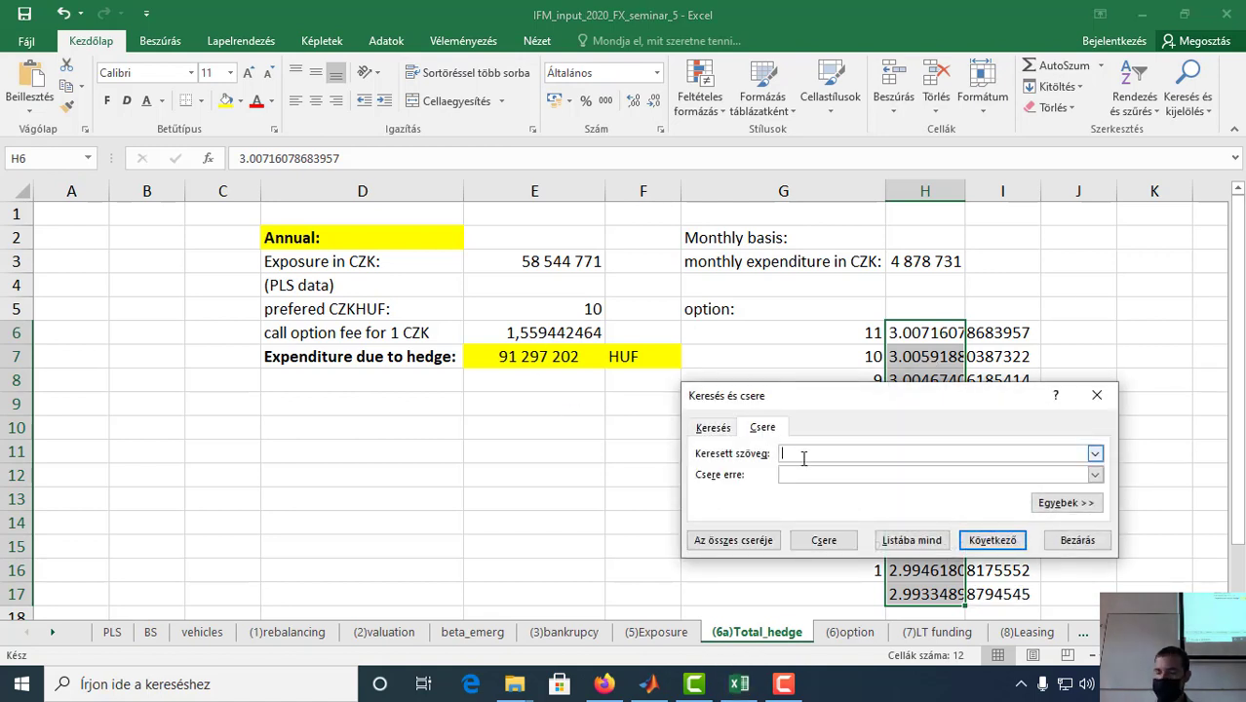
text(.)
key(Tab)
text(,)
click(746, 540)
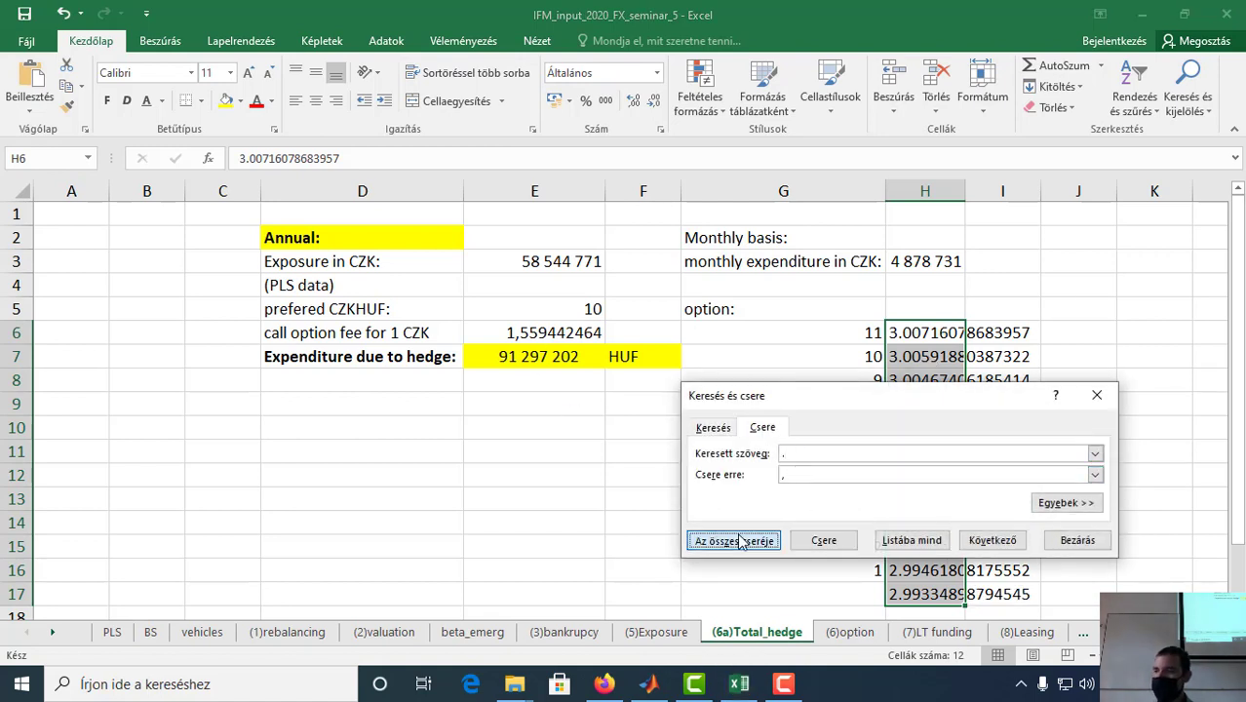
click(655, 393)
click(1078, 541)
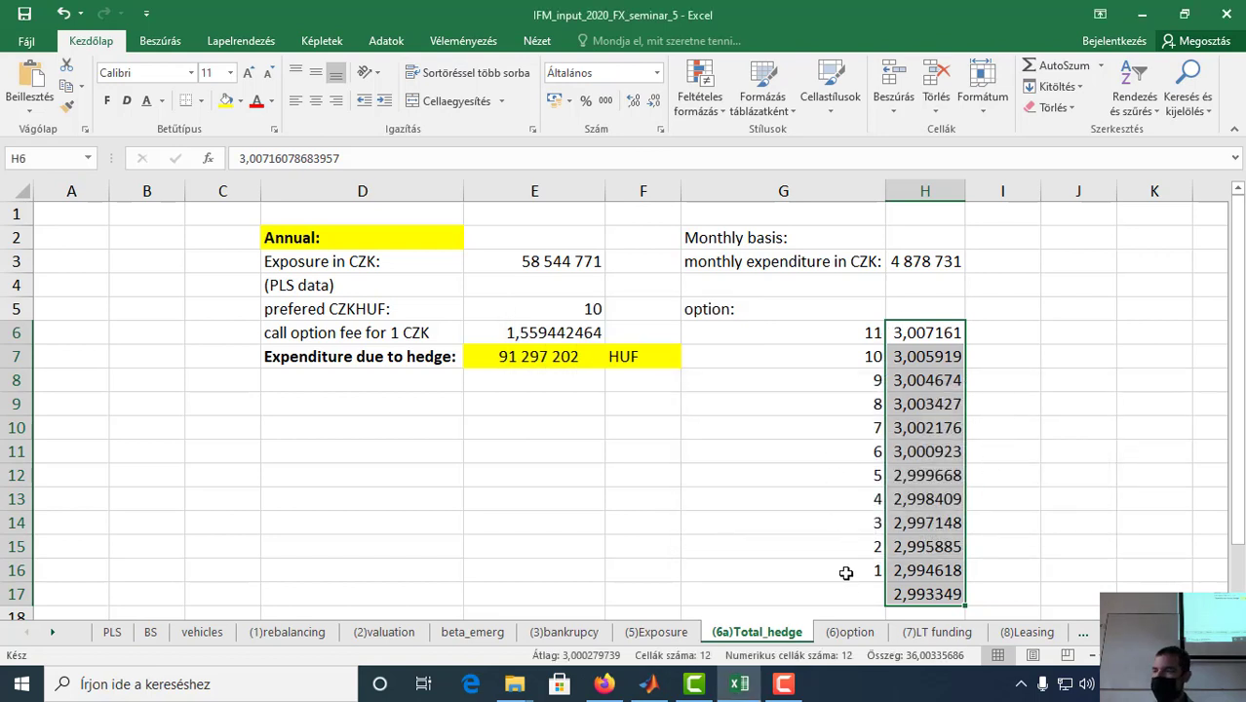
Step: Move the option month numbers 11 to 1 down one row to G7:G17 and enter 12 in G6
drag(843, 570, 839, 337)
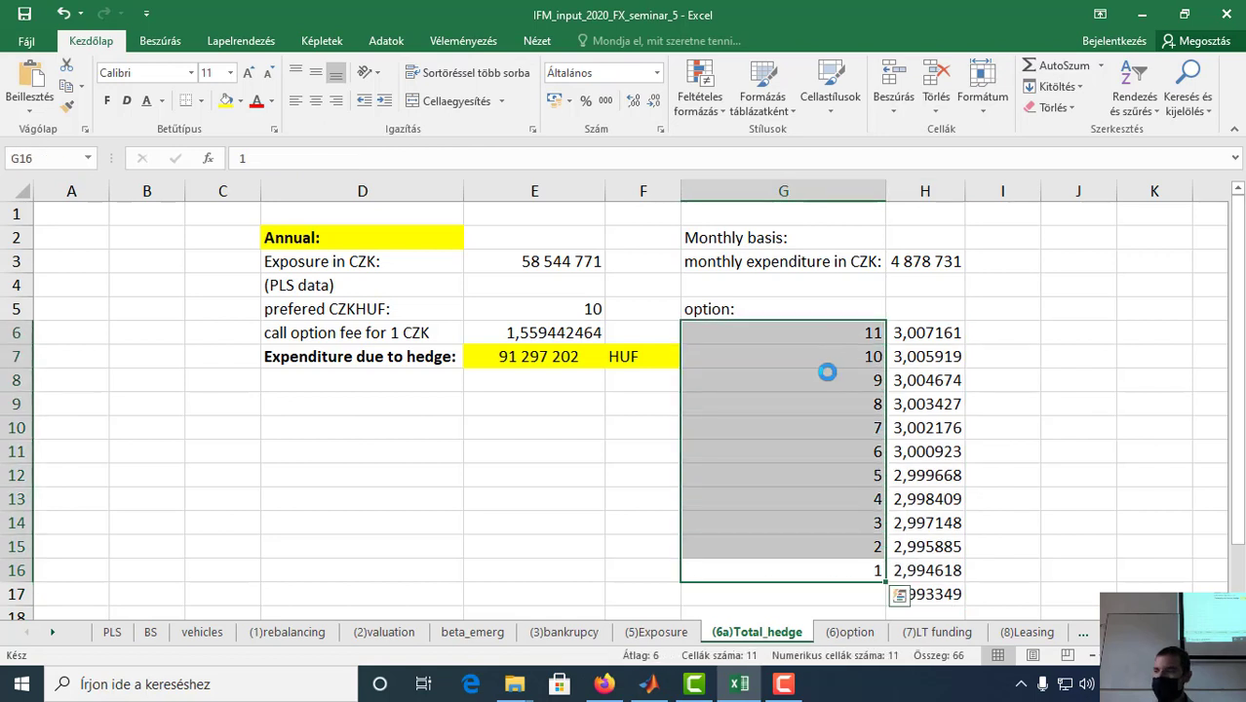
key(ctrl+c)
click(824, 360)
key(Return)
click(813, 332)
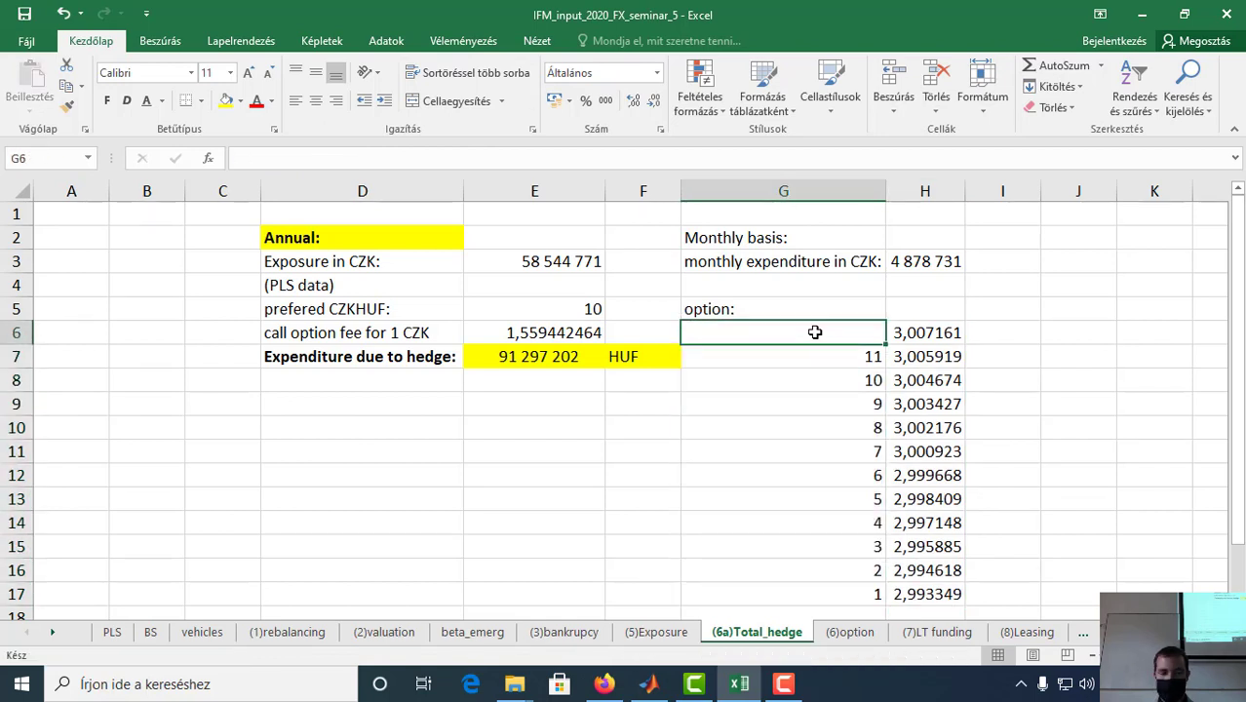
text(12)
click(821, 532)
Step: Select the option month numbers in column G from G17 upward
click(827, 588)
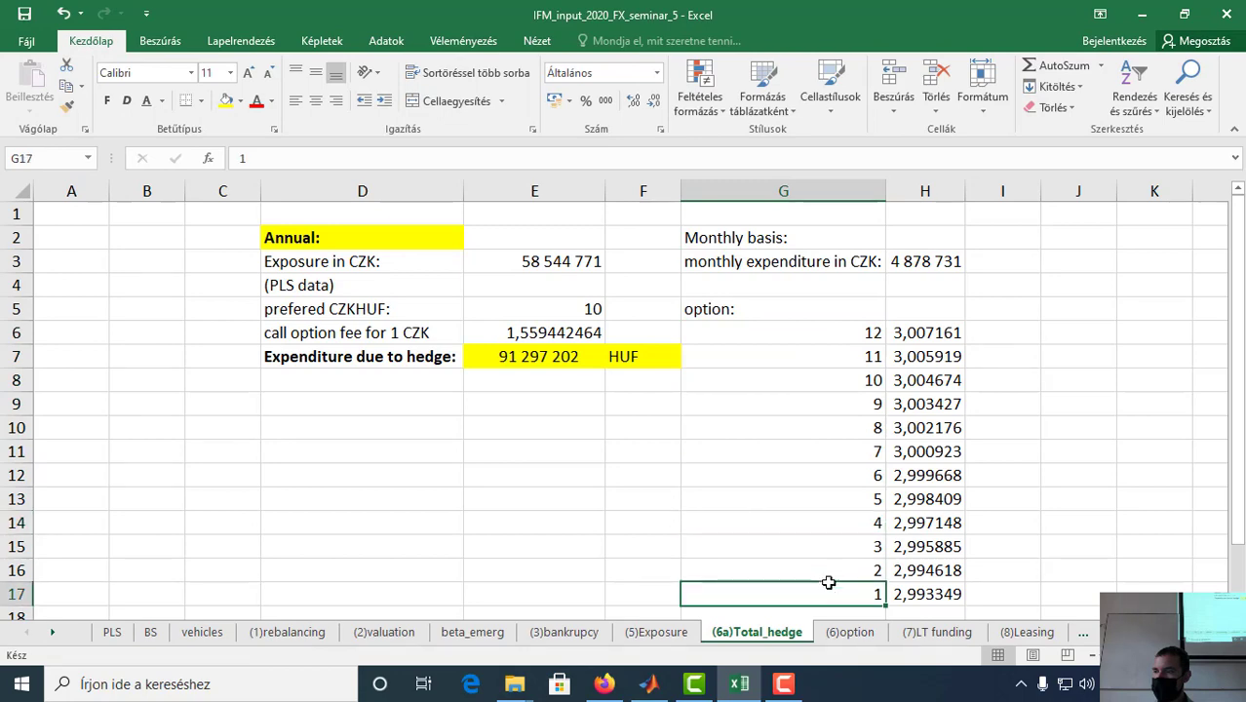
shift+click(814, 333)
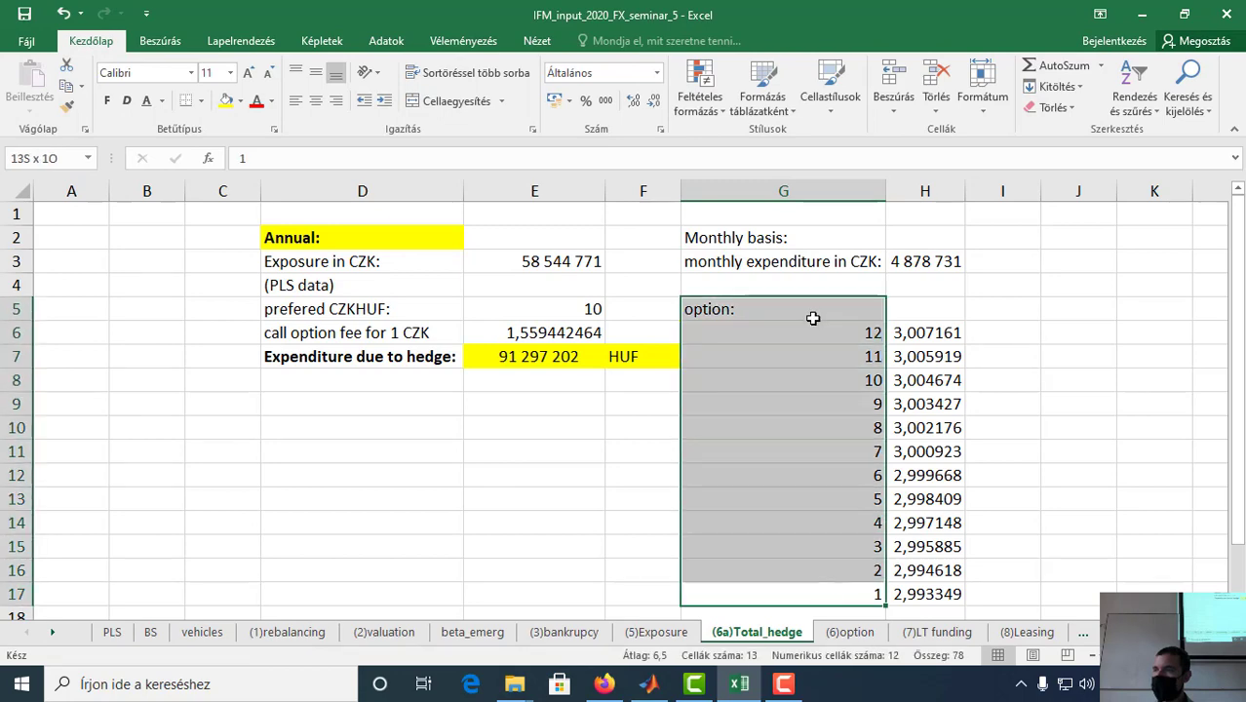
Step: Try to sort the month numbers in G6:G17 in ascending order with the selection expanded to the adjacent data
click(1134, 98)
click(1111, 131)
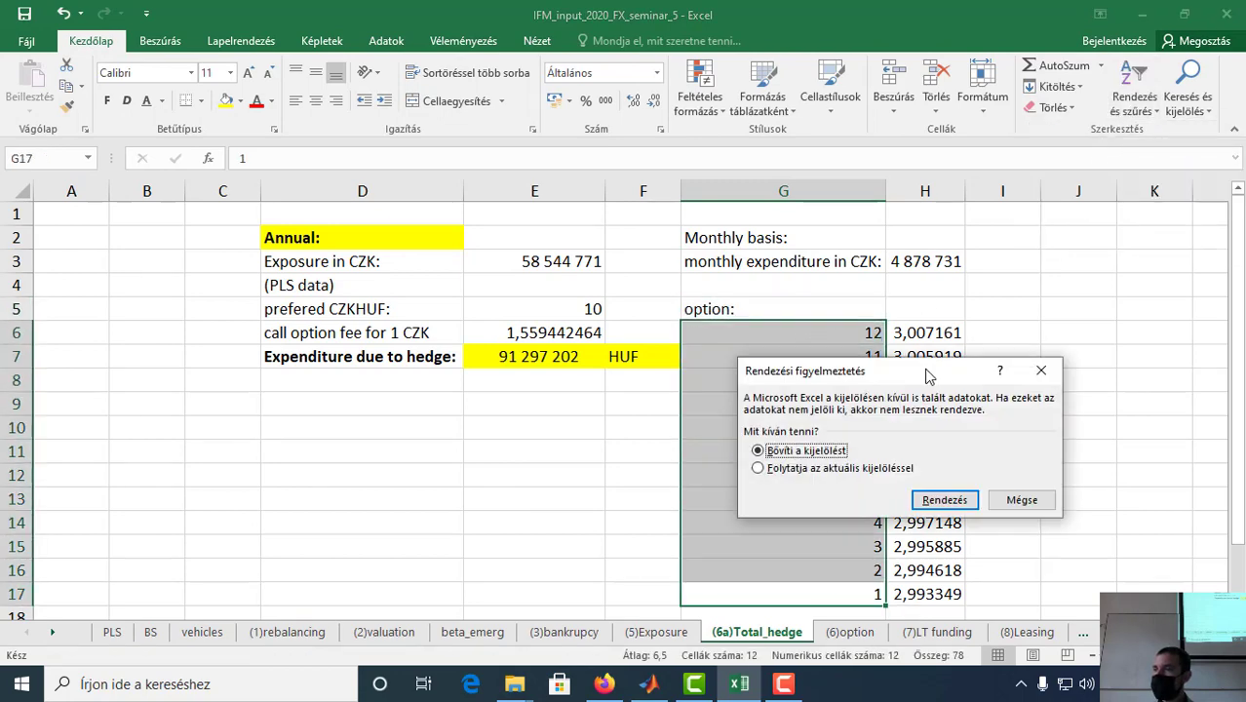
click(941, 503)
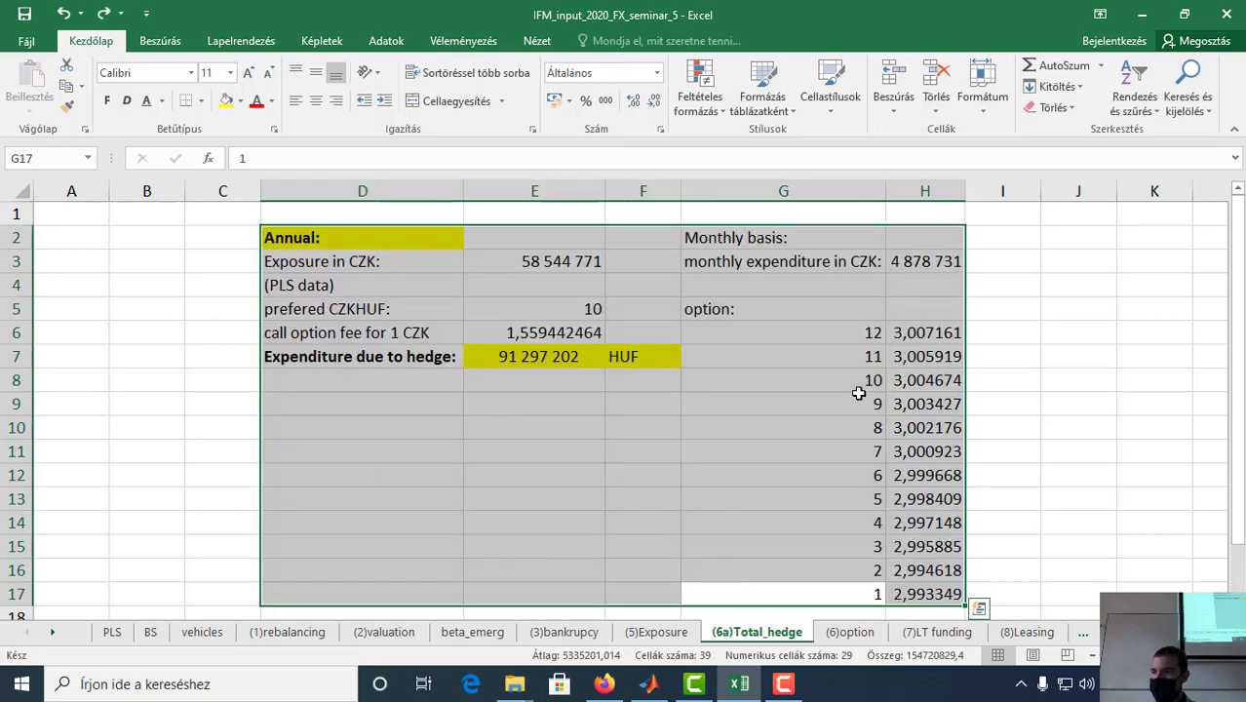
Step: Move the month numbers and option fees from G6:H17 to I6:J17, clear of the other data
drag(843, 331, 921, 592)
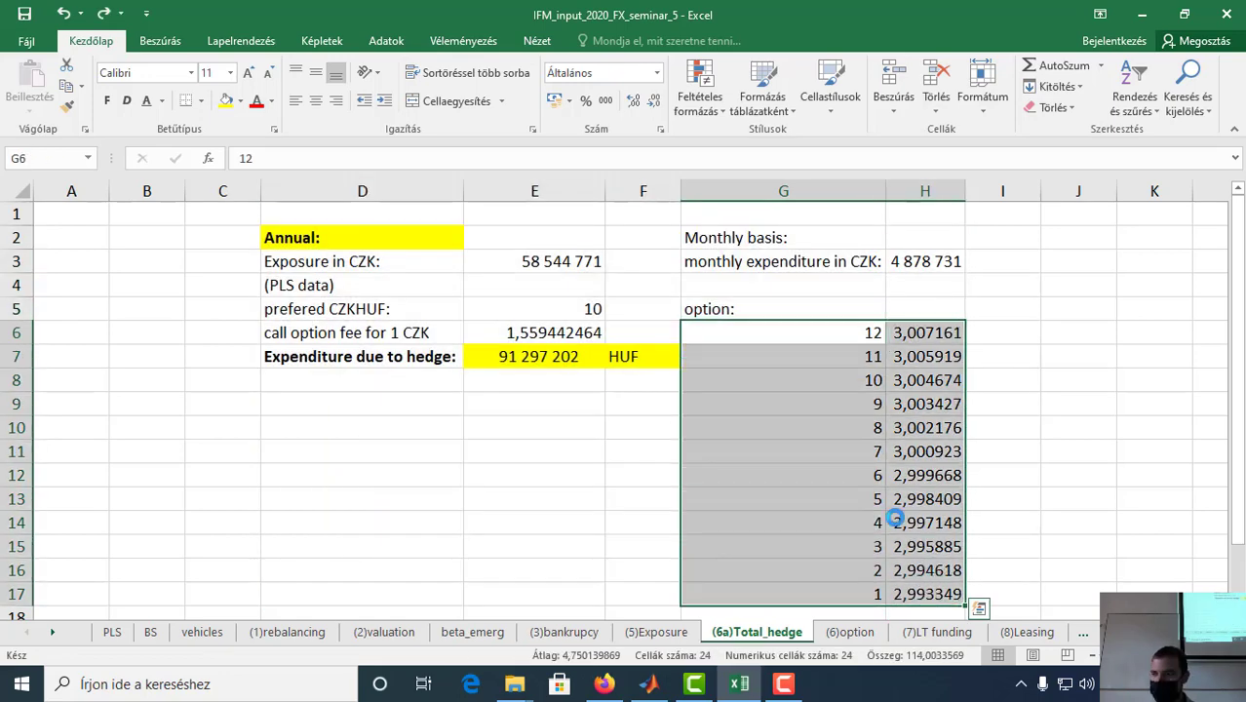
key(ctrl+c)
click(1005, 339)
key(ctrl+v)
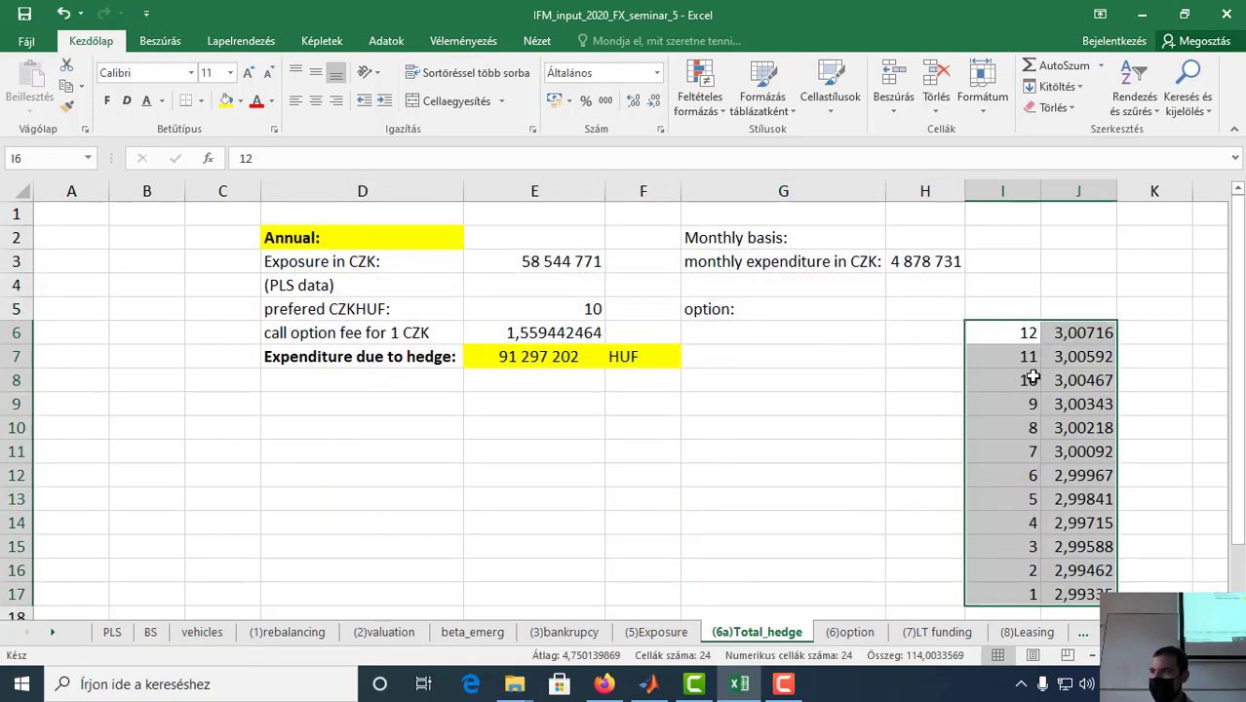
Step: Try sorting I6:J17 in ascending order by month number, and undo the sort
click(1134, 80)
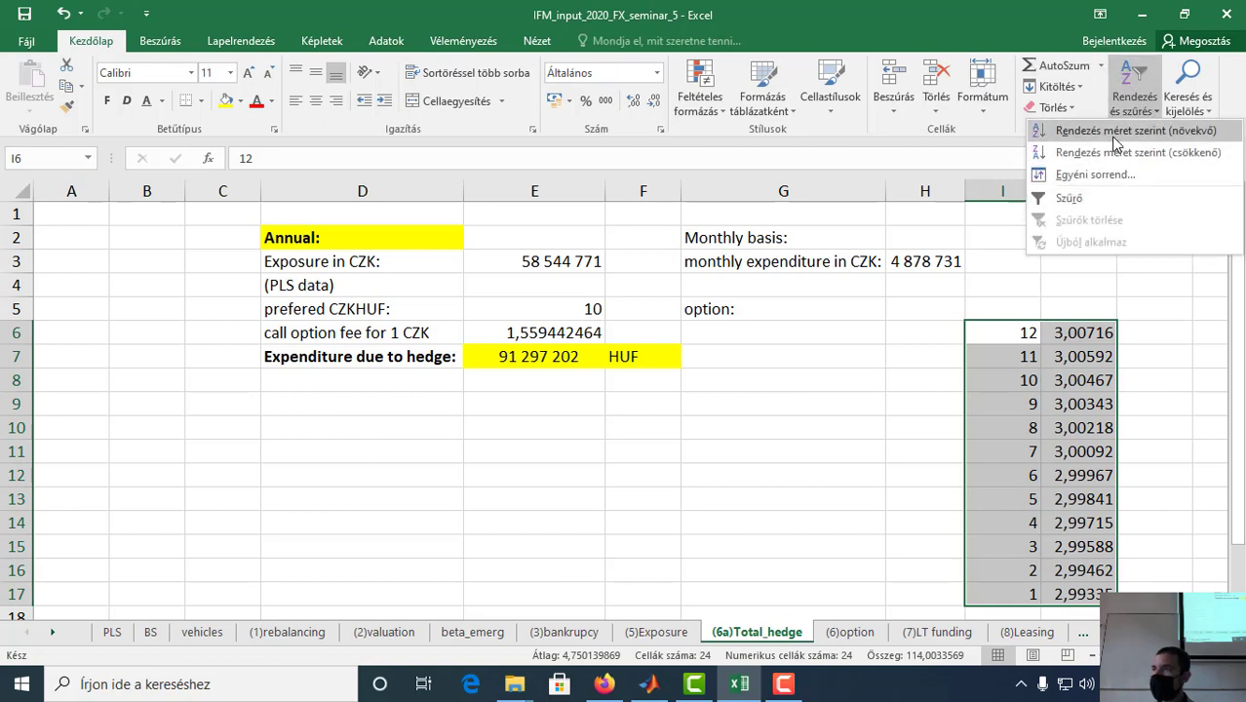
click(1102, 129)
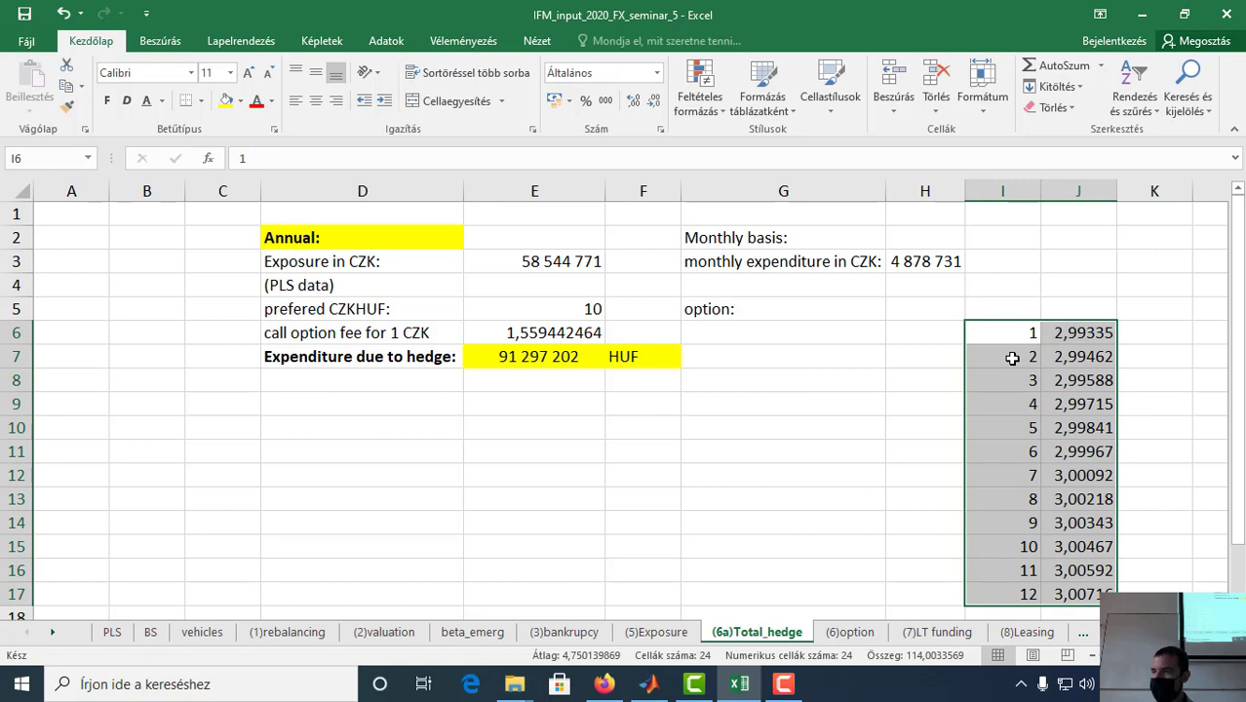
key(ctrl+z)
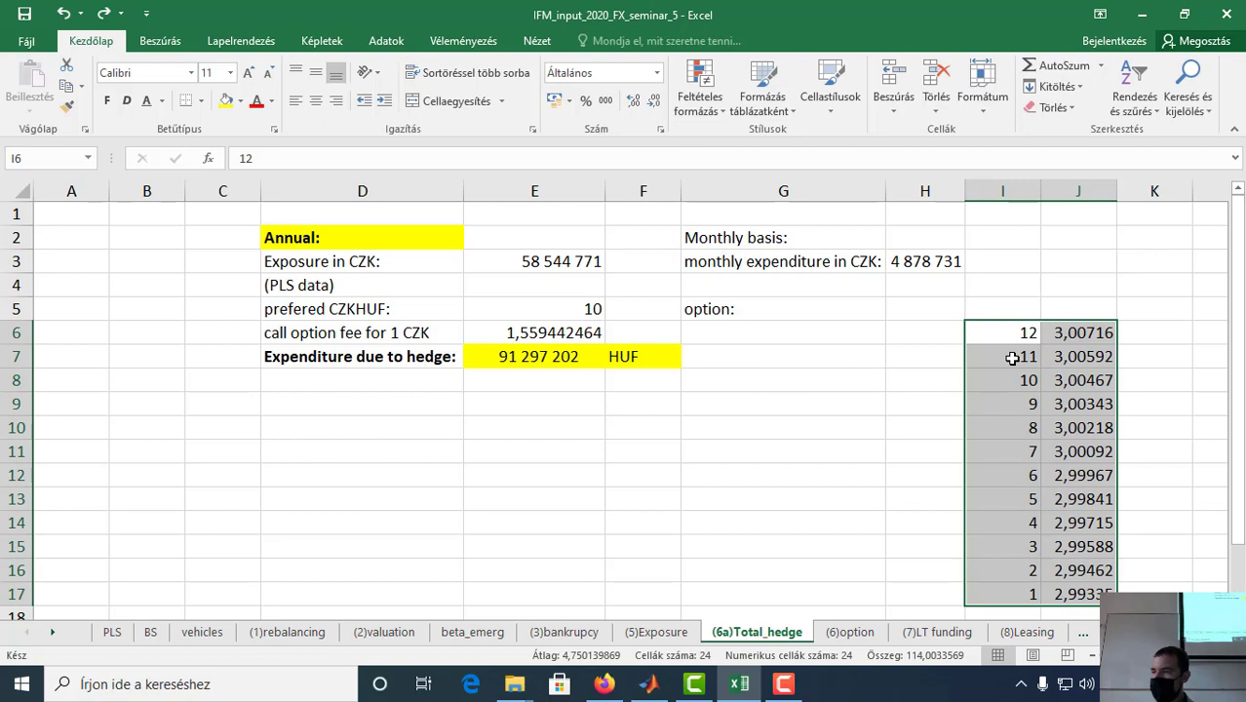
click(1012, 358)
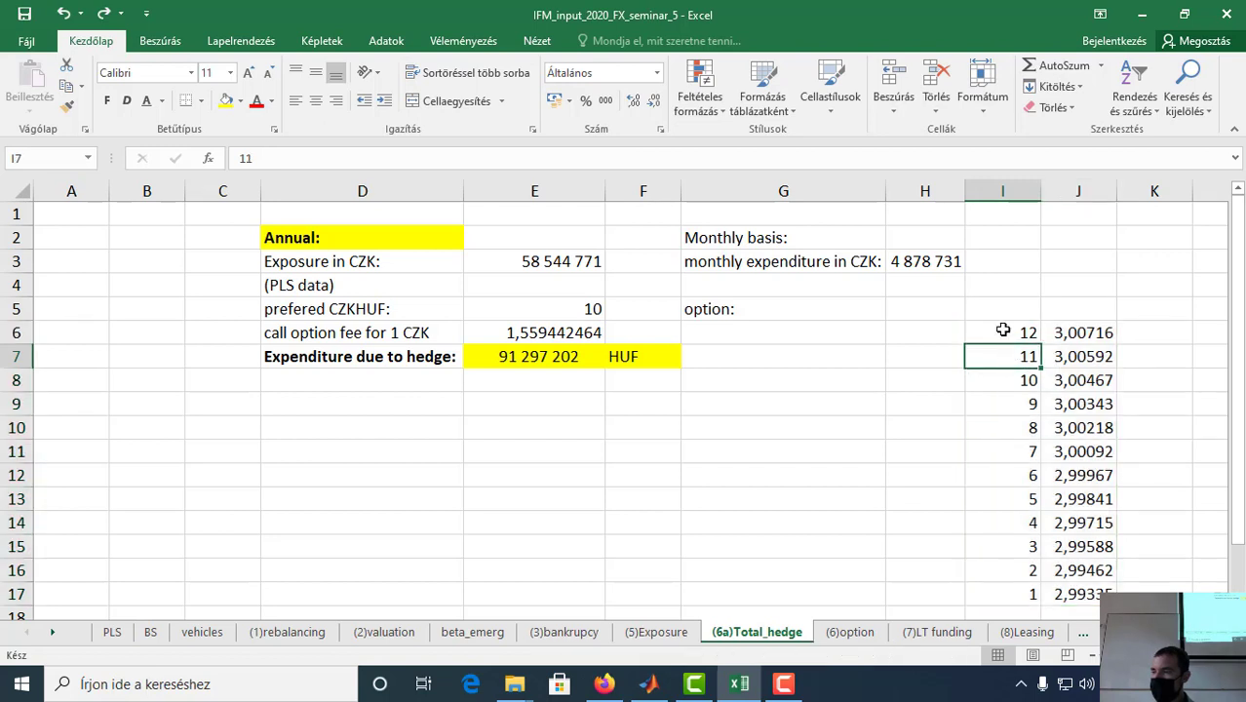
Step: Move the month numbers from I6:I17 to H6:H17 and sort only that column in ascending order
drag(1002, 330, 1006, 590)
key(ctrl+c)
click(922, 334)
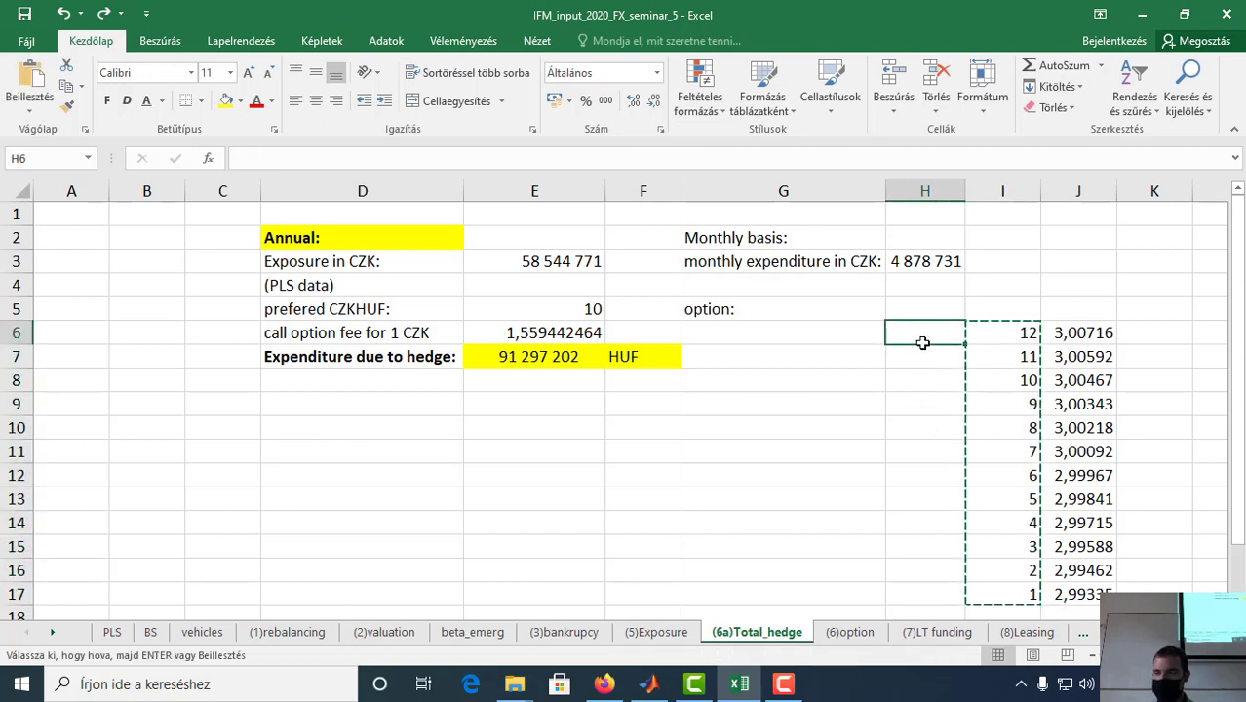
key(ctrl+v)
click(1126, 102)
click(1131, 125)
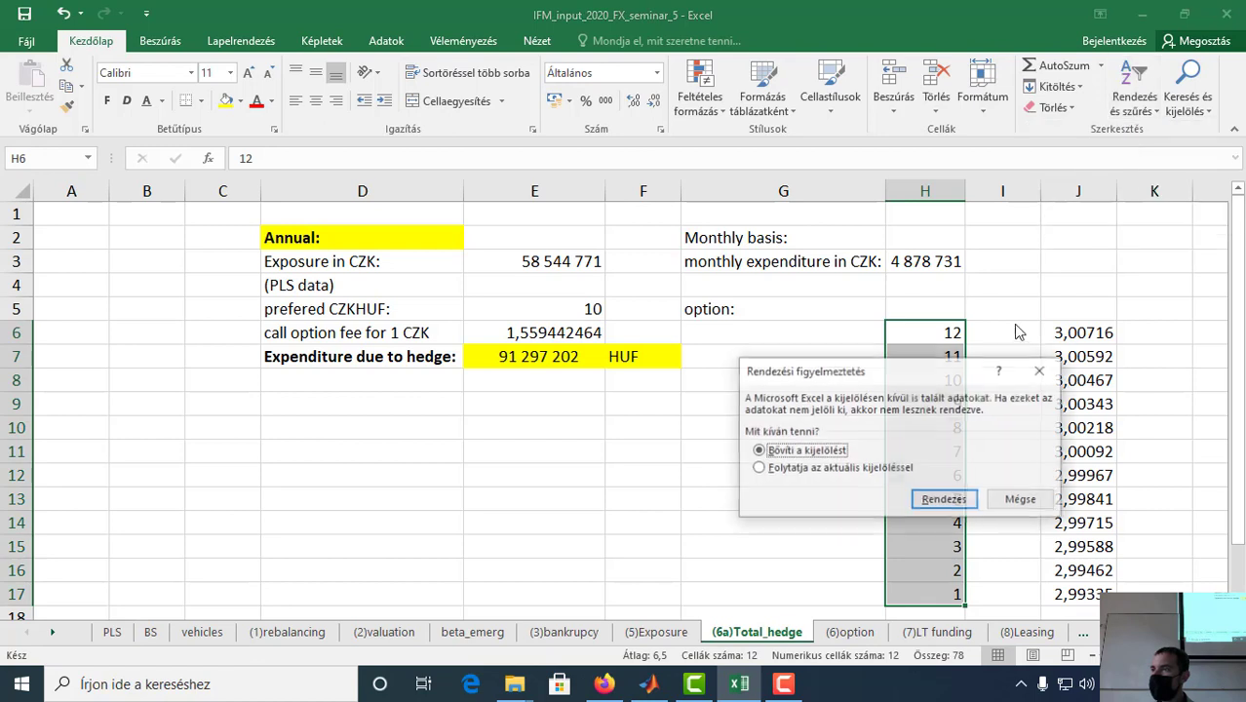
click(858, 469)
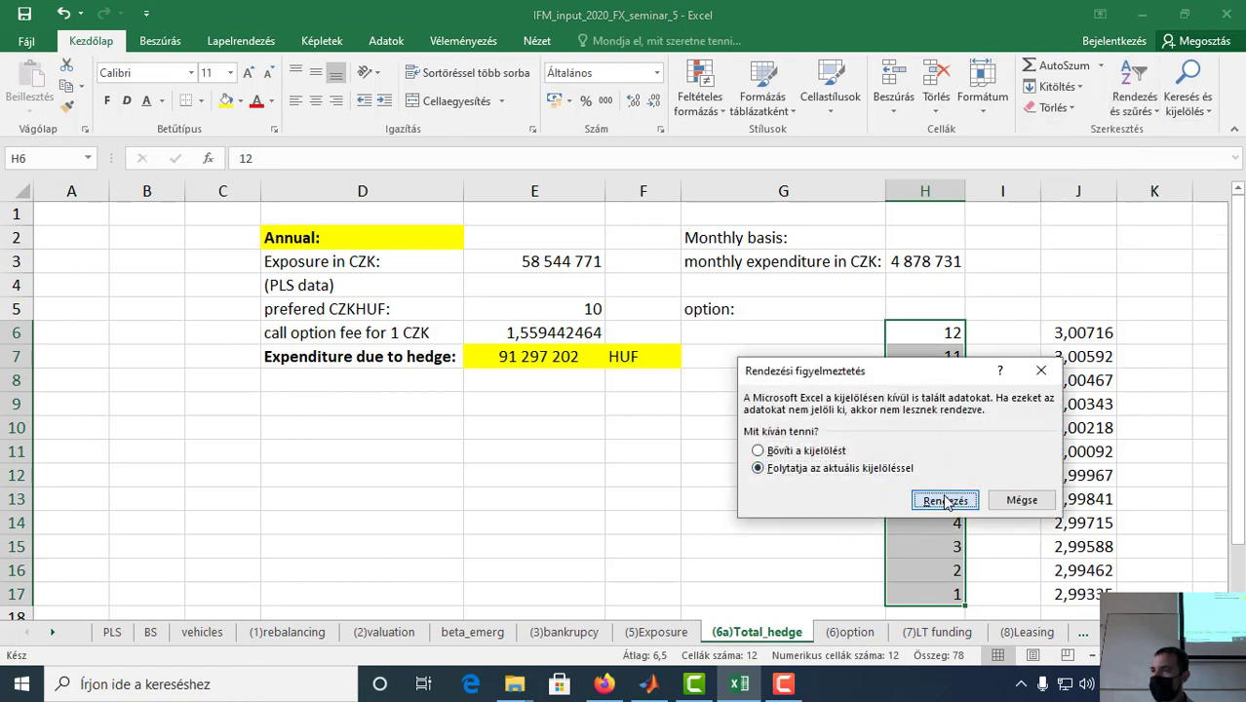
click(944, 500)
Step: Move the option fees from J6:J17 to I6:I17, directly beside the sorted month numbers
click(1022, 336)
drag(1058, 336, 1076, 592)
key(ctrl+x)
click(996, 332)
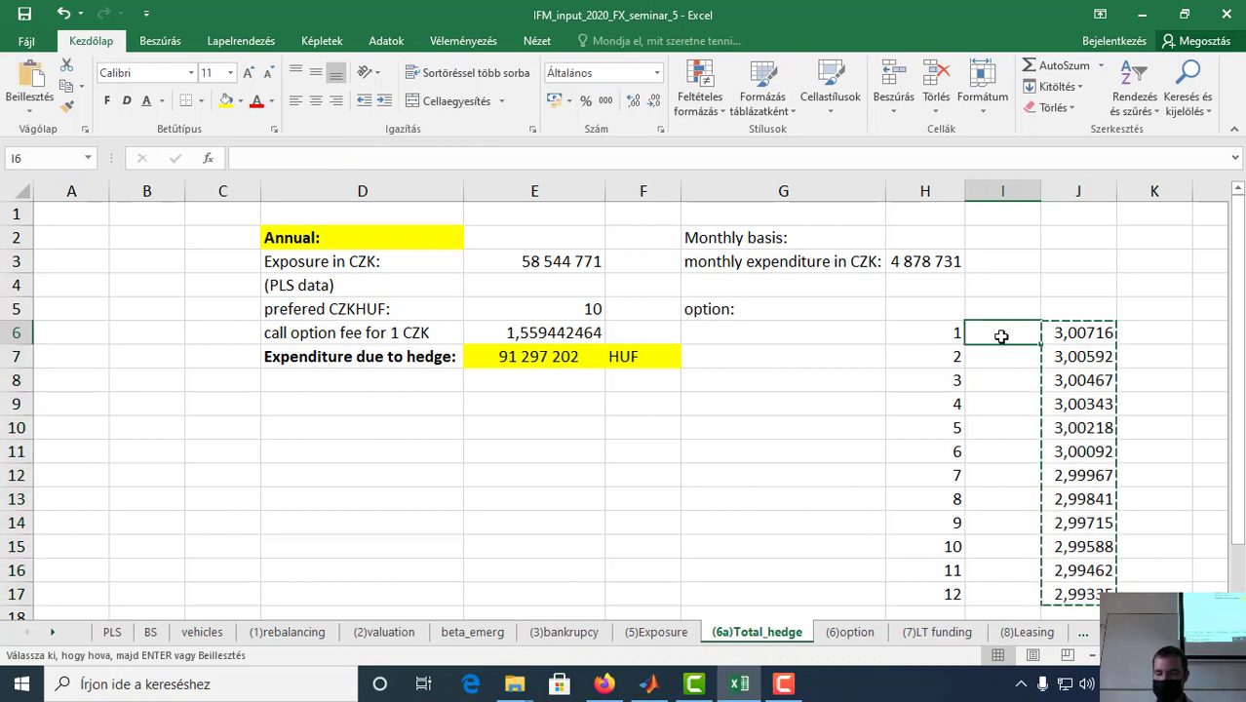
key(ctrl+v)
Step: Move the combined month and fee block from H6:I17 back to G6:H17 under the option heading
drag(950, 332, 988, 529)
key(ctrl+c)
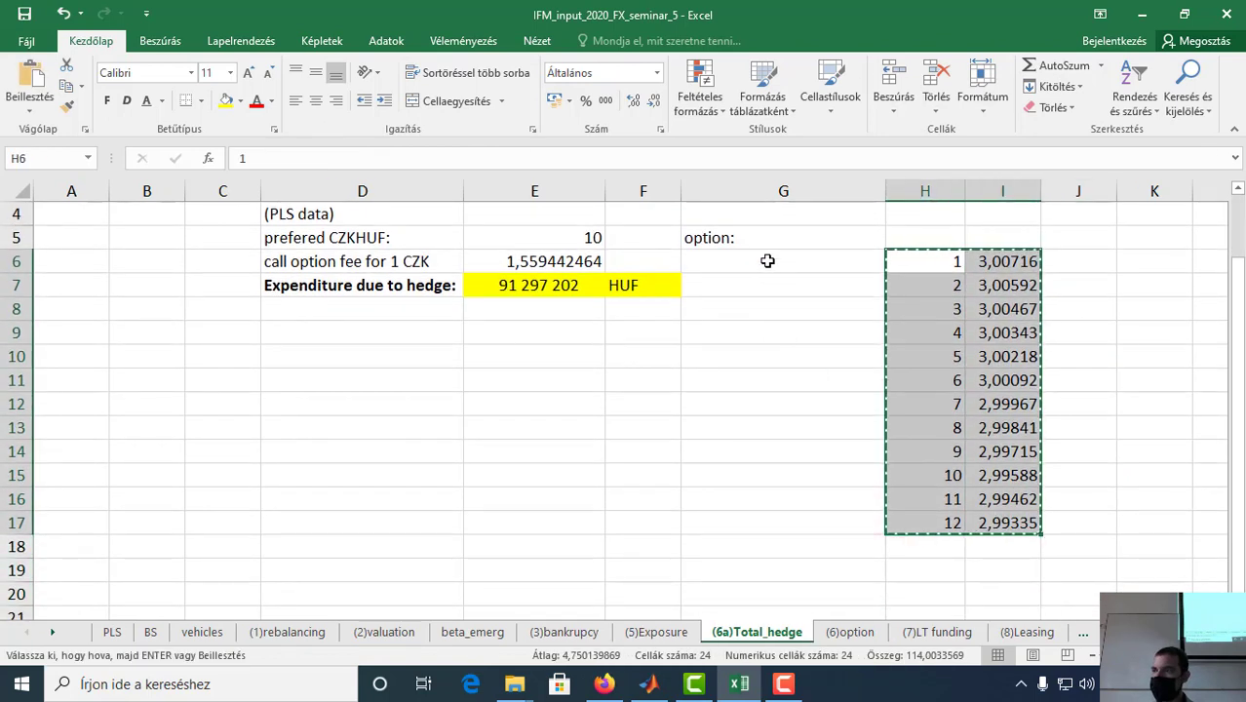
click(764, 259)
key(Return)
scroll(812, 410, up, 1)
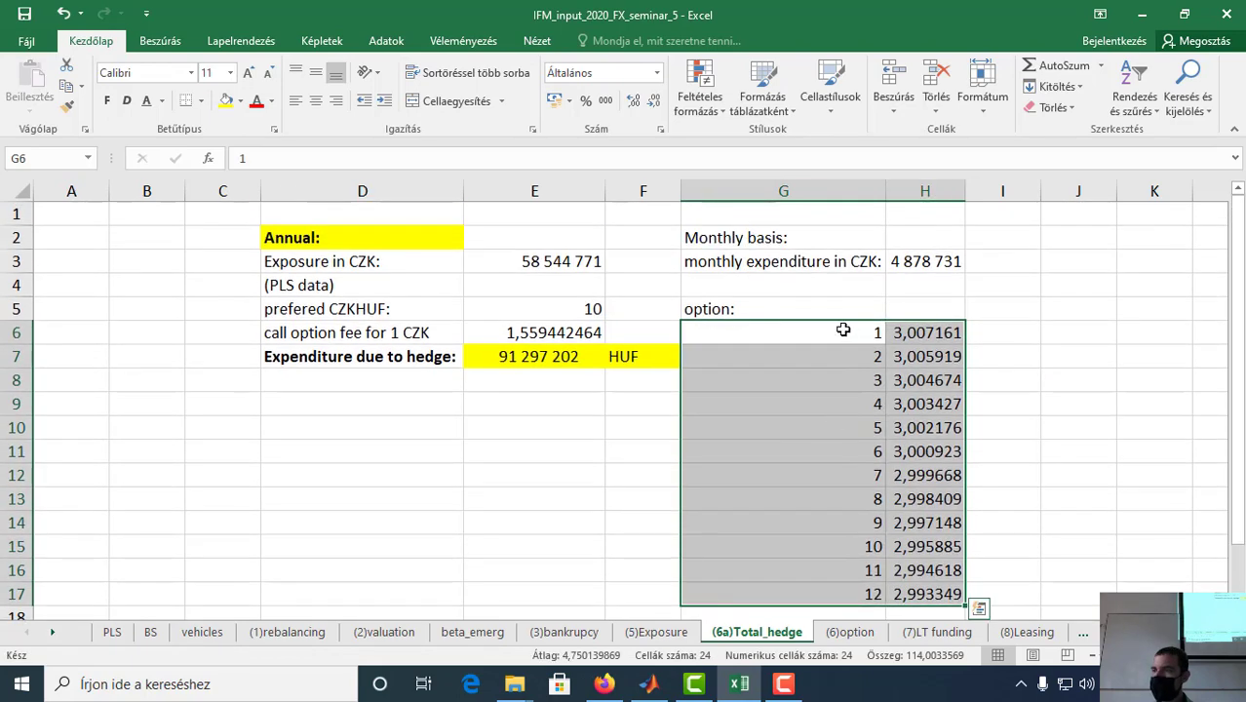
click(840, 376)
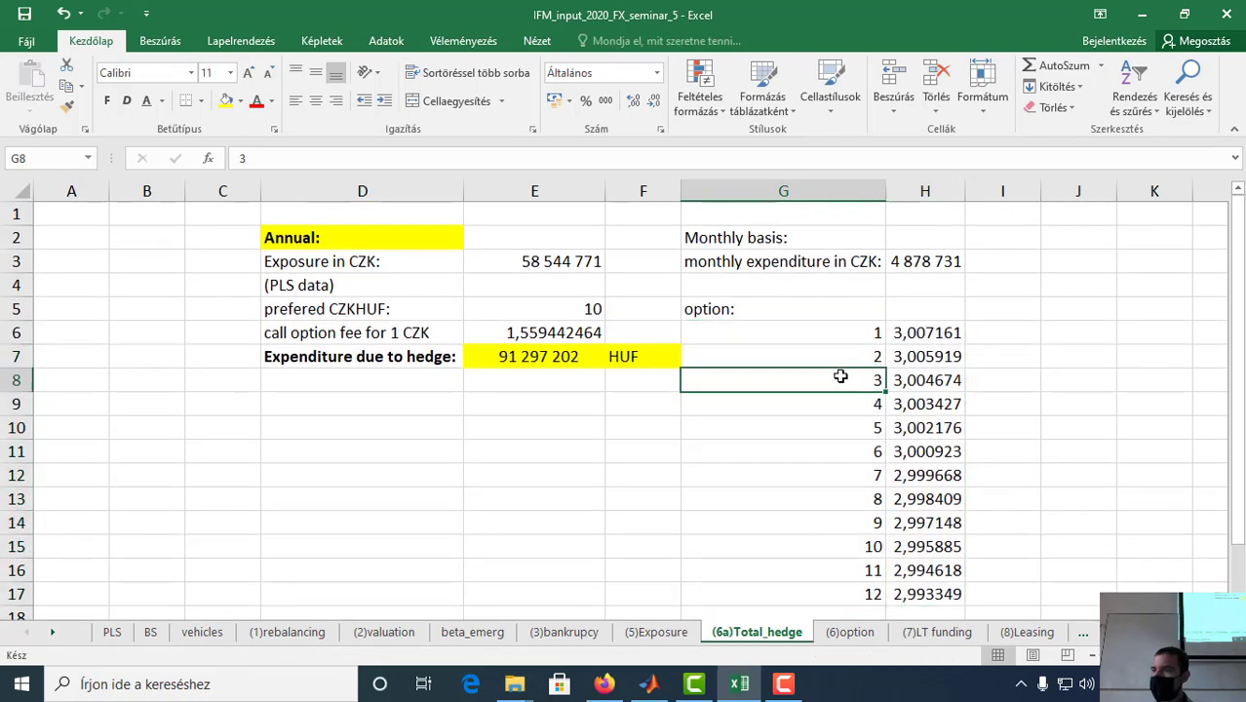
Step: Enter the heading "fee (in HUF)" in H5 above the fee values
click(975, 334)
click(932, 330)
click(918, 309)
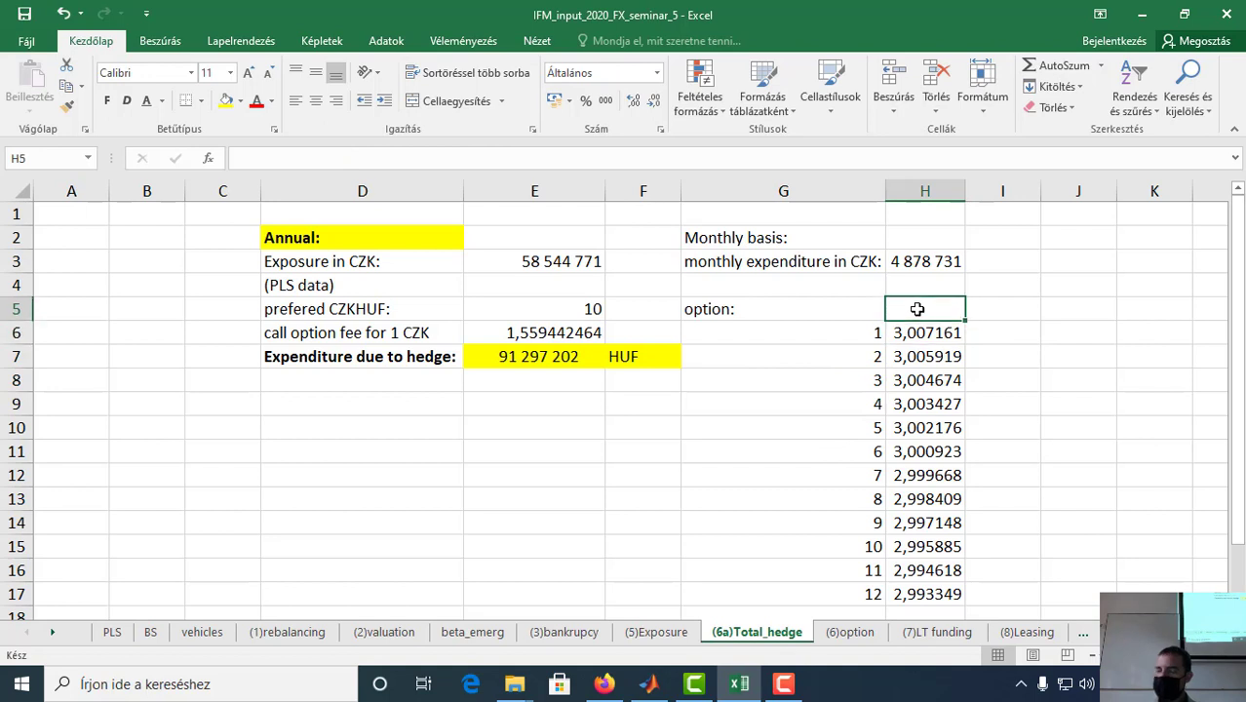
text(fee)
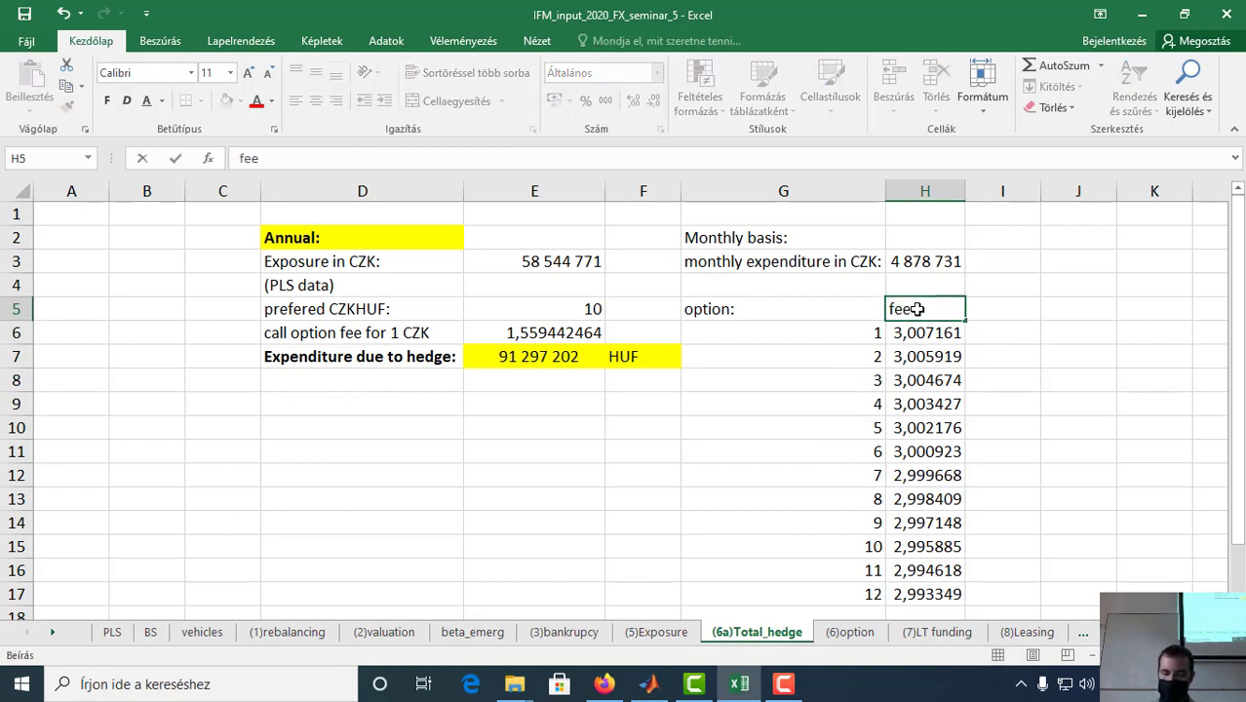
text( (in HUF))
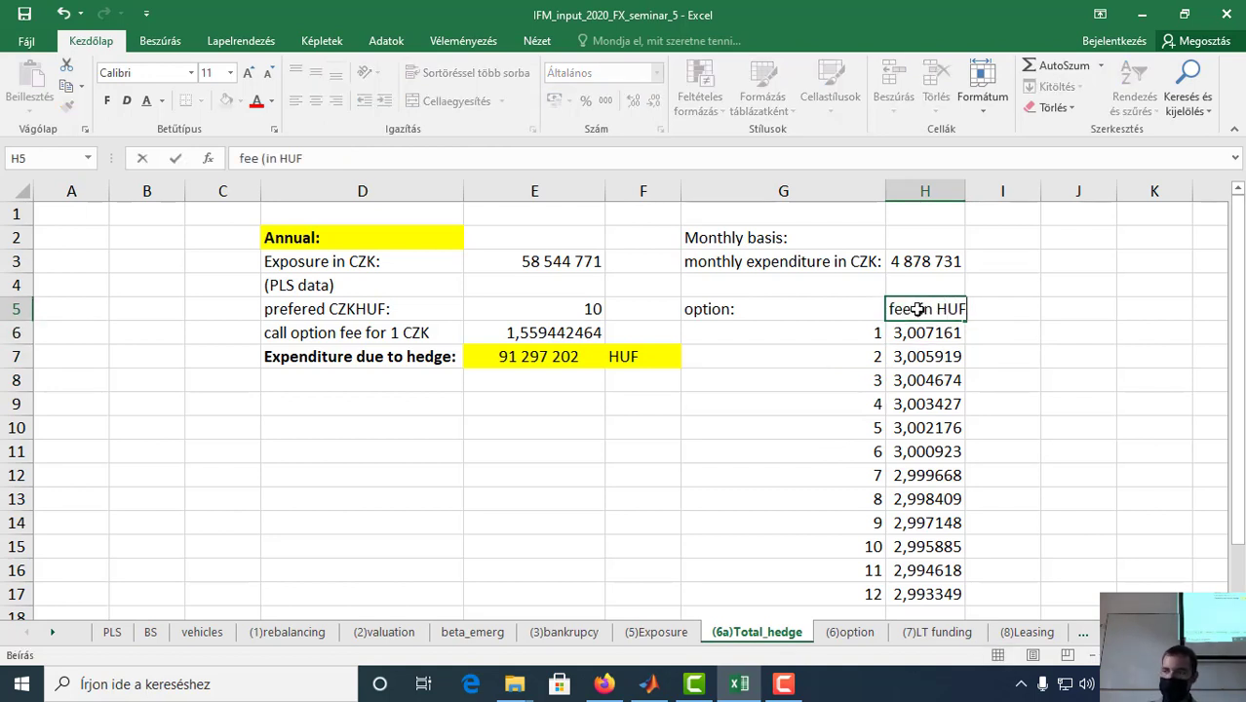
Step: Enter =H6*H3 in I6 to multiply the fee by the monthly expenditure, and fill it down to I16
click(981, 328)
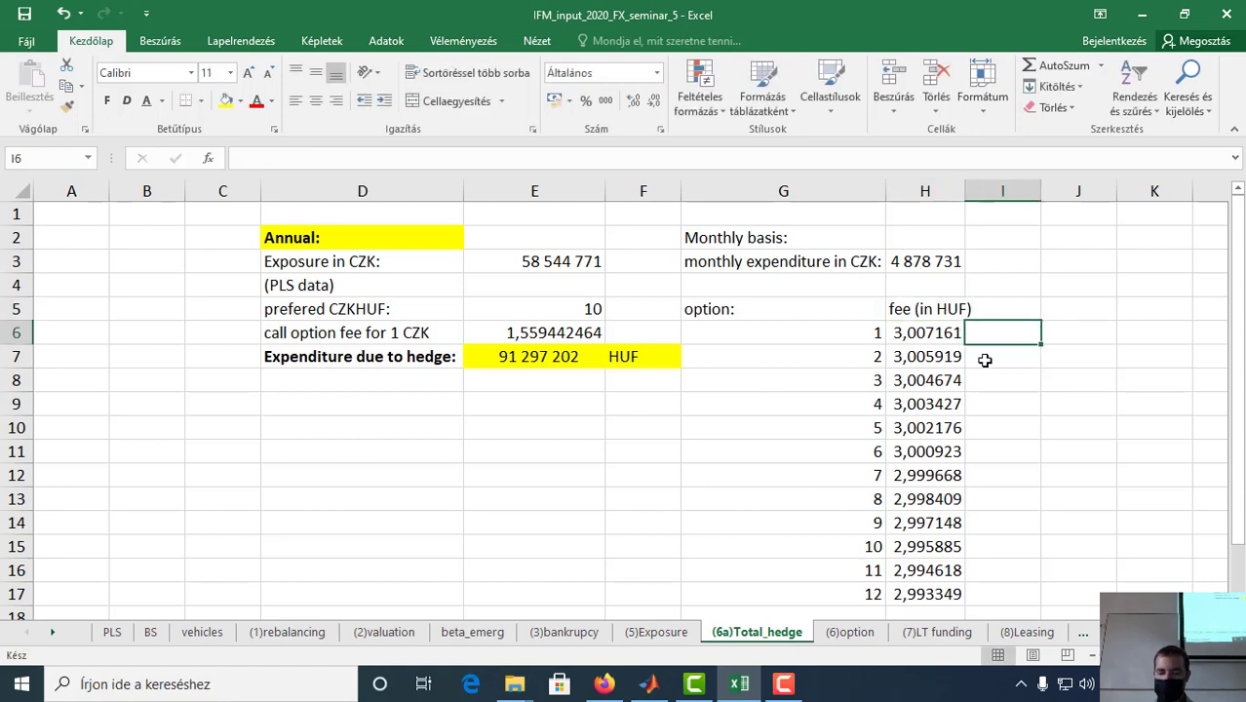
text(=)
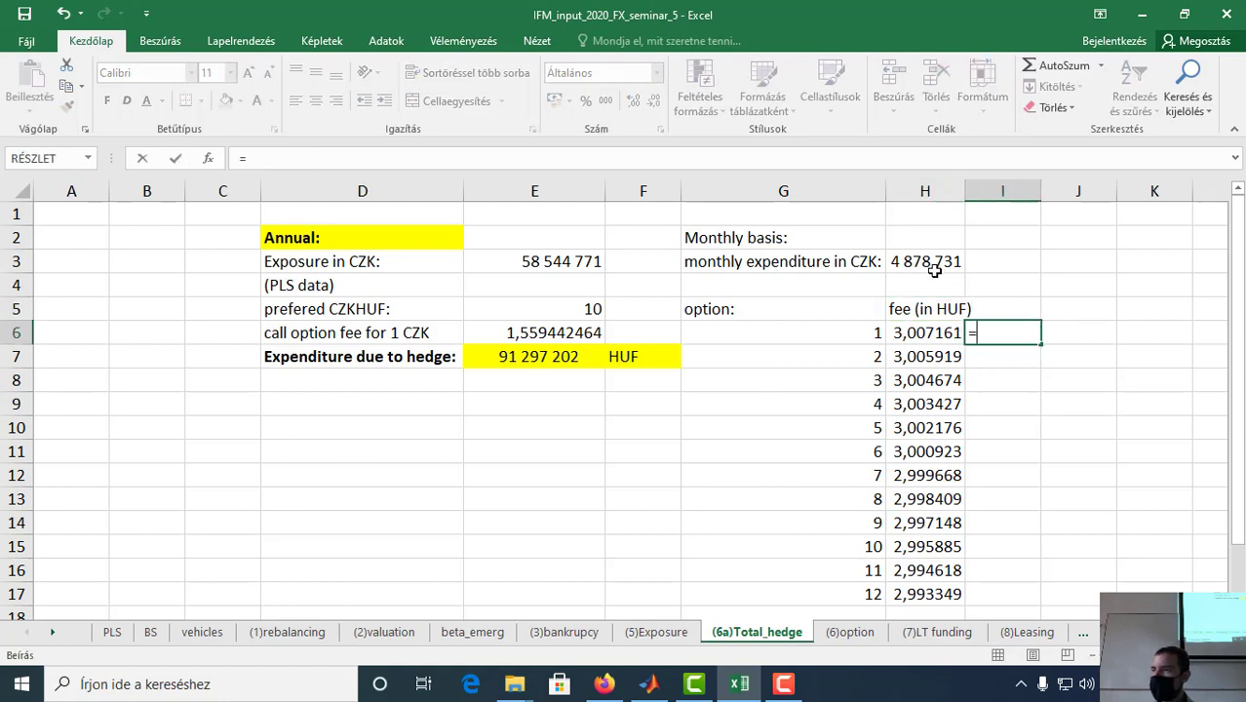
click(915, 333)
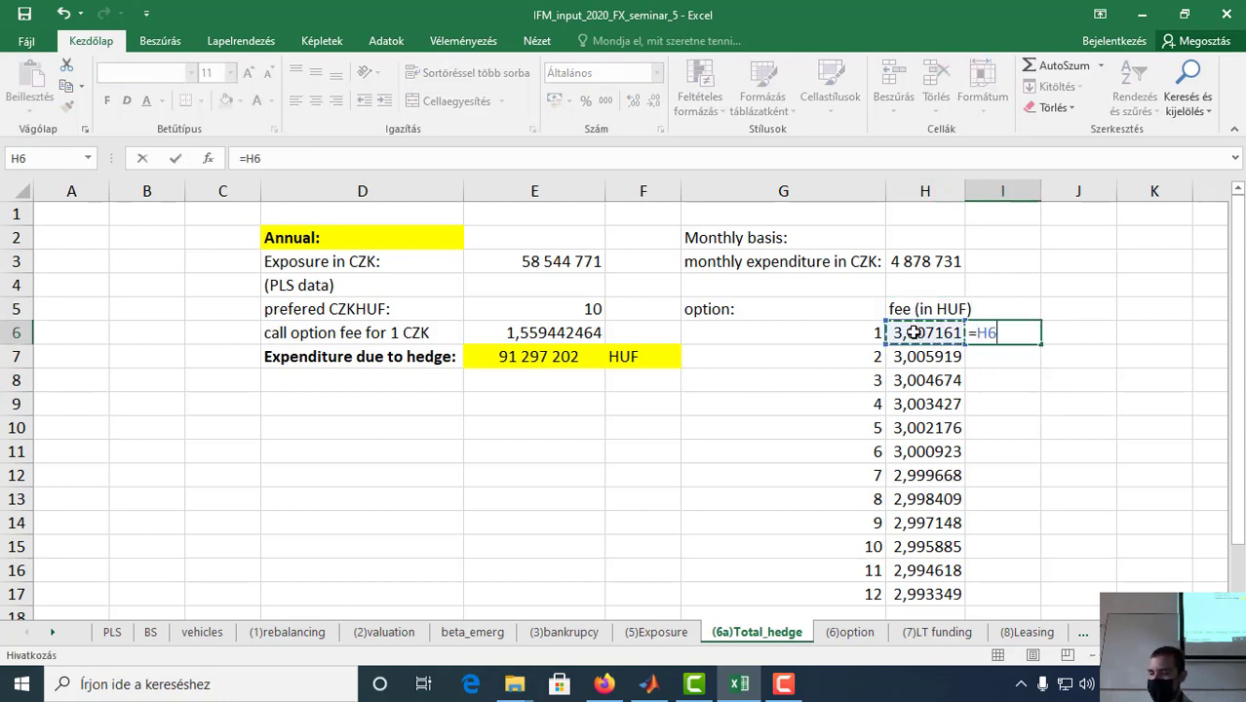
text(*)
click(918, 262)
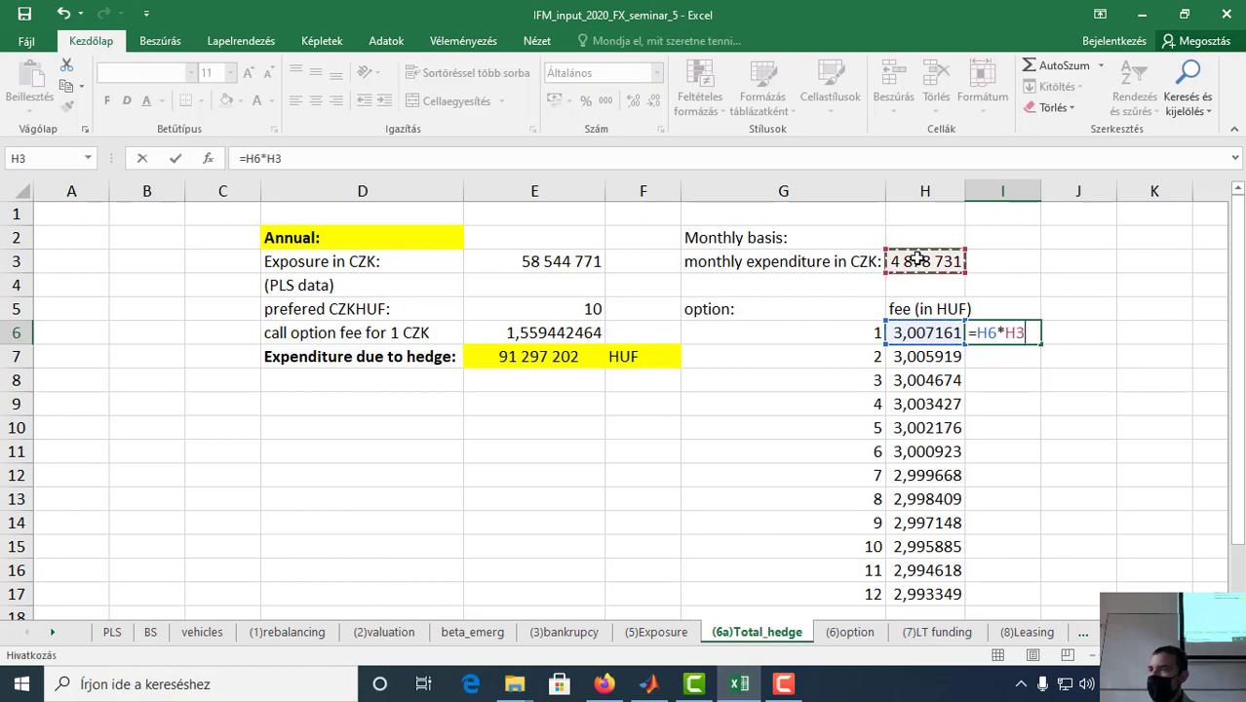
key(Return)
click(1026, 331)
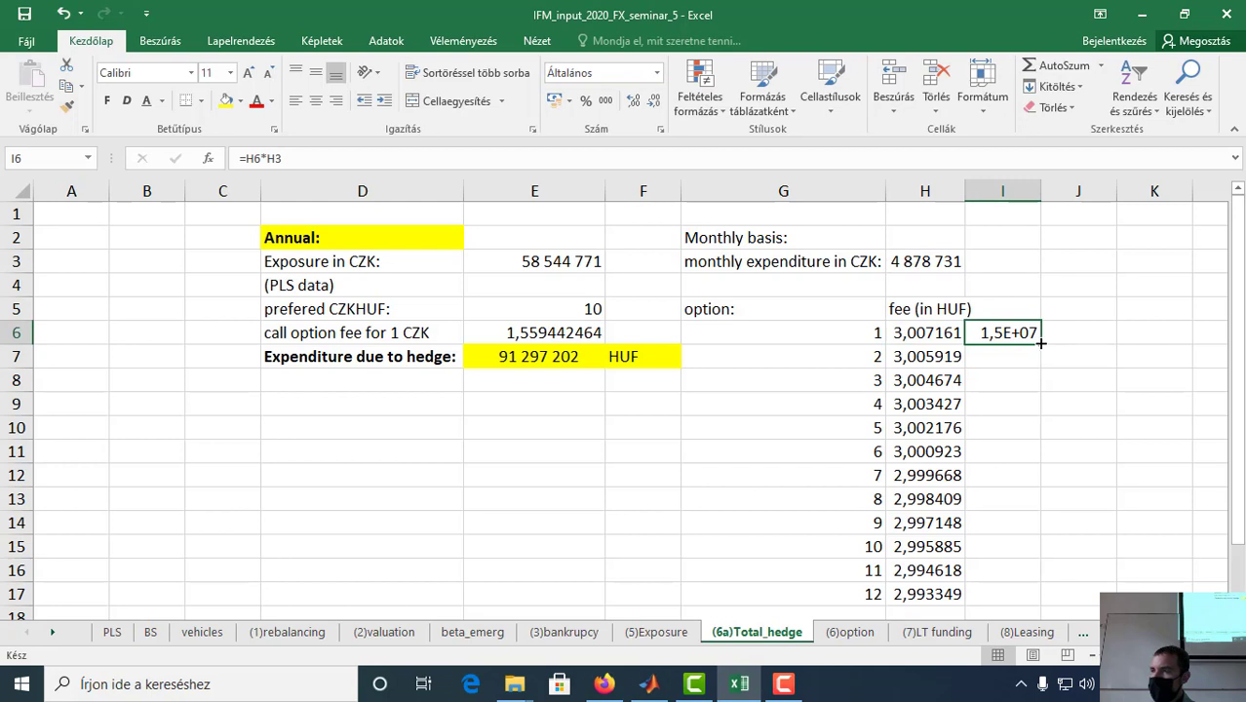
drag(1040, 344, 1038, 587)
Step: Delete the month 12 number and its fee in G17:H17
drag(860, 593, 914, 590)
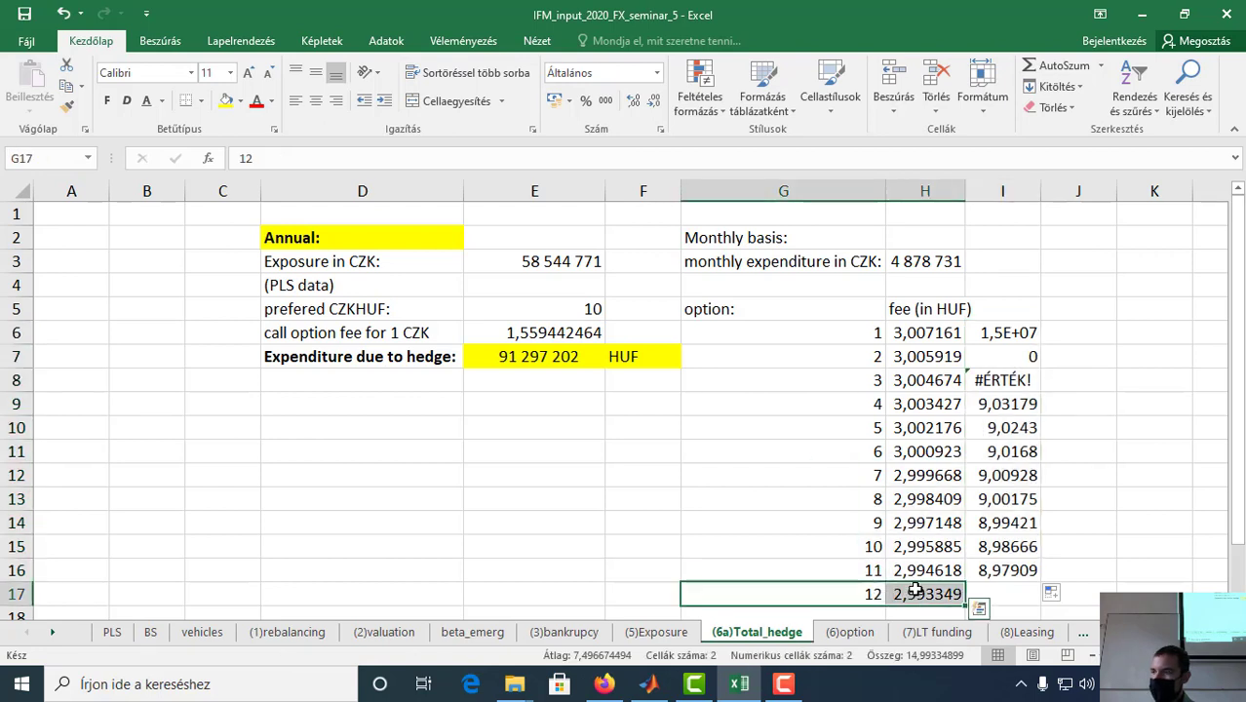
key(Delete)
click(1004, 572)
Step: Make the monthly expenditure reference absolute in I6 as =H6*$H$3 and refill the formula down to I16
click(1014, 378)
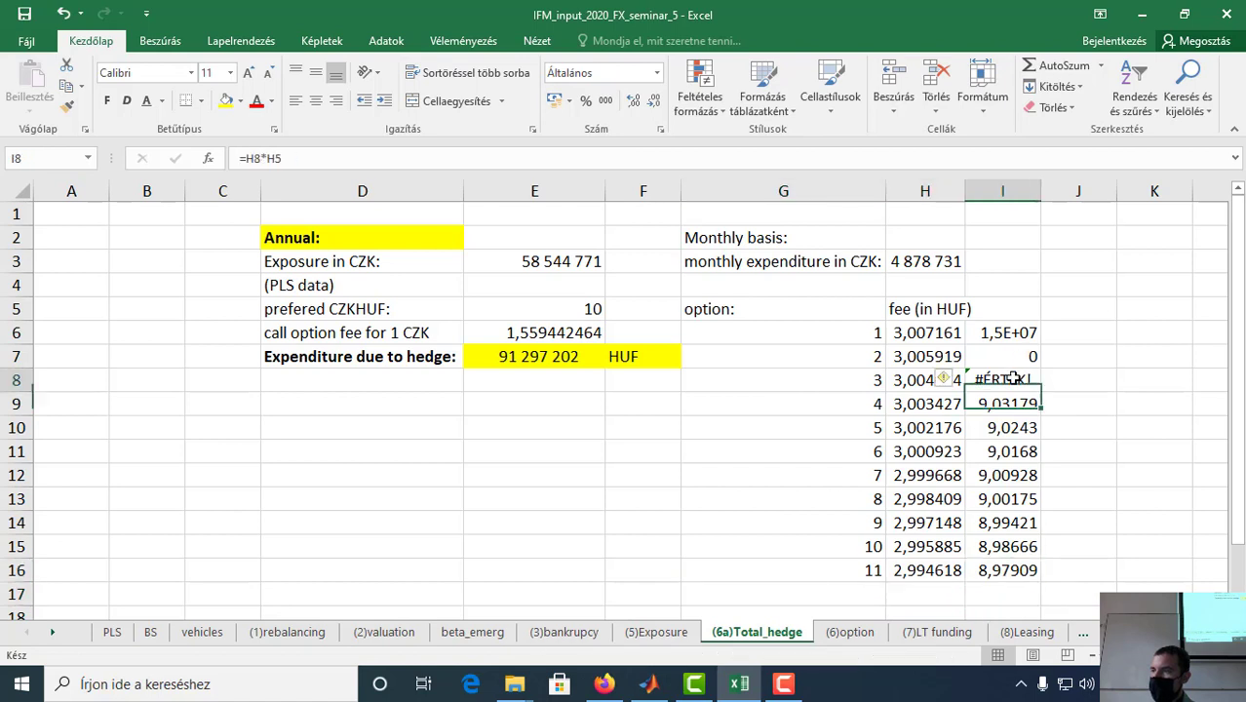
click(1005, 332)
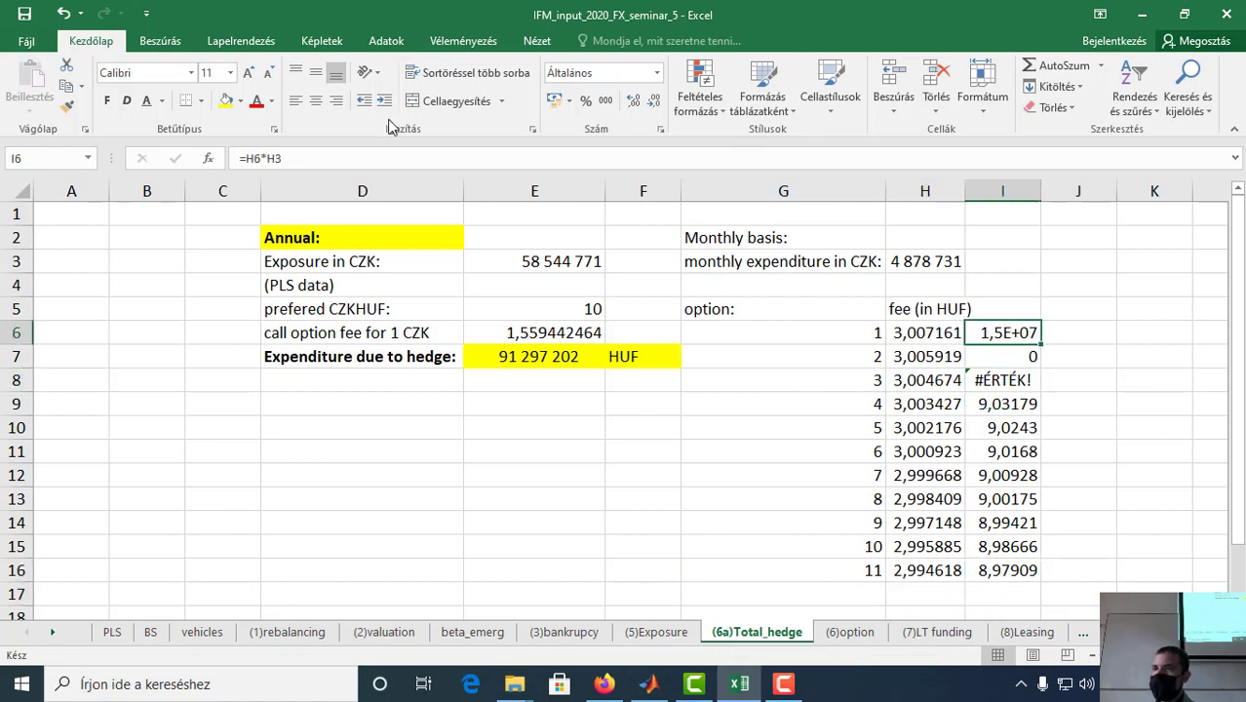
click(276, 158)
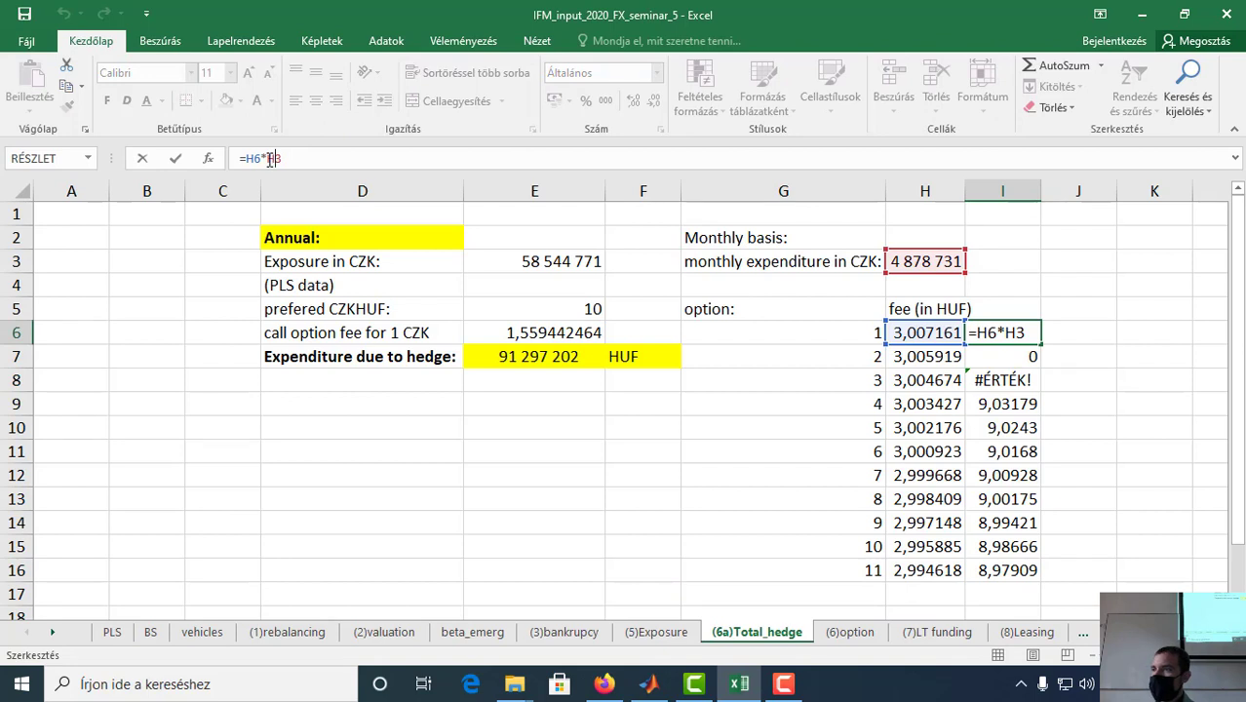
double_click(275, 158)
key(F4)
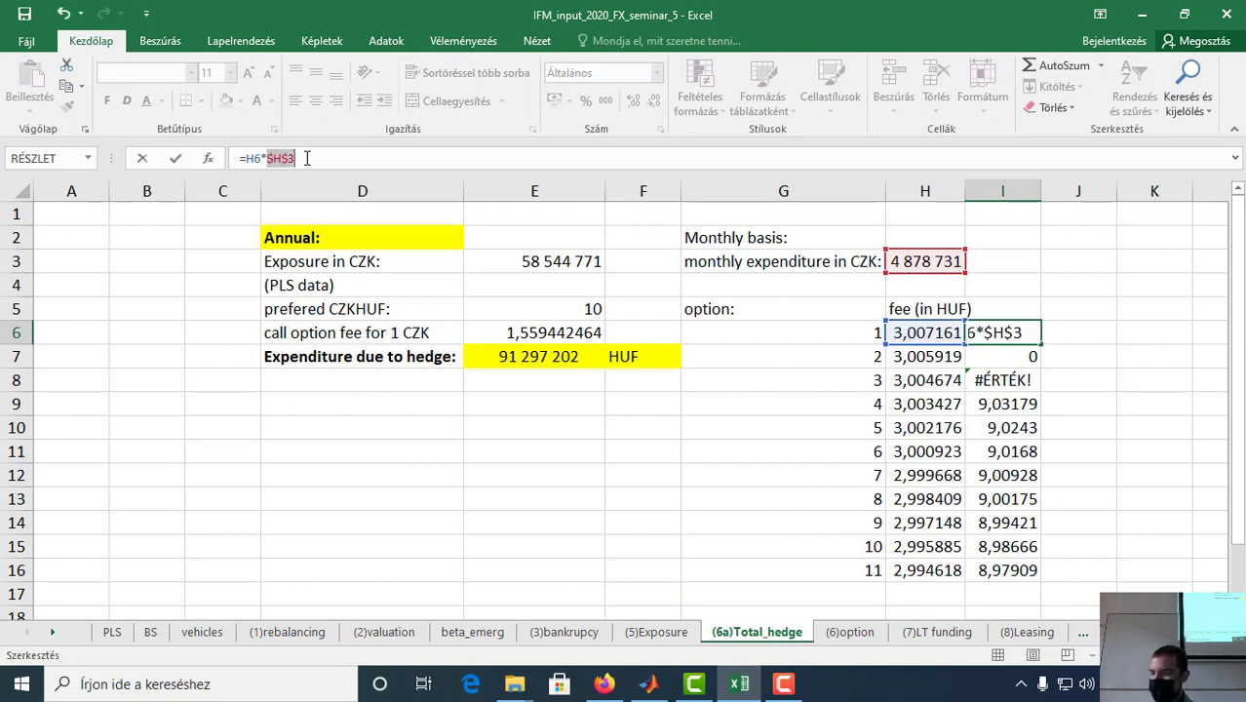
key(Return)
click(972, 340)
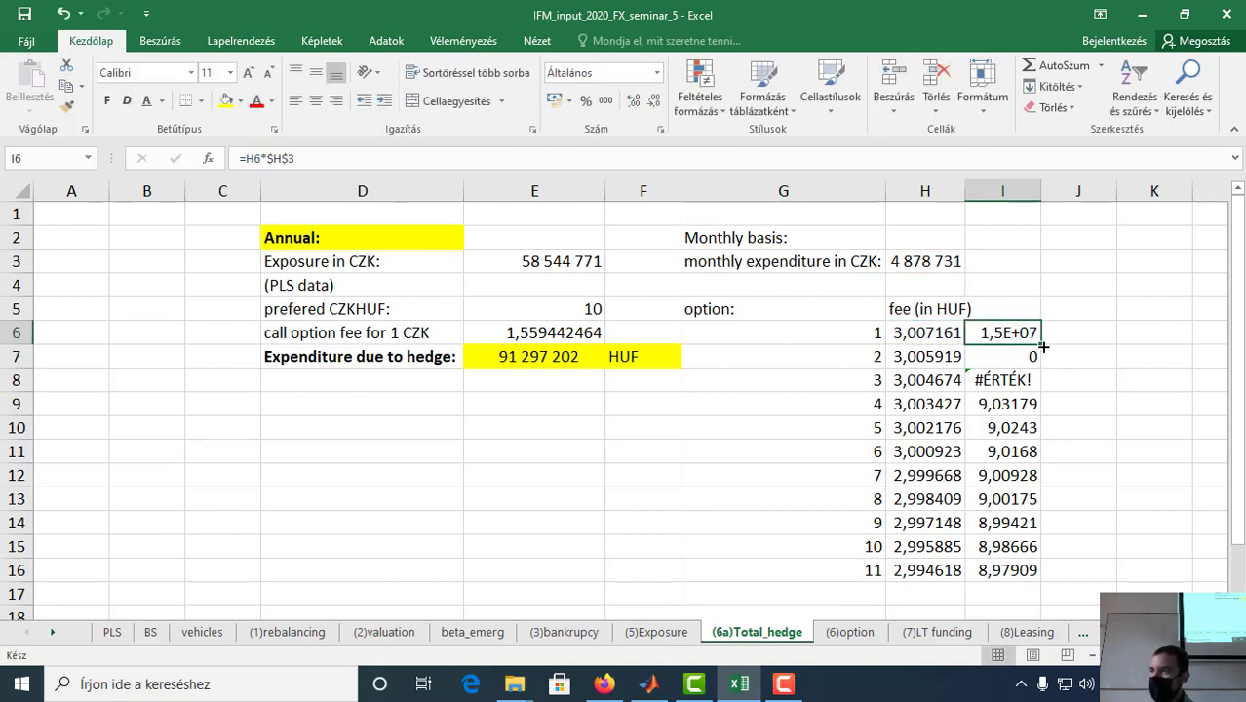
double_click(1040, 345)
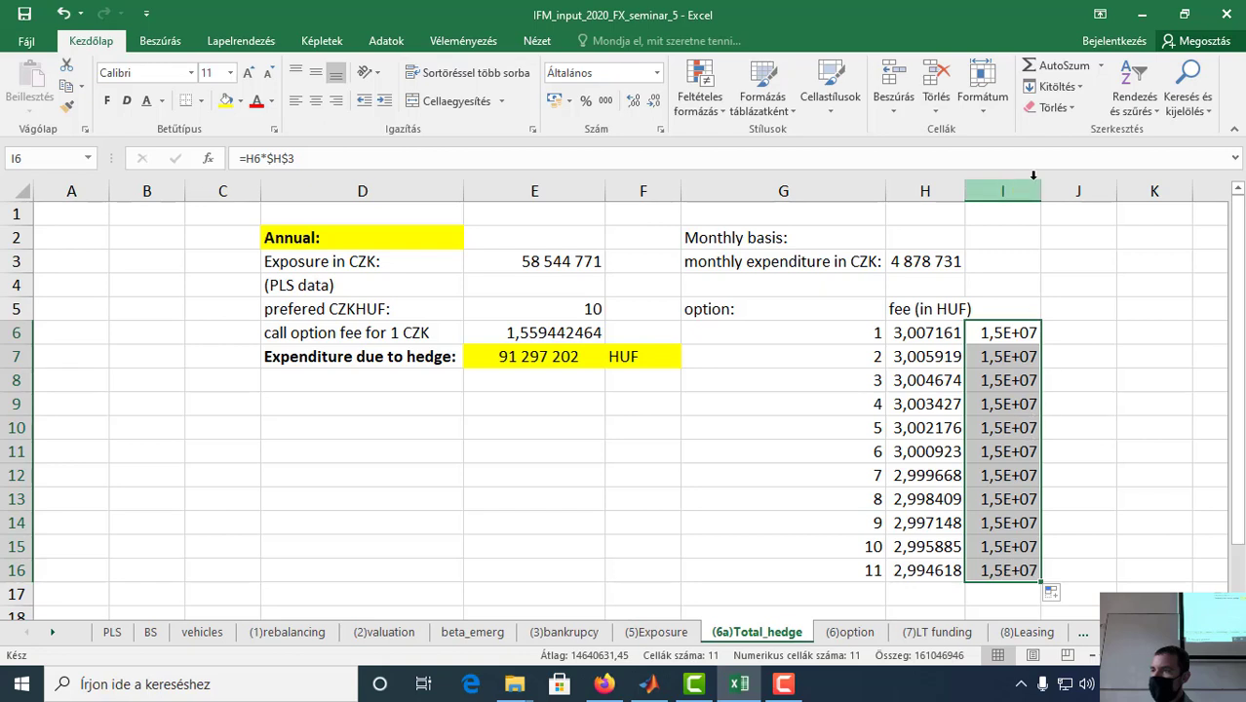
Step: Widen column I and copy the number format of the monthly expenditure in H3 onto I6:I16
drag(1040, 187, 1078, 188)
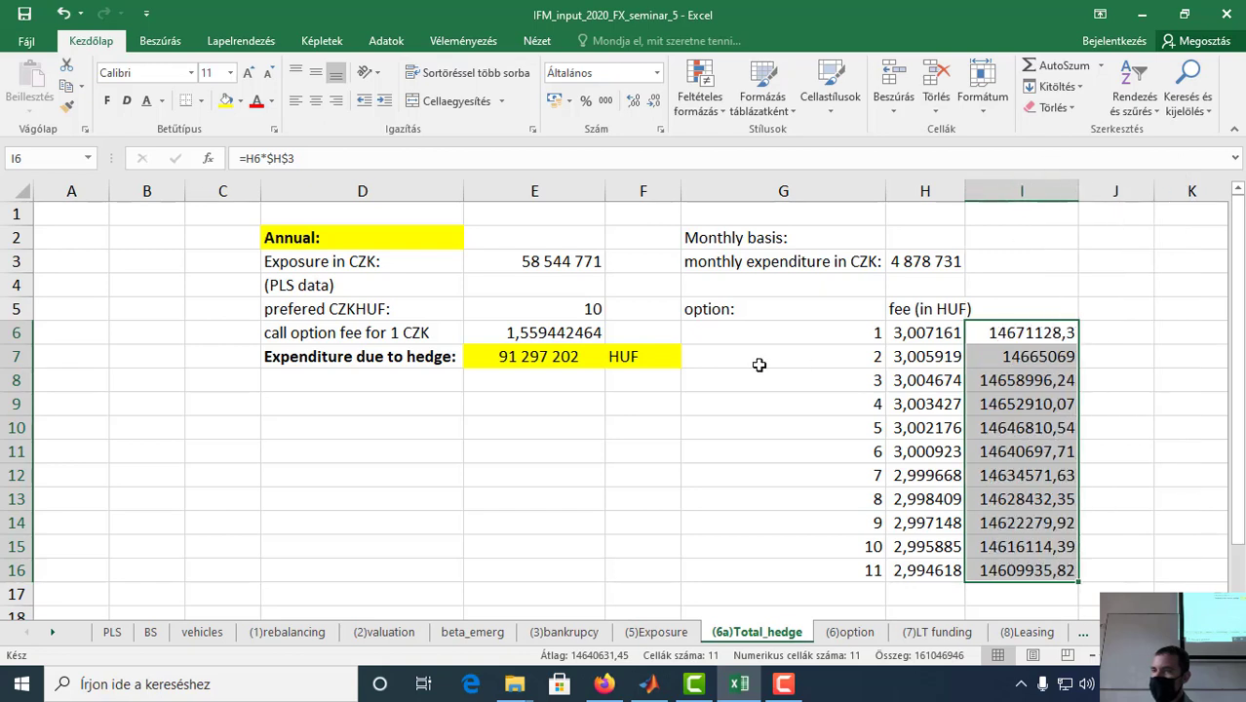
click(915, 263)
click(69, 105)
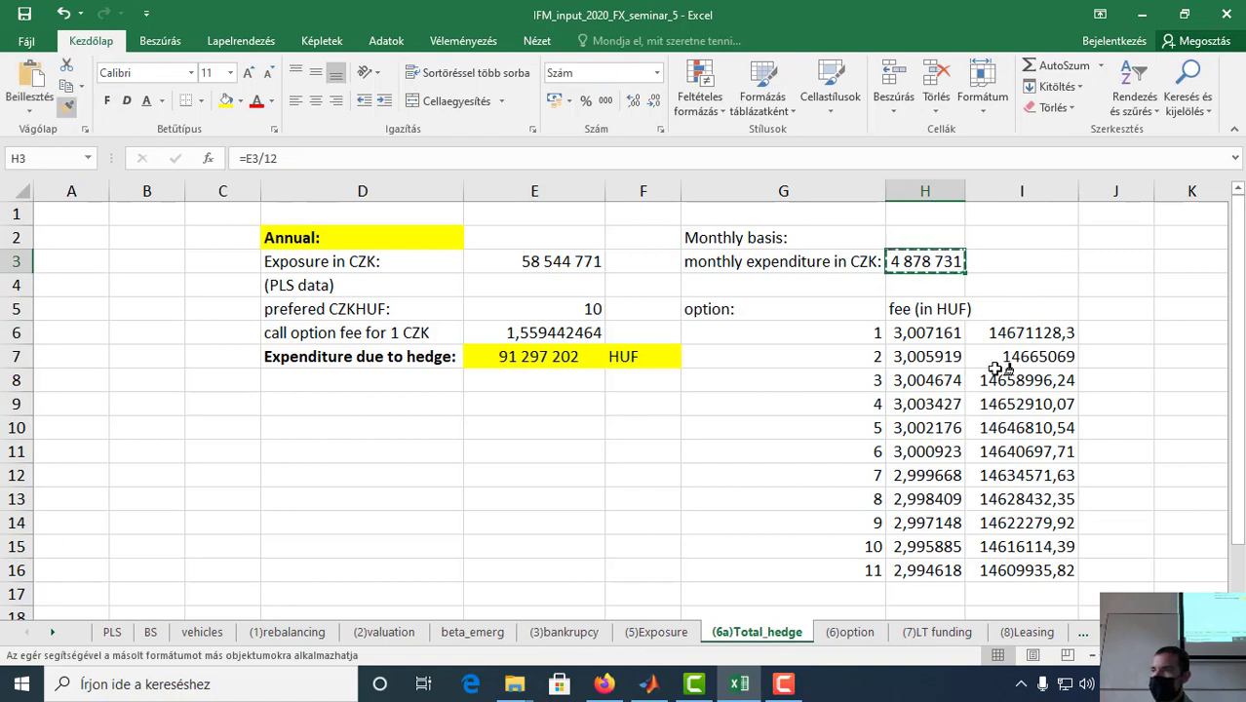
mouse_move(1029, 332)
mouse_down()
mouse_move(1041, 521)
mouse_move(1018, 572)
mouse_up()
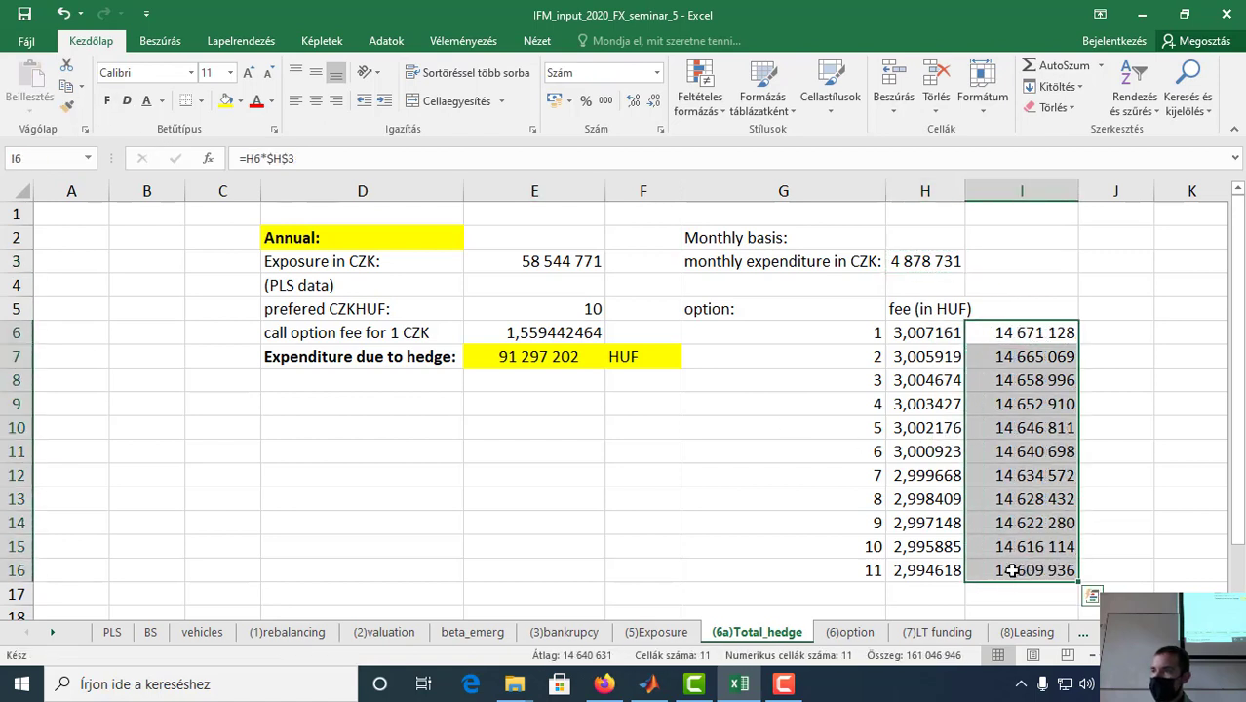
click(1008, 591)
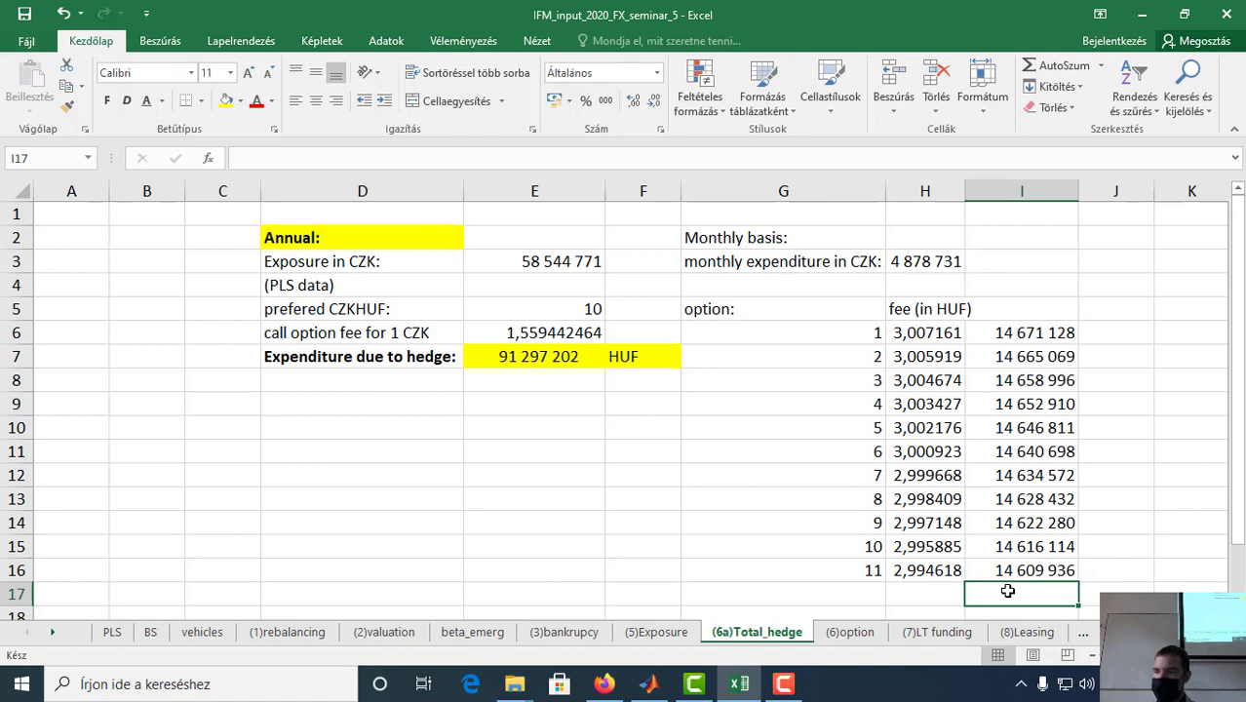
click(312, 359)
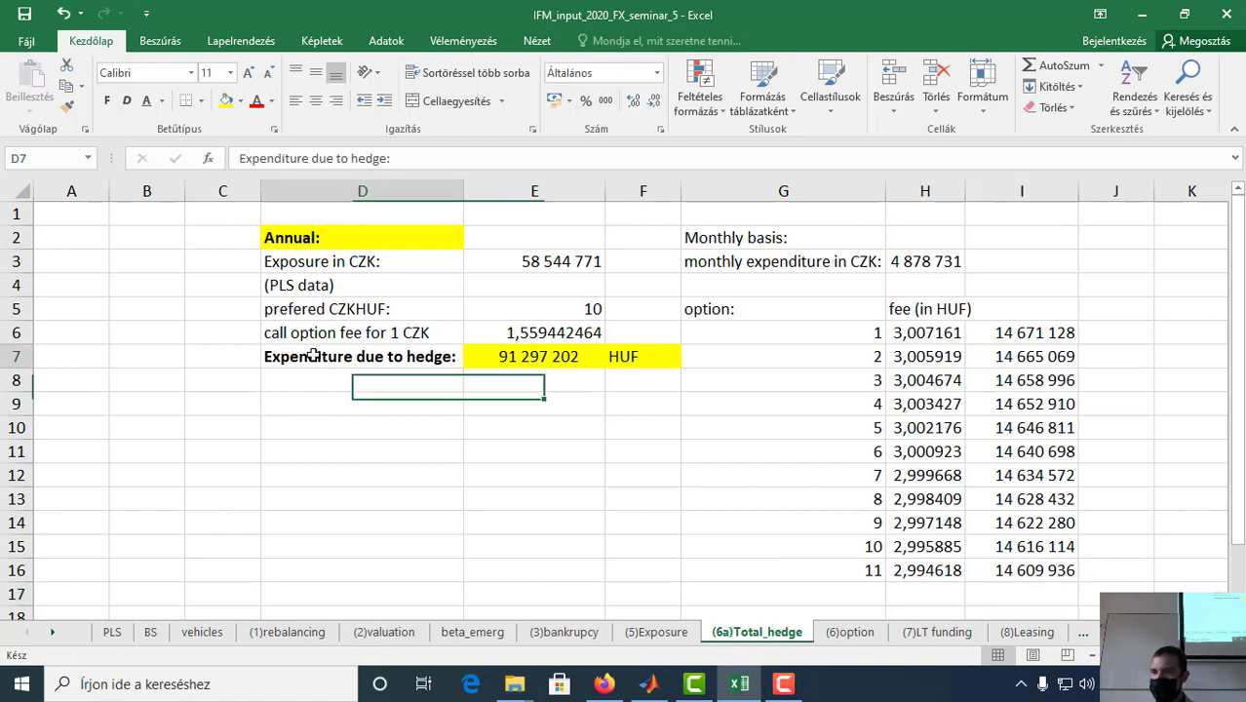
Step: Copy the "Expenditure due to hedge:" label from D7 to G17, and merge and center it across G17:H17
key(ctrl+c)
click(905, 590)
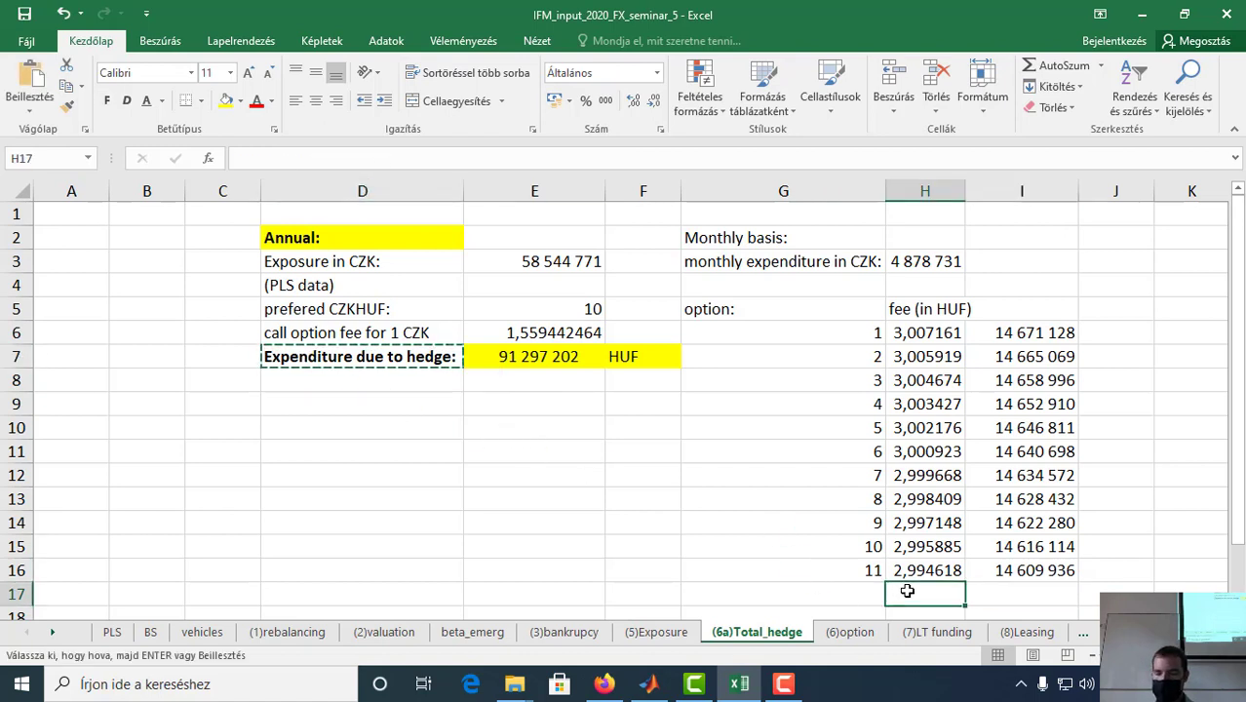
key(ctrl+v)
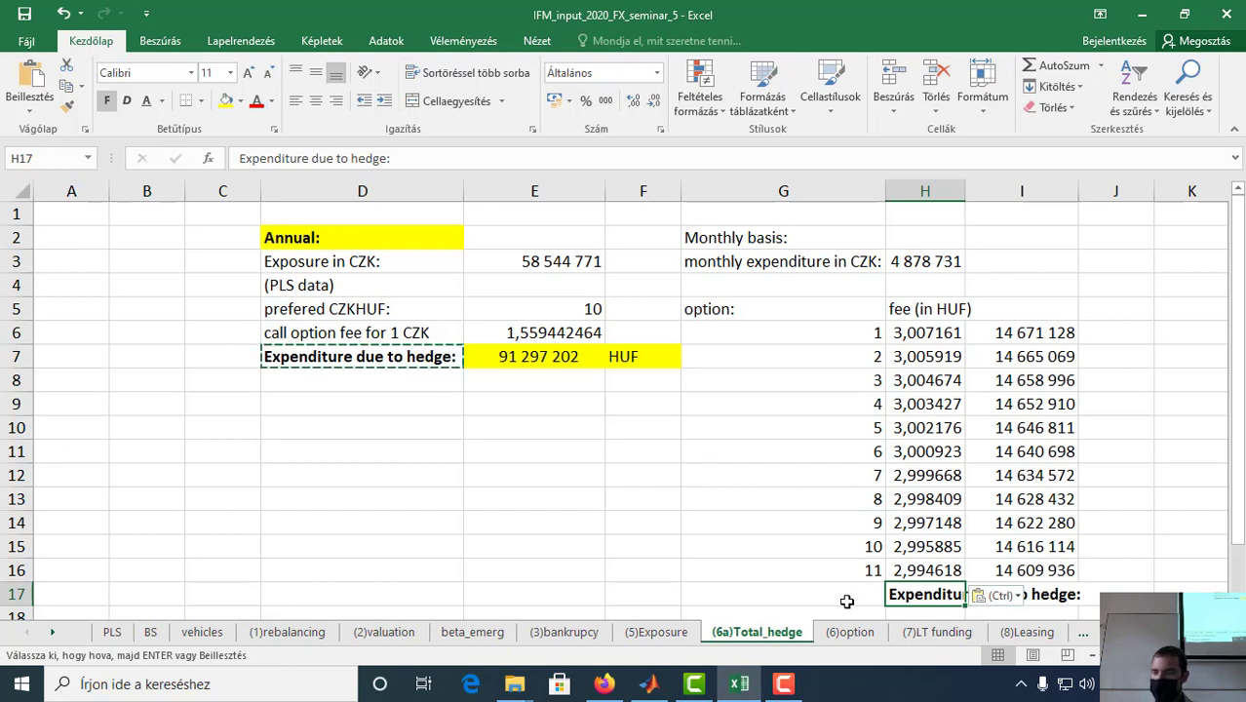
key(ctrl+z)
click(817, 597)
key(ctrl+v)
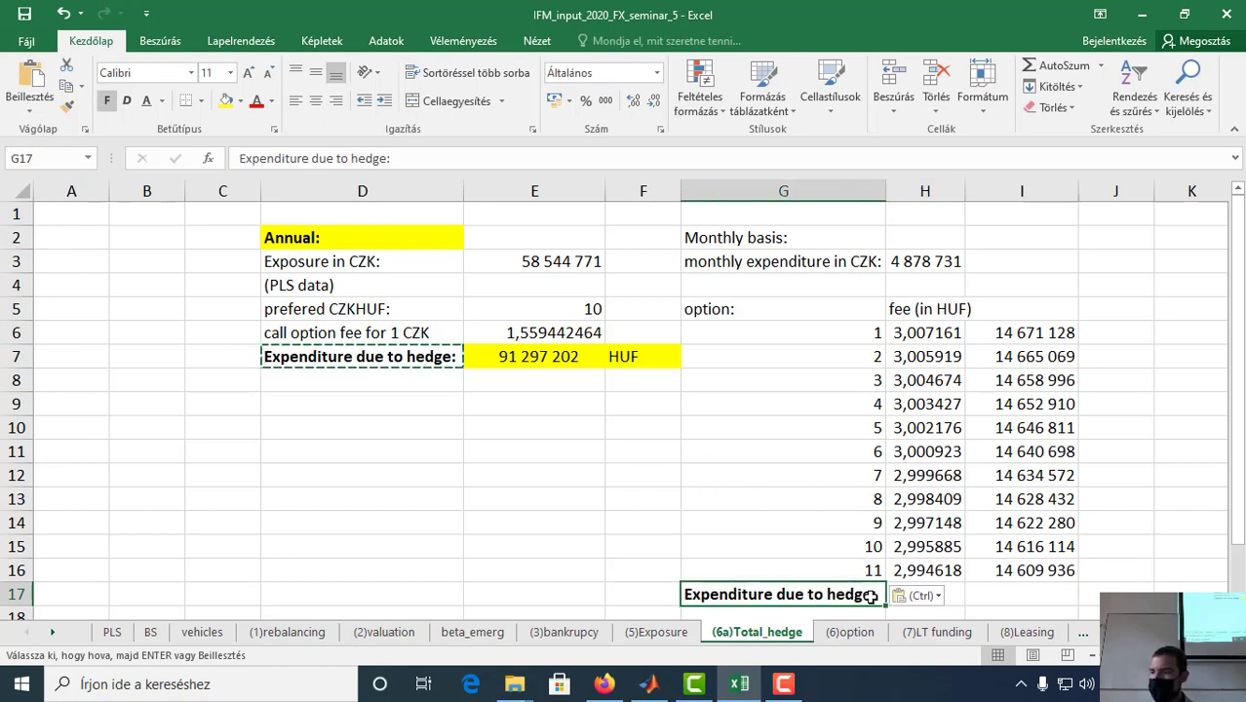
click(958, 591)
click(439, 101)
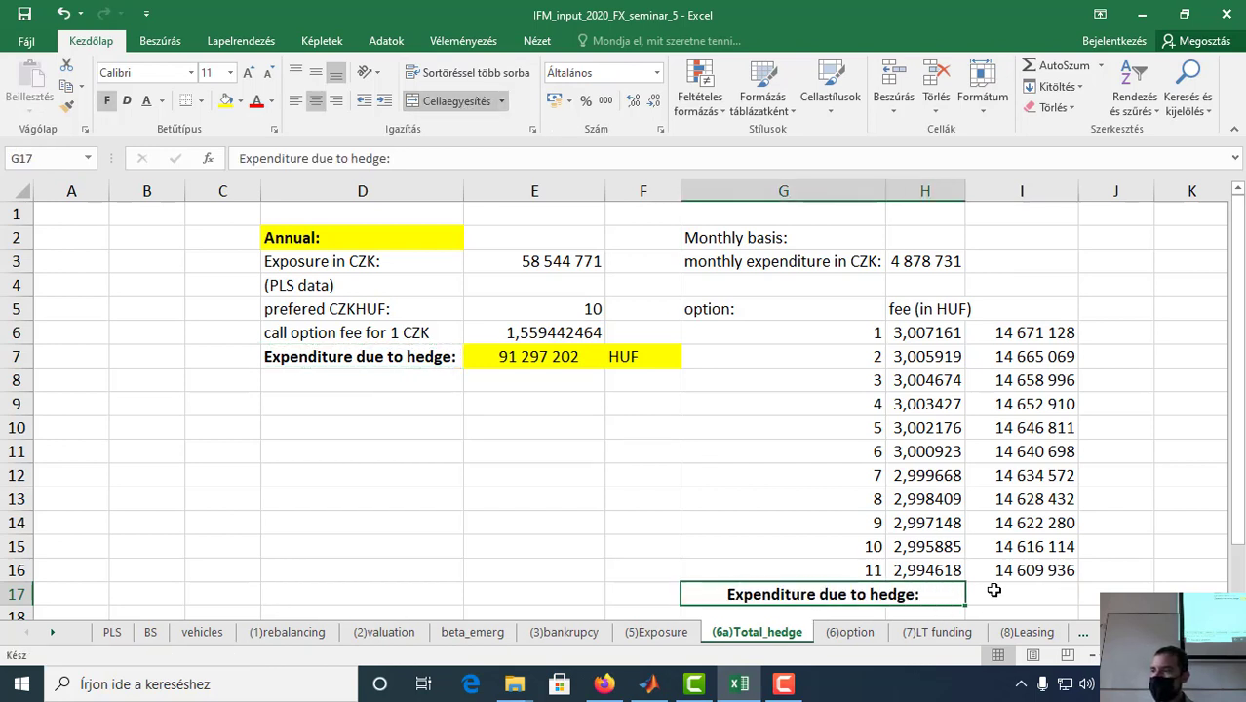
Step: Total the monthly hedge costs in I17 with =szum(I6:I16)
click(1004, 591)
text(=)
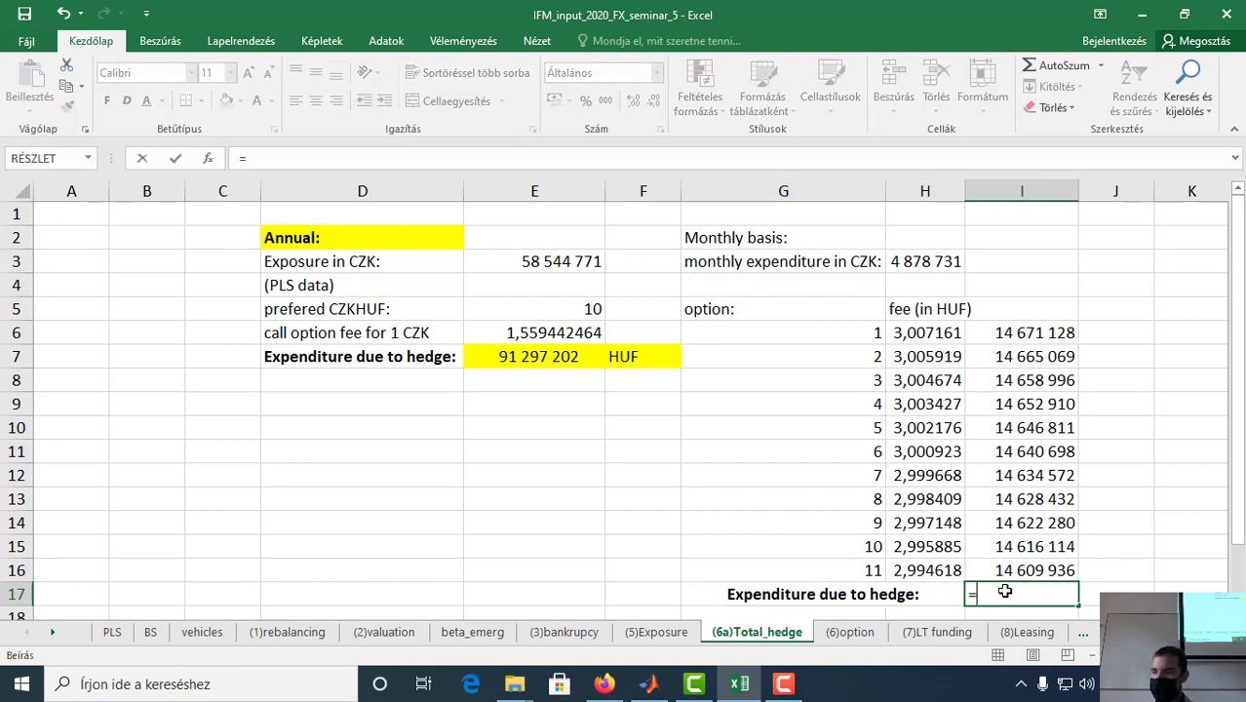
text(szum()
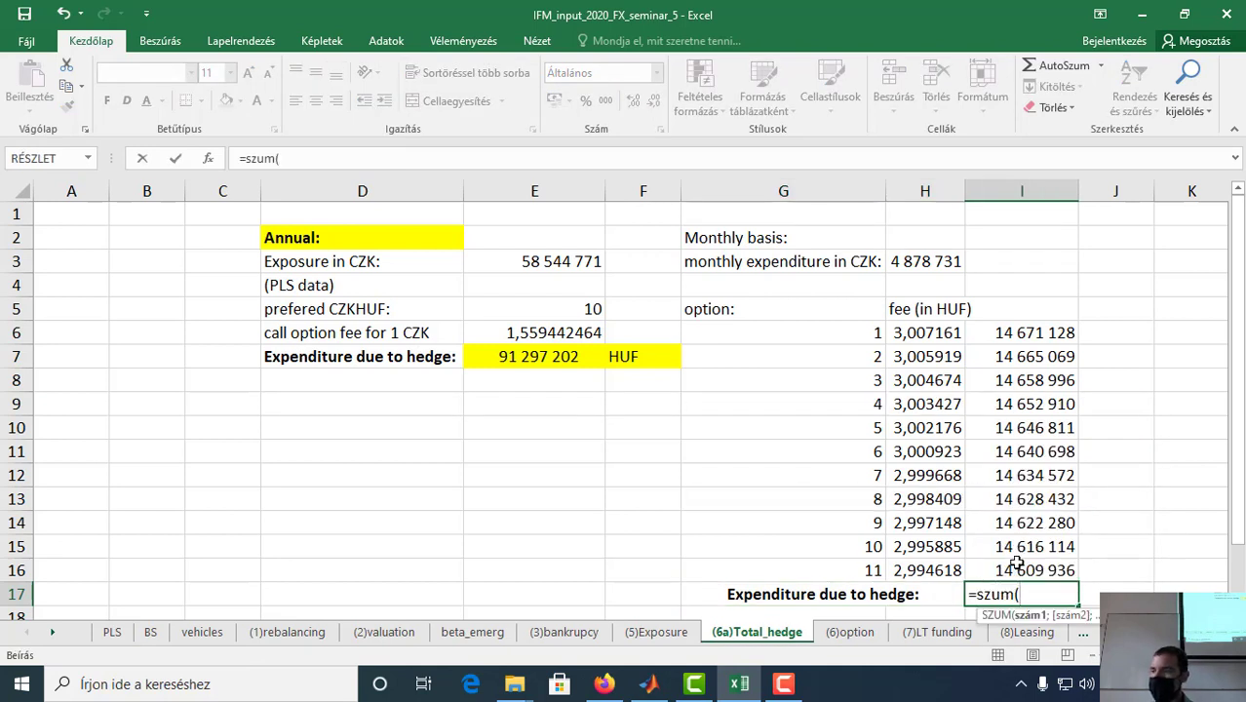
drag(1014, 566, 1009, 332)
click(340, 156)
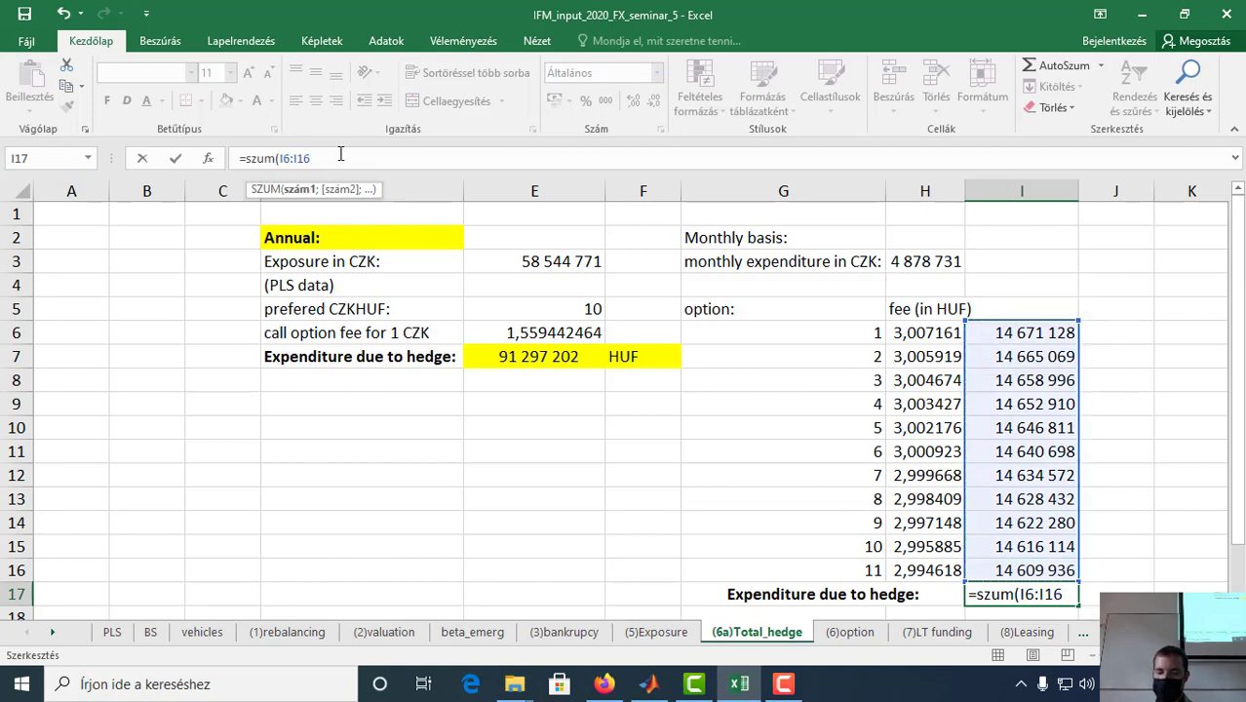
text())
key(Return)
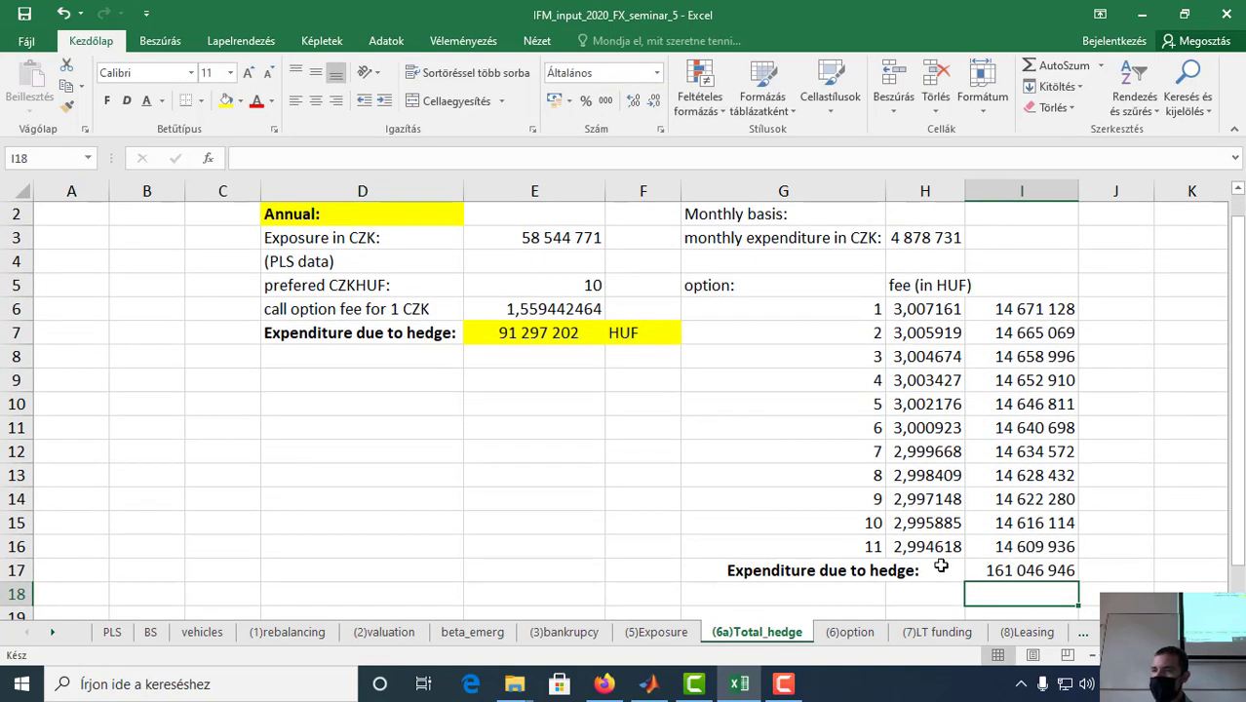
scroll(1099, 535, up, 1)
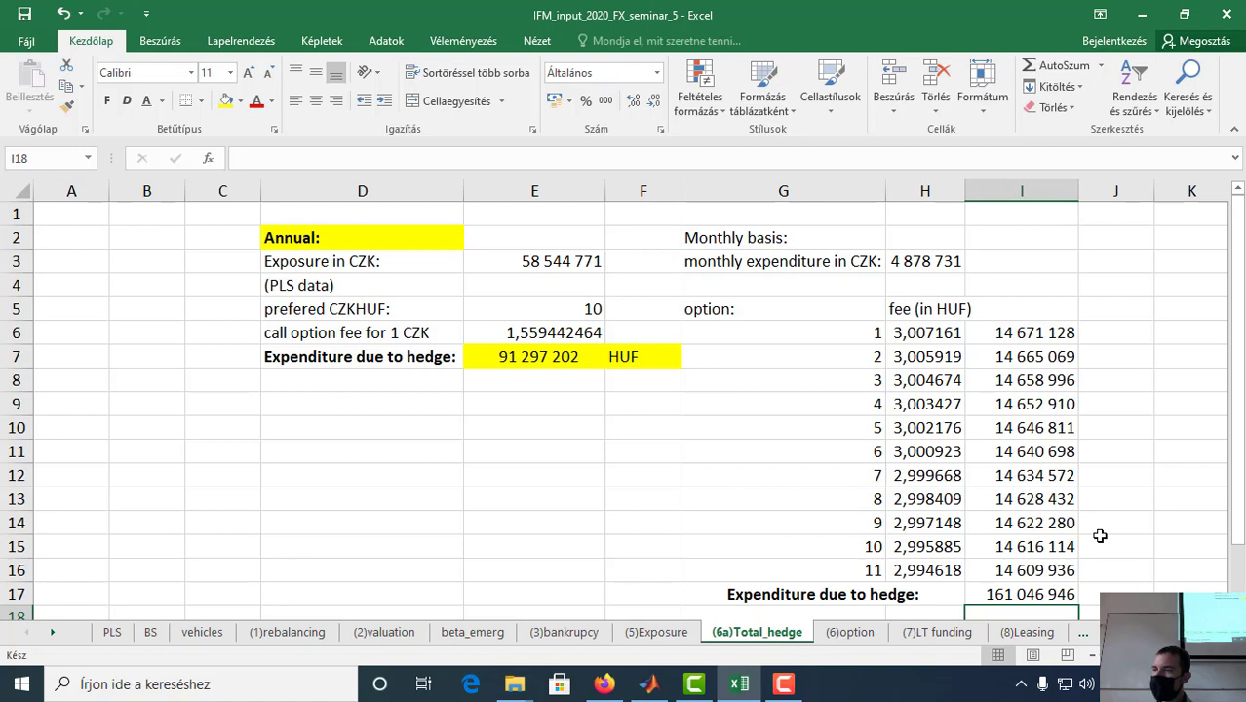
Step: Try a spot rate of 11,4 in B5 on the (6)option sheet, and undo the change
click(1012, 331)
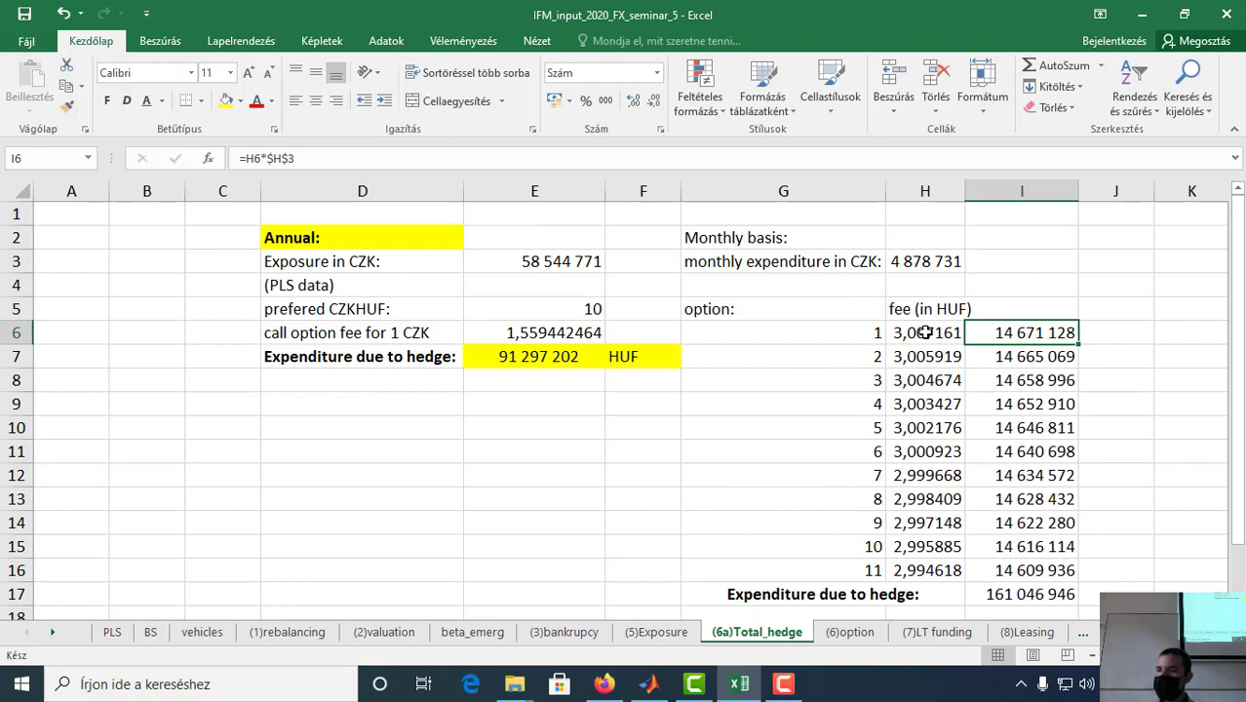
click(517, 308)
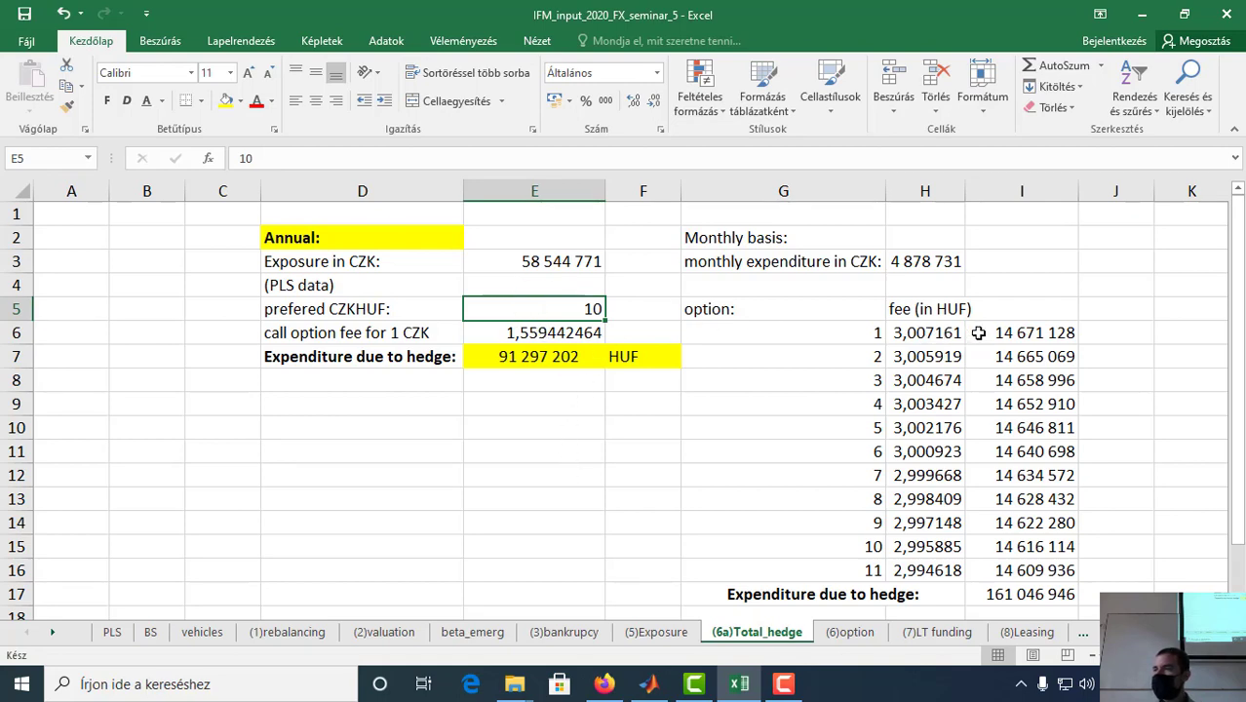
click(862, 634)
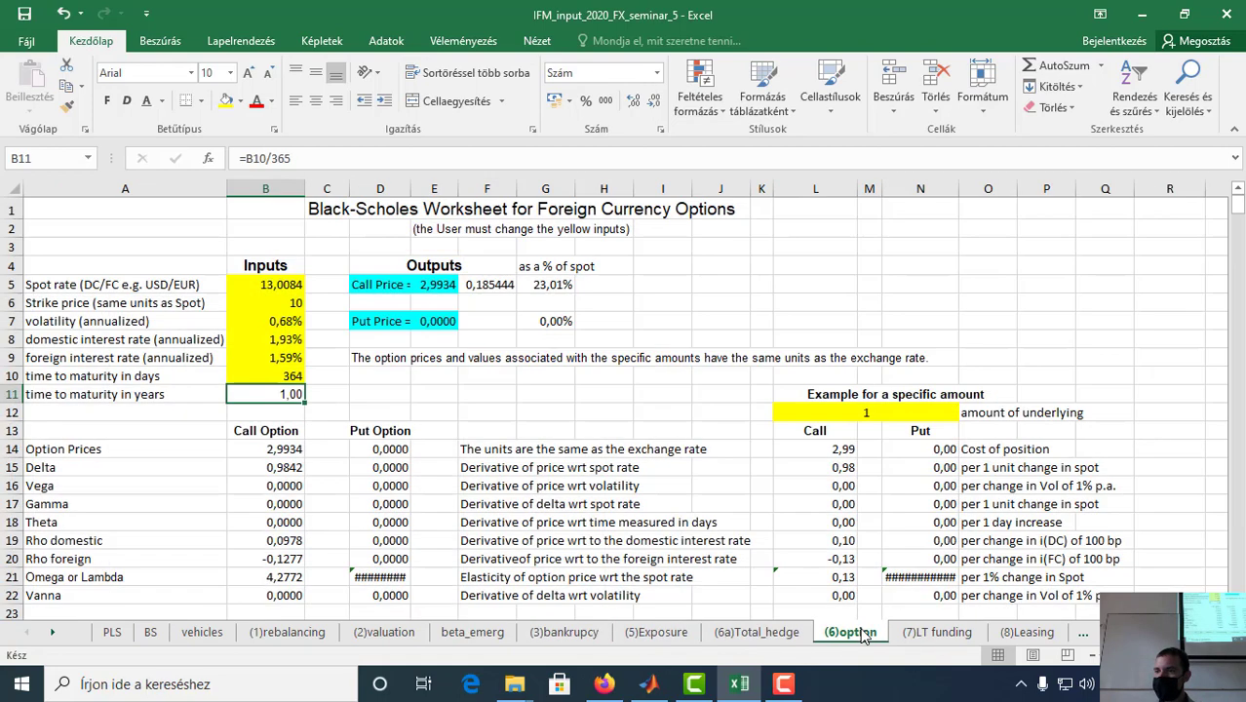
click(266, 303)
click(261, 284)
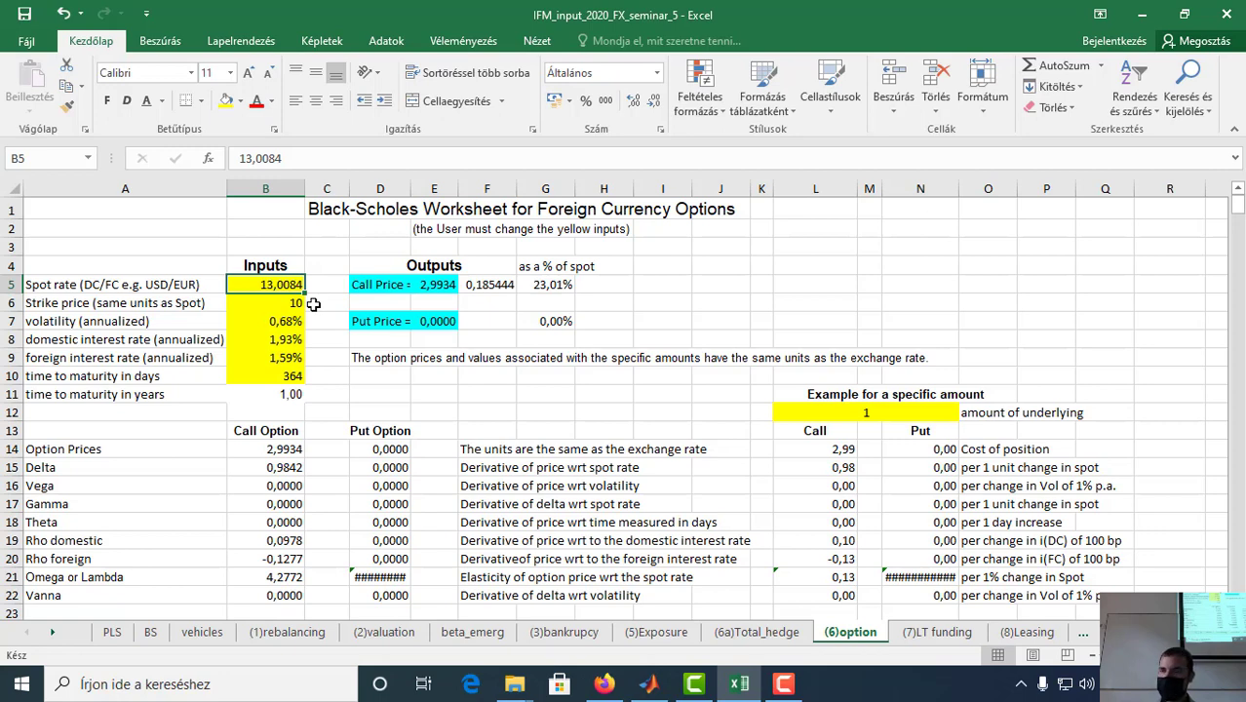
text(11)
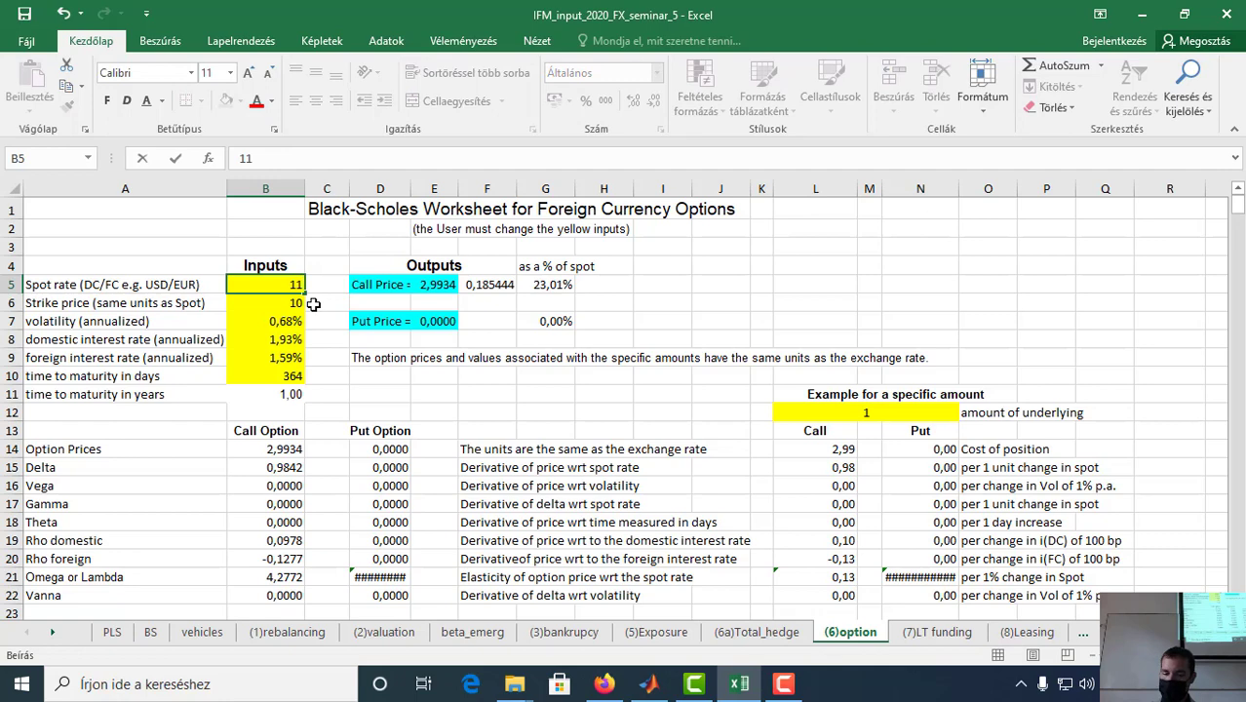
text(.)
text(,4)
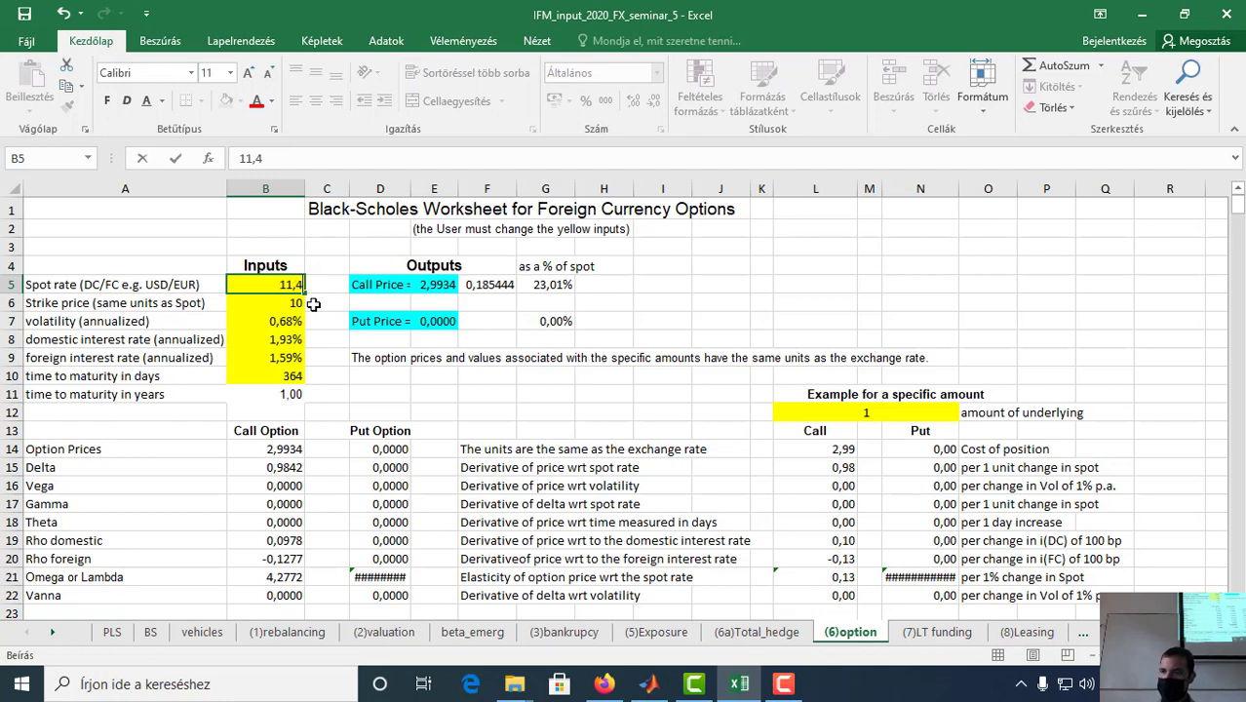
key(Return)
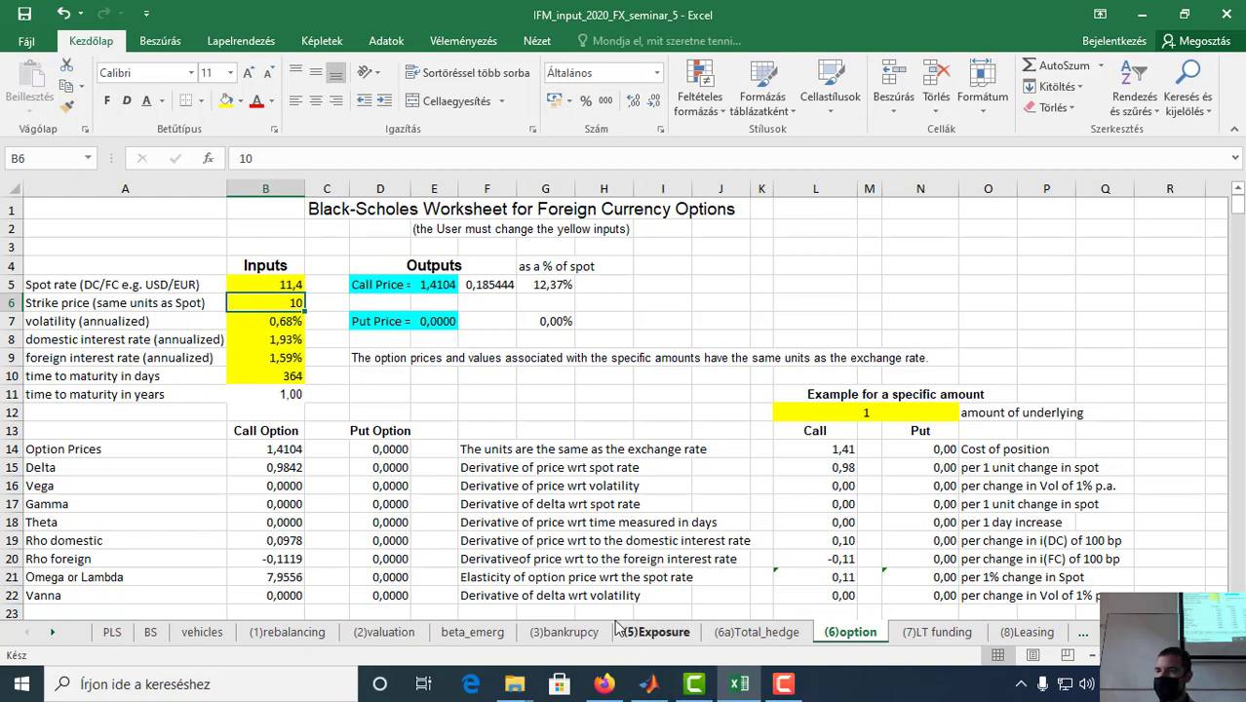
click(63, 13)
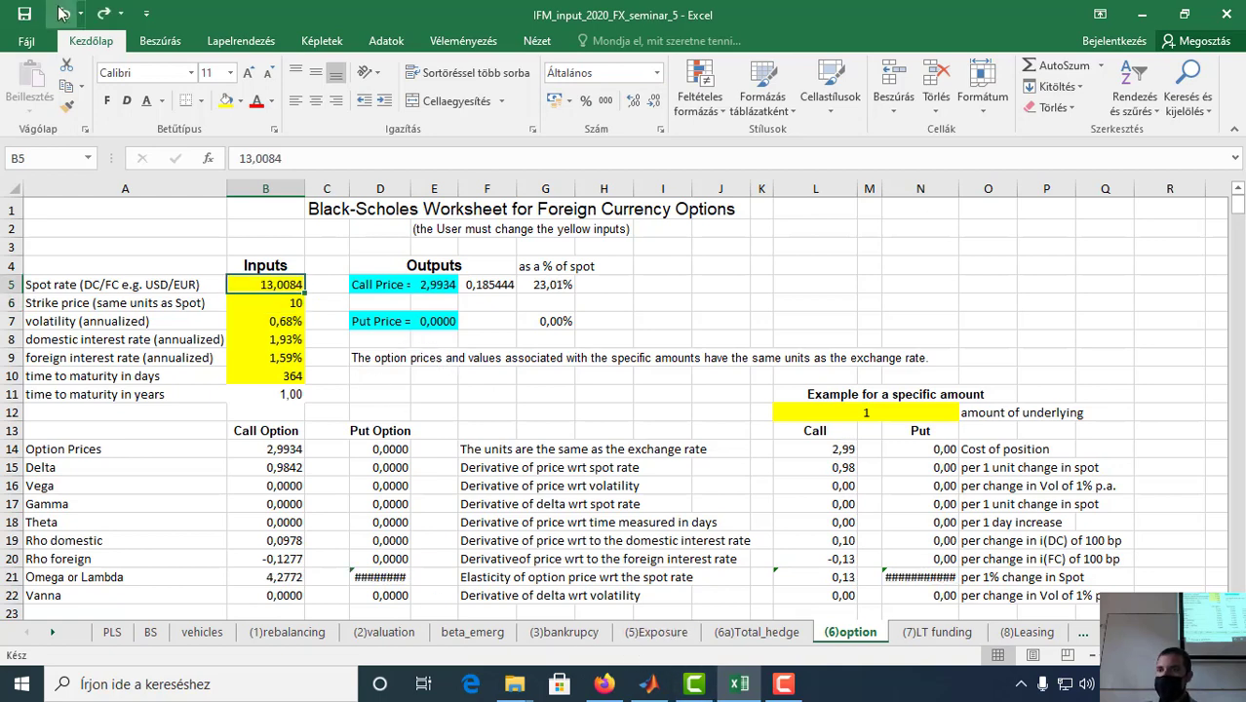
Step: Check the 2020 CZKHUF rate on the PLS sheet, and the days to maturity and call price on the (6)option sheet
click(112, 632)
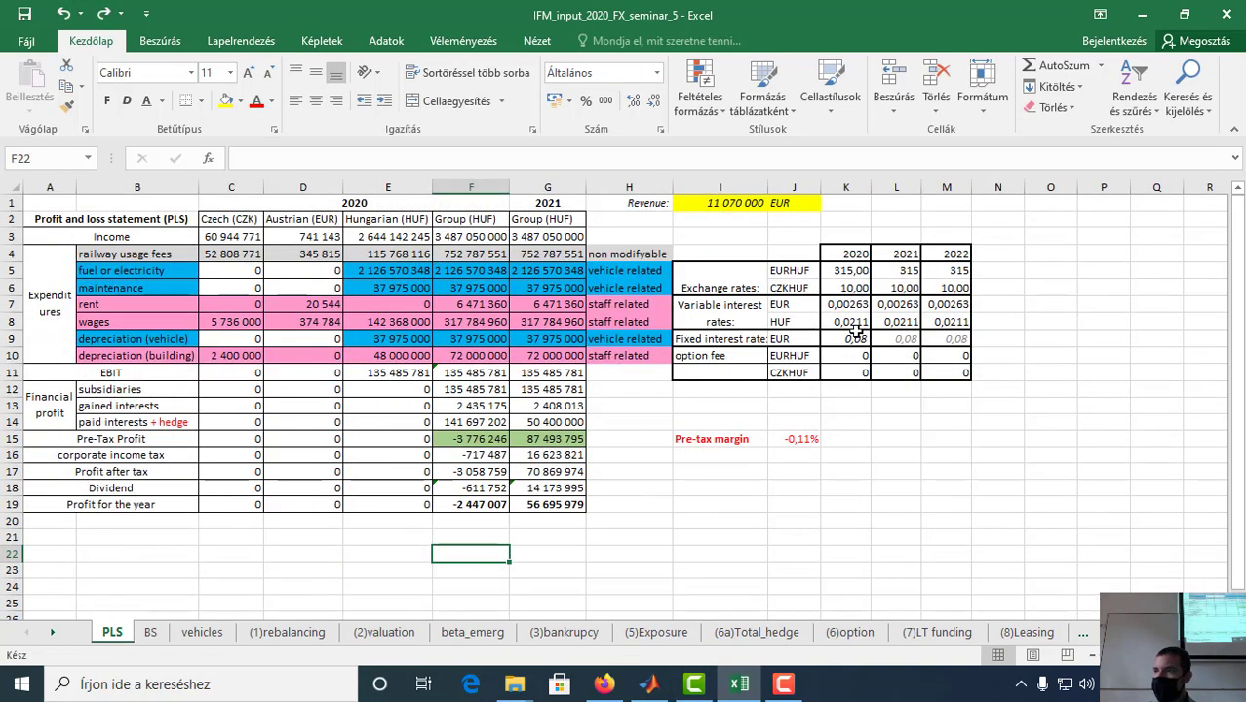
click(853, 288)
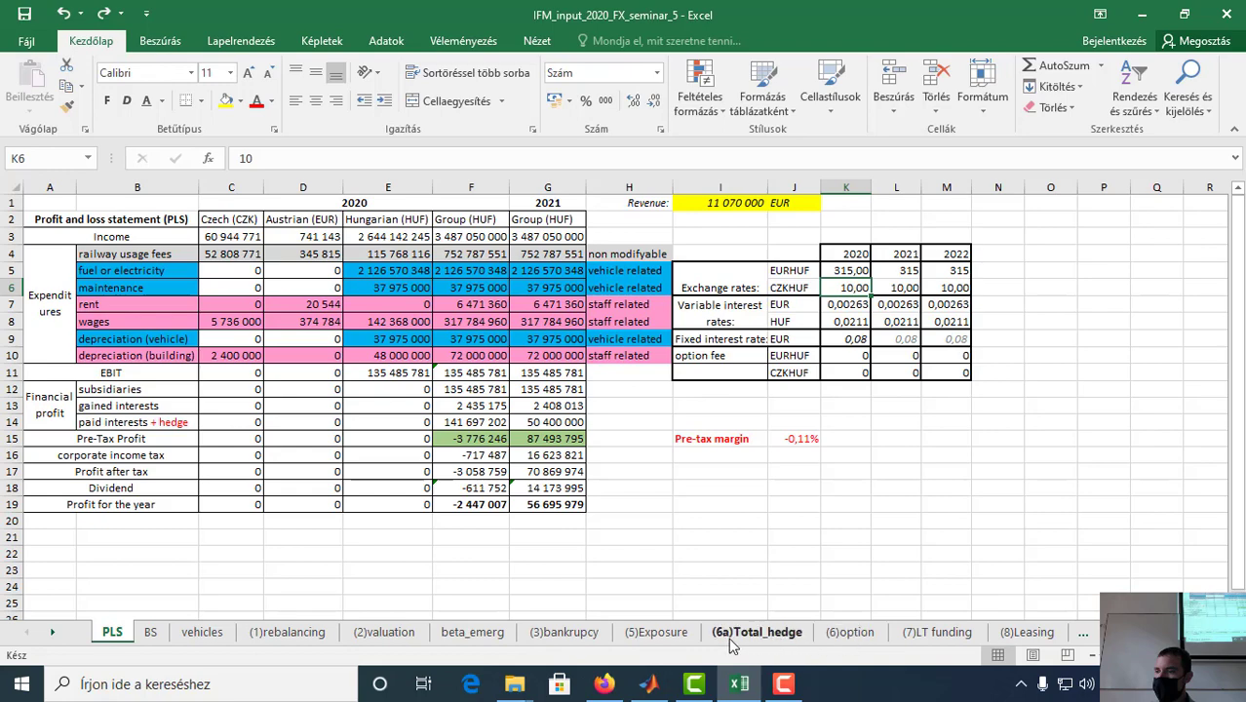
click(849, 634)
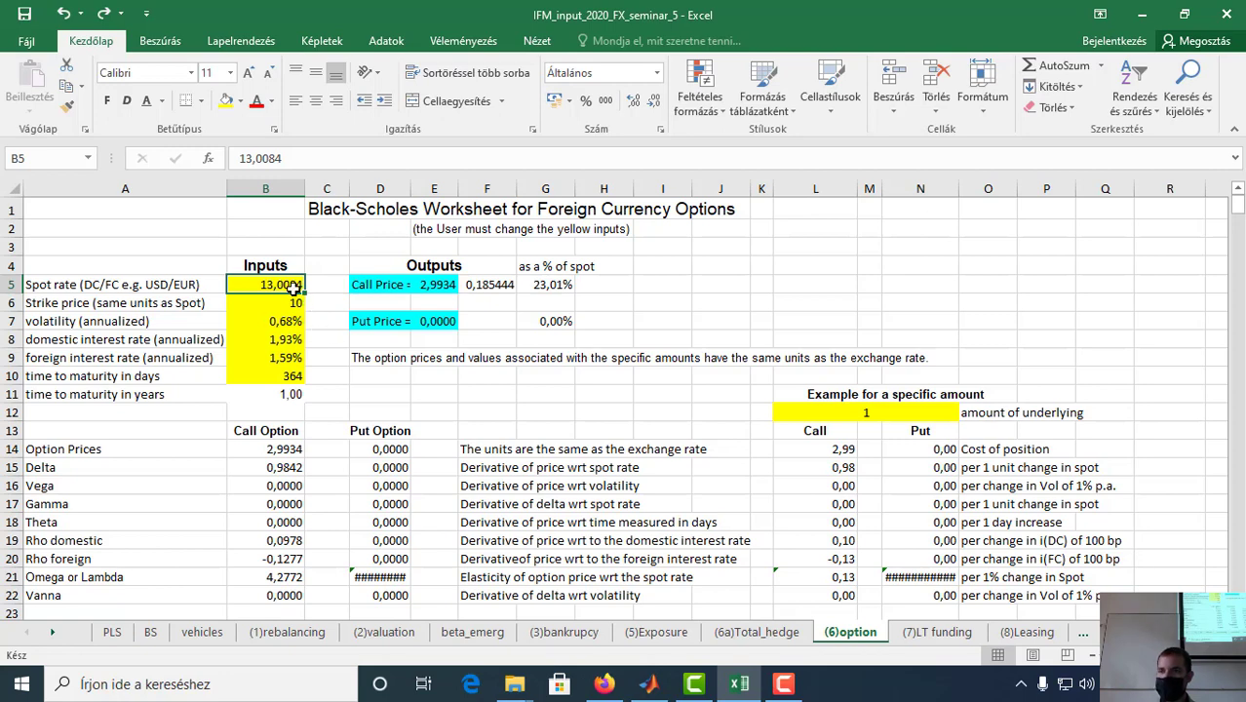
click(271, 377)
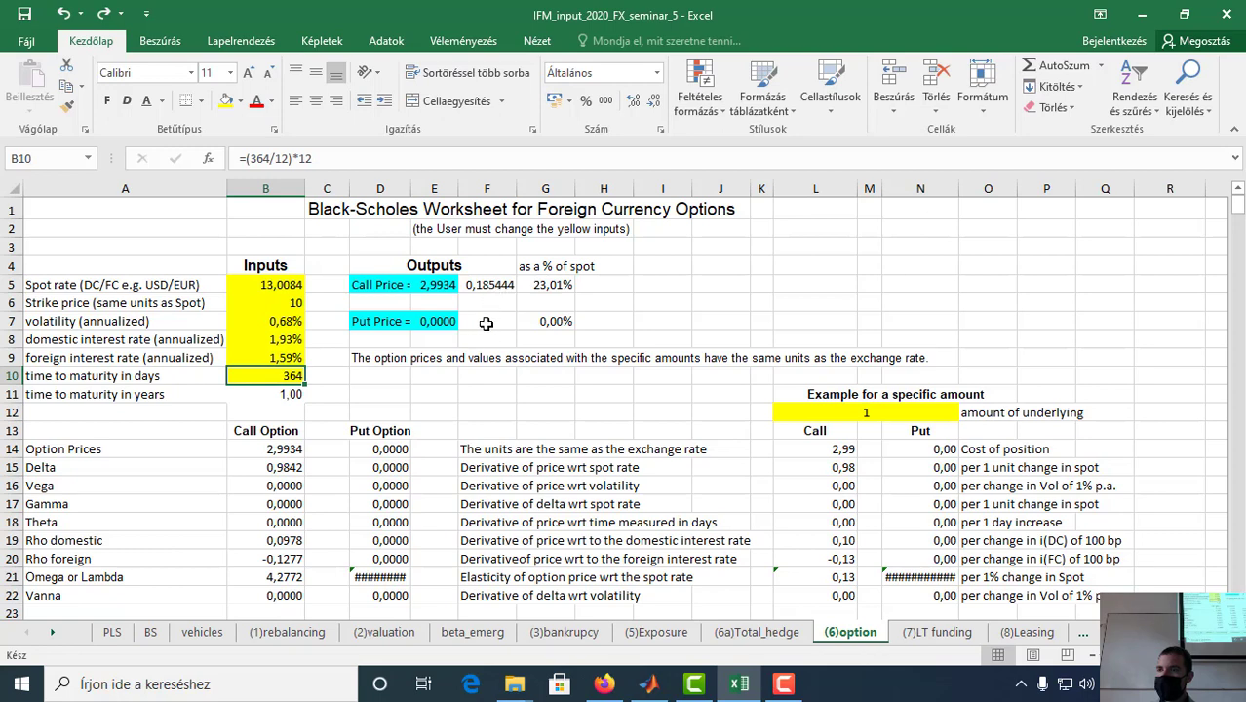
click(440, 285)
click(771, 636)
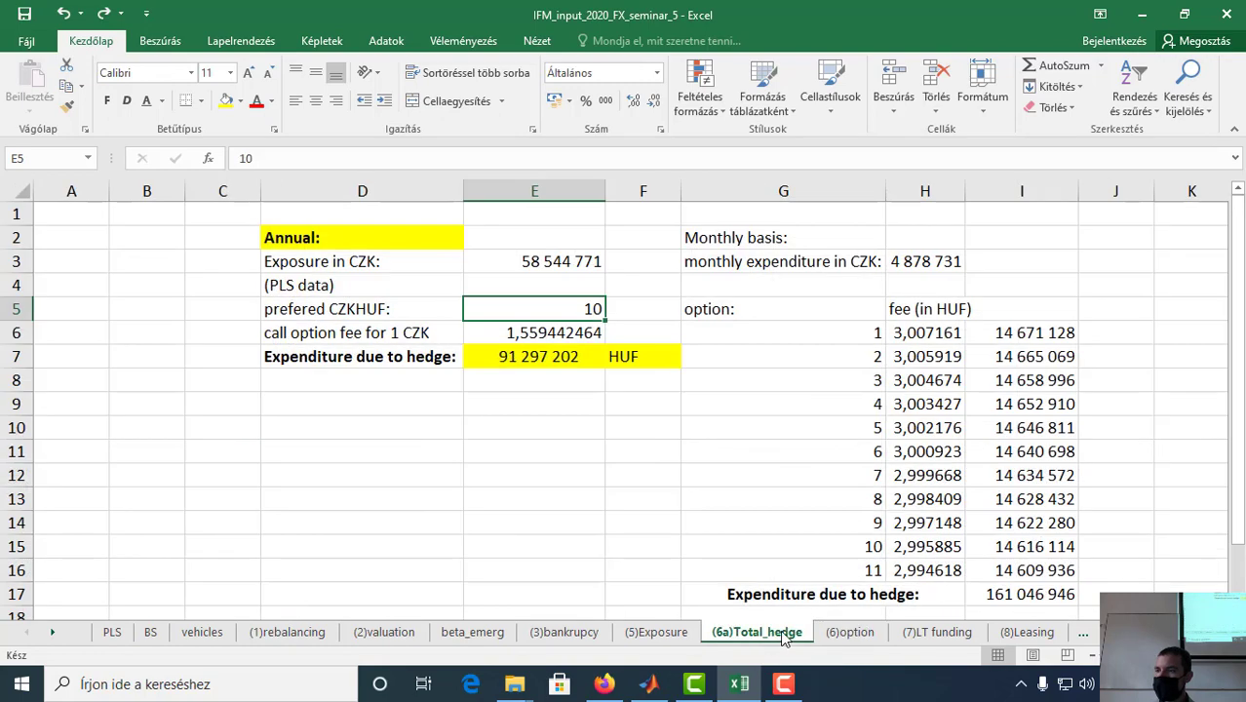
scroll(787, 556, down, 1)
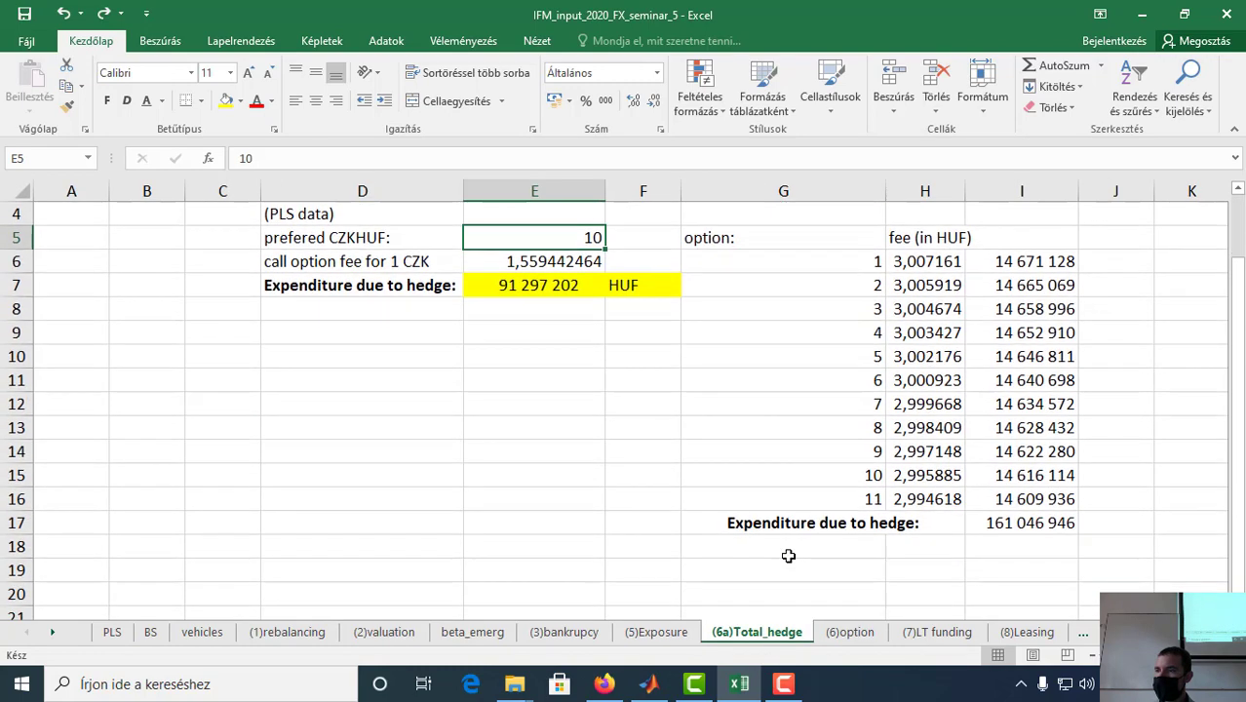
scroll(788, 555, up, 1)
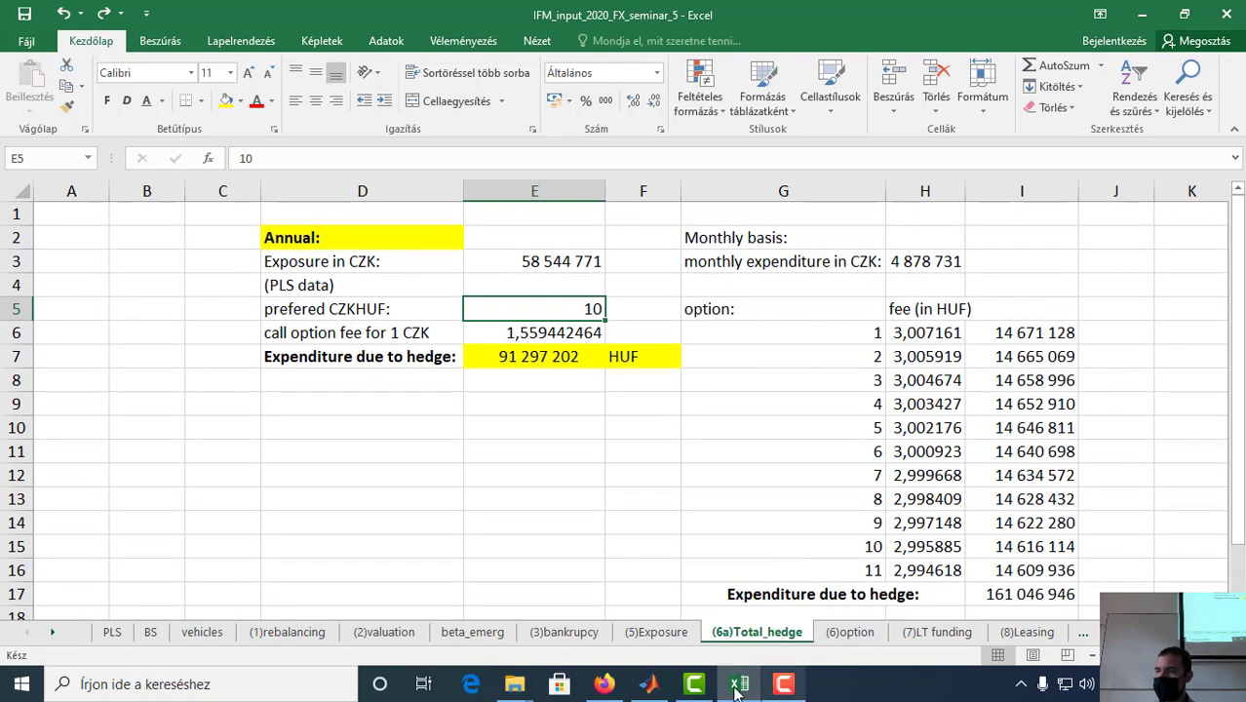
click(648, 684)
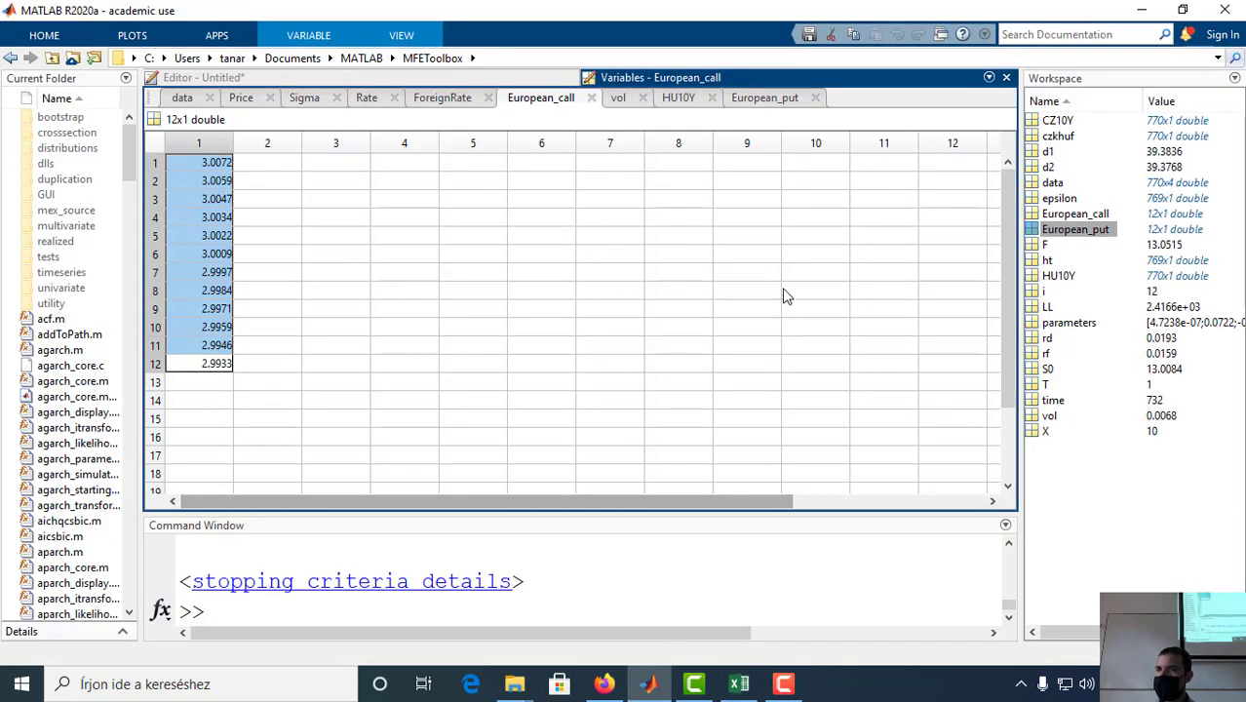
click(192, 367)
key(alt+Tab)
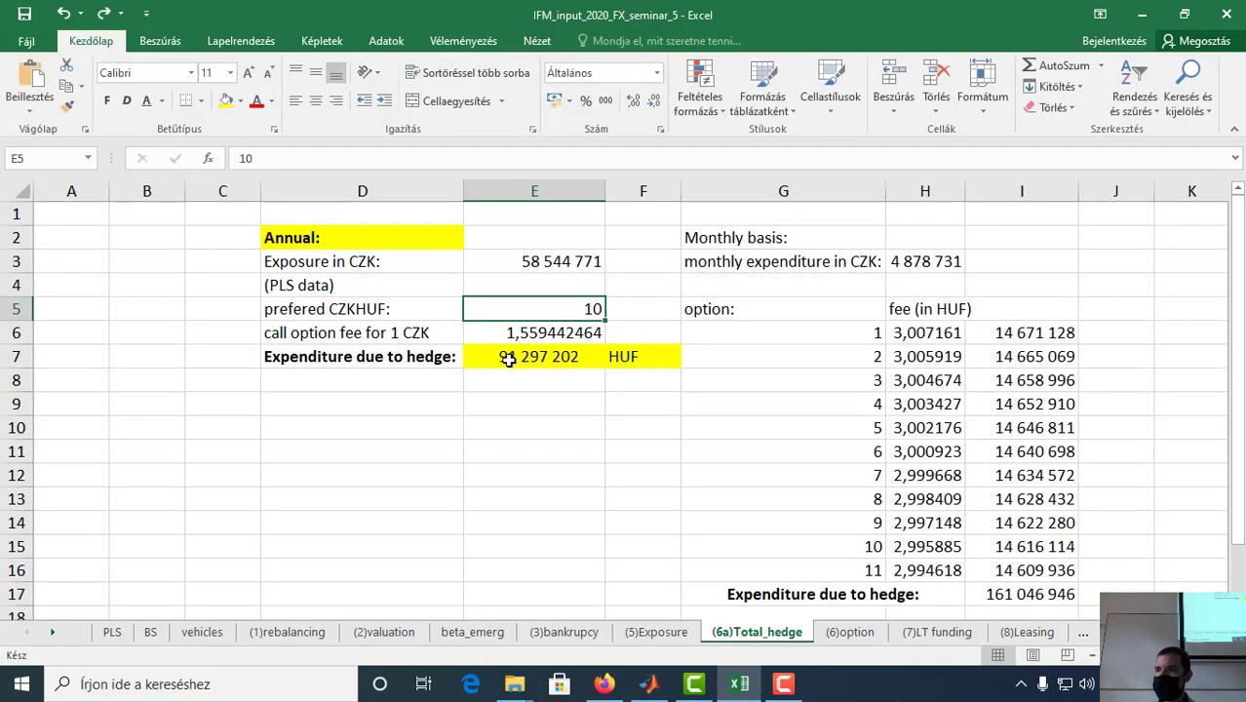
click(515, 332)
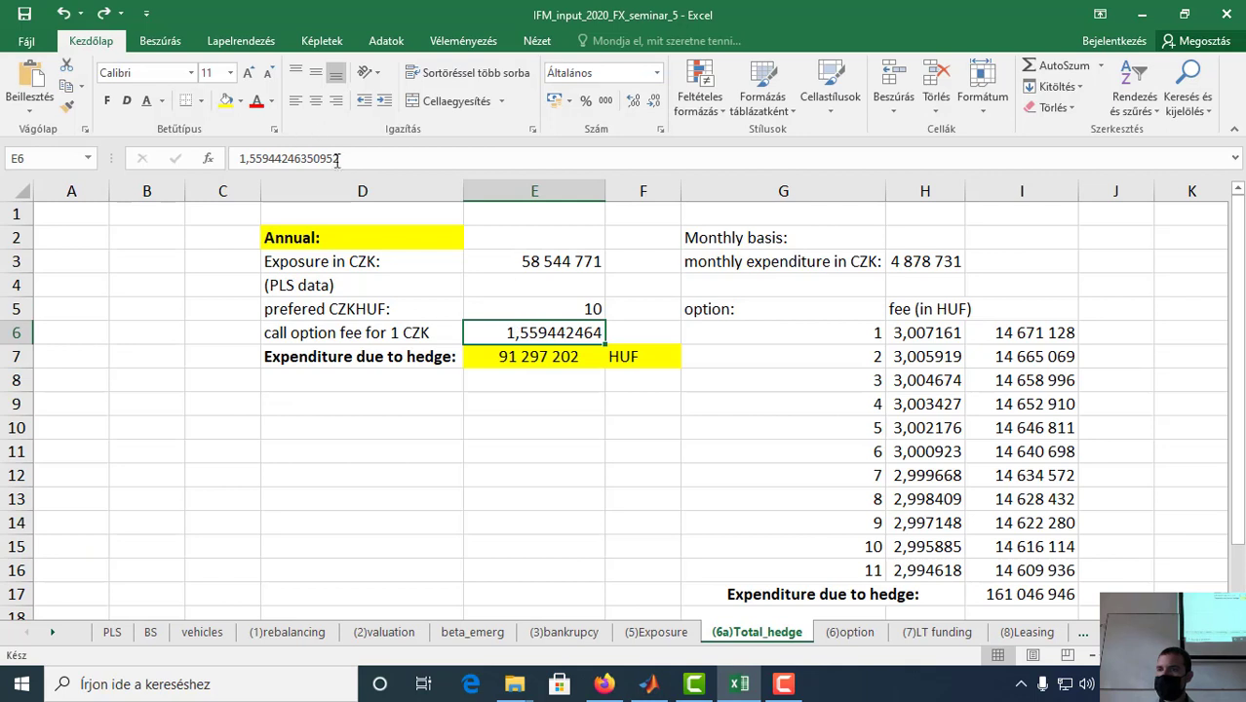
drag(337, 158, 251, 158)
text(2.99334898794545)
text(,)
key(Return)
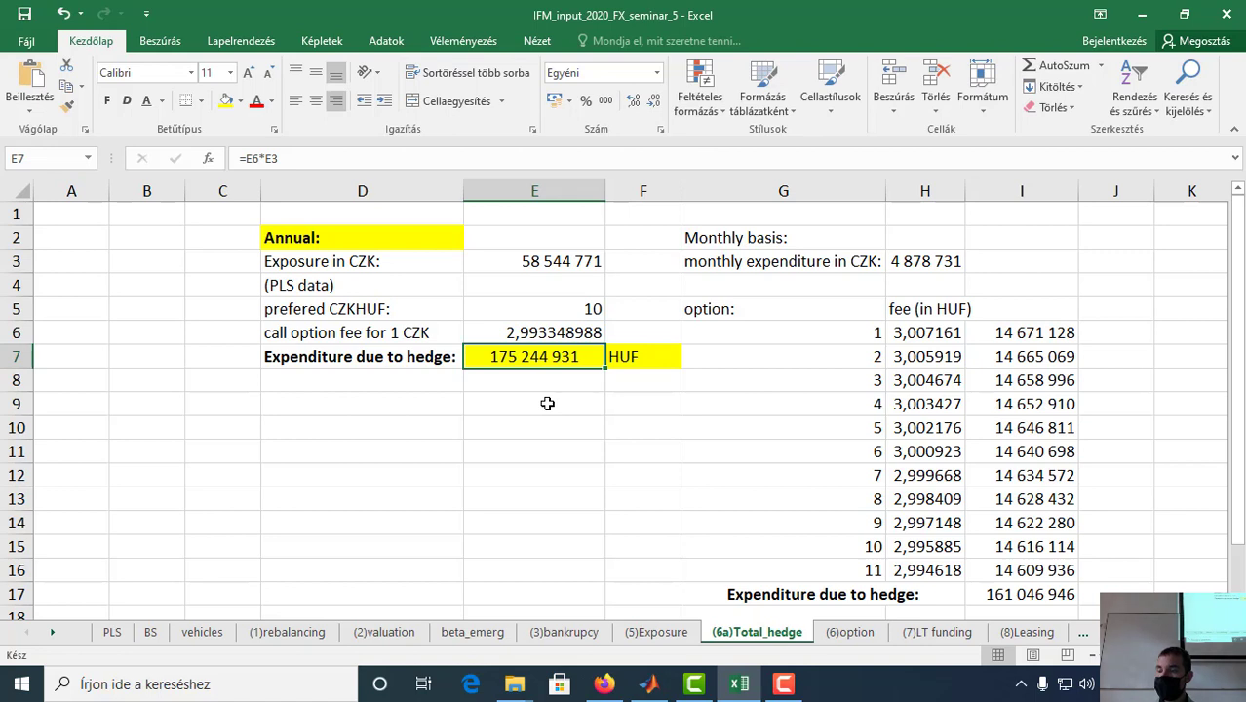
Step: Examine the formulas behind the annual hedge expenditure in E7 and the monthly CZK expenditure in H3, along with their inputs
click(551, 333)
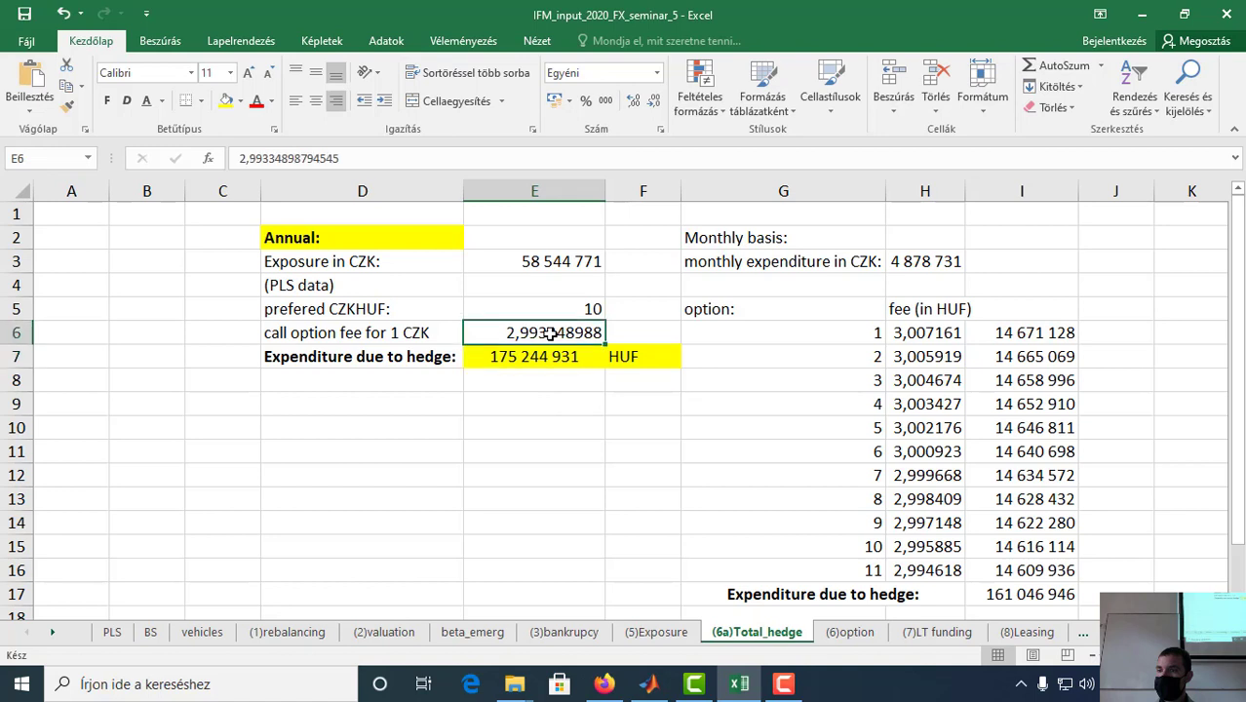
click(545, 259)
click(546, 333)
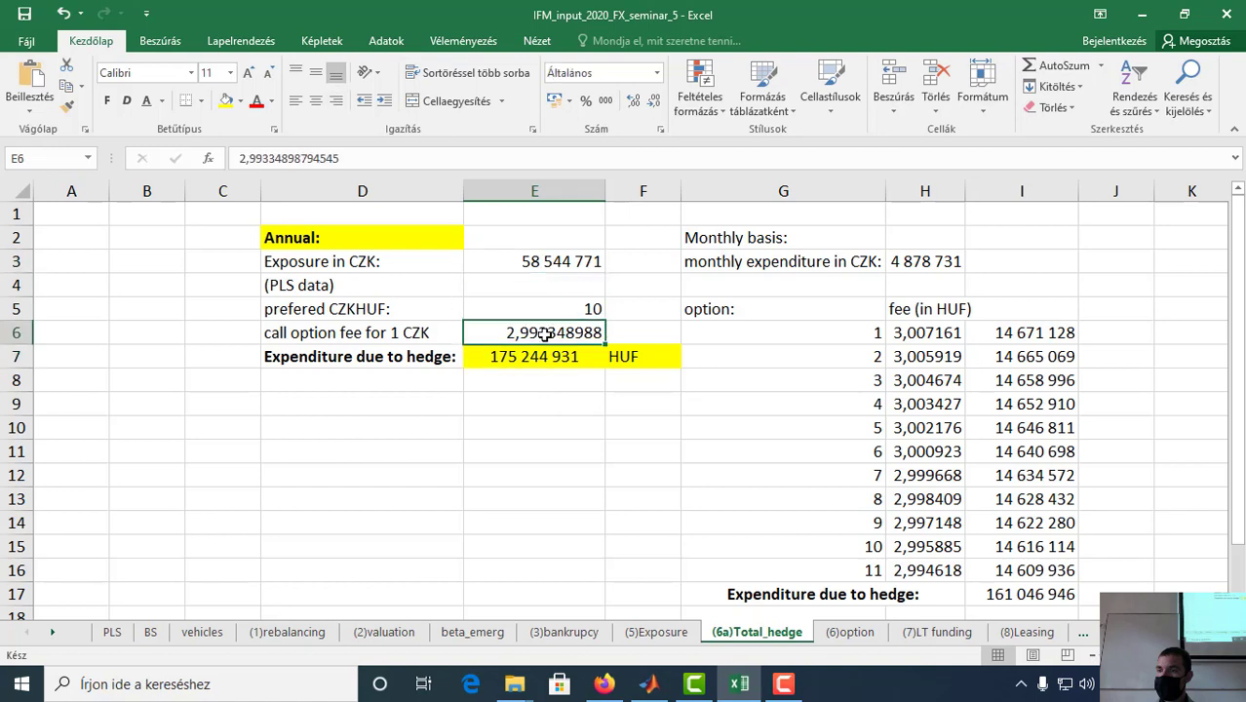
click(536, 357)
click(252, 158)
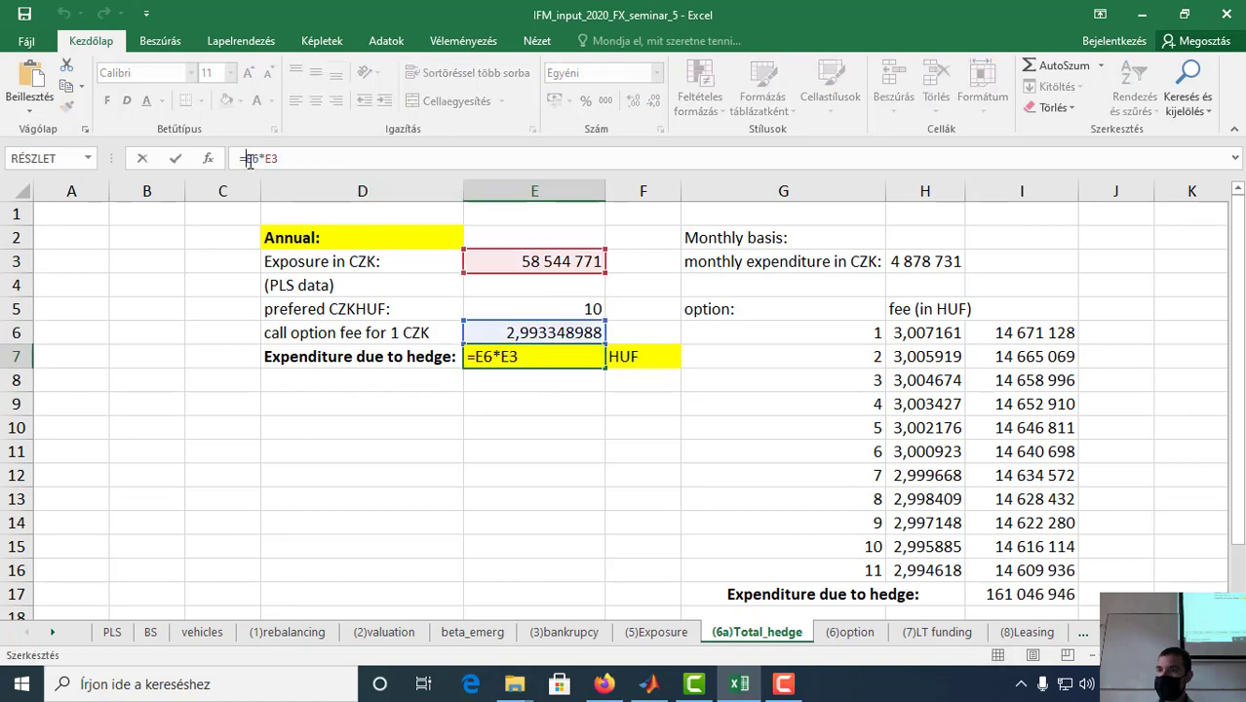
click(142, 158)
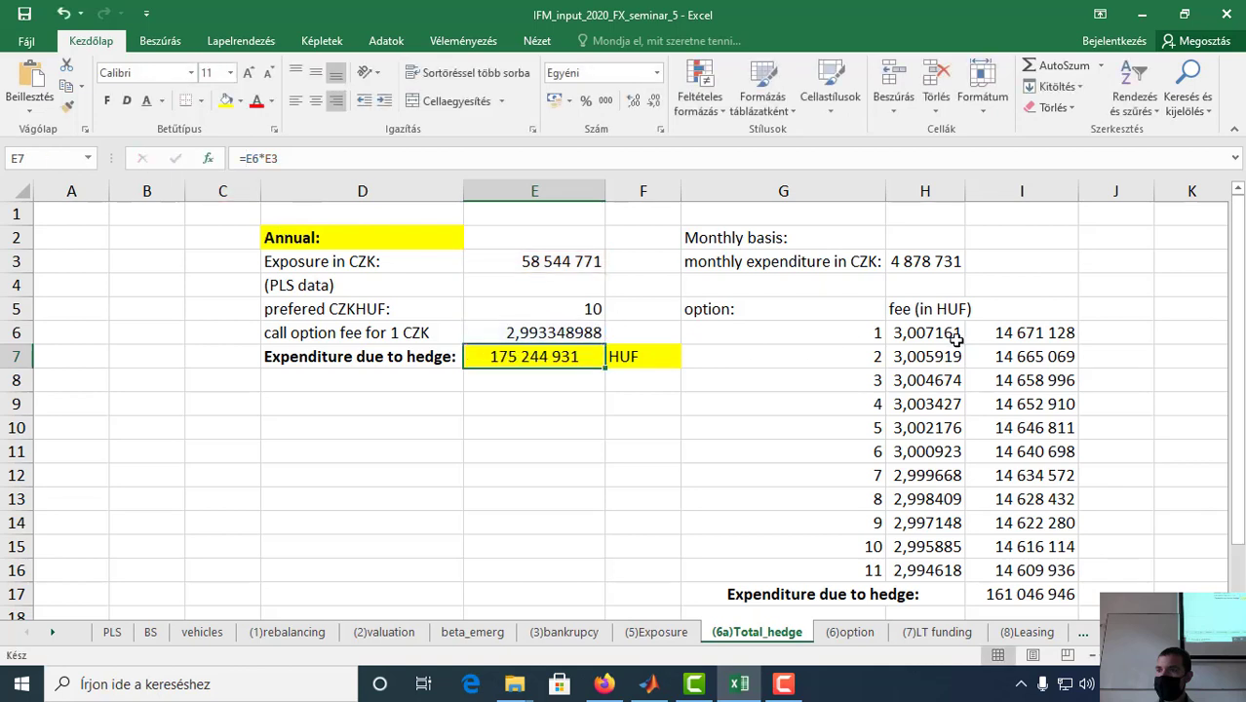
click(933, 260)
click(253, 159)
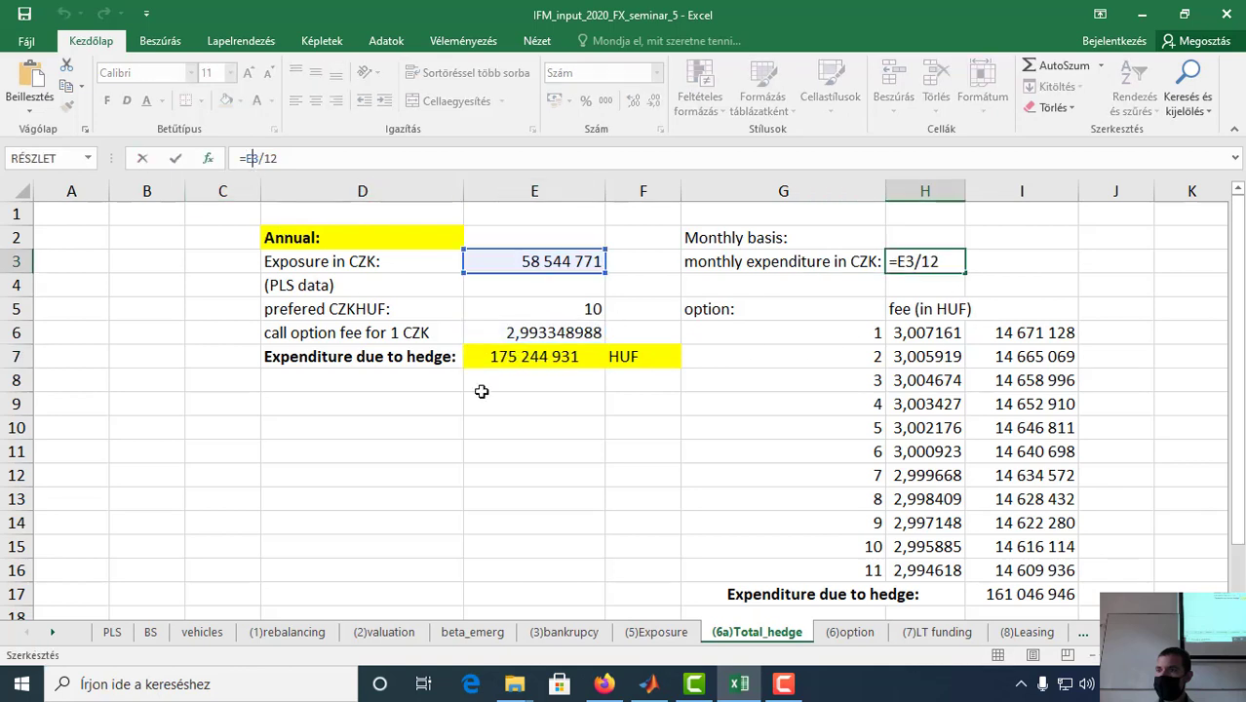
click(143, 158)
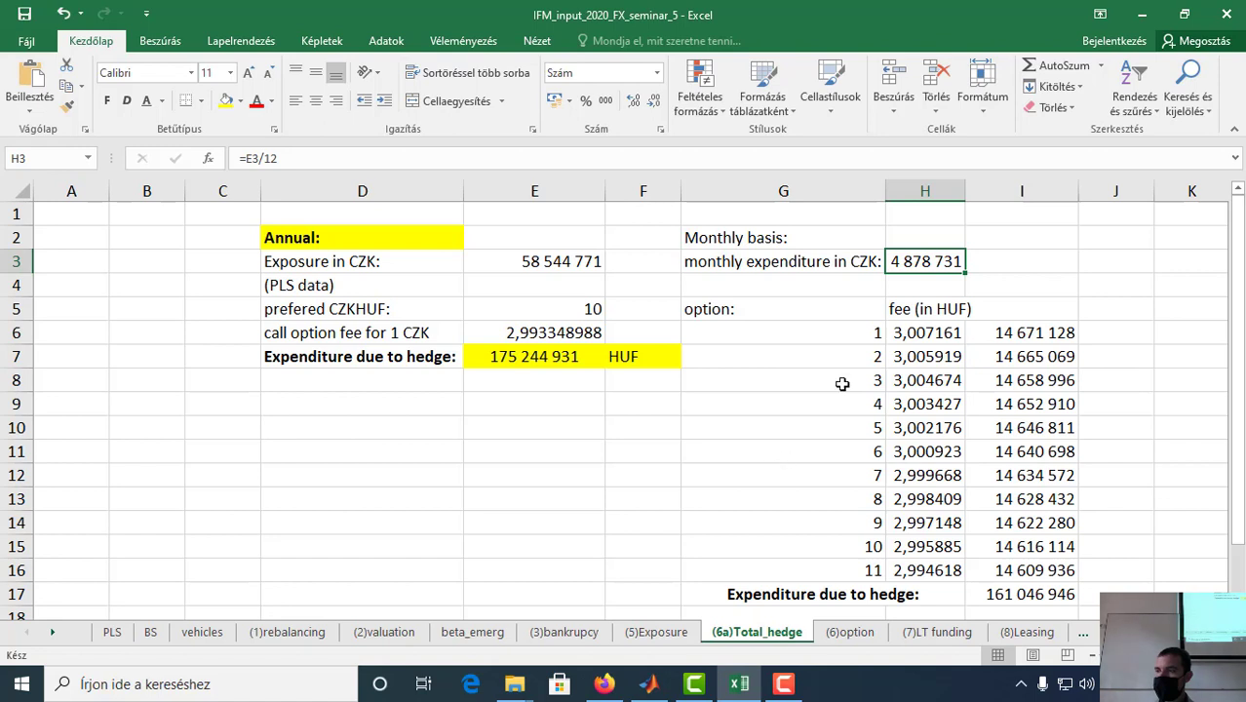
Step: Go through the monthly option numbers in column G one by one, starting from G6
click(857, 329)
key(Down)
key(Down)
key(Down)
key(Down)
key(Down)
key(Down)
key(Down)
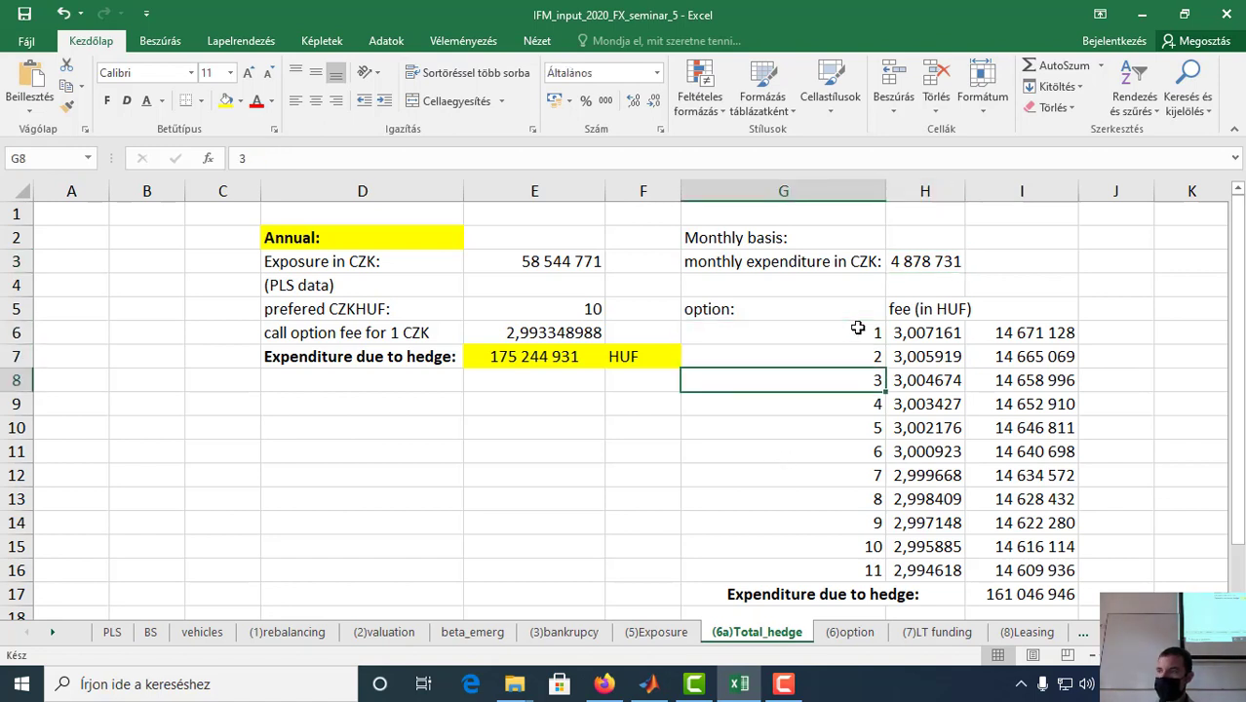
Step: Examine the remaining monthly option numbers in column G down to G16 and the formula behind the monthly hedge expenditure in I17
key(Down)
key(Down)
key(Down)
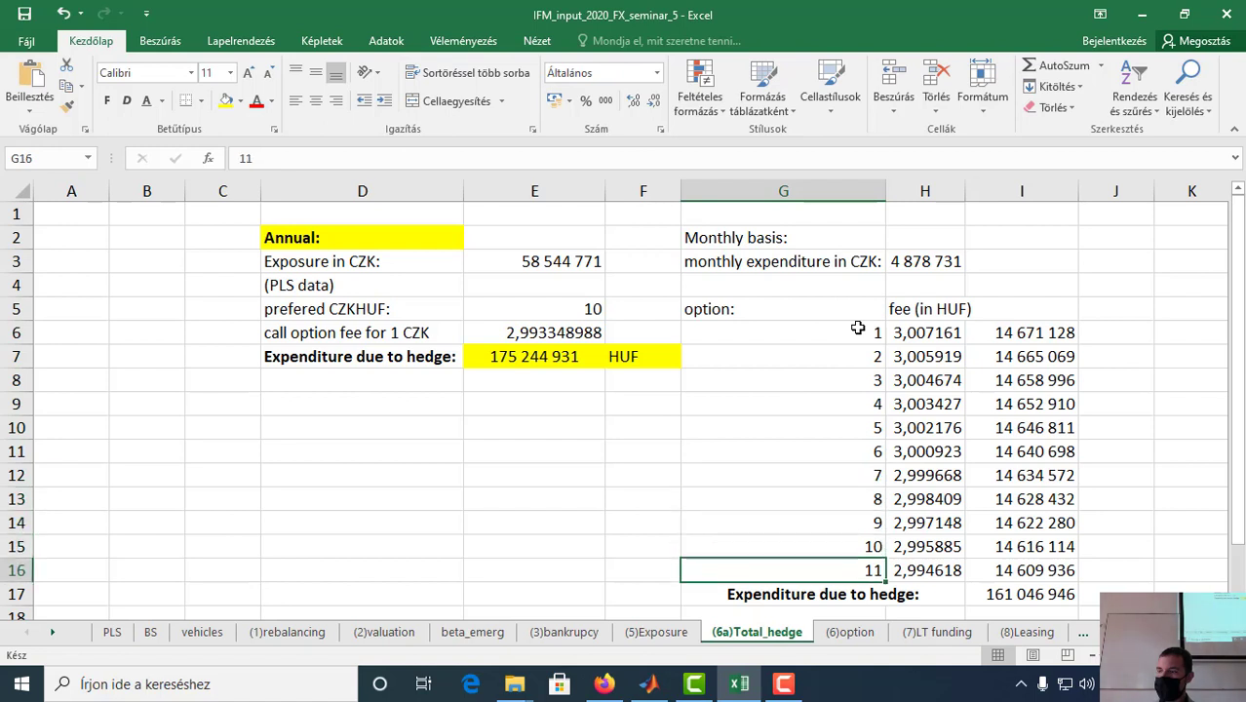
key(Down)
key(Right)
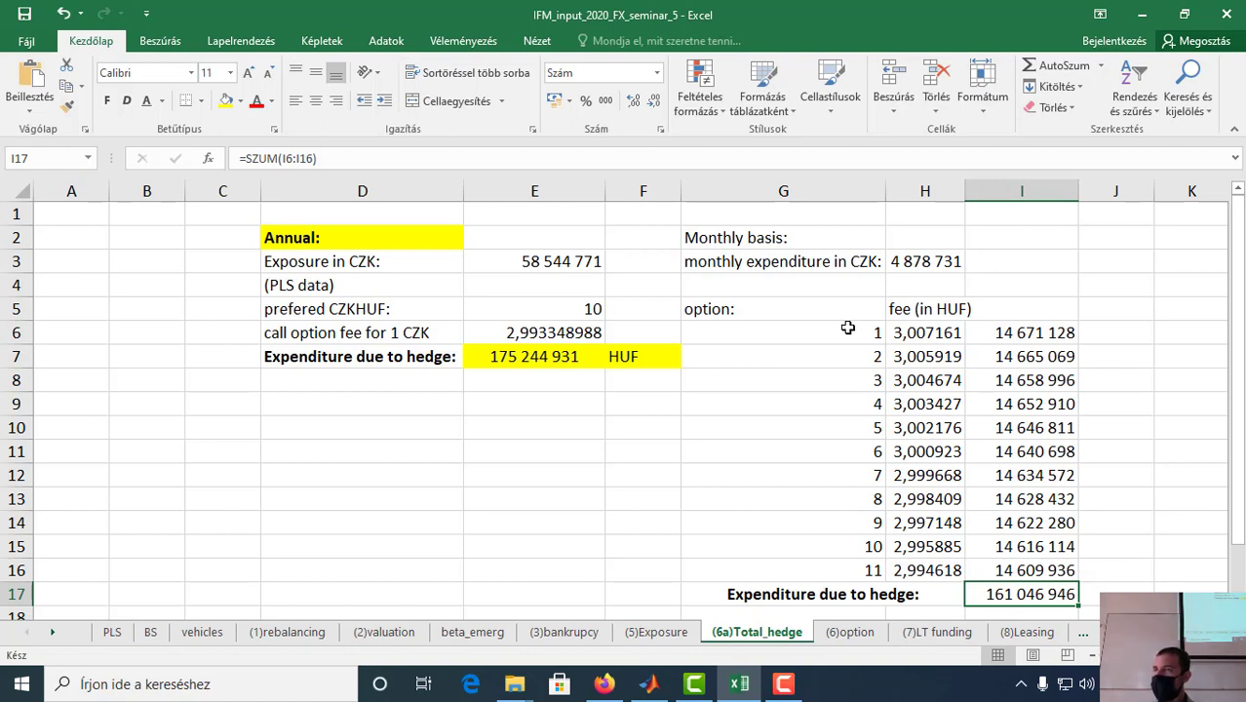
click(797, 280)
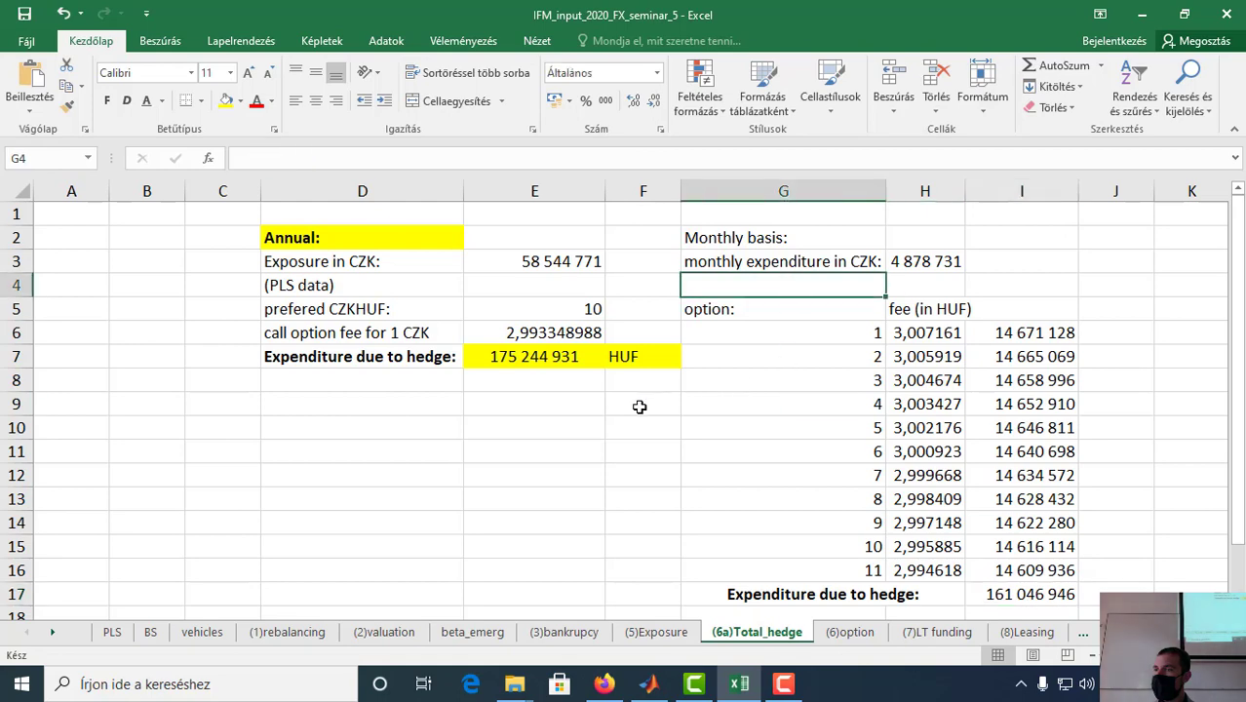
scroll(818, 585, down, 1)
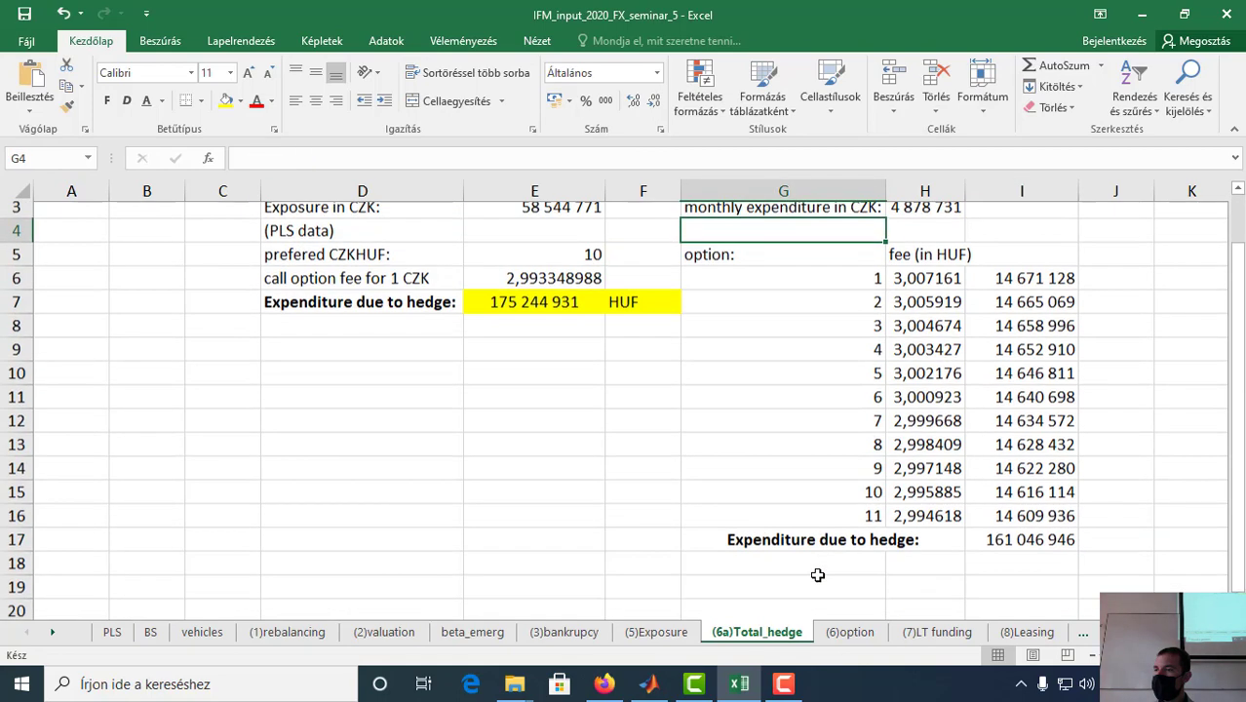
scroll(822, 559, up, 1)
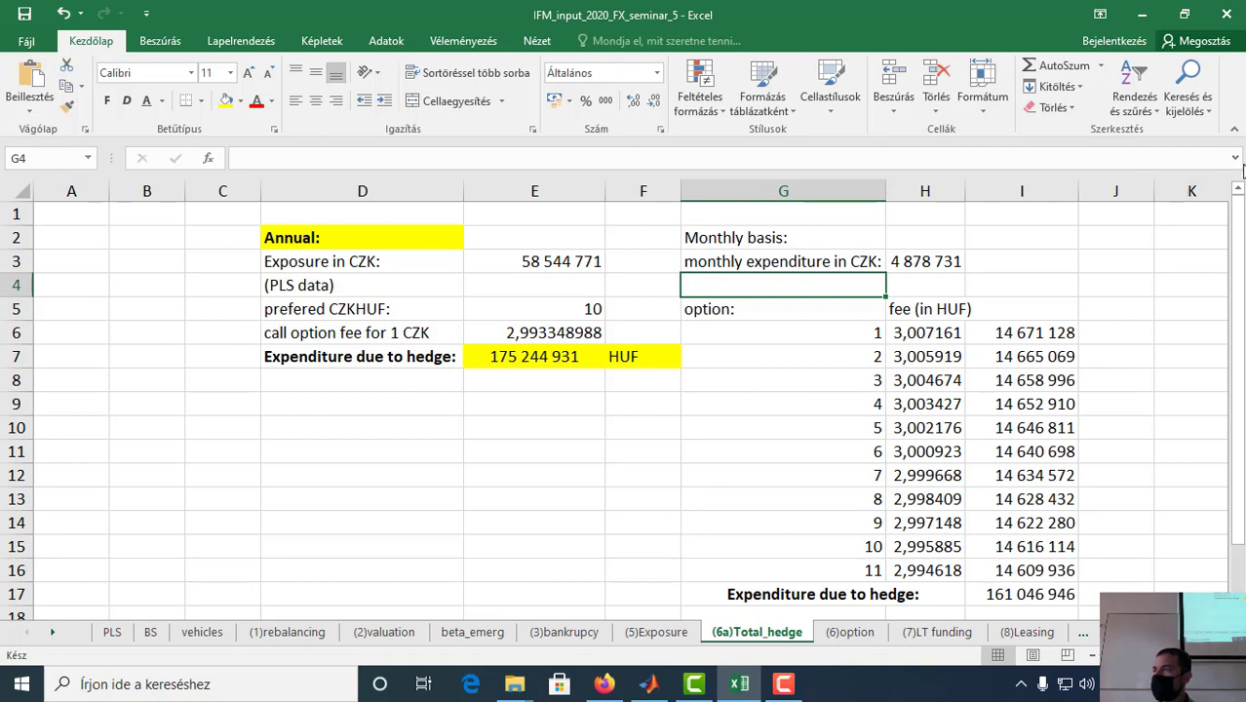
Step: Move the monthly "Expenditure due to hedge:" label and total down to row 18 and enter 12 as the option number in G17
click(1234, 128)
drag(849, 509, 1028, 509)
key(ctrl+c)
drag(814, 530, 814, 537)
click(830, 511)
text(12)
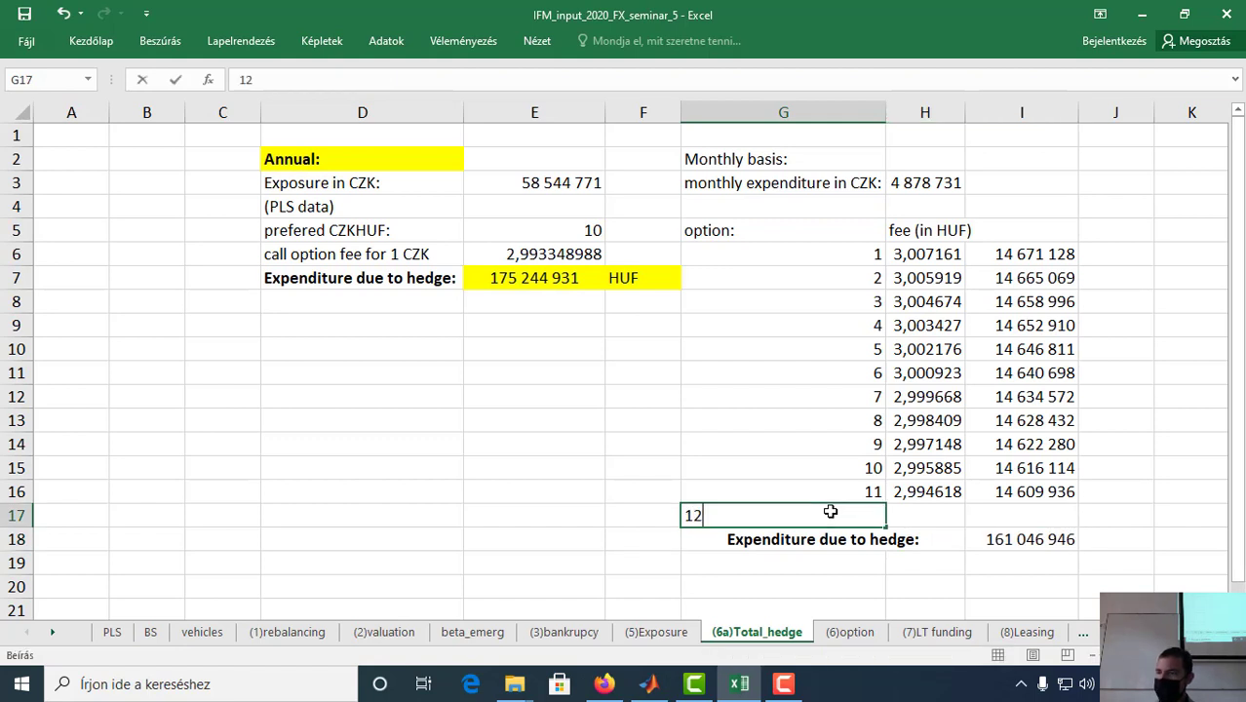
key(Tab)
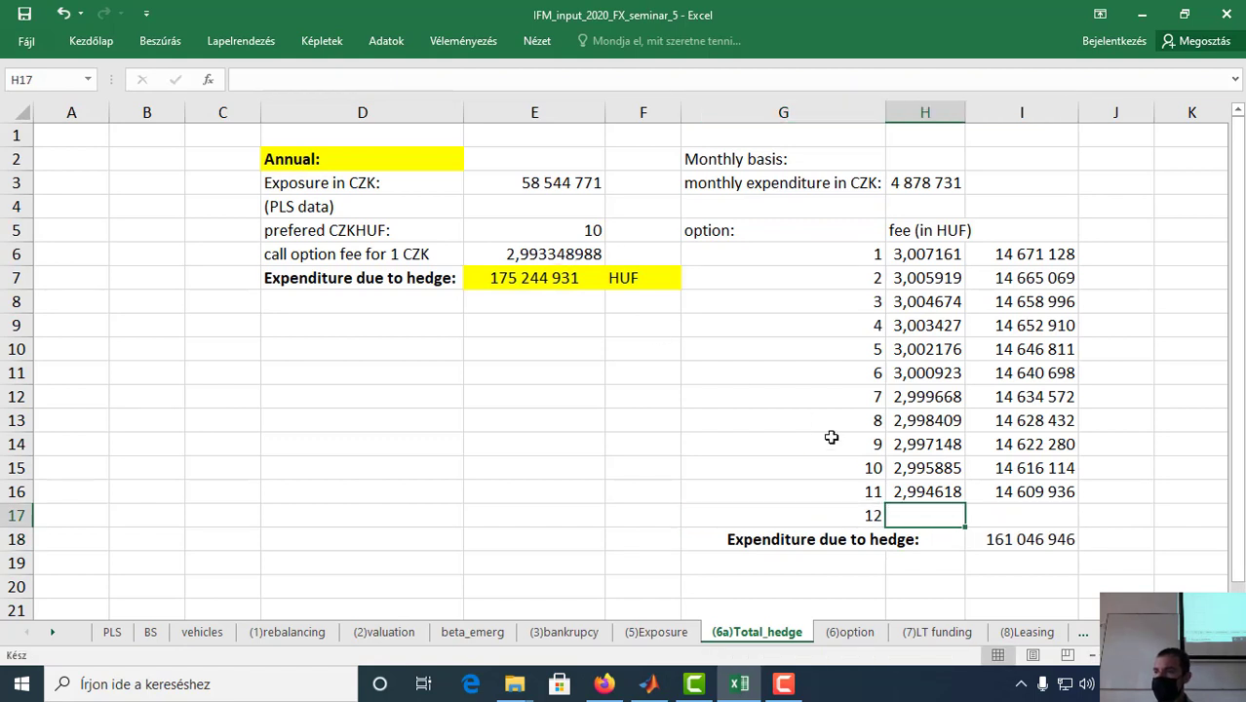
Step: Set the 12th option's fee in H17 to =E6 and extend the cost formula from I16 down to I17
text(=)
click(575, 255)
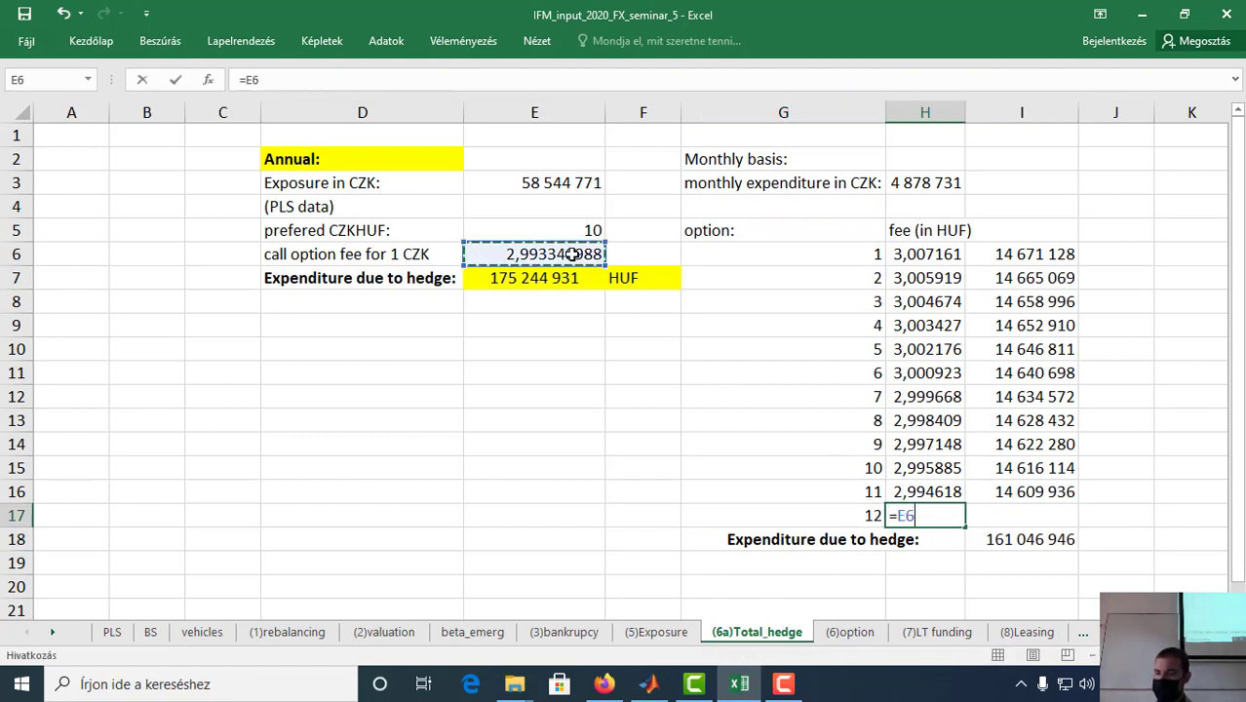
key(Return)
click(1007, 491)
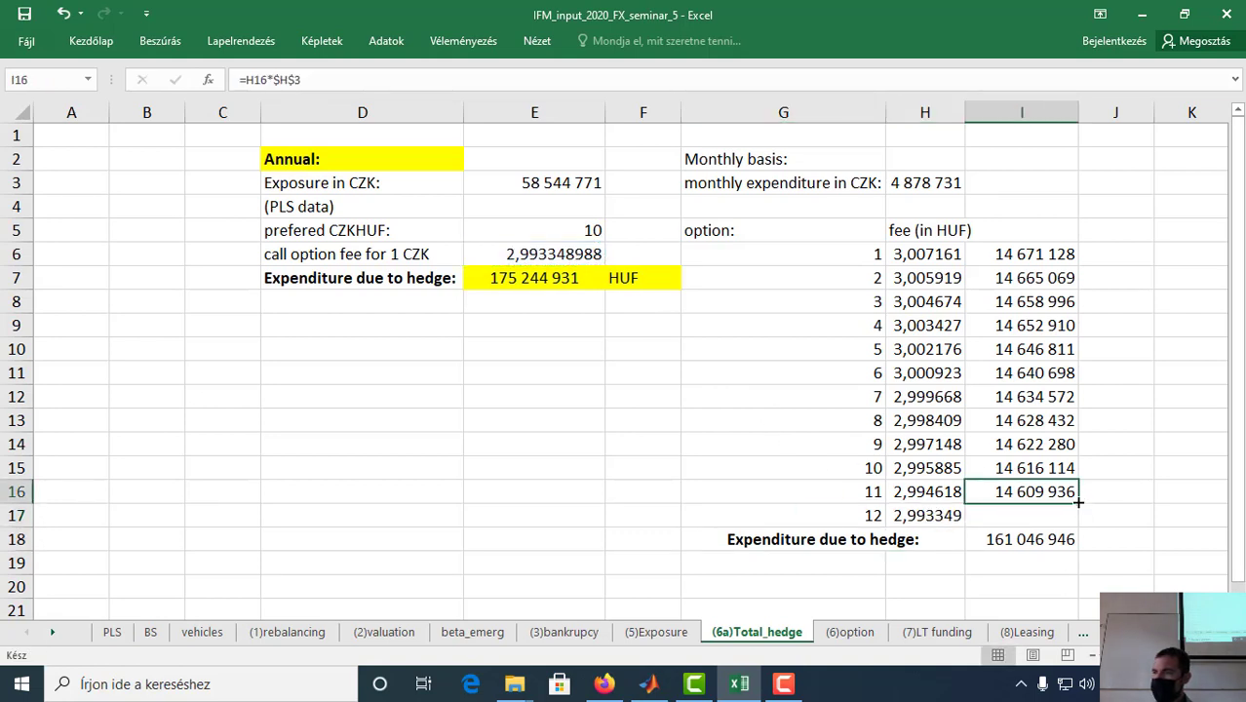
drag(1082, 500, 1073, 518)
Step: Extend the monthly expenditure sum in I18 to cover I6:I17 and check the updated total
click(1024, 539)
click(328, 86)
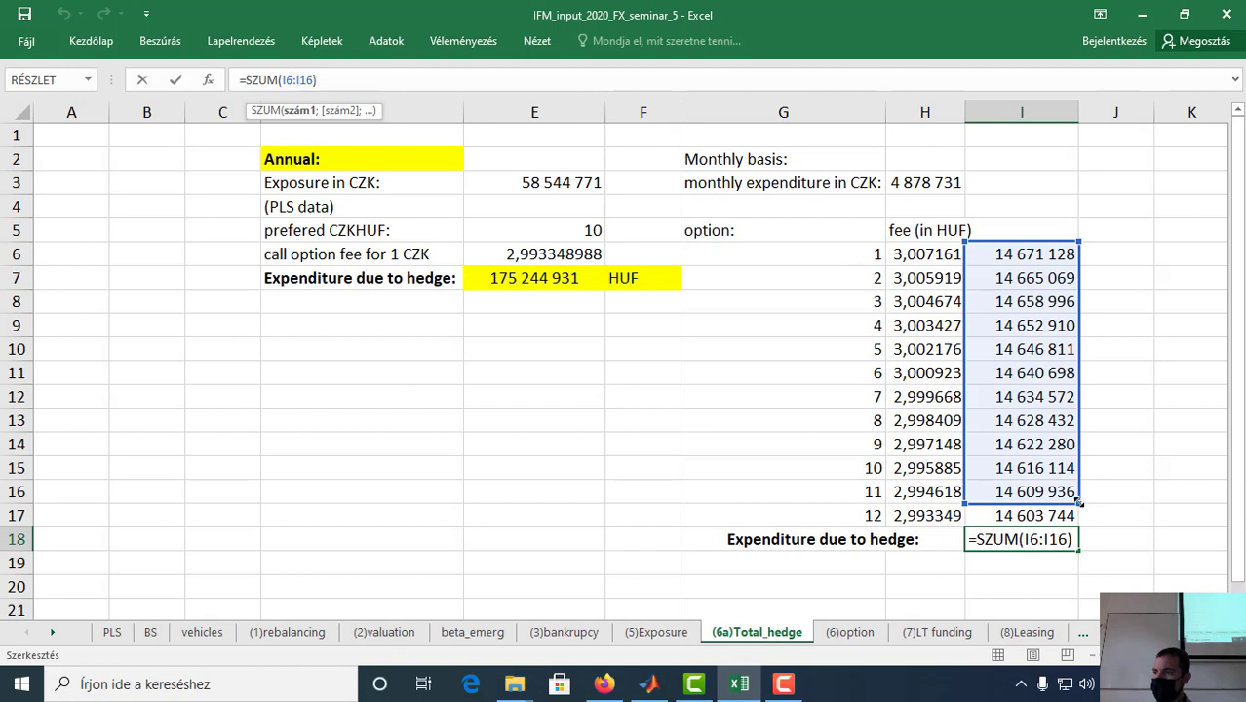
drag(1078, 500, 1077, 524)
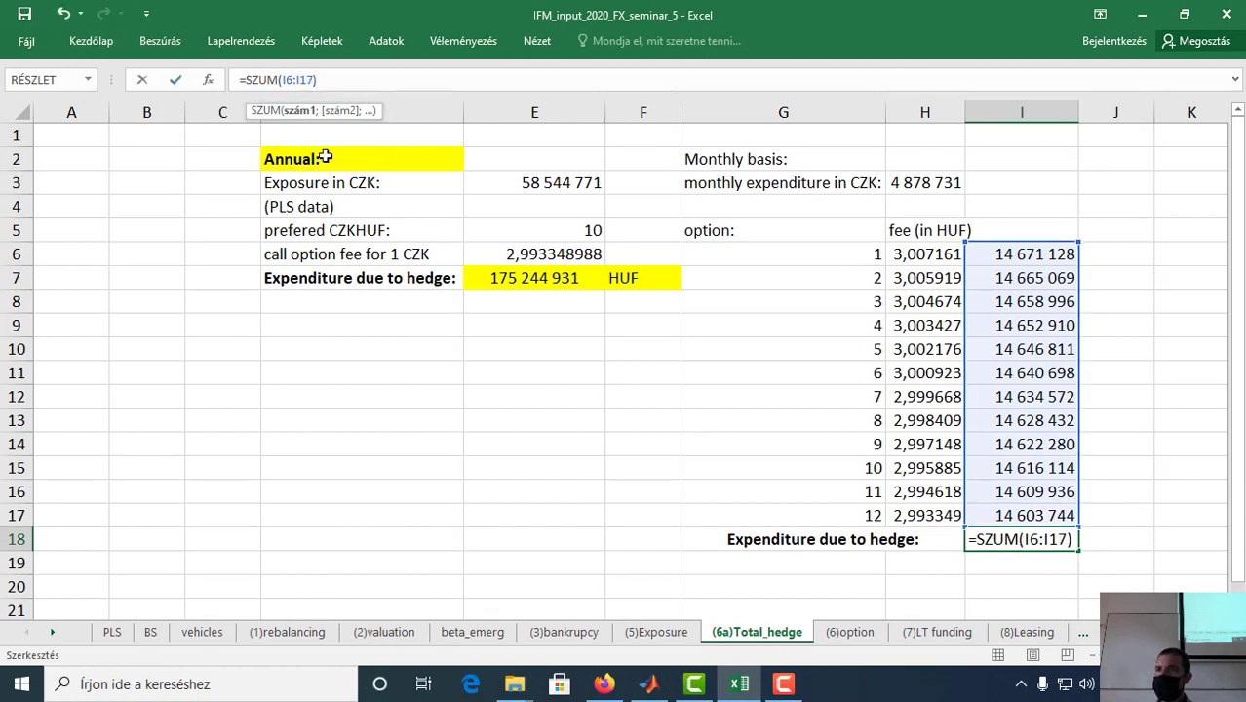
key(Return)
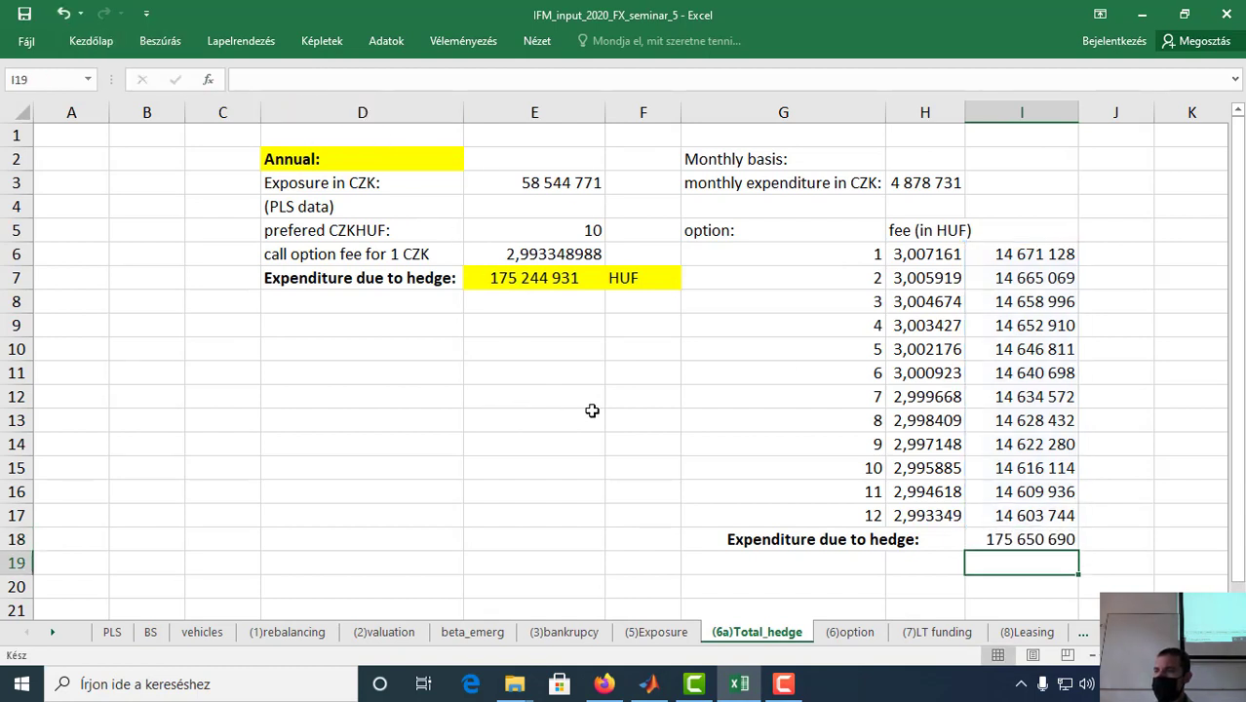
click(828, 466)
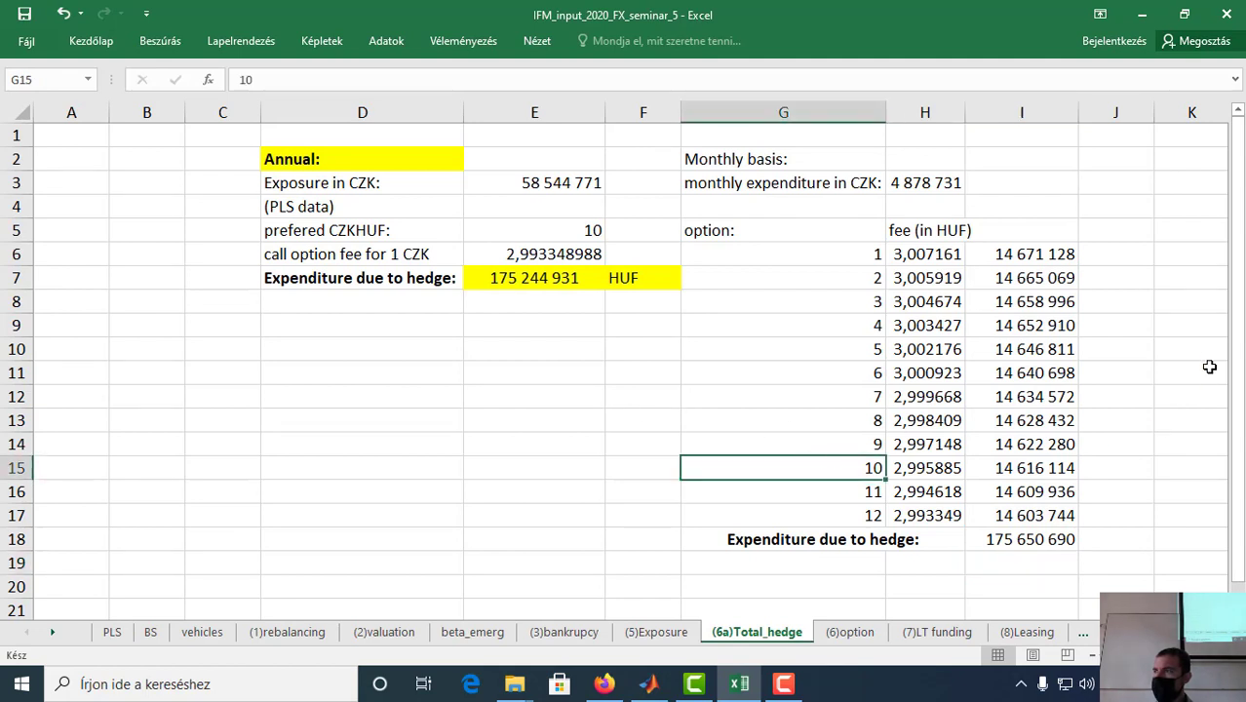
drag(1238, 293, 1238, 263)
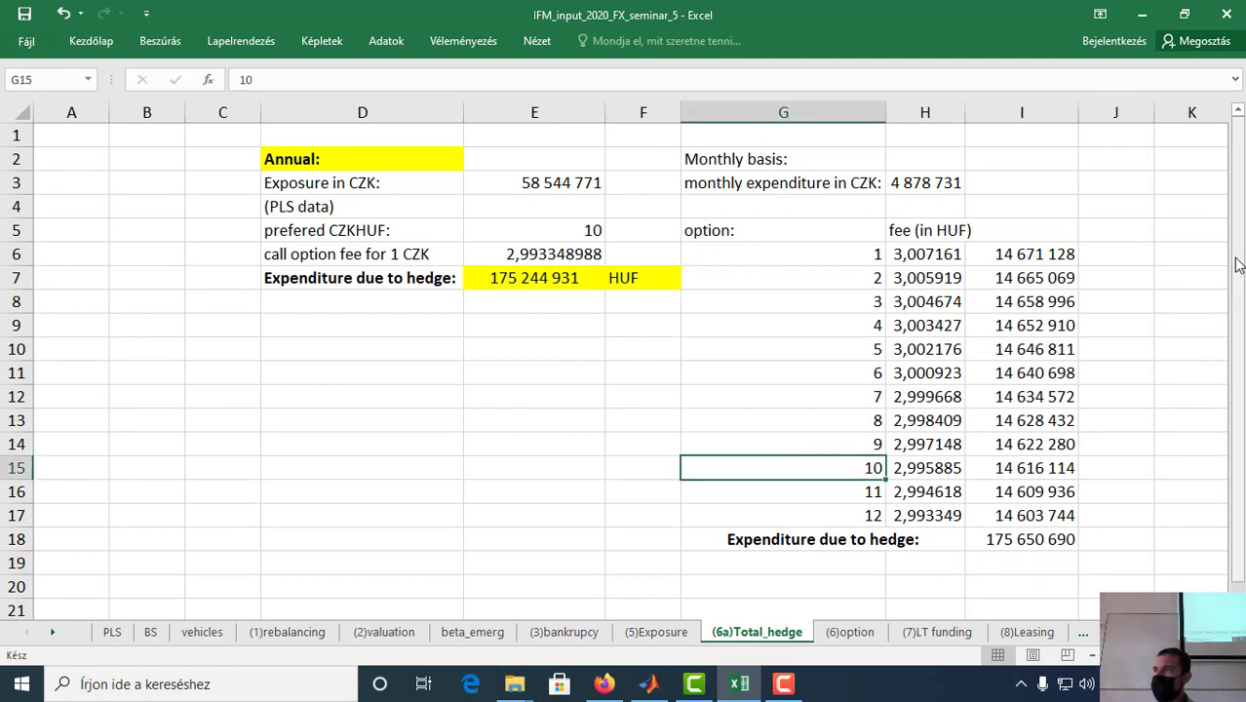
click(1034, 539)
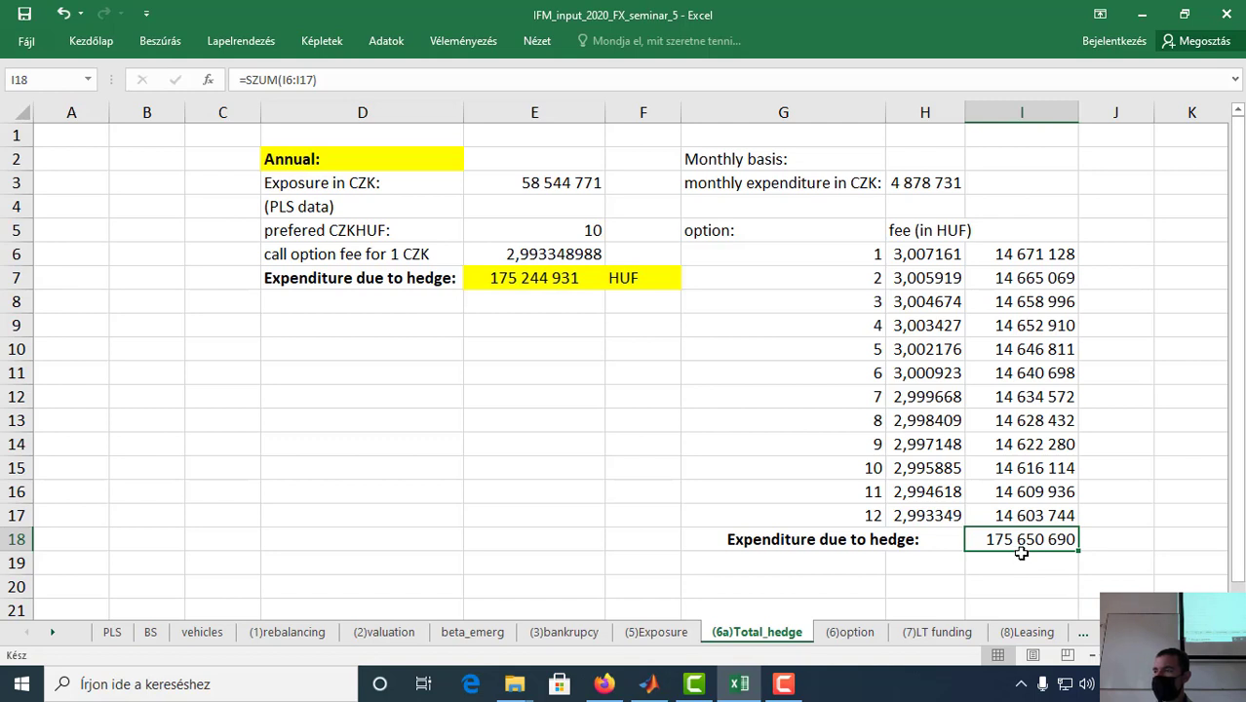
Step: Enter the label "price of monthly based hedge:" in G19, below the monthly expenditure
click(789, 557)
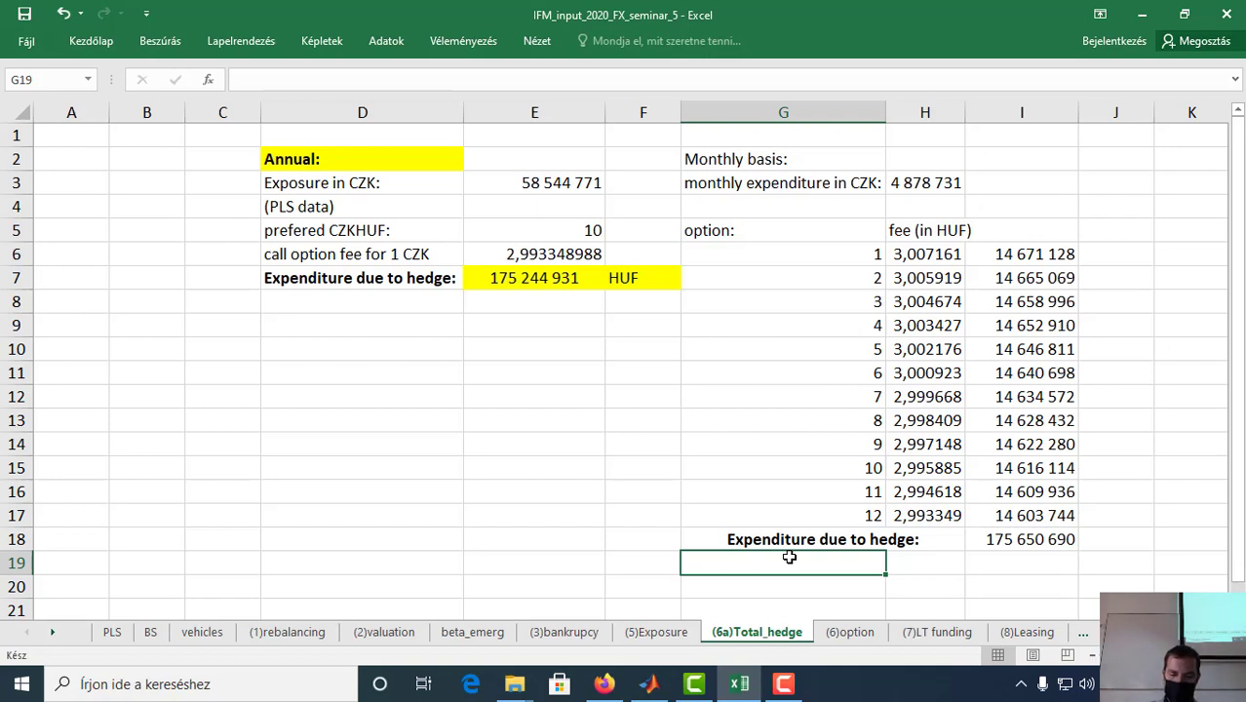
text(price of )
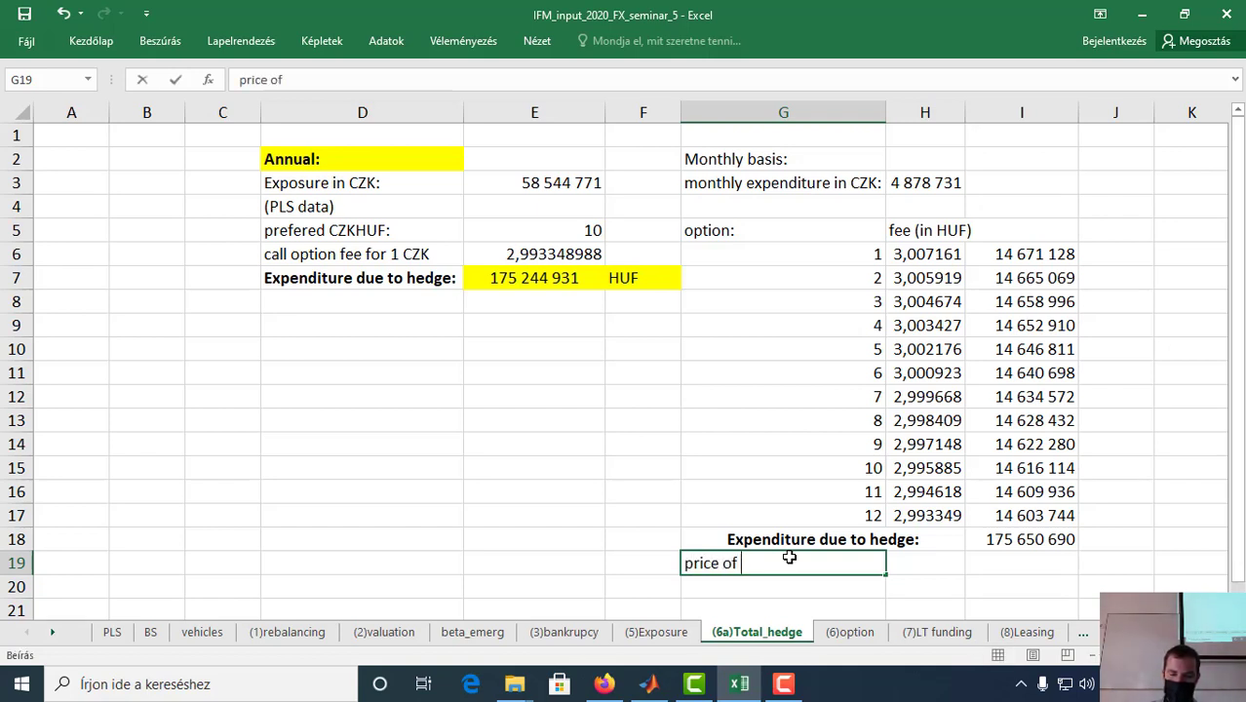
text(monthly )
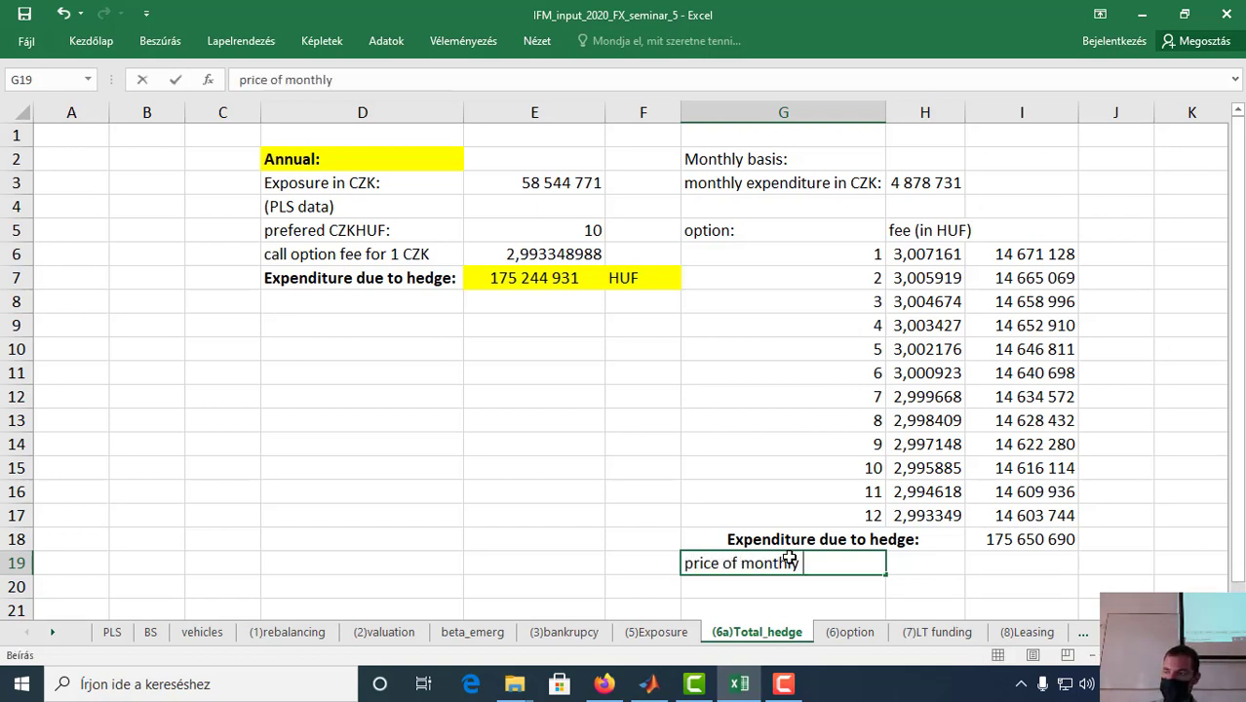
text(base)
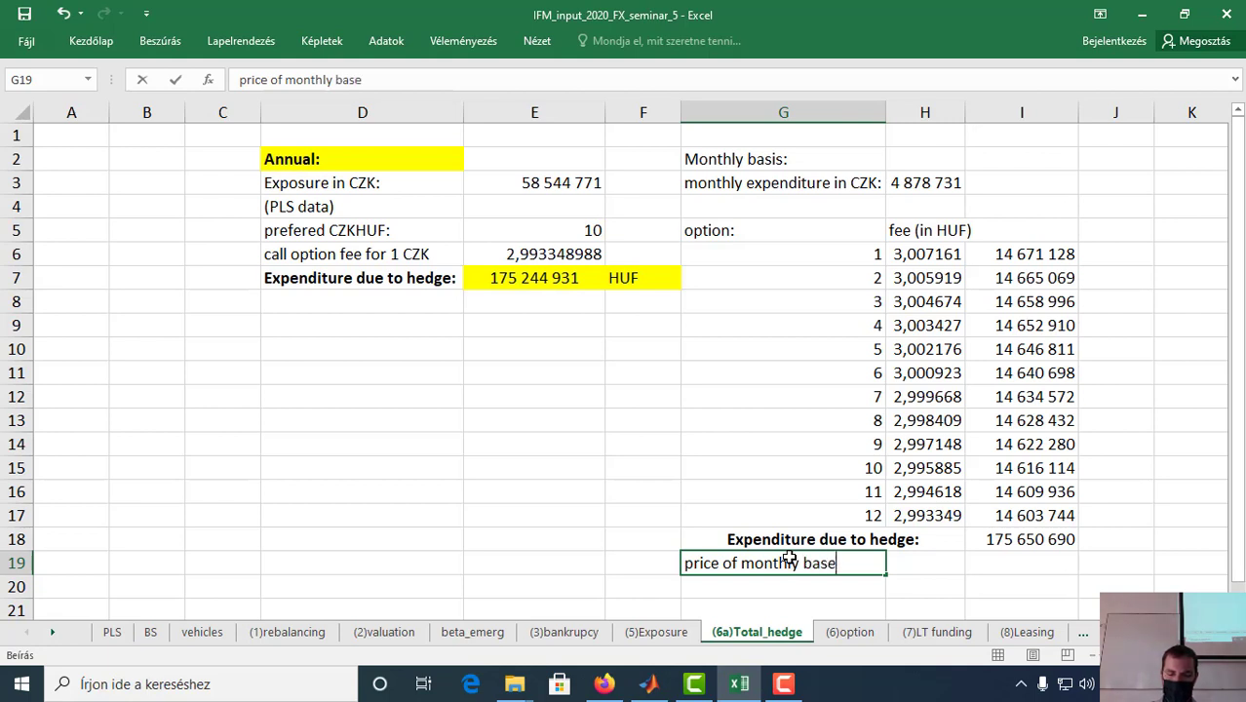
text(d hedge)
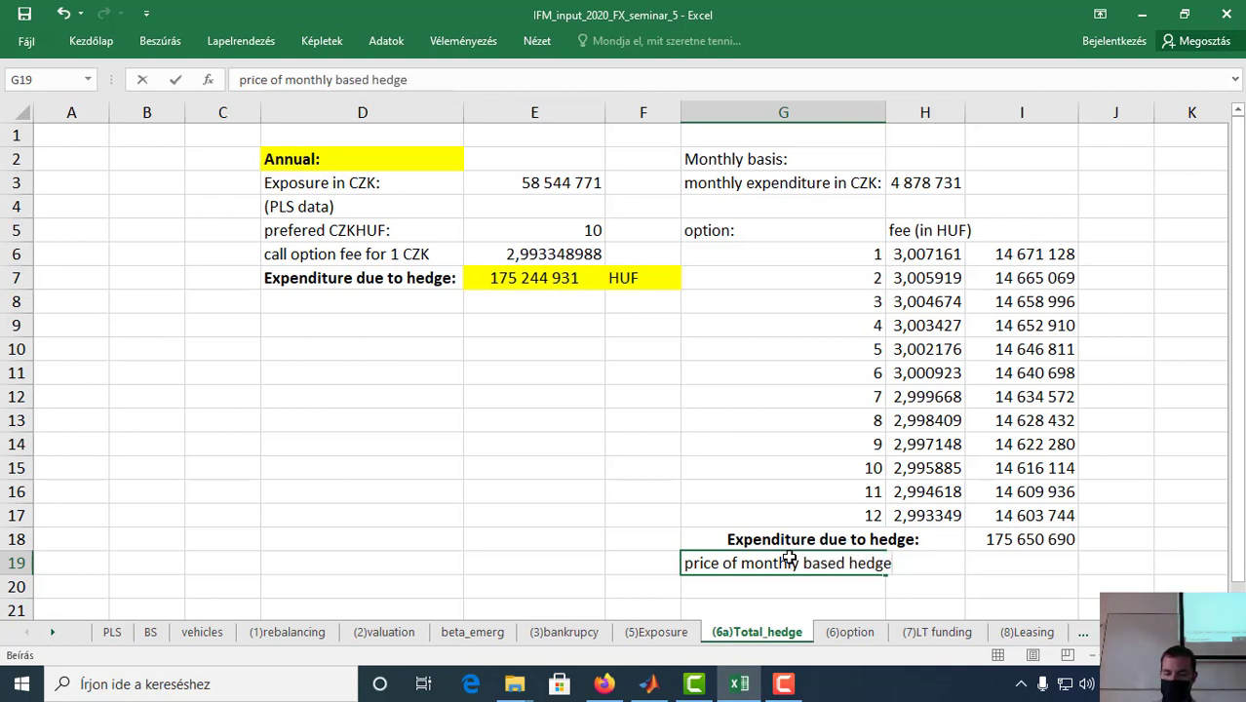
key(Tab)
key(Tab)
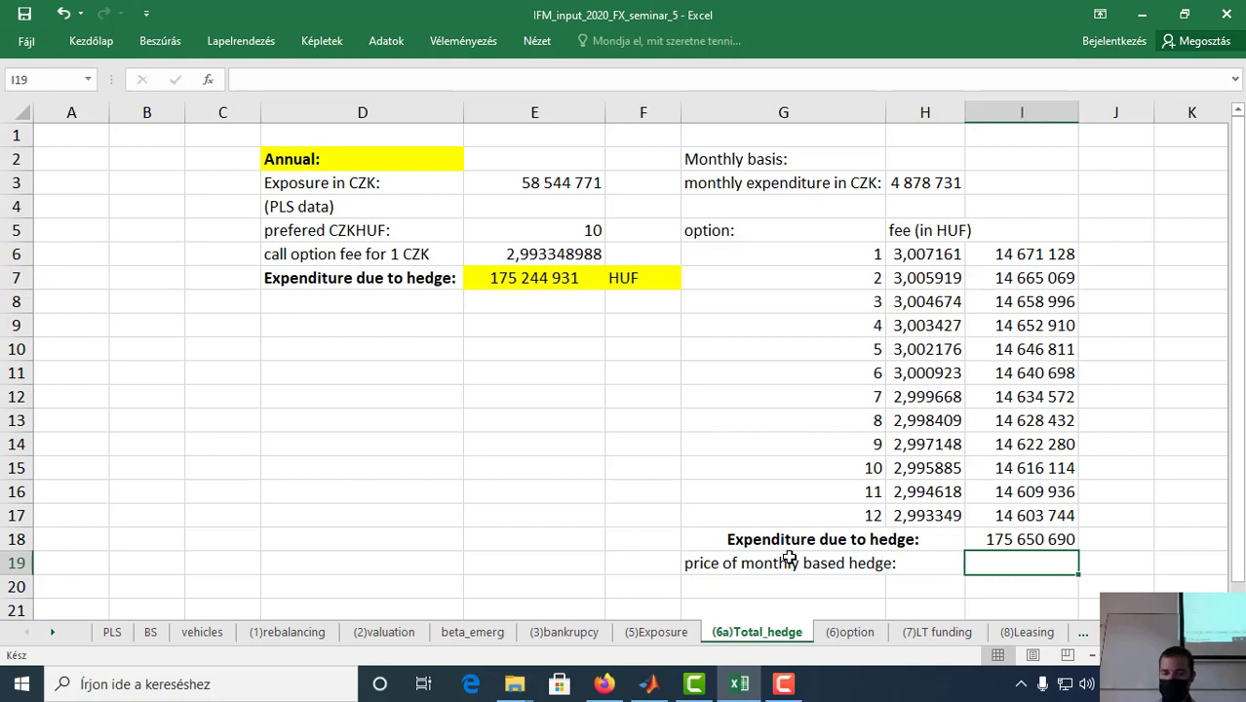
Step: Calculate the difference between the monthly and annual hedge expenditures in I19 with the formula =I18-E7
text(=)
click(975, 534)
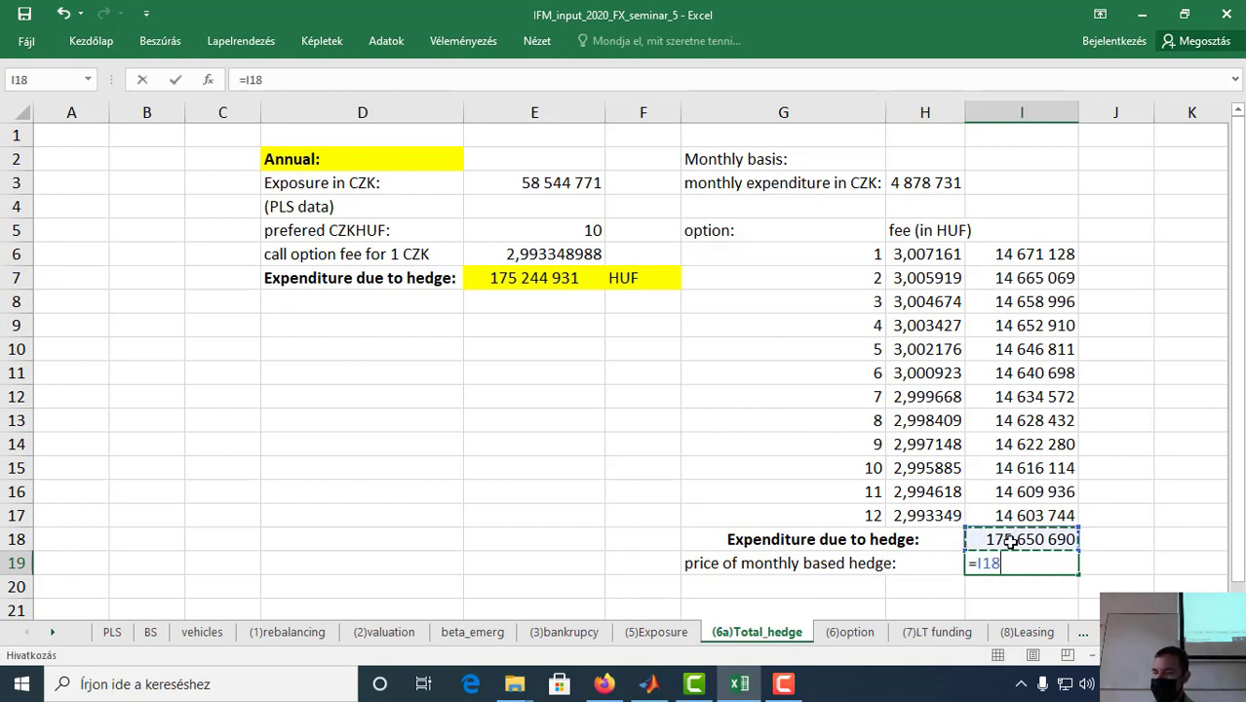
text(-)
click(532, 282)
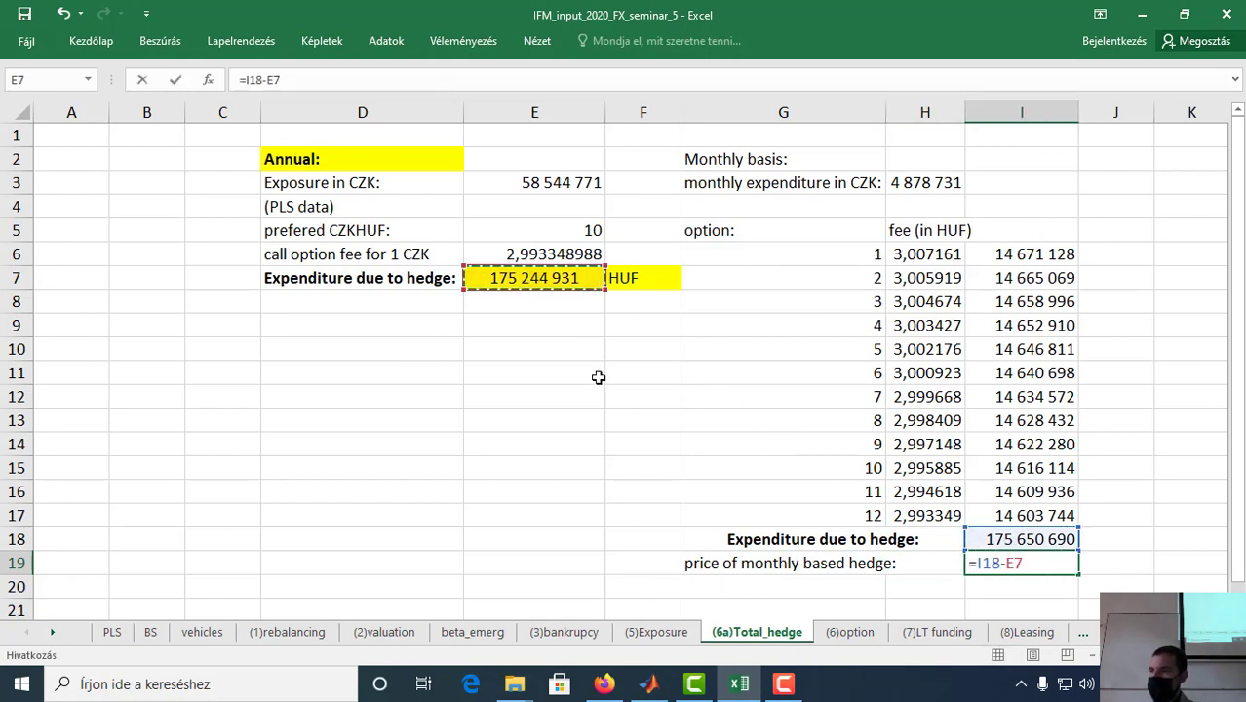
key(Return)
Step: Italicize the "price of monthly based hedge:" label in G19 to match its value in I19
click(980, 561)
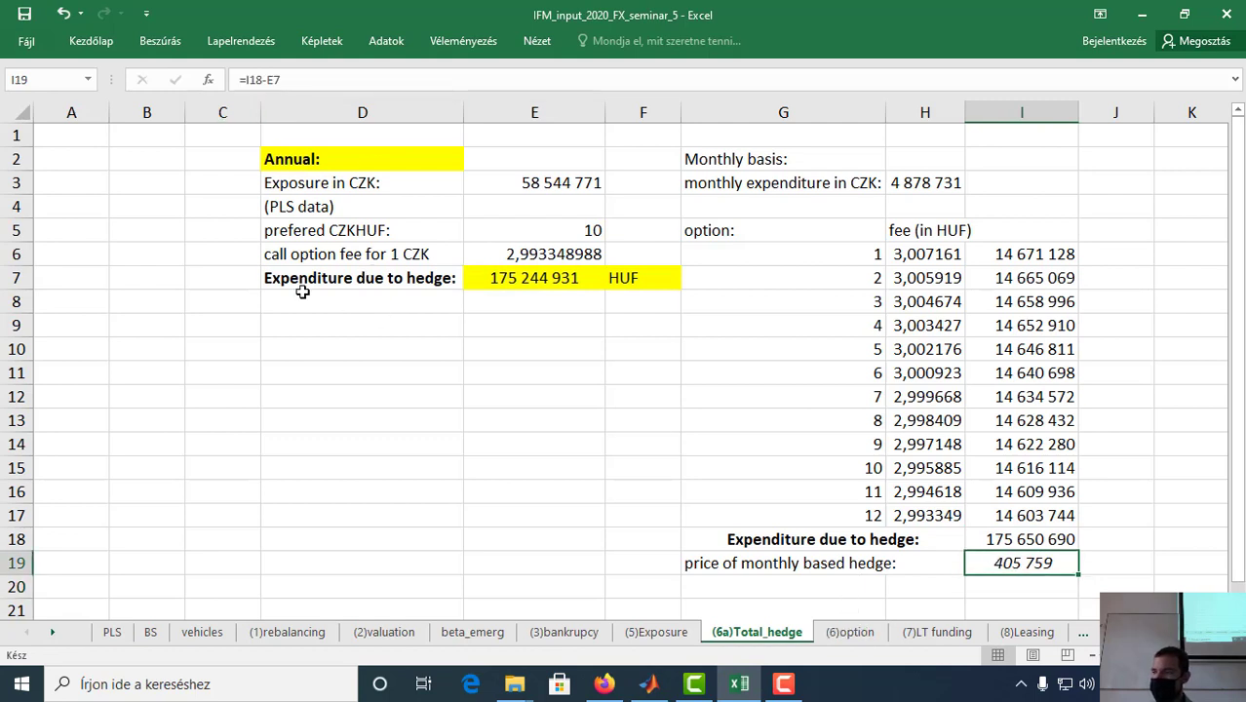
click(712, 562)
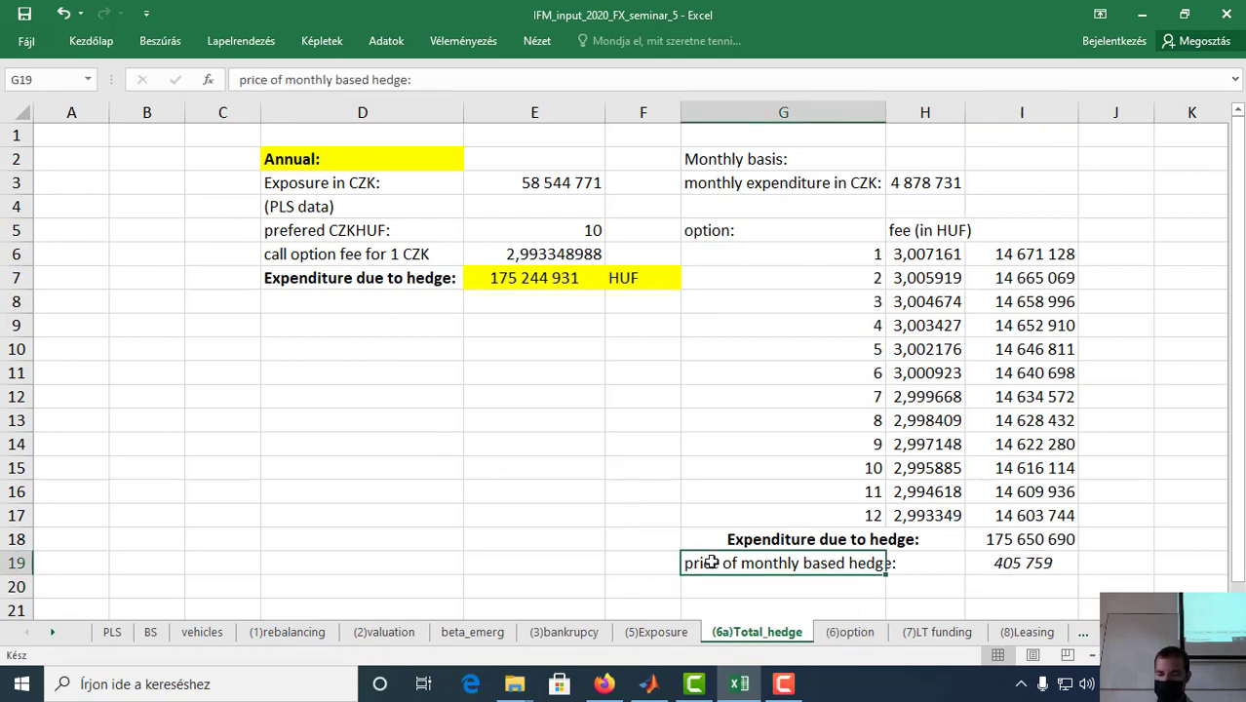
key(ctrl+i)
click(501, 522)
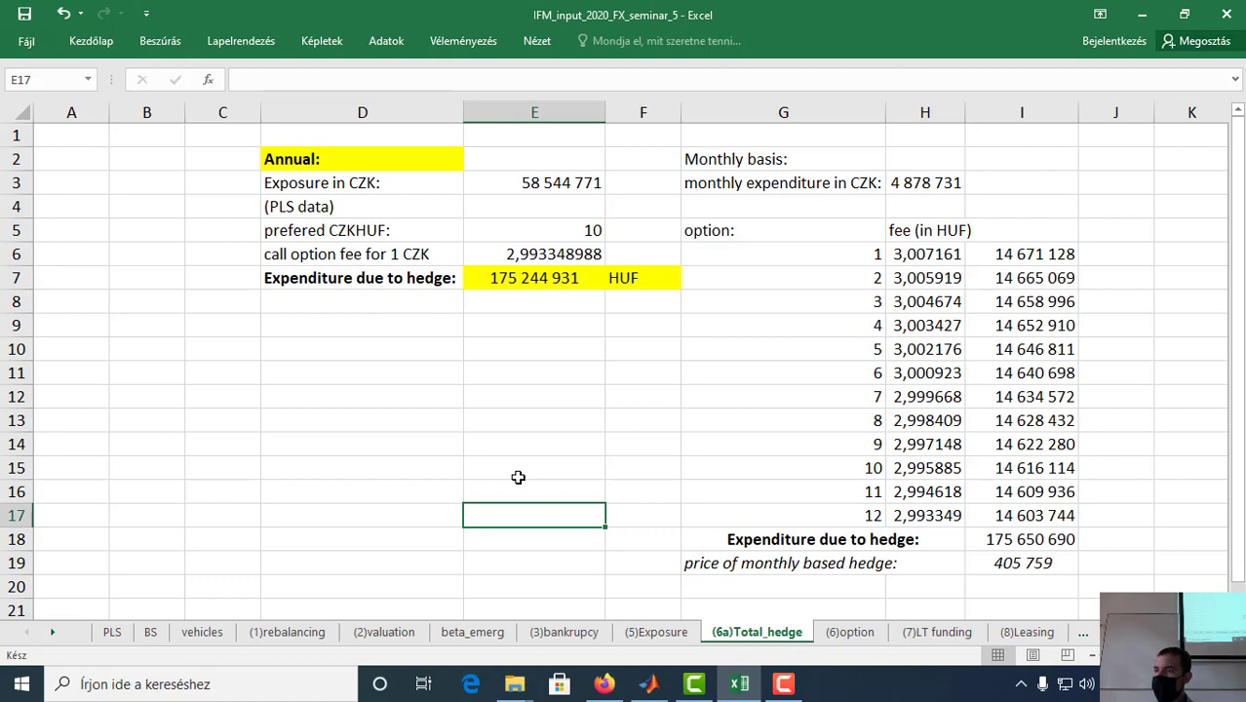
click(984, 542)
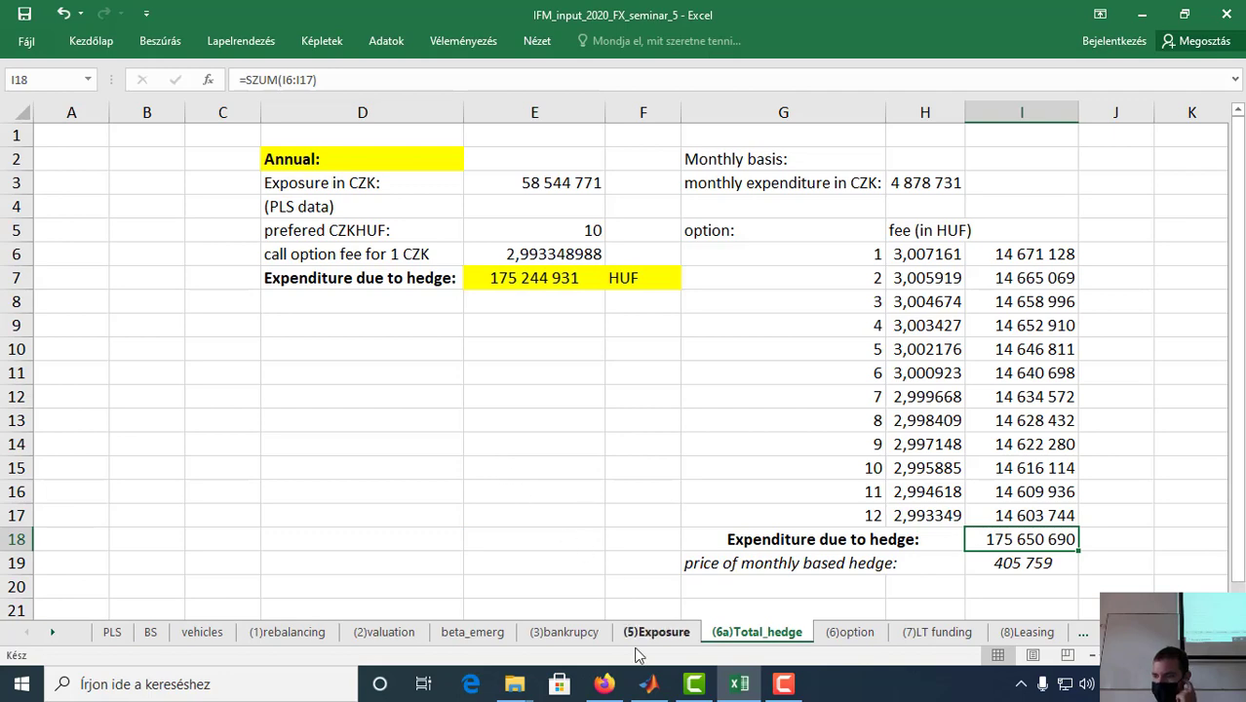
Step: Switch to MATLAB and save the untitled option pricing script as IFM_CZK_option in the MATLAB folder under Documents
click(648, 683)
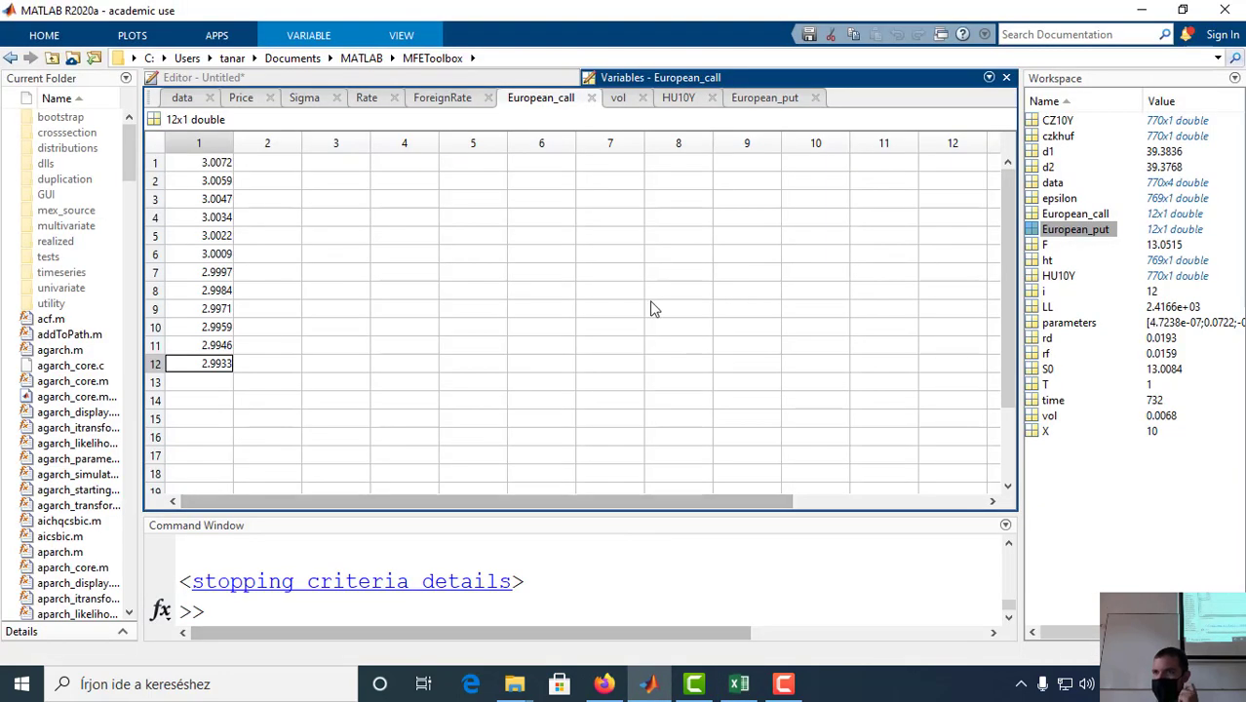
click(389, 74)
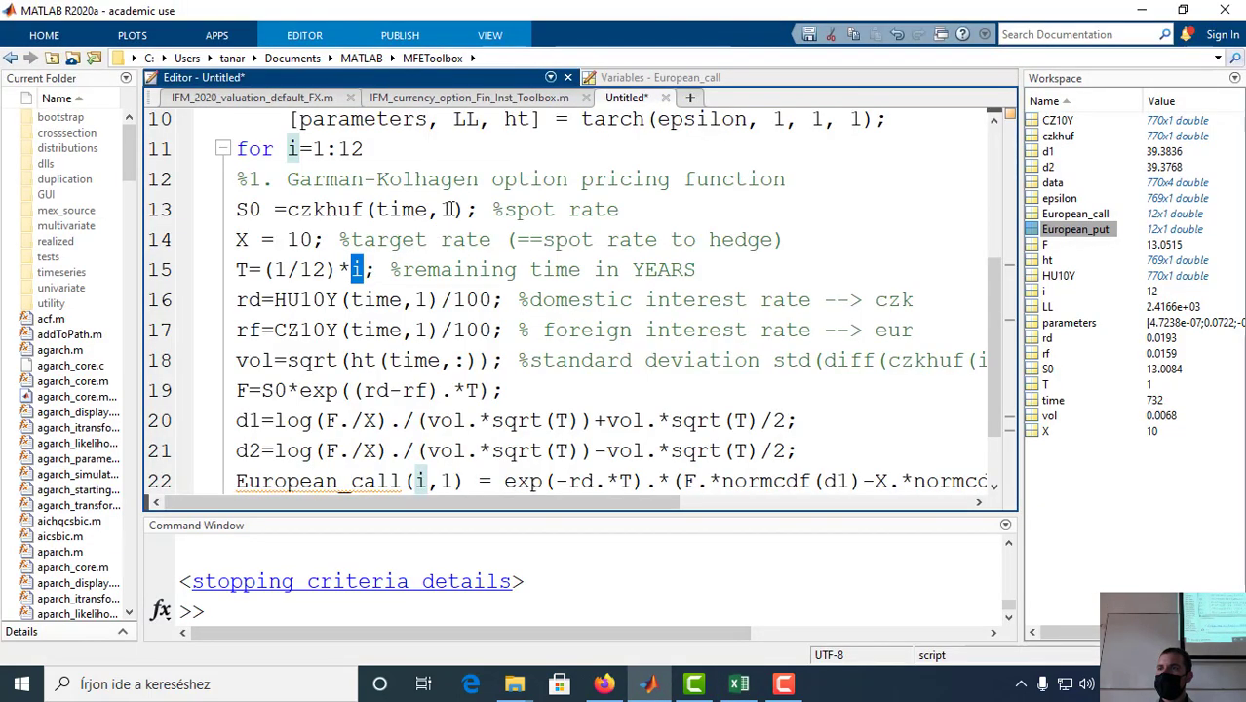
click(809, 39)
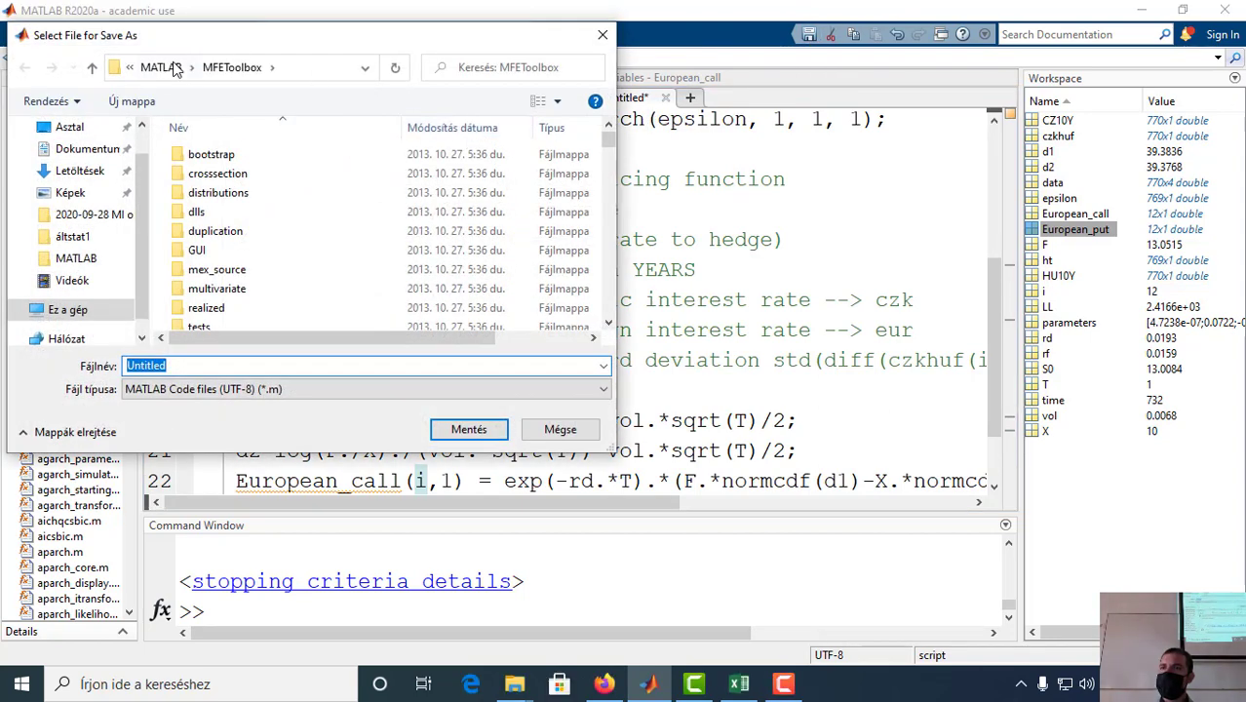
click(167, 68)
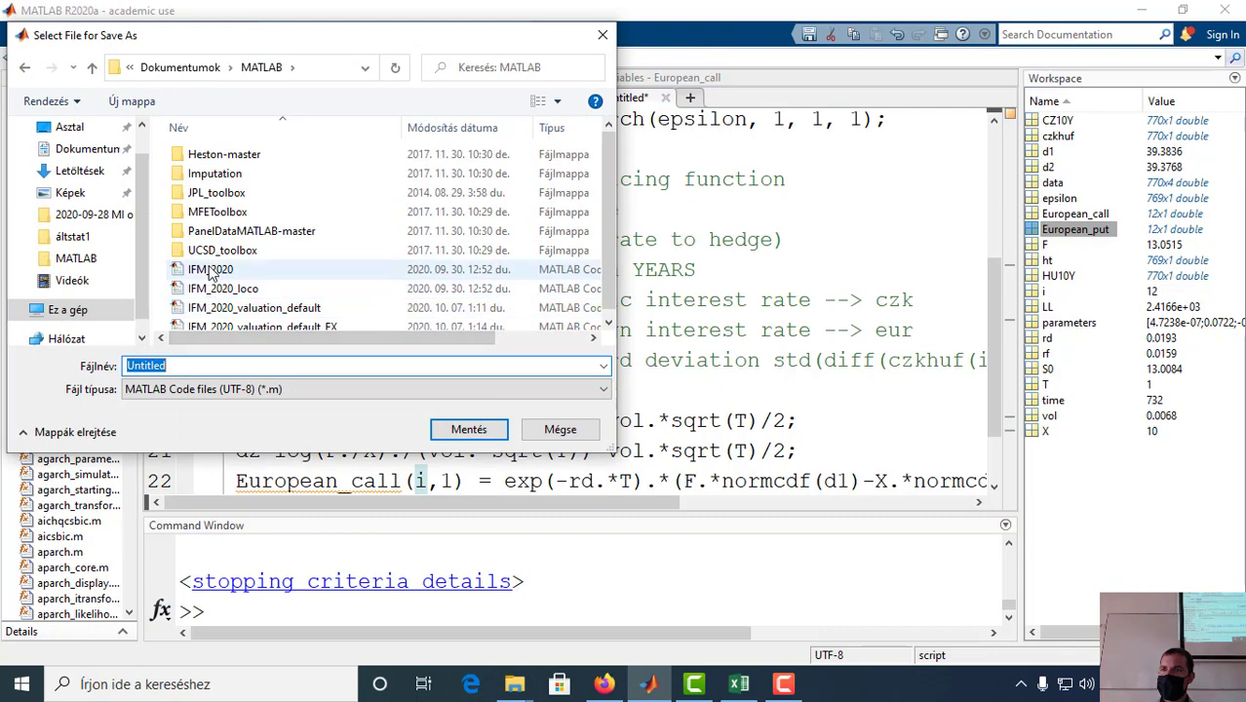
click(210, 269)
double_click(196, 366)
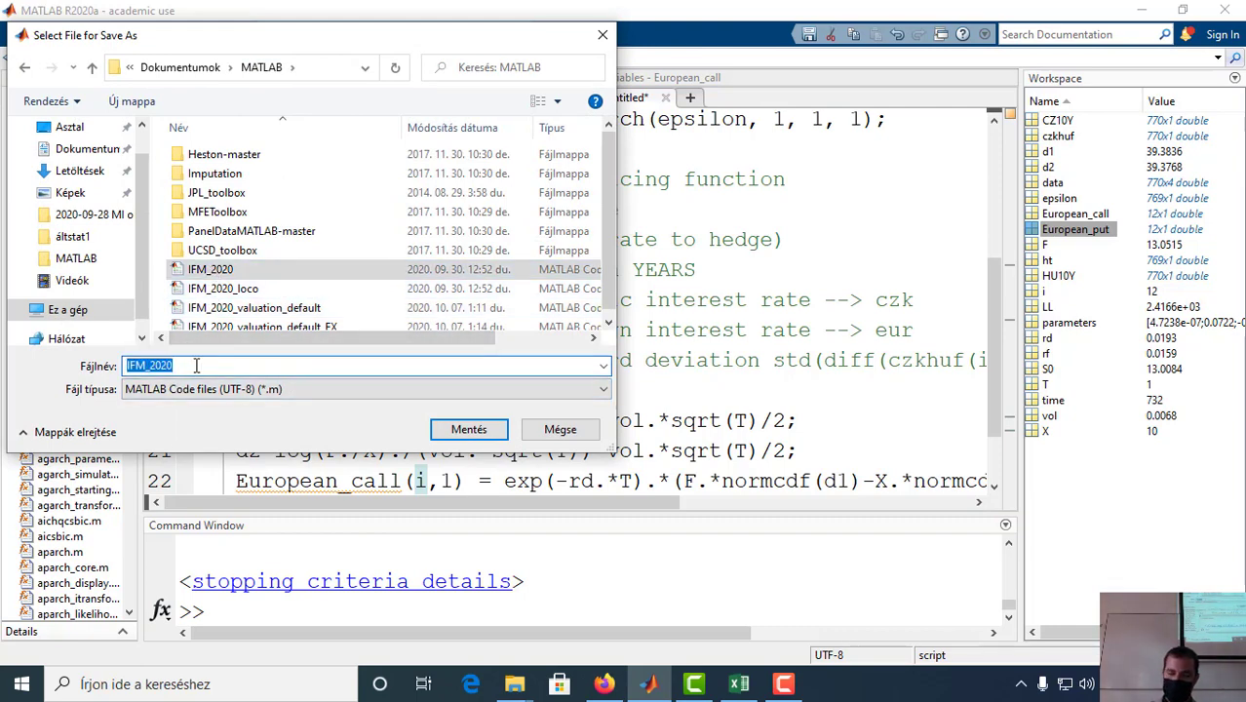
click(196, 365)
double_click(158, 369)
click(154, 367)
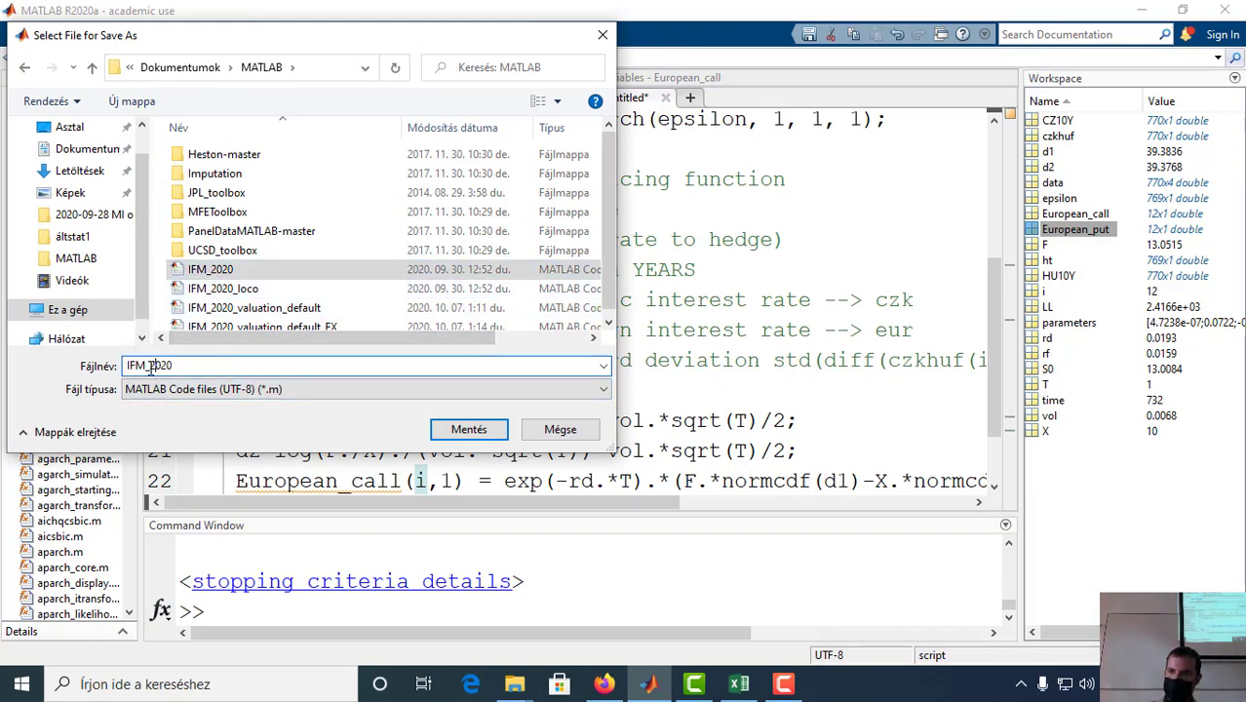
drag(149, 367, 191, 364)
text(CZK_option)
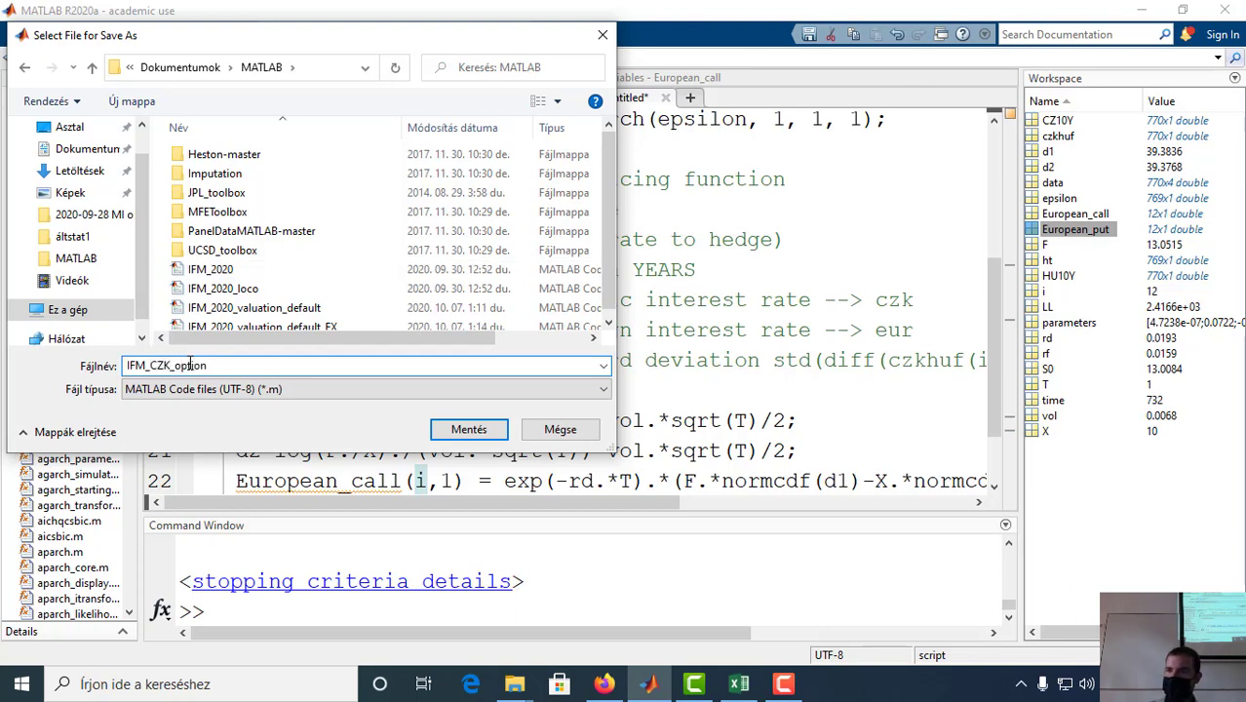
click(468, 429)
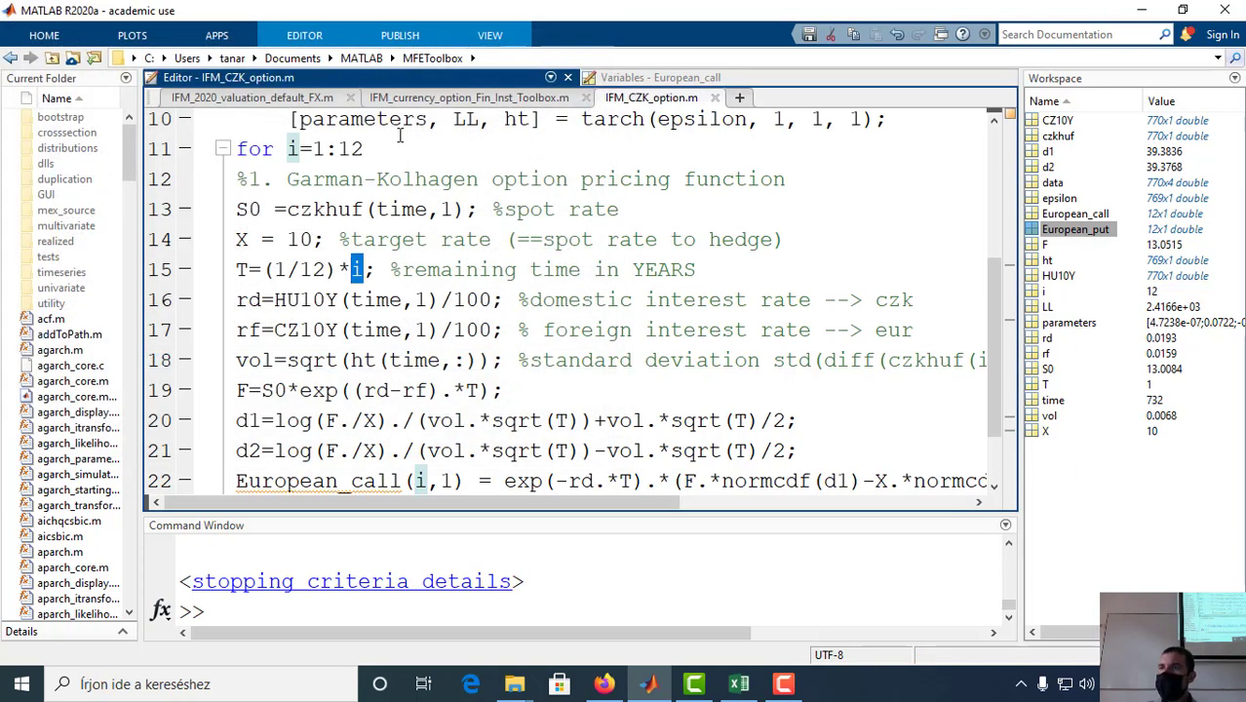
Step: Close the IFM_currency_option_Fin_Inst_Toolbox.m script and bring up IFM_2020_valuation_default_FX.m
click(458, 97)
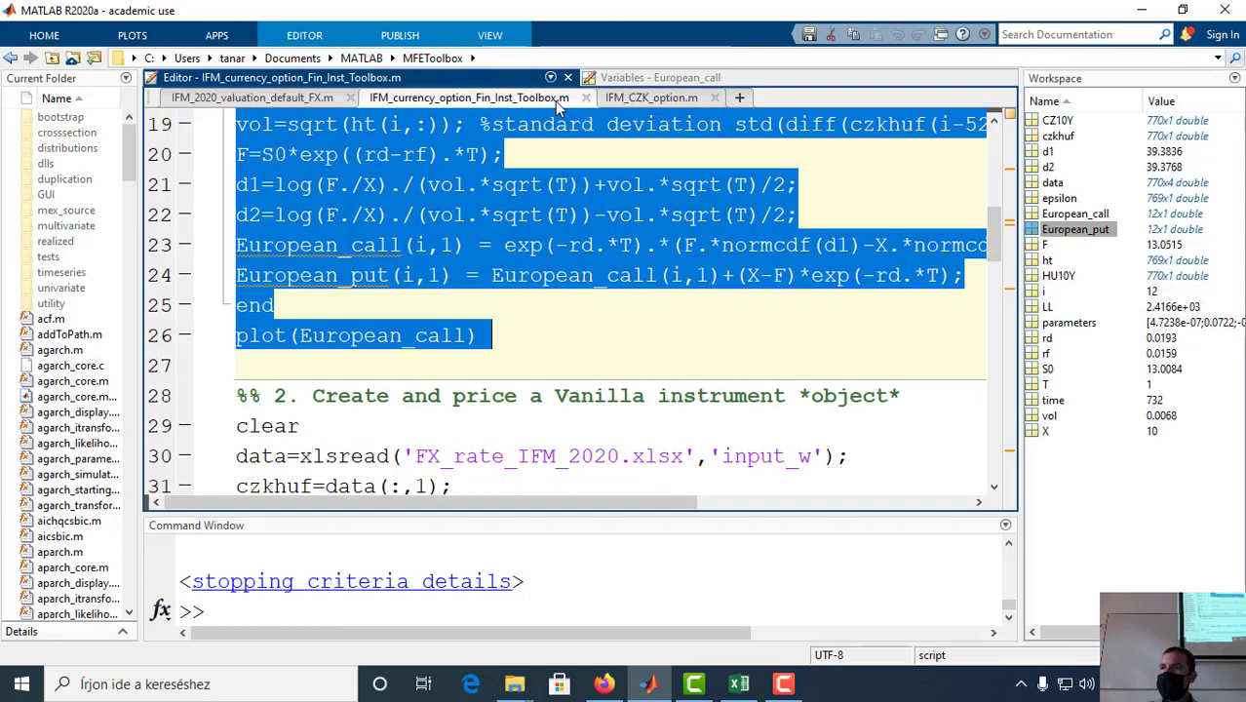
click(585, 97)
click(278, 98)
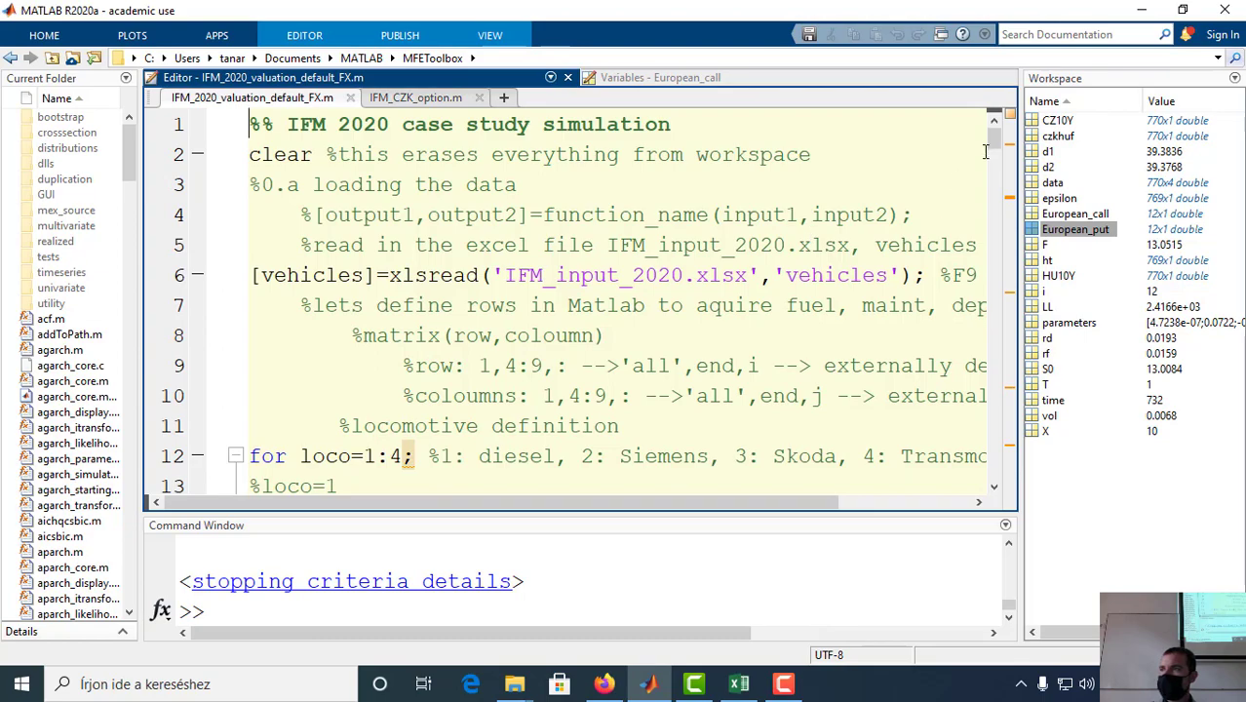
Step: Append "+ HEDGE" to the "%bond interest payment" comment in the Financial position section
drag(996, 147, 1051, 272)
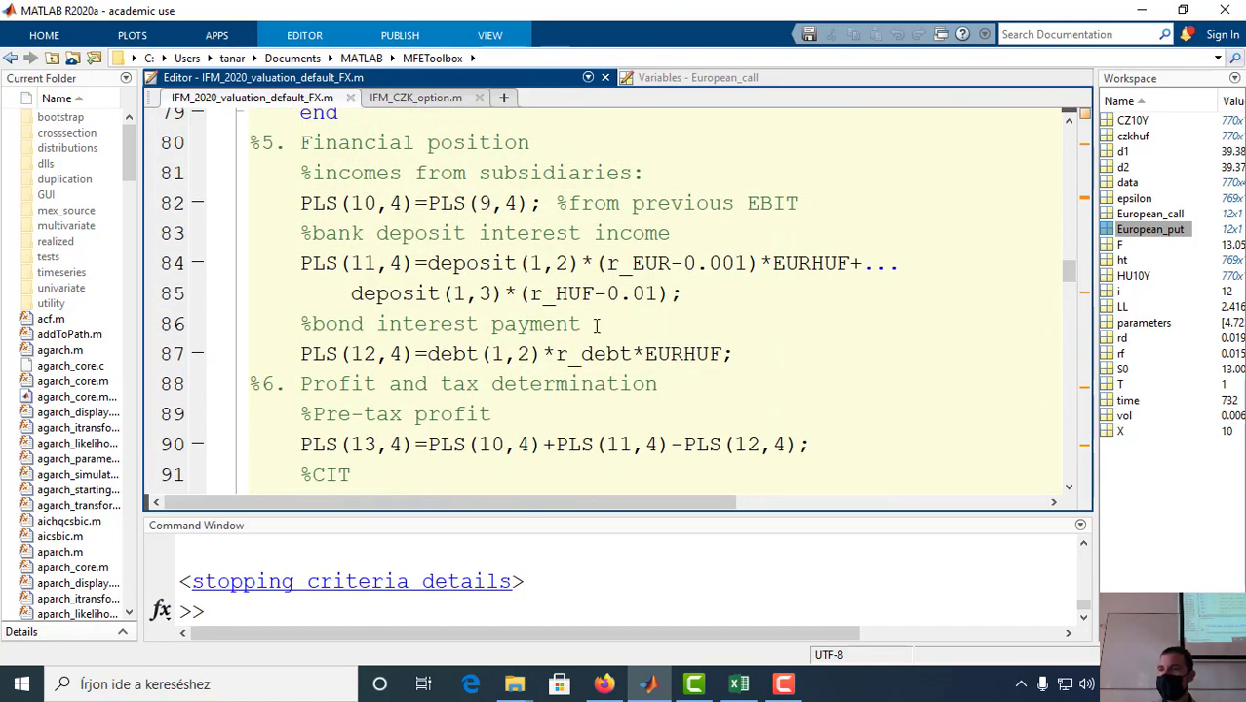
scroll(585, 322, up, 2)
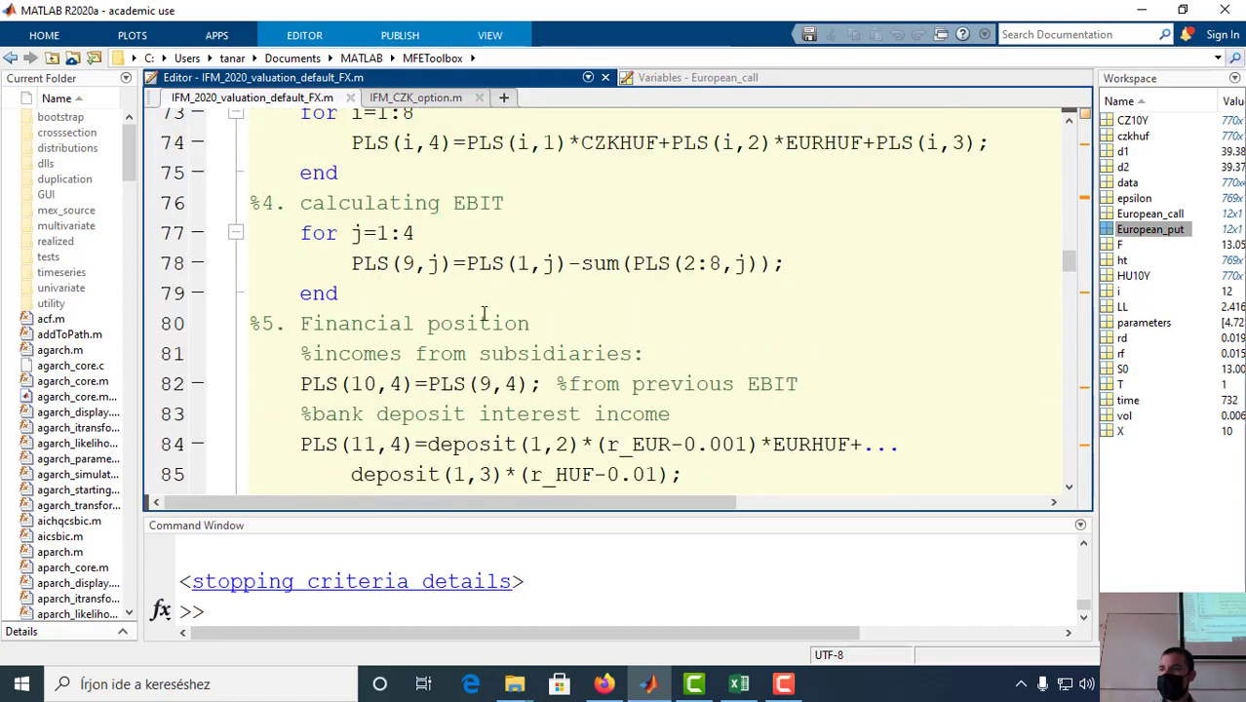
click(479, 322)
scroll(521, 323, down, 2)
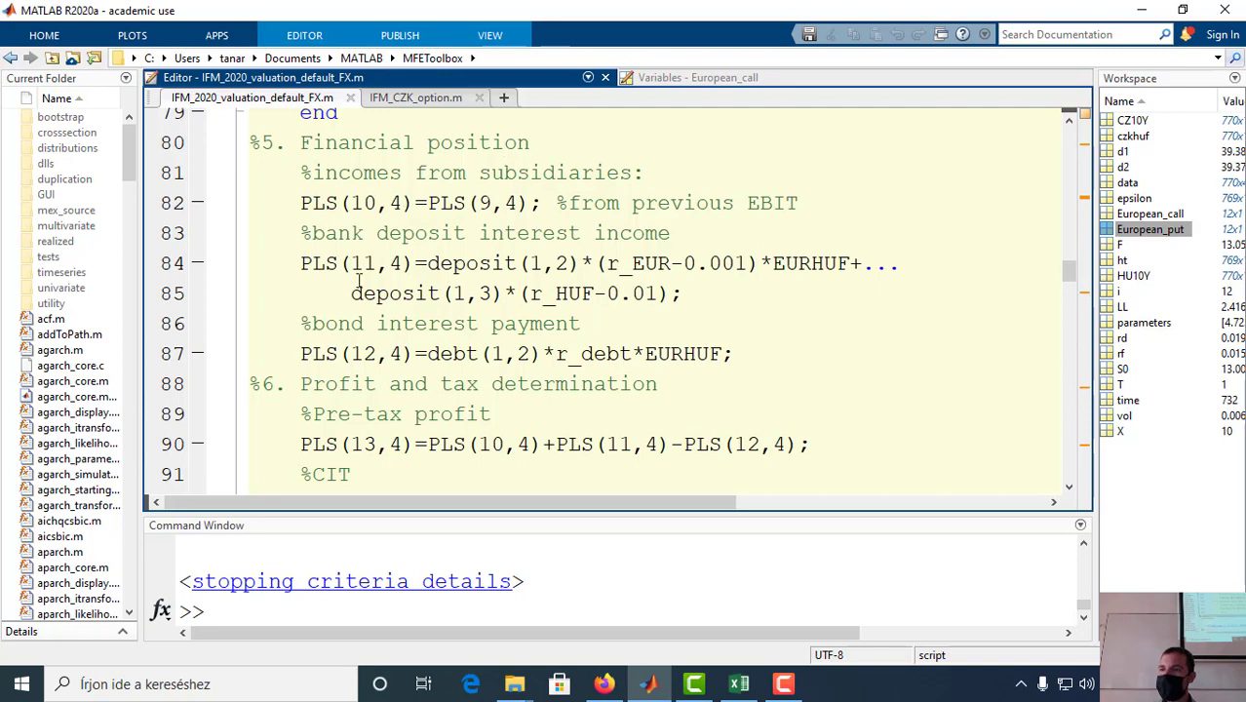
drag(331, 326, 585, 324)
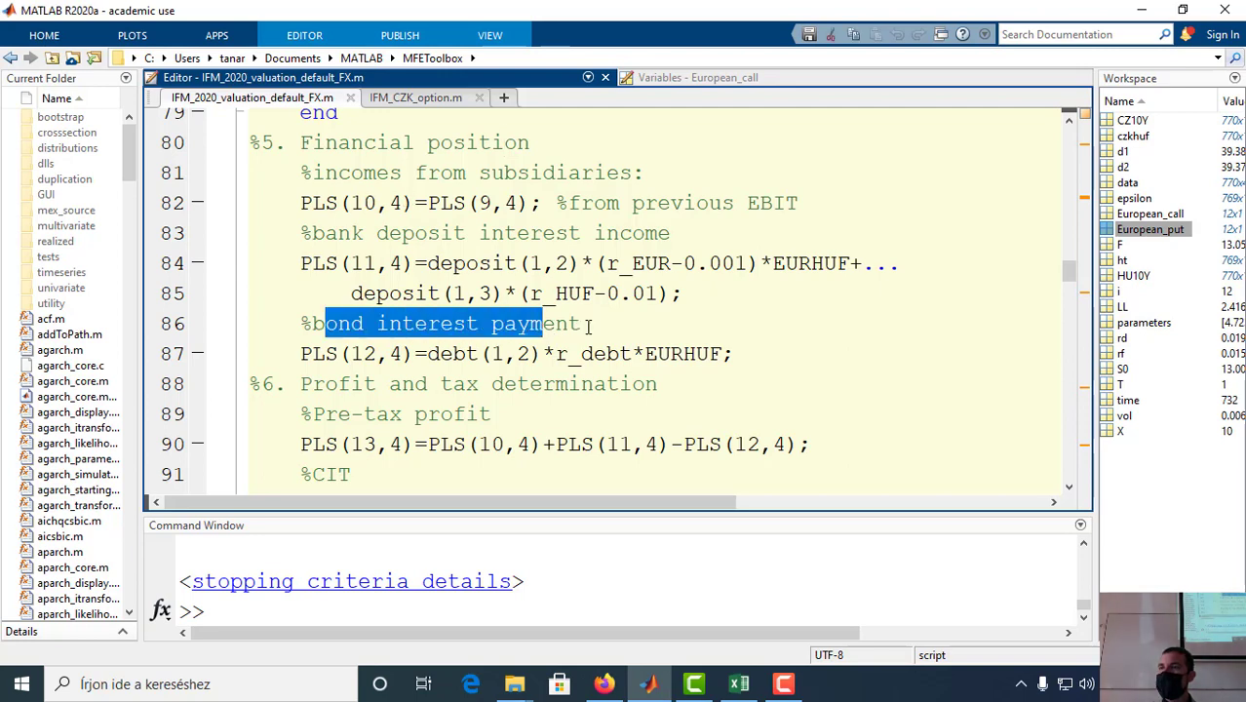
click(585, 324)
text(+ HEDGE)
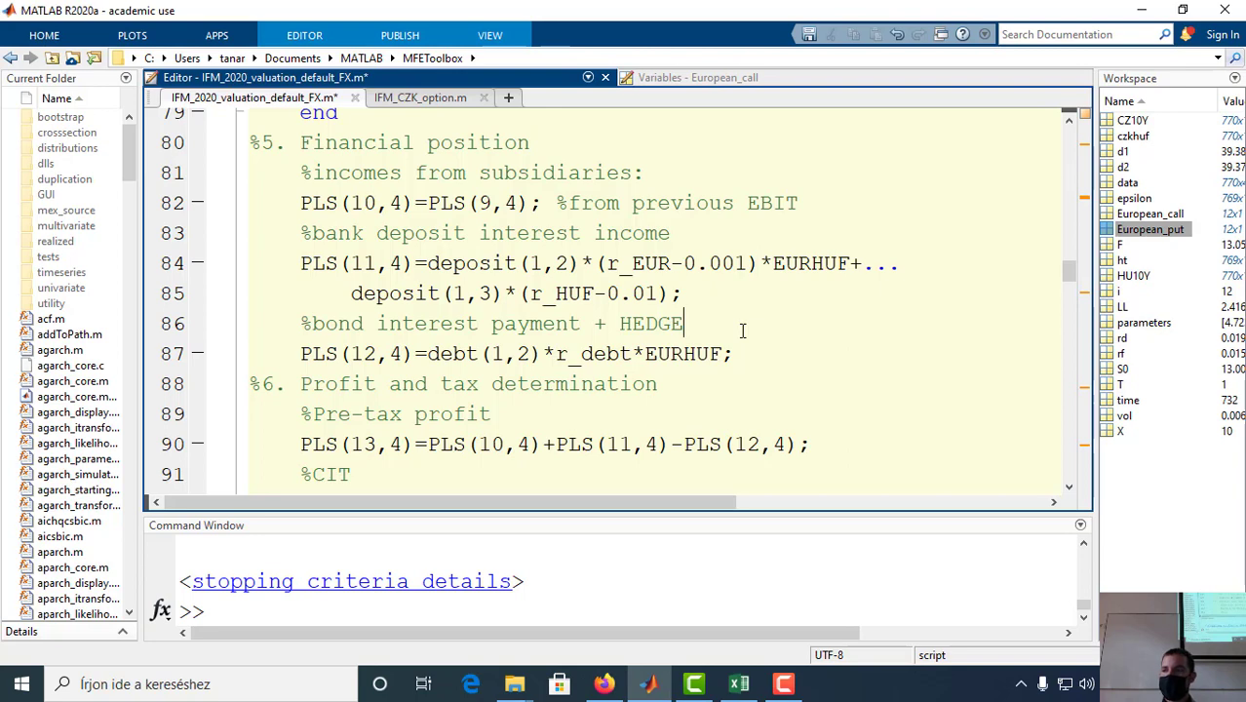
Step: Insert the line "if HEDGE=0 %no hedge" between the bond interest comment and the PLS(12,4) formula
key(Return)
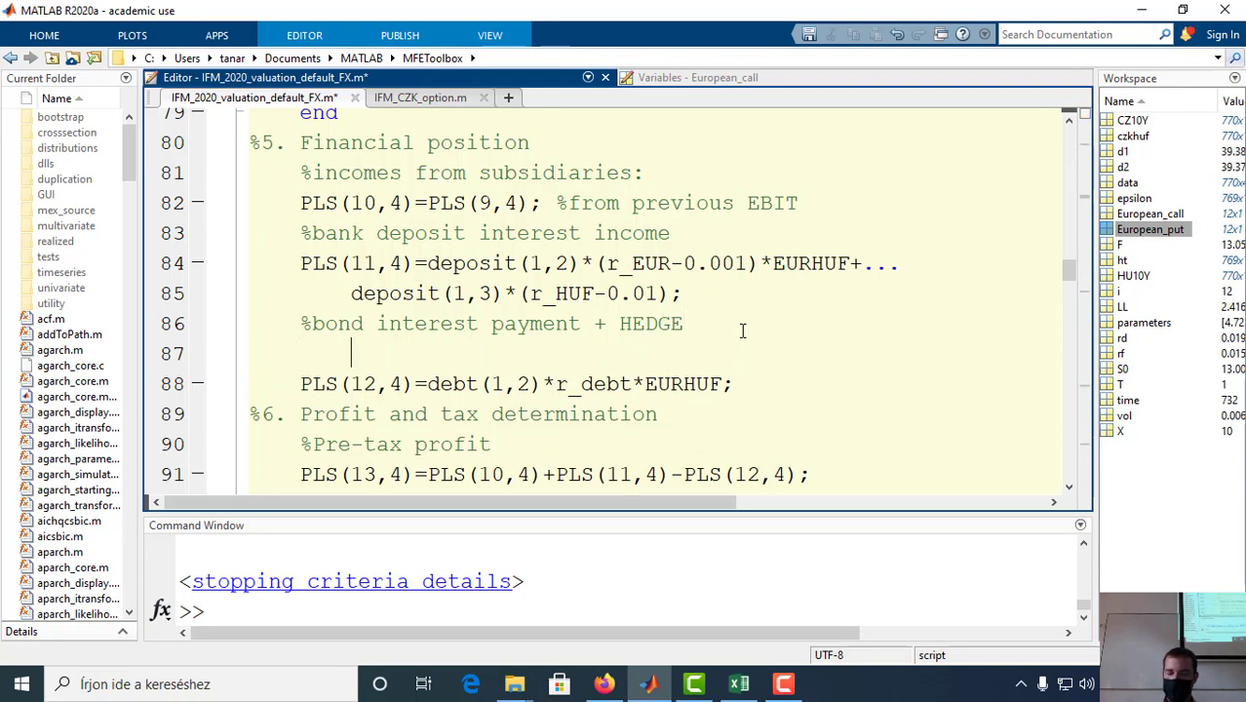
key(Tab)
text(if HE)
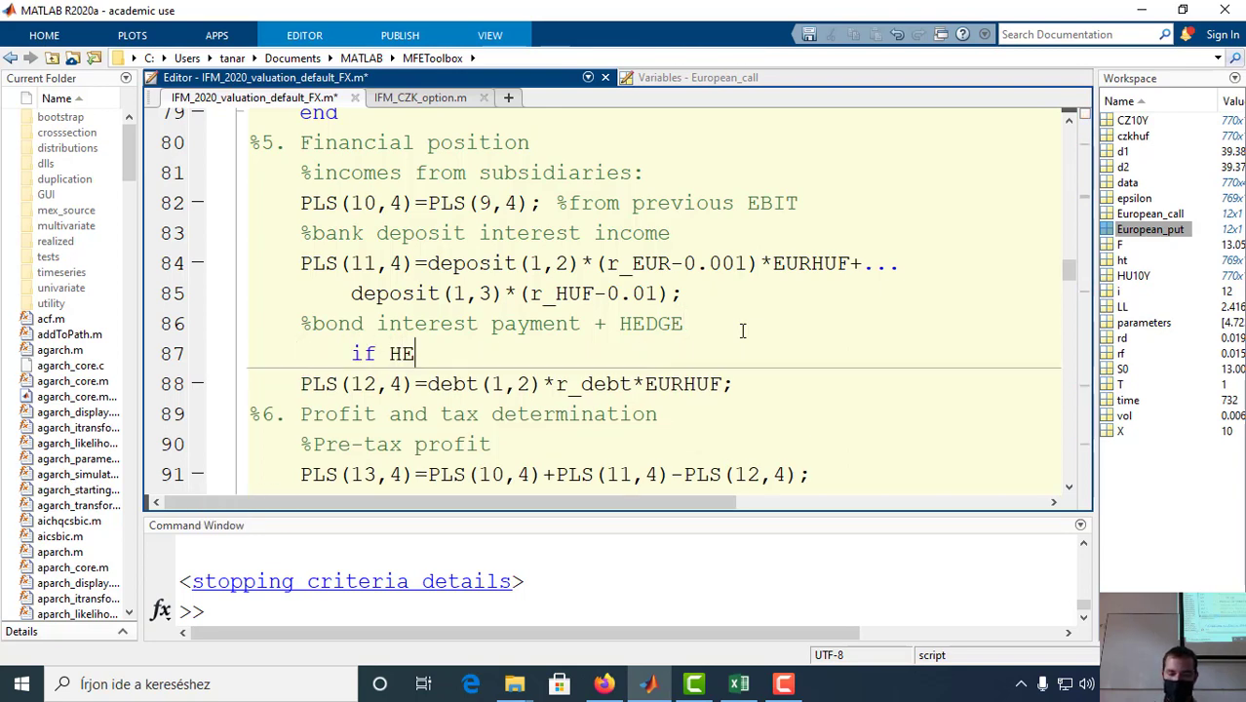
text(DGE)
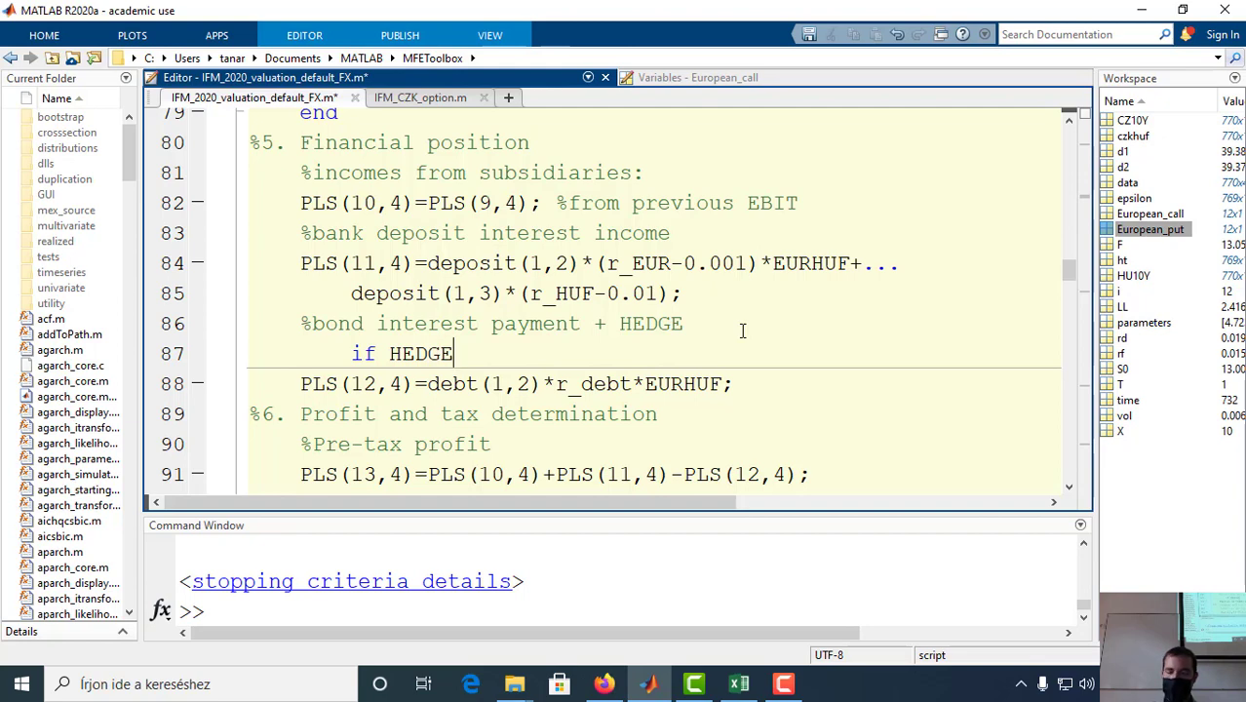
text(=0)
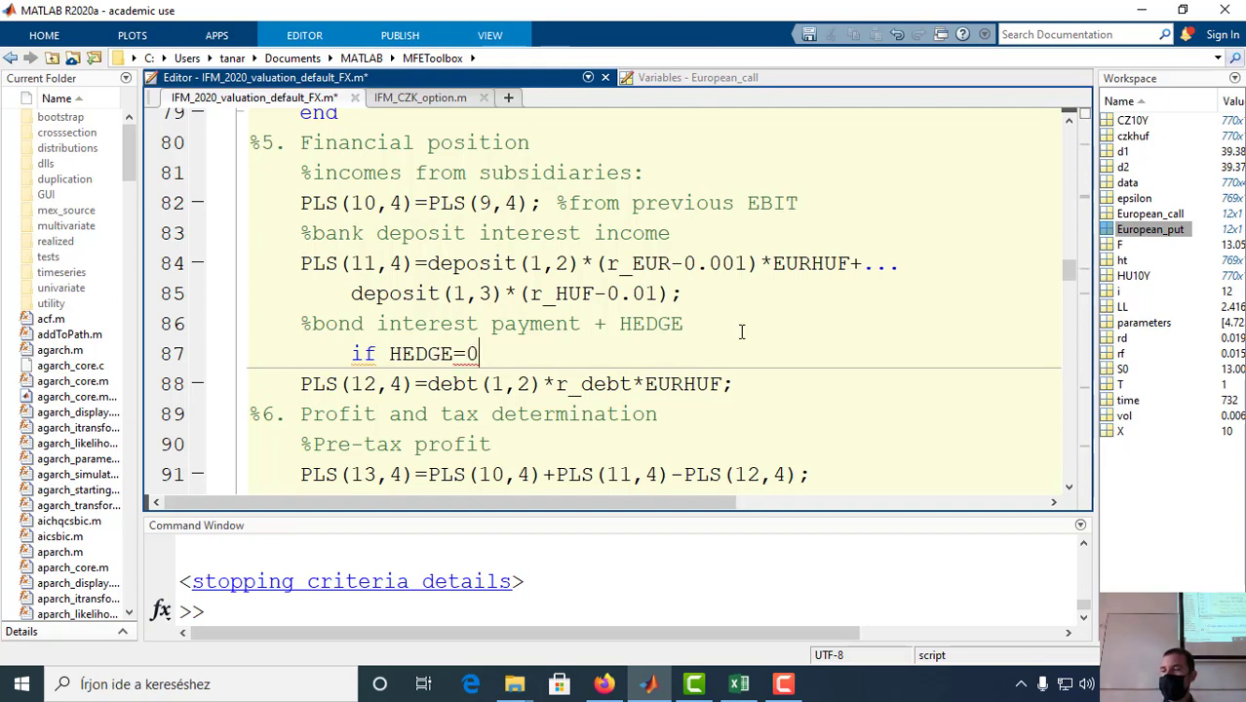
text( %no hedge)
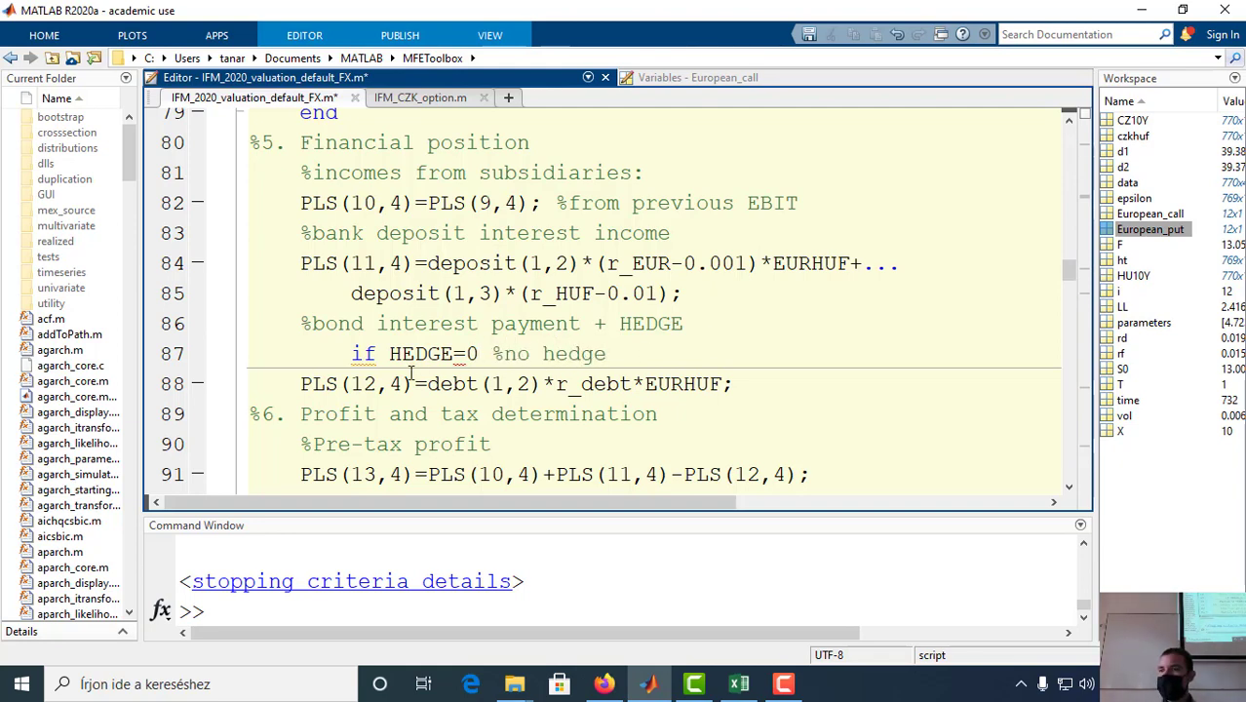
Step: Add an elseif line below the PLS(12,4) formula, reusing the condition and comment "HEDGE=0 %no hedge" from the if line
click(741, 386)
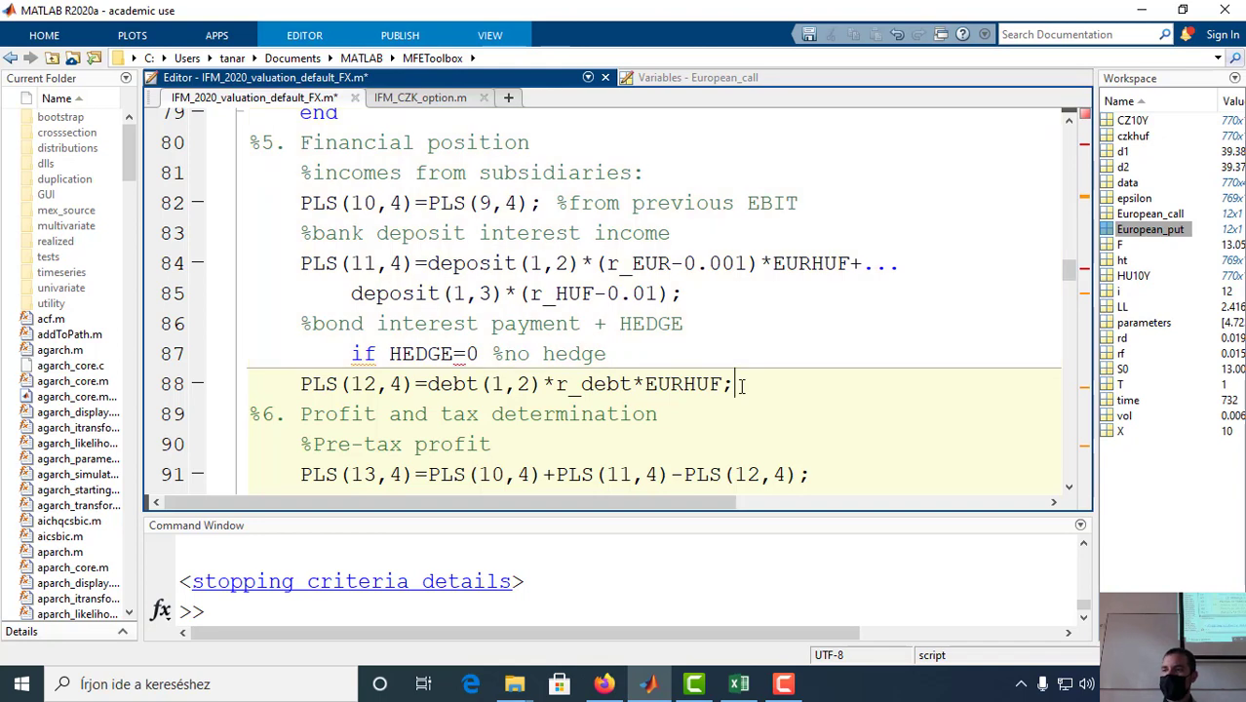
key(Return)
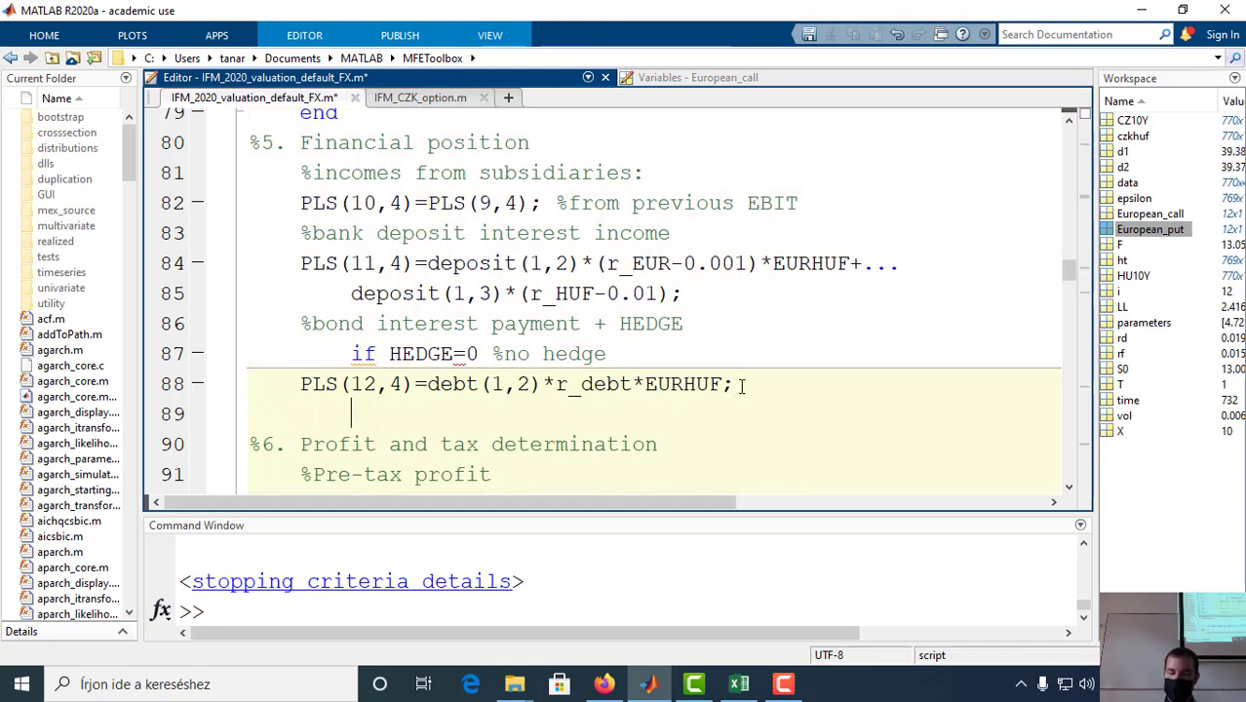
text(elseif)
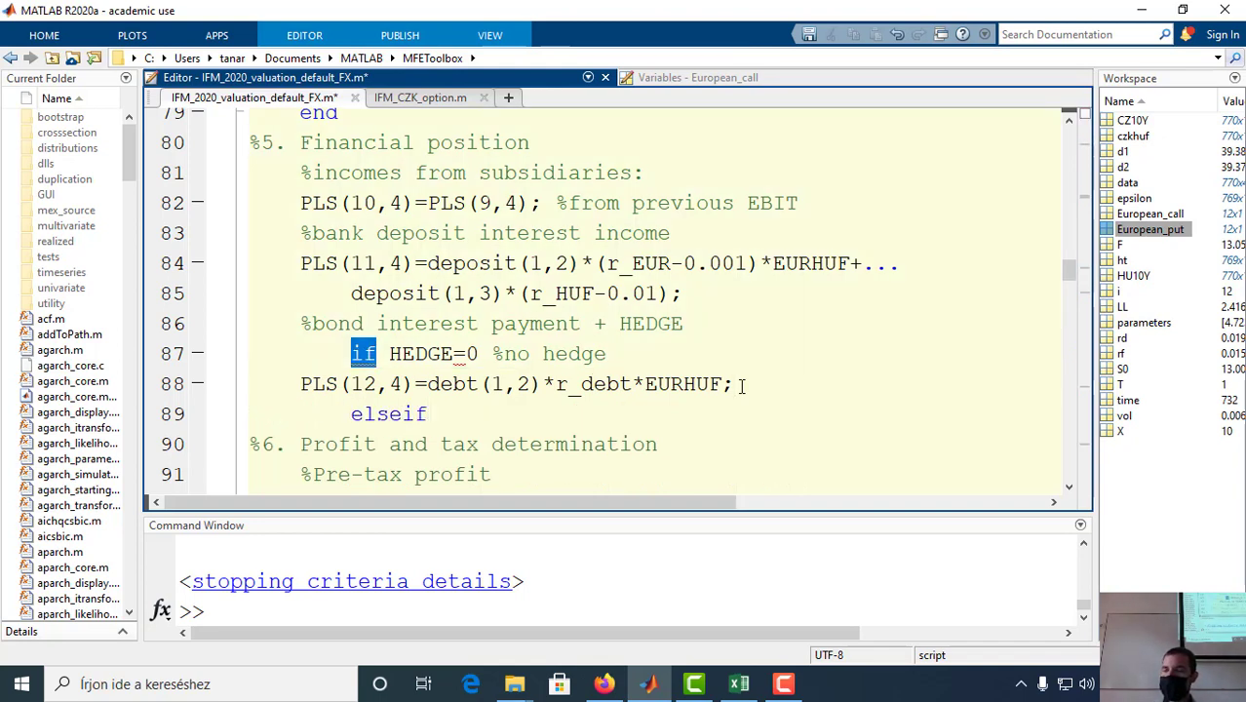
drag(389, 353, 606, 354)
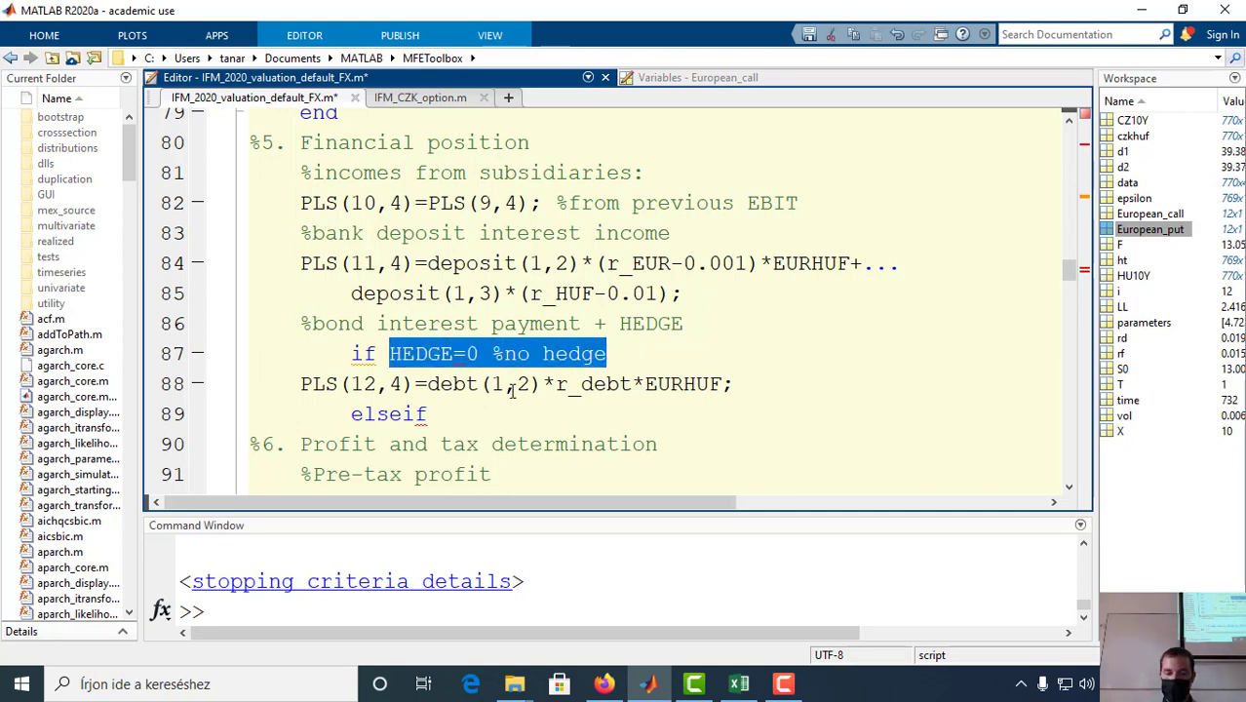
key(ctrl+c)
click(444, 414)
key(ctrl+v)
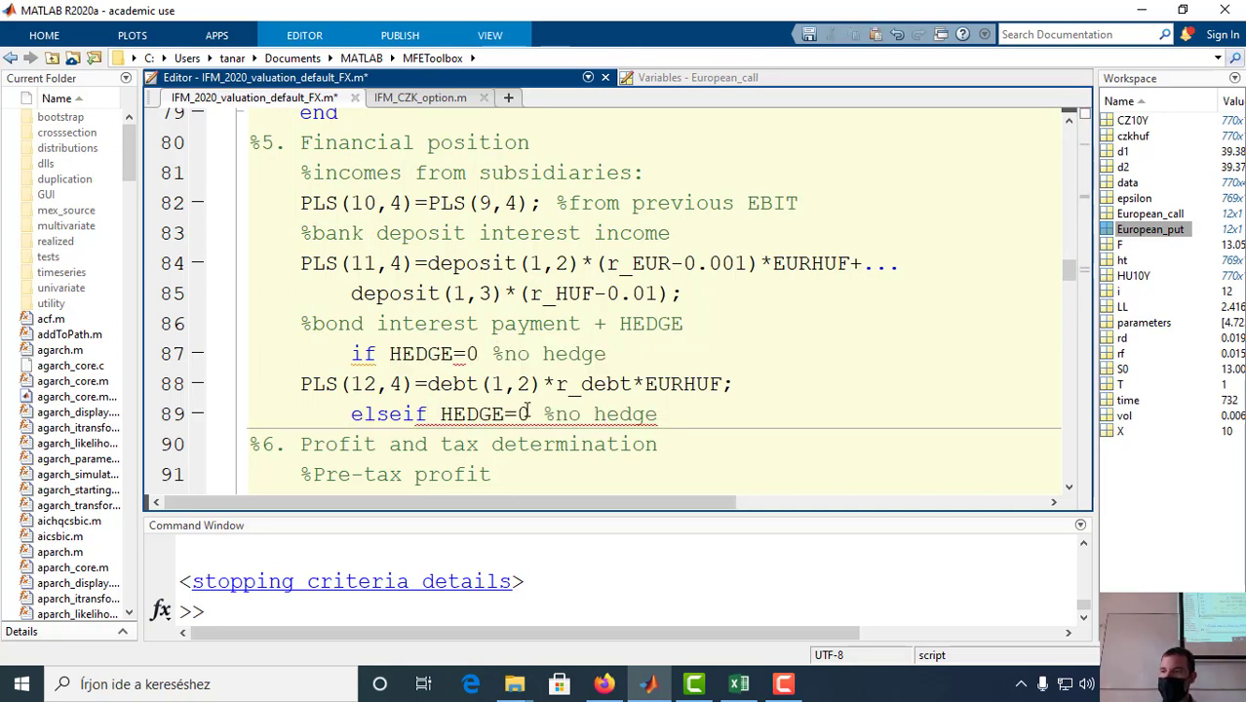
Step: Change the elseif condition to HEDGE=1 and its comment to "%total hedge for CZK"
double_click(522, 415)
text(1)
drag(556, 414, 663, 414)
double_click(574, 415)
text(tota)
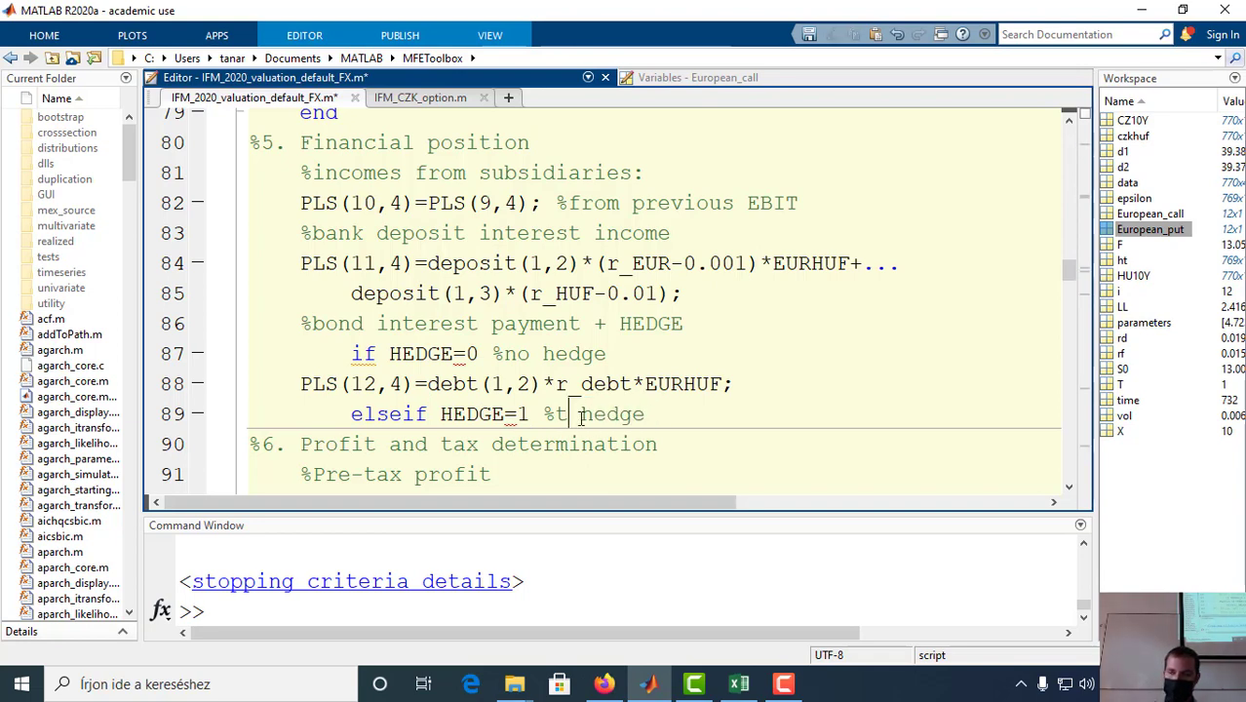
text(l)
click(712, 413)
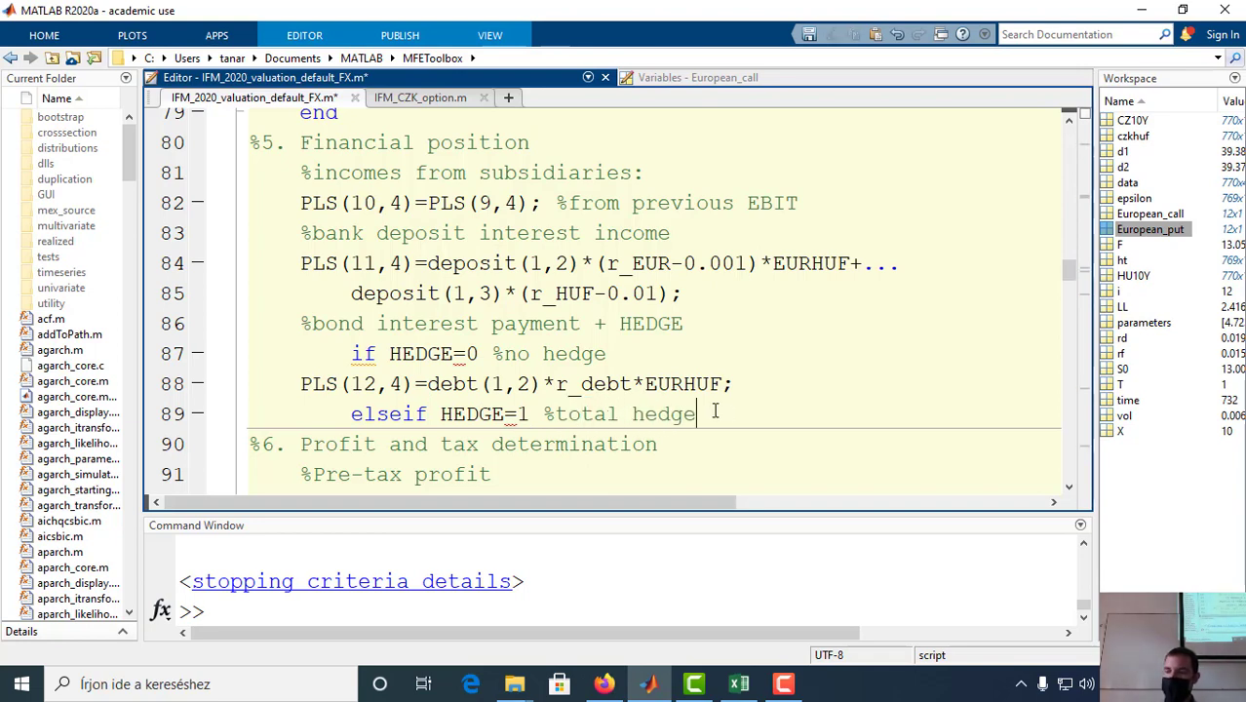
text(for C)
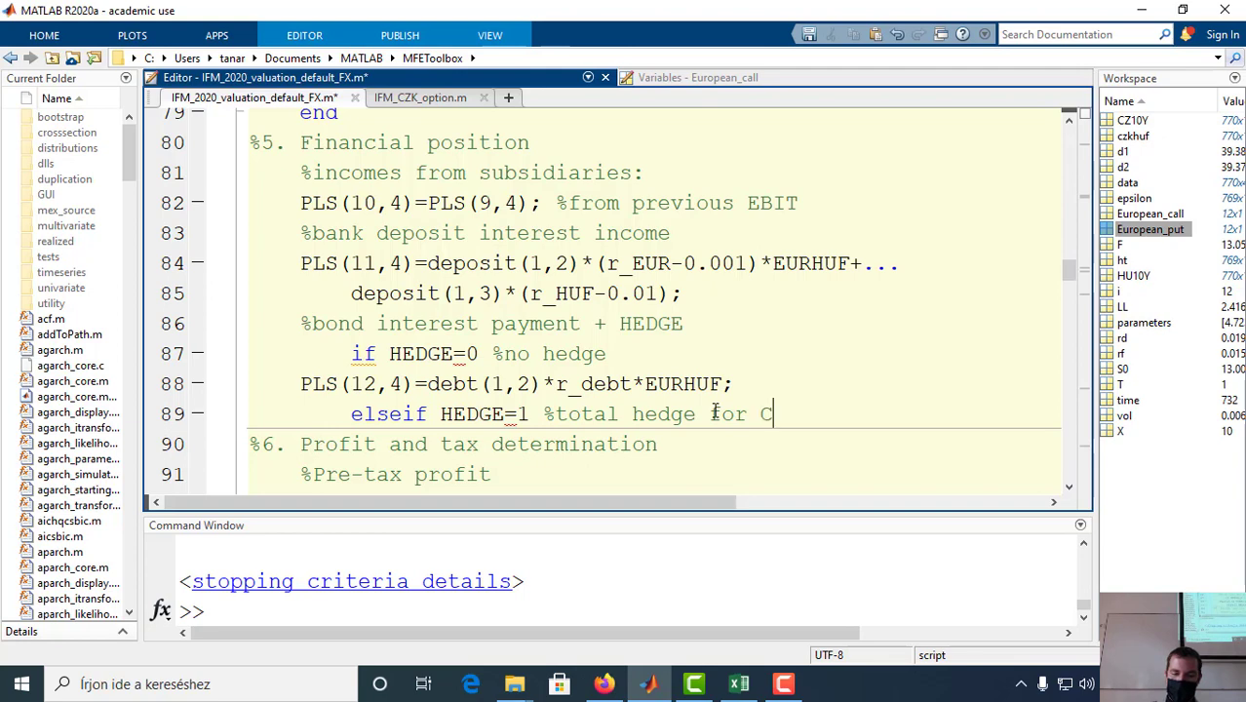
text(ZK)
Step: Copy the formula PLS(12,4)=debt(1,2)*r_debt*EURHUF; onto a new line under the elseif HEDGE=1 branch
drag(759, 390, 299, 383)
click(812, 413)
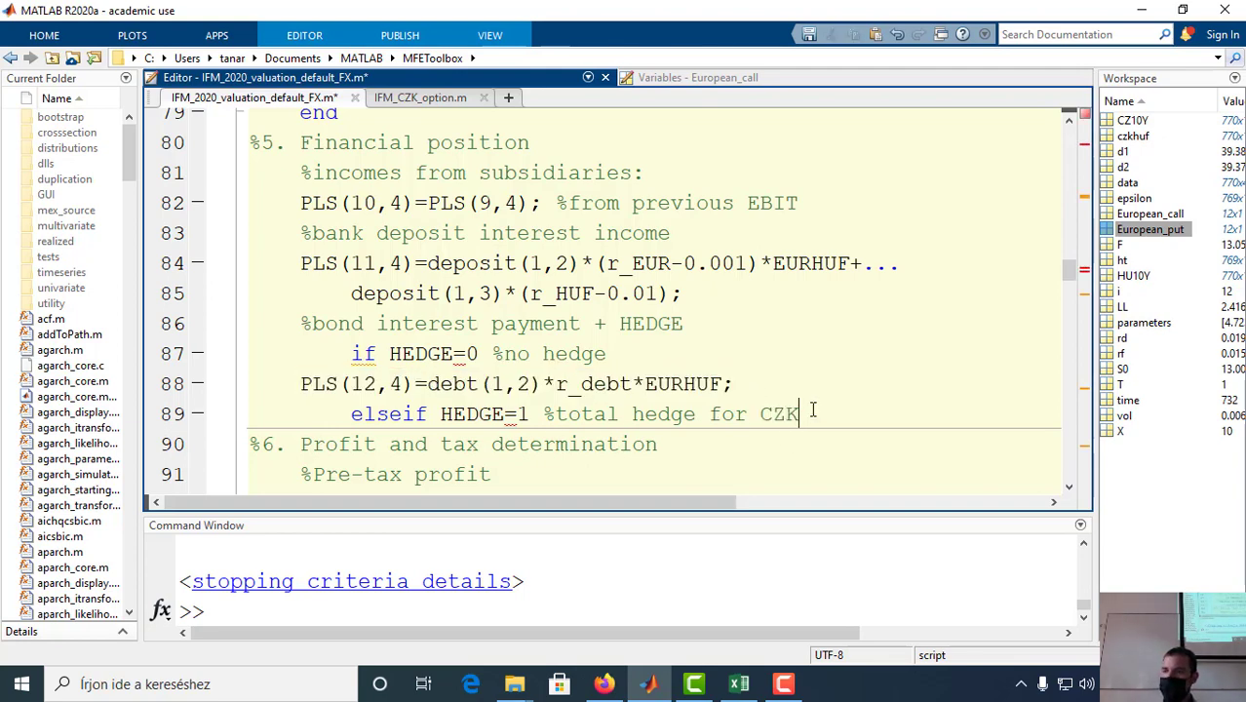
key(Return)
key(BackSpace)
key(BackSpace)
key(BackSpace)
key(BackSpace)
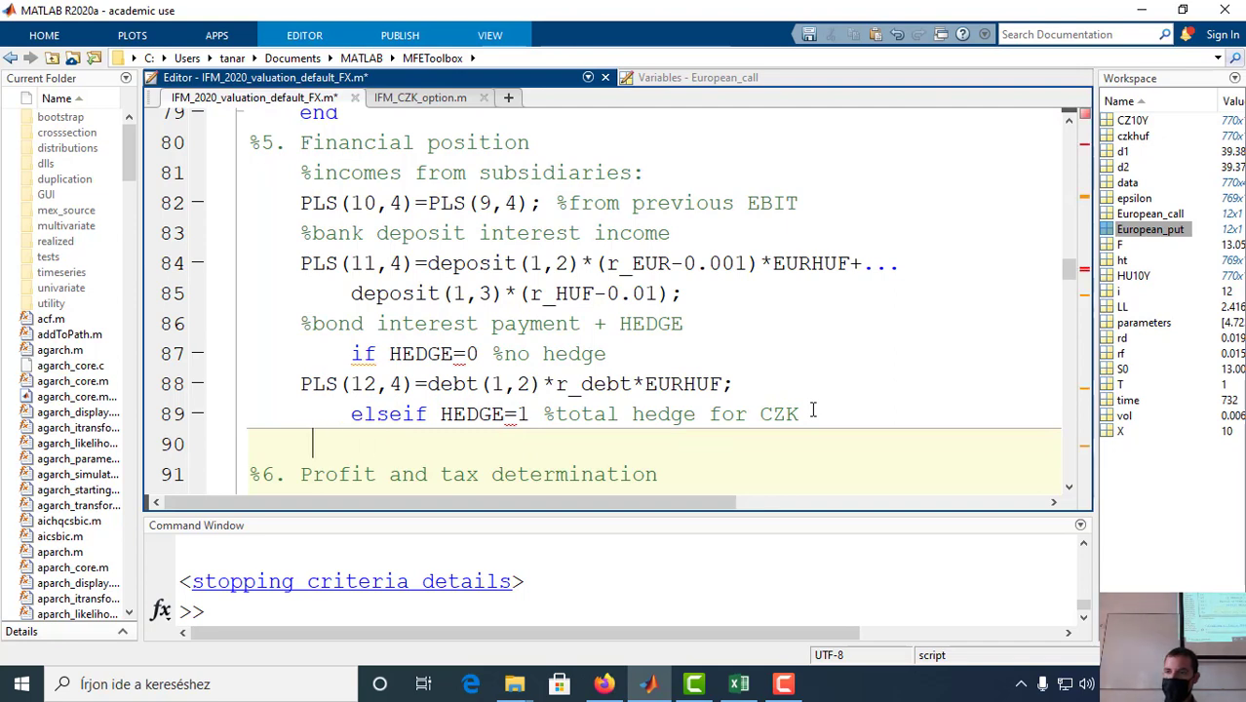
key(ctrl+v)
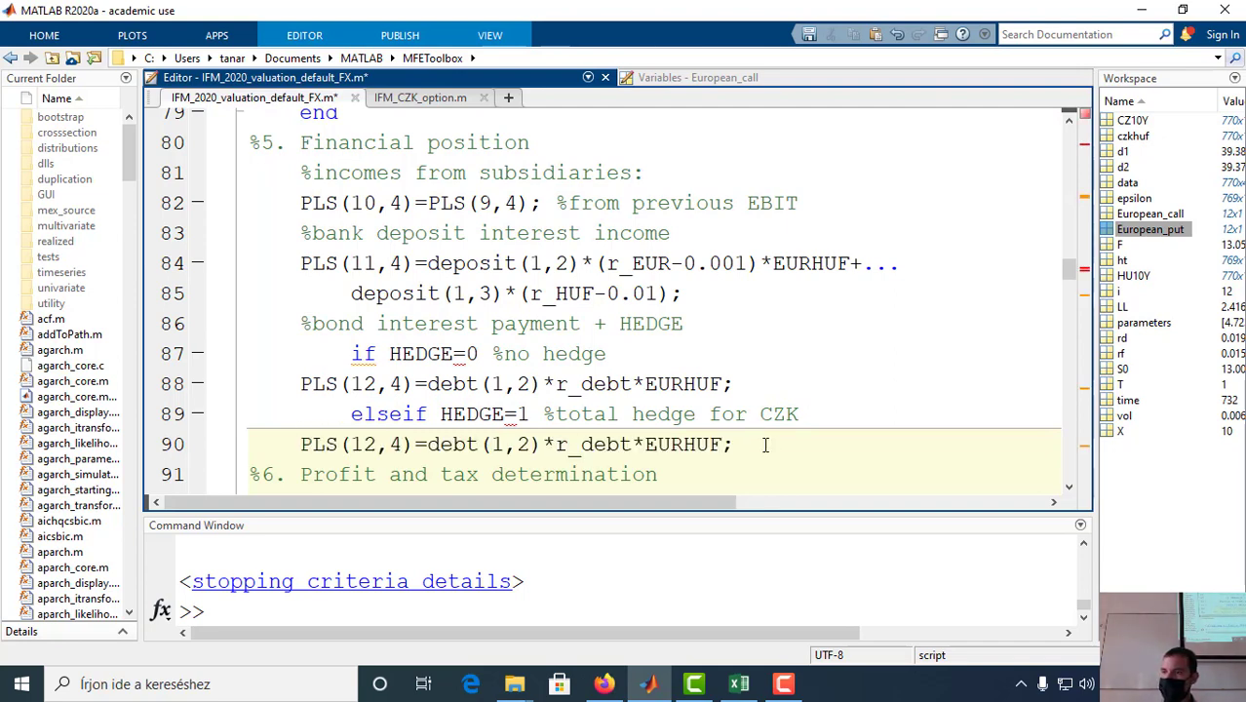
Step: Extend the hedged branch's PLS(12,4) formula with "+European_call*", taking the variable name from the IFM_CZK_option.m script
text(+)
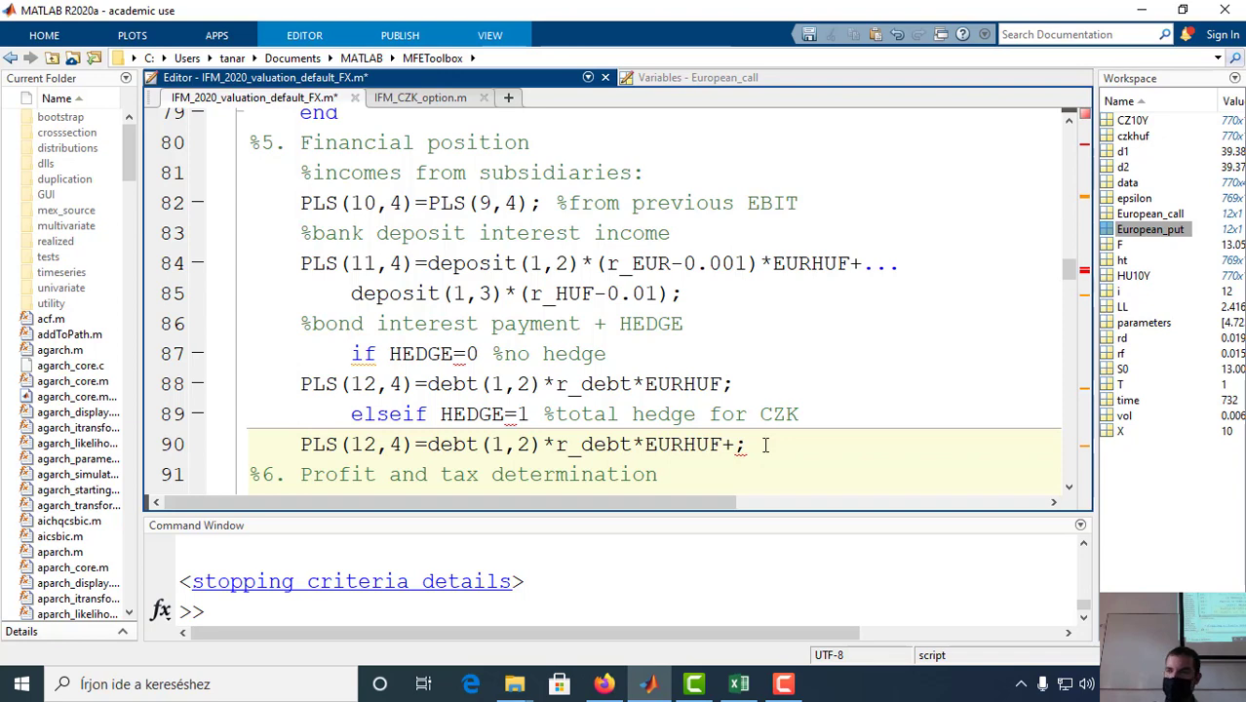
click(419, 97)
scroll(408, 378, down, 1)
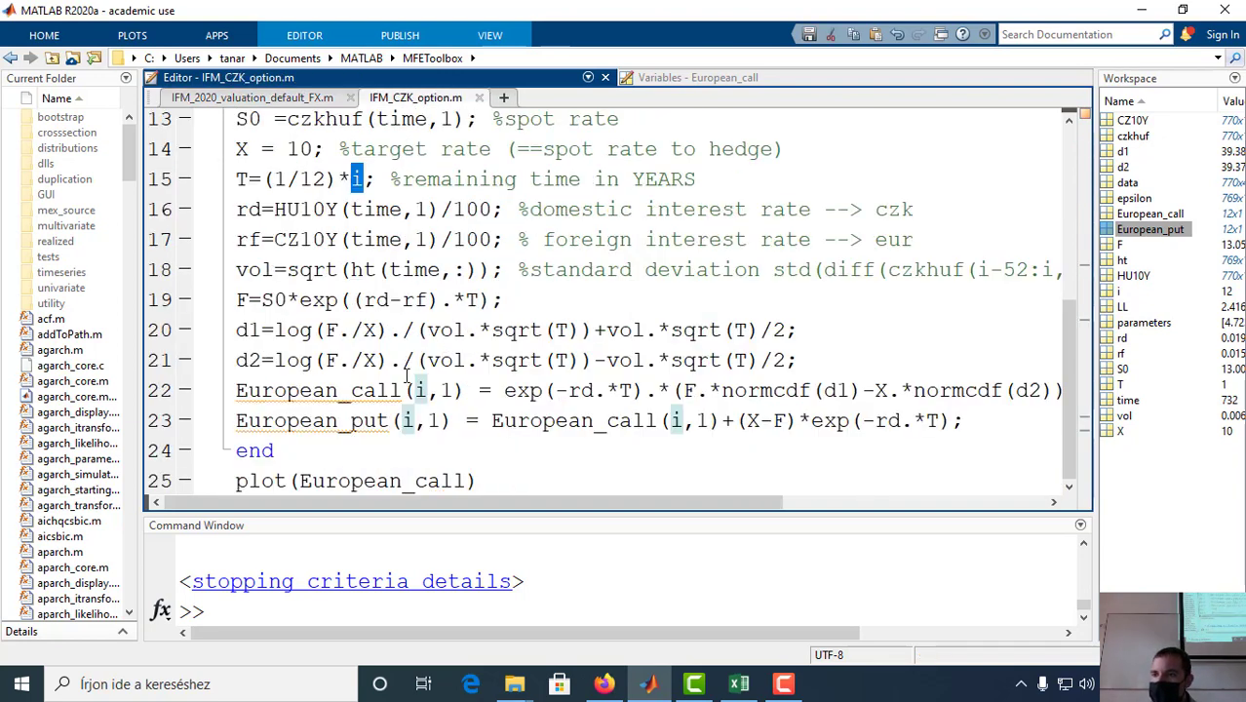
drag(237, 395, 401, 395)
click(290, 102)
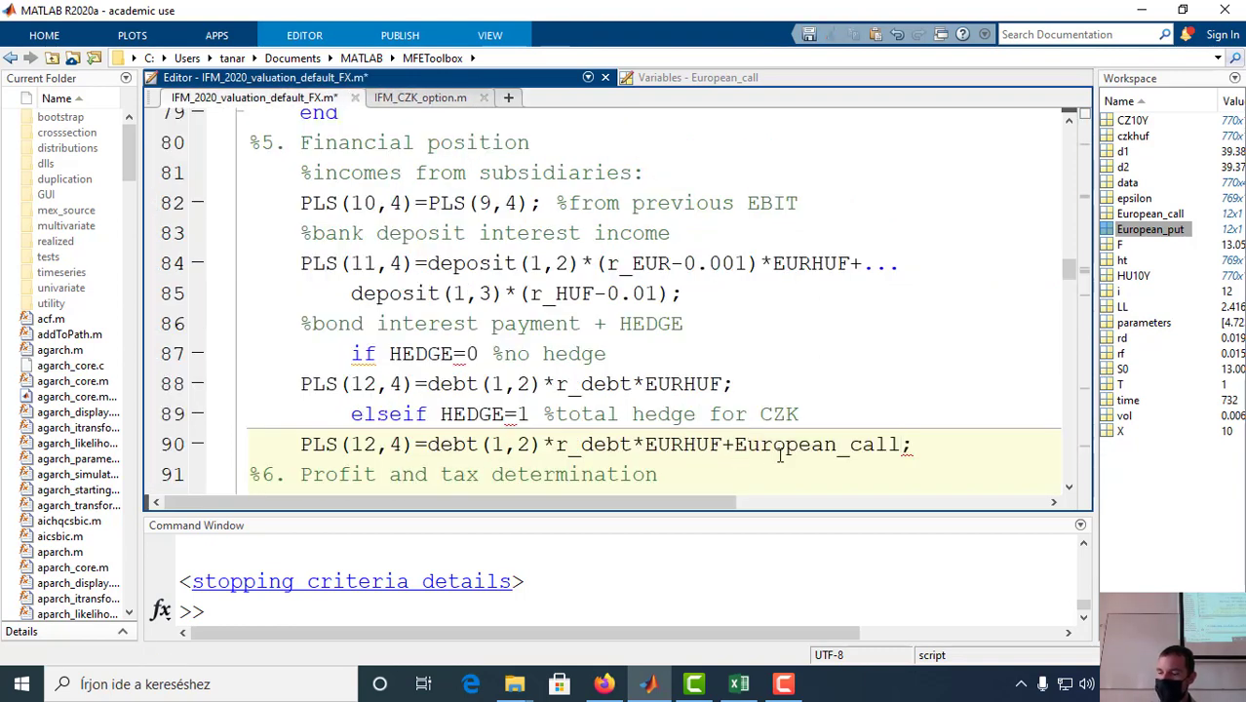
text(*)
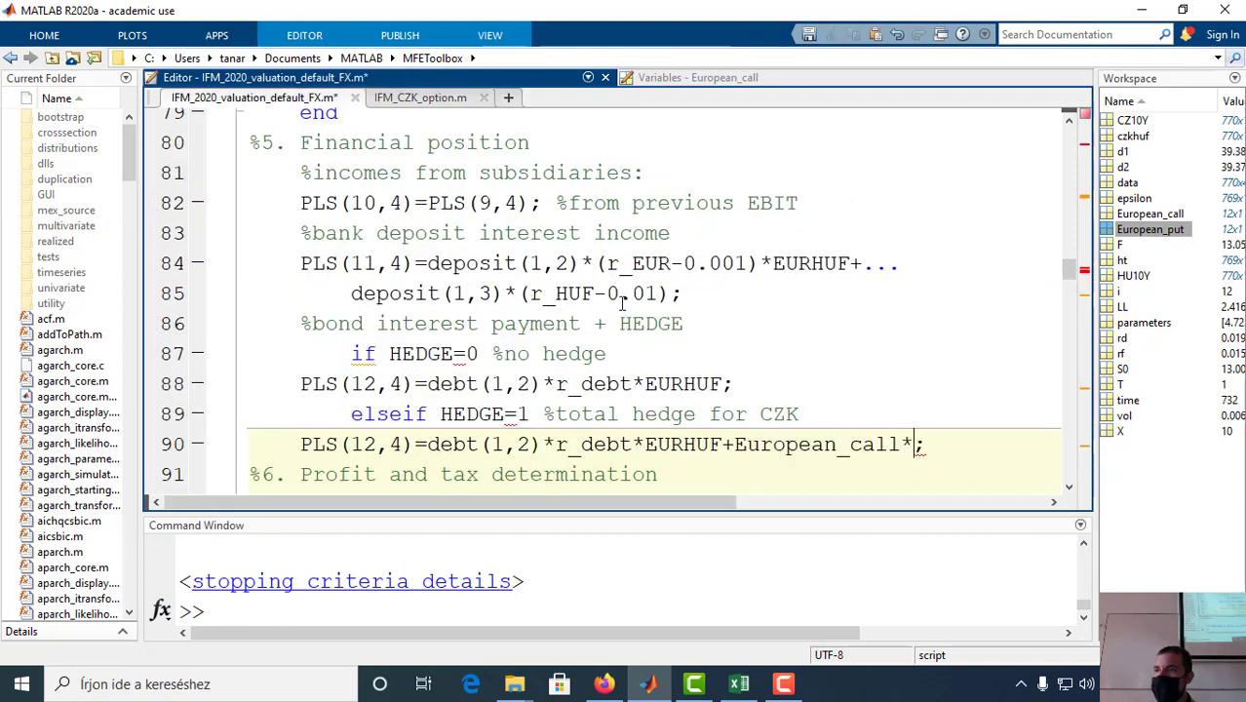
Step: Review how the script's PLS rows define CZK expenditures and incomes, convert them to HUF and calculate EBIT
scroll(622, 303, up, 3)
scroll(621, 303, up, 1)
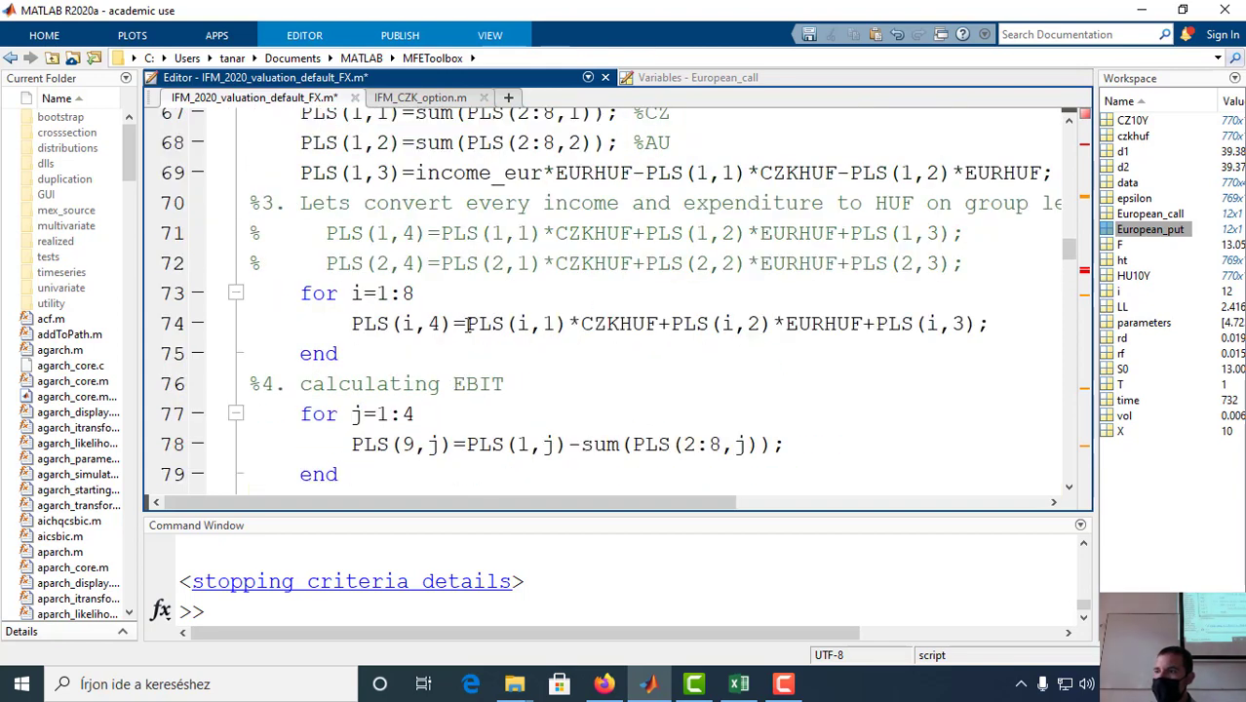
drag(468, 324, 567, 326)
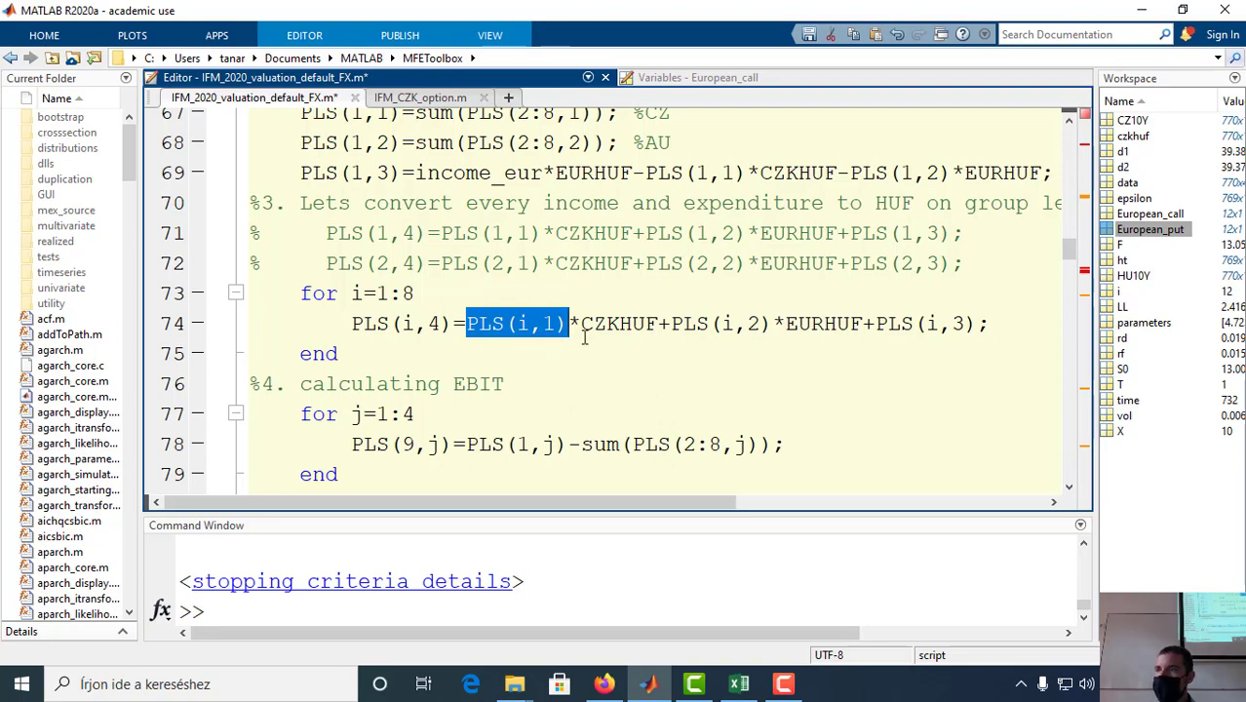
scroll(585, 337, up, 1)
scroll(585, 337, up, 3)
scroll(585, 337, down, 2)
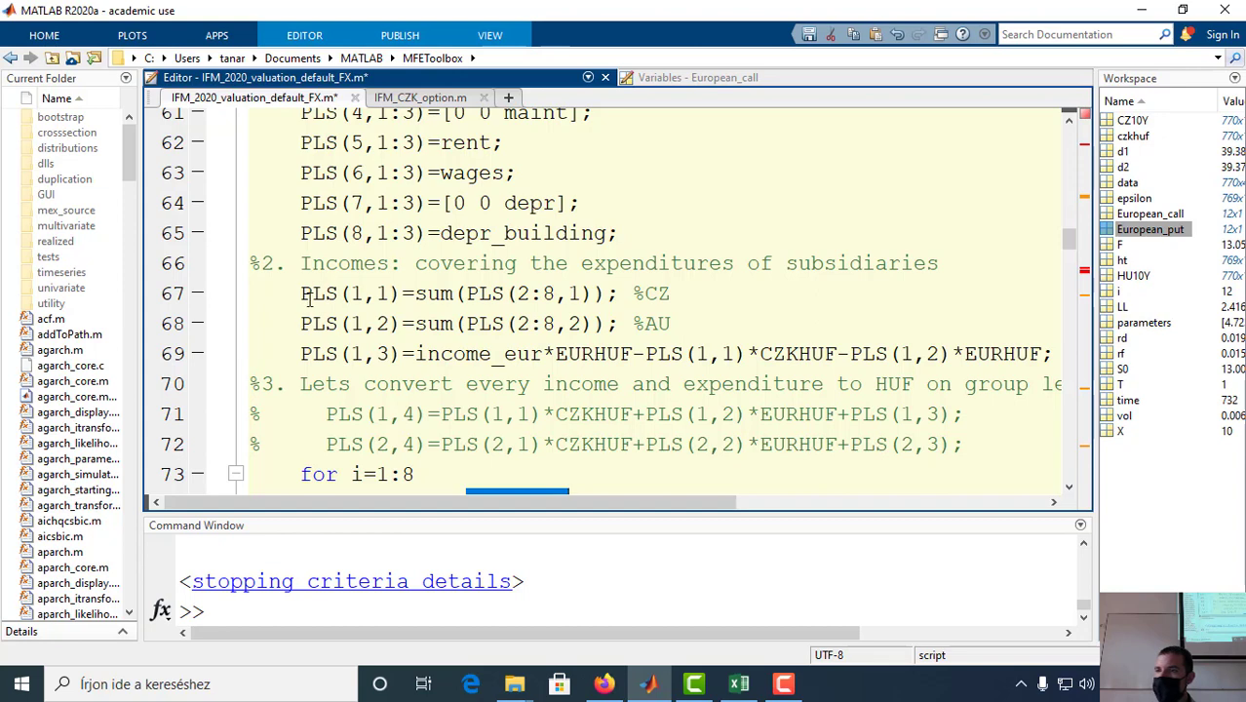
drag(310, 293, 402, 293)
scroll(578, 398, down, 4)
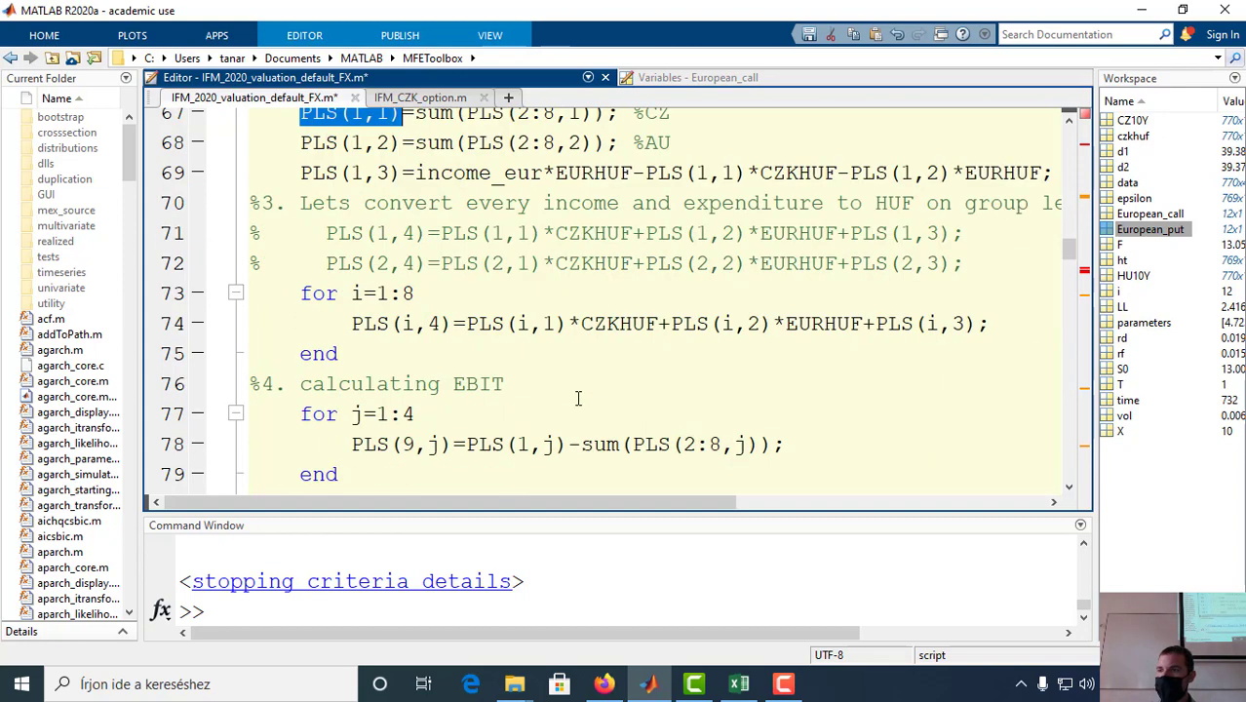
scroll(711, 356, down, 1)
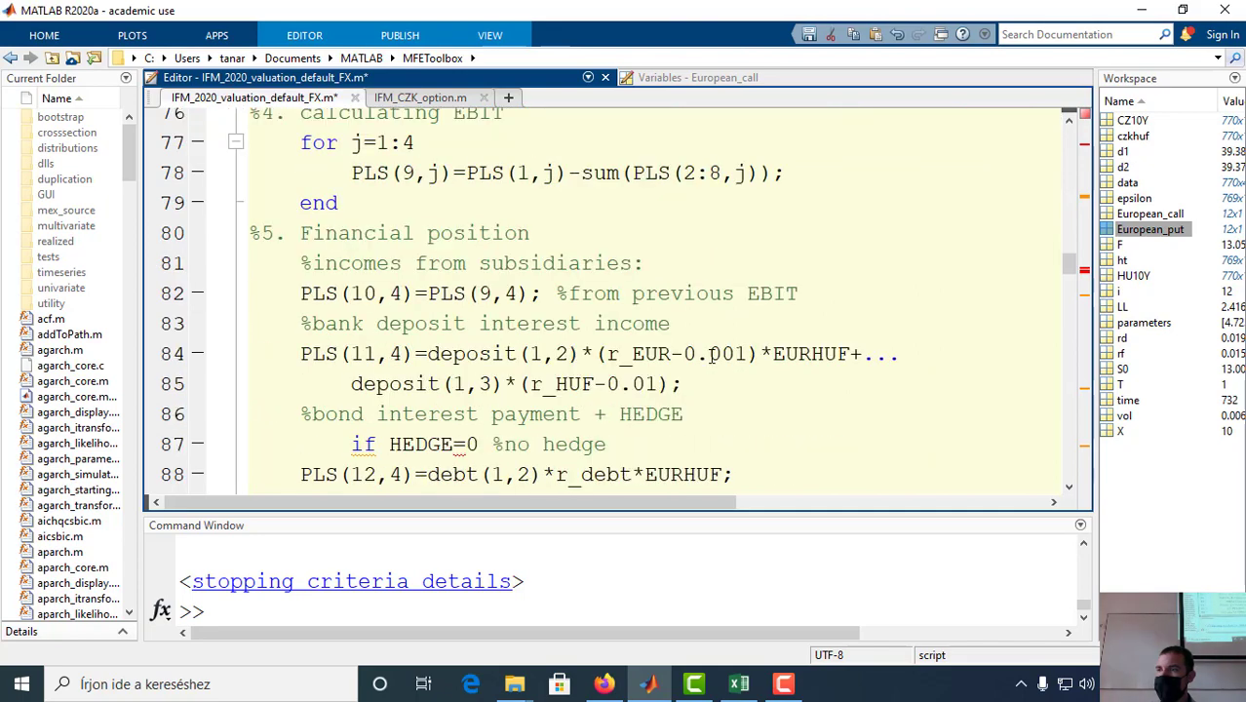
scroll(712, 355, up, 6)
scroll(712, 356, up, 1)
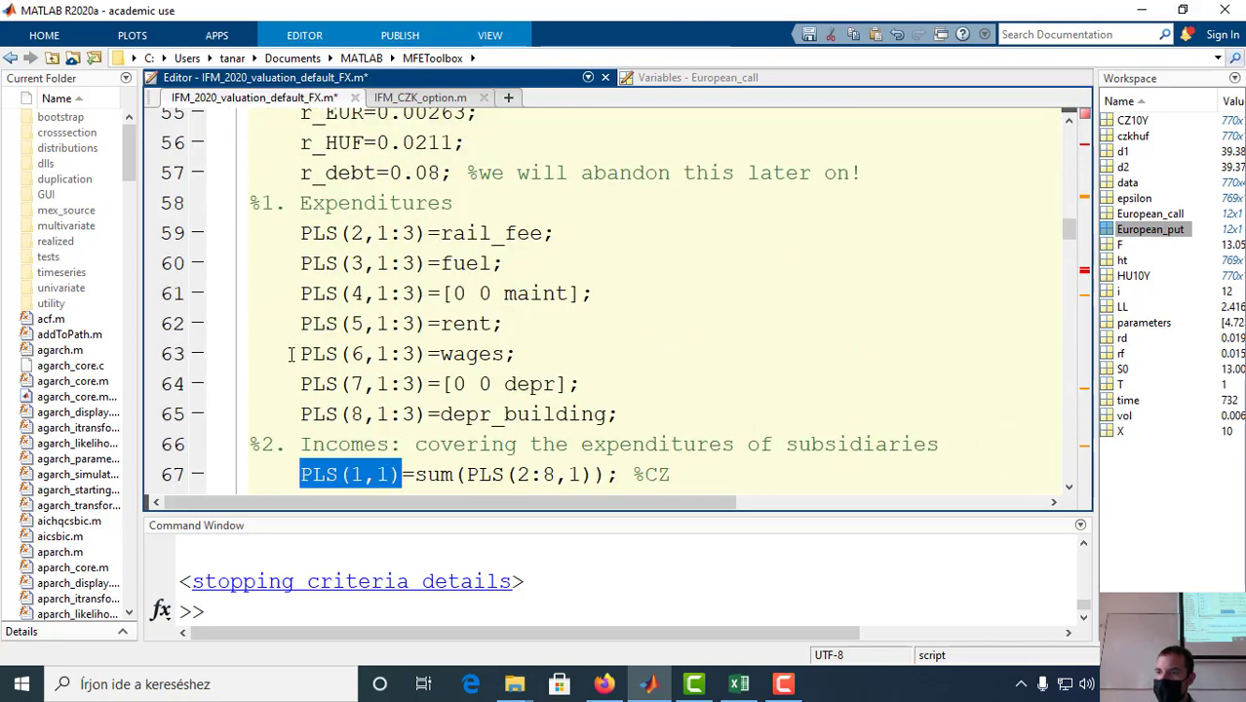
double_click(303, 232)
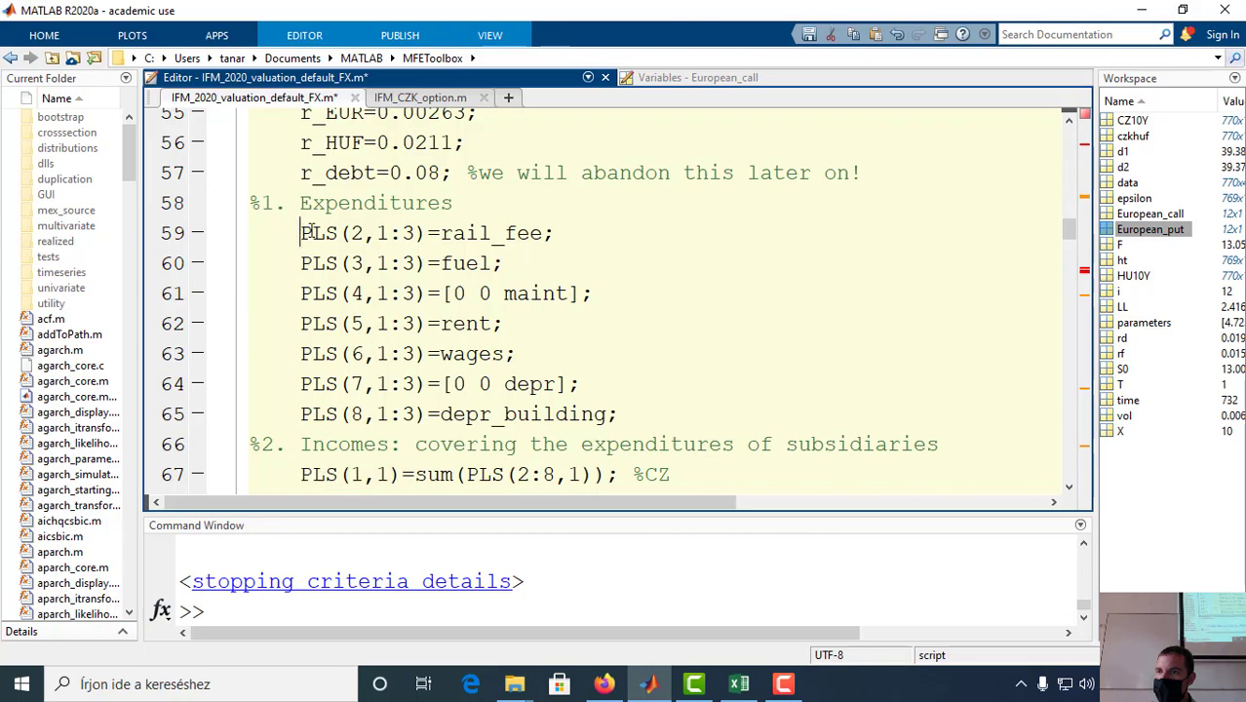
scroll(447, 438, down, 6)
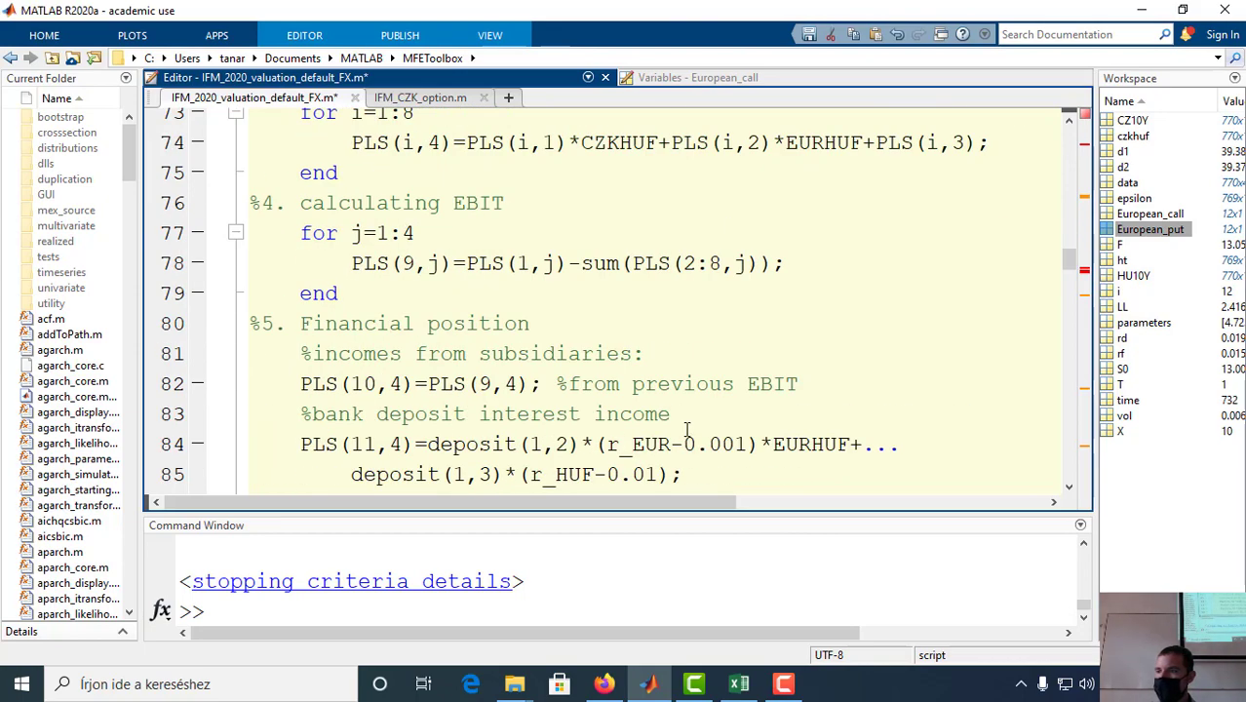
scroll(688, 429, up, 2)
scroll(690, 419, down, 2)
scroll(694, 406, up, 1)
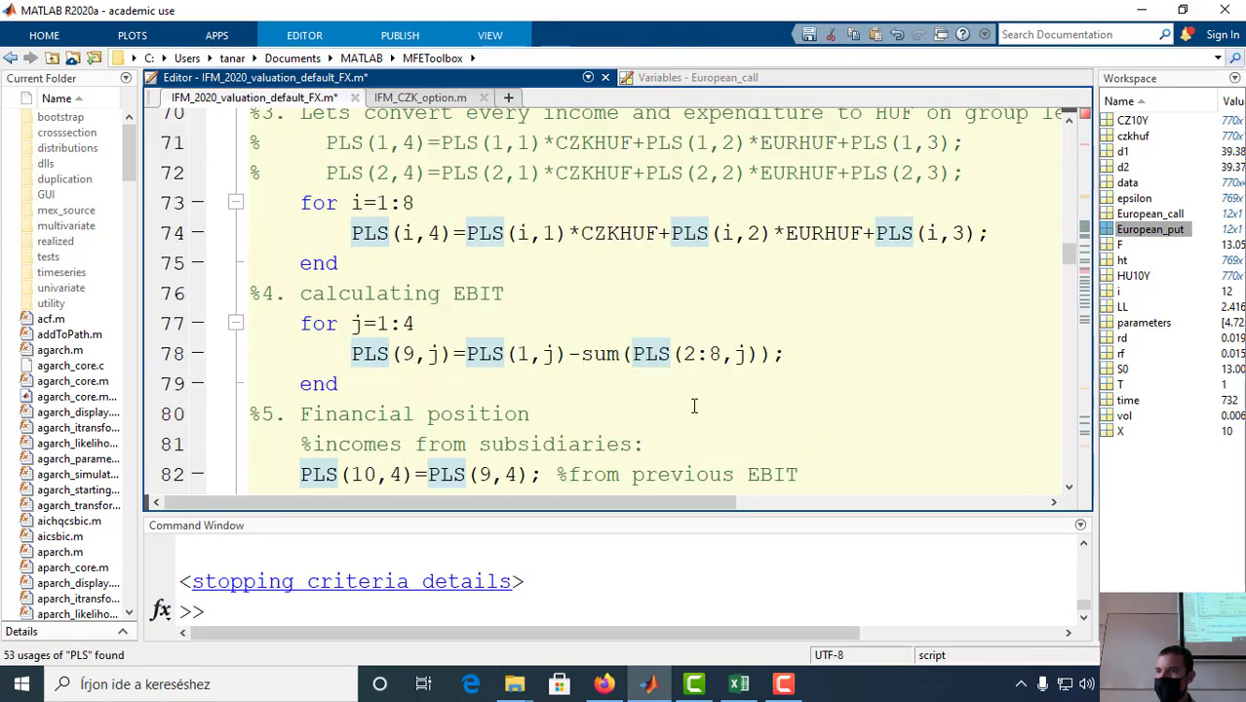
scroll(694, 406, down, 4)
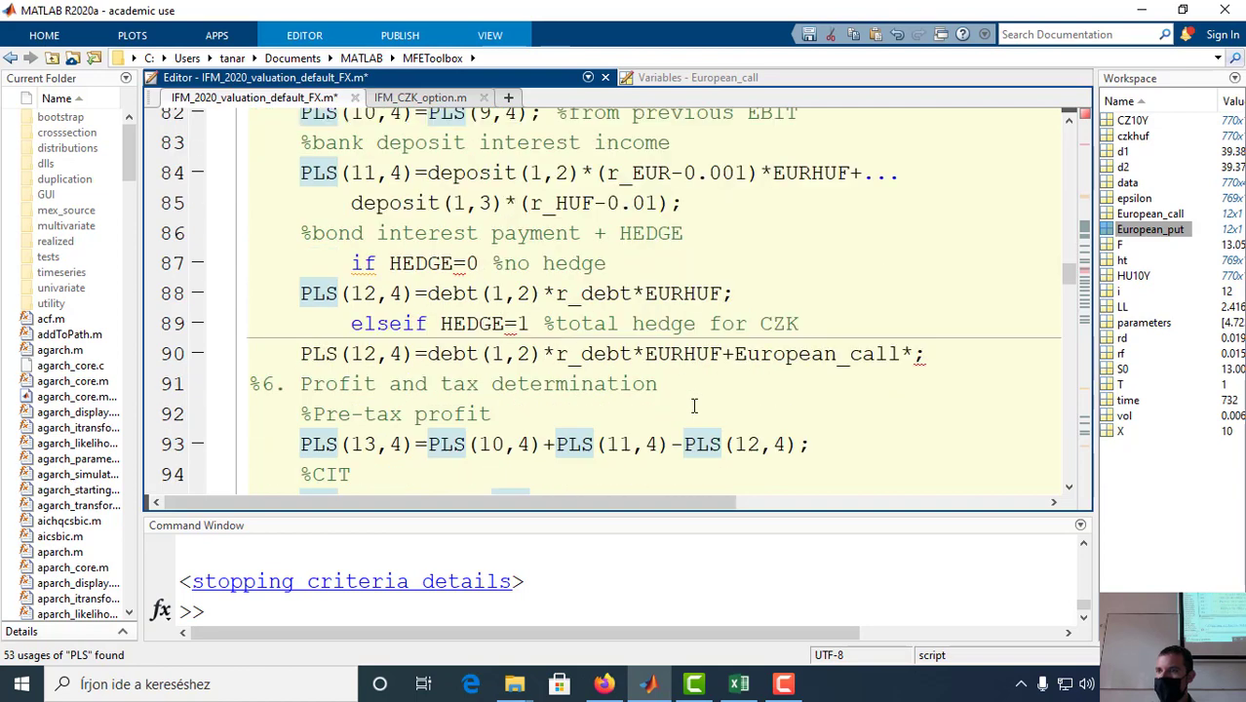
Step: Append PLS to the hedged PLS(12,4) formula and break the line with "..." before European_call
click(913, 354)
text(PLS)
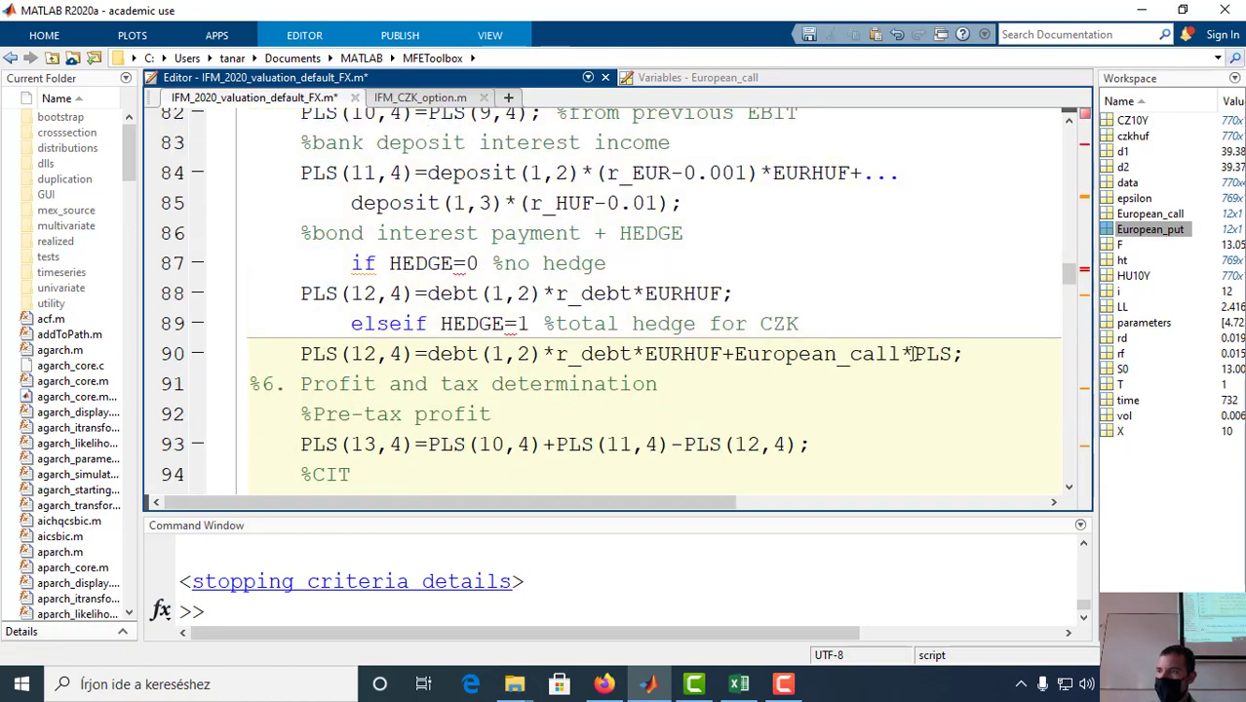
click(733, 354)
text(...)
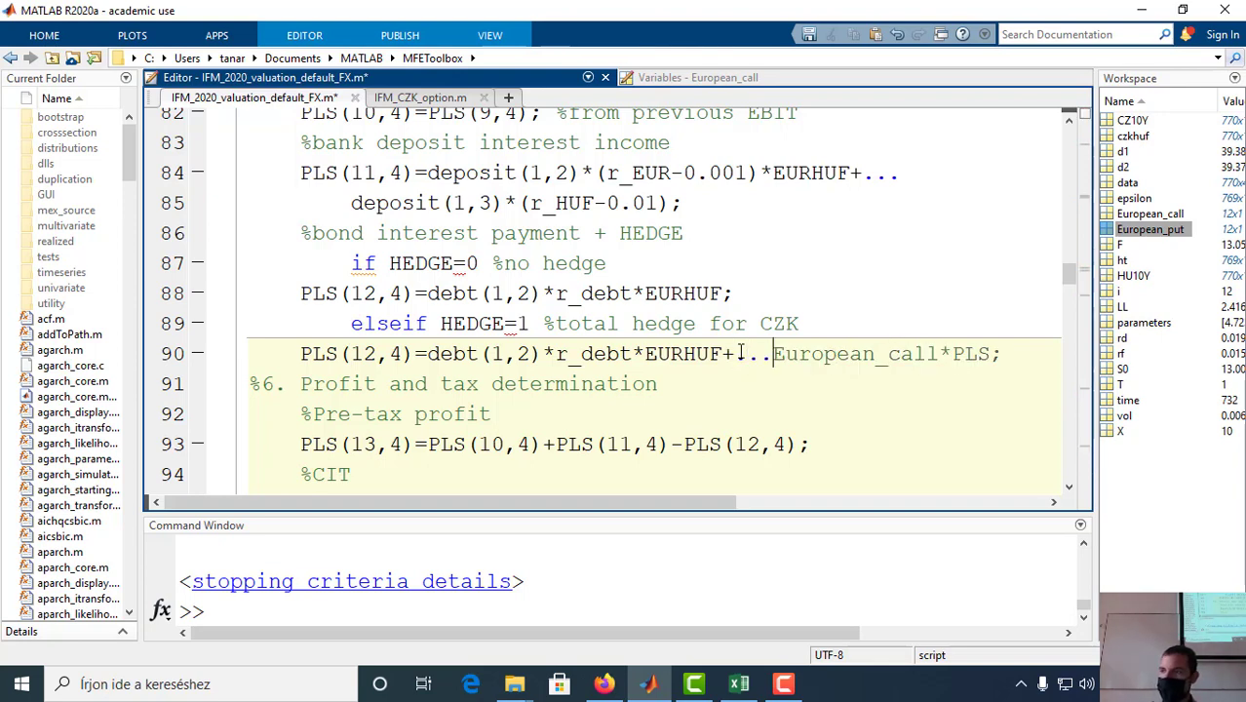
key(Return)
Step: Turn the PLS multiplier after European_call into a sum over rows starting at 2, written as sum(PLS(2:
click(533, 384)
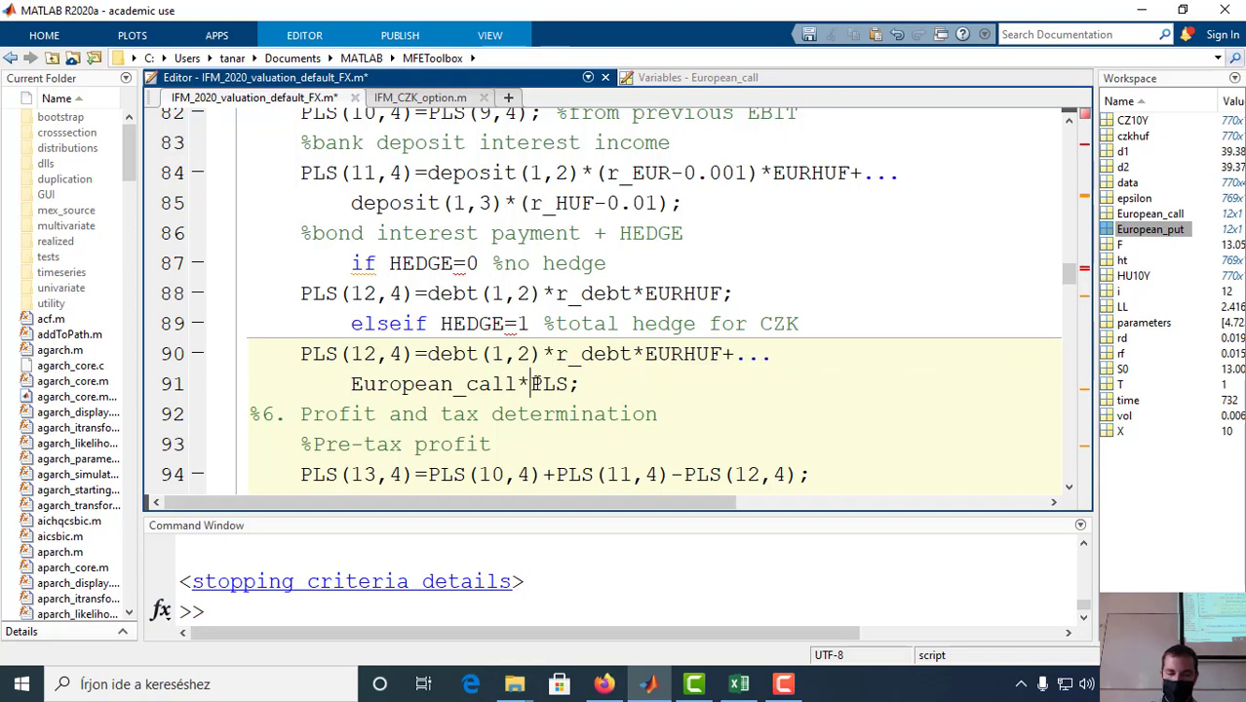
text(sum()
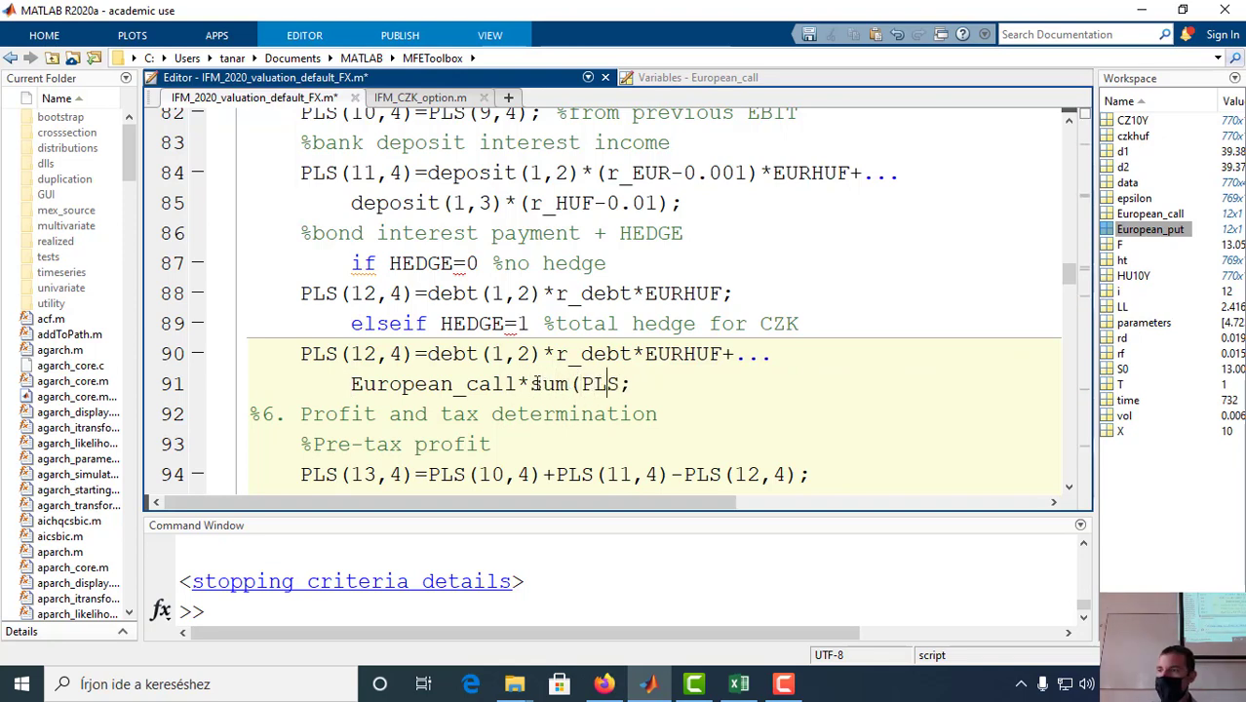
key(Right)
key(Right)
key(Right)
text(()
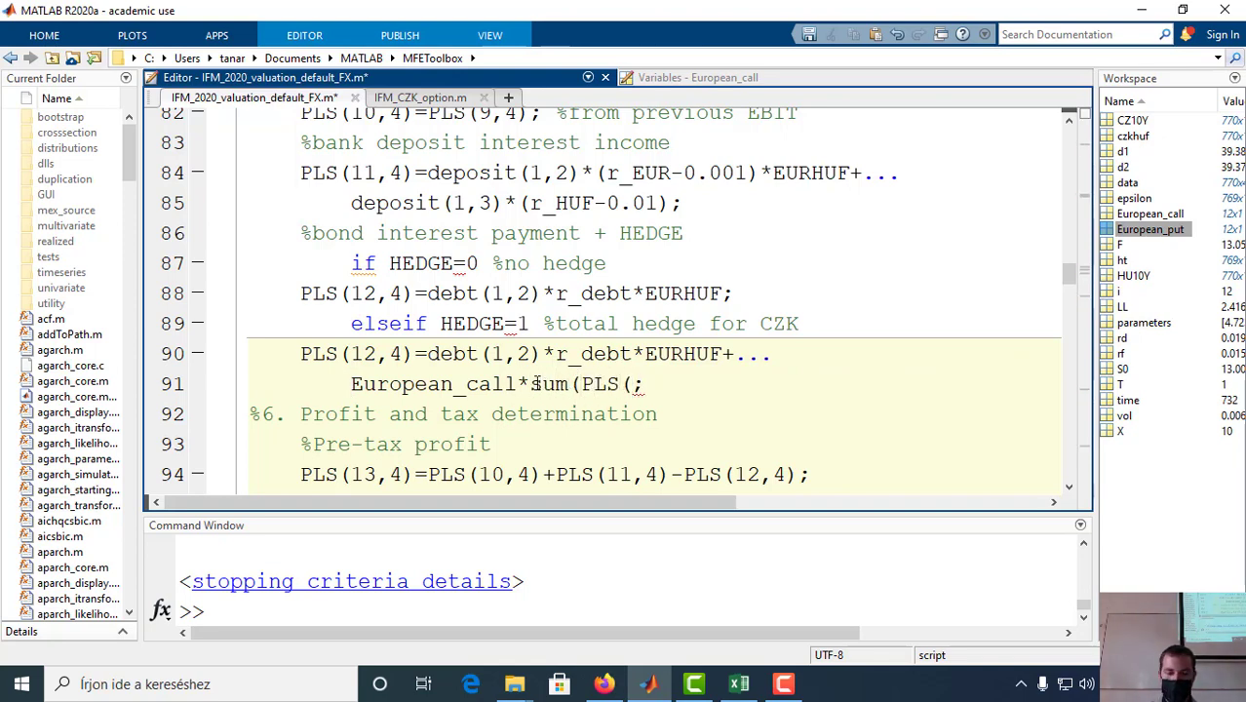
text(2:)
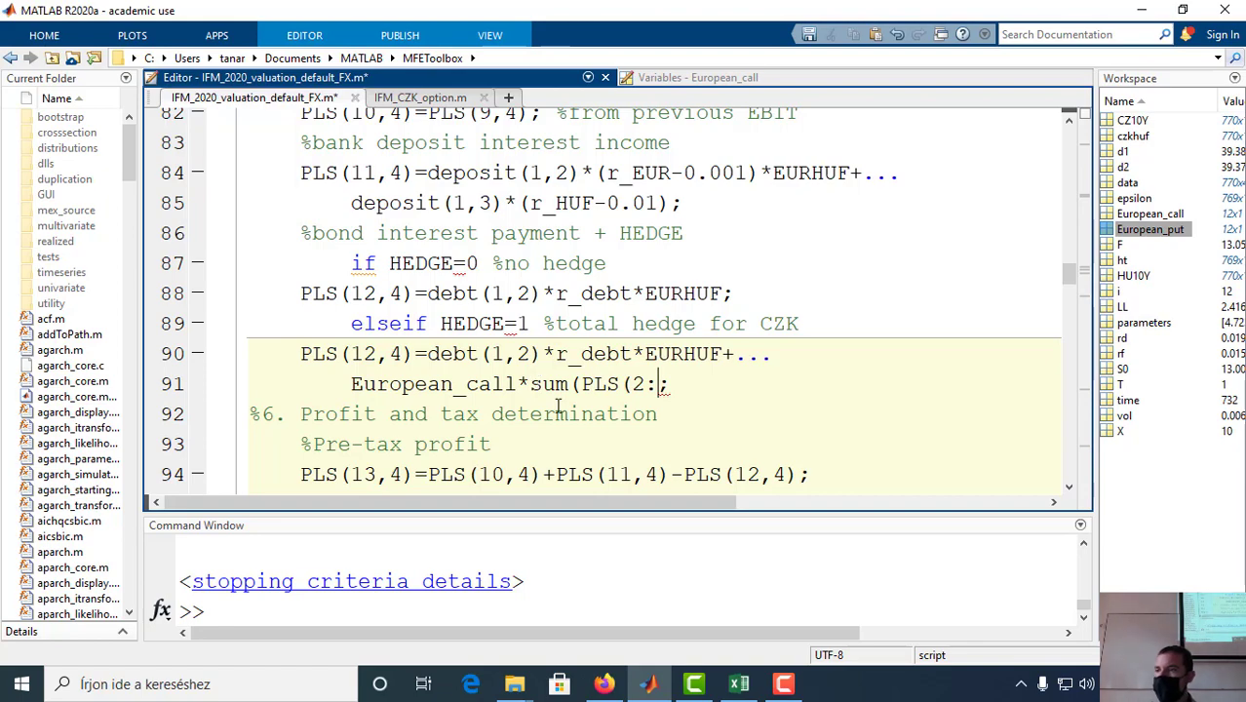
Step: Check the Czech expenditure rows from railway usage fees to wages in Excel's PLS sheet, and complete the MATLAB multiplier as sum(PLS(2:6,1))
click(739, 687)
click(113, 632)
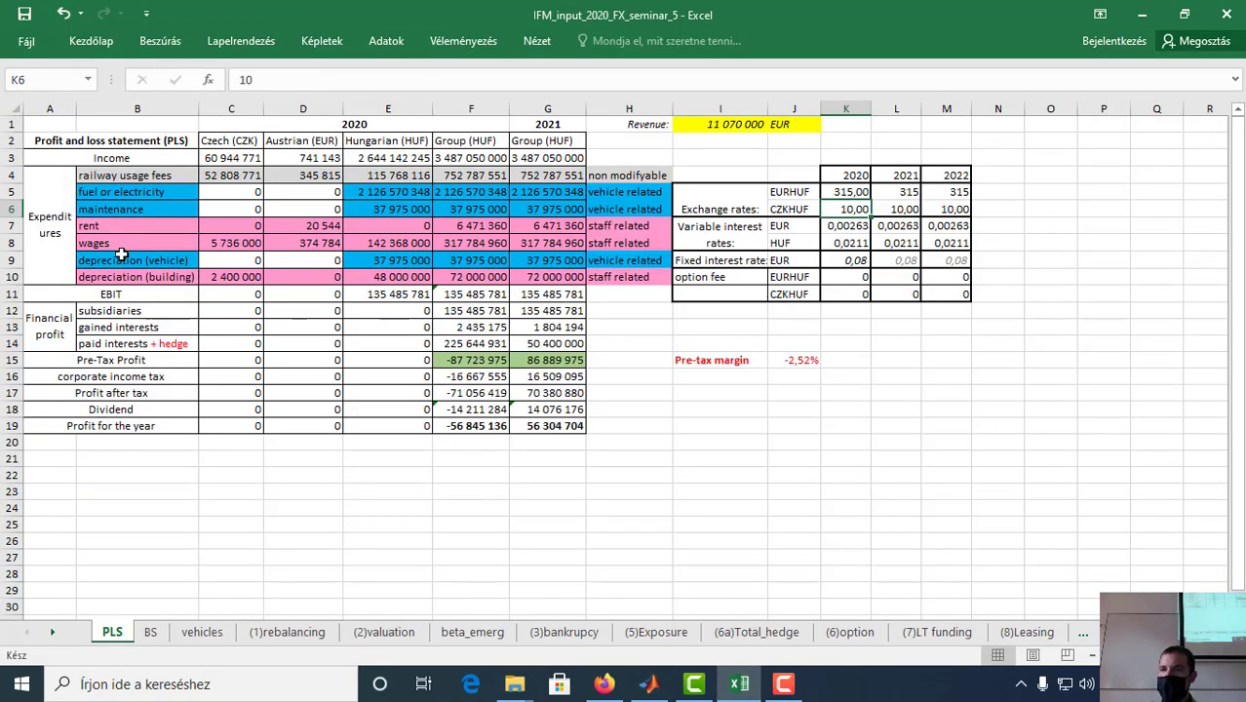
click(225, 171)
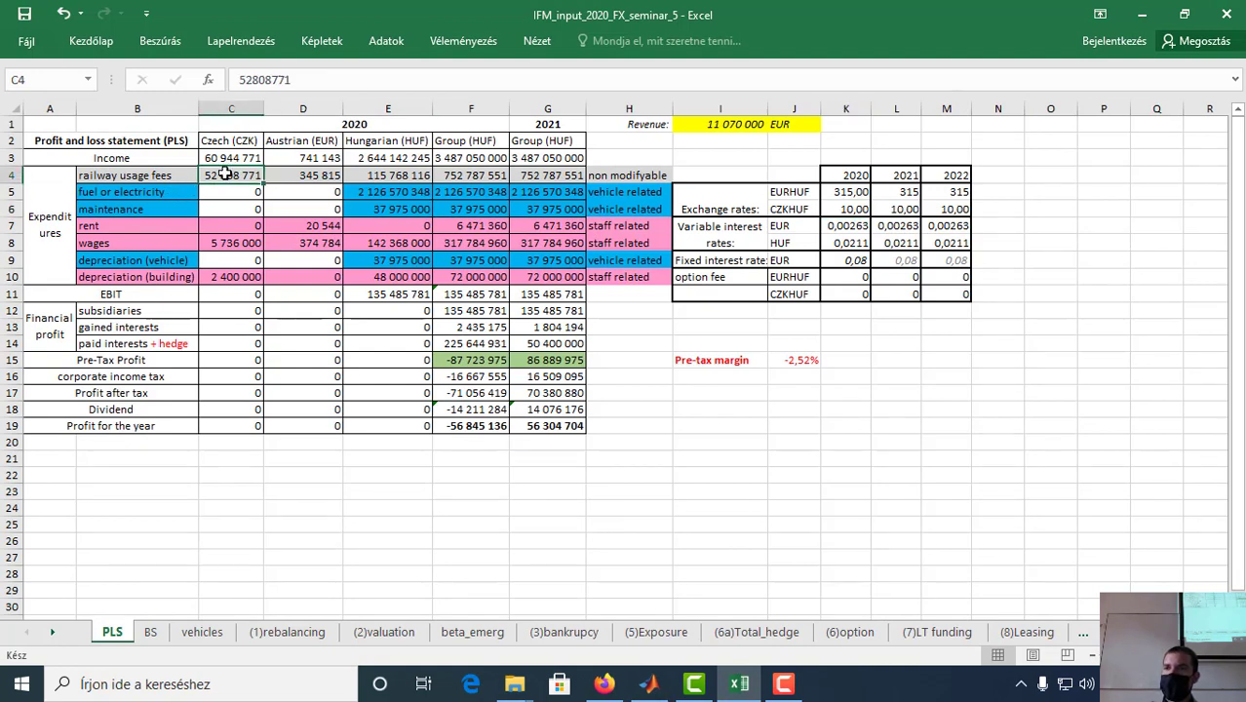
key(Down)
key(Down)
key(Down)
key(Down)
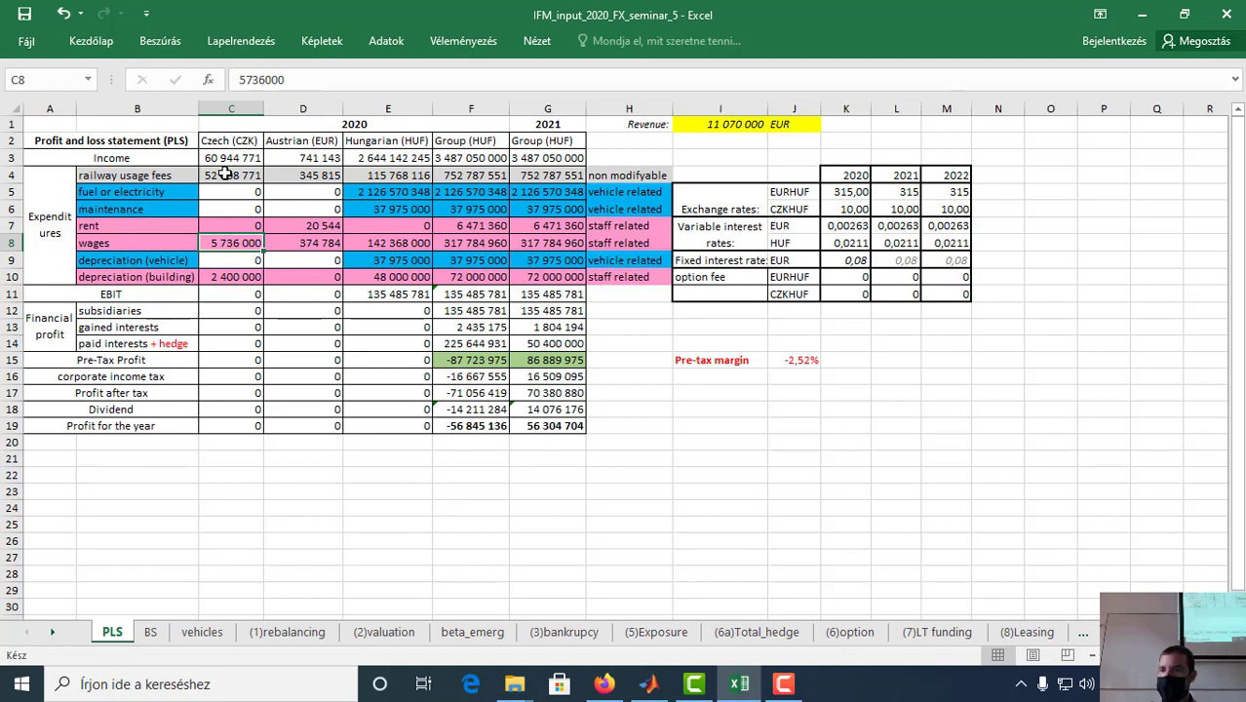
key(alt+Tab)
text(6,1)
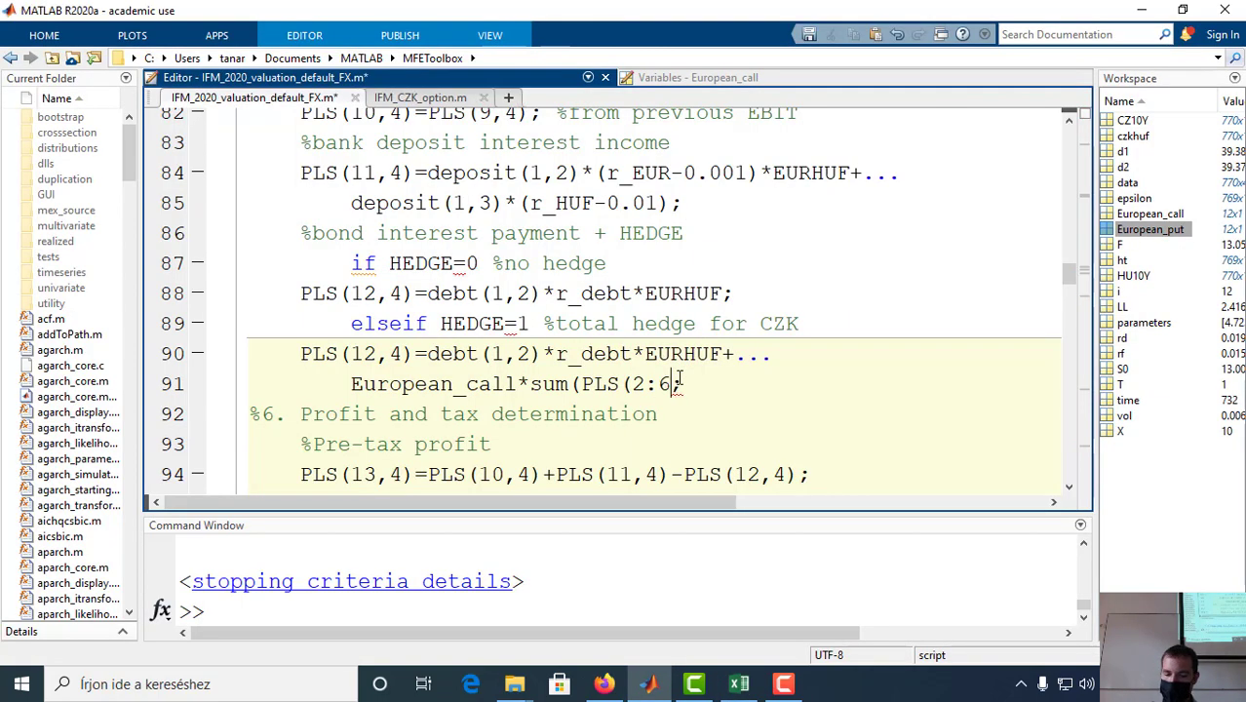
text()))
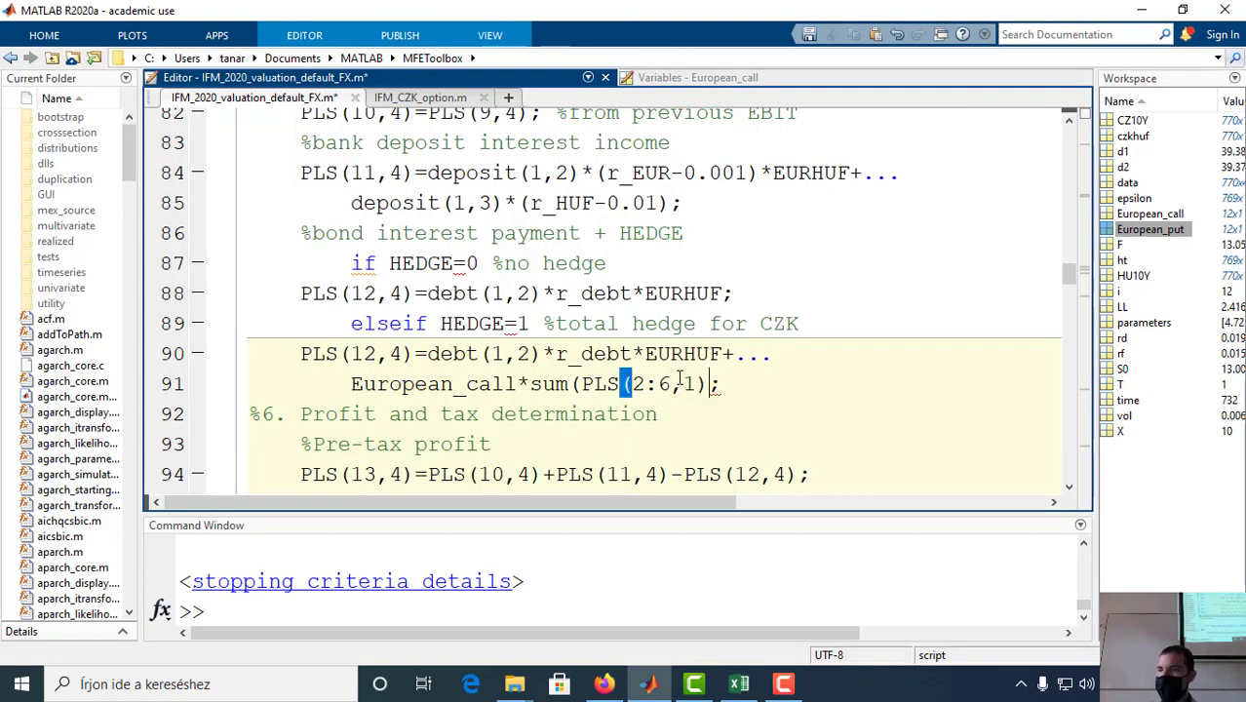
Step: Evaluate only the expression sum(PLS(2:6,1)) from the hedged formula to test it
drag(531, 383, 722, 383)
right_click(657, 385)
click(726, 302)
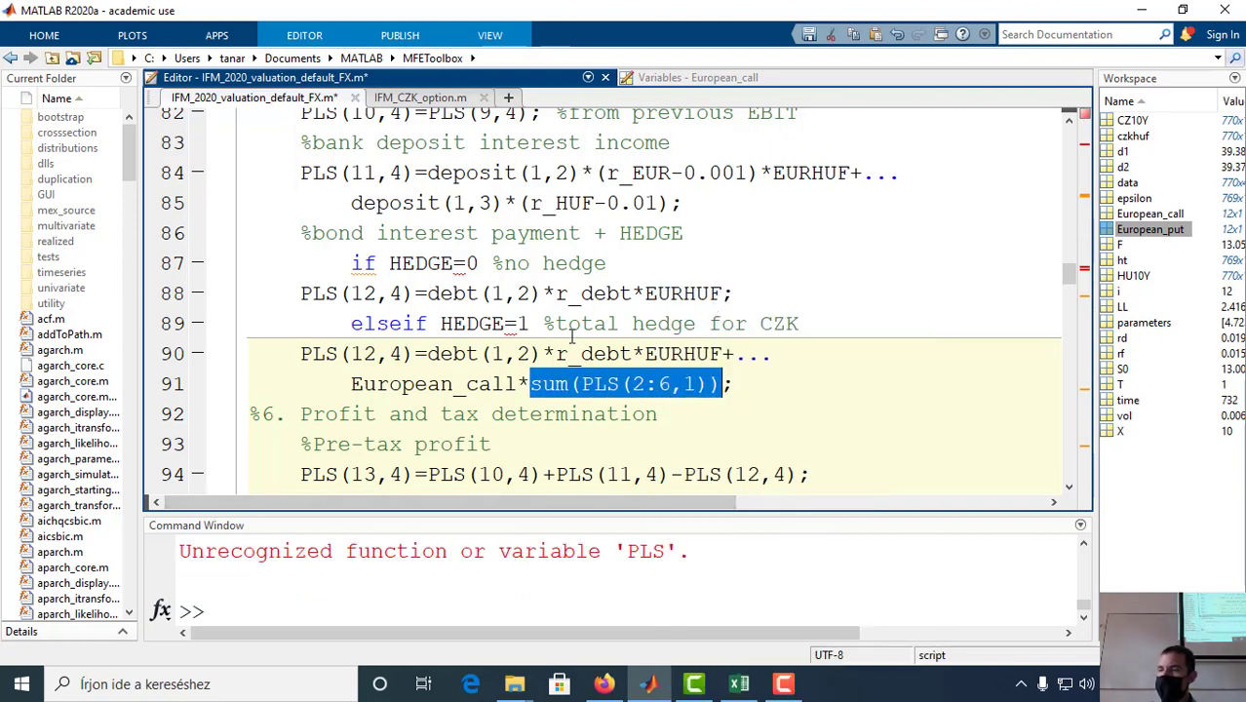
click(624, 354)
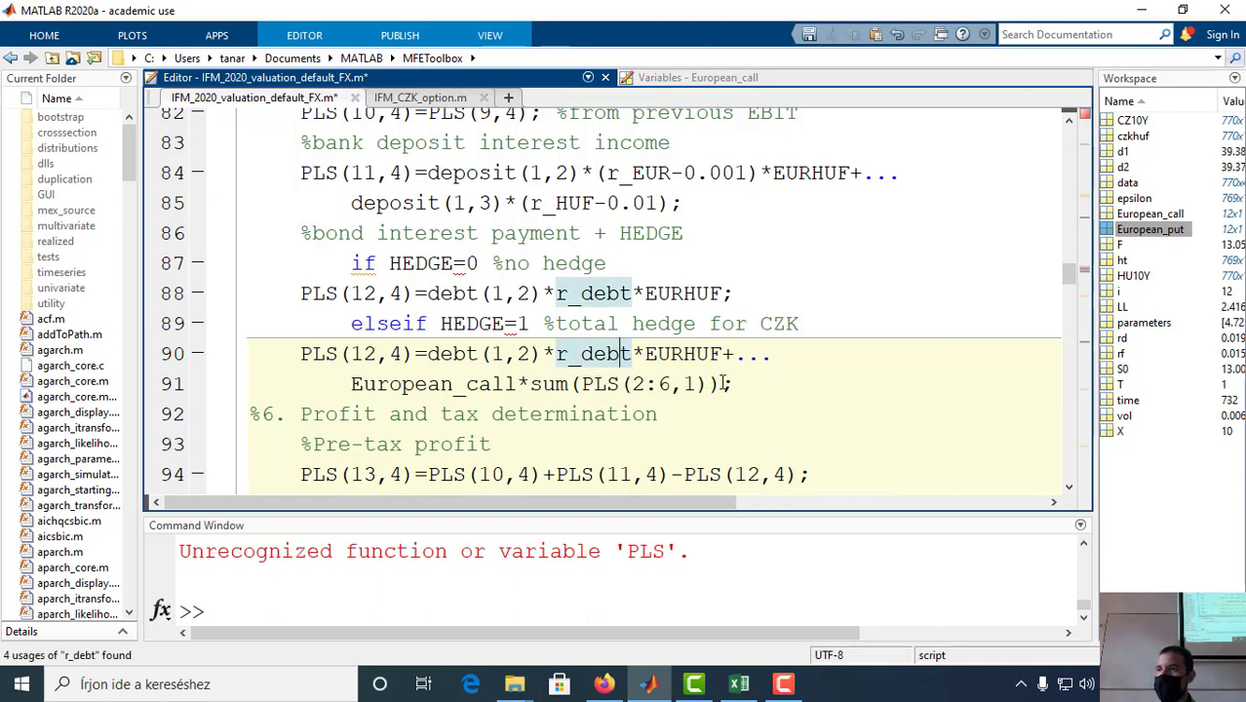
Step: Evaluate script lines 2 to 9, from the clear command through the xlsread of the vehicles sheet
scroll(723, 383, up, 20)
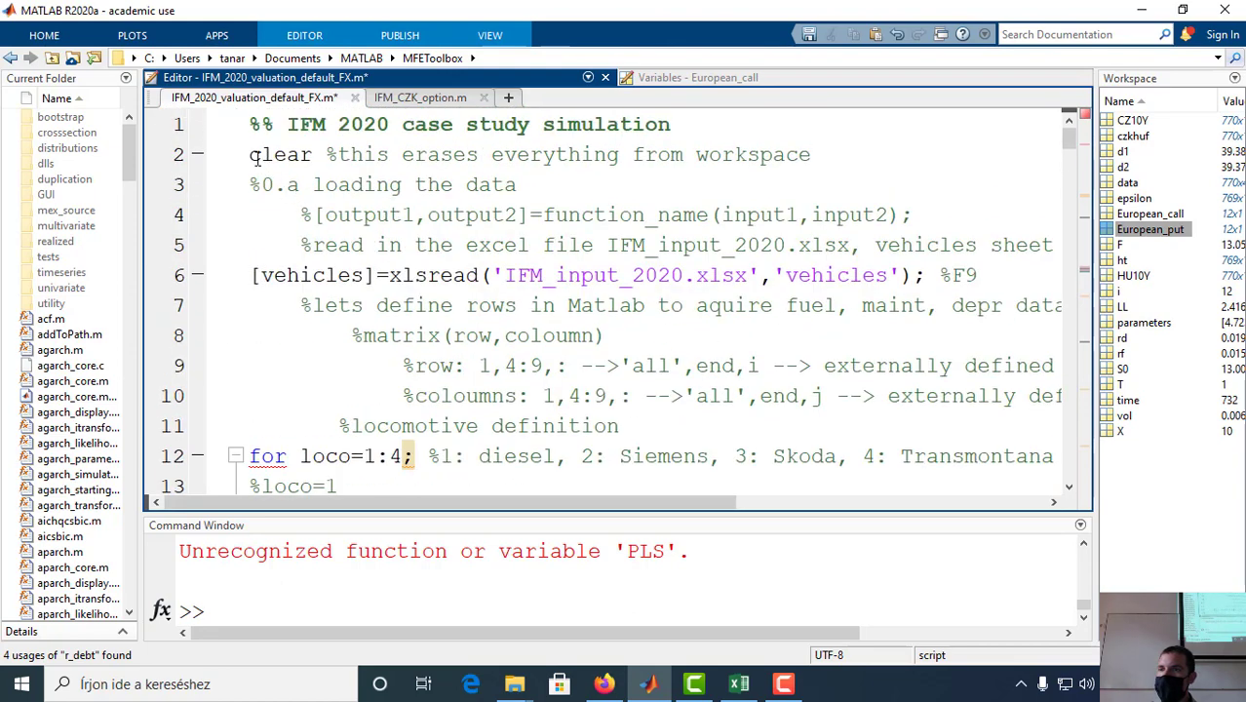
drag(256, 158, 253, 397)
right_click(317, 275)
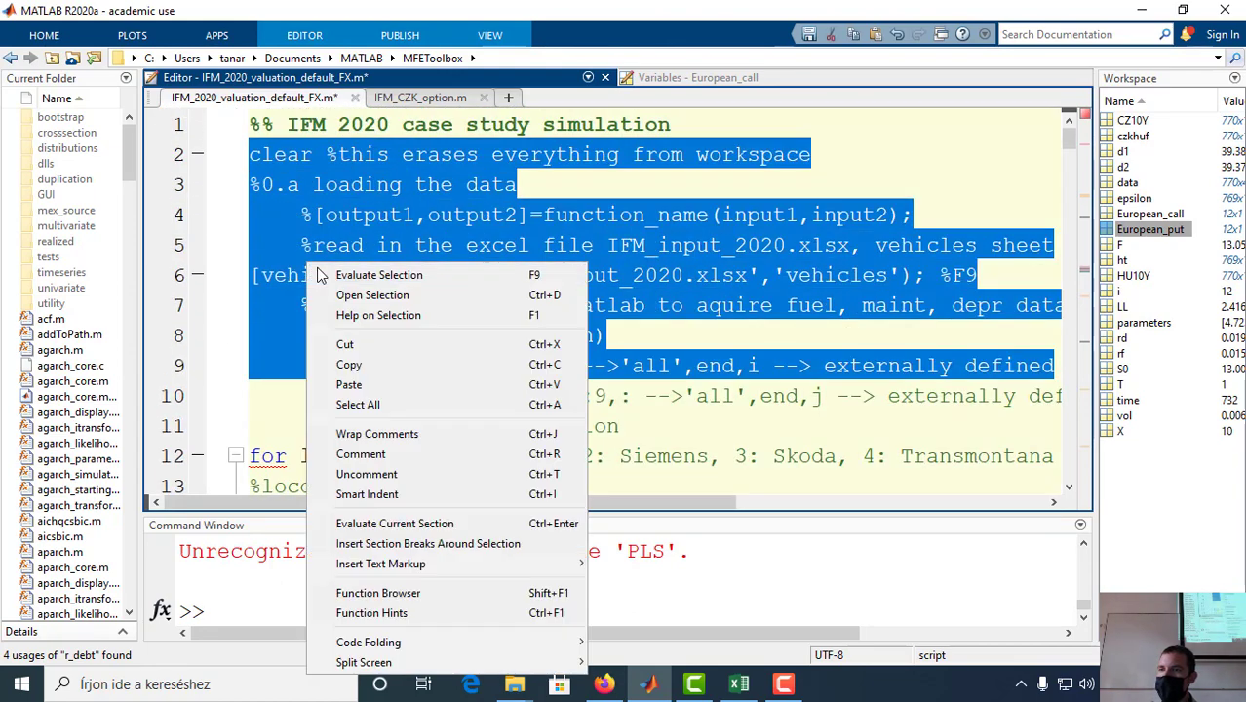
click(319, 275)
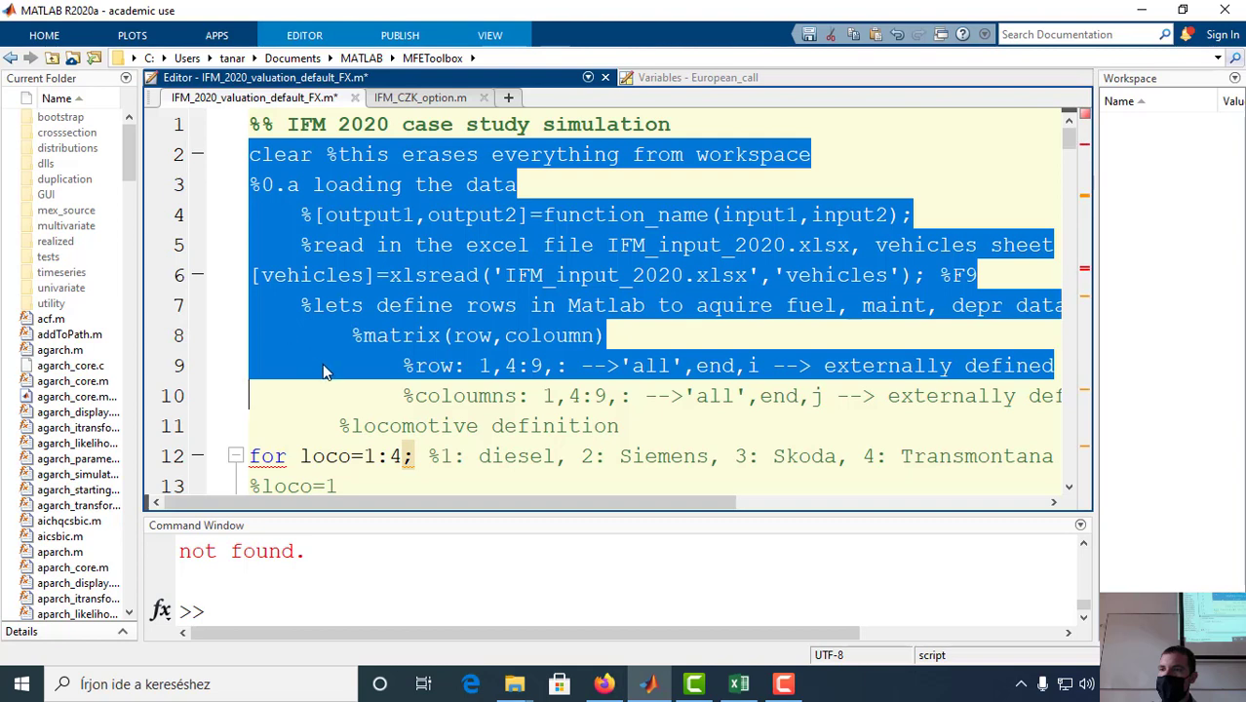
Step: Change the current folder to Documents\MATLAB and evaluate the selected opening lines again
click(362, 57)
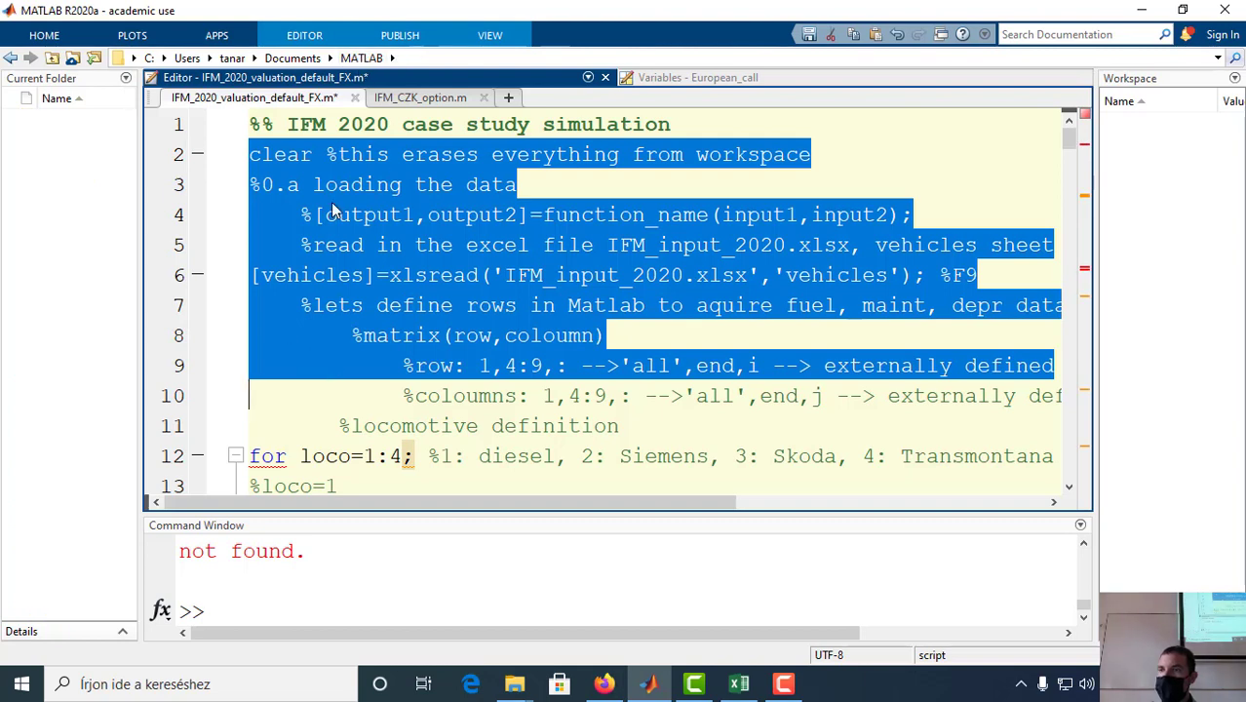
right_click(331, 210)
click(349, 215)
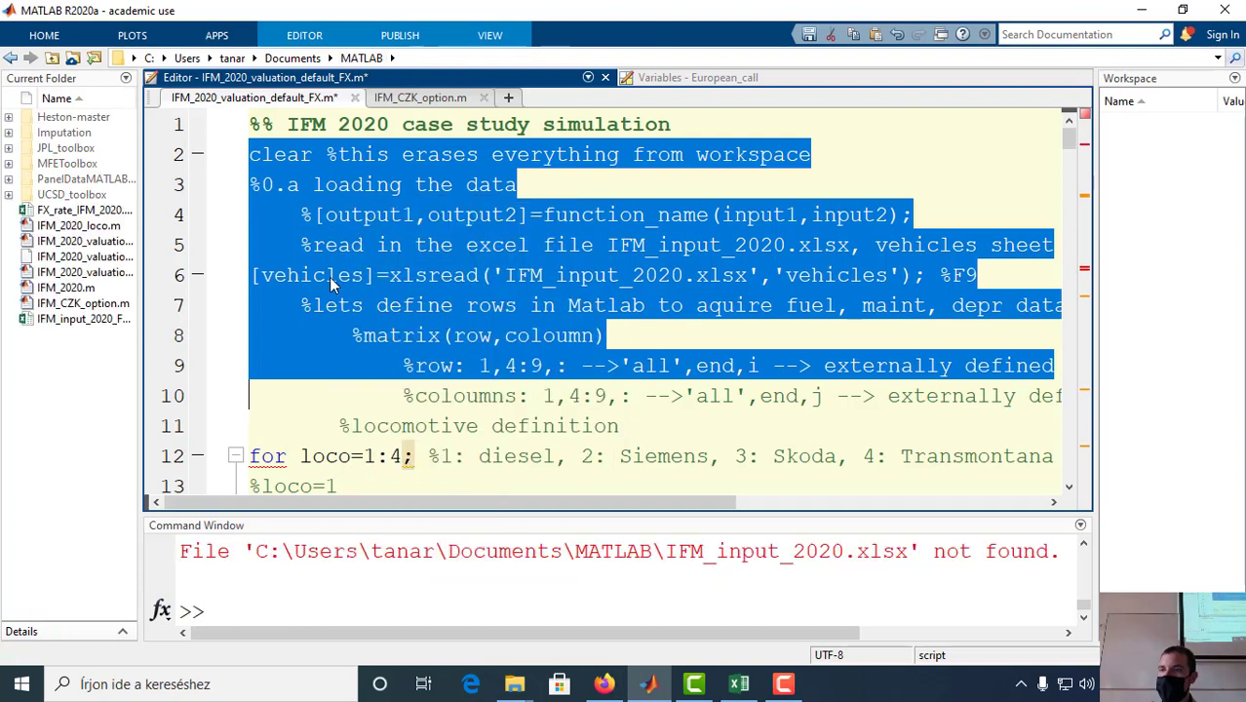
click(399, 369)
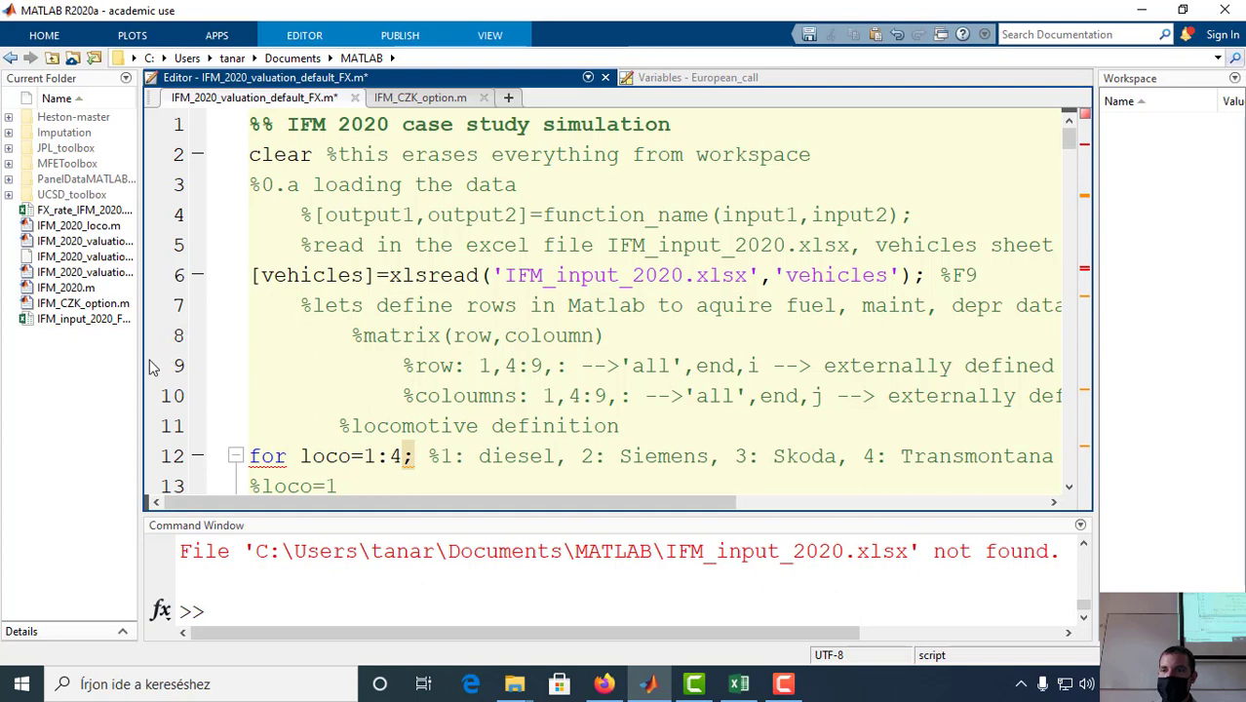
mouse_move(143, 359)
mouse_down()
mouse_move(310, 365)
mouse_move(137, 367)
mouse_up()
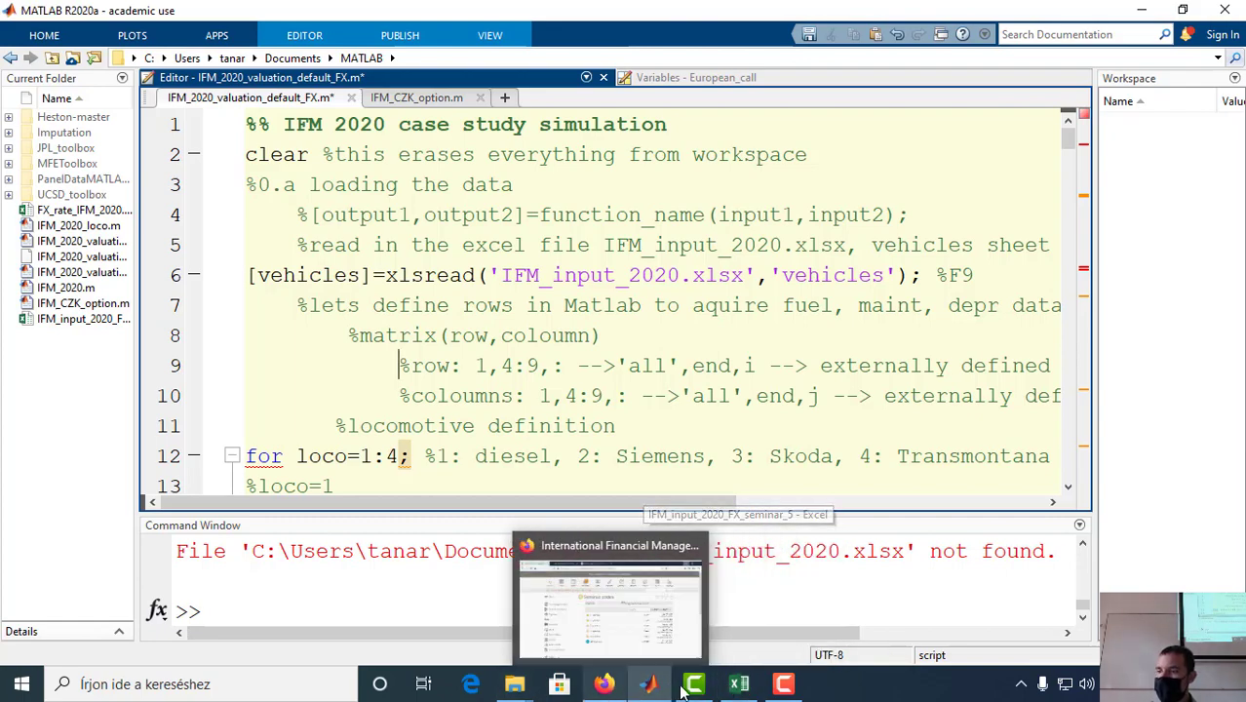
Step: Switch to Firefox and open the Case study folder of the International Financial Management course in CooSpace
click(601, 685)
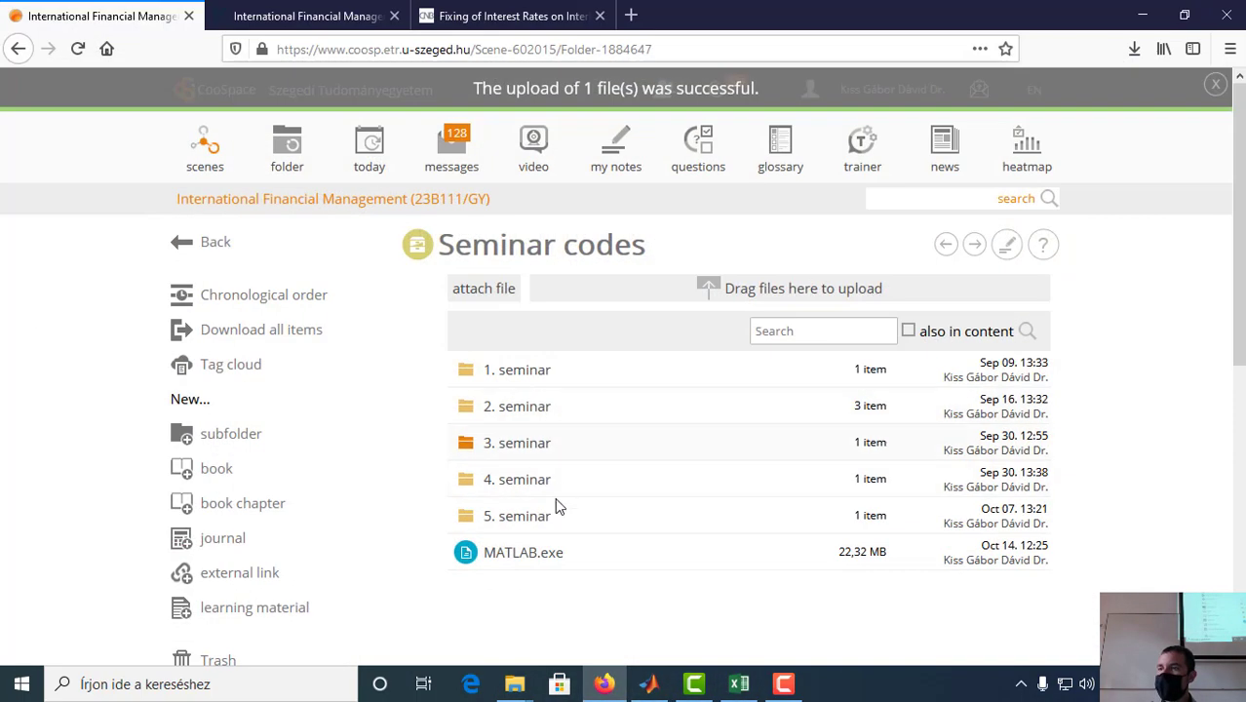
click(216, 243)
scroll(463, 479, down, 4)
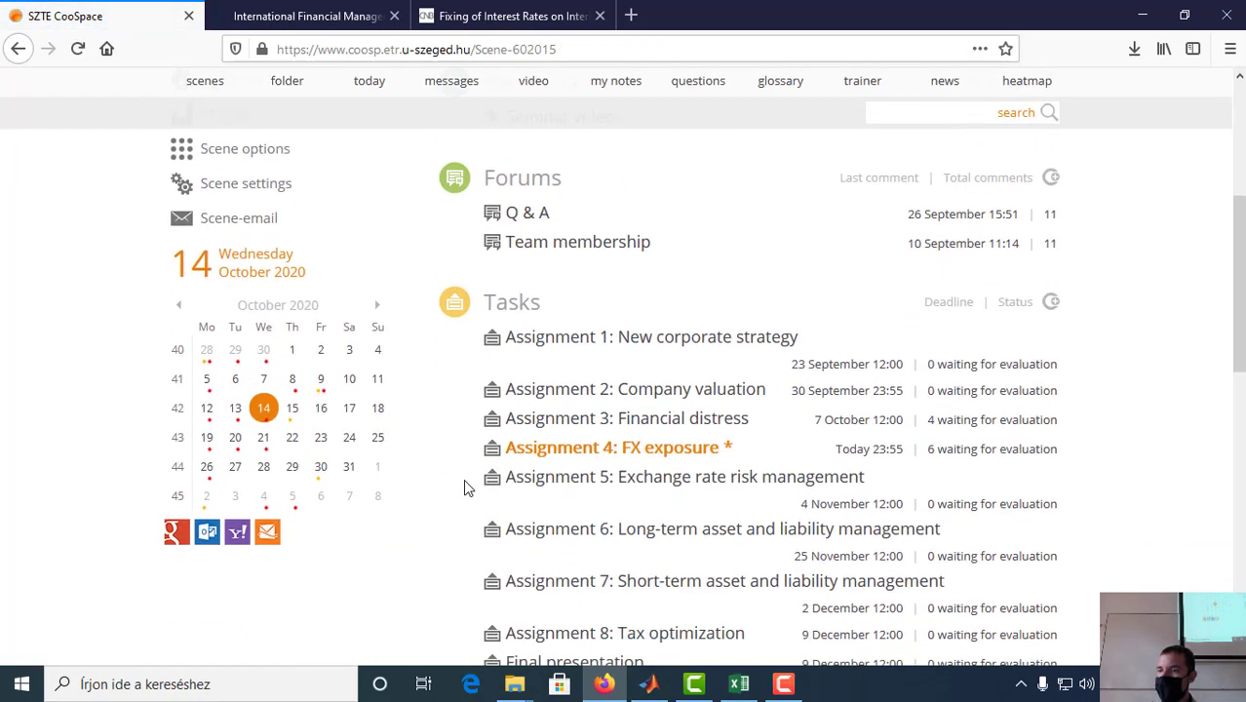
scroll(463, 479, down, 5)
click(556, 274)
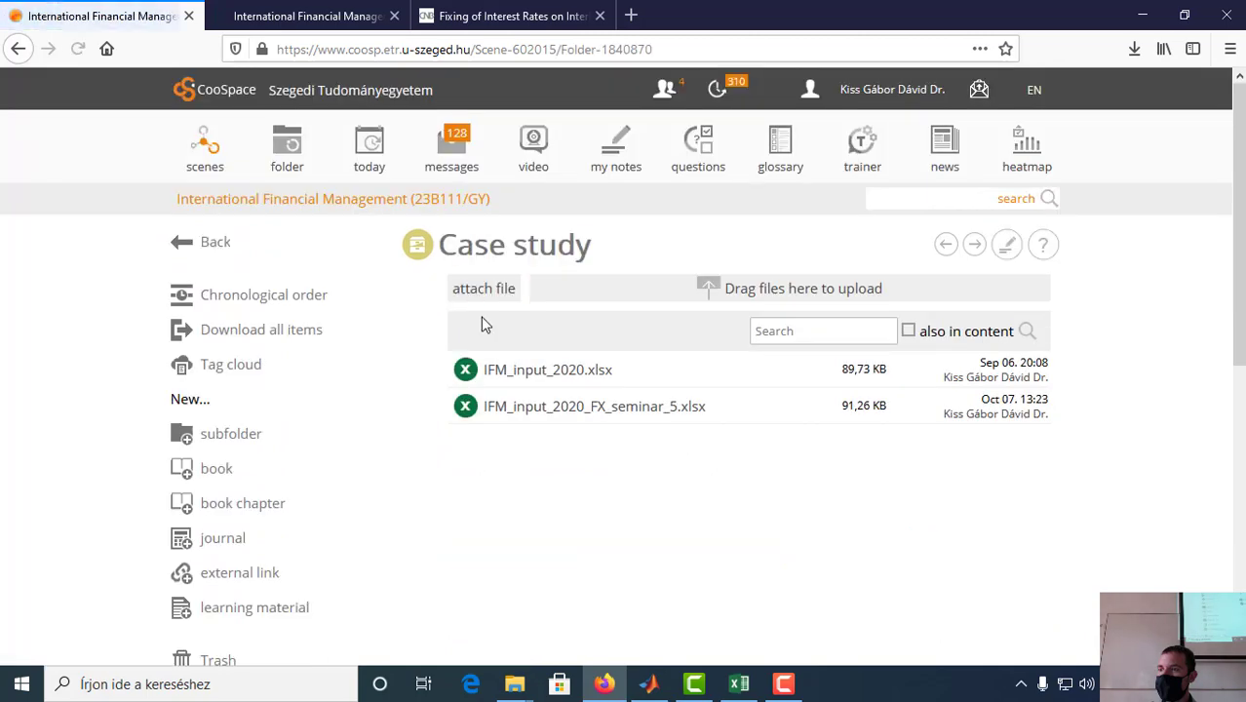
Step: Download IFM_input_2020.xlsx by saving the file, and show the list of recent downloads
click(605, 370)
click(492, 376)
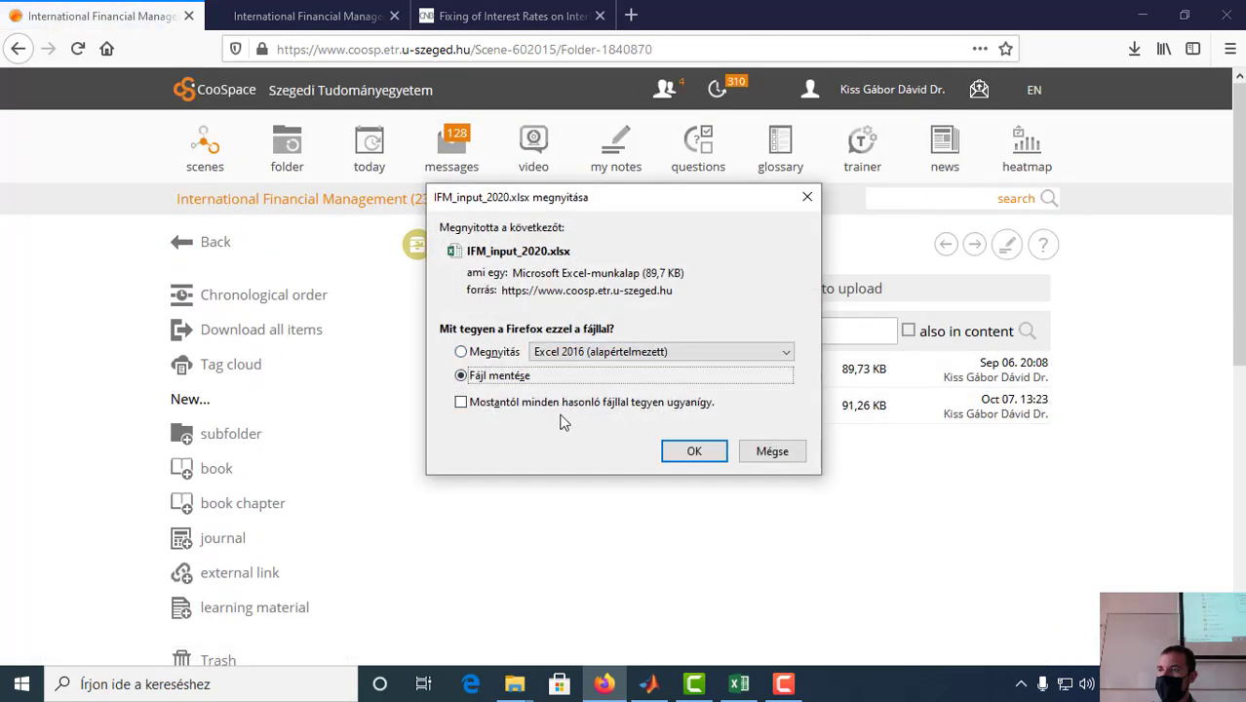
click(693, 451)
click(1134, 49)
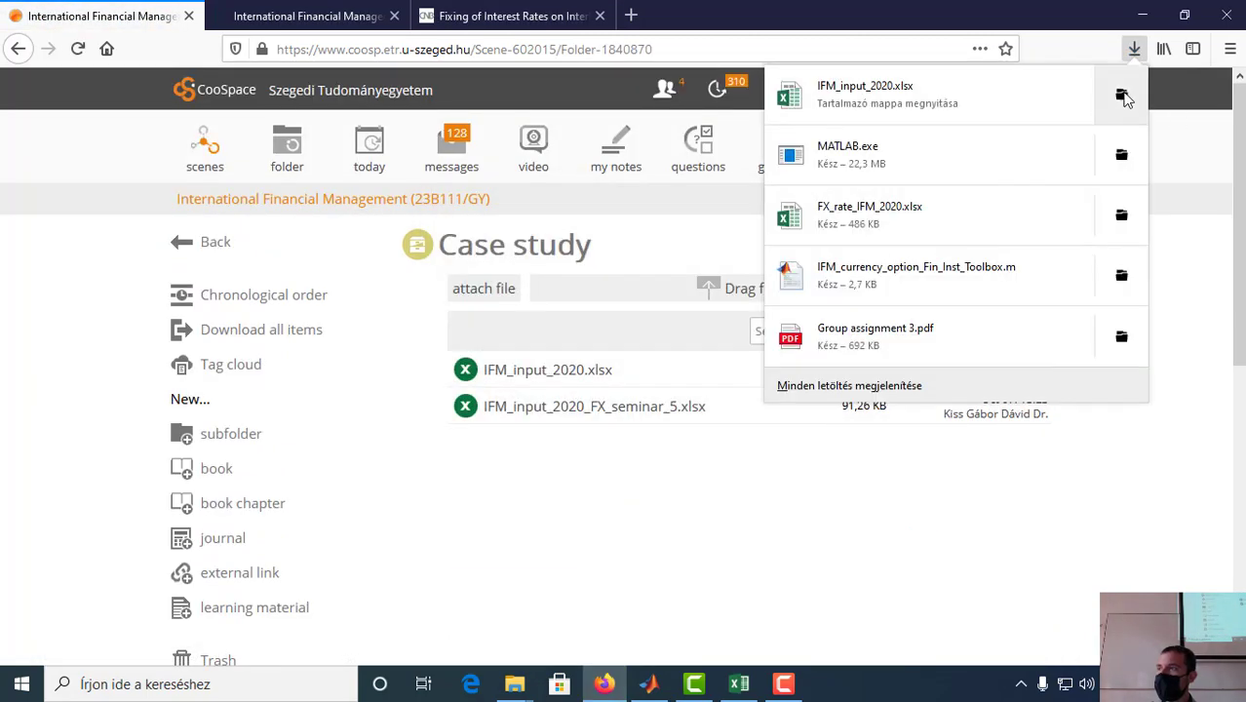
Step: Copy the downloaded IFM_input_2020 workbook from the Downloads folder into Documents\MATLAB, and put the file and browser windows away
click(1123, 95)
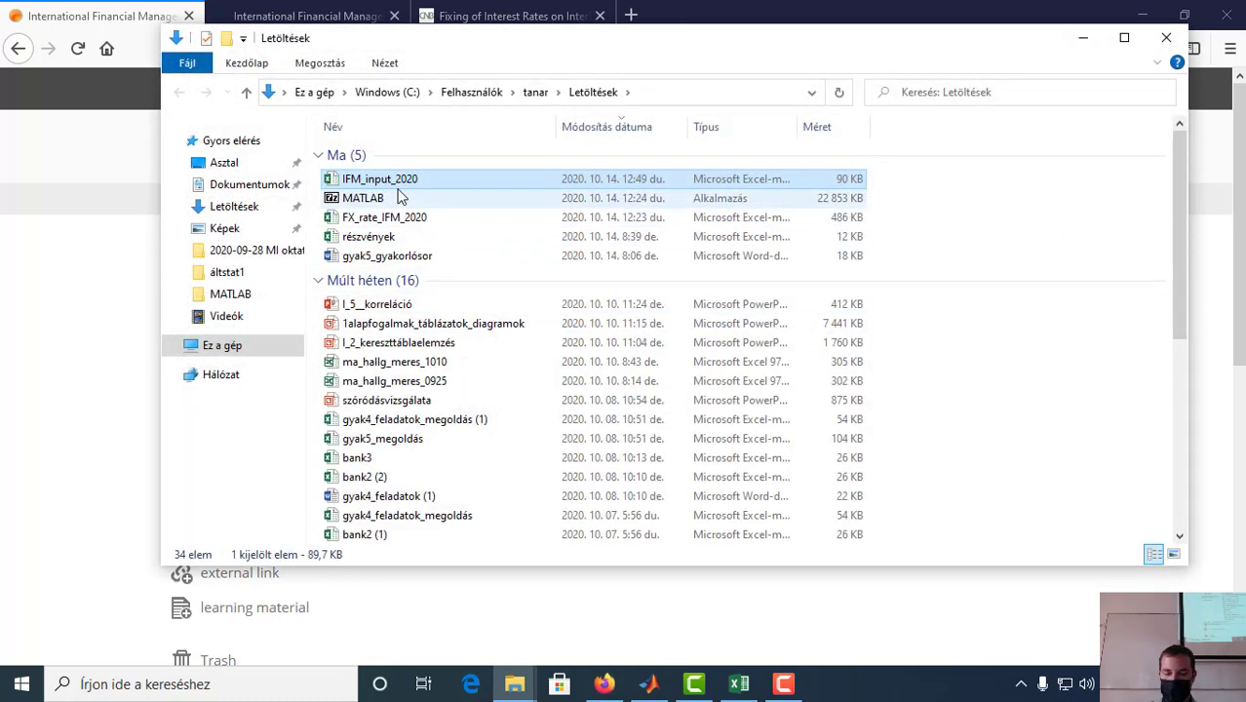
click(231, 294)
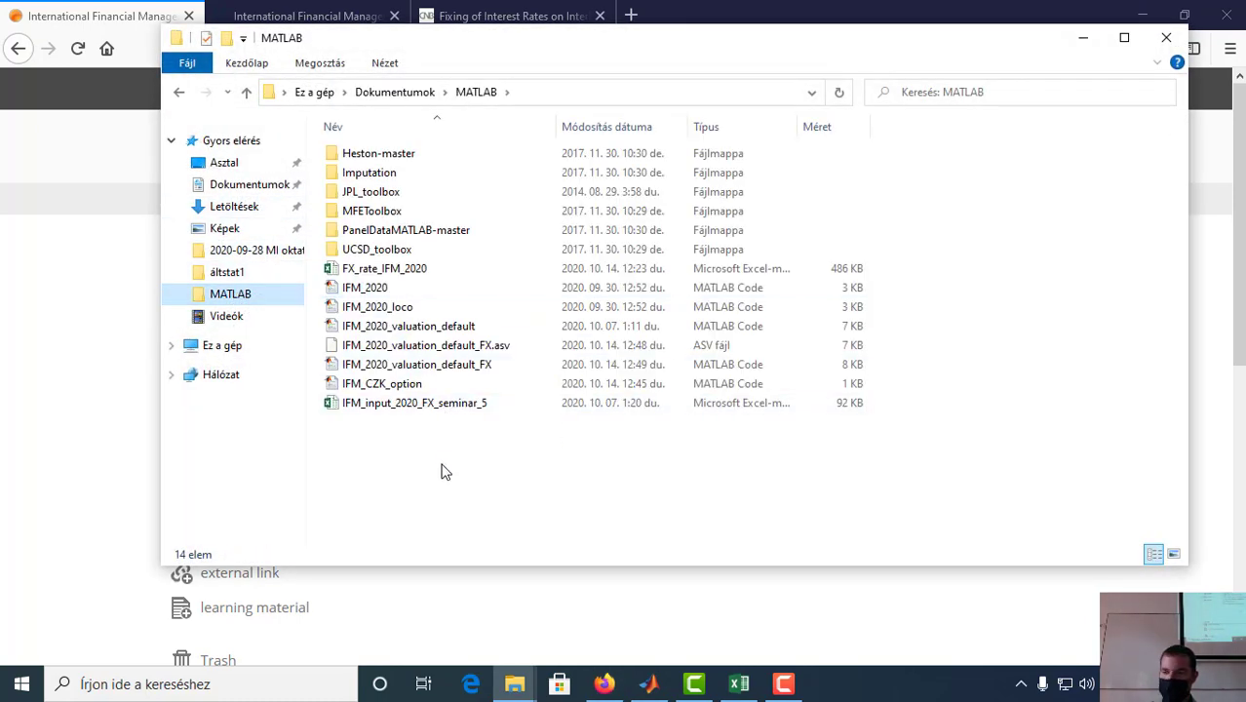
key(ctrl+v)
click(1167, 37)
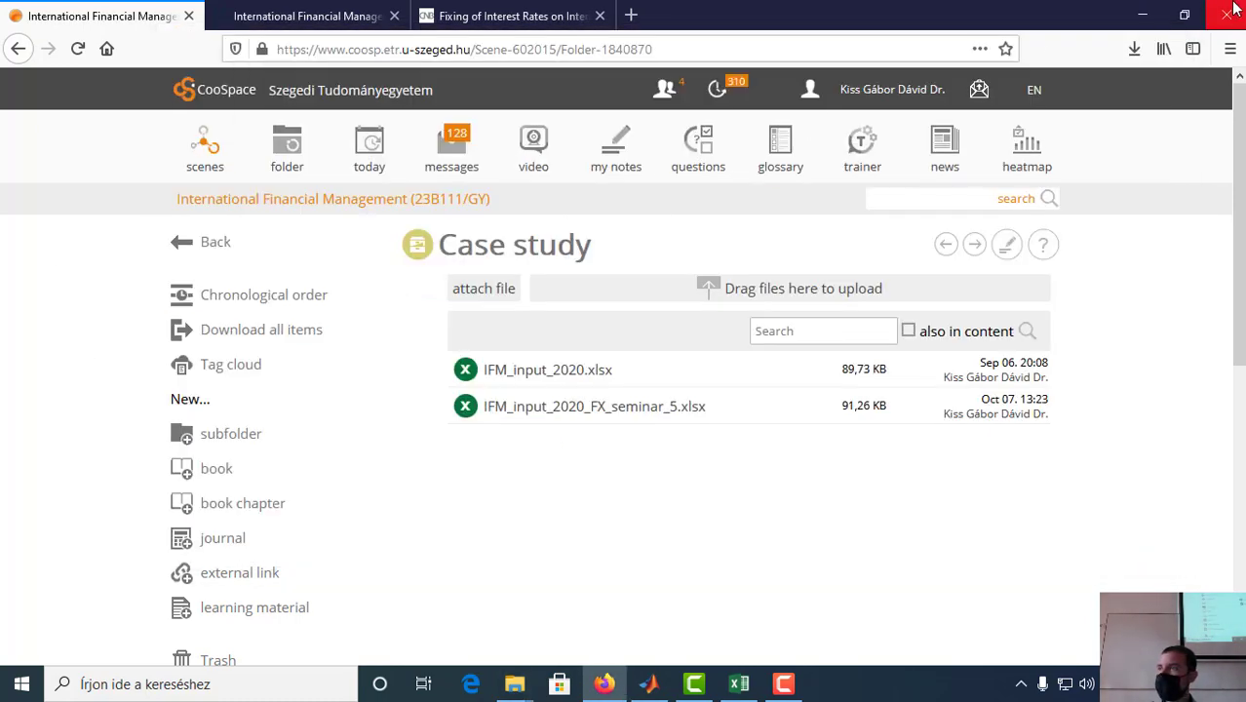
click(1143, 14)
Step: Switch to MATLAB and evaluate script lines 2 to 7, from clear through the xlsread of the vehicles sheet
click(649, 684)
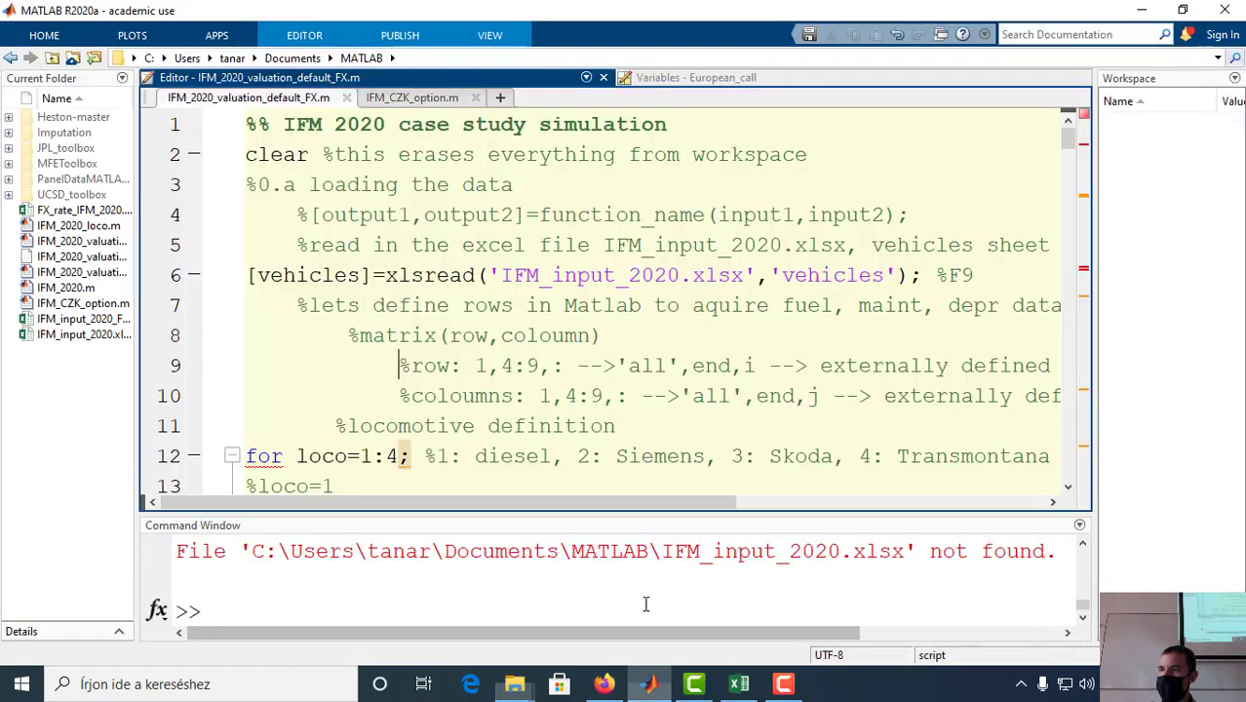
drag(244, 156, 258, 312)
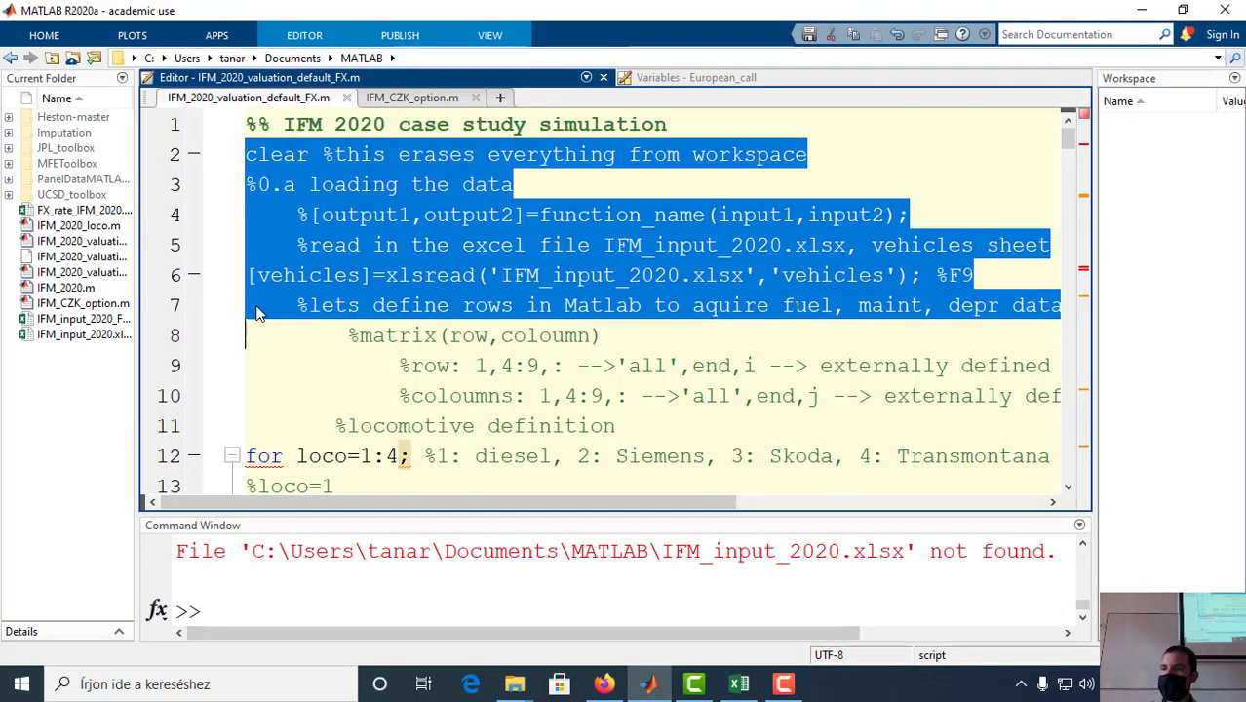
right_click(278, 269)
click(313, 277)
Step: Evaluate only loco=1 from the for statement on line 12
scroll(299, 329, down, 2)
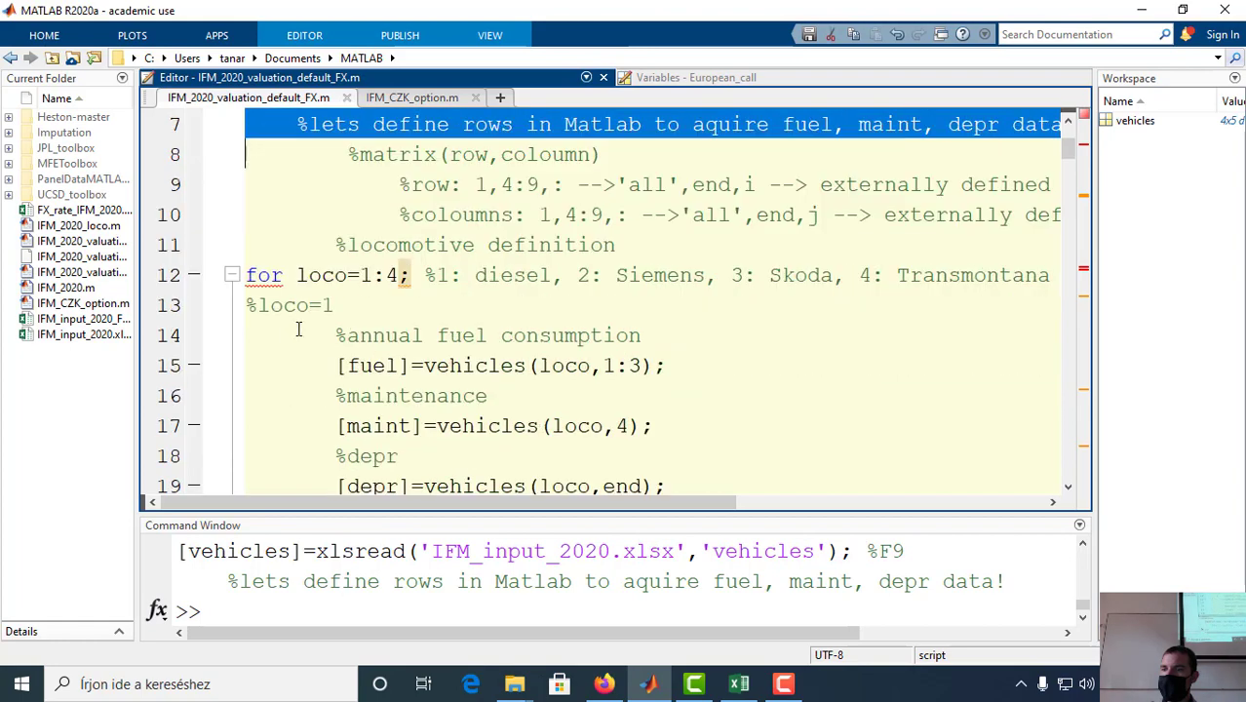
drag(296, 275, 373, 275)
right_click(374, 277)
click(416, 289)
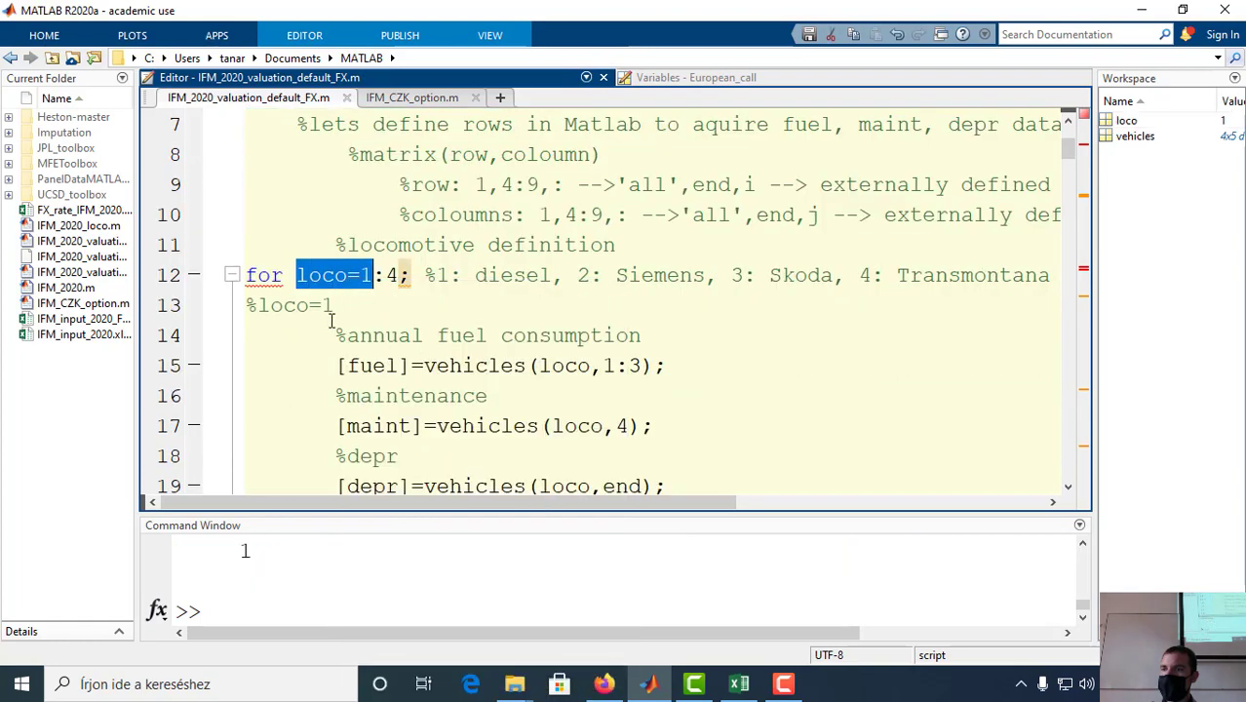
Step: Evaluate the script block from the annual fuel consumption assignment through the bank deposit interest income on line 85
drag(317, 363, 477, 369)
scroll(403, 336, up, 3)
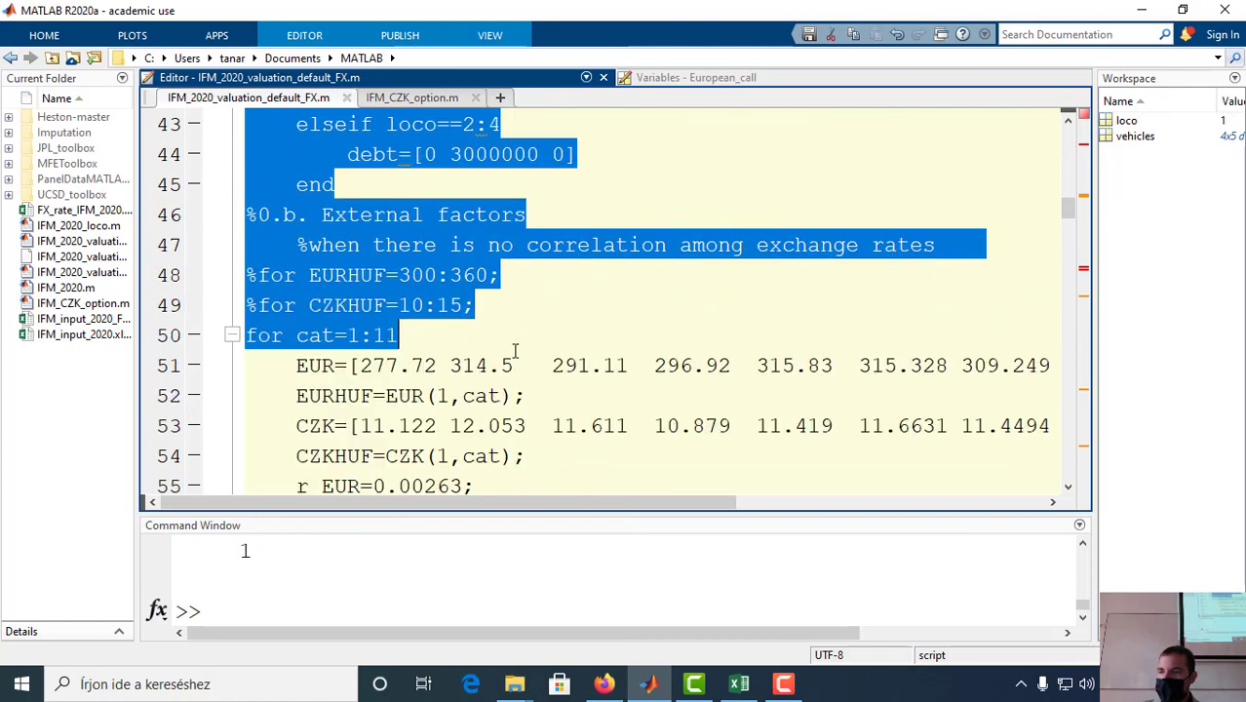
click(513, 354)
scroll(514, 354, down, 4)
shift+click(562, 353)
scroll(562, 354, down, 3)
shift+click(562, 354)
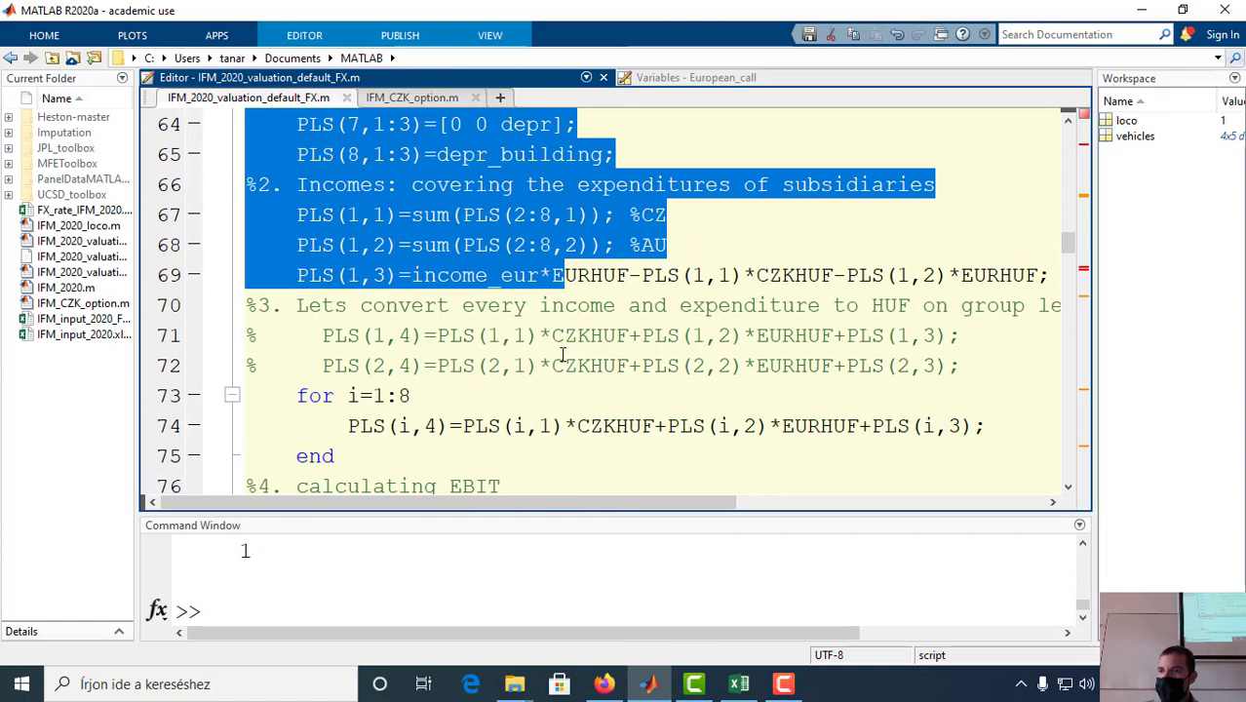
scroll(562, 354, down, 2)
shift+click(556, 366)
scroll(551, 366, down, 3)
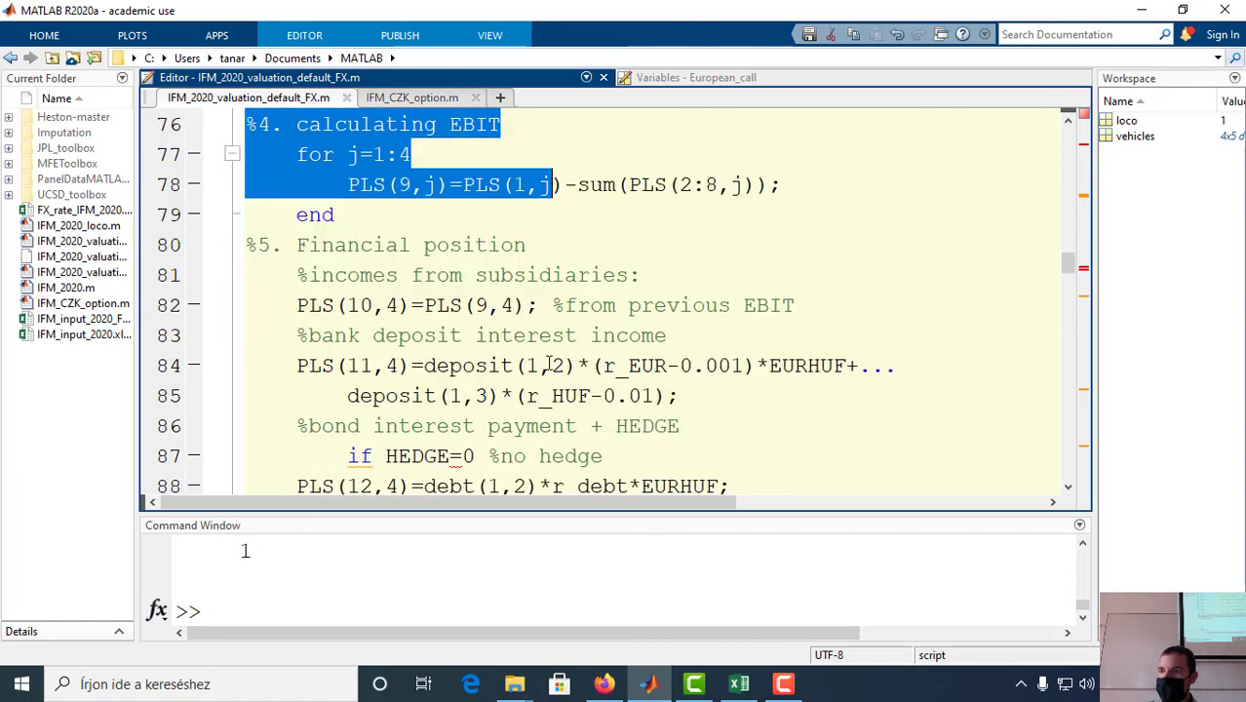
shift+click(573, 366)
shift+click(697, 309)
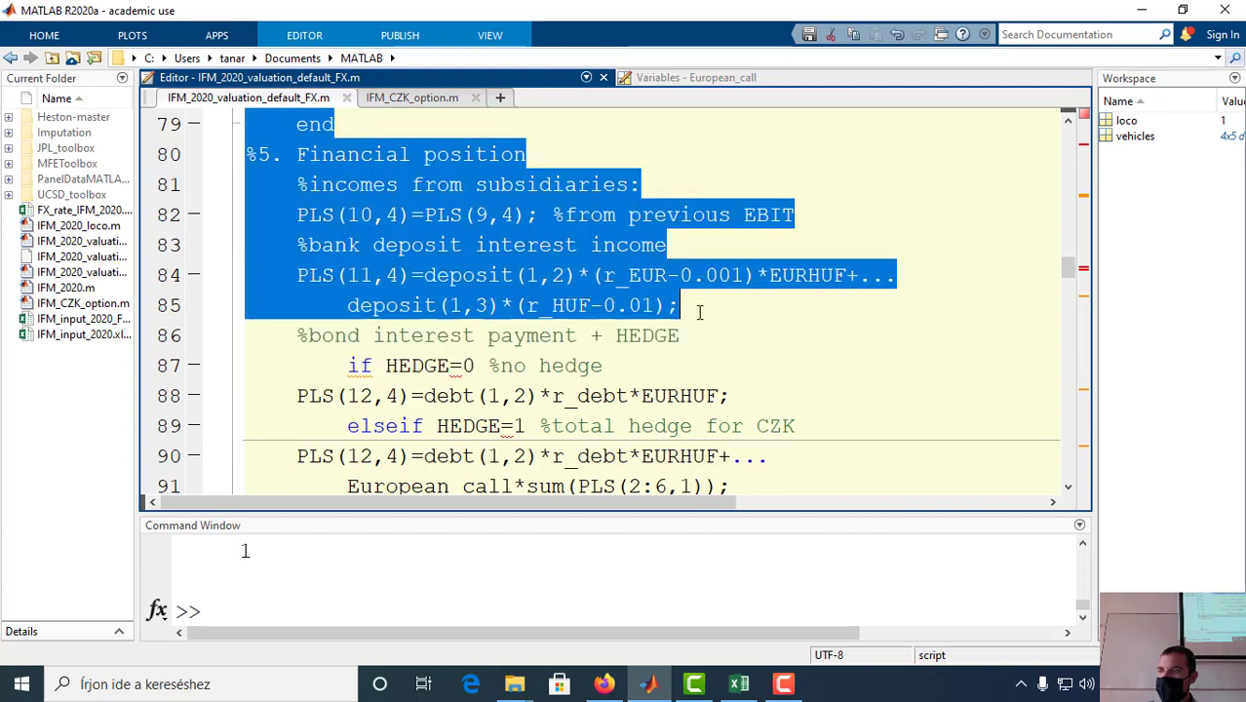
right_click(626, 308)
click(679, 304)
Step: Evaluate the CZK exposure expression sum(PLS(2:6,1)) from line 91
scroll(683, 352, down, 2)
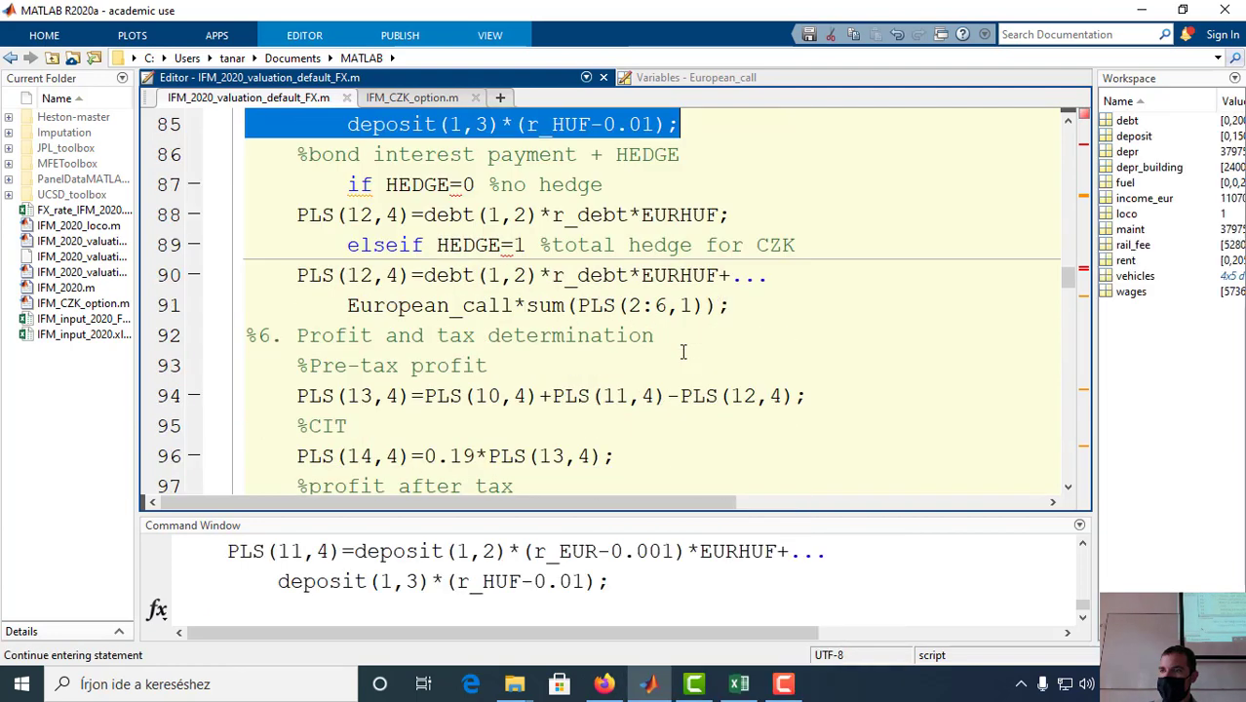
scroll(682, 352, up, 1)
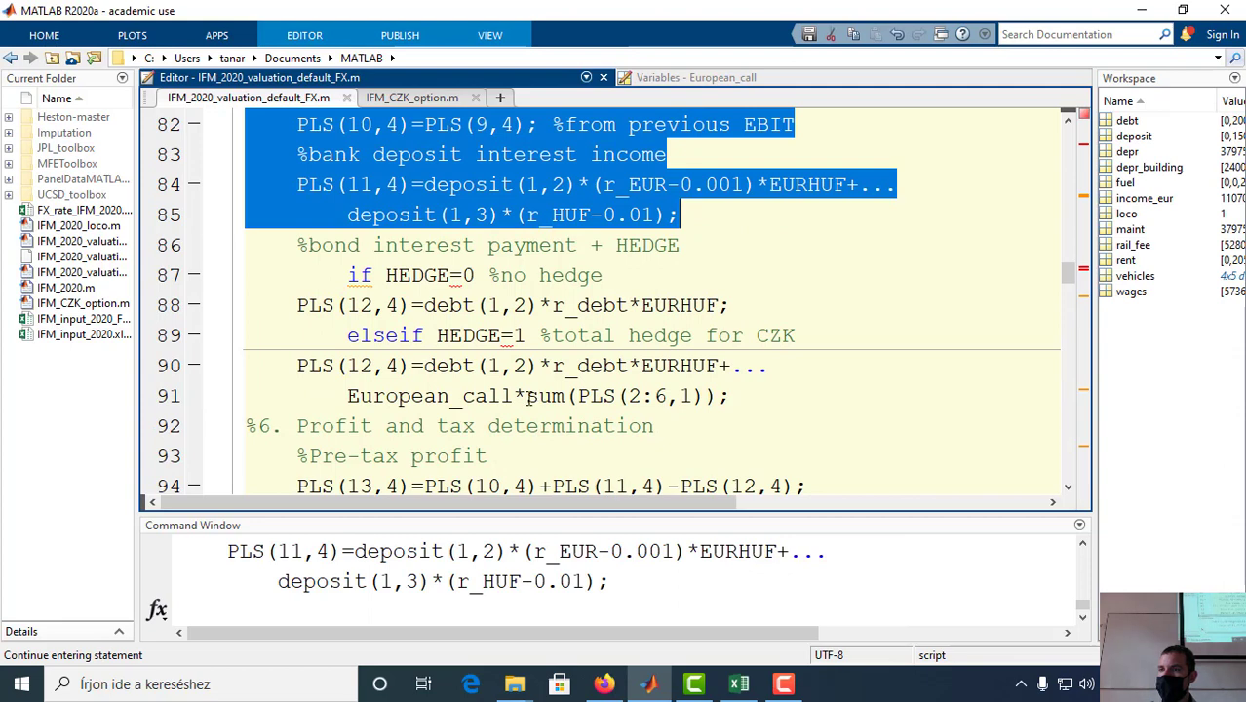
drag(526, 396, 717, 396)
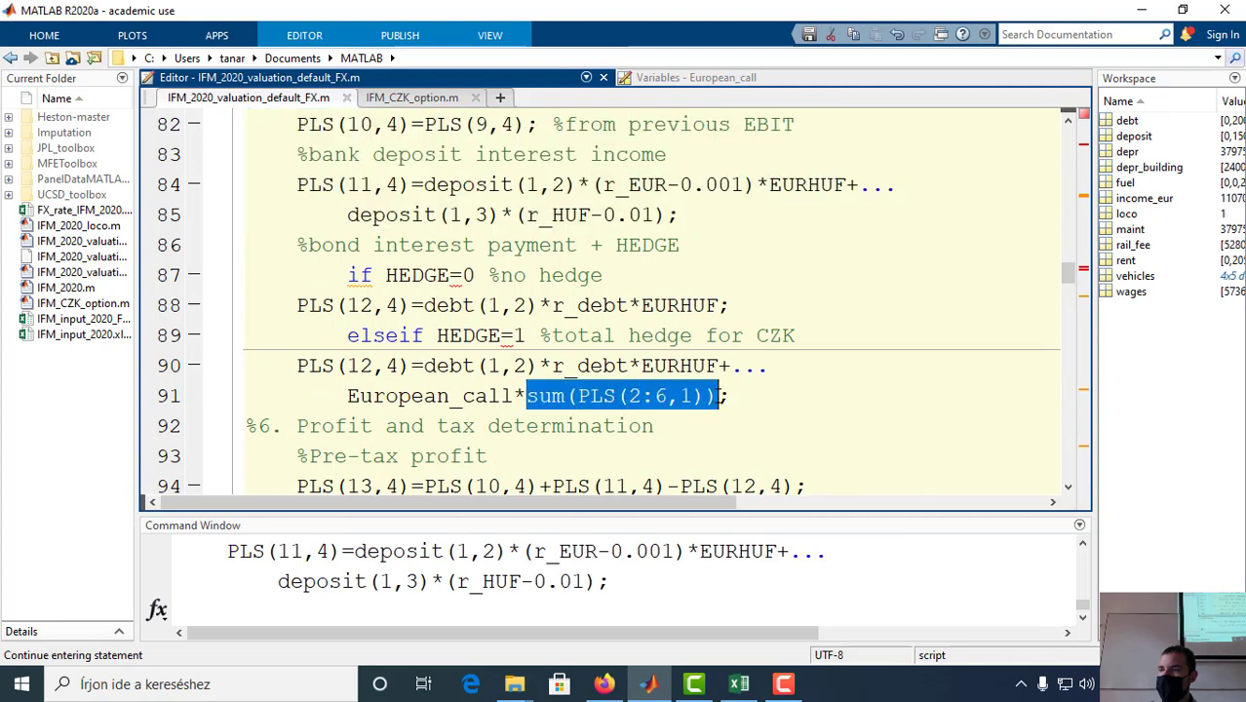
right_click(643, 396)
click(673, 304)
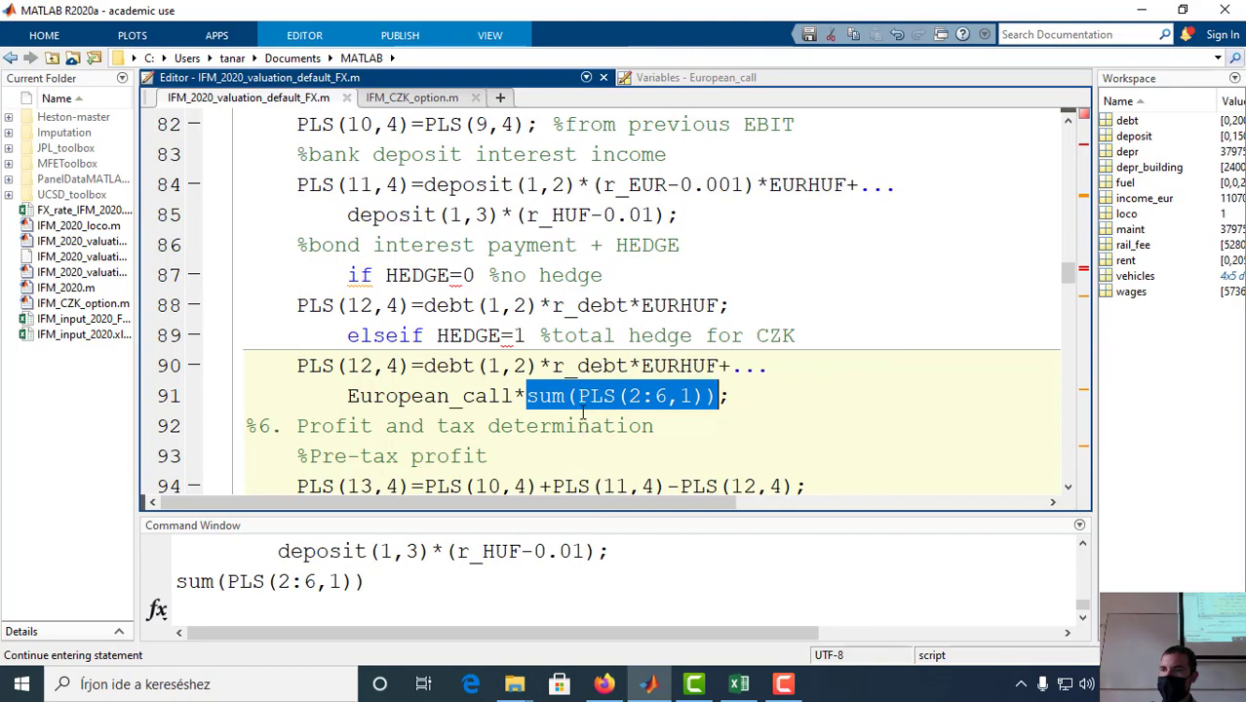
Step: Evaluate the end keyword below the EBIT calculation to close the loop still open in the Command Window
scroll(462, 374, up, 5)
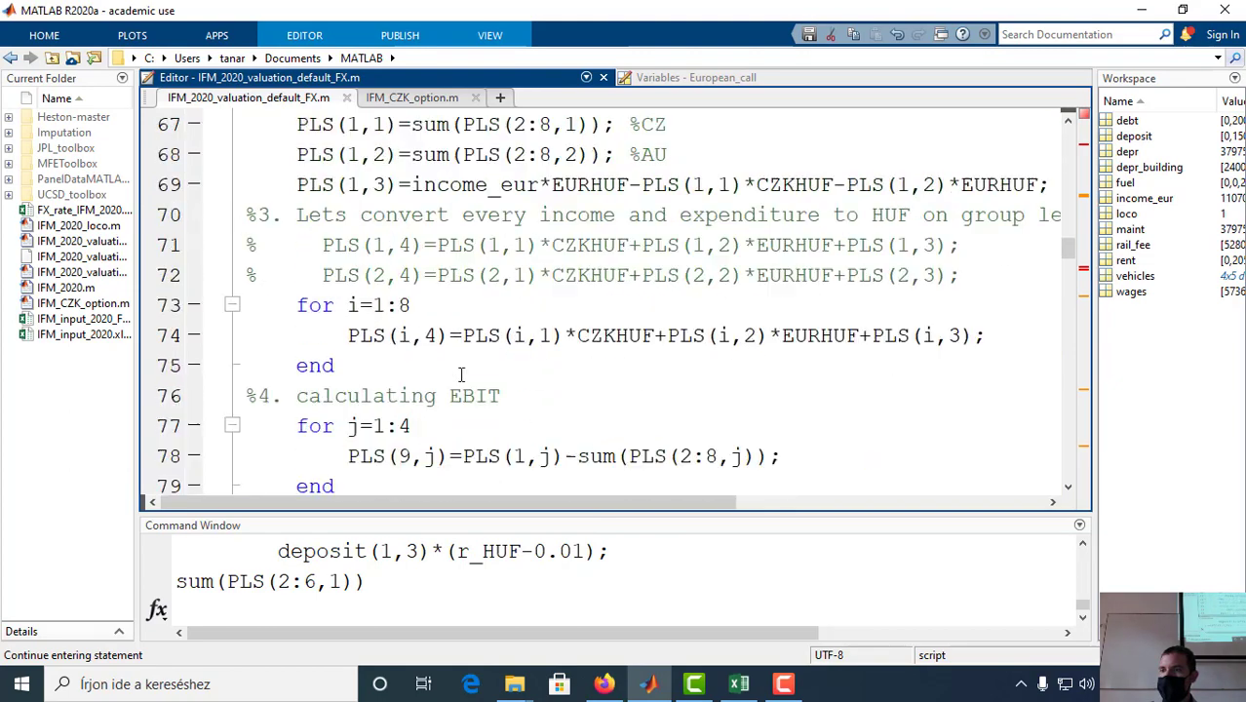
scroll(462, 374, down, 2)
double_click(317, 308)
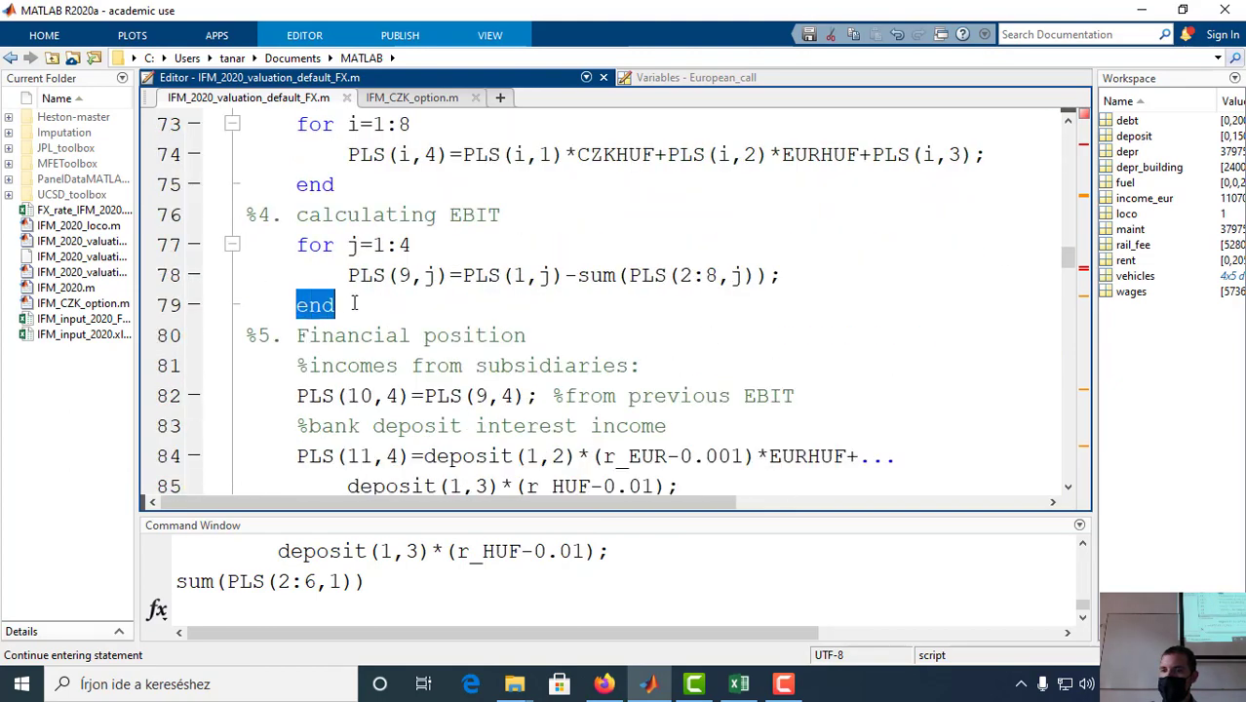
right_click(338, 305)
key(Escape)
right_click(326, 236)
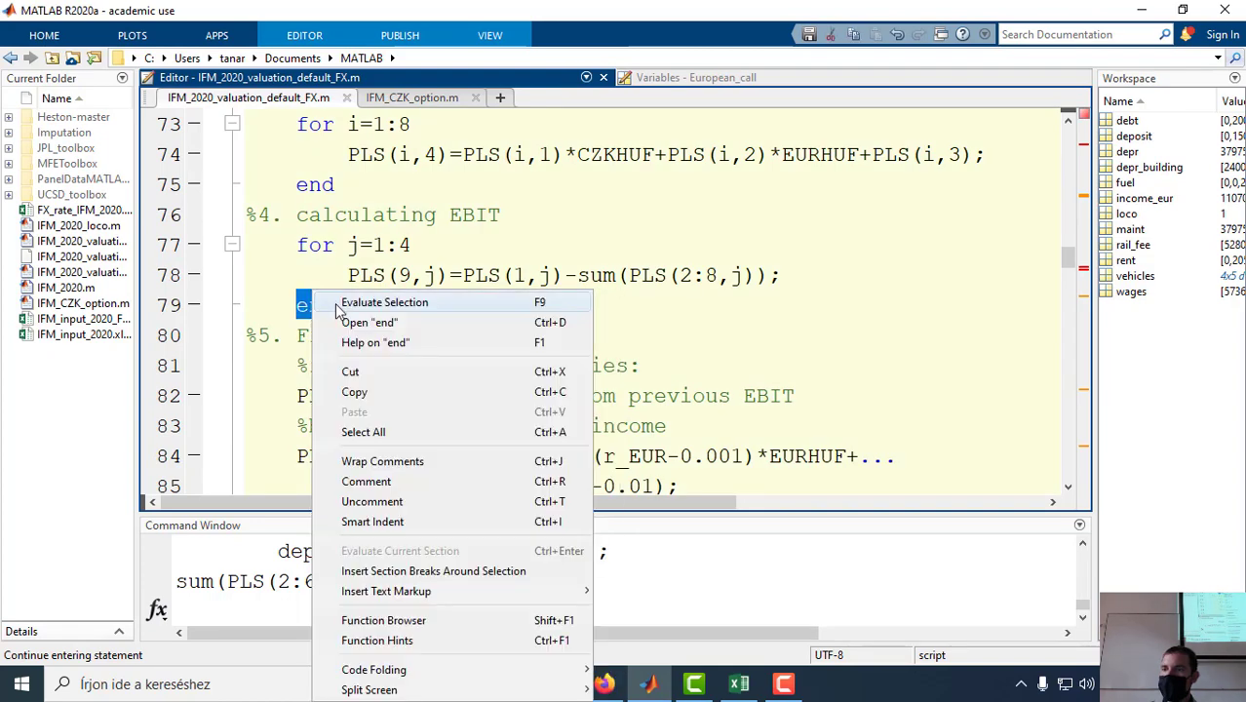
click(361, 231)
Step: Evaluate sum(PLS(2:6,1)) from the hedge formula again to check the CZK exposure
scroll(383, 337, down, 3)
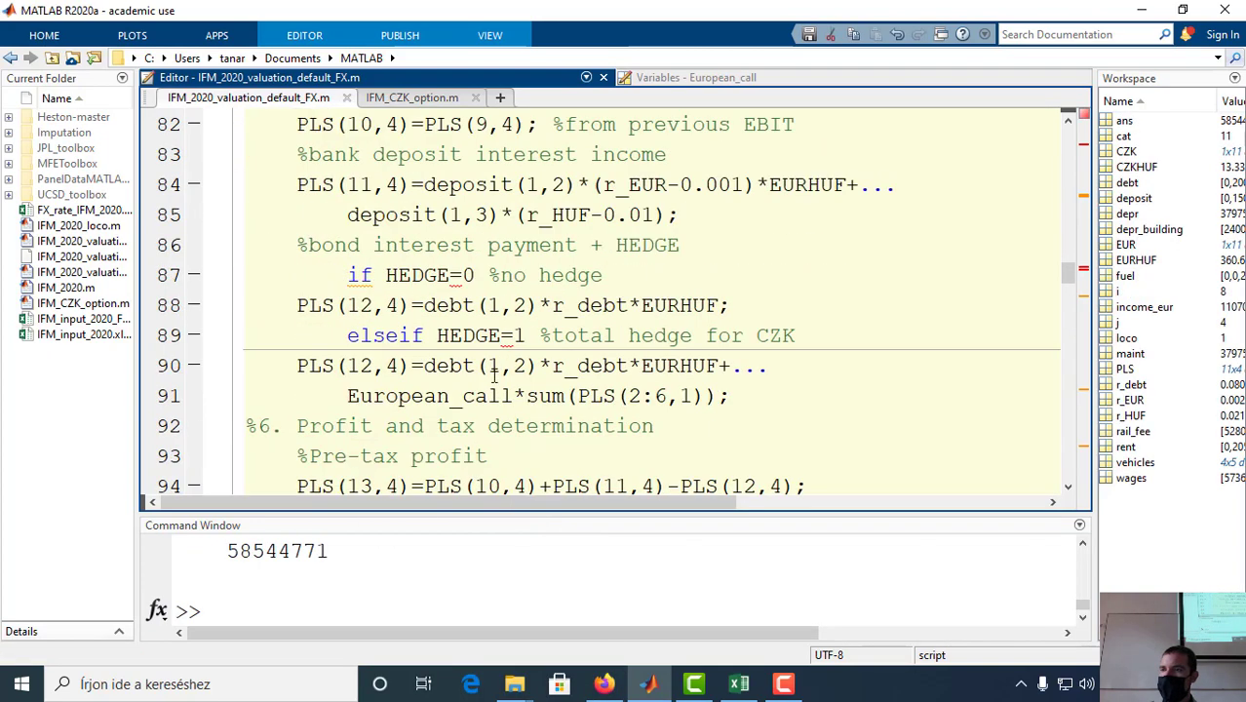
drag(527, 396, 723, 396)
right_click(654, 396)
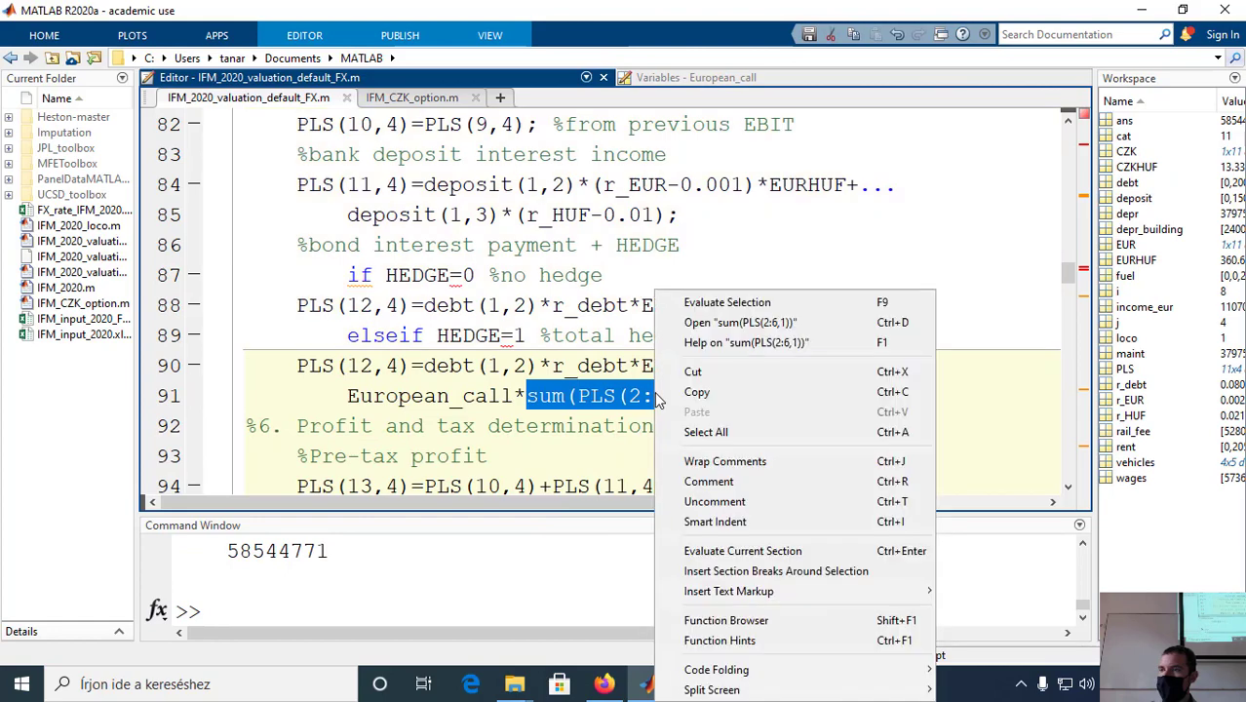
click(694, 308)
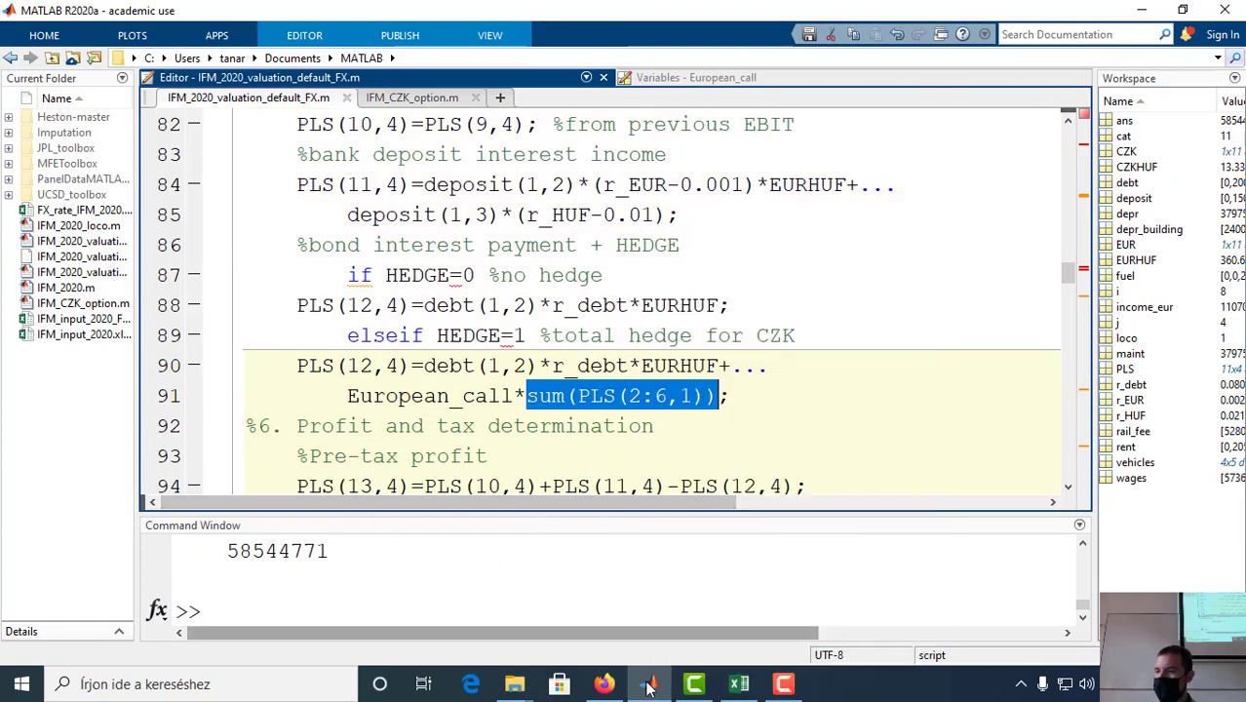
Step: Compare the evaluated exposure with the annual CZK exposure on Excel's (6a)Total_hedge sheet, and return to MATLAB
click(739, 685)
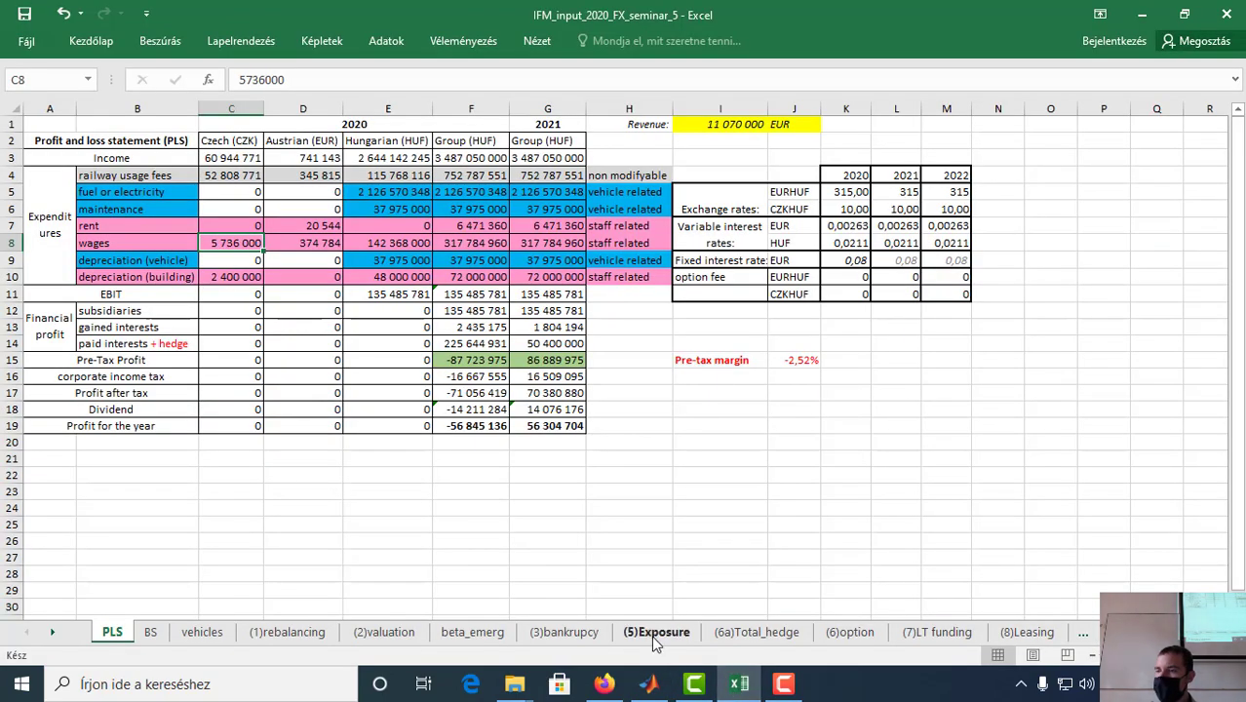
click(656, 632)
click(755, 632)
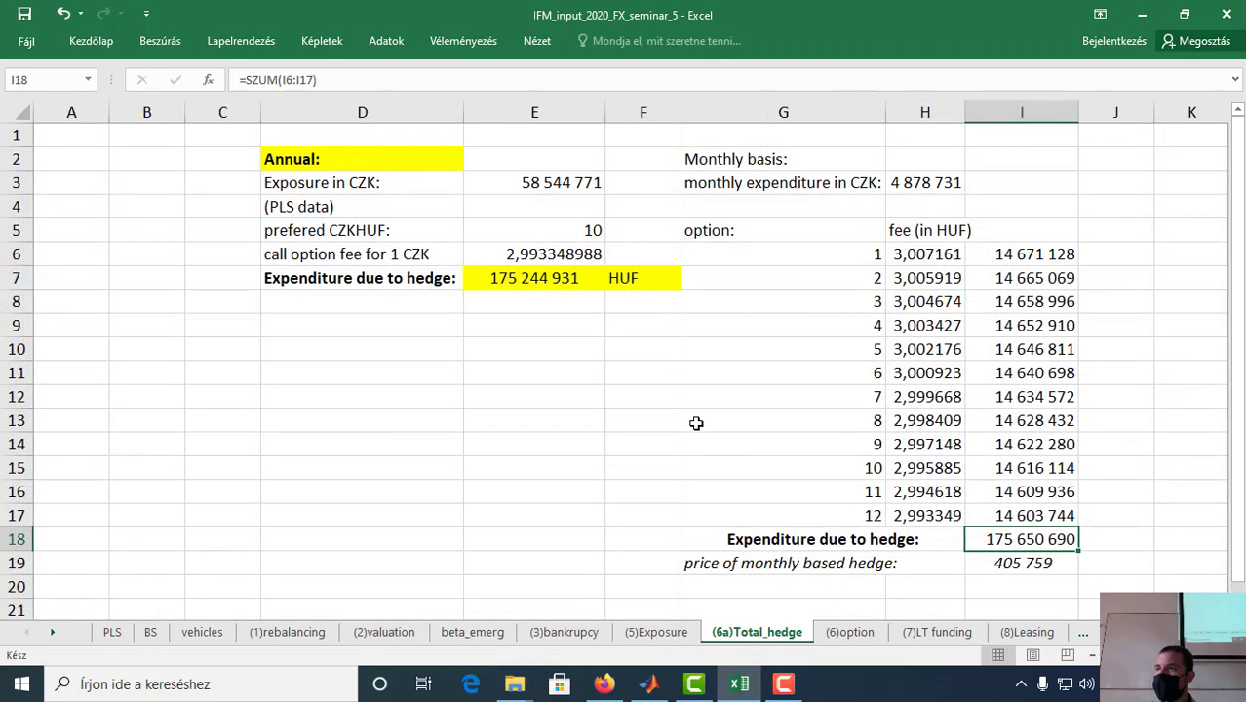
key(alt+Tab)
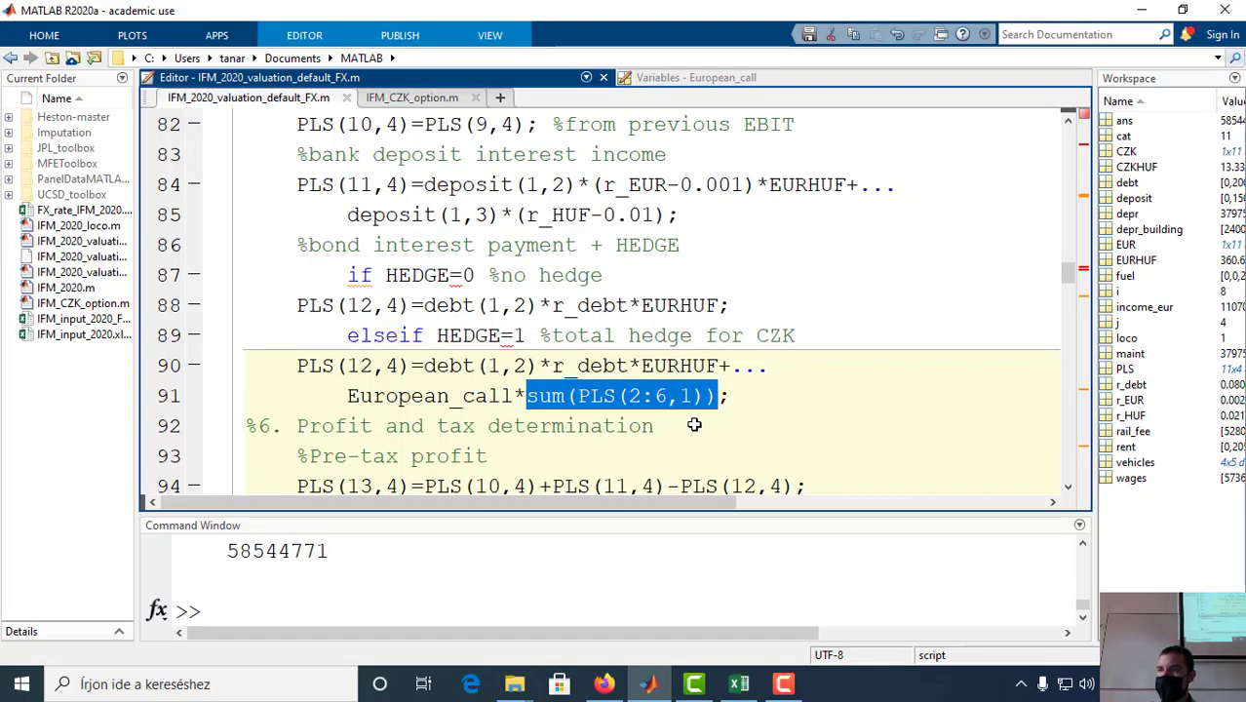
key(alt+Tab)
key(alt+Tab)
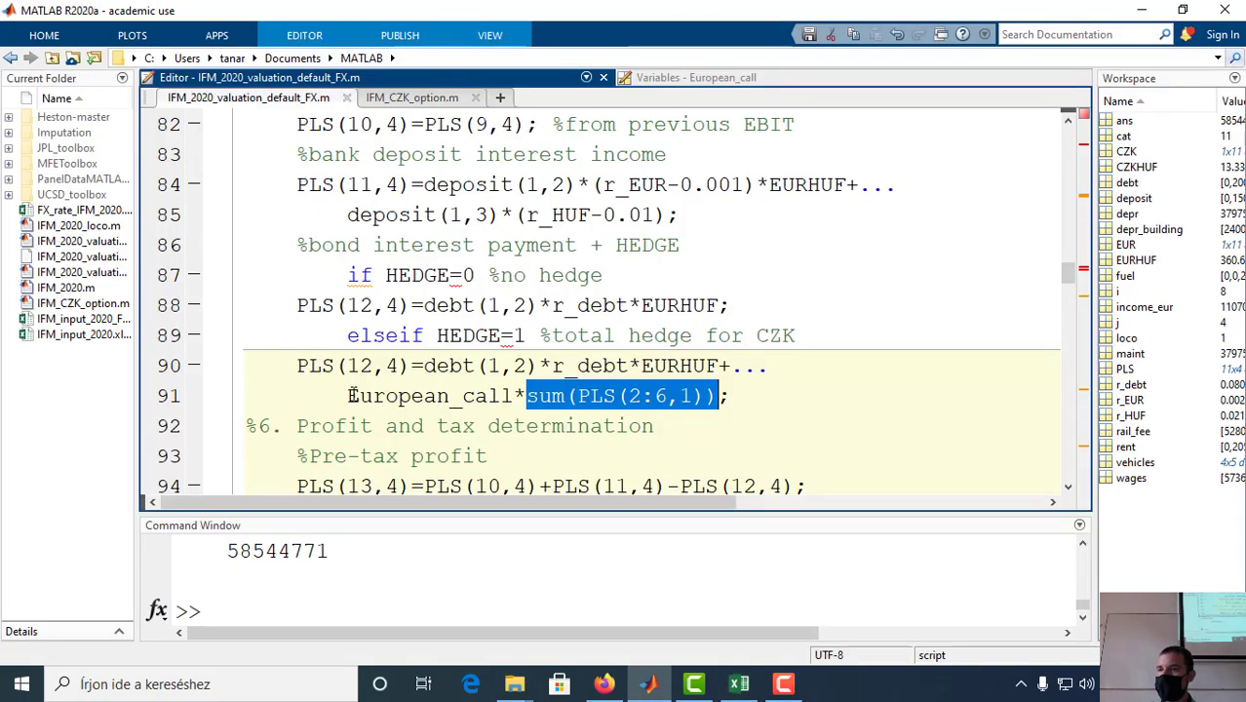
Step: Close the HEDGE if block by adding an end line after the European_call*sum(PLS(2:6,1)) term
drag(348, 396, 517, 393)
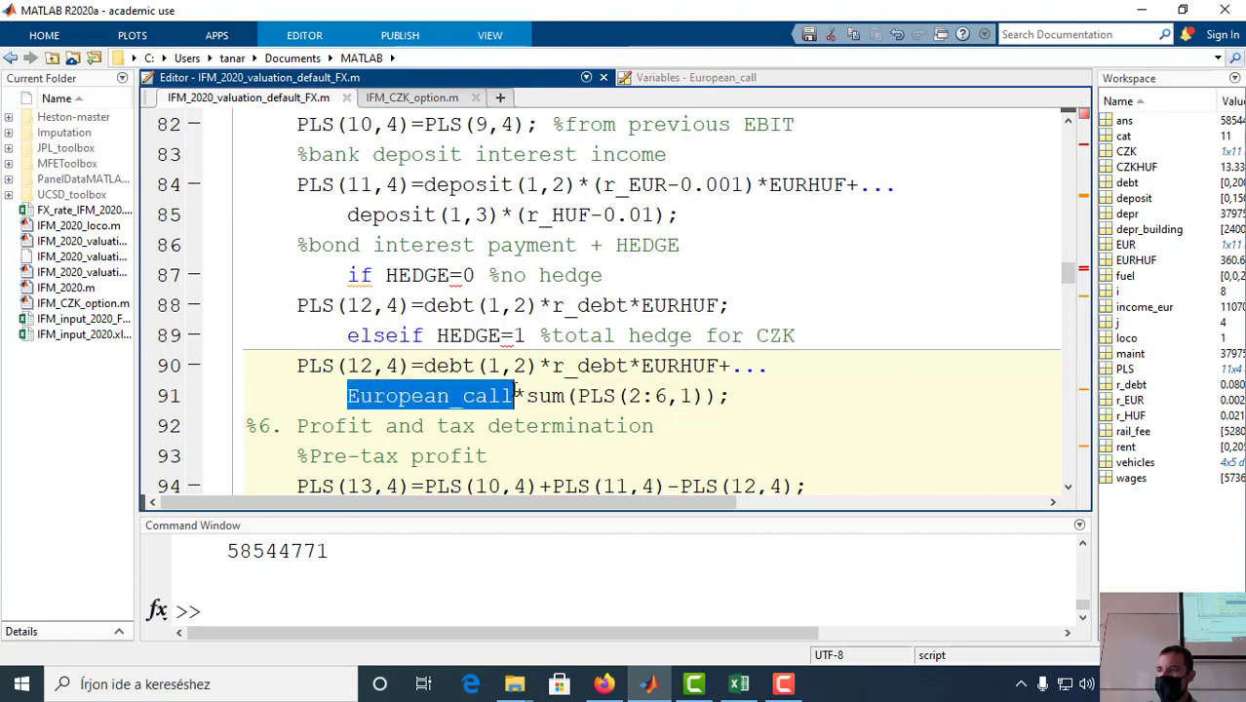
click(732, 393)
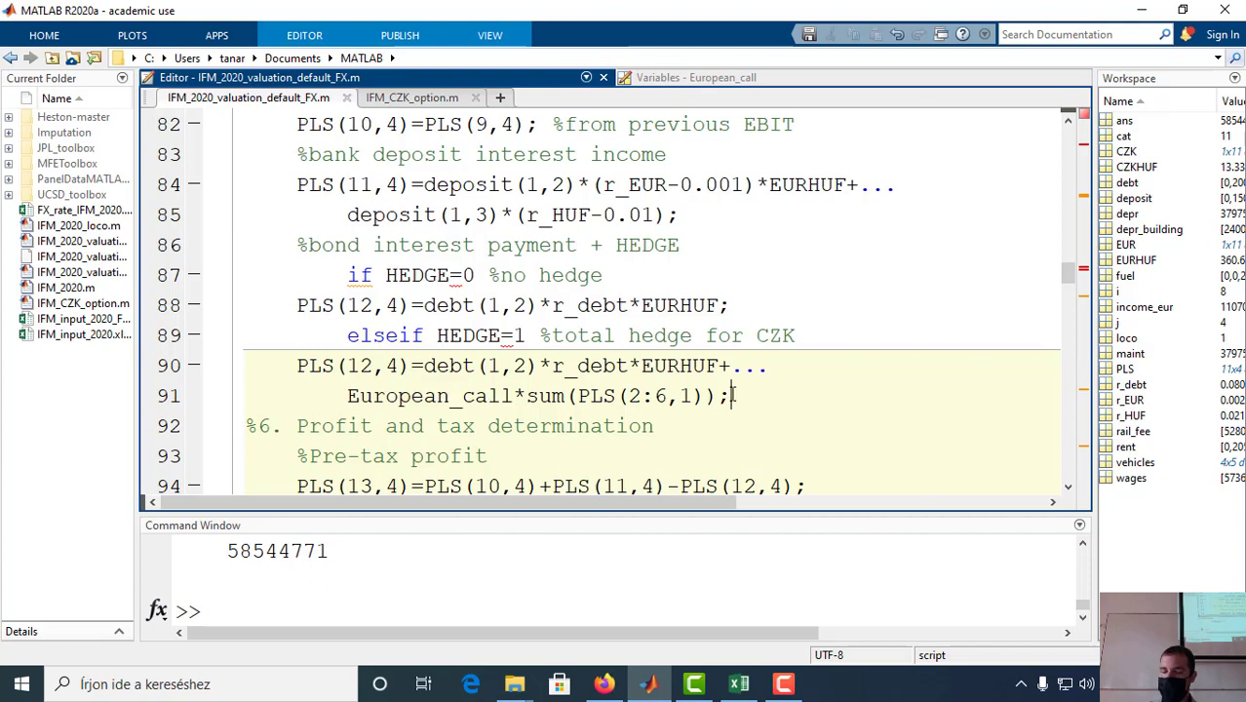
key(Return)
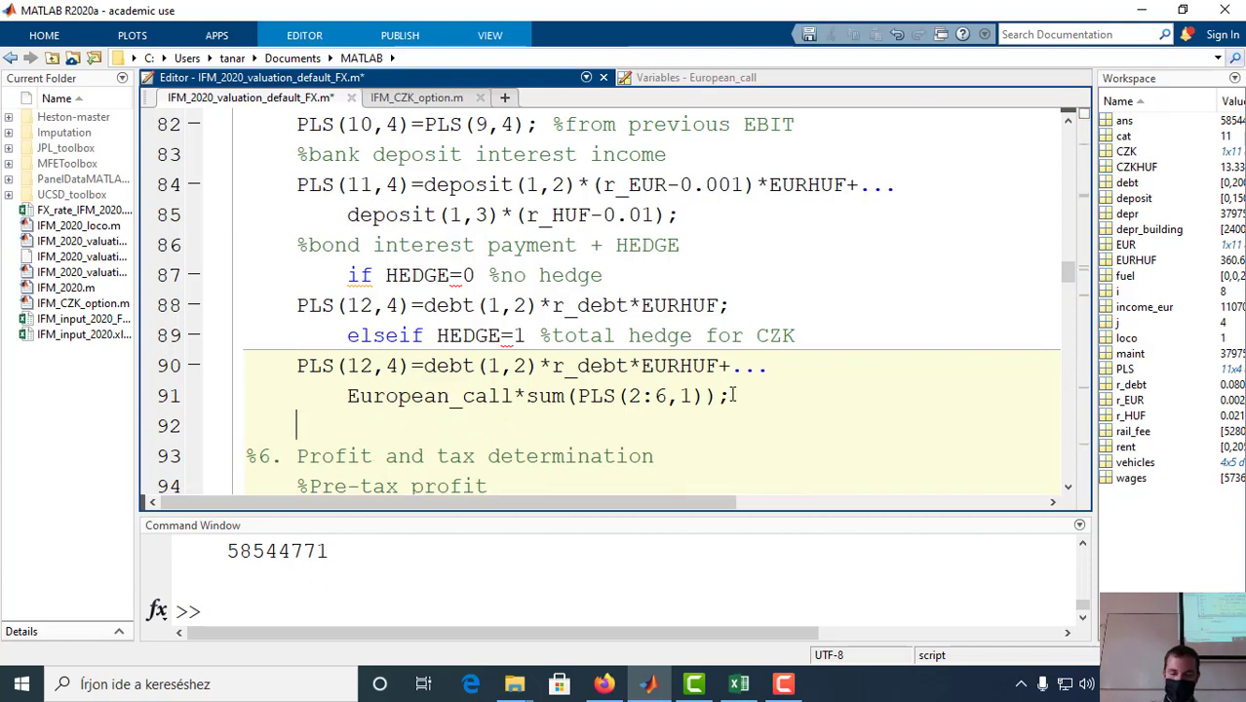
text(end)
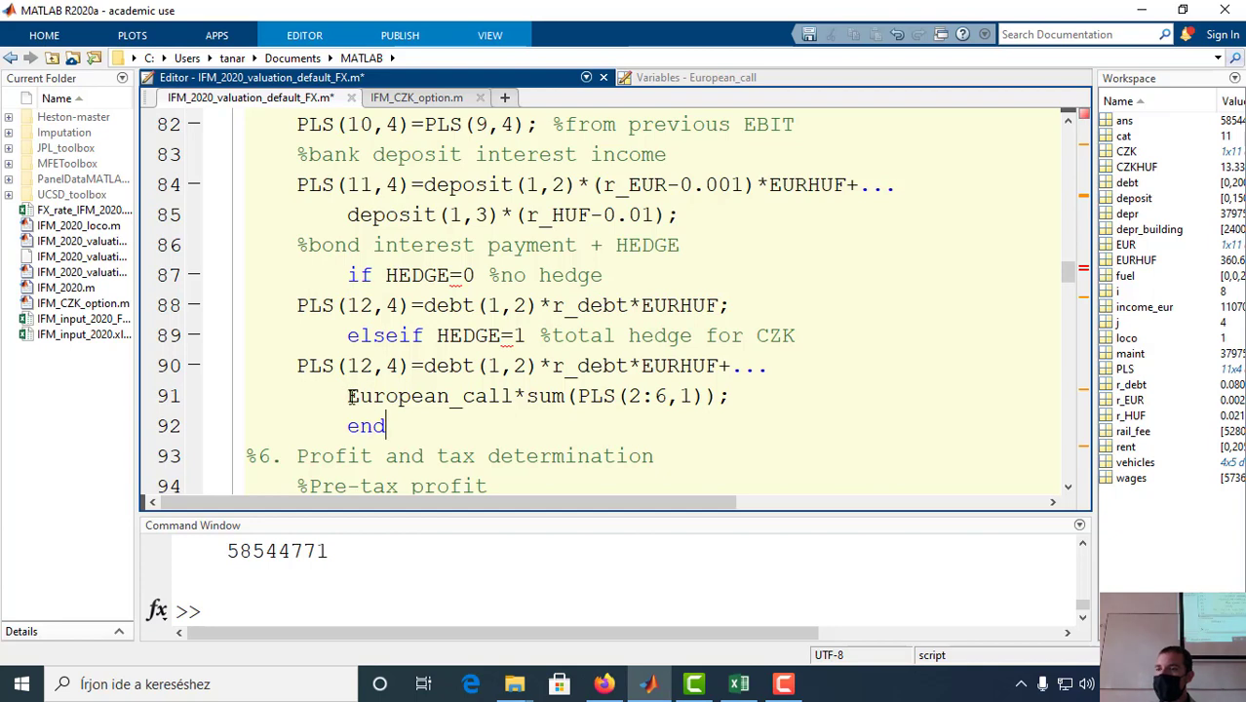
Step: Correct the HEDGE conditions to equality comparisons, HEDGE==0 in the if line and HEDGE==1 in the elseif line
drag(349, 396, 515, 395)
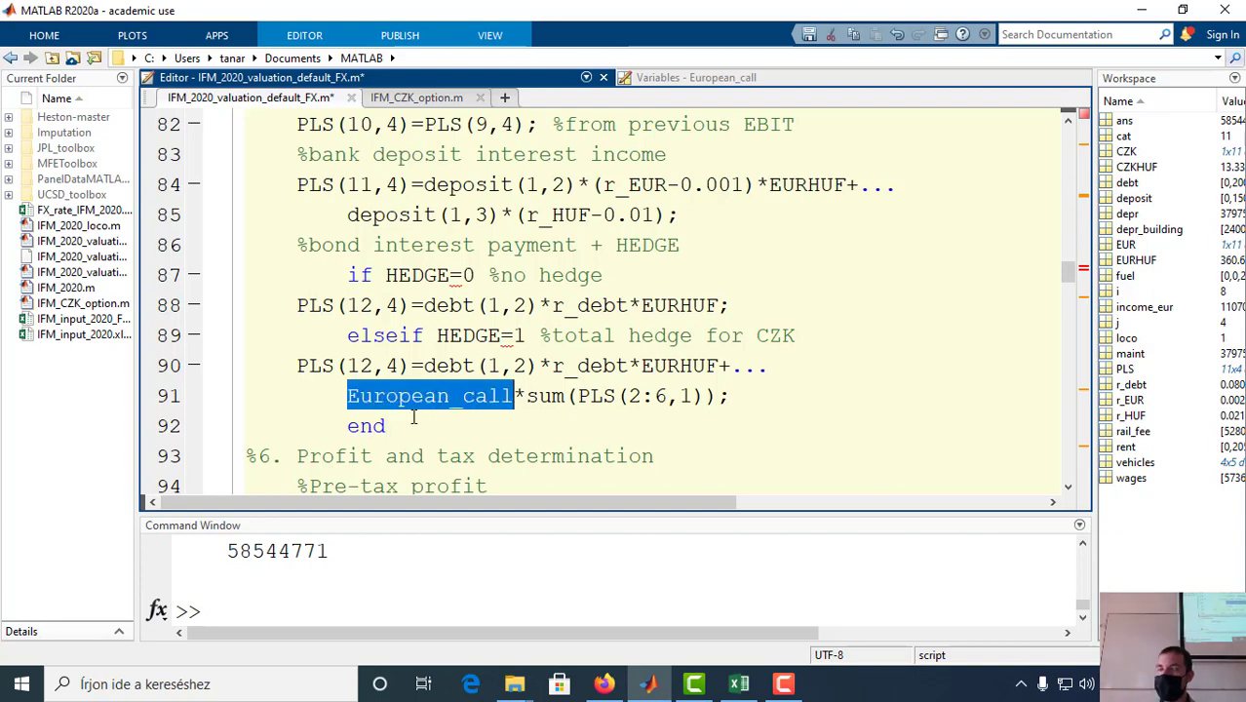
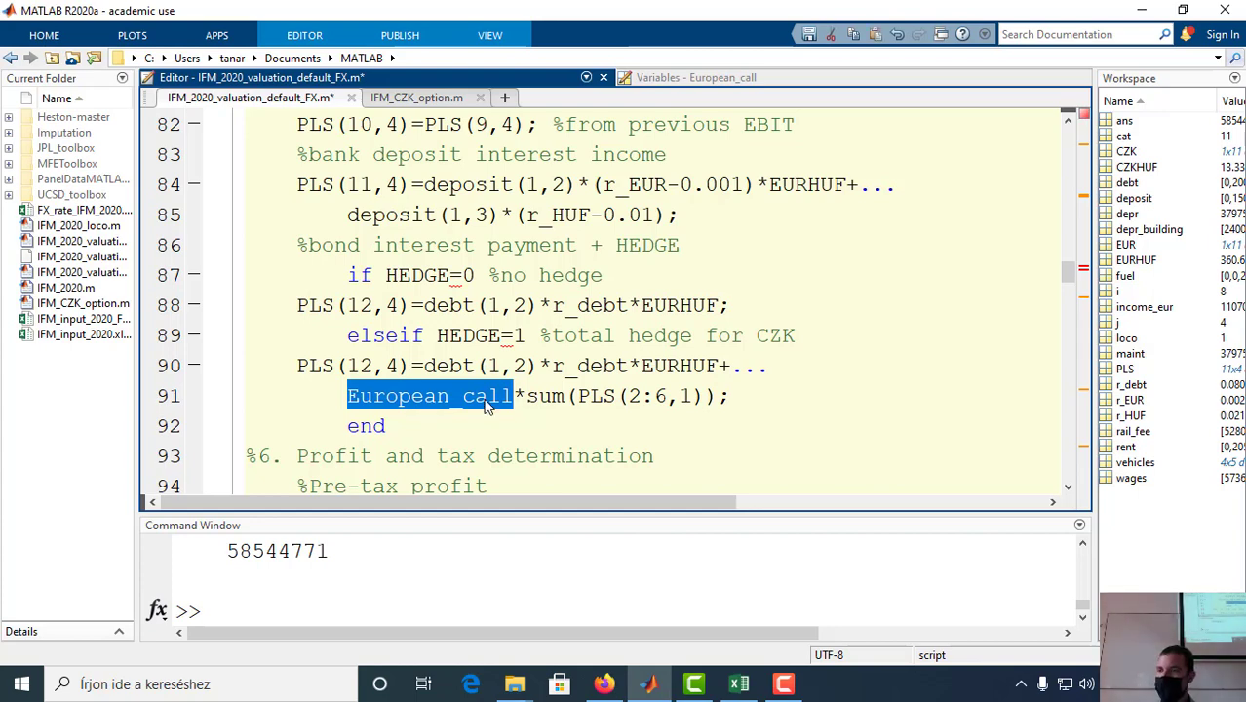
drag(435, 336, 527, 337)
drag(386, 276, 479, 273)
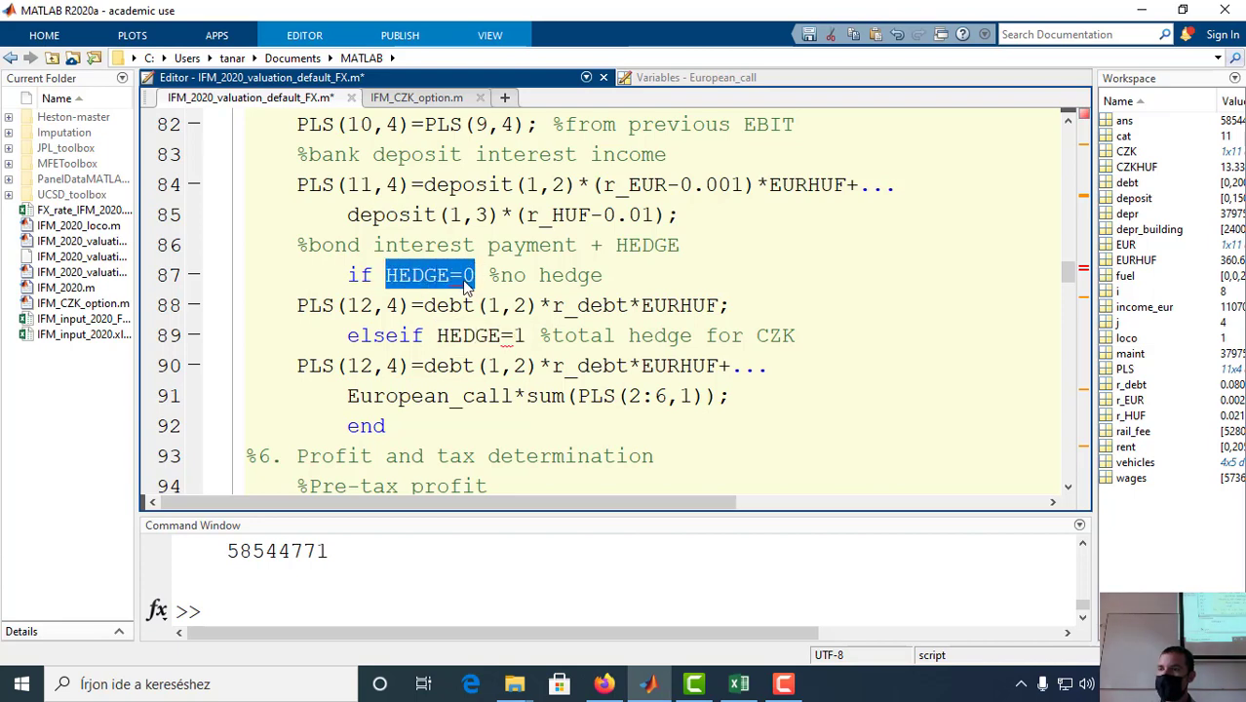
click(464, 278)
text(=)
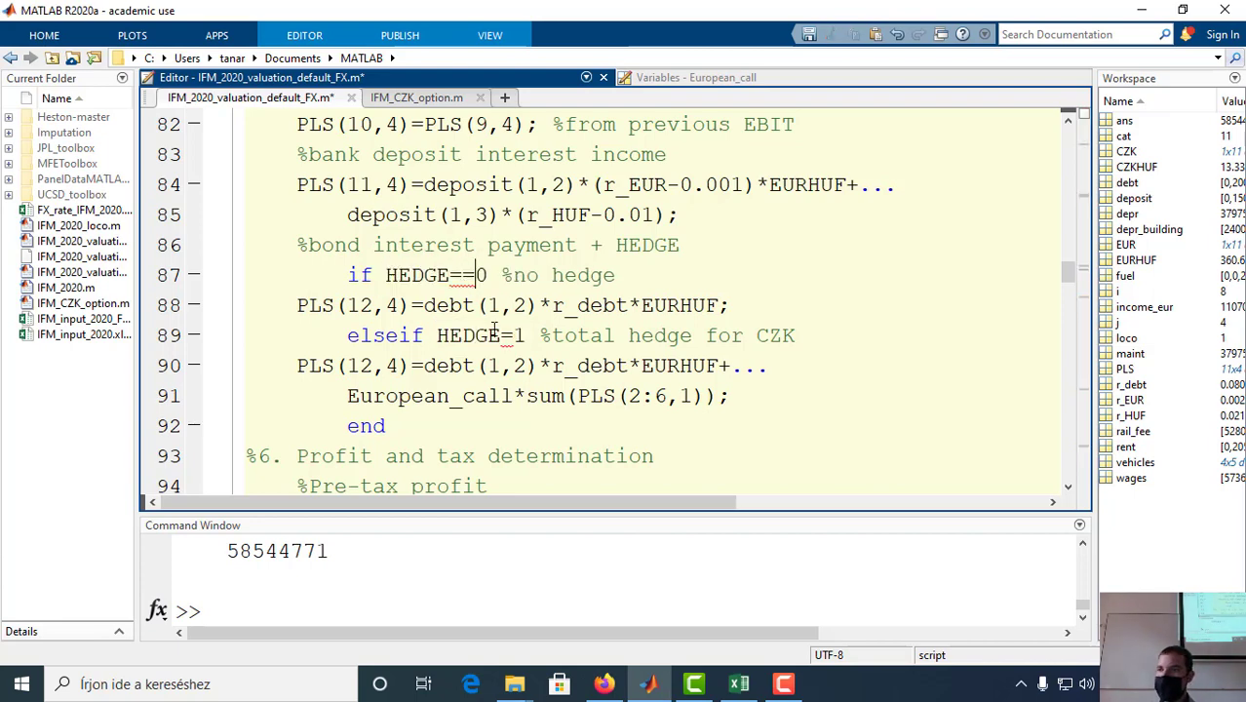
click(511, 335)
text(=)
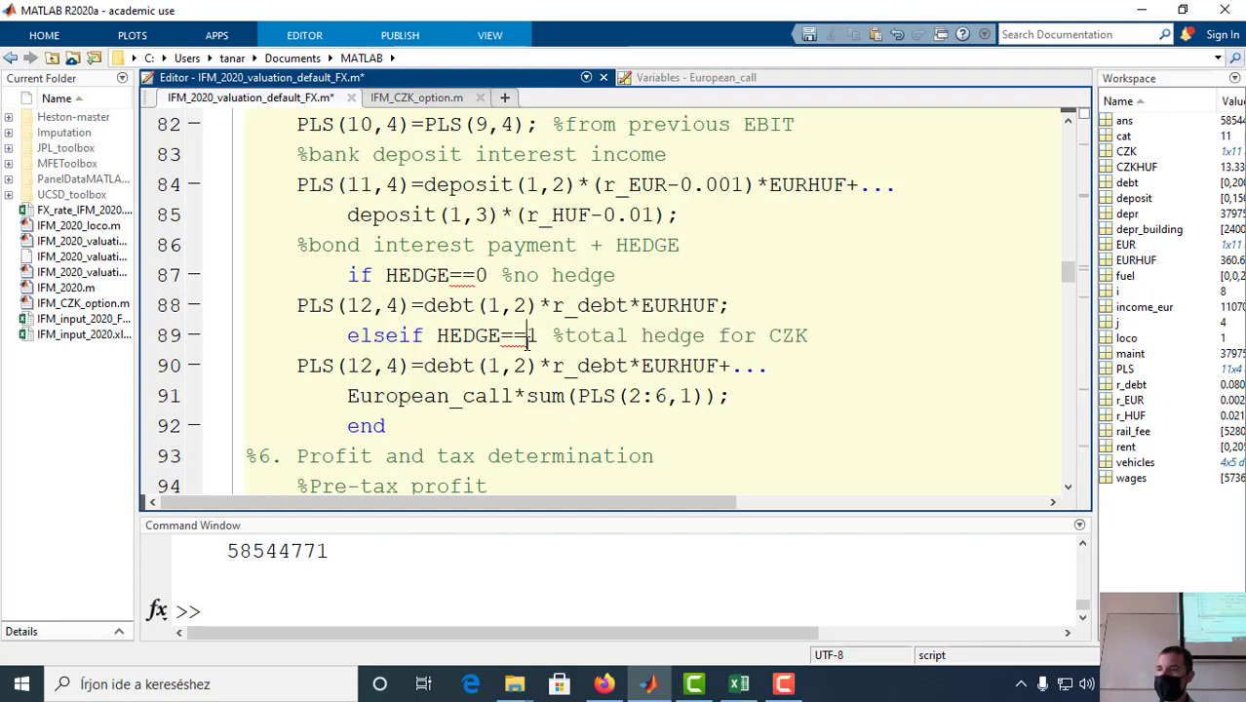
click(475, 277)
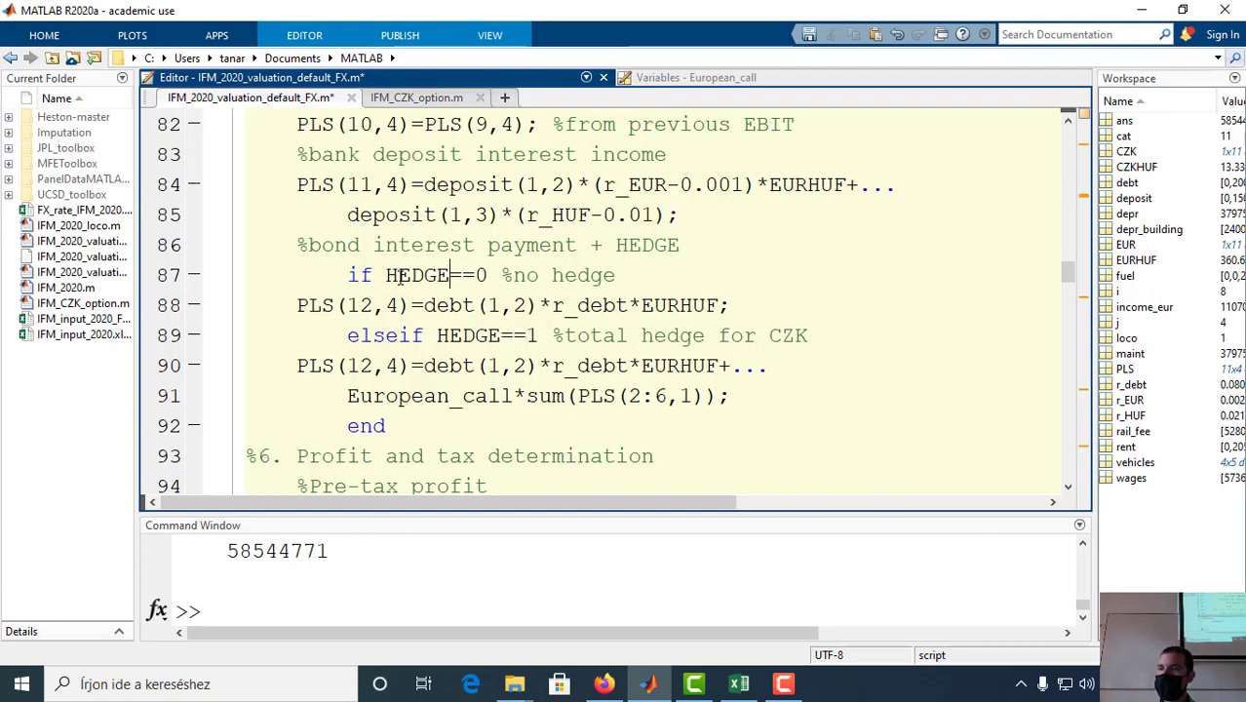
Step: Copy the HEDGE==0 %no hedge condition onto a new line below the clear command at the start of the script
drag(388, 277, 563, 274)
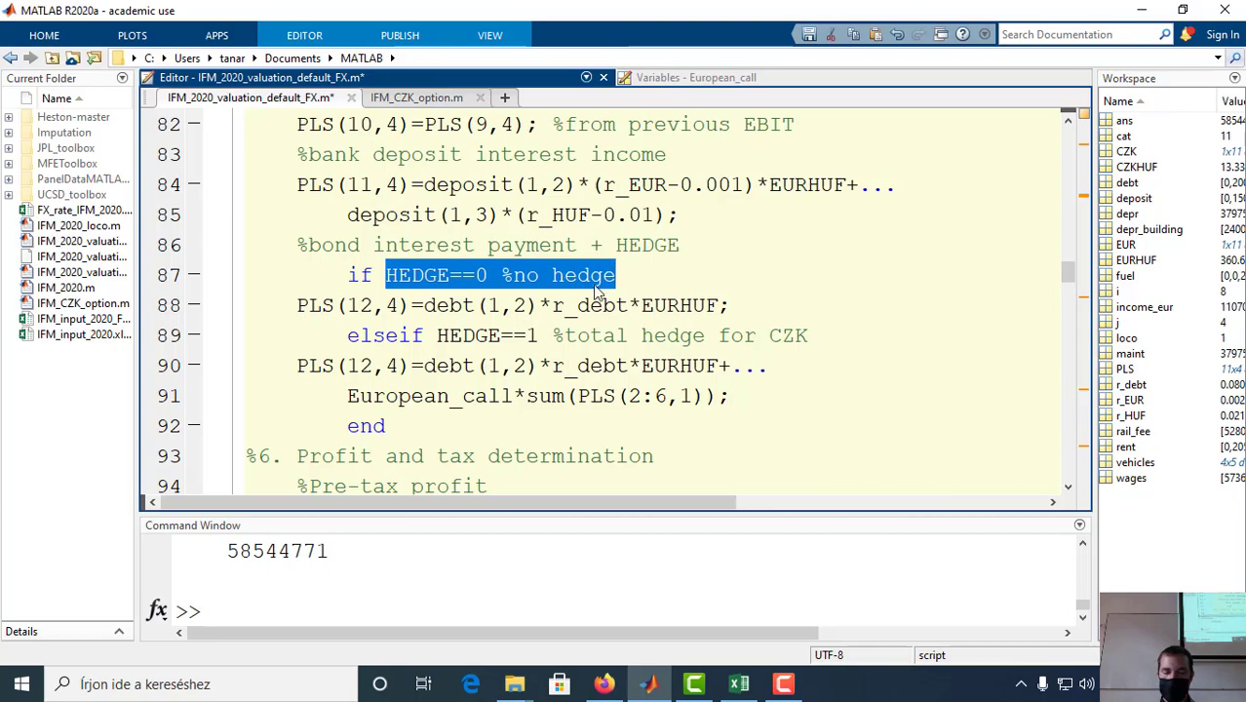
scroll(511, 315, up, 20)
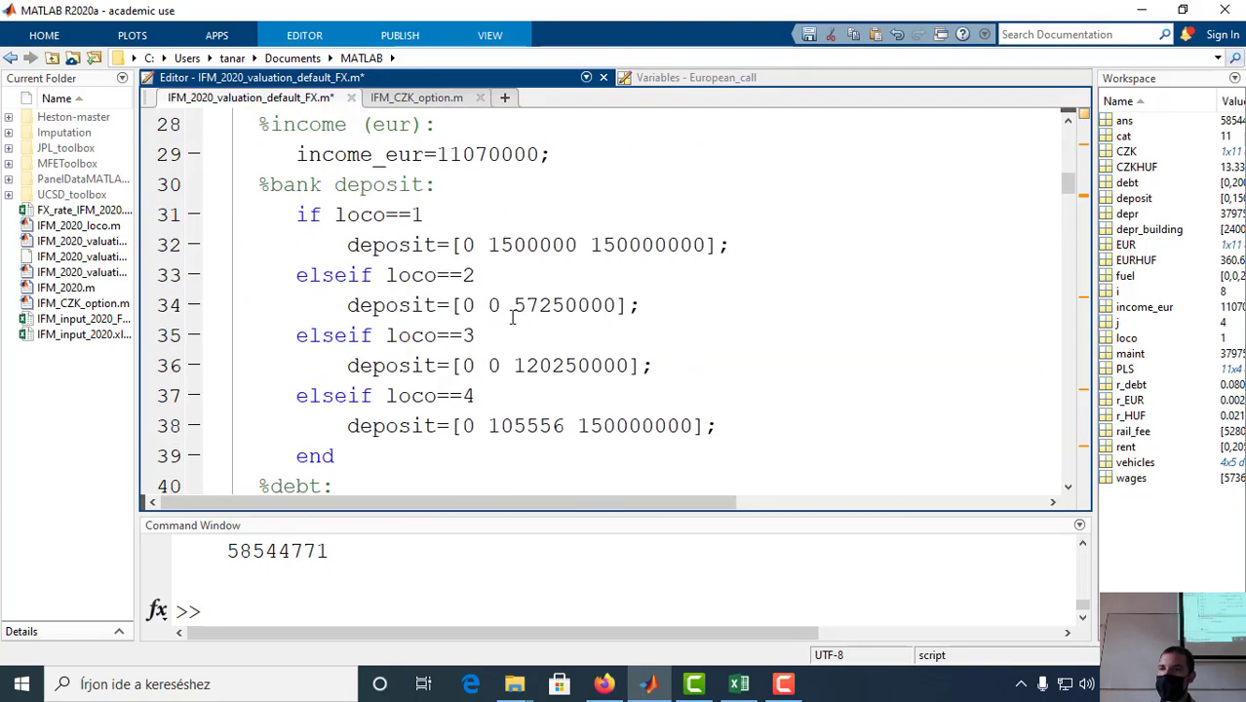
scroll(510, 315, up, 3)
scroll(510, 315, down, 3)
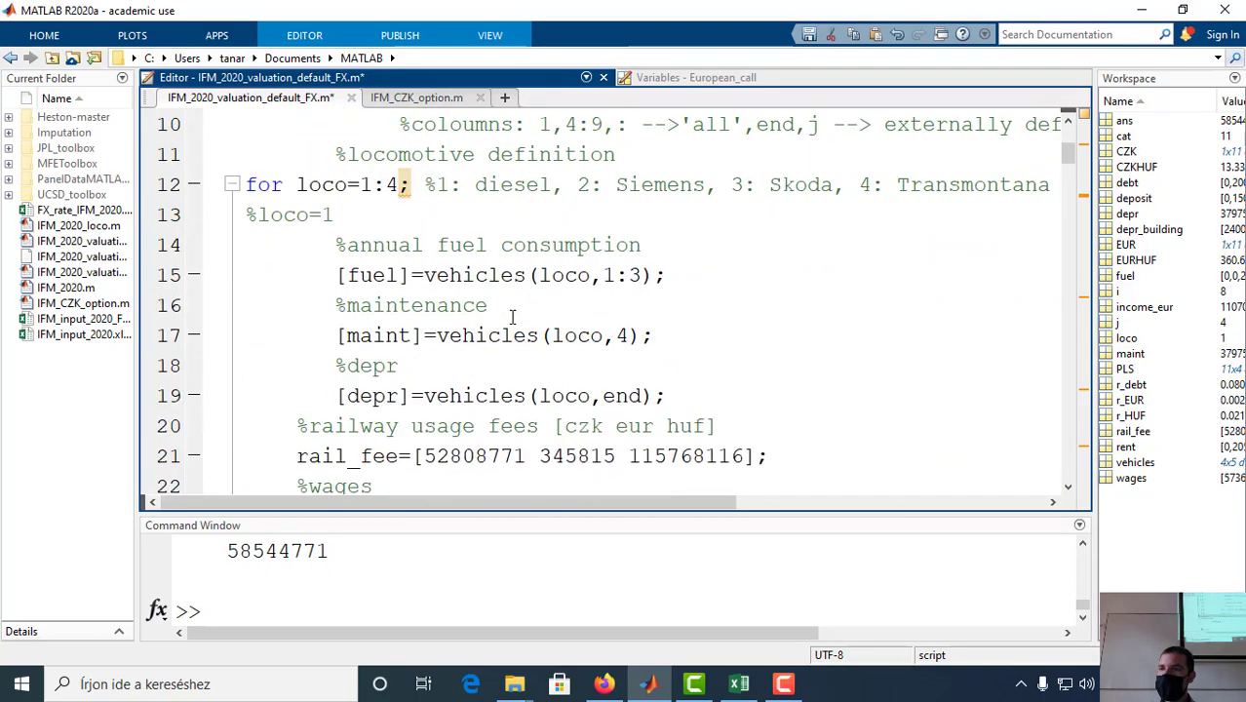
scroll(511, 315, up, 3)
click(819, 159)
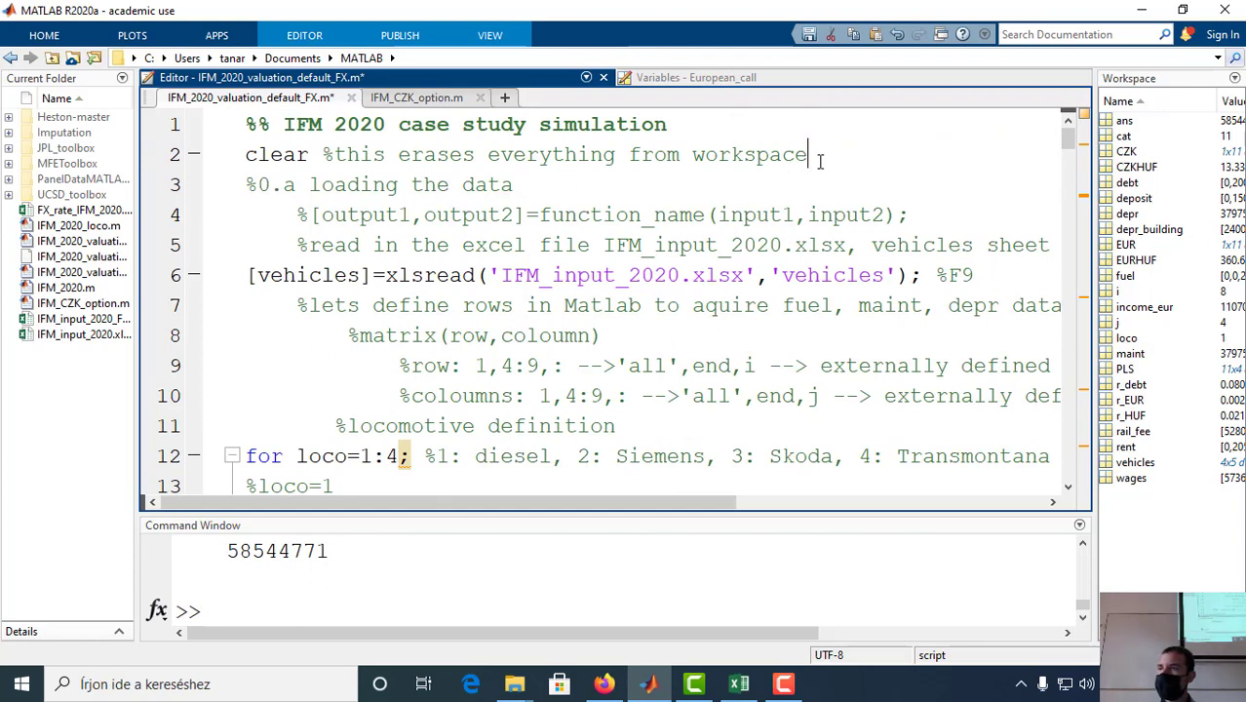
key(Return)
text(HEDGE=0 %no hedge)
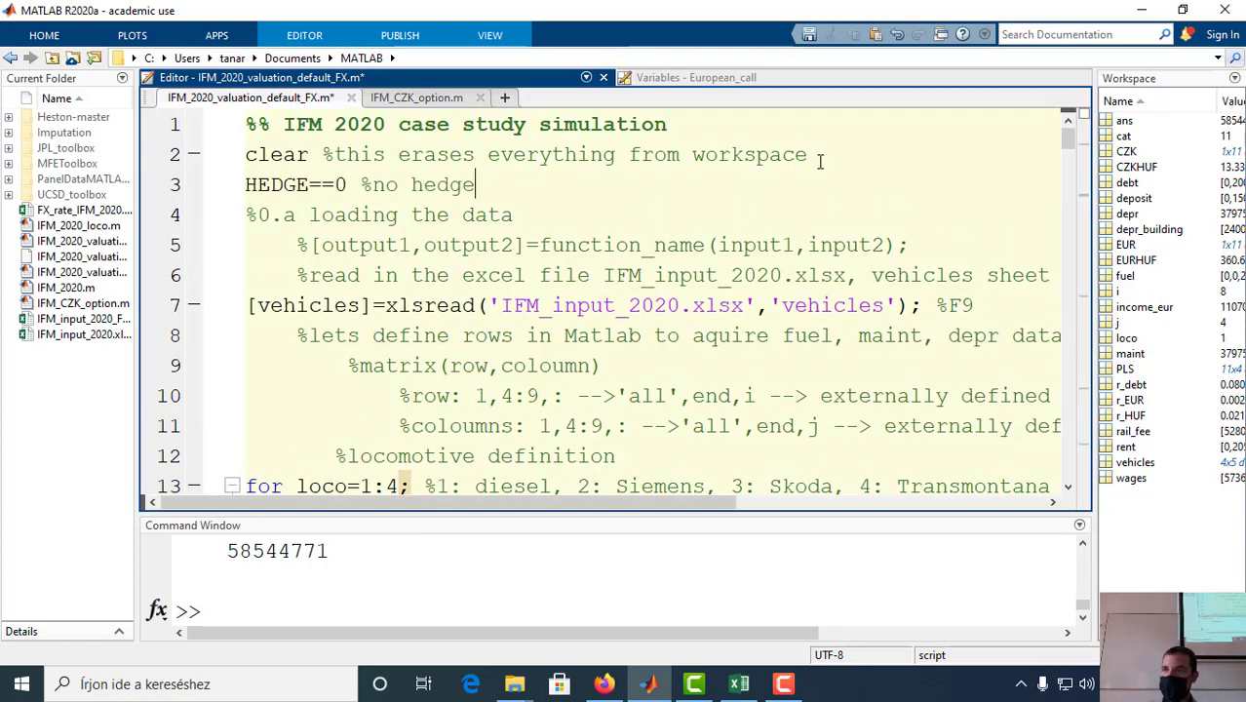
Step: Turn the comparison on the new line below clear into the assignment HEDGE=0
key(Left)
key(Left)
key(Left)
key(Left)
key(Left)
key(Left)
key(Left)
key(Left)
key(Left)
key(Left)
key(Left)
text(=)
key(BackSpace)
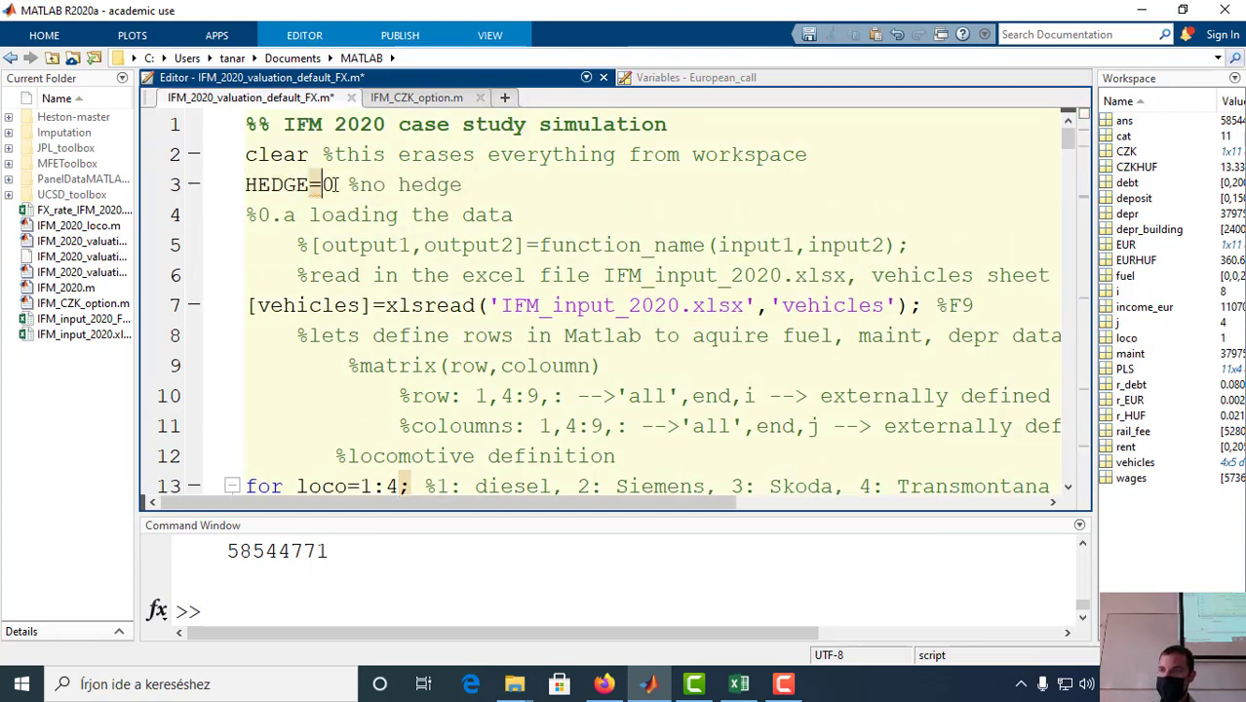
key(Right)
key(Right)
click(480, 185)
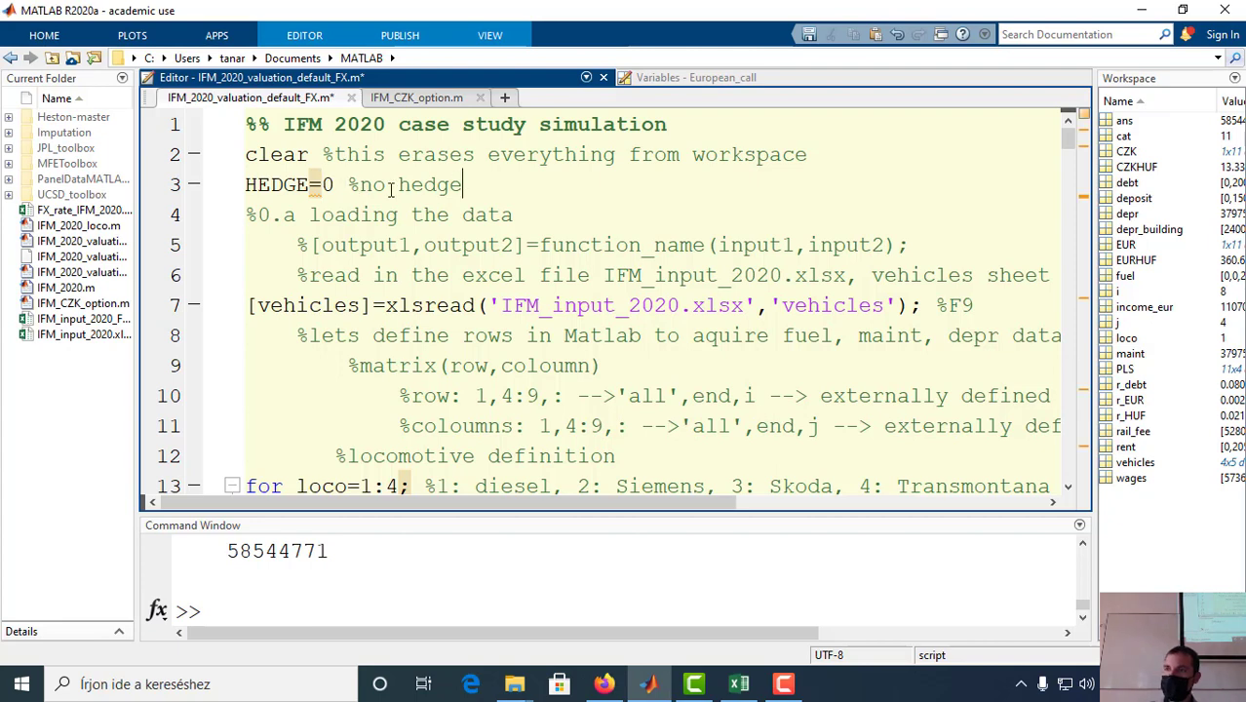
Step: Extend the comment on the HEDGE=0 line to read %0: no hedge, 1: total hedge
click(361, 185)
text(0:)
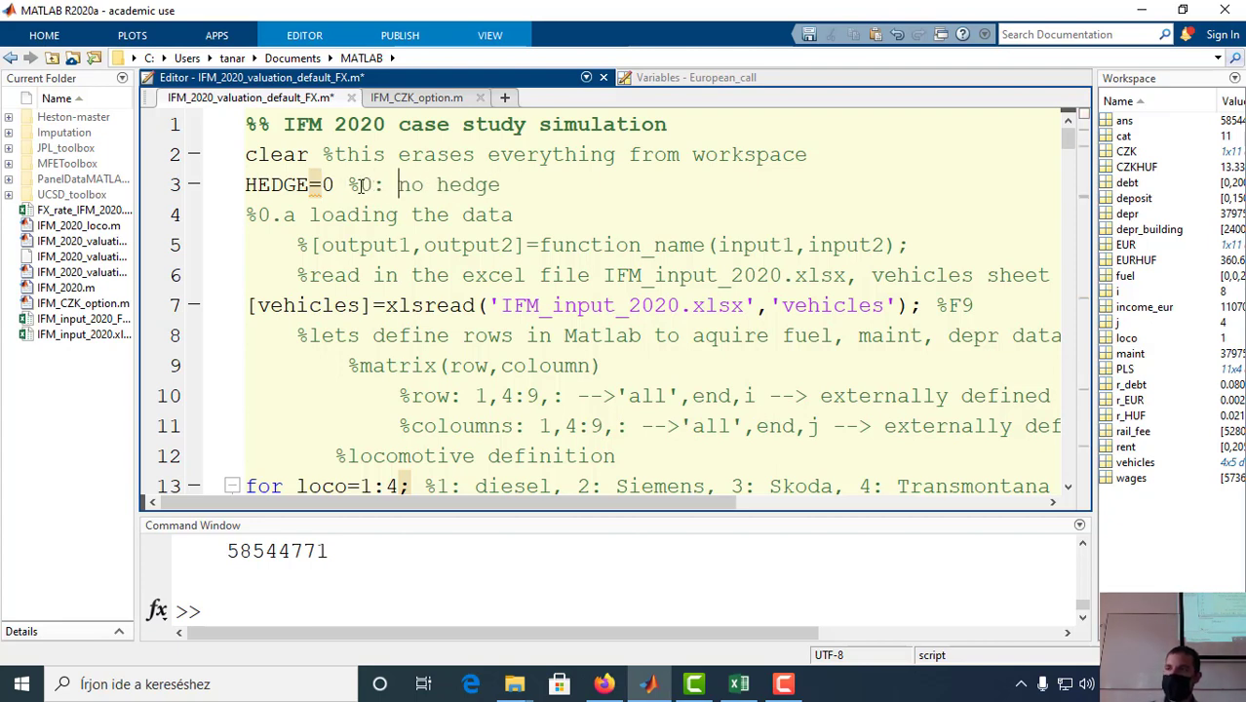
click(511, 184)
text(, 1)
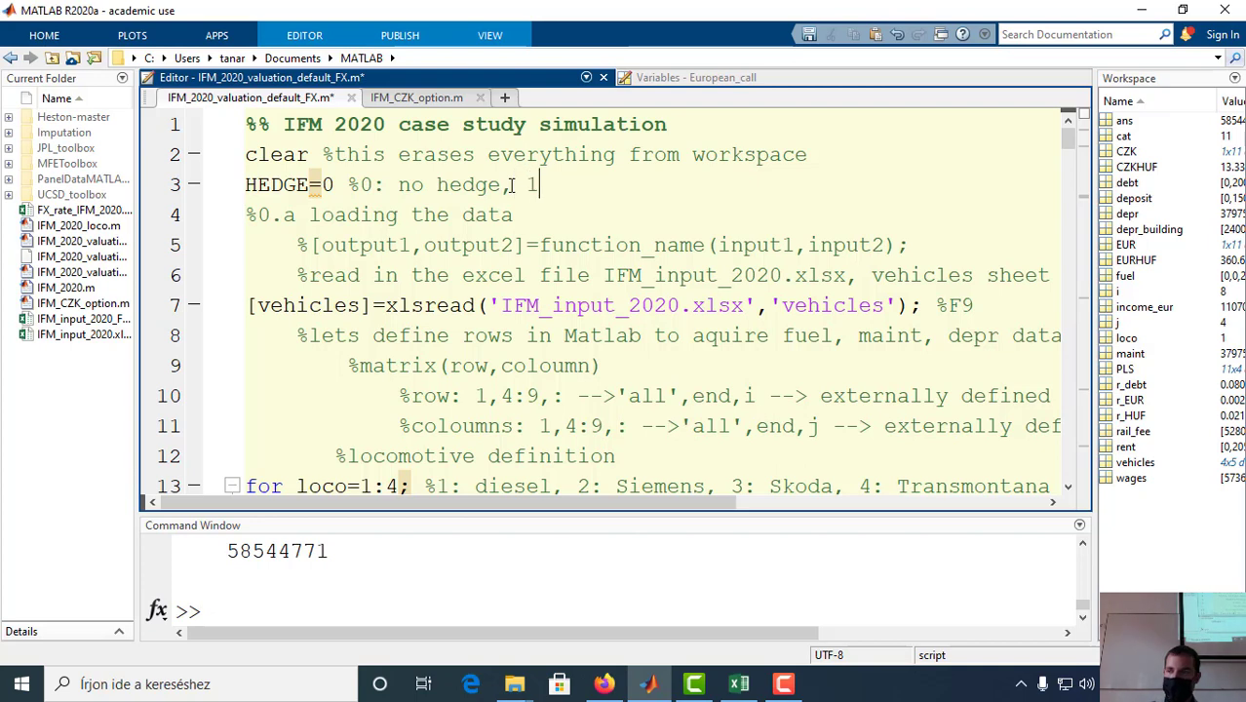
text(: )
text(total)
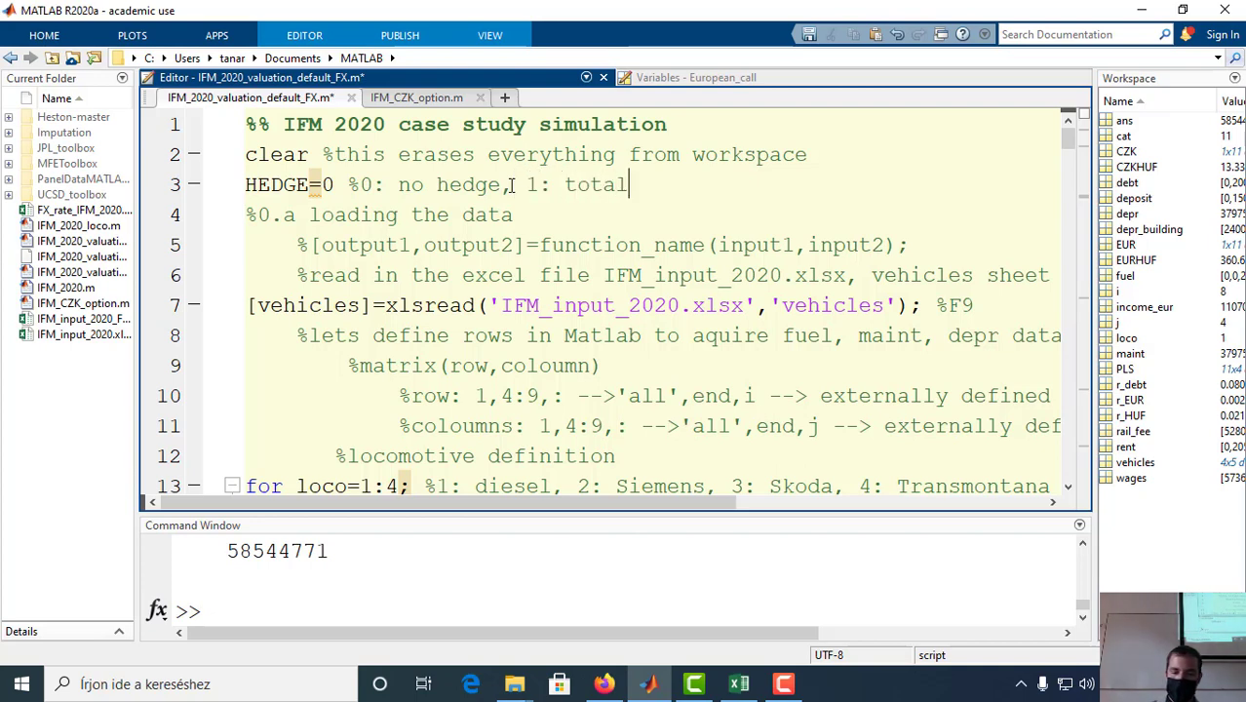
text( hedge)
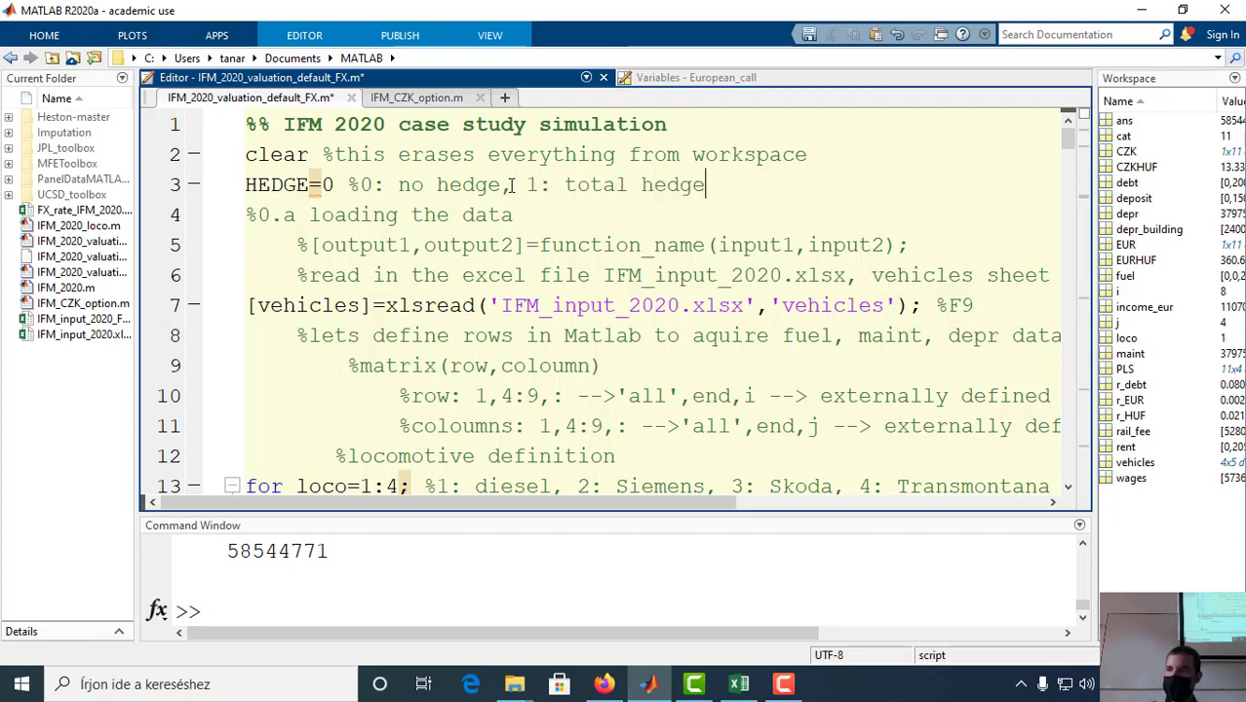
Step: Review the script from its header down to the for cat=1:11 loop with the EUR and CZK exchange rates
click(375, 277)
scroll(395, 320, down, 1)
scroll(394, 320, up, 1)
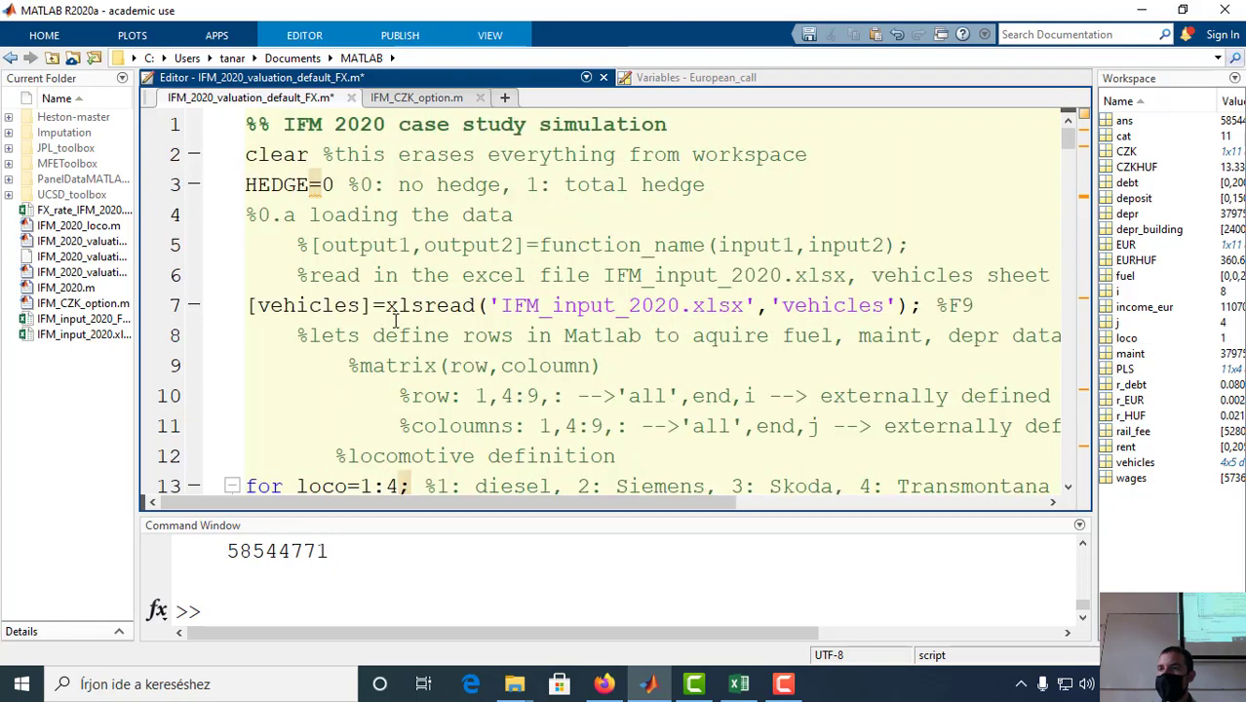
scroll(410, 329, down, 1)
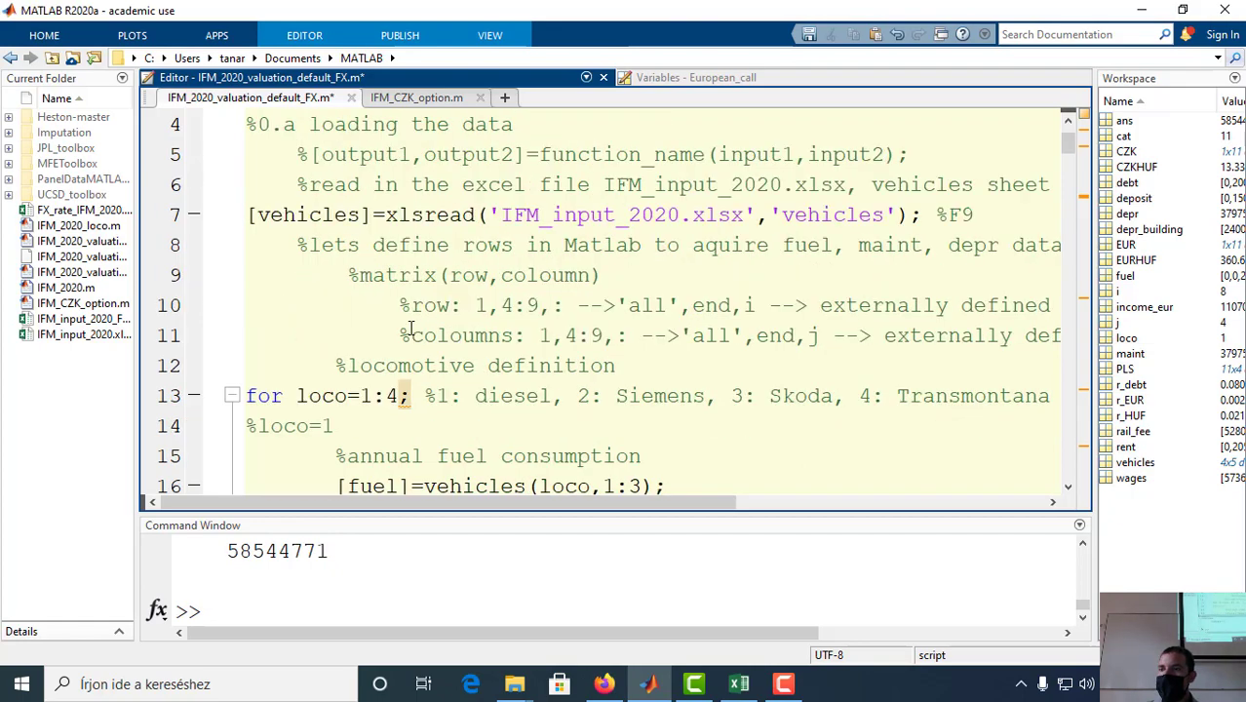
scroll(411, 329, up, 1)
scroll(410, 328, down, 2)
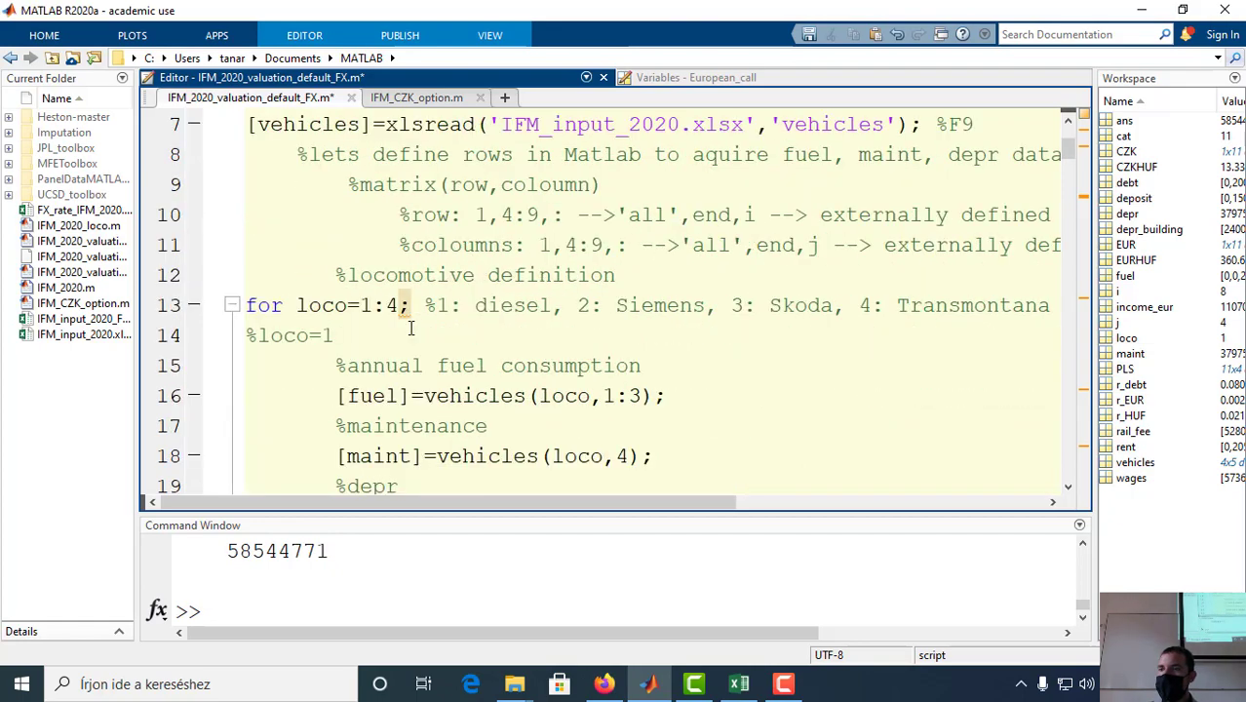
scroll(411, 328, up, 2)
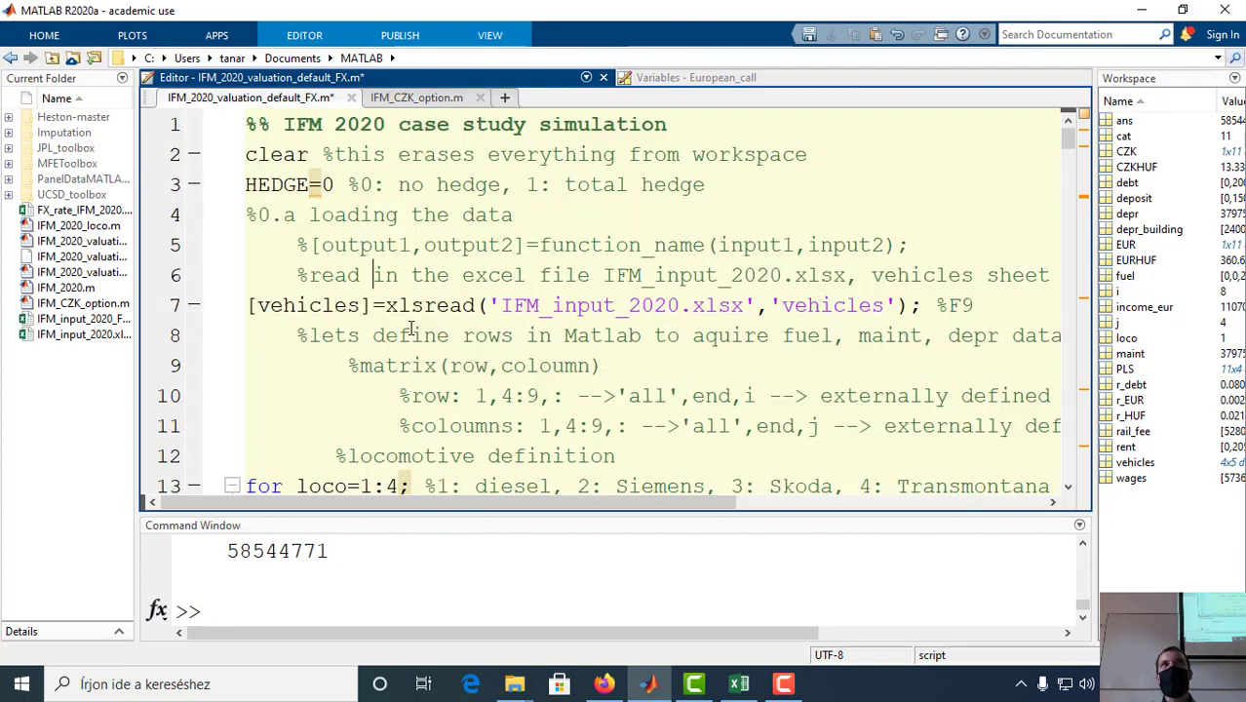
scroll(411, 329, down, 6)
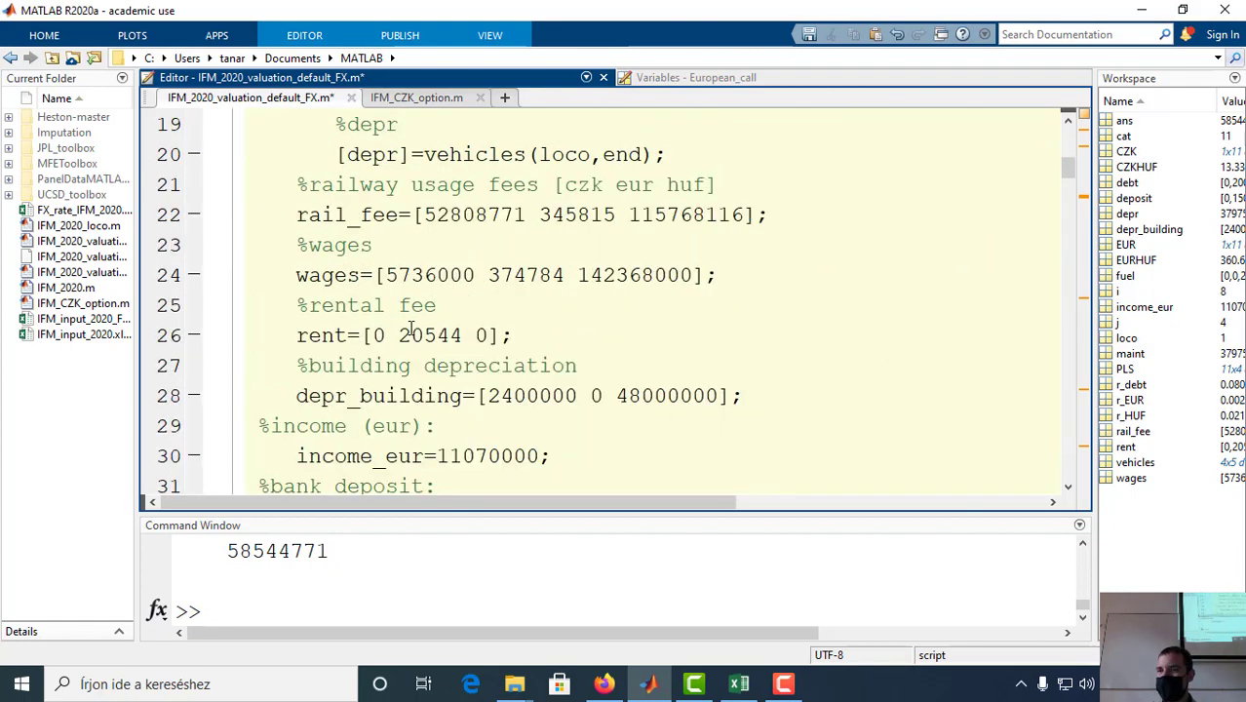
scroll(410, 329, down, 6)
scroll(411, 329, down, 4)
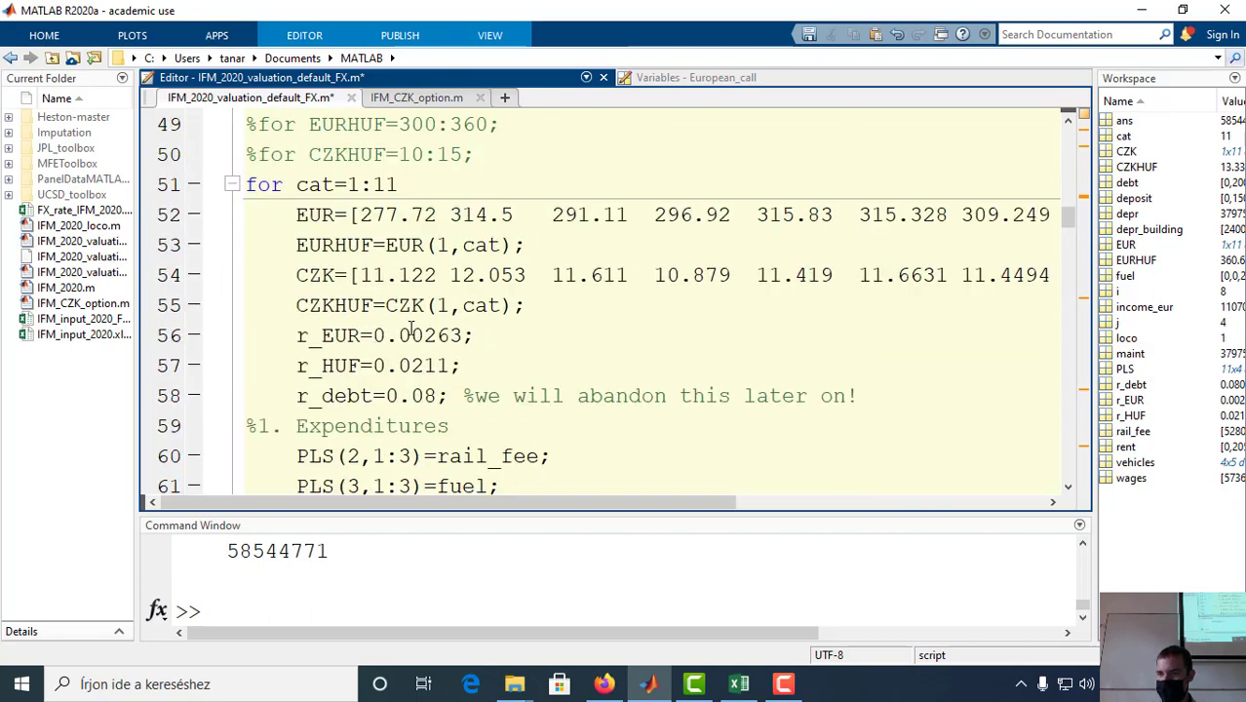
scroll(411, 329, down, 1)
scroll(411, 329, up, 1)
click(324, 185)
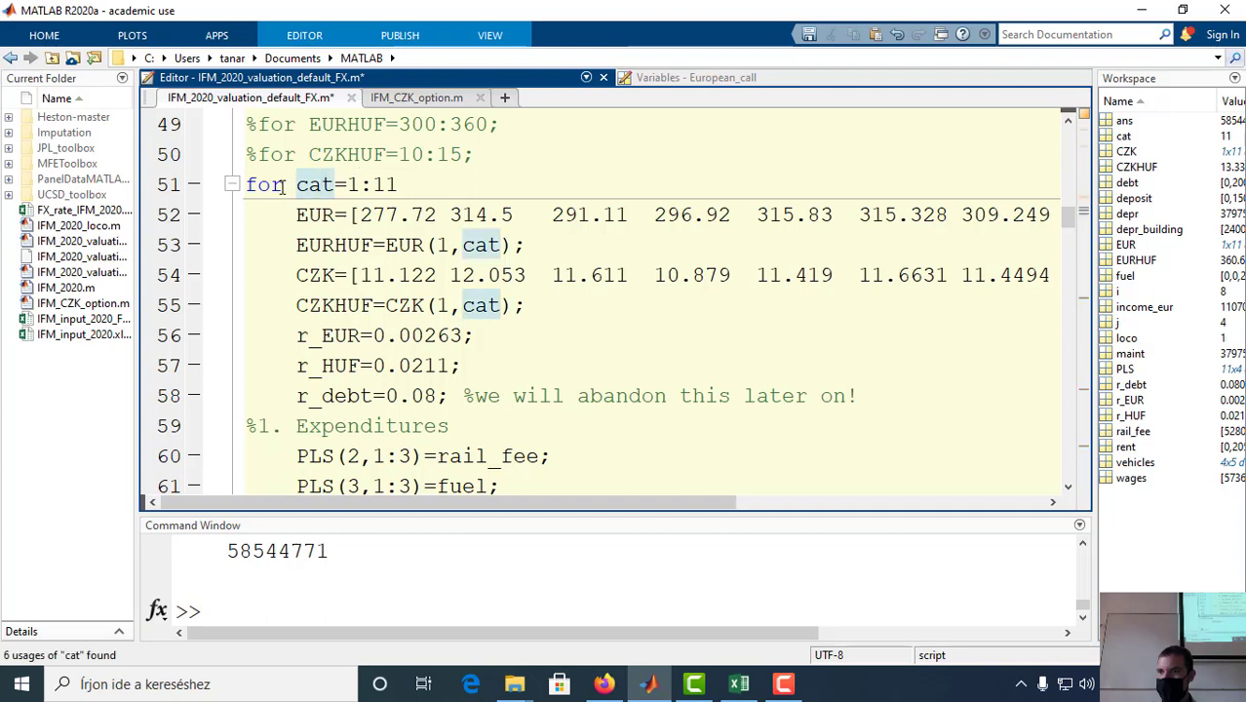
click(283, 186)
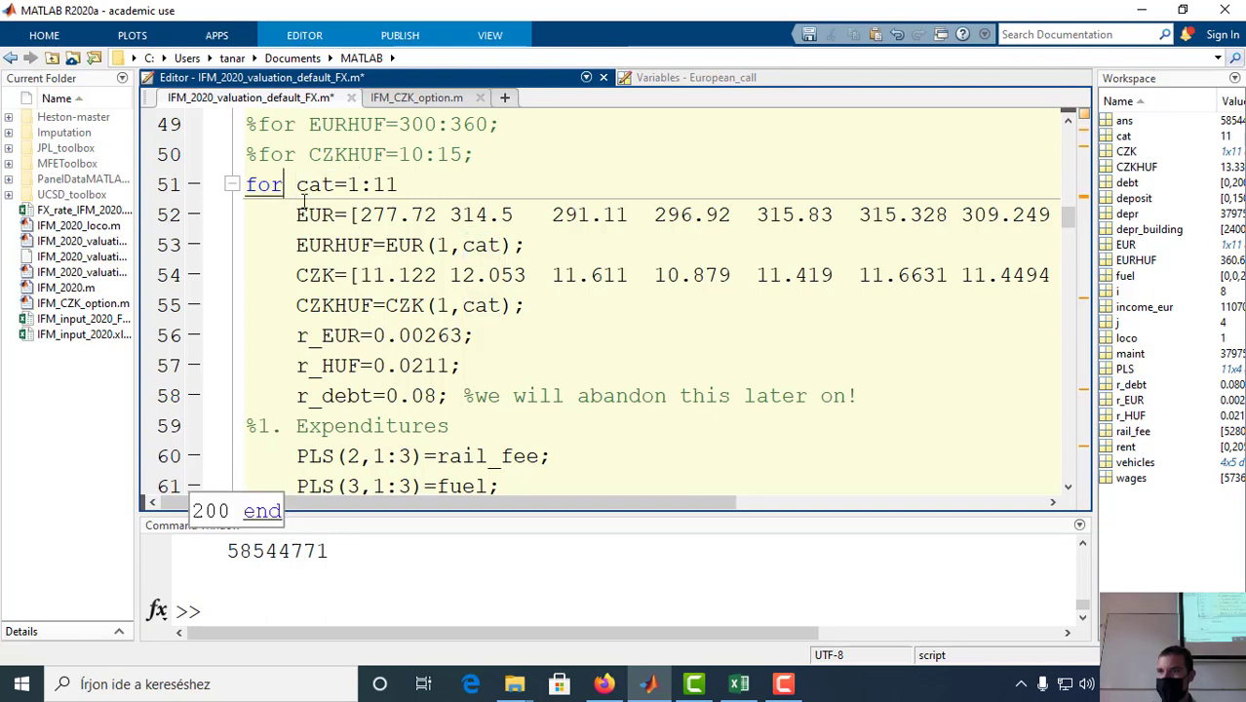
Step: Save the script under the new name IFM_2020_valuation_default_hedge in the MATLAB folder
click(304, 36)
click(94, 101)
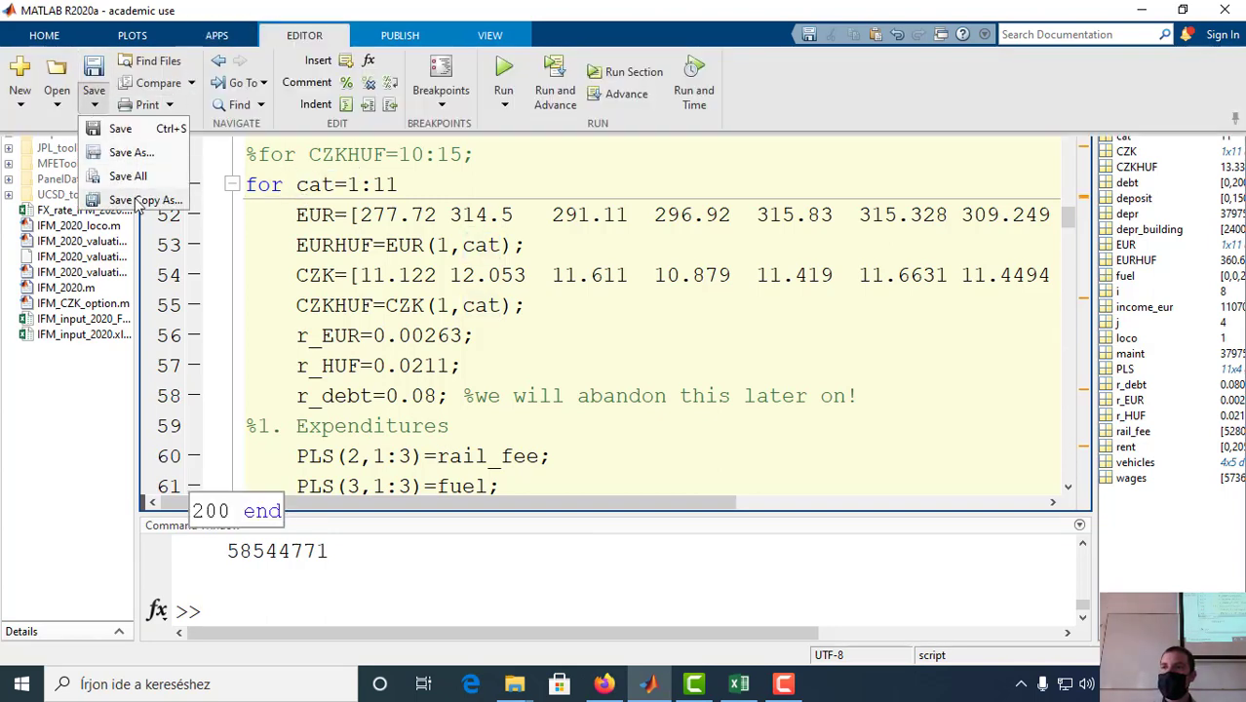
click(142, 154)
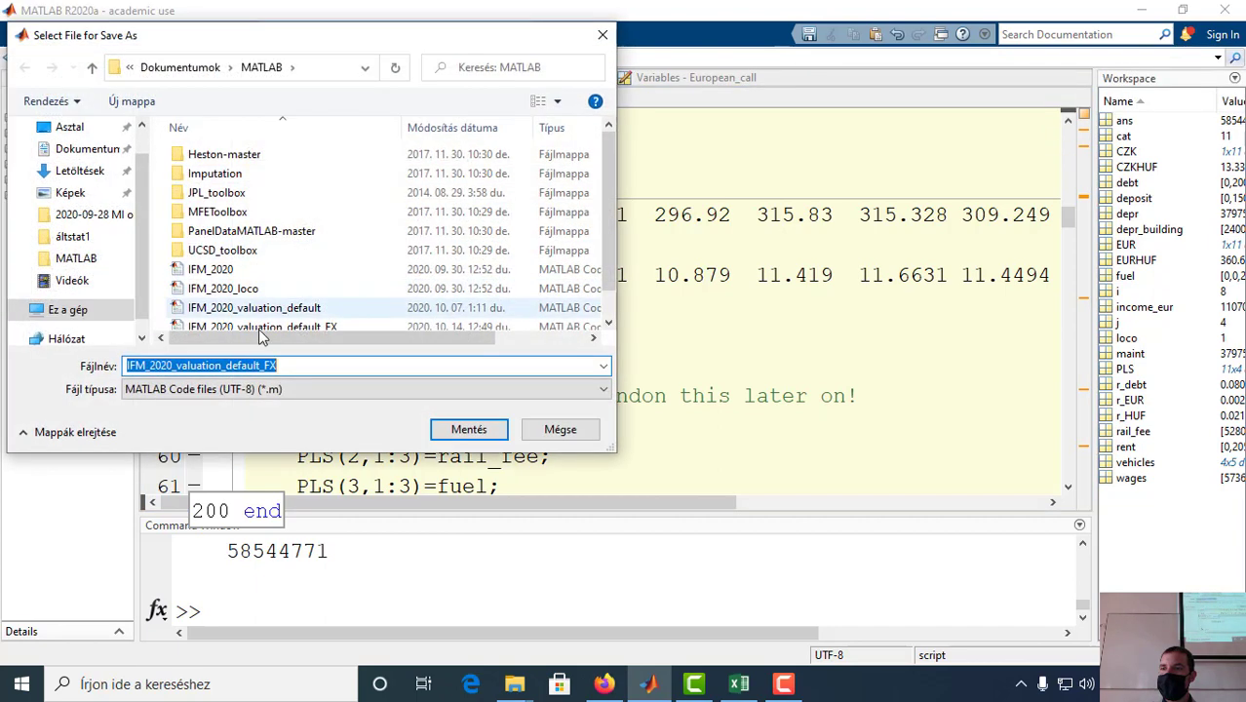
click(279, 366)
drag(277, 365, 265, 365)
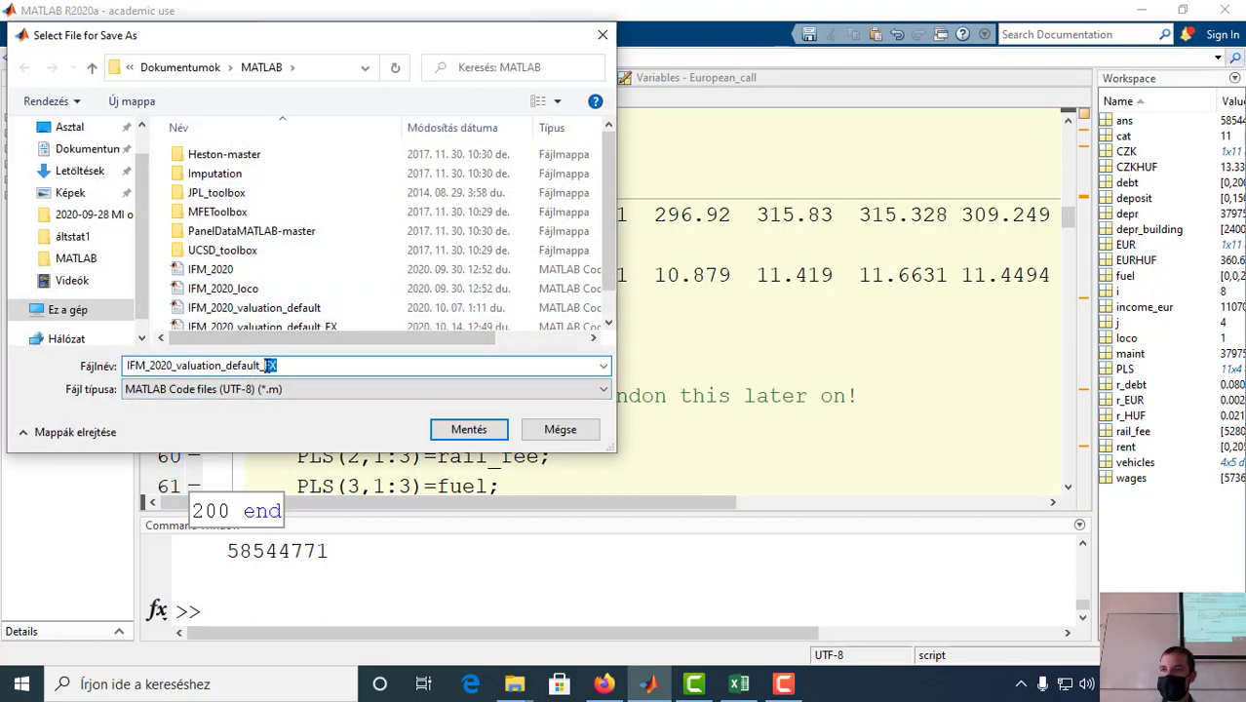
key(BackSpace)
text(hedge)
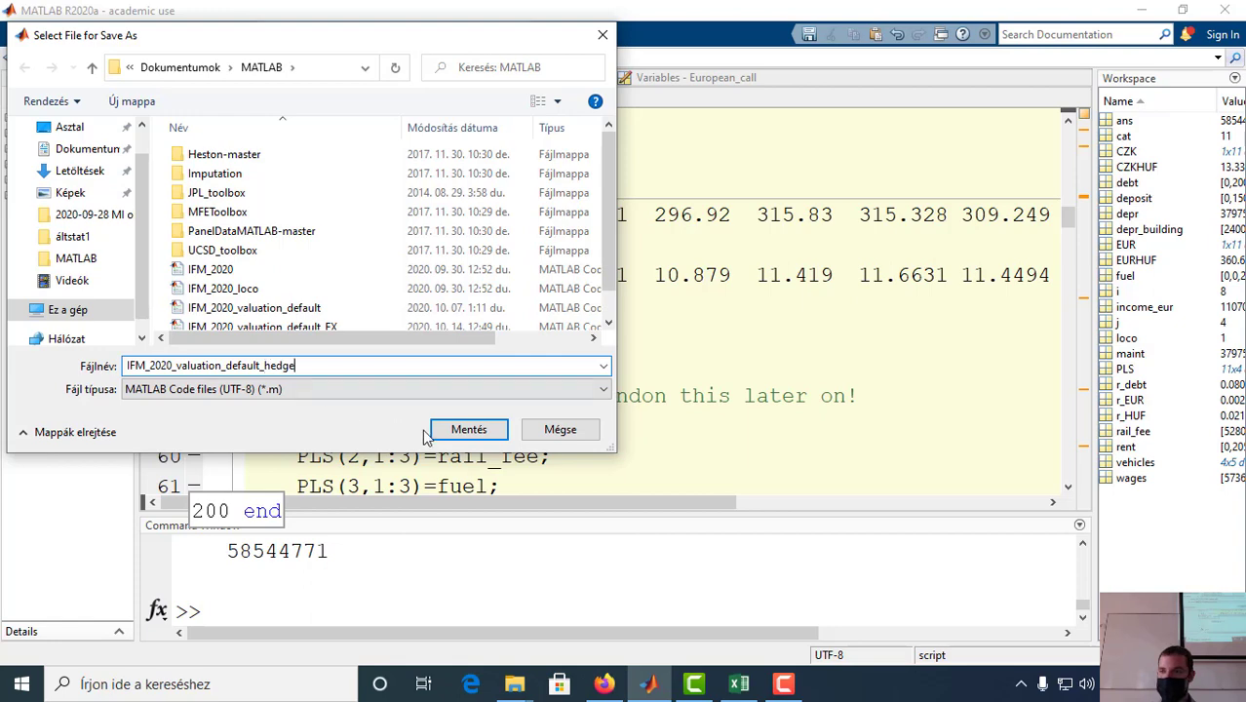
click(435, 433)
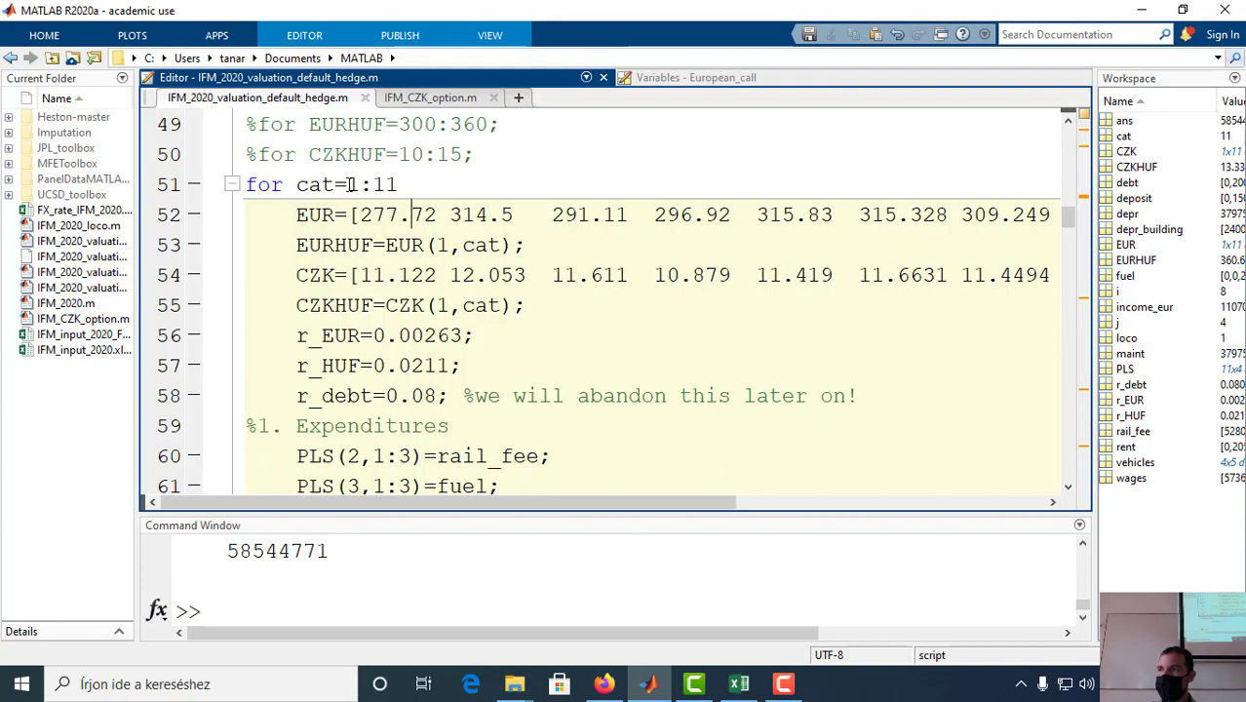
Step: Examine the CZK exchange rate vector and the rate assignments beneath it in the for cat loop
click(400, 222)
key(Down)
key(Down)
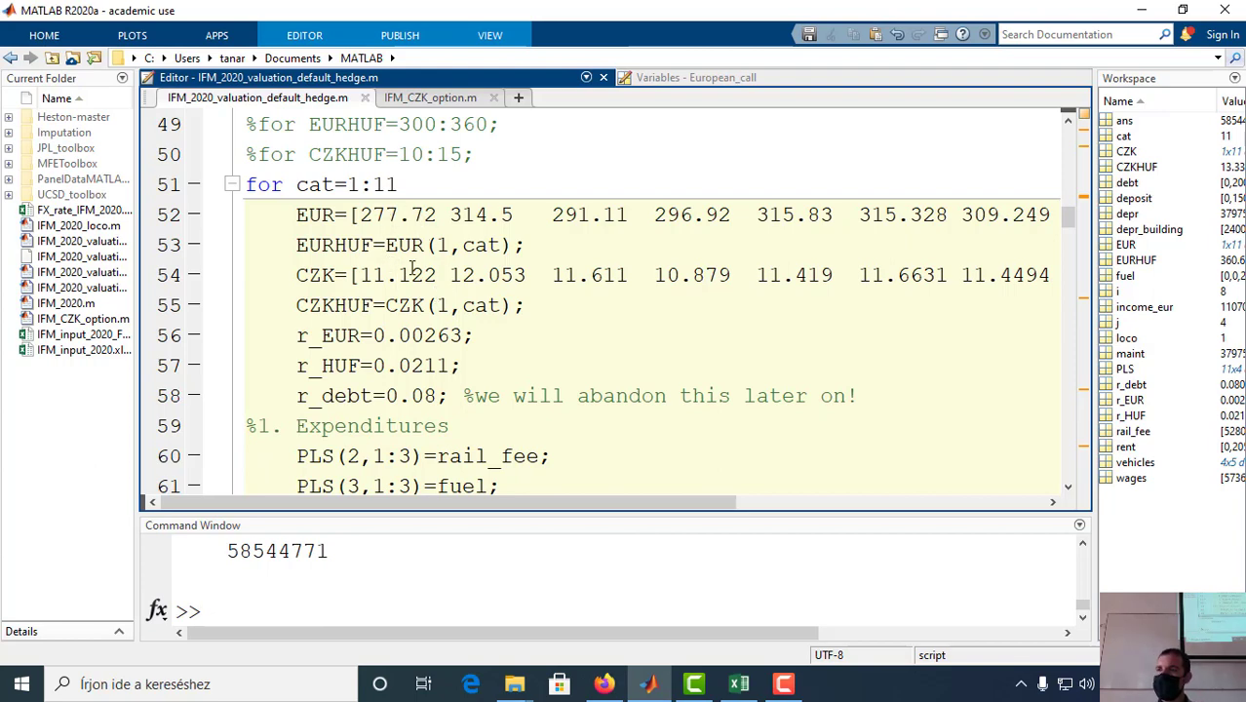
click(704, 275)
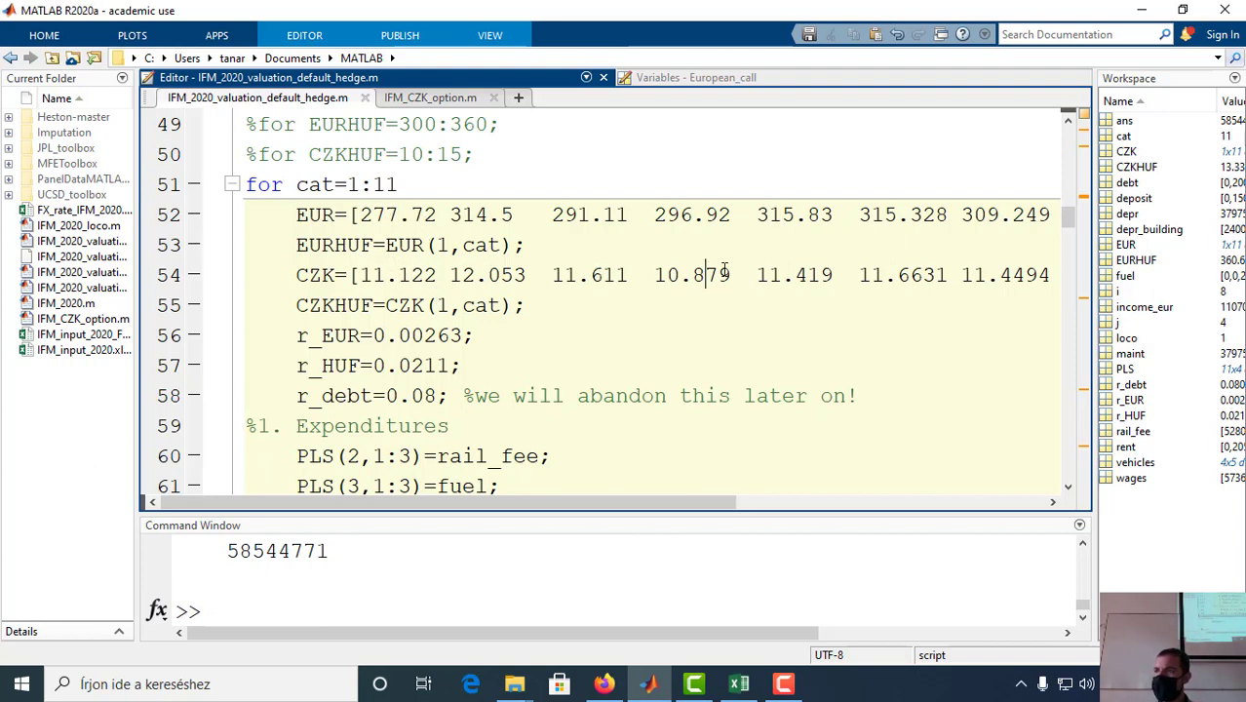
click(817, 275)
click(911, 275)
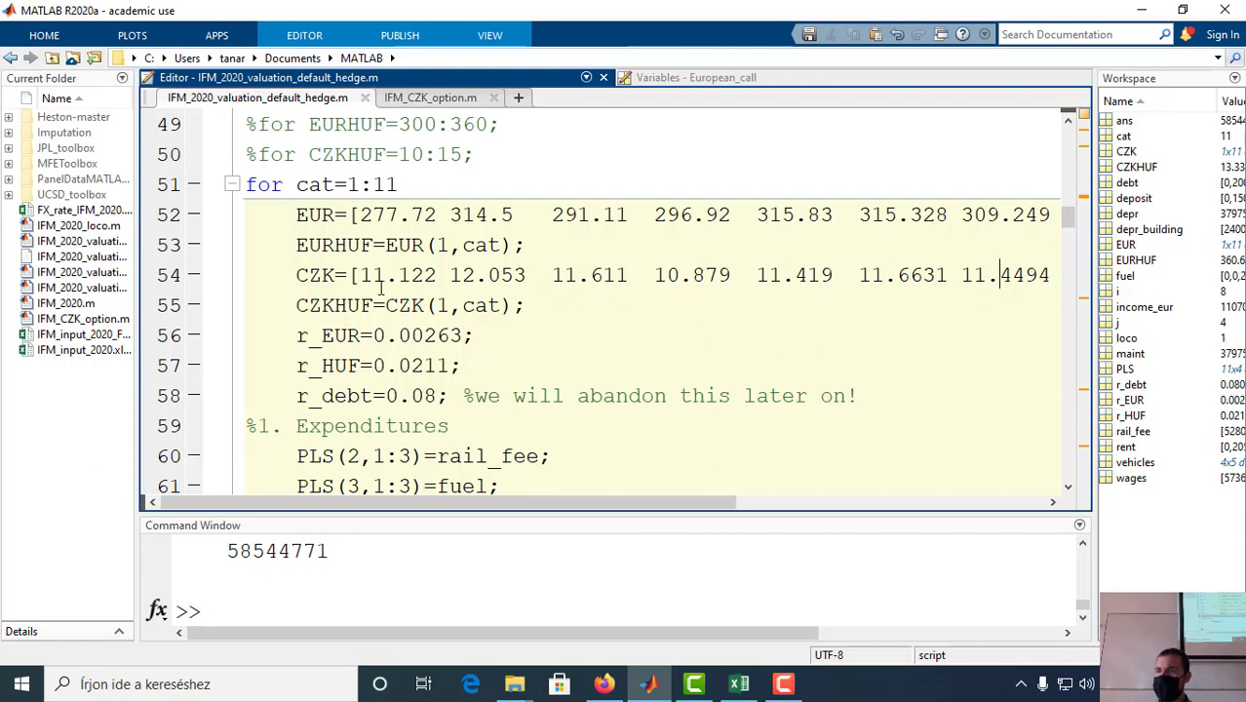
triple_click(294, 275)
click(357, 275)
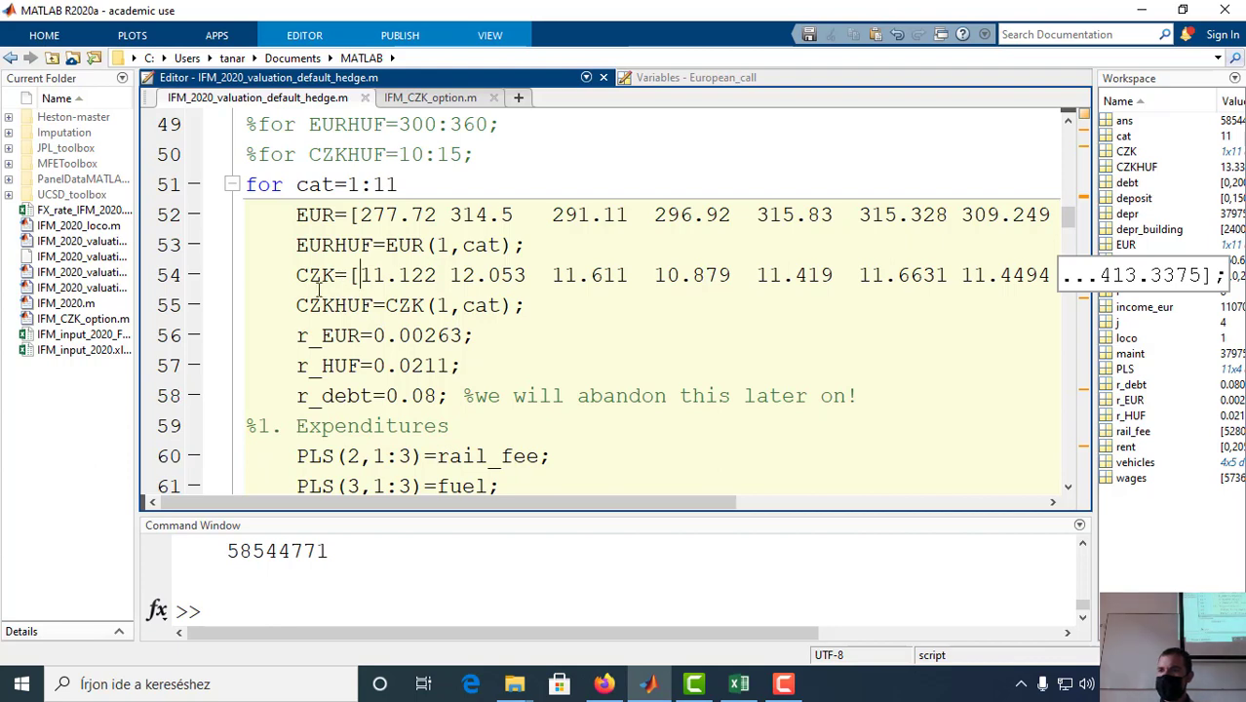
click(625, 277)
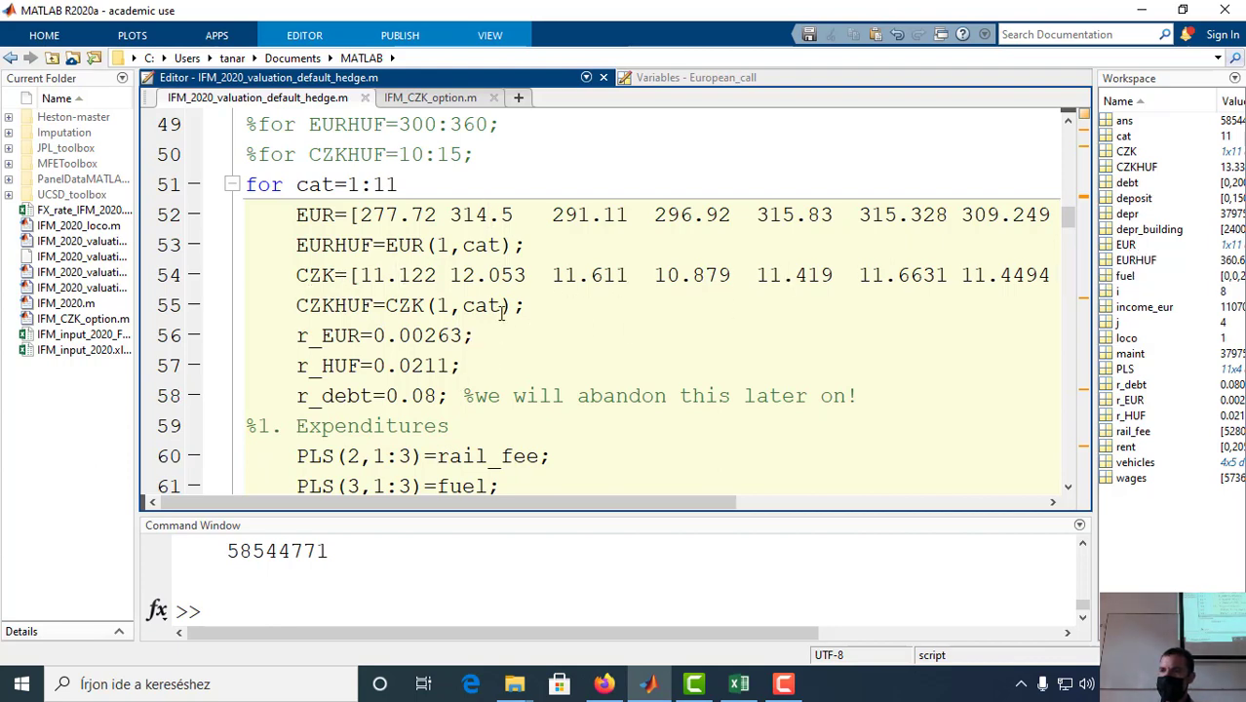
click(301, 335)
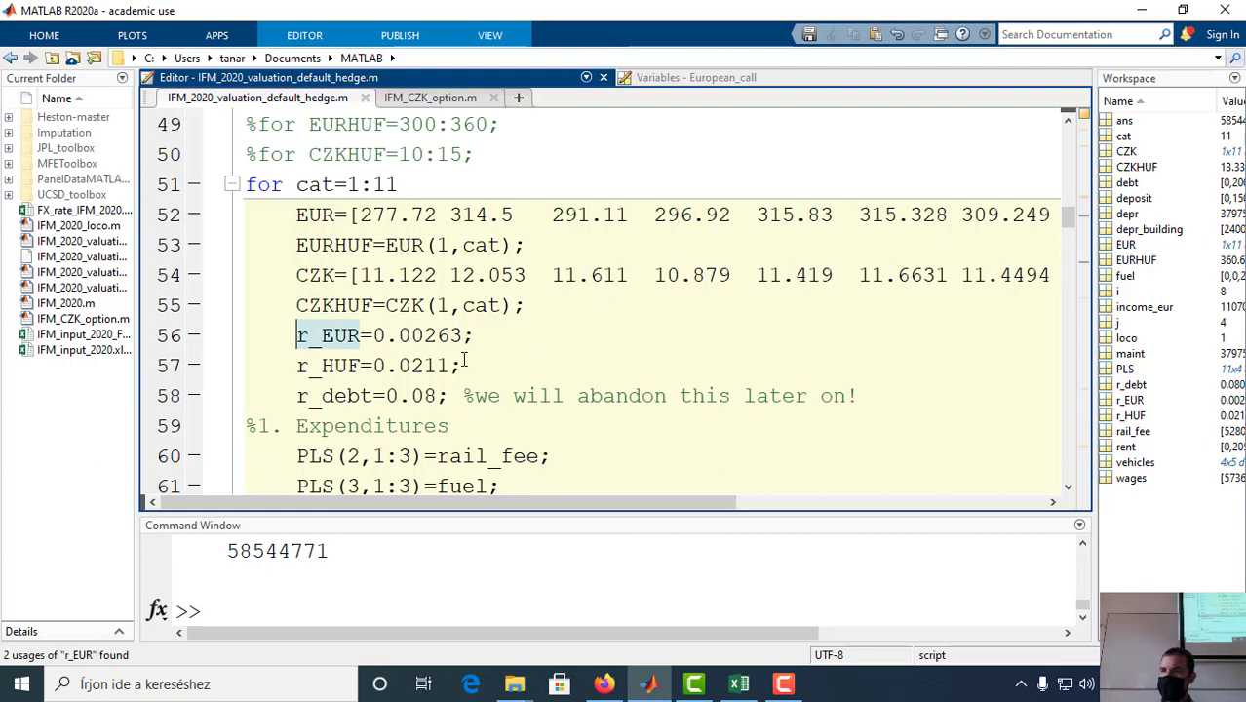
Step: Insert an empty CZK_std=[] vector on a new line between the CZK rate vector and the CZKHUF assignment
click(298, 305)
key(Return)
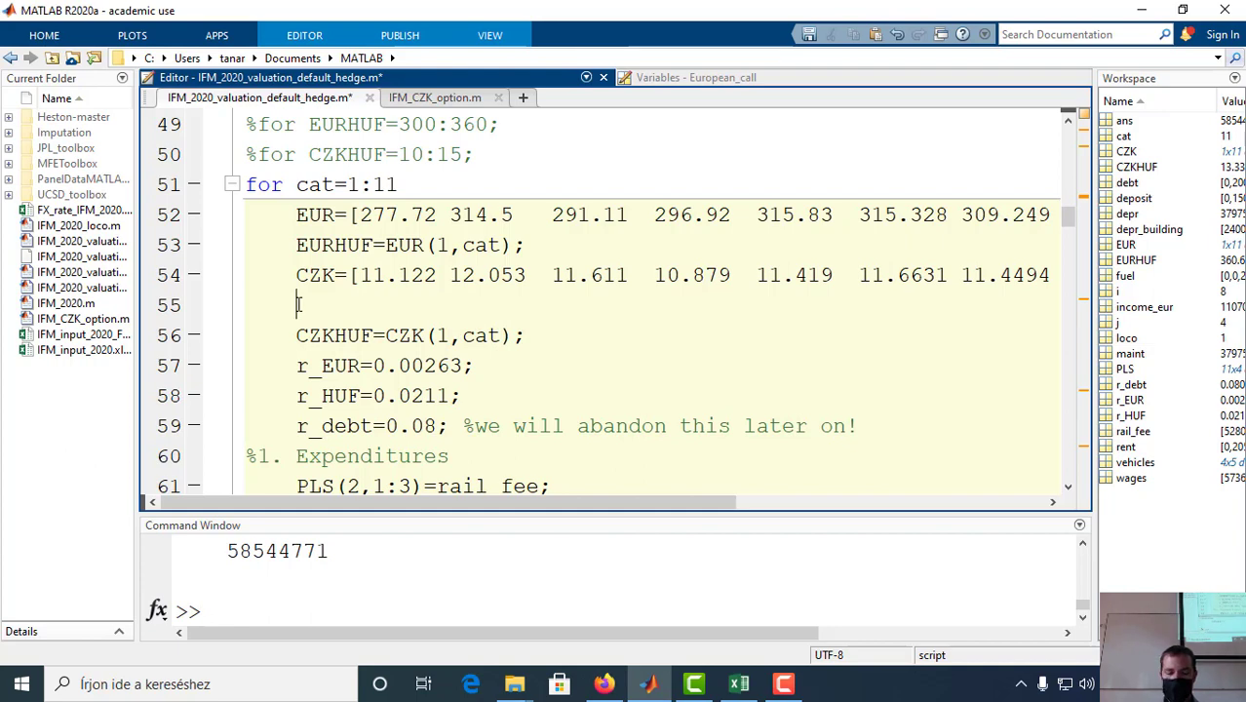
text(E)
text(CZK_)
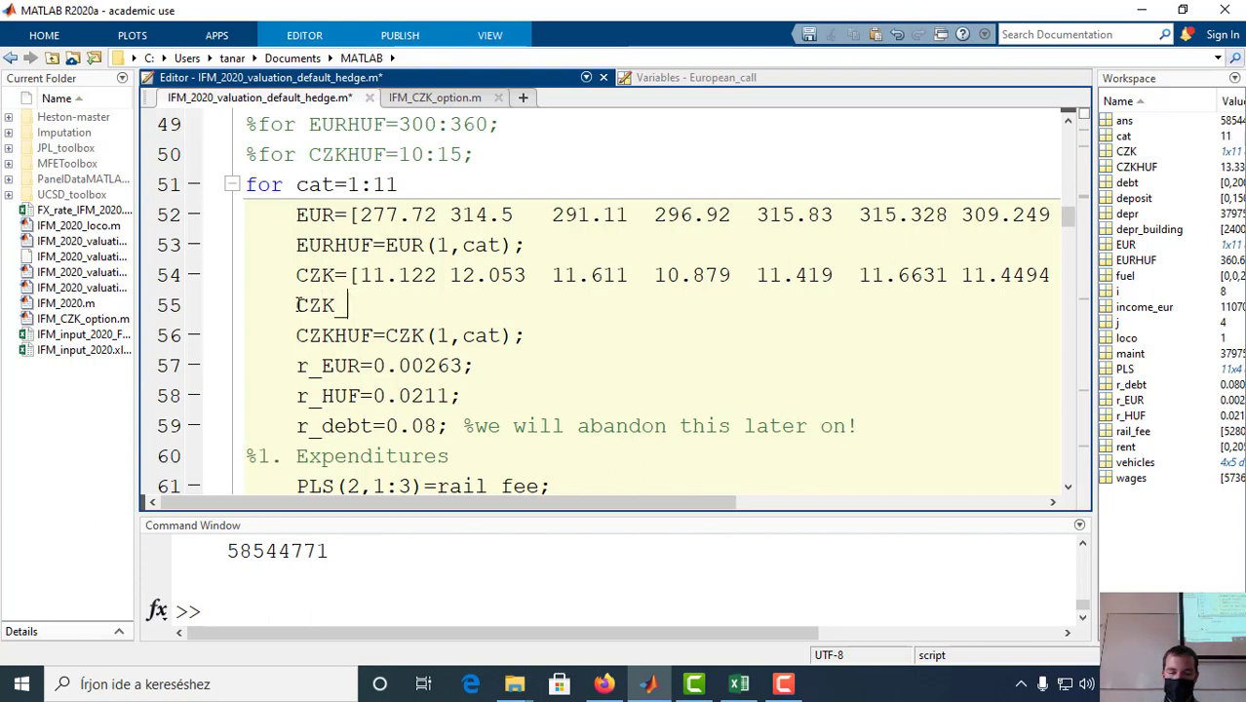
text(std)
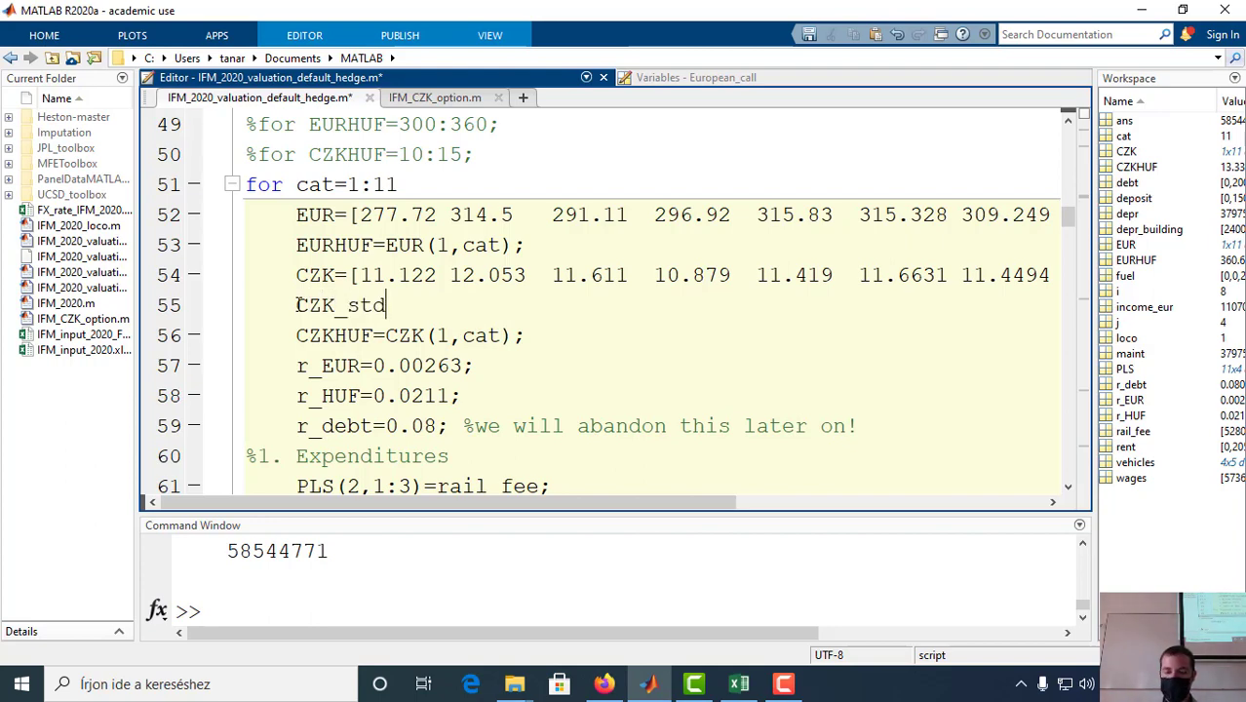
text(=)
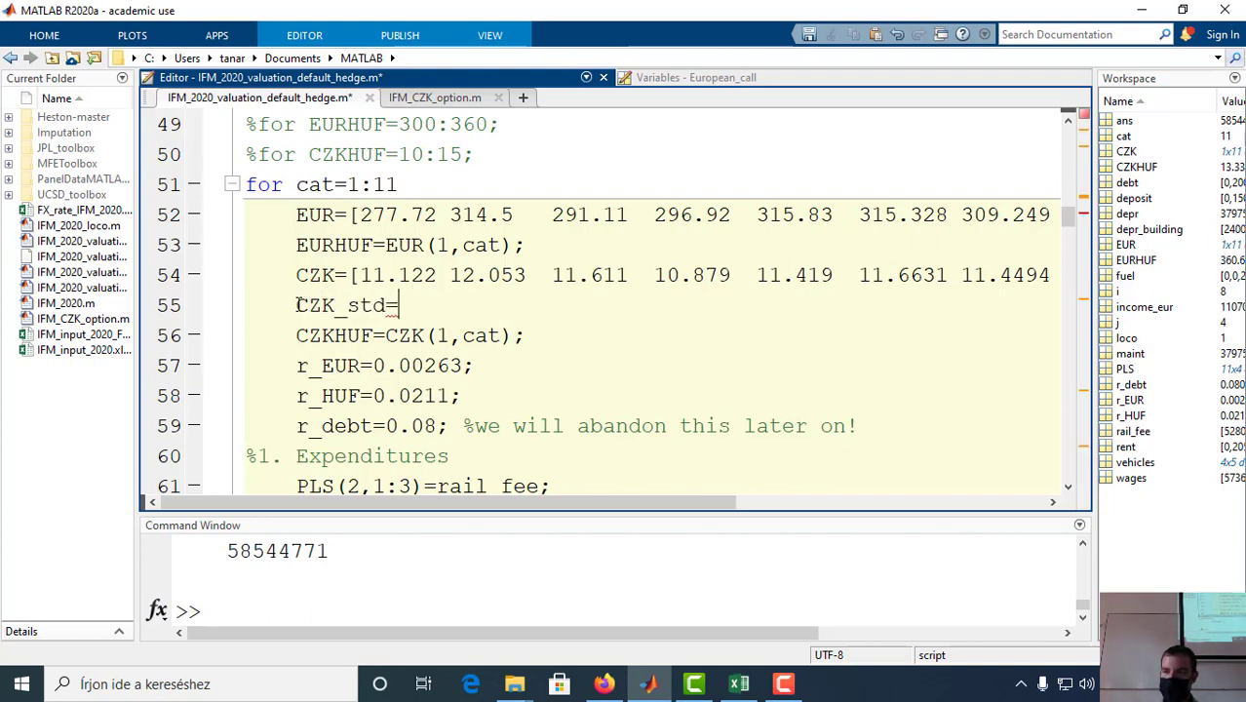
text([)
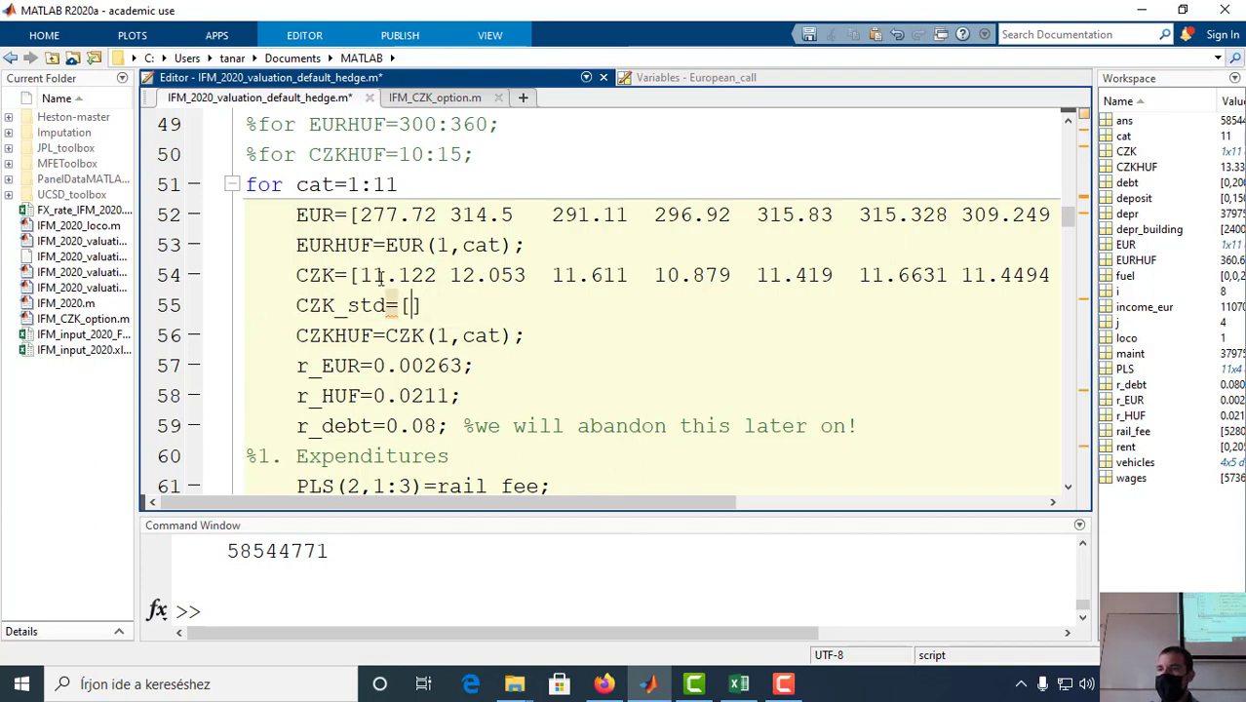
click(374, 276)
drag(544, 514, 453, 542)
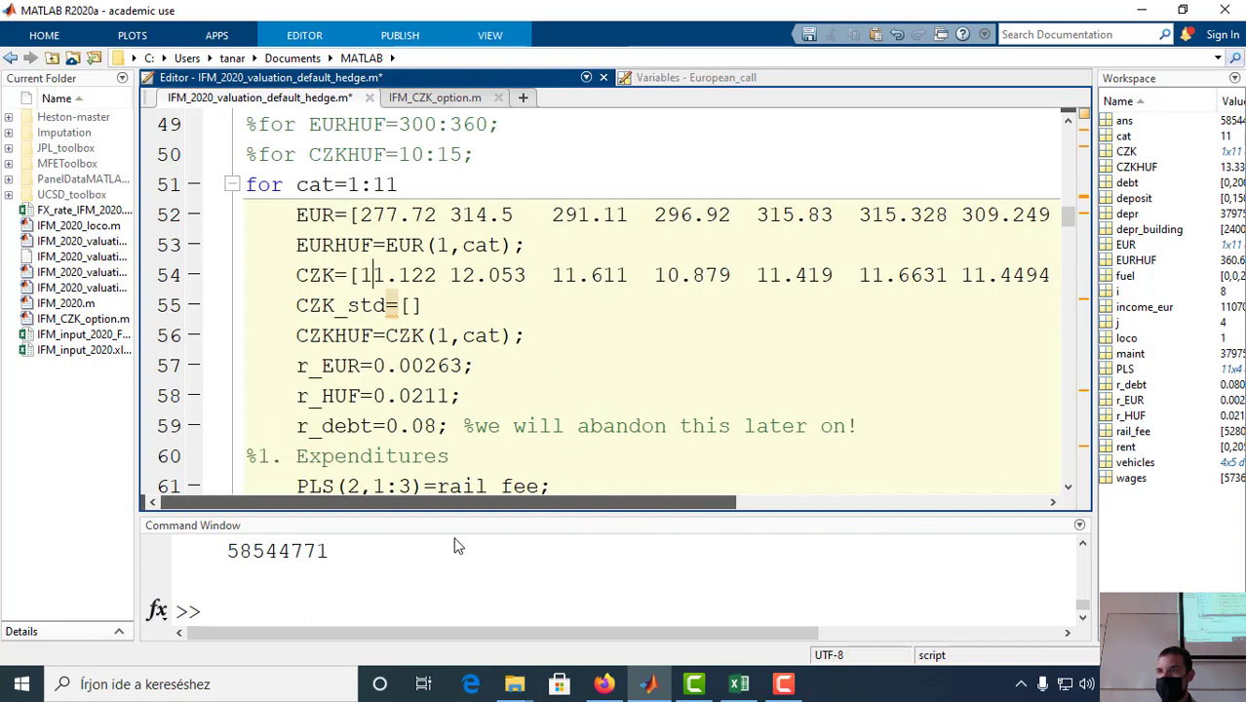
drag(524, 512, 529, 512)
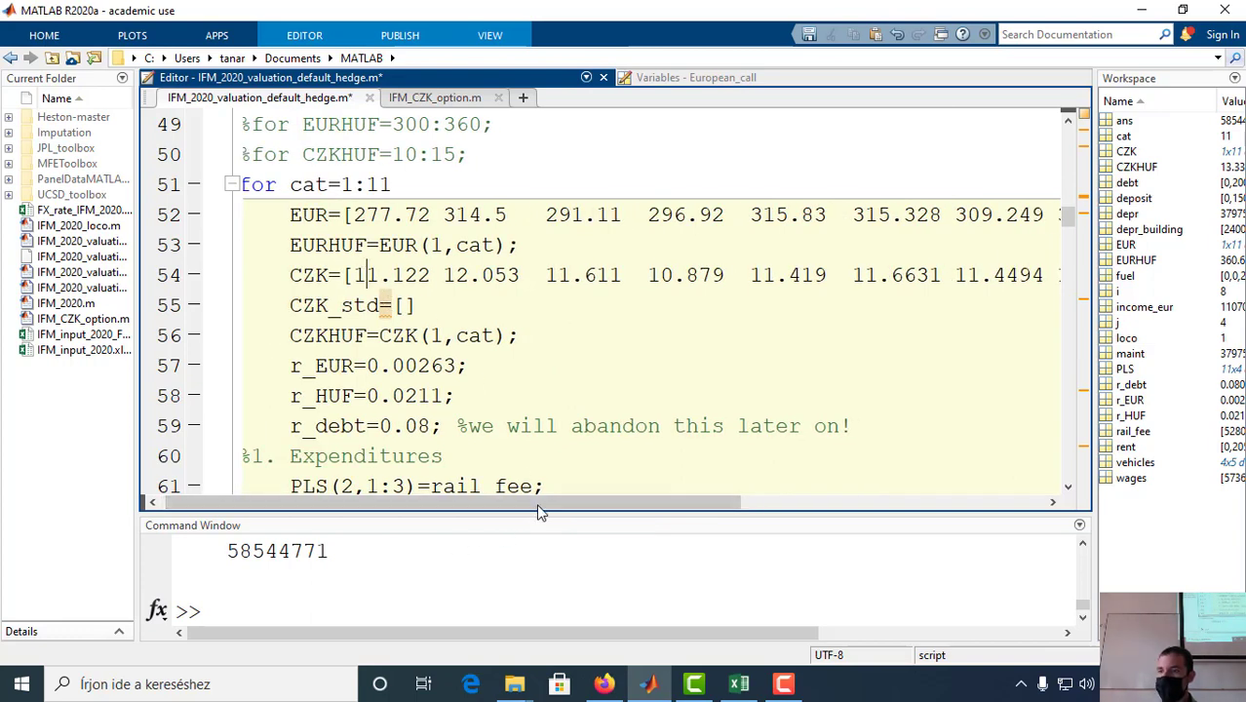
drag(539, 512, 573, 514)
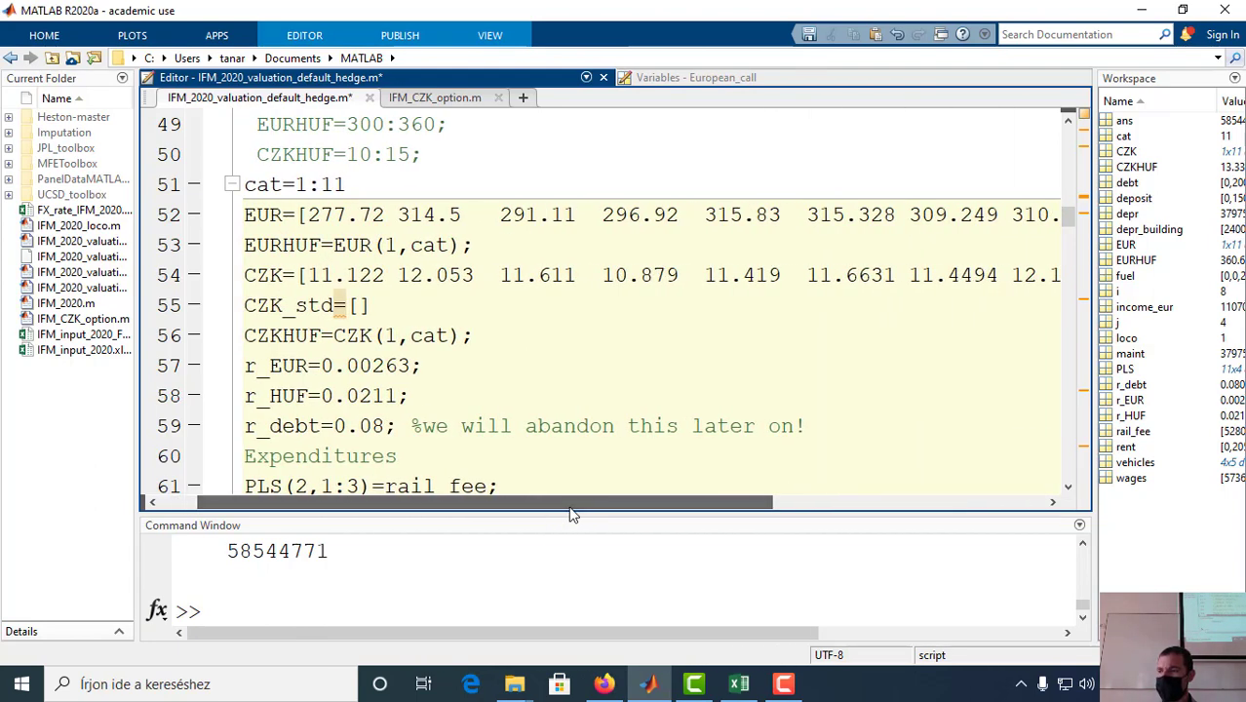
Step: Close the spare MATLAB folder windows and open the FX_rate_IFM_2020 workbook in Excel
click(739, 684)
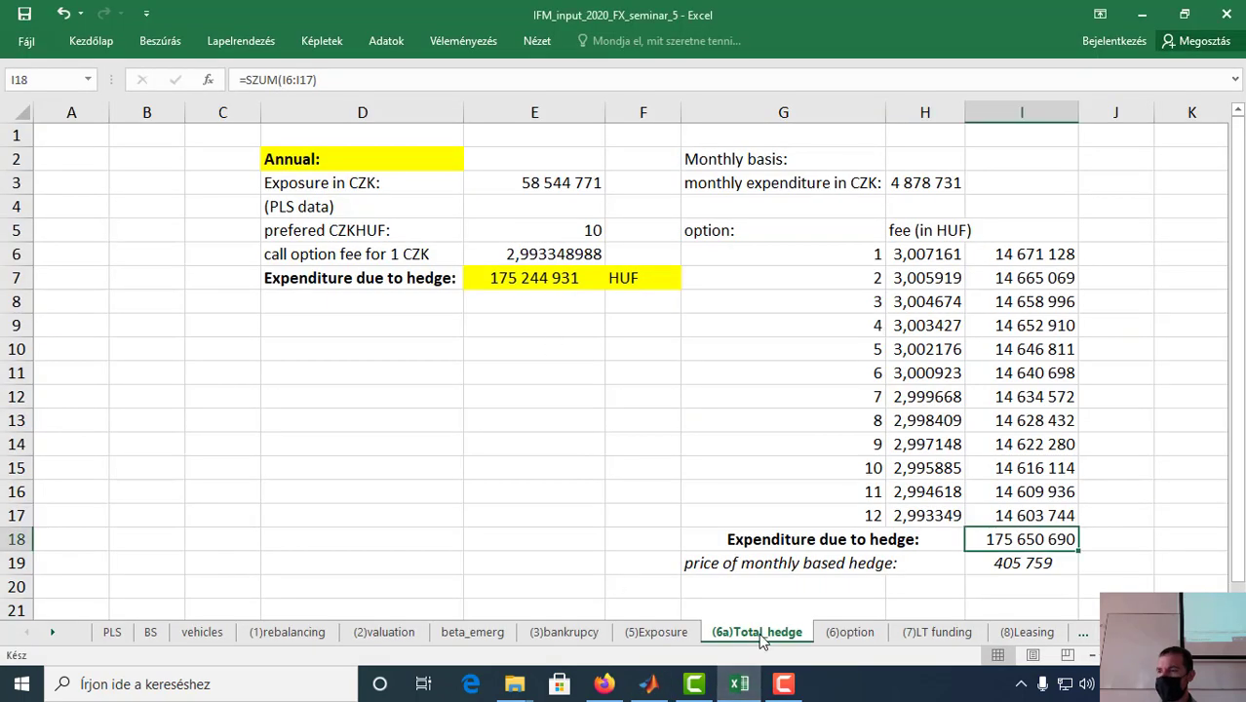
mouse_move(515, 687)
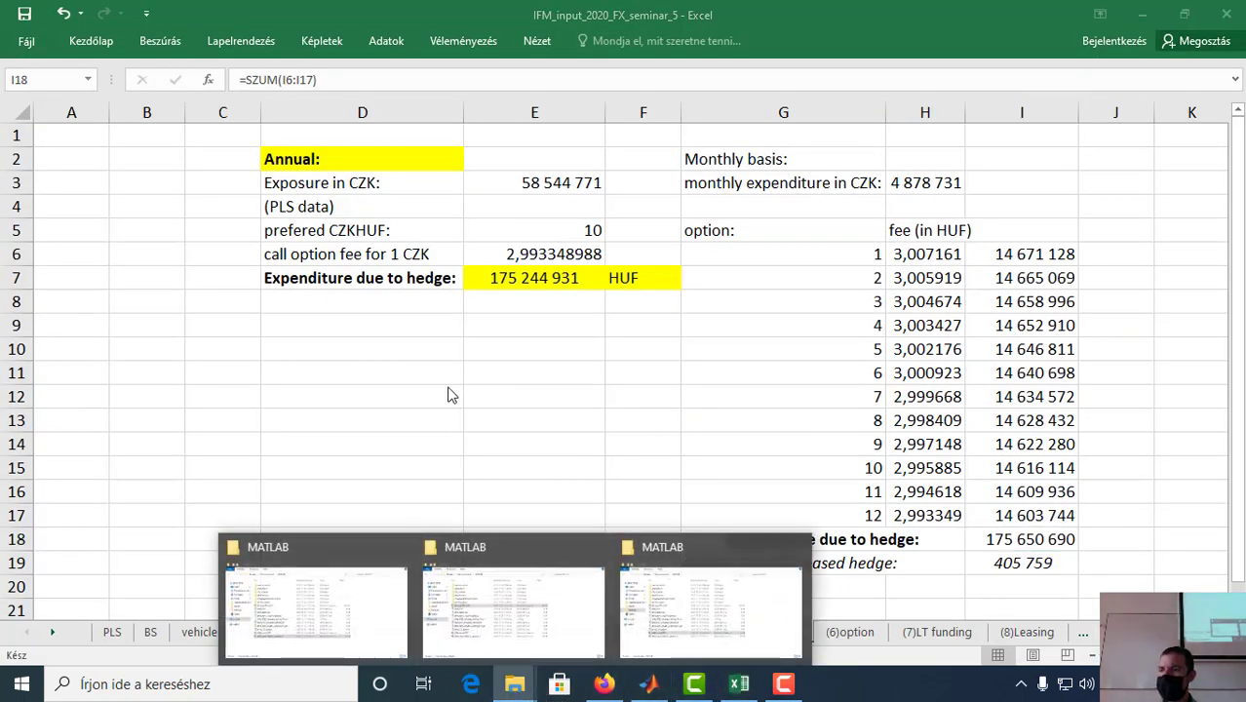
click(793, 549)
click(695, 548)
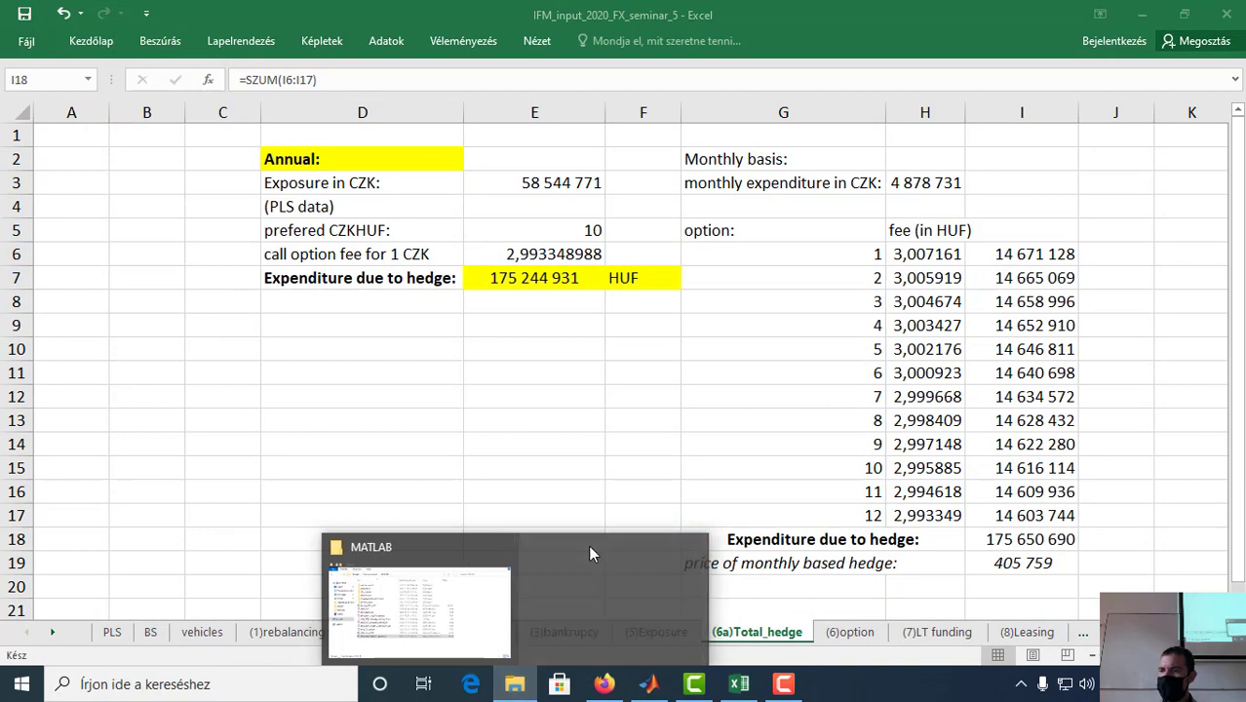
click(509, 551)
double_click(343, 318)
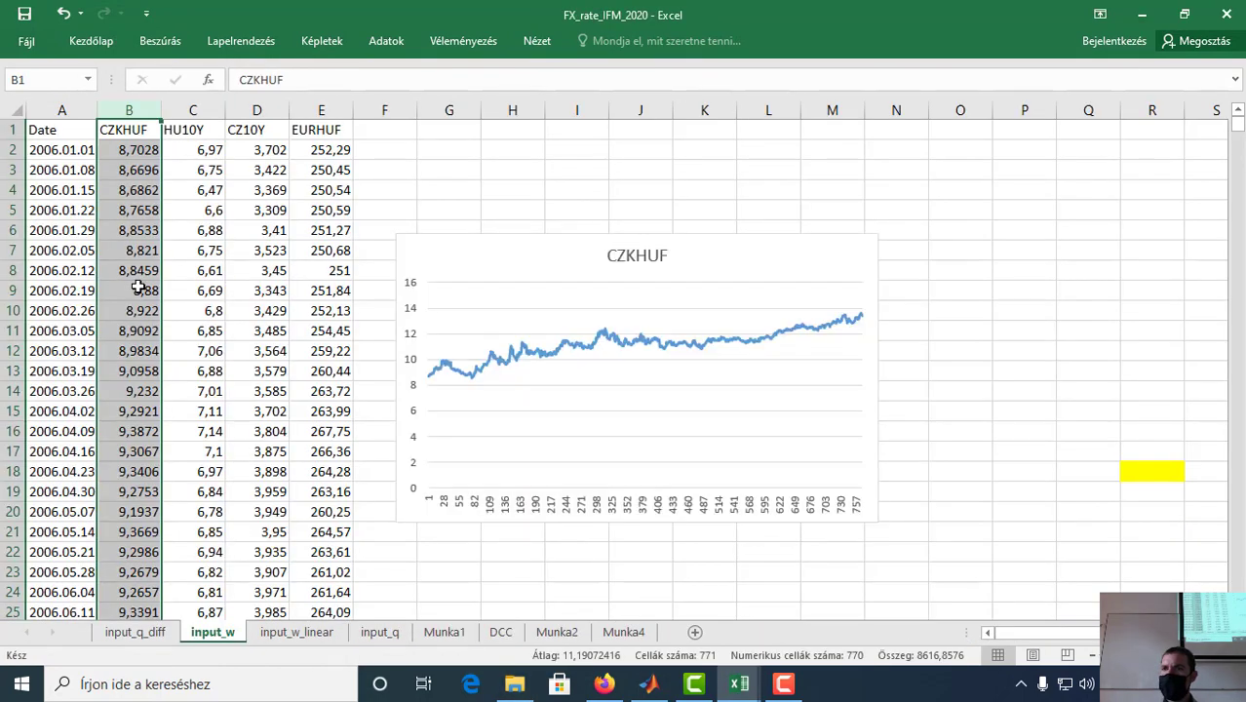
Step: Delete the CZKHUF line chart from the input_w sheet
click(132, 288)
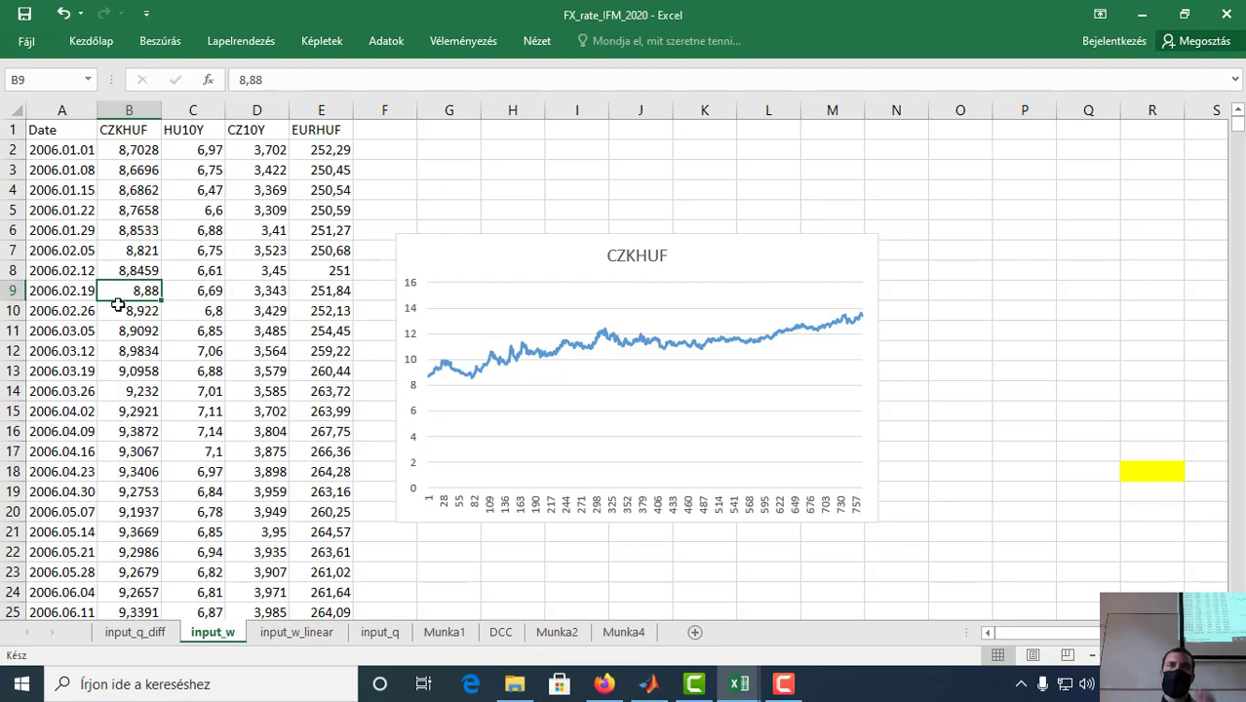
click(133, 389)
click(127, 408)
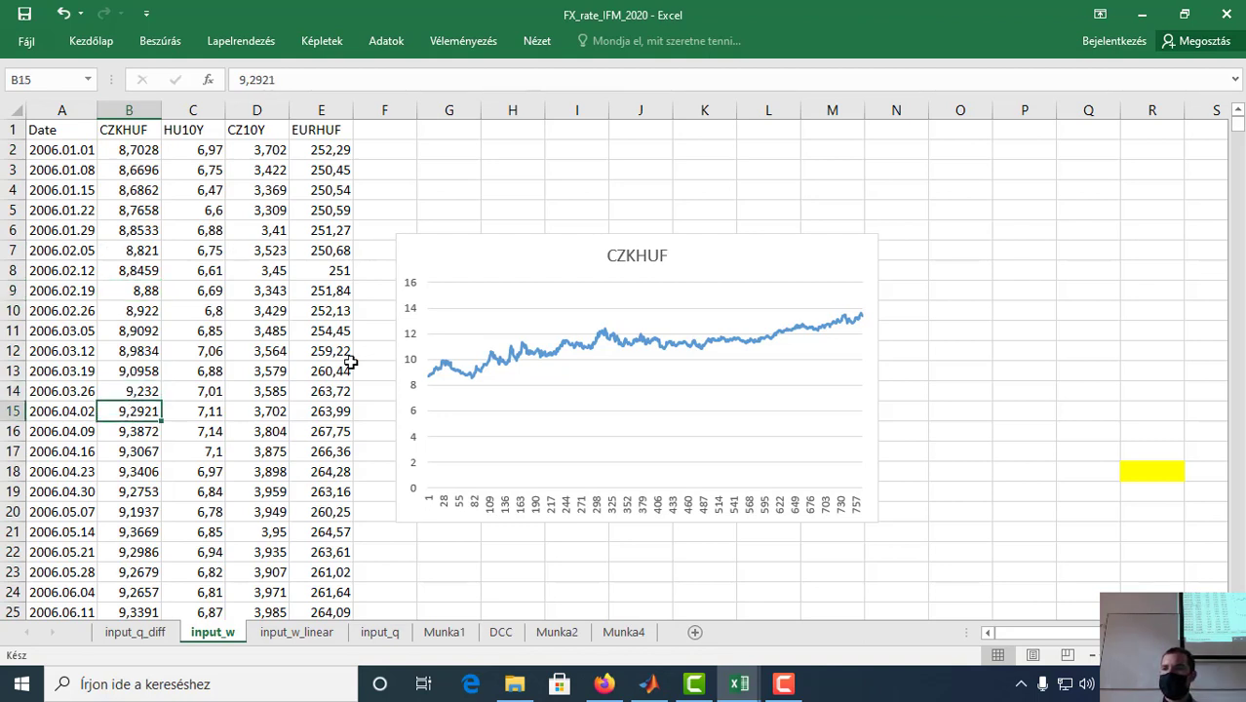
click(453, 241)
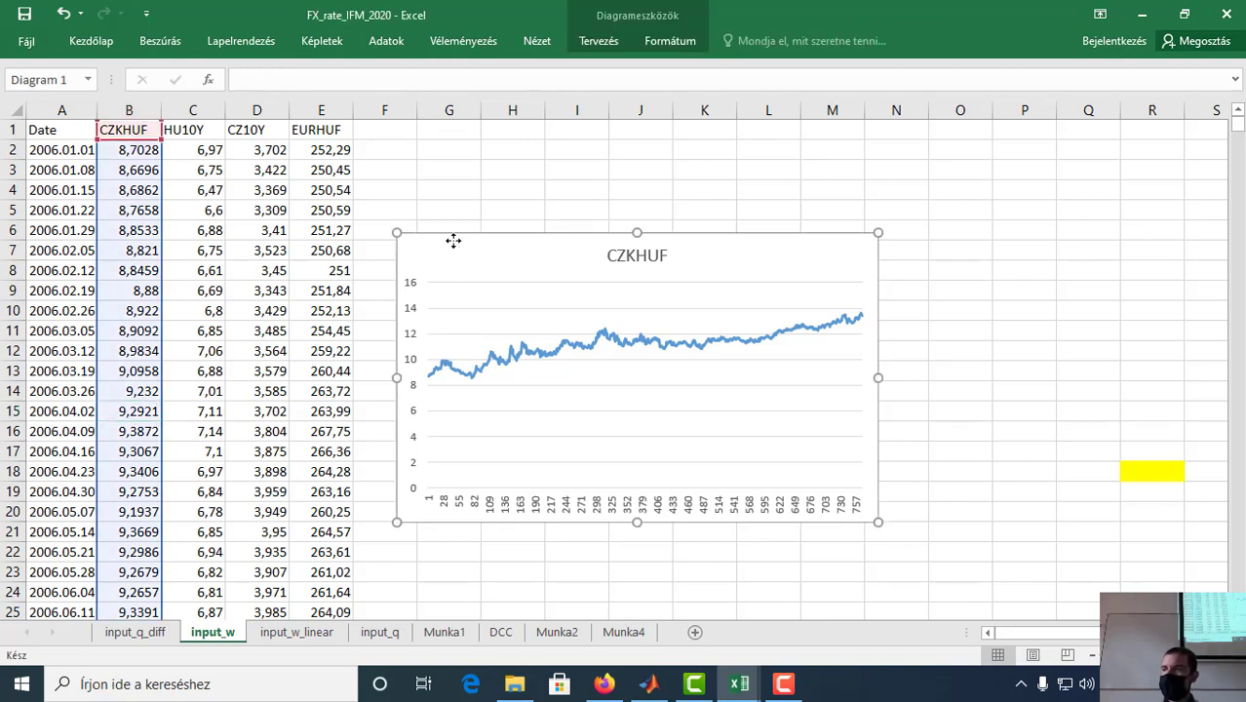
key(Delete)
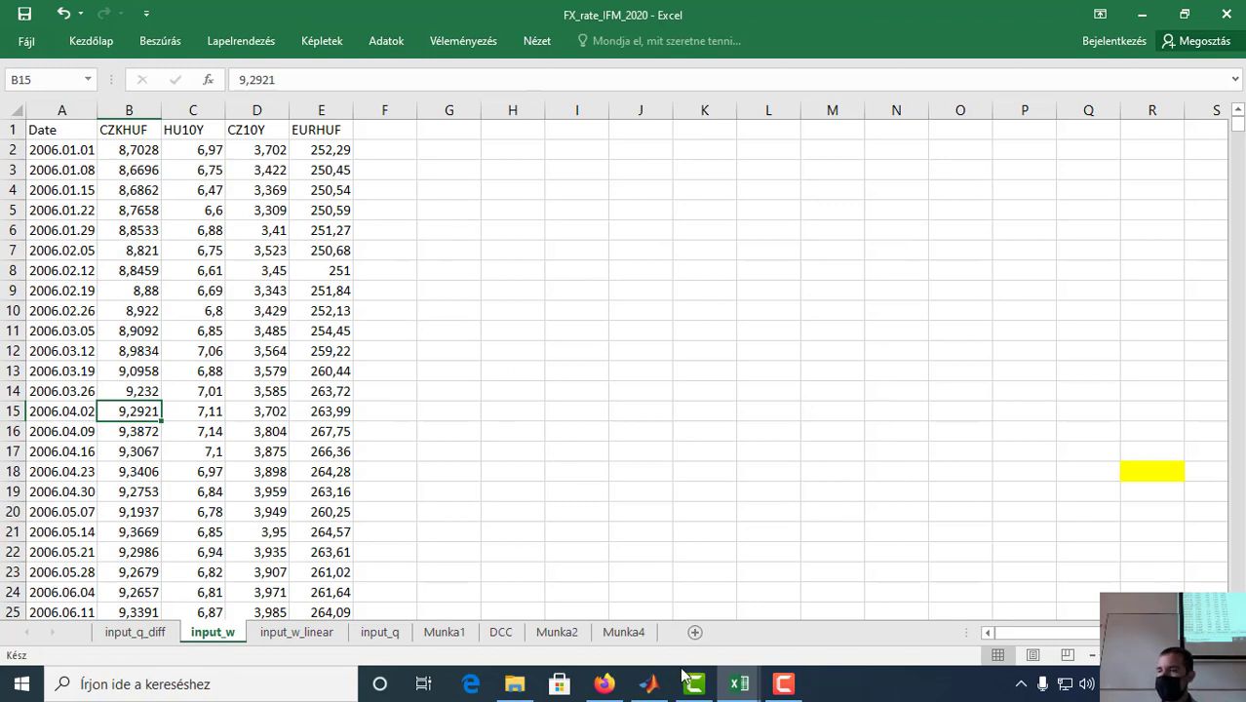
Step: Switch to MATLAB, evaluate IFM_CZK_option from clear through the tarch estimation on line 10, and open the ht variable
click(648, 684)
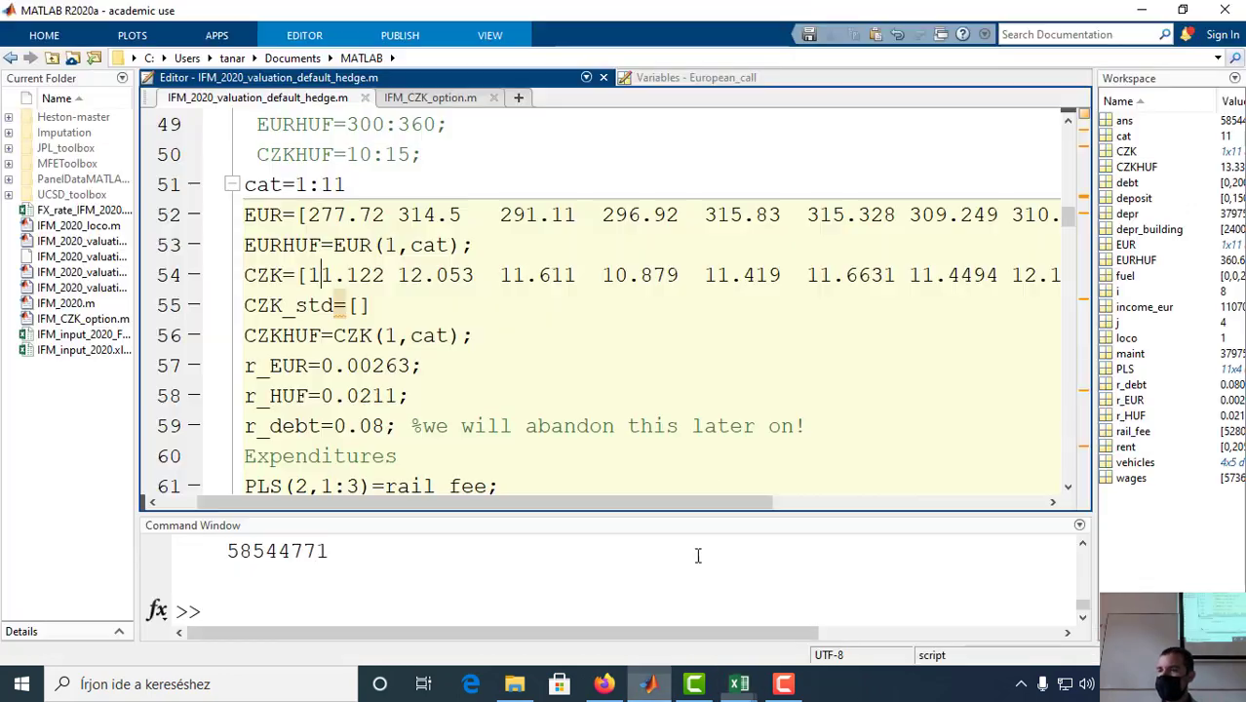
click(452, 100)
scroll(419, 285, up, 4)
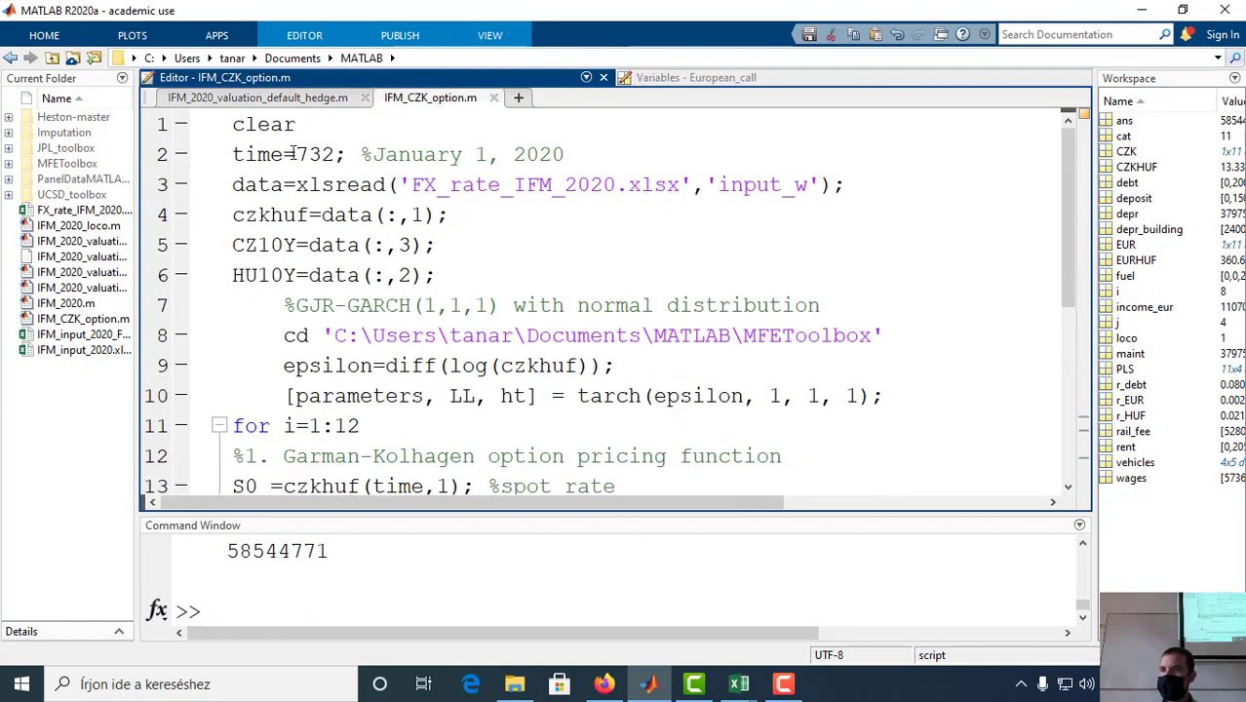
click(575, 371)
click(621, 372)
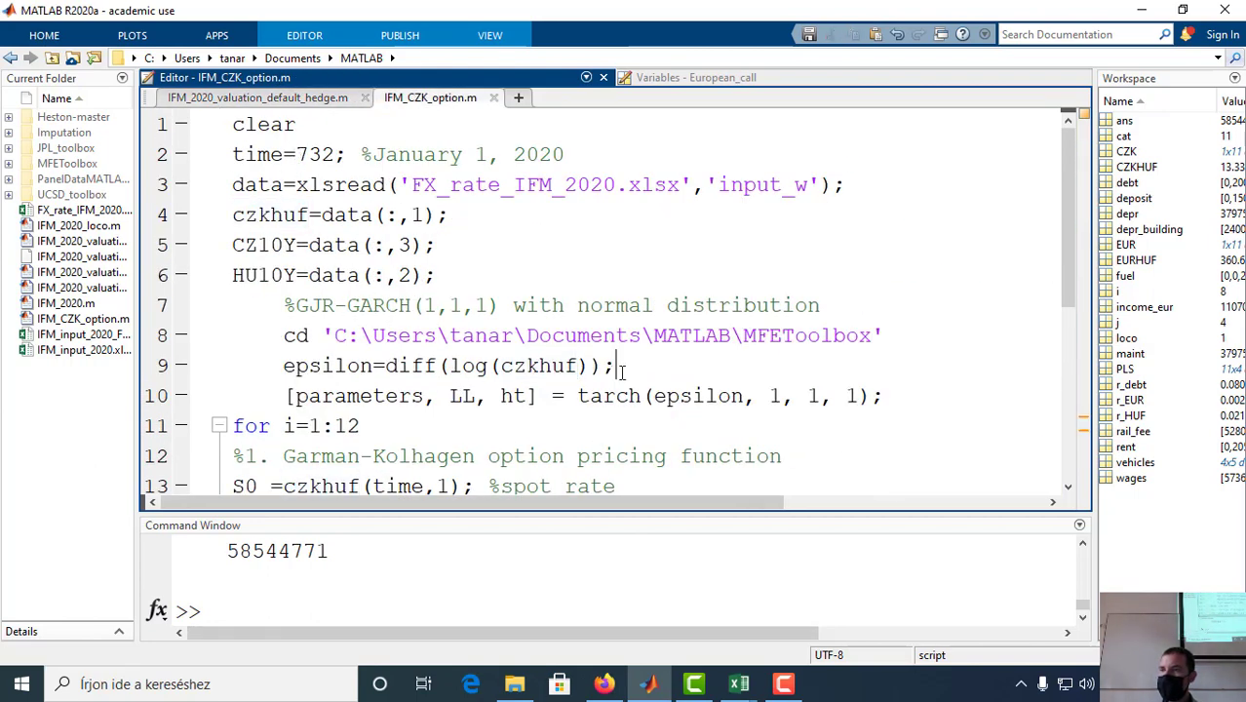
drag(890, 396, 215, 137)
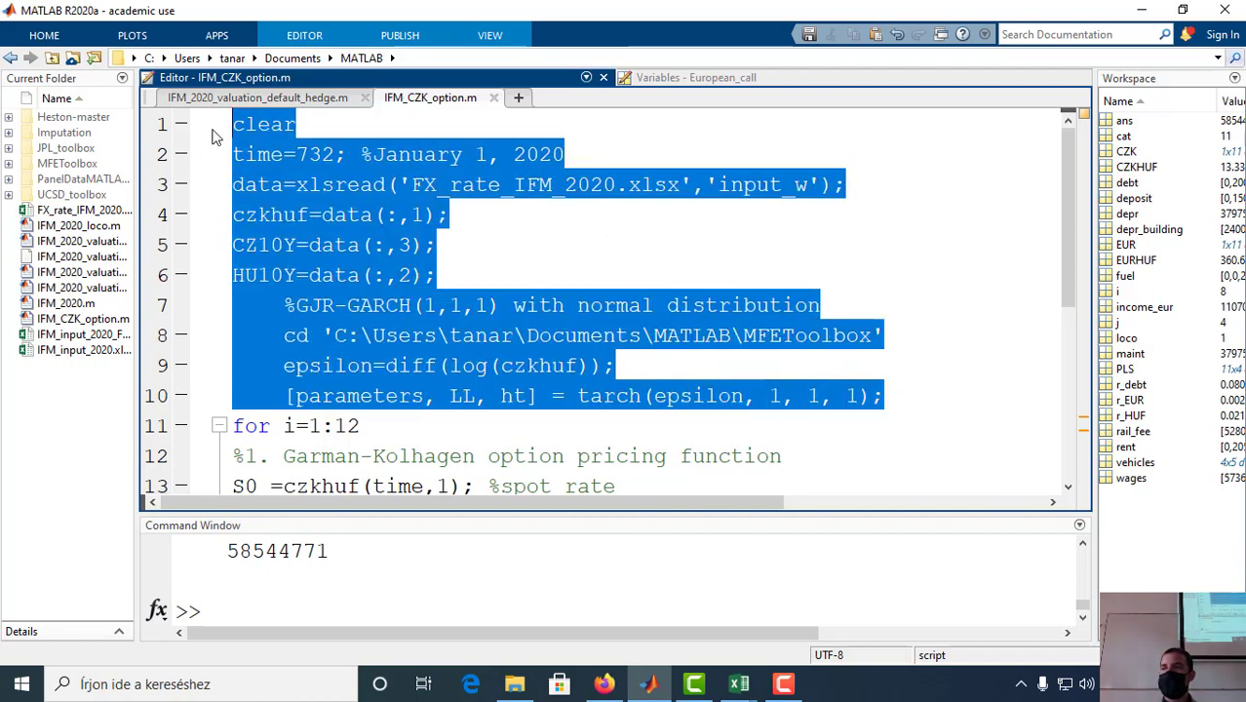
right_click(279, 213)
click(327, 219)
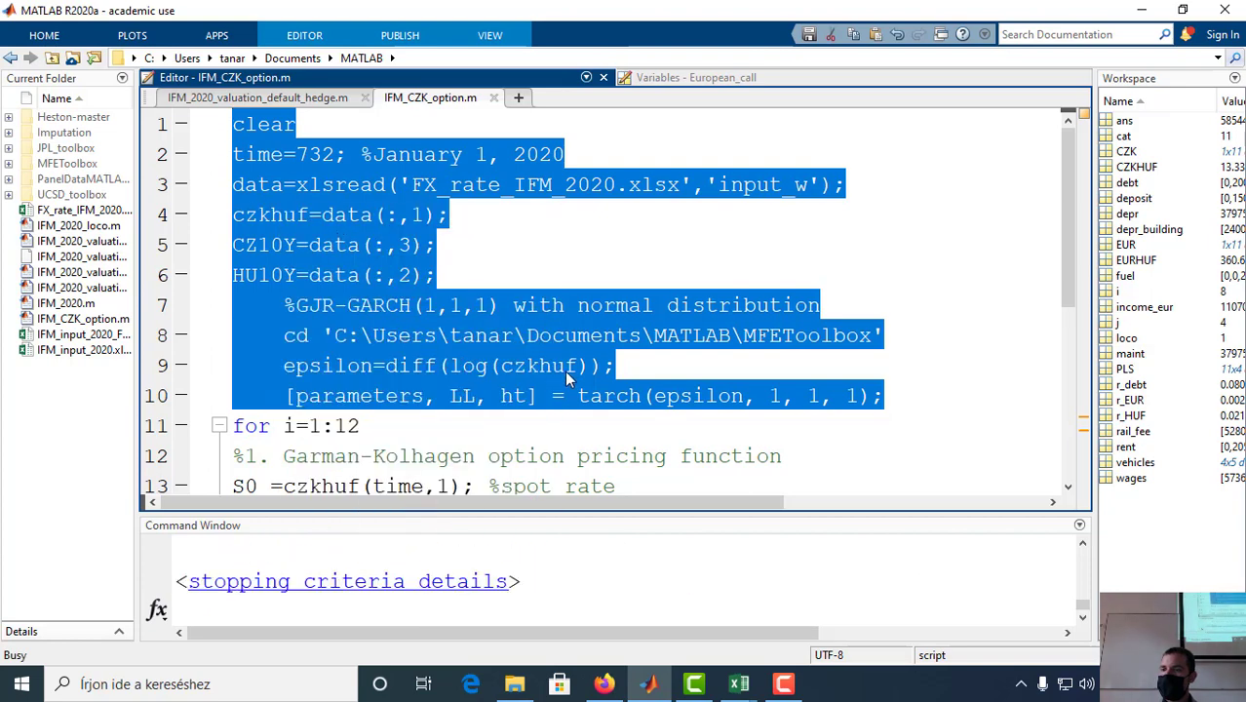
click(889, 390)
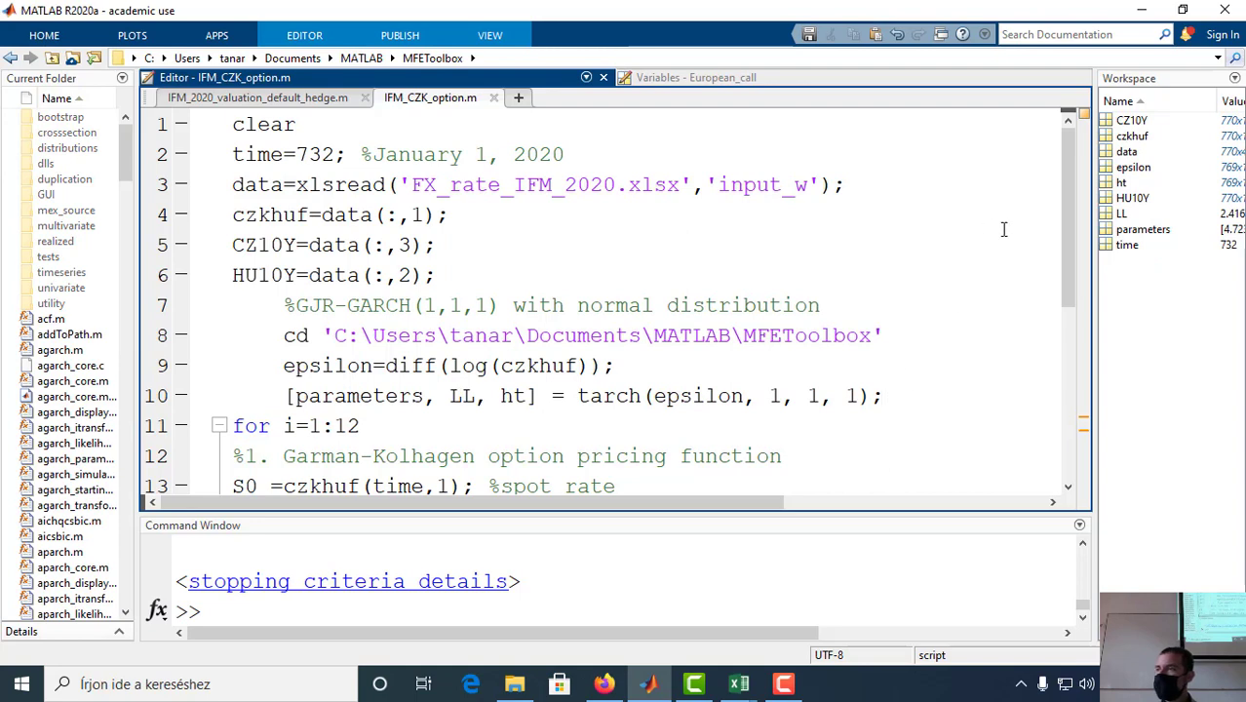
double_click(1122, 182)
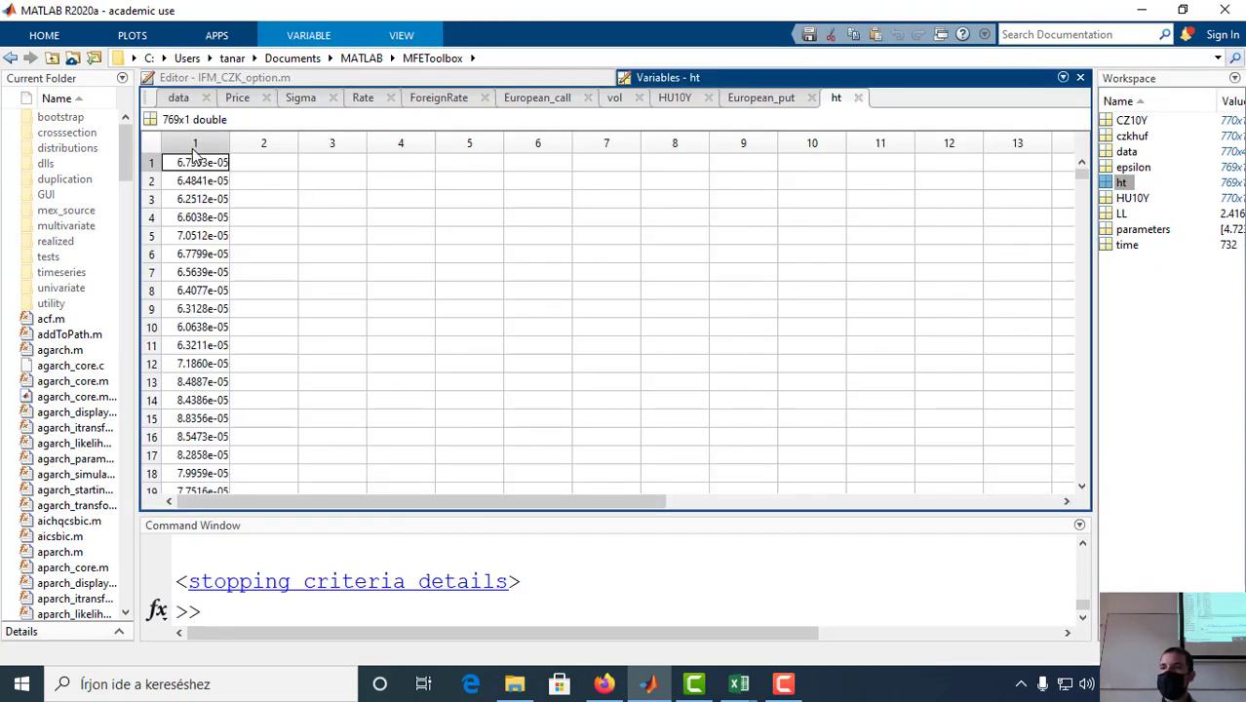
Step: Add the comment %collecting the annual conditional std on a new line below the tarch estimation in IFM_CZK_option
click(317, 80)
key(Return)
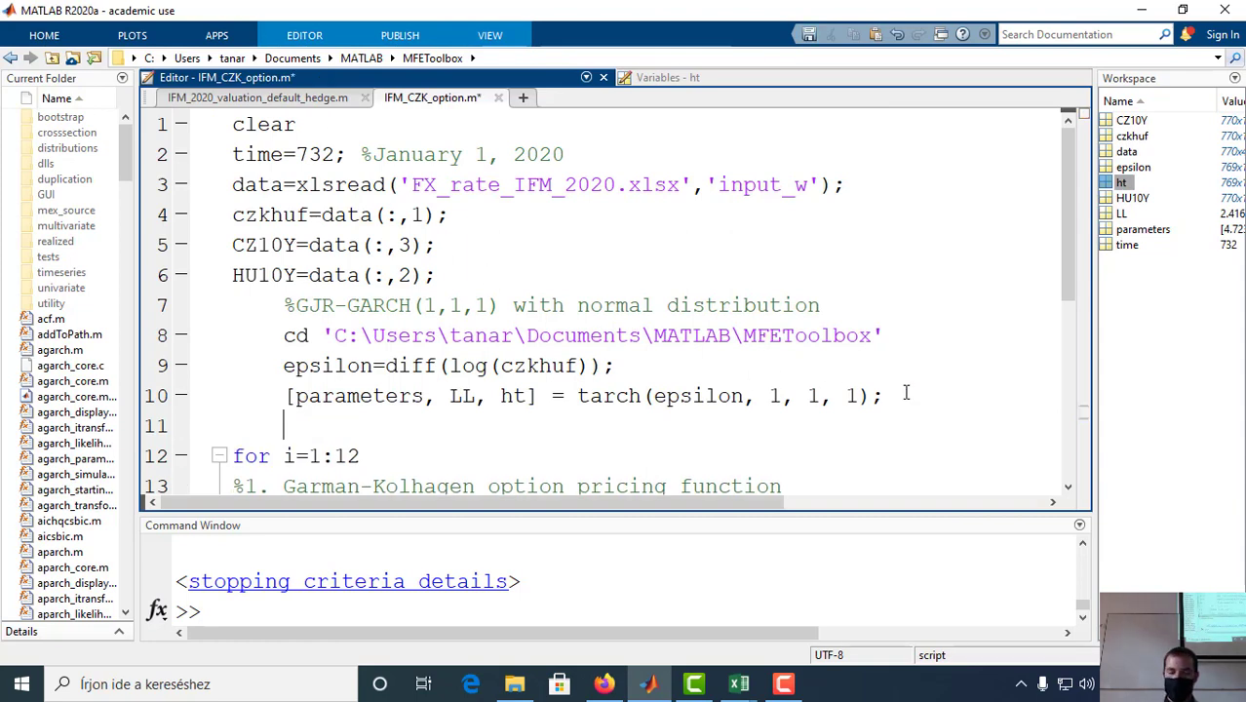
text(%colle)
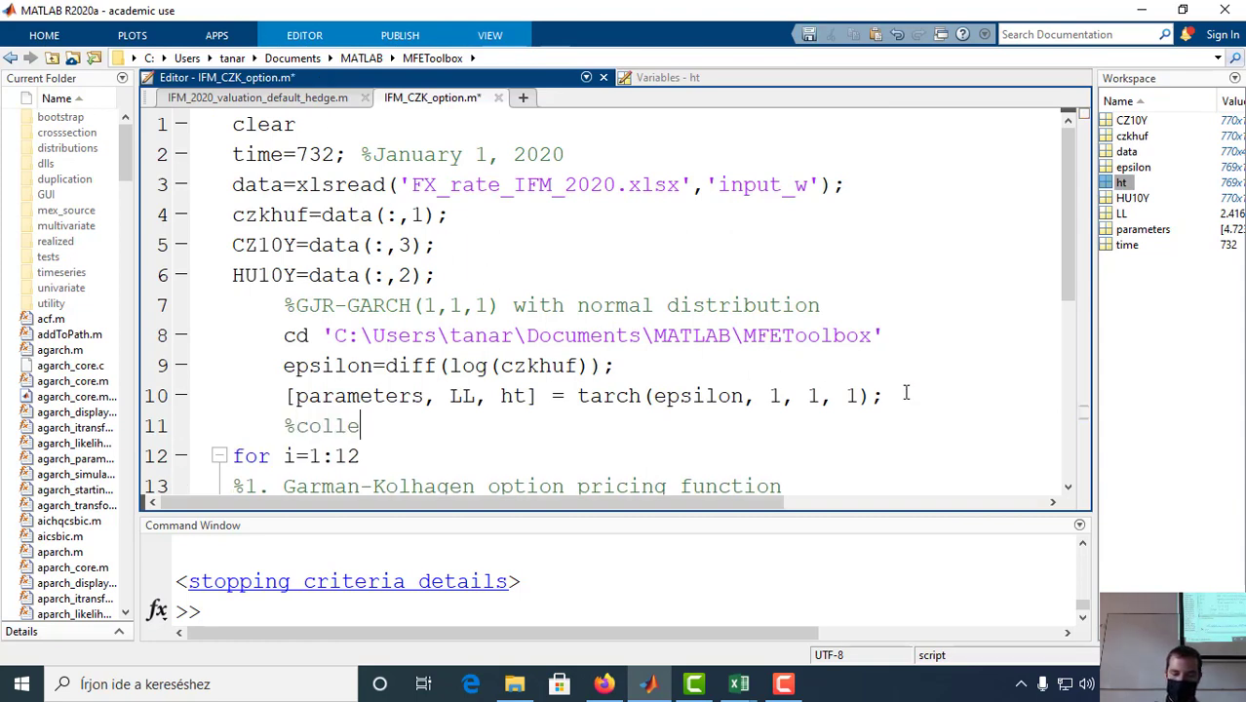
text(cting the a)
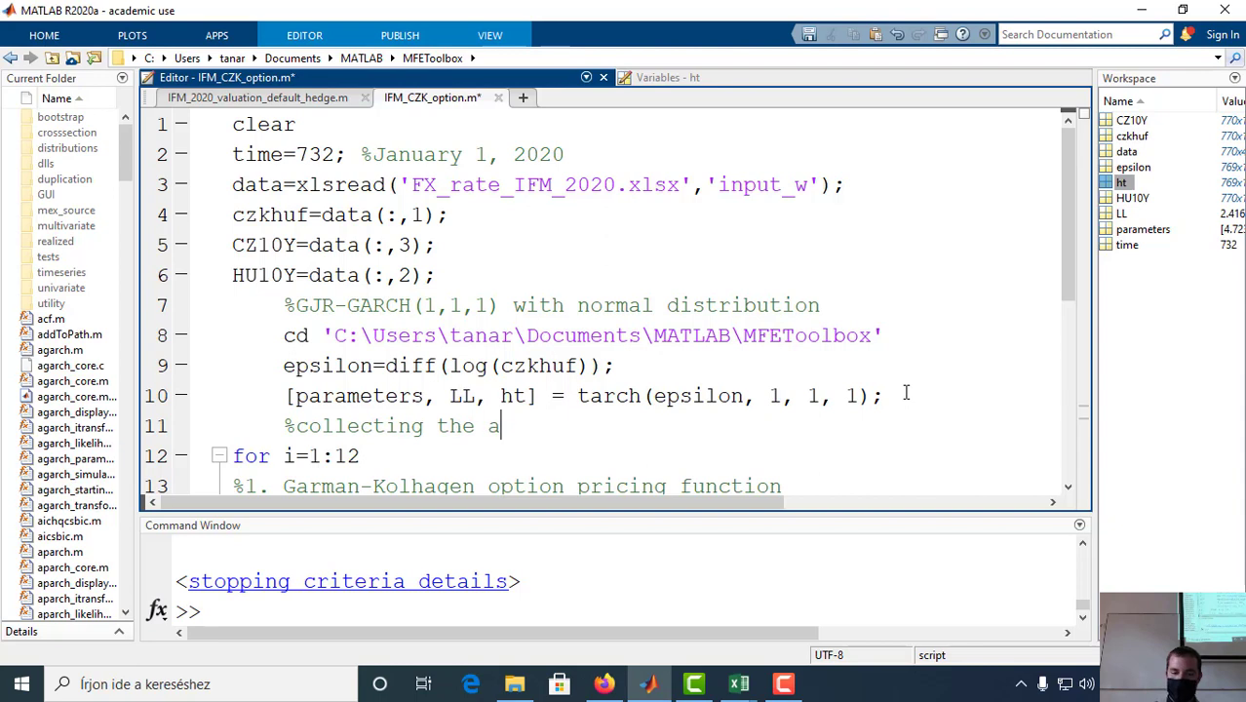
text(nnual )
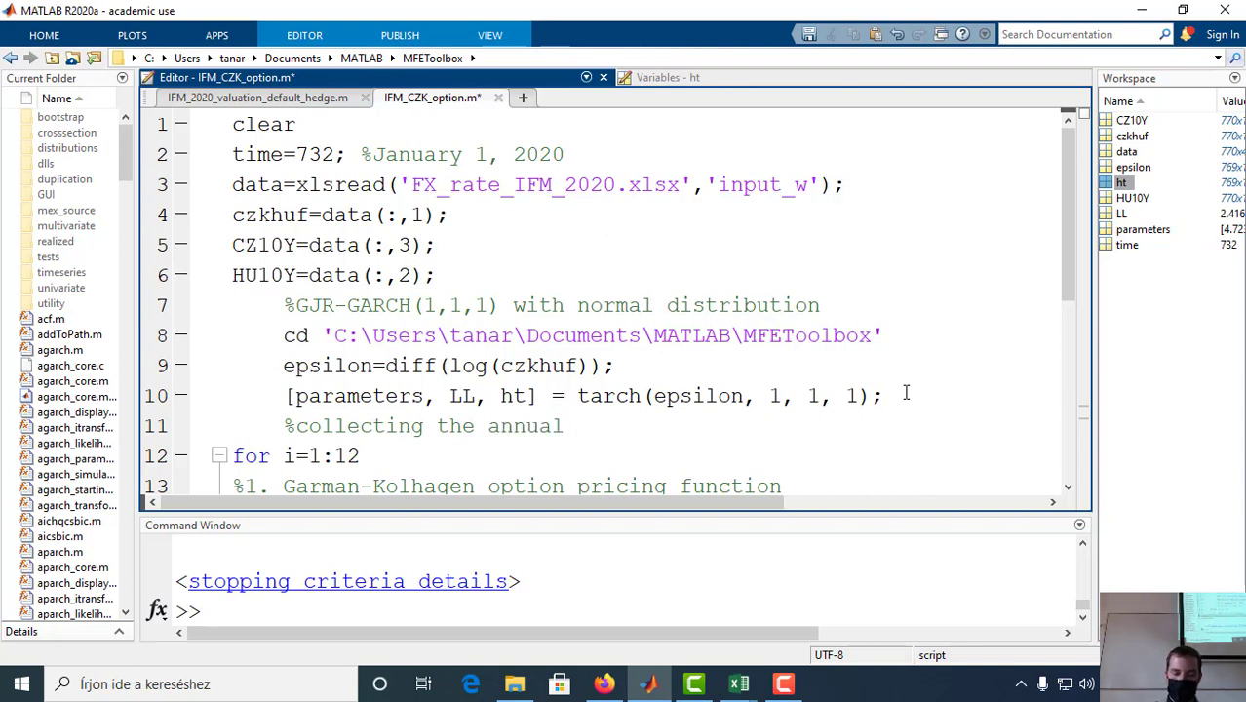
text(sto)
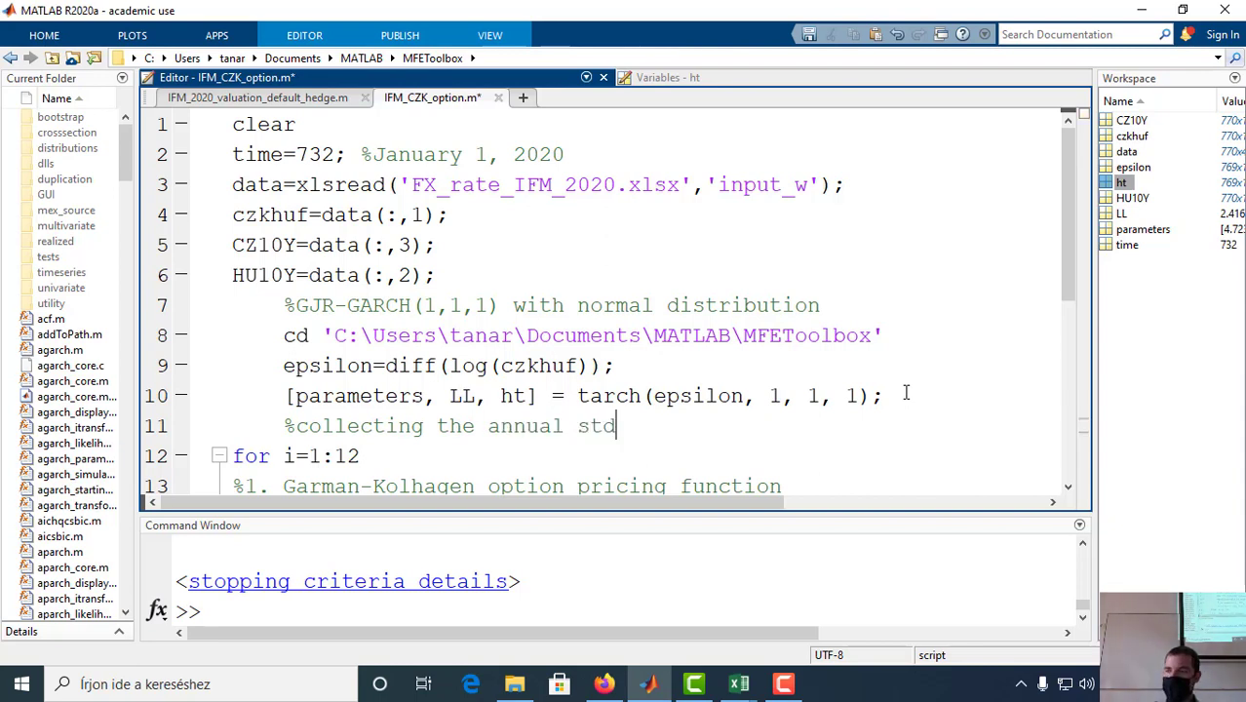
key(BackSpace)
key(BackSpace)
key(BackSpace)
text(condi)
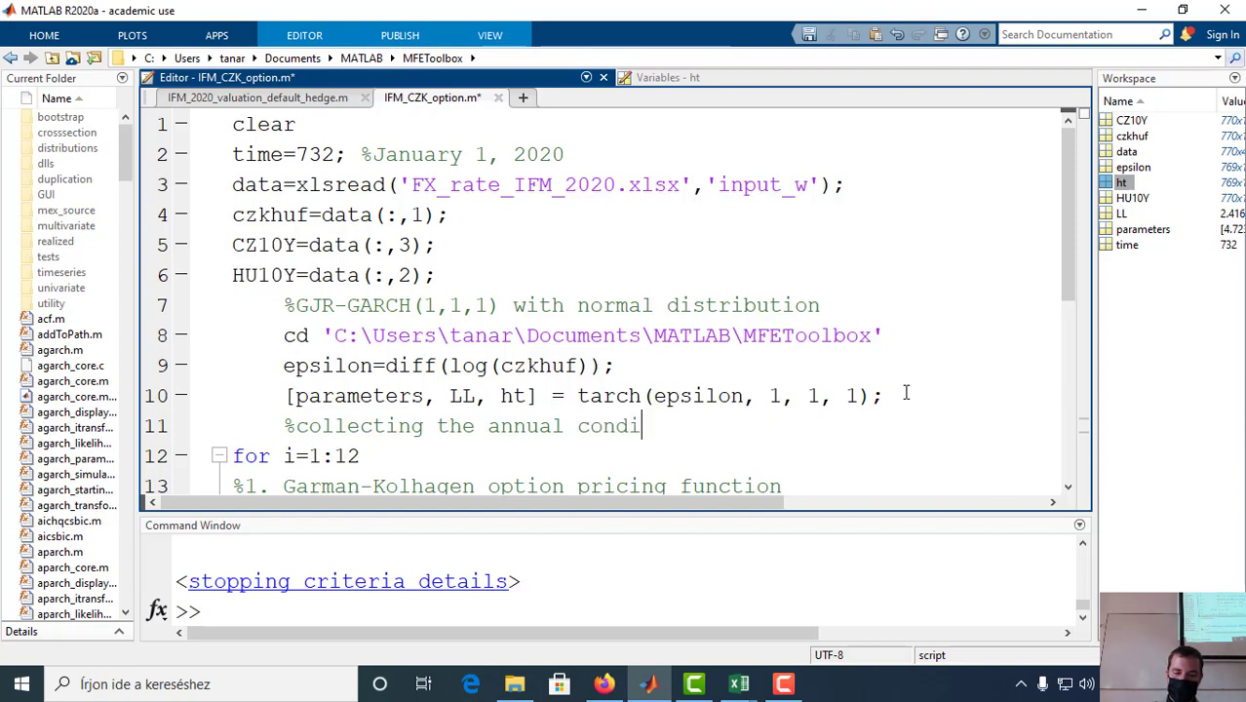
text(tional std)
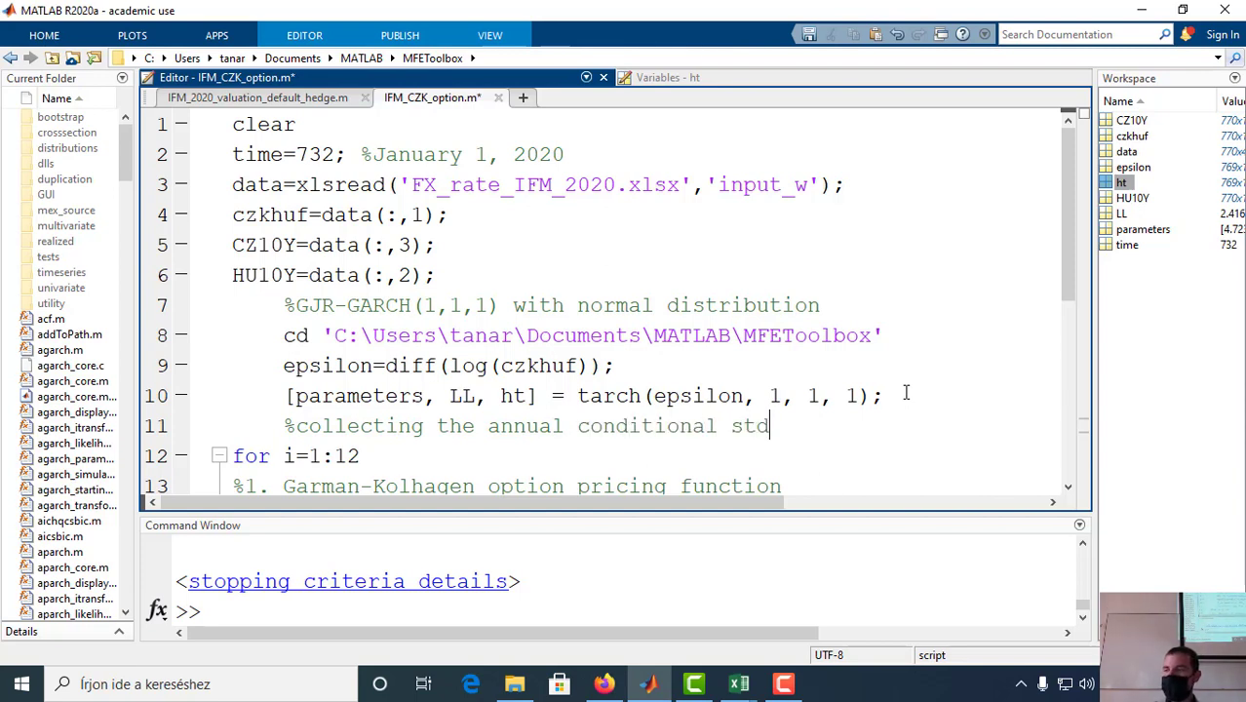
Step: Start a loop below the new comment with the header for i=1:length(ht)
key(Return)
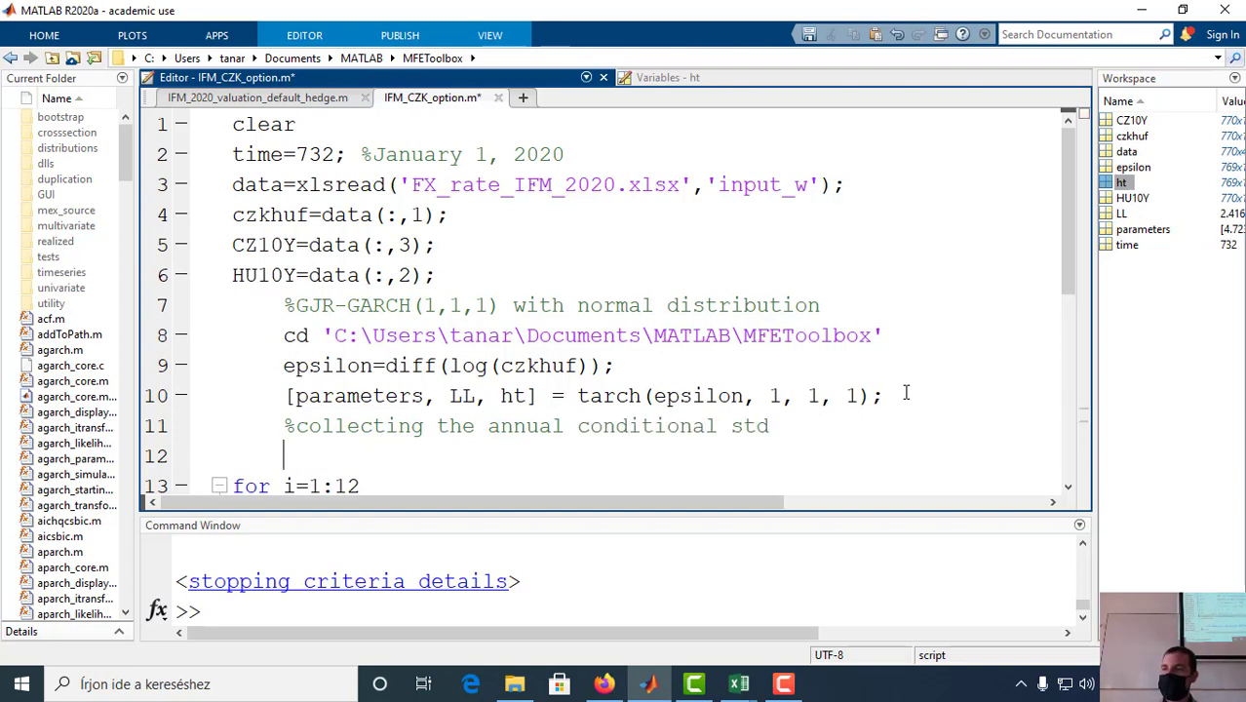
text(for)
scroll(906, 391, down, 1)
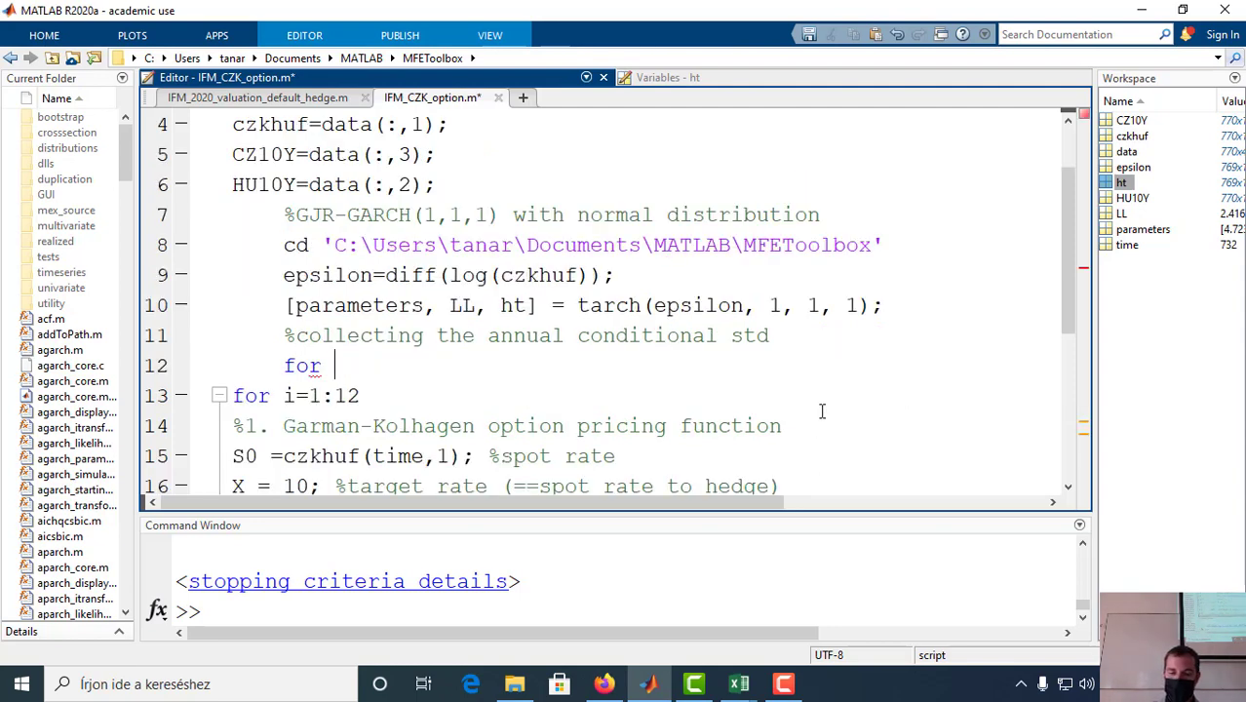
text(i=)
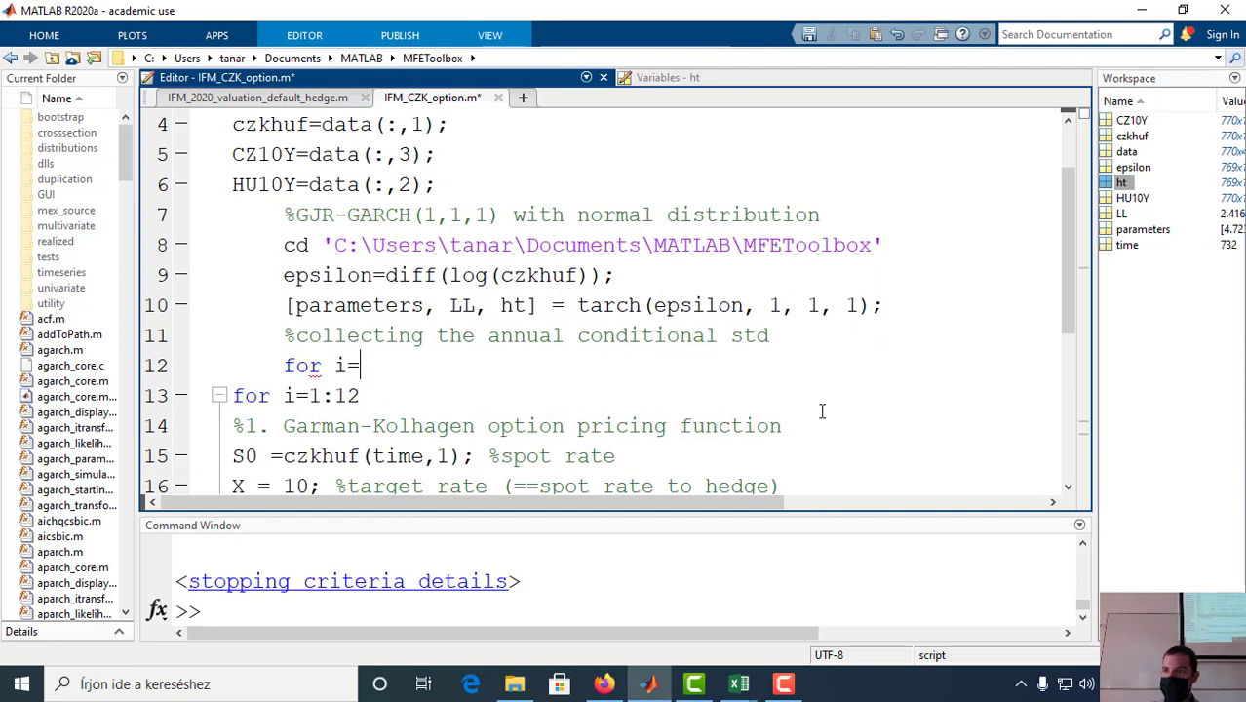
text(1:t)
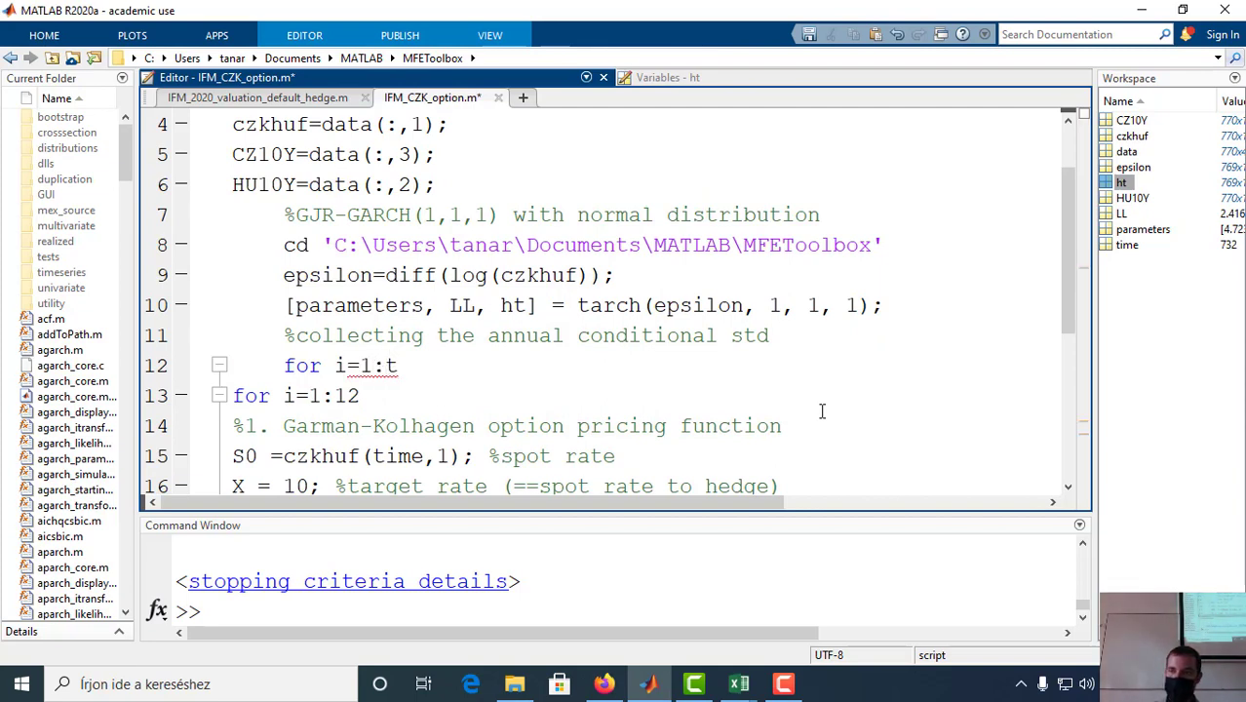
key(BackSpace)
text(length()
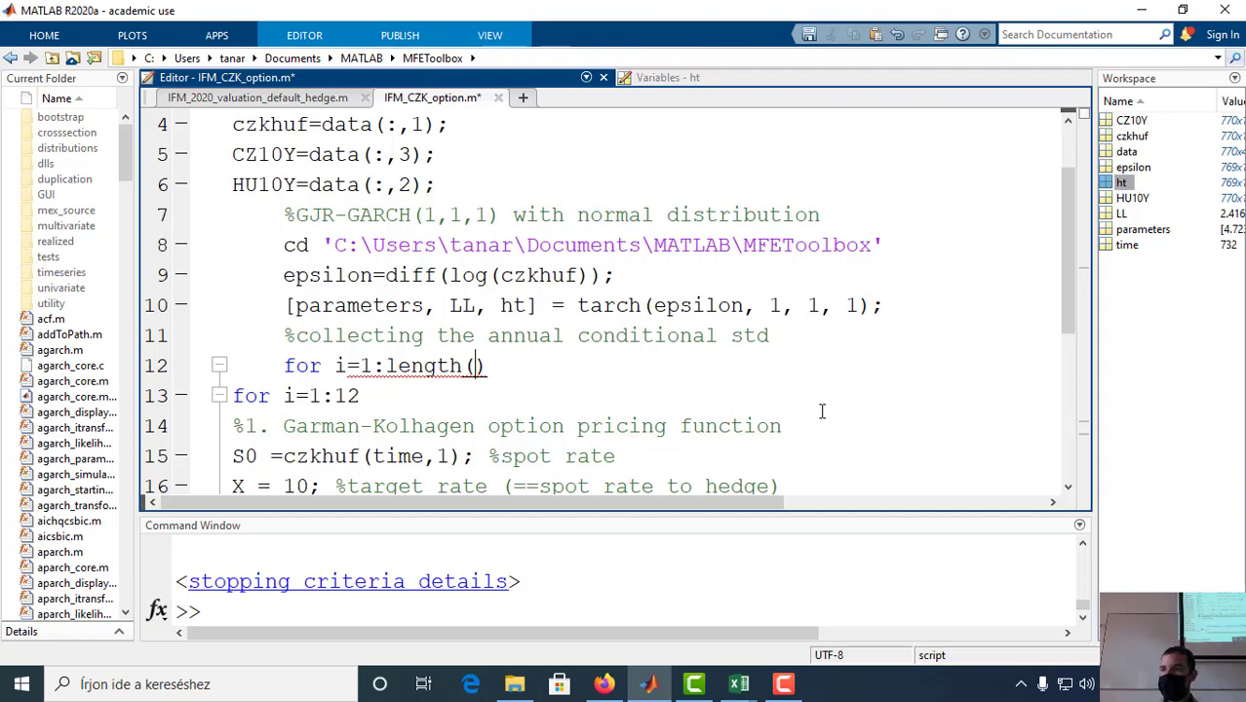
drag(503, 305, 532, 305)
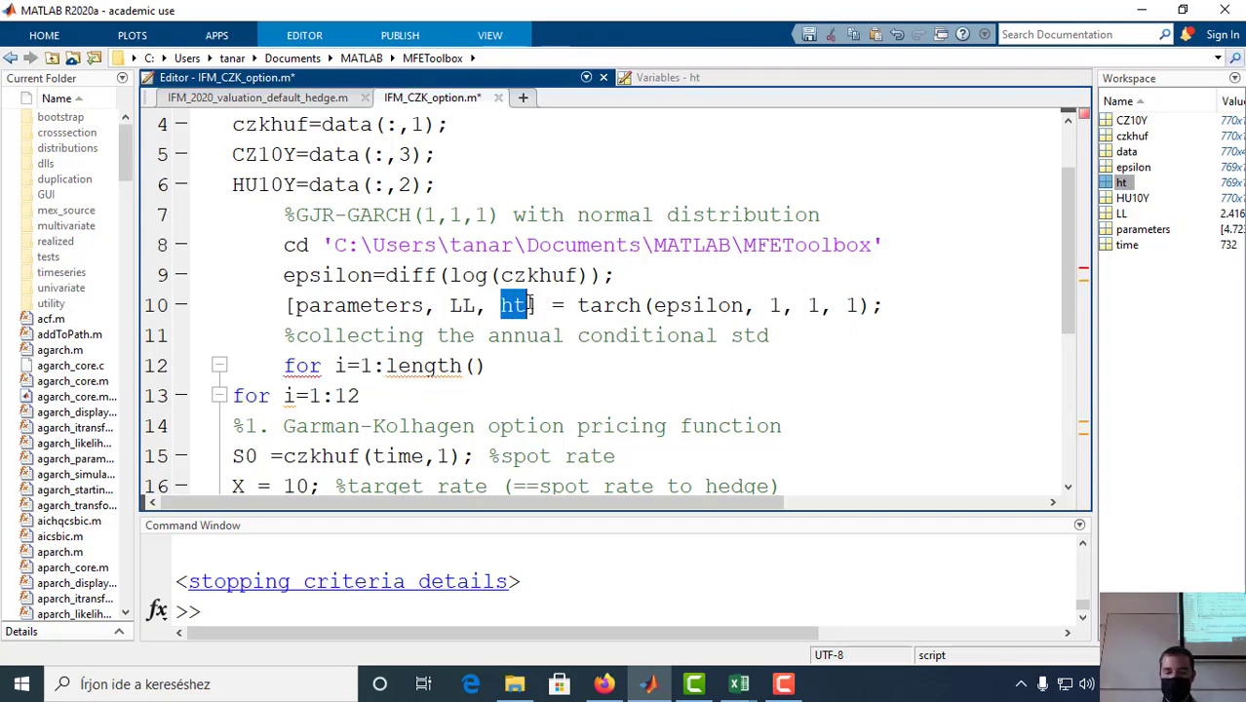
click(477, 366)
key(ctrl+v)
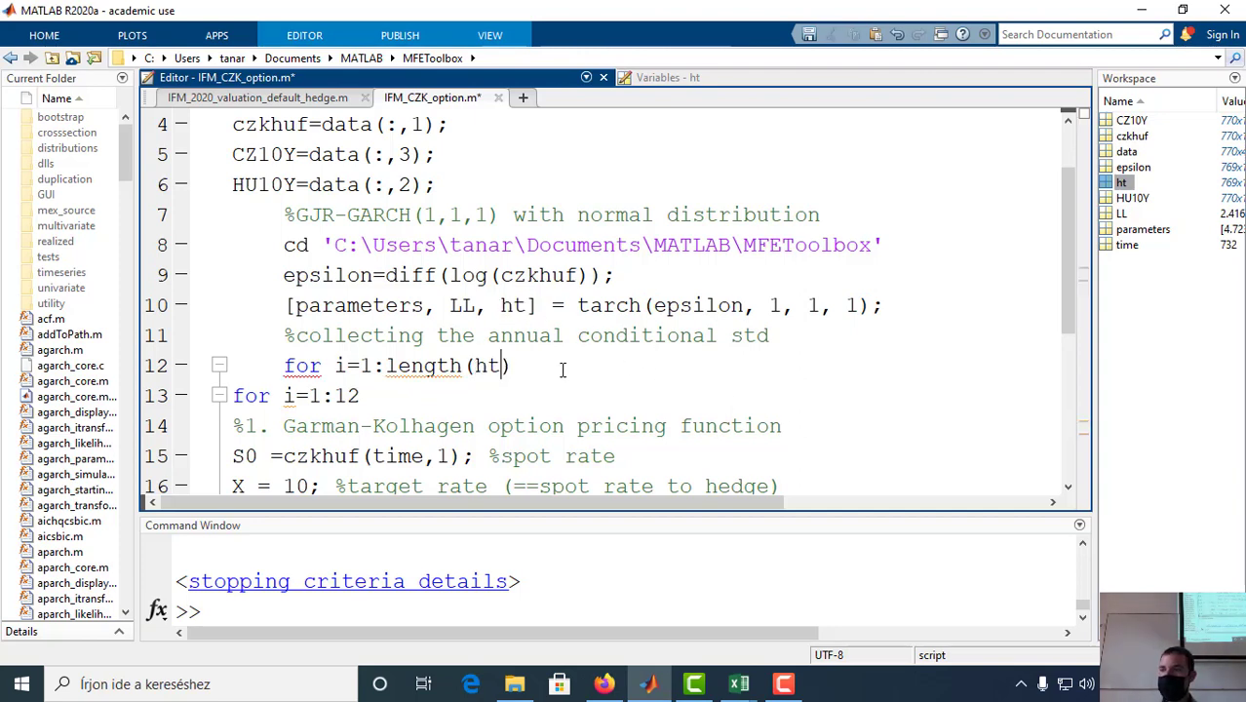
Step: Evaluate the expression length(ht) from the new loop header and enlarge the Command Window to read its result
drag(512, 365, 385, 366)
right_click(415, 366)
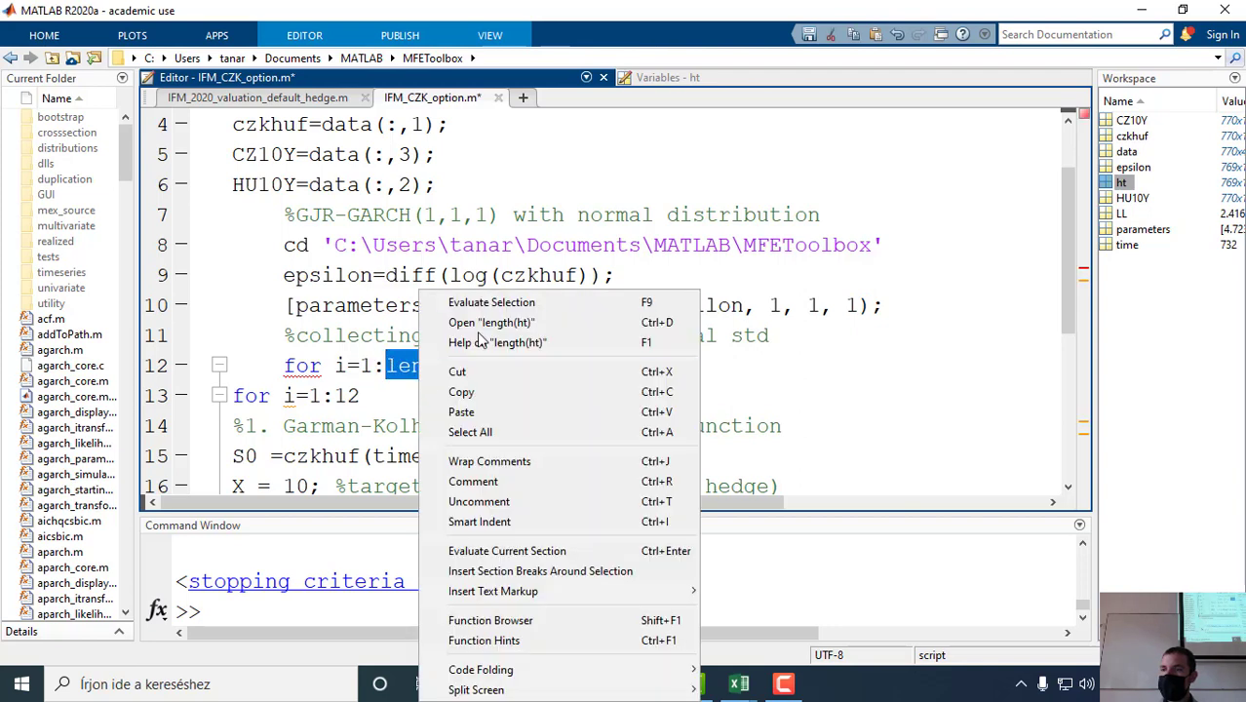
click(470, 300)
mouse_move(341, 514)
mouse_down()
mouse_move(341, 436)
mouse_move(341, 499)
mouse_up()
Step: Append a division sign after length(ht) in the new loop header
click(527, 365)
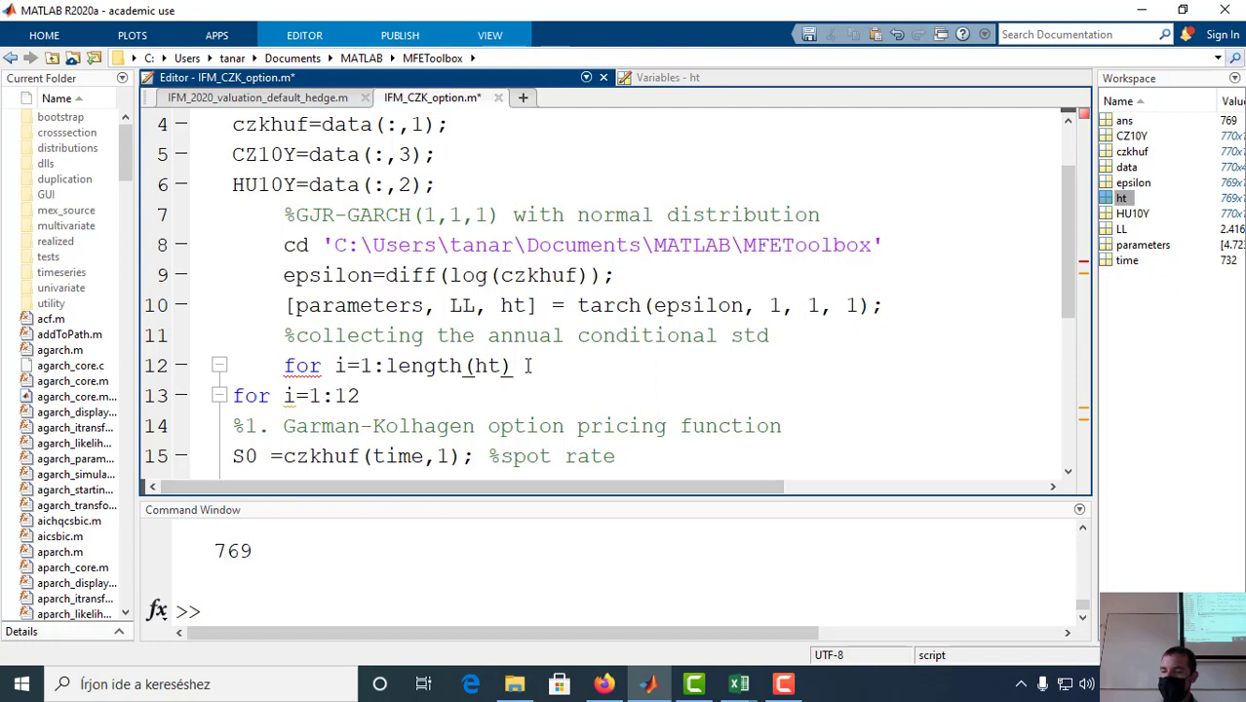
text(/)
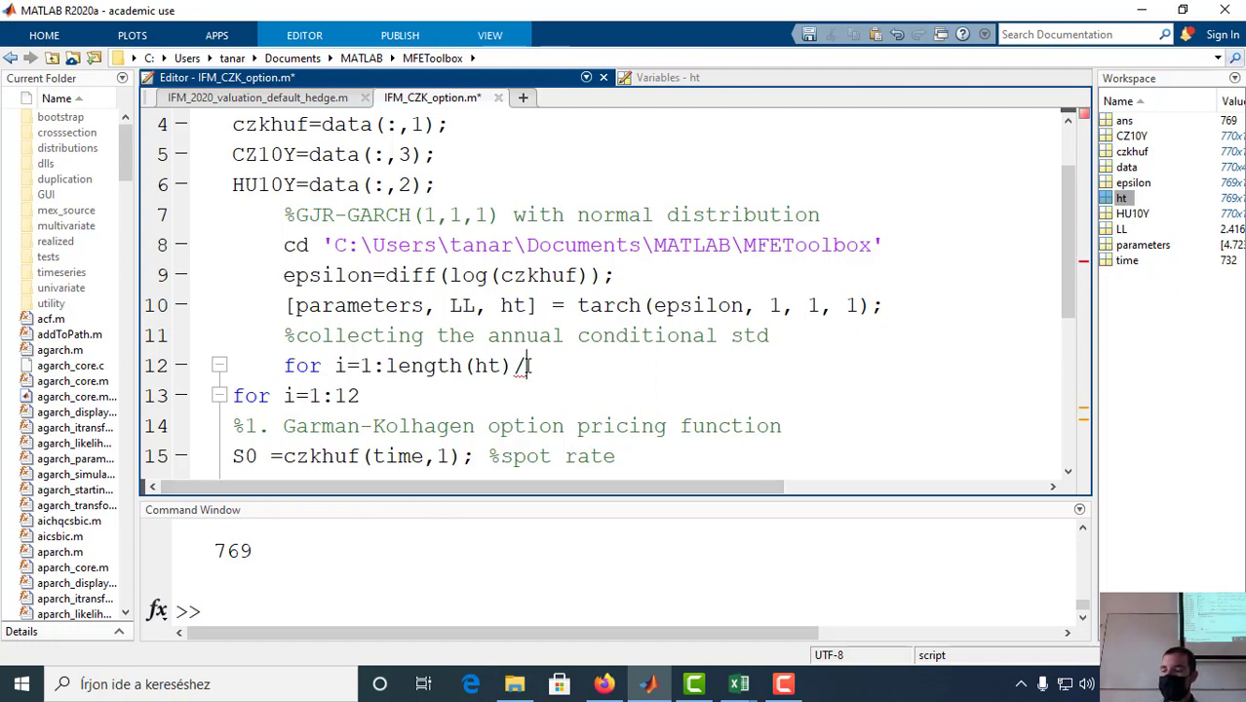